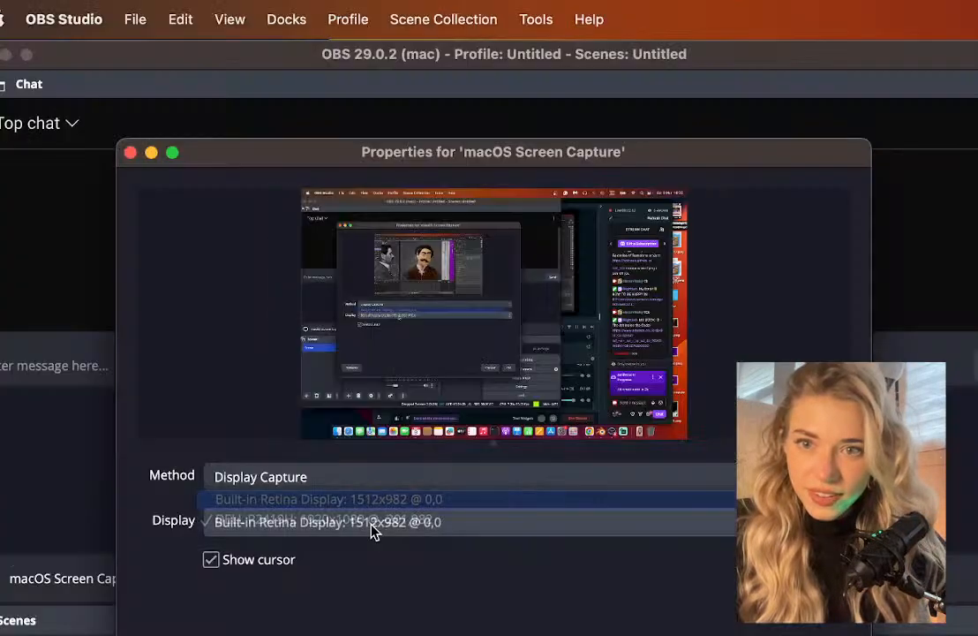
Step: Set the captured display of the macOS Screen Capture source to Built-in Retina Display: 1512x982 @ 0,0
{"action": "left_click", "coordinate": [372, 526]}
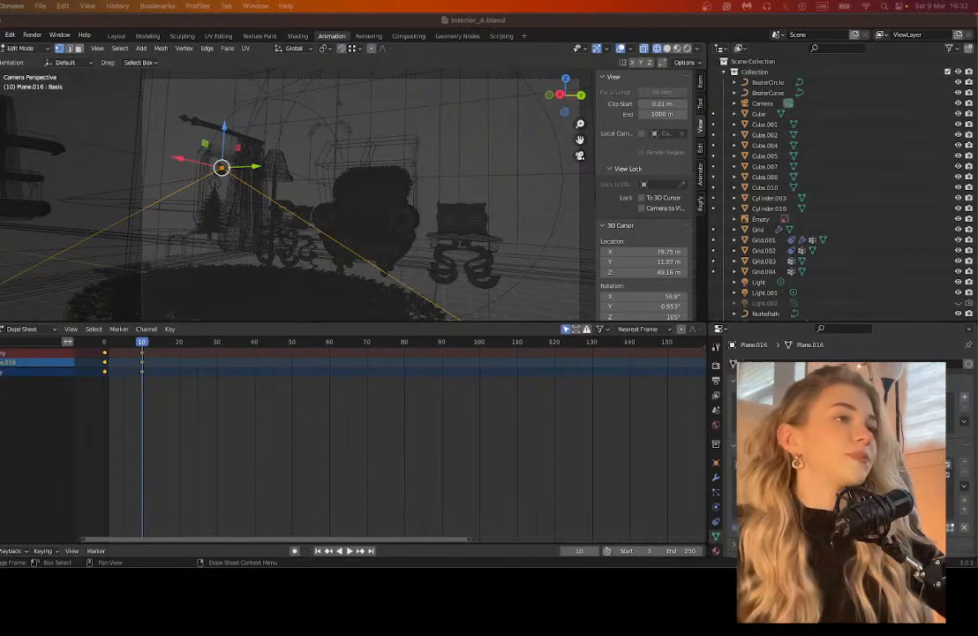
Step: Switch to Chrome, find the open "Papperonia Guslik: Pineapple and Mona Lisa" YouTube video and copy its address
{"action": "key", "text": "ctrl+Right"}
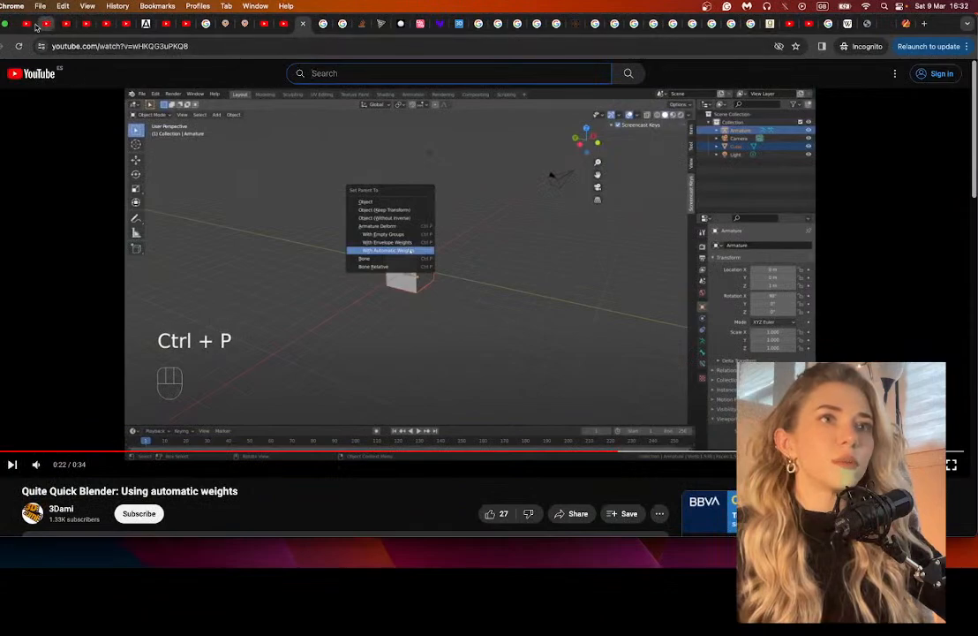
{"action": "left_click", "coordinate": [46, 24]}
{"action": "left_click", "coordinate": [106, 24]}
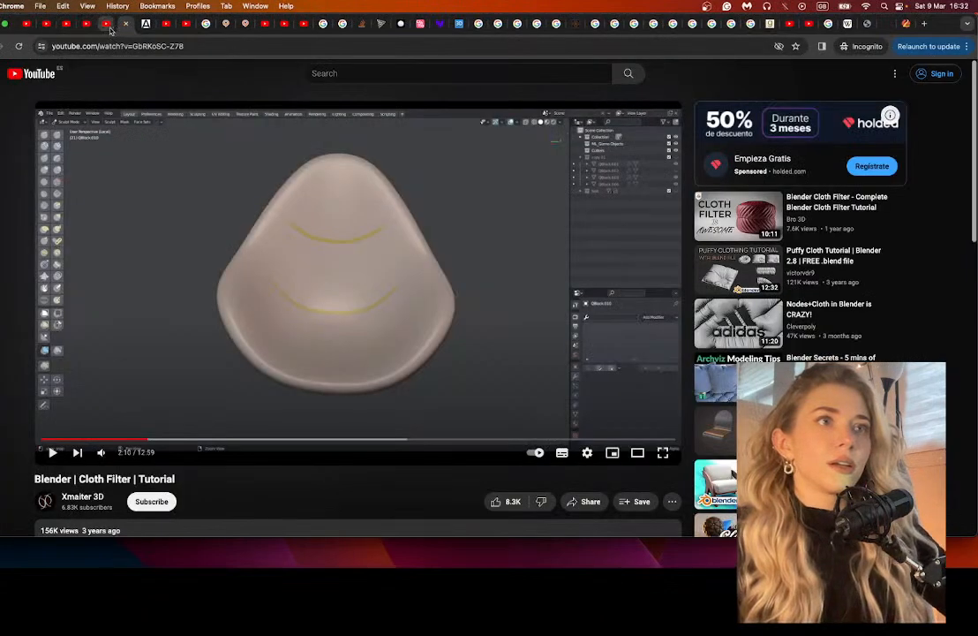
{"action": "left_click", "coordinate": [87, 24]}
{"action": "left_click", "coordinate": [66, 23]}
{"action": "left_click", "coordinate": [81, 46]}
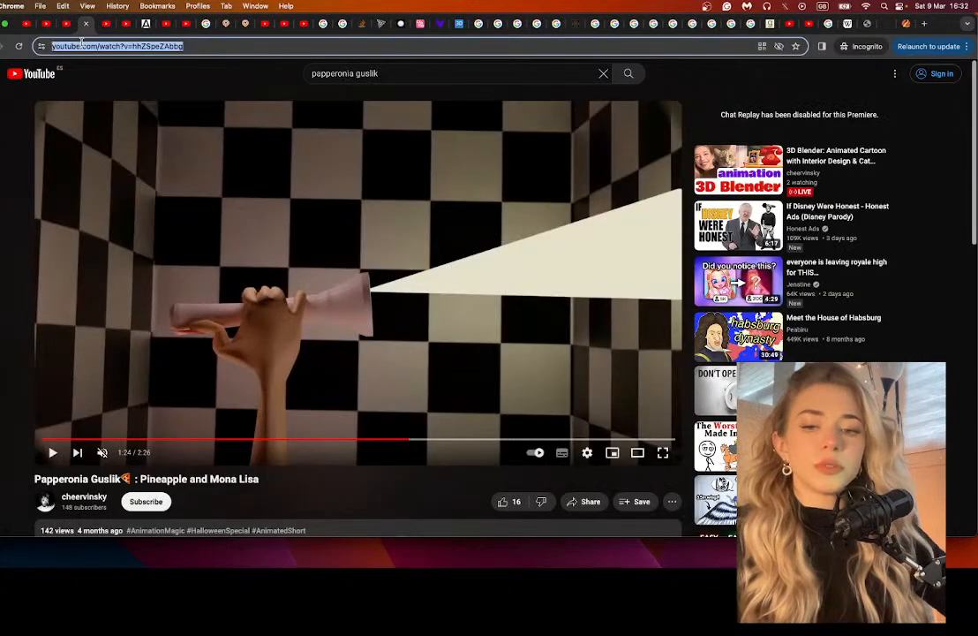
{"action": "key", "text": "super+c"}
{"action": "key", "text": "super+Tab"}
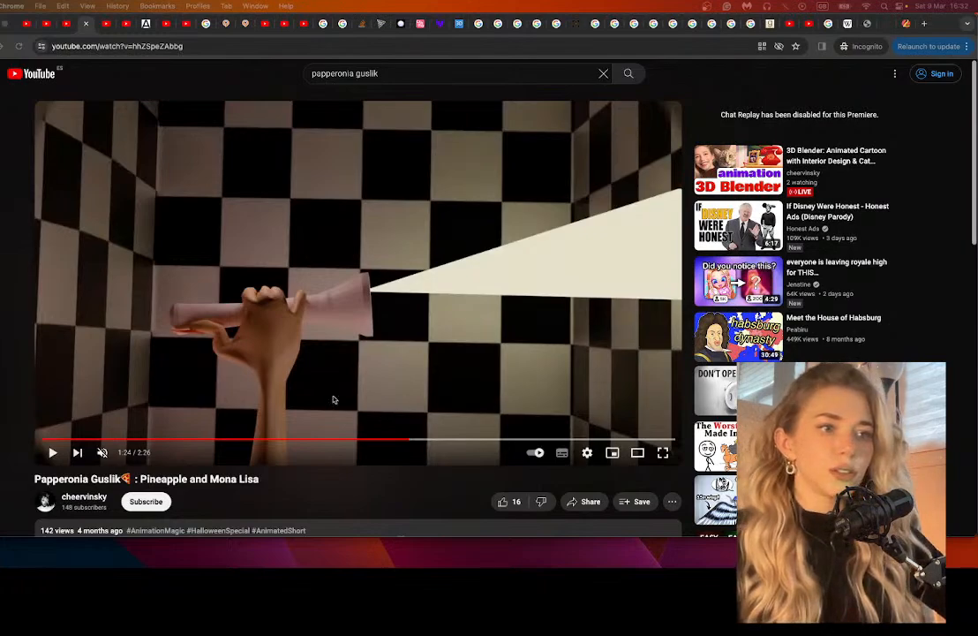
Step: Watch the Papperonia Guslik video enlarged from near its start through the credits, then rewind a little
{"action": "left_click", "coordinate": [55, 440]}
{"action": "left_click", "coordinate": [59, 440]}
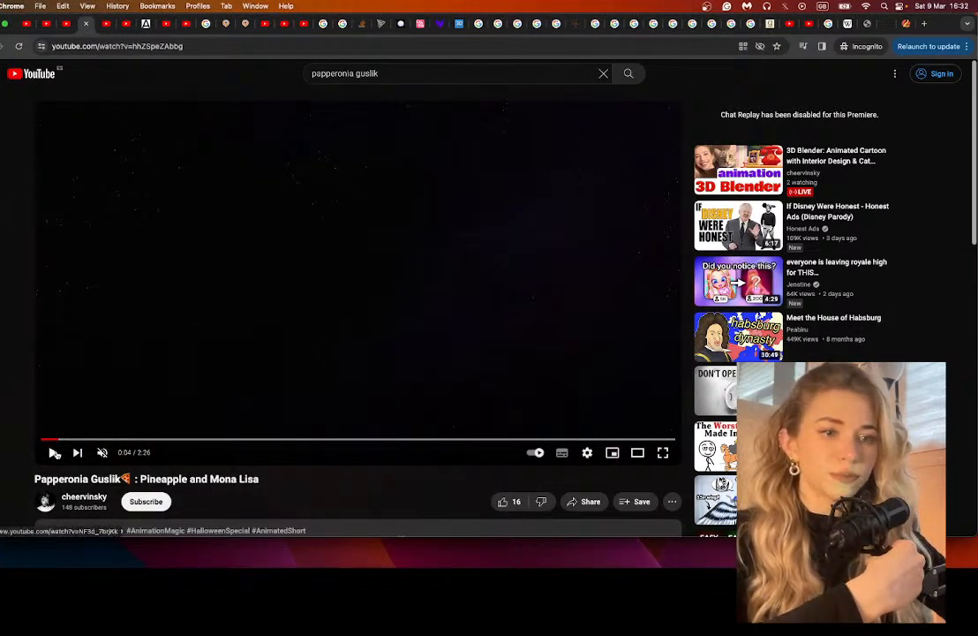
{"action": "left_click", "coordinate": [54, 452]}
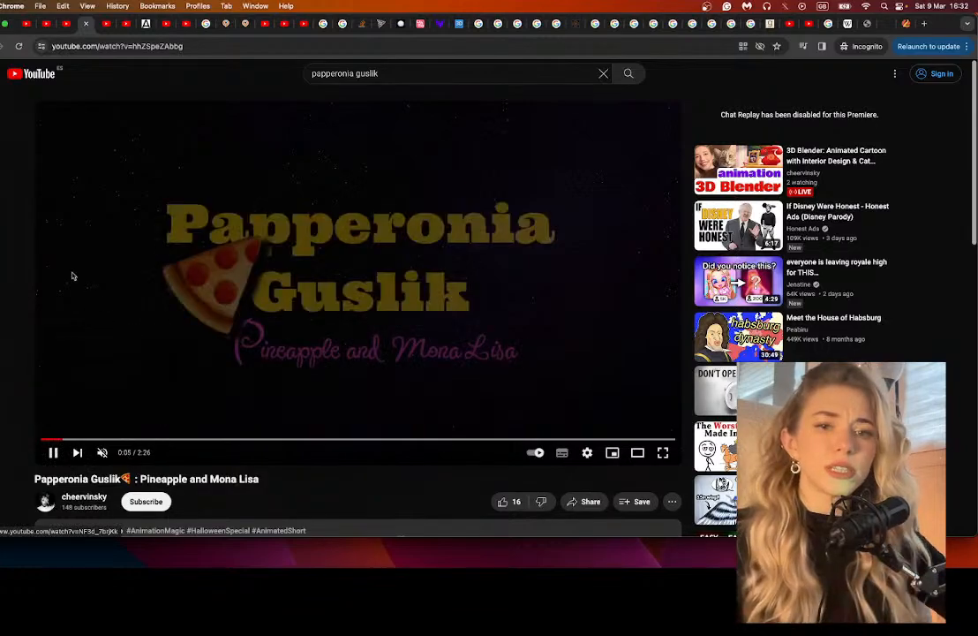
{"action": "scroll", "coordinate": [196, 350], "scroll_direction": "up", "scroll_amount": 5, "text": "ctrl"}
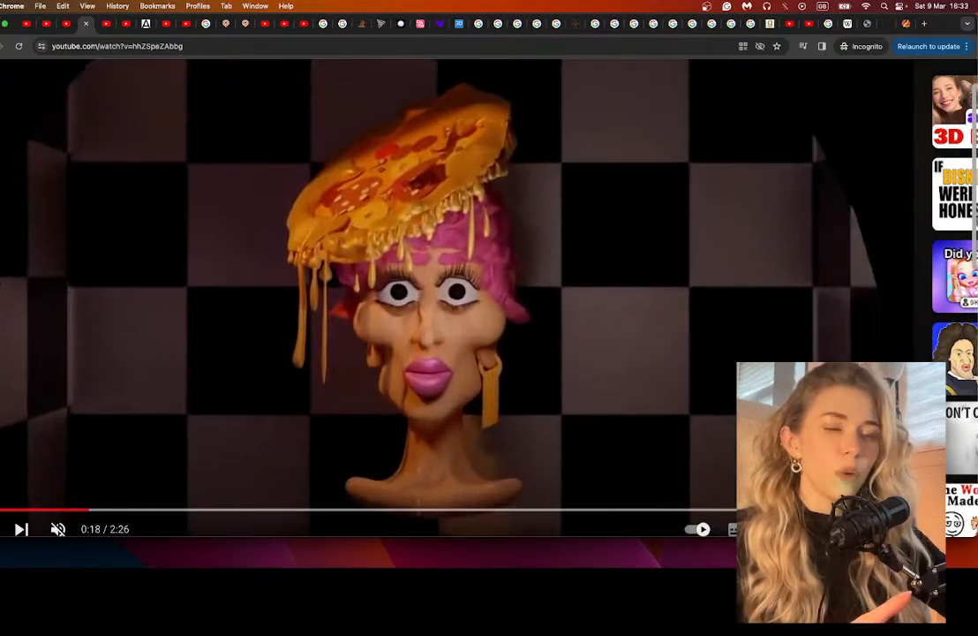
{"action": "key", "text": "k"}
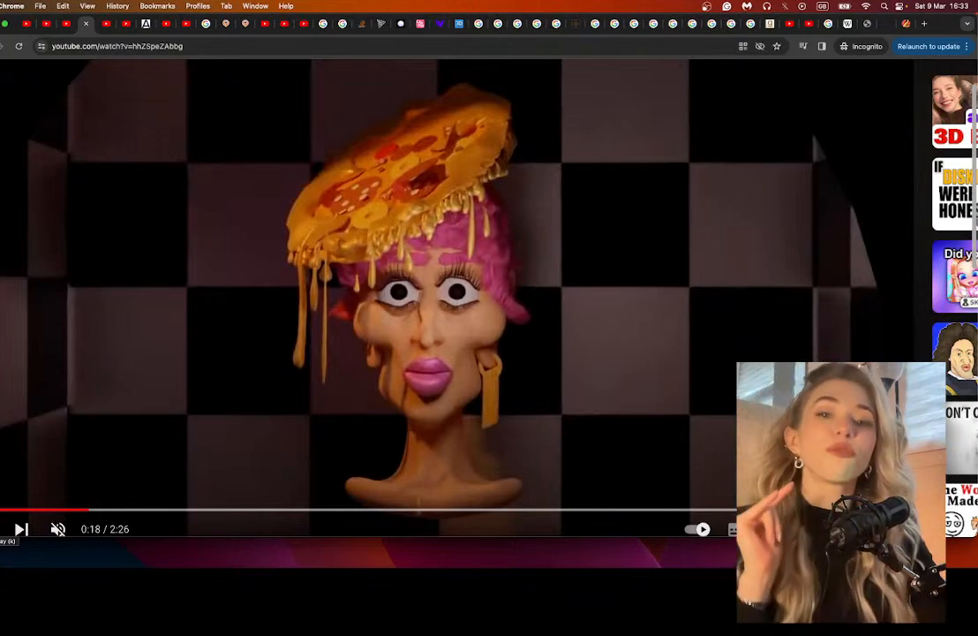
{"action": "left_click", "coordinate": [20, 530]}
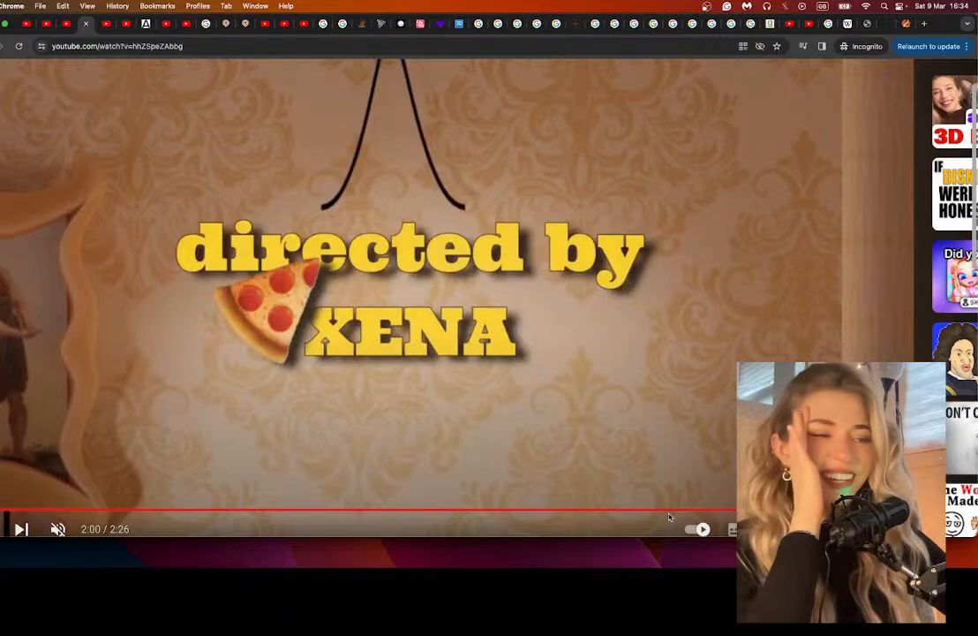
{"action": "left_click_drag", "start_coordinate": [670, 513], "coordinate": [590, 511]}
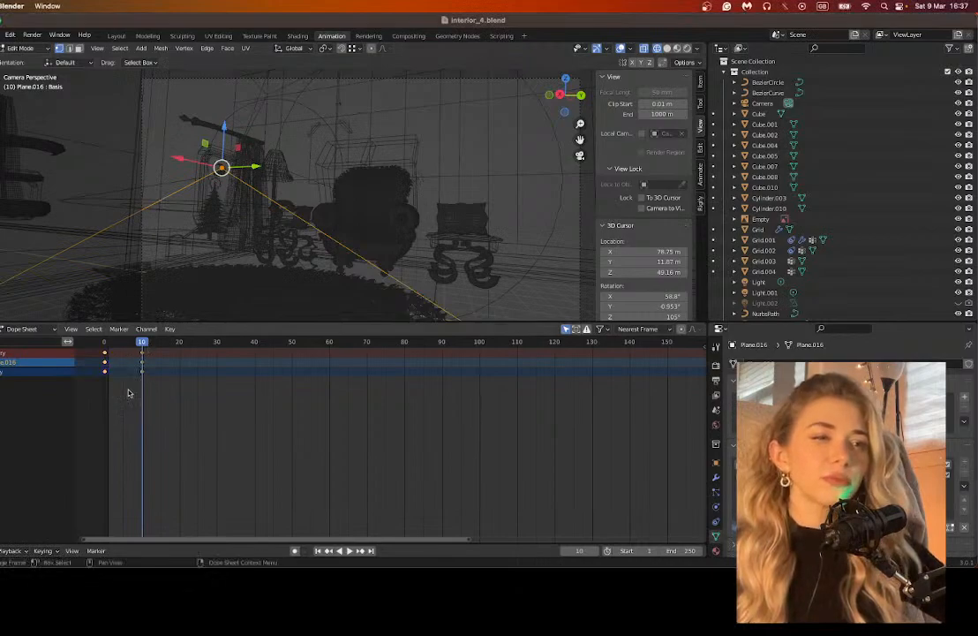
Step: In Blender, show the camera view in solid shading and briefly play the Plane.016 animation
{"action": "left_click_drag", "start_coordinate": [133, 388], "coordinate": [146, 355]}
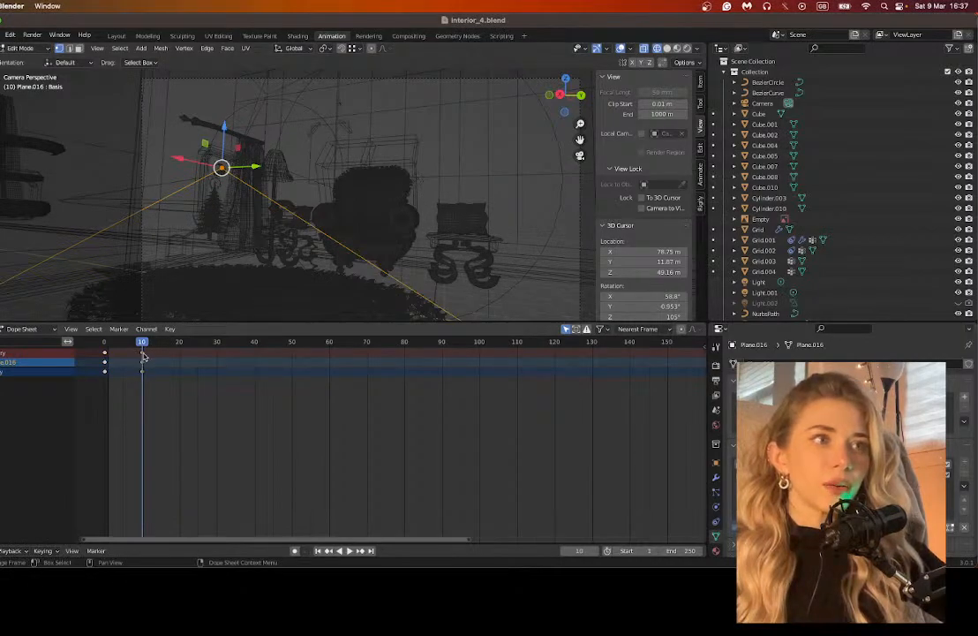
{"action": "left_click", "coordinate": [667, 49]}
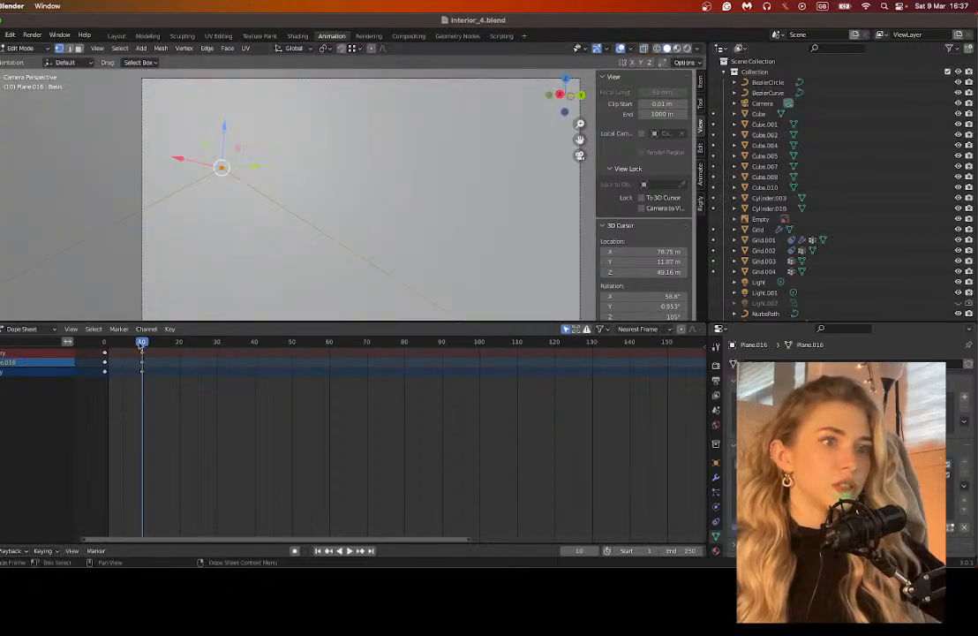
{"action": "key", "text": "space"}
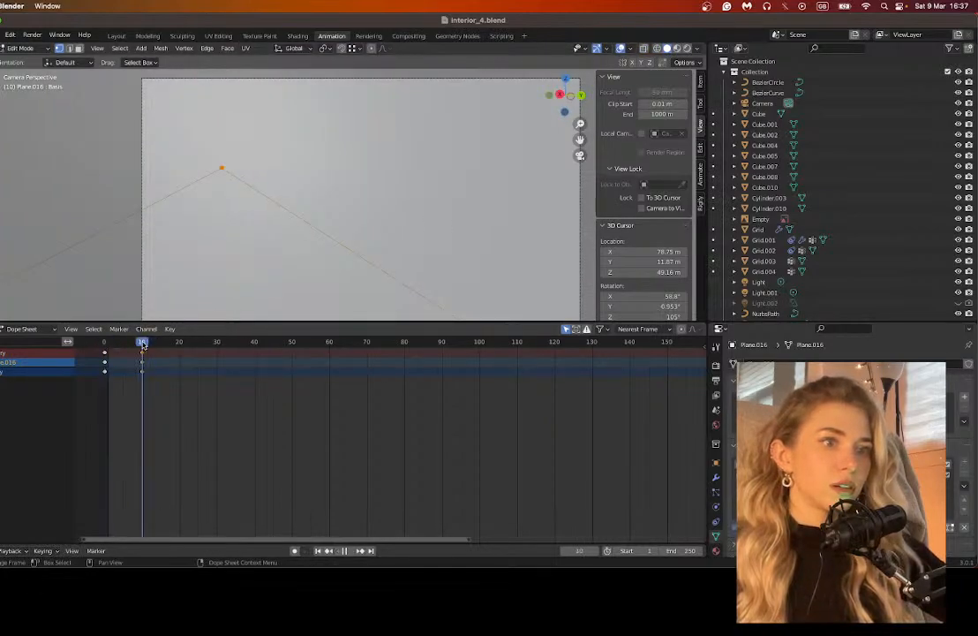
{"action": "key", "text": "space"}
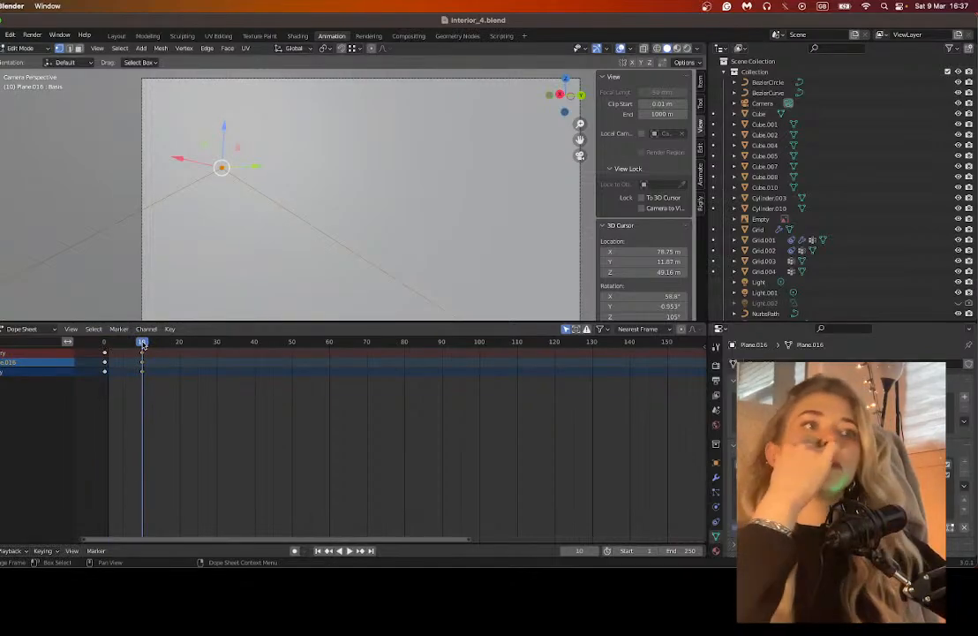
Step: Move the first Plane.016 keyframe from frame 0 to frame 1 in the Dope Sheet
{"action": "left_click_drag", "start_coordinate": [143, 344], "coordinate": [105, 344]}
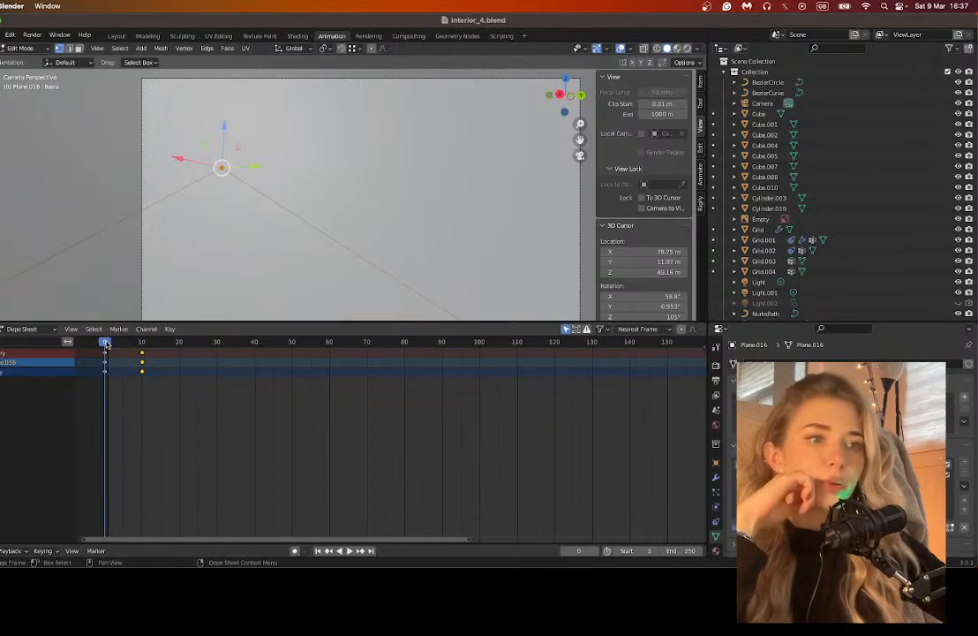
{"action": "left_click", "coordinate": [103, 353]}
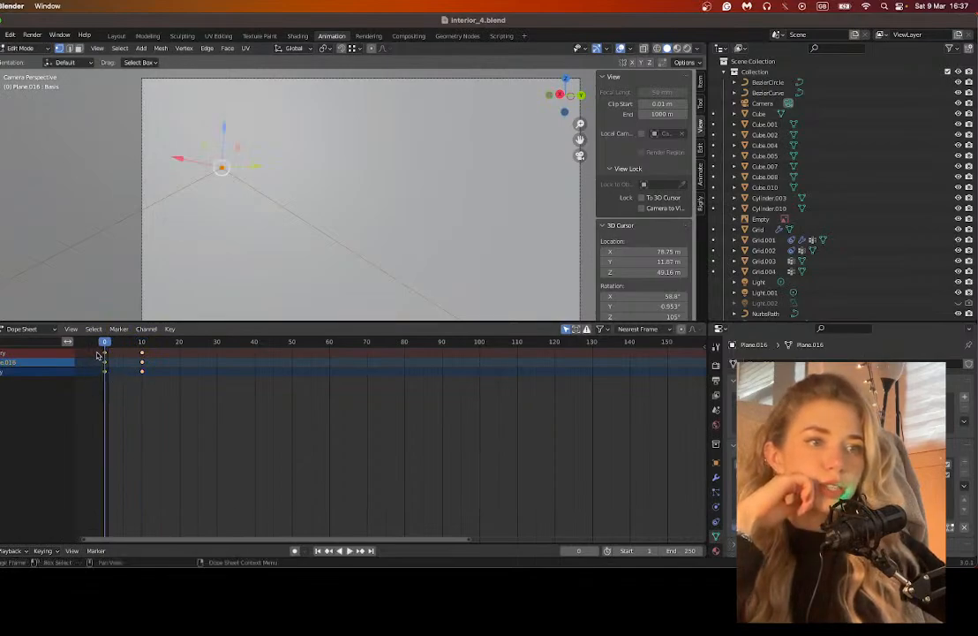
{"action": "left_click_drag", "start_coordinate": [105, 353], "coordinate": [111, 354]}
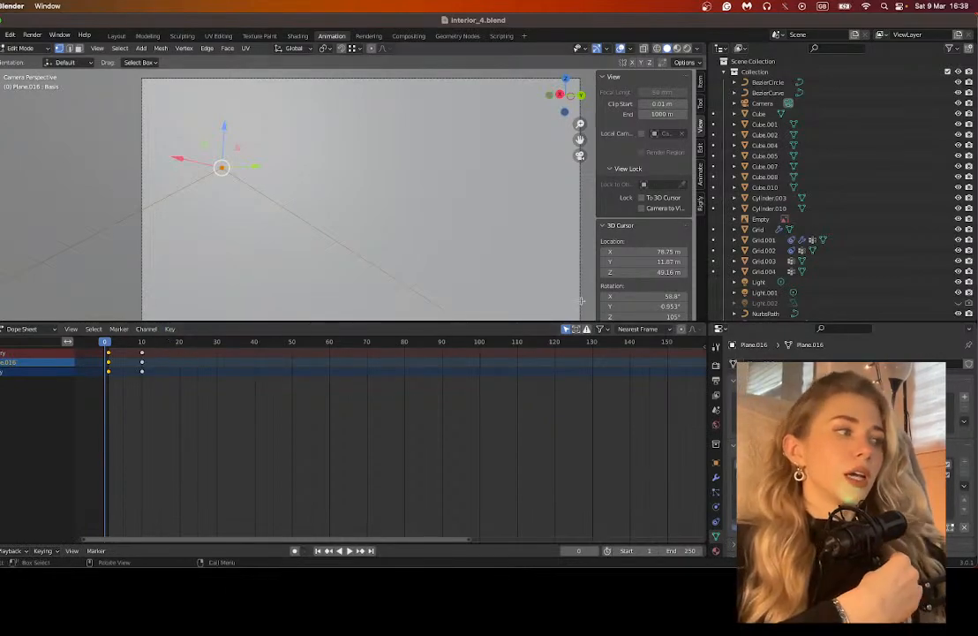
Step: Go to frame 10, enlarge the properties area and make Key 1 the active shape key of Plane.016
{"action": "left_click_drag", "start_coordinate": [757, 283], "coordinate": [745, 260]}
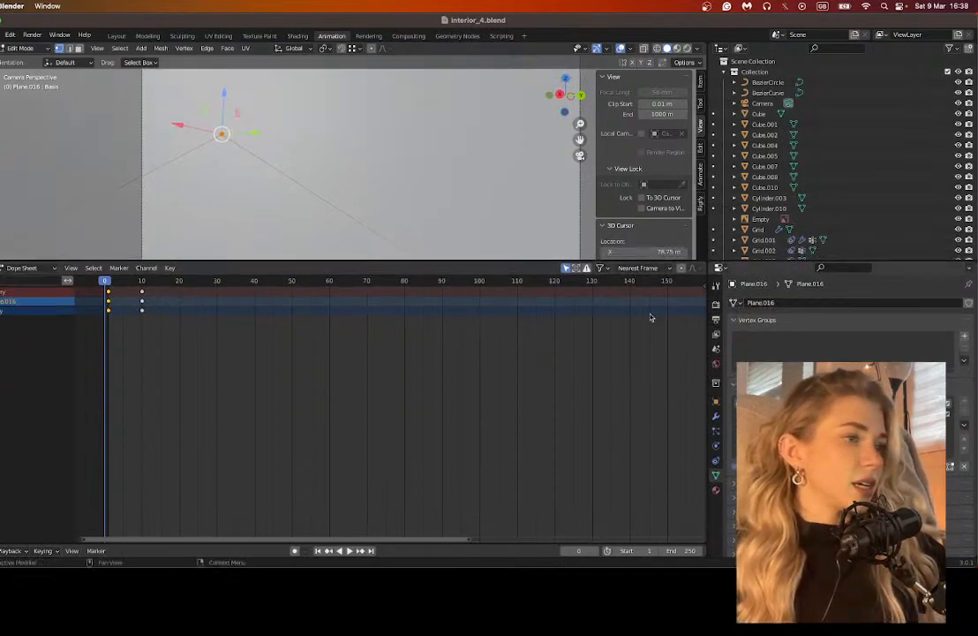
{"action": "left_click", "coordinate": [141, 281]}
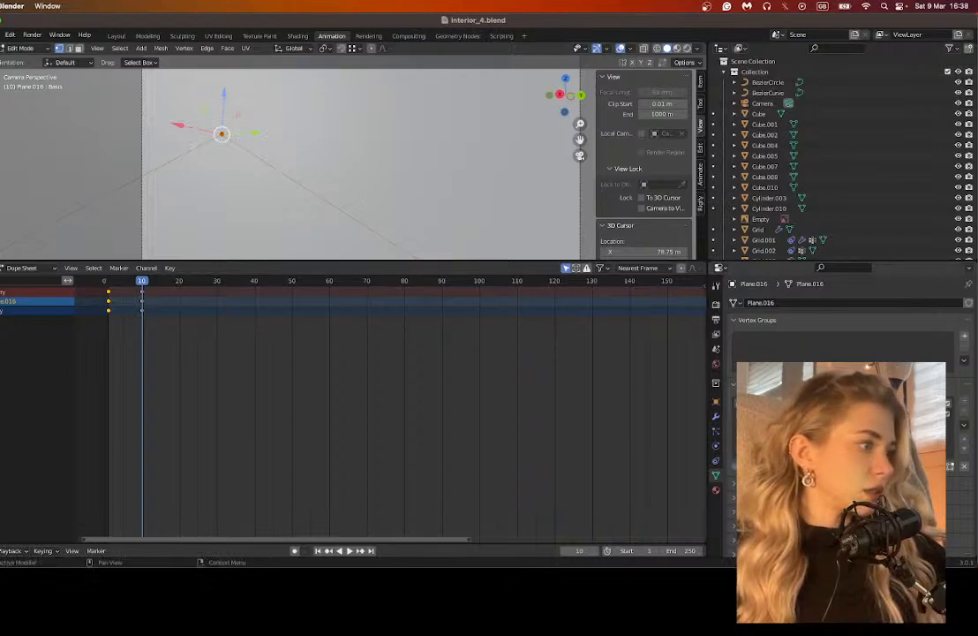
{"action": "scroll", "coordinate": [843, 406], "scroll_direction": "down", "scroll_amount": 2}
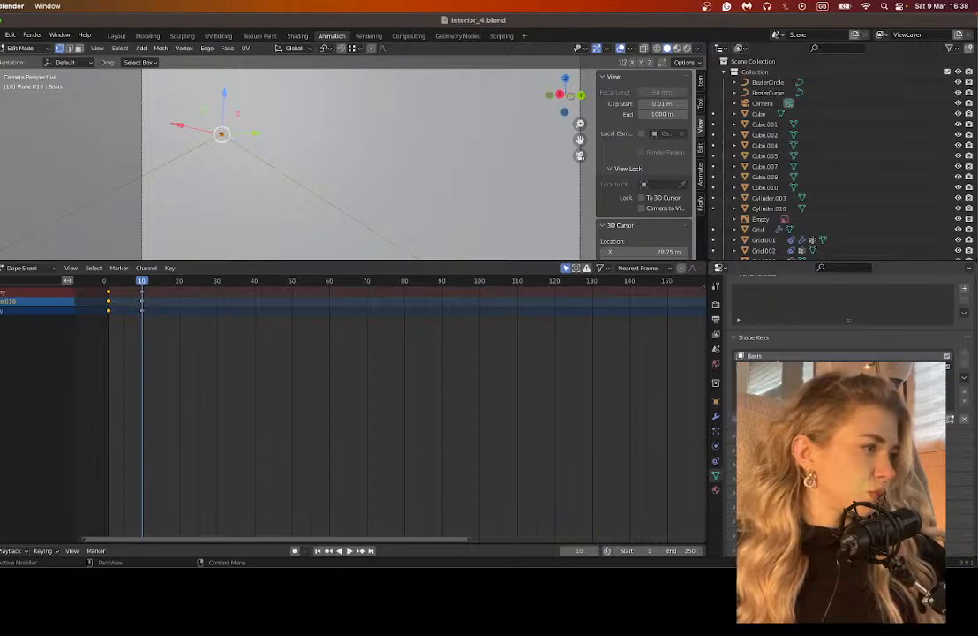
{"action": "left_click", "coordinate": [777, 365]}
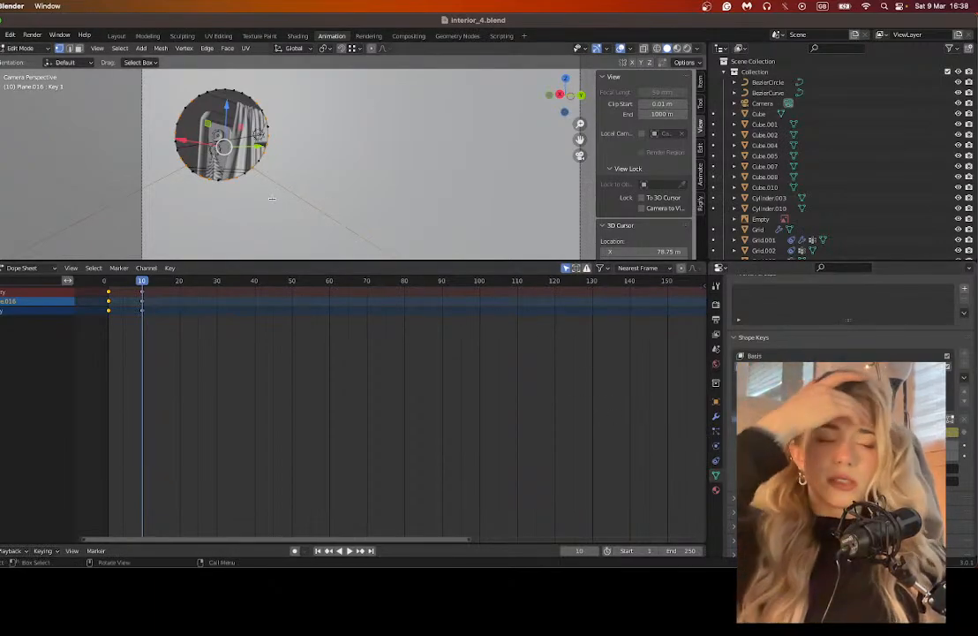
Step: Select all vertices around the circular hole in Key 1 and scale them up until the room fills the camera frame
{"action": "scroll", "coordinate": [286, 181], "scroll_direction": "down", "scroll_amount": 3}
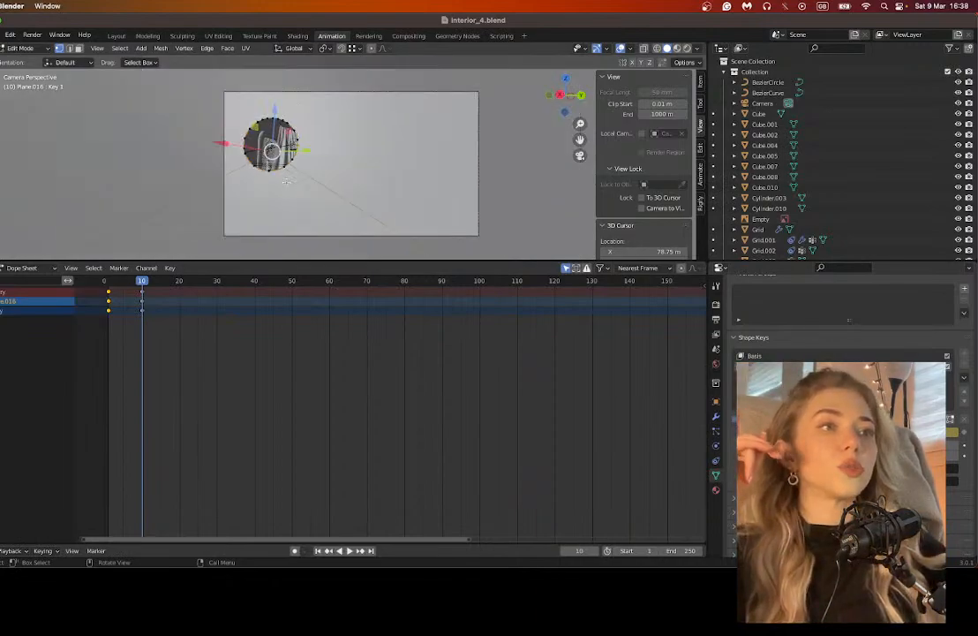
{"action": "scroll", "coordinate": [252, 124], "scroll_direction": "up", "scroll_amount": 2}
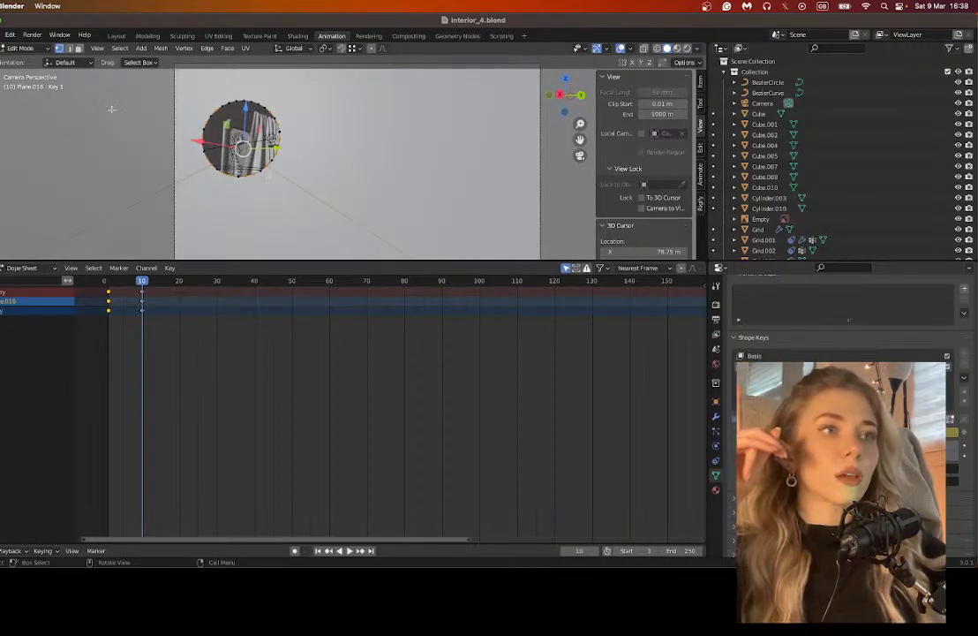
{"action": "left_click_drag", "start_coordinate": [192, 85], "coordinate": [307, 191]}
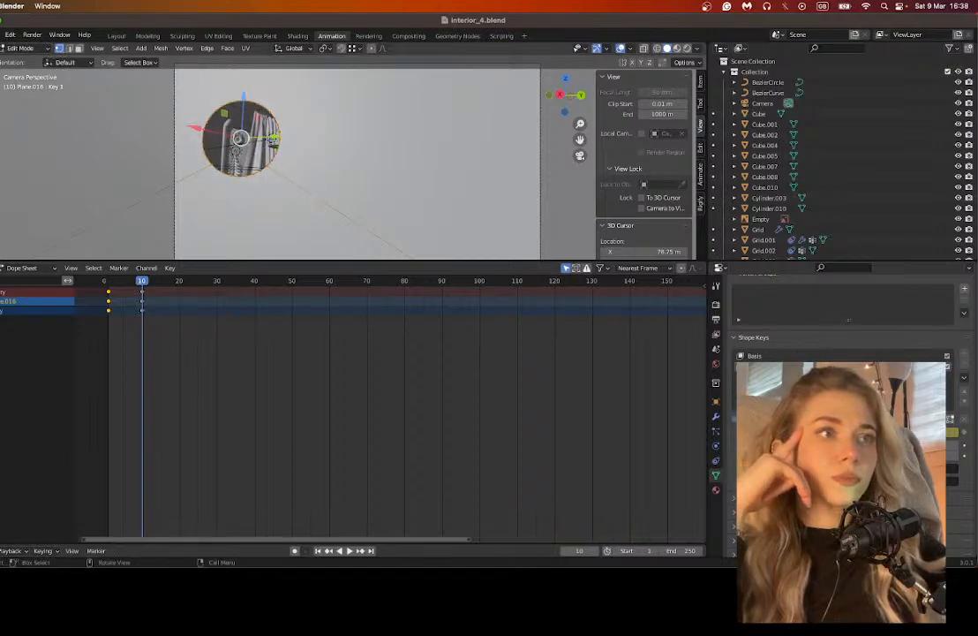
{"action": "left_click", "coordinate": [2, 137]}
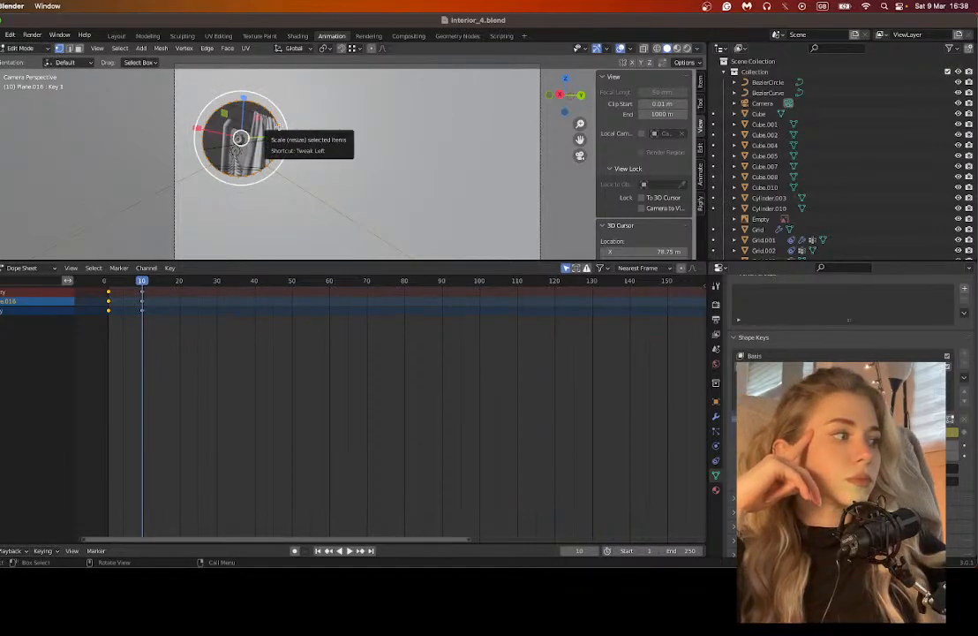
{"action": "left_click_drag", "start_coordinate": [275, 126], "coordinate": [519, 93]}
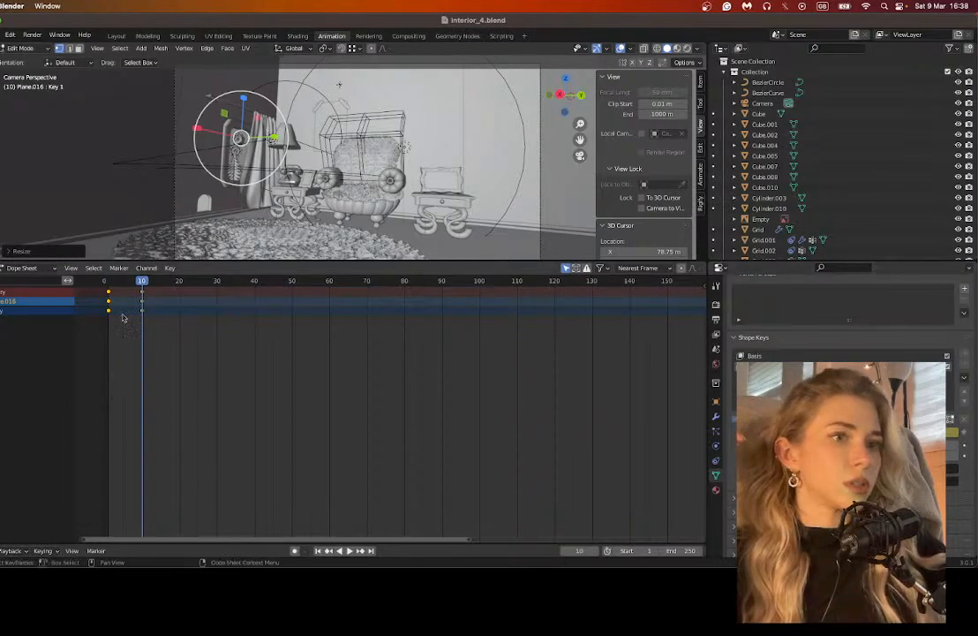
Step: Compare the hole's shape at frames 1 and 10
{"action": "left_click", "coordinate": [108, 281]}
{"action": "left_click", "coordinate": [142, 282]}
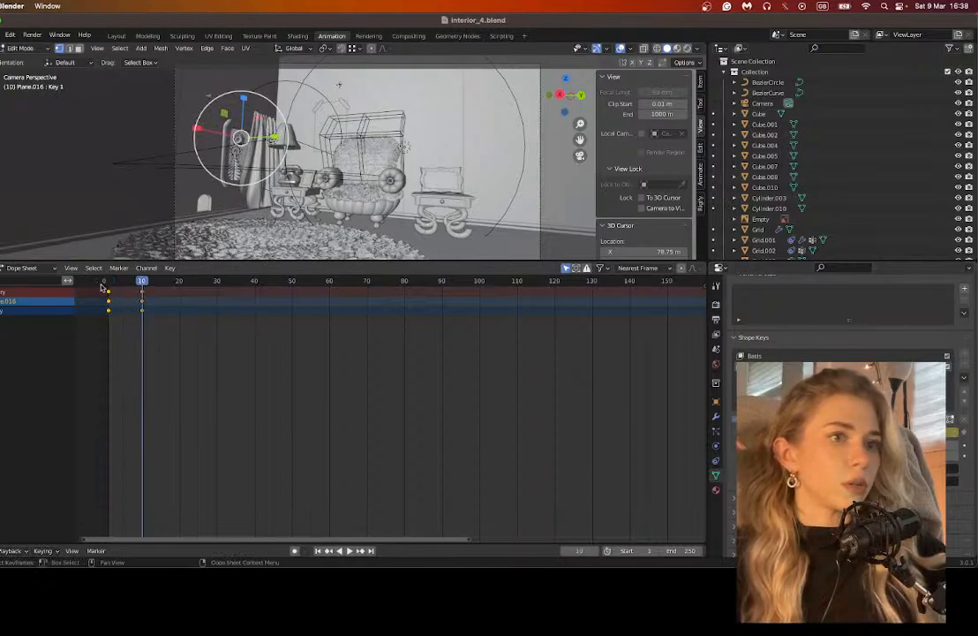
{"action": "left_click", "coordinate": [108, 282]}
{"action": "left_click", "coordinate": [142, 282]}
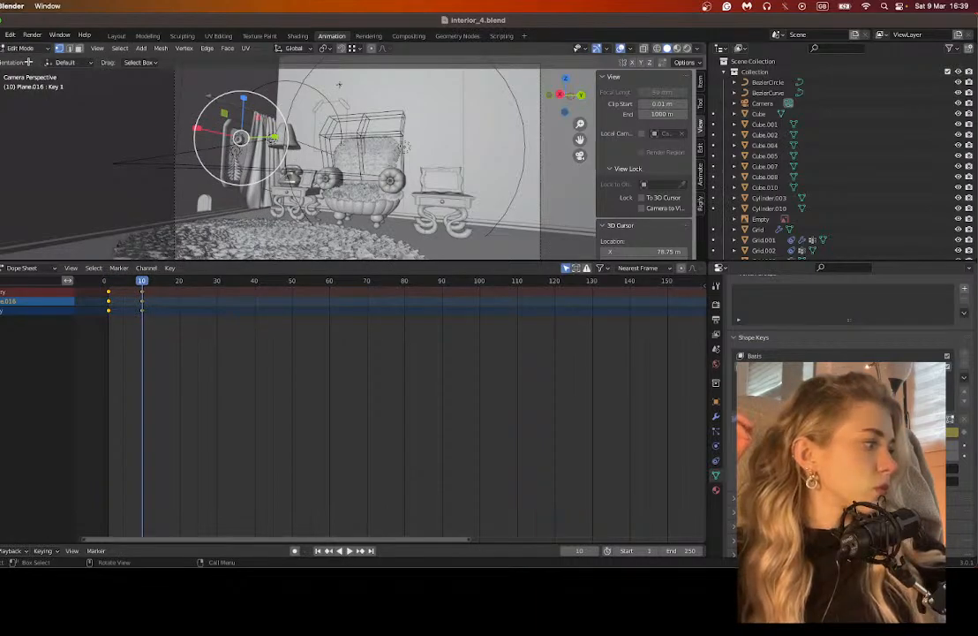
Step: Return Plane.016 to Object Mode, go back to frame 1 and enlarge the 3D viewport
{"action": "left_click", "coordinate": [21, 48]}
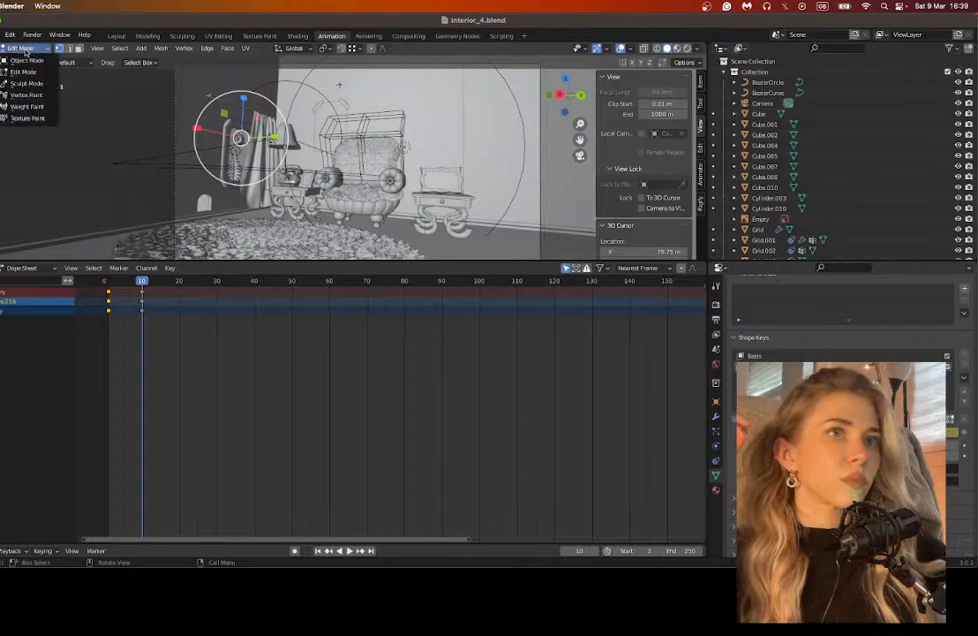
{"action": "left_click", "coordinate": [27, 63]}
{"action": "key", "text": "shift+Left"}
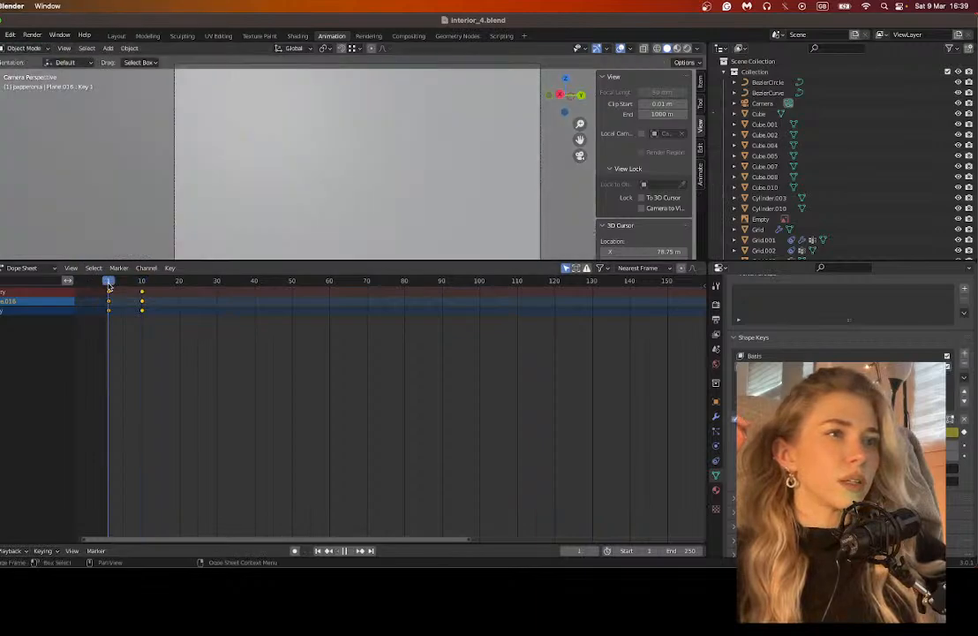
{"action": "left_click_drag", "start_coordinate": [425, 264], "coordinate": [426, 383]}
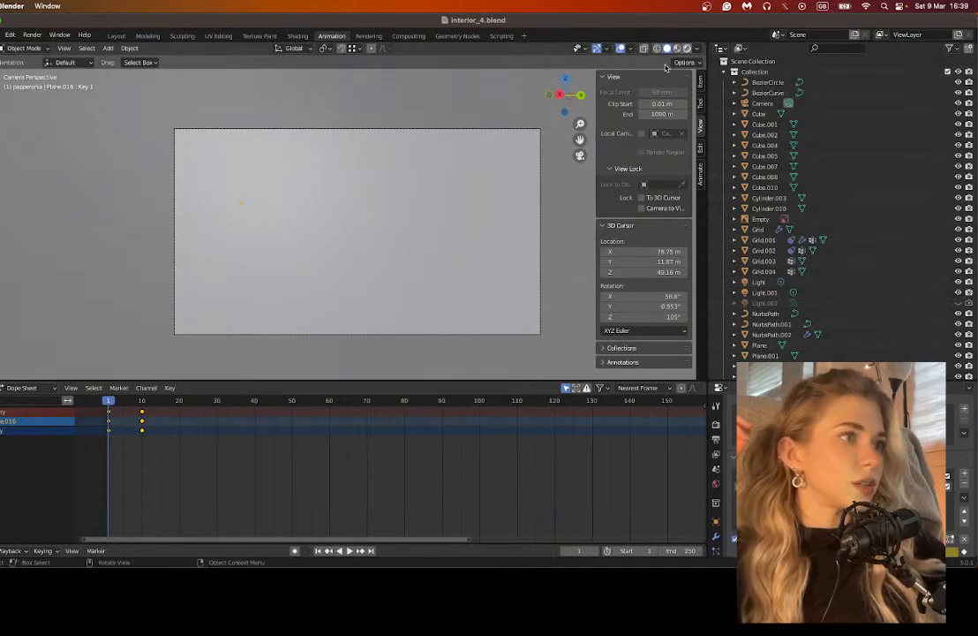
Step: Preview the opening animation in rendered shading, stopping at frame 9, and view the armchair up close
{"action": "left_click", "coordinate": [687, 48]}
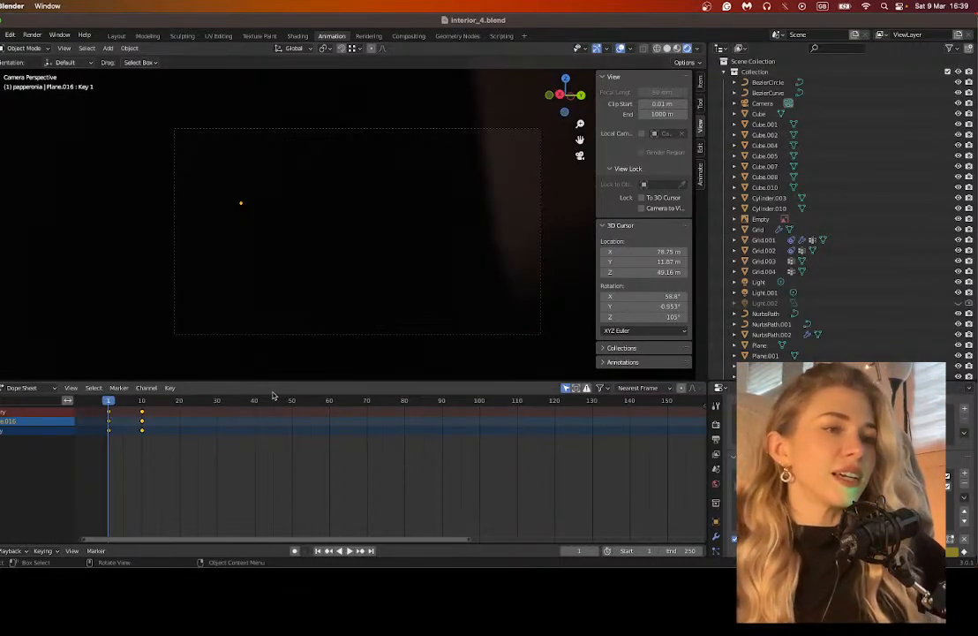
{"action": "left_click", "coordinate": [347, 551]}
{"action": "left_click", "coordinate": [347, 550]}
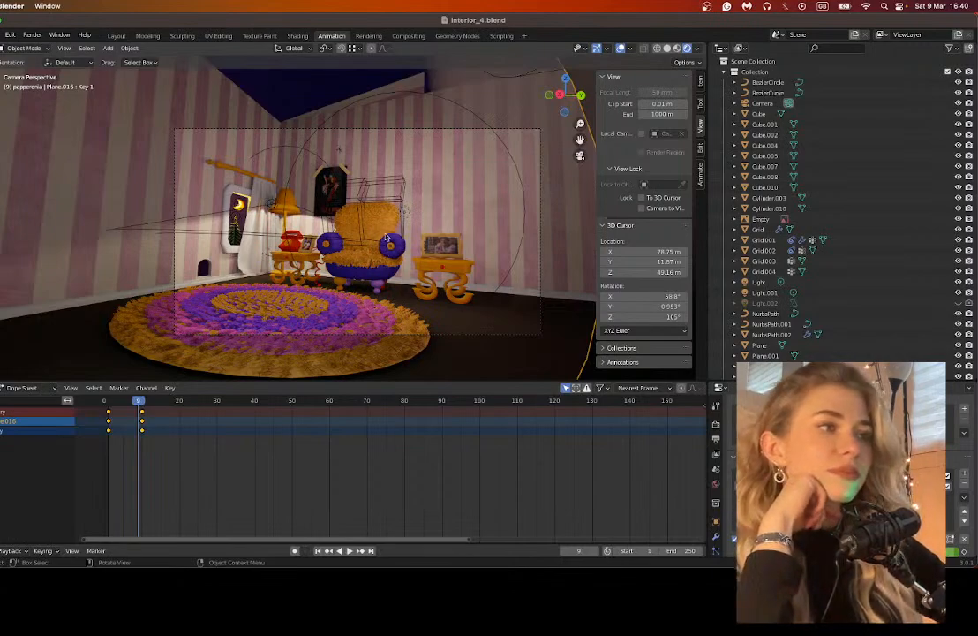
{"action": "scroll", "coordinate": [385, 237], "scroll_direction": "up", "scroll_amount": 5}
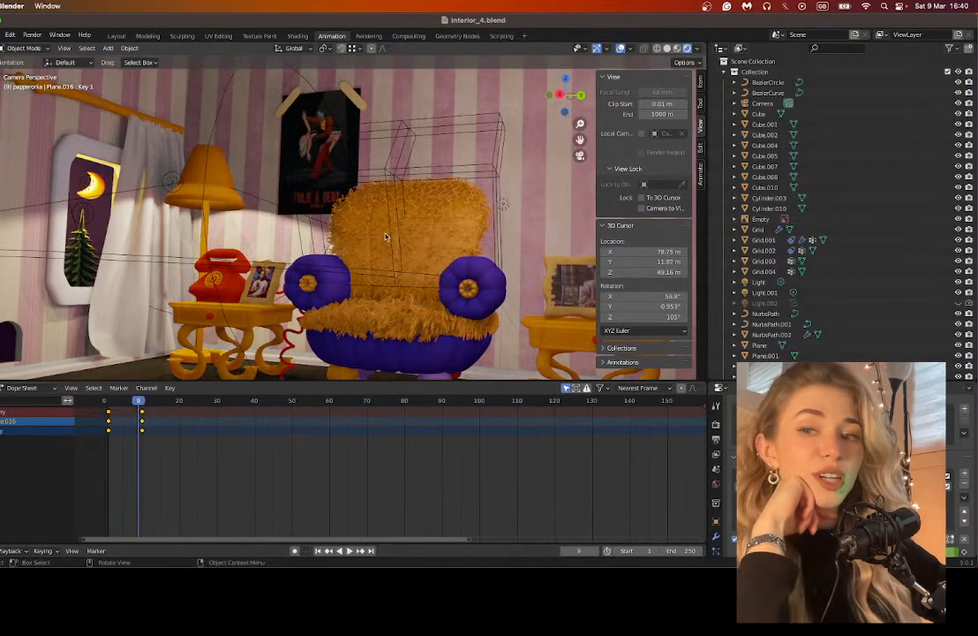
Step: View the framed photo on the side table up close and replay the opening animation from frame 1, stopping at frame 14
{"action": "mouse_move", "coordinate": [386, 236]}
{"action": "middle_mouse_down", "text": "shift"}
{"action": "mouse_move", "coordinate": [343, 220]}
{"action": "mouse_move", "coordinate": [180, 205]}
{"action": "middle_mouse_up", "text": "shift"}
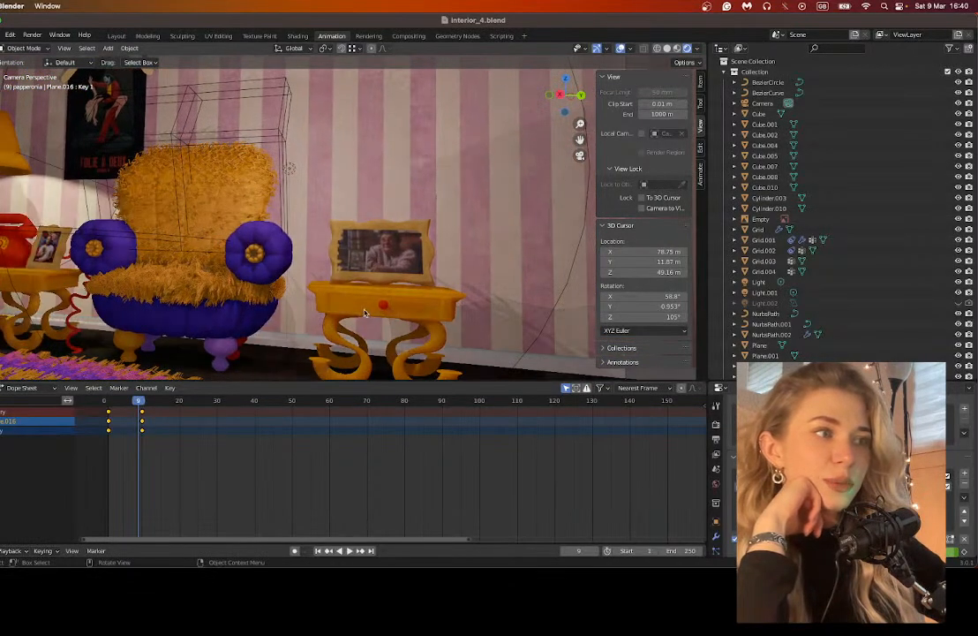
{"action": "scroll", "coordinate": [365, 312], "scroll_direction": "up", "scroll_amount": 8}
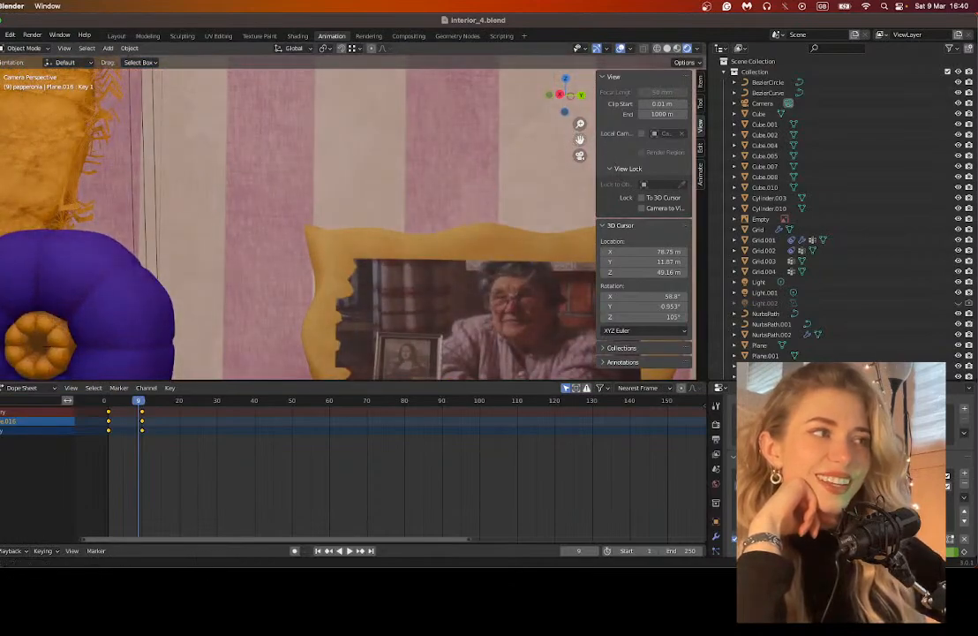
{"action": "left_click_drag", "start_coordinate": [580, 139], "coordinate": [490, 89]}
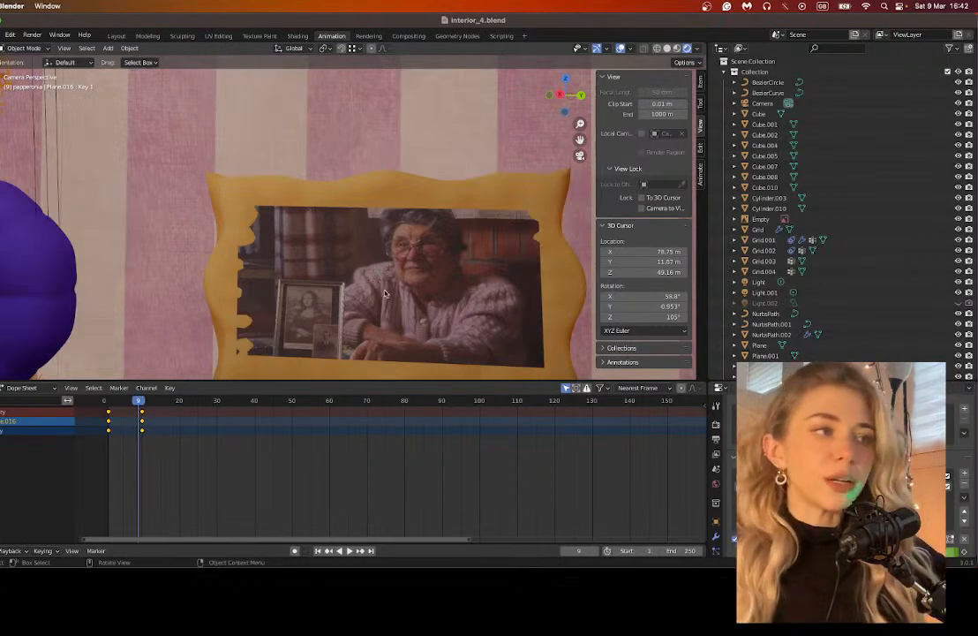
{"action": "scroll", "coordinate": [384, 293], "scroll_direction": "down", "scroll_amount": 5}
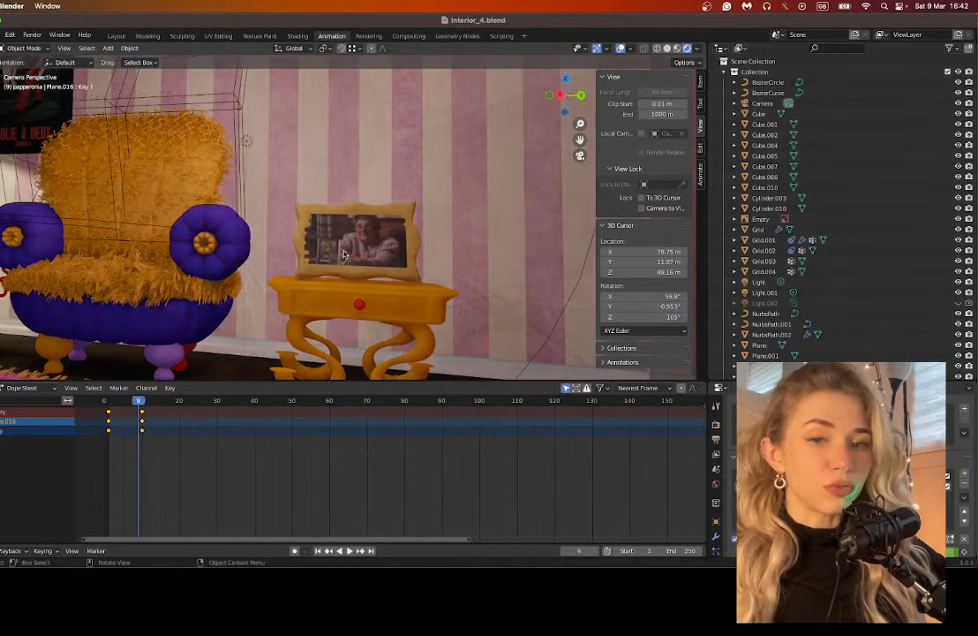
{"action": "scroll", "coordinate": [344, 254], "scroll_direction": "down", "scroll_amount": 6}
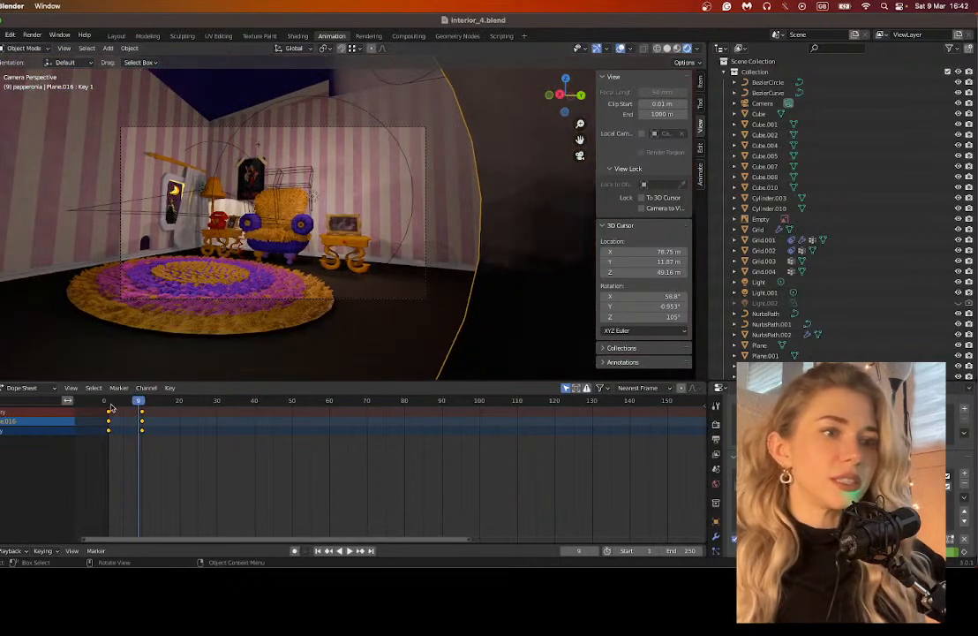
{"action": "left_click", "coordinate": [111, 404]}
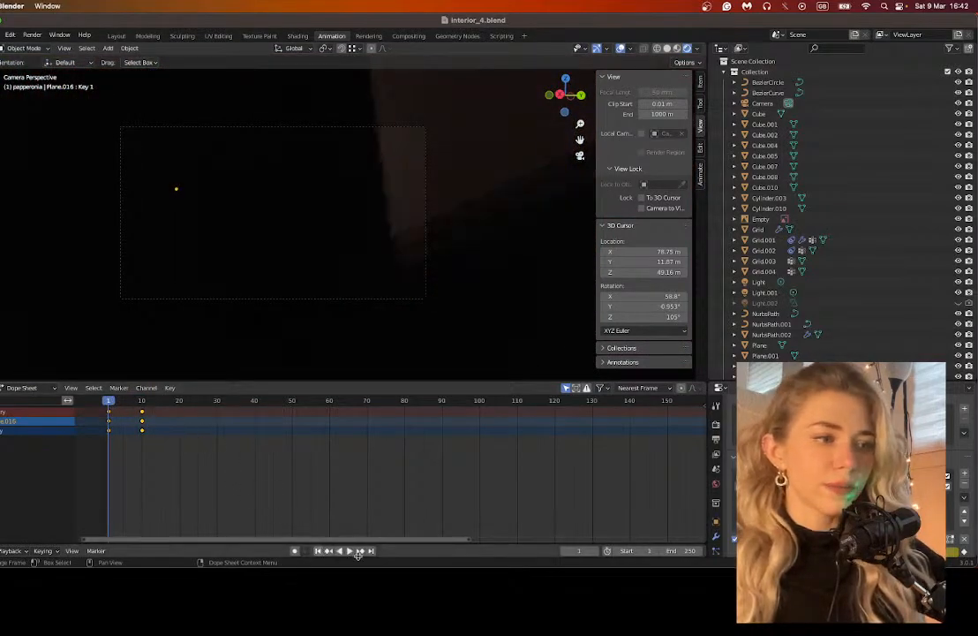
{"action": "left_click", "coordinate": [353, 552]}
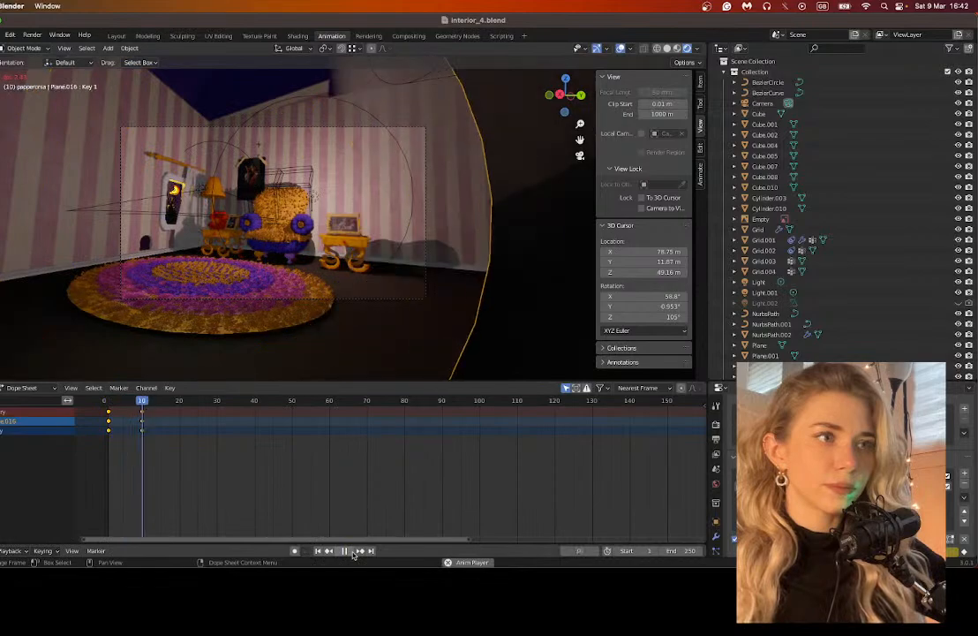
{"action": "left_click", "coordinate": [353, 550]}
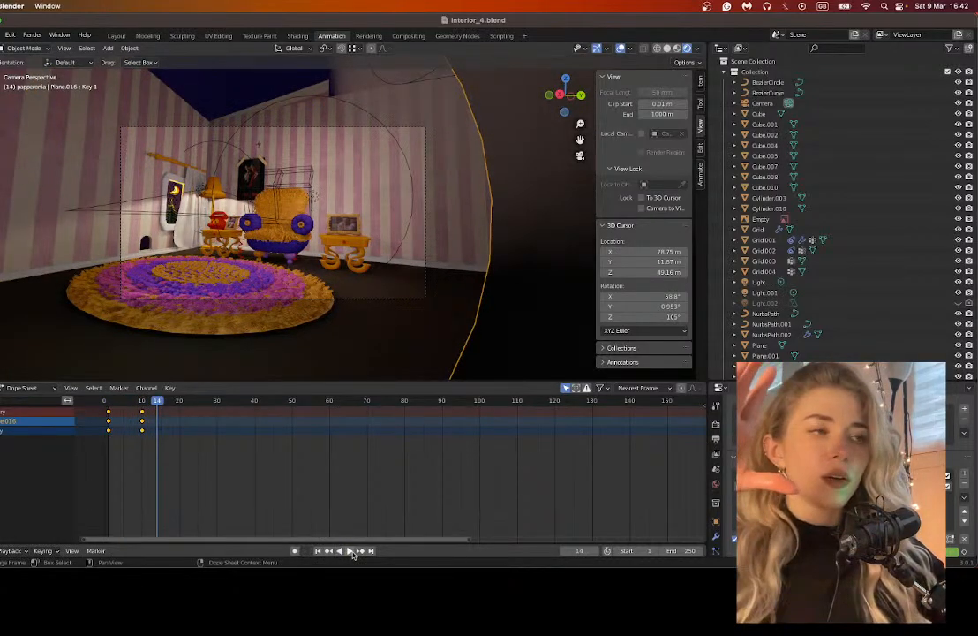
Step: Leave the camera view and switch the viewport to material preview shading with the character outside the room in view
{"action": "left_click", "coordinate": [580, 155]}
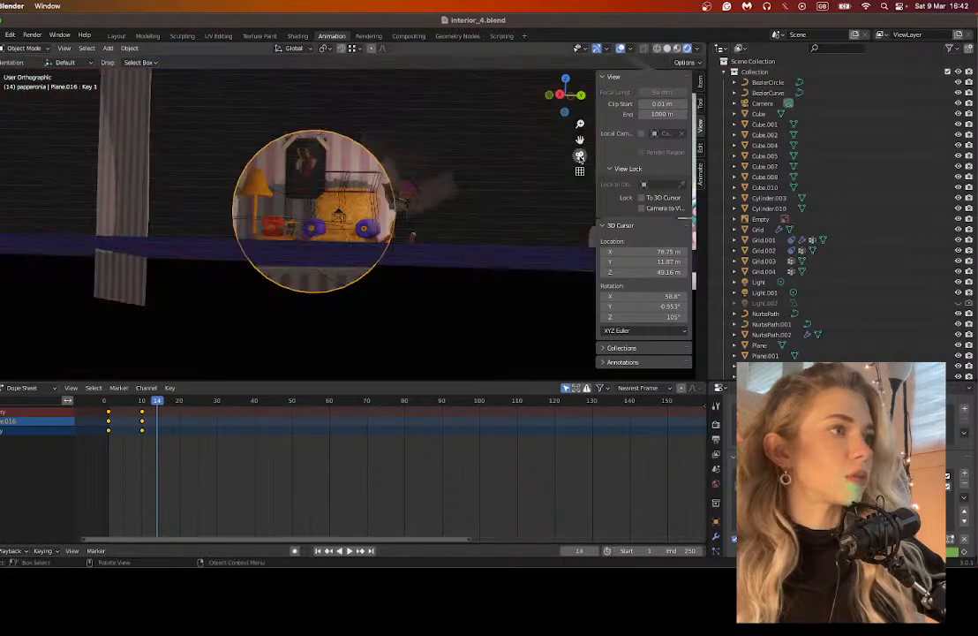
{"action": "scroll", "coordinate": [384, 222], "scroll_direction": "up", "scroll_amount": 5}
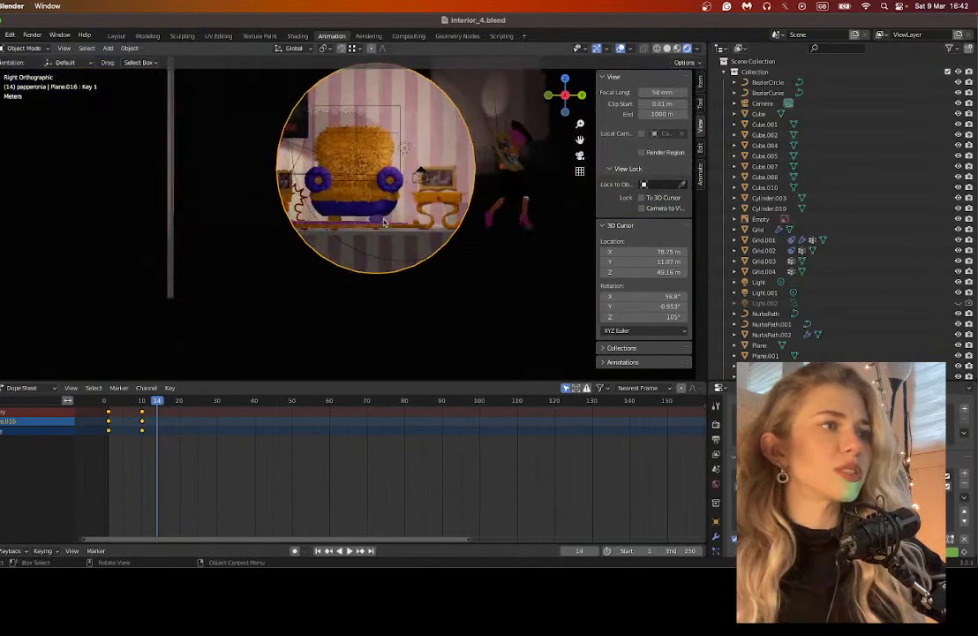
{"action": "left_click_drag", "start_coordinate": [580, 139], "coordinate": [500, 208]}
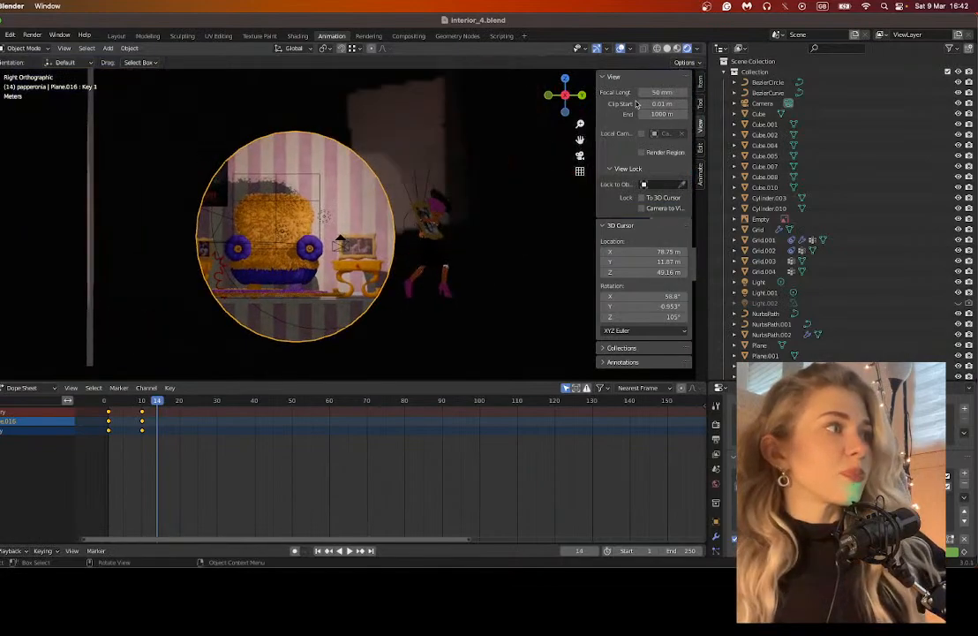
{"action": "left_click", "coordinate": [677, 50]}
{"action": "middle_click_drag", "start_coordinate": [479, 221], "coordinate": [445, 260]}
Step: Select the armature of the character carrying the framed picture
{"action": "left_click", "coordinate": [397, 275]}
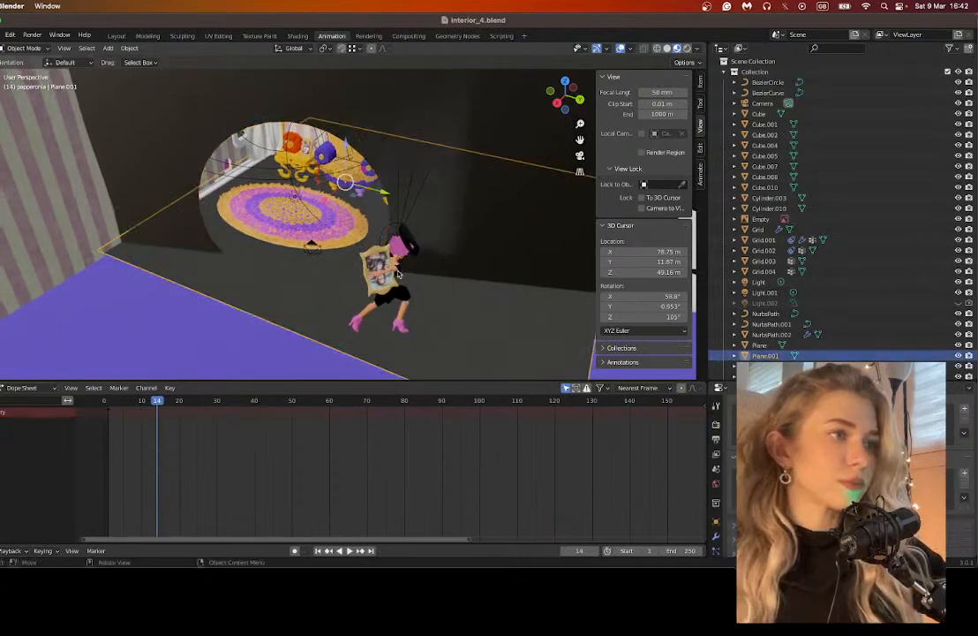
{"action": "left_click", "coordinate": [397, 274]}
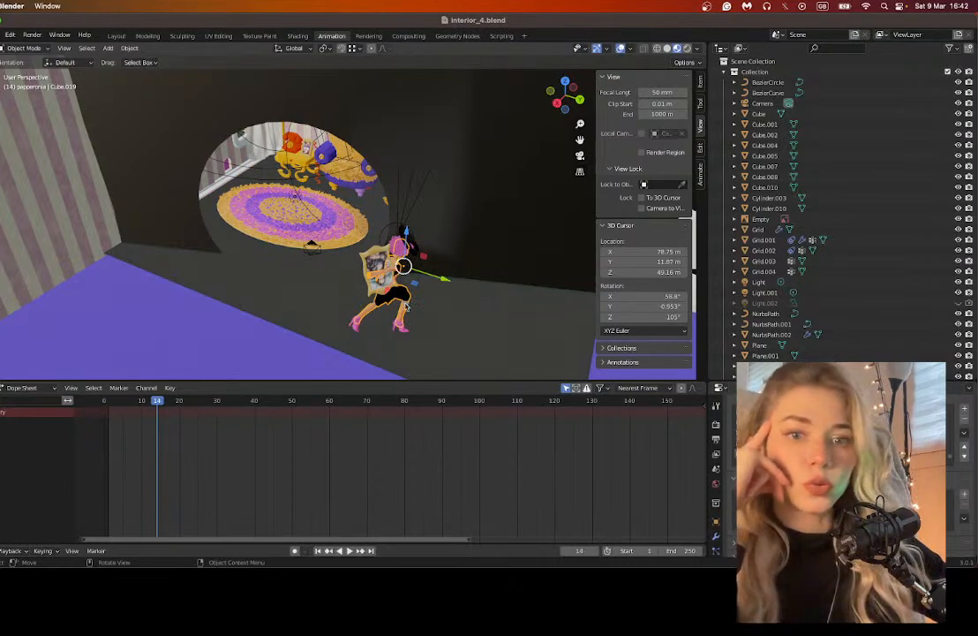
{"action": "left_click", "coordinate": [406, 305]}
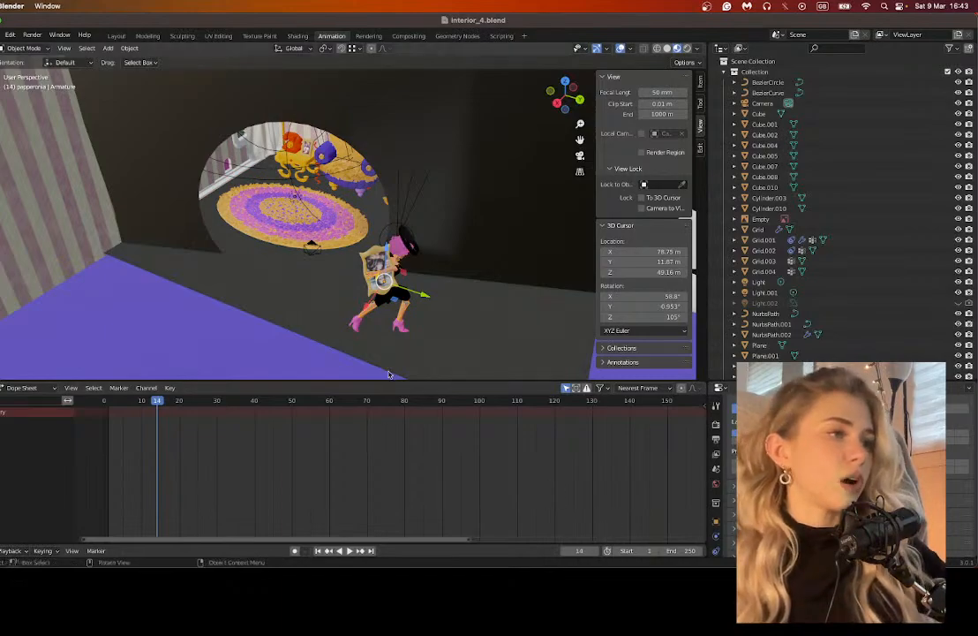
{"action": "scroll", "coordinate": [397, 344], "scroll_direction": "up", "scroll_amount": 4}
{"action": "left_click_drag", "start_coordinate": [580, 139], "coordinate": [460, 36]}
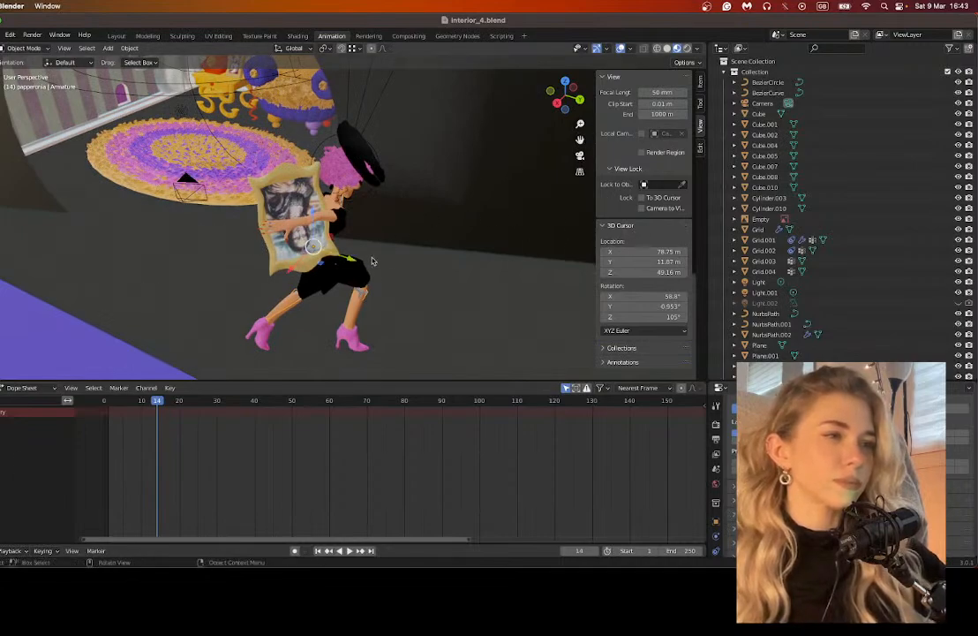
{"action": "left_click", "coordinate": [362, 297]}
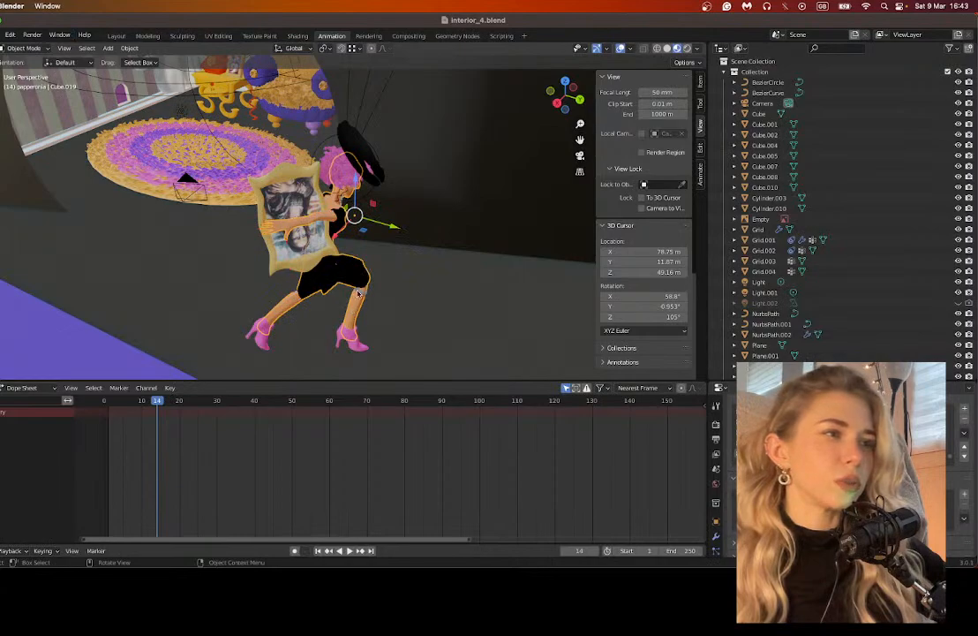
{"action": "left_click", "coordinate": [361, 295]}
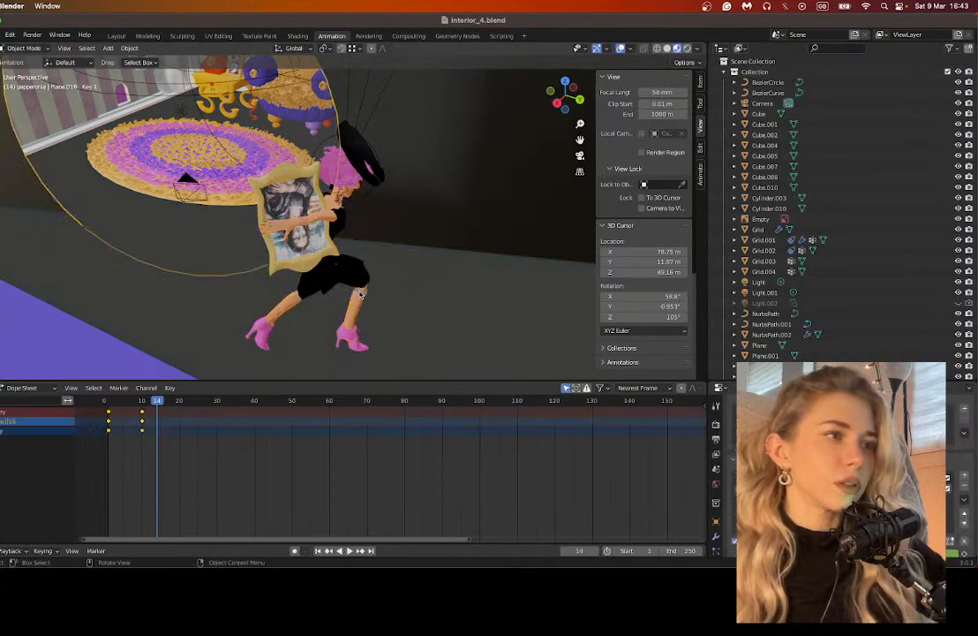
{"action": "left_click", "coordinate": [362, 295]}
{"action": "left_click", "coordinate": [361, 297]}
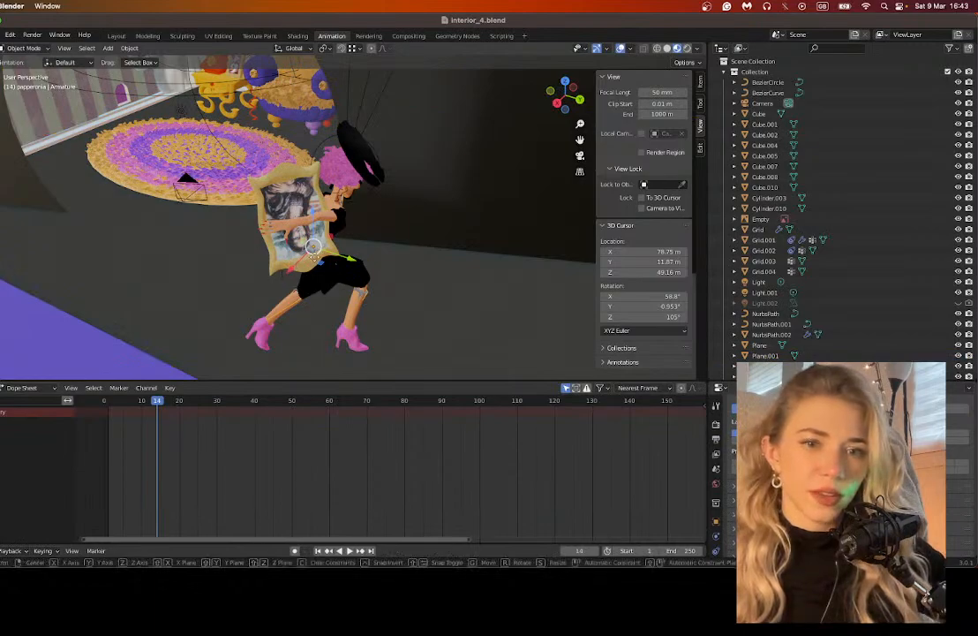
Step: Move the character's armature into the room behind the circular opening and along the global Y axis past the side table
{"action": "left_click_drag", "start_coordinate": [283, 276], "coordinate": [458, 156]}
{"action": "middle_click_drag", "start_coordinate": [280, 115], "coordinate": [377, 178]}
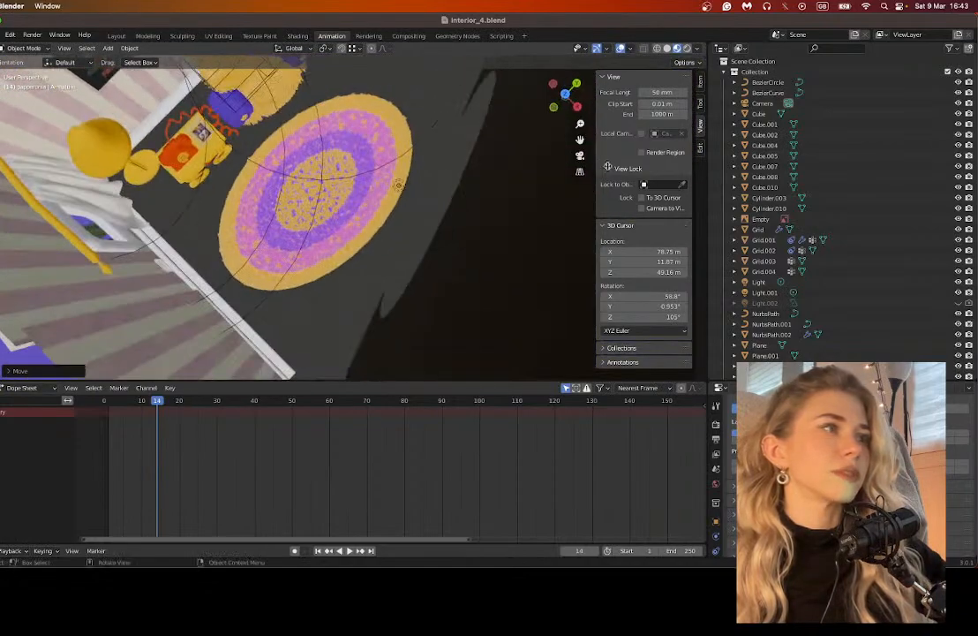
{"action": "left_click_drag", "start_coordinate": [580, 139], "coordinate": [512, 331]}
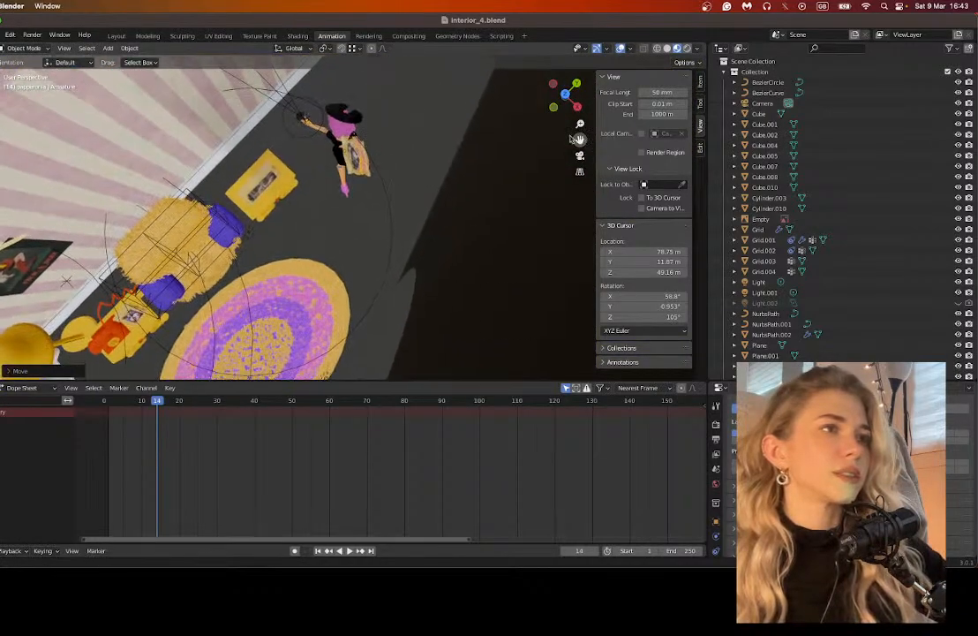
{"action": "key", "text": "g"}
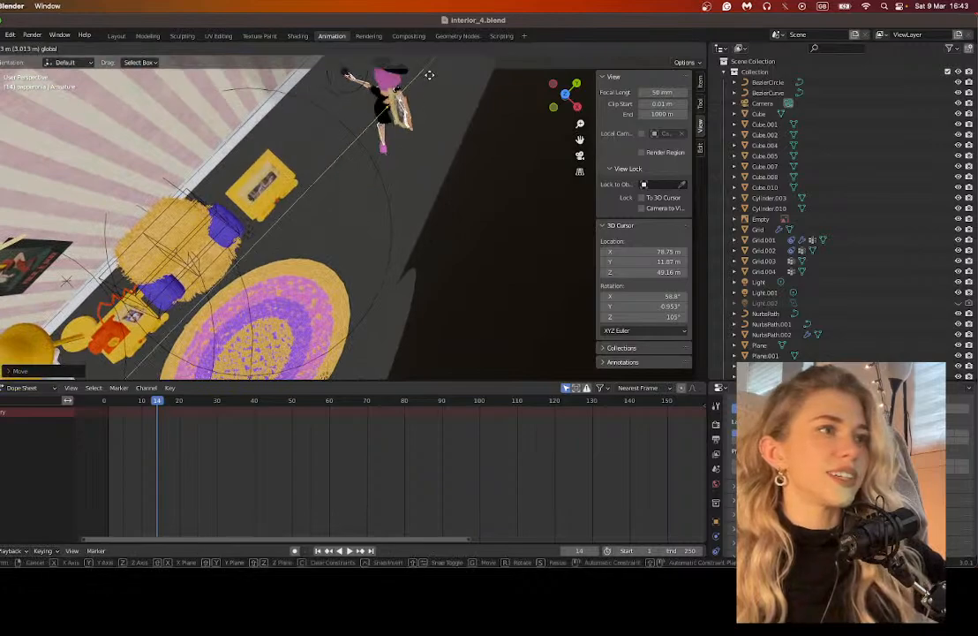
{"action": "left_click", "coordinate": [427, 78]}
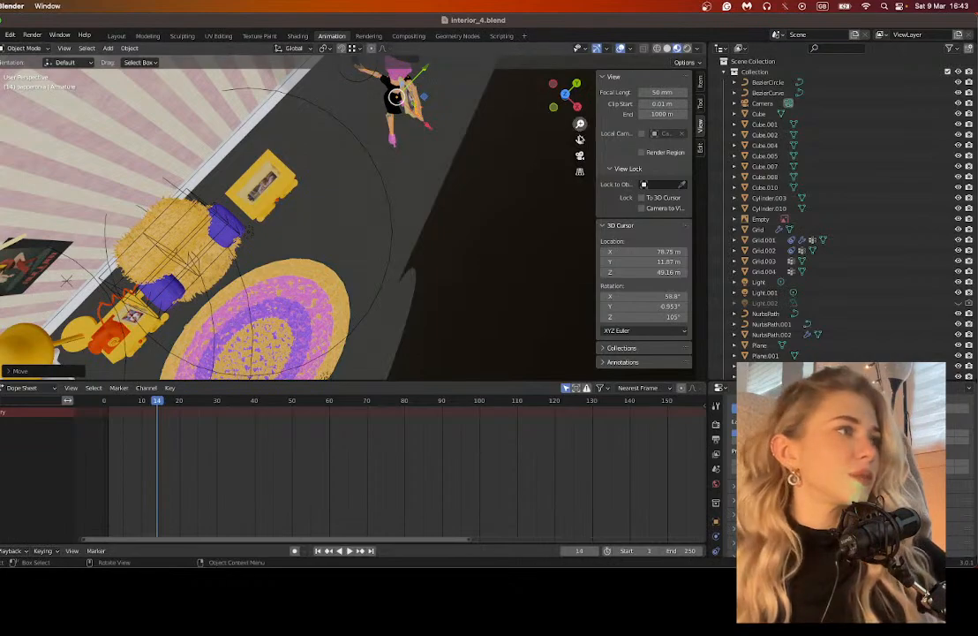
Step: Rotate the character's armature in place as seen from above and check its placement beyond the edge of the circular opening
{"action": "left_click_drag", "start_coordinate": [580, 138], "coordinate": [532, 151]}
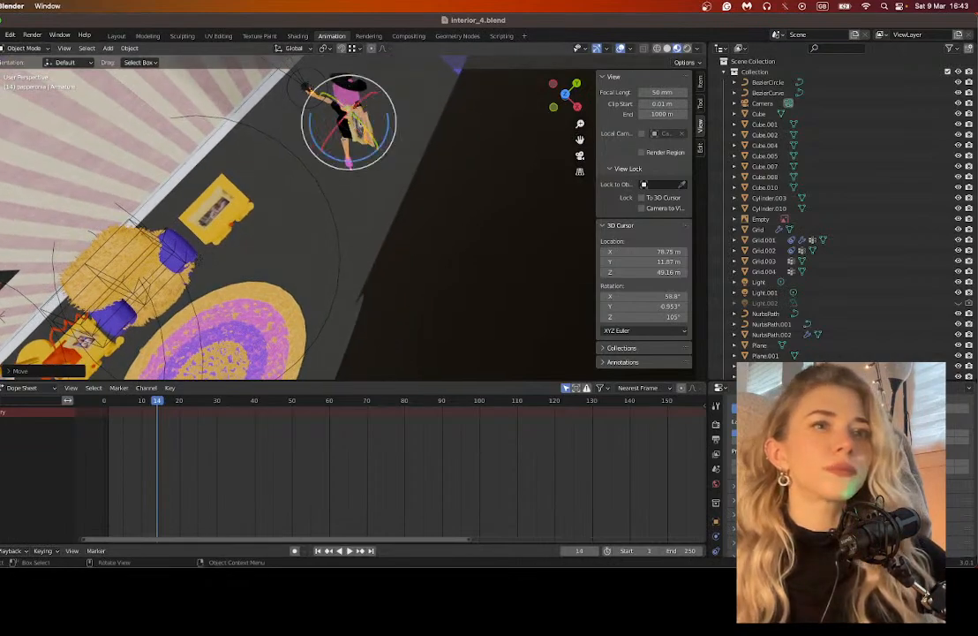
{"action": "left_click_drag", "start_coordinate": [313, 95], "coordinate": [310, 226]}
{"action": "middle_click_drag", "start_coordinate": [309, 226], "coordinate": [299, 181]}
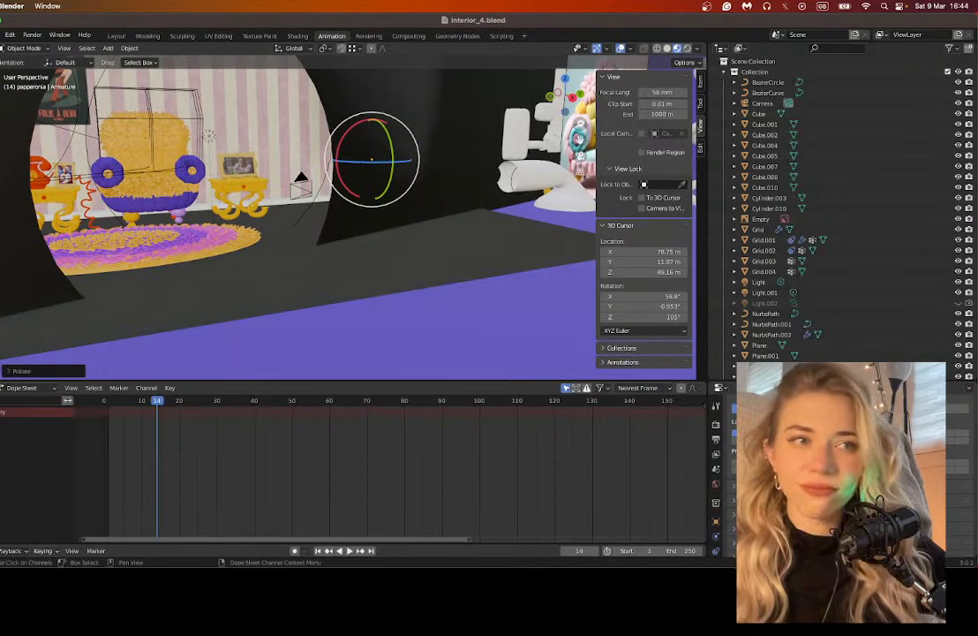
{"action": "middle_click_drag", "start_coordinate": [299, 181], "coordinate": [353, 241]}
{"action": "scroll", "coordinate": [294, 239], "scroll_direction": "up", "scroll_amount": 3}
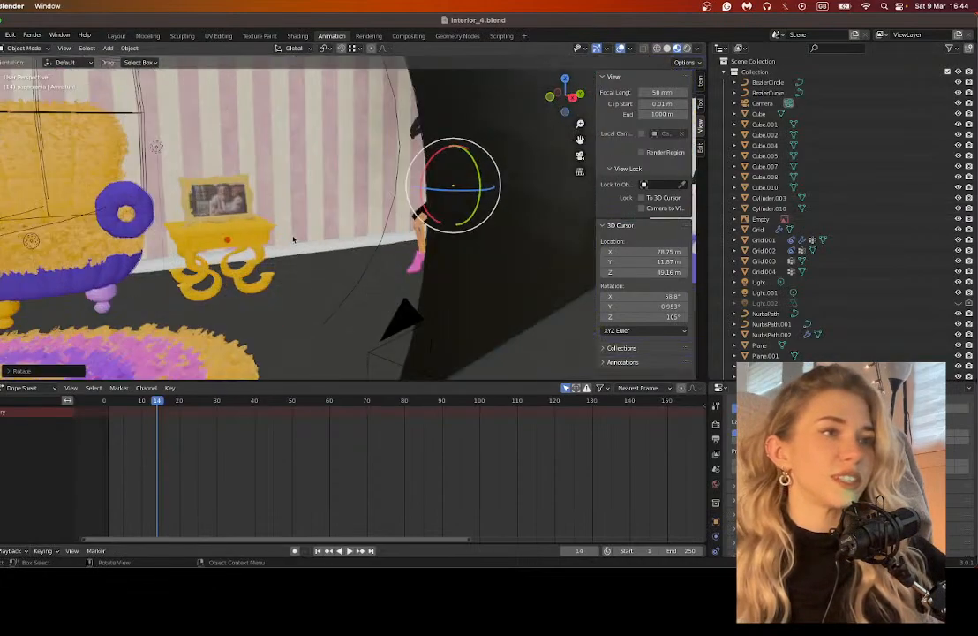
{"action": "middle_click_drag", "start_coordinate": [294, 239], "coordinate": [264, 234]}
Step: Examine the storyboard sketches outside the room panel by panel, from the walk home to the phone call and the closing circle
{"action": "middle_click_drag", "start_coordinate": [230, 271], "coordinate": [529, 196]}
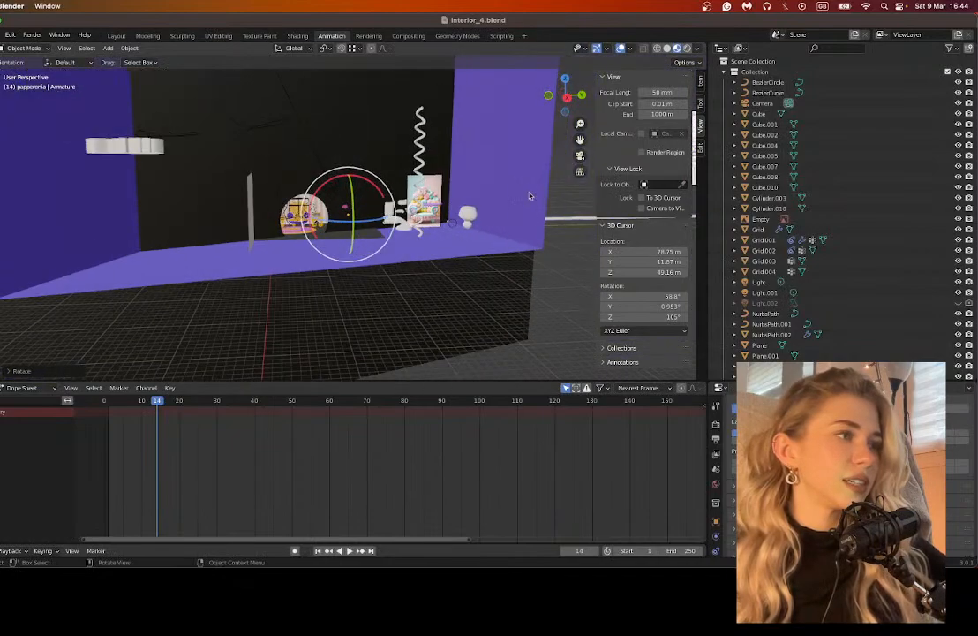
{"action": "middle_click_drag", "start_coordinate": [496, 119], "coordinate": [371, 238]}
{"action": "scroll", "coordinate": [396, 221], "scroll_direction": "up", "scroll_amount": 6}
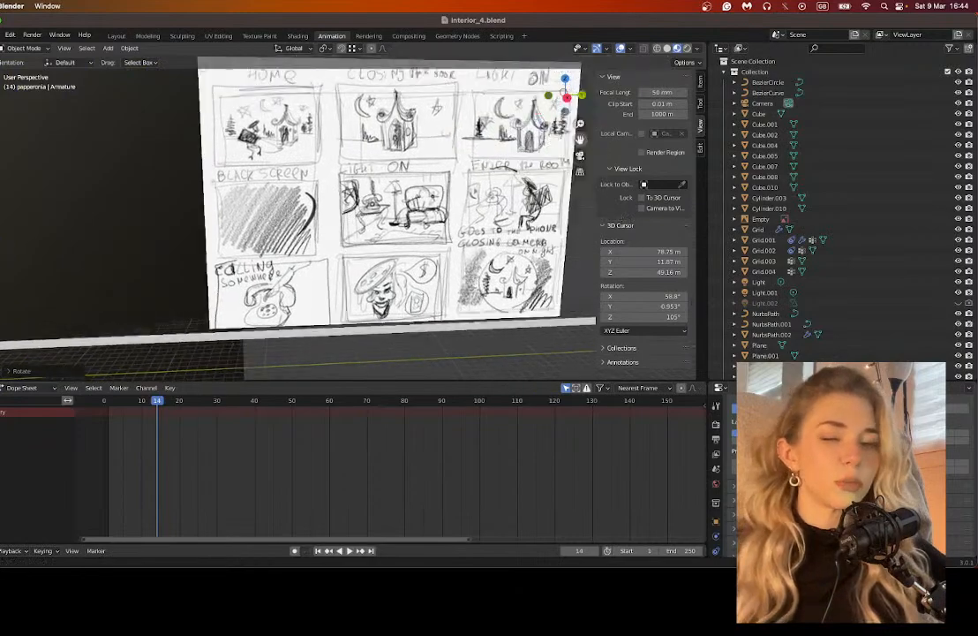
{"action": "left_click_drag", "start_coordinate": [580, 139], "coordinate": [519, 178]}
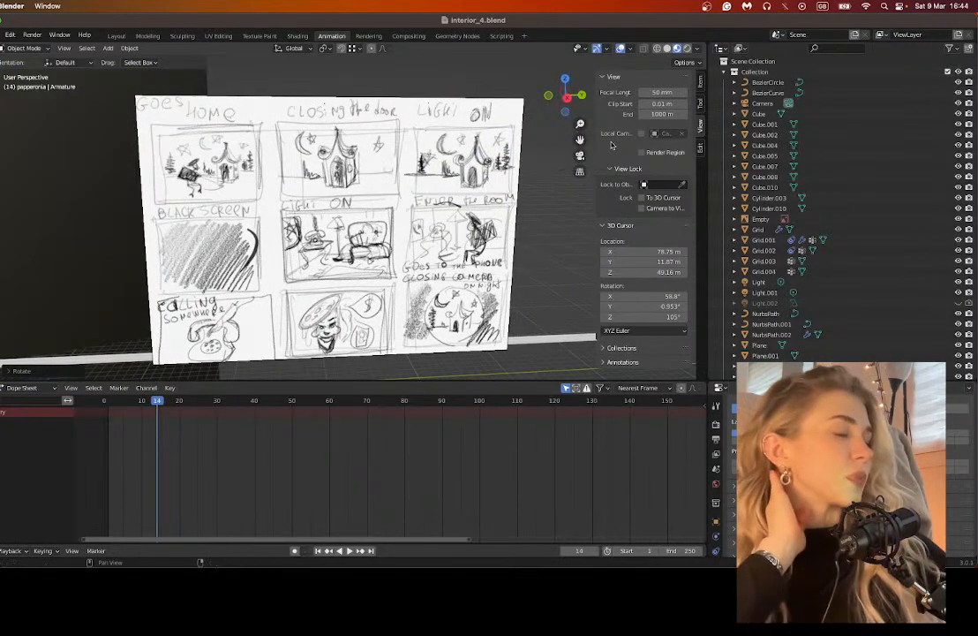
{"action": "left_click_drag", "start_coordinate": [580, 140], "coordinate": [552, 145]}
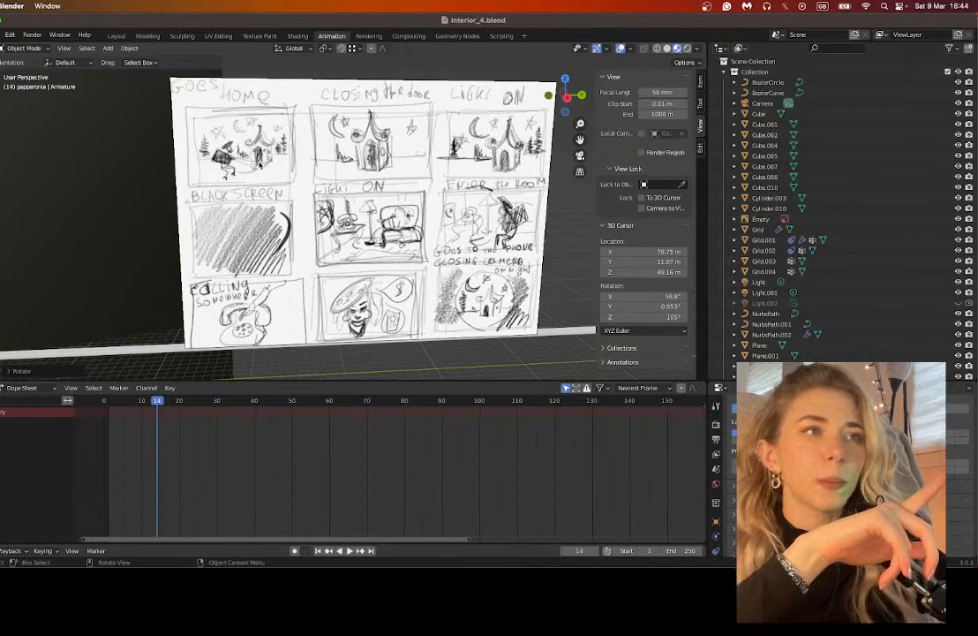
{"action": "scroll", "coordinate": [209, 141], "scroll_direction": "up", "scroll_amount": 3}
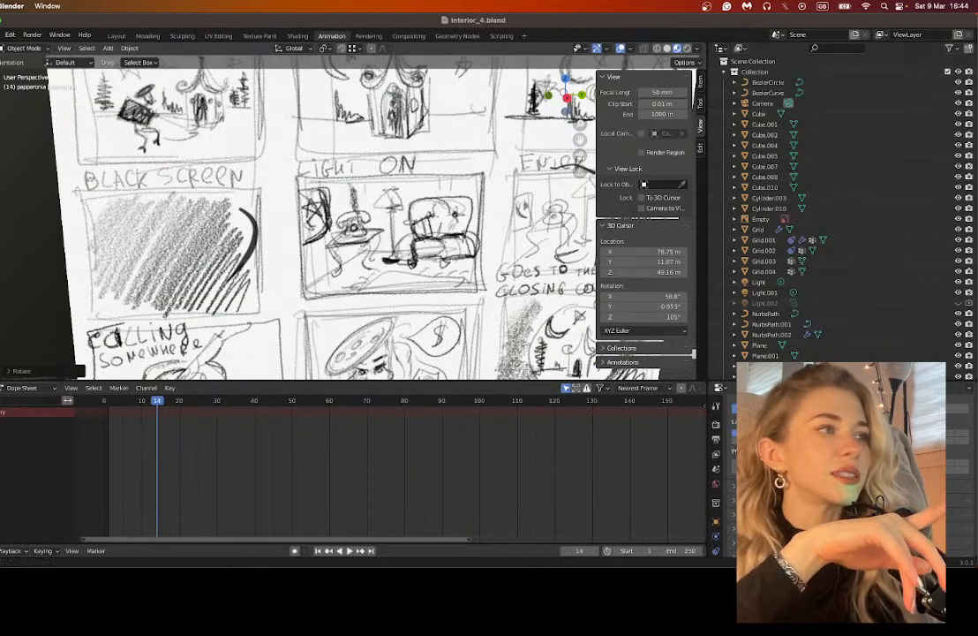
{"action": "left_click_drag", "start_coordinate": [579, 141], "coordinate": [571, 213]}
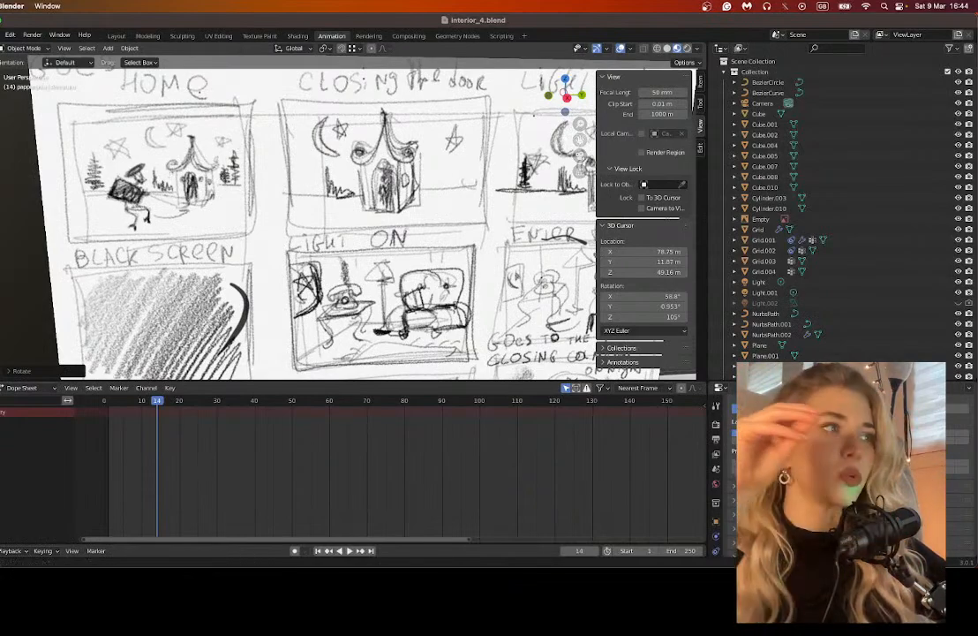
{"action": "left_click_drag", "start_coordinate": [579, 141], "coordinate": [486, 100]}
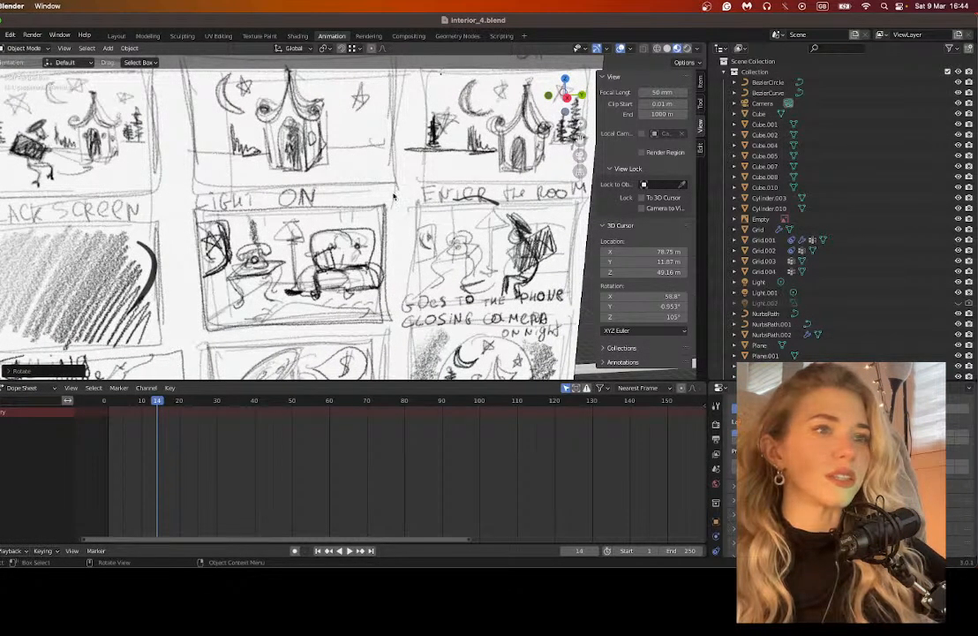
{"action": "left_click_drag", "start_coordinate": [579, 142], "coordinate": [648, 66]}
{"action": "scroll", "coordinate": [237, 220], "scroll_direction": "up", "scroll_amount": 5}
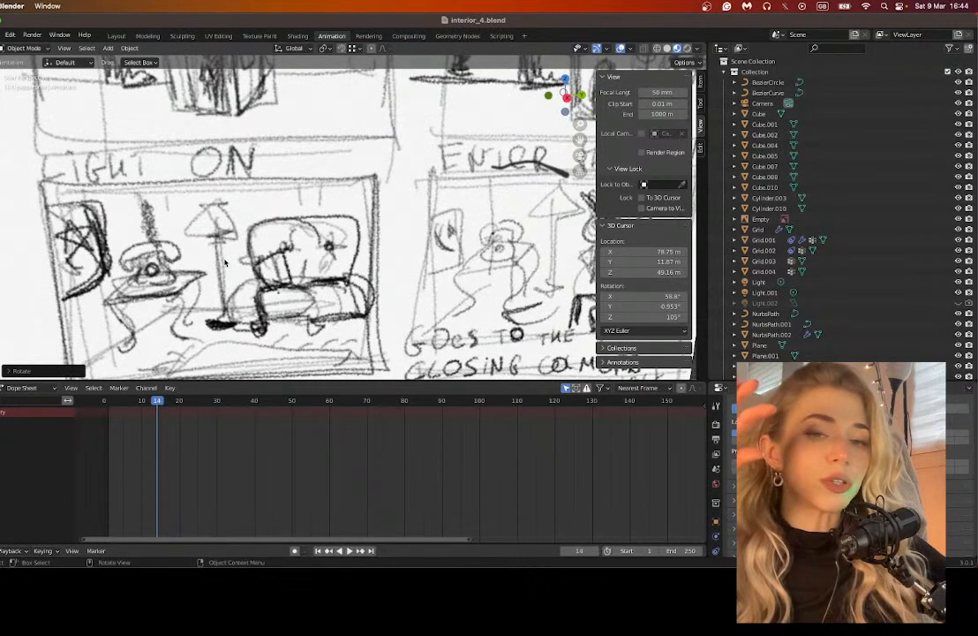
{"action": "mouse_move", "coordinate": [274, 289]}
{"action": "middle_mouse_down", "text": "shift"}
{"action": "mouse_move", "coordinate": [162, 244]}
{"action": "mouse_move", "coordinate": [199, 207]}
{"action": "mouse_move", "coordinate": [283, 159]}
{"action": "middle_mouse_up", "text": "shift"}
{"action": "mouse_move", "coordinate": [288, 272]}
{"action": "middle_mouse_down", "text": "shift"}
{"action": "mouse_move", "coordinate": [478, 172]}
{"action": "mouse_move", "coordinate": [516, 170]}
{"action": "middle_mouse_up", "text": "shift"}
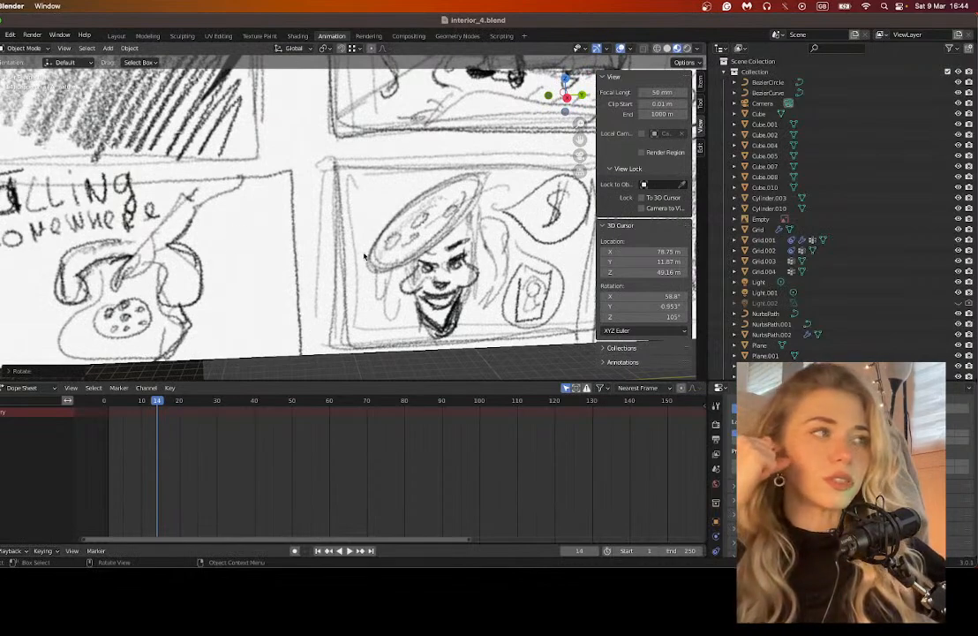
{"action": "left_click_drag", "start_coordinate": [580, 142], "coordinate": [268, 132]}
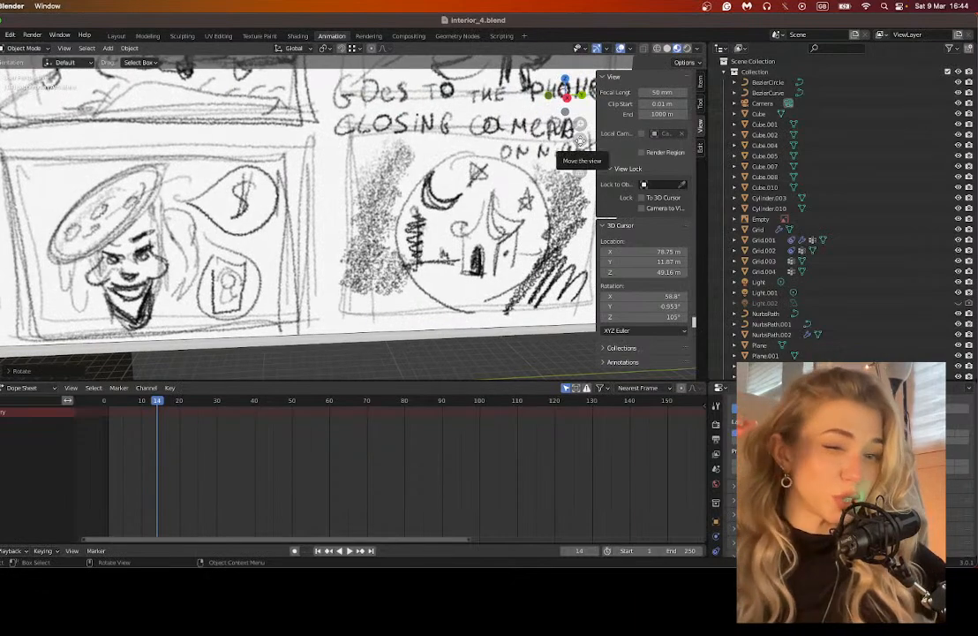
Step: Compare the furnished room seen through the circular opening with the storyboard's "Light on" interior panel
{"action": "scroll", "coordinate": [332, 223], "scroll_direction": "down", "scroll_amount": 6}
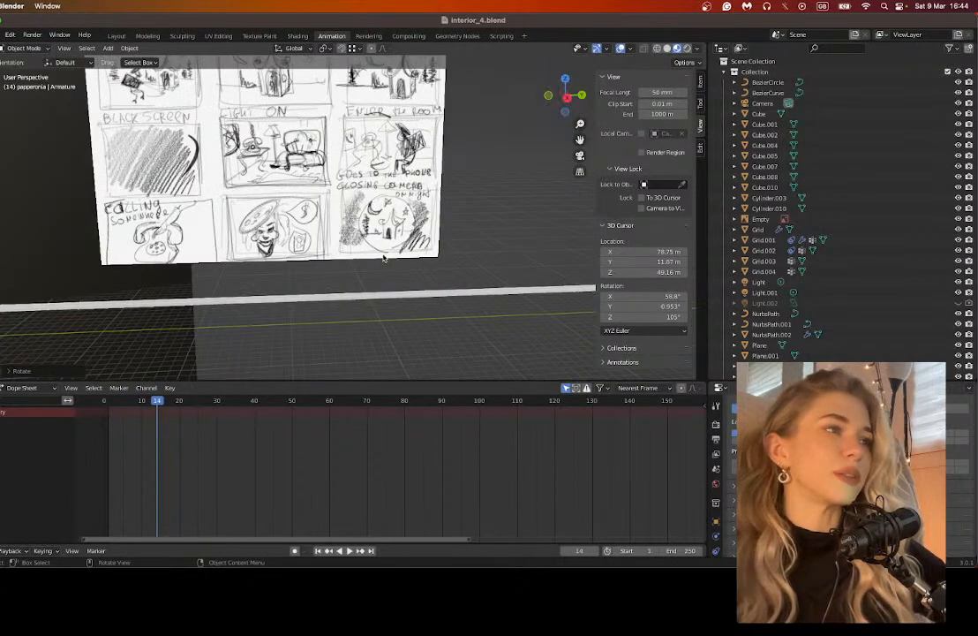
{"action": "left_click_drag", "start_coordinate": [580, 140], "coordinate": [900, 133]}
{"action": "scroll", "coordinate": [266, 281], "scroll_direction": "up", "scroll_amount": 7}
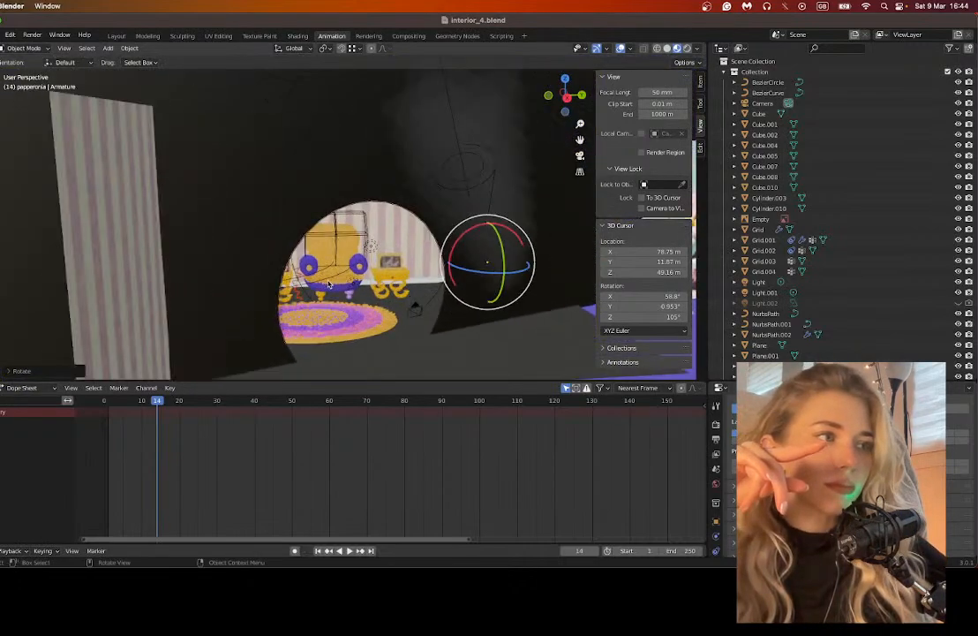
{"action": "scroll", "coordinate": [266, 280], "scroll_direction": "up", "scroll_amount": 4}
{"action": "scroll", "coordinate": [266, 281], "scroll_direction": "down", "scroll_amount": 2}
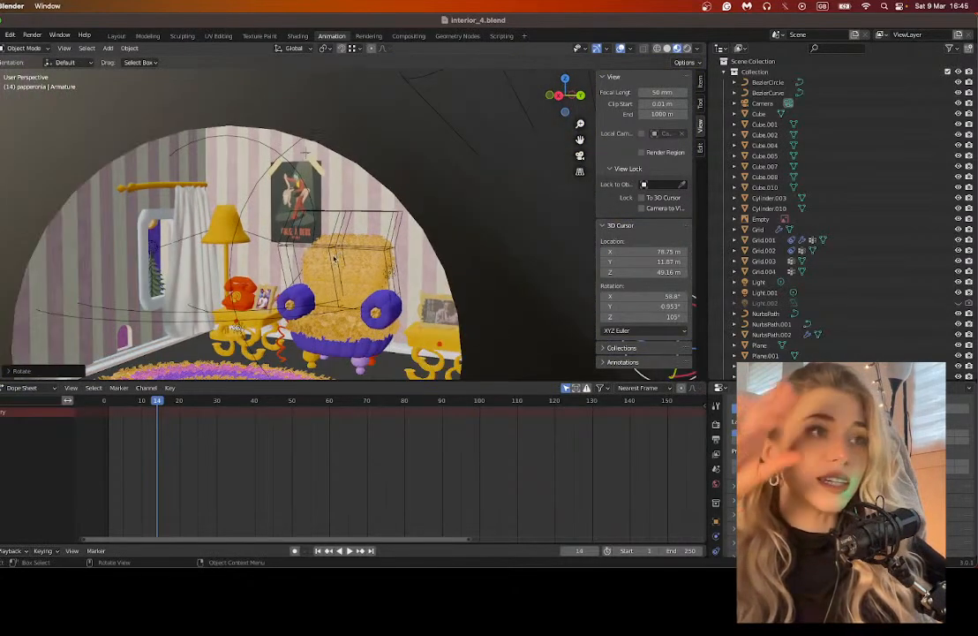
{"action": "left_click_drag", "start_coordinate": [580, 140], "coordinate": [580, 141]}
{"action": "left_click_drag", "start_coordinate": [305, 152], "coordinate": [332, 243]}
{"action": "scroll", "coordinate": [562, 138], "scroll_direction": "down", "scroll_amount": 10}
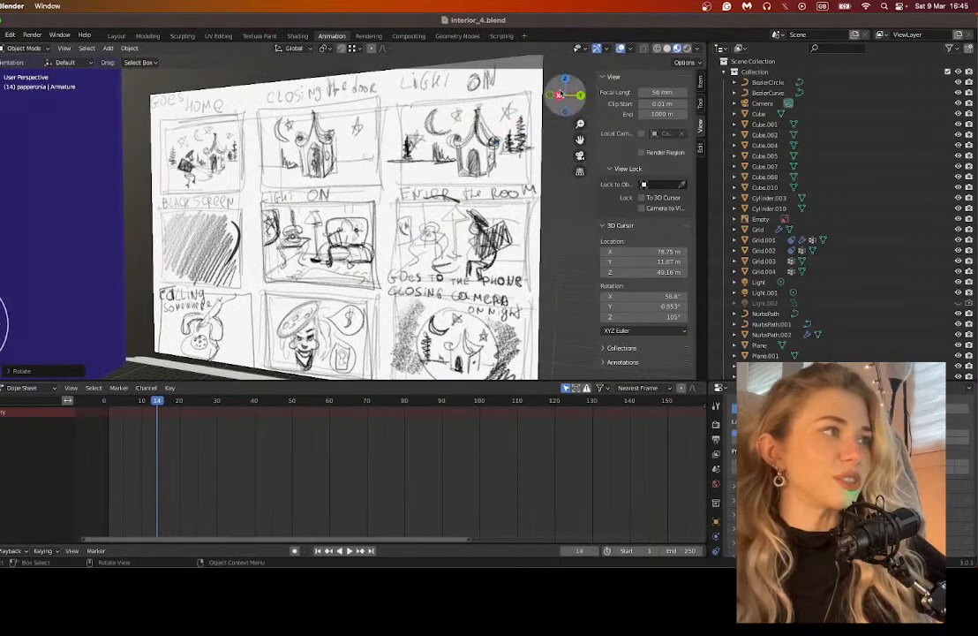
{"action": "left_click_drag", "start_coordinate": [562, 94], "coordinate": [594, 96]}
{"action": "scroll", "coordinate": [323, 247], "scroll_direction": "up", "scroll_amount": 2}
{"action": "scroll", "coordinate": [324, 247], "scroll_direction": "up", "scroll_amount": 3}
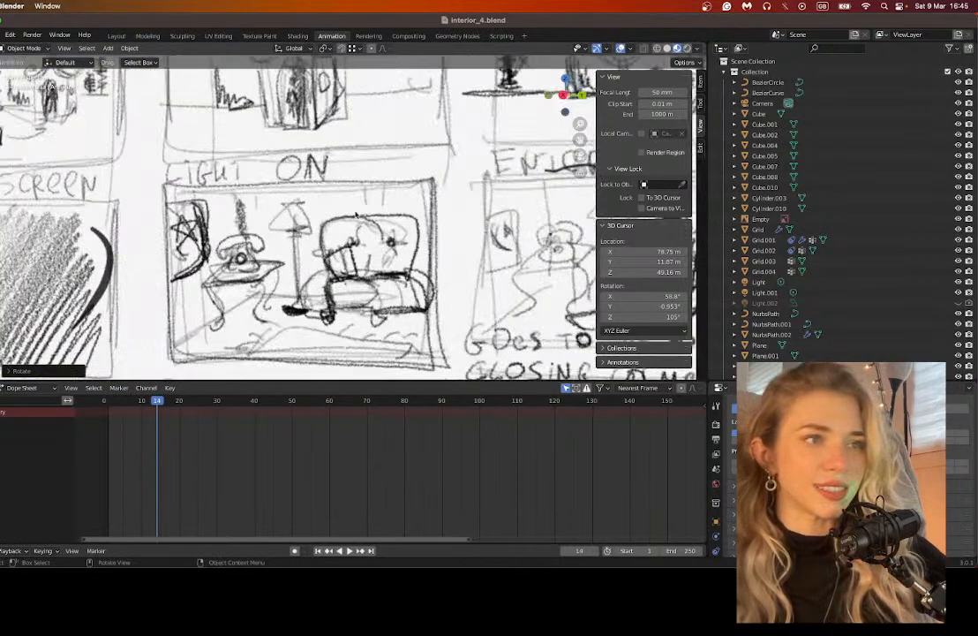
{"action": "left_click_drag", "start_coordinate": [580, 140], "coordinate": [165, 63]}
{"action": "scroll", "coordinate": [501, 170], "scroll_direction": "down", "scroll_amount": 8}
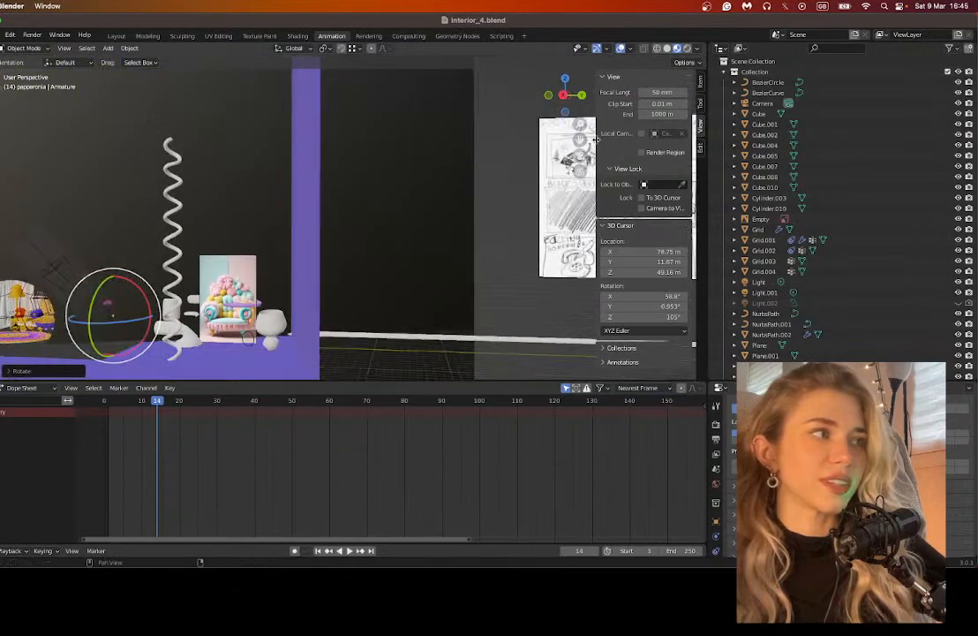
Step: Frame the armchair and telephone table inside the circular opening and enlarge the 3D viewport at the expense of the Dope Sheet
{"action": "left_click_drag", "start_coordinate": [580, 139], "coordinate": [862, 87]}
{"action": "scroll", "coordinate": [103, 292], "scroll_direction": "up", "scroll_amount": 7}
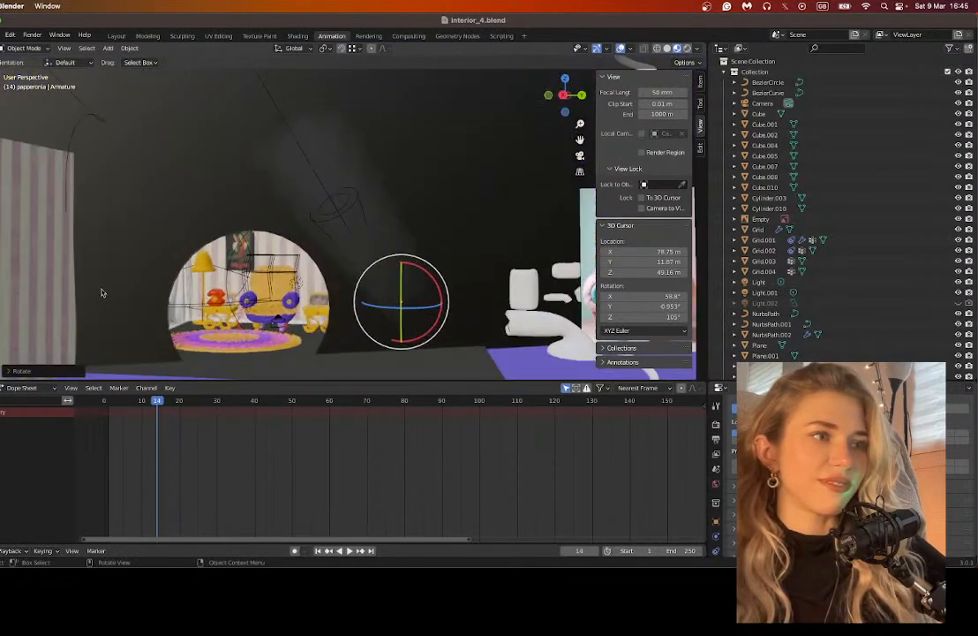
{"action": "middle_click_drag", "start_coordinate": [297, 267], "coordinate": [287, 258]}
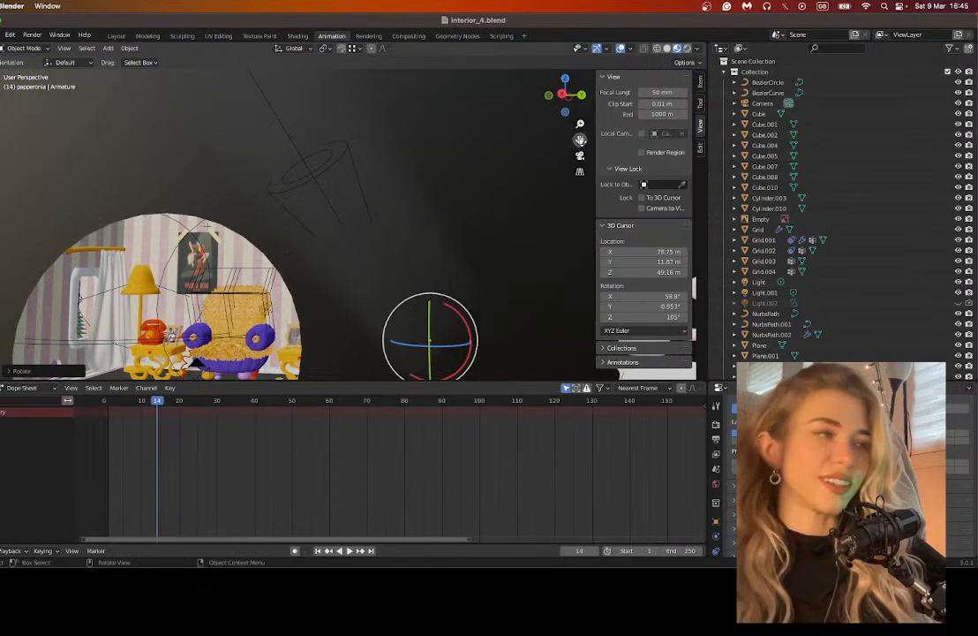
{"action": "left_click_drag", "start_coordinate": [580, 140], "coordinate": [737, 64]}
{"action": "scroll", "coordinate": [323, 207], "scroll_direction": "up", "scroll_amount": 6}
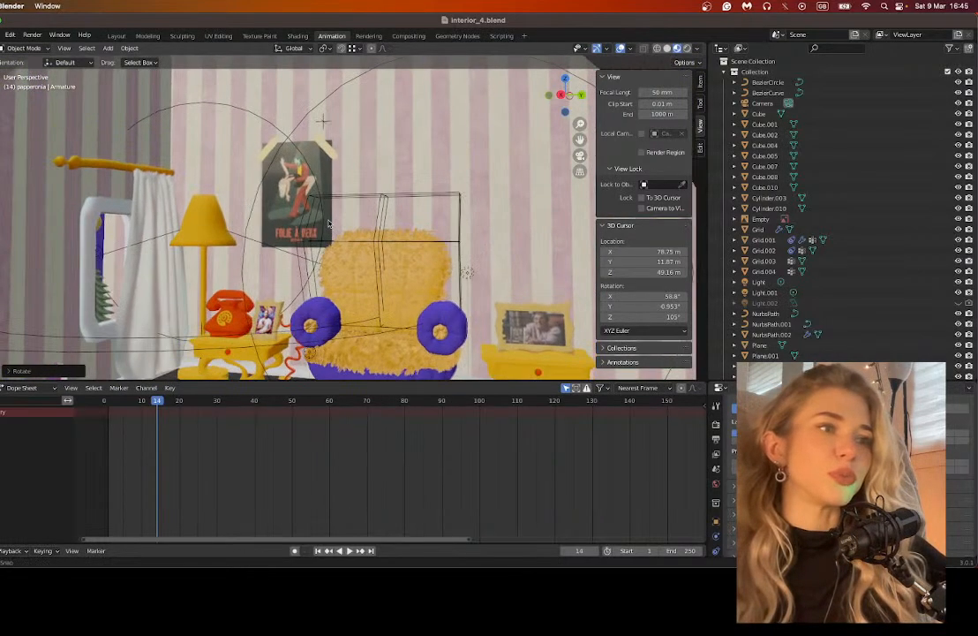
{"action": "middle_click_drag", "start_coordinate": [409, 177], "coordinate": [465, 156], "text": "shift"}
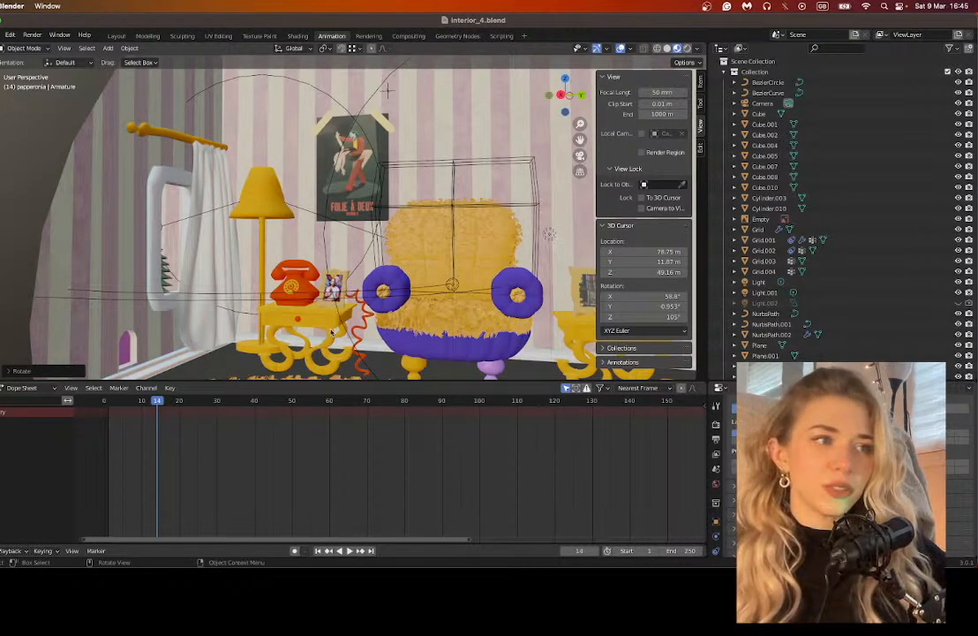
{"action": "scroll", "coordinate": [332, 332], "scroll_direction": "up", "scroll_amount": 2}
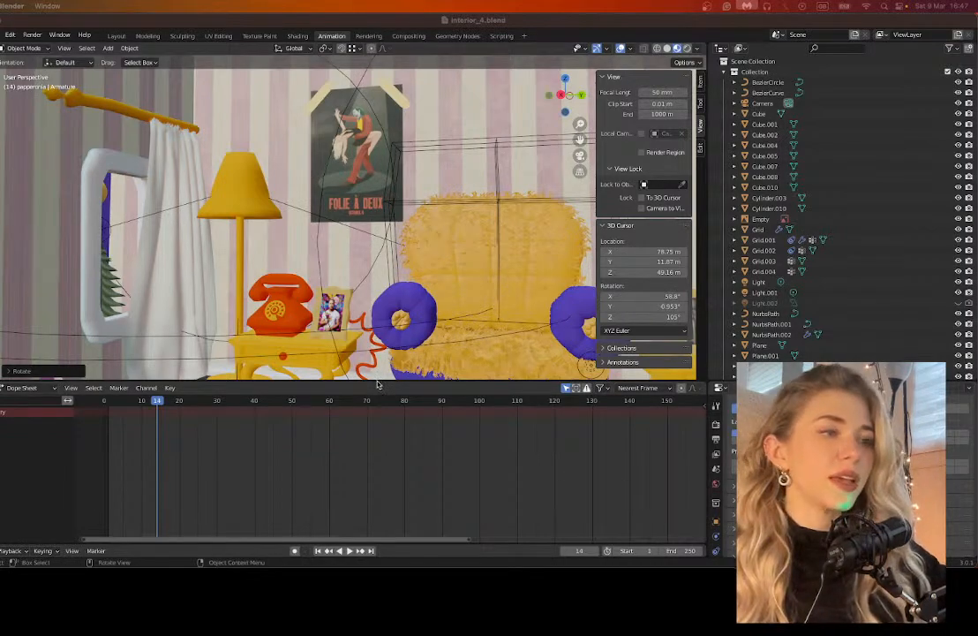
{"action": "left_click_drag", "start_coordinate": [376, 385], "coordinate": [364, 479]}
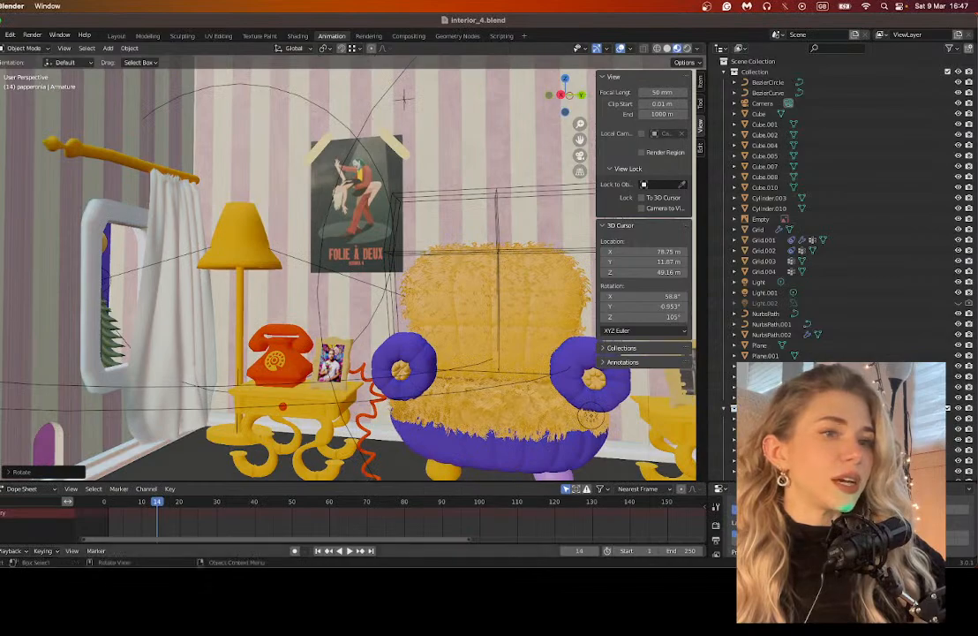
Step: Switch to Finder and preview the rendered character animation 0001-0250.mp4
{"action": "key", "text": "super+Tab"}
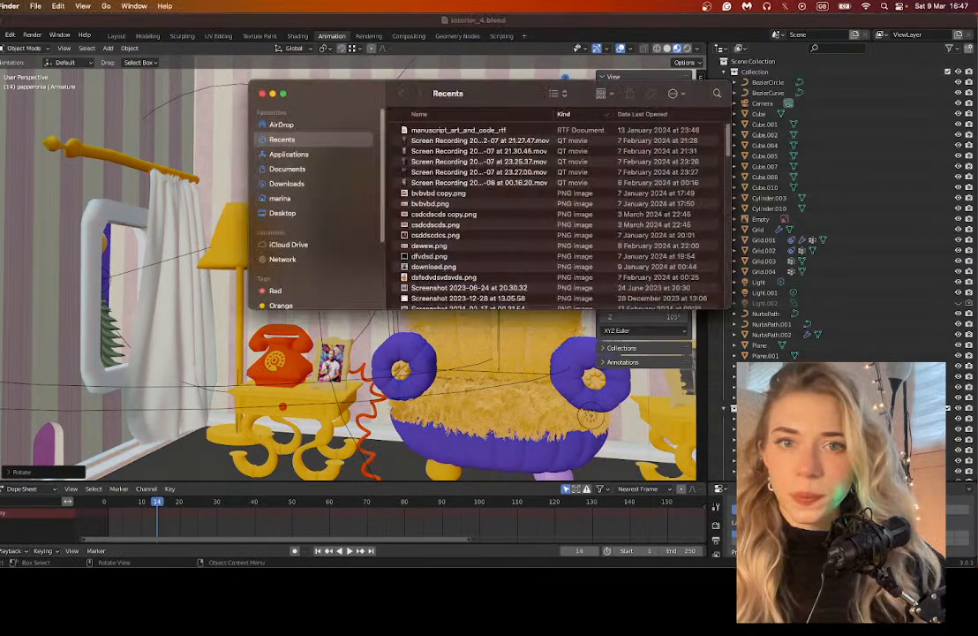
{"action": "left_click", "coordinate": [399, 78]}
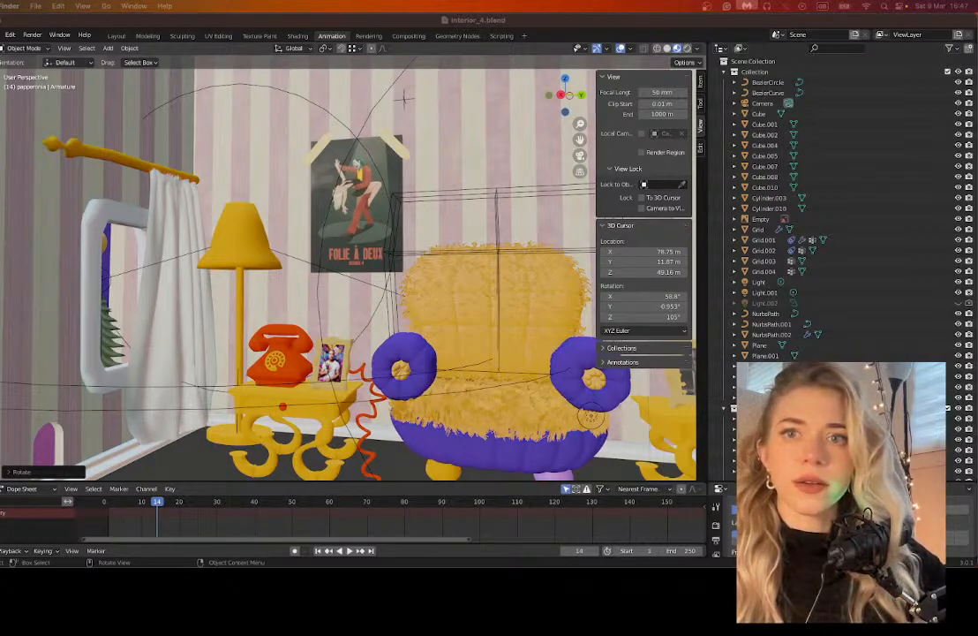
{"action": "key", "text": "space"}
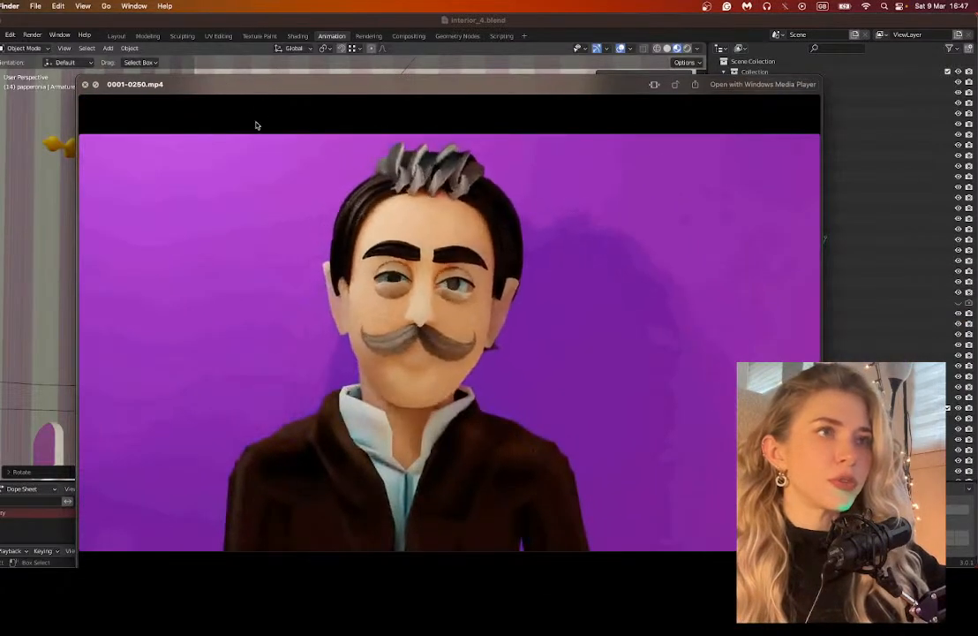
{"action": "left_click_drag", "start_coordinate": [254, 95], "coordinate": [265, 58]}
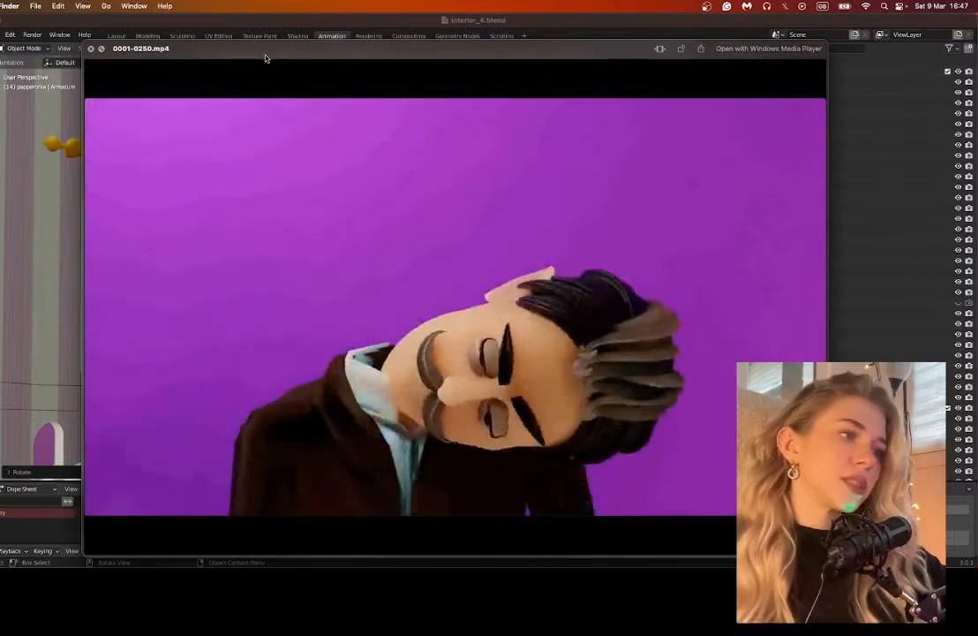
{"action": "key", "text": "space"}
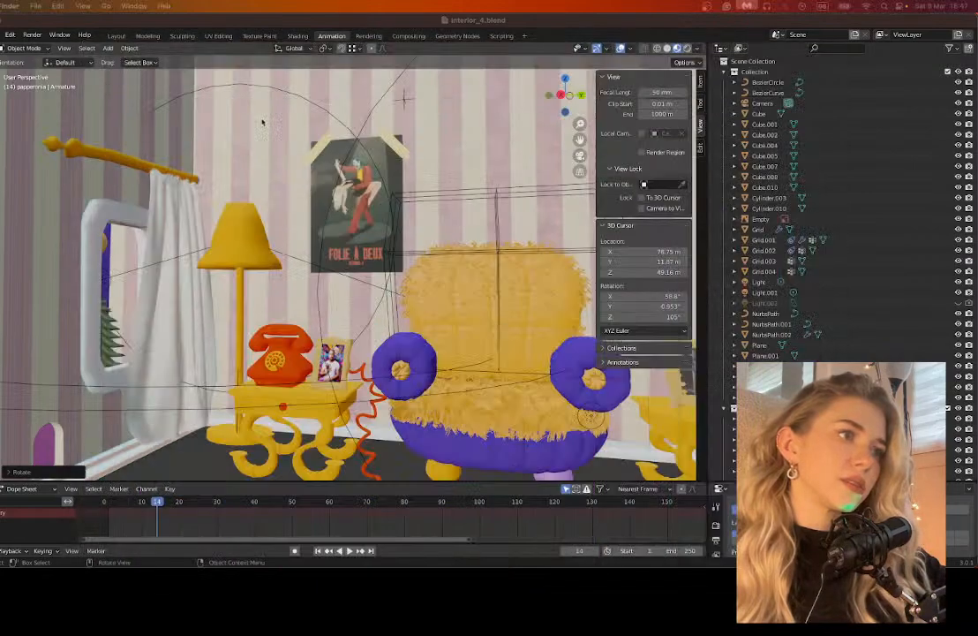
{"action": "key", "text": "space"}
{"action": "key", "text": "space"}
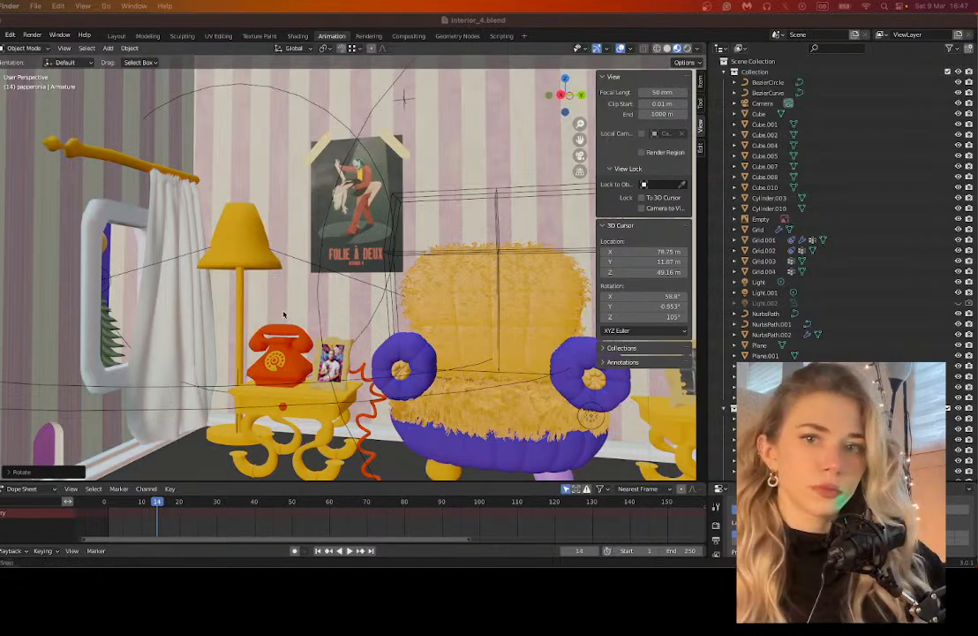
Step: Switch back to Blender and view the circular opening and armchair in Right Orthographic
{"action": "middle_click_drag", "start_coordinate": [247, 271], "coordinate": [341, 321]}
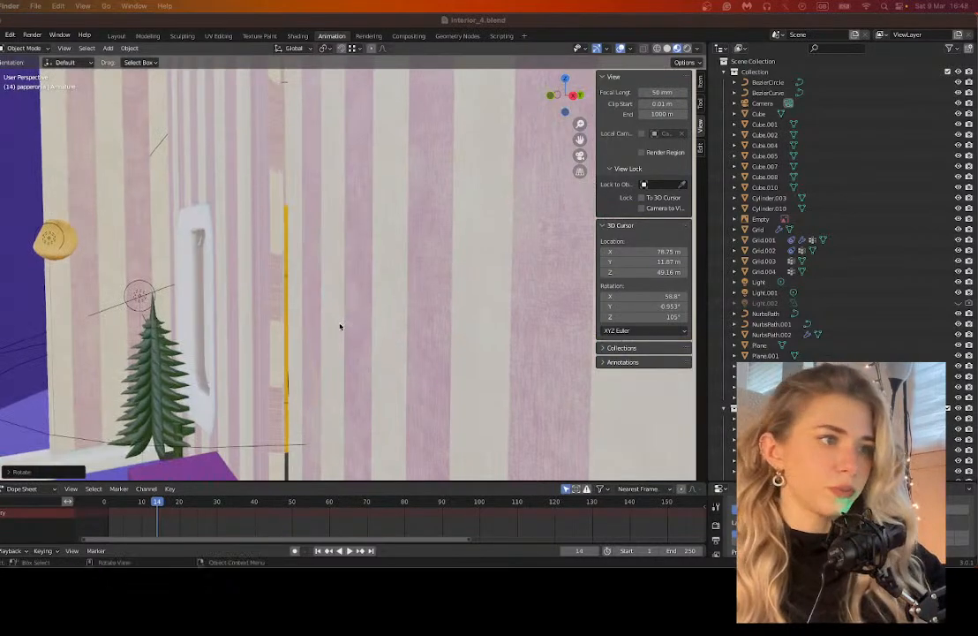
{"action": "left_click", "coordinate": [571, 94]}
{"action": "left_click_drag", "start_coordinate": [580, 140], "coordinate": [542, 139]}
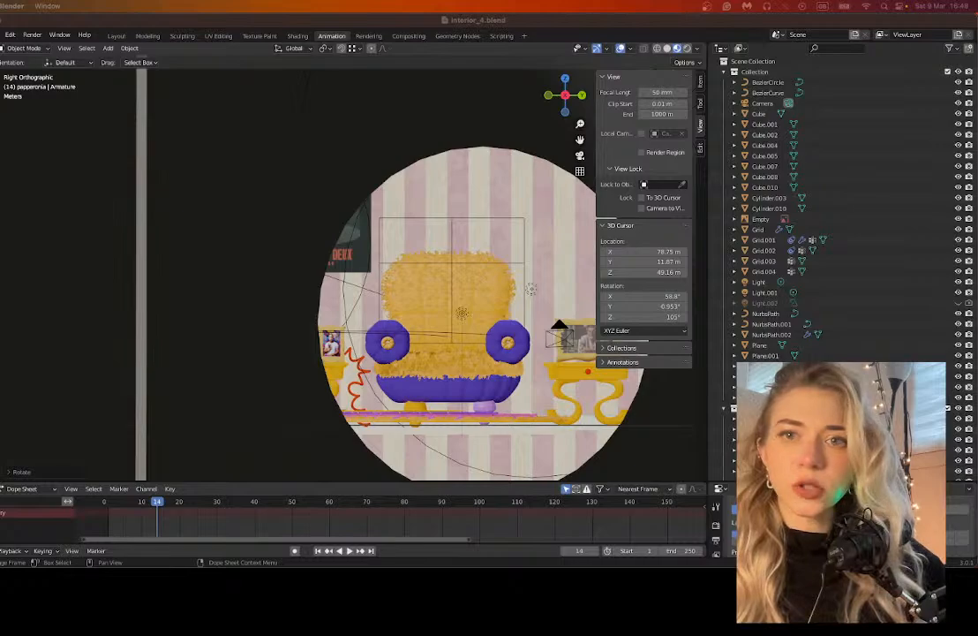
Step: Switch to Finder and preview the rendered house exterior animation 0001-0350.mp4 up to the chimney smoke
{"action": "left_click_drag", "start_coordinate": [401, 168], "coordinate": [229, 100]}
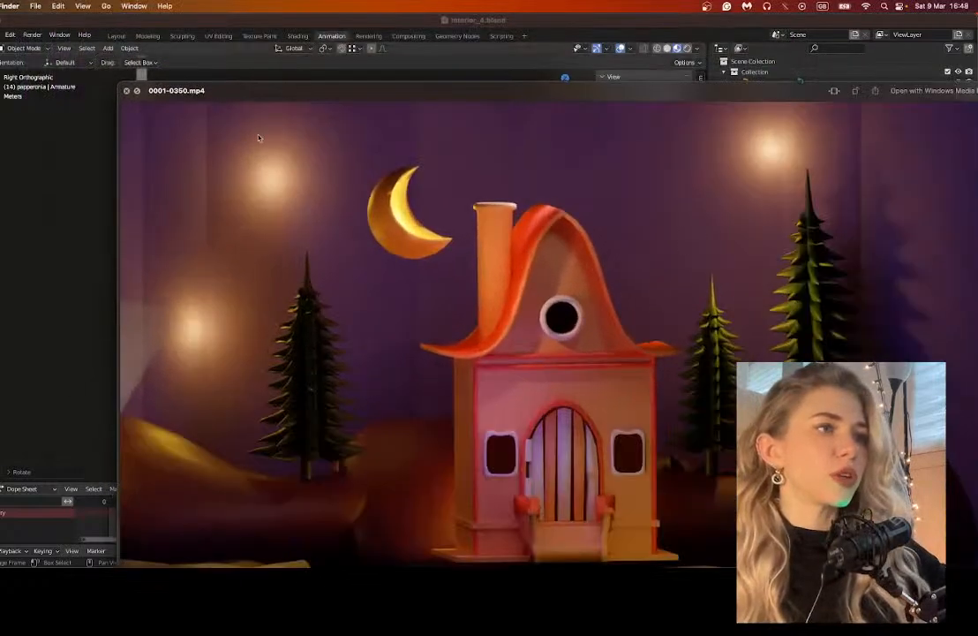
{"action": "left_click_drag", "start_coordinate": [682, 96], "coordinate": [653, 54]}
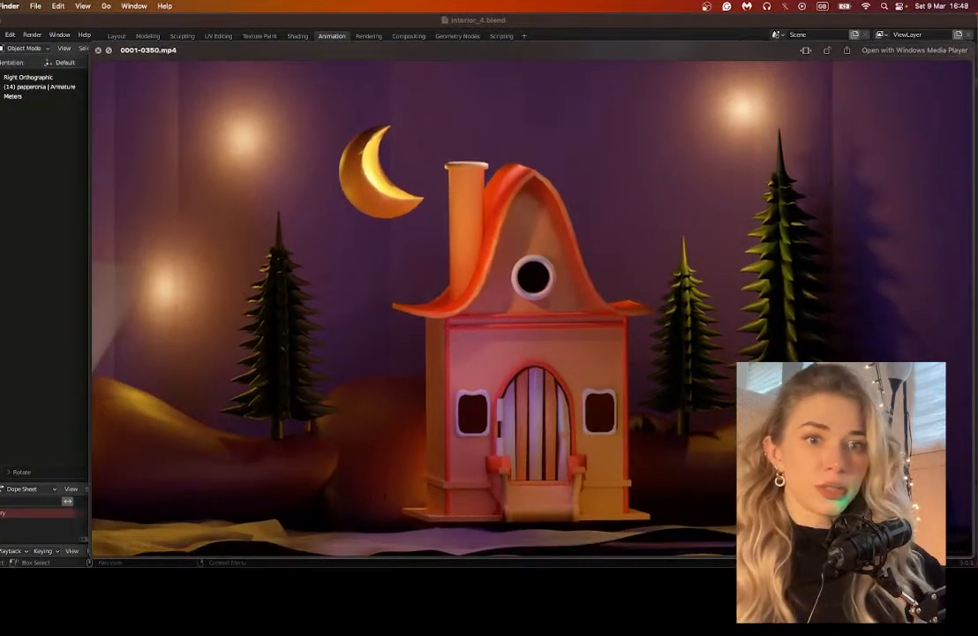
{"action": "mouse_move", "coordinate": [620, 392]}
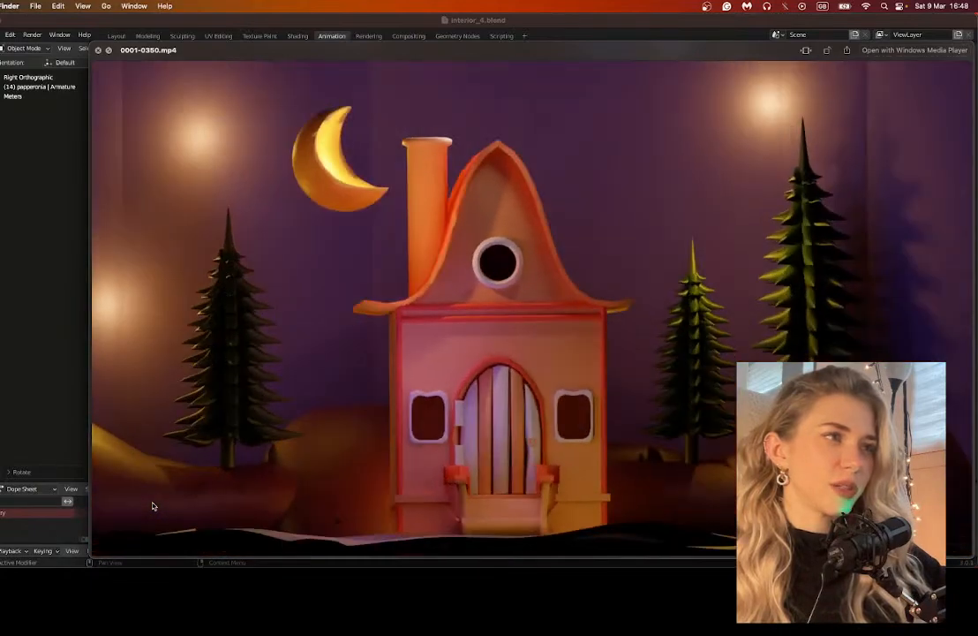
{"action": "mouse_move", "coordinate": [155, 503]}
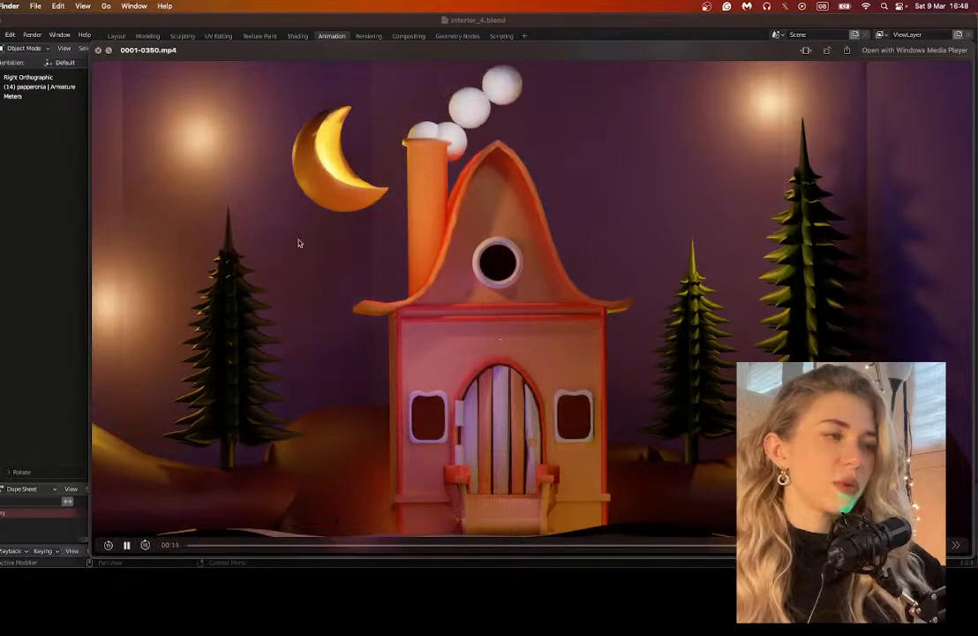
{"action": "key", "text": "space"}
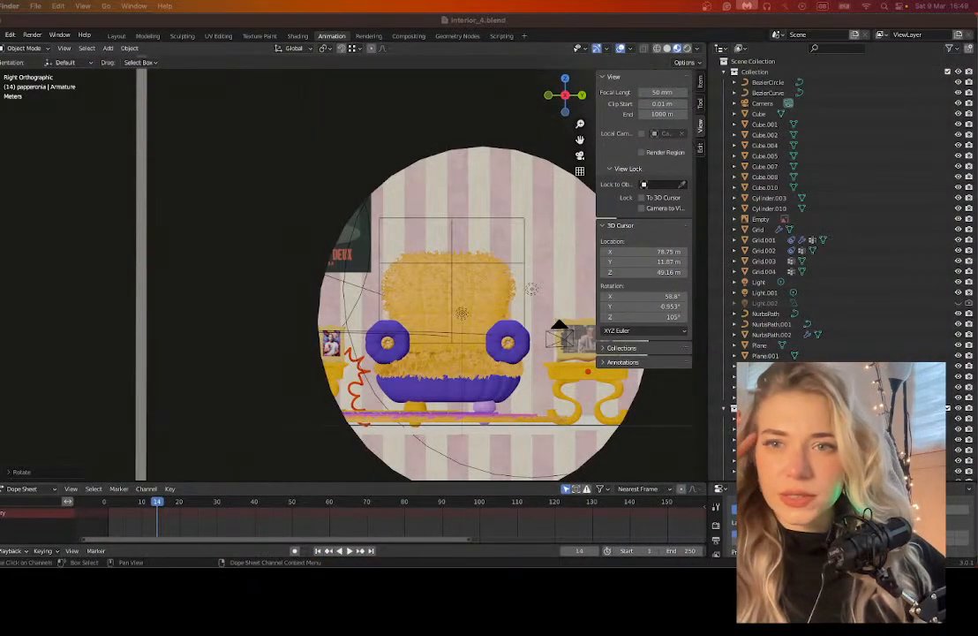
Step: Preview the other house exterior render, 0001-0450.mp4, in Finder and close it
{"action": "key", "text": "space"}
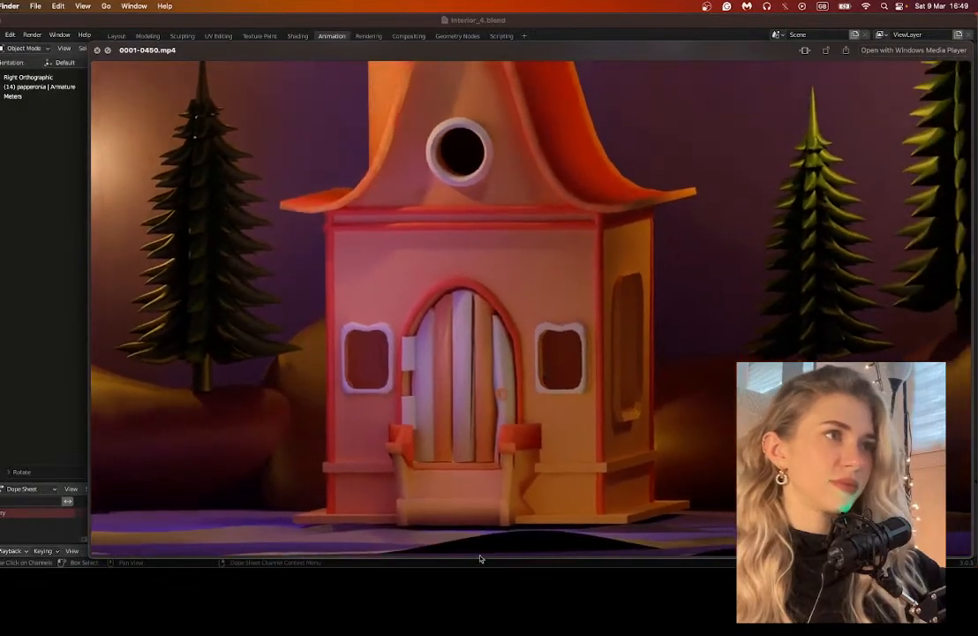
{"action": "mouse_move", "coordinate": [297, 250]}
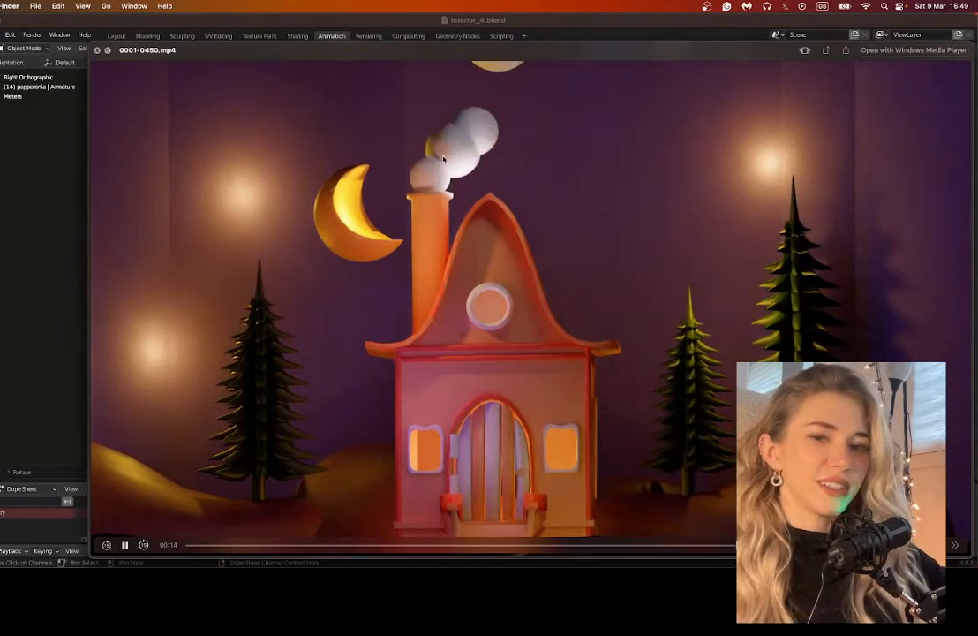
{"action": "key", "text": "space"}
{"action": "key", "text": "space"}
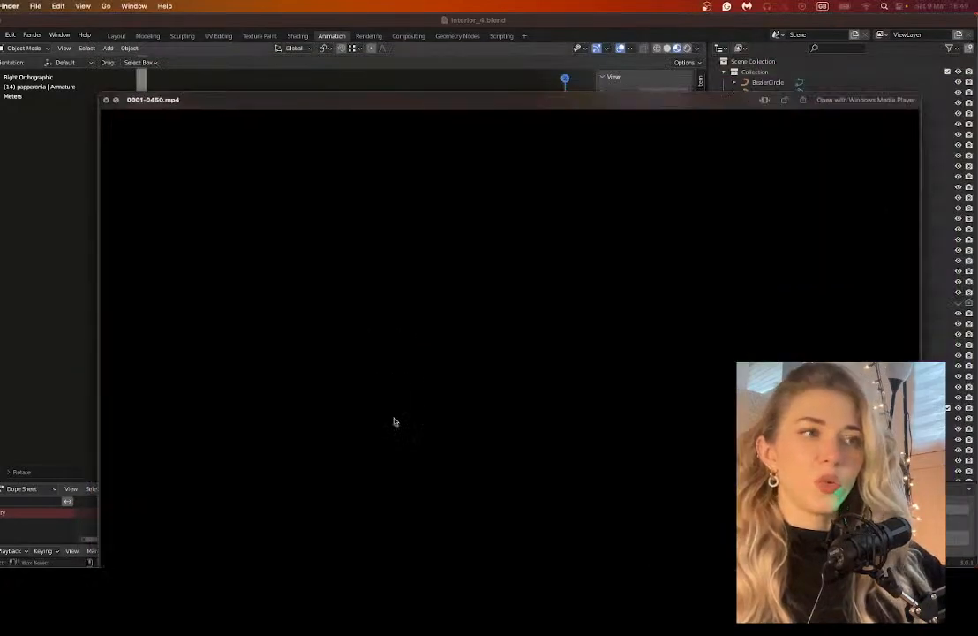
{"action": "key", "text": "space"}
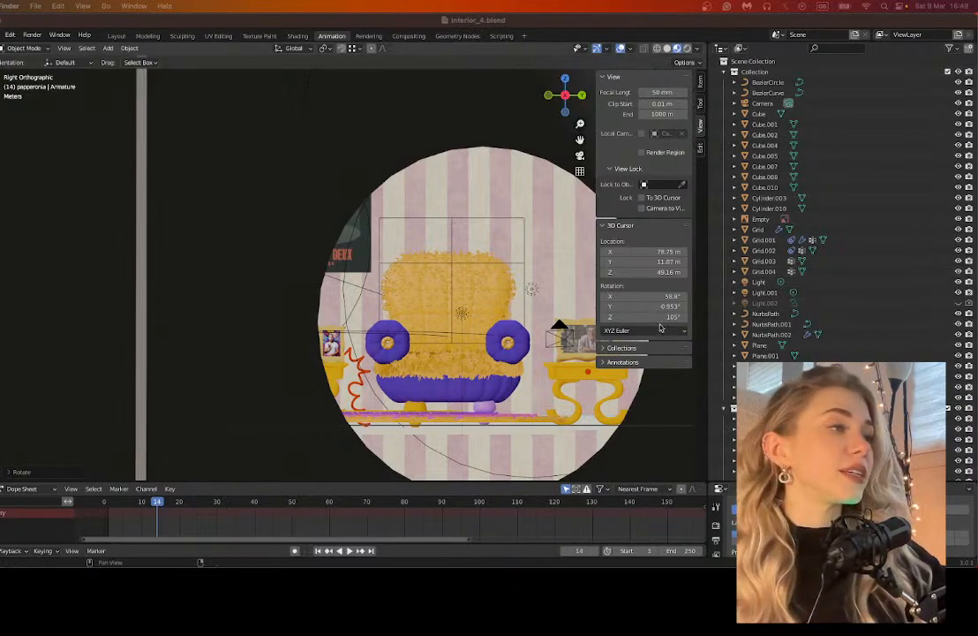
Step: Return to Blender, set the current frame to 1 and inspect the whole set with its closed black wall from outside
{"action": "left_click", "coordinate": [107, 505]}
{"action": "left_click_drag", "start_coordinate": [142, 506], "coordinate": [107, 505]}
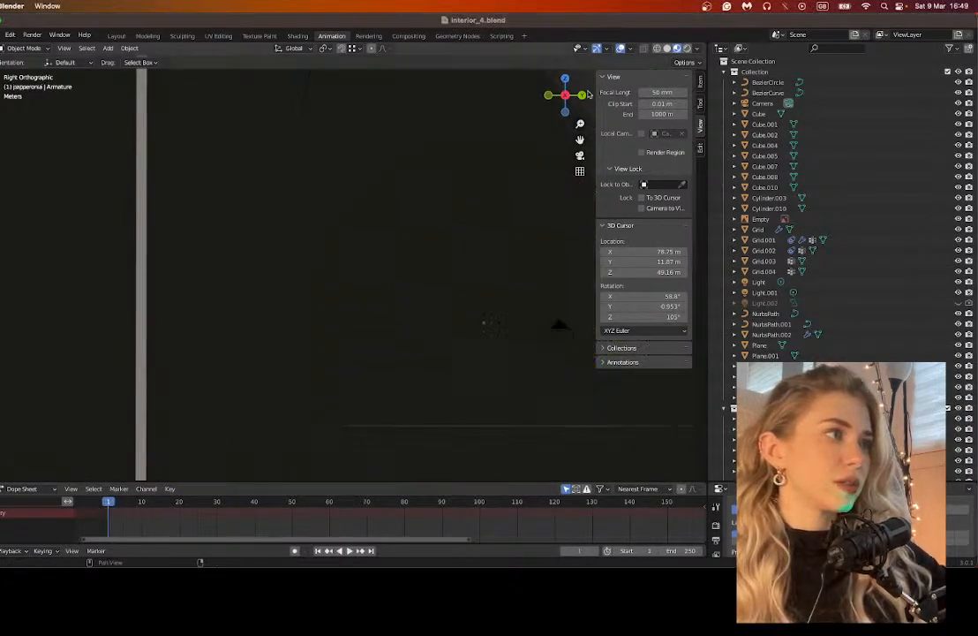
{"action": "middle_click_drag", "start_coordinate": [589, 134], "coordinate": [501, 219]}
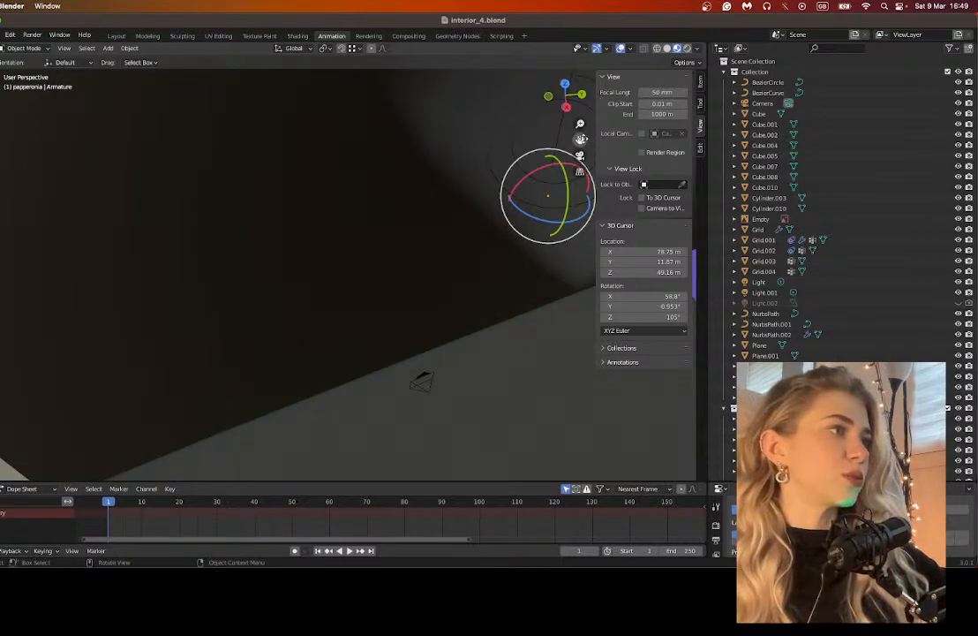
{"action": "left_click_drag", "start_coordinate": [580, 139], "coordinate": [671, 291]}
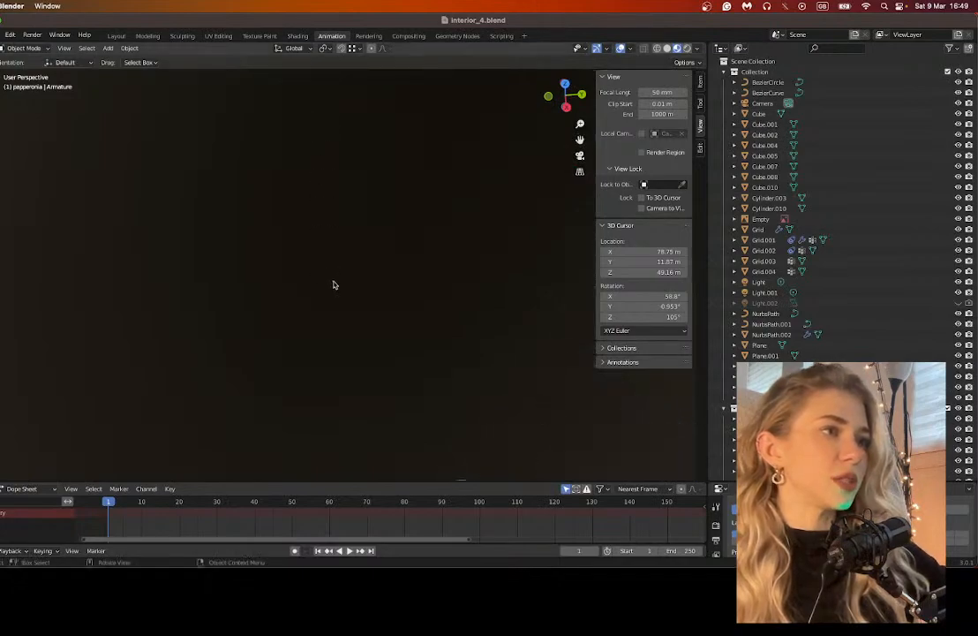
{"action": "scroll", "coordinate": [332, 284], "scroll_direction": "down", "scroll_amount": 5}
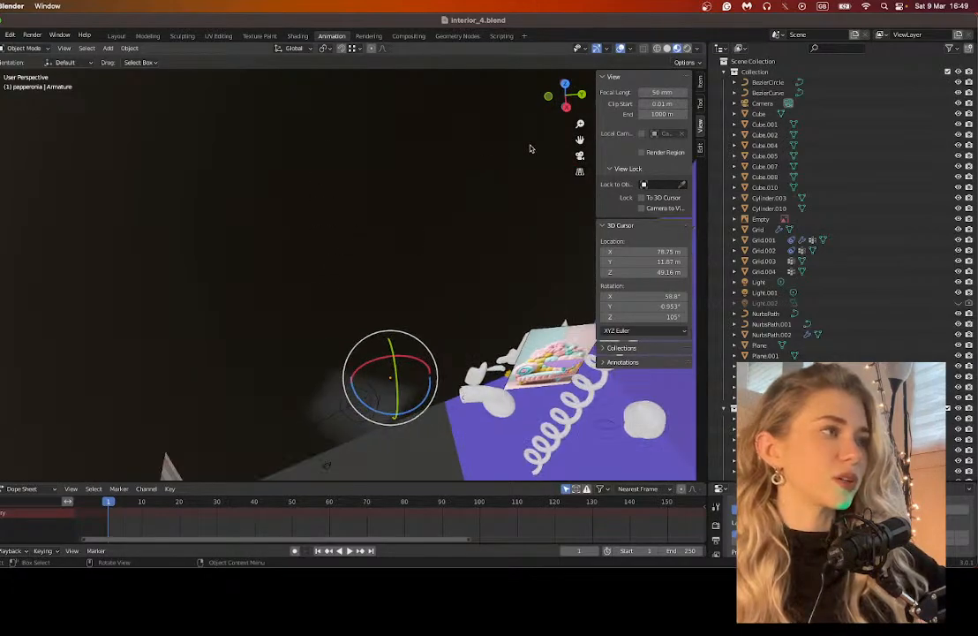
{"action": "left_click_drag", "start_coordinate": [580, 140], "coordinate": [558, 278]}
{"action": "scroll", "coordinate": [393, 165], "scroll_direction": "down", "scroll_amount": 10}
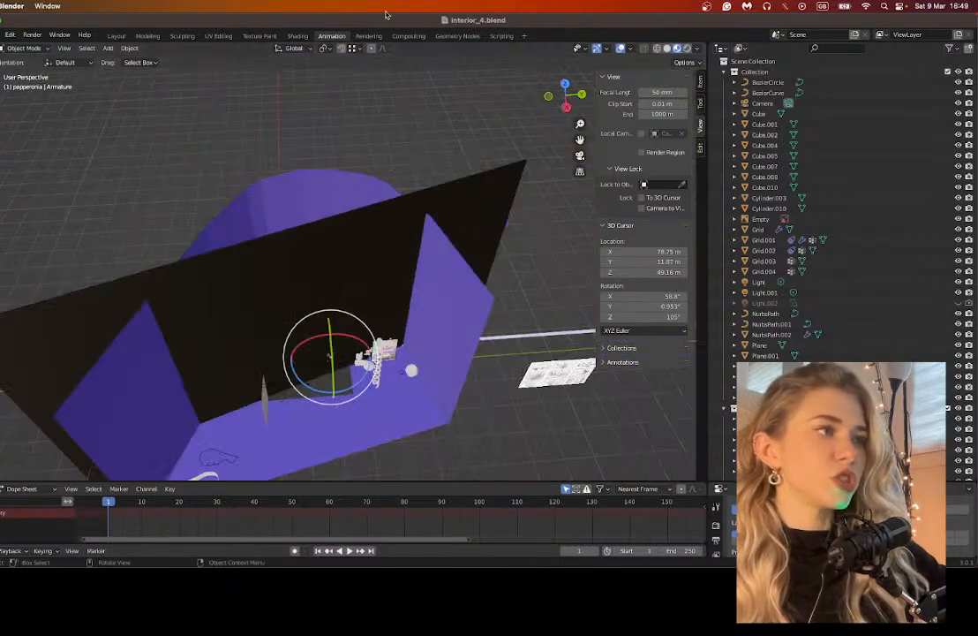
{"action": "left_click_drag", "start_coordinate": [580, 140], "coordinate": [579, 55]}
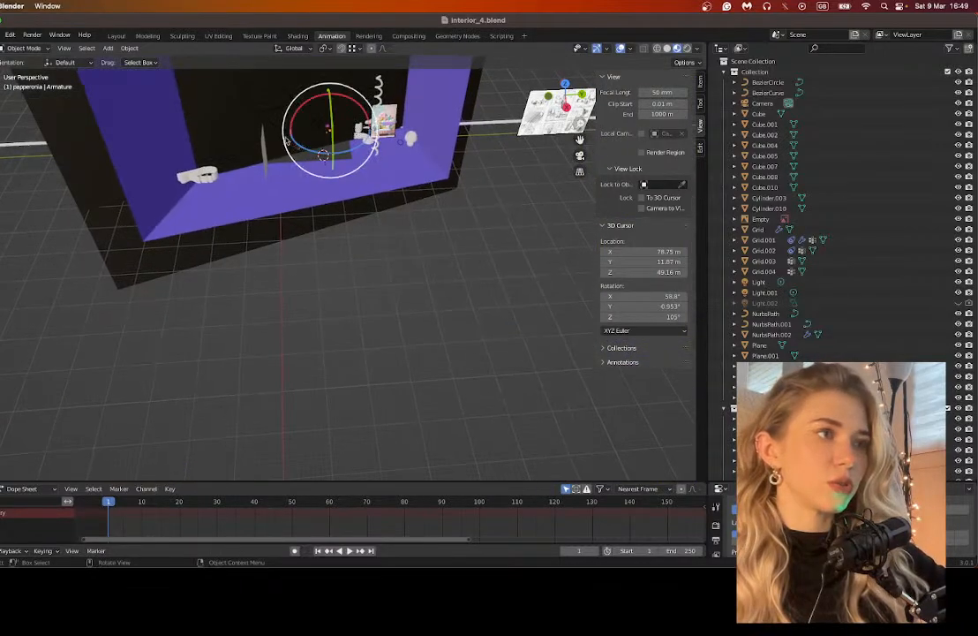
Step: Hide the black front wall plane that covers the open side of the purple set in the viewport
{"action": "middle_click_drag", "start_coordinate": [314, 139], "coordinate": [352, 176]}
{"action": "left_click_drag", "start_coordinate": [579, 139], "coordinate": [631, 247]}
{"action": "middle_click_drag", "start_coordinate": [441, 216], "coordinate": [453, 243]}
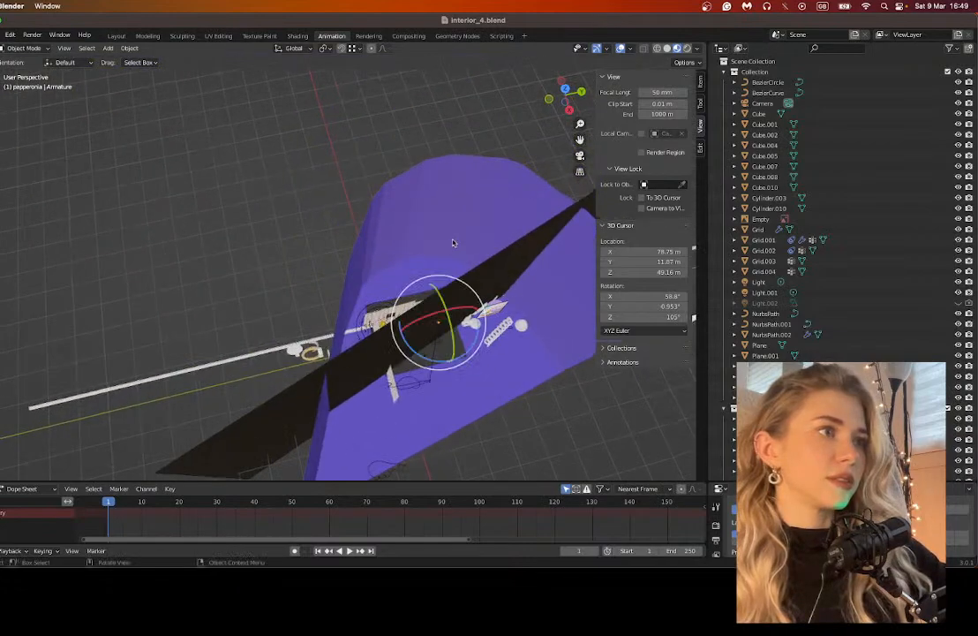
{"action": "scroll", "coordinate": [454, 244], "scroll_direction": "up", "scroll_amount": 6}
{"action": "left_click_drag", "start_coordinate": [580, 139], "coordinate": [415, 18]}
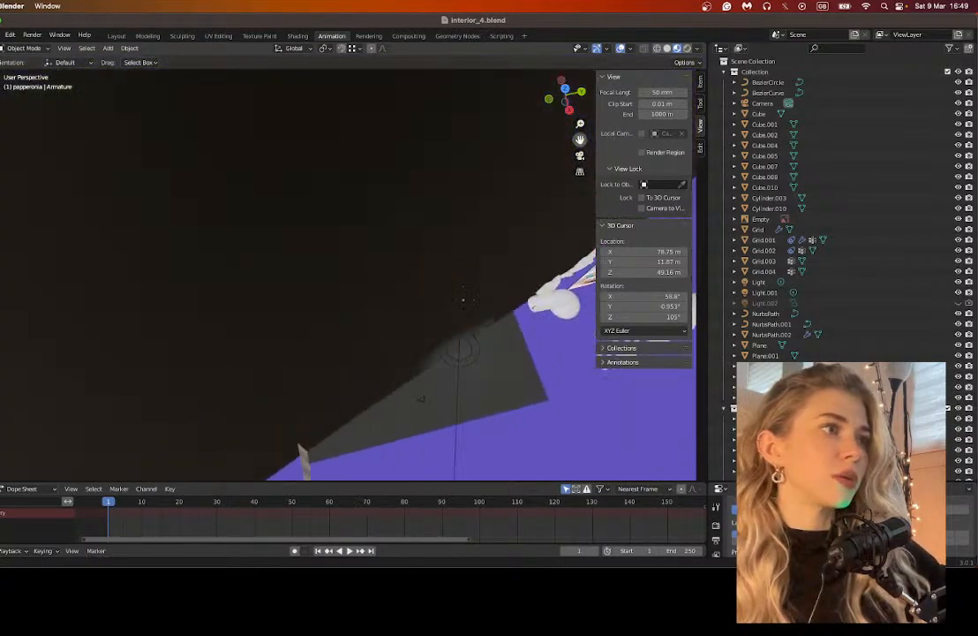
{"action": "left_click_drag", "start_coordinate": [0, 127], "coordinate": [4, 130]}
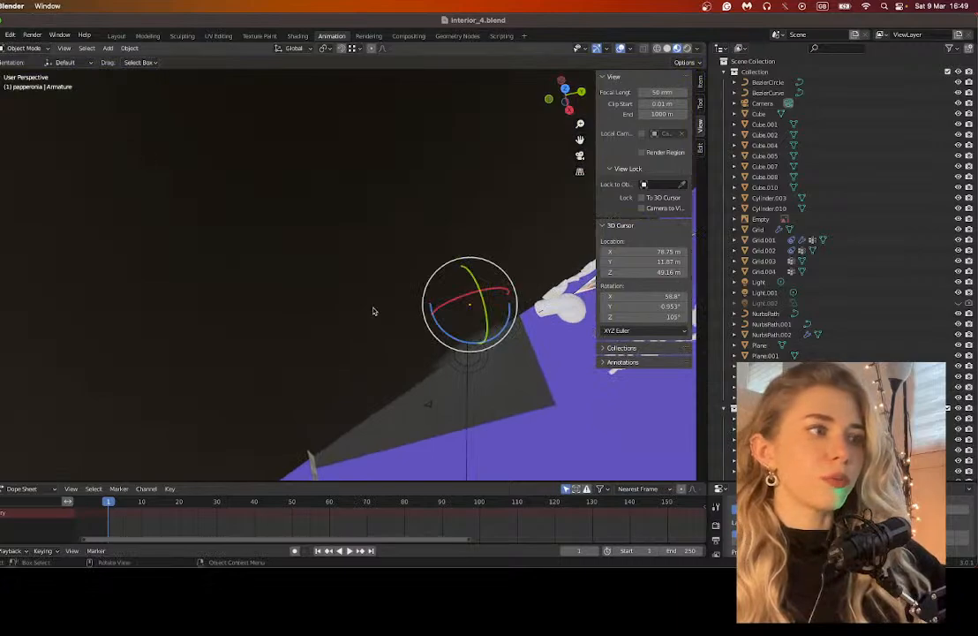
{"action": "left_click", "coordinate": [387, 192]}
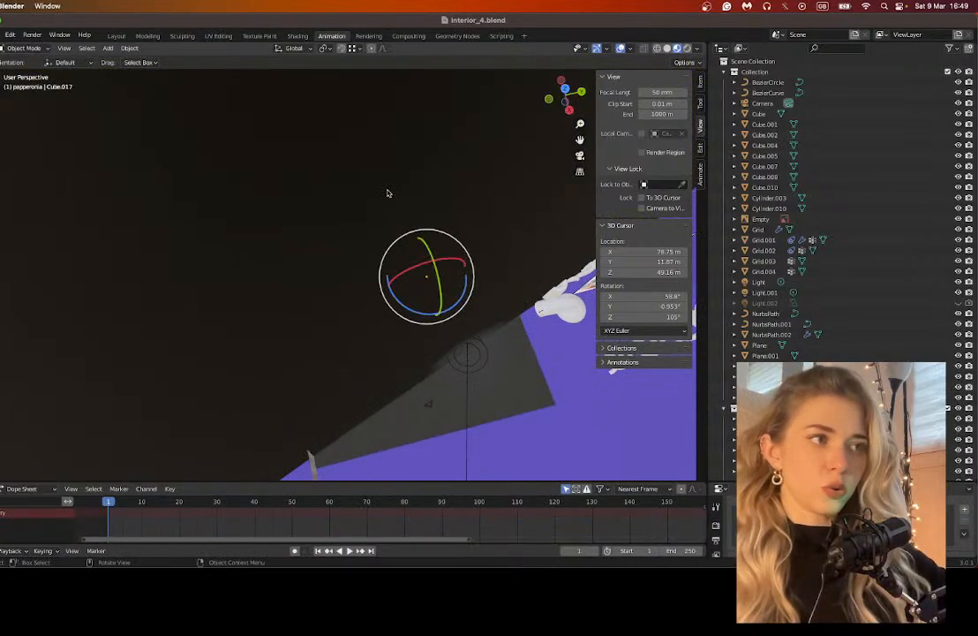
{"action": "left_click", "coordinate": [388, 192]}
{"action": "mouse_move", "coordinate": [420, 222]}
{"action": "middle_mouse_down"}
{"action": "mouse_move", "coordinate": [433, 244]}
{"action": "mouse_move", "coordinate": [394, 227]}
{"action": "mouse_move", "coordinate": [428, 233]}
{"action": "middle_mouse_up"}
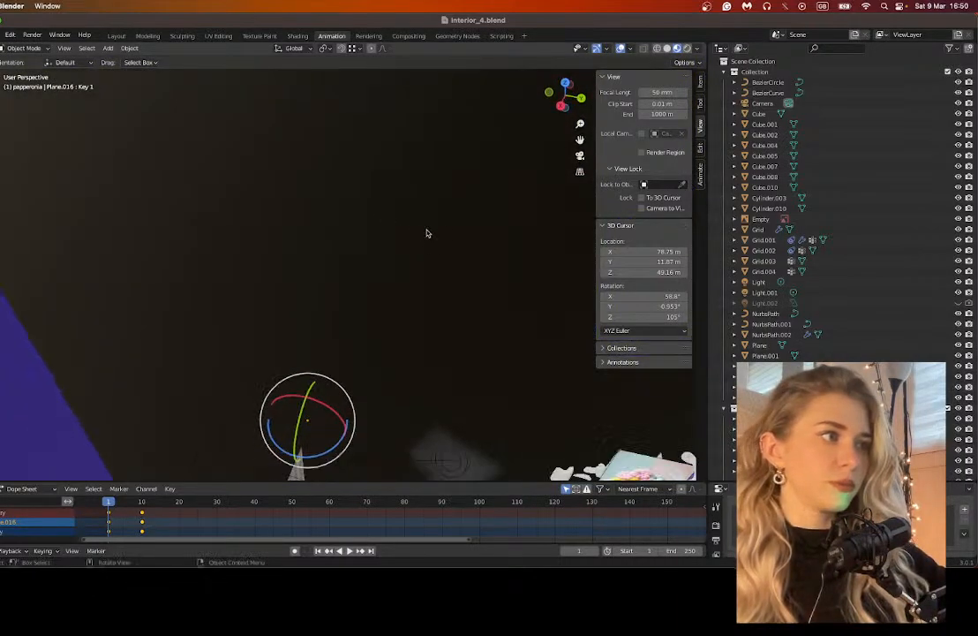
{"action": "scroll", "coordinate": [427, 233], "scroll_direction": "down", "scroll_amount": 8}
{"action": "scroll", "coordinate": [835, 216], "scroll_direction": "down", "scroll_amount": 5}
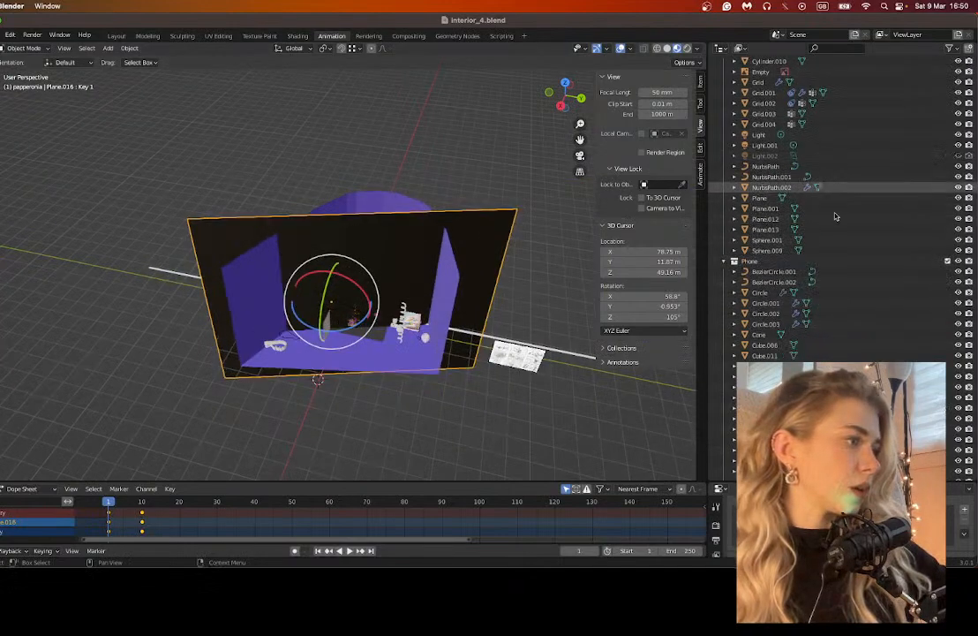
{"action": "scroll", "coordinate": [835, 216], "scroll_direction": "down", "scroll_amount": 10}
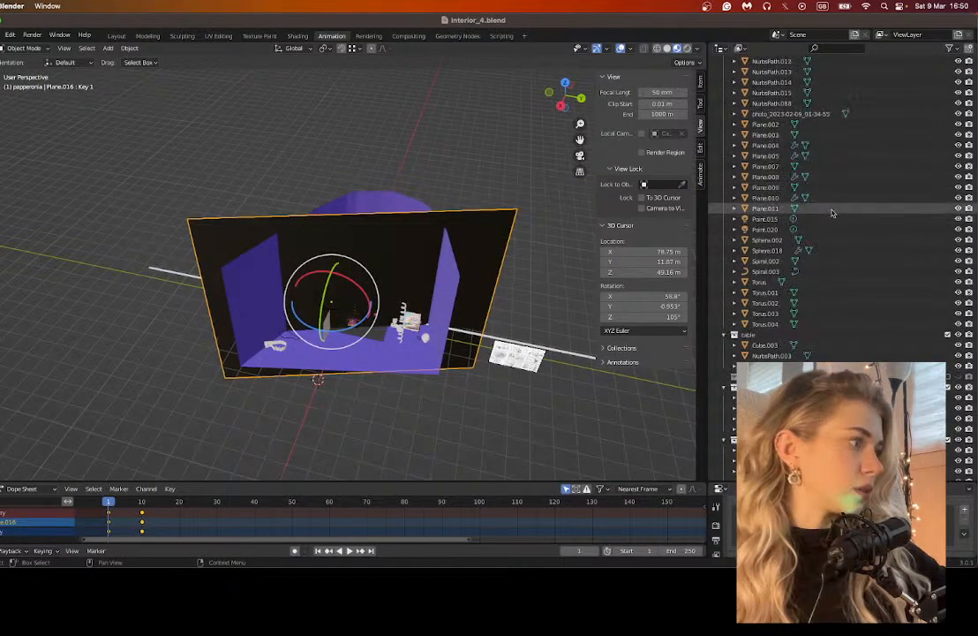
{"action": "scroll", "coordinate": [831, 212], "scroll_direction": "down", "scroll_amount": 4}
{"action": "left_click", "coordinate": [961, 471]}
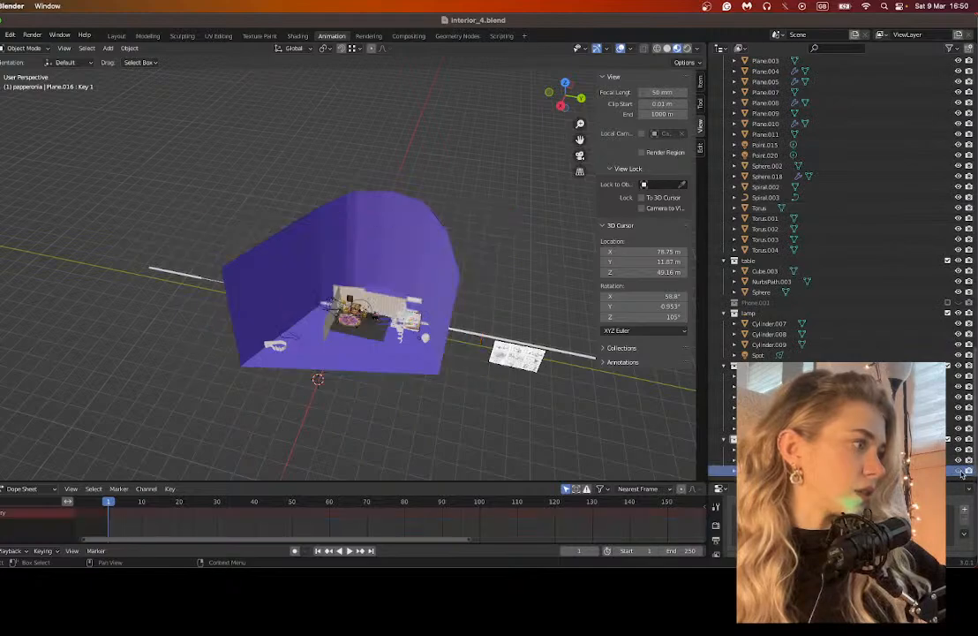
Step: Examine the striped room, its furniture and the running character inside the purple set from several angles
{"action": "scroll", "coordinate": [378, 385], "scroll_direction": "up", "scroll_amount": 8}
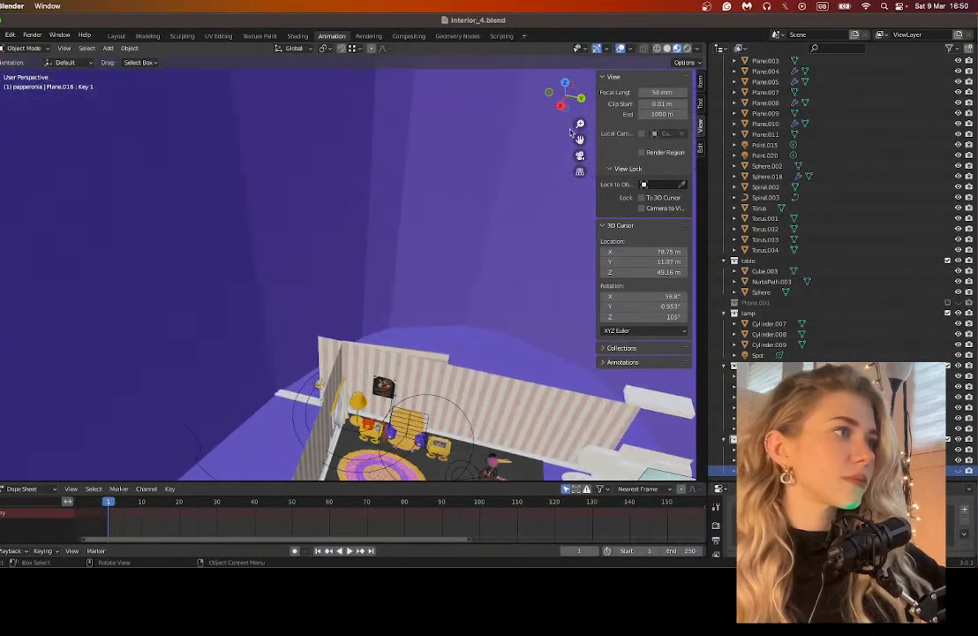
{"action": "scroll", "coordinate": [570, 132], "scroll_direction": "down", "scroll_amount": 8}
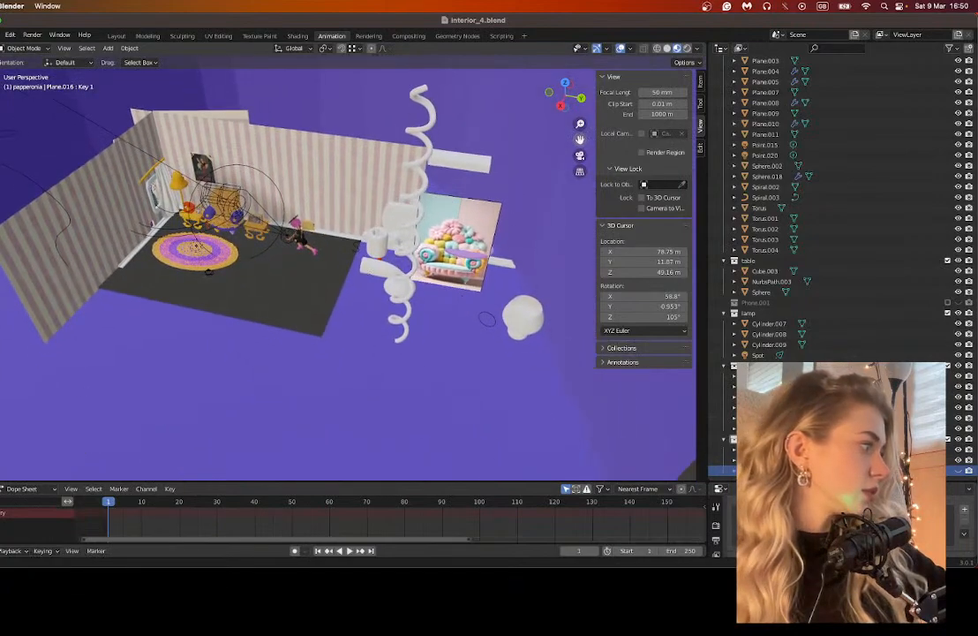
{"action": "left_click_drag", "start_coordinate": [580, 138], "coordinate": [671, 157]}
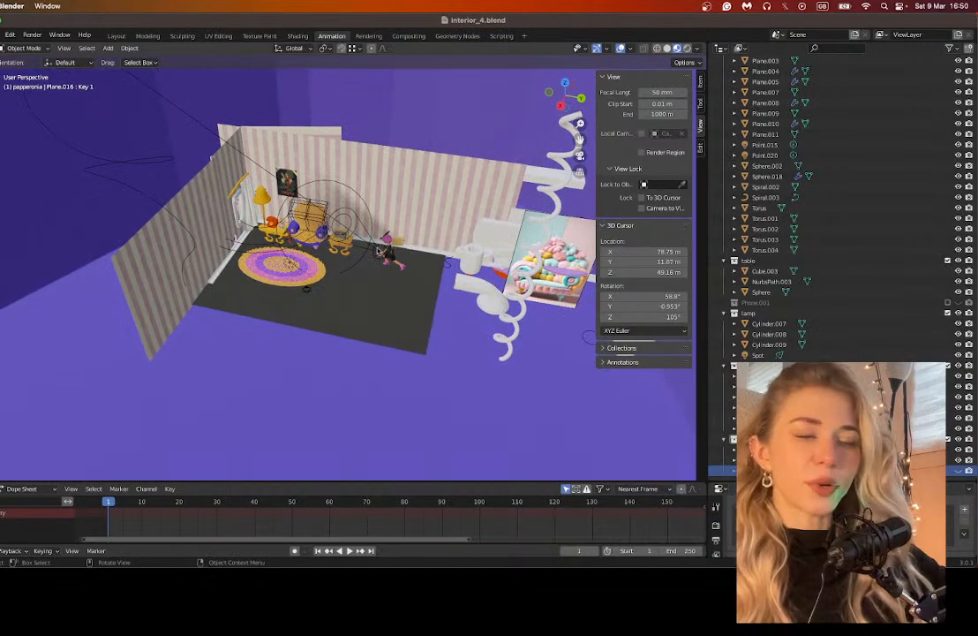
{"action": "scroll", "coordinate": [375, 288], "scroll_direction": "up", "scroll_amount": 3}
{"action": "left_click_drag", "start_coordinate": [579, 140], "coordinate": [527, 145]}
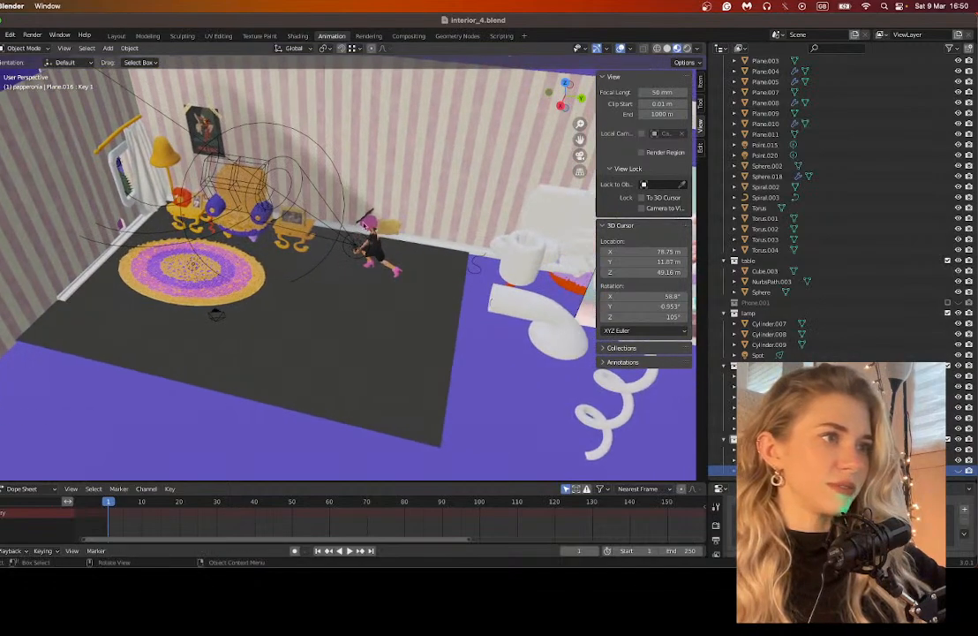
{"action": "scroll", "coordinate": [339, 265], "scroll_direction": "up", "scroll_amount": 2}
{"action": "middle_click_drag", "start_coordinate": [302, 265], "coordinate": [300, 127]}
{"action": "scroll", "coordinate": [337, 230], "scroll_direction": "up", "scroll_amount": 2}
{"action": "middle_click_drag", "start_coordinate": [470, 294], "coordinate": [450, 330]}
{"action": "scroll", "coordinate": [450, 330], "scroll_direction": "down", "scroll_amount": 8}
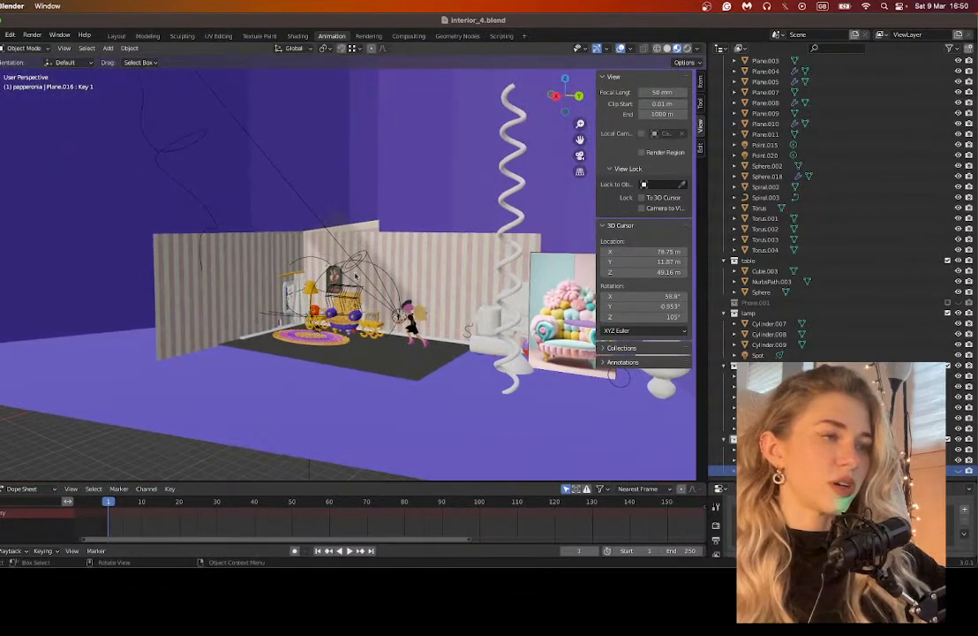
{"action": "scroll", "coordinate": [356, 277], "scroll_direction": "up", "scroll_amount": 2}
{"action": "scroll", "coordinate": [356, 276], "scroll_direction": "up", "scroll_amount": 2}
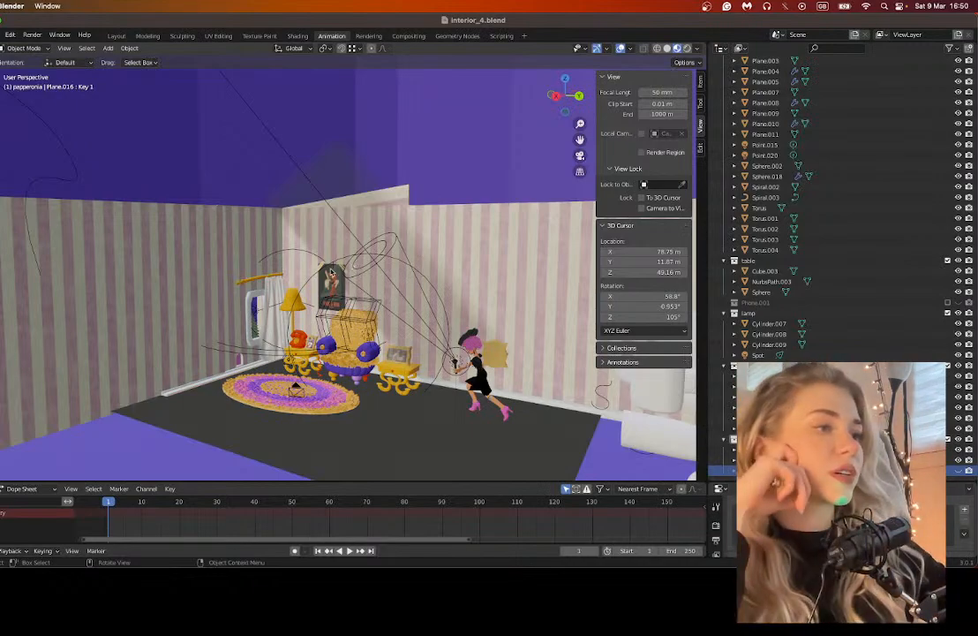
{"action": "scroll", "coordinate": [505, 121], "scroll_direction": "down", "scroll_amount": 3}
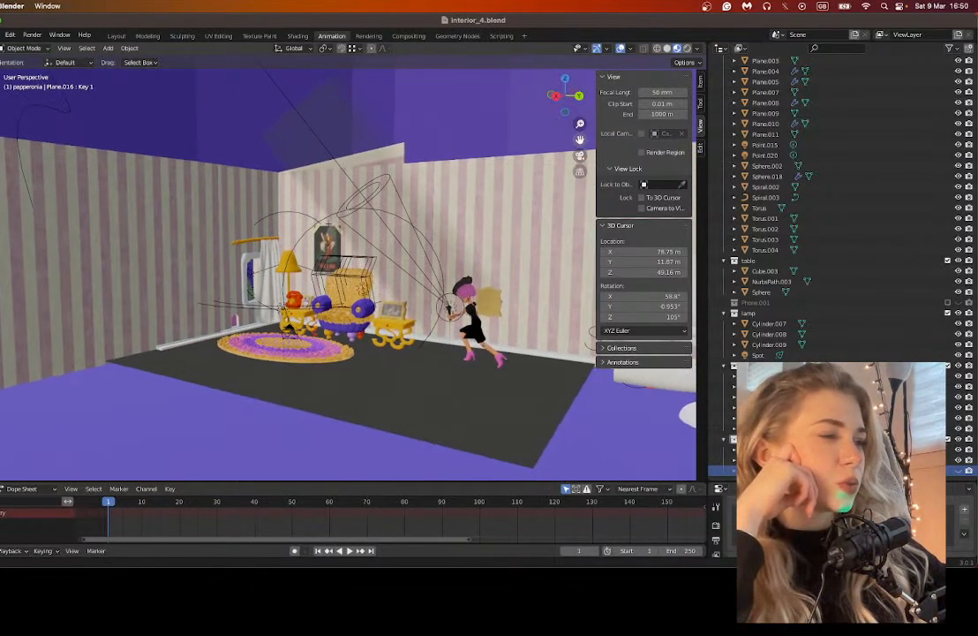
Step: Look through the scene camera and check how the armchair, rug and running character sit relative to the frame
{"action": "left_click", "coordinate": [580, 156]}
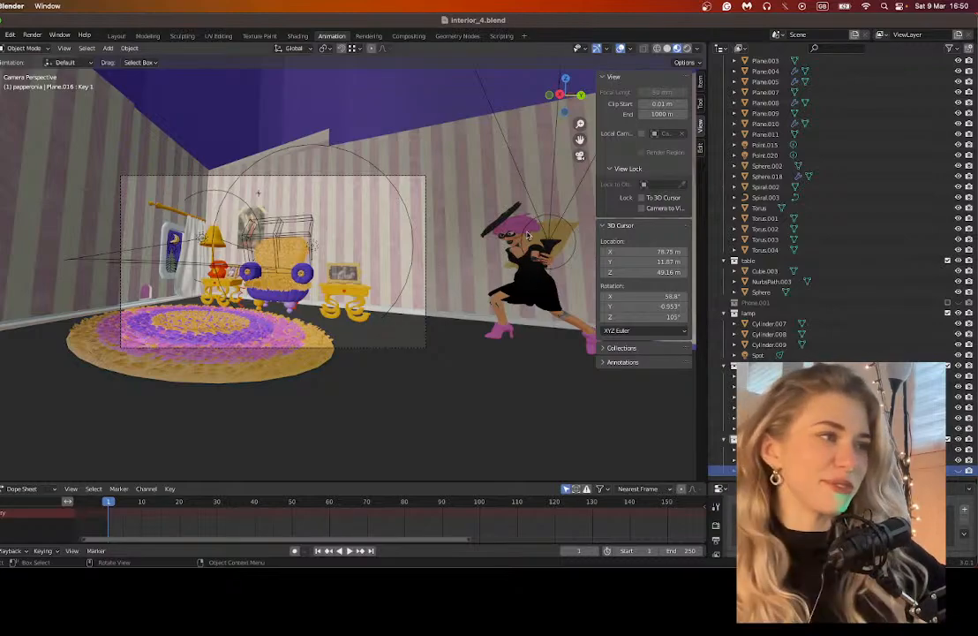
{"action": "scroll", "coordinate": [527, 235], "scroll_direction": "up", "scroll_amount": 3}
{"action": "scroll", "coordinate": [528, 235], "scroll_direction": "up", "scroll_amount": 1}
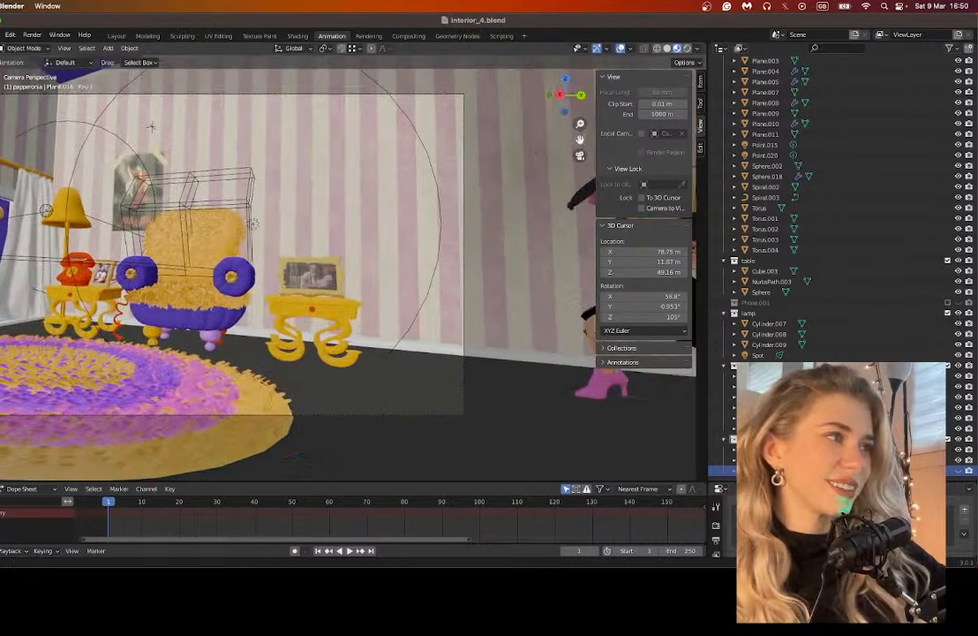
{"action": "mouse_move", "coordinate": [528, 235]}
{"action": "middle_mouse_down", "text": "shift"}
{"action": "mouse_move", "coordinate": [369, 235]}
{"action": "mouse_move", "coordinate": [336, 225]}
{"action": "mouse_move", "coordinate": [511, 236]}
{"action": "middle_mouse_up", "text": "shift"}
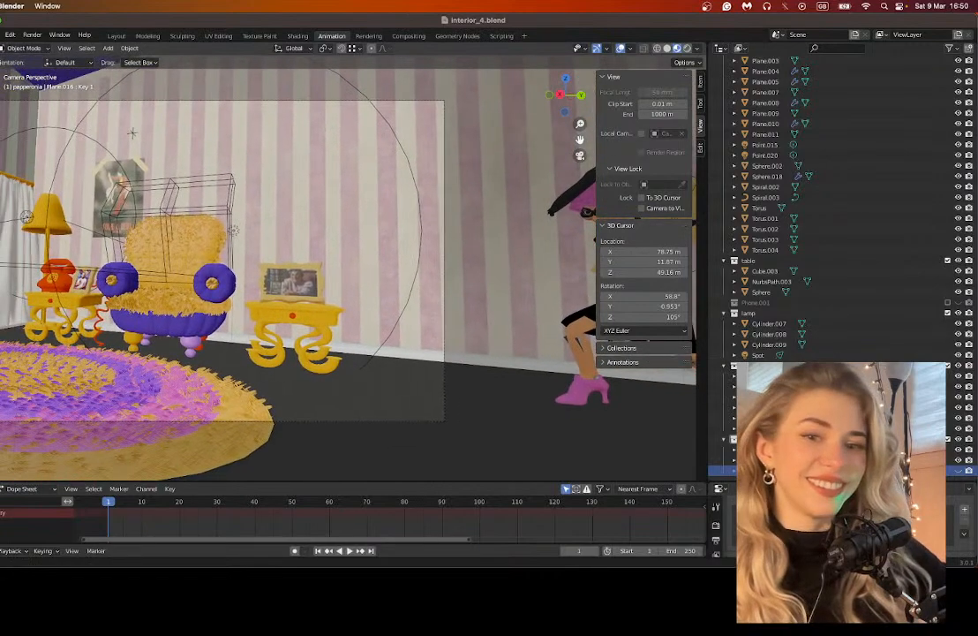
{"action": "scroll", "coordinate": [372, 232], "scroll_direction": "down", "scroll_amount": 3}
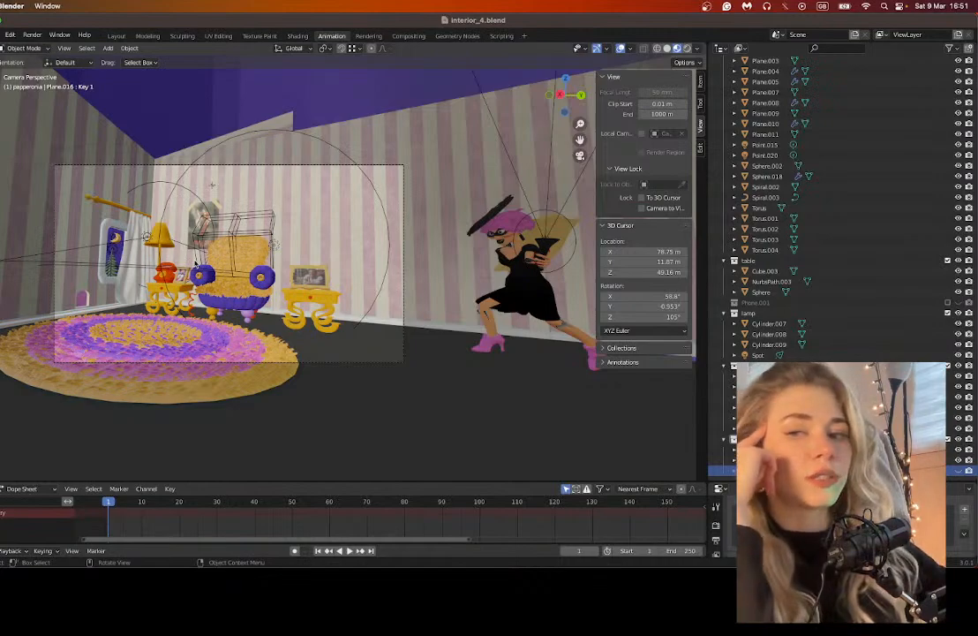
{"action": "scroll", "coordinate": [277, 339], "scroll_direction": "down", "scroll_amount": 3}
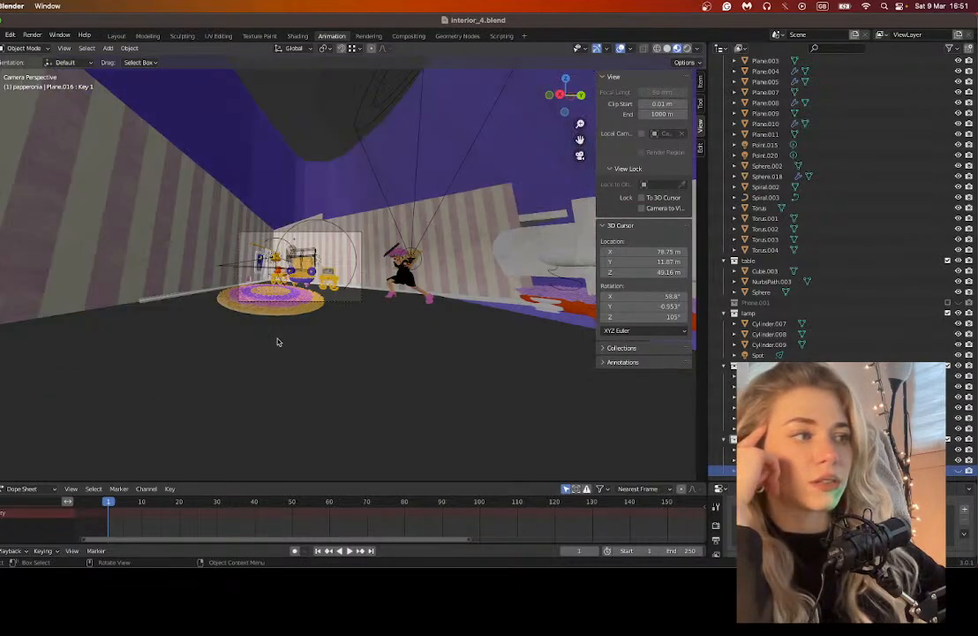
Step: Leave the camera view and examine the storyboard image beside the set, including the panel where the character enters the room
{"action": "middle_click_drag", "start_coordinate": [389, 265], "coordinate": [353, 292]}
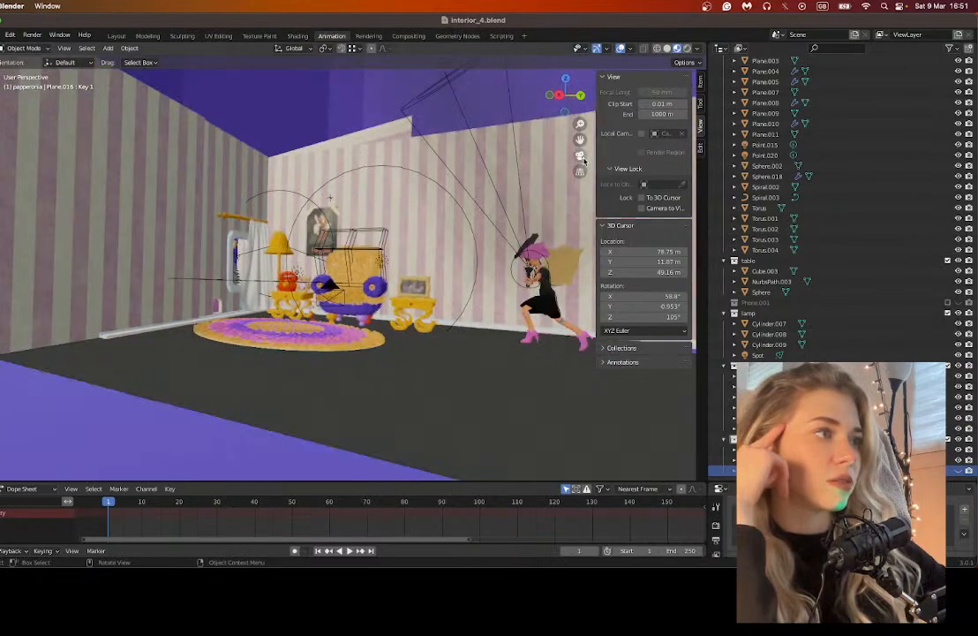
{"action": "scroll", "coordinate": [353, 292], "scroll_direction": "down", "scroll_amount": 2}
{"action": "middle_click_drag", "start_coordinate": [495, 291], "coordinate": [186, 247], "text": "shift"}
{"action": "middle_click_drag", "start_coordinate": [498, 223], "coordinate": [359, 215], "text": "shift"}
{"action": "scroll", "coordinate": [358, 215], "scroll_direction": "down", "scroll_amount": 8}
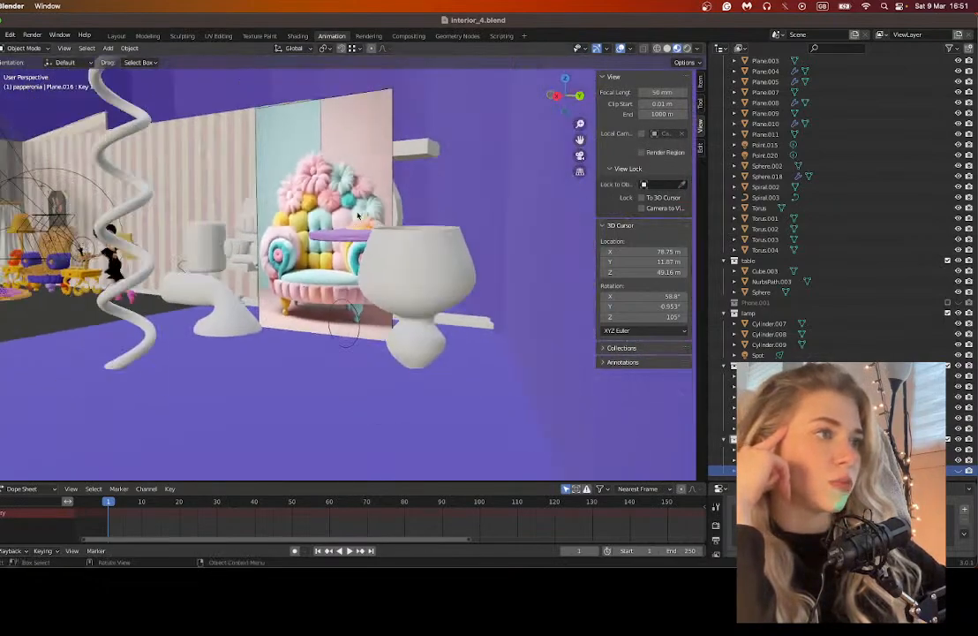
{"action": "middle_click_drag", "start_coordinate": [441, 249], "coordinate": [192, 298], "text": "shift"}
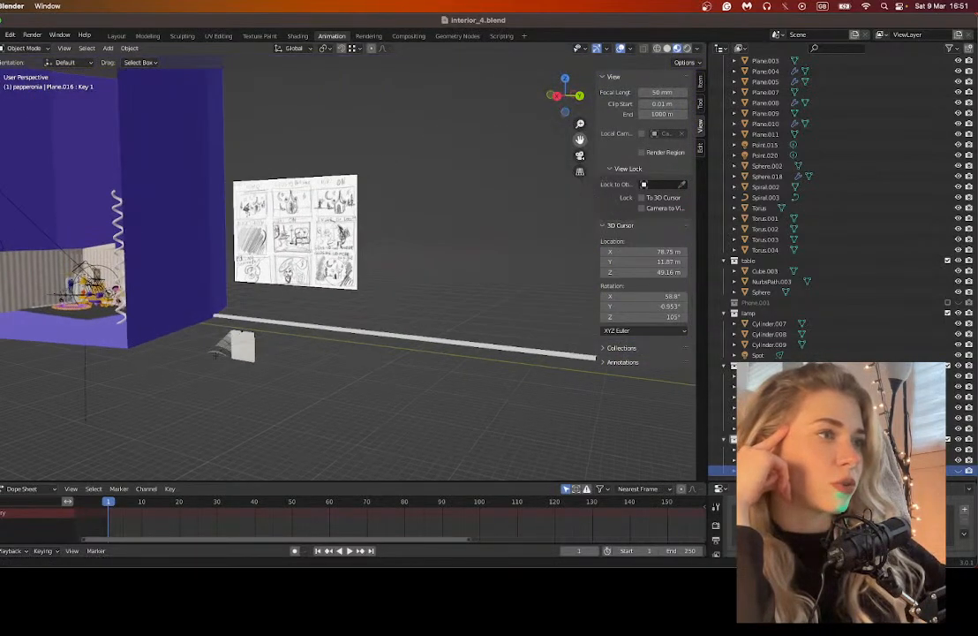
{"action": "scroll", "coordinate": [283, 212], "scroll_direction": "up", "scroll_amount": 6}
{"action": "middle_click_drag", "start_coordinate": [284, 210], "coordinate": [336, 212]}
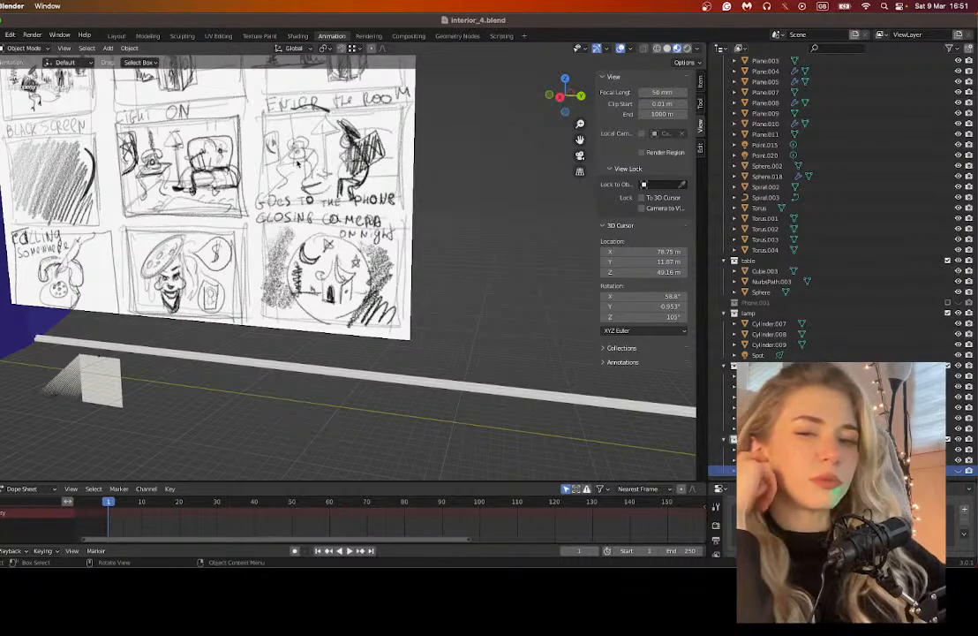
Step: Select the running character's armature in the room and switch it to Pose Mode, giving the Dope Sheet more height
{"action": "left_click_drag", "start_coordinate": [580, 141], "coordinate": [692, 148]}
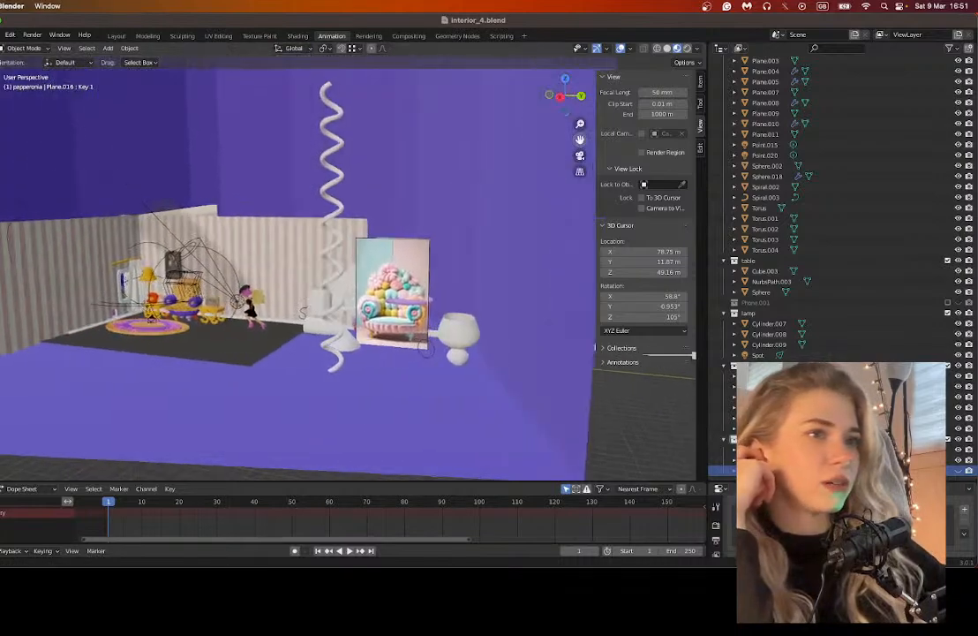
{"action": "scroll", "coordinate": [234, 333], "scroll_direction": "up", "scroll_amount": 4}
{"action": "scroll", "coordinate": [234, 333], "scroll_direction": "up", "scroll_amount": 3}
{"action": "left_click_drag", "start_coordinate": [577, 140], "coordinate": [705, 86]}
{"action": "scroll", "coordinate": [347, 239], "scroll_direction": "up", "scroll_amount": 4}
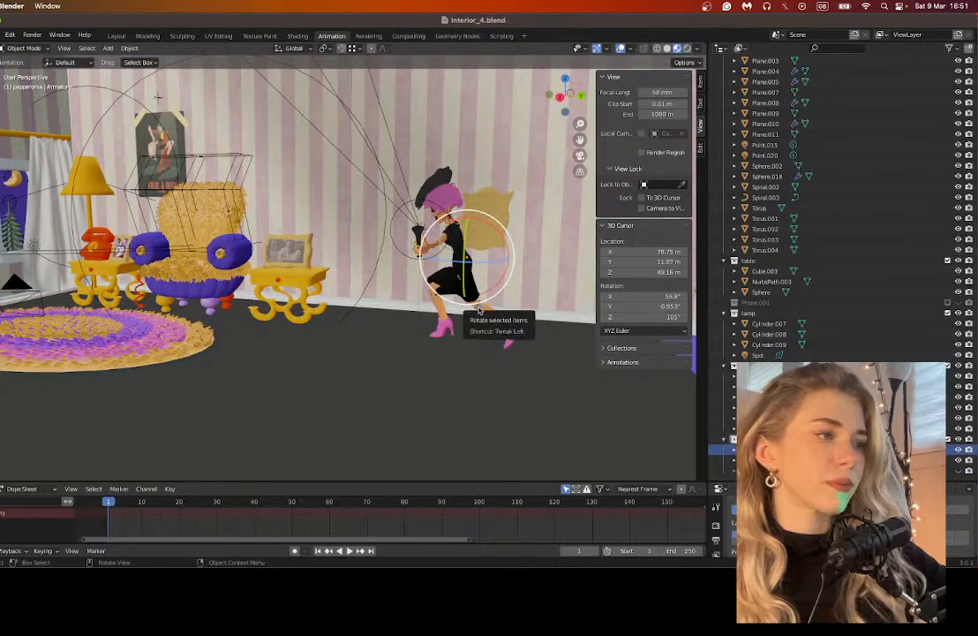
{"action": "left_click", "coordinate": [480, 308]}
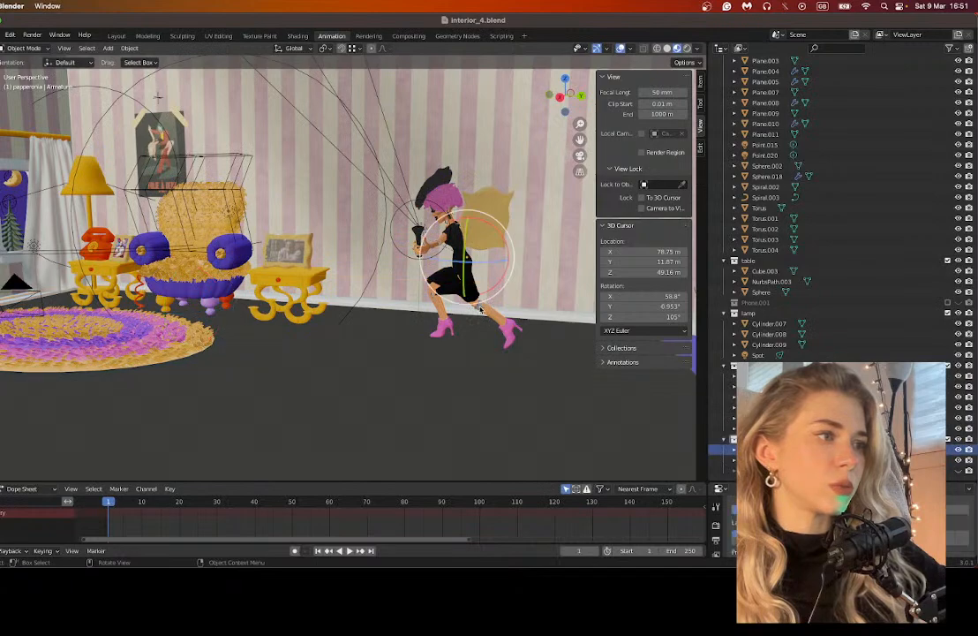
{"action": "left_click_drag", "start_coordinate": [353, 483], "coordinate": [372, 325]}
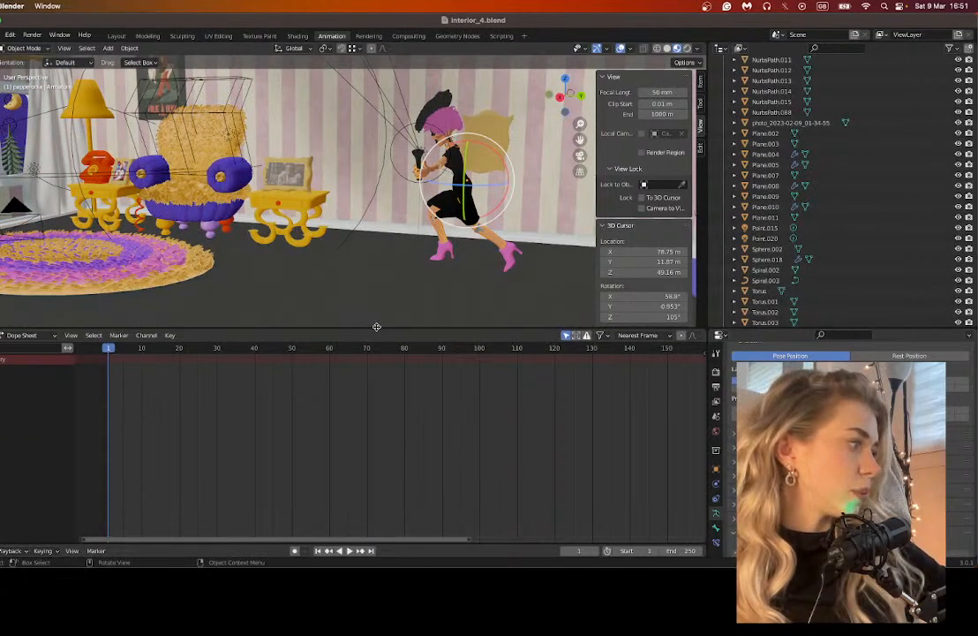
{"action": "left_click", "coordinate": [22, 48]}
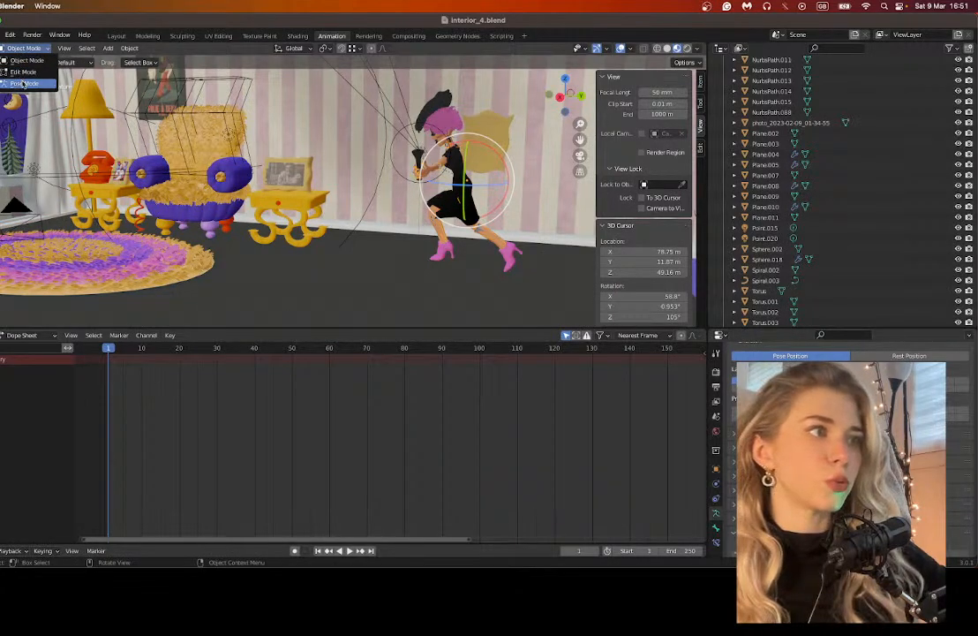
{"action": "left_click", "coordinate": [24, 82]}
Step: Enlarge the armature properties area and make the armature's bones display in front of the character's mesh
{"action": "middle_click_drag", "start_coordinate": [283, 219], "coordinate": [220, 224]}
{"action": "left_click_drag", "start_coordinate": [726, 329], "coordinate": [726, 212]}
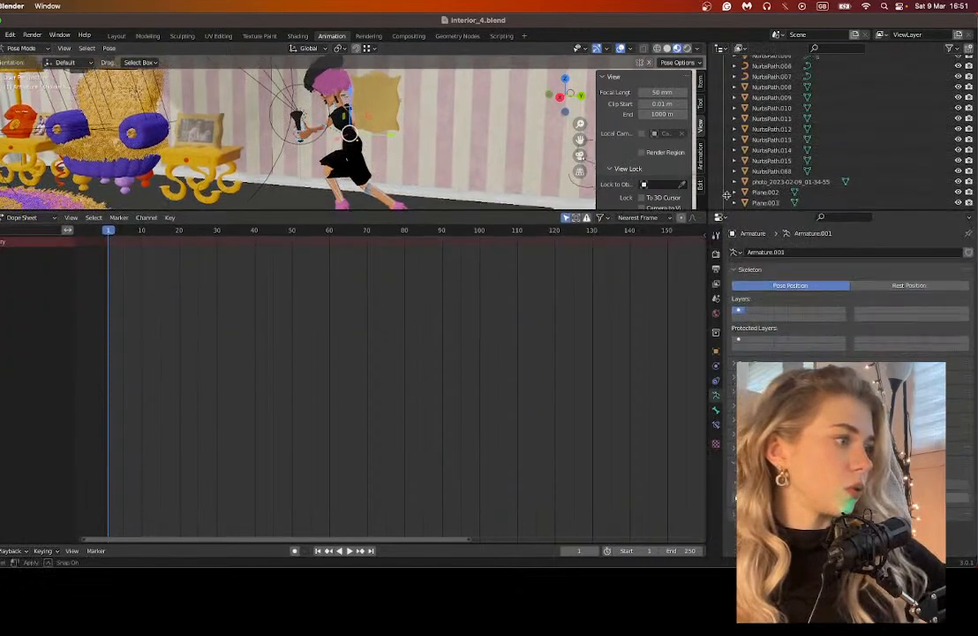
{"action": "left_click_drag", "start_coordinate": [433, 212], "coordinate": [421, 245]}
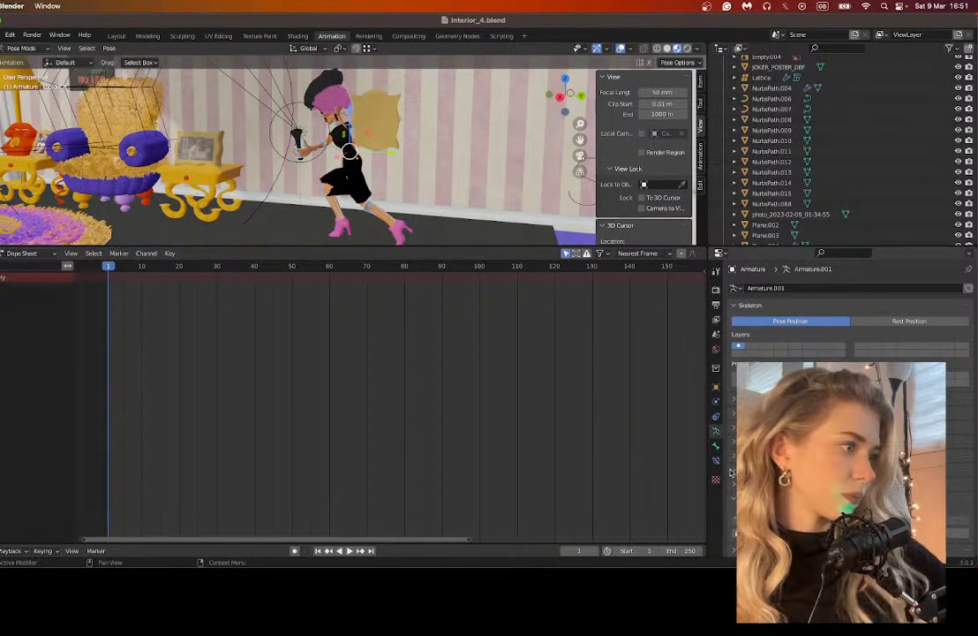
{"action": "left_click", "coordinate": [736, 443]}
{"action": "left_click", "coordinate": [830, 505]}
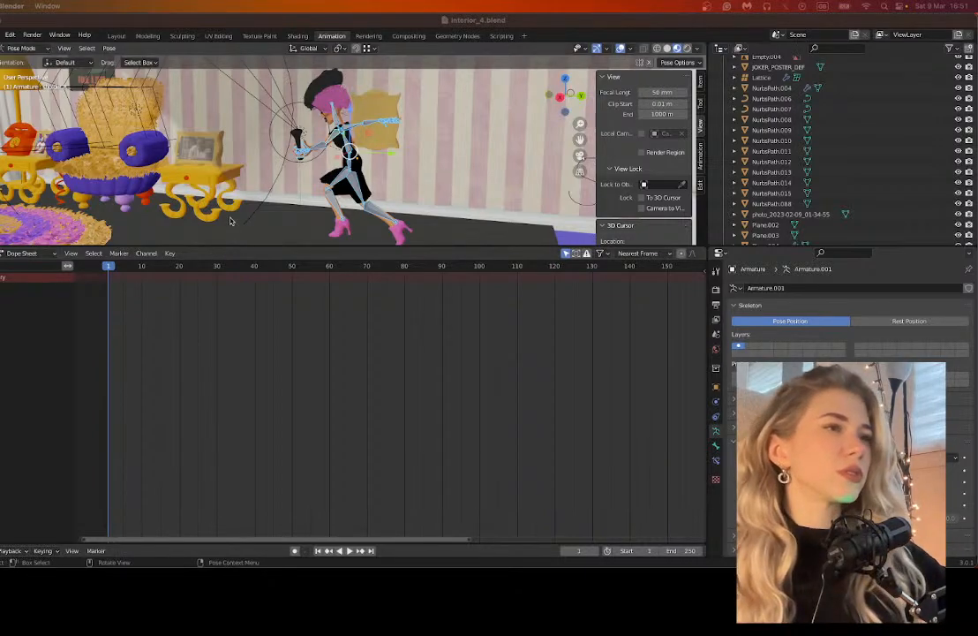
Step: Give the 3D viewport more height and bring the character with its bones and the nearby furniture into view
{"action": "left_click_drag", "start_coordinate": [331, 245], "coordinate": [332, 326]}
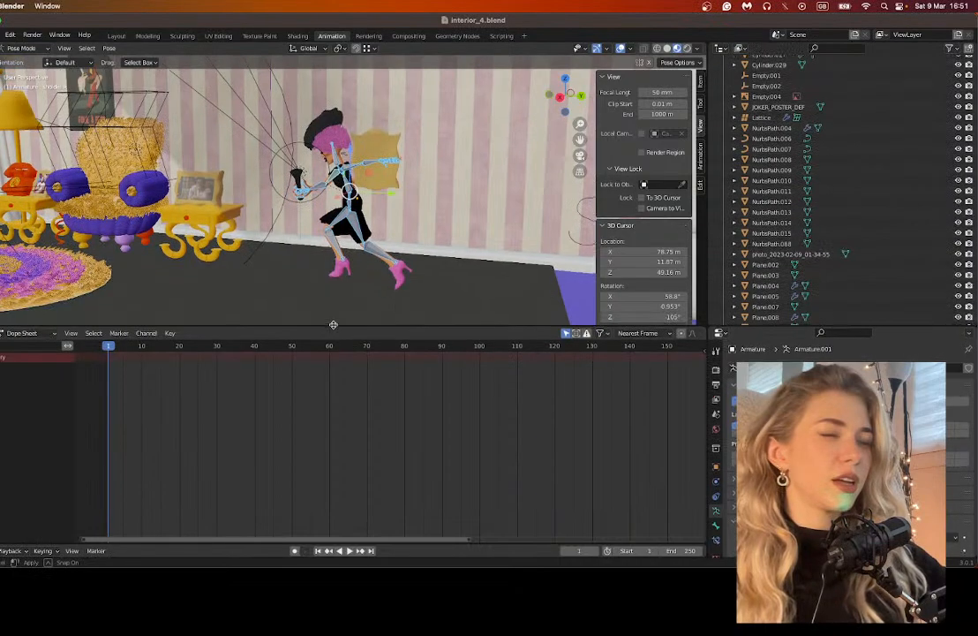
{"action": "left_click_drag", "start_coordinate": [578, 141], "coordinate": [714, 151]}
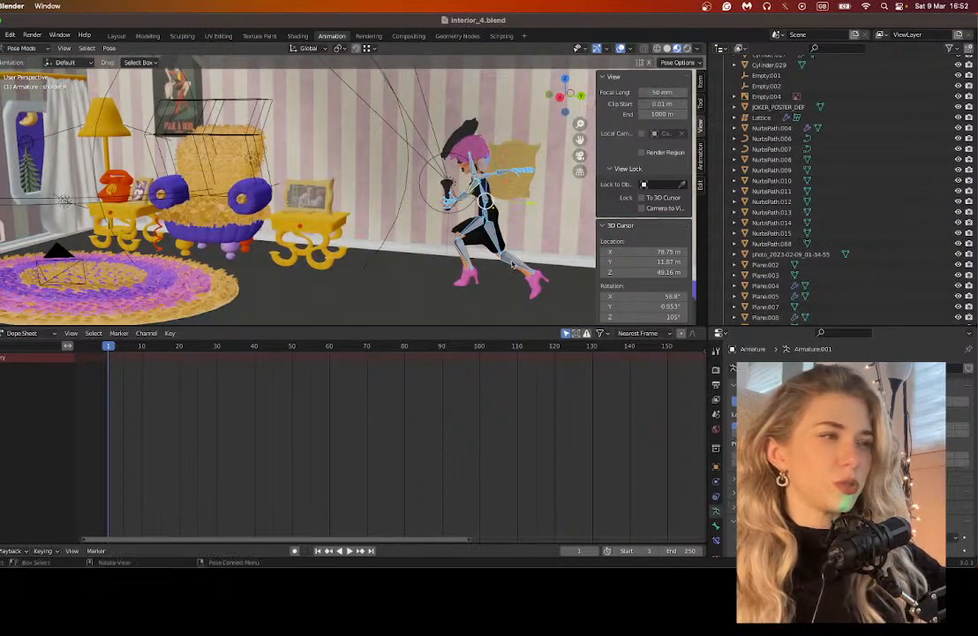
{"action": "left_click_drag", "start_coordinate": [581, 138], "coordinate": [563, 139]}
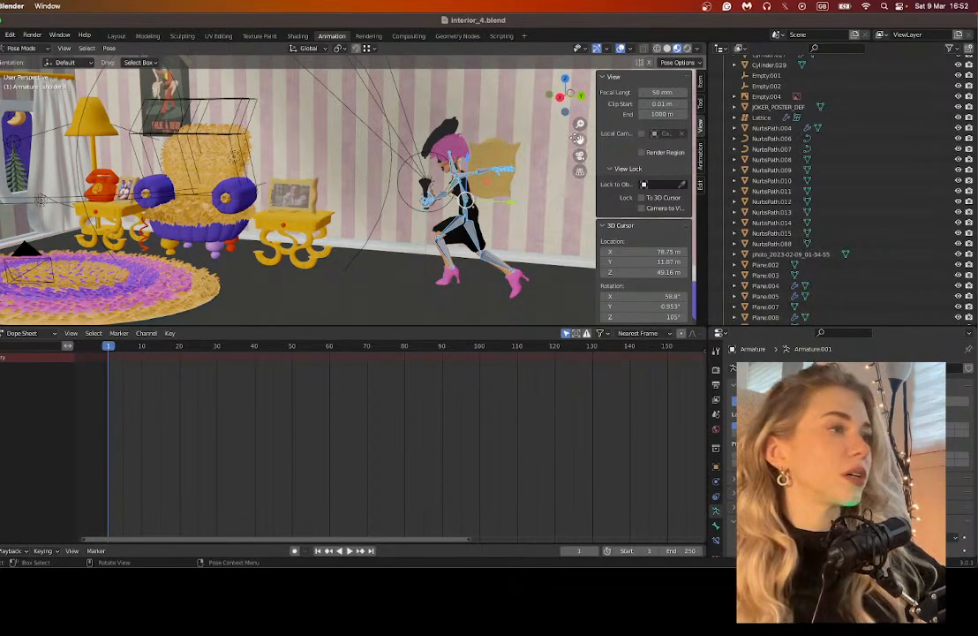
Step: Give the 3D viewport more height, frame the running character closely, and shift the character's right thigh bone slightly
{"action": "left_click_drag", "start_coordinate": [580, 139], "coordinate": [460, 144]}
{"action": "scroll", "coordinate": [397, 275], "scroll_direction": "up", "scroll_amount": 2}
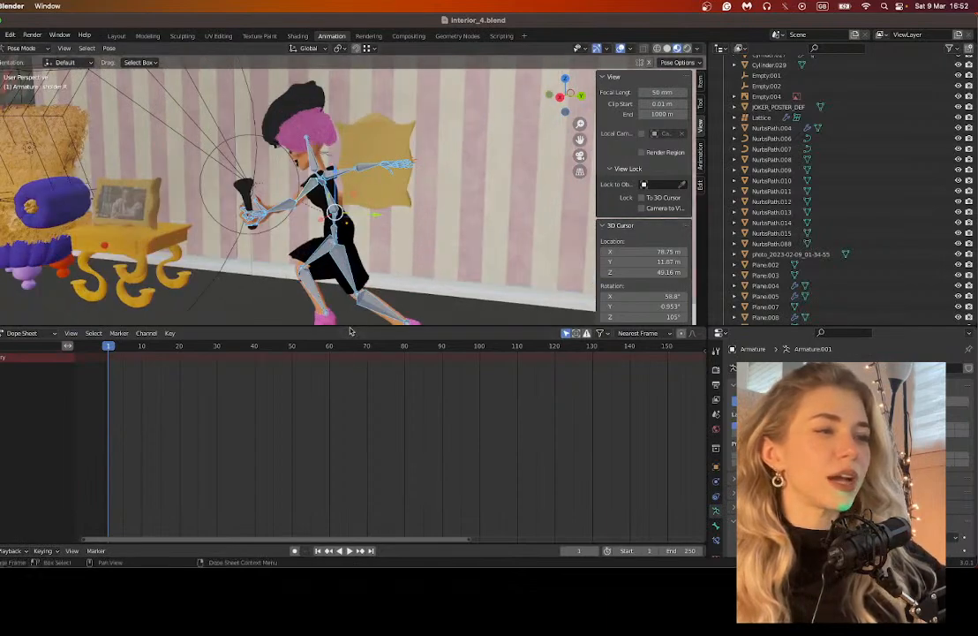
{"action": "left_click_drag", "start_coordinate": [350, 327], "coordinate": [343, 394]}
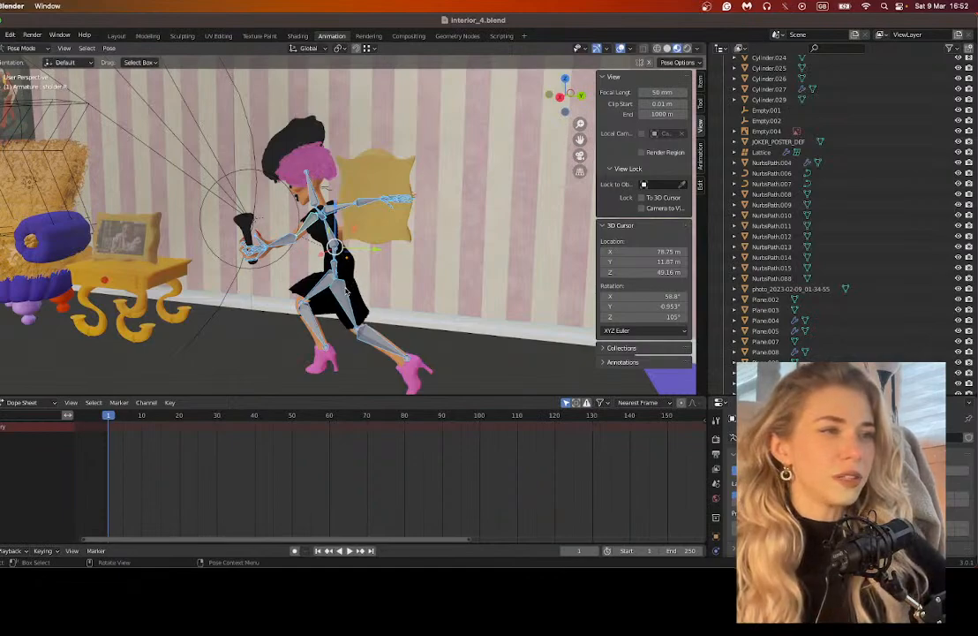
{"action": "left_click", "coordinate": [325, 284]}
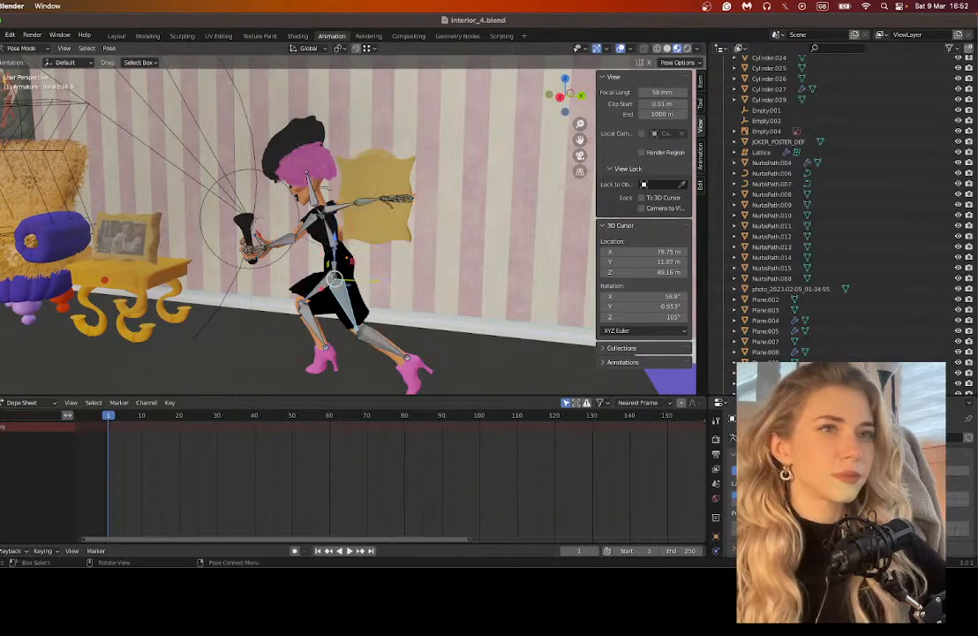
{"action": "left_click_drag", "start_coordinate": [335, 279], "coordinate": [339, 316]}
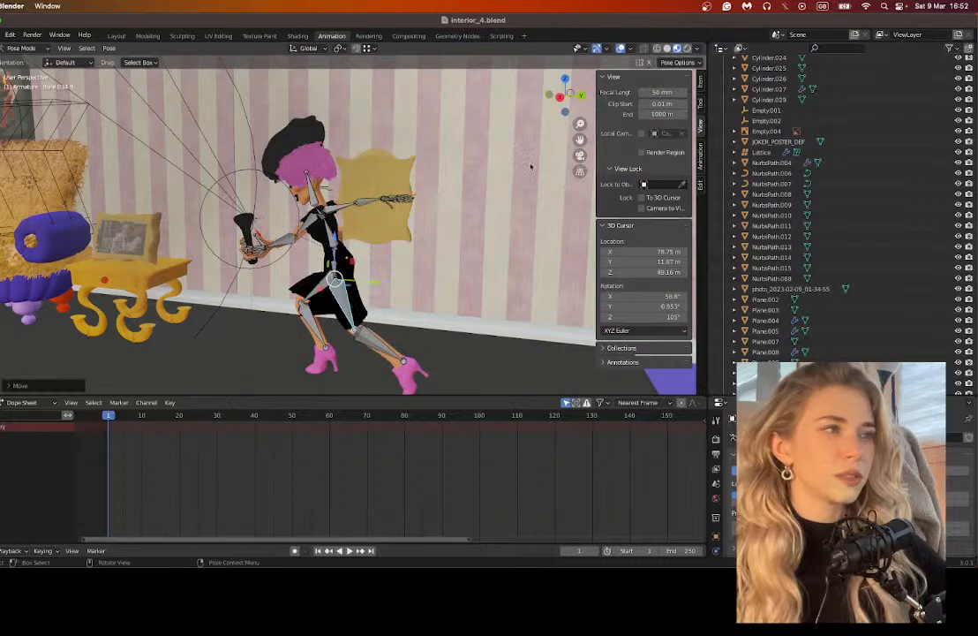
Step: Switch the viewport to Solid shading and turn on Auto Keying with the playhead at frame 10
{"action": "left_click", "coordinate": [668, 48]}
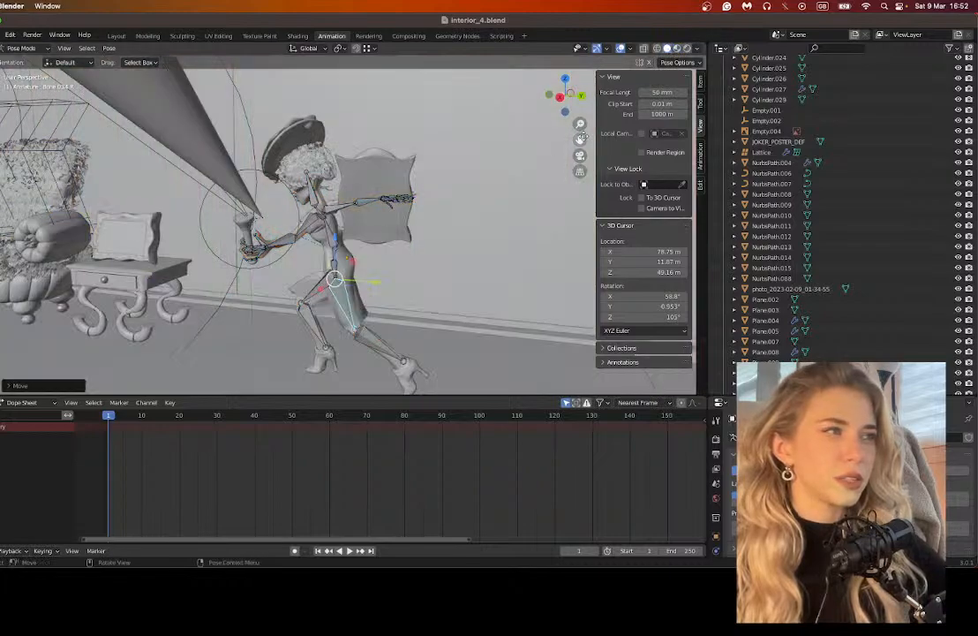
{"action": "left_click_drag", "start_coordinate": [581, 138], "coordinate": [581, 120]}
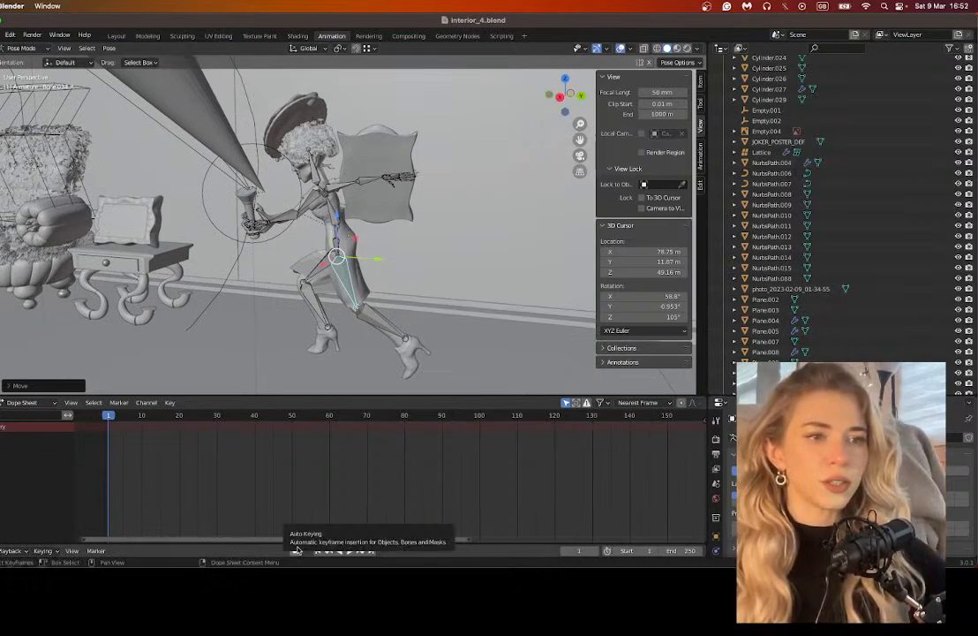
{"action": "left_click", "coordinate": [176, 416]}
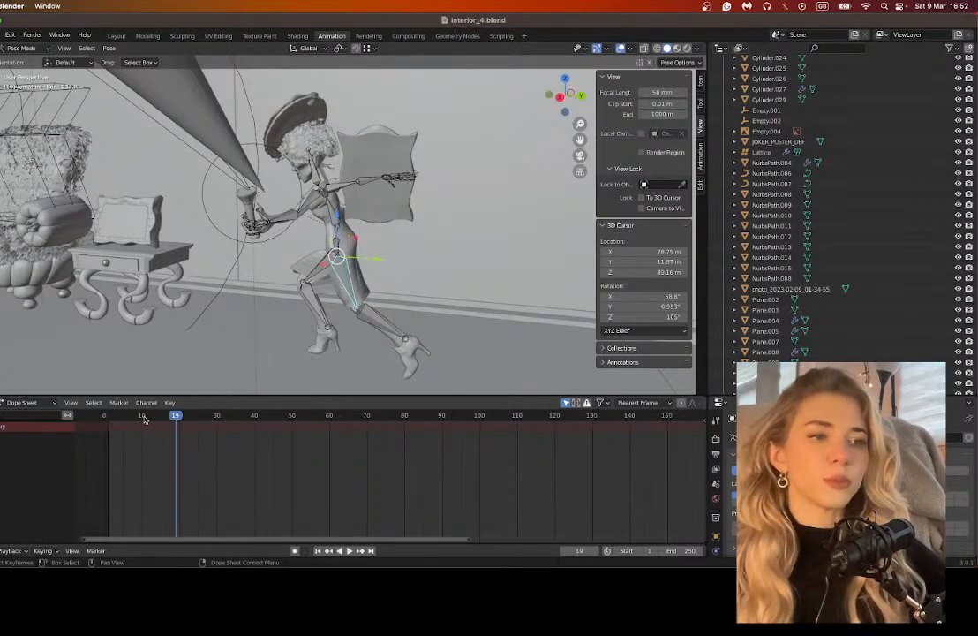
{"action": "left_click", "coordinate": [143, 416]}
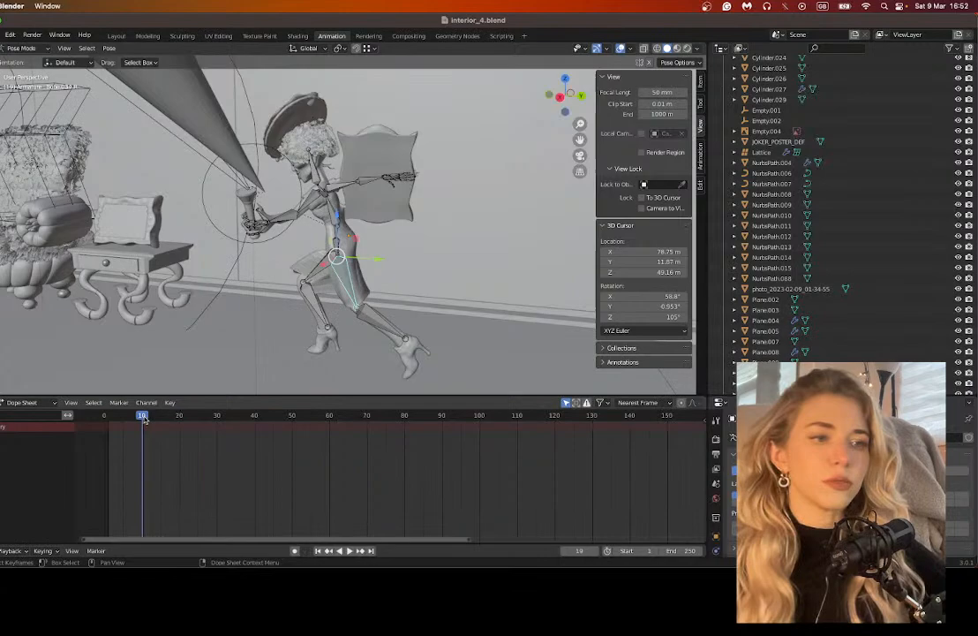
{"action": "left_click", "coordinate": [293, 551]}
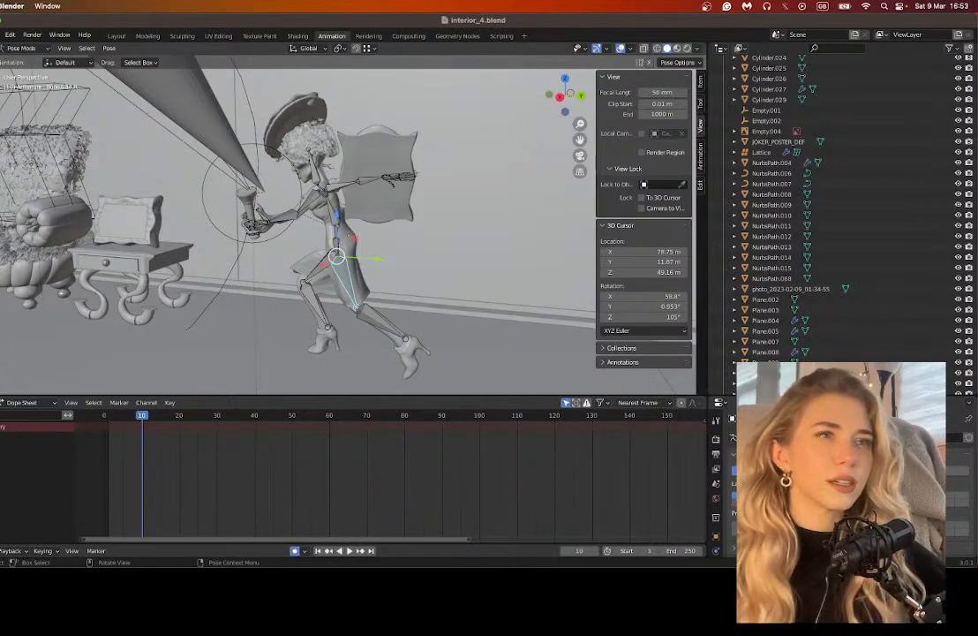
Step: At frame 10, rotate the character's right thigh bone forward until the thigh is raised roughly horizontal
{"action": "left_click", "coordinate": [0, 142]}
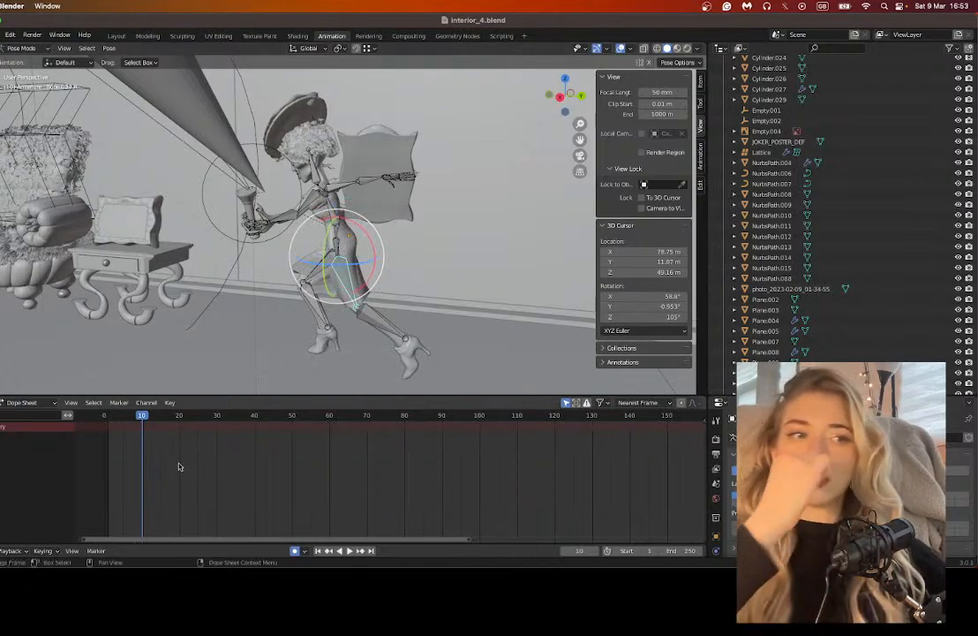
{"action": "scroll", "coordinate": [168, 454], "scroll_direction": "up", "scroll_amount": 2}
{"action": "left_click_drag", "start_coordinate": [294, 535], "coordinate": [259, 535]}
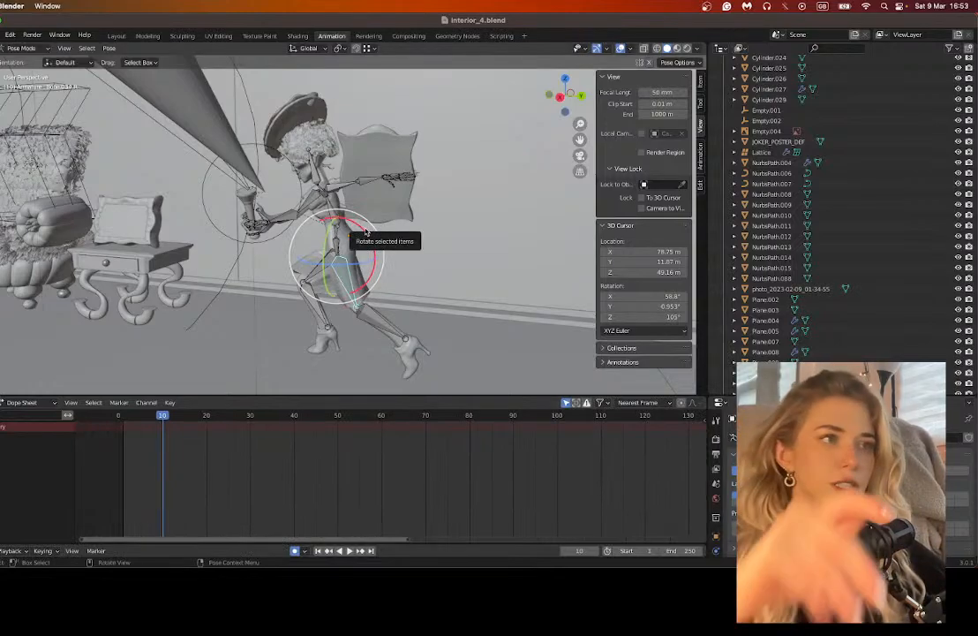
{"action": "left_click_drag", "start_coordinate": [363, 232], "coordinate": [377, 292]}
{"action": "middle_click_drag", "start_coordinate": [383, 269], "coordinate": [346, 250]}
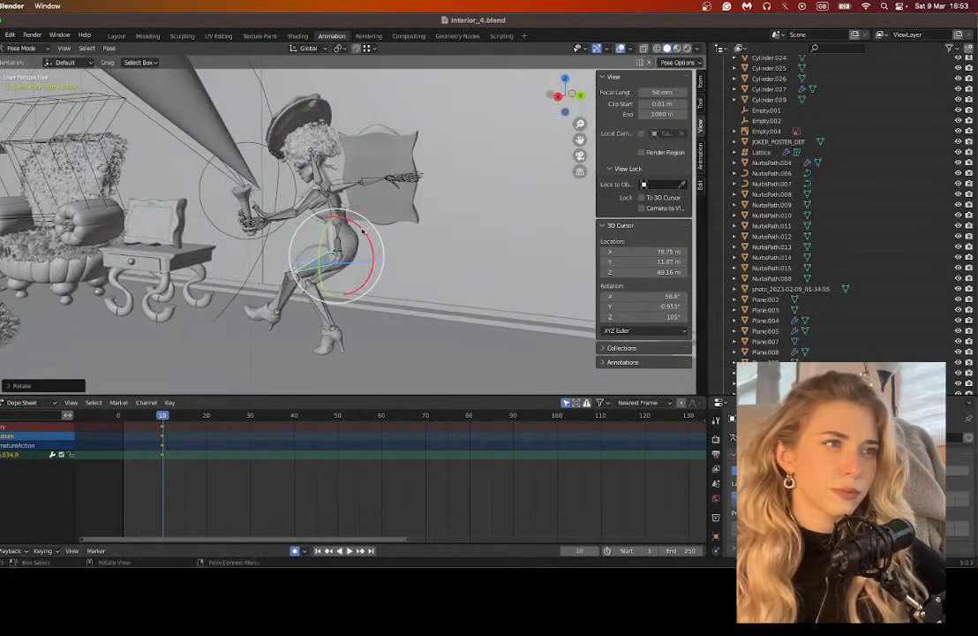
{"action": "left_click_drag", "start_coordinate": [368, 248], "coordinate": [369, 245]}
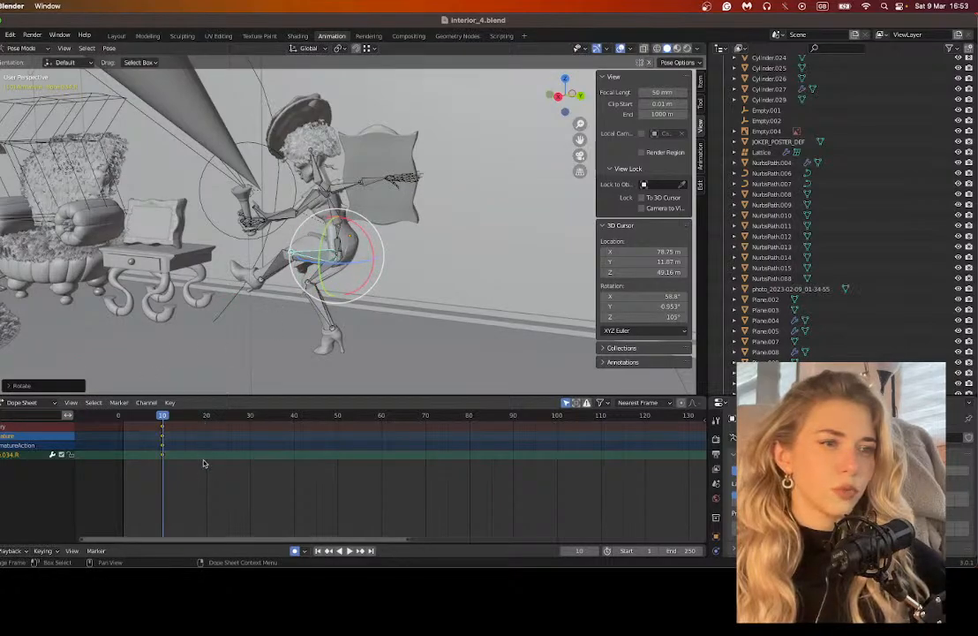
Step: At frame 20, rotate the right thigh bone backward so the leg trails behind the body
{"action": "scroll", "coordinate": [204, 463], "scroll_direction": "up", "scroll_amount": 3}
{"action": "left_click_drag", "start_coordinate": [345, 540], "coordinate": [263, 540]}
{"action": "left_click", "coordinate": [332, 417]}
{"action": "left_click_drag", "start_coordinate": [350, 219], "coordinate": [252, 287]}
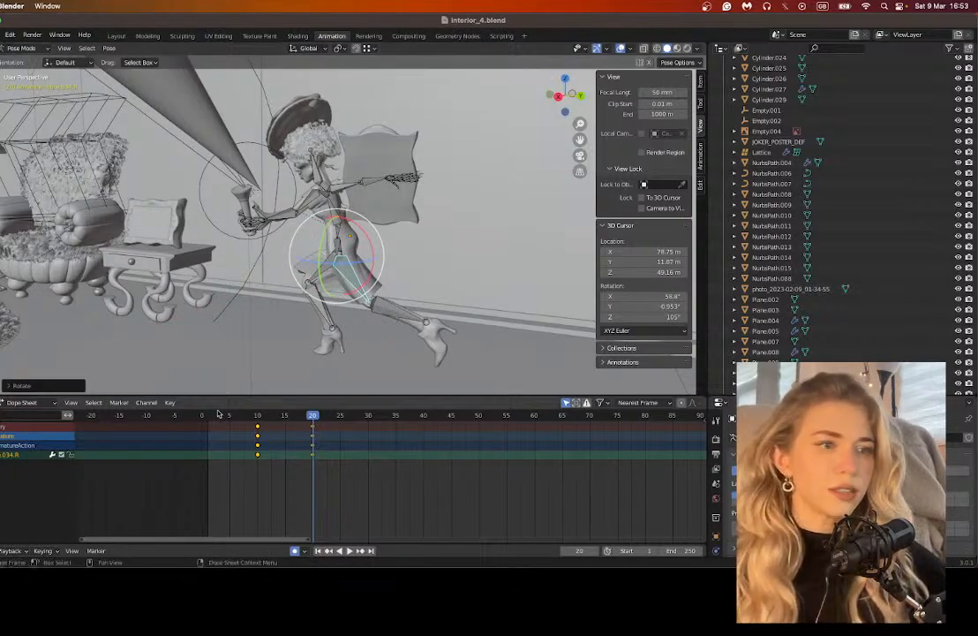
Step: Rotate the right lower leg bone to extend straight forward at frame 10 and bend up behind the body at frame 20
{"action": "left_click", "coordinate": [256, 415]}
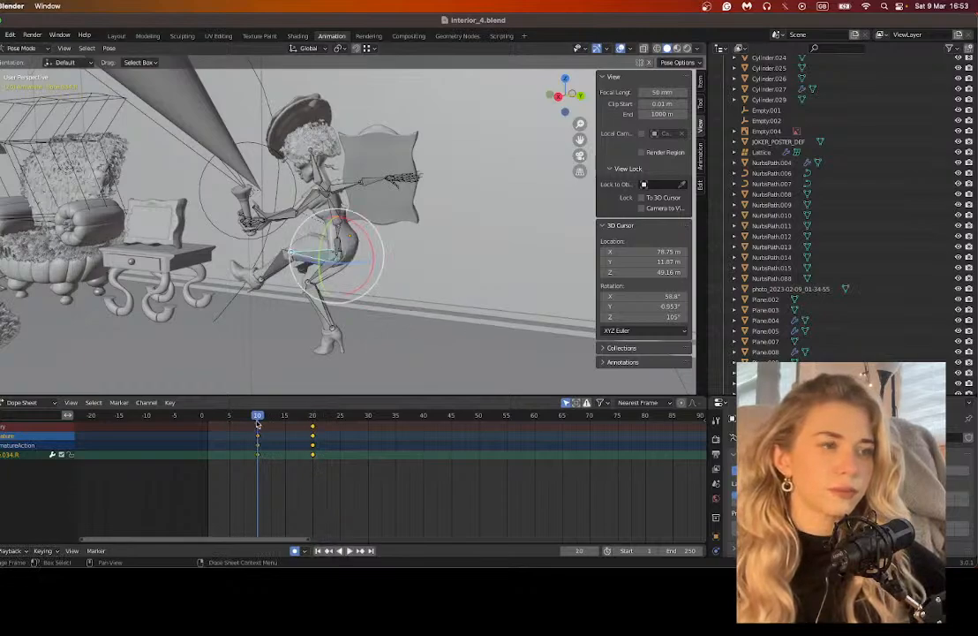
{"action": "left_click", "coordinate": [284, 258]}
{"action": "key", "text": "r"}
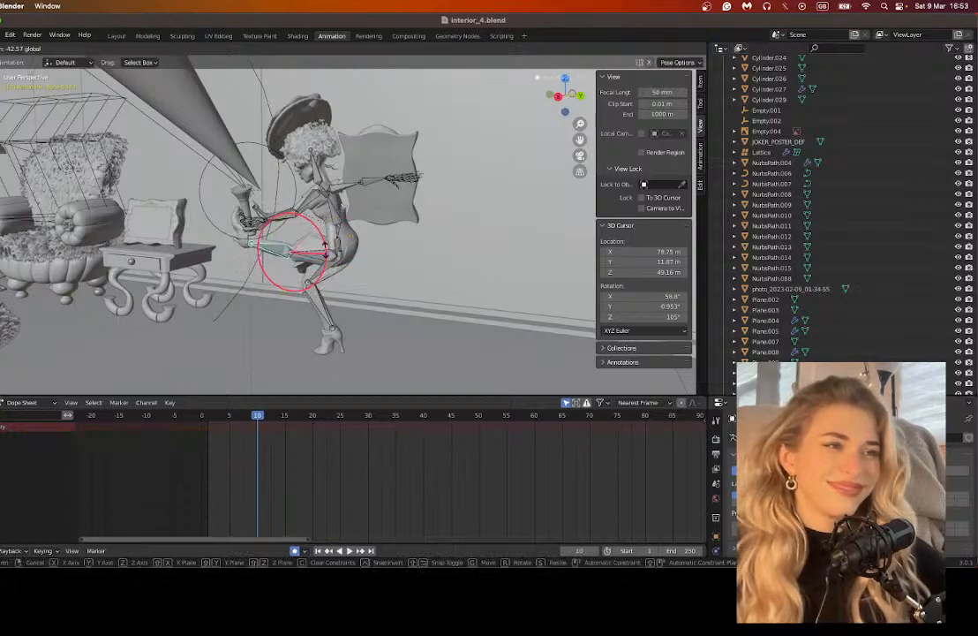
{"action": "left_click", "coordinate": [318, 251]}
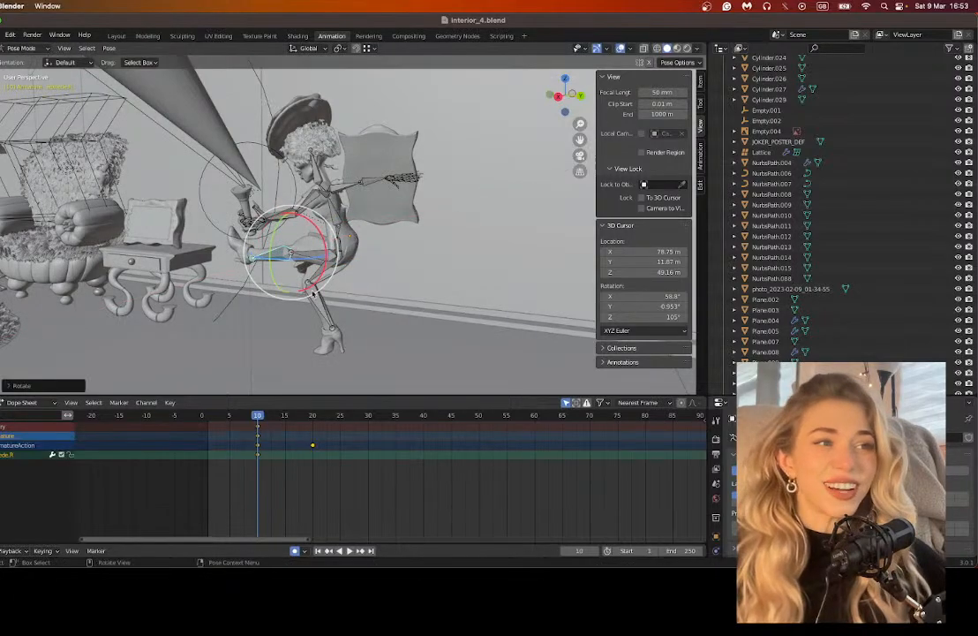
{"action": "left_click", "coordinate": [313, 415]}
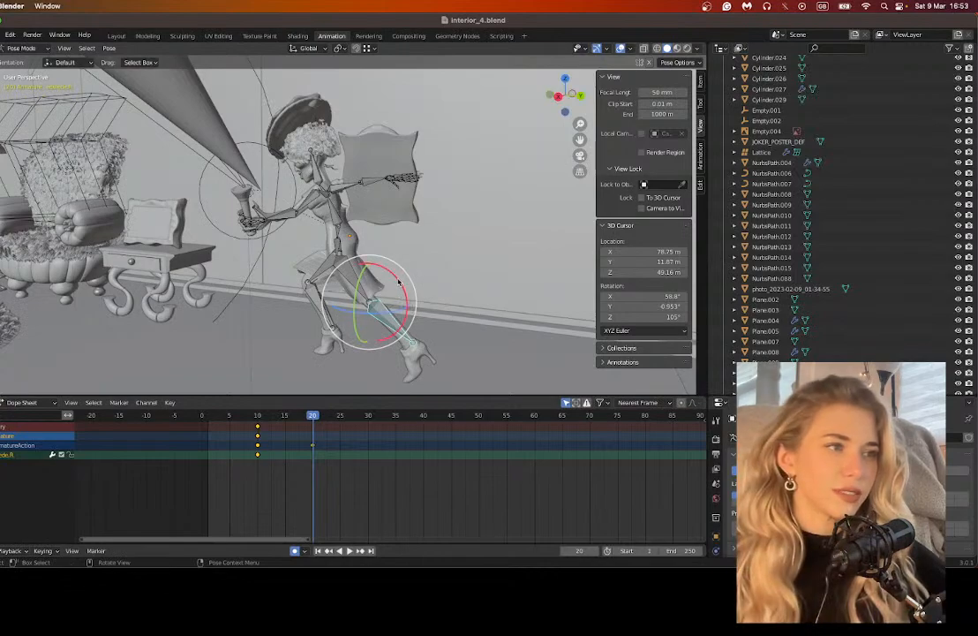
{"action": "left_click_drag", "start_coordinate": [399, 296], "coordinate": [362, 256]}
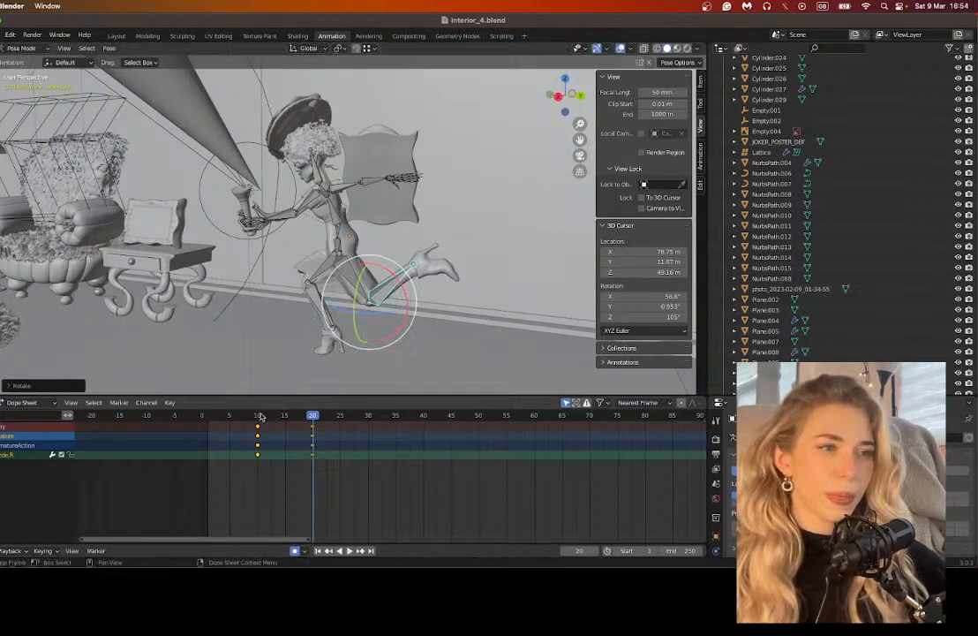
Step: Play the animation from frame 10 to review the right leg's swing
{"action": "key", "text": "Down"}
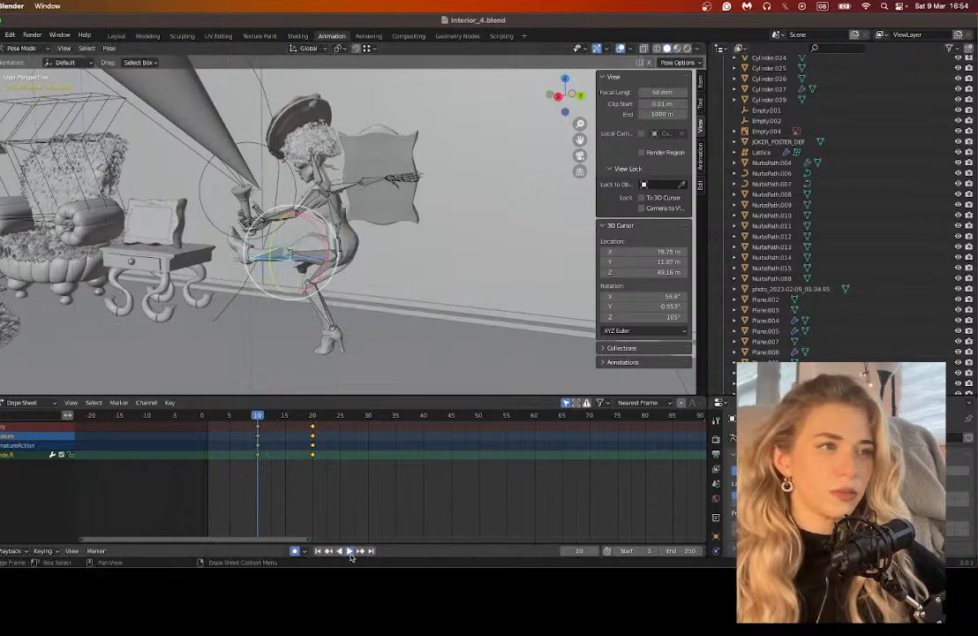
{"action": "left_click", "coordinate": [350, 553]}
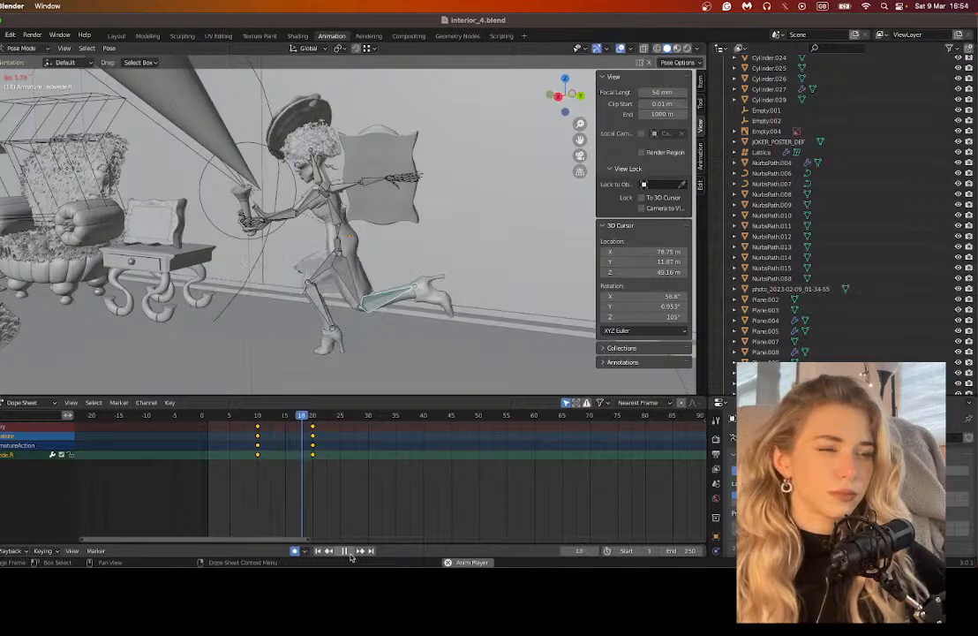
{"action": "left_click", "coordinate": [350, 552]}
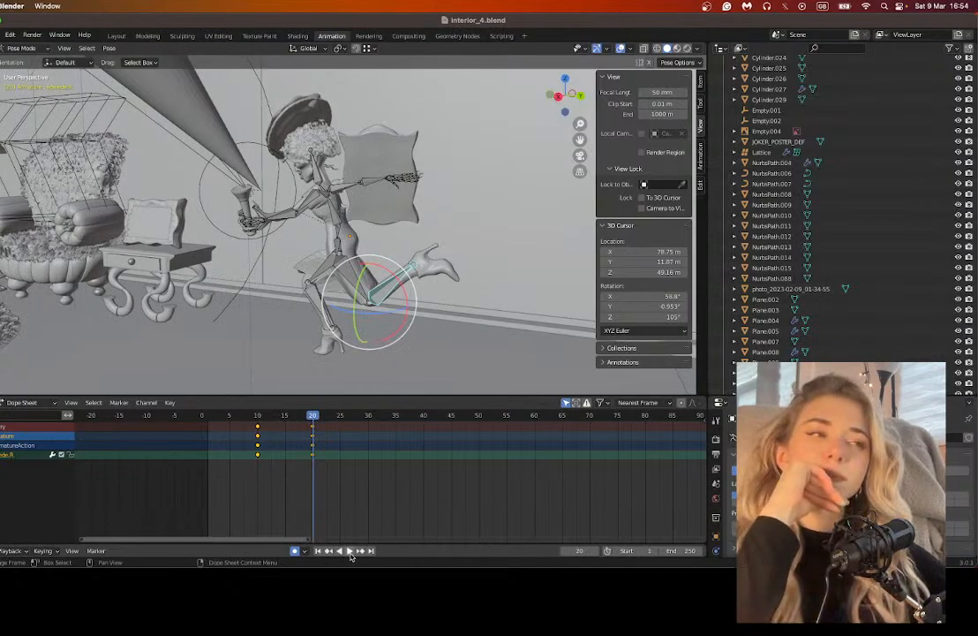
Step: Bend the right lower leg back under the raised thigh at frame 10, and fold it further up to vertical at frame 20
{"action": "left_click", "coordinate": [258, 418]}
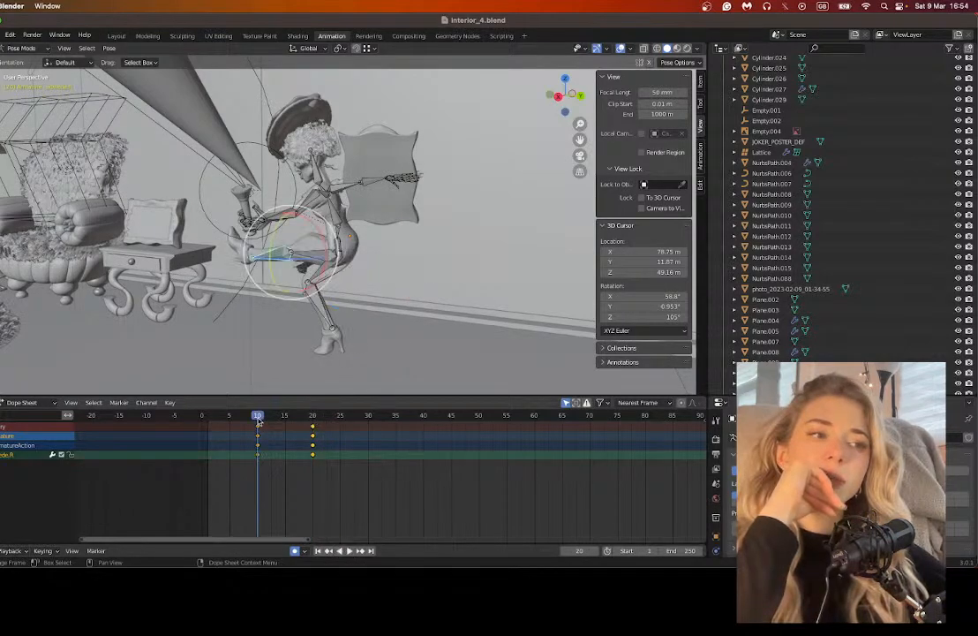
{"action": "left_click_drag", "start_coordinate": [294, 214], "coordinate": [241, 273]}
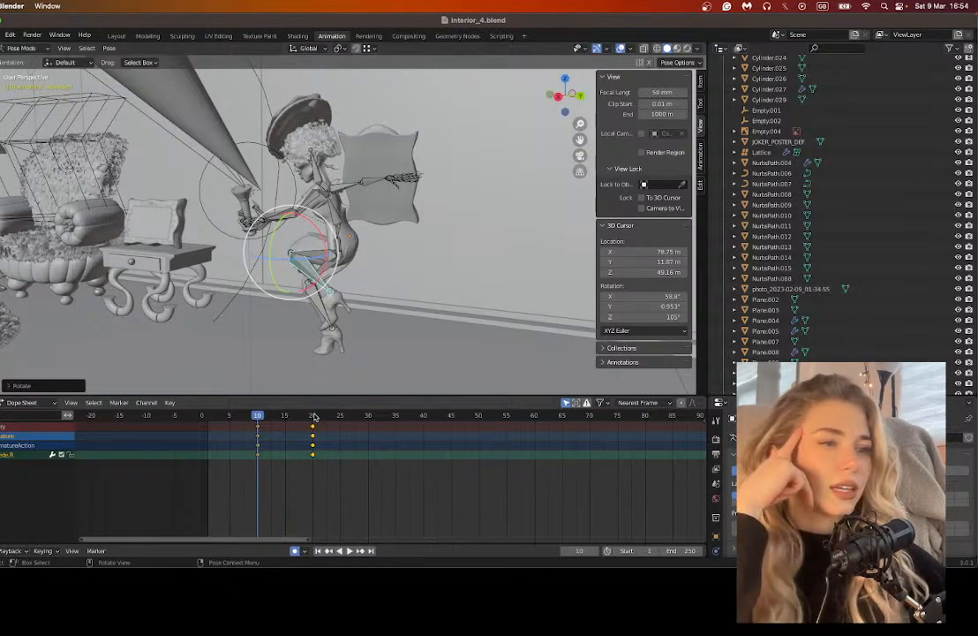
{"action": "left_click", "coordinate": [314, 416]}
{"action": "left_click", "coordinate": [401, 279]}
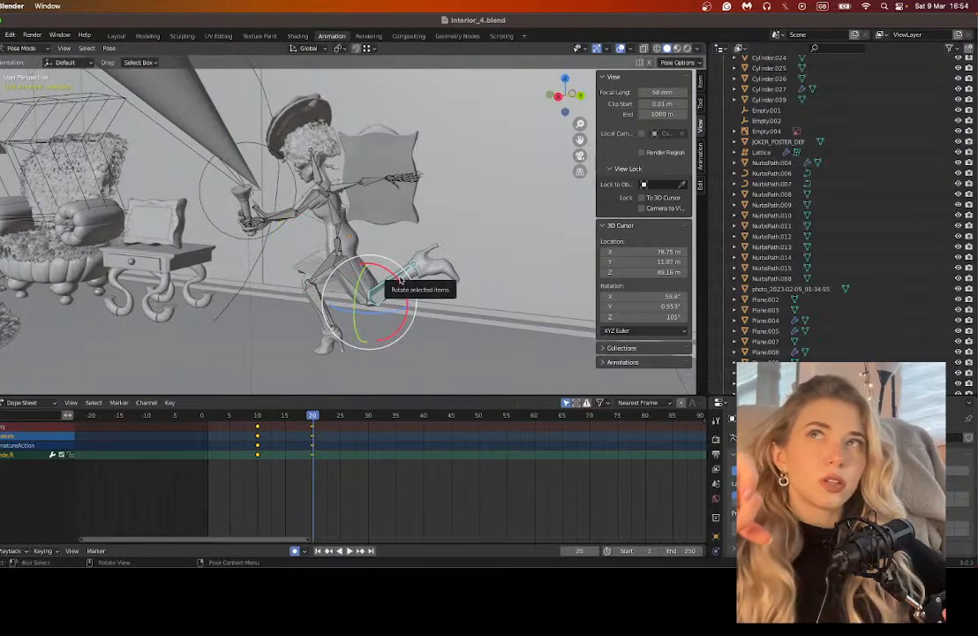
{"action": "mouse_move", "coordinate": [400, 279]}
{"action": "left_mouse_down"}
{"action": "mouse_move", "coordinate": [393, 265]}
{"action": "mouse_move", "coordinate": [398, 301]}
{"action": "left_mouse_up"}
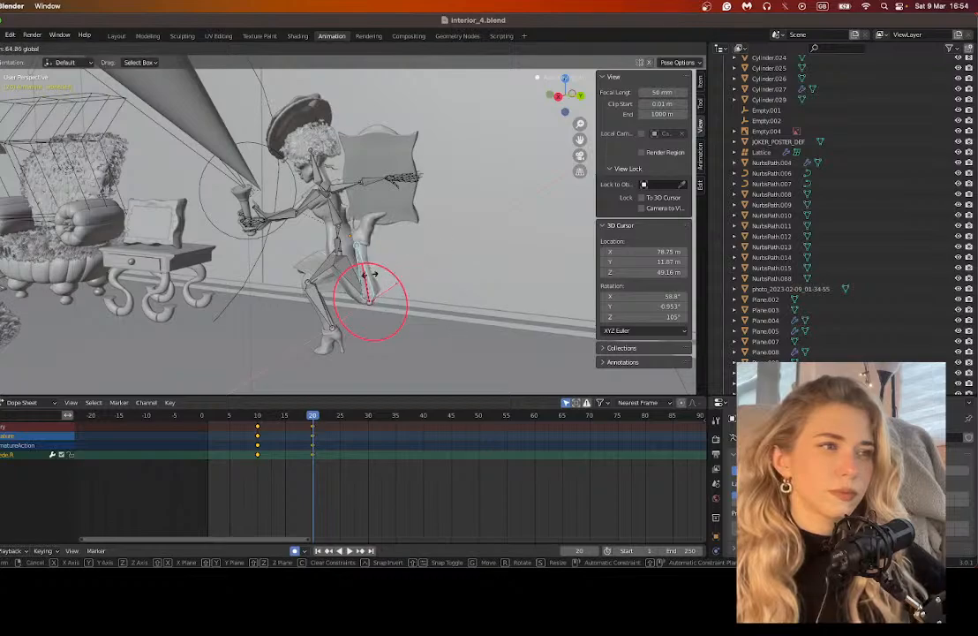
{"action": "left_click", "coordinate": [371, 276]}
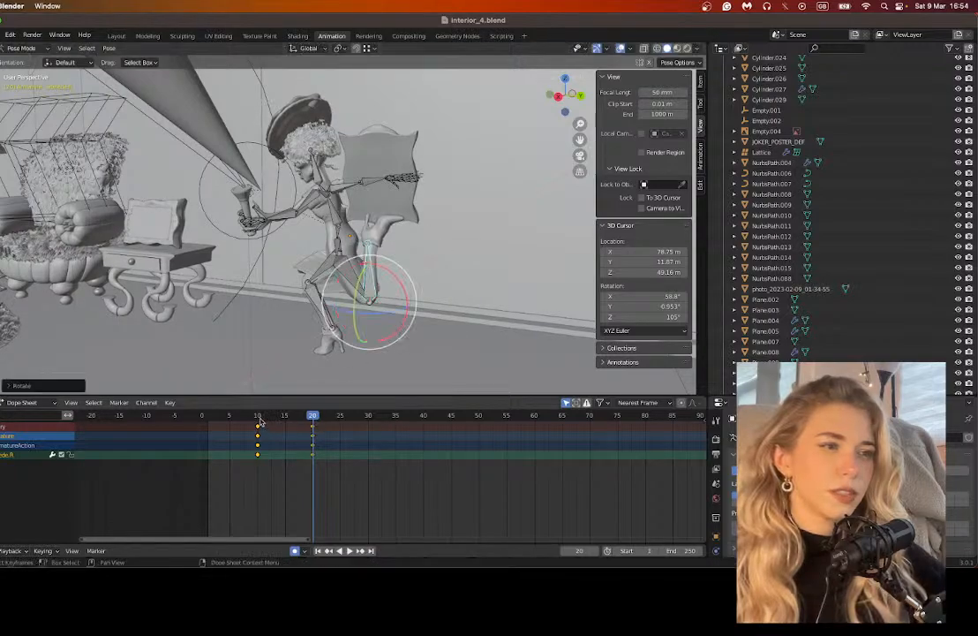
Step: Replay the motion from frame 10 to frame 20 to check the bent right lower leg
{"action": "key", "text": "Down"}
{"action": "left_click", "coordinate": [348, 550]}
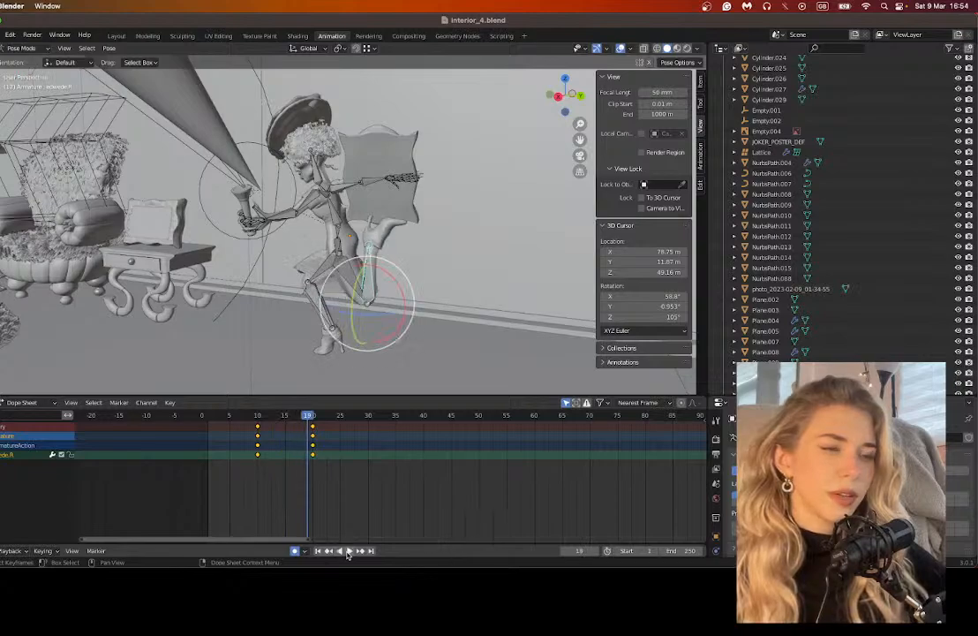
{"action": "left_click", "coordinate": [346, 550]}
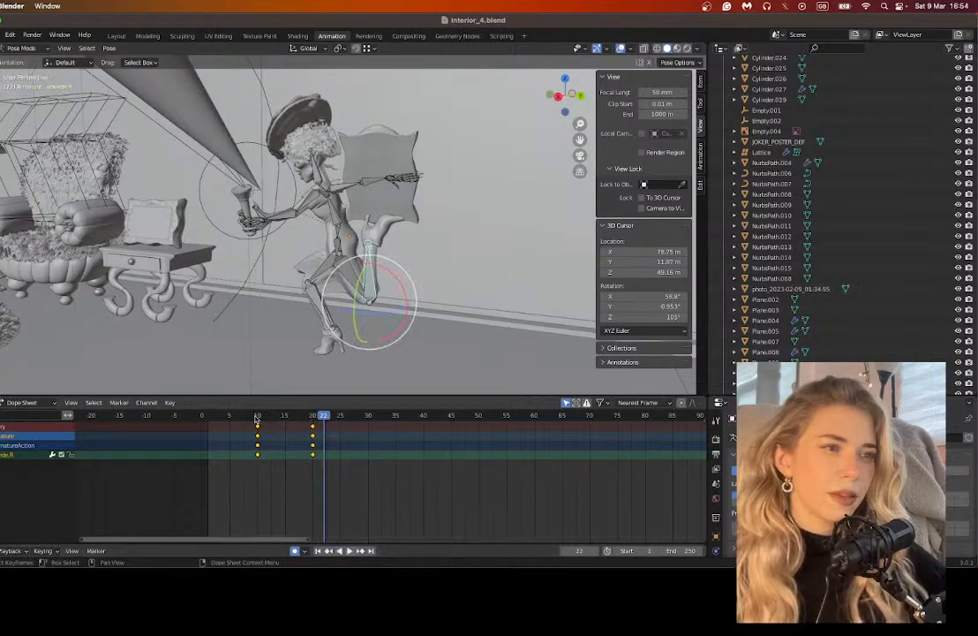
Step: At frame 10, rotate the left thigh bone backward and fold the left lower leg up to vertical behind the body
{"action": "left_click", "coordinate": [255, 414]}
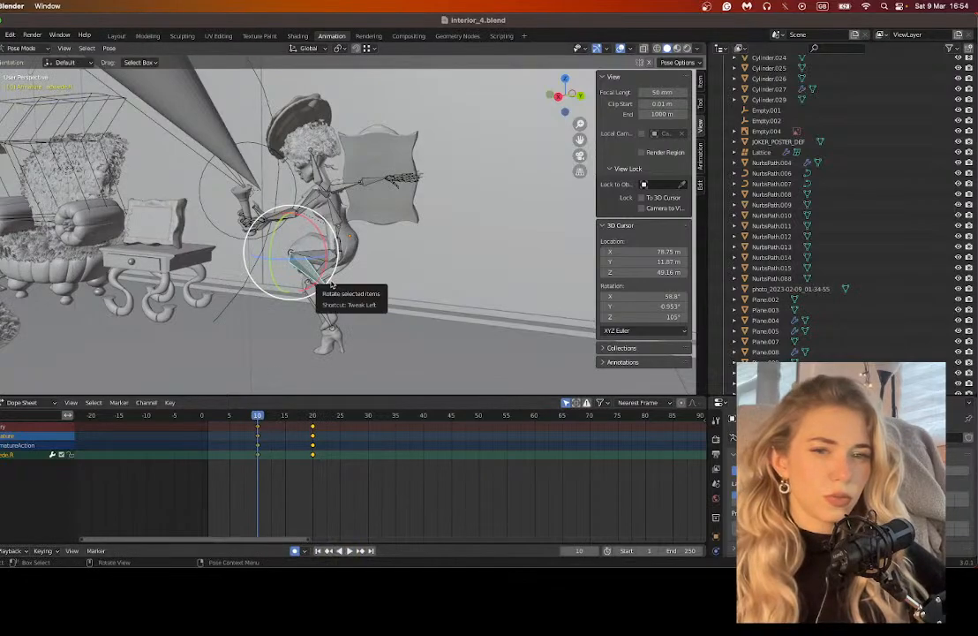
{"action": "left_click_drag", "start_coordinate": [330, 283], "coordinate": [326, 275]}
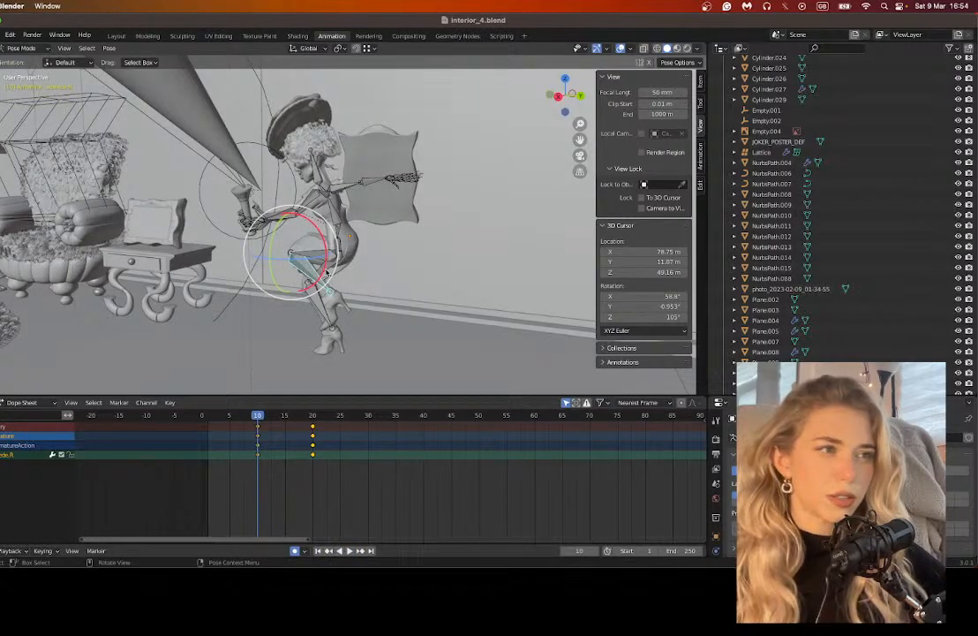
{"action": "left_click", "coordinate": [353, 237]}
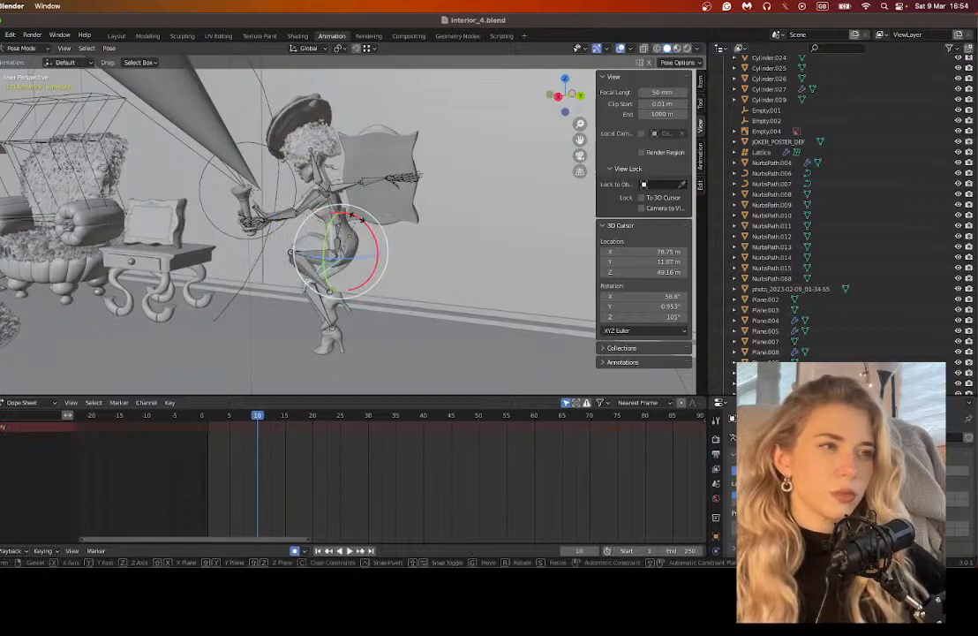
{"action": "left_click_drag", "start_coordinate": [358, 232], "coordinate": [248, 235]}
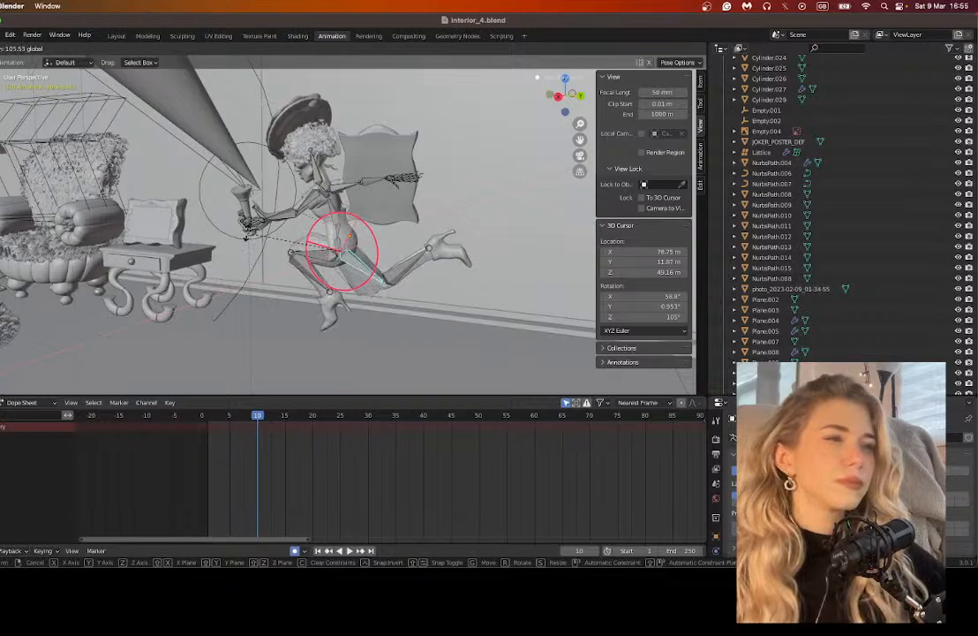
{"action": "left_click_drag", "start_coordinate": [367, 279], "coordinate": [369, 278]}
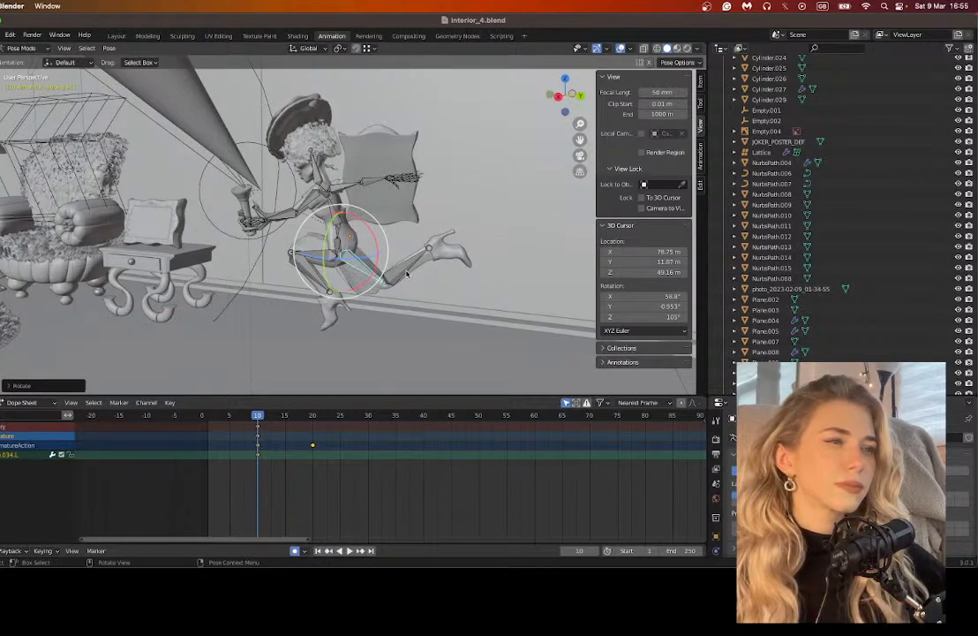
{"action": "left_click", "coordinate": [407, 269]}
{"action": "left_click_drag", "start_coordinate": [360, 259], "coordinate": [363, 239]}
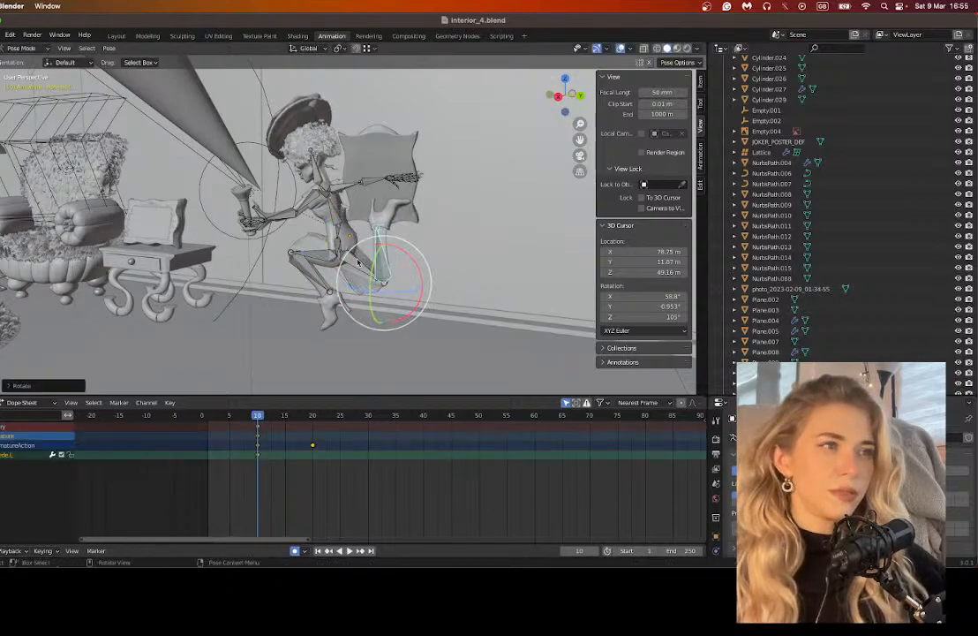
Step: At frame 20, rotate the left thigh bone forward and up, and swing the left lower leg down below the knee
{"action": "left_click", "coordinate": [312, 417]}
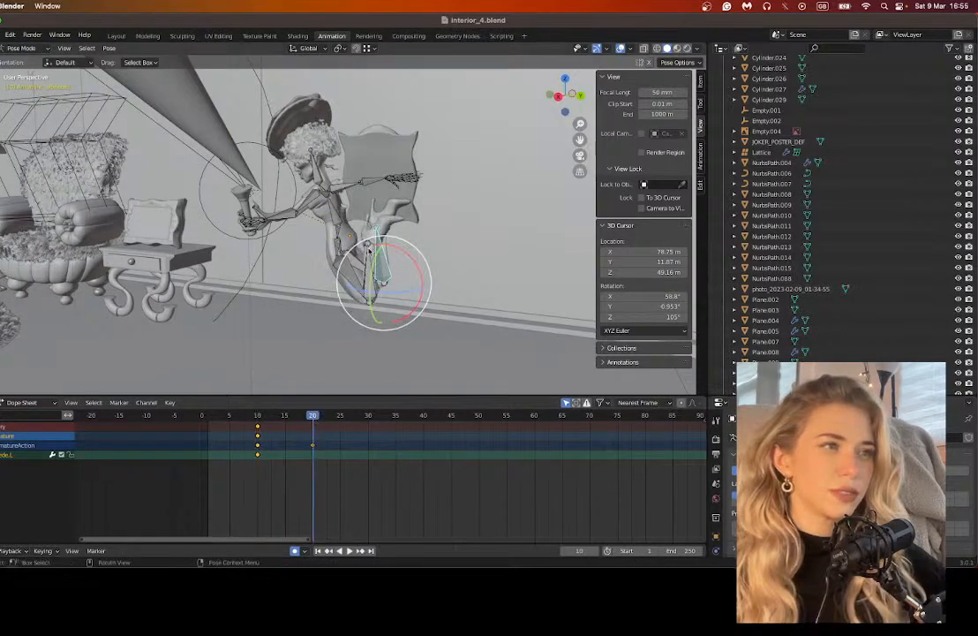
{"action": "left_click", "coordinate": [357, 262]}
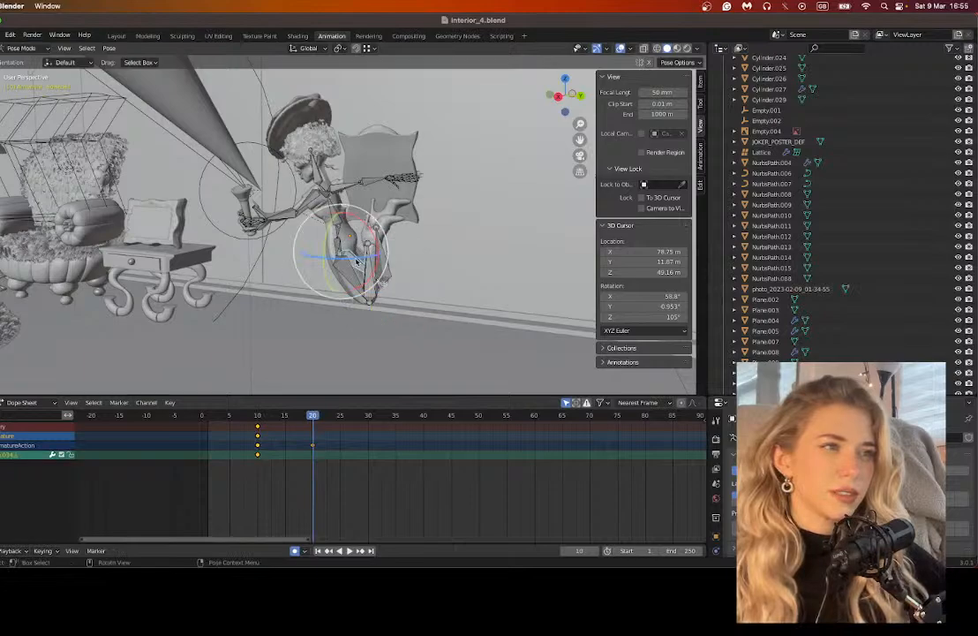
{"action": "left_click_drag", "start_coordinate": [379, 262], "coordinate": [365, 233]}
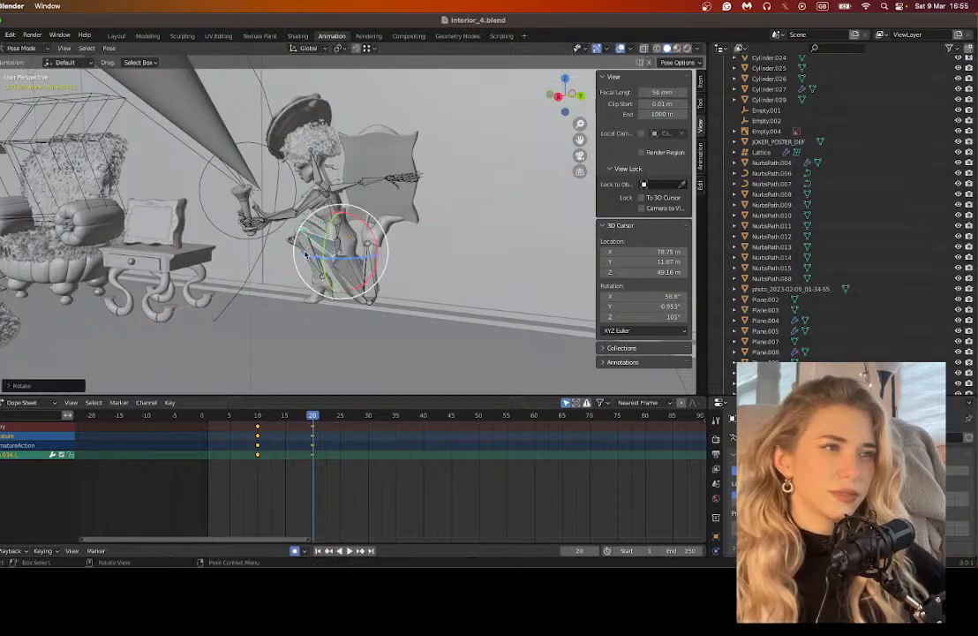
{"action": "left_click_drag", "start_coordinate": [317, 243], "coordinate": [283, 187]}
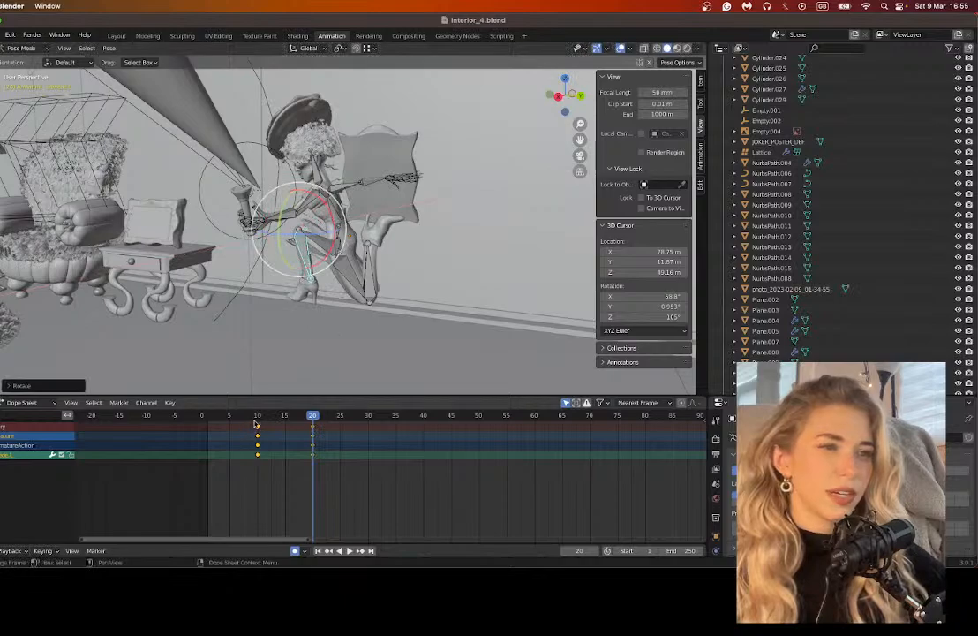
Step: Play the animation from frame 10 to frame 20 to check the left leg's forward swing
{"action": "key", "text": "Down"}
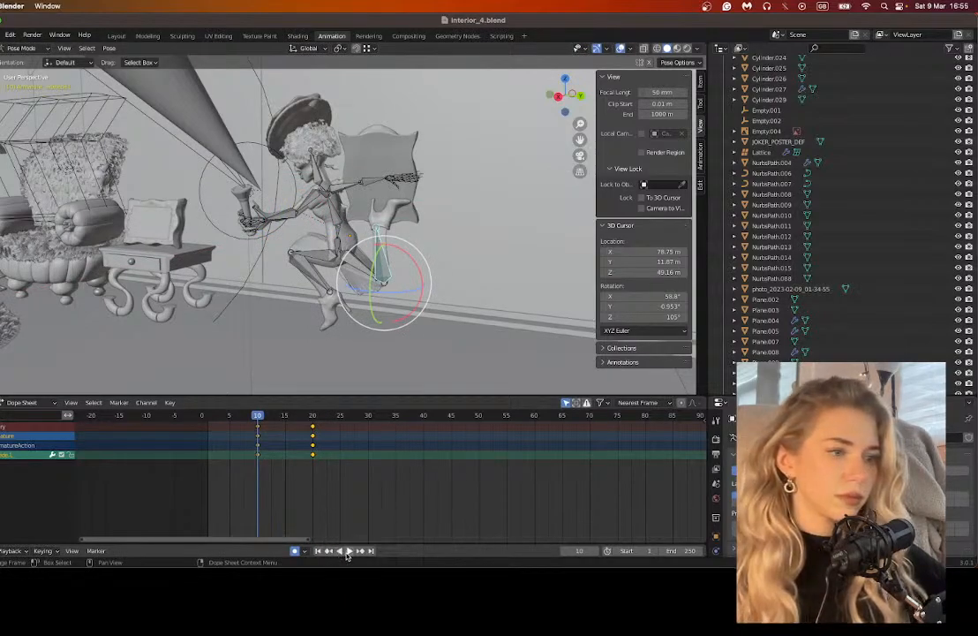
{"action": "left_click", "coordinate": [343, 551]}
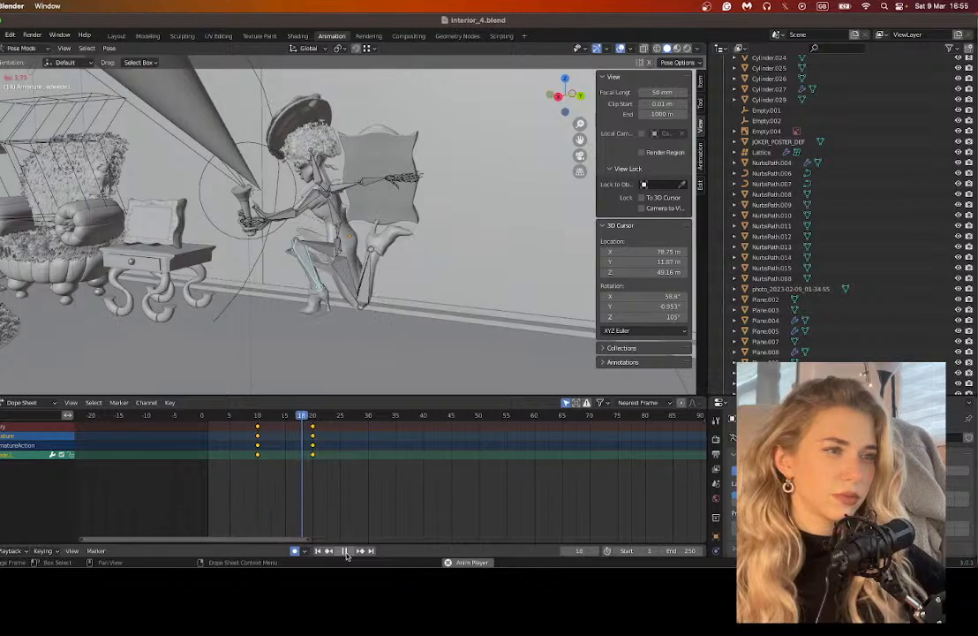
{"action": "left_click", "coordinate": [345, 551]}
Step: At frame 20, rotate the left lower leg further forward and lower the left thigh to nearly horizontal, leaving the shin about vertical
{"action": "left_click", "coordinate": [305, 243]}
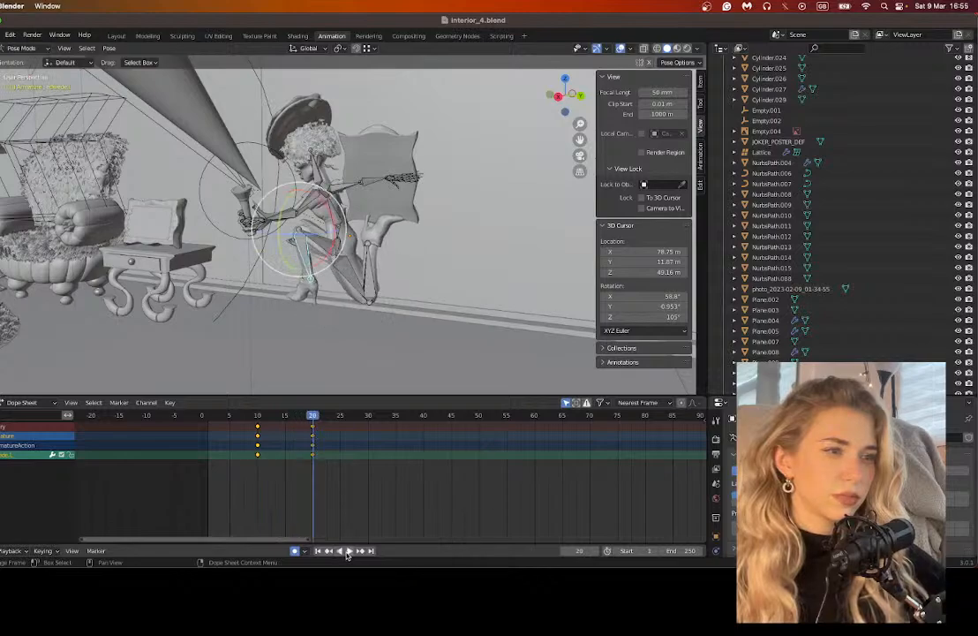
{"action": "left_click_drag", "start_coordinate": [311, 200], "coordinate": [316, 221]}
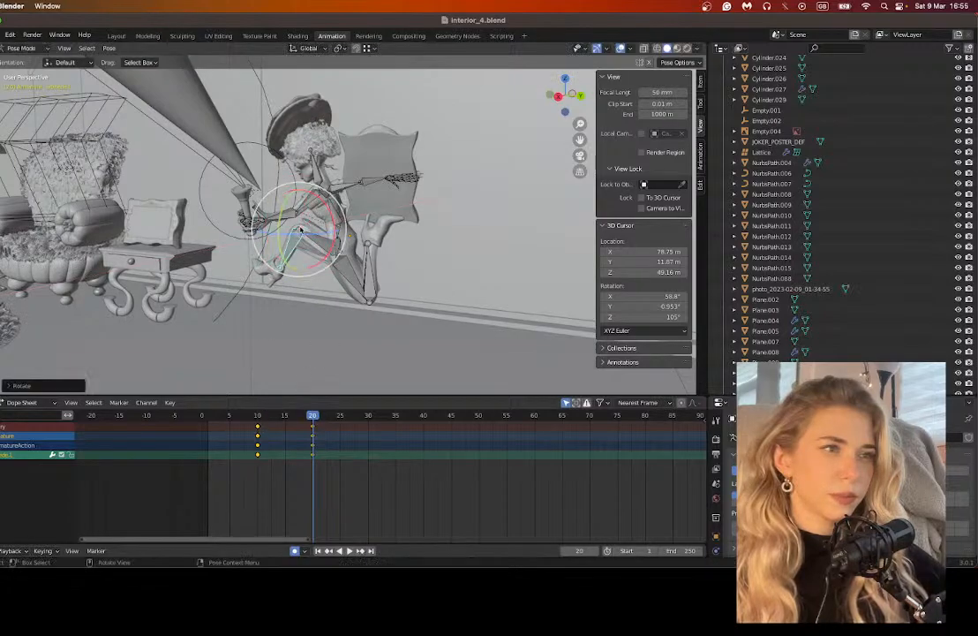
{"action": "left_click", "coordinate": [342, 227]}
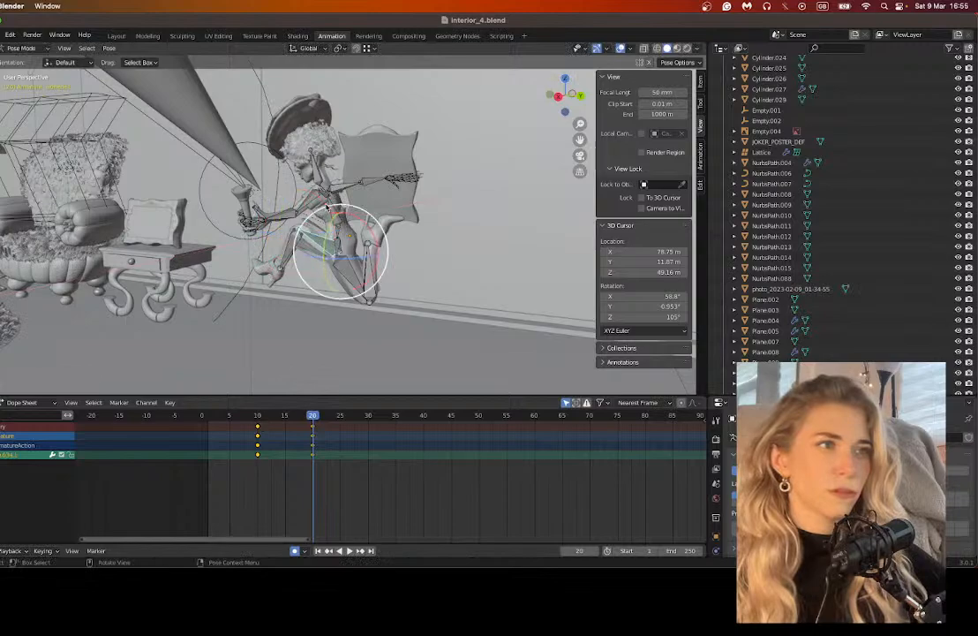
{"action": "key", "text": "r"}
{"action": "key", "text": "r"}
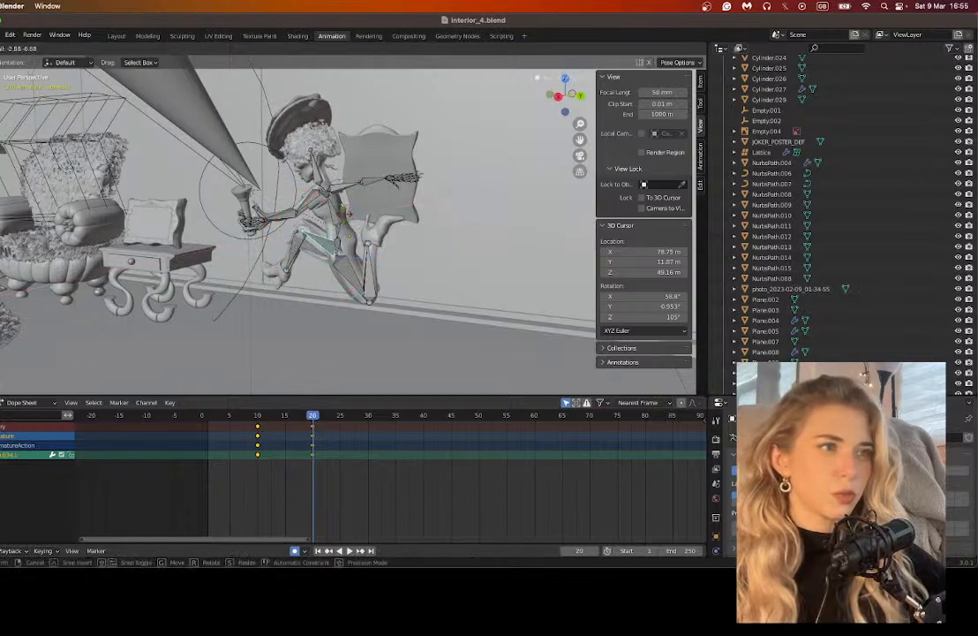
{"action": "left_click", "coordinate": [361, 235]}
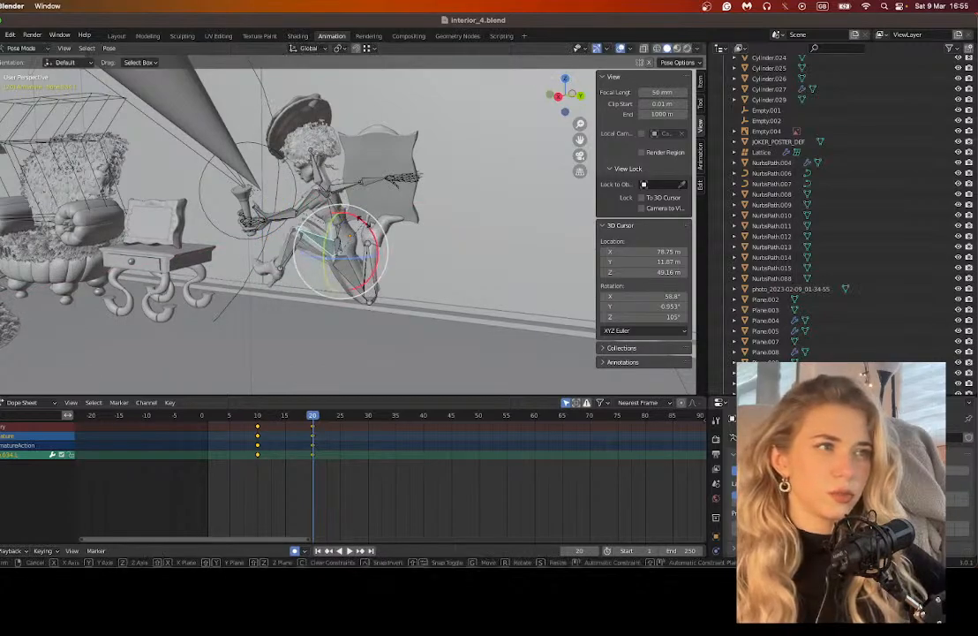
{"action": "key", "text": "r"}
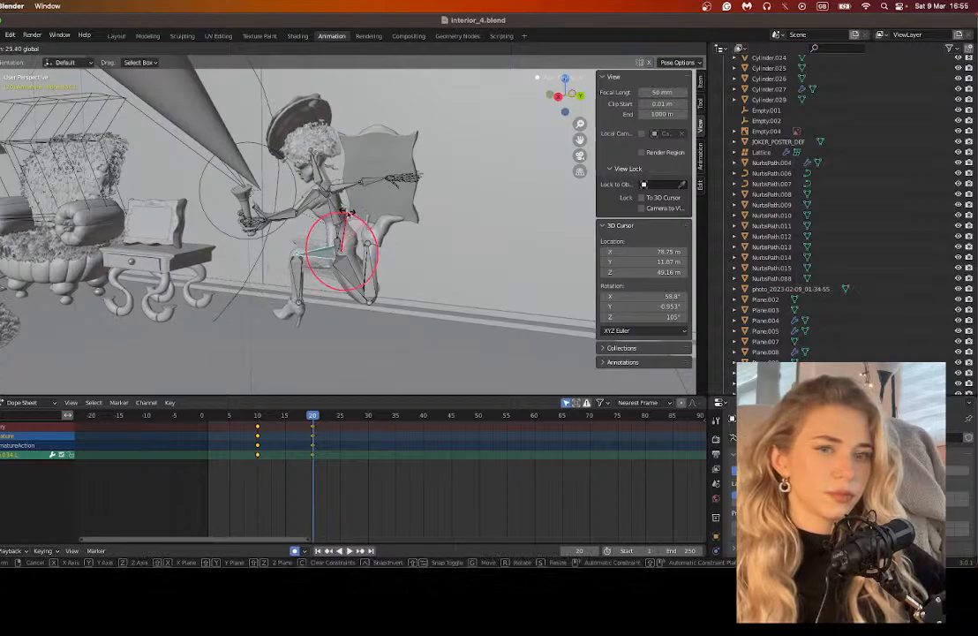
{"action": "left_click", "coordinate": [350, 214]}
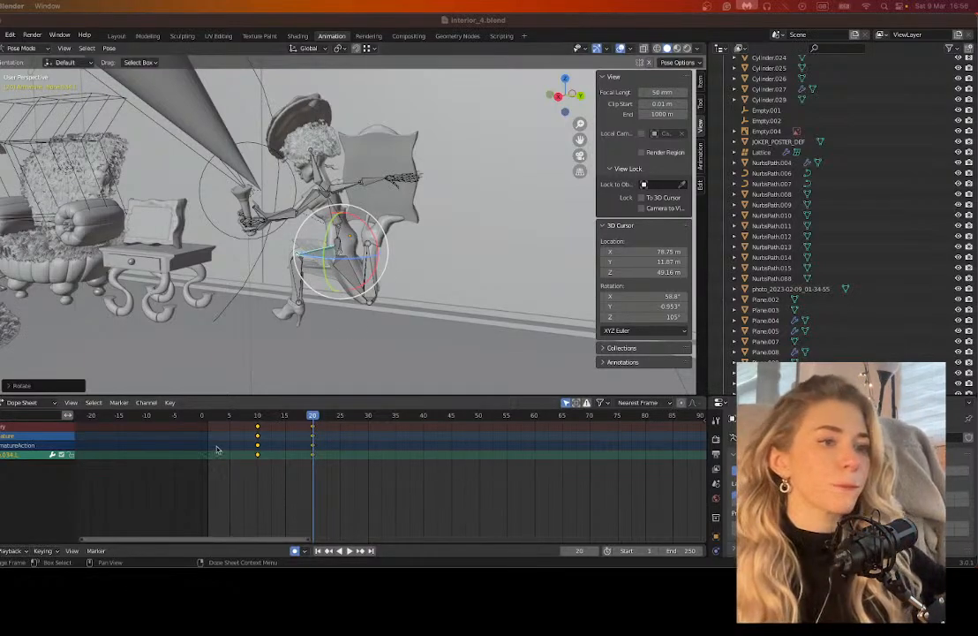
Step: Play the animation from frame 1 to past frame 20 to review both legs' motion
{"action": "left_click", "coordinate": [209, 416]}
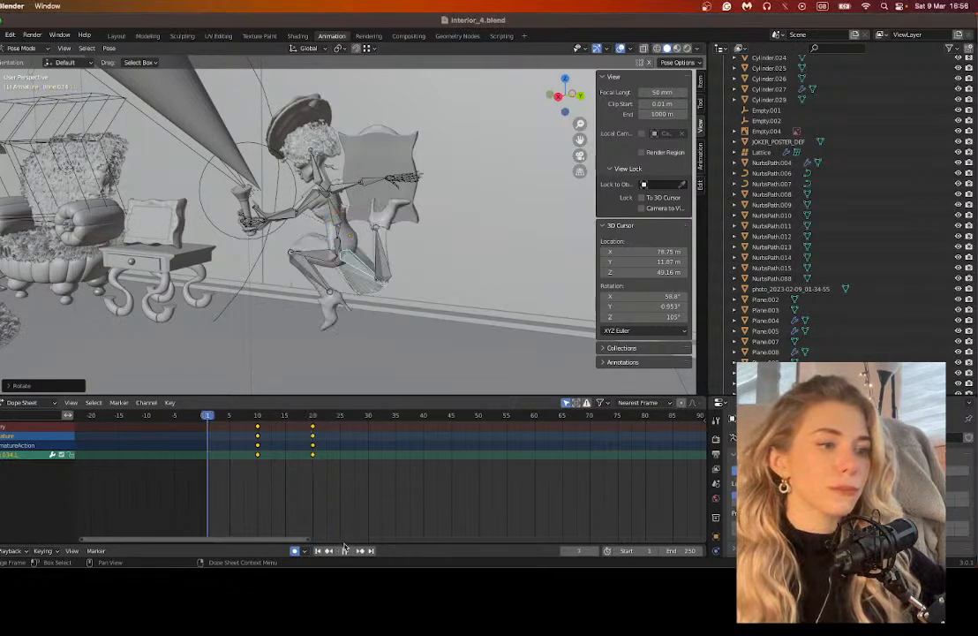
{"action": "left_click", "coordinate": [346, 551]}
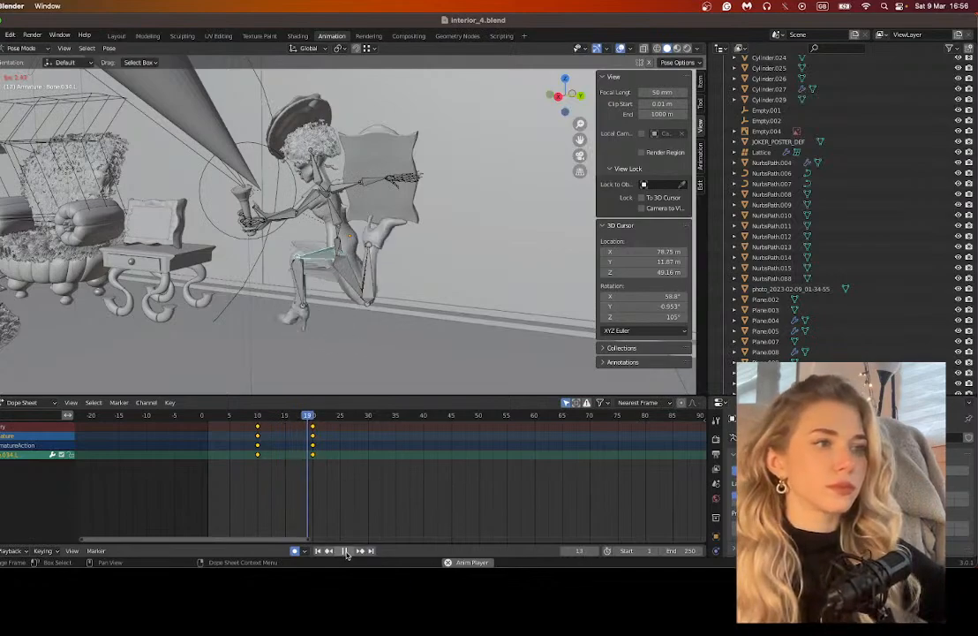
{"action": "left_click", "coordinate": [345, 550]}
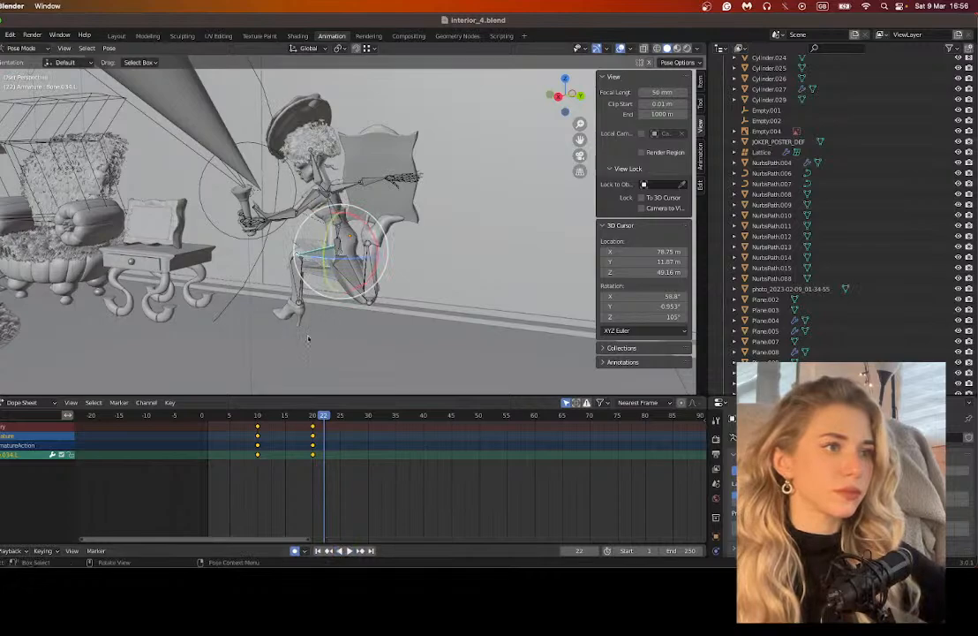
Step: Add the right thigh and both lower leg bones to the selection, and enlarge the Dope Sheet area
{"action": "left_click", "coordinate": [348, 273], "text": "shift"}
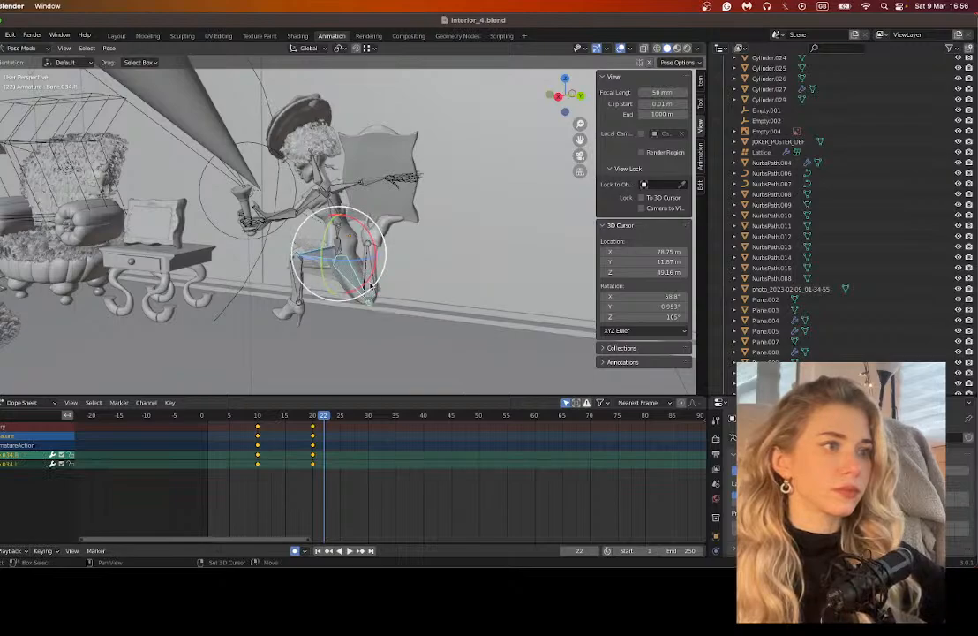
{"action": "left_click", "coordinate": [299, 269], "text": "shift"}
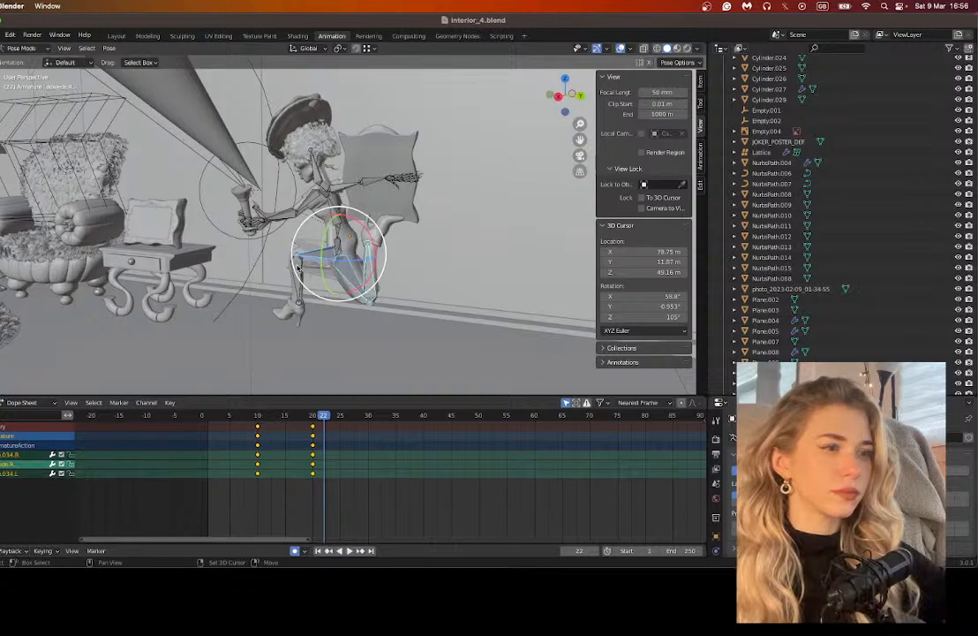
{"action": "left_click", "coordinate": [298, 271], "text": "shift"}
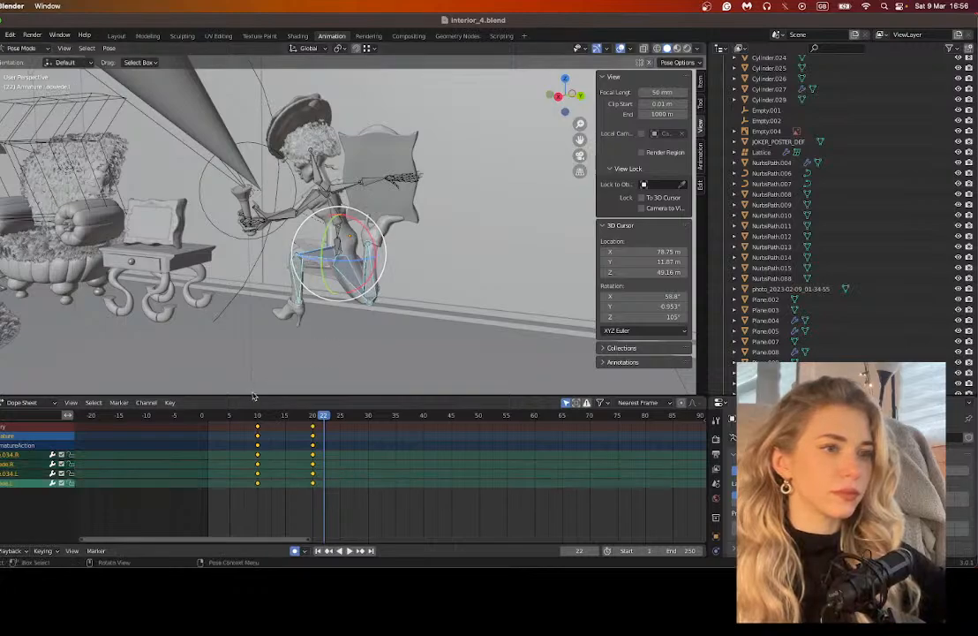
{"action": "left_click_drag", "start_coordinate": [253, 397], "coordinate": [261, 309]}
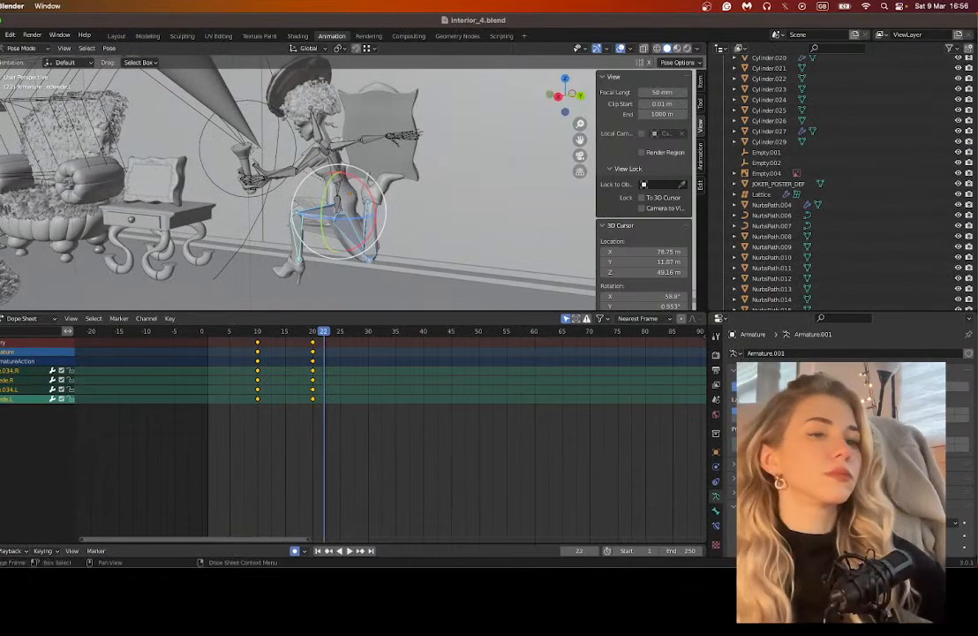
Step: Expand the Dope Sheet channels of the four leg bones to show their location, rotation and scale keyframes
{"action": "mouse_move", "coordinate": [348, 434]}
{"action": "left_mouse_down"}
{"action": "mouse_move", "coordinate": [212, 373]}
{"action": "mouse_move", "coordinate": [341, 453]}
{"action": "left_mouse_up"}
{"action": "left_click", "coordinate": [1, 399]}
{"action": "left_click", "coordinate": [1, 379]}
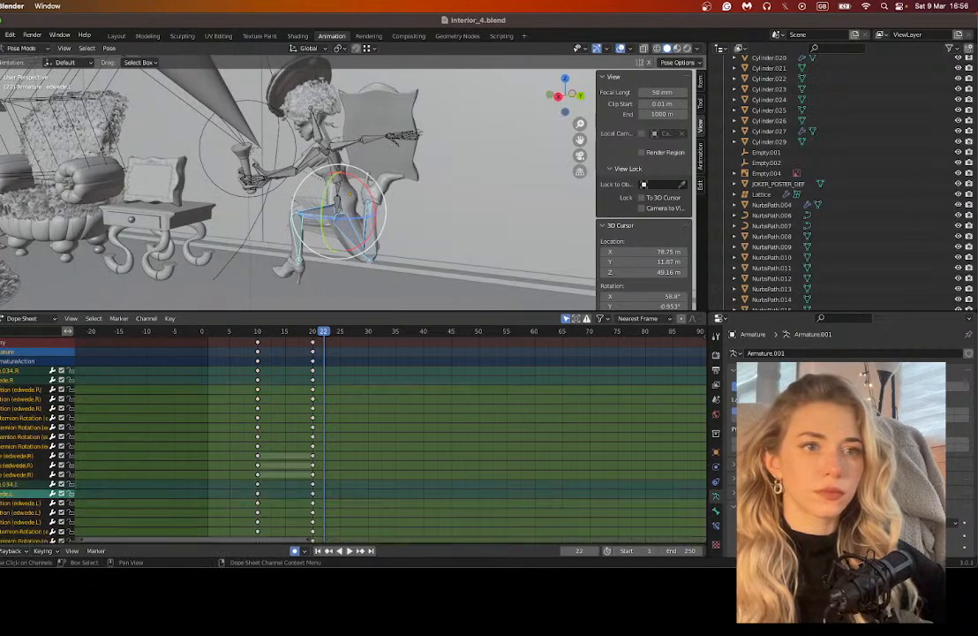
{"action": "left_click", "coordinate": [1, 371]}
{"action": "scroll", "coordinate": [2, 469], "scroll_direction": "down", "scroll_amount": 3}
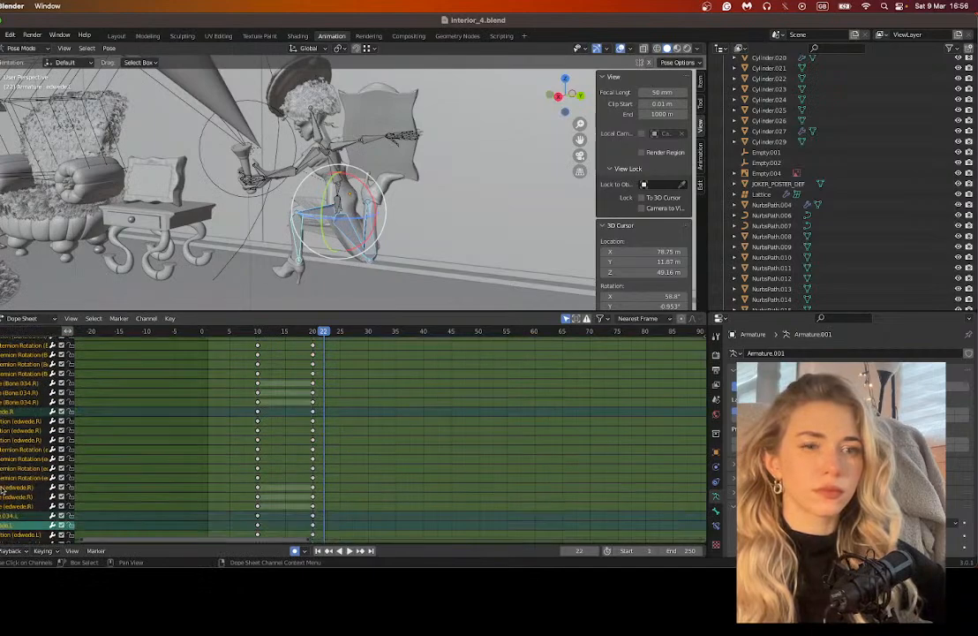
{"action": "scroll", "coordinate": [76, 528], "scroll_direction": "up", "scroll_amount": 4}
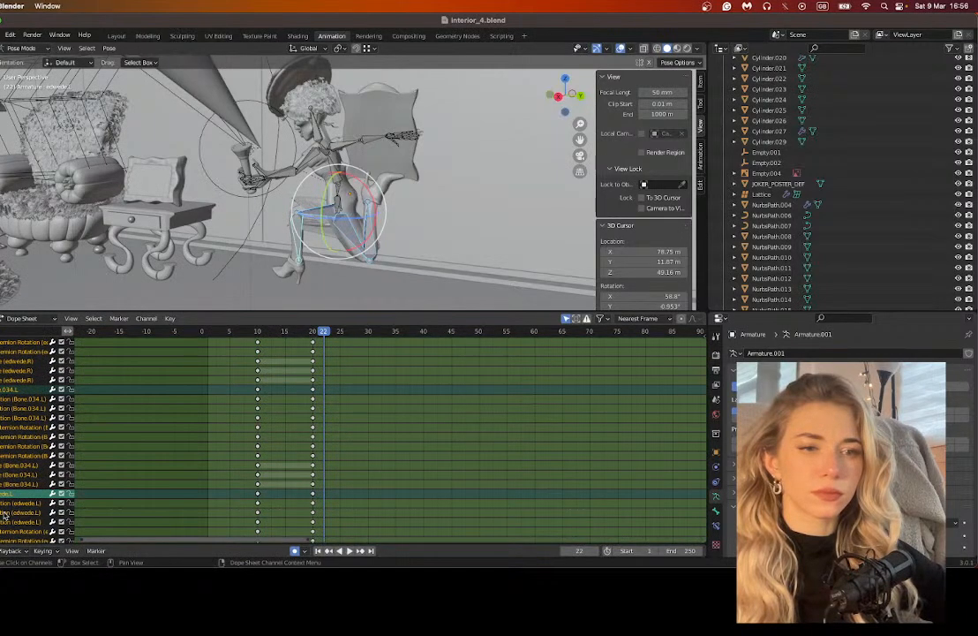
Step: Select and copy the keyframes of all four leg bones at frames 10 and 20
{"action": "left_click_drag", "start_coordinate": [337, 536], "coordinate": [223, 342]}
{"action": "scroll", "coordinate": [292, 442], "scroll_direction": "up", "scroll_amount": 2}
{"action": "scroll", "coordinate": [662, 437], "scroll_direction": "down", "scroll_amount": 2}
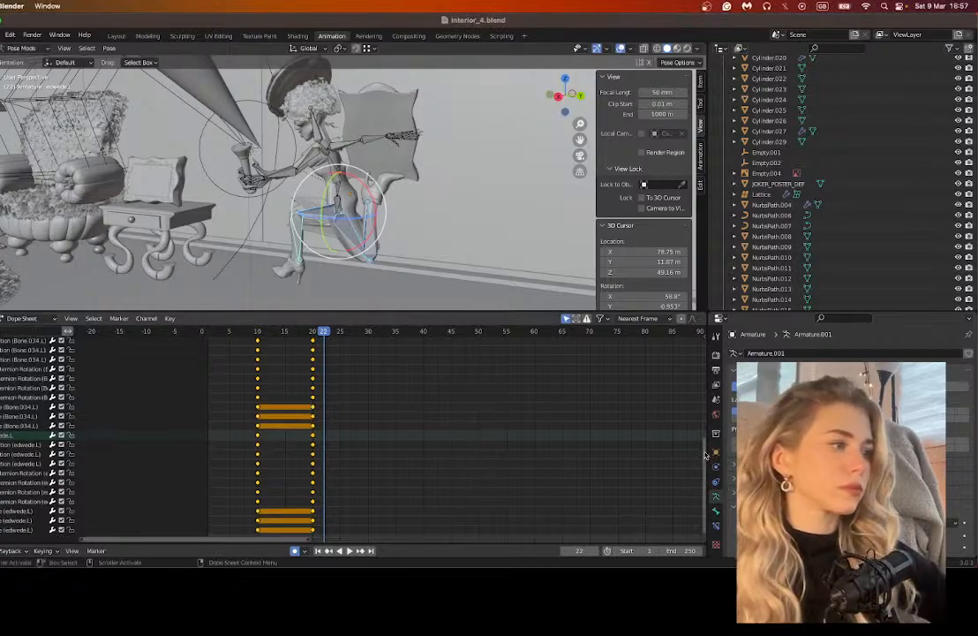
{"action": "scroll", "coordinate": [704, 428], "scroll_direction": "up", "scroll_amount": 3}
{"action": "scroll", "coordinate": [704, 428], "scroll_direction": "up", "scroll_amount": 5}
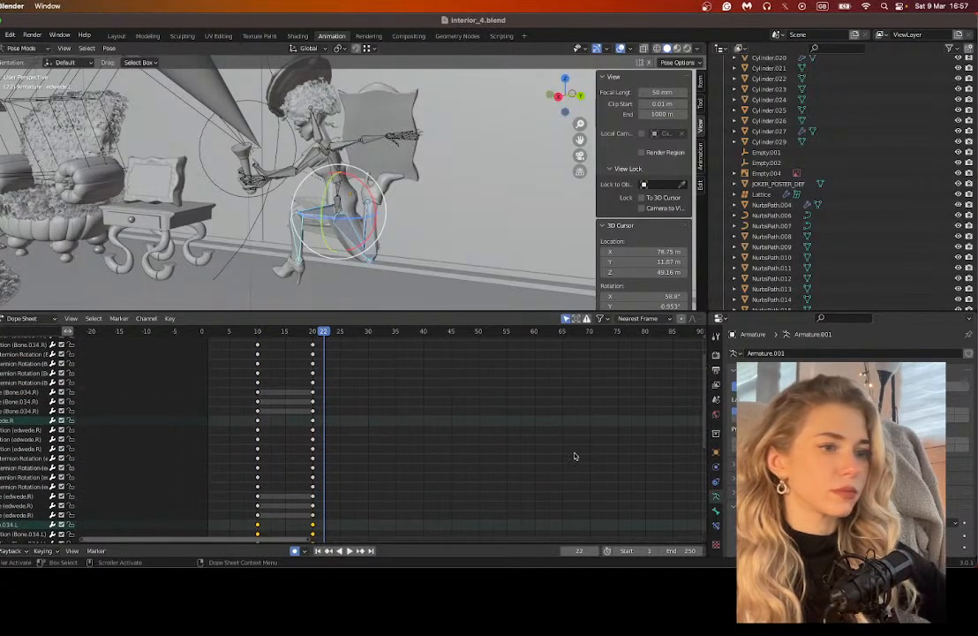
{"action": "left_click_drag", "start_coordinate": [248, 519], "coordinate": [345, 344]}
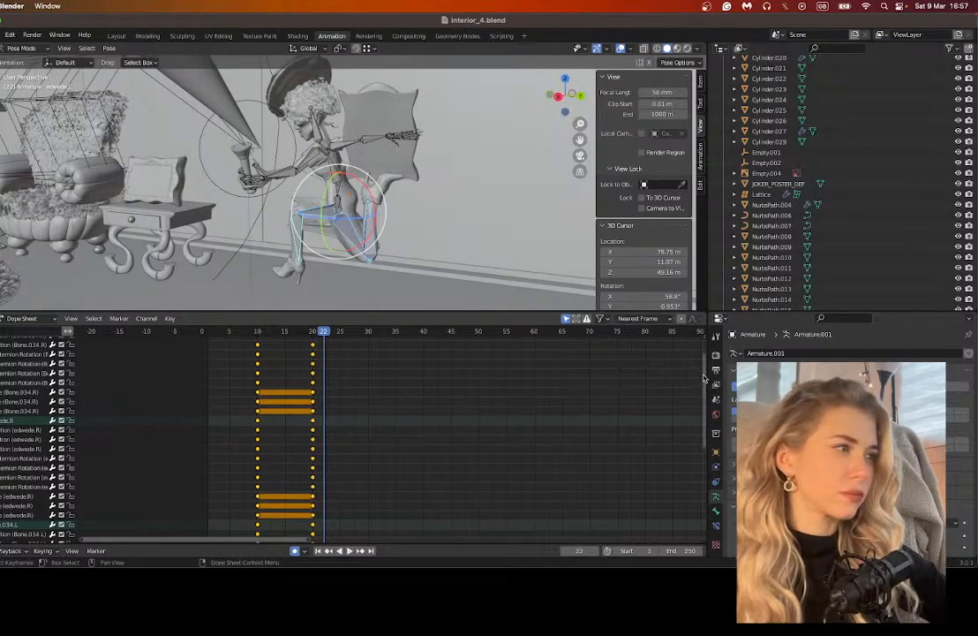
{"action": "scroll", "coordinate": [702, 342], "scroll_direction": "up", "scroll_amount": 5}
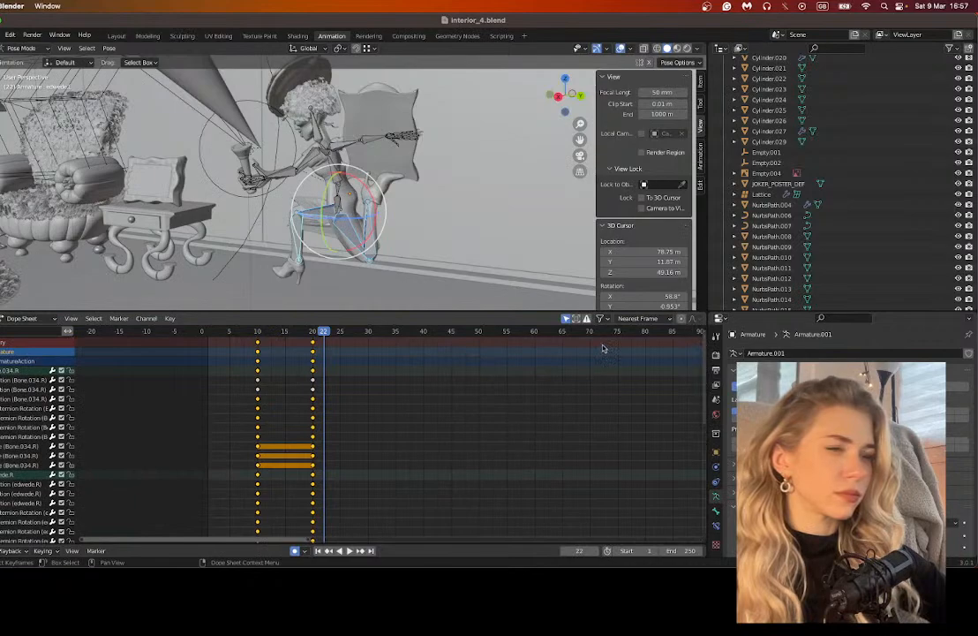
Step: Paste the copied leg keyframes at frame 30 and again at frame 50
{"action": "left_click", "coordinate": [369, 332]}
{"action": "key", "text": "ctrl+v"}
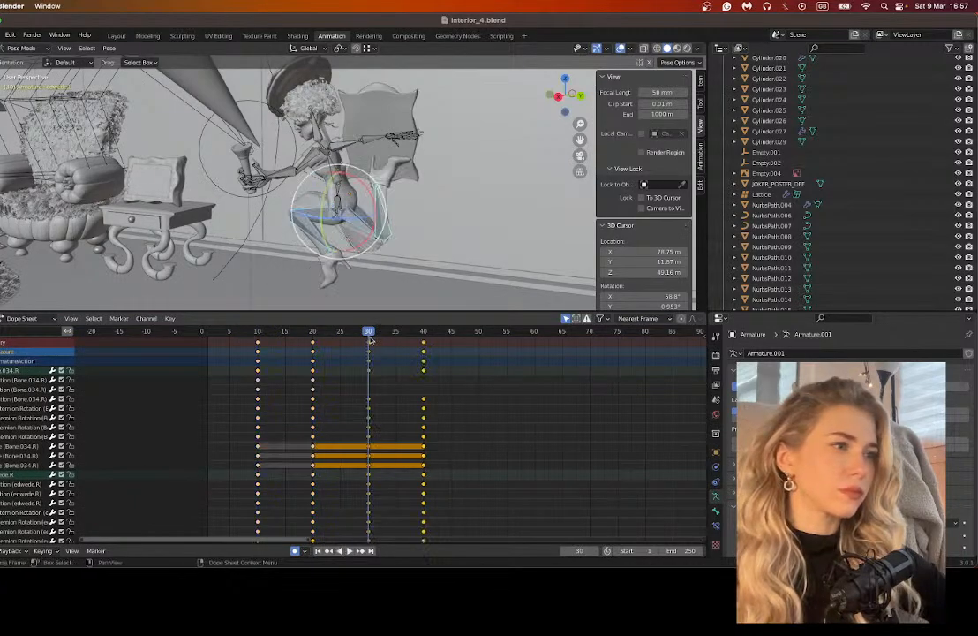
{"action": "left_click", "coordinate": [479, 332]}
{"action": "key", "text": "ctrl+v"}
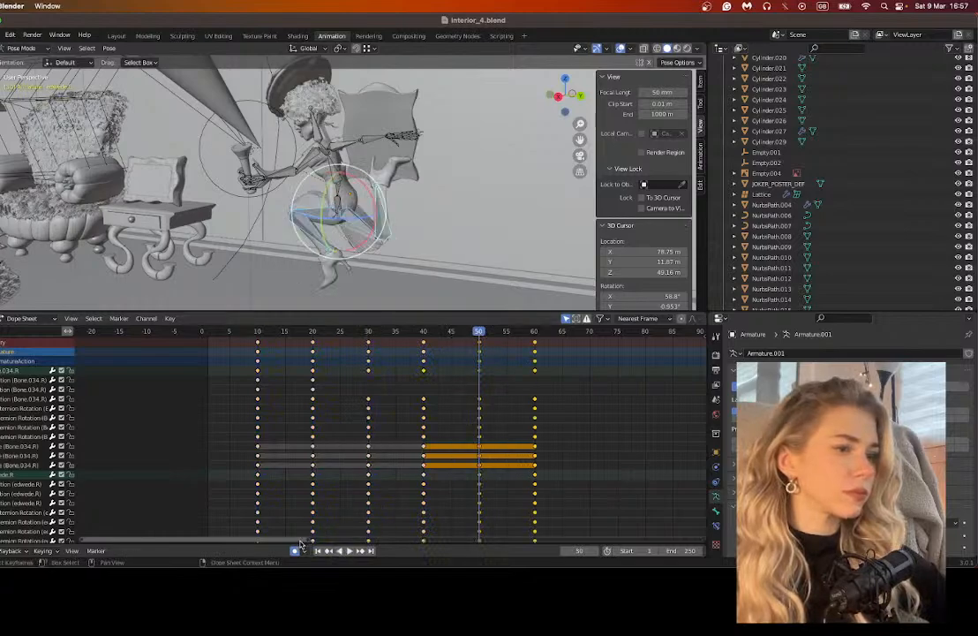
Step: Paste the copied leg keyframes at frame 70 and again at frame 90
{"action": "scroll", "coordinate": [382, 537], "scroll_direction": "right", "scroll_amount": 6, "text": "ctrl"}
{"action": "scroll", "coordinate": [382, 536], "scroll_direction": "right", "scroll_amount": 5, "text": "ctrl"}
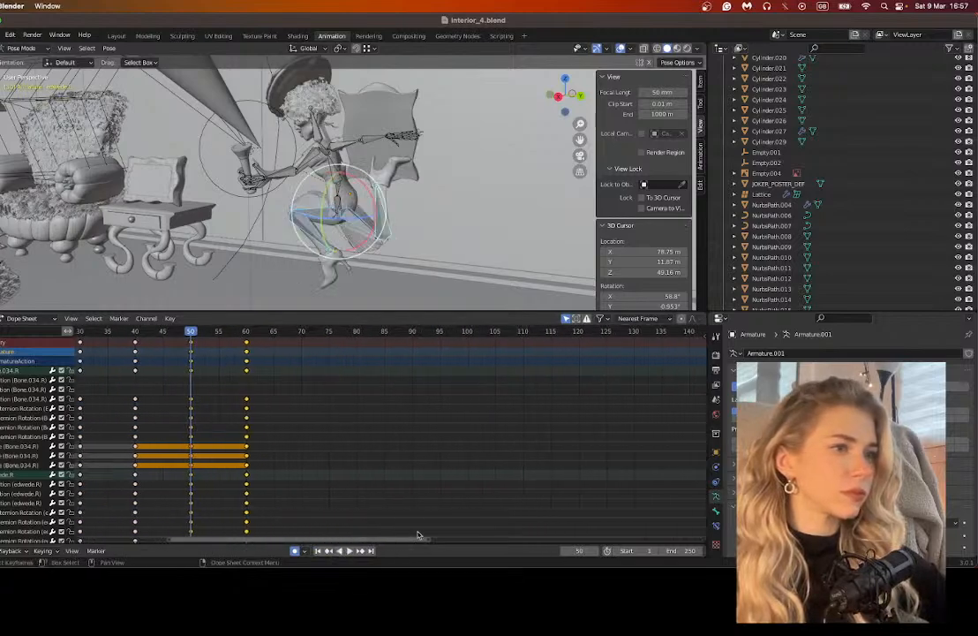
{"action": "left_click", "coordinate": [304, 333]}
{"action": "key", "text": "ctrl+v"}
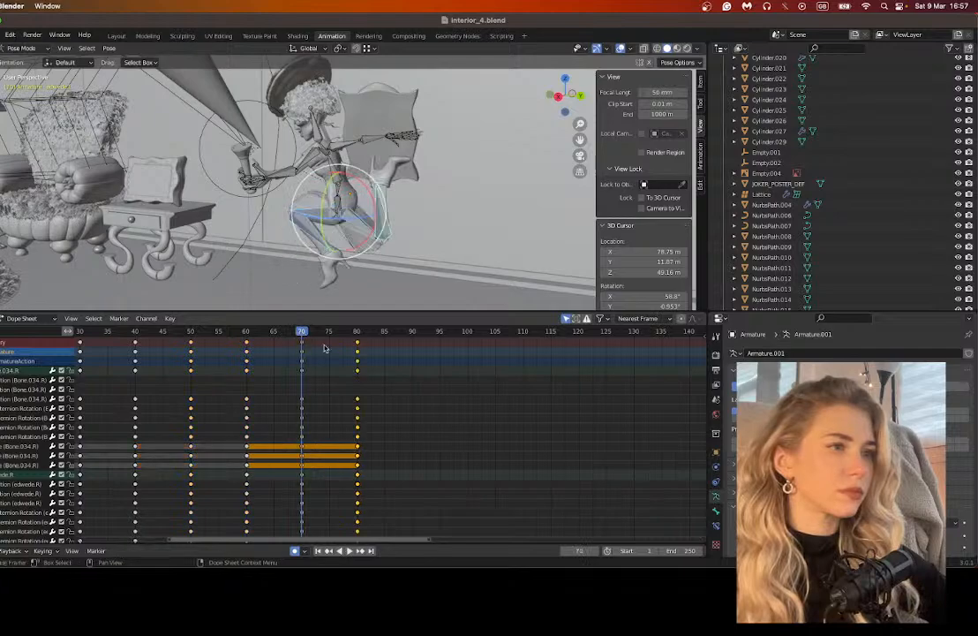
{"action": "left_click", "coordinate": [414, 332]}
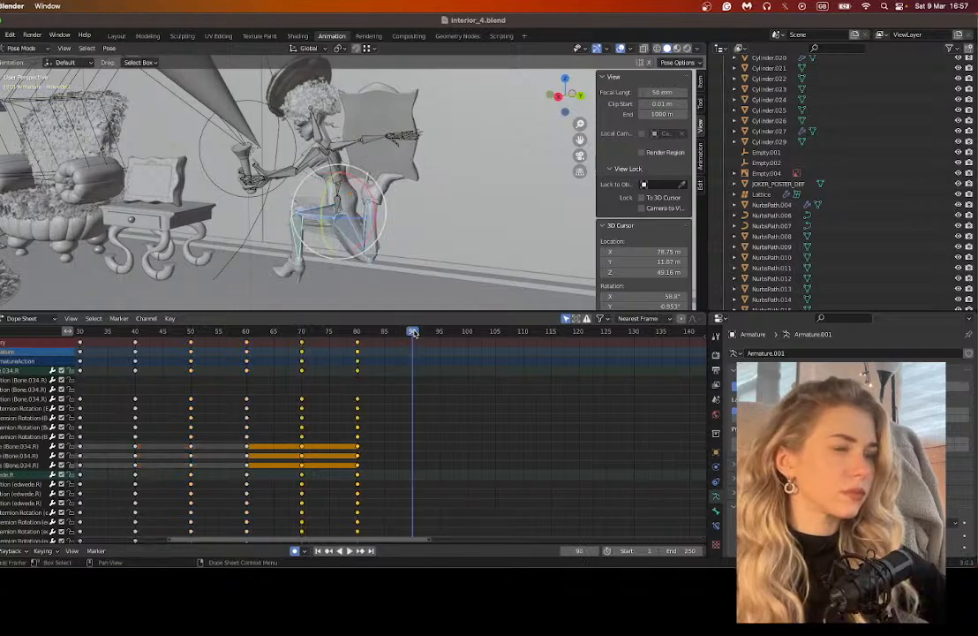
{"action": "key", "text": "ctrl+v"}
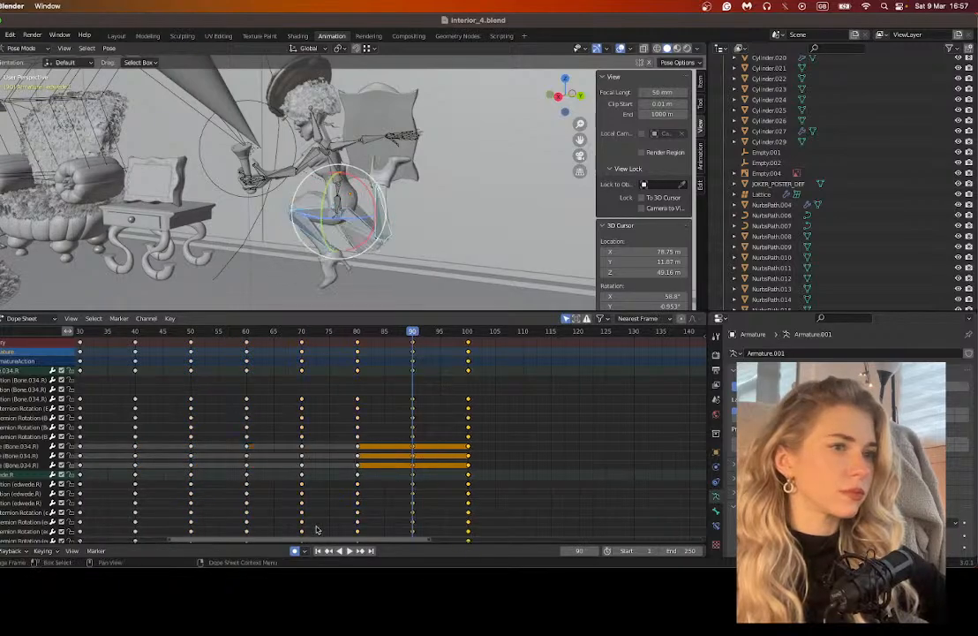
Step: Paste the copied leg keyframes at frame 120 and again at frame 140
{"action": "left_click_drag", "start_coordinate": [353, 542], "coordinate": [449, 539]}
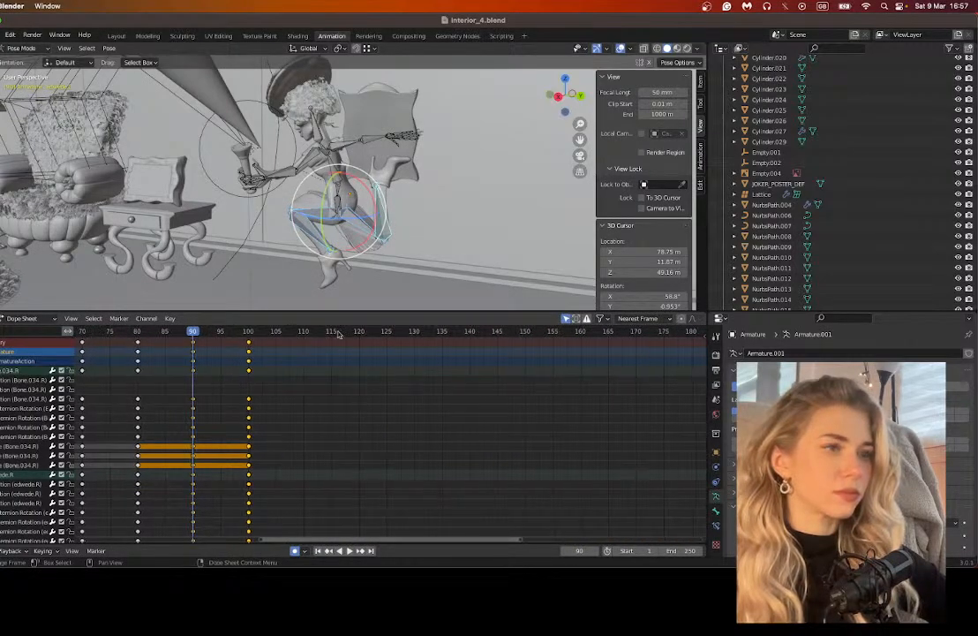
{"action": "left_click", "coordinate": [359, 334]}
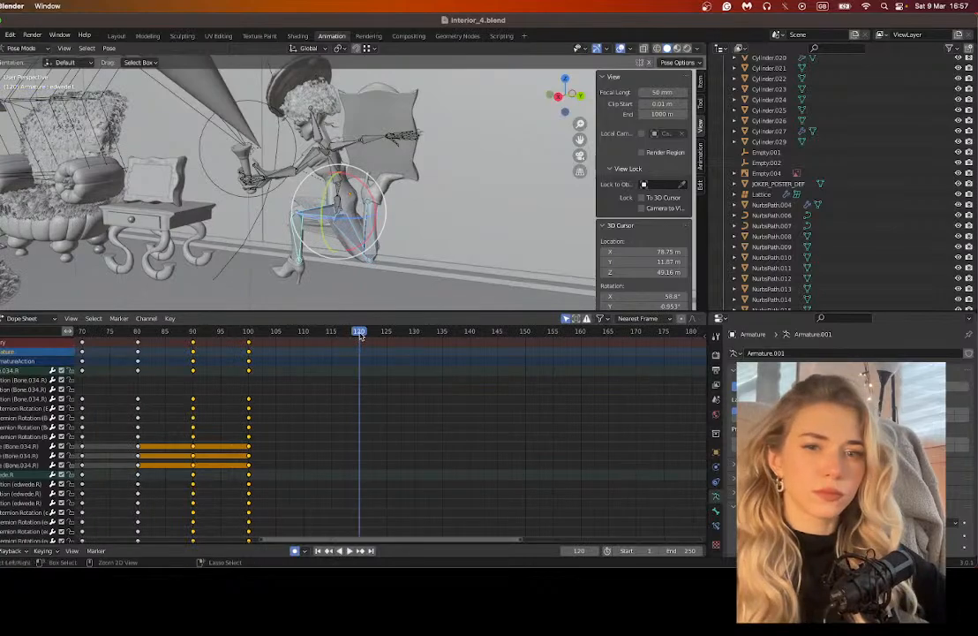
{"action": "key", "text": "ctrl+v"}
{"action": "scroll", "coordinate": [424, 527], "scroll_direction": "right", "scroll_amount": 6}
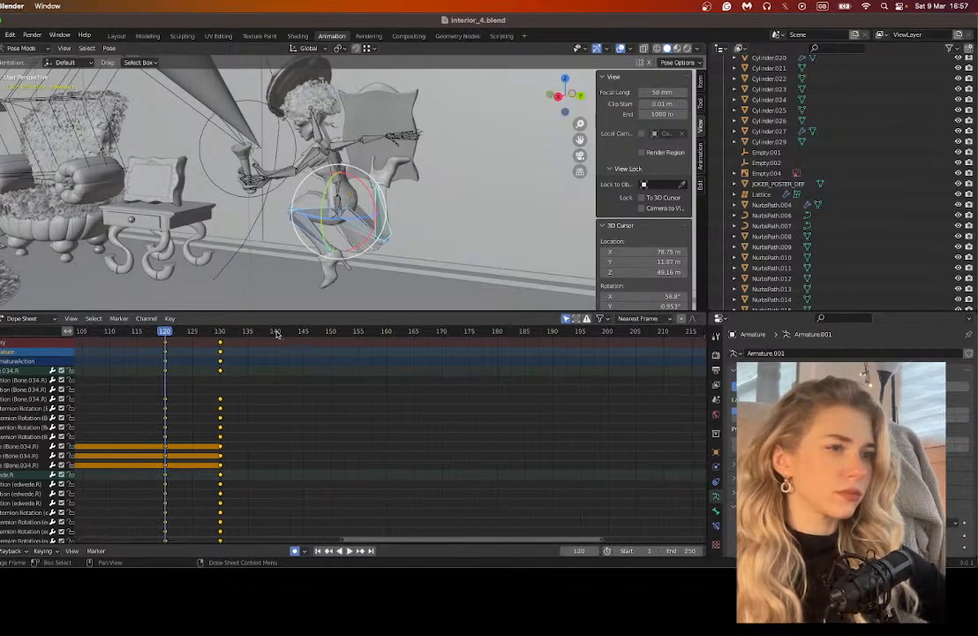
{"action": "left_click", "coordinate": [276, 333]}
{"action": "key", "text": "ctrl+v"}
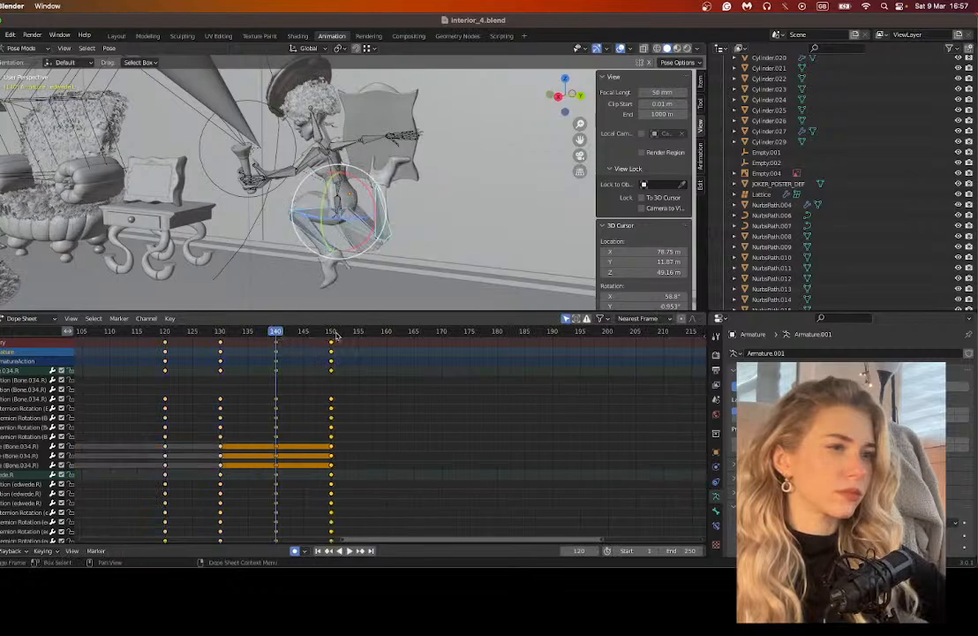
Step: Paste the copied leg keyframes at frame 160 and again at frame 180
{"action": "left_click", "coordinate": [386, 333]}
{"action": "key", "text": "ctrl+v"}
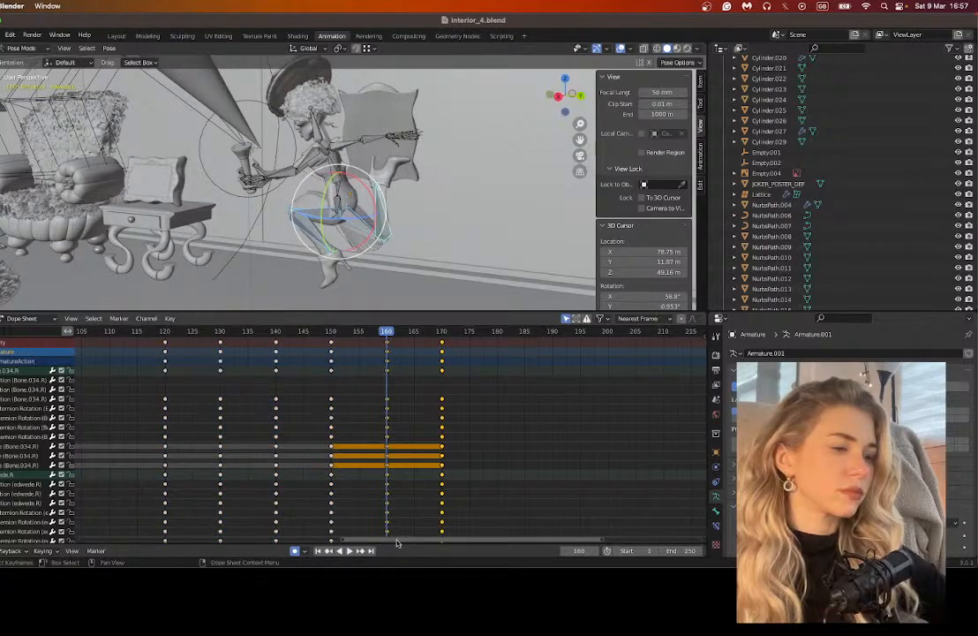
{"action": "left_click_drag", "start_coordinate": [396, 543], "coordinate": [472, 536]}
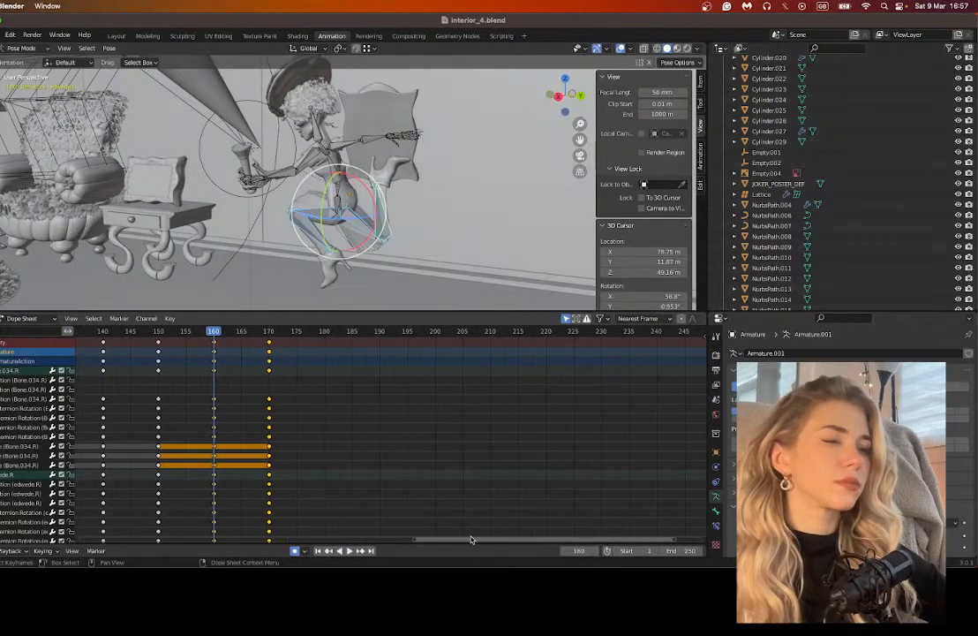
{"action": "left_click", "coordinate": [324, 331]}
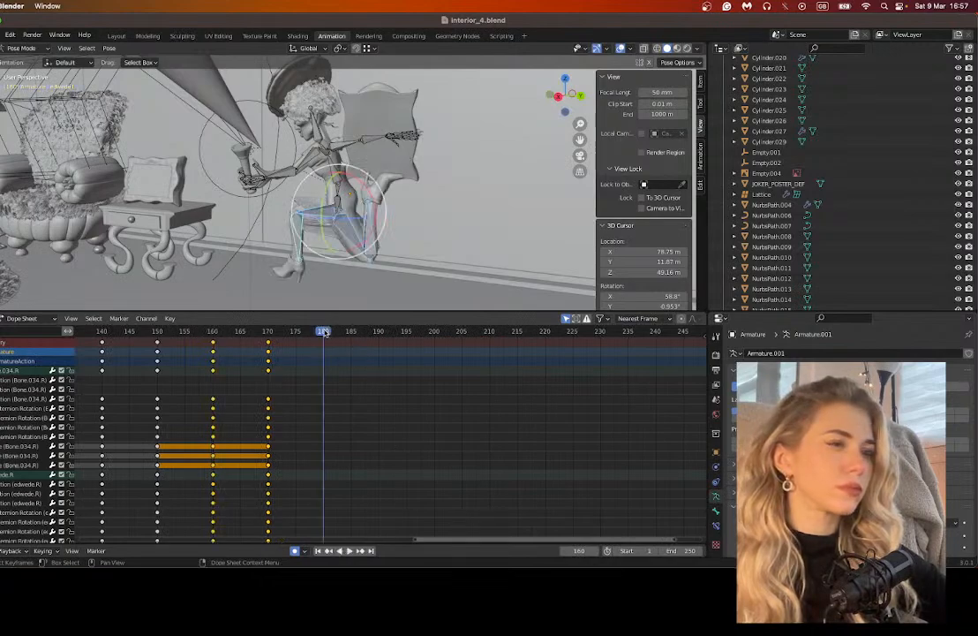
{"action": "key", "text": "ctrl+v"}
Step: Play back the repeated leg cycle from the start of the timeline, viewing it in Material Preview shading
{"action": "left_click_drag", "start_coordinate": [447, 540], "coordinate": [107, 530]}
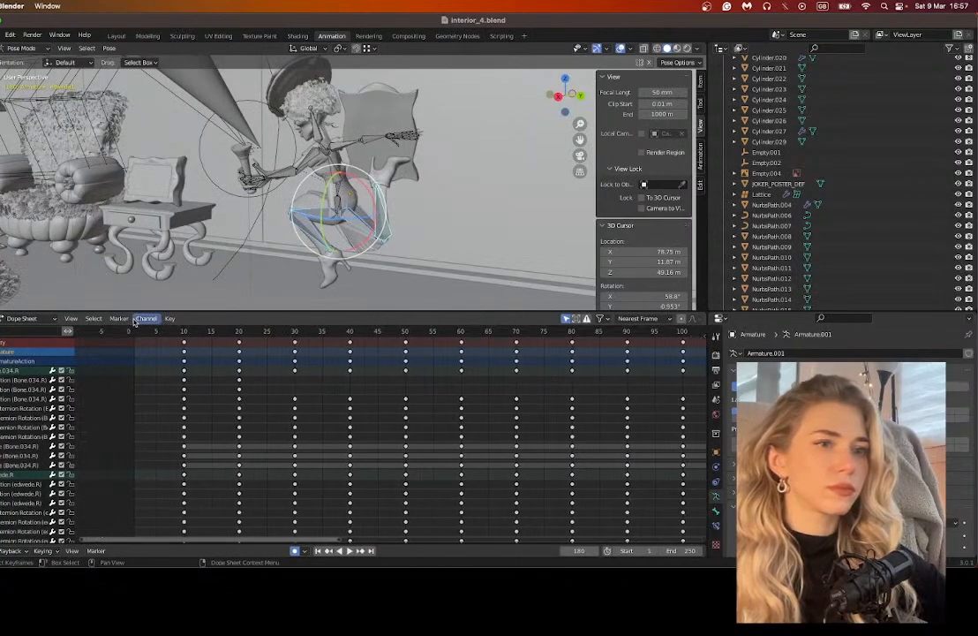
{"action": "key", "text": "shift+Left"}
{"action": "left_click", "coordinate": [350, 550]}
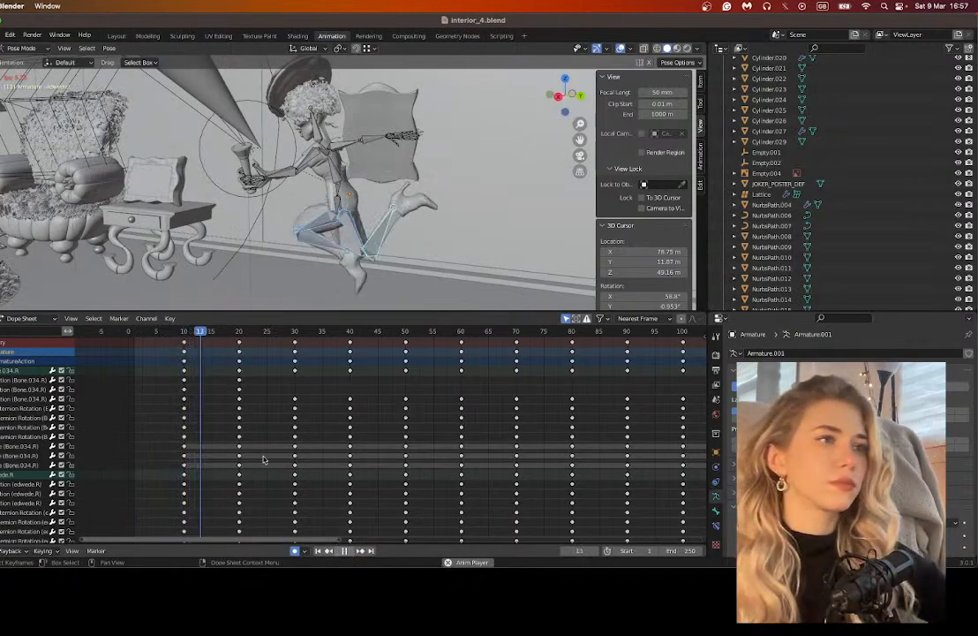
{"action": "left_click", "coordinate": [676, 49]}
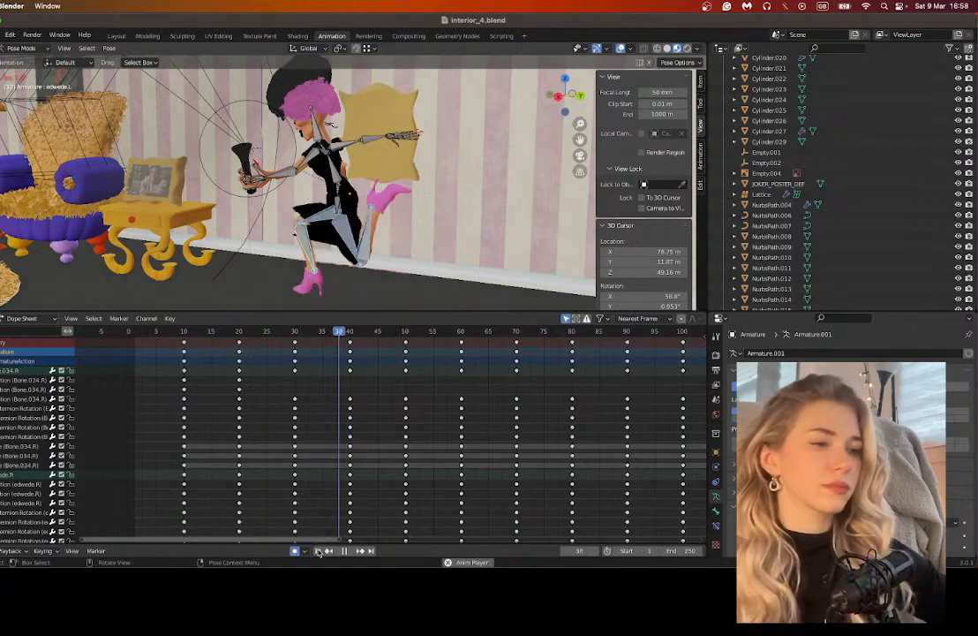
{"action": "left_click", "coordinate": [344, 551]}
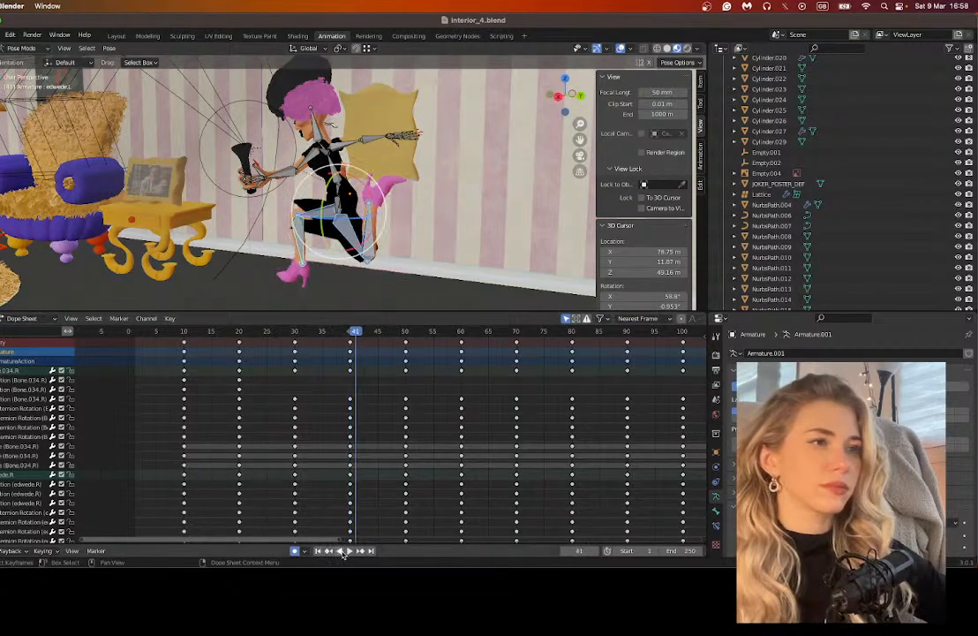
Step: Select the right shoulder bone, keyframe a slight rotation about the X axis at frame 10, and go to frame 20
{"action": "middle_click_drag", "start_coordinate": [503, 221], "coordinate": [513, 223]}
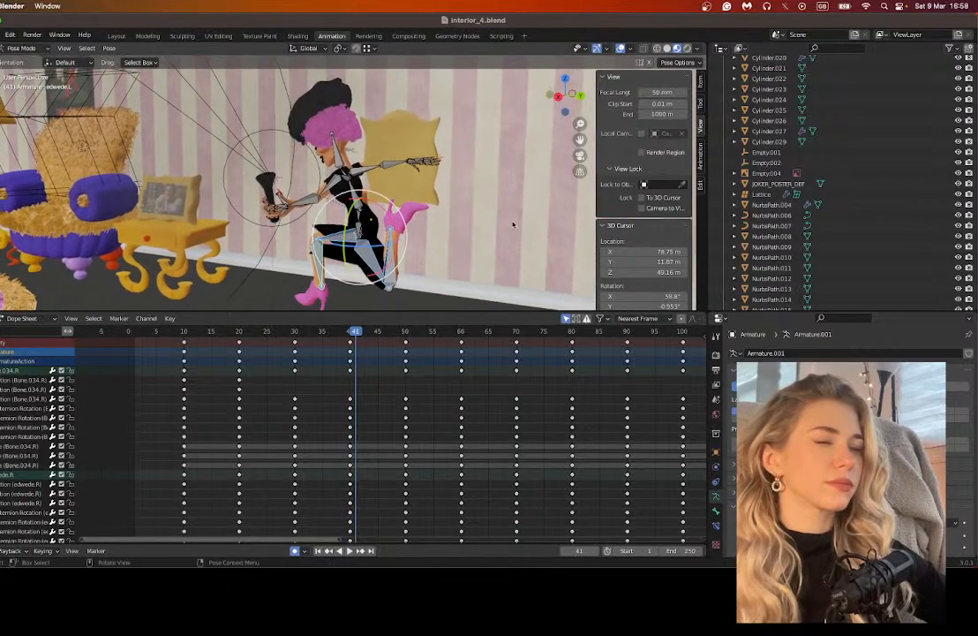
{"action": "left_click_drag", "start_coordinate": [384, 312], "coordinate": [384, 363]}
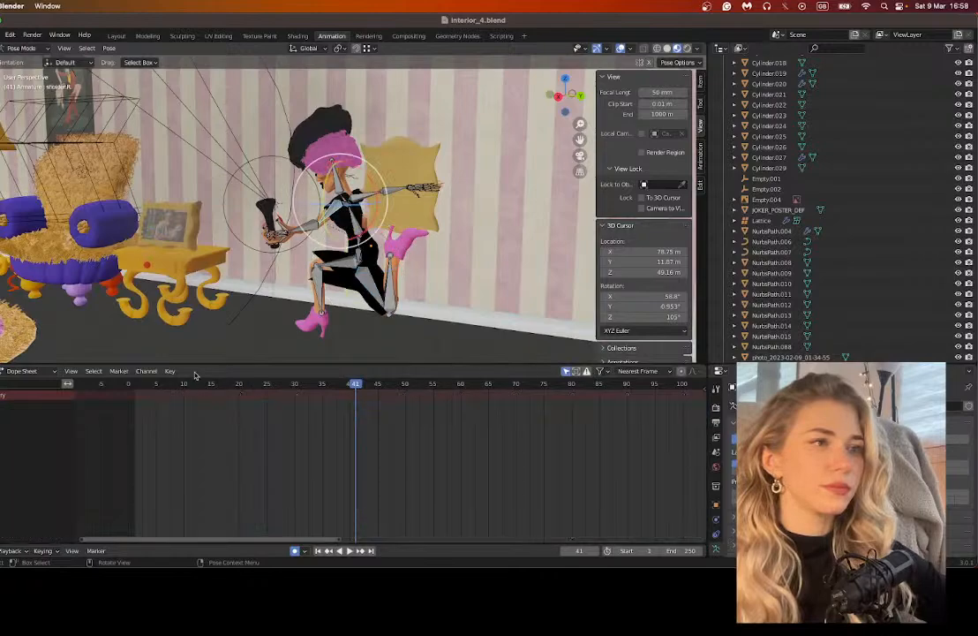
{"action": "left_click", "coordinate": [185, 384]}
{"action": "key", "text": "r"}
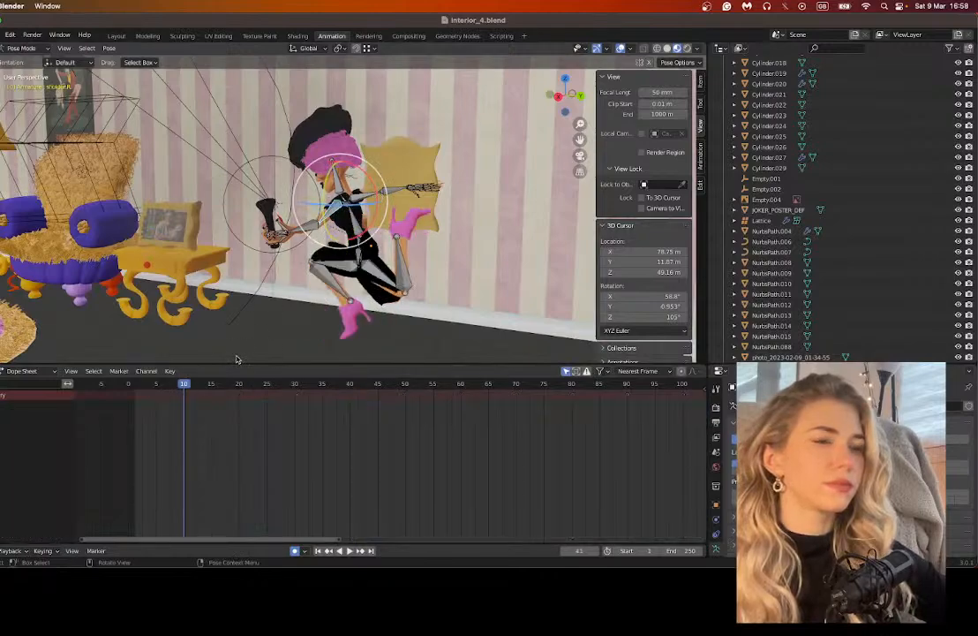
{"action": "key", "text": "x"}
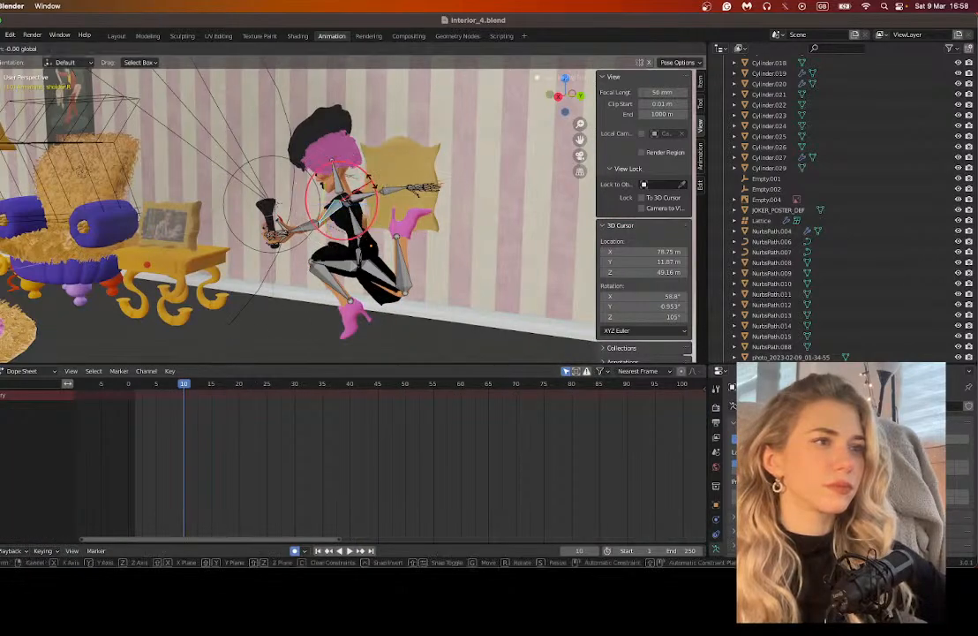
{"action": "left_click", "coordinate": [368, 199]}
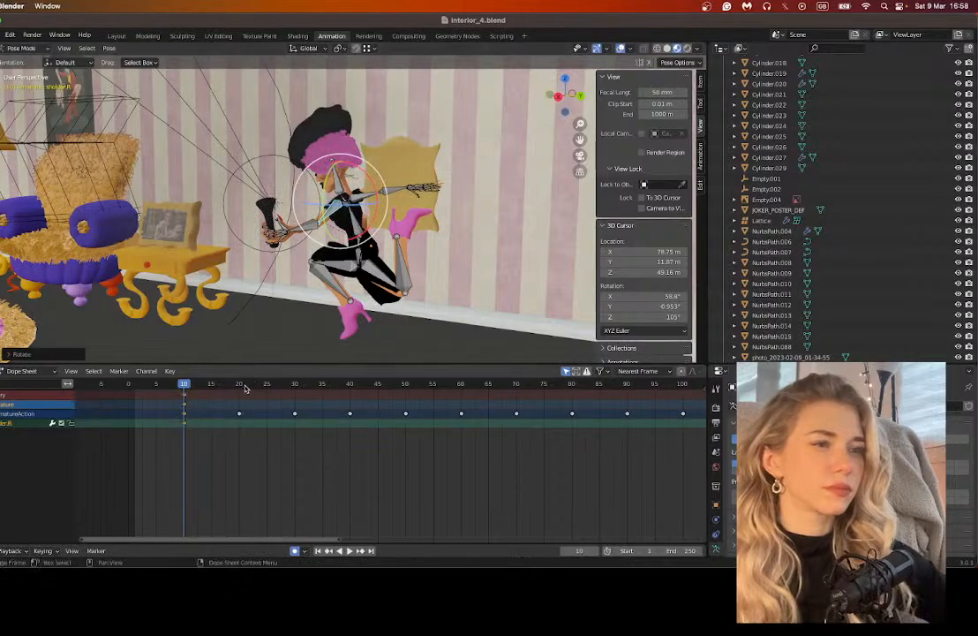
{"action": "left_click", "coordinate": [239, 387]}
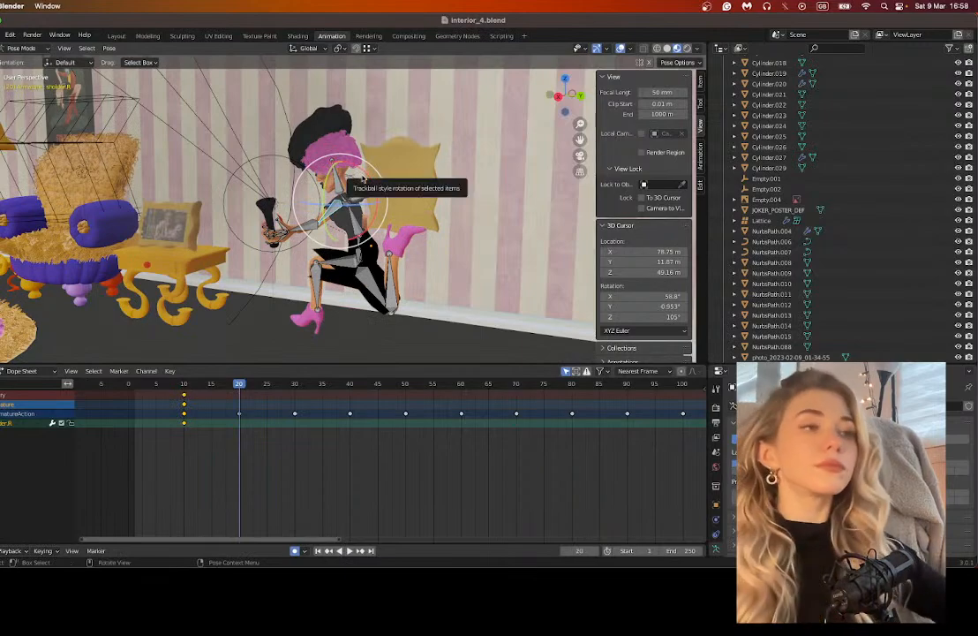
{"action": "left_click_drag", "start_coordinate": [375, 189], "coordinate": [221, 218]}
{"action": "middle_click_drag", "start_coordinate": [408, 221], "coordinate": [312, 233]}
{"action": "left_click_drag", "start_coordinate": [312, 231], "coordinate": [325, 241]}
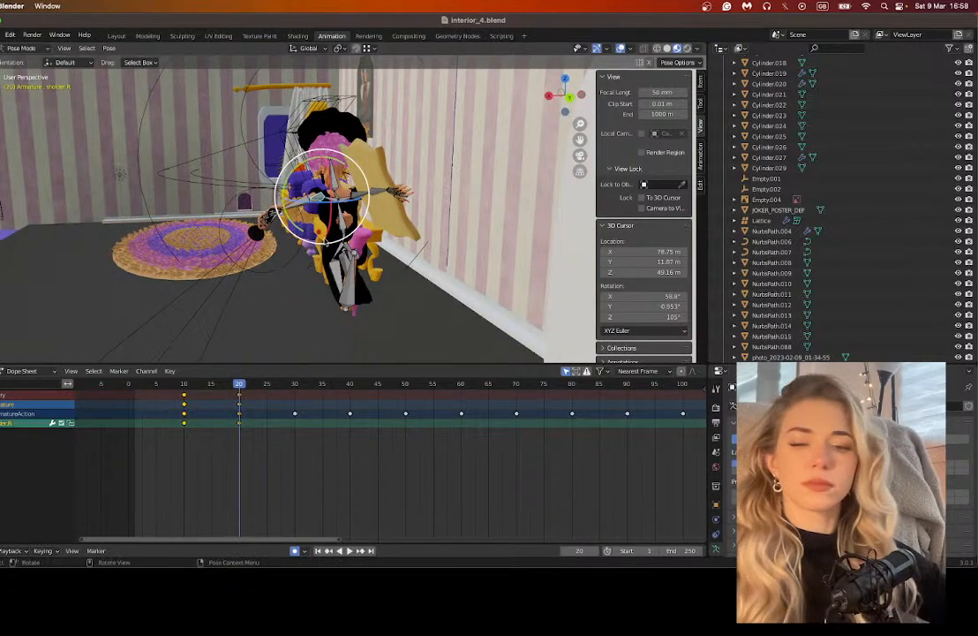
{"action": "key", "text": "ctrl+z"}
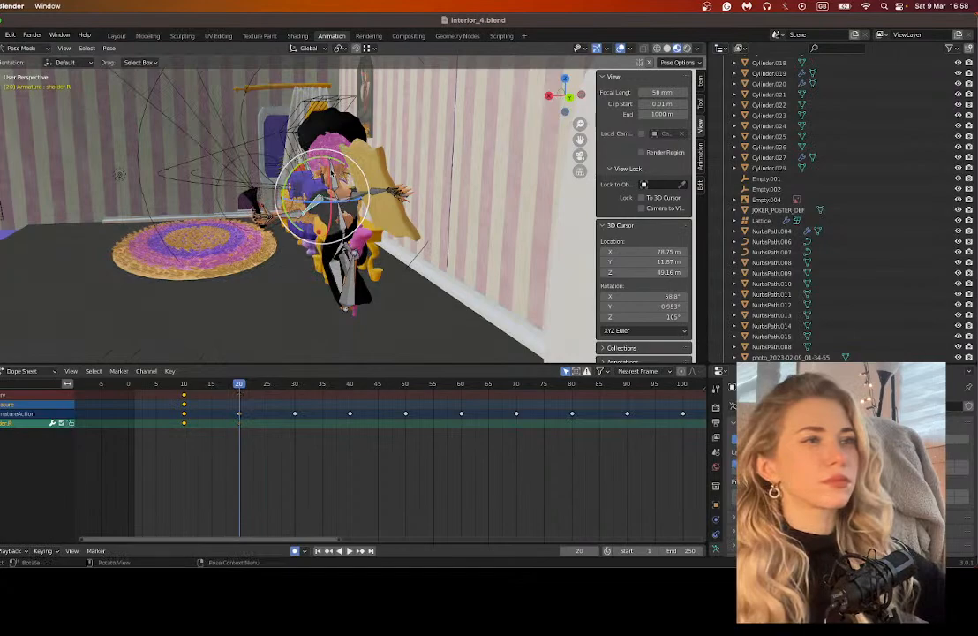
Step: Rotate the right shoulder bone at frame 20 so the arm holding the black object swings backward
{"action": "left_click_drag", "start_coordinate": [324, 168], "coordinate": [330, 204]}
{"action": "left_click", "coordinate": [329, 204]}
{"action": "middle_click_drag", "start_coordinate": [329, 204], "coordinate": [459, 218]}
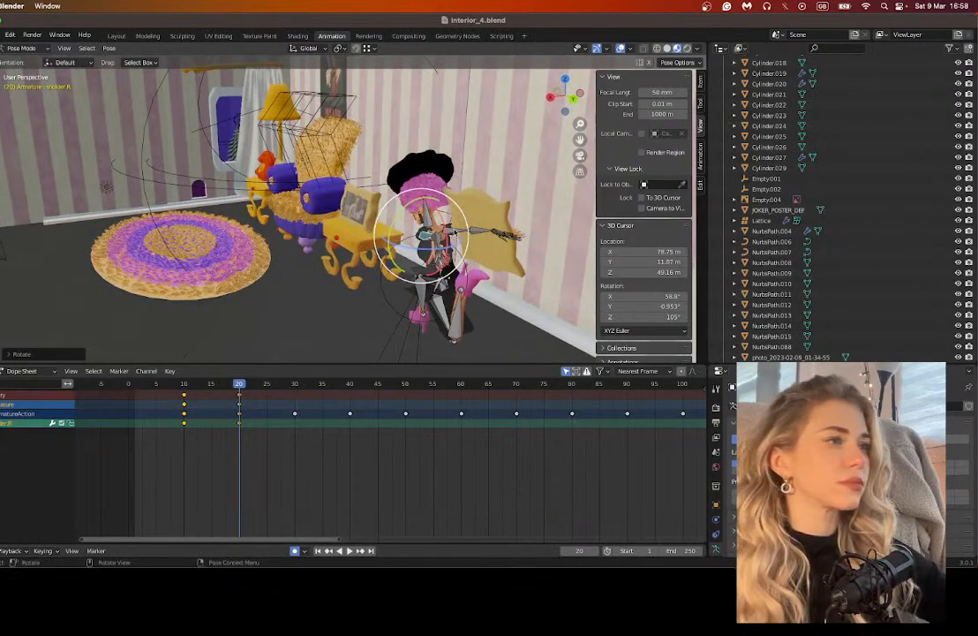
Step: Keyframe the left upper arm bone with a slight rotation at frame 10 and an opposite arm swing at frame 20
{"action": "left_click", "coordinate": [455, 234]}
{"action": "left_click", "coordinate": [185, 387]}
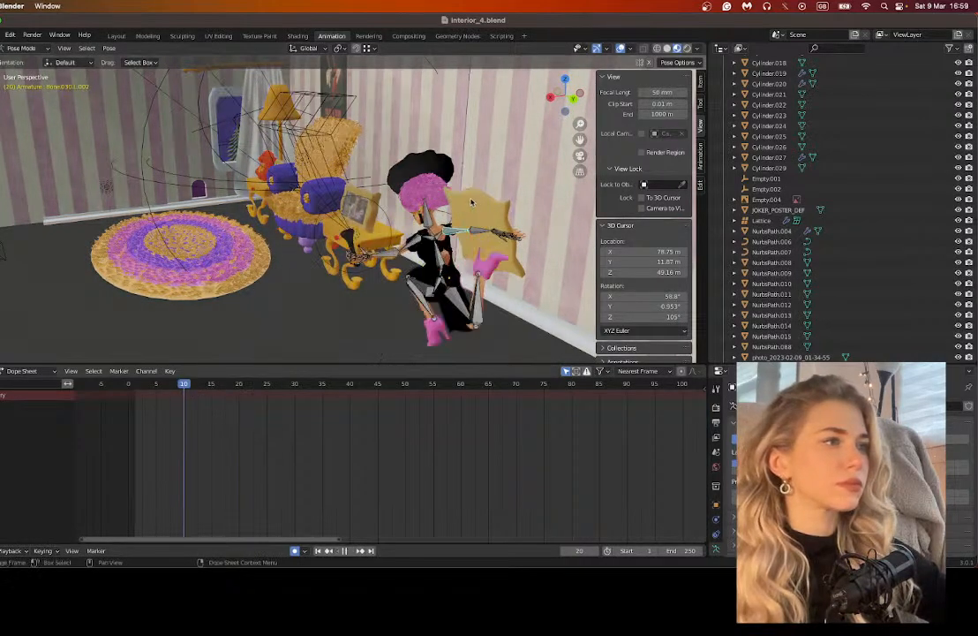
{"action": "left_click_drag", "start_coordinate": [461, 207], "coordinate": [464, 210]}
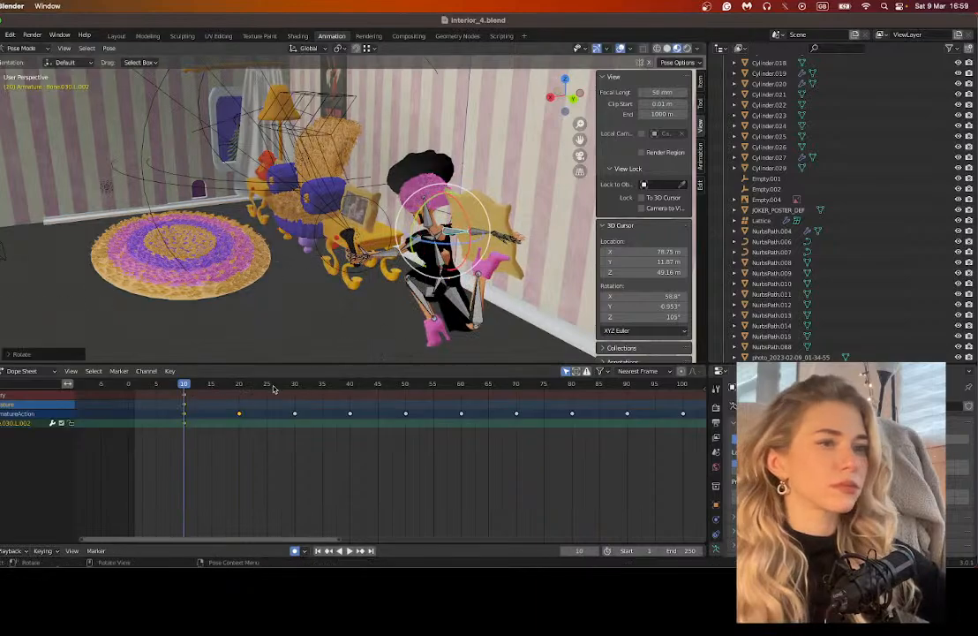
{"action": "left_click", "coordinate": [242, 385]}
{"action": "left_click", "coordinate": [239, 386]}
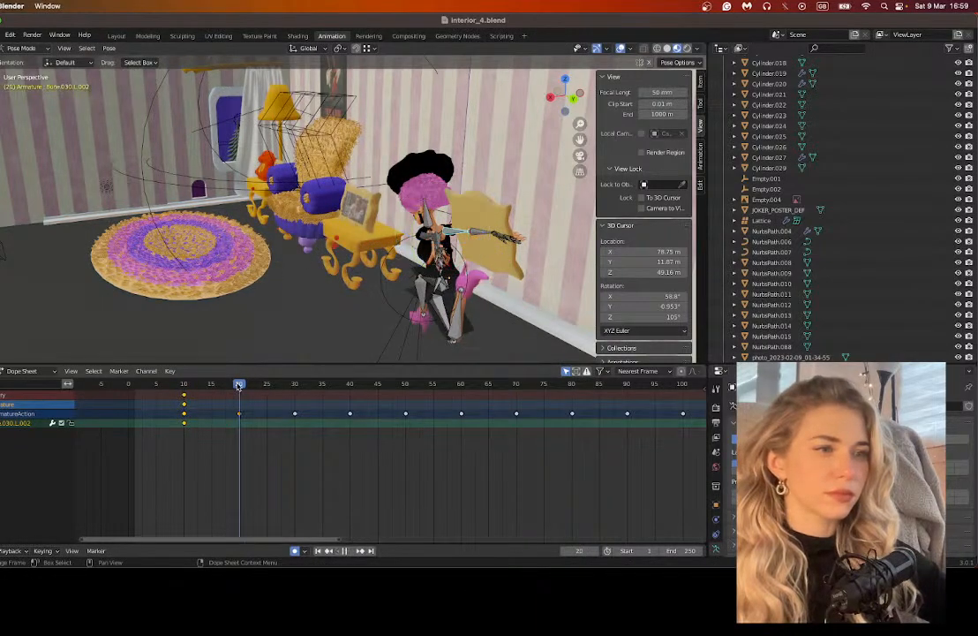
{"action": "left_click_drag", "start_coordinate": [457, 201], "coordinate": [452, 205]}
{"action": "left_click_drag", "start_coordinate": [505, 308], "coordinate": [506, 309]}
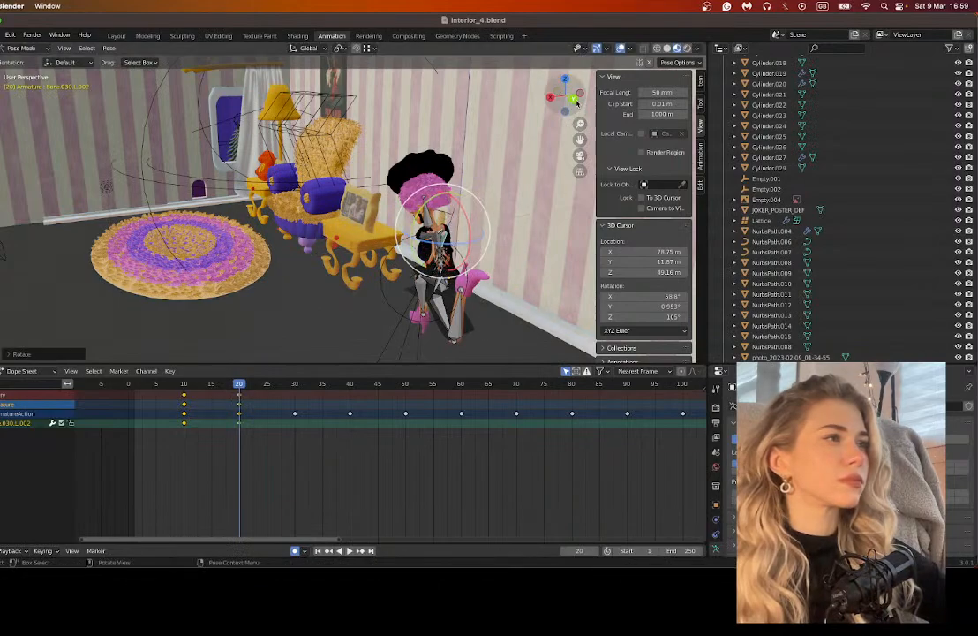
Step: Add the right shoulder bone to the selection and expand both arm bones' channels in an enlarged Dope Sheet
{"action": "left_click_drag", "start_coordinate": [566, 106], "coordinate": [671, 98]}
{"action": "left_click_drag", "start_coordinate": [580, 140], "coordinate": [321, 195]}
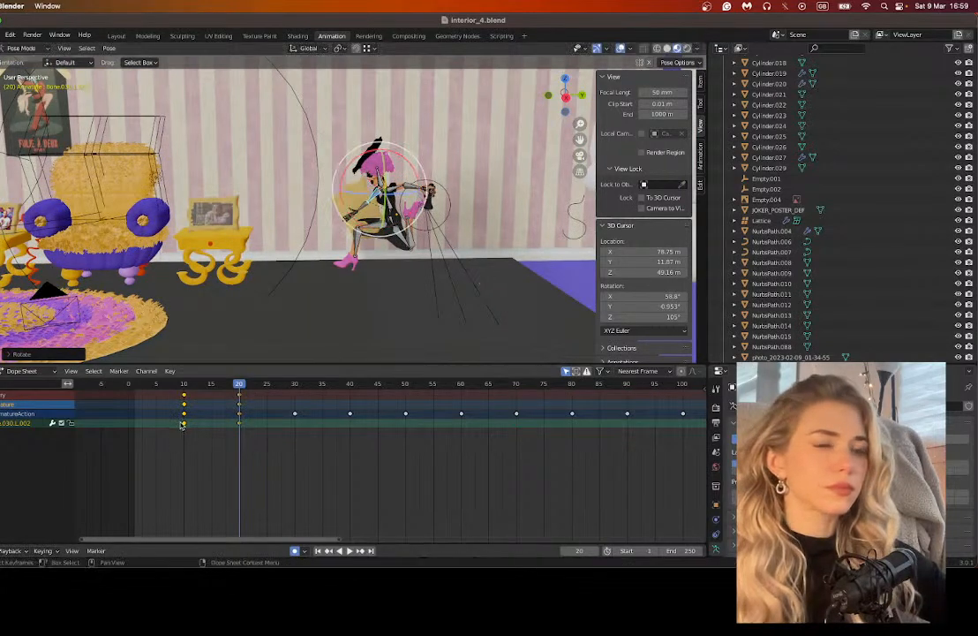
{"action": "left_click", "coordinate": [395, 190], "text": "shift"}
{"action": "left_click", "coordinate": [1, 424]}
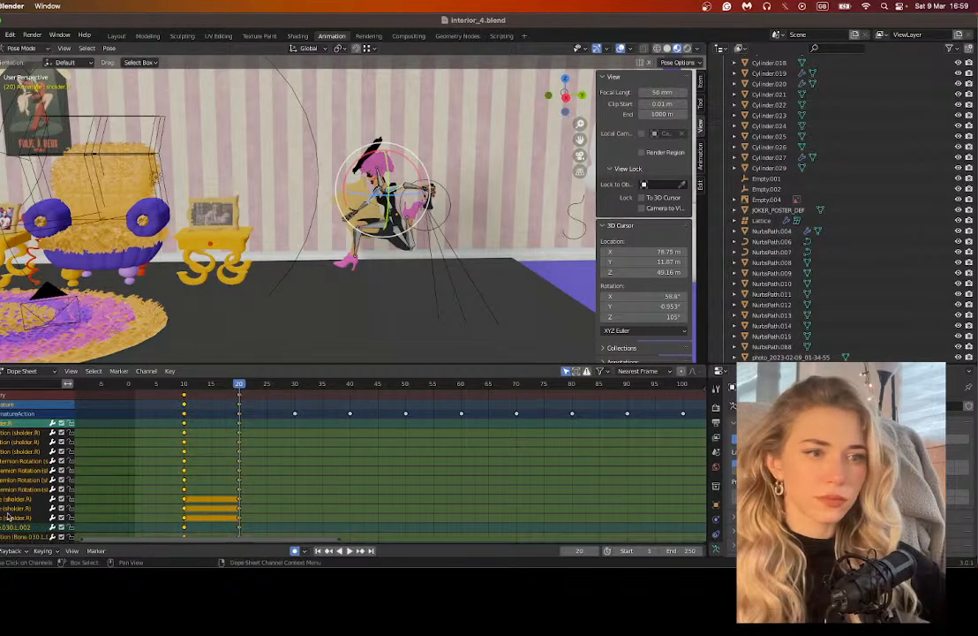
{"action": "scroll", "coordinate": [320, 494], "scroll_direction": "down", "scroll_amount": 2}
{"action": "scroll", "coordinate": [318, 495], "scroll_direction": "up", "scroll_amount": 2}
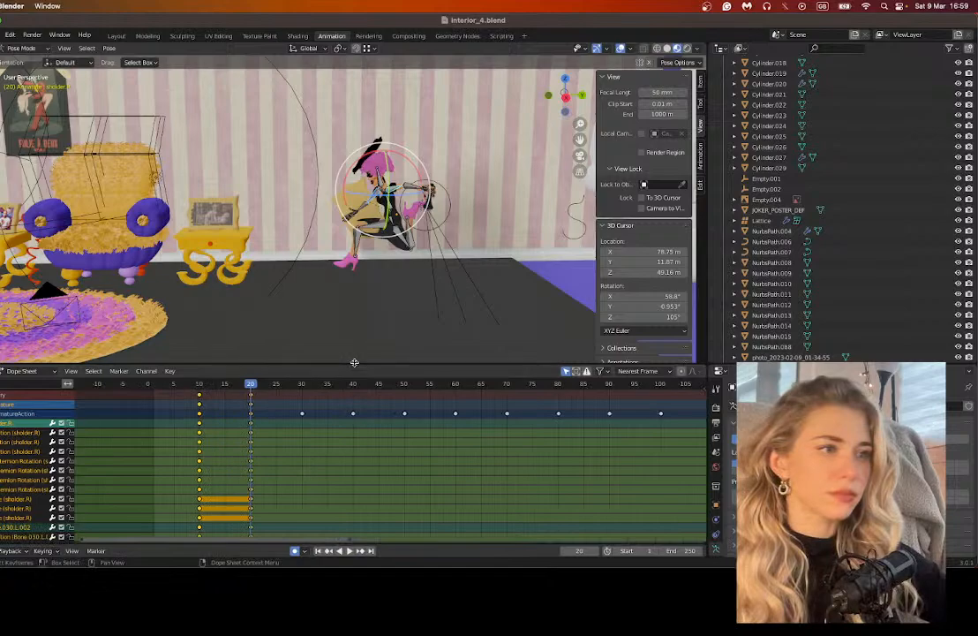
{"action": "left_click_drag", "start_coordinate": [354, 362], "coordinate": [354, 198]}
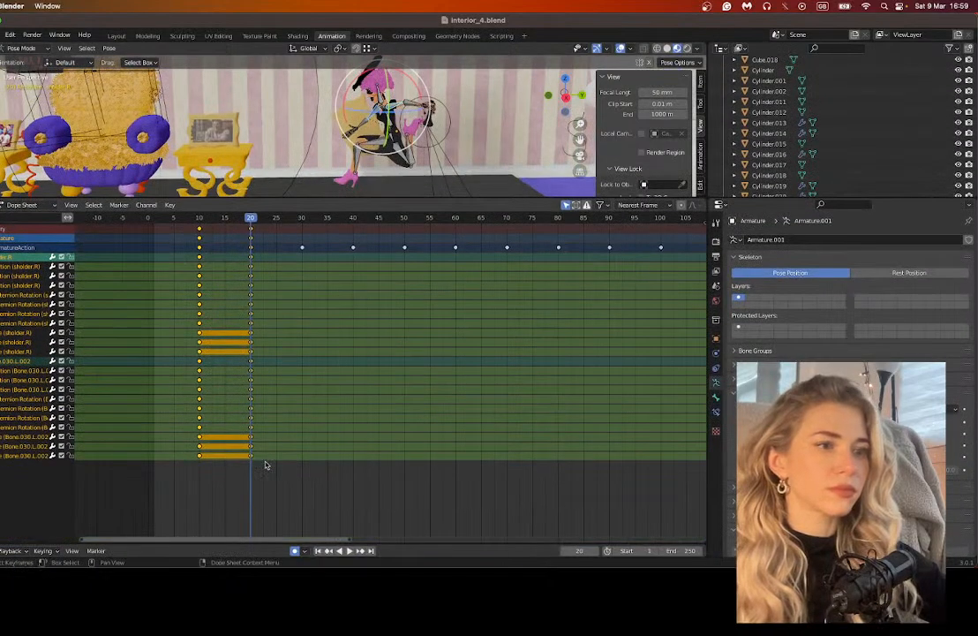
Step: Copy both arm bones' keyframes at frames 10 and 20, and paste them at frames 30 and 50
{"action": "left_click_drag", "start_coordinate": [265, 465], "coordinate": [178, 226]}
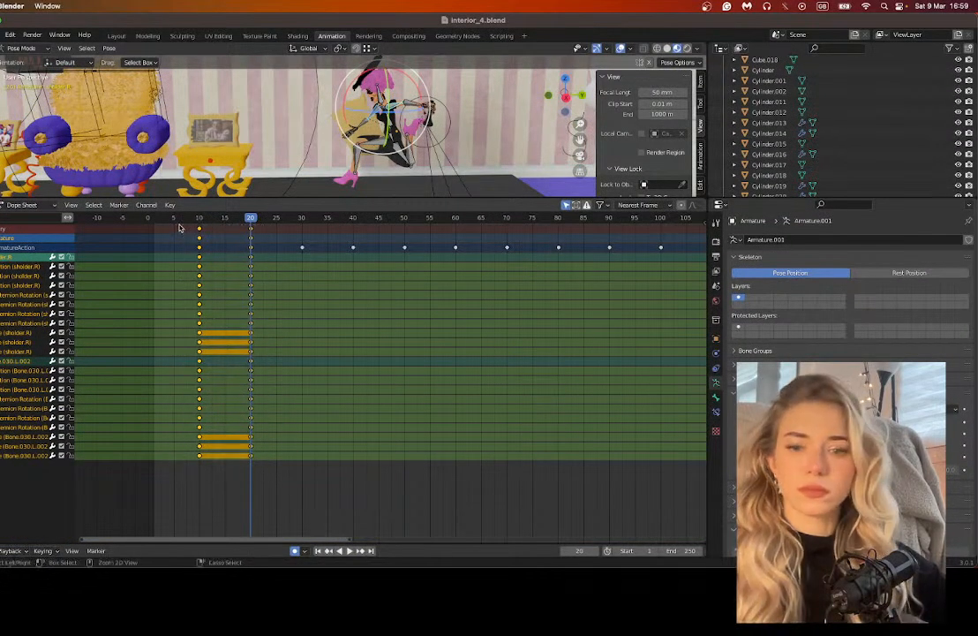
{"action": "left_click", "coordinate": [303, 220]}
{"action": "key", "text": "super+v"}
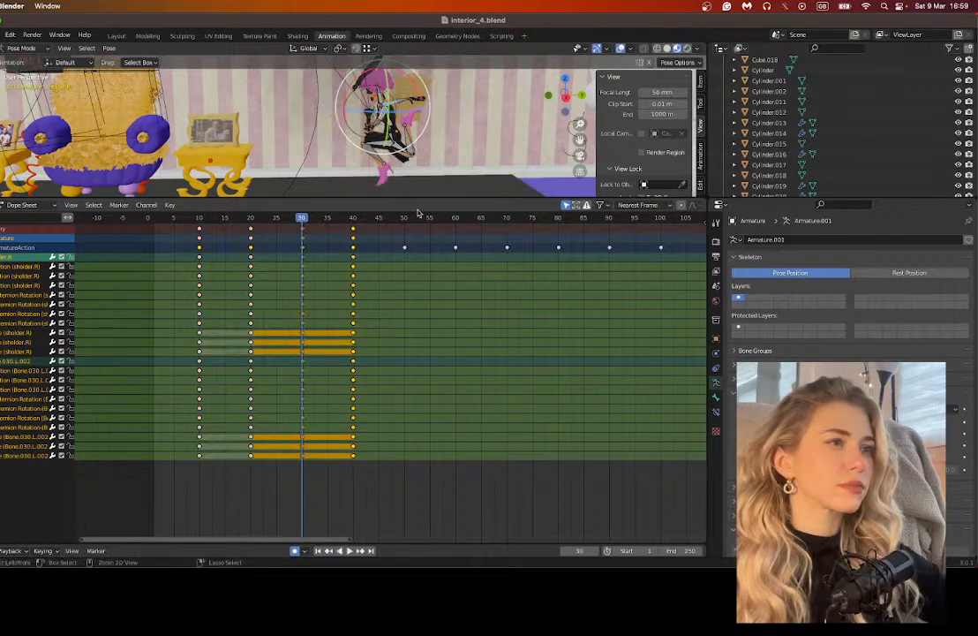
{"action": "left_click", "coordinate": [405, 219]}
{"action": "key", "text": "super+v"}
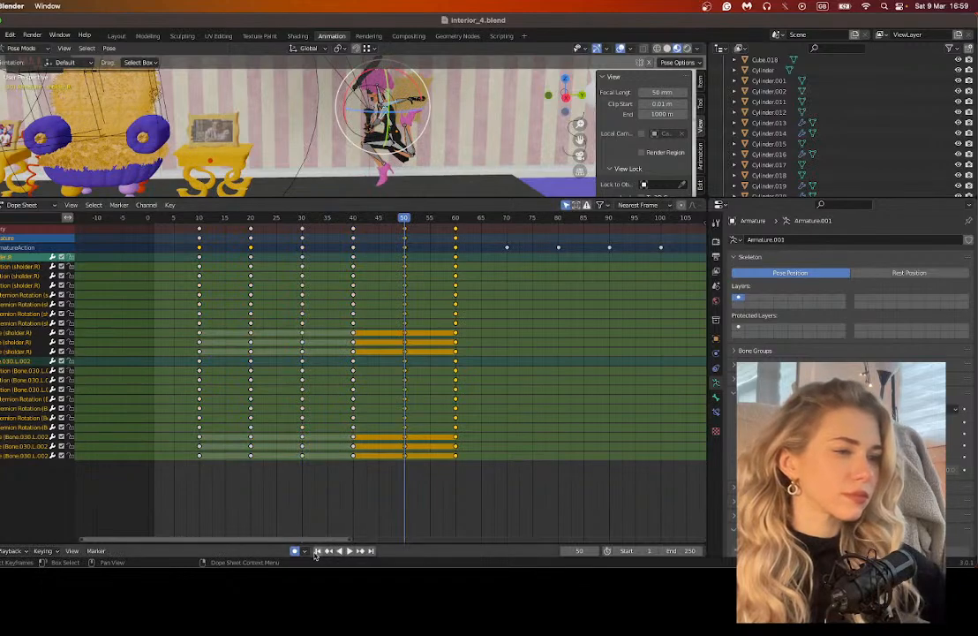
Step: Paste the copied keyframes of both arm bones at frames 70, 90, 110, 130 and 150
{"action": "scroll", "coordinate": [324, 229], "scroll_direction": "right", "scroll_amount": 5}
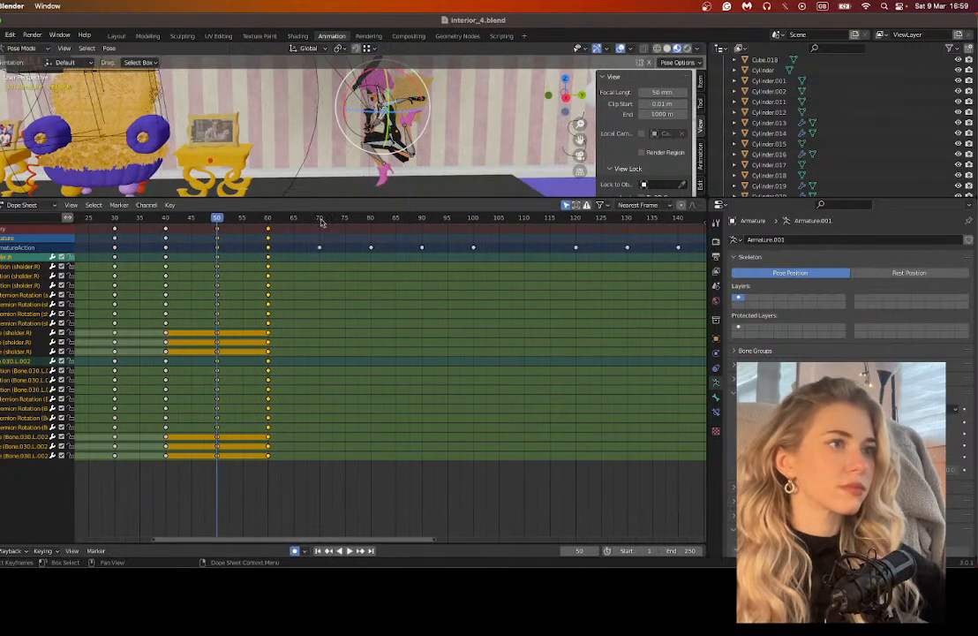
{"action": "left_click", "coordinate": [321, 220]}
{"action": "key", "text": "super+v"}
{"action": "left_click", "coordinate": [422, 219]}
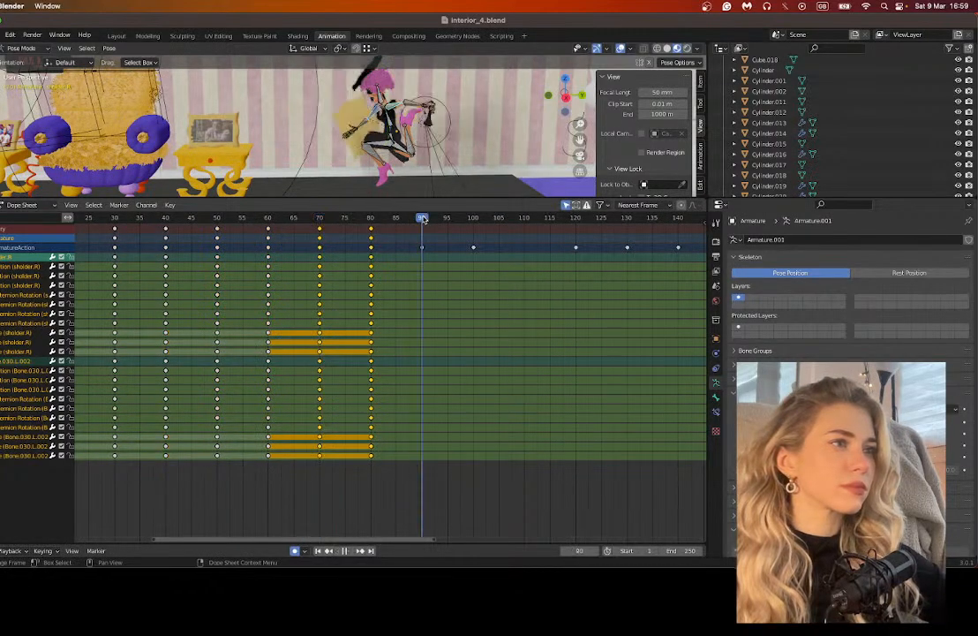
{"action": "key", "text": "super+v"}
{"action": "left_click_drag", "start_coordinate": [344, 541], "coordinate": [467, 538]}
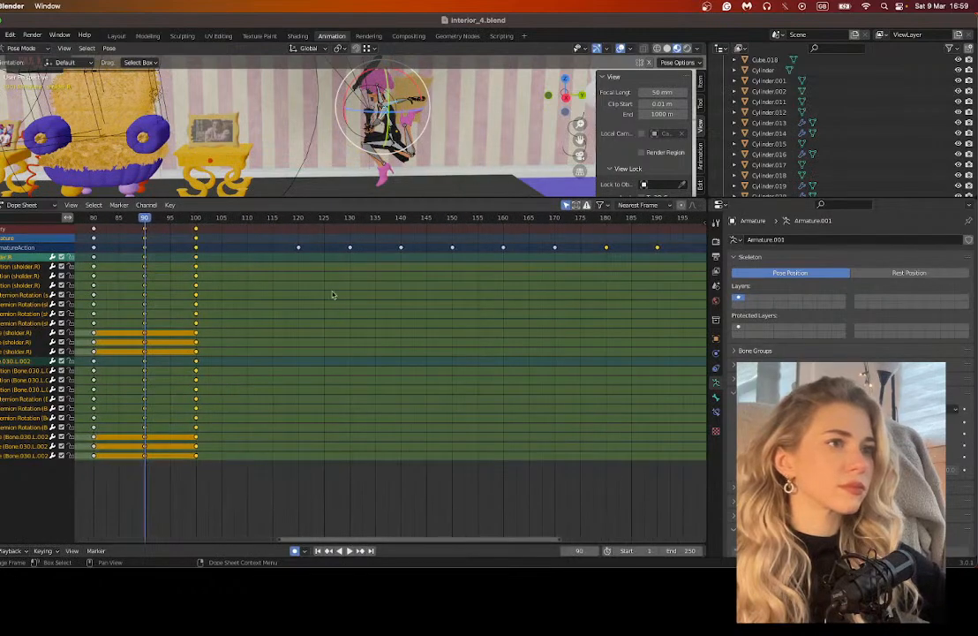
{"action": "left_click", "coordinate": [248, 218]}
{"action": "key", "text": "super+v"}
{"action": "left_click", "coordinate": [350, 218]}
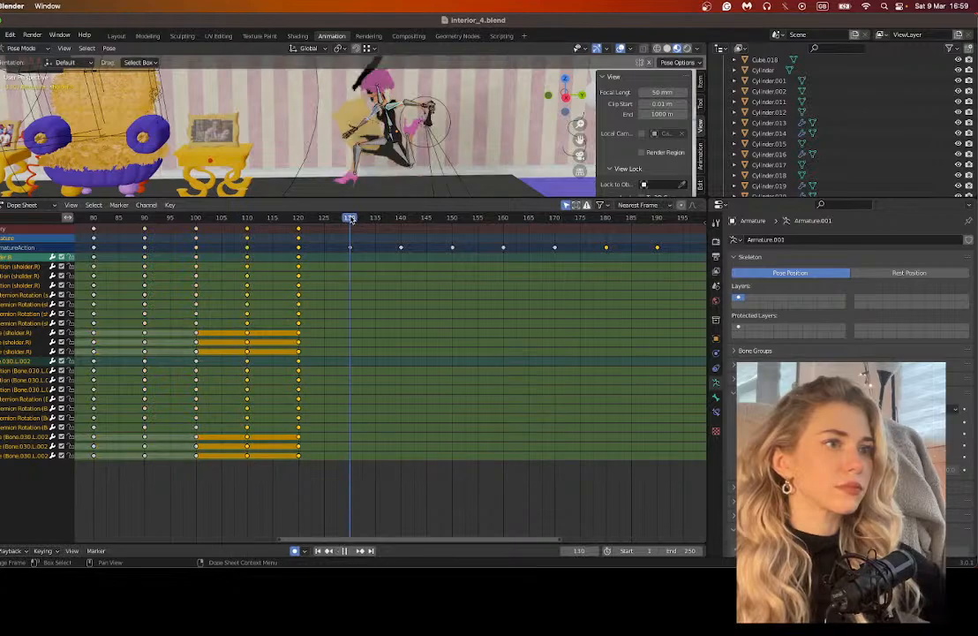
{"action": "key", "text": "super+v"}
{"action": "left_click", "coordinate": [452, 218]}
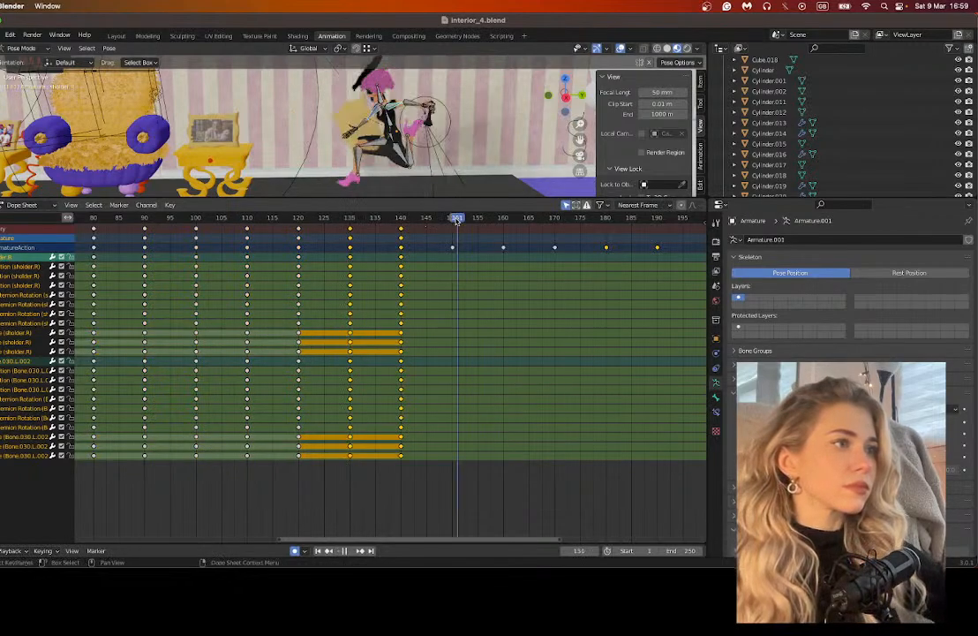
{"action": "key", "text": "super+v"}
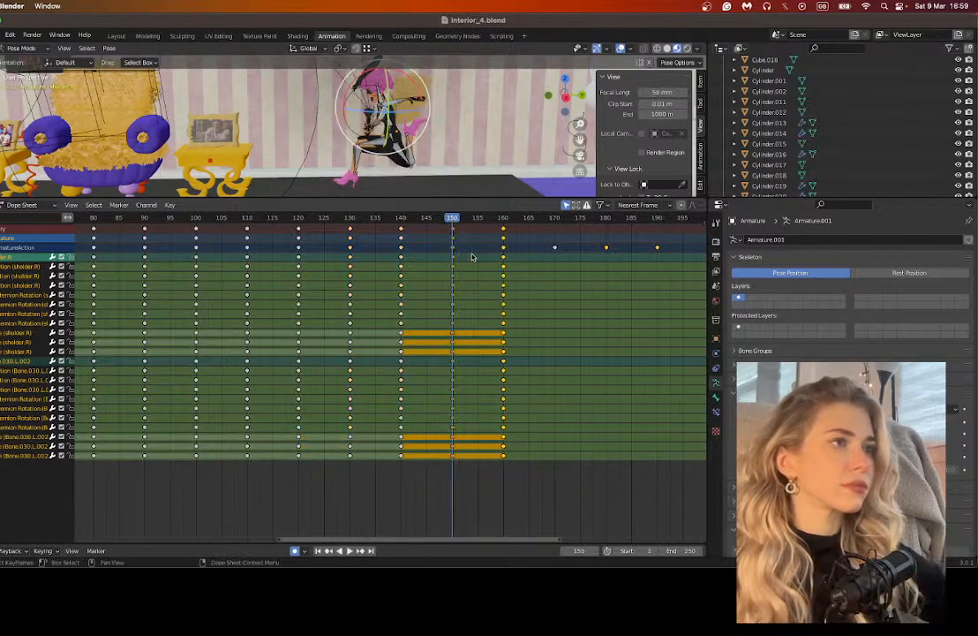
Step: Continue the arm swing by pasting the copied keyframes at frames 170 and 190
{"action": "left_click_drag", "start_coordinate": [361, 539], "coordinate": [455, 540]}
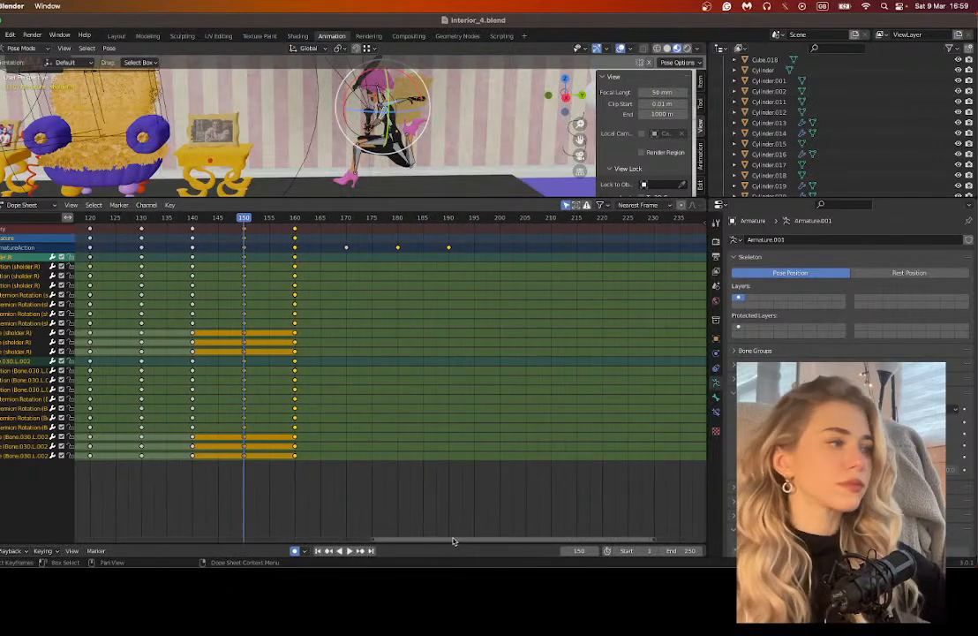
{"action": "left_click", "coordinate": [347, 219]}
{"action": "key", "text": "super+v"}
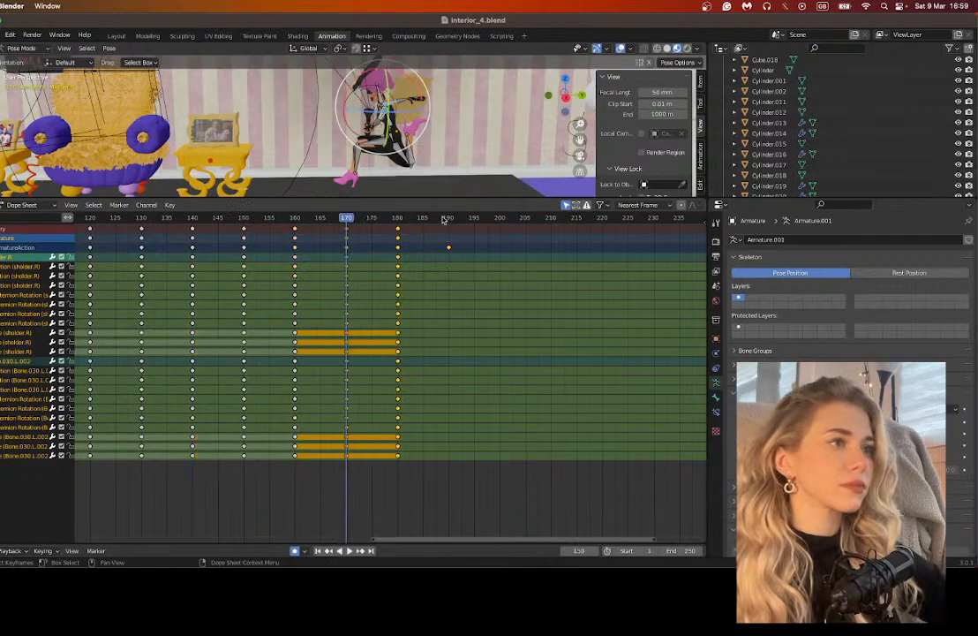
{"action": "left_click", "coordinate": [450, 219]}
{"action": "key", "text": "super+v"}
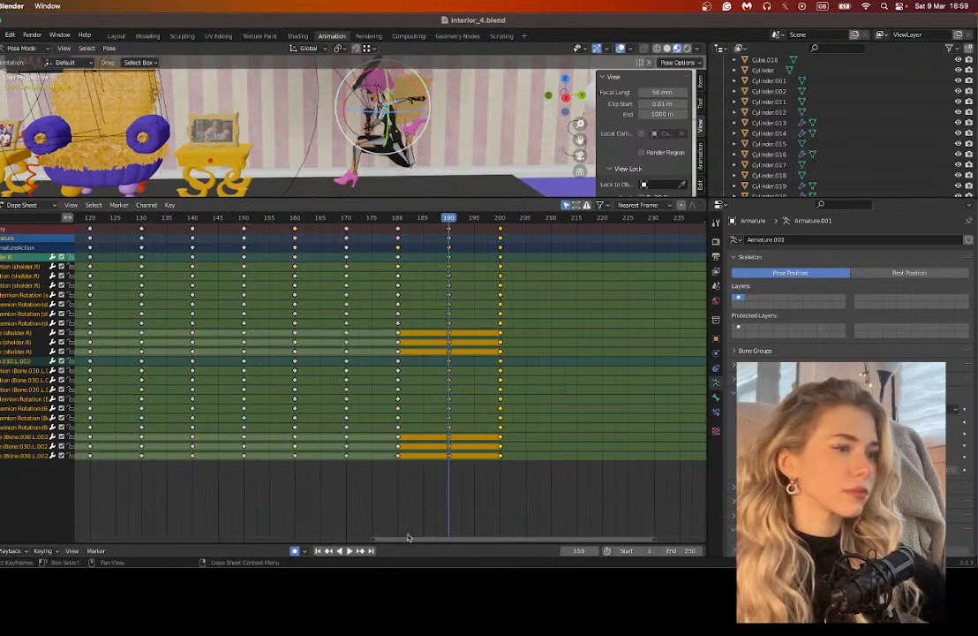
{"action": "left_click_drag", "start_coordinate": [408, 539], "coordinate": [490, 539]}
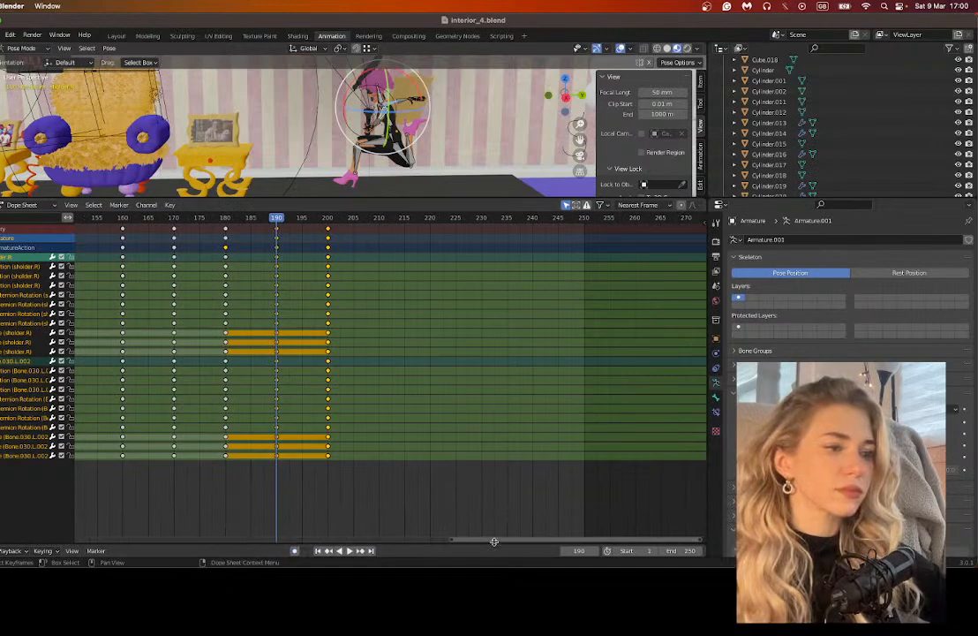
Step: Return to frame 1, enlarge the 3D viewport and play back the run cycle to check the arm swing
{"action": "left_click_drag", "start_coordinate": [481, 540], "coordinate": [126, 498]}
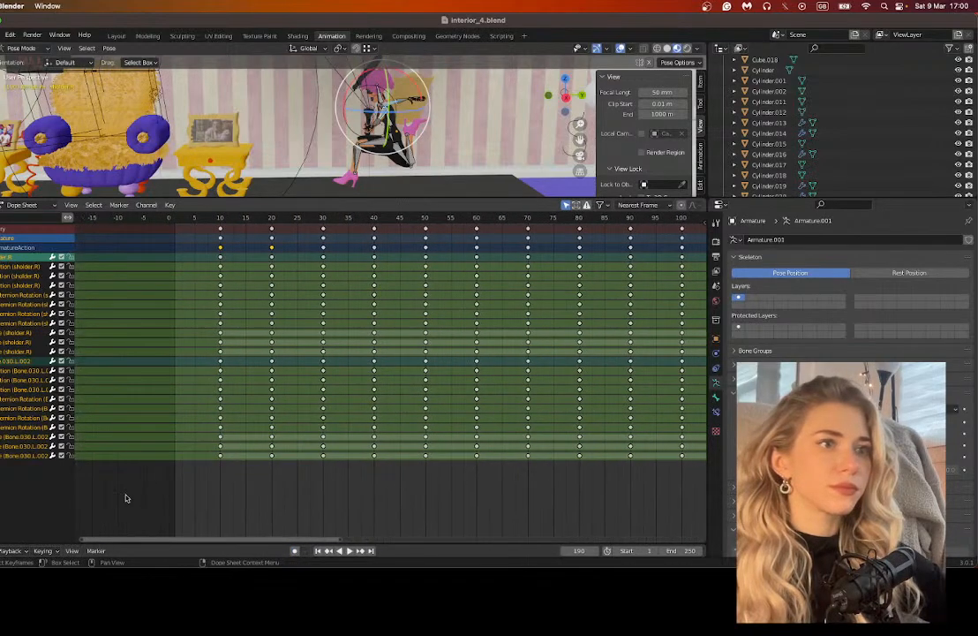
{"action": "key", "text": "shift+Left"}
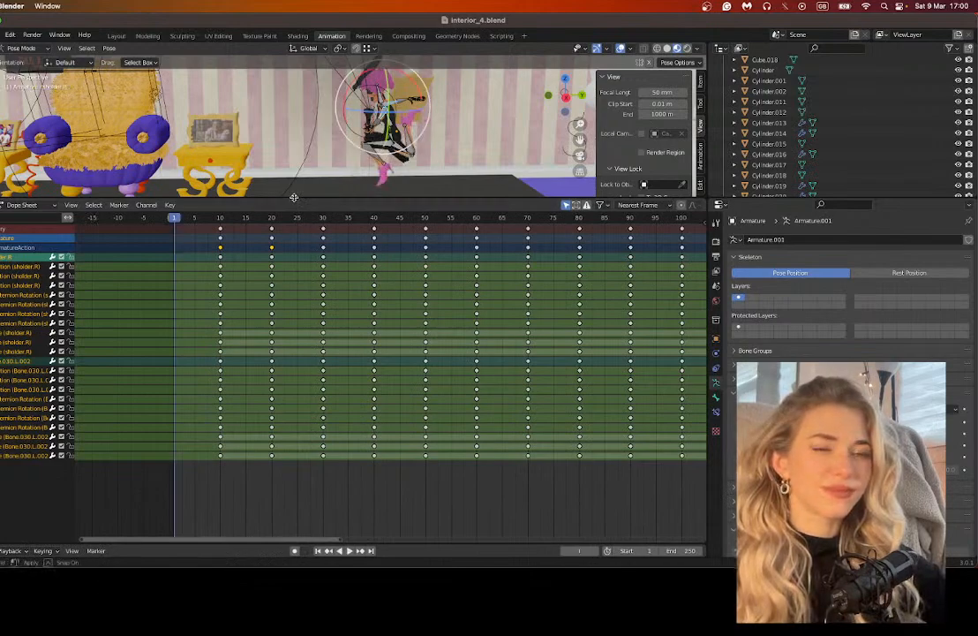
{"action": "left_click_drag", "start_coordinate": [295, 196], "coordinate": [331, 371]}
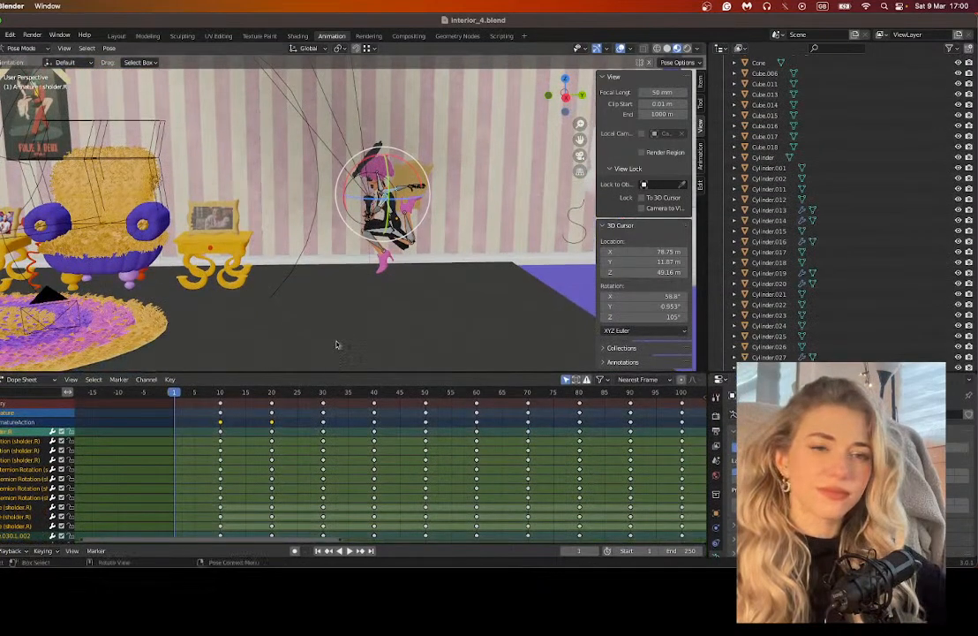
{"action": "scroll", "coordinate": [343, 302], "scroll_direction": "up", "scroll_amount": 1}
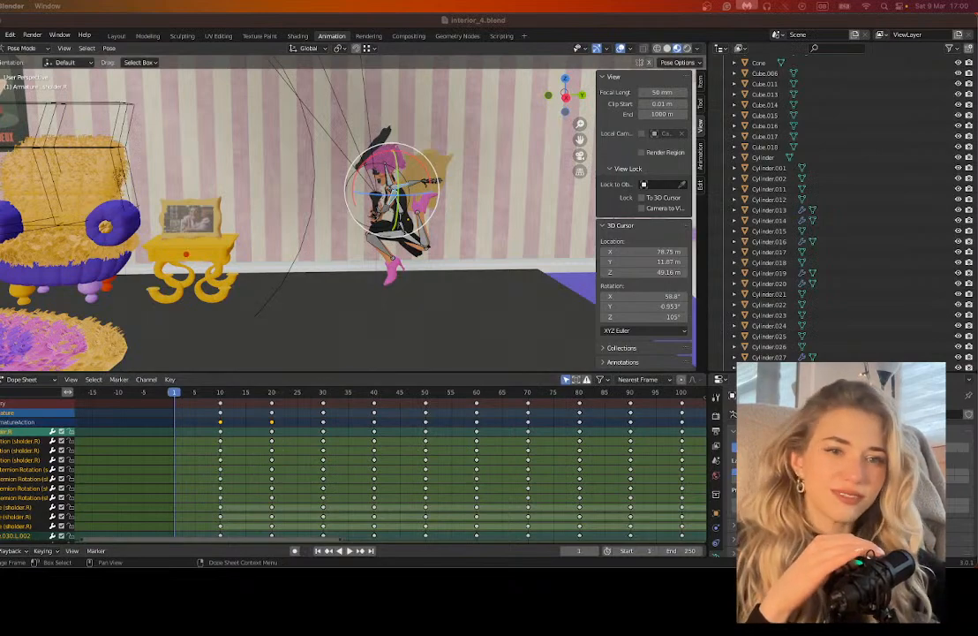
{"action": "key", "text": "space"}
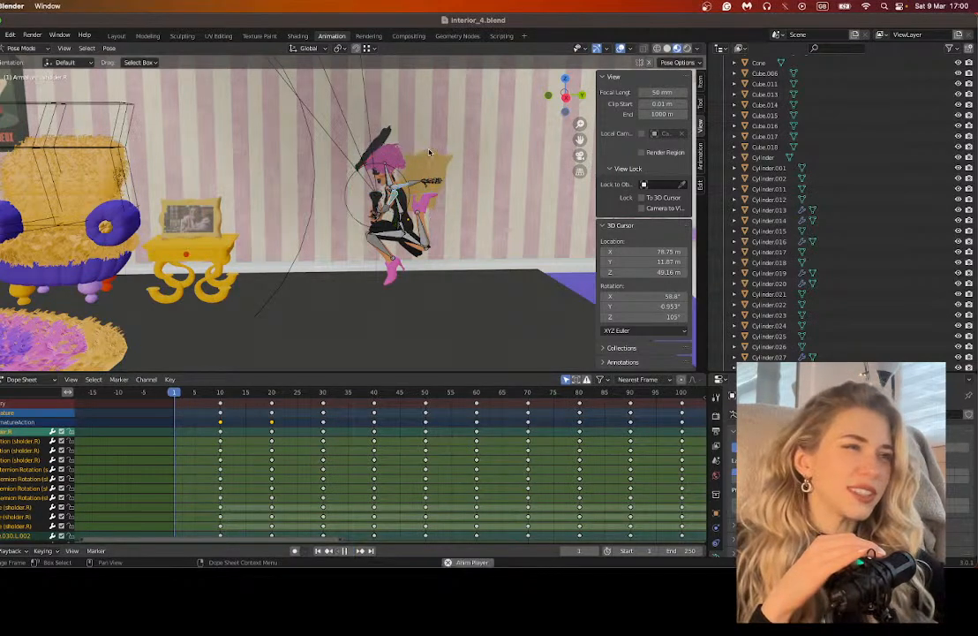
{"action": "scroll", "coordinate": [430, 153], "scroll_direction": "up", "scroll_amount": 4}
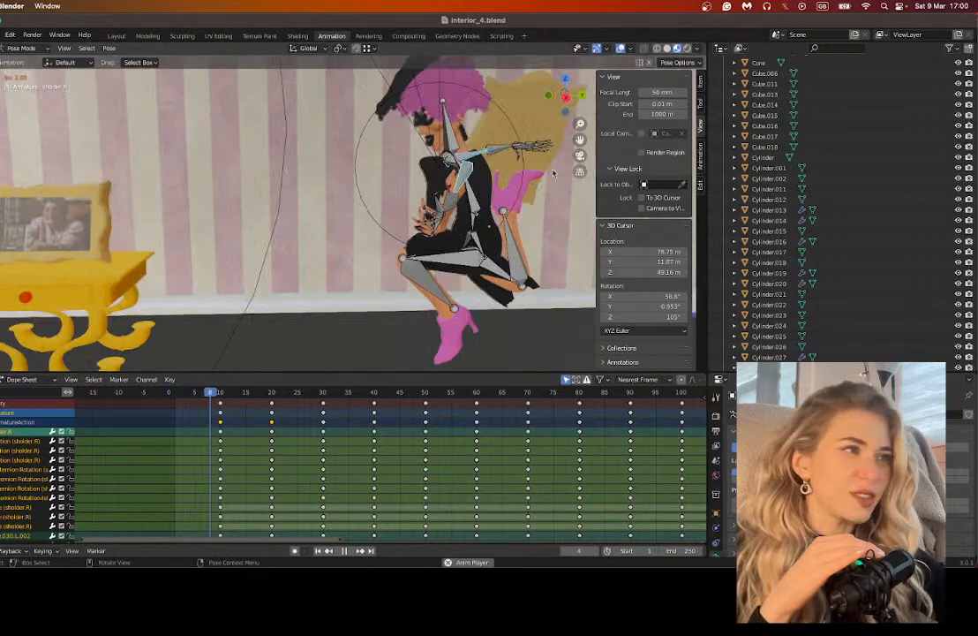
{"action": "scroll", "coordinate": [468, 200], "scroll_direction": "down", "scroll_amount": 2}
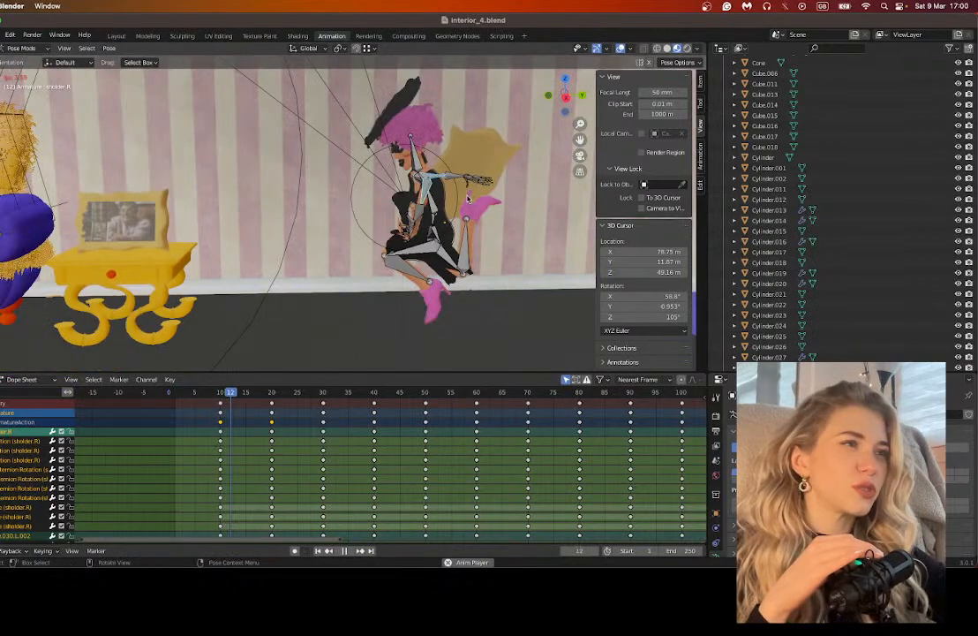
{"action": "scroll", "coordinate": [467, 200], "scroll_direction": "down", "scroll_amount": 3}
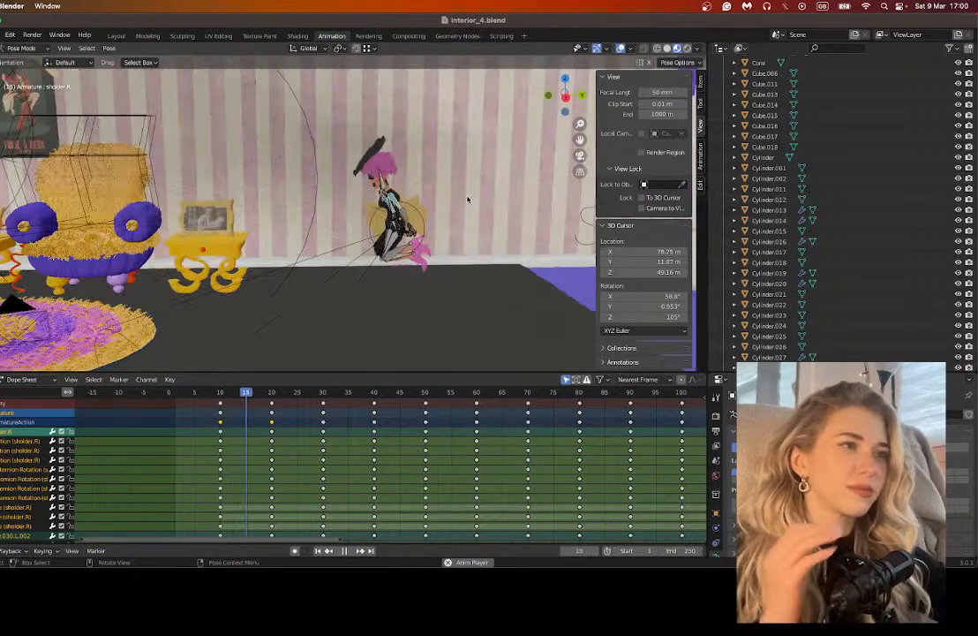
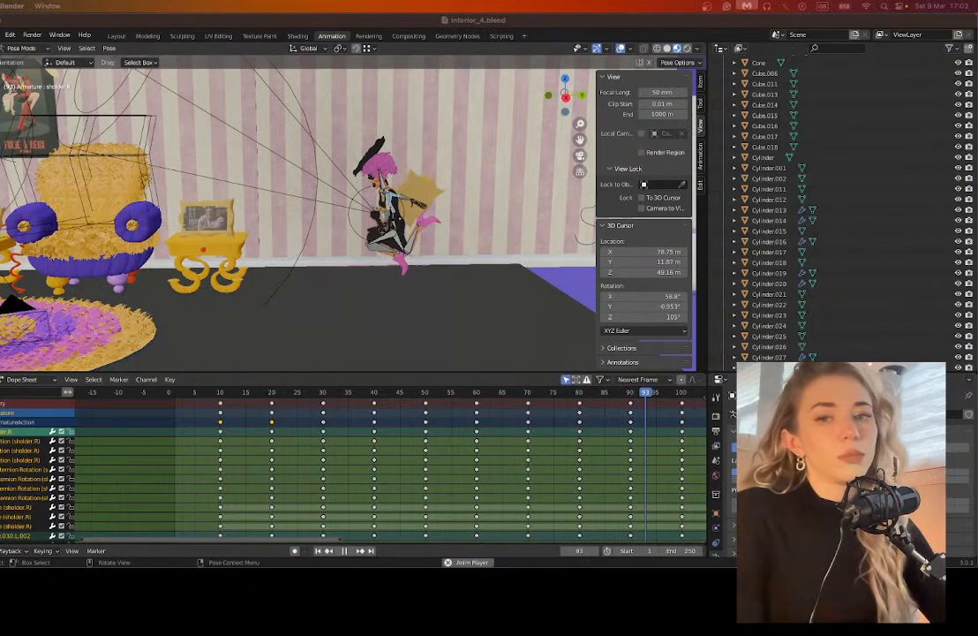
Step: Show the program's version information and close it again
{"action": "left_click", "coordinate": [14, 6]}
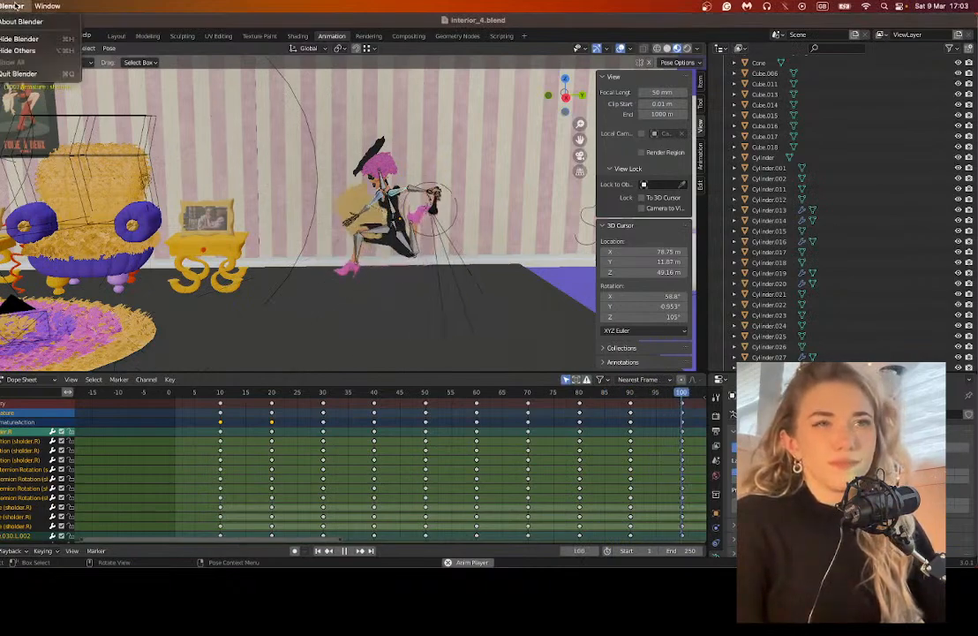
{"action": "left_click", "coordinate": [20, 21]}
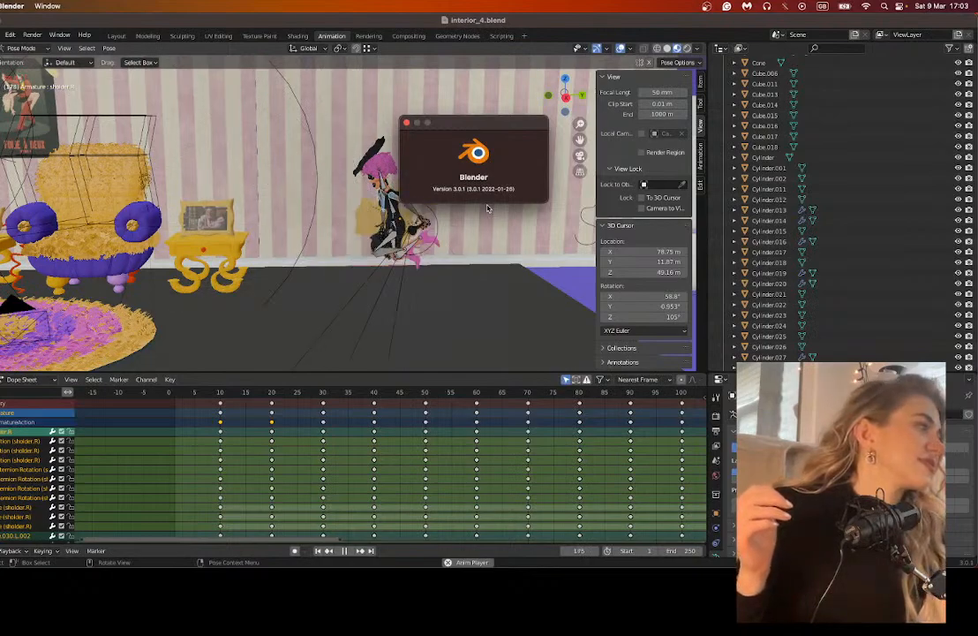
{"action": "left_click", "coordinate": [476, 242]}
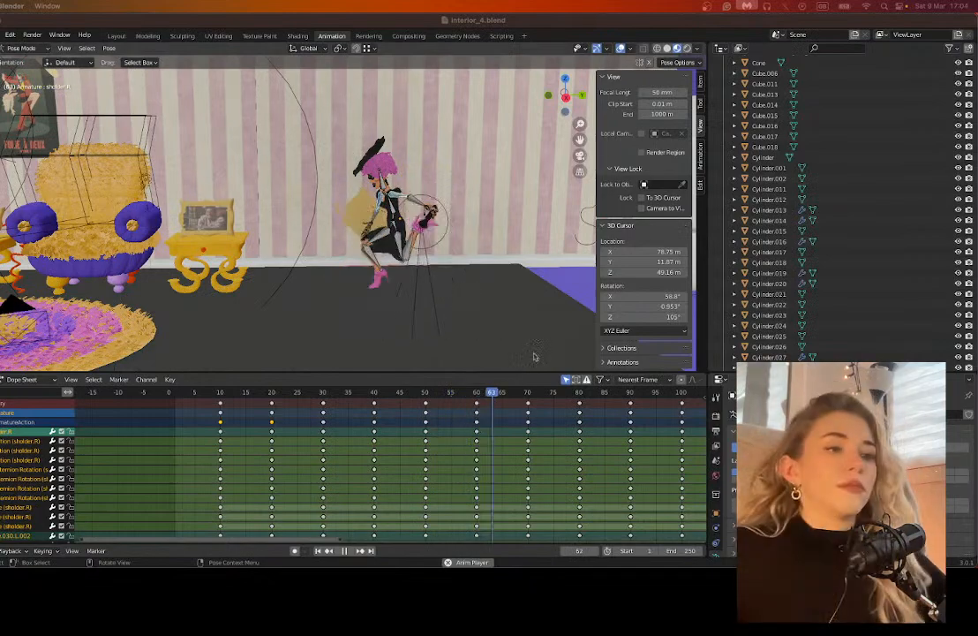
Step: Stop the playback and set the current frame back to 1
{"action": "left_click", "coordinate": [342, 550]}
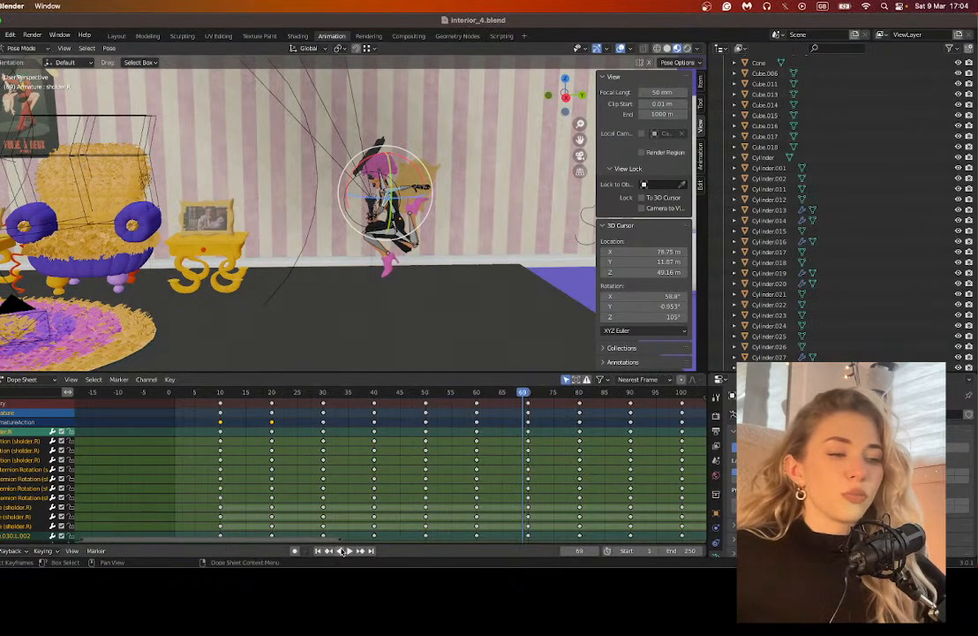
{"action": "left_click_drag", "start_coordinate": [522, 396], "coordinate": [174, 403]}
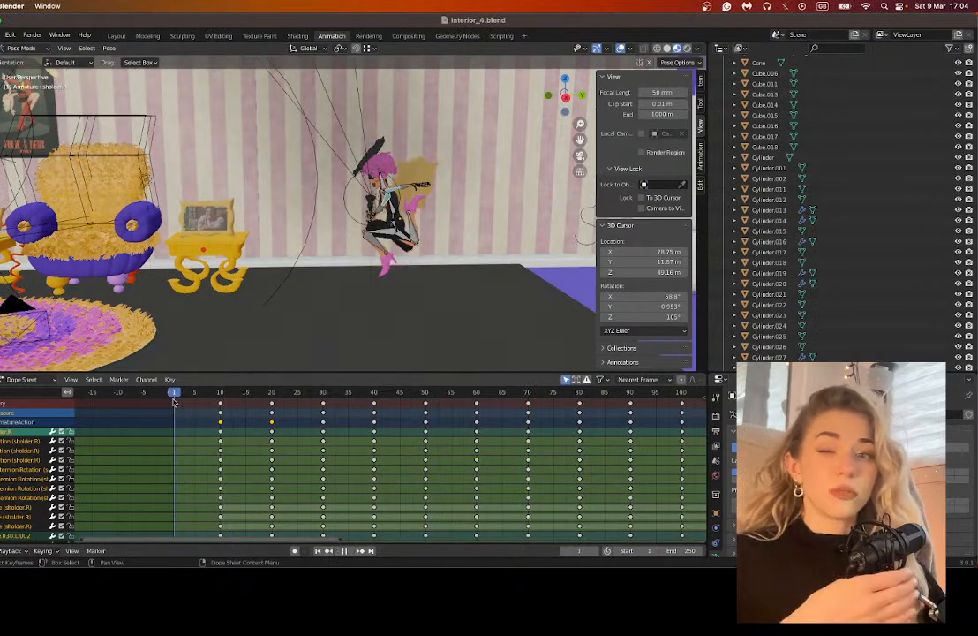
{"action": "key", "text": "Escape"}
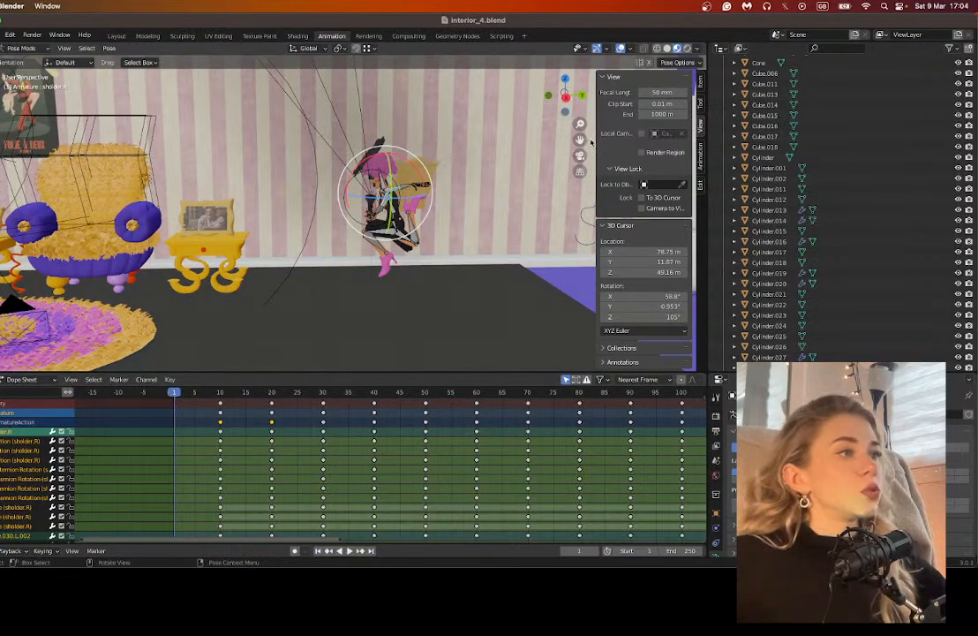
Step: Select the torso bone and keyframe it with auto keying, leaning backward about 4.5° at frame 10 and slightly forward at frame 20
{"action": "scroll", "coordinate": [389, 194], "scroll_direction": "up", "scroll_amount": 5}
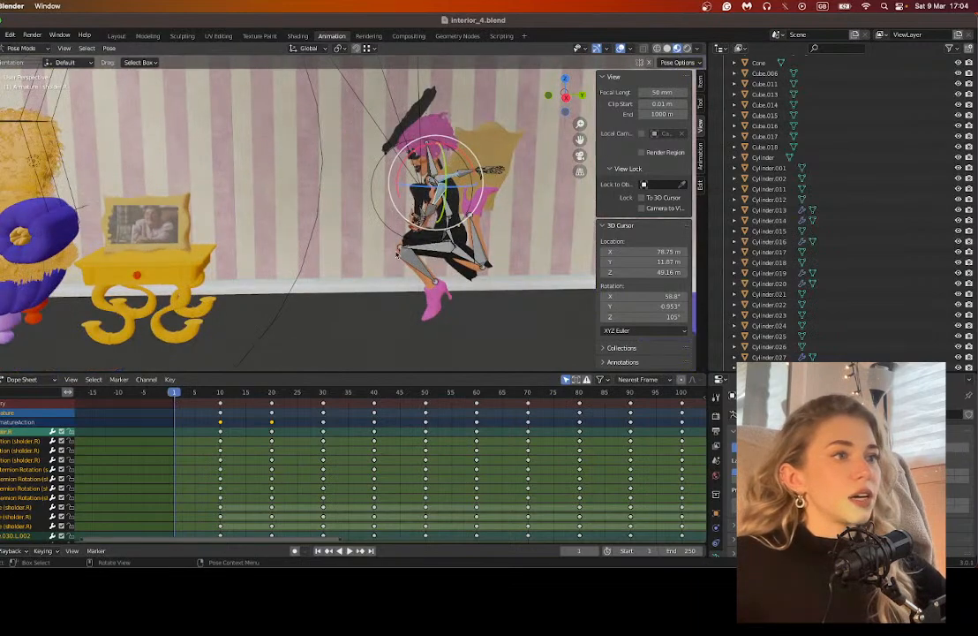
{"action": "middle_click_drag", "start_coordinate": [371, 201], "coordinate": [352, 204]}
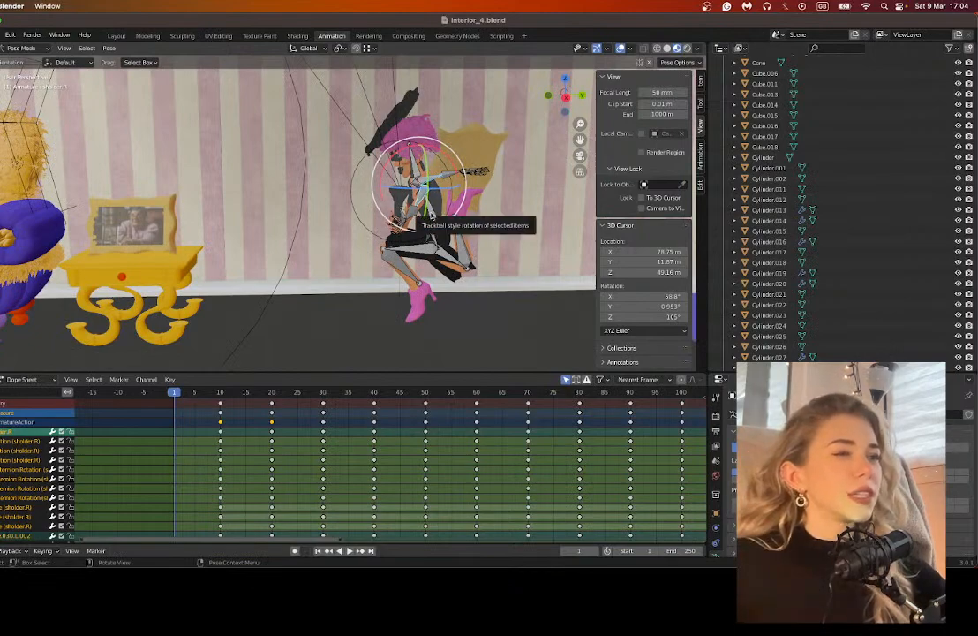
{"action": "left_click", "coordinate": [431, 212]}
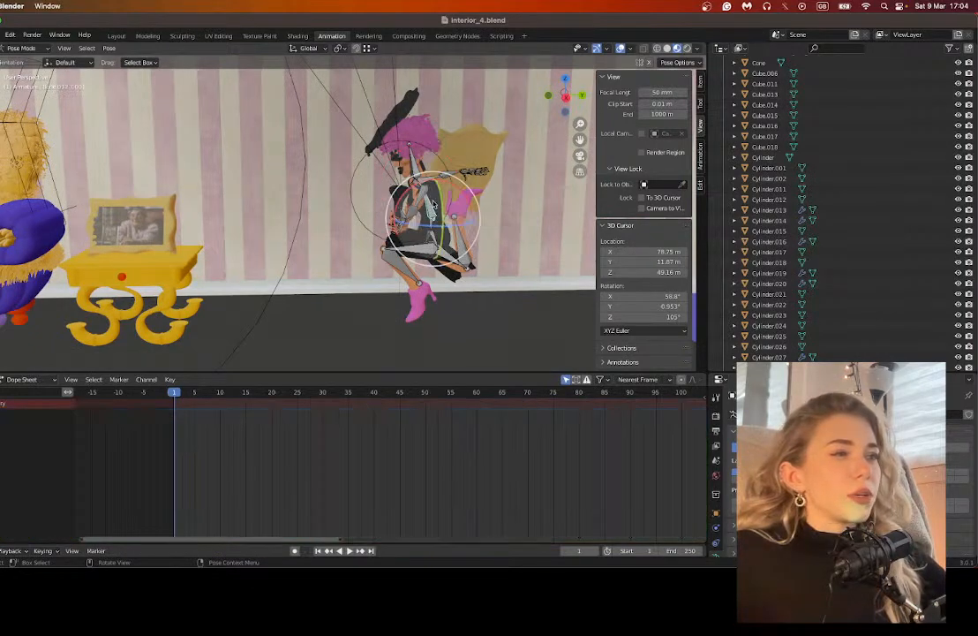
{"action": "left_click", "coordinate": [222, 393]}
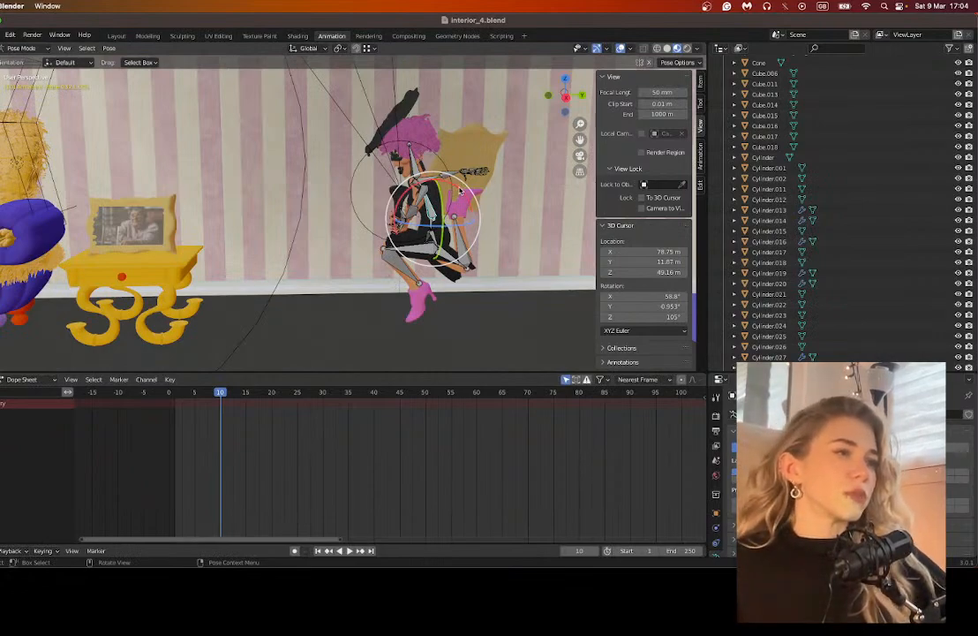
{"action": "left_click_drag", "start_coordinate": [459, 190], "coordinate": [461, 200]}
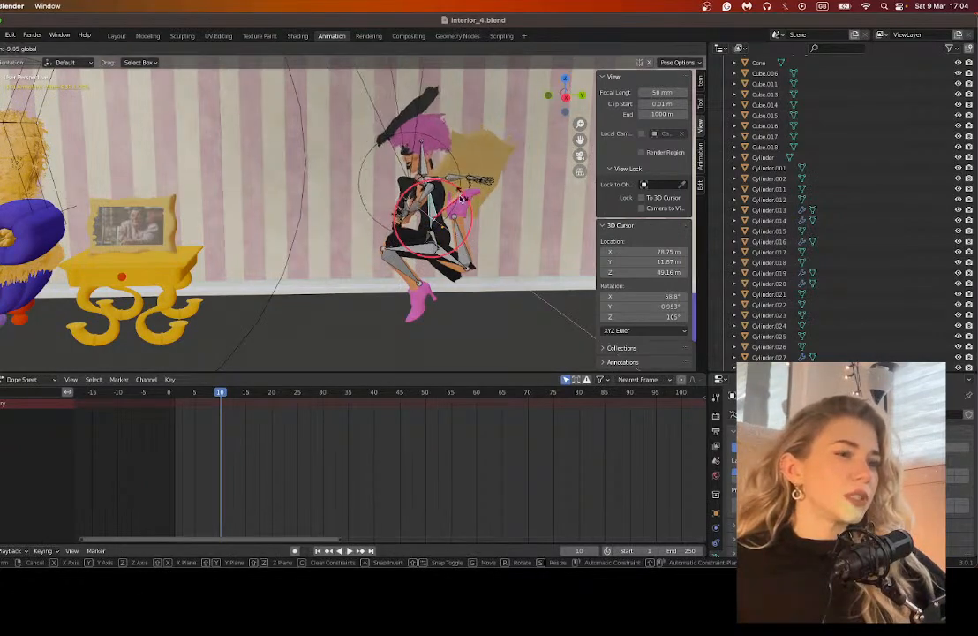
{"action": "left_click_drag", "start_coordinate": [260, 403], "coordinate": [272, 395]}
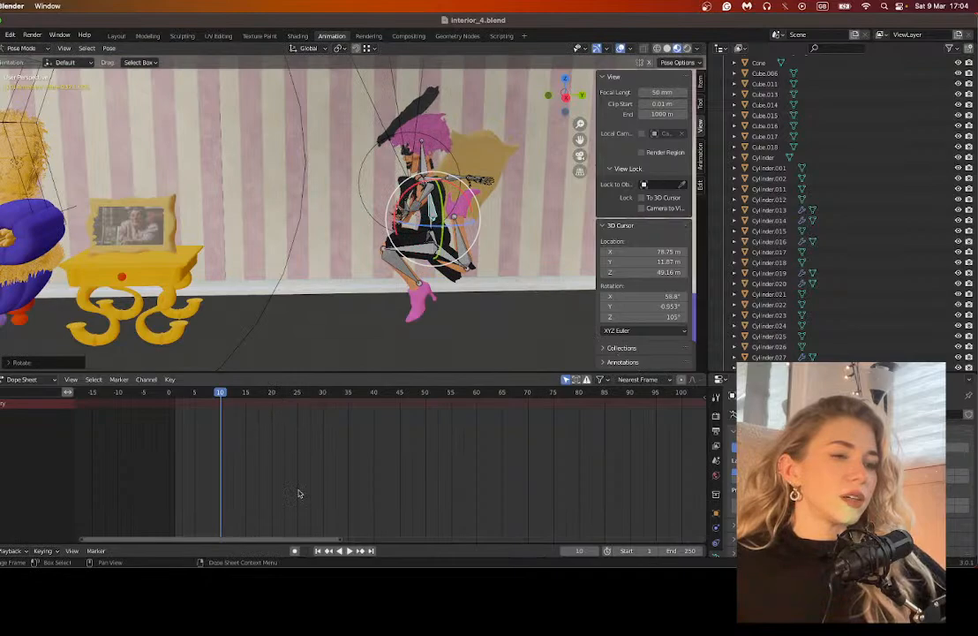
{"action": "left_click", "coordinate": [293, 551]}
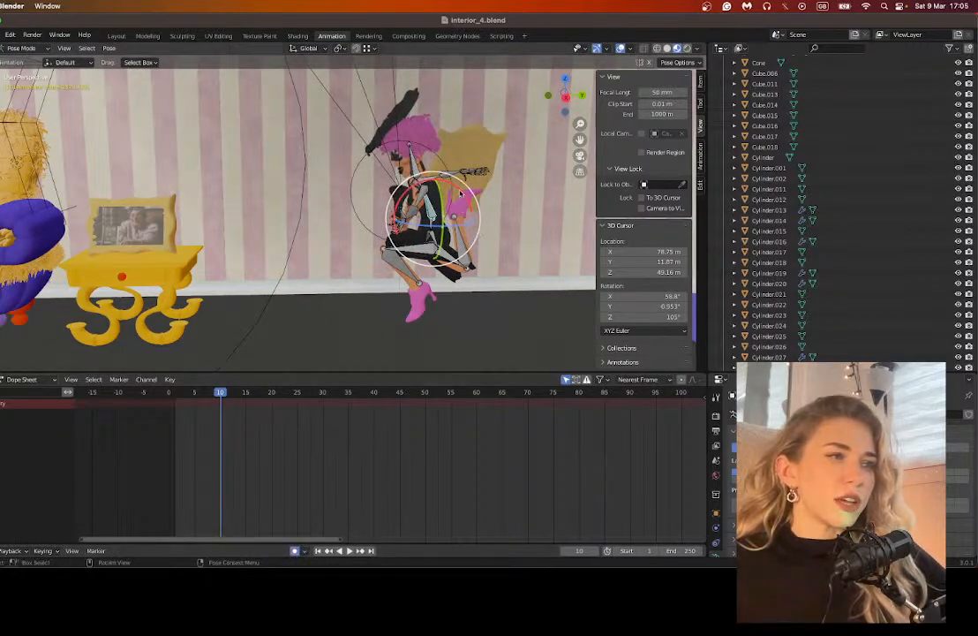
{"action": "left_click_drag", "start_coordinate": [460, 193], "coordinate": [464, 198]}
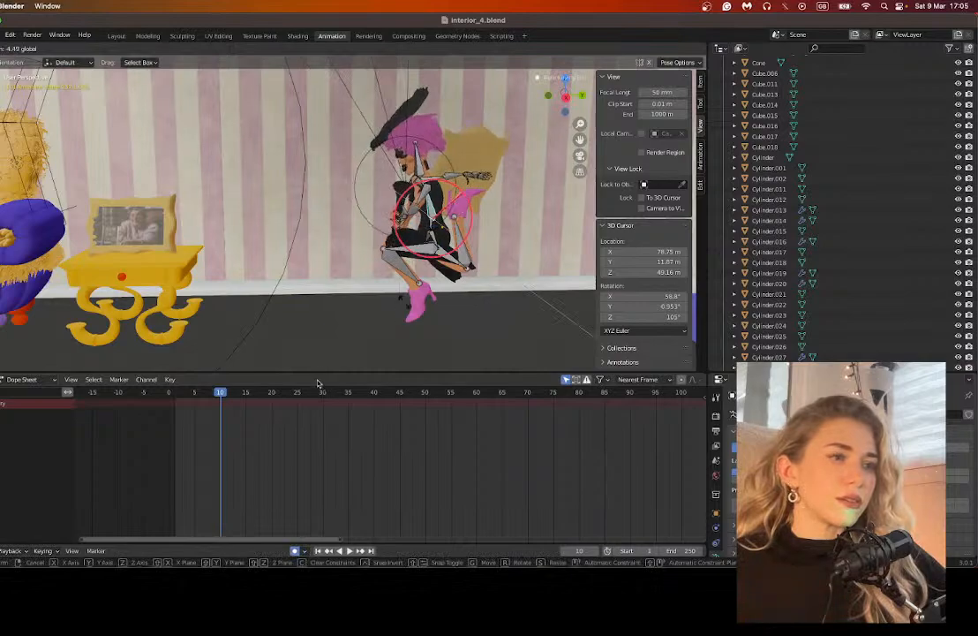
{"action": "left_click", "coordinate": [272, 393]}
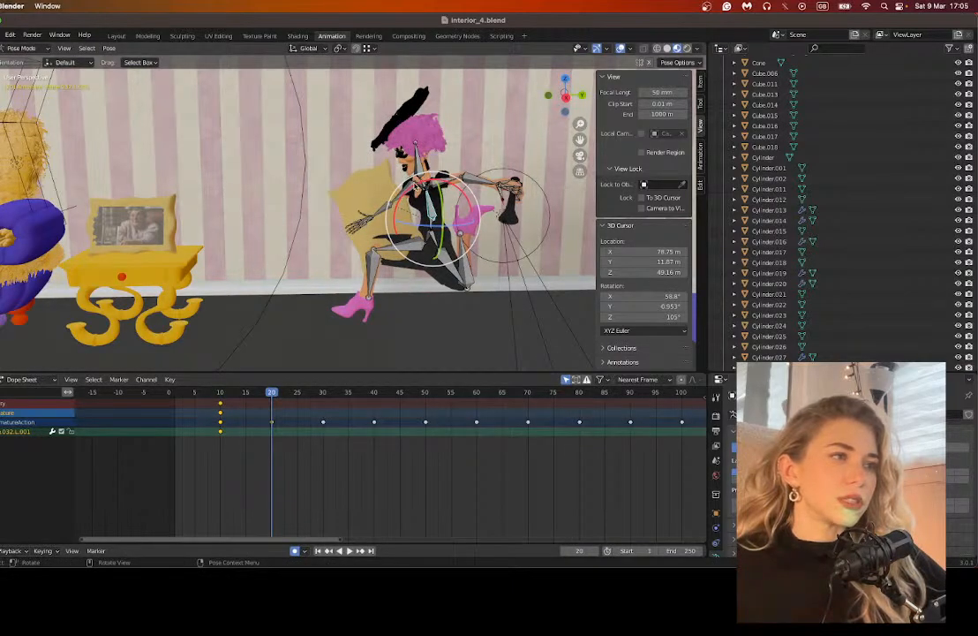
{"action": "left_click_drag", "start_coordinate": [415, 186], "coordinate": [396, 344]}
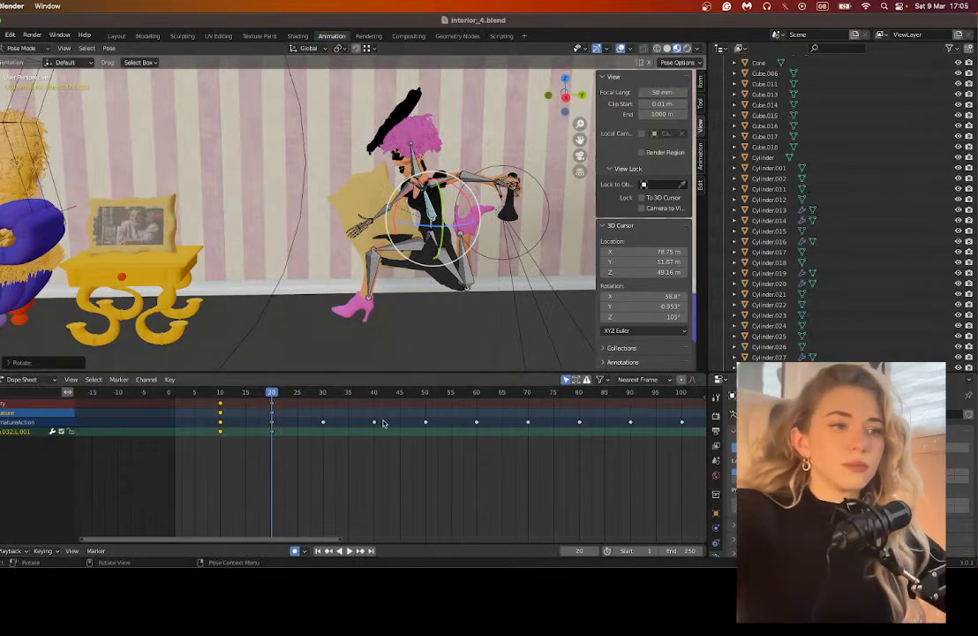
Step: Keyframe the torso bone's rotation, leaning slightly backward at frame 30, forward at frame 40 and backward again at frame 50
{"action": "left_click", "coordinate": [323, 397]}
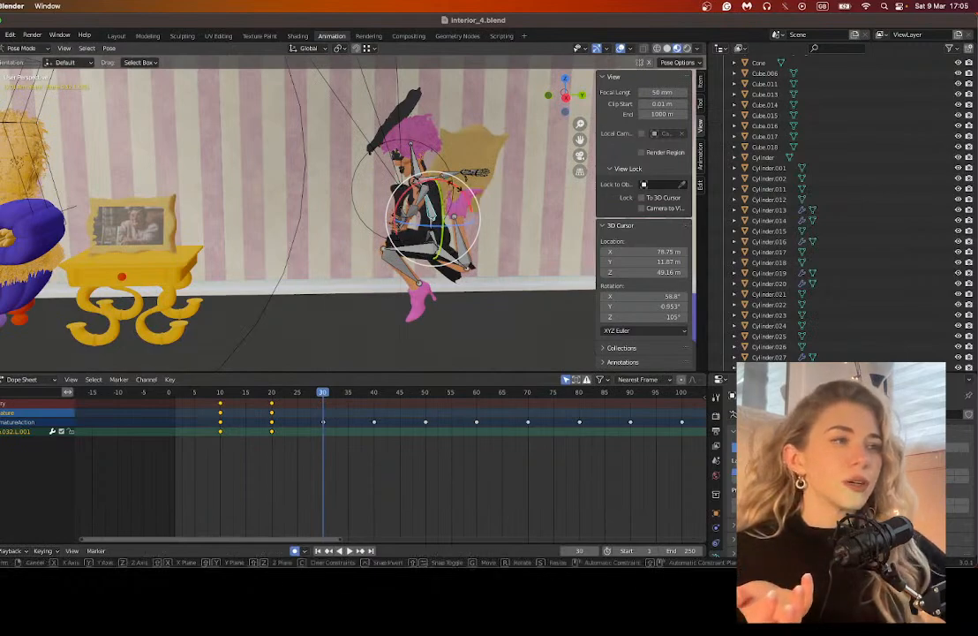
{"action": "key", "text": "r"}
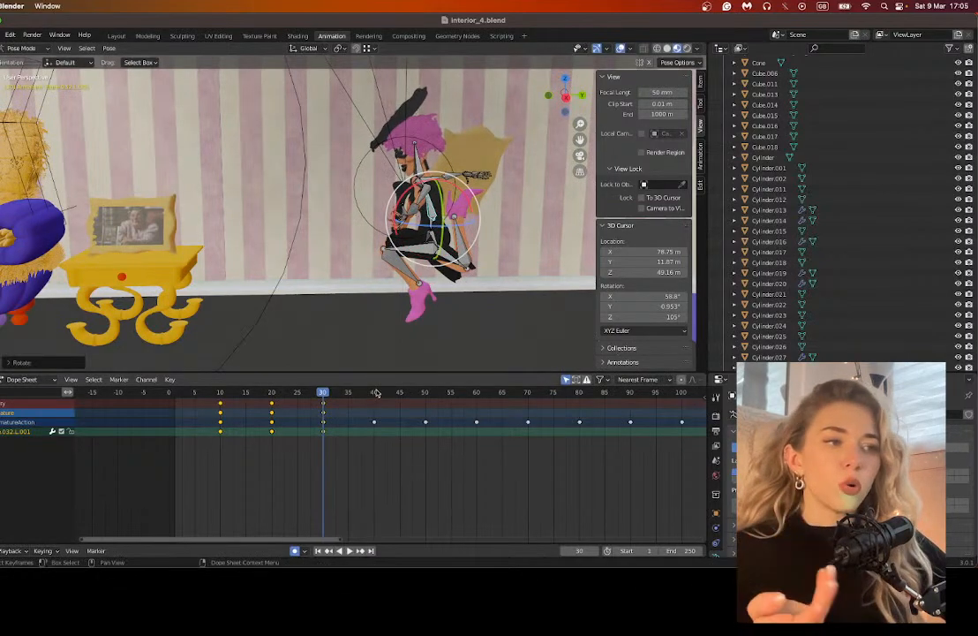
{"action": "left_click", "coordinate": [375, 392]}
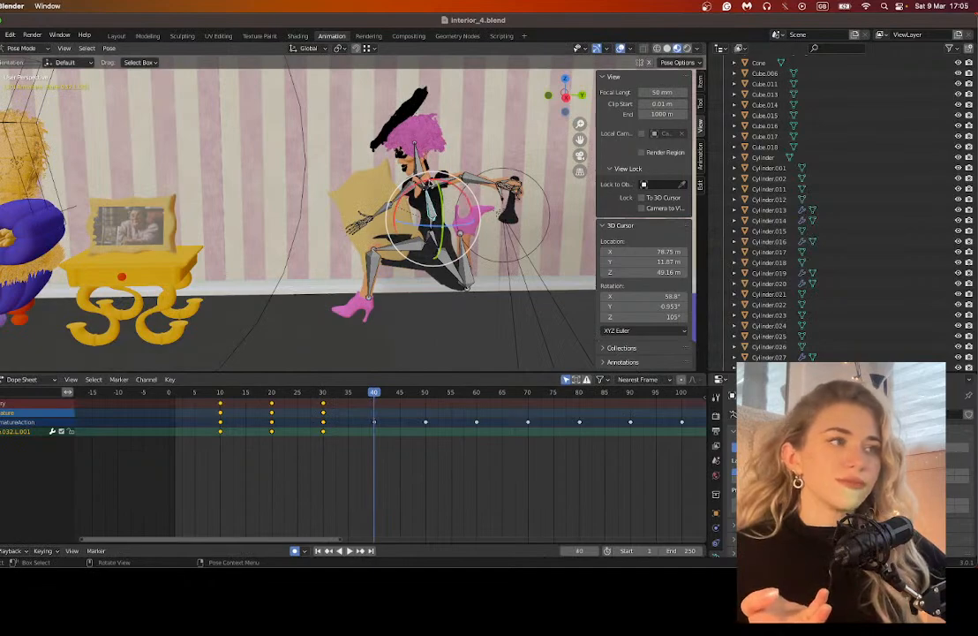
{"action": "key", "text": "r"}
{"action": "left_click", "coordinate": [460, 389]}
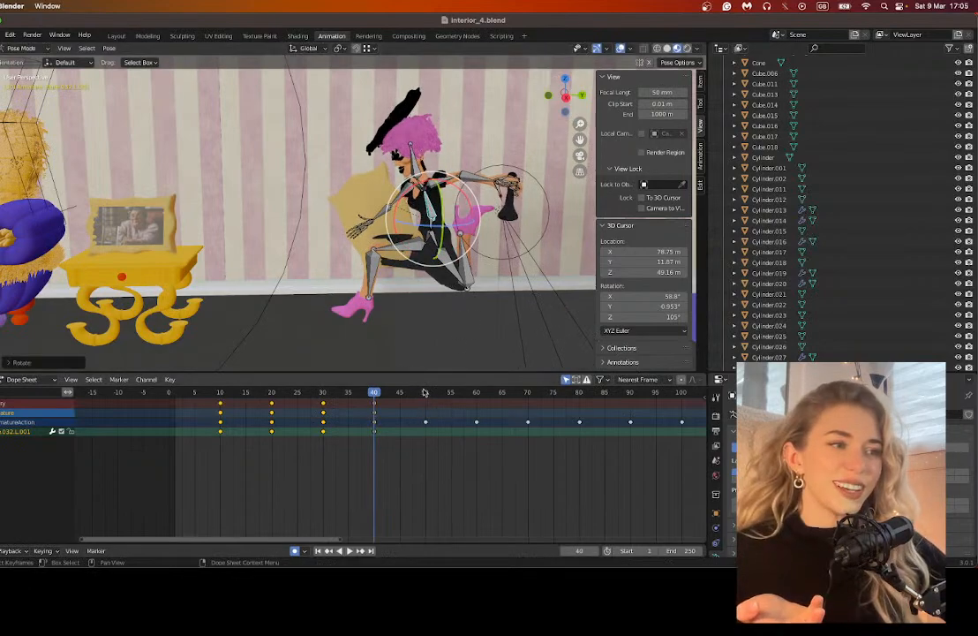
{"action": "left_click", "coordinate": [426, 392]}
{"action": "key", "text": "r"}
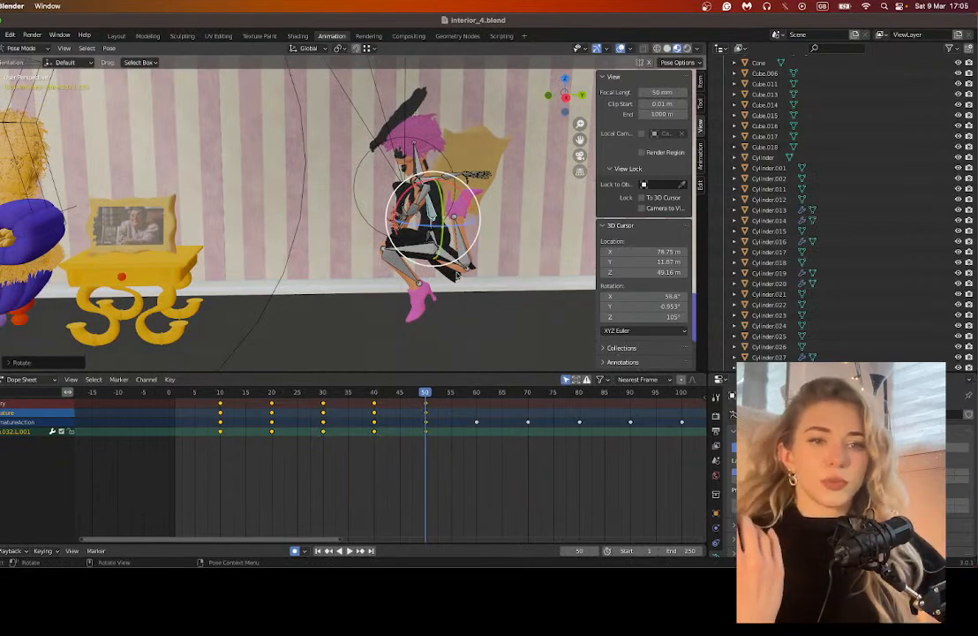
{"action": "left_click", "coordinate": [411, 410]}
Step: Keyframe the torso bone leaning further backward at frame 60 and rotated about 4° forward at frame 70
{"action": "key", "text": "space"}
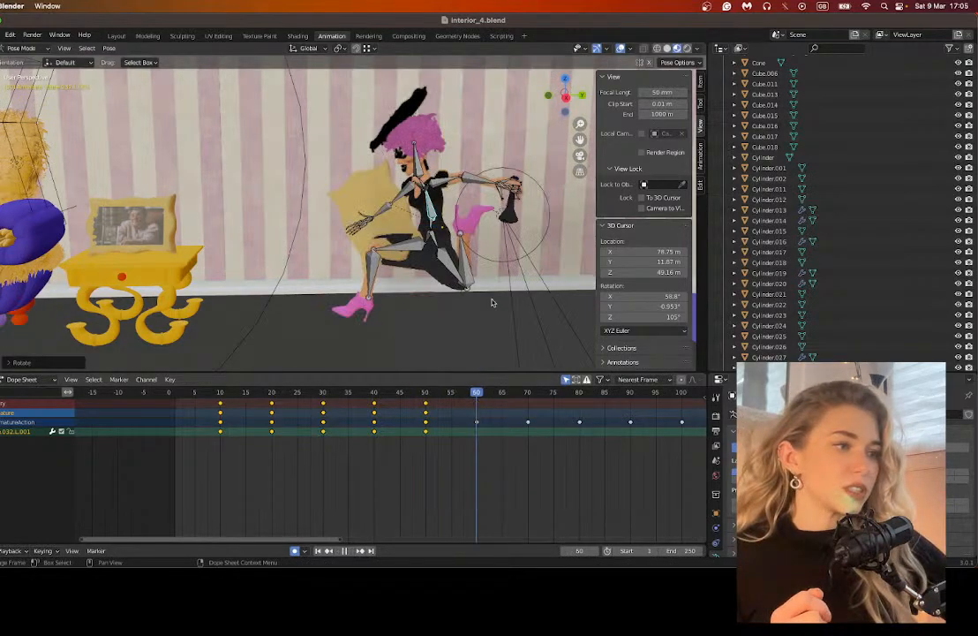
{"action": "key", "text": "space"}
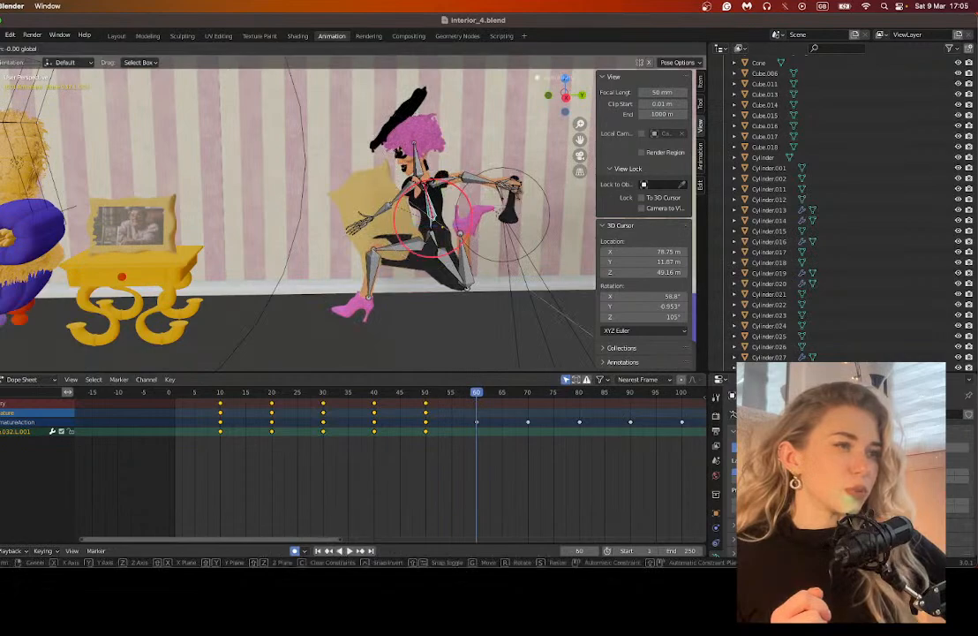
{"action": "key", "text": "r"}
{"action": "left_click", "coordinate": [510, 412]}
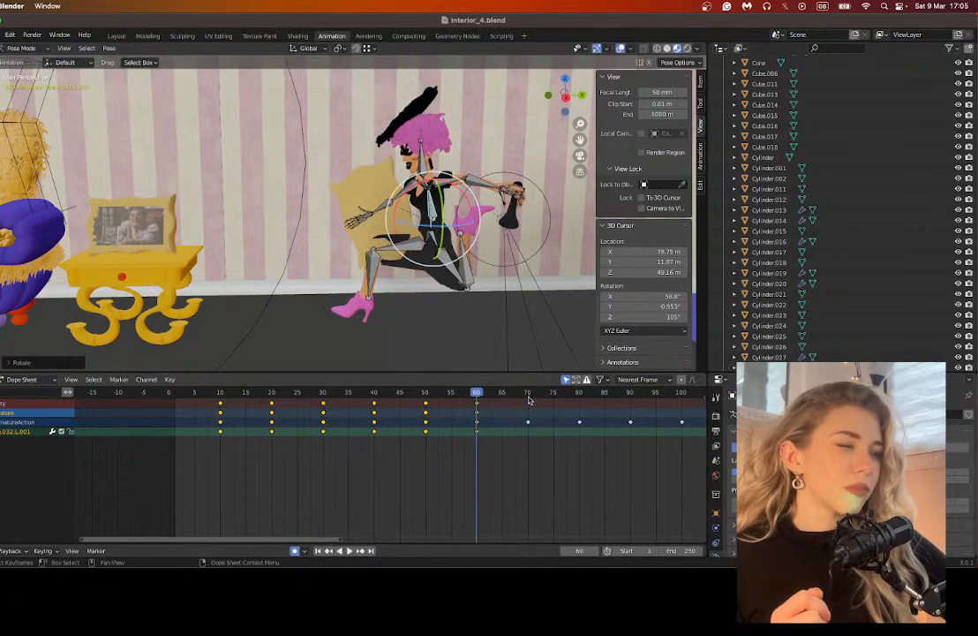
{"action": "left_click", "coordinate": [529, 394]}
{"action": "key", "text": "r"}
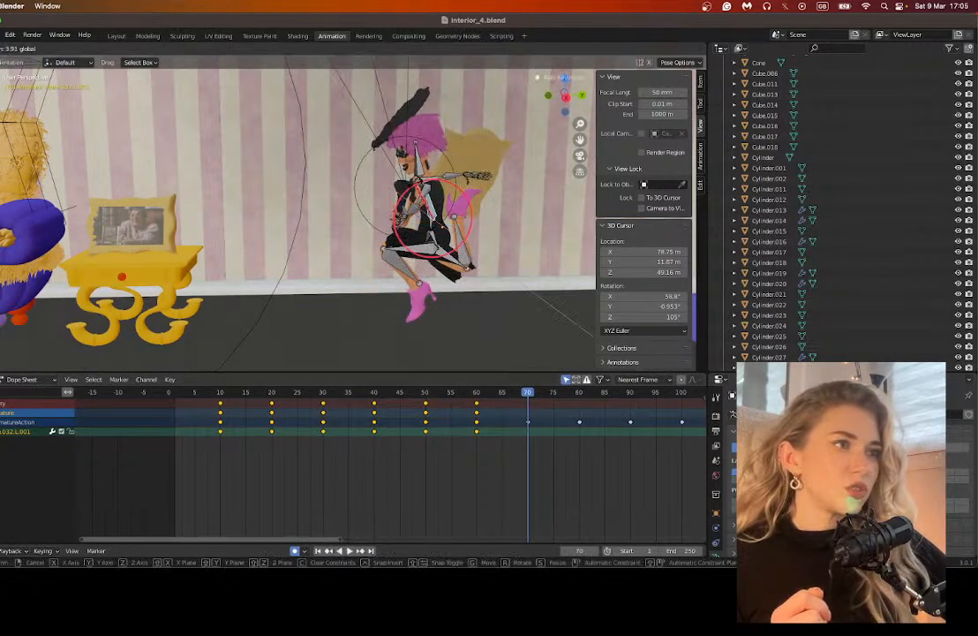
{"action": "left_click", "coordinate": [421, 468]}
Step: Keyframe the torso bone tilted slightly backward at frame 80 and leaning strongly backward at frame 90
{"action": "left_click_drag", "start_coordinate": [335, 538], "coordinate": [483, 532]}
{"action": "left_click", "coordinate": [247, 395]}
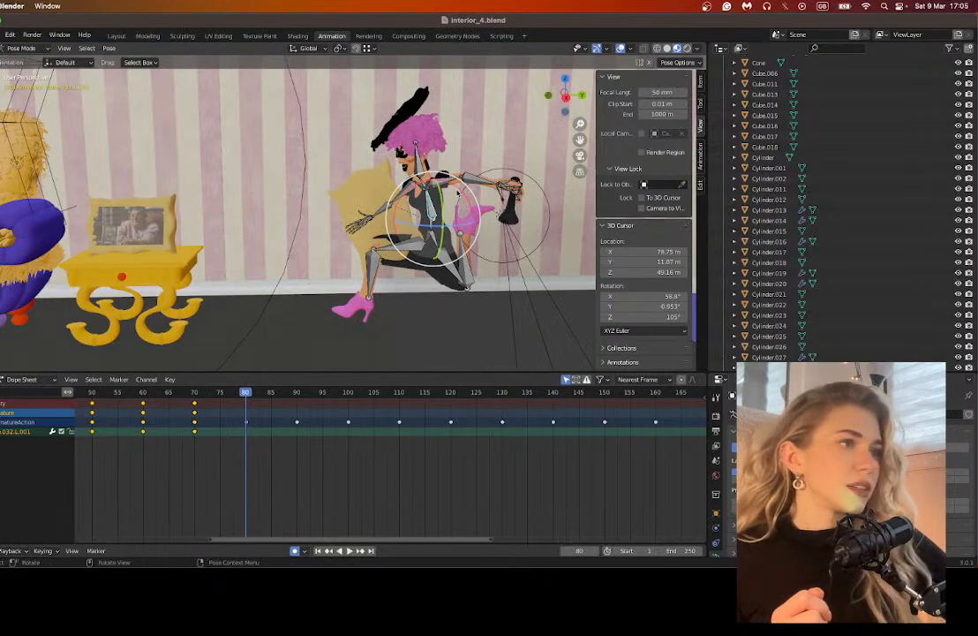
{"action": "key", "text": "r"}
{"action": "left_click", "coordinate": [462, 263]}
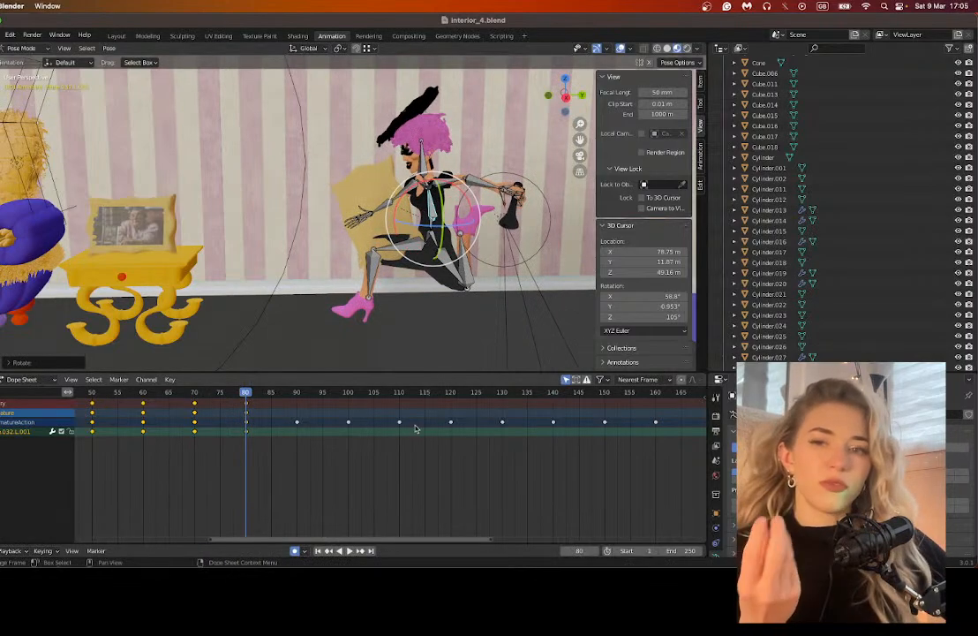
{"action": "left_click", "coordinate": [297, 391]}
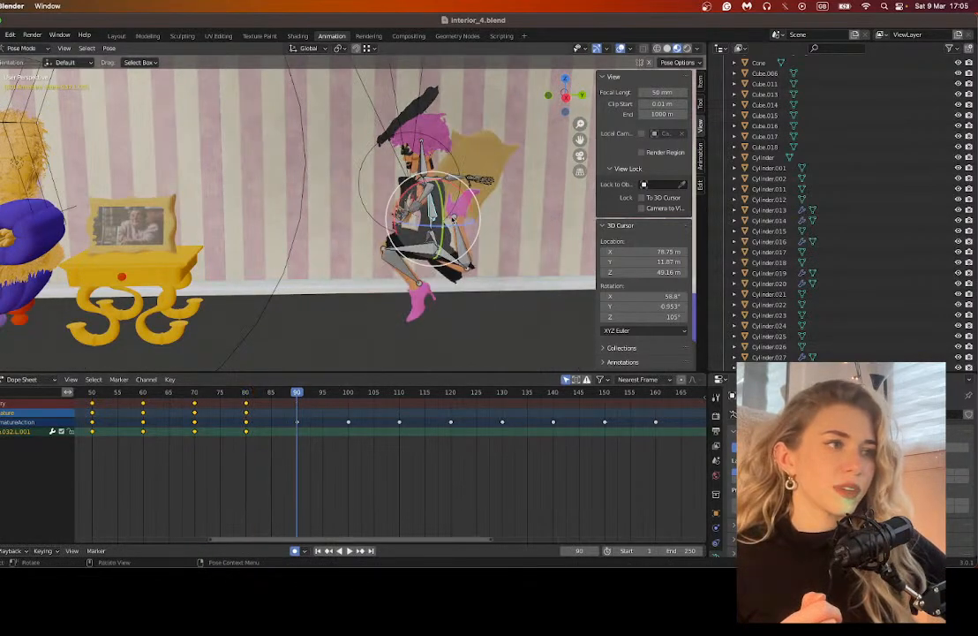
{"action": "key", "text": "r"}
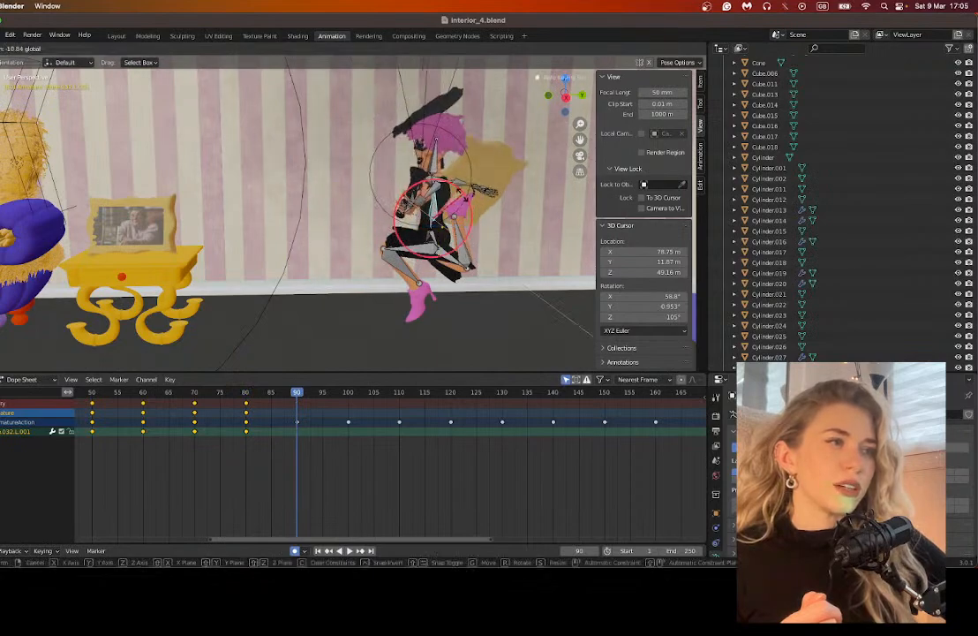
{"action": "left_click", "coordinate": [279, 225]}
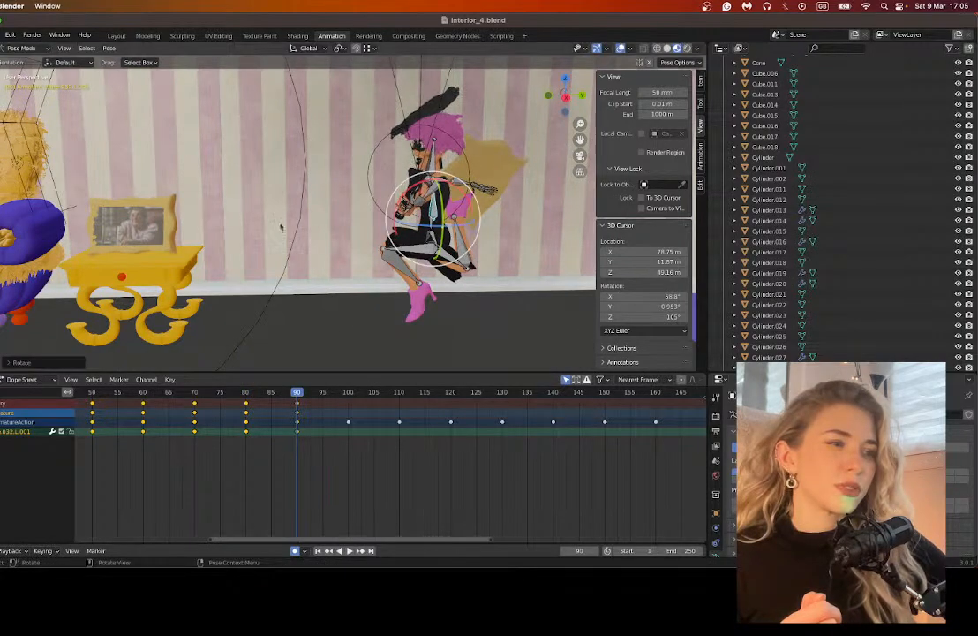
Step: Keyframe the torso bone rotated slightly forward at frame 100 and about 4° backward at frame 110
{"action": "left_click", "coordinate": [348, 391]}
{"action": "left_click", "coordinate": [421, 179]}
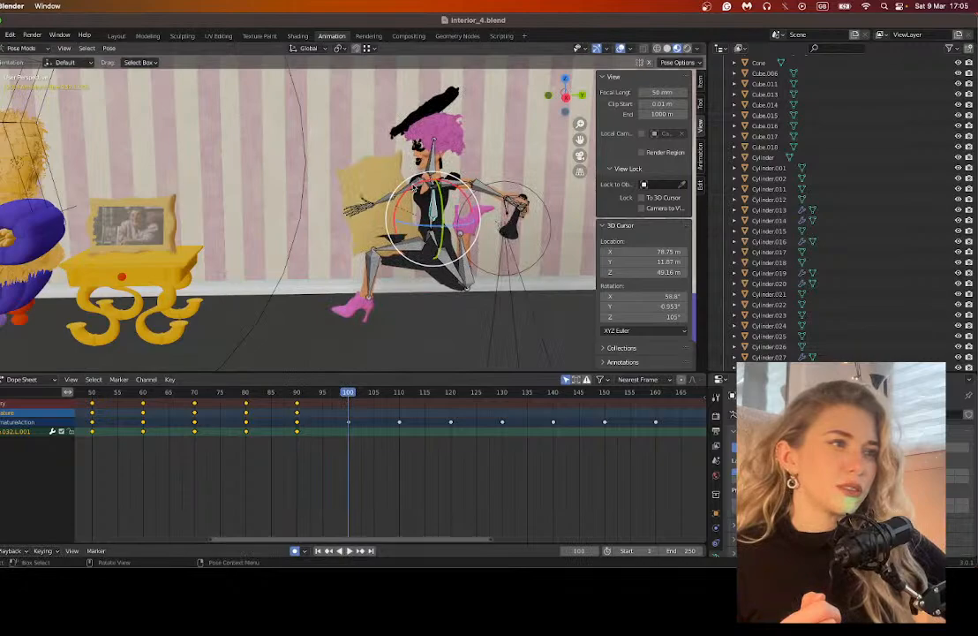
{"action": "key", "text": "r"}
{"action": "left_click", "coordinate": [403, 397]}
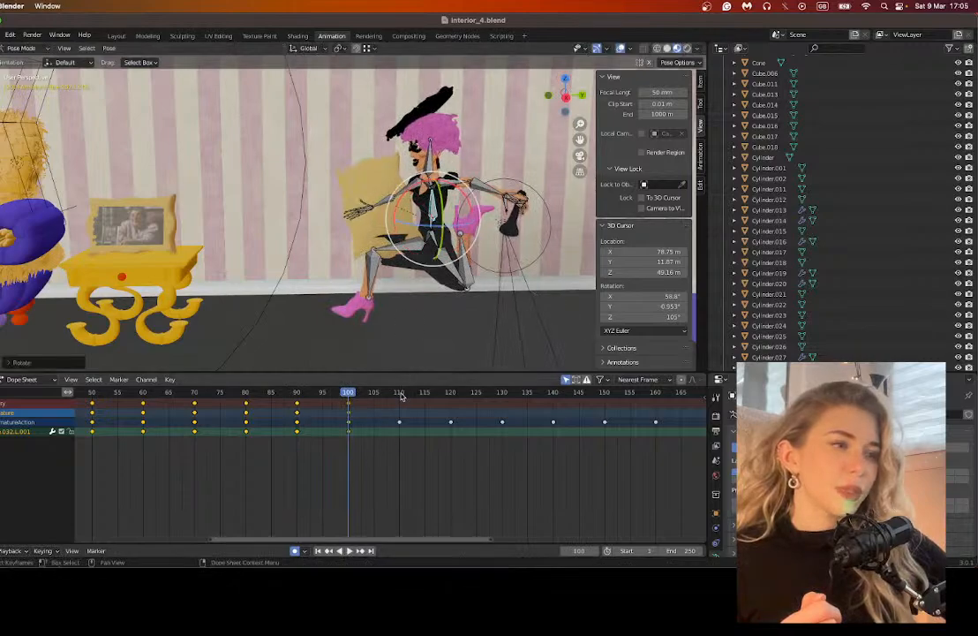
{"action": "left_click", "coordinate": [403, 397]}
{"action": "key", "text": "r"}
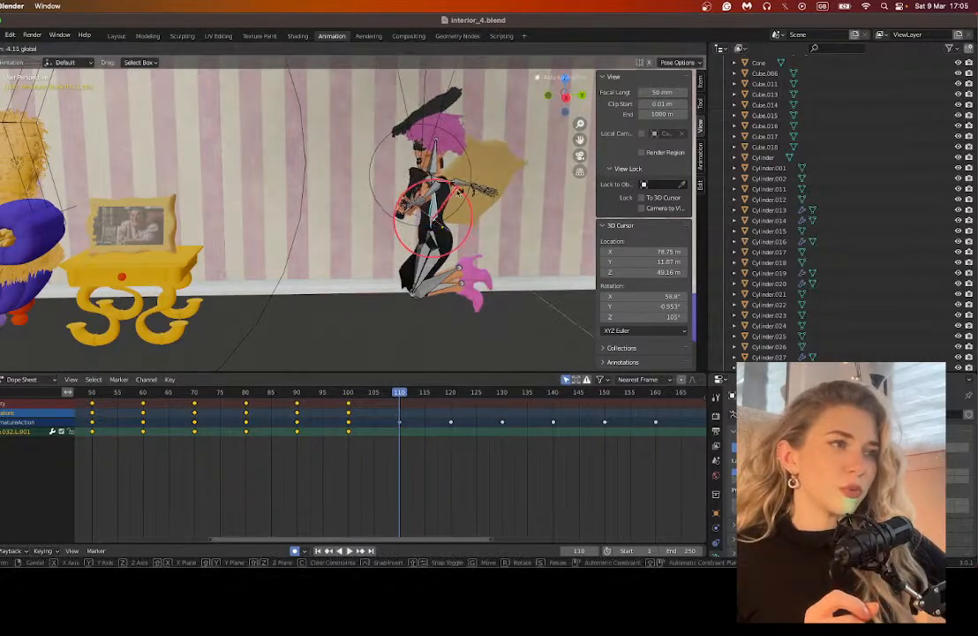
{"action": "left_click", "coordinate": [426, 309]}
Step: Keyframe the torso bone tilted slightly further backward at frame 120 and rotated well forward at frame 130
{"action": "left_click", "coordinate": [453, 396]}
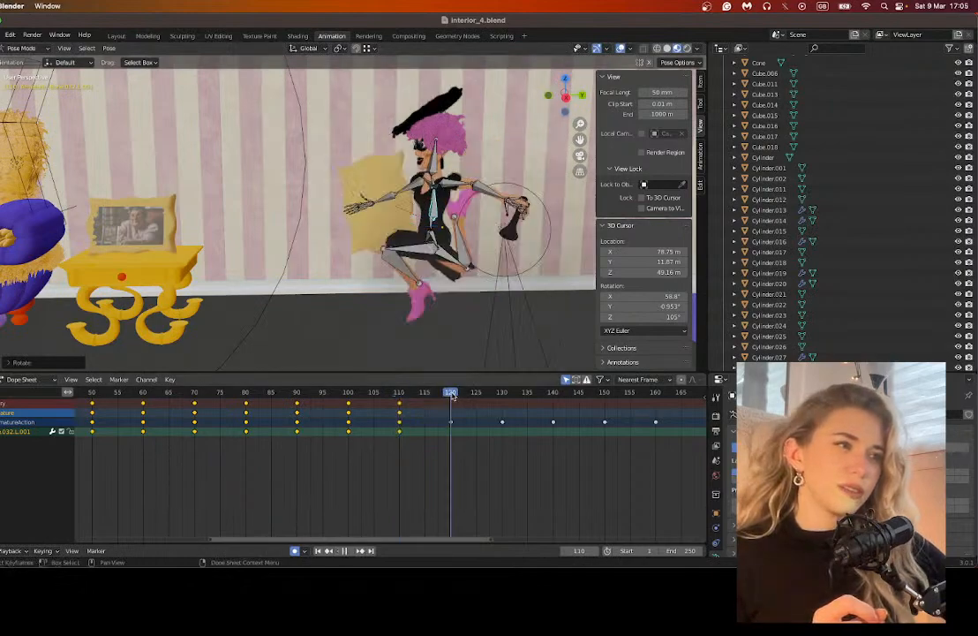
{"action": "key", "text": "r"}
{"action": "left_click_drag", "start_coordinate": [465, 202], "coordinate": [467, 207]}
{"action": "left_click", "coordinate": [501, 396]}
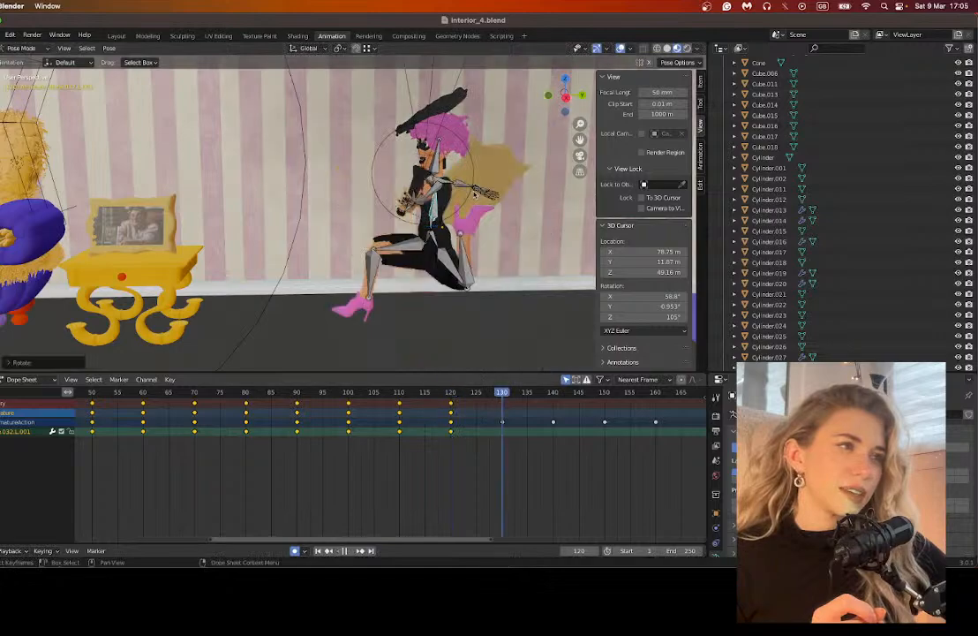
{"action": "key", "text": "r"}
{"action": "left_click_drag", "start_coordinate": [465, 201], "coordinate": [464, 197]}
{"action": "left_click_drag", "start_coordinate": [580, 140], "coordinate": [482, 143]}
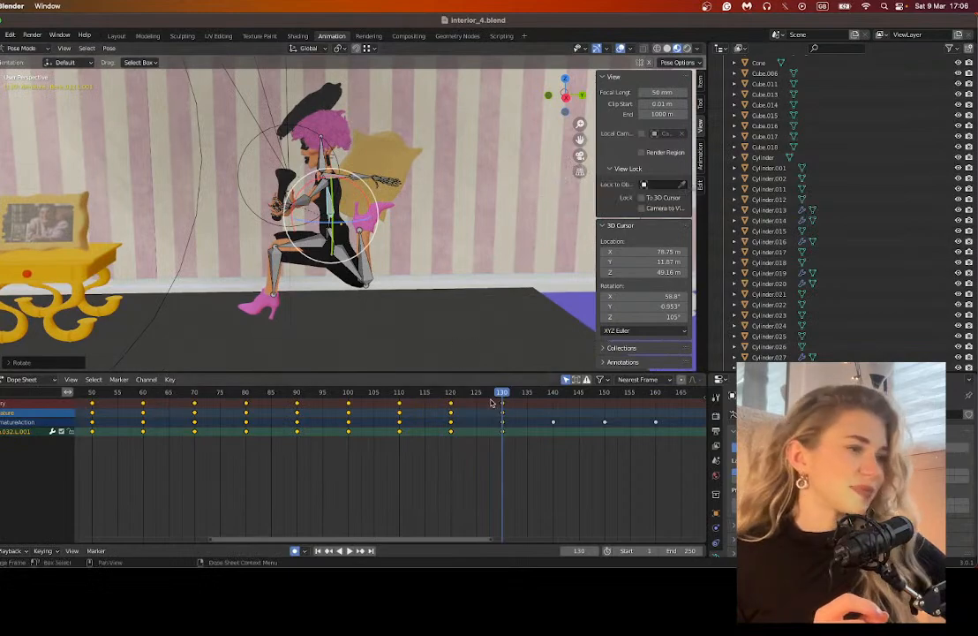
Step: Keyframe the torso bone's rotation, leaning slightly forward at frame 140 and slightly backward at frame 150
{"action": "left_click", "coordinate": [555, 399]}
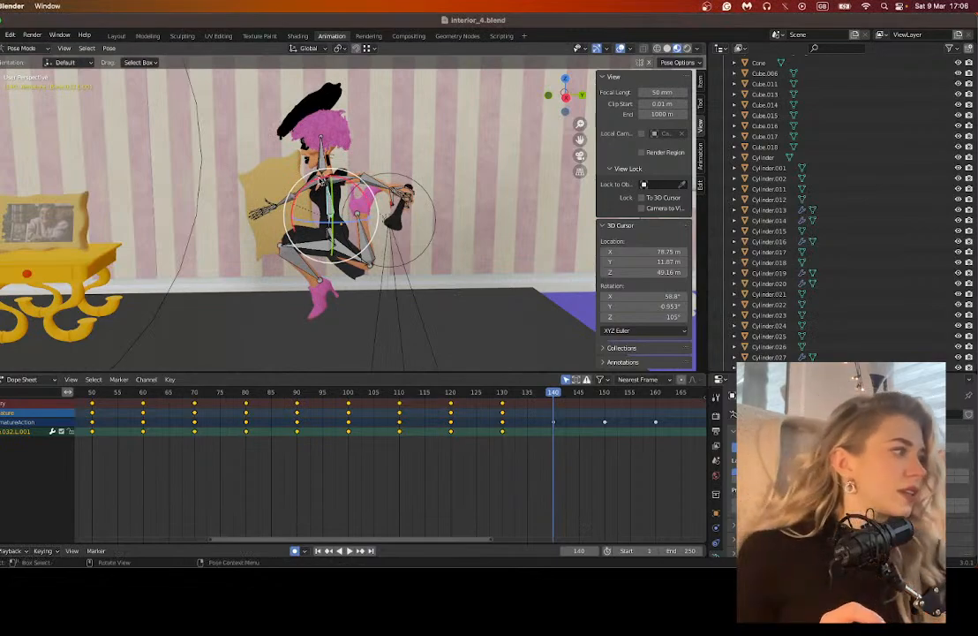
{"action": "left_click", "coordinate": [320, 177]}
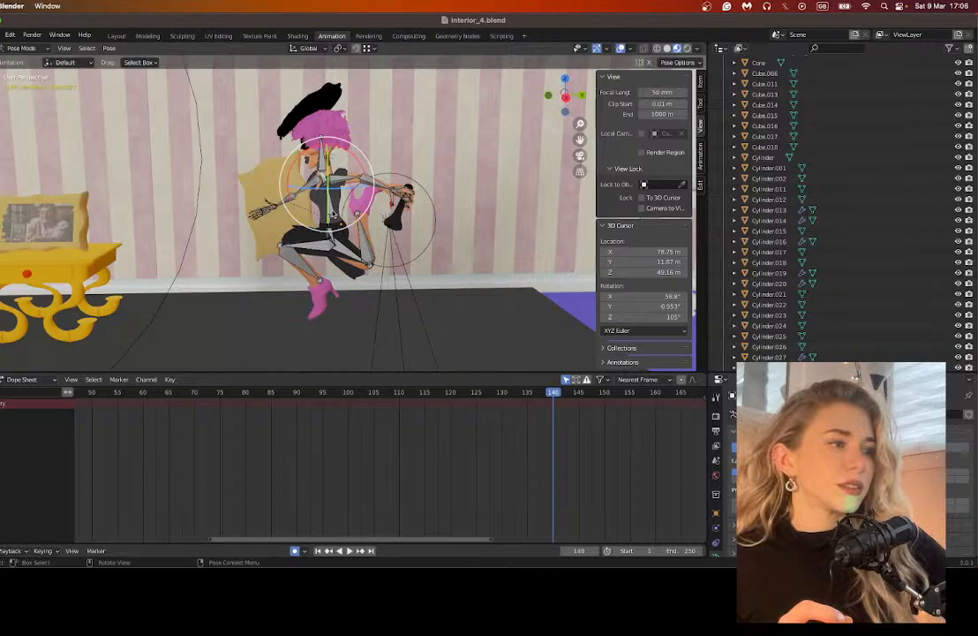
{"action": "left_click", "coordinate": [333, 214]}
{"action": "left_click_drag", "start_coordinate": [294, 205], "coordinate": [293, 212]}
{"action": "scroll", "coordinate": [615, 502], "scroll_direction": "down", "scroll_amount": 1}
{"action": "left_click_drag", "start_coordinate": [436, 540], "coordinate": [559, 543]}
{"action": "left_click", "coordinate": [342, 396]}
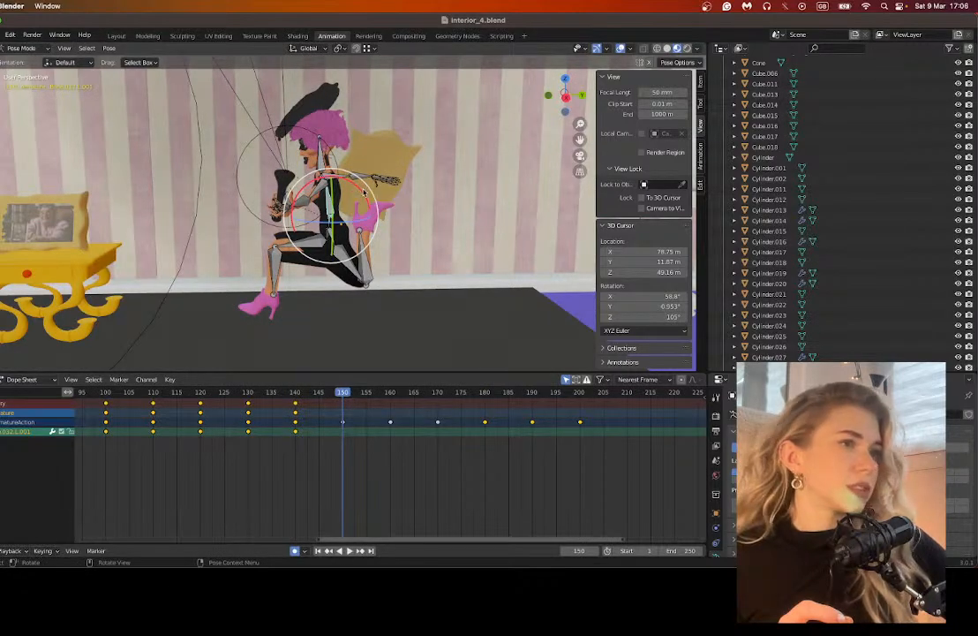
{"action": "left_click_drag", "start_coordinate": [363, 192], "coordinate": [402, 390]}
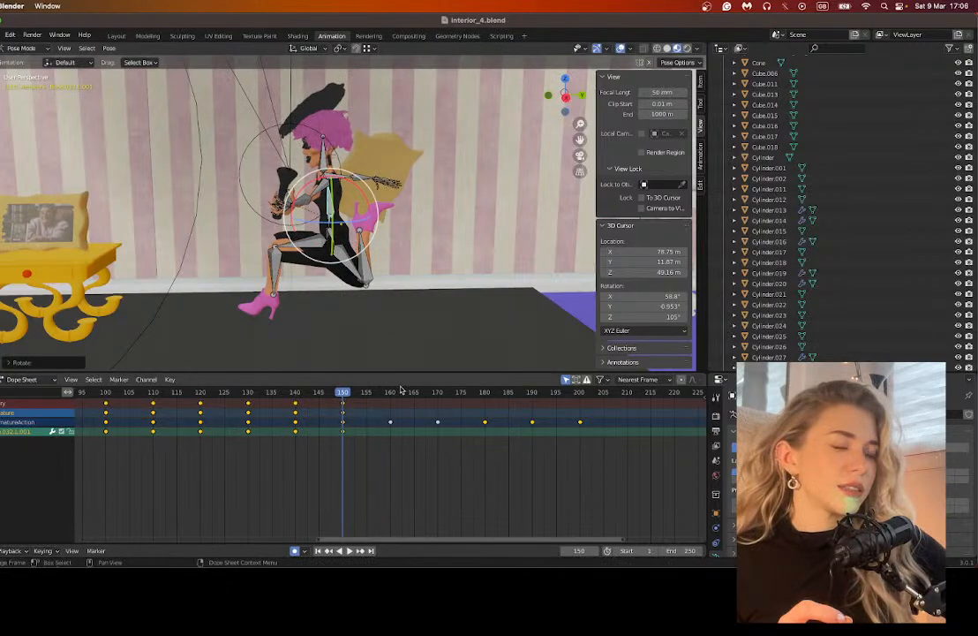
Step: Keyframe the torso bone rotated slightly forward at frame 160 and slightly backward at frame 170
{"action": "left_click", "coordinate": [391, 396]}
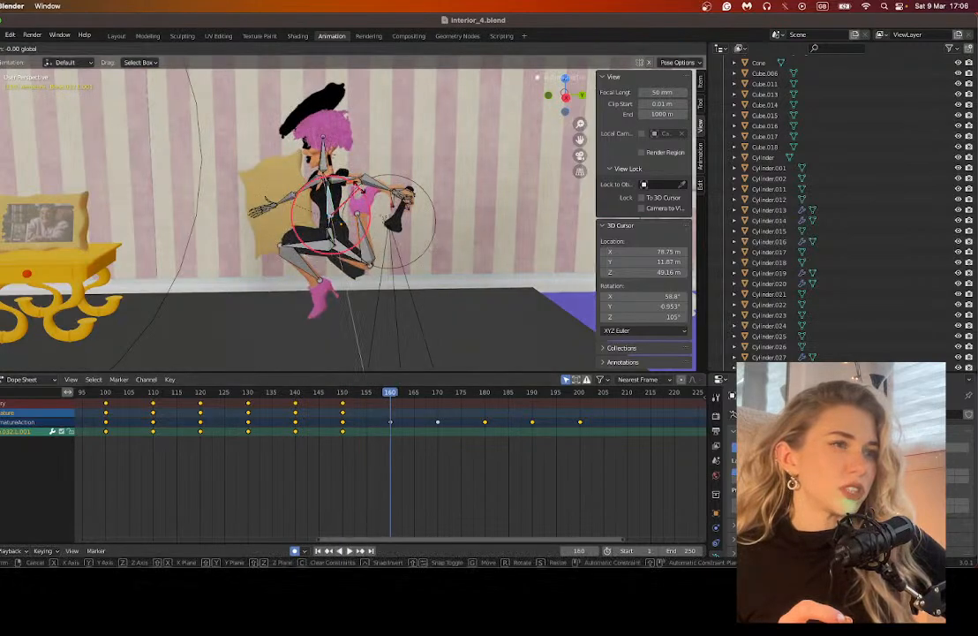
{"action": "key", "text": "r"}
{"action": "left_click", "coordinate": [359, 190]}
{"action": "key", "text": "Up"}
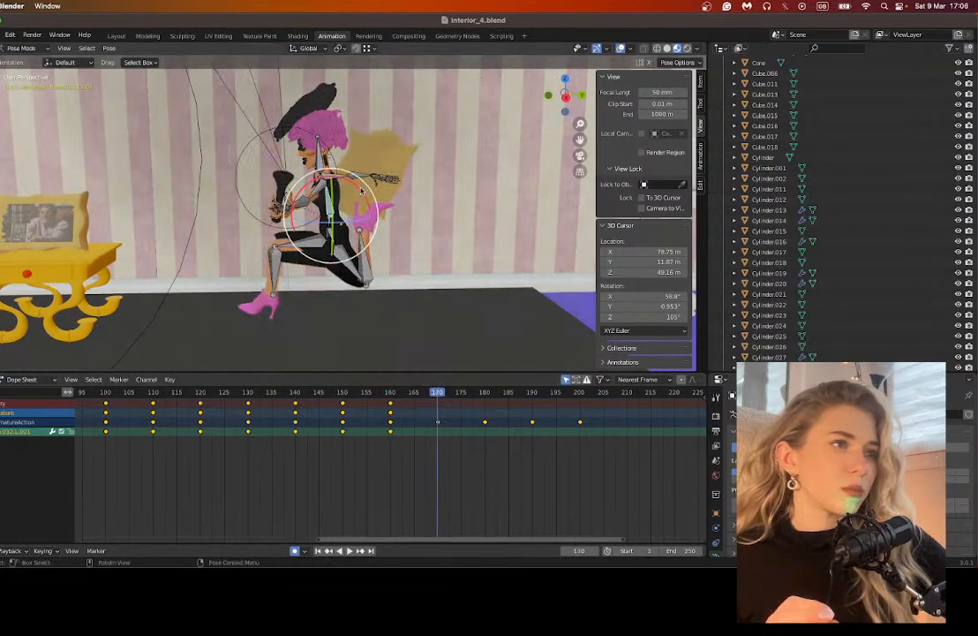
{"action": "left_click_drag", "start_coordinate": [358, 187], "coordinate": [361, 190]}
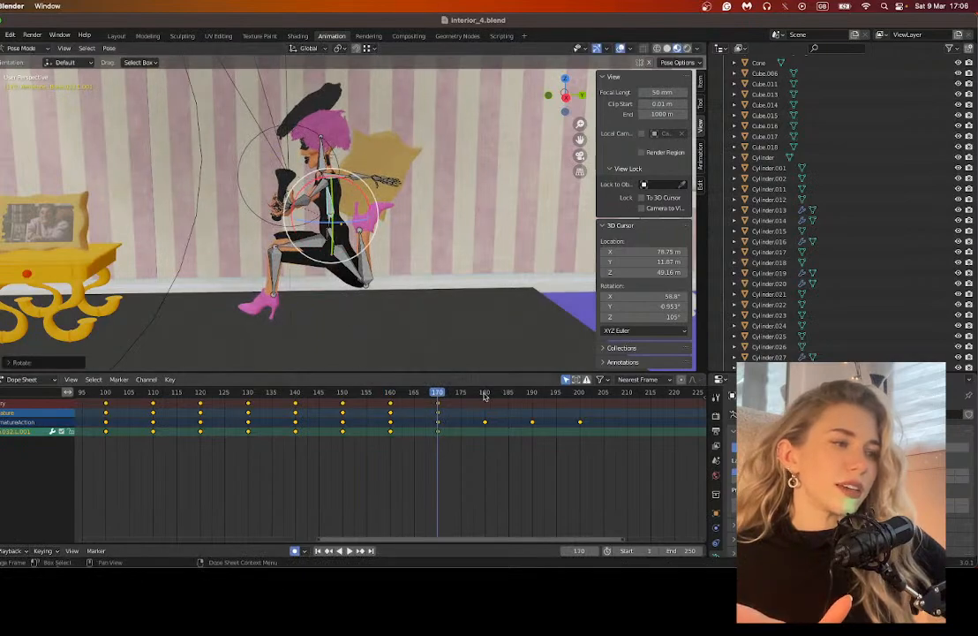
{"action": "left_click", "coordinate": [484, 397]}
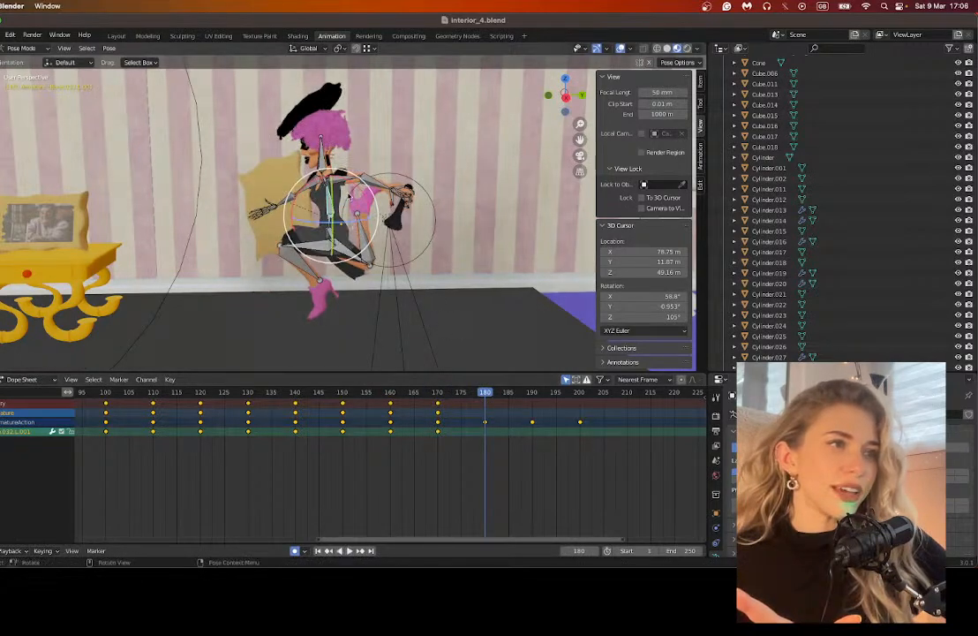
{"action": "left_click_drag", "start_coordinate": [358, 193], "coordinate": [361, 194]}
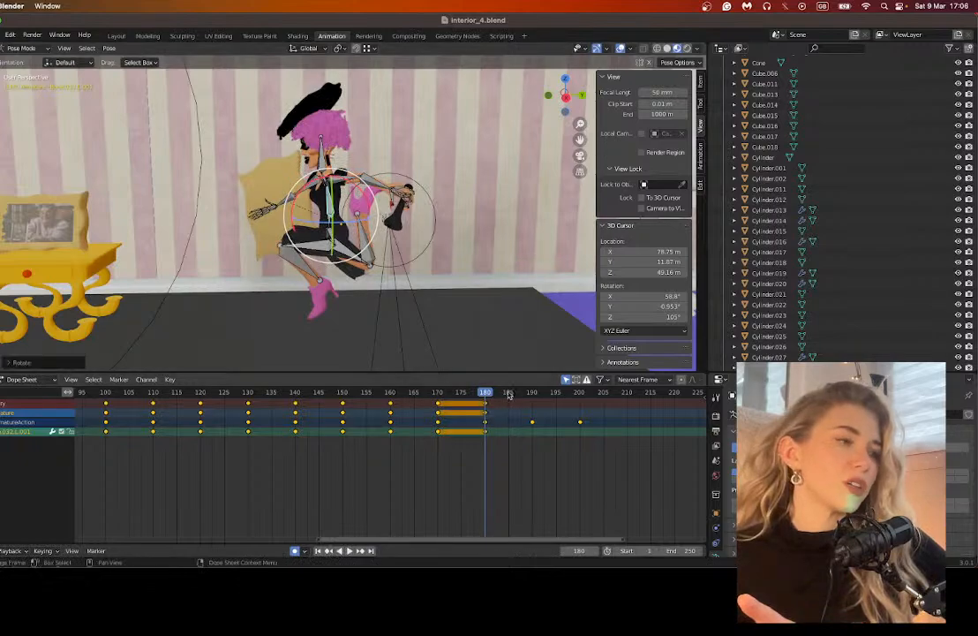
{"action": "key", "text": "Delete"}
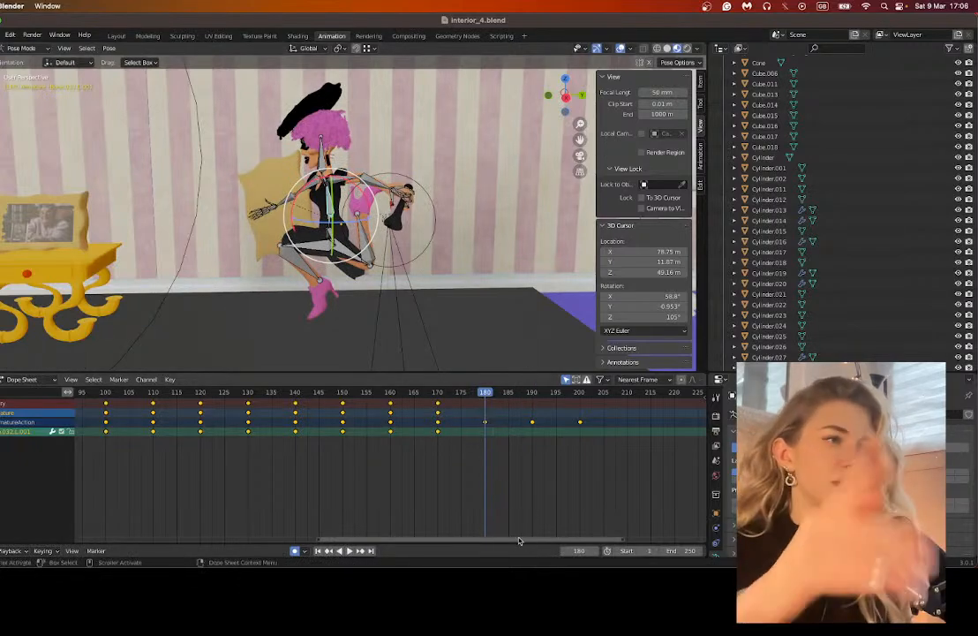
Step: Go back to frame 10 and play the run cycle to check the torso movement, stopping around frame 80
{"action": "left_click_drag", "start_coordinate": [492, 540], "coordinate": [208, 533]}
{"action": "left_click", "coordinate": [259, 393]}
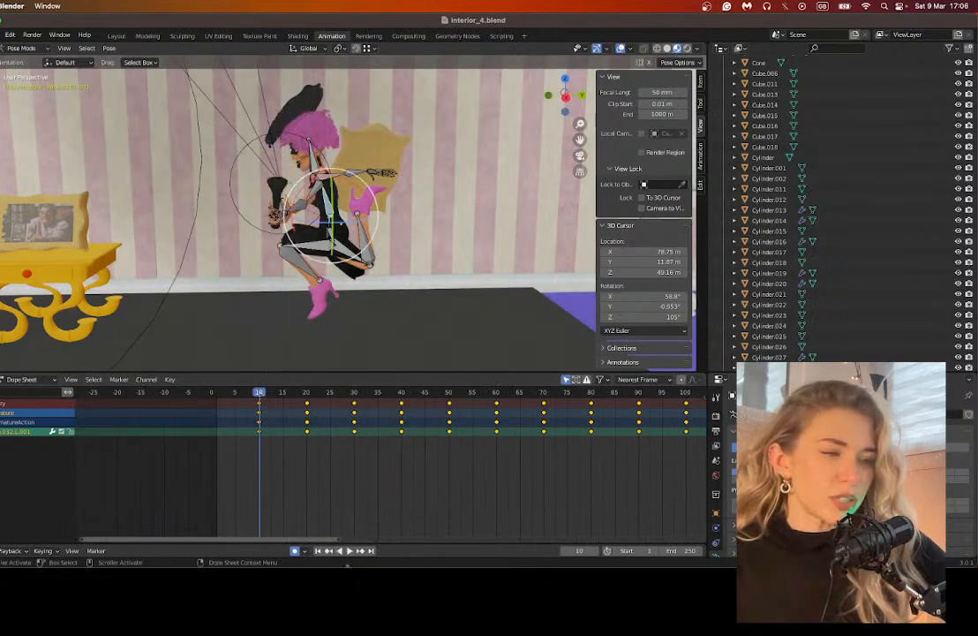
{"action": "left_click", "coordinate": [349, 552]}
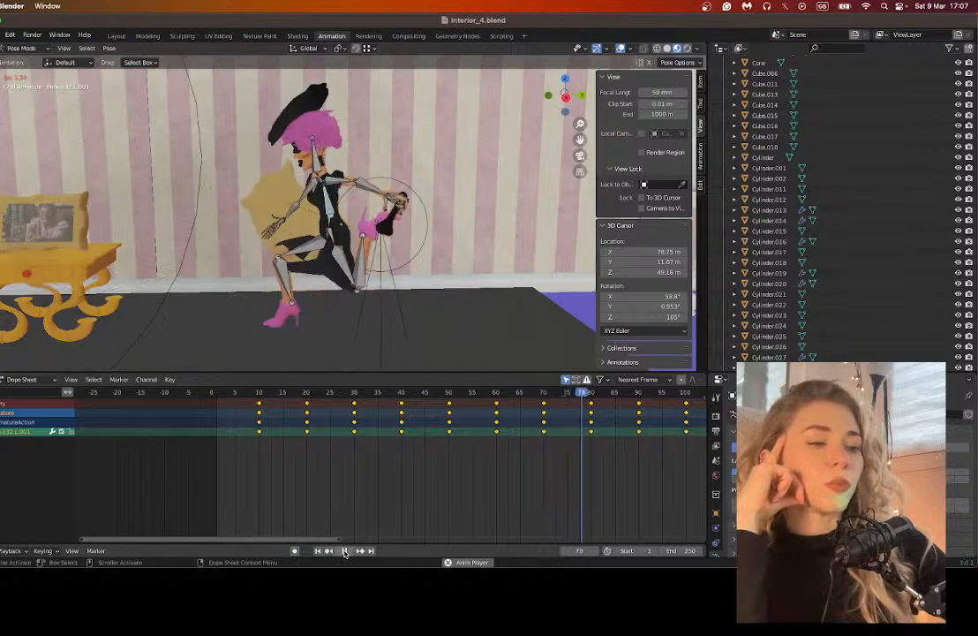
{"action": "left_click", "coordinate": [345, 551]}
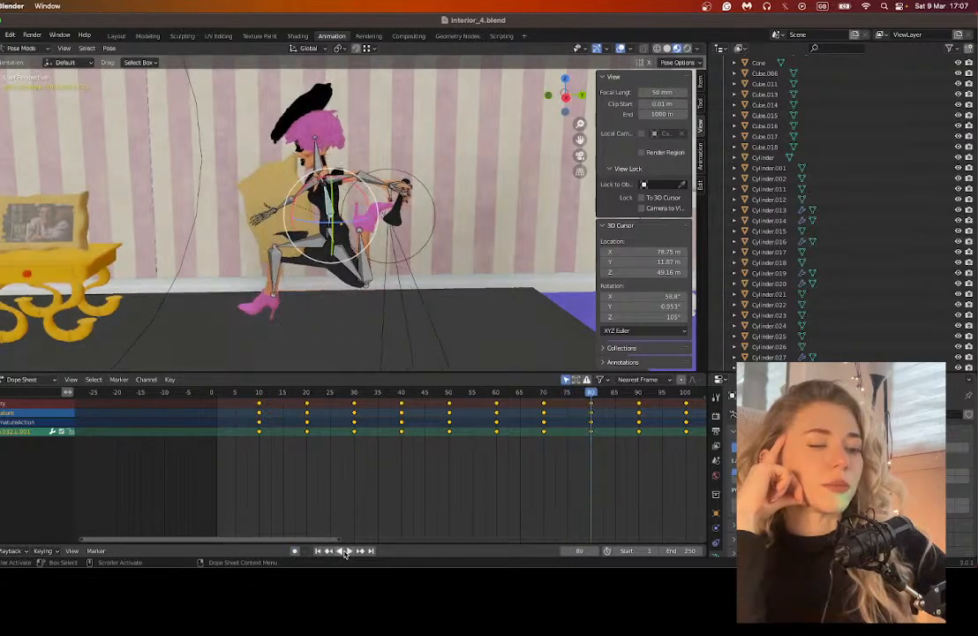
Step: Return to frame 1 and view the character's starting position through the scene camera
{"action": "left_click", "coordinate": [217, 393]}
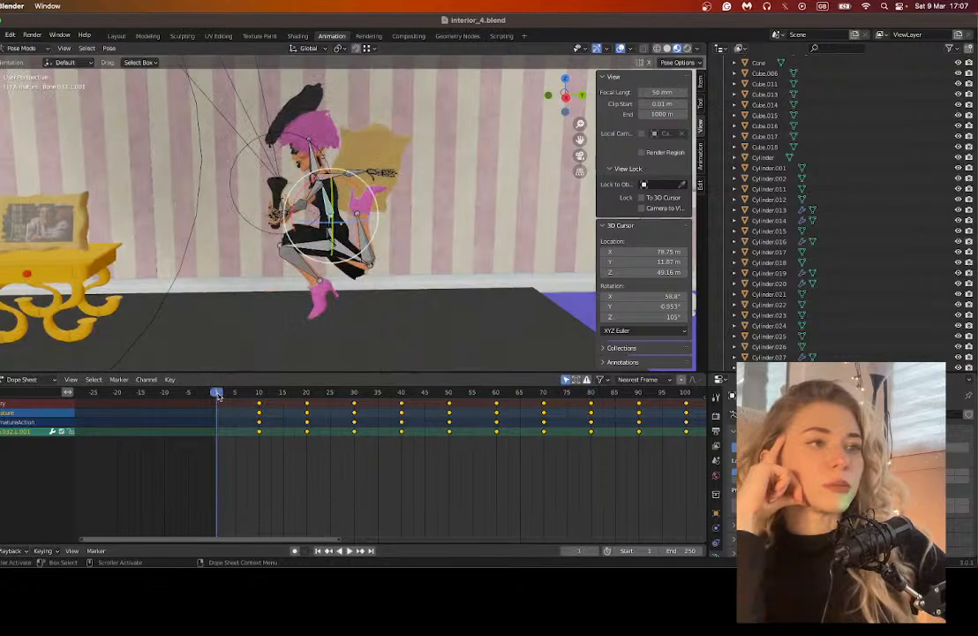
{"action": "left_click", "coordinate": [580, 156]}
{"action": "scroll", "coordinate": [297, 236], "scroll_direction": "up", "scroll_amount": 2}
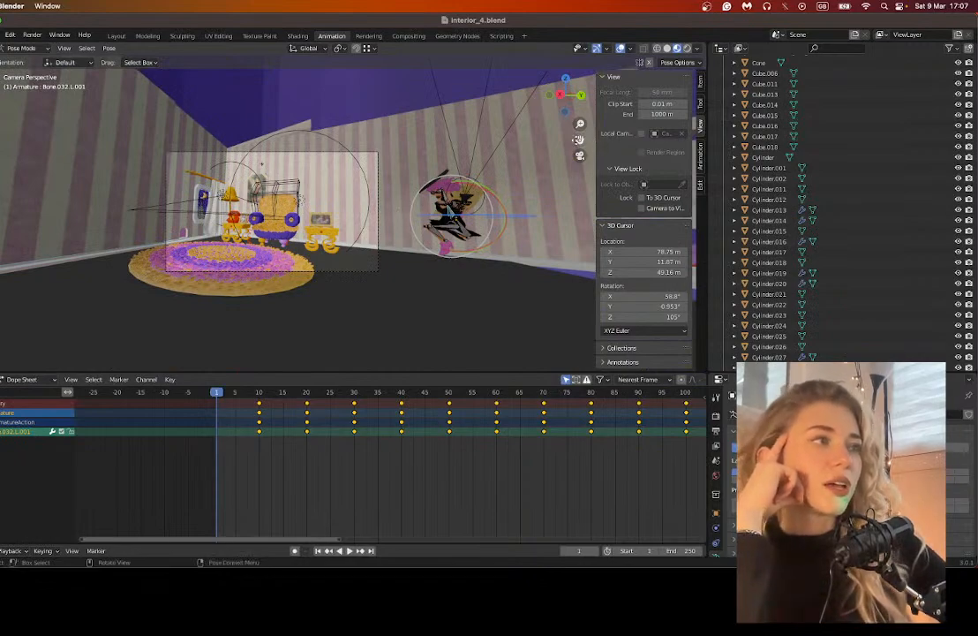
Step: Turn on automatic keyframing and switch the armature from Pose Mode to Object Mode
{"action": "middle_click_drag", "start_coordinate": [501, 121], "coordinate": [534, 128], "text": "shift"}
{"action": "scroll", "coordinate": [307, 244], "scroll_direction": "up", "scroll_amount": 2}
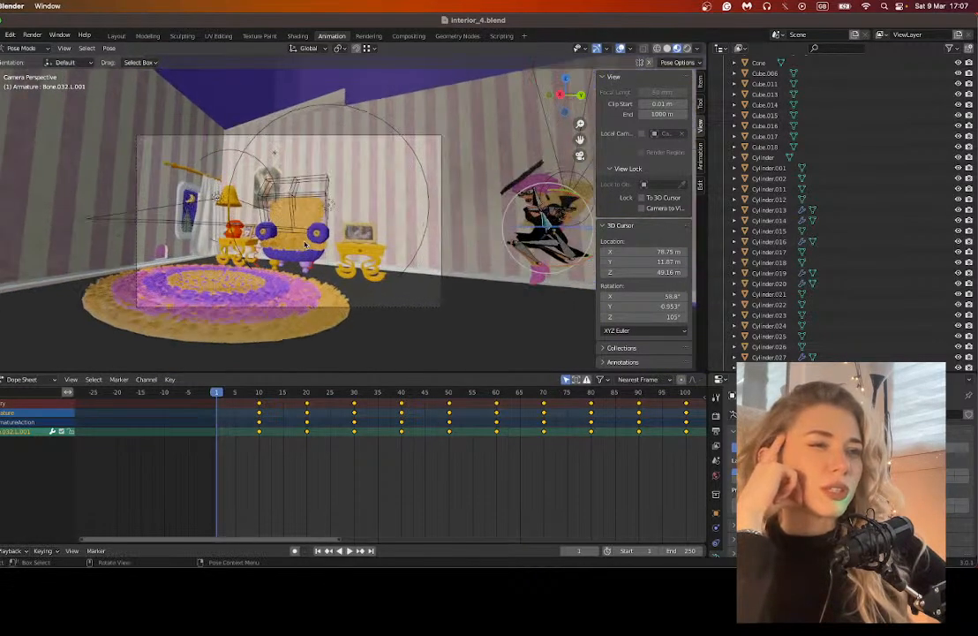
{"action": "scroll", "coordinate": [304, 244], "scroll_direction": "up", "scroll_amount": 1}
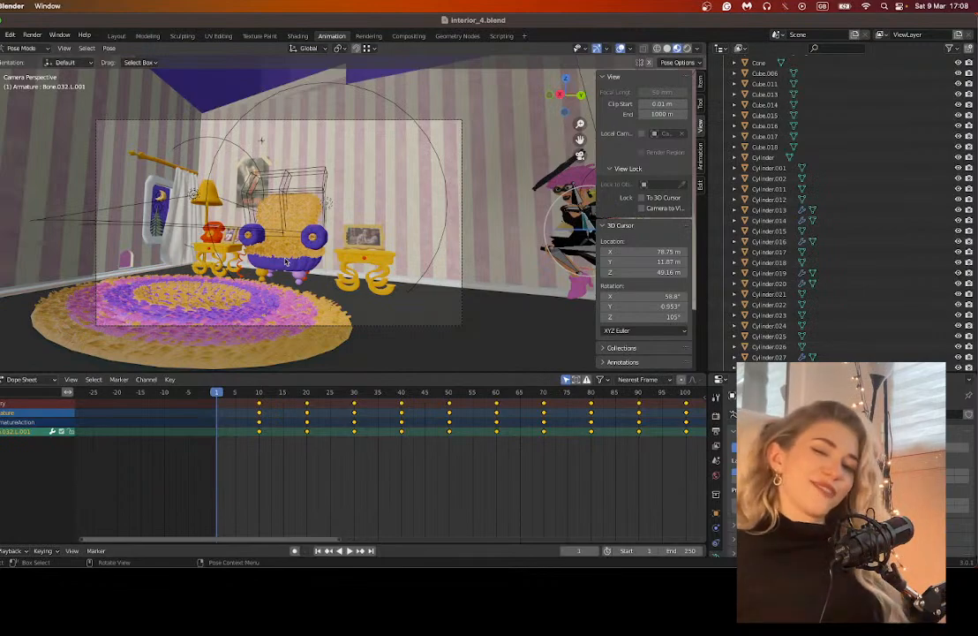
{"action": "scroll", "coordinate": [285, 262], "scroll_direction": "up", "scroll_amount": 2}
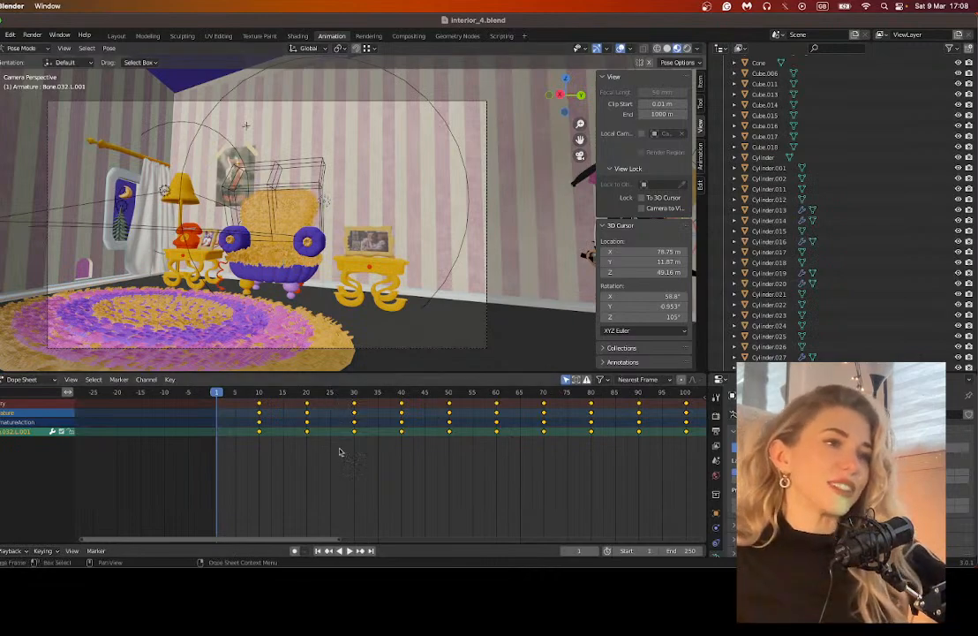
{"action": "left_click_drag", "start_coordinate": [580, 139], "coordinate": [497, 127]}
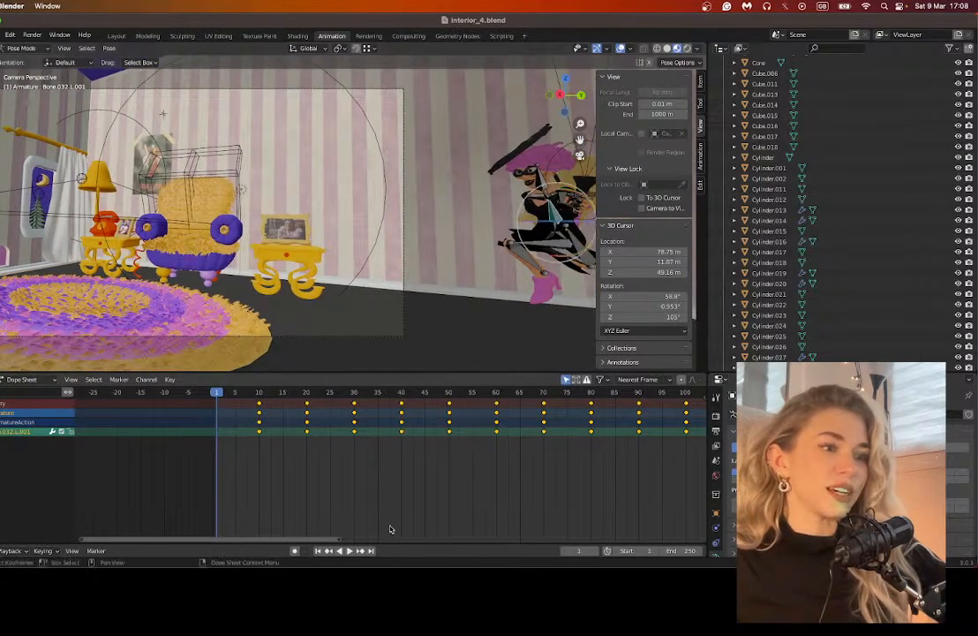
{"action": "left_click", "coordinate": [294, 550]}
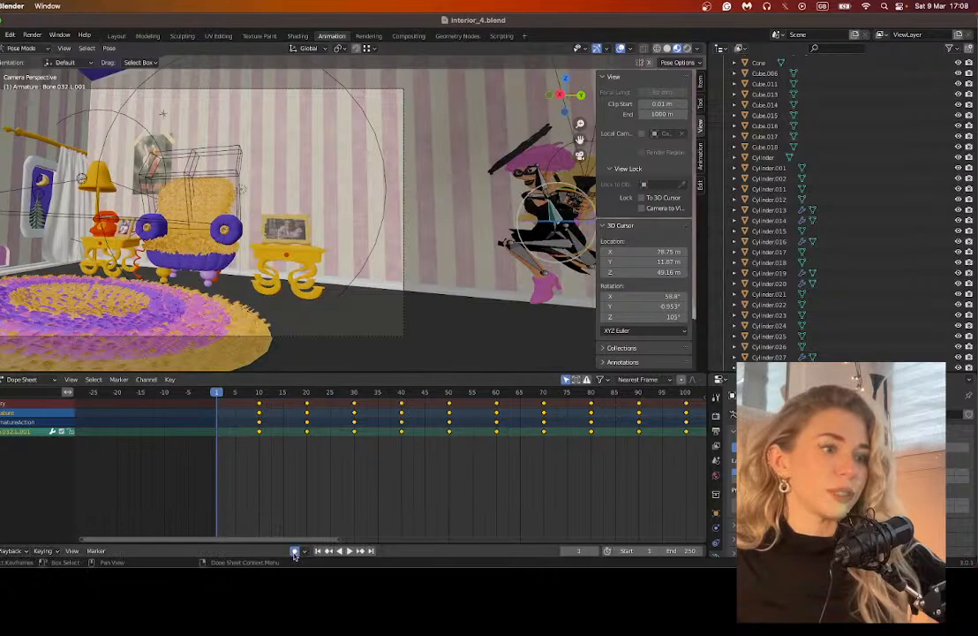
{"action": "left_click", "coordinate": [22, 47]}
{"action": "left_click", "coordinate": [22, 59]}
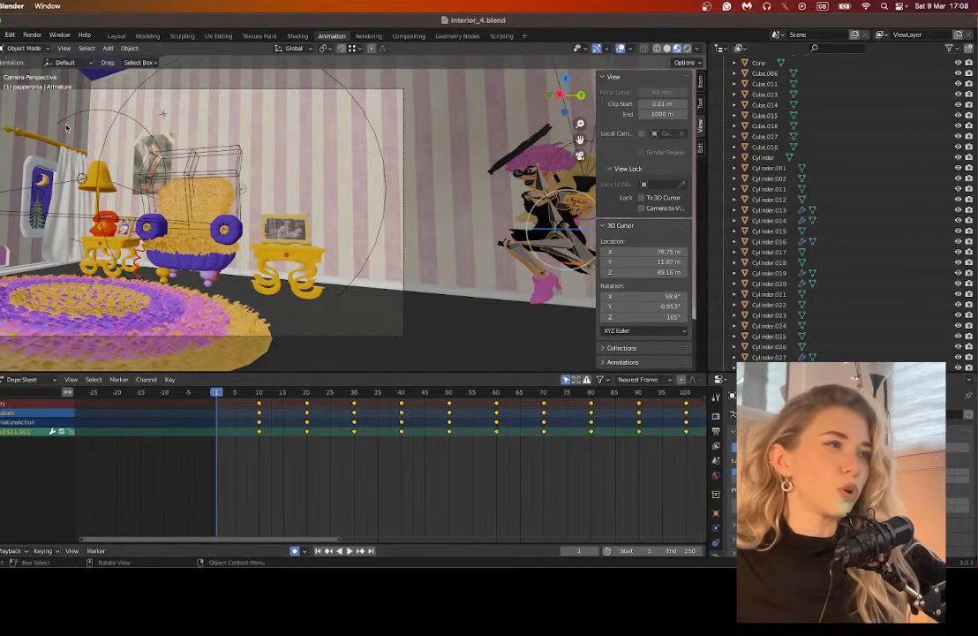
Step: At frame 10, keyframe the armature moved about 1.2 m along Y towards the furniture, working from the top view
{"action": "left_click", "coordinate": [261, 393]}
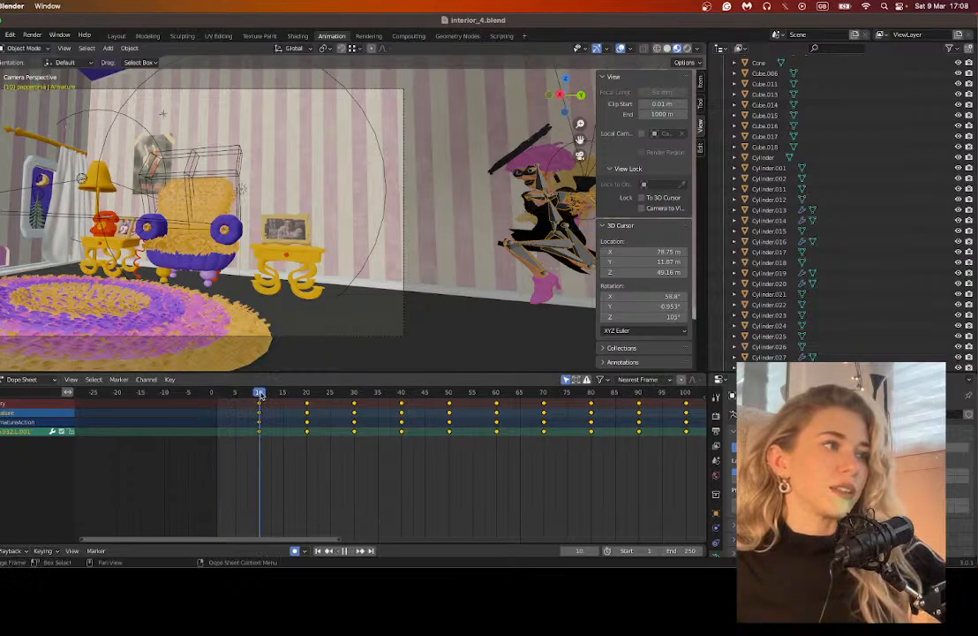
{"action": "scroll", "coordinate": [505, 234], "scroll_direction": "down", "scroll_amount": 2}
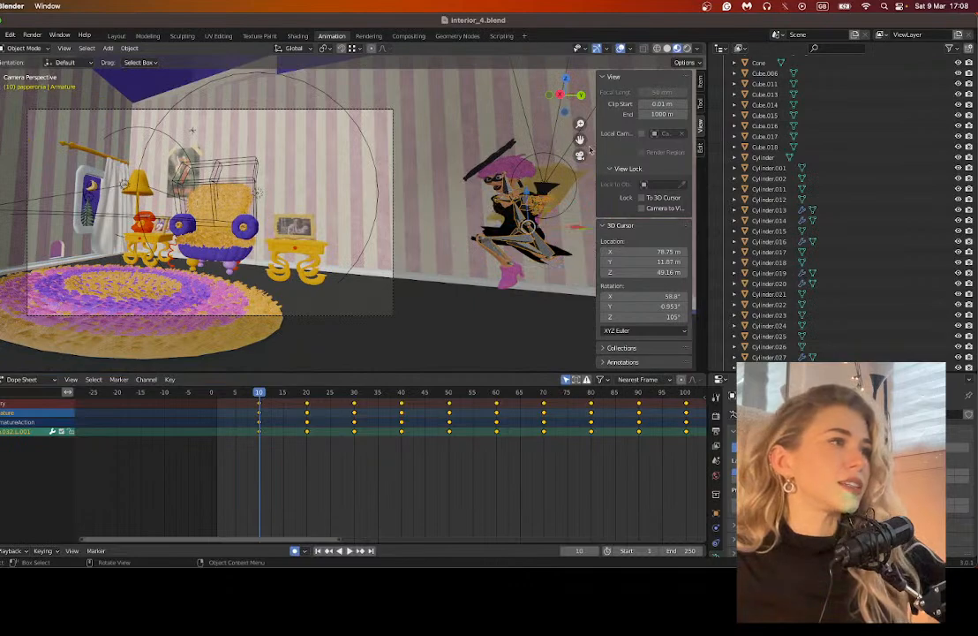
{"action": "left_click_drag", "start_coordinate": [580, 139], "coordinate": [528, 136]}
{"action": "middle_click_drag", "start_coordinate": [414, 238], "coordinate": [419, 260]}
{"action": "scroll", "coordinate": [424, 254], "scroll_direction": "down", "scroll_amount": 7}
{"action": "middle_click_drag", "start_coordinate": [498, 222], "coordinate": [549, 263]}
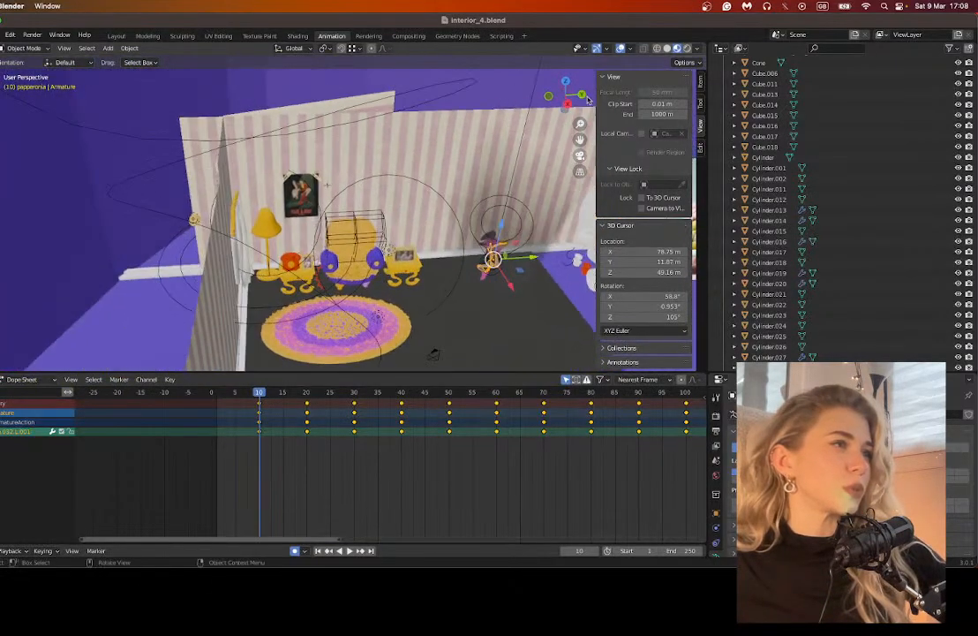
{"action": "left_click", "coordinate": [565, 82]}
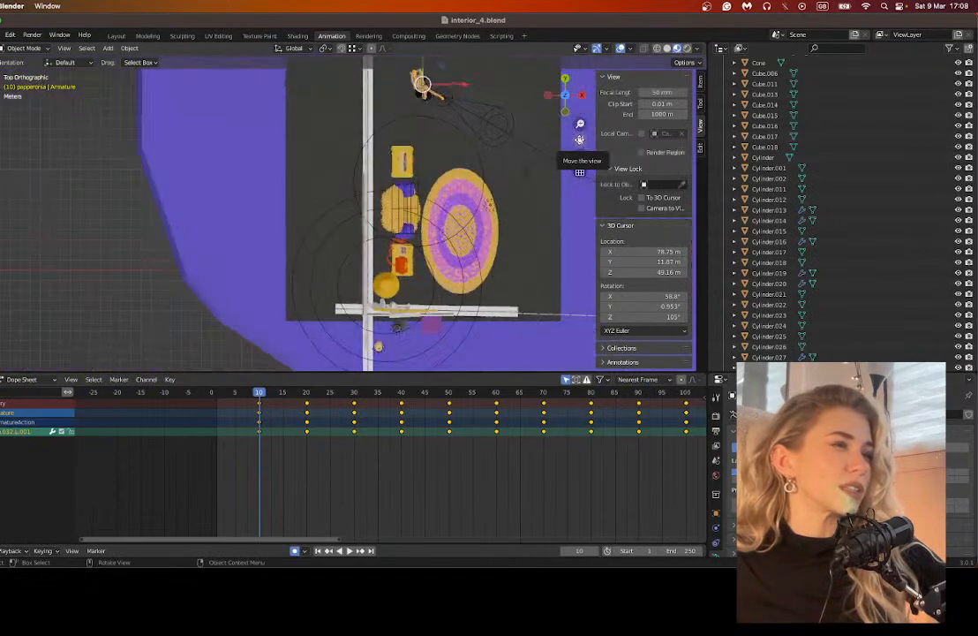
{"action": "left_click_drag", "start_coordinate": [580, 139], "coordinate": [477, 163]}
{"action": "scroll", "coordinate": [358, 193], "scroll_direction": "up", "scroll_amount": 2}
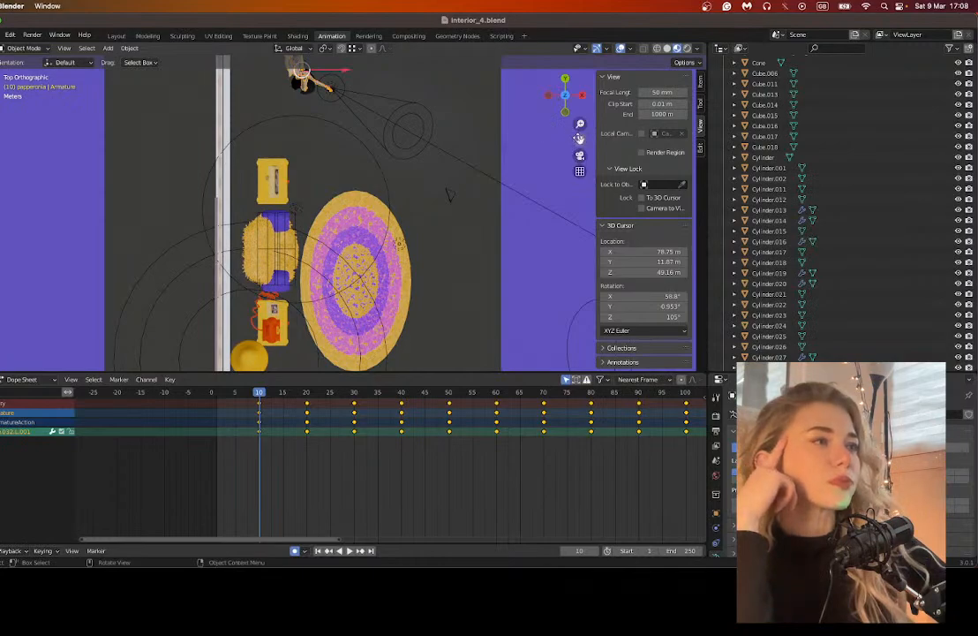
{"action": "left_click_drag", "start_coordinate": [579, 139], "coordinate": [576, 165]}
{"action": "key", "text": "g"}
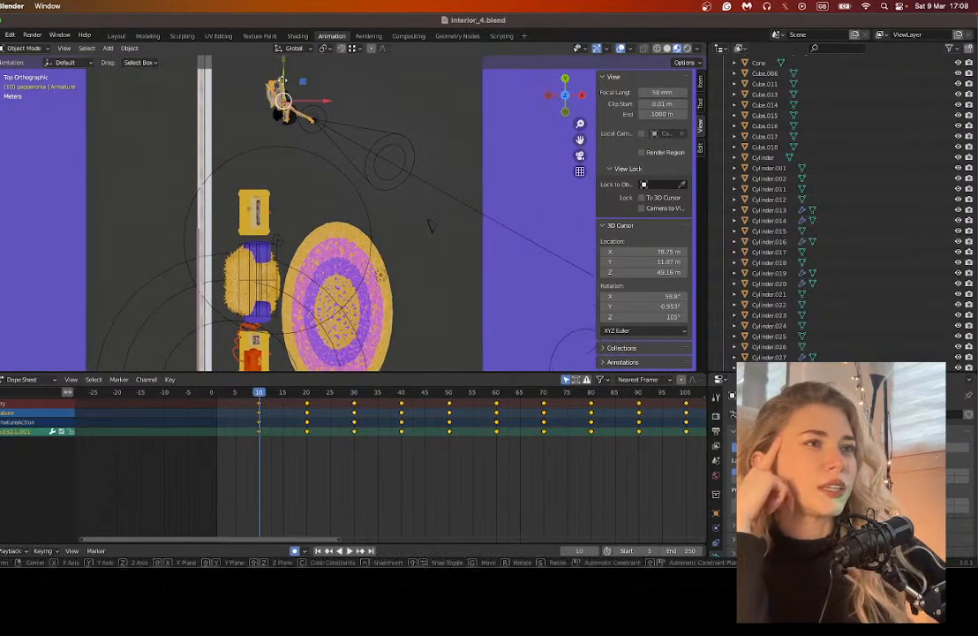
{"action": "key", "text": "y"}
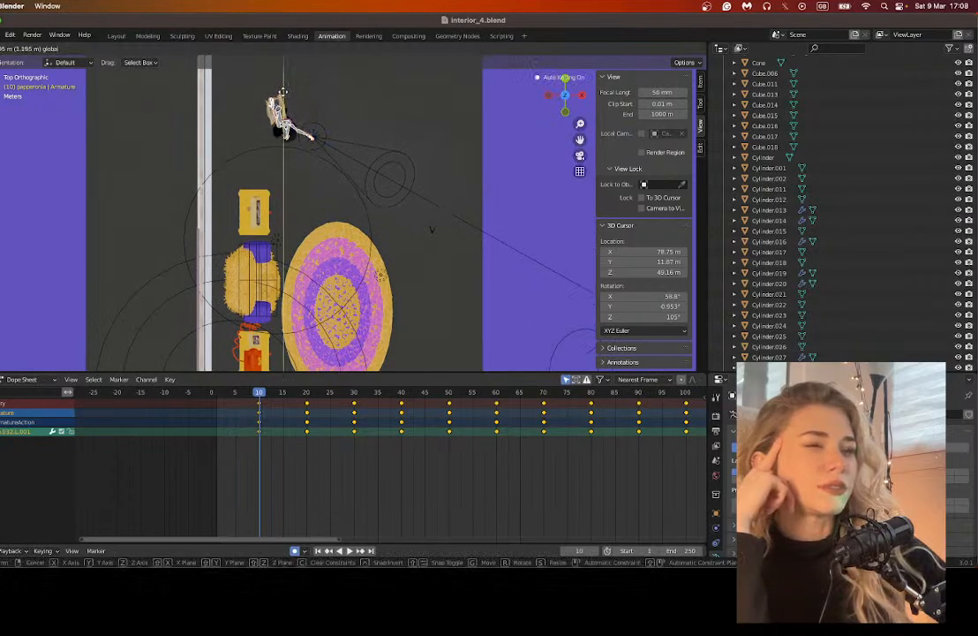
{"action": "left_click", "coordinate": [338, 128]}
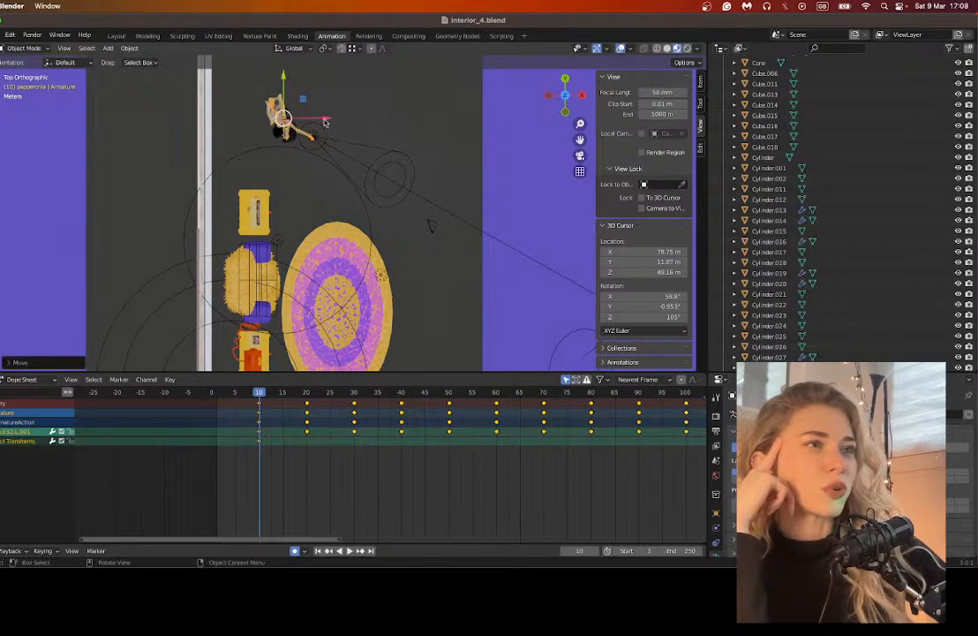
Step: Still at frame 10, move the armature about 3.5 m along X so it stands close to the striped wall
{"action": "key", "text": "g"}
{"action": "key", "text": "x"}
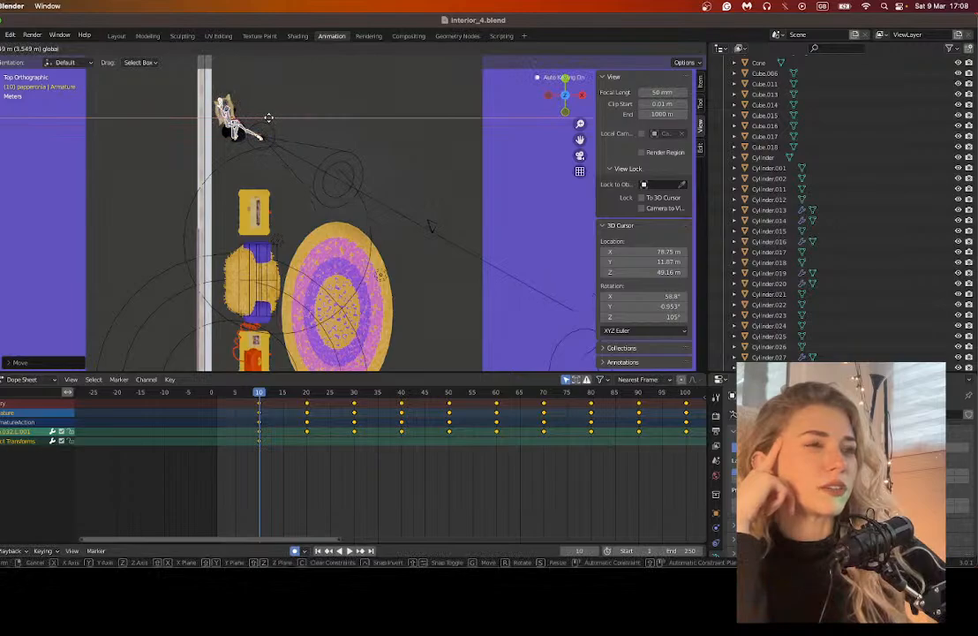
{"action": "left_click", "coordinate": [281, 120]}
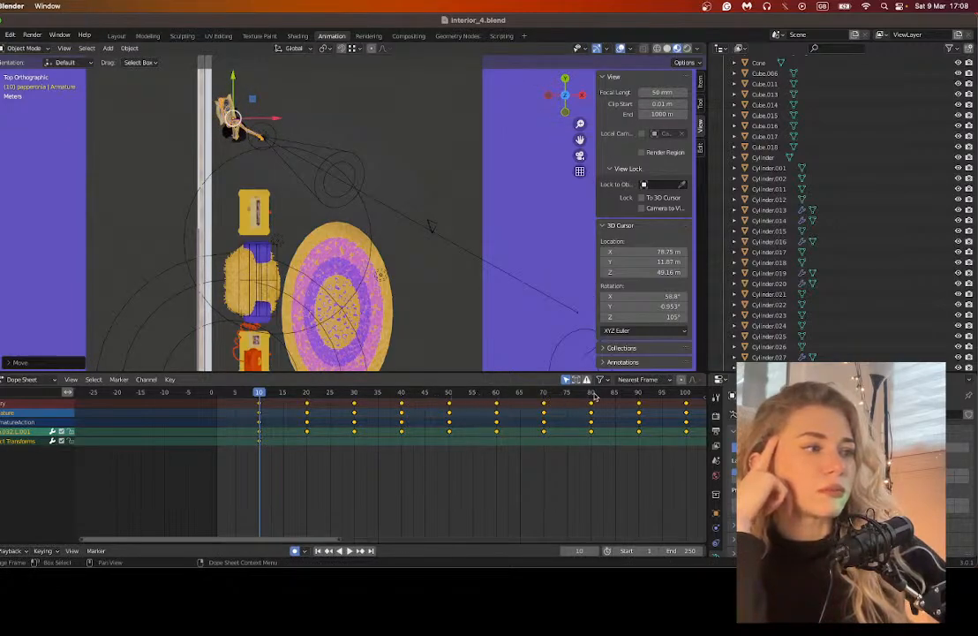
Step: At frame 100, keyframe the armature moved along Y and X, away from the wall and level with the nearest side table
{"action": "left_click", "coordinate": [687, 394]}
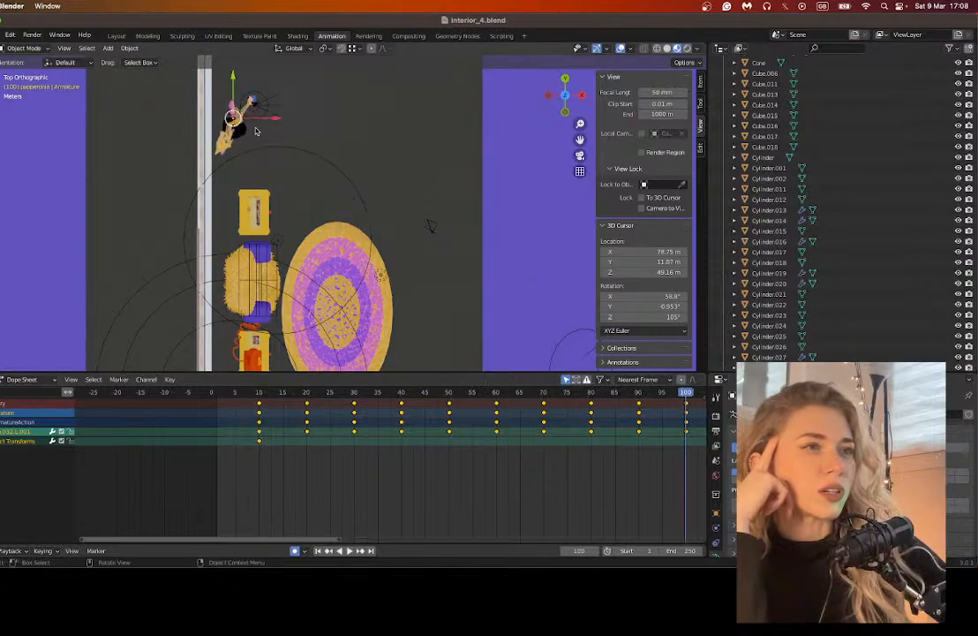
{"action": "left_click_drag", "start_coordinate": [233, 84], "coordinate": [233, 116]}
{"action": "left_click_drag", "start_coordinate": [273, 151], "coordinate": [384, 157]}
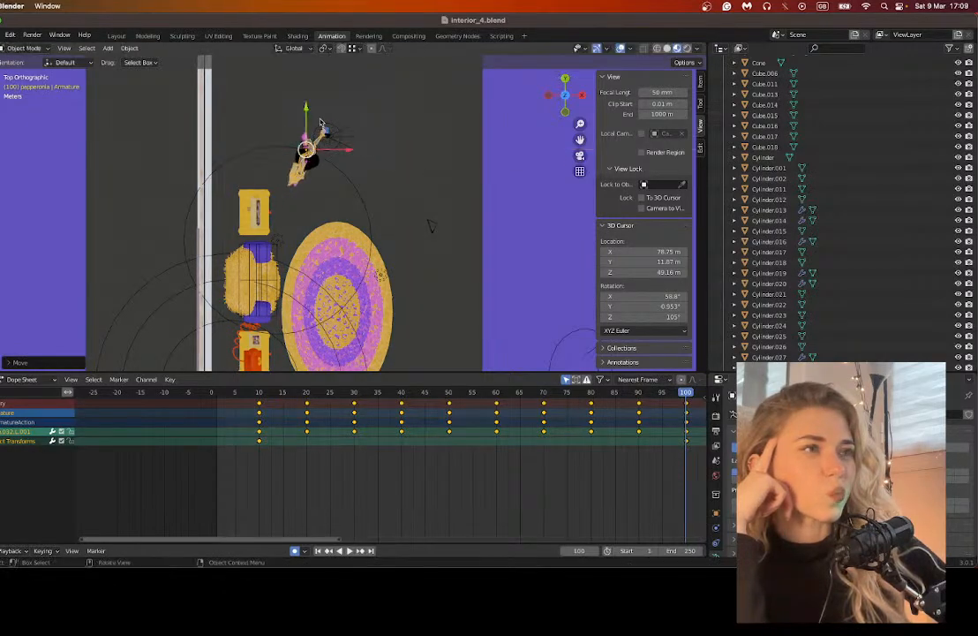
{"action": "left_click_drag", "start_coordinate": [301, 111], "coordinate": [291, 171]}
Step: Try moving the frame 100 armature position farther along Y onto the rug from the top view
{"action": "middle_click_drag", "start_coordinate": [290, 170], "coordinate": [329, 145]}
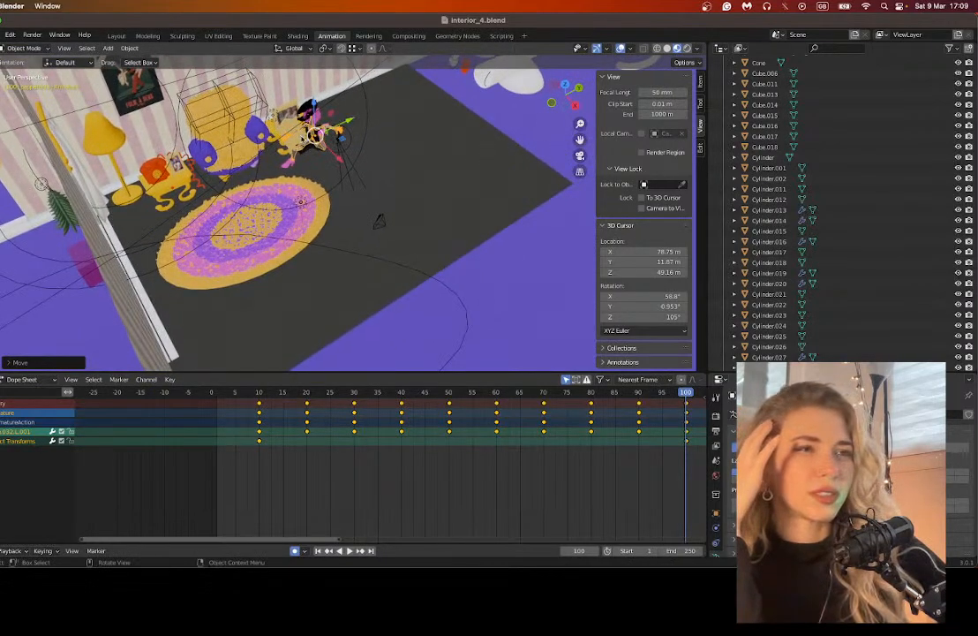
{"action": "scroll", "coordinate": [285, 160], "scroll_direction": "up", "scroll_amount": 4}
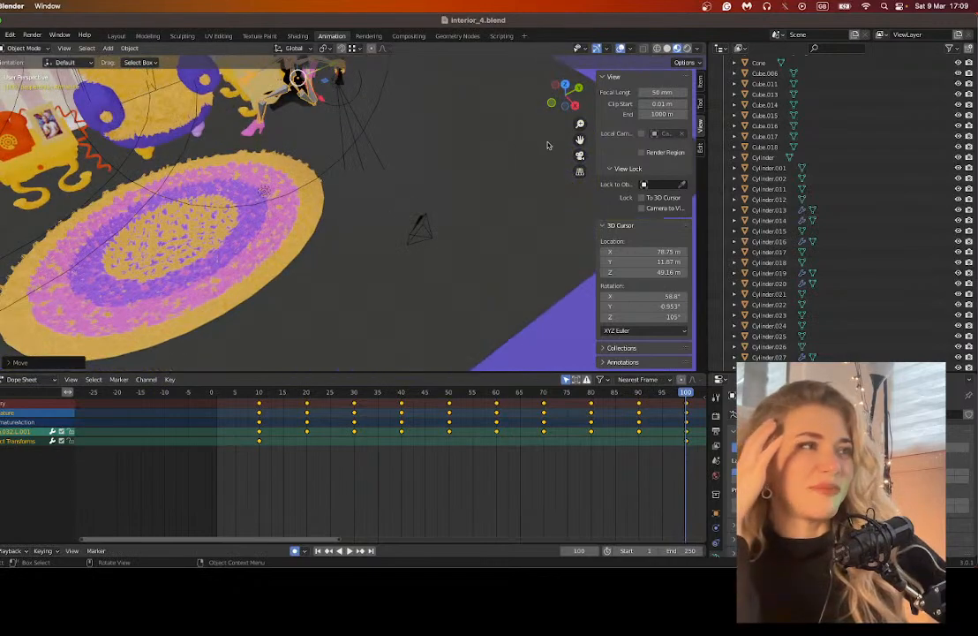
{"action": "middle_click_drag", "start_coordinate": [325, 206], "coordinate": [384, 210], "text": "shift"}
{"action": "scroll", "coordinate": [385, 209], "scroll_direction": "down", "scroll_amount": 4}
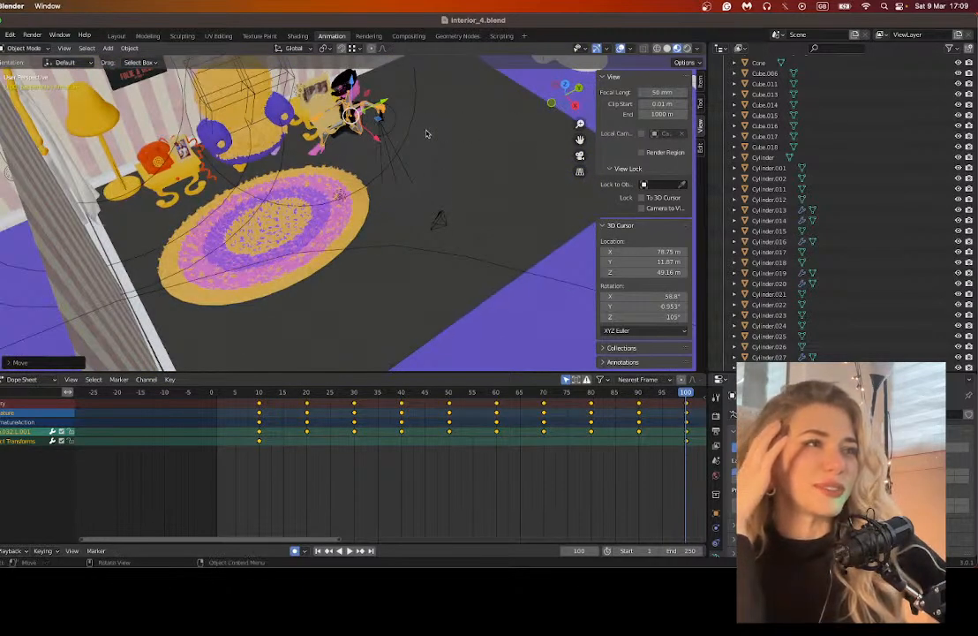
{"action": "left_click", "coordinate": [568, 86]}
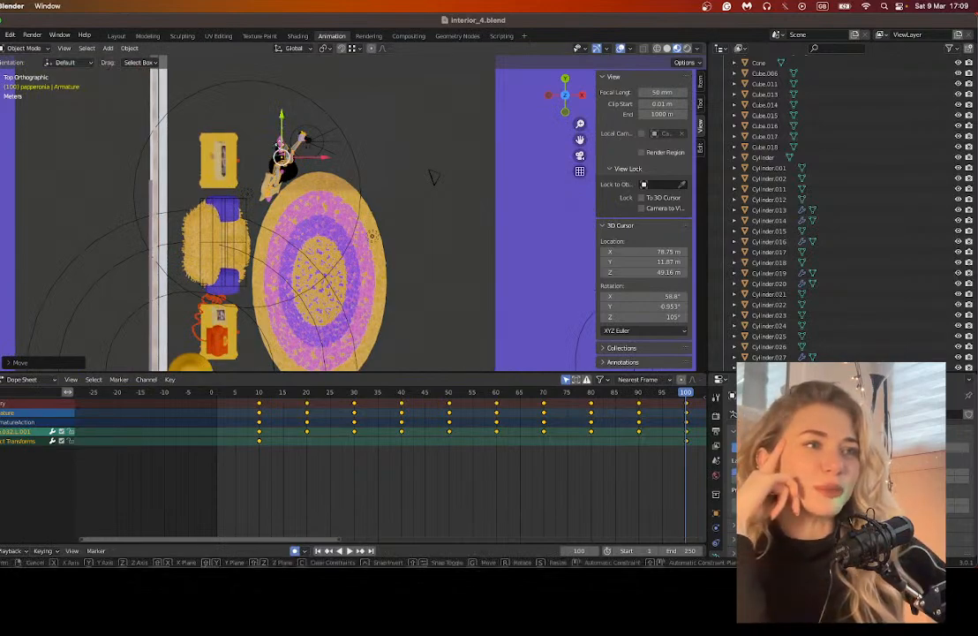
{"action": "left_click_drag", "start_coordinate": [281, 124], "coordinate": [280, 242]}
{"action": "middle_click_drag", "start_coordinate": [375, 245], "coordinate": [363, 231]}
{"action": "scroll", "coordinate": [435, 326], "scroll_direction": "down", "scroll_amount": 4}
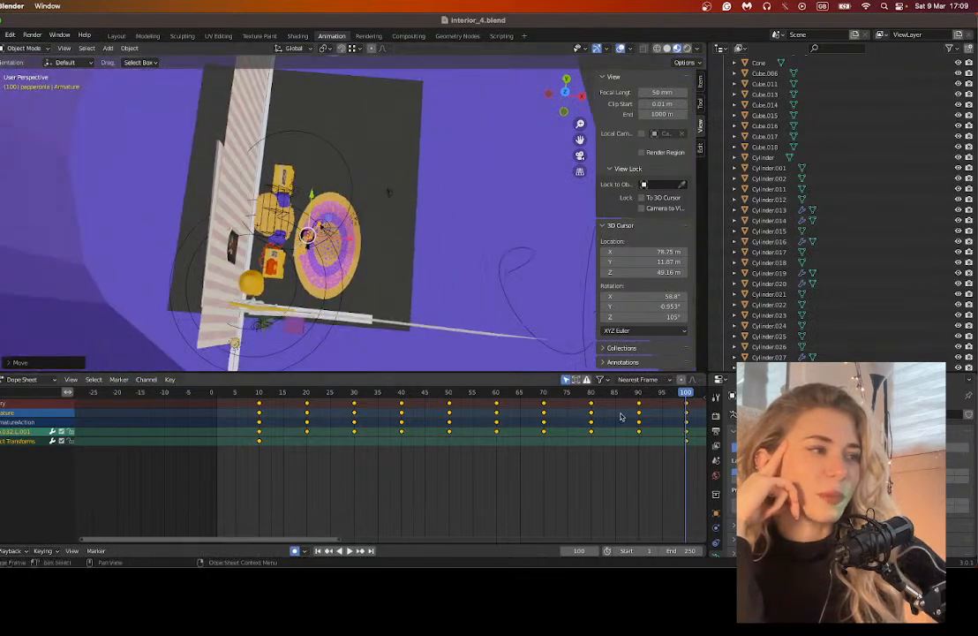
Step: Try keyframing the armature at frame 141, moved about 3 m along X and 1.6 m along Y across the rug
{"action": "left_click_drag", "start_coordinate": [327, 540], "coordinate": [501, 542]}
{"action": "left_click", "coordinate": [511, 394]}
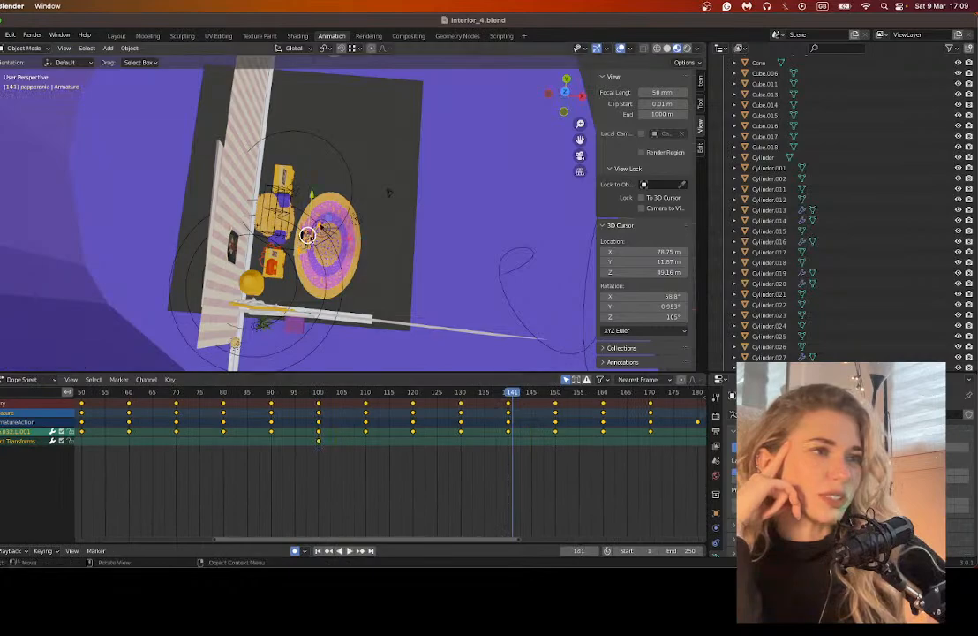
{"action": "key", "text": "g"}
{"action": "key", "text": "x"}
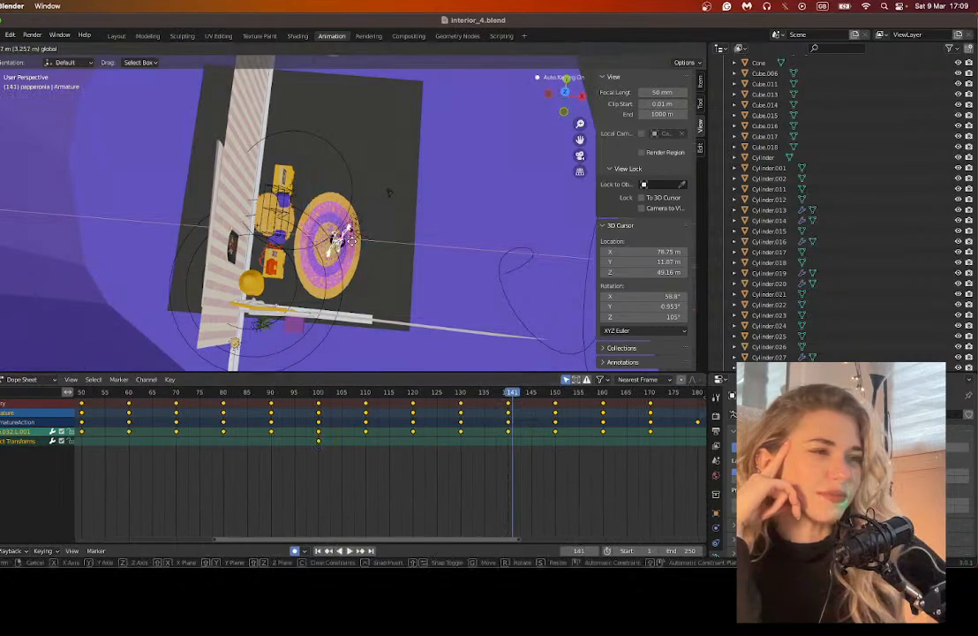
{"action": "left_click", "coordinate": [349, 234]}
{"action": "key", "text": "g"}
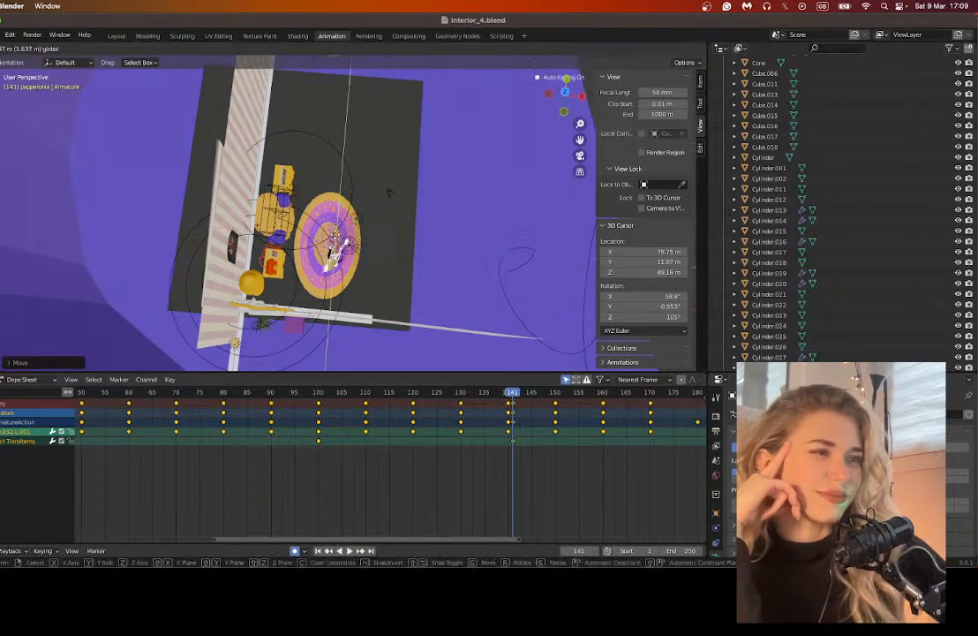
{"action": "left_click", "coordinate": [360, 227]}
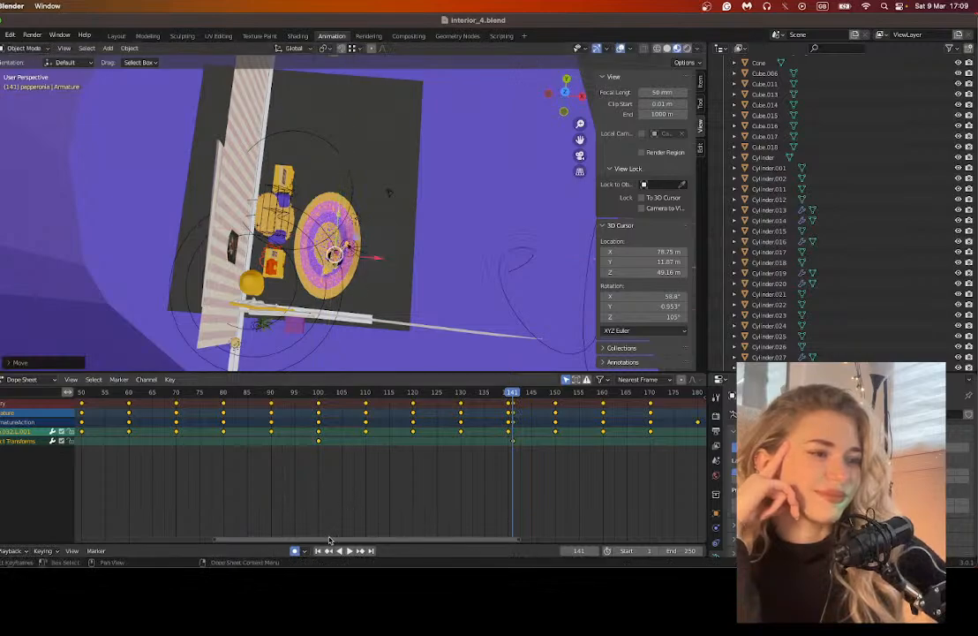
{"action": "left_click_drag", "start_coordinate": [329, 540], "coordinate": [411, 544]}
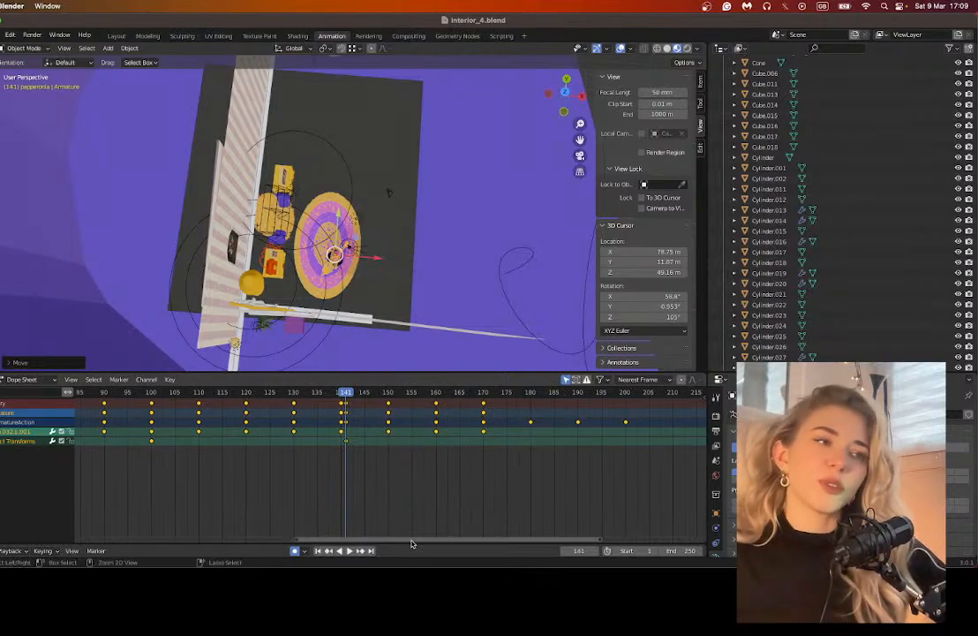
Step: Undo the armature moves at frame 141 and the last move onto the rug at frame 100
{"action": "key", "text": "z"}
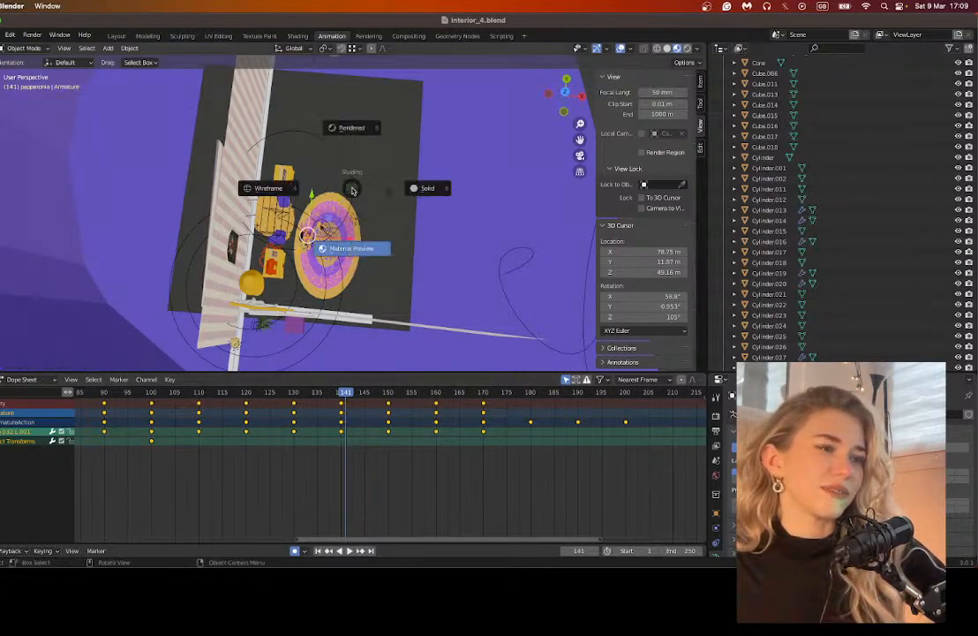
{"action": "left_click", "coordinate": [345, 200]}
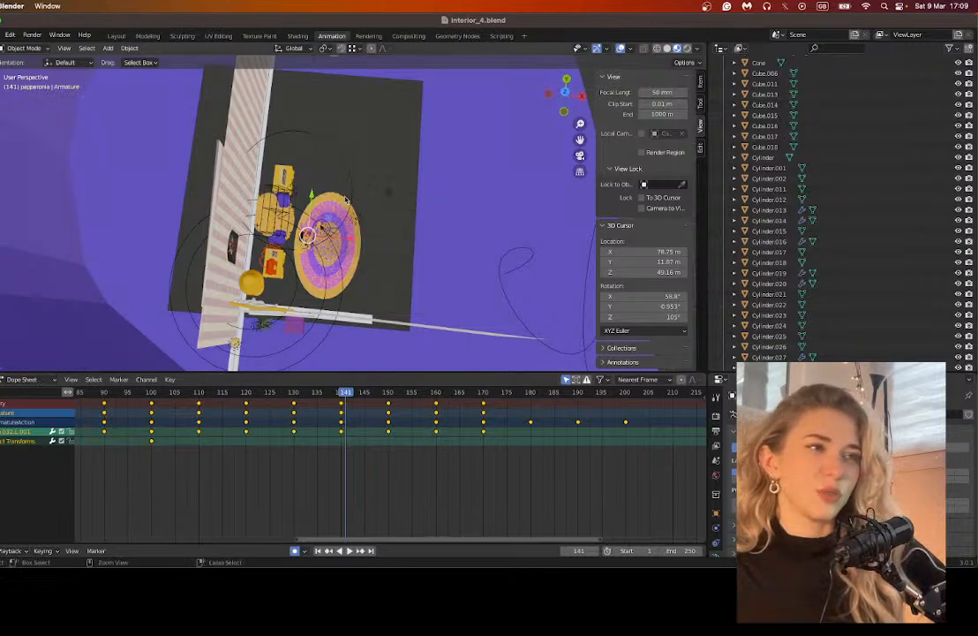
{"action": "key", "text": "super+z"}
{"action": "key", "text": "super+z"}
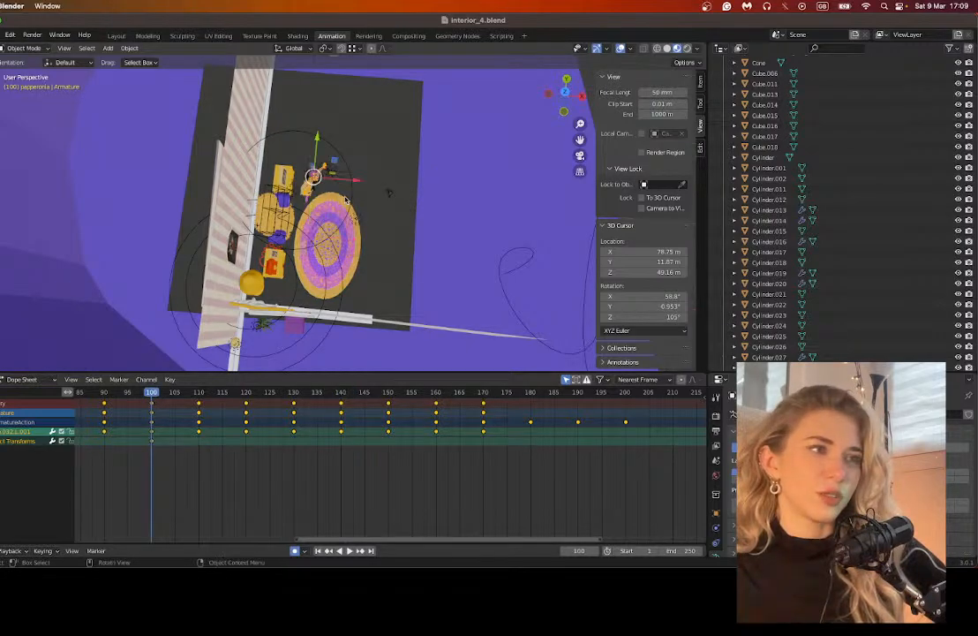
Step: Return to frame 1 and play the animation through the scene camera to check the character's run past the side table
{"action": "scroll", "coordinate": [372, 526], "scroll_direction": "left", "scroll_amount": 7}
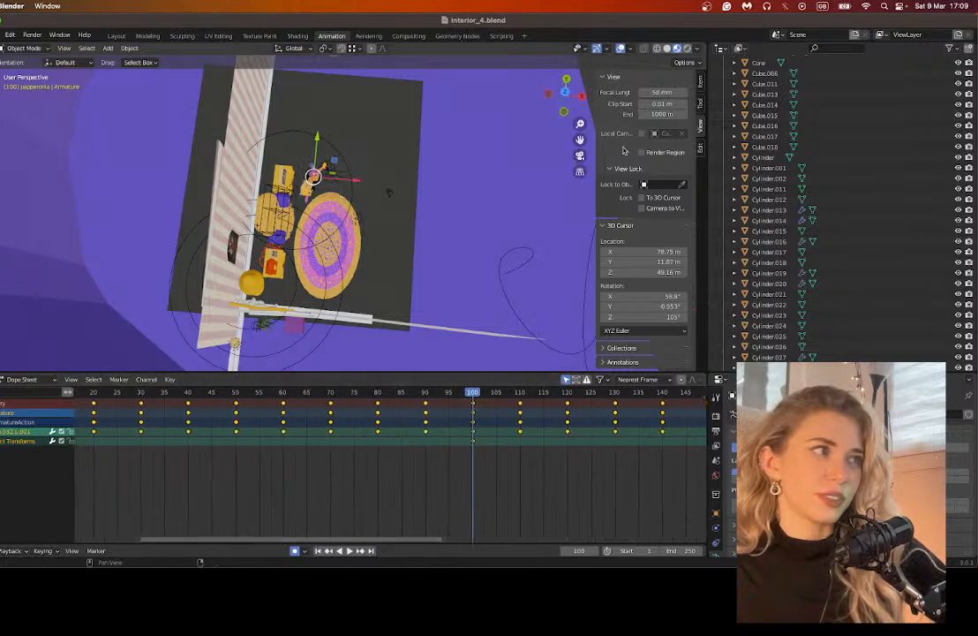
{"action": "key", "text": "KP_0"}
{"action": "scroll", "coordinate": [212, 529], "scroll_direction": "left", "scroll_amount": 4}
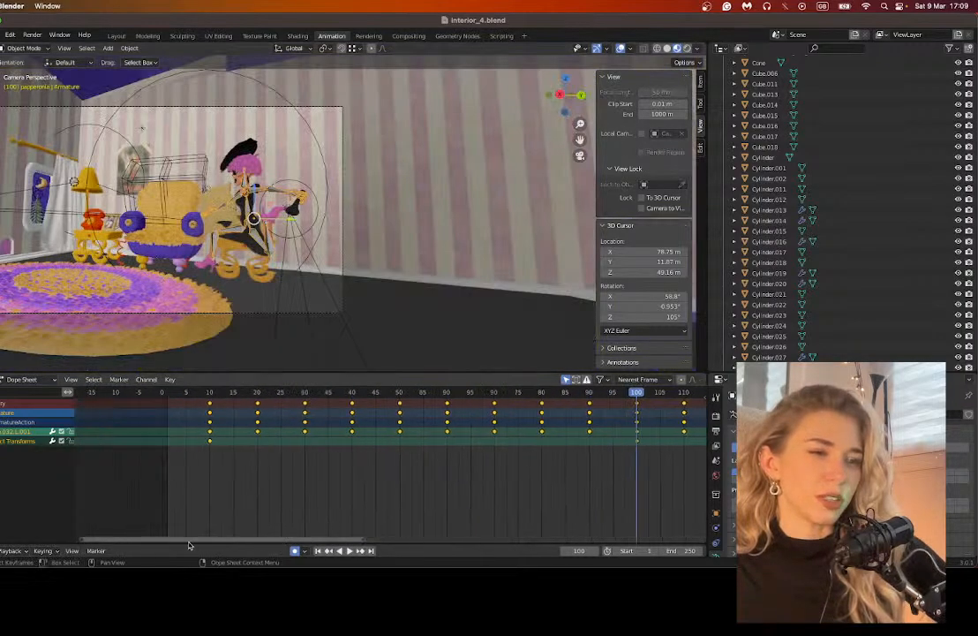
{"action": "left_click", "coordinate": [170, 392]}
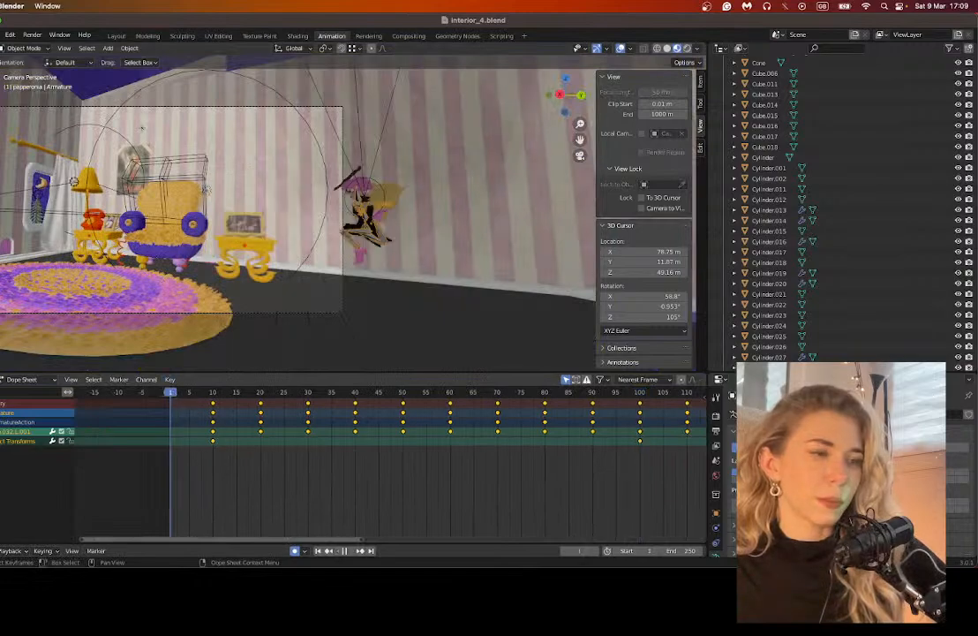
{"action": "left_click", "coordinate": [344, 550]}
{"action": "left_click", "coordinate": [350, 550]}
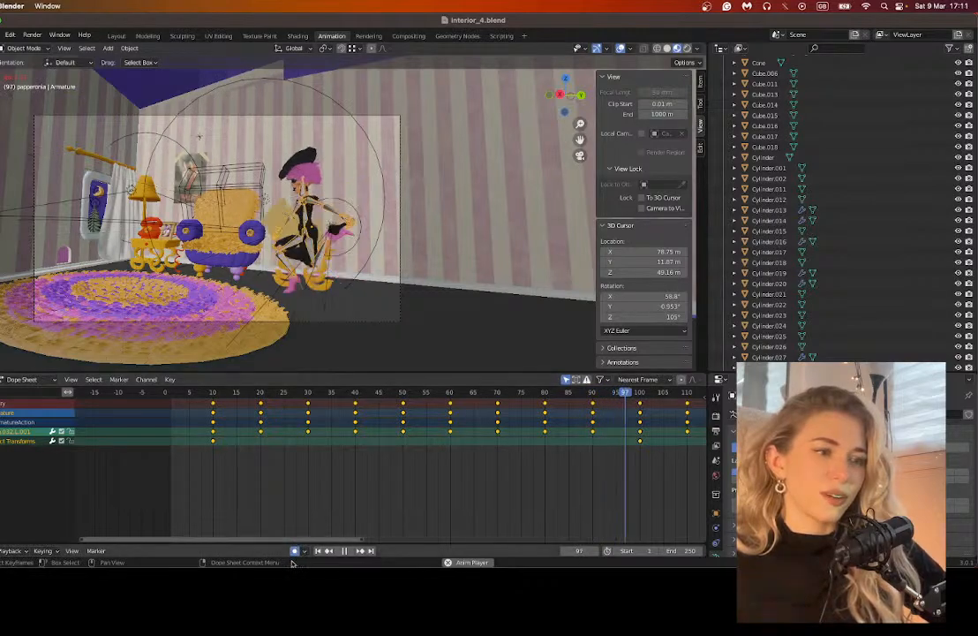
Step: Reposition the armature at frame 100 in front of the armchair, shifting it about 0.8 m along X toward the rug
{"action": "left_click", "coordinate": [345, 550]}
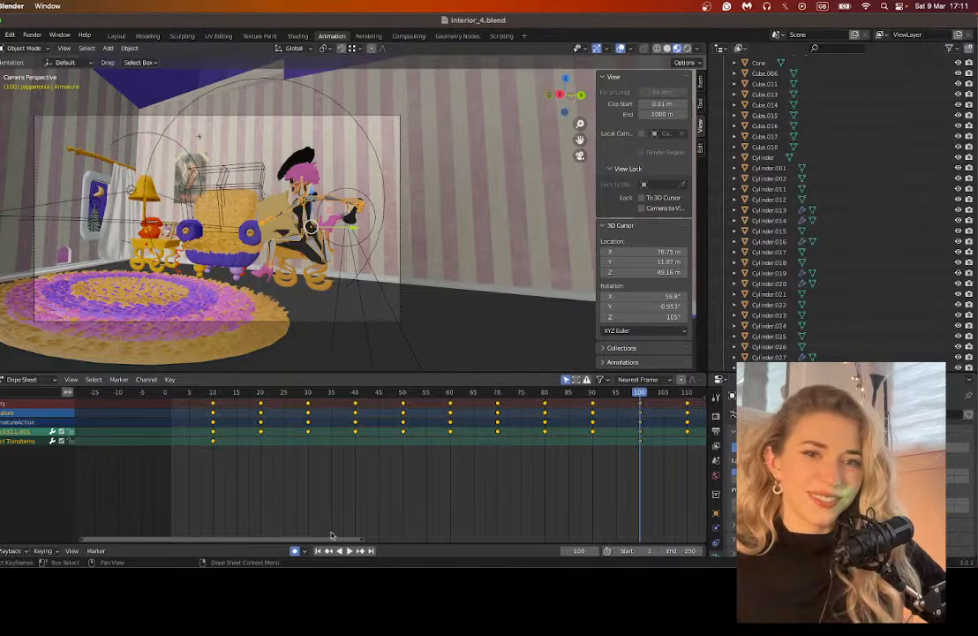
{"action": "left_click_drag", "start_coordinate": [331, 537], "coordinate": [475, 542]}
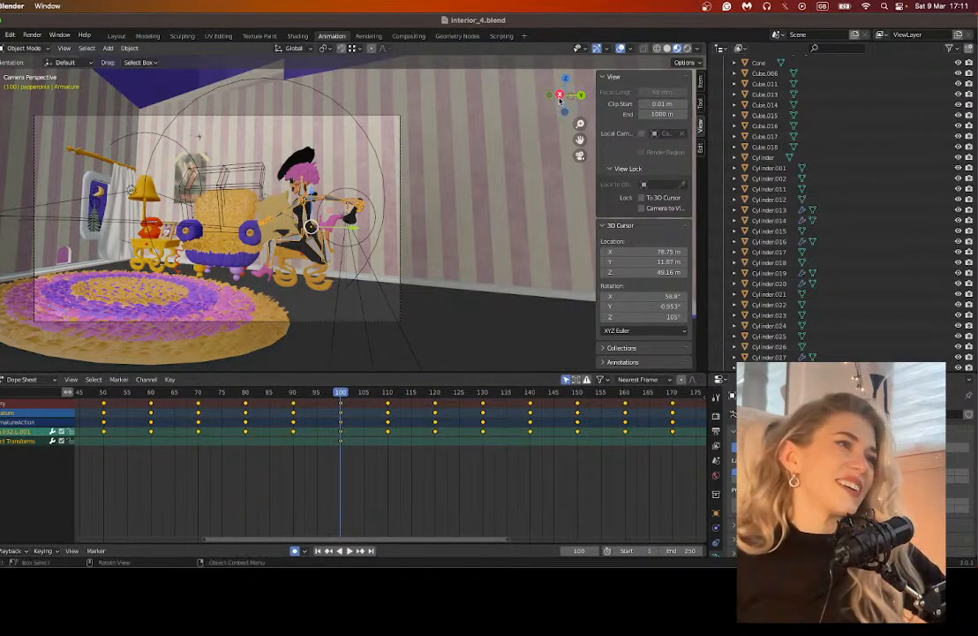
{"action": "left_click_drag", "start_coordinate": [559, 100], "coordinate": [376, 210]}
{"action": "scroll", "coordinate": [397, 224], "scroll_direction": "down", "scroll_amount": 1}
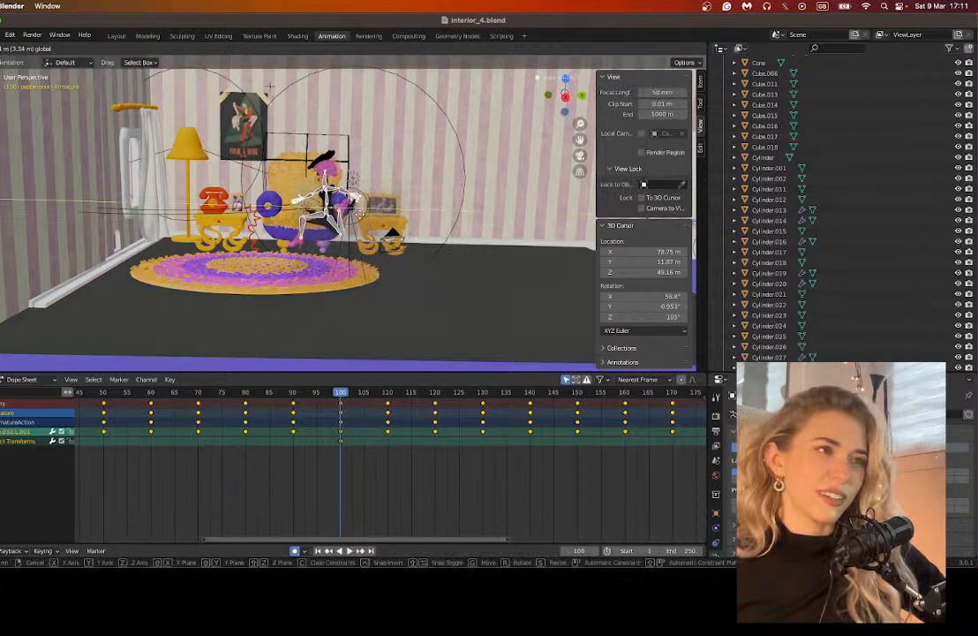
{"action": "left_click", "coordinate": [350, 271]}
{"action": "middle_click_drag", "start_coordinate": [351, 272], "coordinate": [370, 264]}
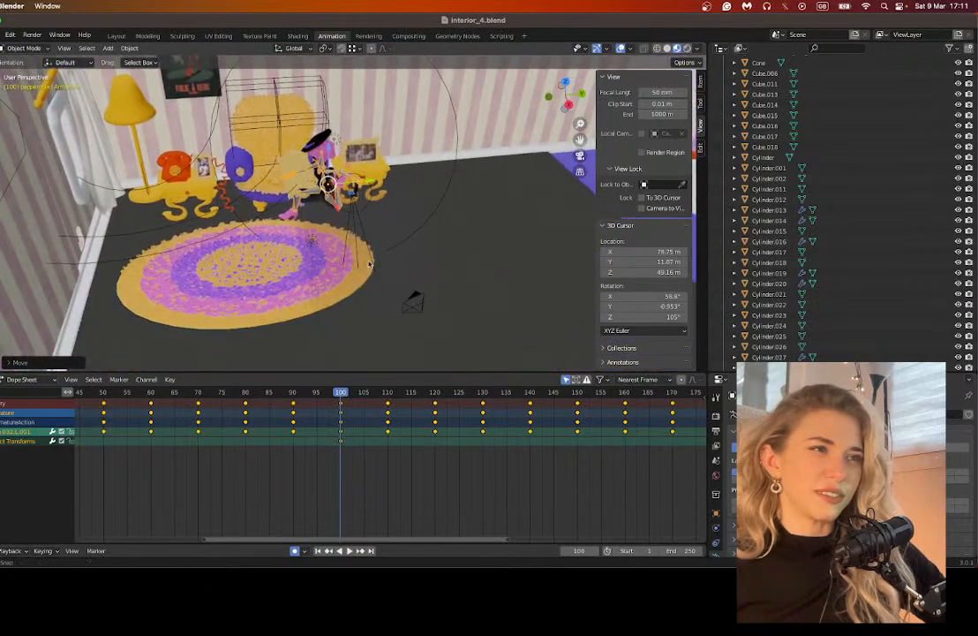
{"action": "left_click", "coordinate": [332, 201]}
{"action": "key", "text": "r"}
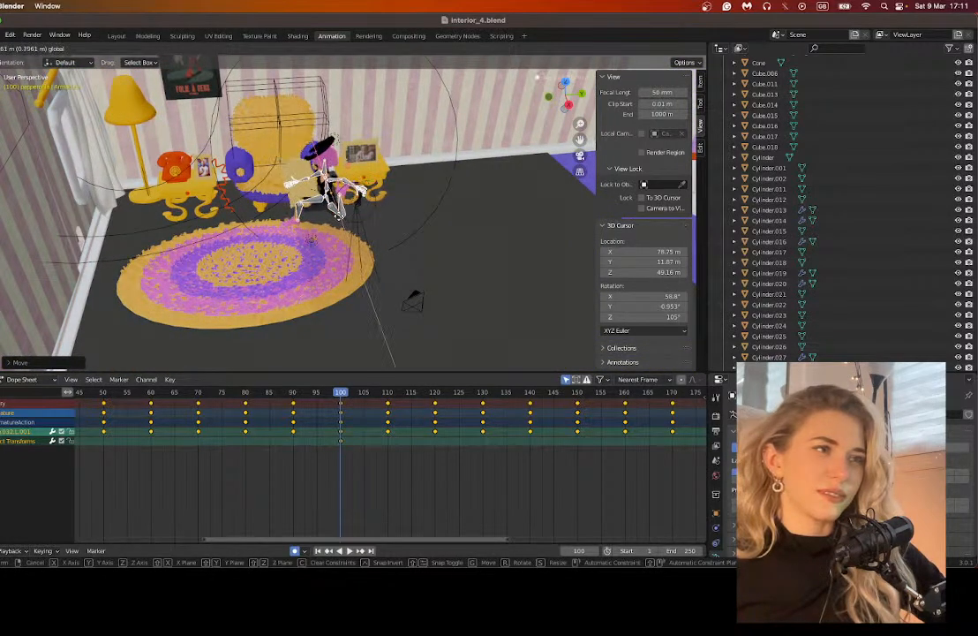
{"action": "left_click", "coordinate": [351, 252]}
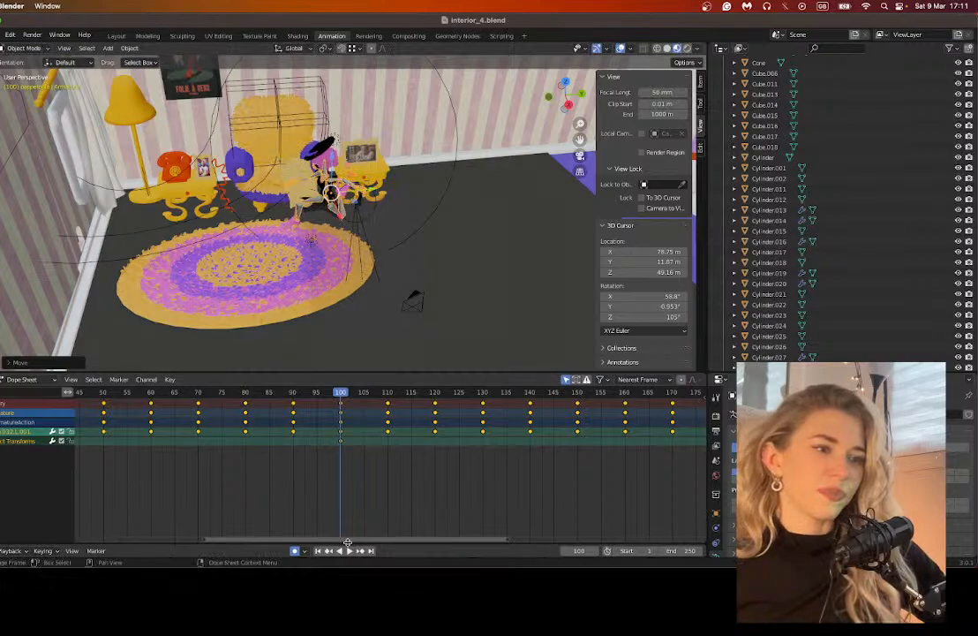
Step: Shift the armature slightly along X away from the back wall at frame 10, and likewise at frame 100
{"action": "left_click_drag", "start_coordinate": [337, 540], "coordinate": [208, 540]}
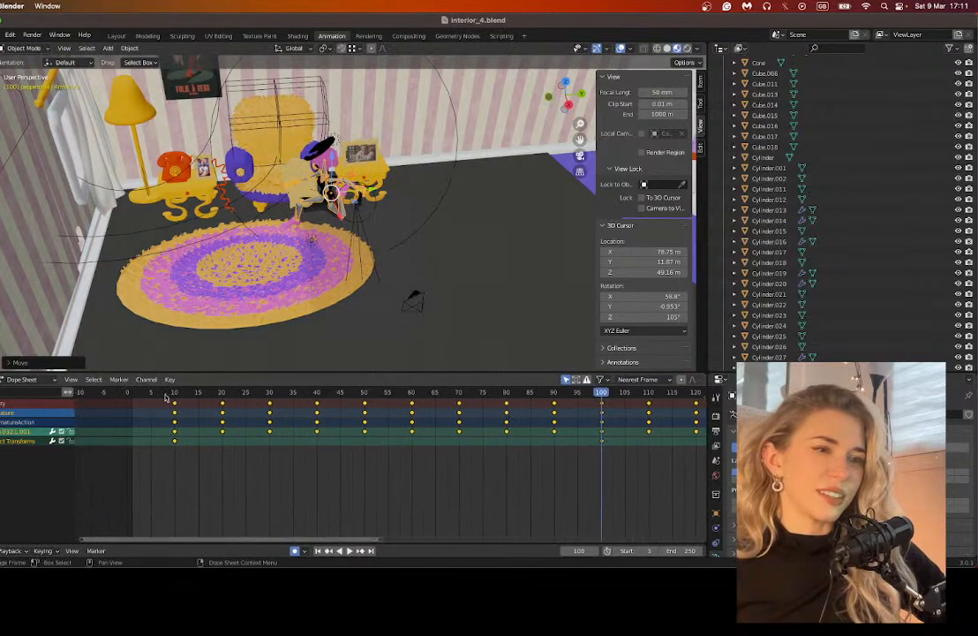
{"action": "left_click", "coordinate": [174, 394]}
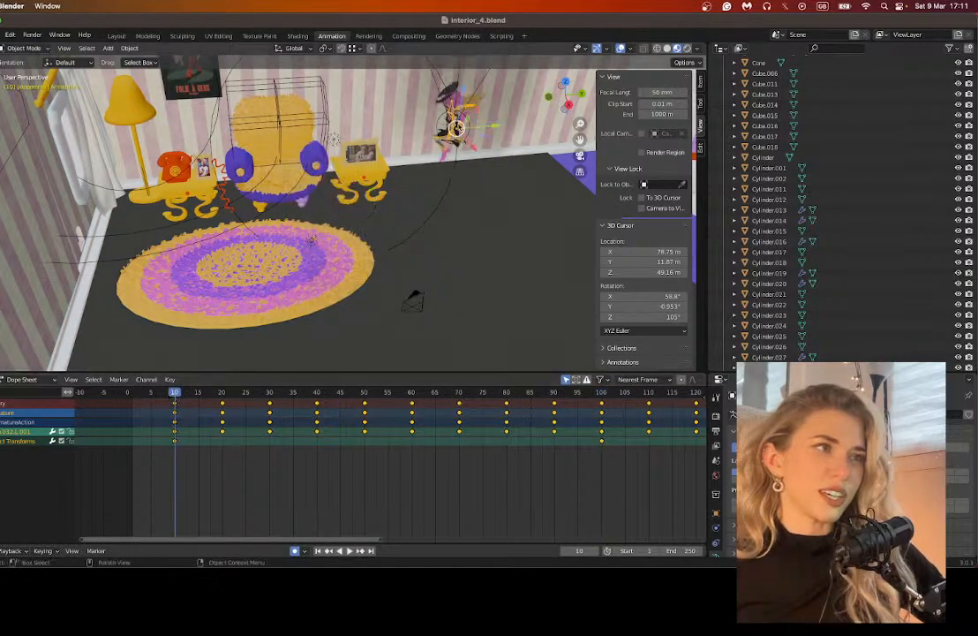
{"action": "left_click_drag", "start_coordinate": [460, 101], "coordinate": [435, 407]}
{"action": "left_click_drag", "start_coordinate": [634, 401], "coordinate": [607, 398]}
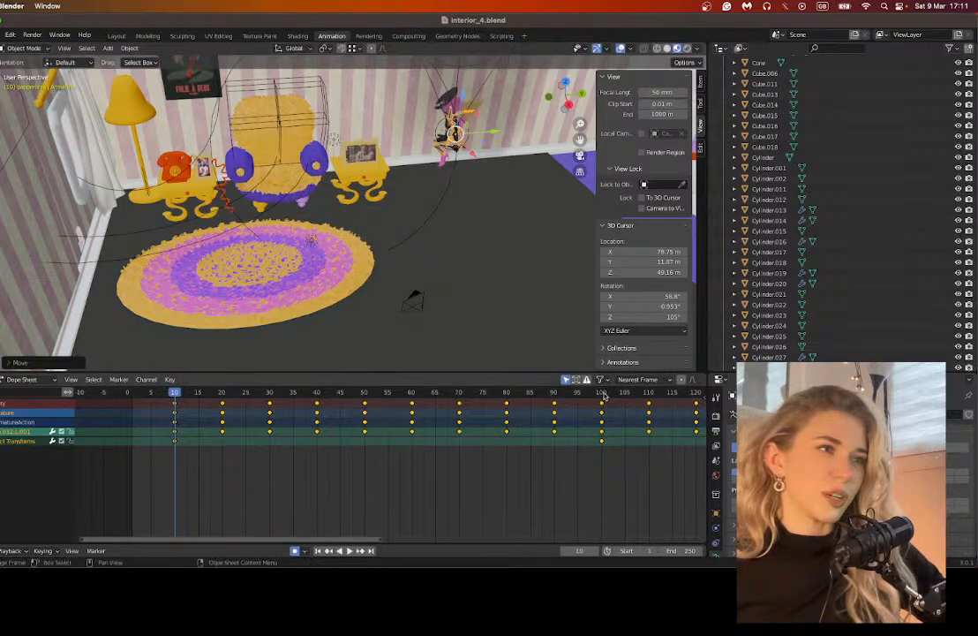
{"action": "left_click", "coordinate": [603, 394]}
{"action": "left_click_drag", "start_coordinate": [330, 167], "coordinate": [333, 159]}
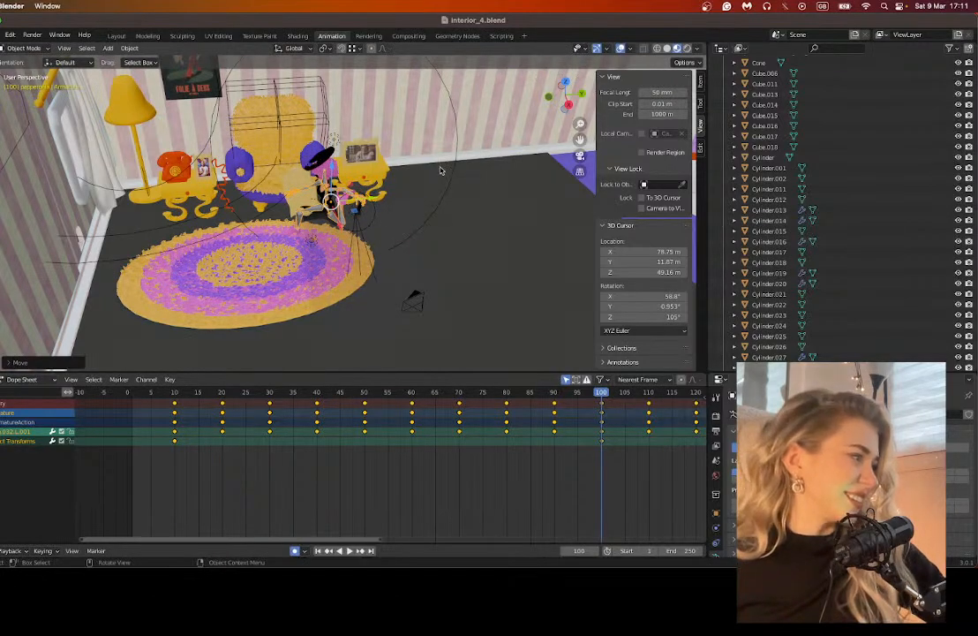
Step: Play the run from frame 10 in the right view and check the character's position through the scene camera
{"action": "left_click", "coordinate": [568, 105]}
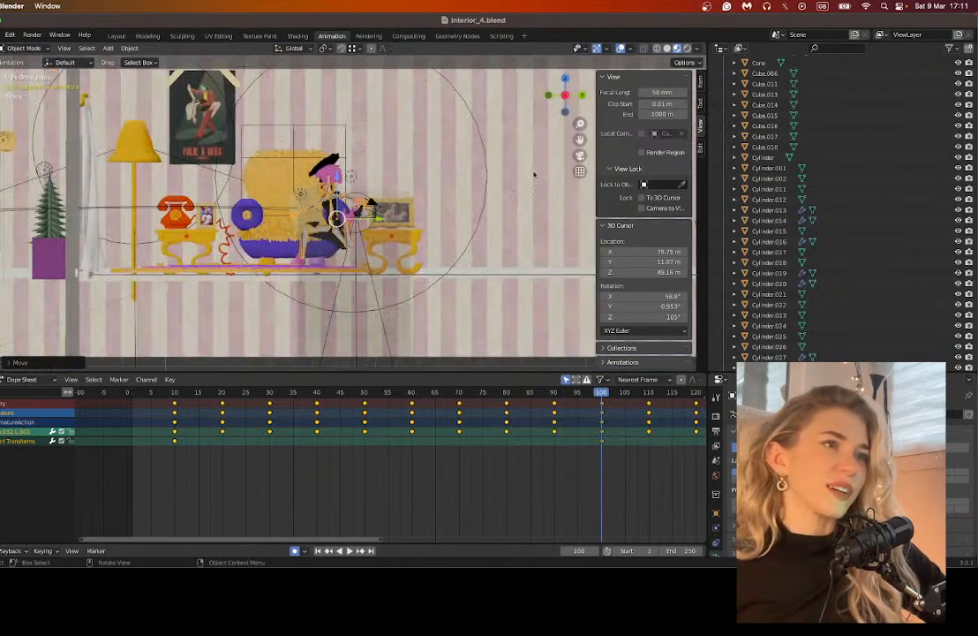
{"action": "left_click", "coordinate": [172, 393]}
{"action": "left_click", "coordinate": [348, 551]}
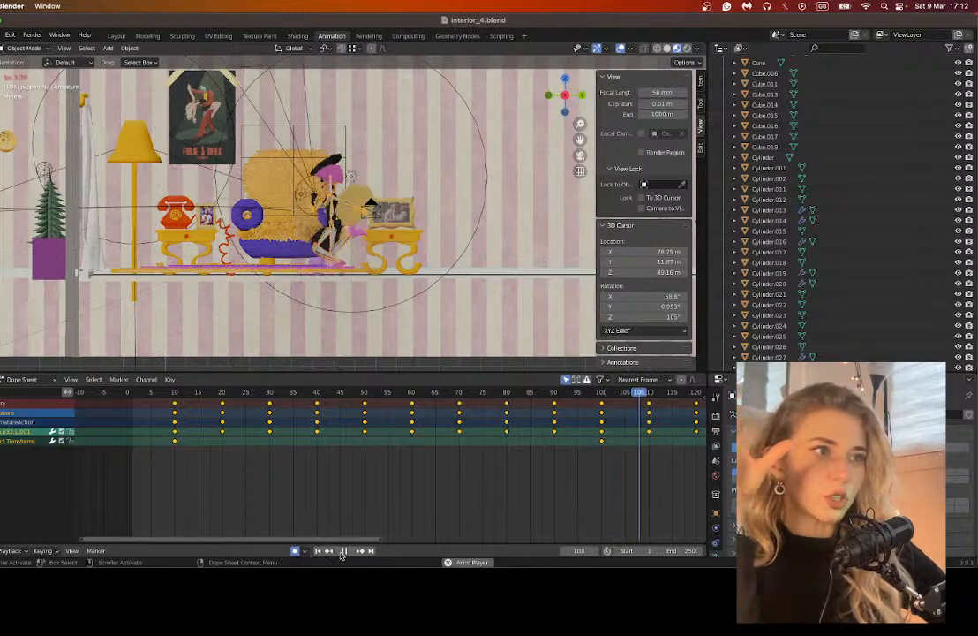
{"action": "left_click", "coordinate": [342, 551]}
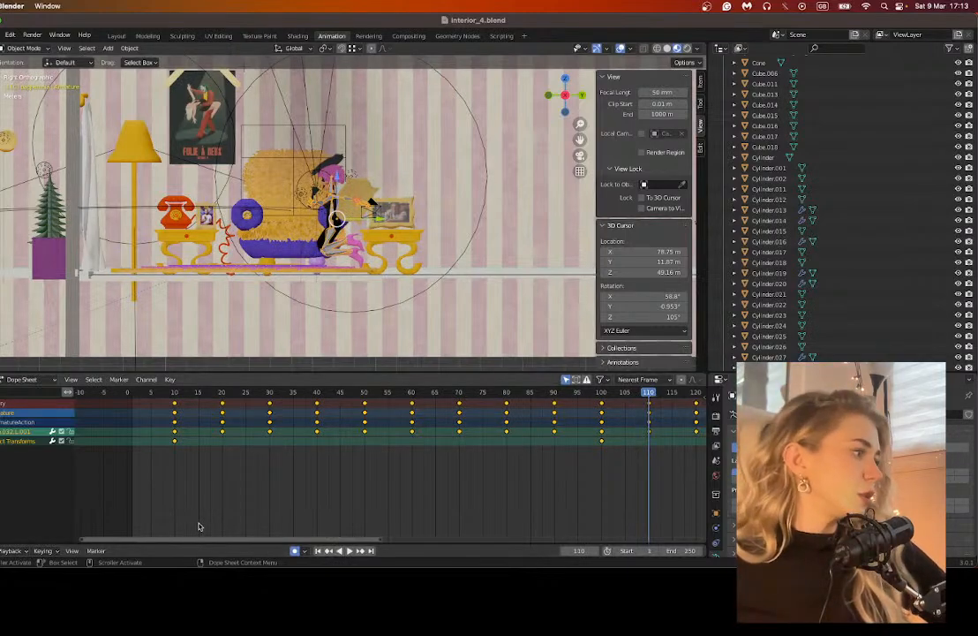
{"action": "middle_click_drag", "start_coordinate": [503, 122], "coordinate": [415, 157], "text": "shift"}
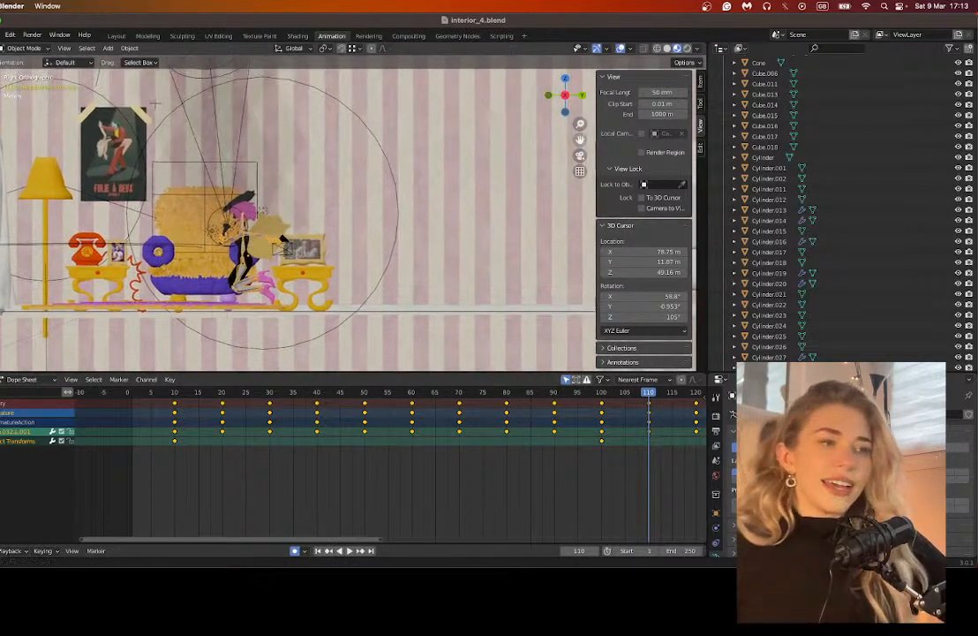
{"action": "middle_click_drag", "start_coordinate": [348, 353], "coordinate": [424, 340]}
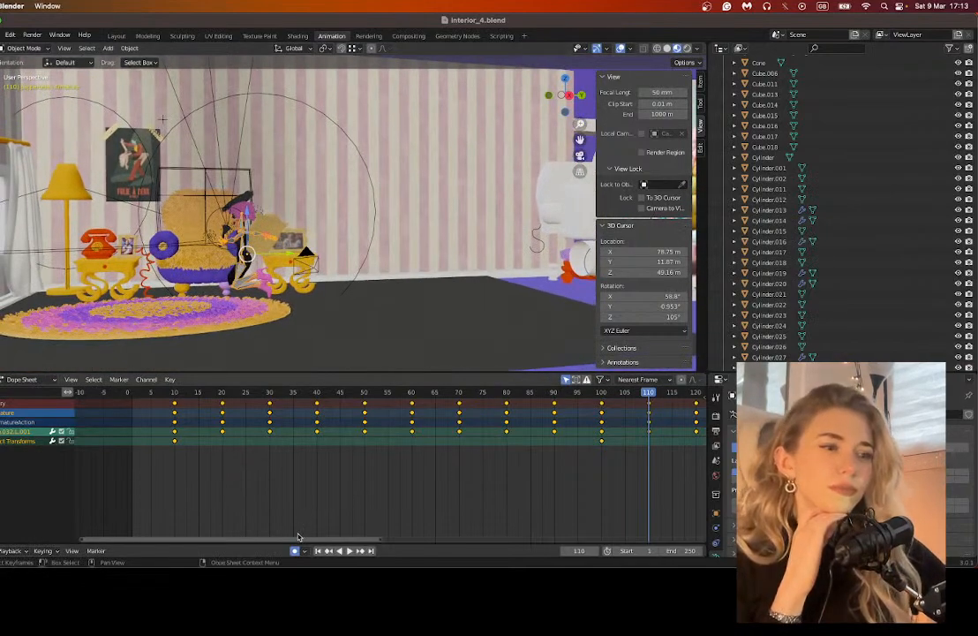
{"action": "left_click_drag", "start_coordinate": [298, 536], "coordinate": [328, 535]}
{"action": "left_click", "coordinate": [580, 156]}
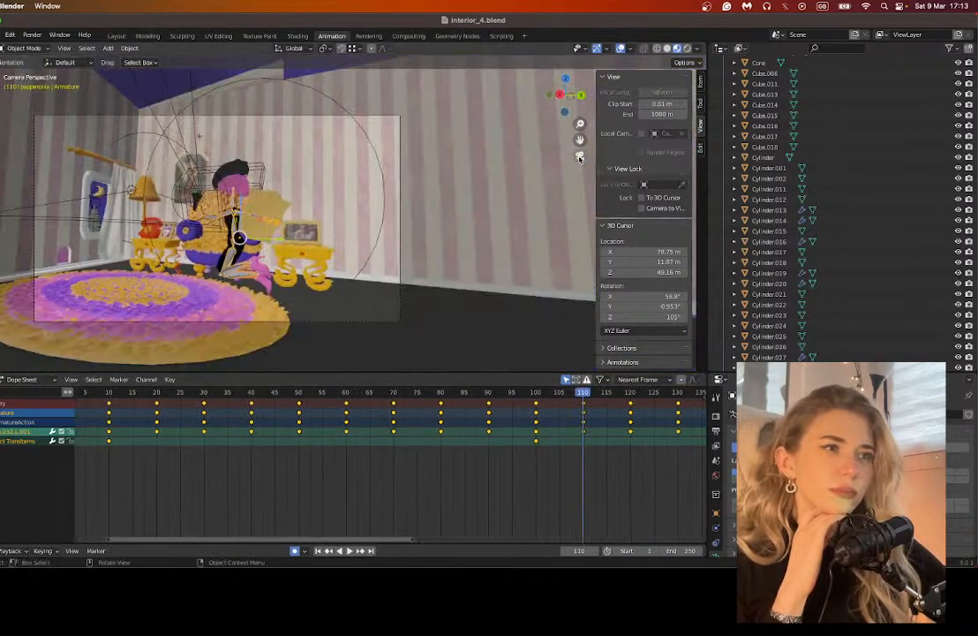
Step: Keyframe the armature at frame 130 from the top view, moved along Y onto the rug and back along X toward the armchair
{"action": "scroll", "coordinate": [309, 469], "scroll_direction": "down", "scroll_amount": 2}
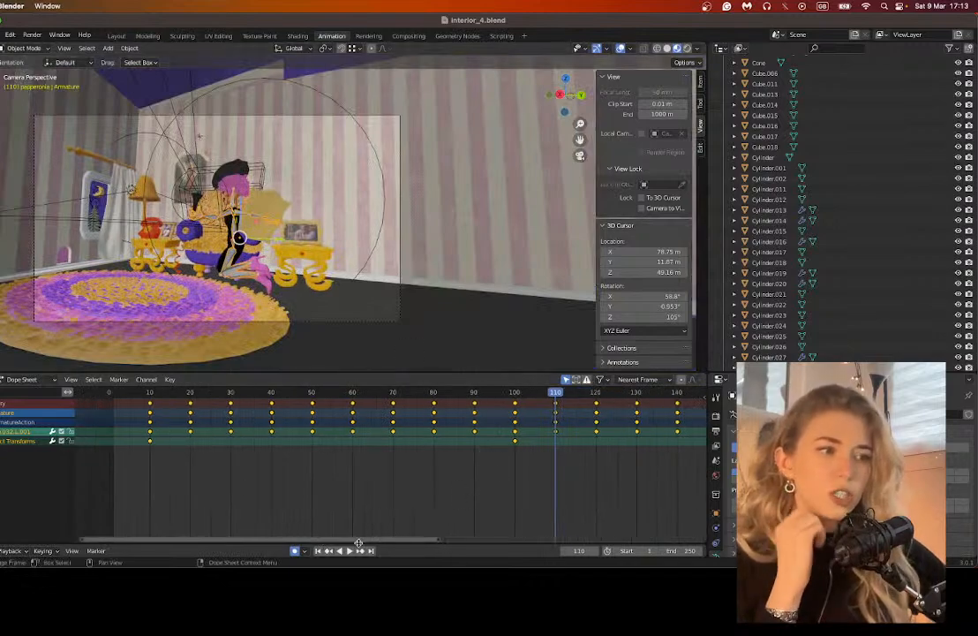
{"action": "left_click_drag", "start_coordinate": [359, 541], "coordinate": [435, 541]}
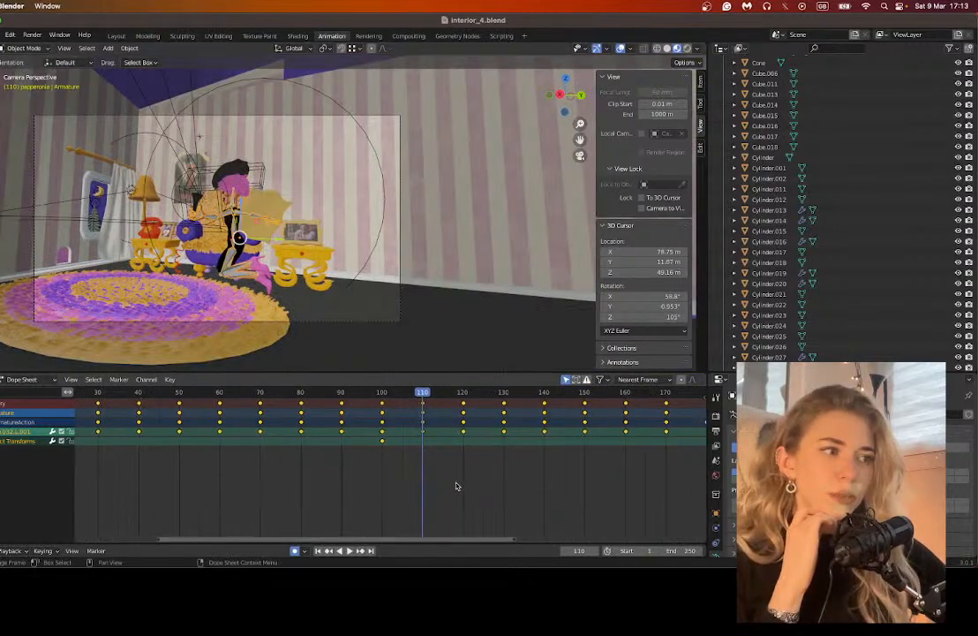
{"action": "left_click", "coordinate": [462, 400]}
{"action": "left_click", "coordinate": [505, 392]}
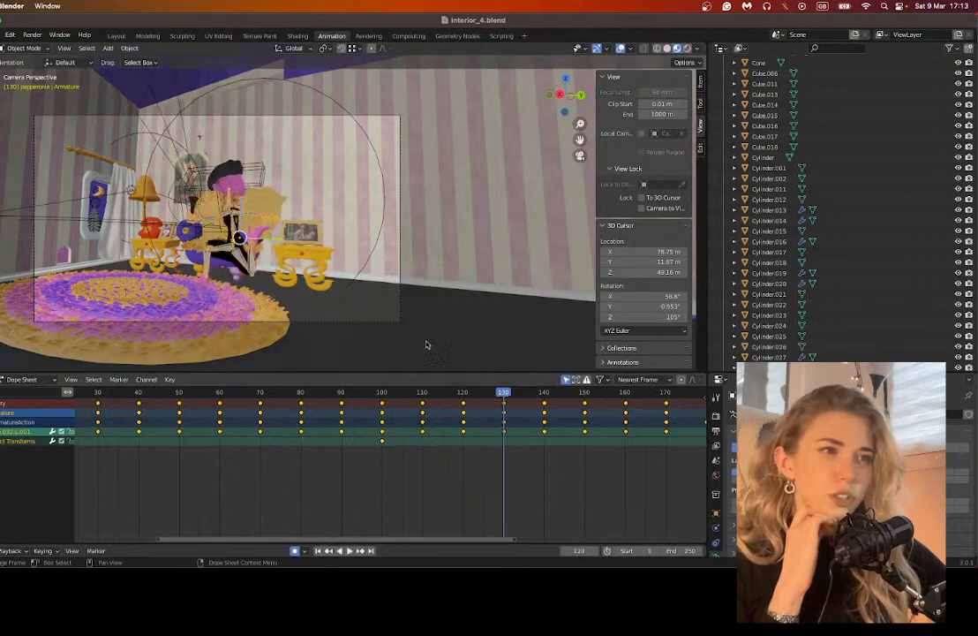
{"action": "left_click", "coordinate": [567, 80]}
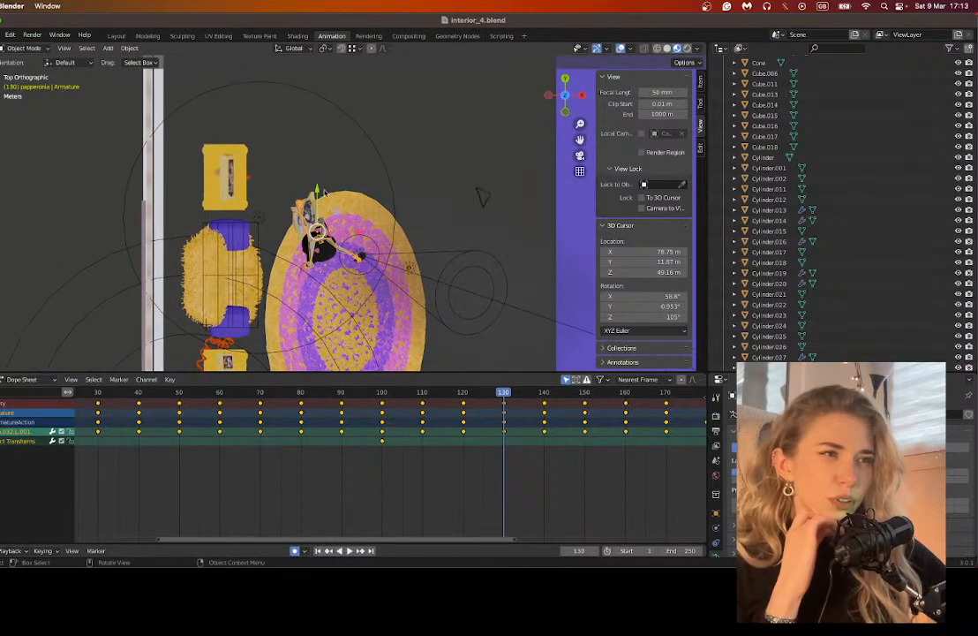
{"action": "key", "text": "g"}
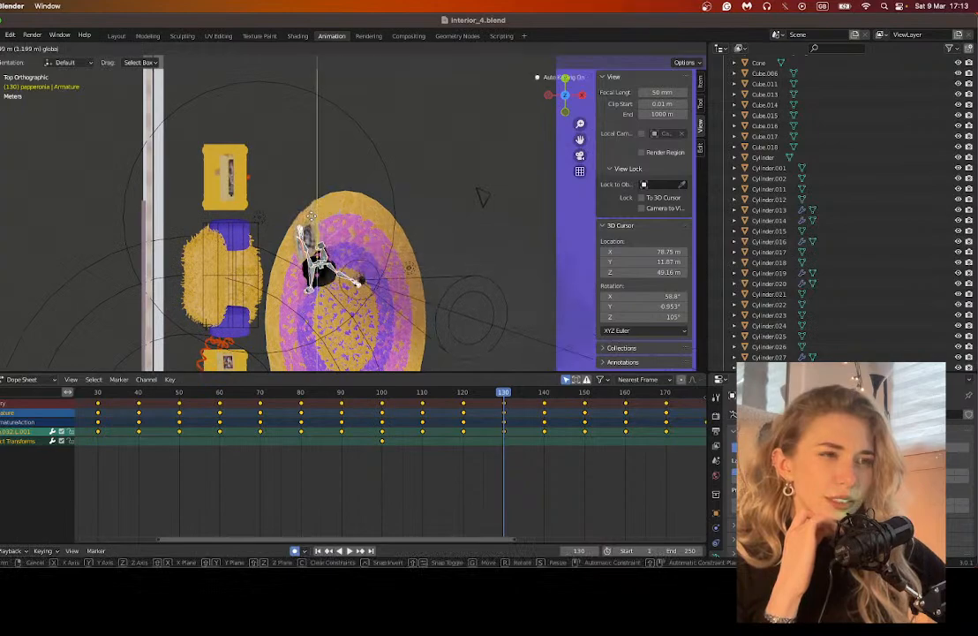
{"action": "left_click", "coordinate": [360, 279]}
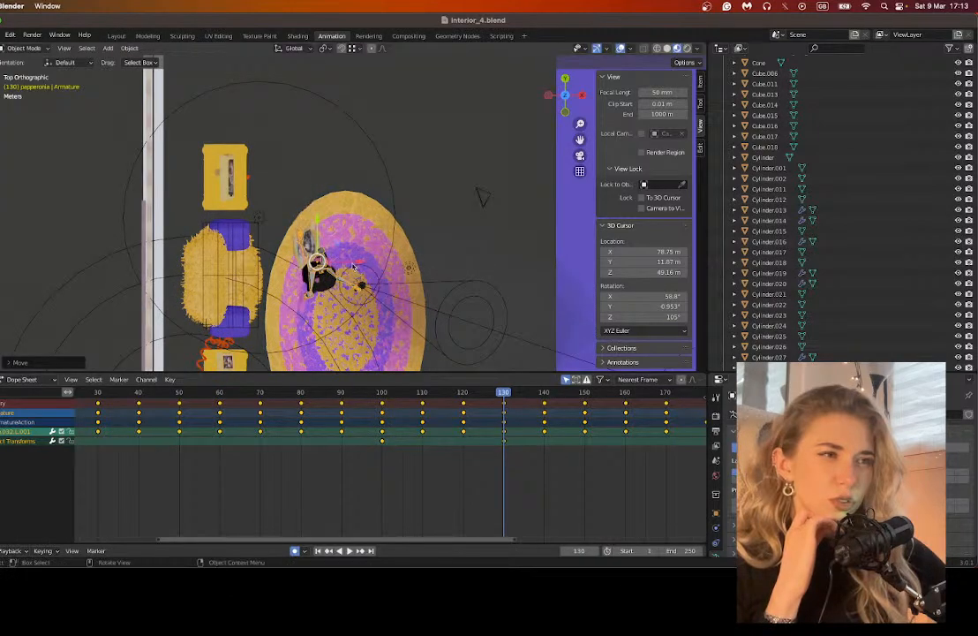
{"action": "left_click_drag", "start_coordinate": [354, 264], "coordinate": [334, 262]}
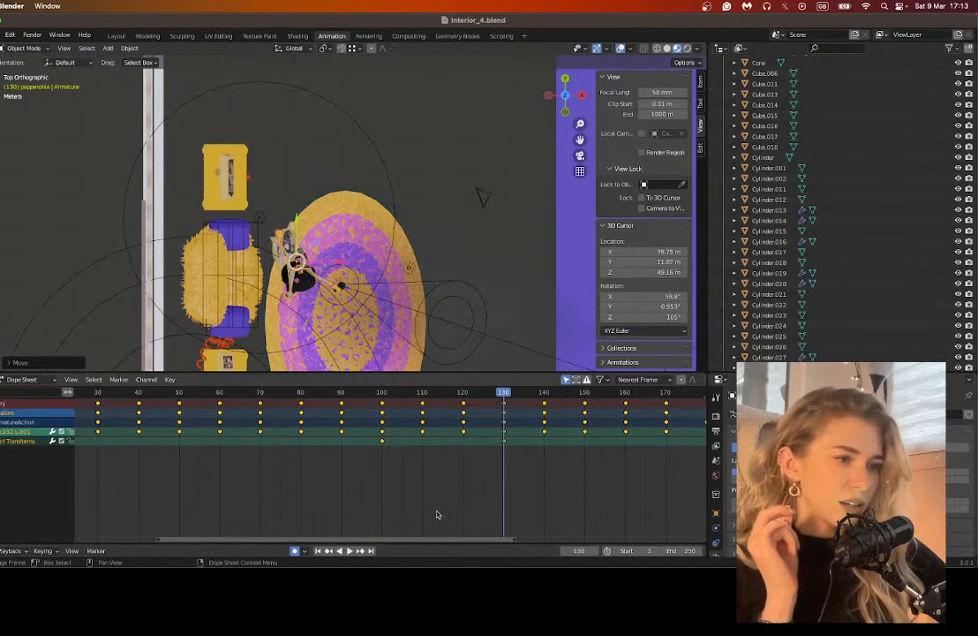
Step: Delete the armature's run-cycle keyframes from frame 140 onward
{"action": "left_click_drag", "start_coordinate": [420, 542], "coordinate": [513, 542]}
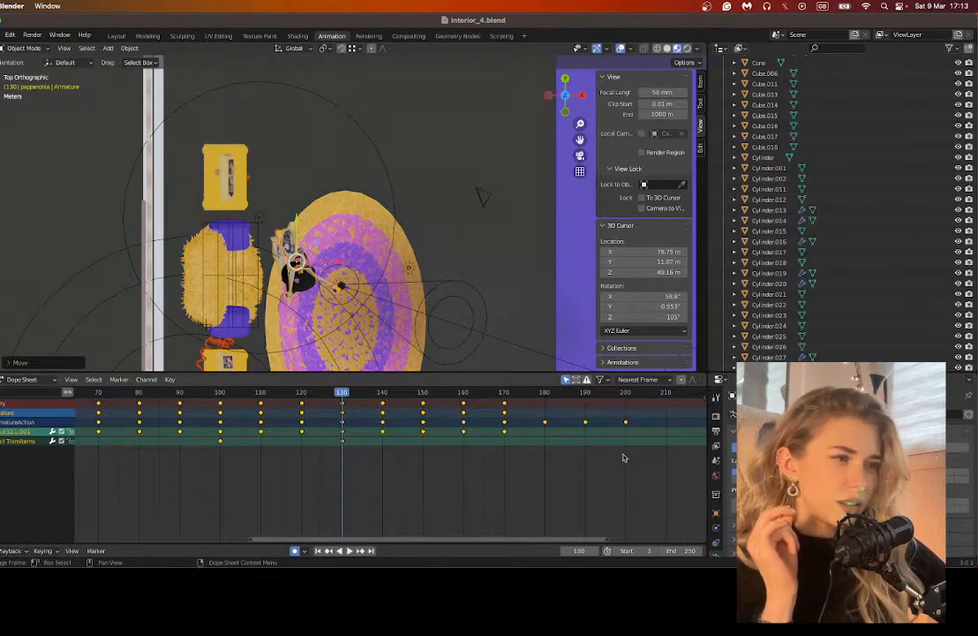
{"action": "left_click_drag", "start_coordinate": [661, 459], "coordinate": [376, 403]}
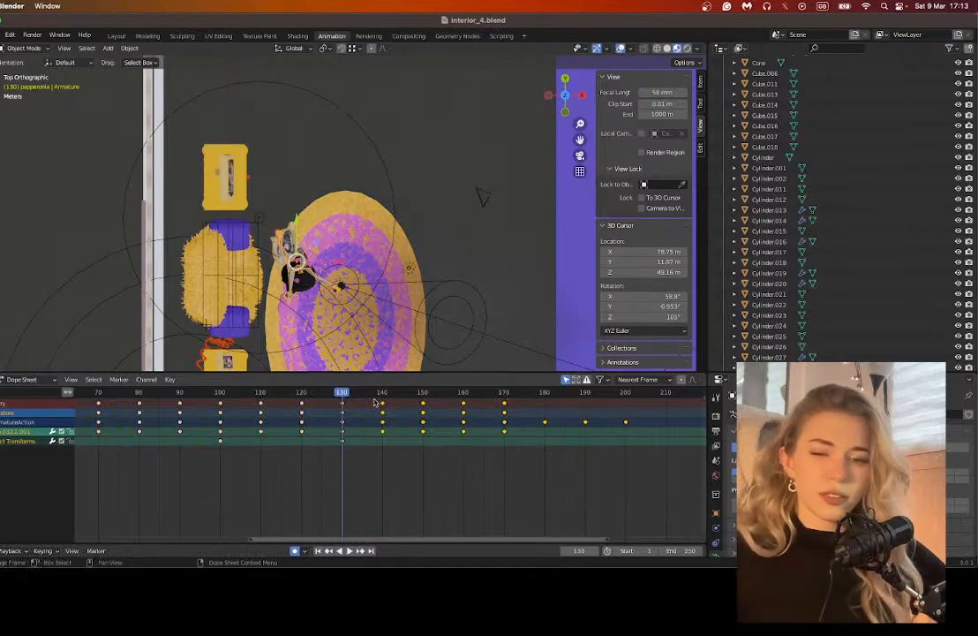
{"action": "key", "text": "x"}
{"action": "left_click", "coordinate": [374, 402]}
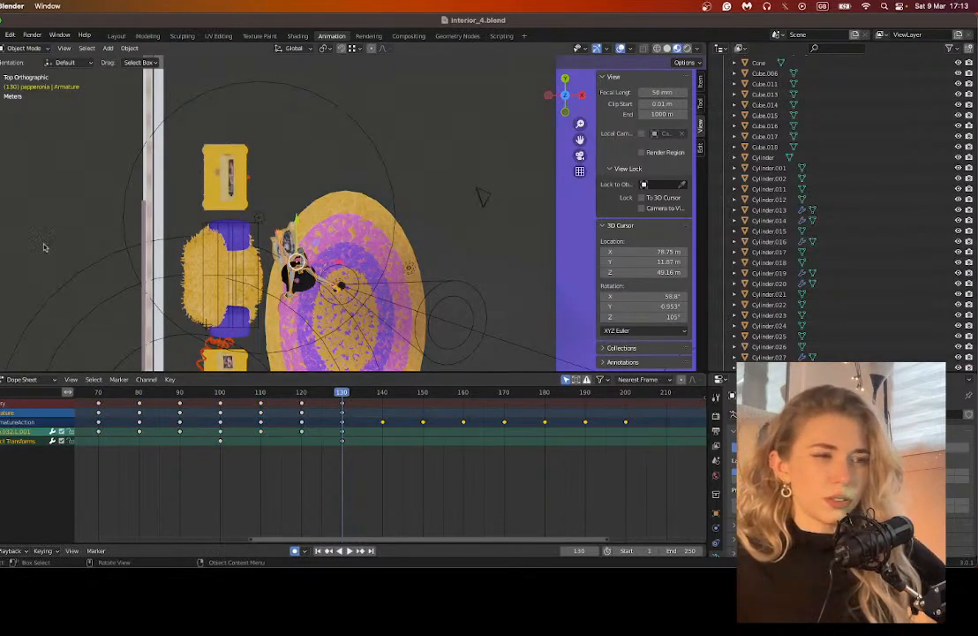
Step: Keyframe a slight turn of the armature about the Z axis at frame 120
{"action": "left_click", "coordinate": [302, 393]}
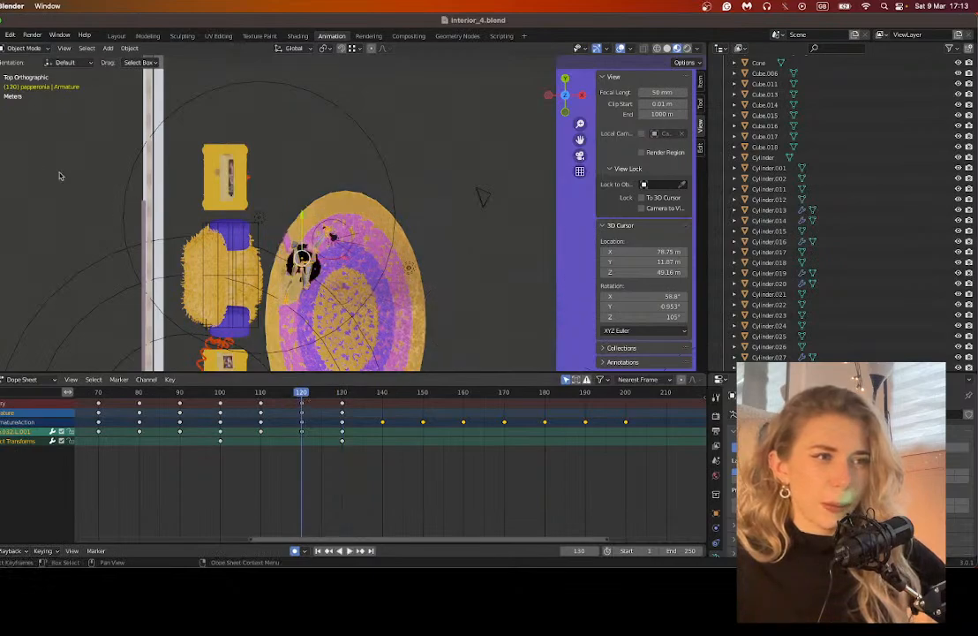
{"action": "left_click", "coordinate": [300, 256]}
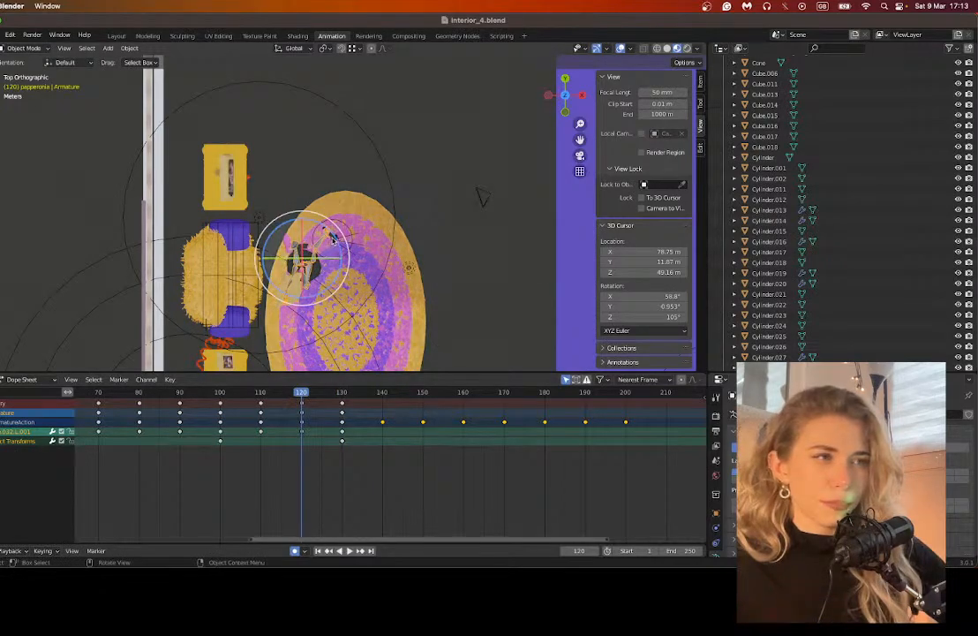
{"action": "left_click_drag", "start_coordinate": [333, 238], "coordinate": [288, 206]}
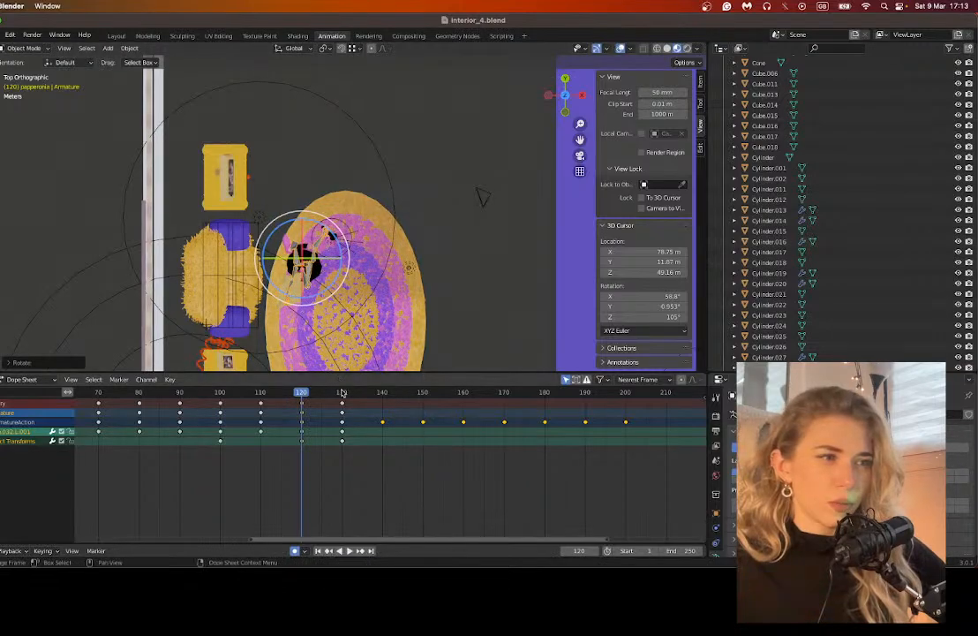
Step: Rotate the armature about 68° around the Z axis at frame 130 so the character turns away from the armchair
{"action": "left_click", "coordinate": [342, 392]}
{"action": "left_click_drag", "start_coordinate": [341, 287], "coordinate": [345, 248]}
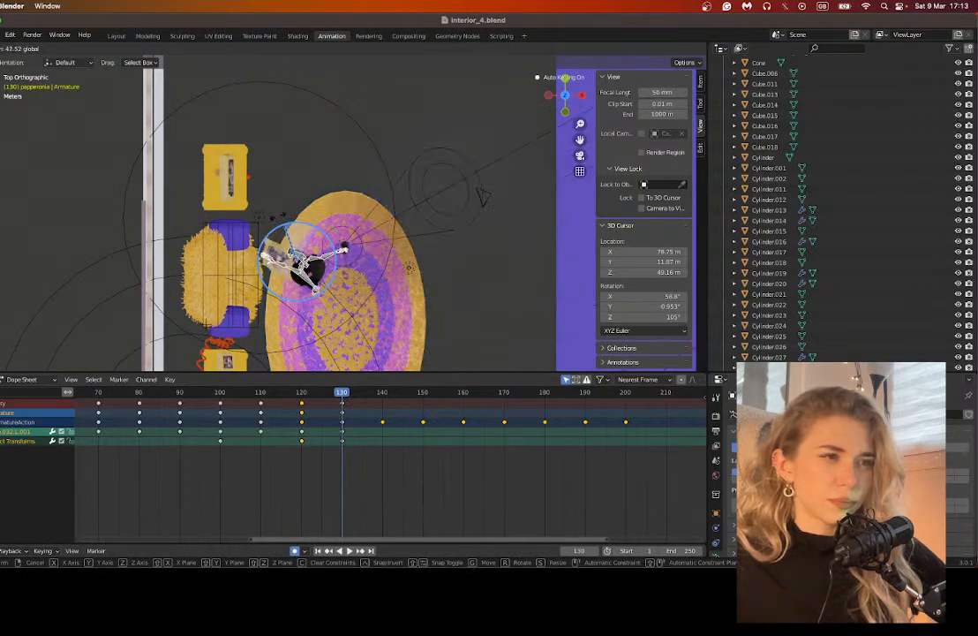
{"action": "left_click_drag", "start_coordinate": [279, 215], "coordinate": [259, 216]}
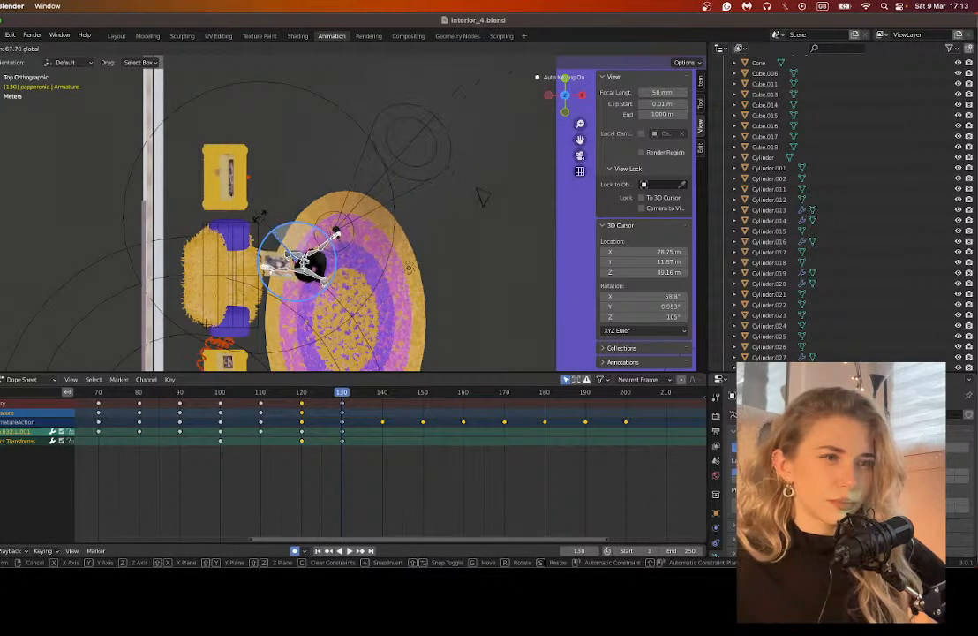
{"action": "left_click_drag", "start_coordinate": [483, 196], "coordinate": [483, 196]}
Step: Examine the character's frame 130 pose in front of the armchair up close through the scene camera
{"action": "key", "text": "KP_0"}
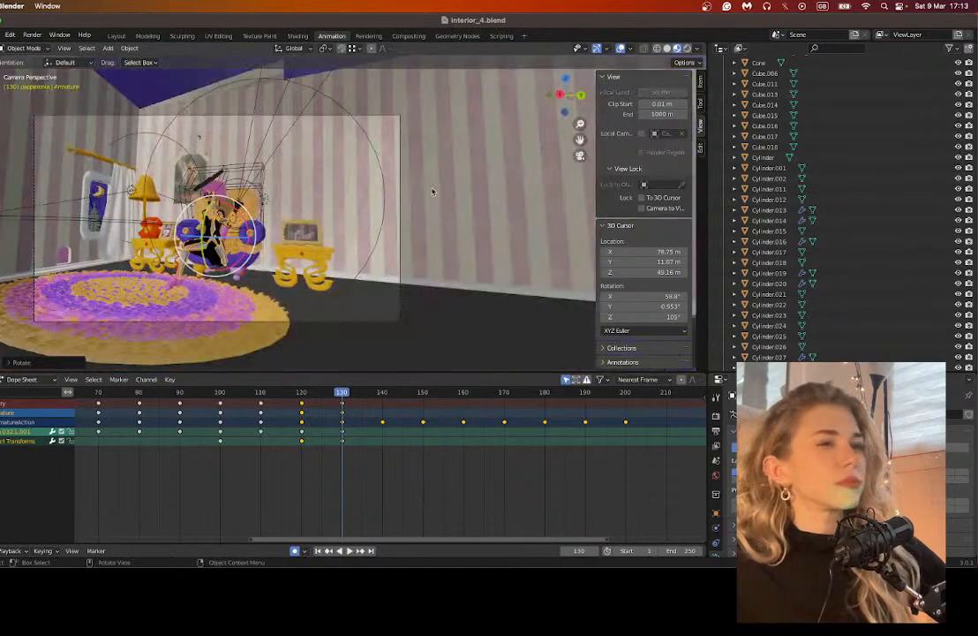
{"action": "scroll", "coordinate": [433, 191], "scroll_direction": "up", "scroll_amount": 2}
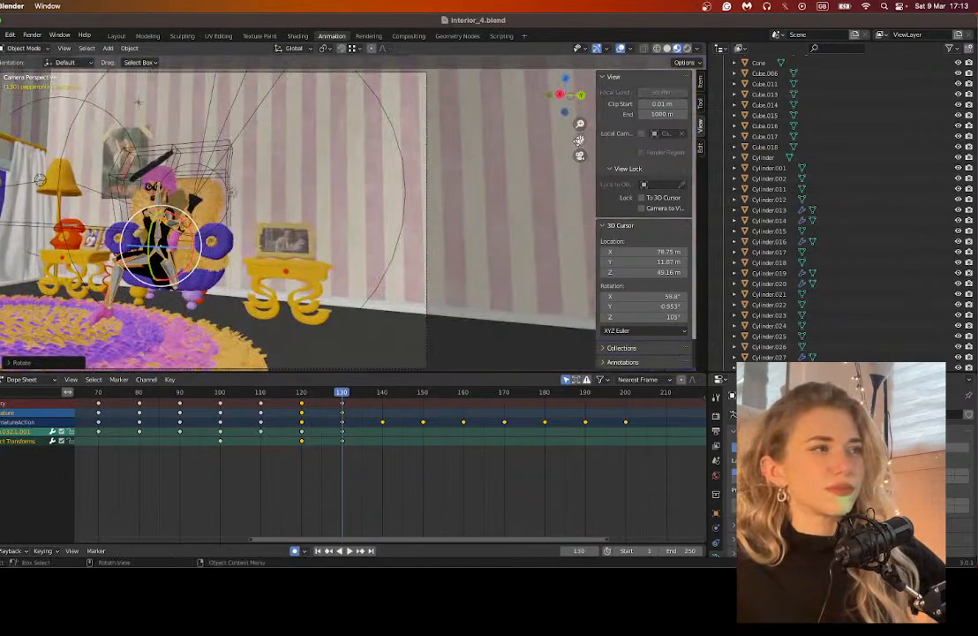
{"action": "middle_click_drag", "start_coordinate": [298, 143], "coordinate": [461, 143], "text": "shift"}
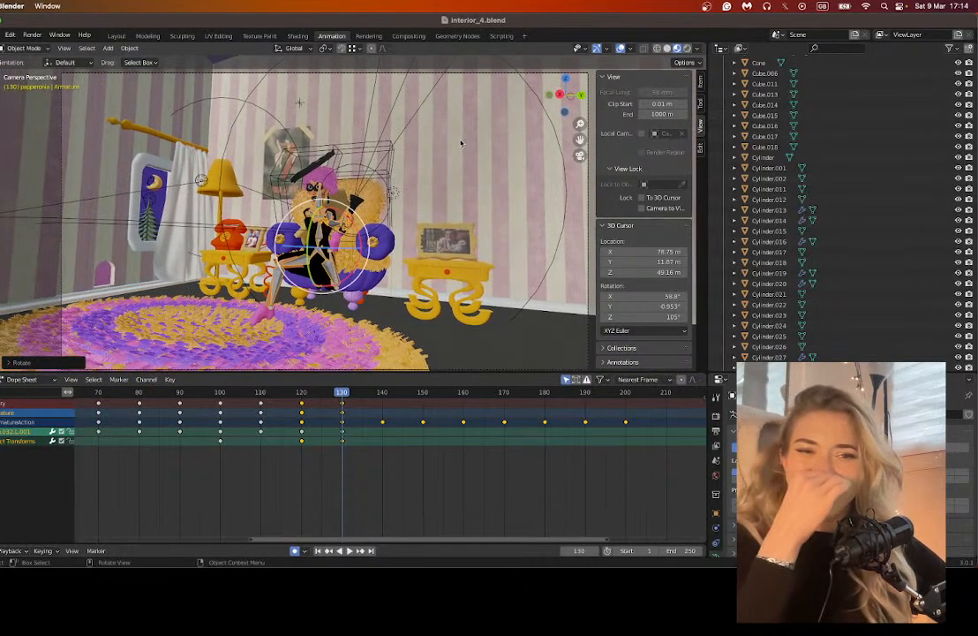
{"action": "scroll", "coordinate": [565, 177], "scroll_direction": "up", "scroll_amount": 2}
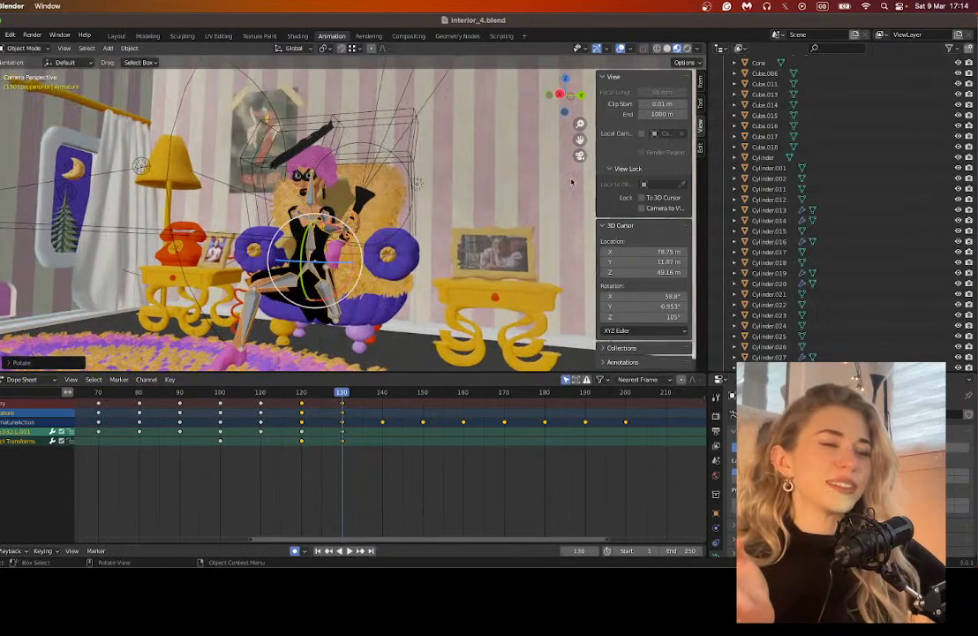
{"action": "middle_click_drag", "start_coordinate": [501, 132], "coordinate": [413, 208]}
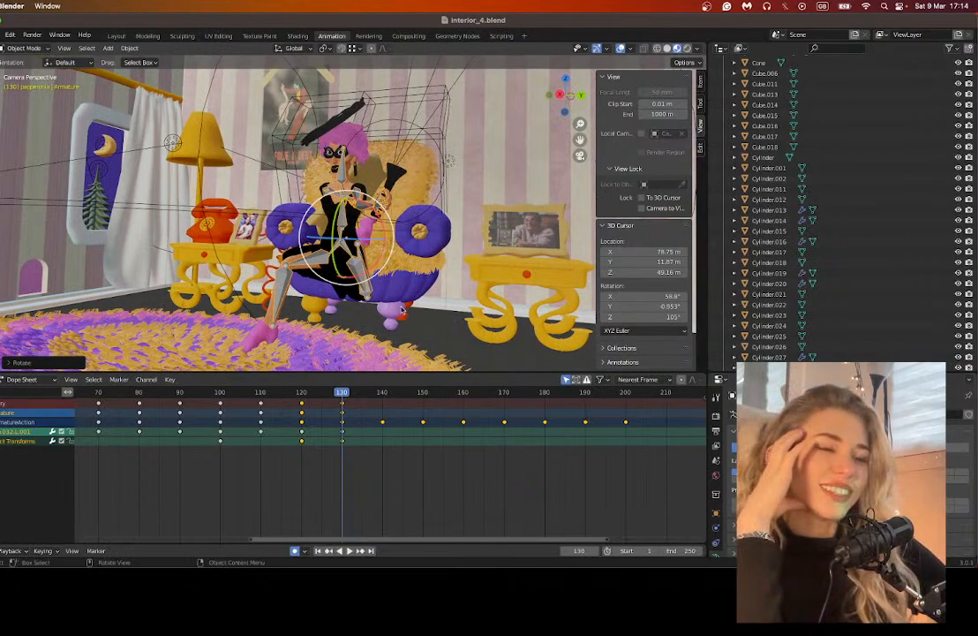
Step: Save the current scene file and save it again as a new version named interior_5.blend
{"action": "left_click", "coordinate": [9, 34]}
{"action": "key", "text": "Escape"}
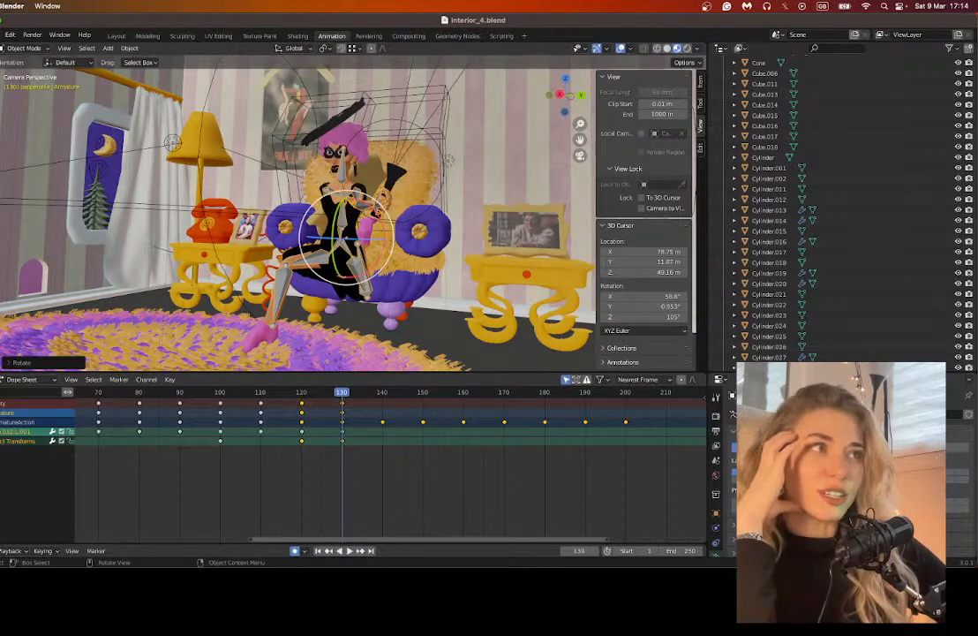
{"action": "key", "text": "ctrl+s"}
{"action": "left_click", "coordinate": [9, 34]}
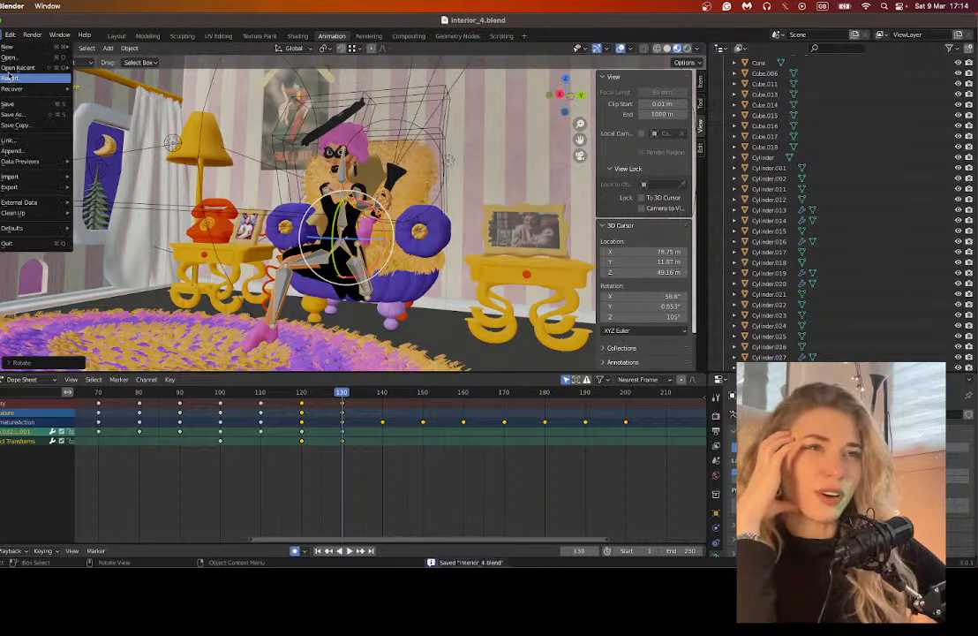
{"action": "left_click", "coordinate": [12, 114]}
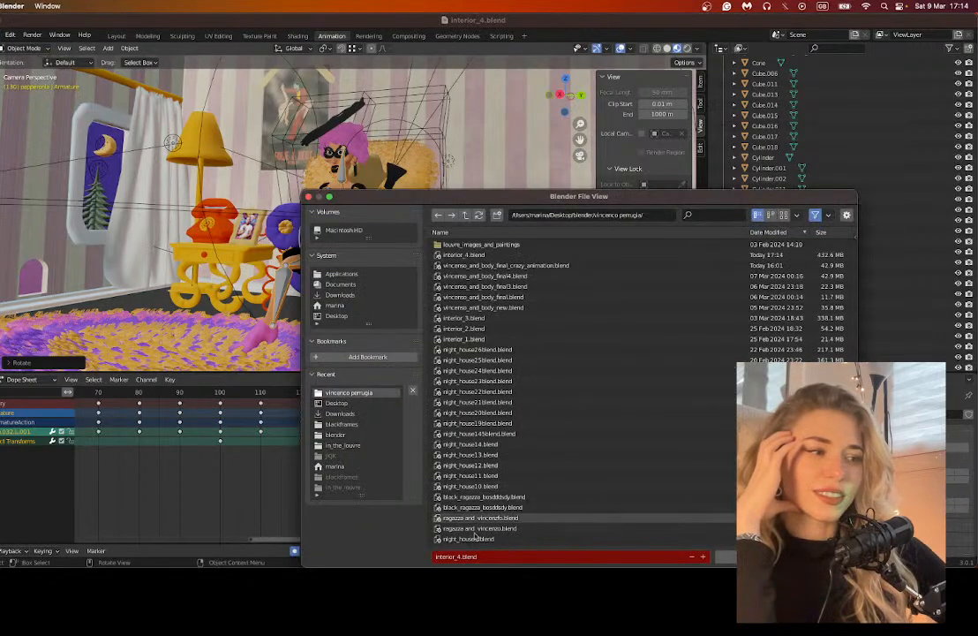
{"action": "left_click", "coordinate": [459, 556]}
{"action": "left_click", "coordinate": [458, 556]}
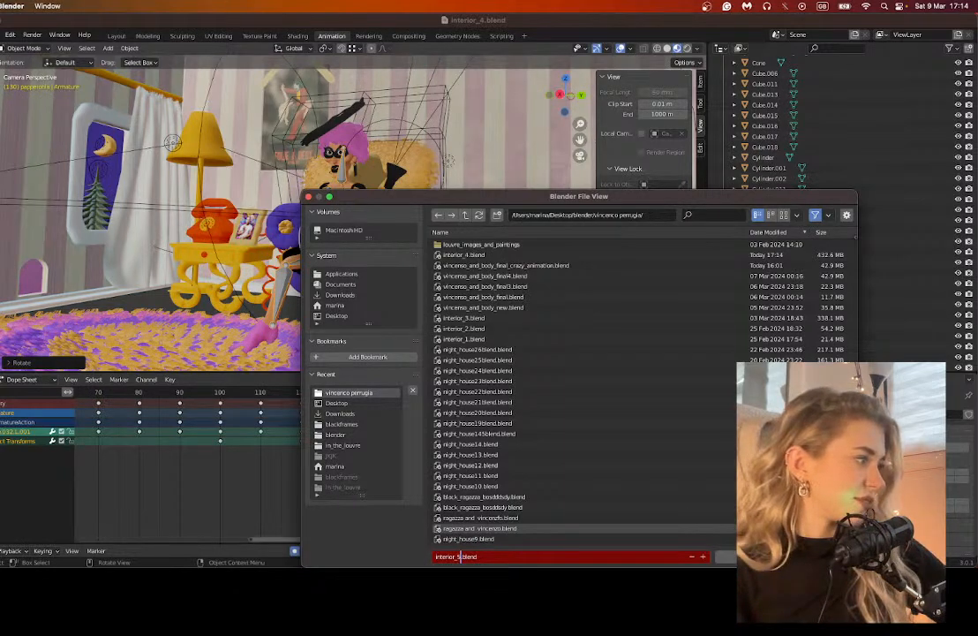
{"action": "key", "text": "Return"}
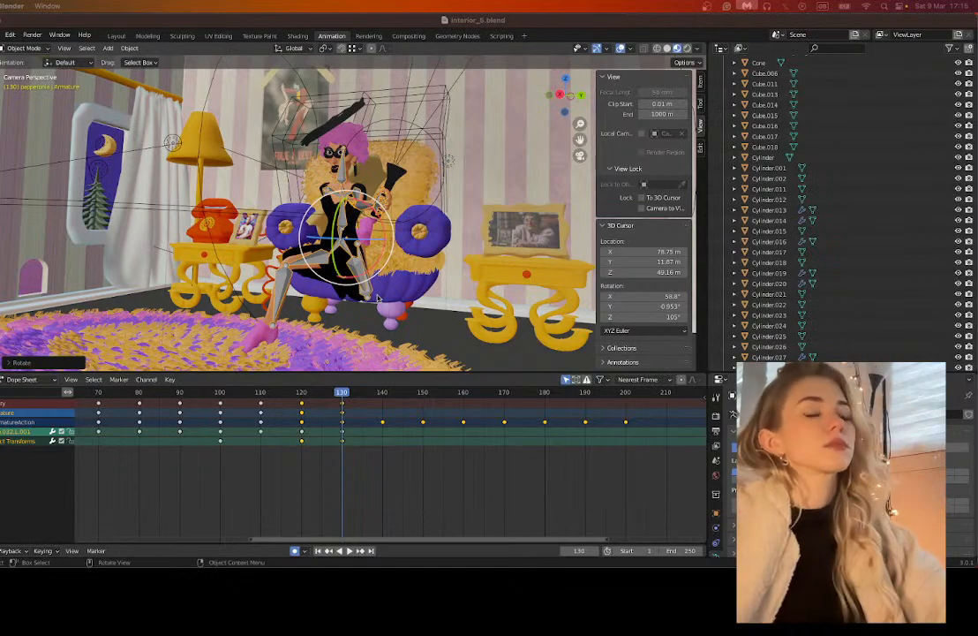
Step: Go to frame 140 and switch the character's armature to Pose Mode
{"action": "scroll", "coordinate": [414, 252], "scroll_direction": "up", "scroll_amount": 2}
{"action": "middle_click_drag", "start_coordinate": [414, 253], "coordinate": [450, 258]}
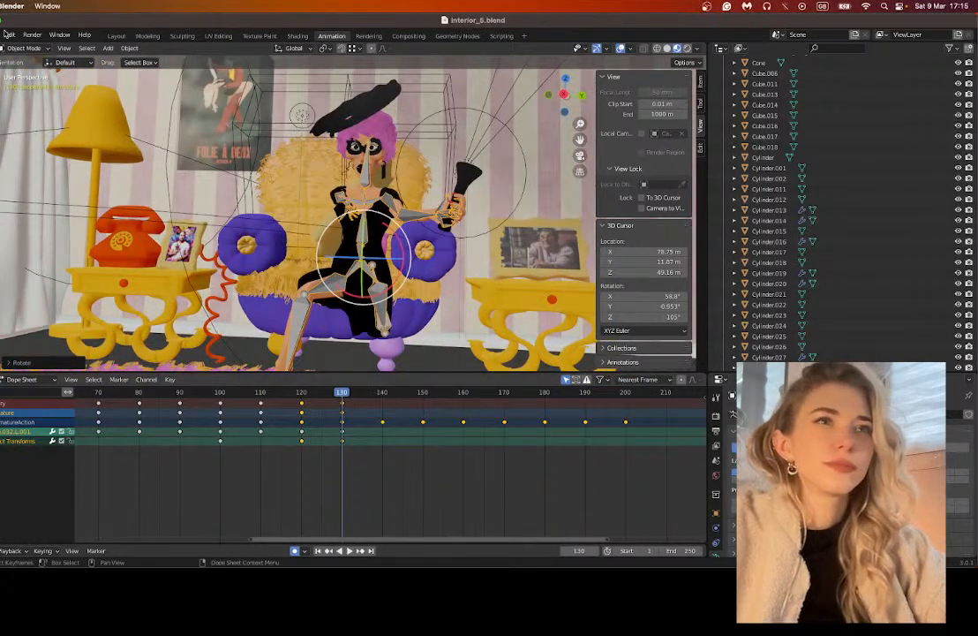
{"action": "left_click", "coordinate": [383, 392]}
{"action": "left_click", "coordinate": [24, 48]}
{"action": "left_click", "coordinate": [22, 83]}
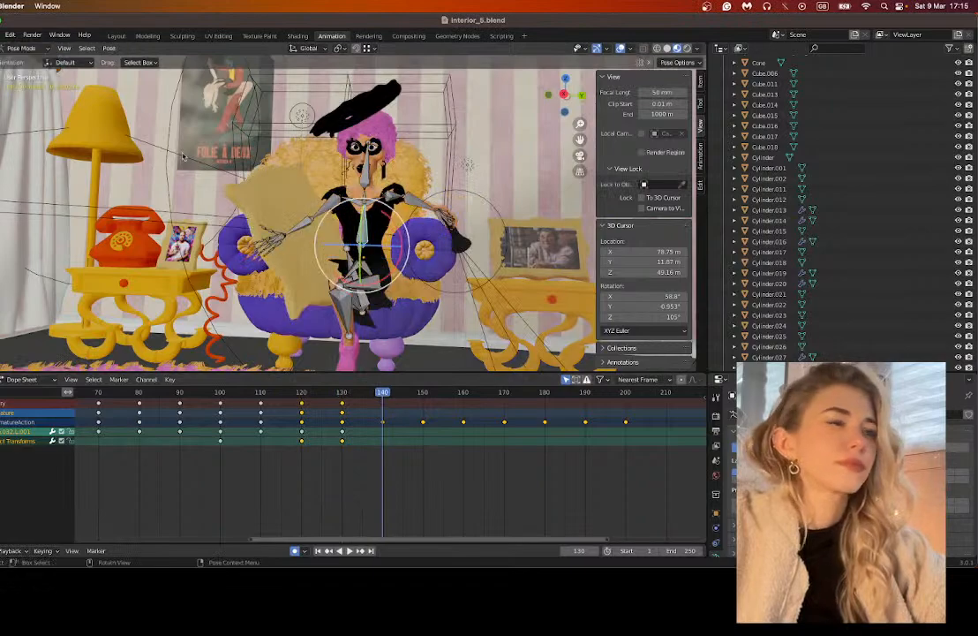
{"action": "left_click_drag", "start_coordinate": [580, 140], "coordinate": [532, 121]}
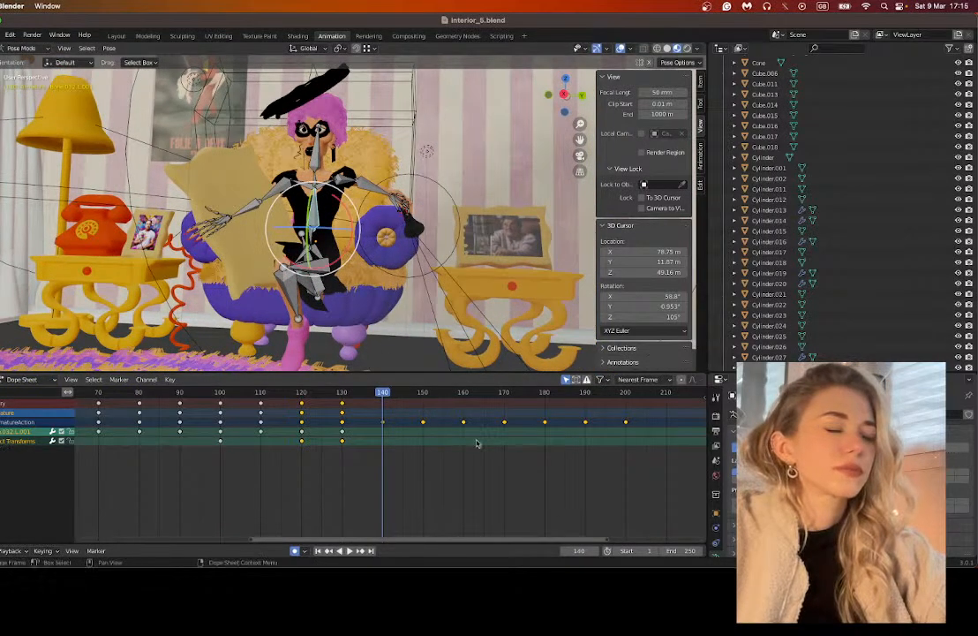
Step: Deselect the keyframes, expand the channels of Bone.032.L.001 in the Dope Sheet and examine its keys around frame 140
{"action": "left_click_drag", "start_coordinate": [648, 459], "coordinate": [405, 405]}
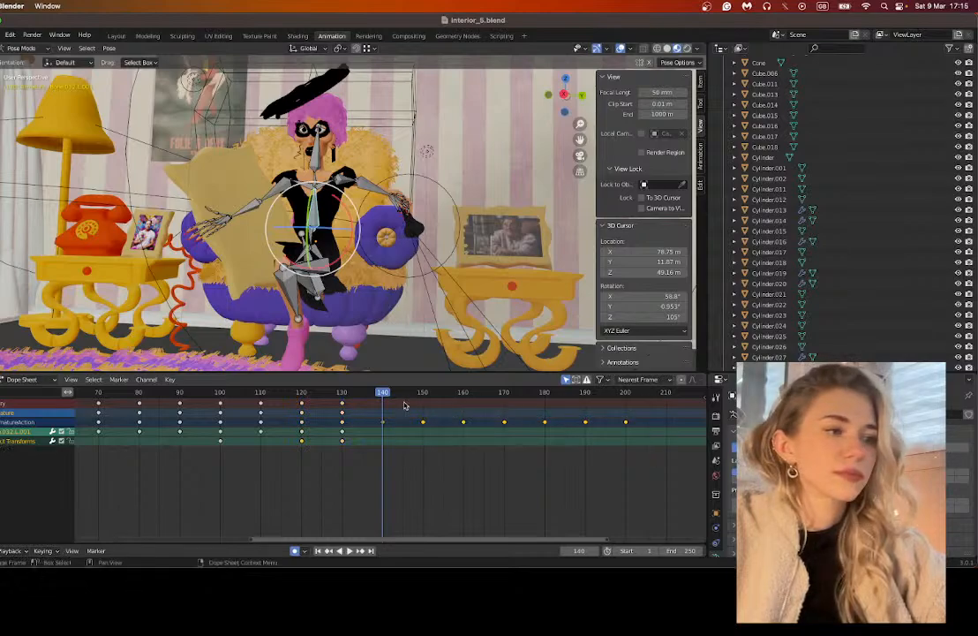
{"action": "left_click", "coordinate": [416, 412]}
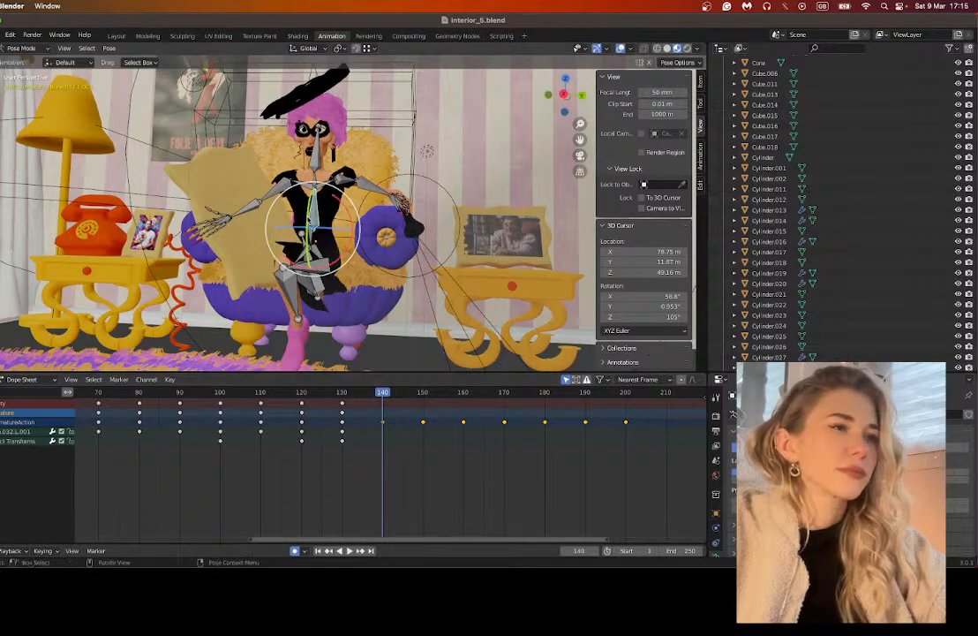
{"action": "left_click", "coordinate": [4, 431]}
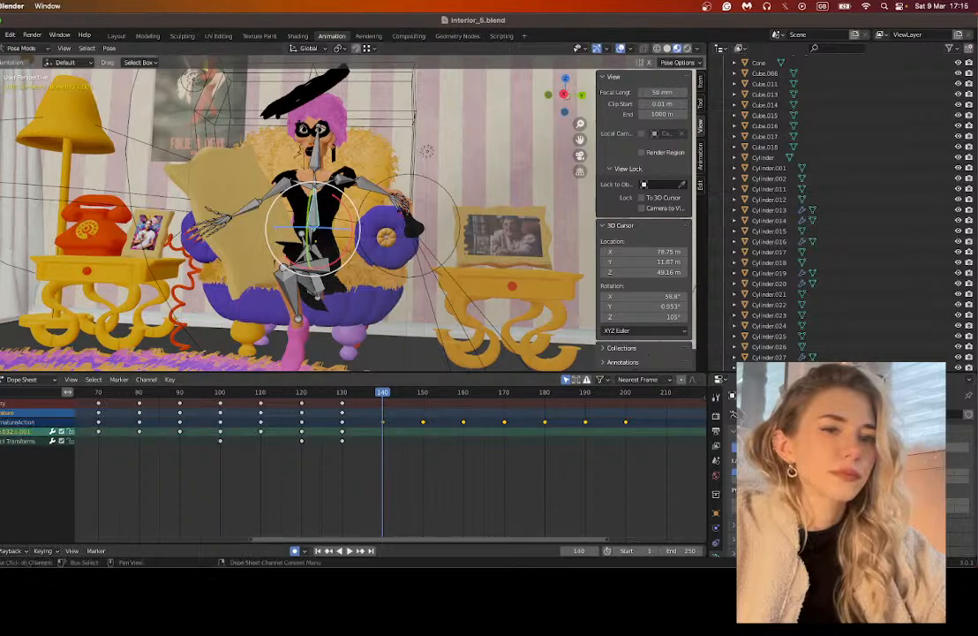
{"action": "left_click", "coordinate": [1, 432]}
{"action": "scroll", "coordinate": [3, 420], "scroll_direction": "down", "scroll_amount": 1}
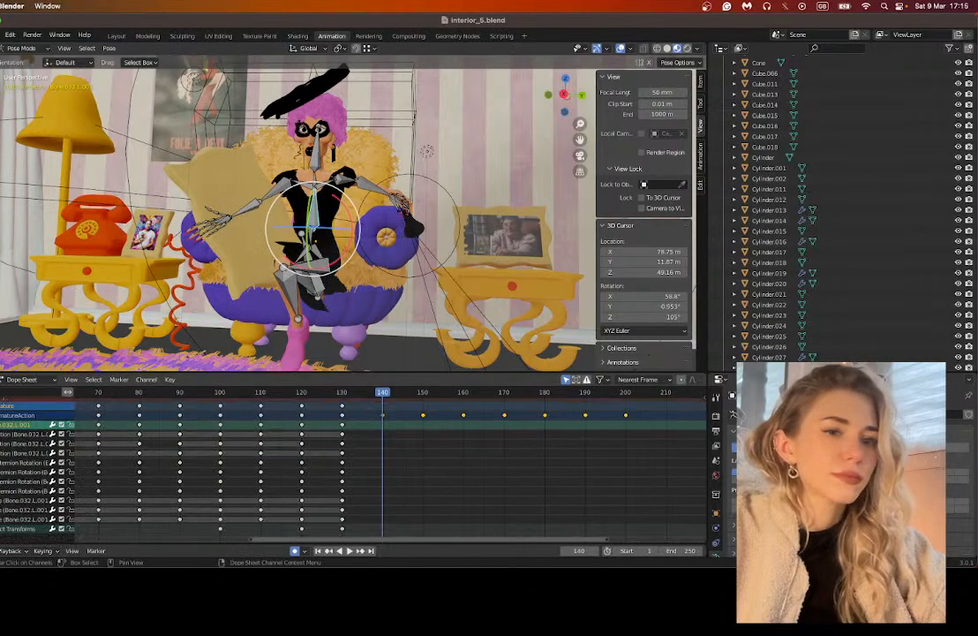
{"action": "scroll", "coordinate": [421, 538], "scroll_direction": "down", "scroll_amount": 3}
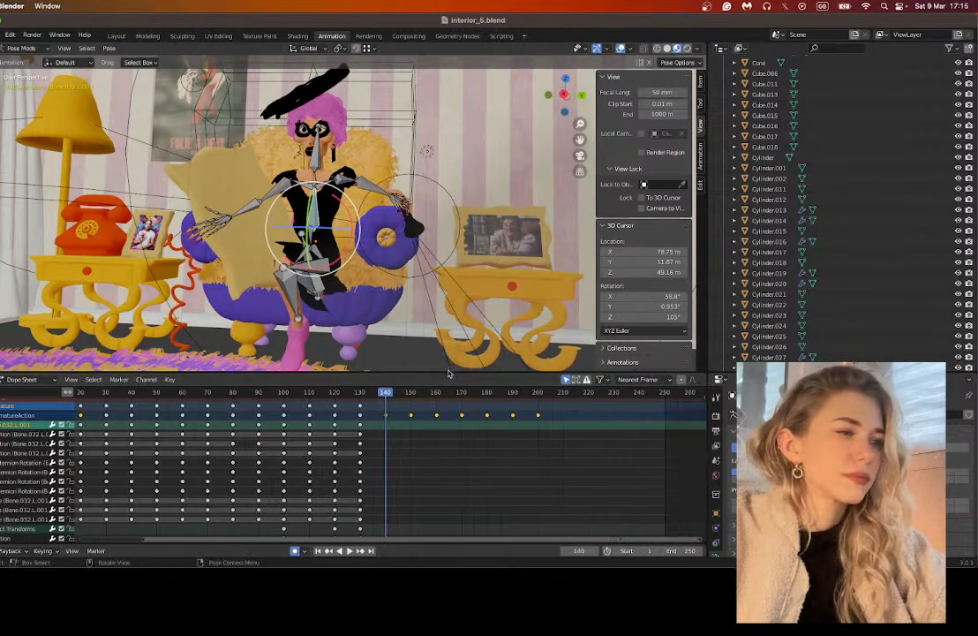
{"action": "left_click_drag", "start_coordinate": [448, 372], "coordinate": [448, 271]}
{"action": "left_click_drag", "start_coordinate": [568, 356], "coordinate": [382, 311]}
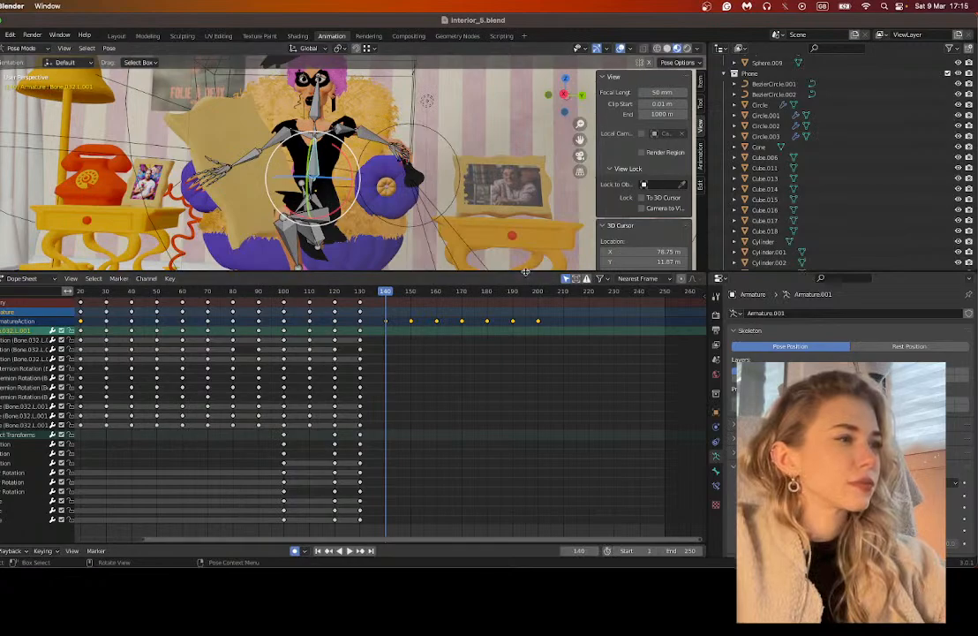
{"action": "left_click_drag", "start_coordinate": [525, 272], "coordinate": [525, 356]}
Step: Select the character's leg bones on both sides and delete their keyframes from frame 140 to 190
{"action": "scroll", "coordinate": [360, 216], "scroll_direction": "down", "scroll_amount": 3}
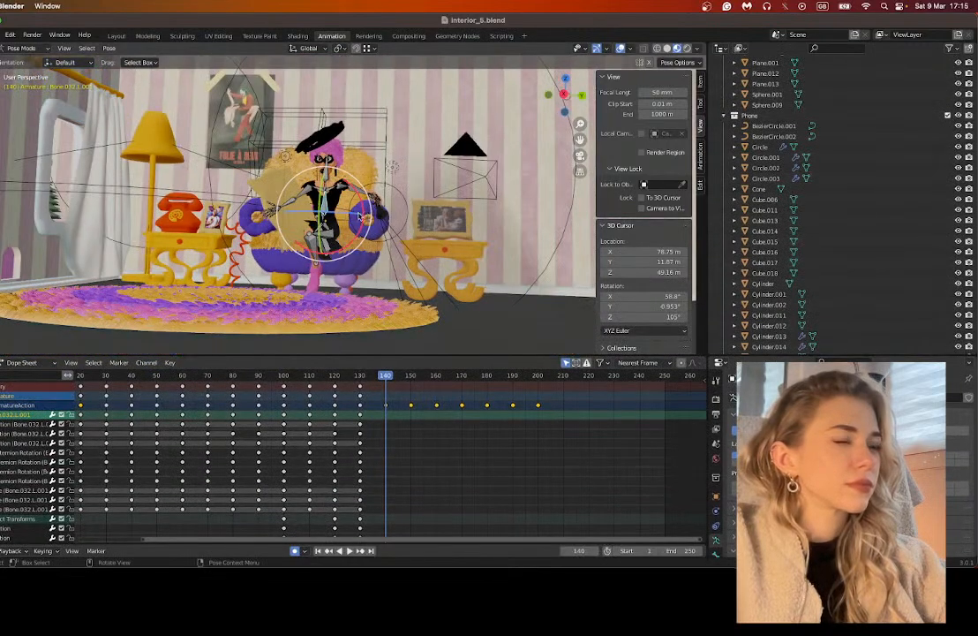
{"action": "scroll", "coordinate": [357, 220], "scroll_direction": "up", "scroll_amount": 4}
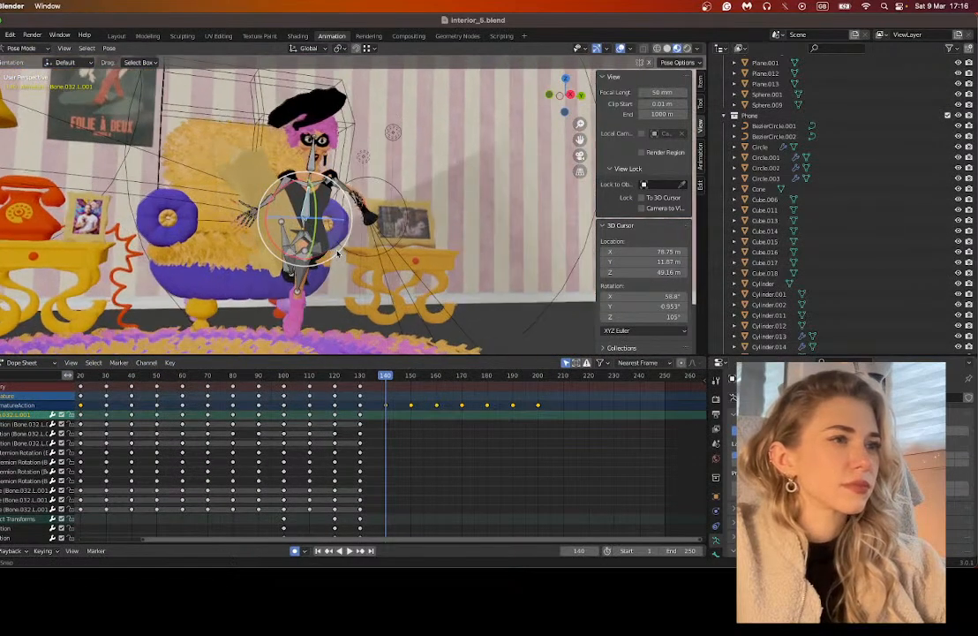
{"action": "middle_click_drag", "start_coordinate": [336, 253], "coordinate": [336, 256]}
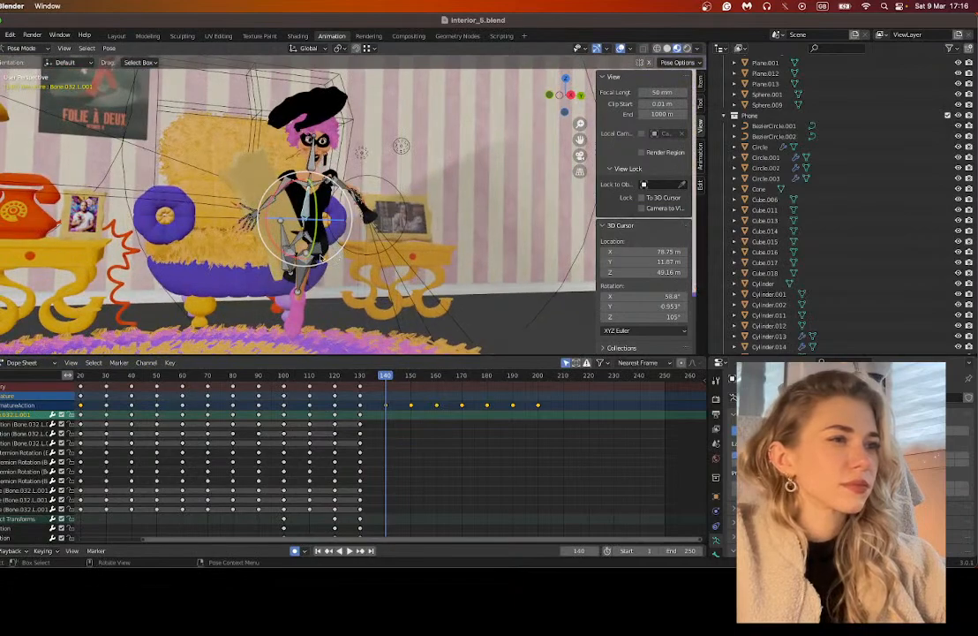
{"action": "left_click", "coordinate": [315, 271]}
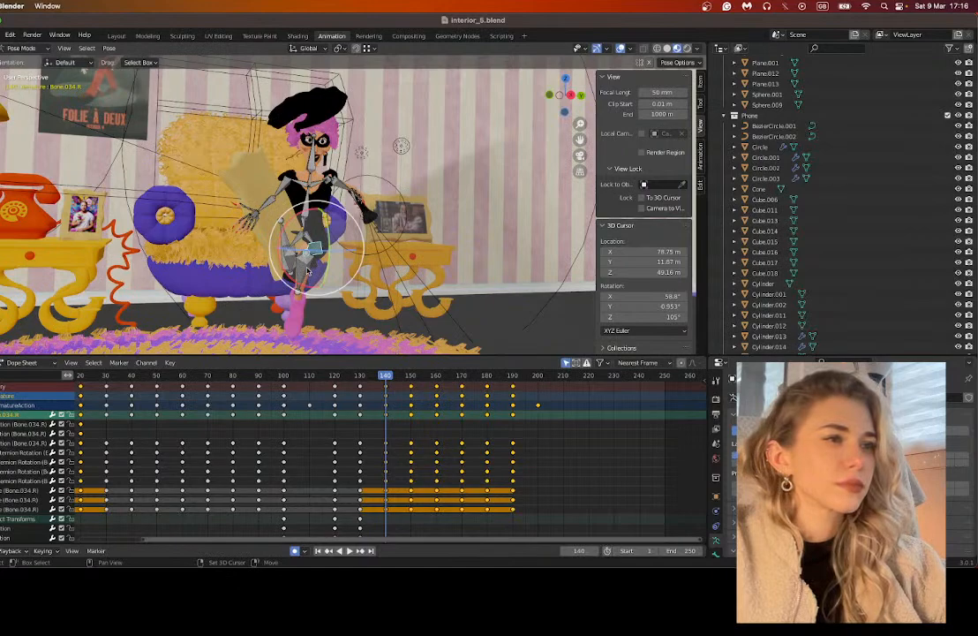
{"action": "left_click", "coordinate": [308, 270], "text": "shift"}
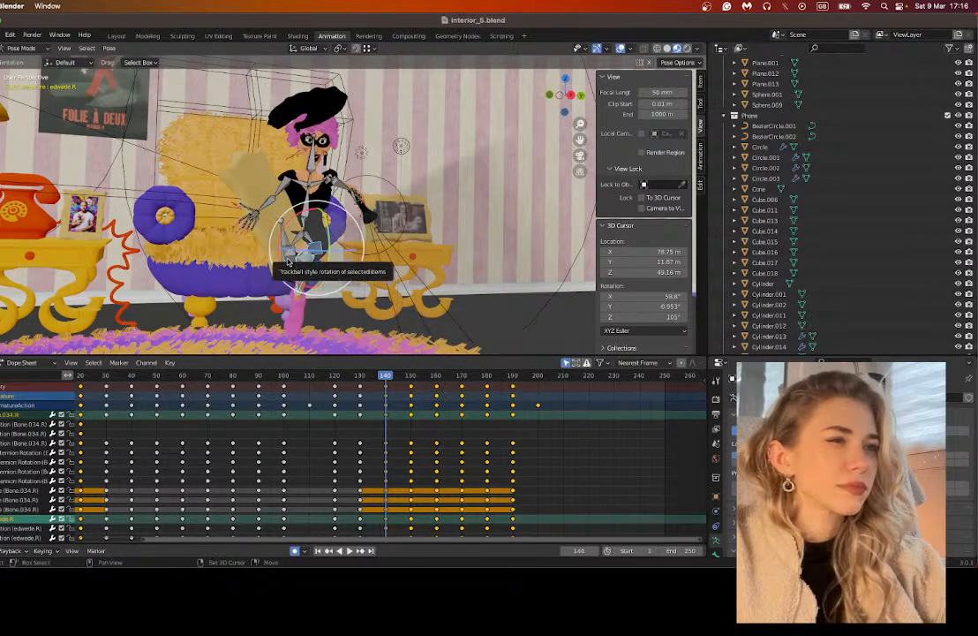
{"action": "left_click", "coordinate": [286, 244]}
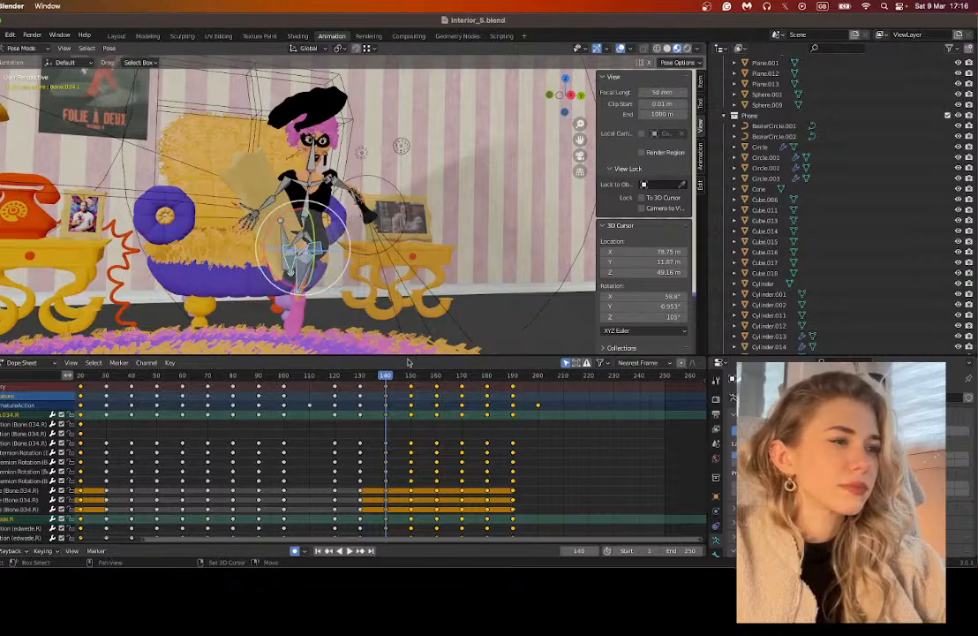
{"action": "key", "text": "super+z"}
{"action": "left_click_drag", "start_coordinate": [404, 354], "coordinate": [377, 95]}
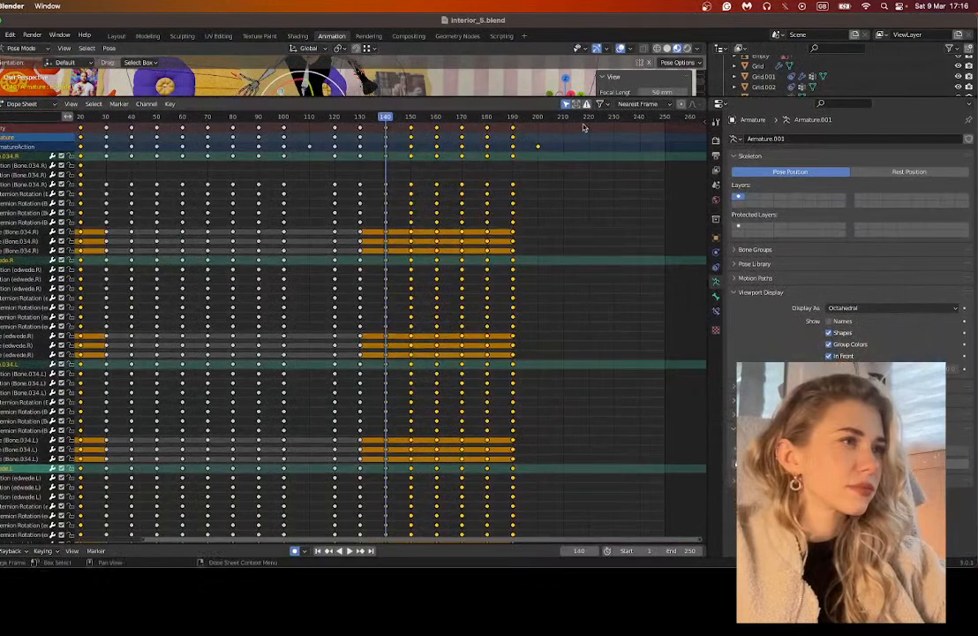
{"action": "left_click_drag", "start_coordinate": [582, 128], "coordinate": [379, 550]}
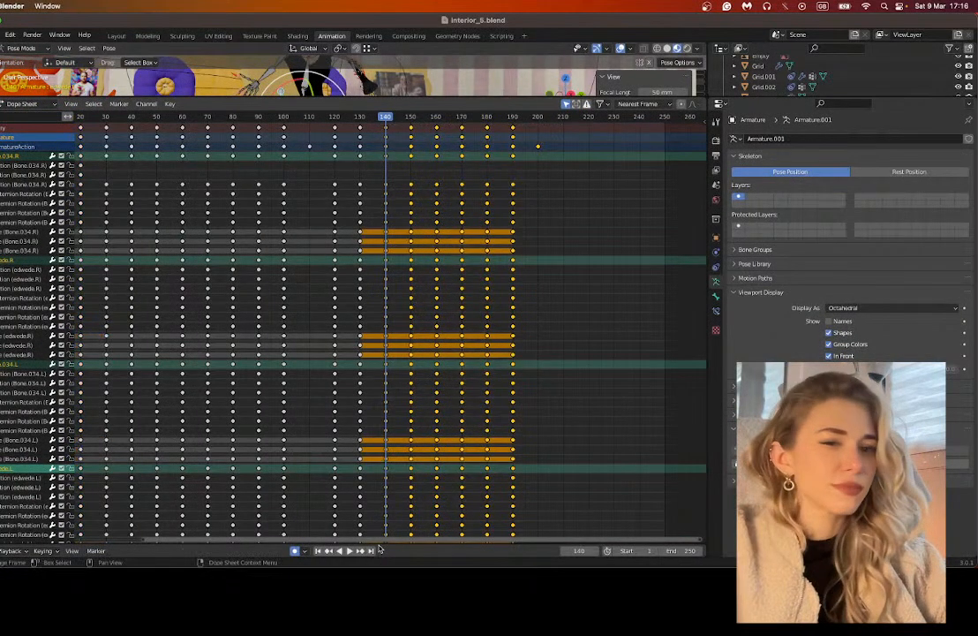
{"action": "key", "text": "x"}
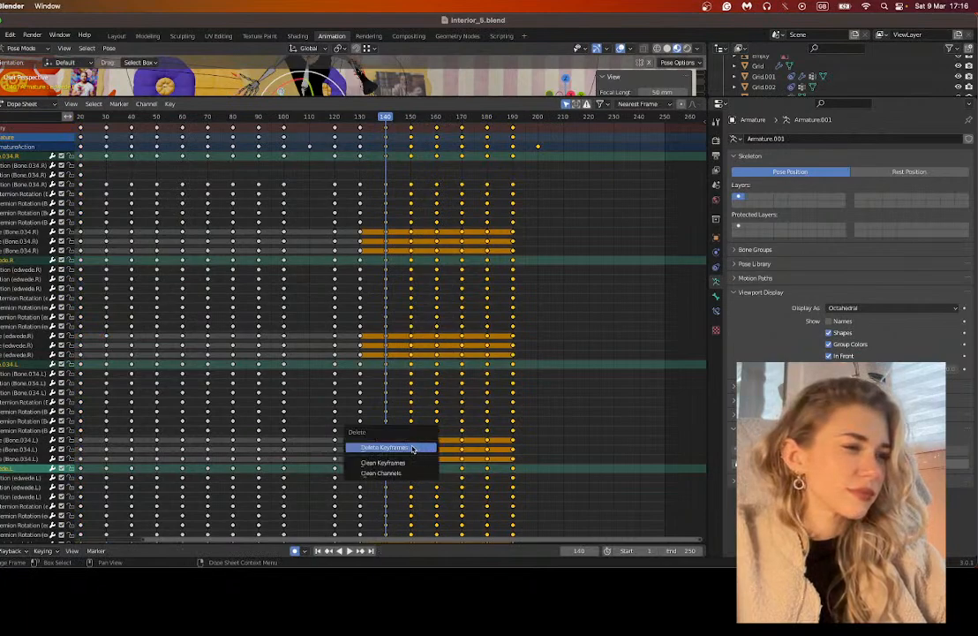
{"action": "left_click", "coordinate": [411, 449]}
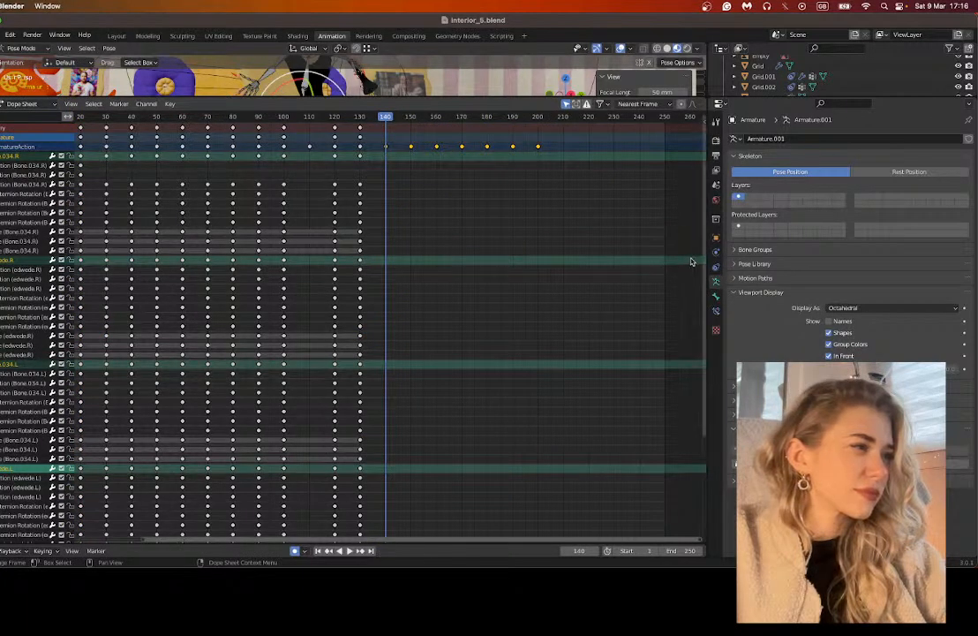
Step: Select the character's arm bones on both sides and delete their keyframes from frame 140 to 200
{"action": "left_click_drag", "start_coordinate": [710, 258], "coordinate": [610, 264]}
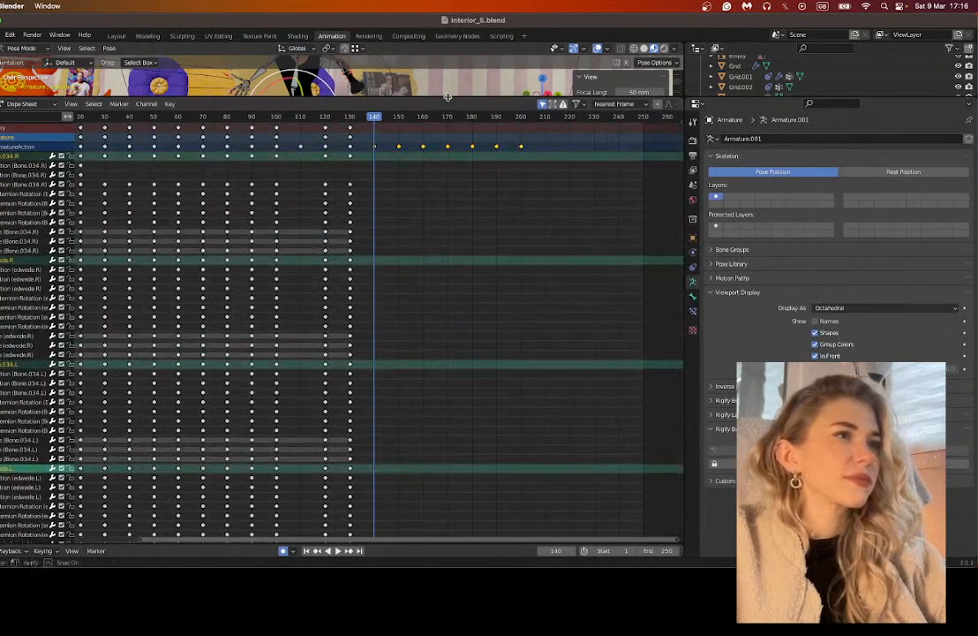
{"action": "left_click_drag", "start_coordinate": [436, 98], "coordinate": [436, 380]}
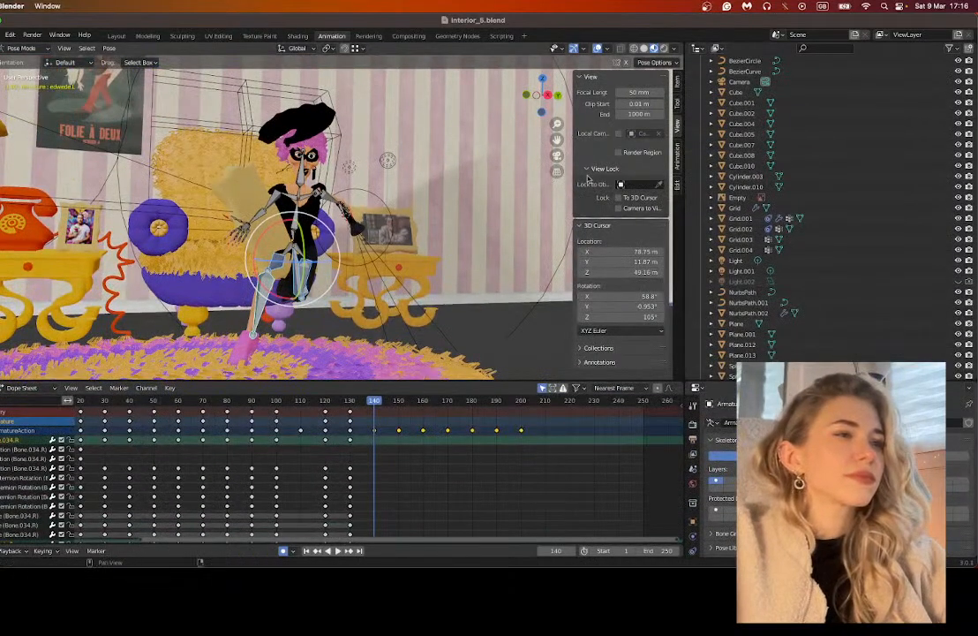
{"action": "middle_click_drag", "start_coordinate": [539, 155], "coordinate": [547, 156]}
{"action": "left_click", "coordinate": [301, 244]}
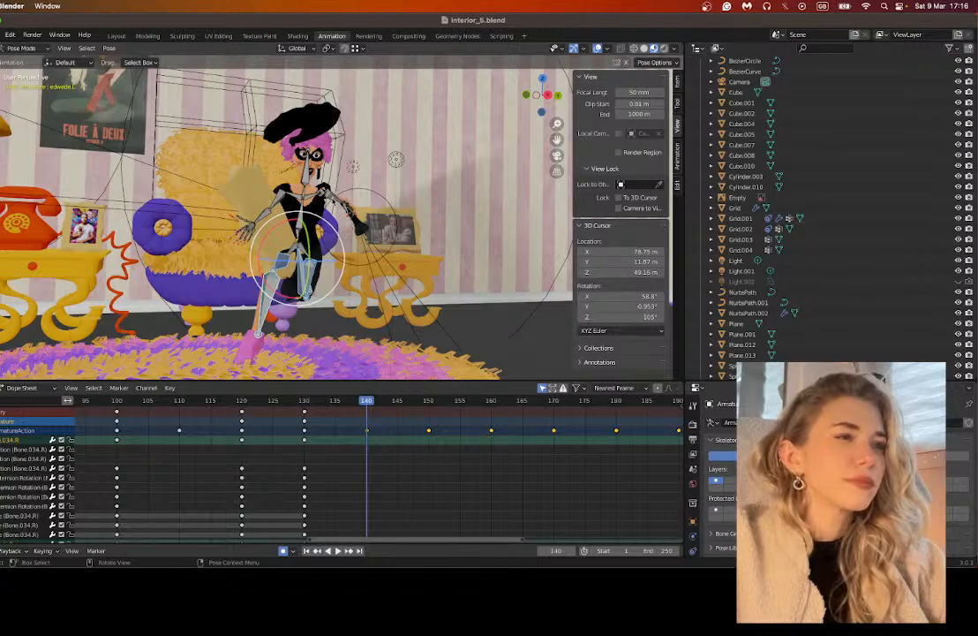
{"action": "left_click", "coordinate": [328, 199]}
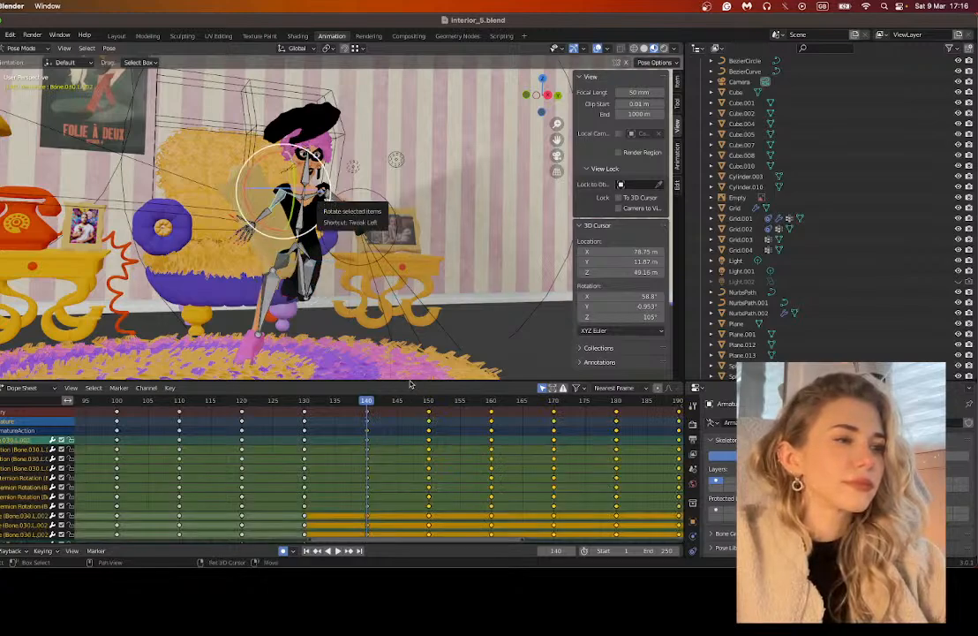
{"action": "left_click_drag", "start_coordinate": [409, 384], "coordinate": [410, 249]}
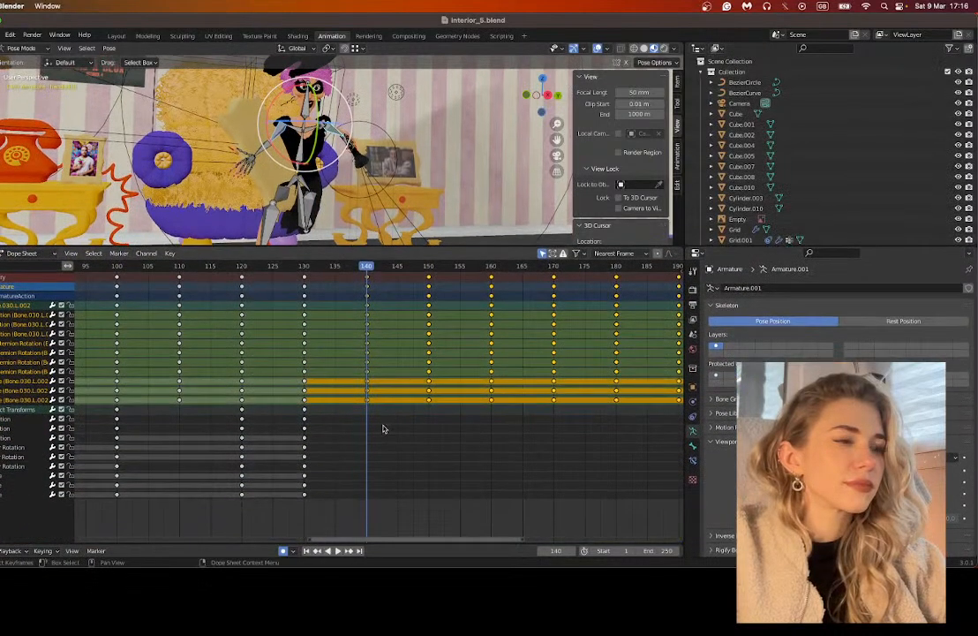
{"action": "left_click_drag", "start_coordinate": [368, 537], "coordinate": [409, 537]}
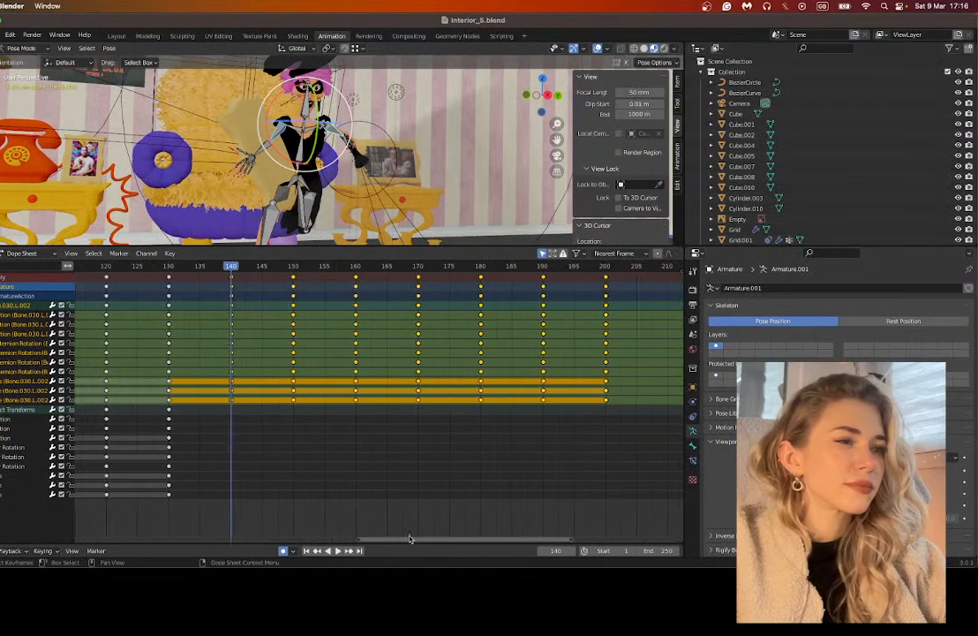
{"action": "left_click_drag", "start_coordinate": [607, 443], "coordinate": [227, 264]}
{"action": "key", "text": "x"}
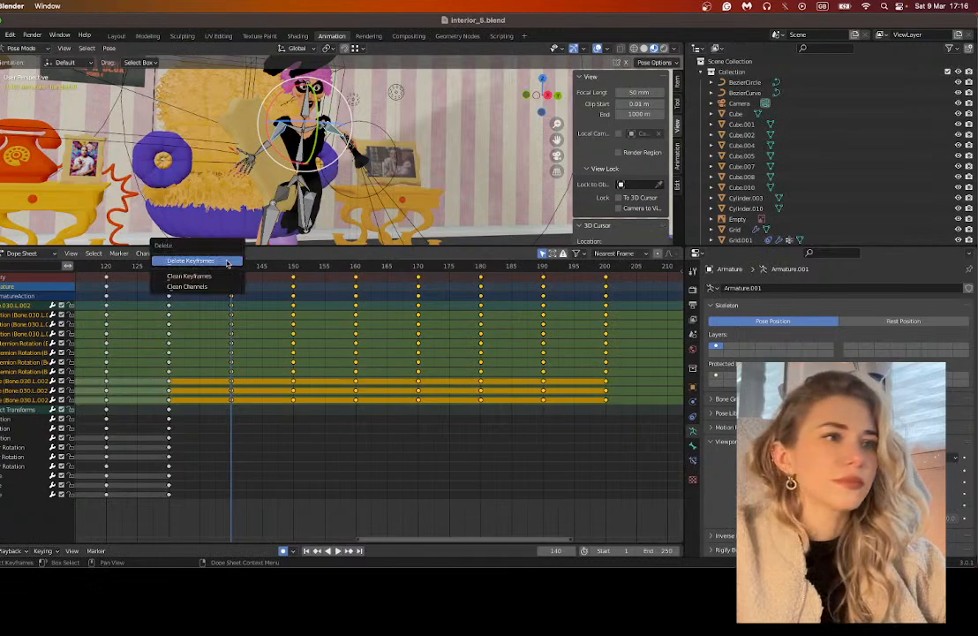
{"action": "left_click", "coordinate": [227, 261]}
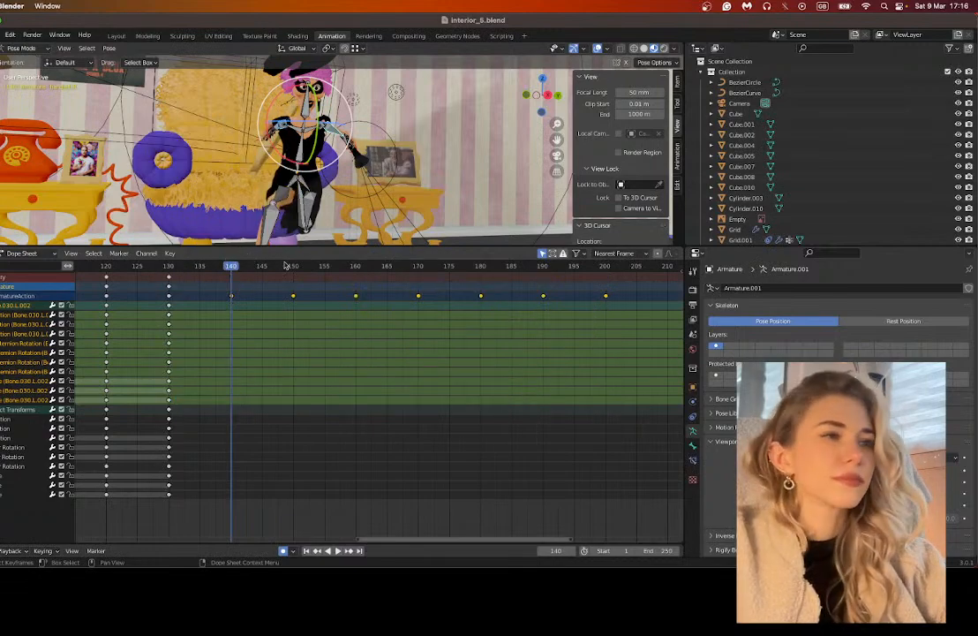
Step: In a taller 3D viewport with the right side view, rotate thigh bone Bone.034.L and shin bone edwede.L downward to straighten that leg at frame 140
{"action": "left_click_drag", "start_coordinate": [297, 248], "coordinate": [296, 367]}
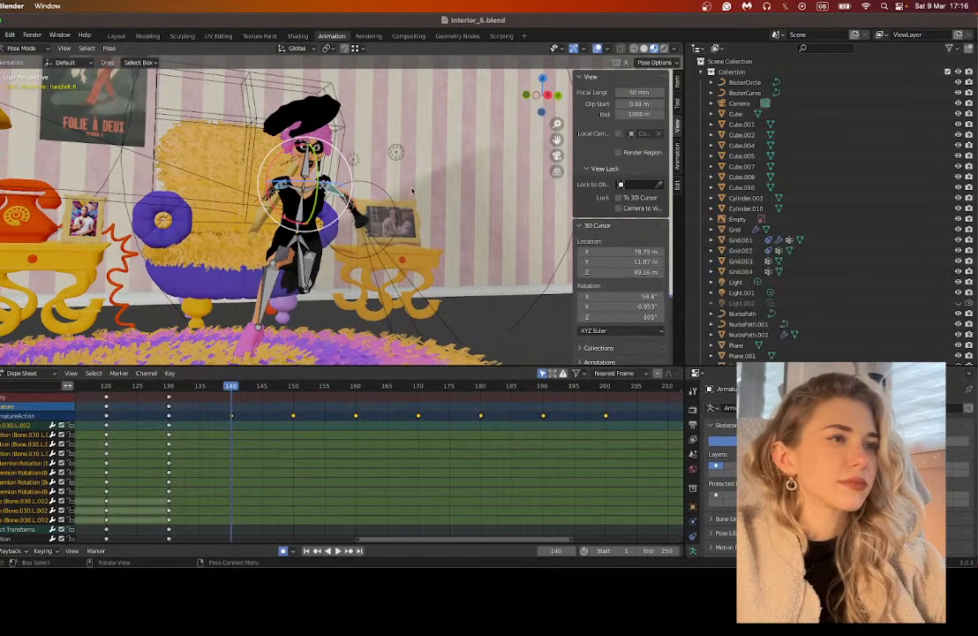
{"action": "left_click", "coordinate": [548, 94]}
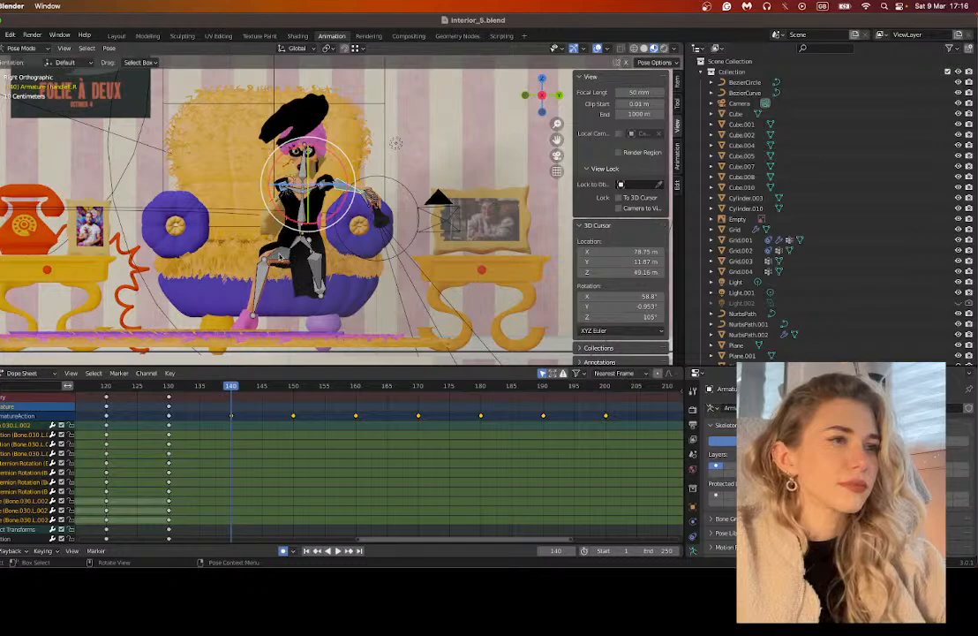
{"action": "left_click", "coordinate": [279, 256]}
{"action": "key", "text": "r"}
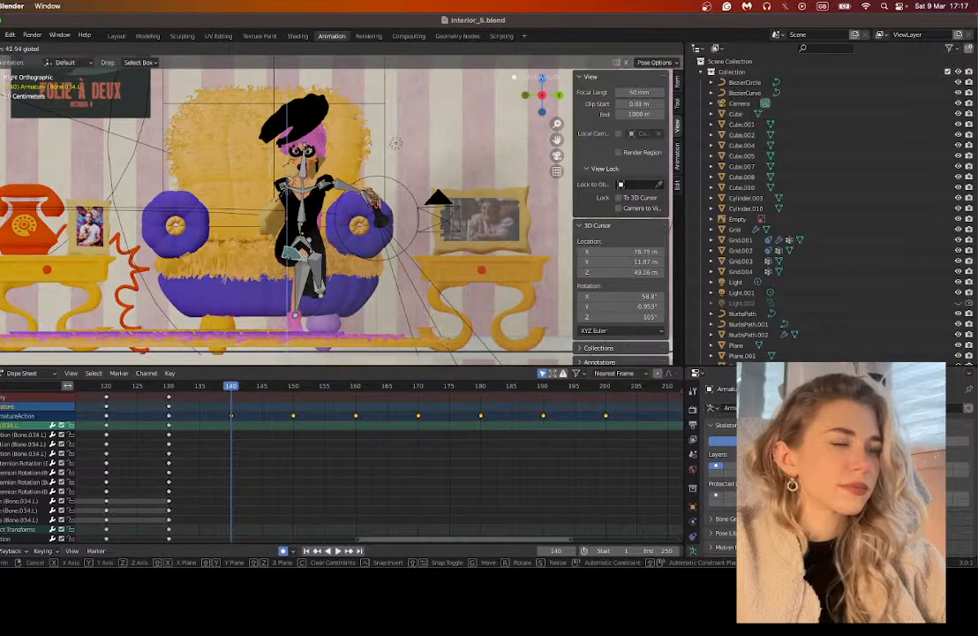
{"action": "left_click", "coordinate": [251, 210]}
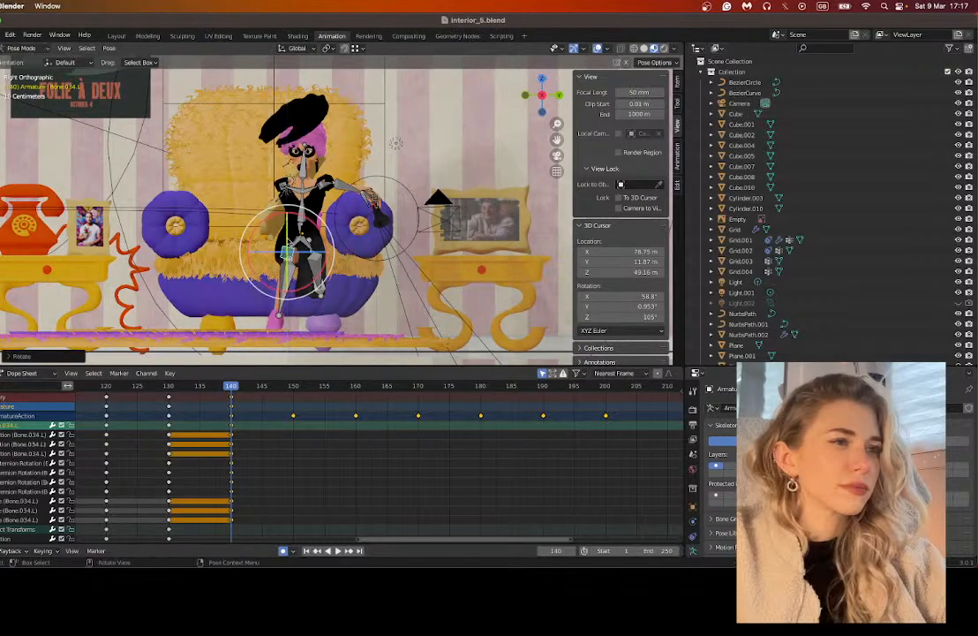
{"action": "key", "text": "g"}
{"action": "key", "text": "y"}
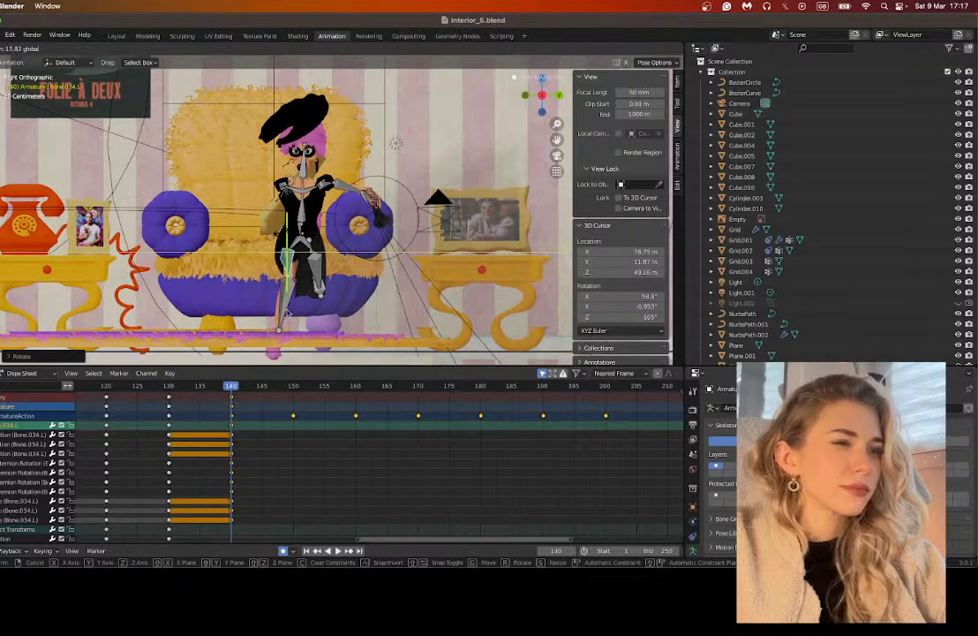
{"action": "key", "text": "Escape"}
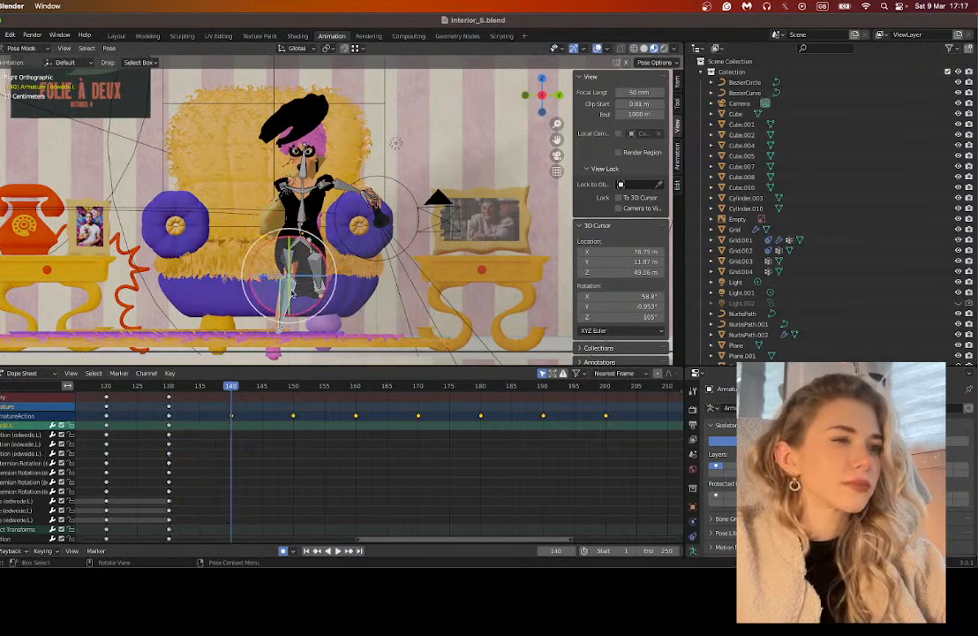
{"action": "key", "text": "g"}
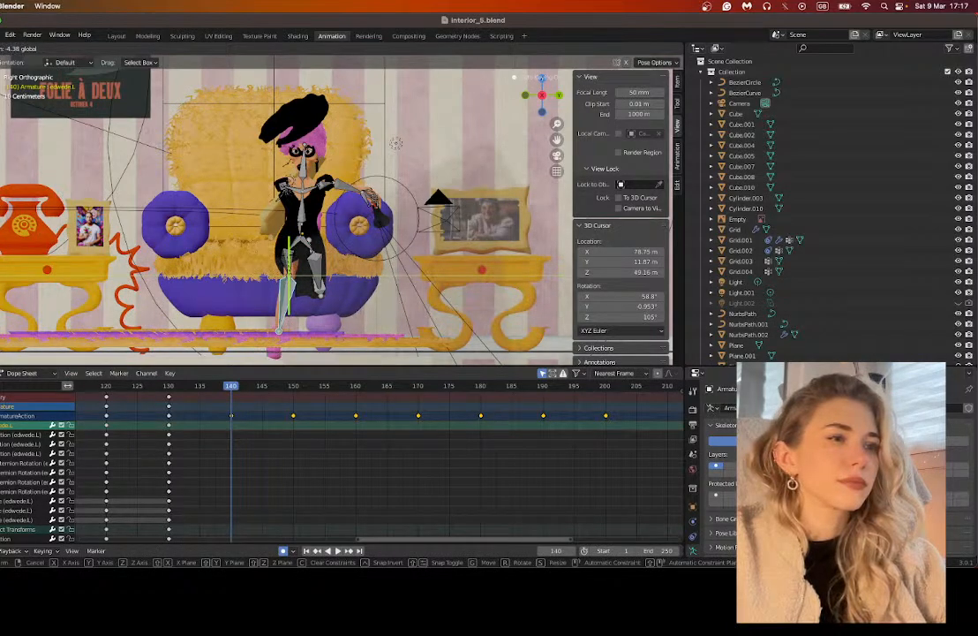
{"action": "key", "text": "Return"}
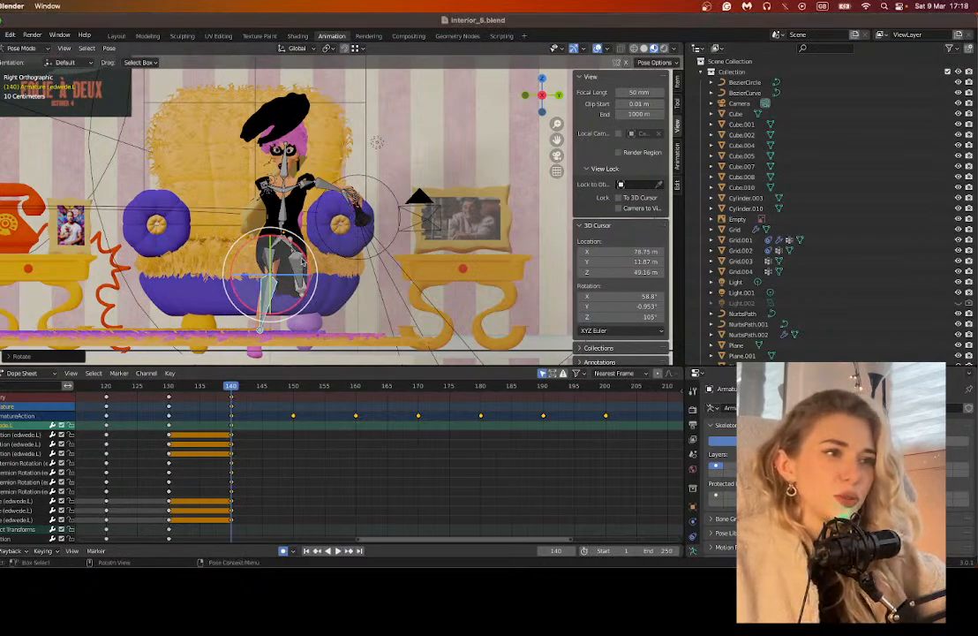
Step: Rotate thigh bone Bone.034.R and shin bone edwede.R so that the foot points down toward the floor at frame 140
{"action": "left_click", "coordinate": [295, 236]}
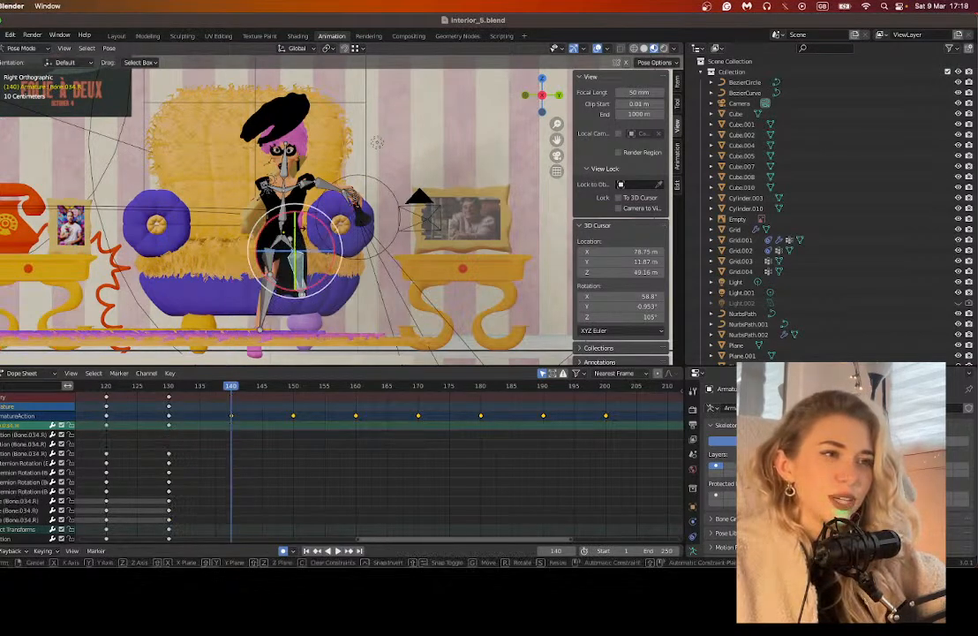
{"action": "key", "text": "r"}
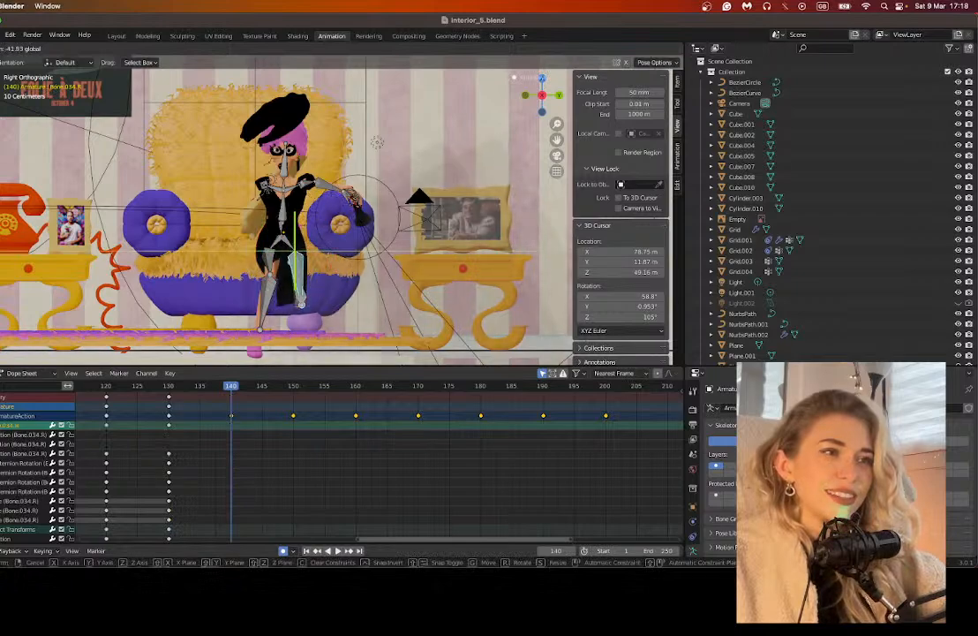
{"action": "left_click", "coordinate": [300, 306]}
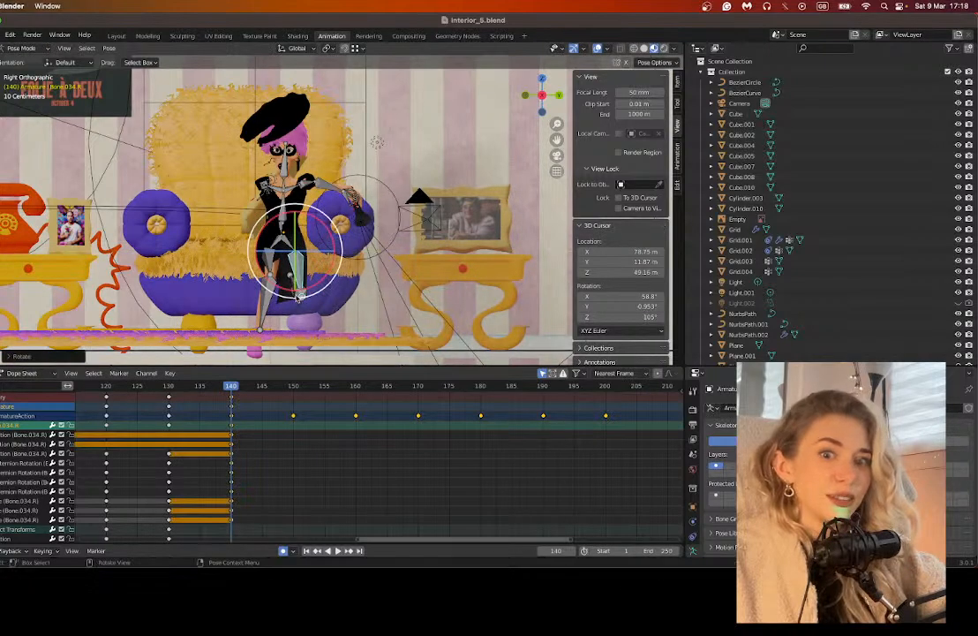
{"action": "key", "text": "super+z"}
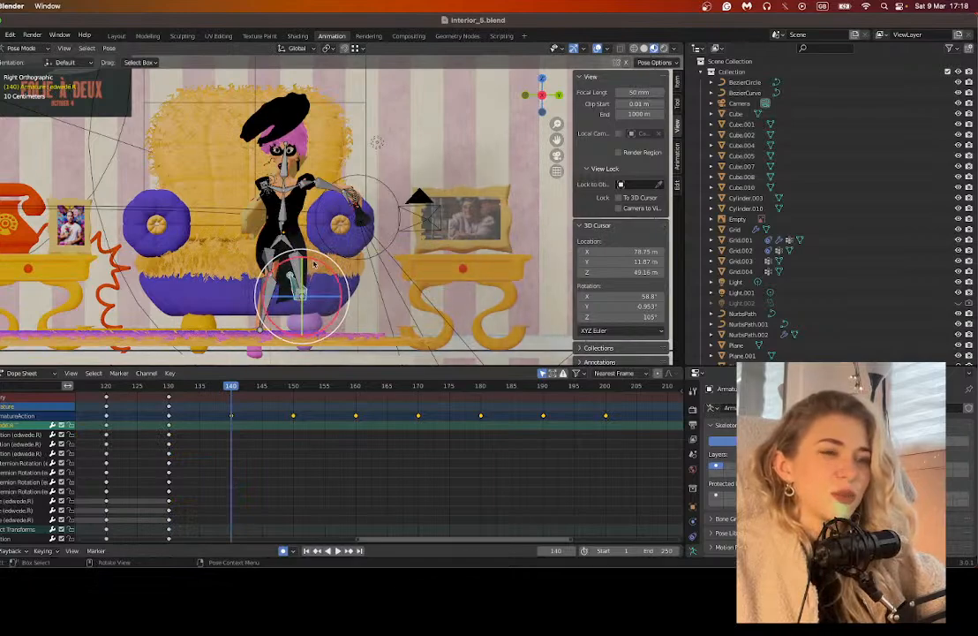
{"action": "left_click_drag", "start_coordinate": [328, 267], "coordinate": [380, 249]}
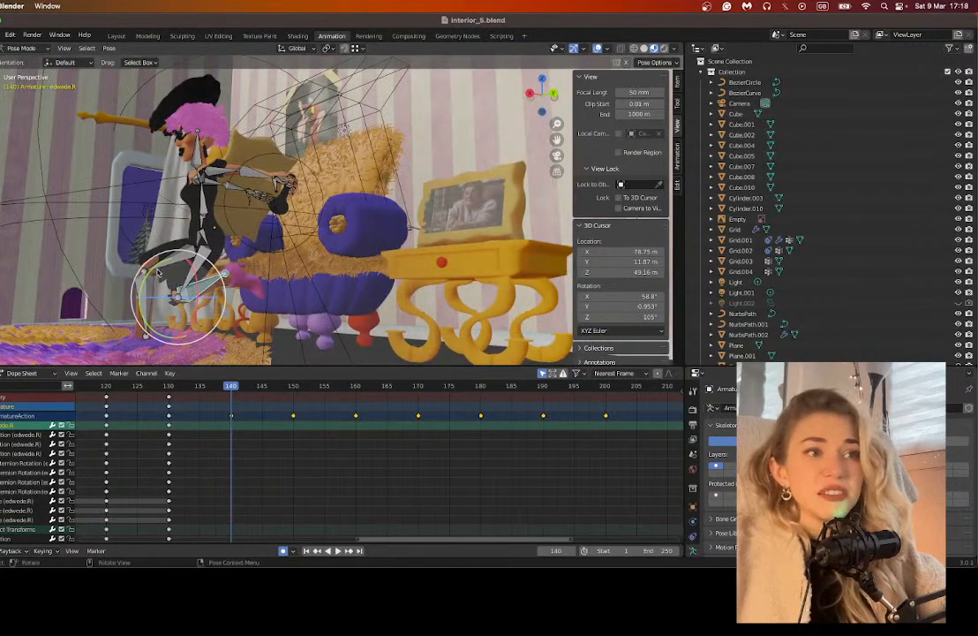
{"action": "left_click_drag", "start_coordinate": [158, 265], "coordinate": [236, 262]}
{"action": "middle_click_drag", "start_coordinate": [236, 262], "coordinate": [499, 175]}
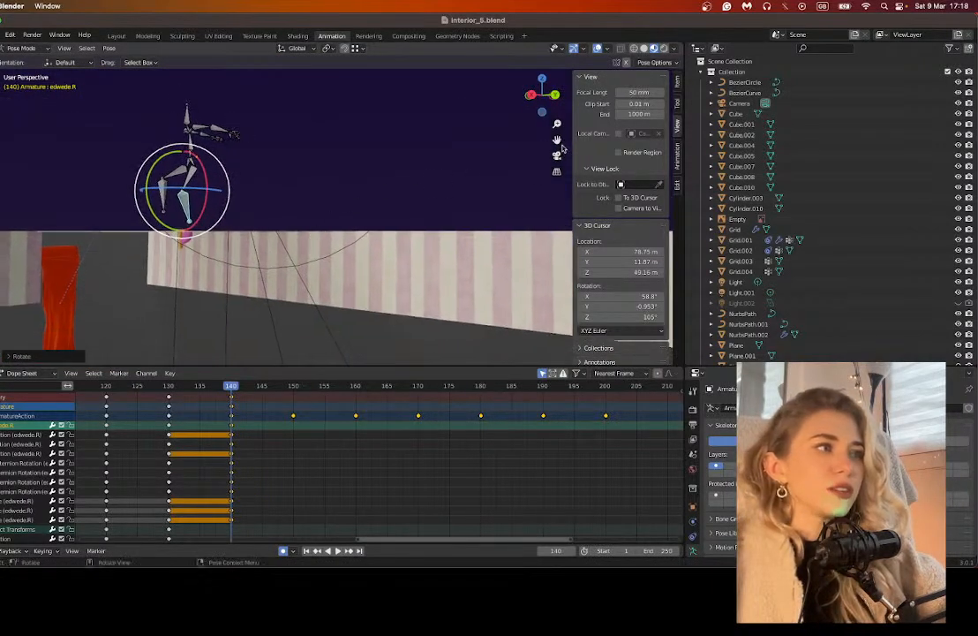
{"action": "middle_click_drag", "start_coordinate": [484, 124], "coordinate": [226, 279]}
{"action": "scroll", "coordinate": [196, 148], "scroll_direction": "down", "scroll_amount": 2}
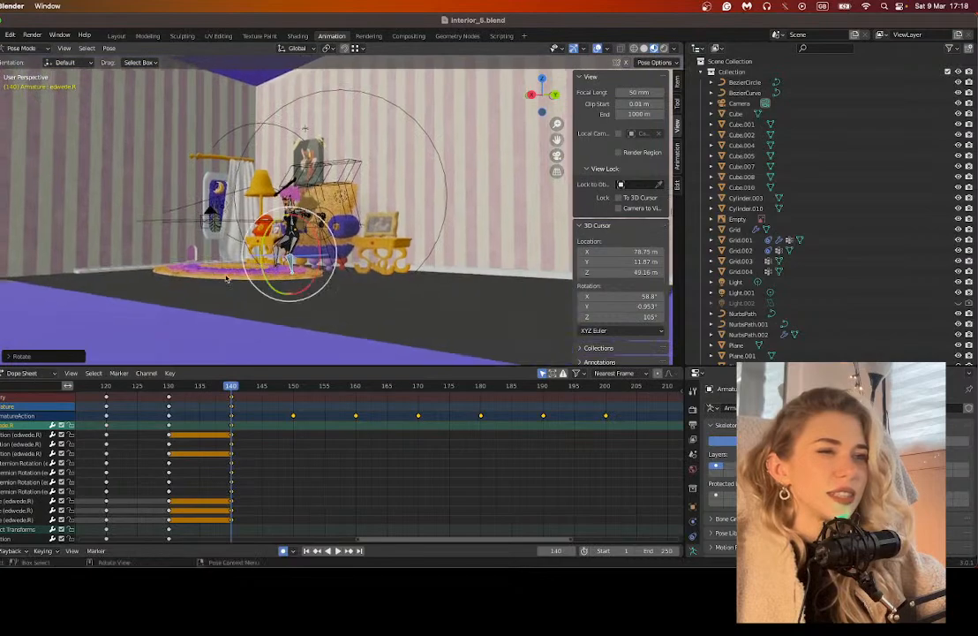
{"action": "scroll", "coordinate": [226, 279], "scroll_direction": "up", "scroll_amount": 5}
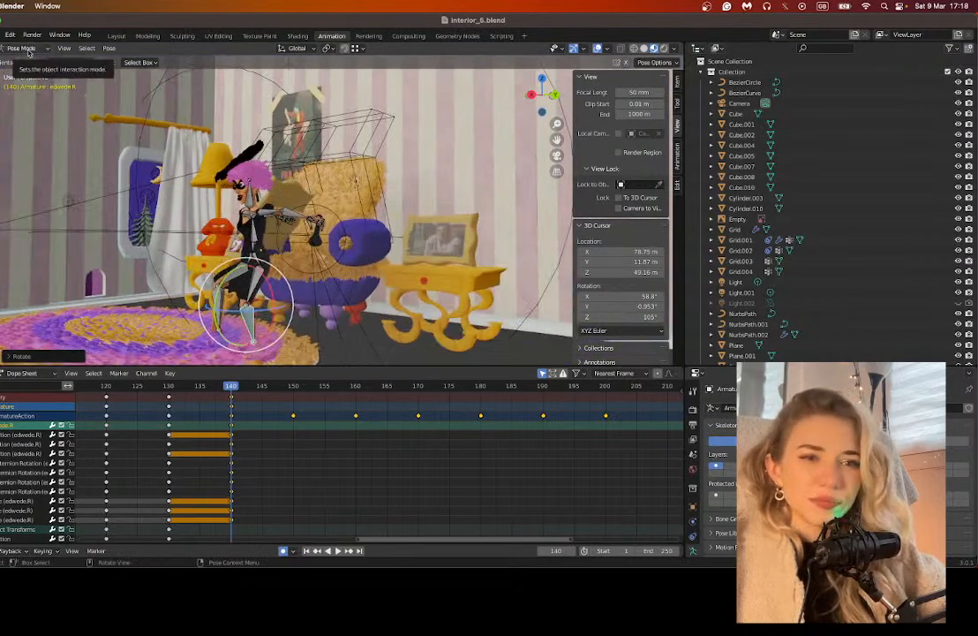
Step: In Object Mode, move the whole armature up along Z at frame 140, and raise it a little further at frame 150
{"action": "left_click", "coordinate": [27, 49]}
{"action": "left_click", "coordinate": [28, 60]}
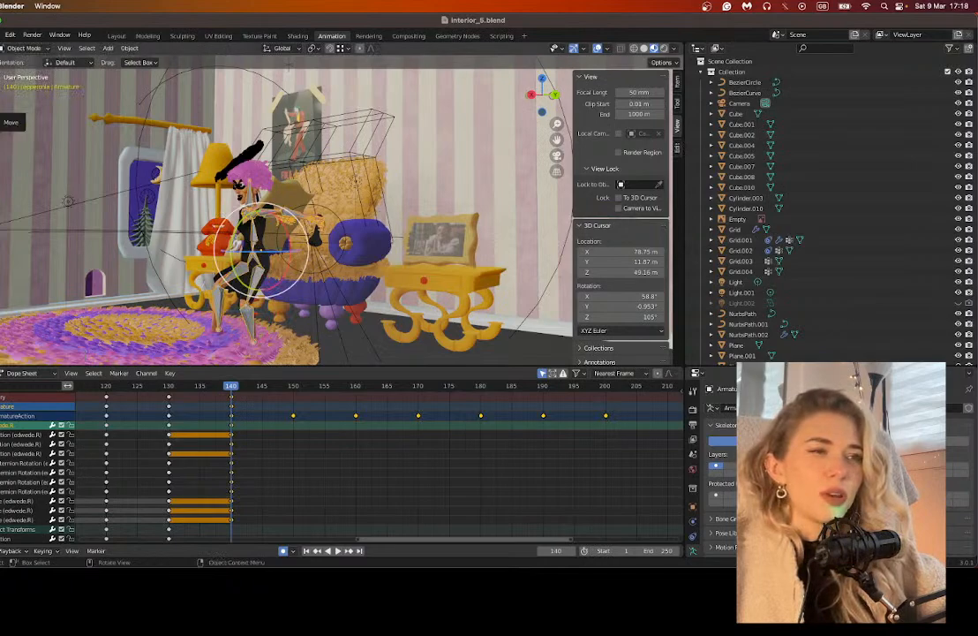
{"action": "left_click", "coordinate": [1, 112]}
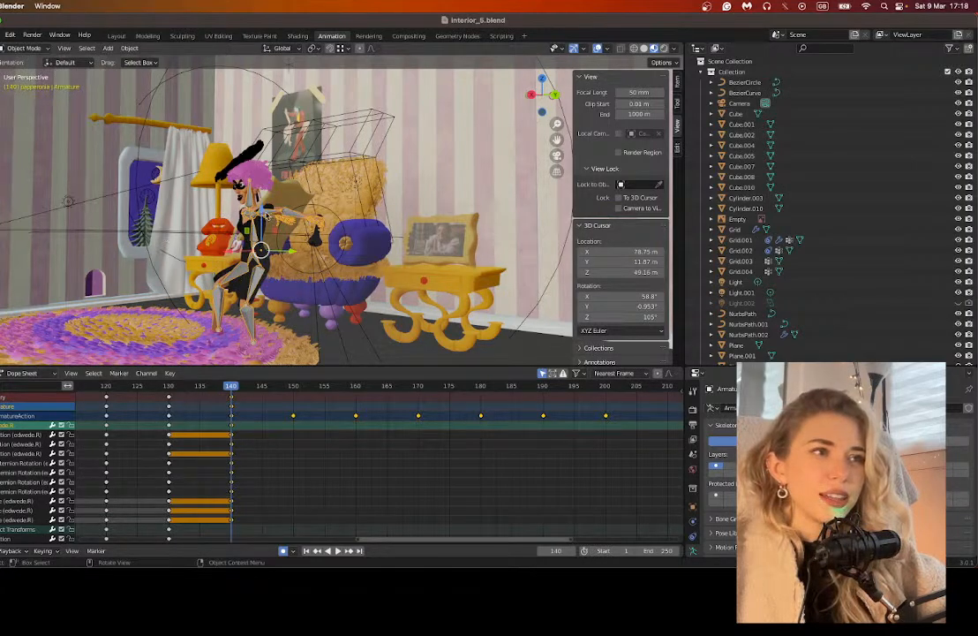
{"action": "left_click_drag", "start_coordinate": [263, 211], "coordinate": [263, 190]}
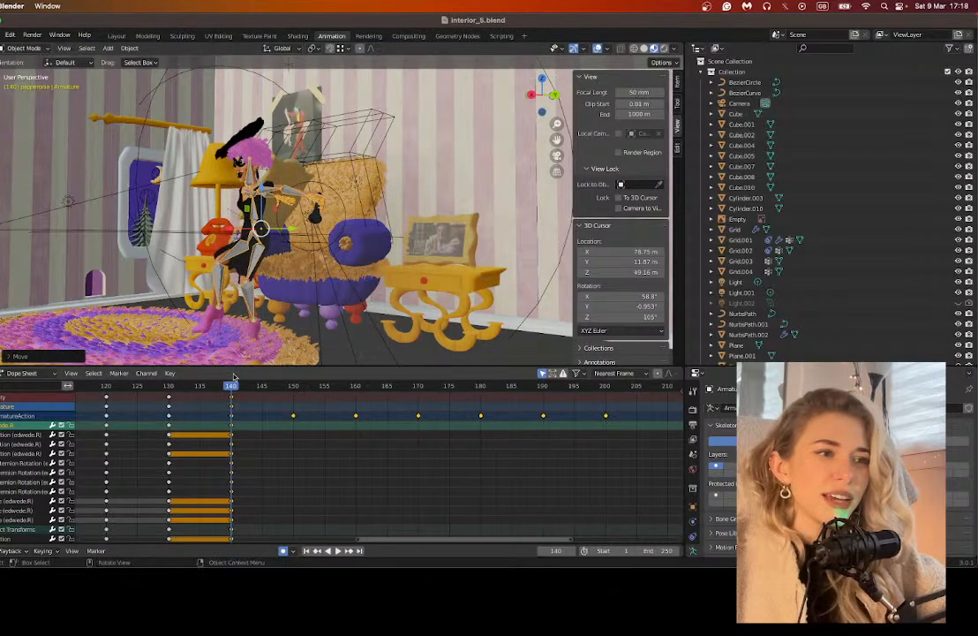
{"action": "left_click", "coordinate": [292, 388]}
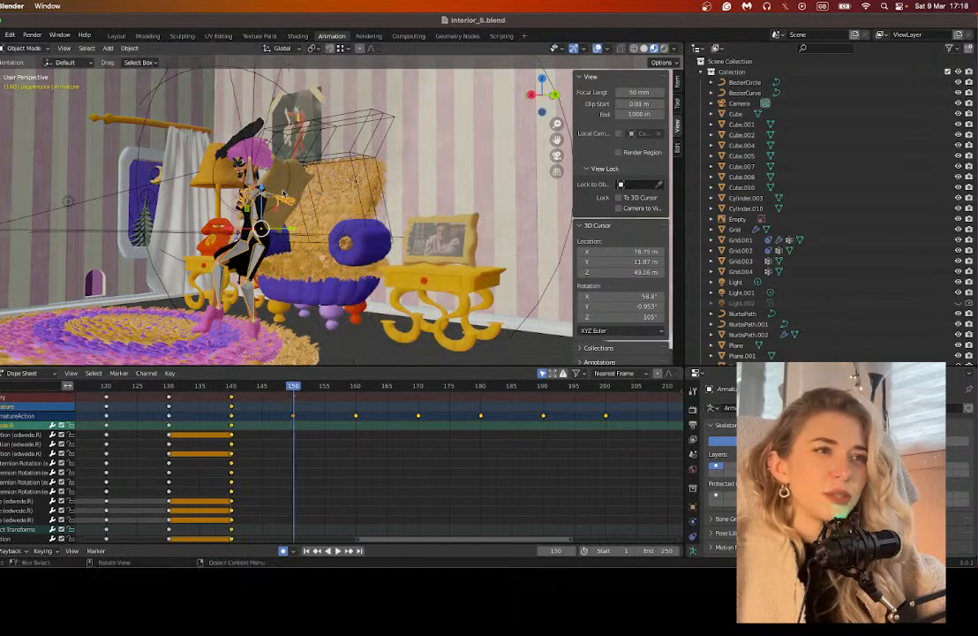
{"action": "left_click_drag", "start_coordinate": [262, 189], "coordinate": [262, 176]}
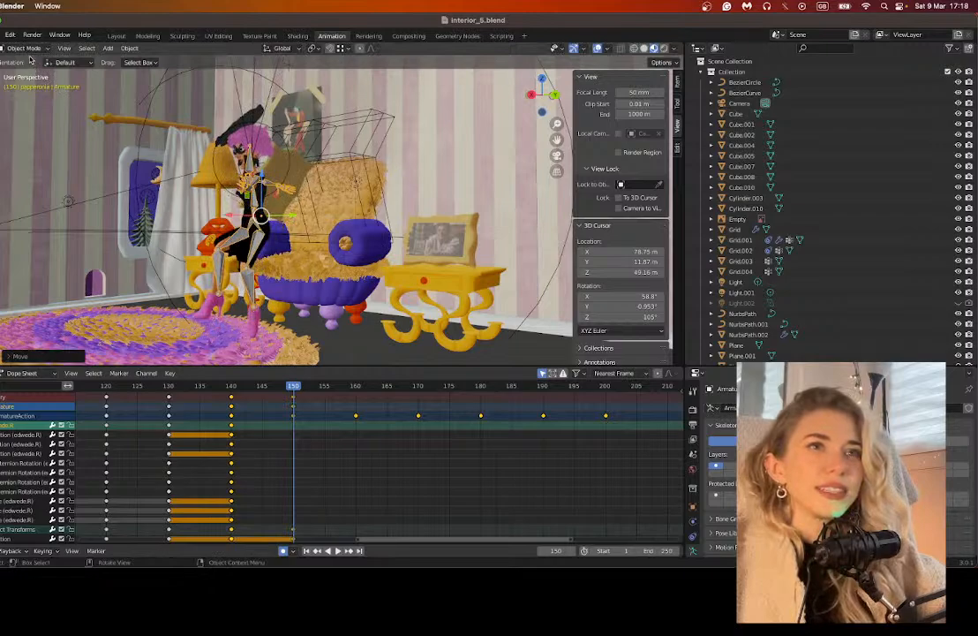
Step: Return to Pose Mode and pose one leg at frame 150, rotating thigh bone Bone.034.L upward and shin bone edwede.L down
{"action": "left_click", "coordinate": [27, 49]}
{"action": "left_click", "coordinate": [24, 83]}
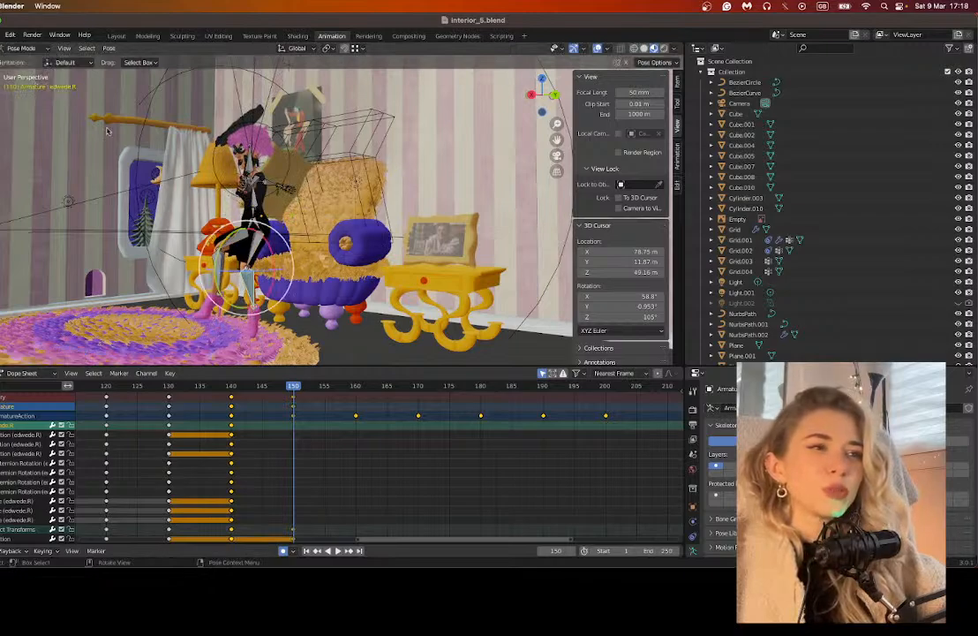
{"action": "left_click", "coordinate": [239, 240]}
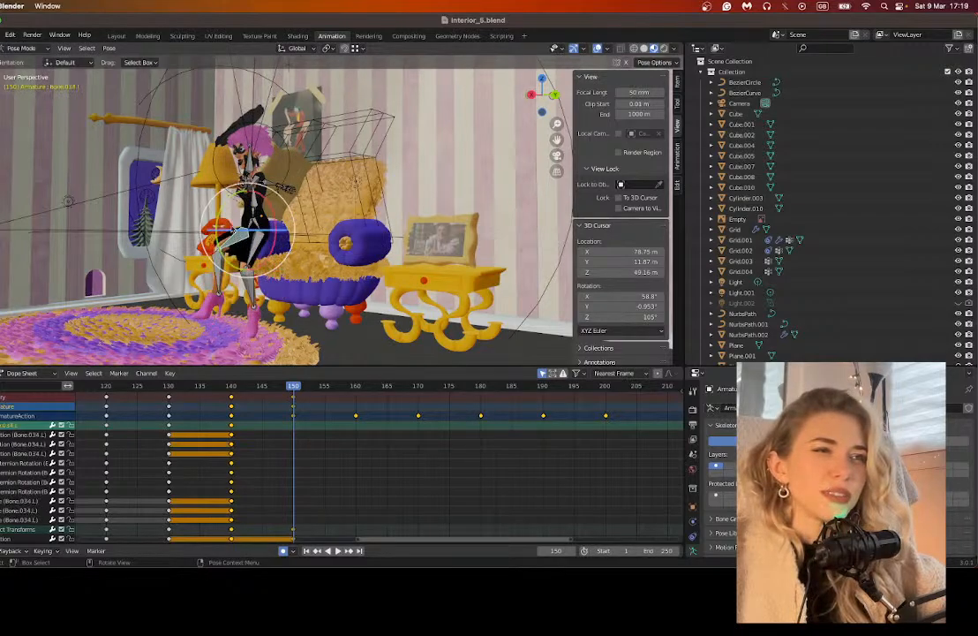
{"action": "left_click_drag", "start_coordinate": [219, 236], "coordinate": [219, 219]}
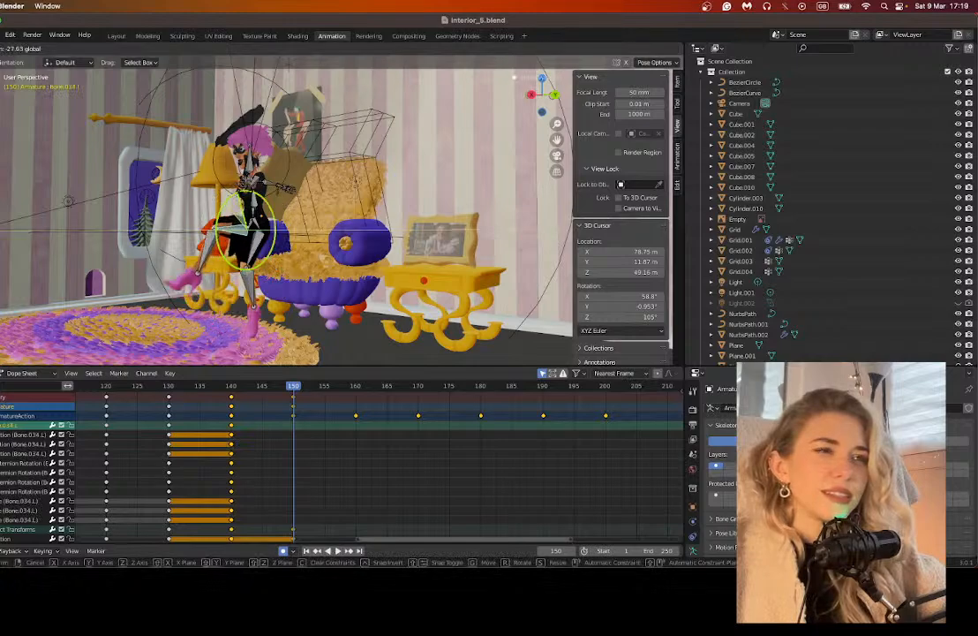
{"action": "left_click_drag", "start_coordinate": [142, 234], "coordinate": [143, 228]}
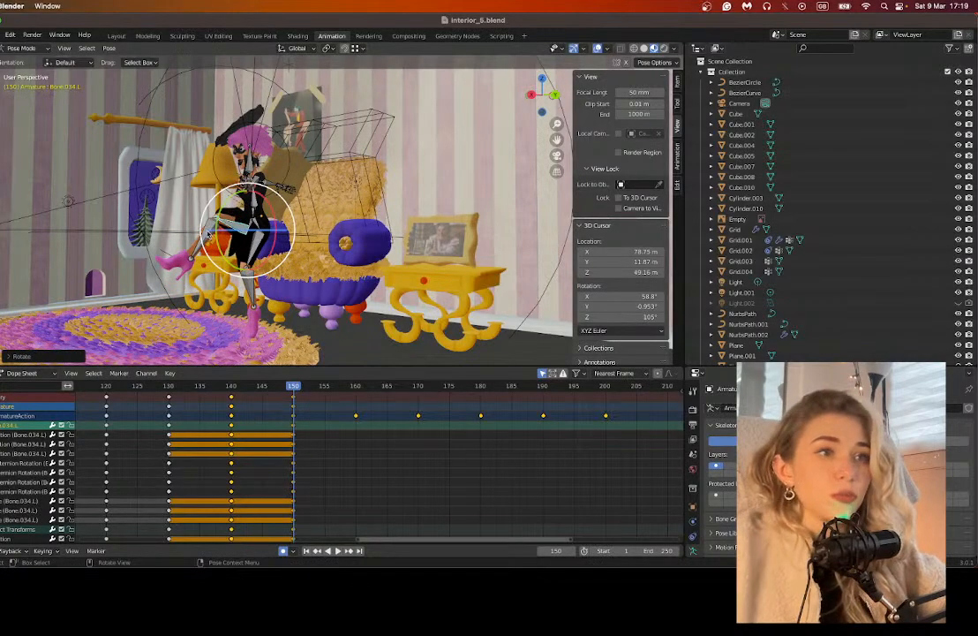
{"action": "left_click", "coordinate": [205, 231]}
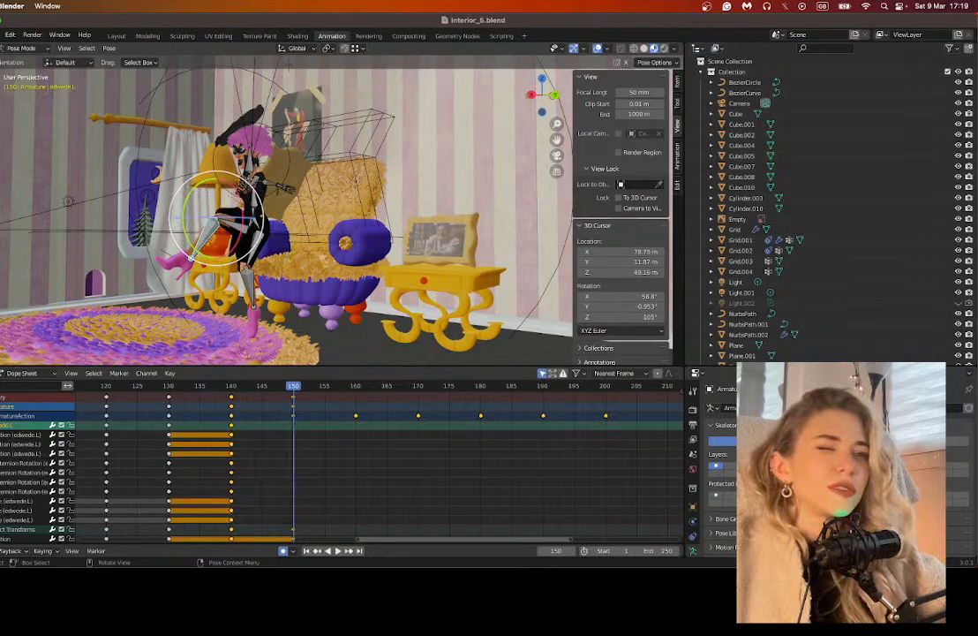
{"action": "left_click_drag", "start_coordinate": [204, 231], "coordinate": [209, 264]}
Step: Raise thigh bone Bone.034.R toward horizontal and rotate shin bone edwede.R back beneath the knee at frame 150
{"action": "left_click", "coordinate": [258, 246]}
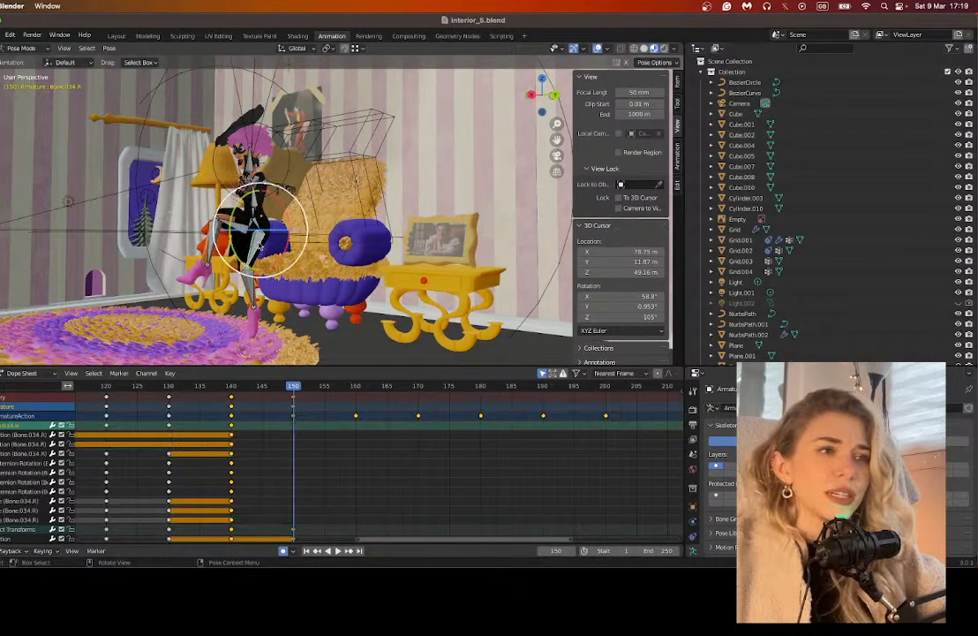
{"action": "mouse_move", "coordinate": [239, 208]}
{"action": "left_mouse_down"}
{"action": "mouse_move", "coordinate": [248, 203]}
{"action": "mouse_move", "coordinate": [234, 228]}
{"action": "left_mouse_up"}
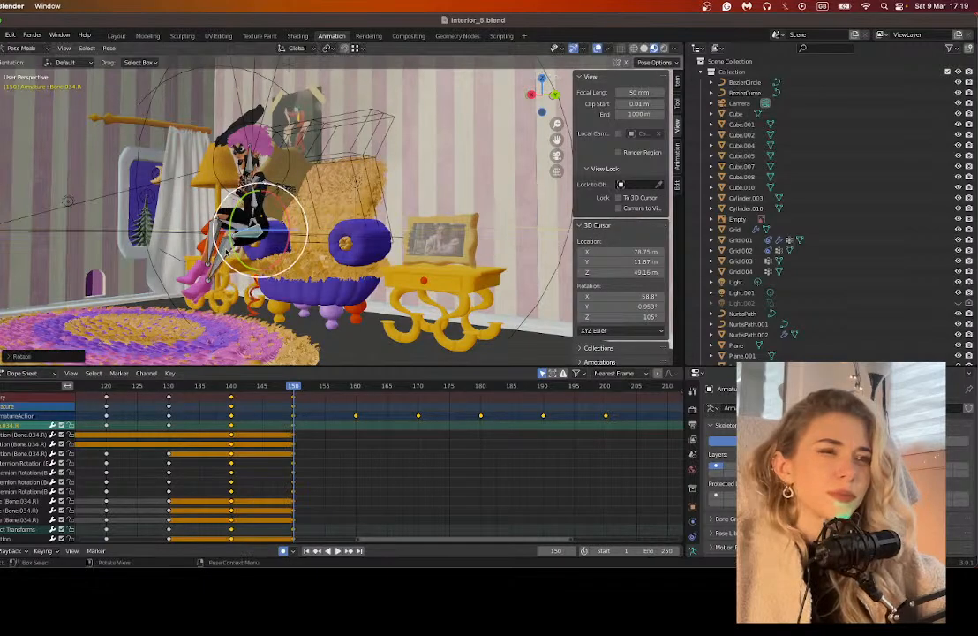
{"action": "left_click", "coordinate": [220, 253]}
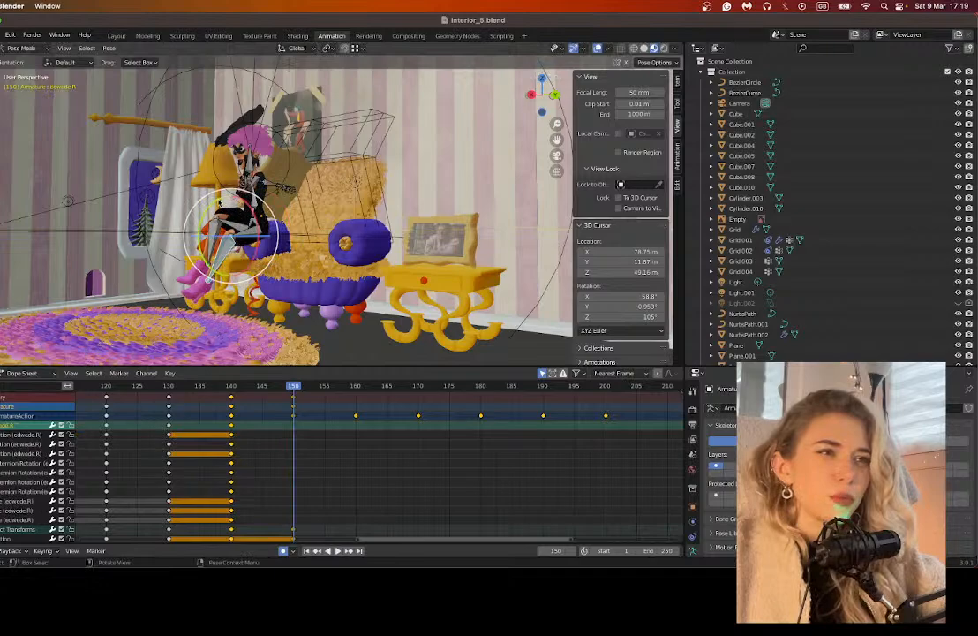
{"action": "mouse_move", "coordinate": [215, 209]}
{"action": "left_mouse_down"}
{"action": "mouse_move", "coordinate": [207, 222]}
{"action": "mouse_move", "coordinate": [218, 231]}
{"action": "left_mouse_up"}
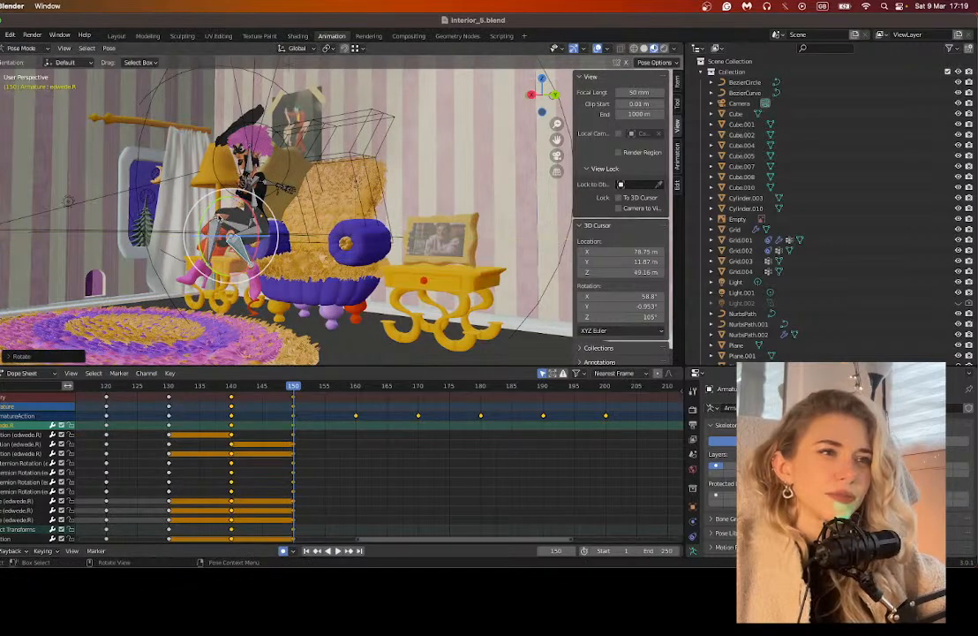
Step: Undo a trial trackball rotation of shin bone edwede.L and rotate it back beneath the knee at frame 150
{"action": "left_click", "coordinate": [206, 200]}
{"action": "key", "text": "g"}
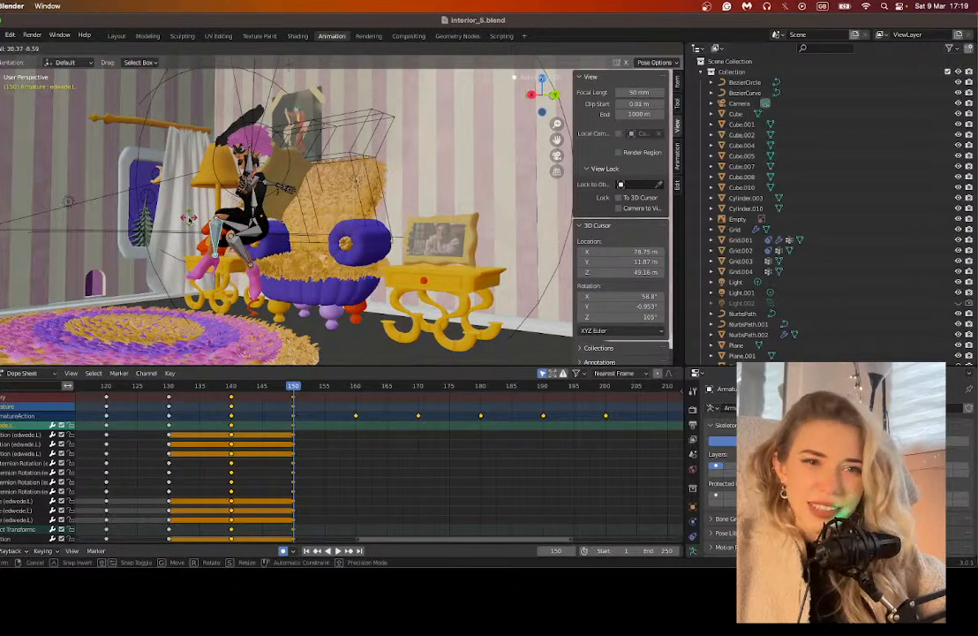
{"action": "left_click", "coordinate": [188, 217]}
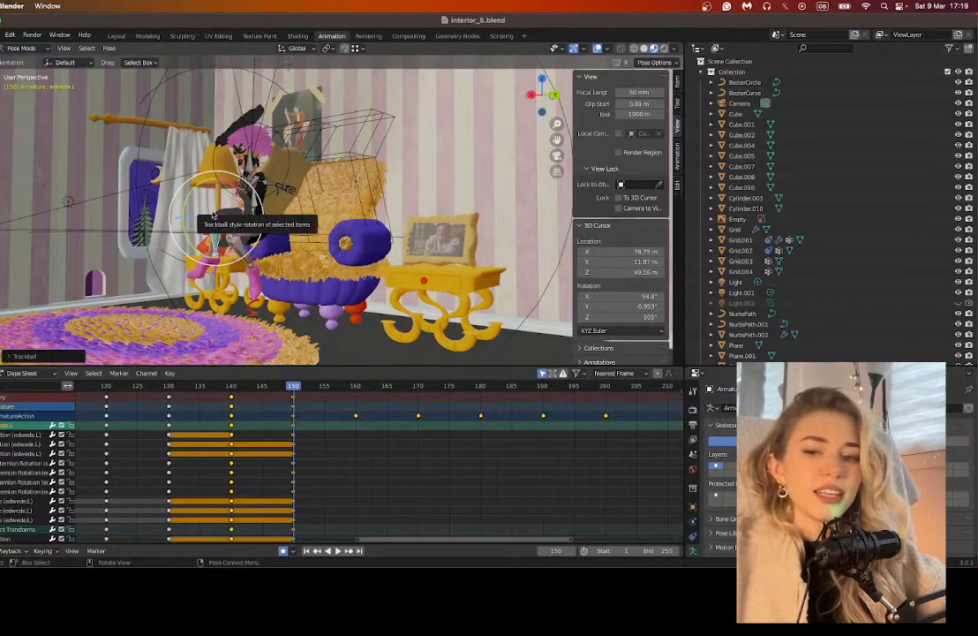
{"action": "key", "text": "ctrl+z"}
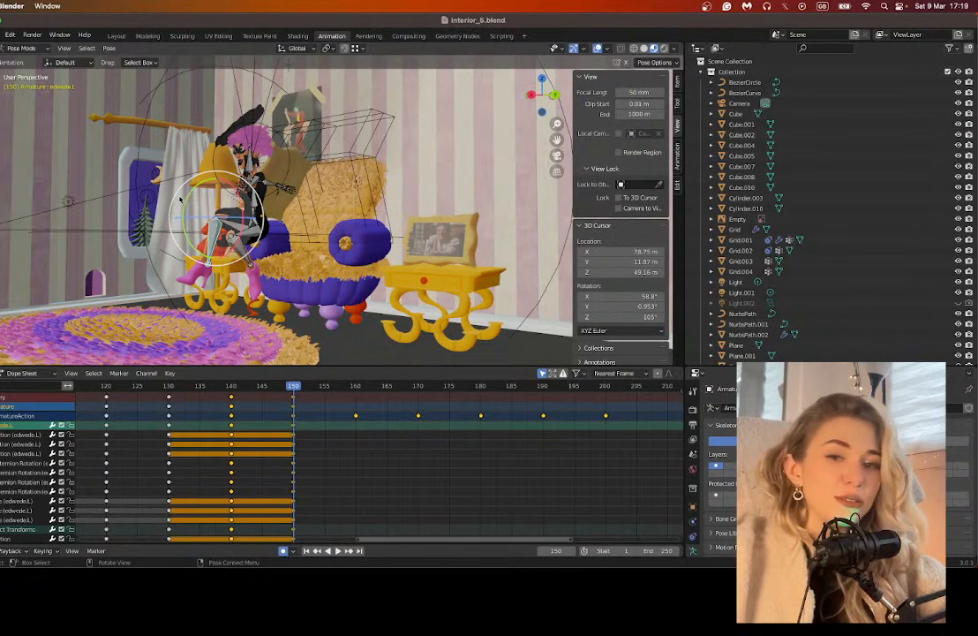
{"action": "left_click_drag", "start_coordinate": [192, 193], "coordinate": [181, 217]}
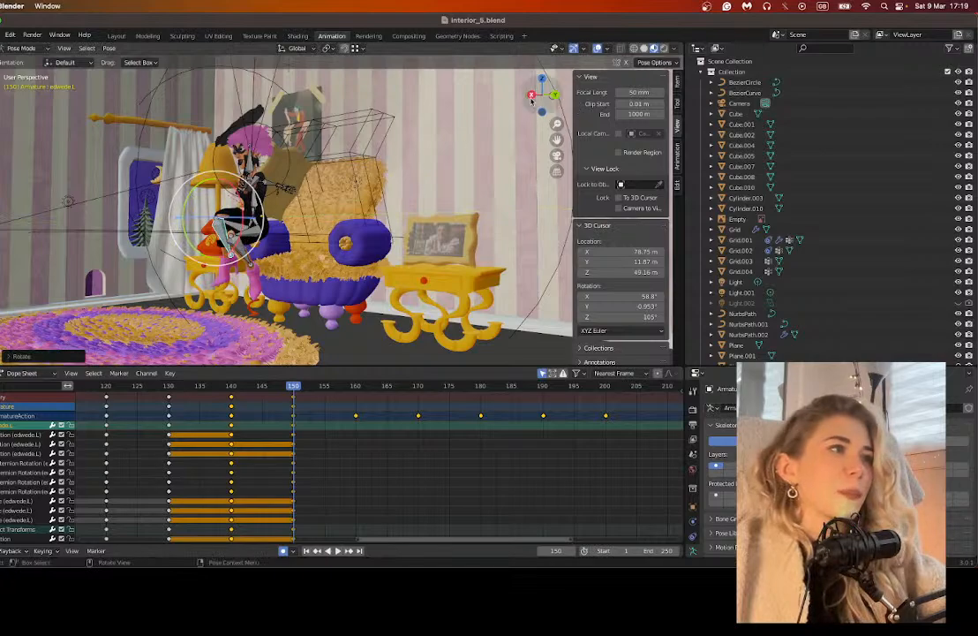
{"action": "left_click_drag", "start_coordinate": [530, 105], "coordinate": [565, 105]}
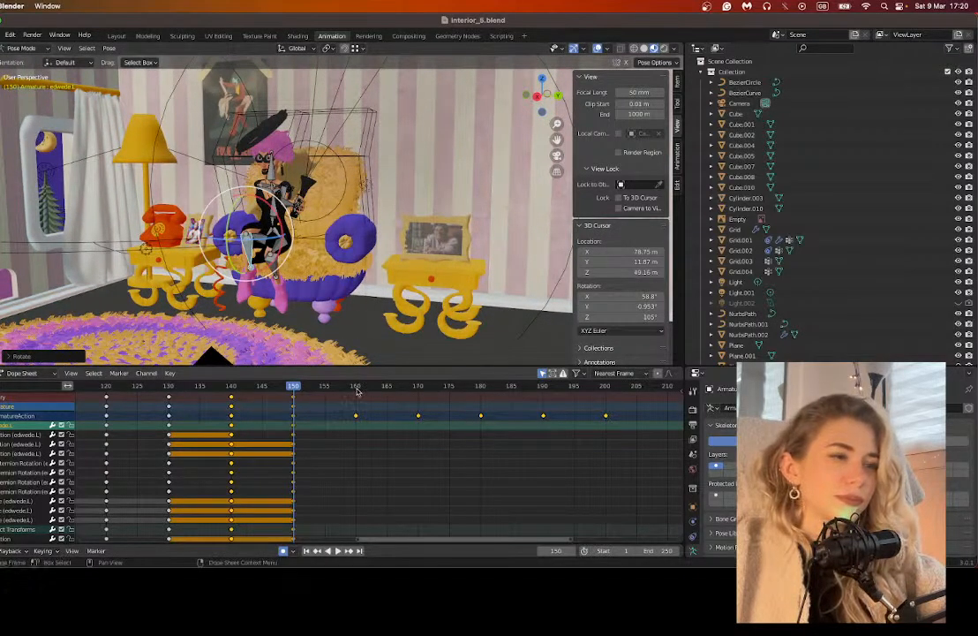
Step: Check the following frames, return to frame 150, and delete shoulder bone sholder.R's old keyframes from frames 160 to 200
{"action": "left_click", "coordinate": [390, 388]}
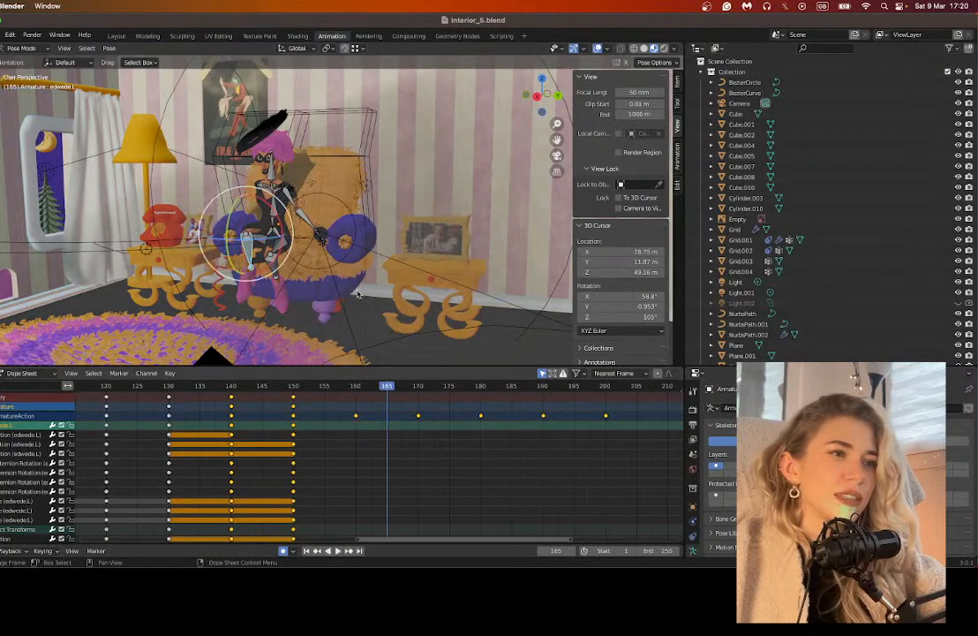
{"action": "middle_click_drag", "start_coordinate": [325, 236], "coordinate": [256, 235]}
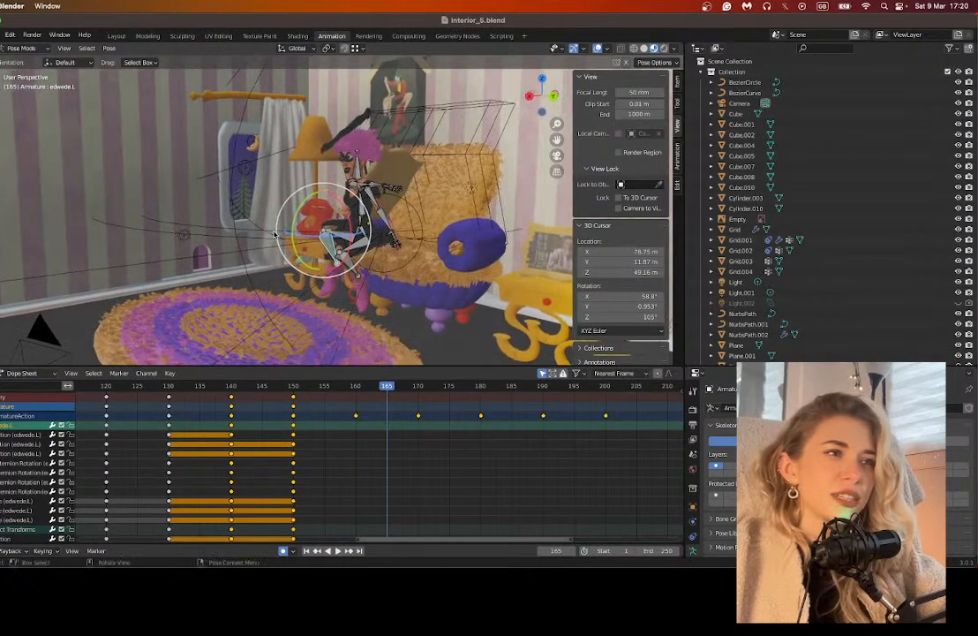
{"action": "left_click", "coordinate": [355, 387]}
{"action": "left_click", "coordinate": [292, 389]}
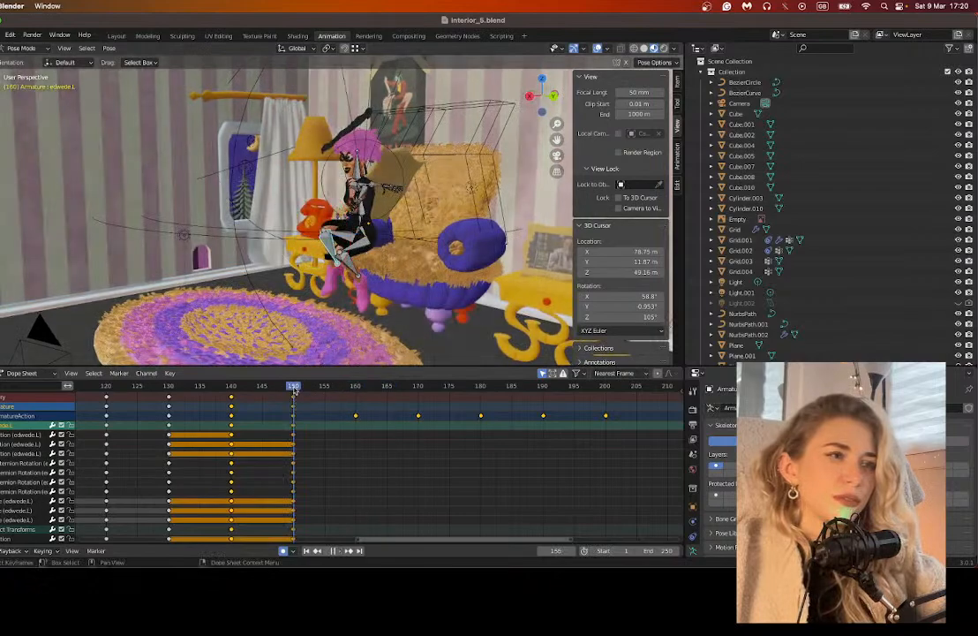
{"action": "middle_click_drag", "start_coordinate": [385, 177], "coordinate": [421, 192]}
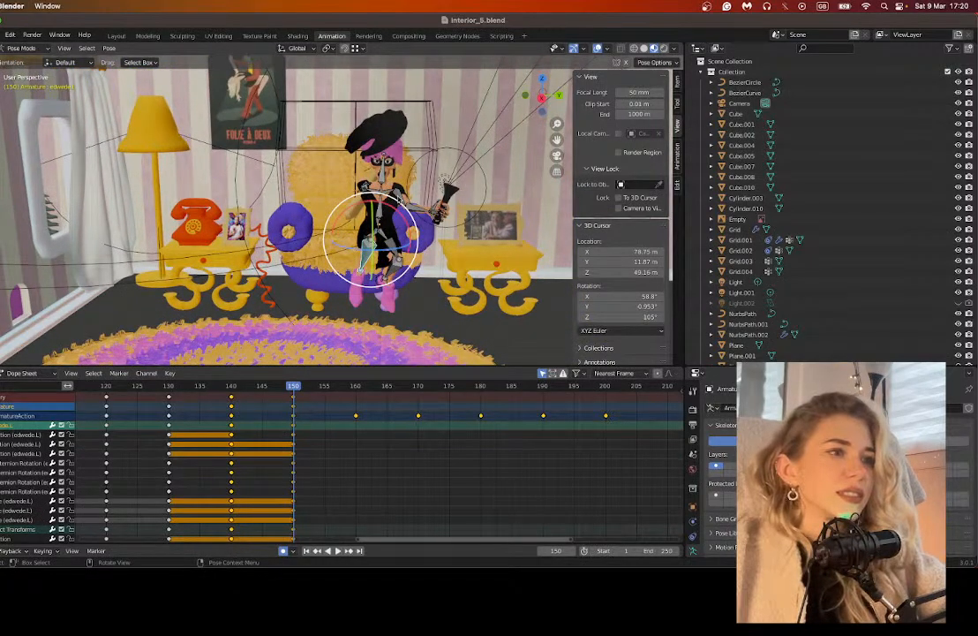
{"action": "left_click", "coordinate": [399, 200]}
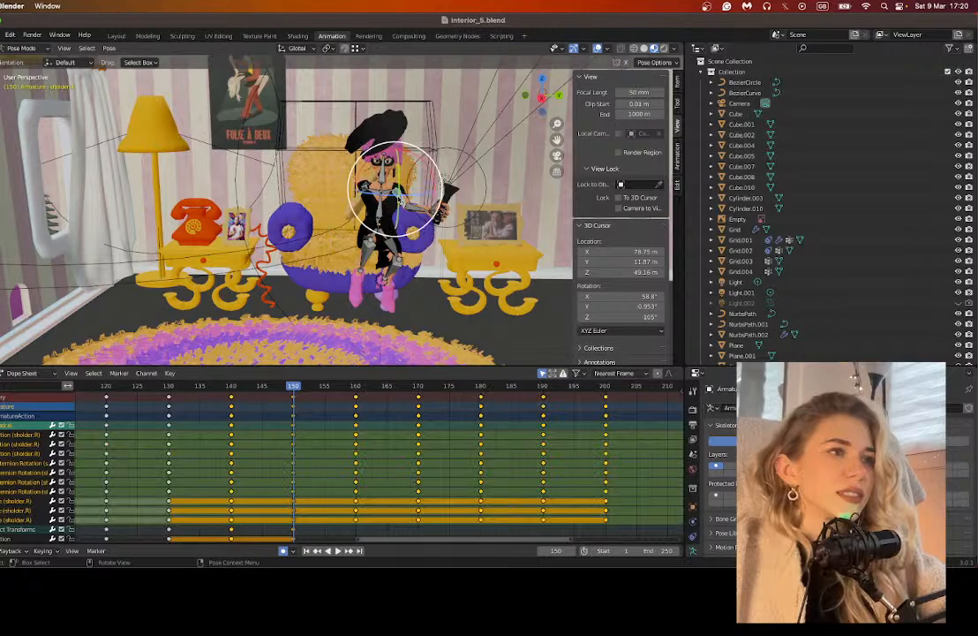
{"action": "scroll", "coordinate": [340, 395], "scroll_direction": "down", "scroll_amount": 2}
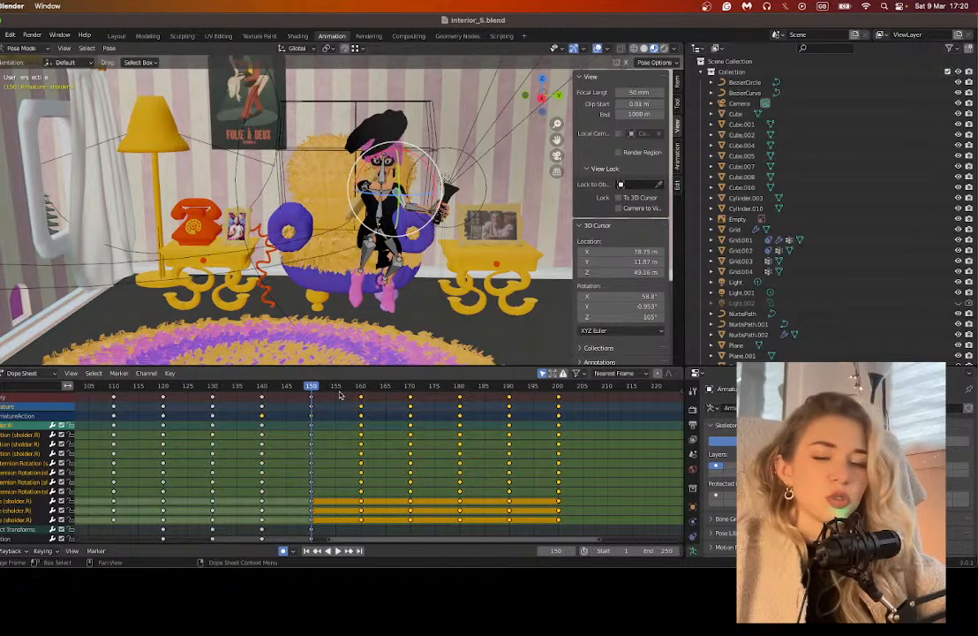
{"action": "key", "text": "Delete"}
Step: Rotate shoulder bone sholder.R at frame 150 around several axes until the arm holding the prop is raised beside the head
{"action": "key", "text": "r"}
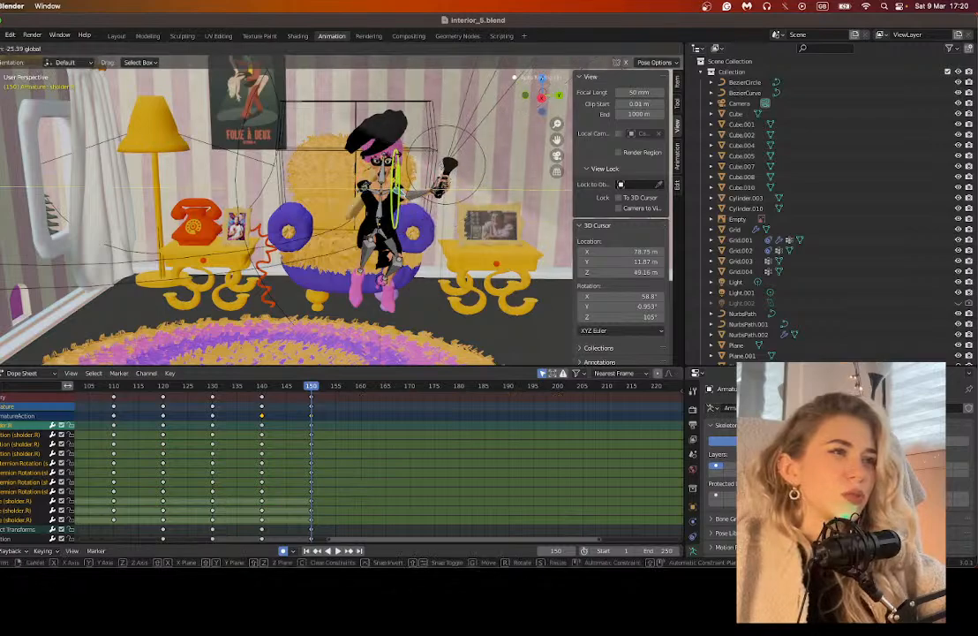
{"action": "left_click_drag", "start_coordinate": [394, 138], "coordinate": [393, 139]}
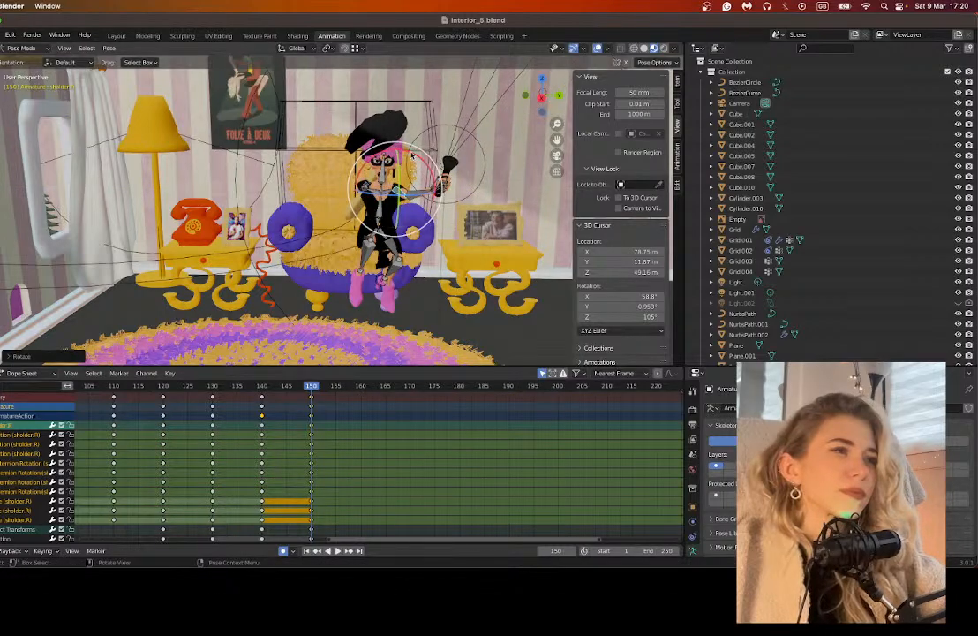
{"action": "left_click_drag", "start_coordinate": [433, 192], "coordinate": [443, 165]}
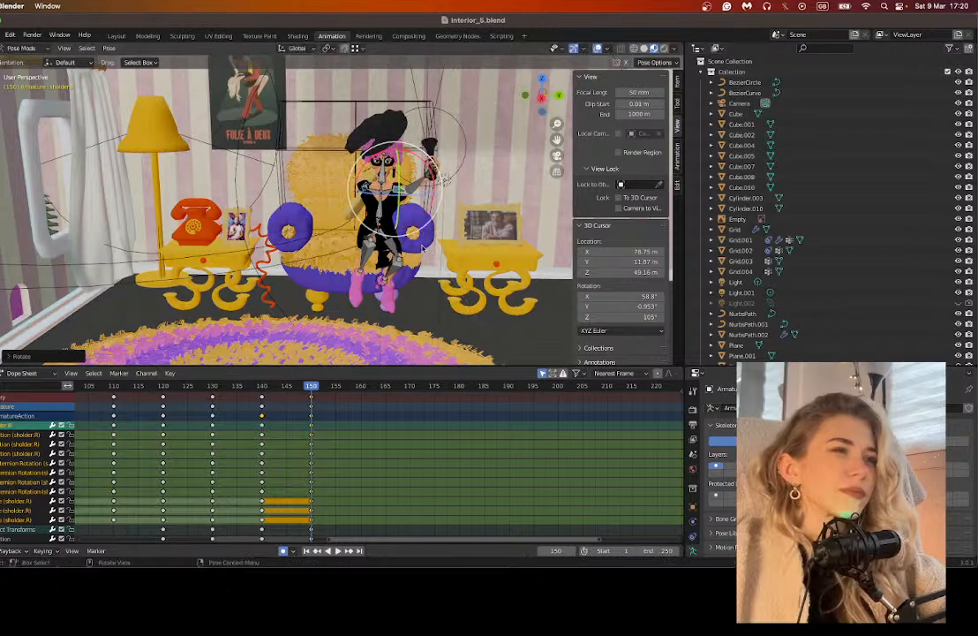
{"action": "middle_click_drag", "start_coordinate": [444, 165], "coordinate": [335, 190]}
{"action": "left_click_drag", "start_coordinate": [344, 195], "coordinate": [355, 152]}
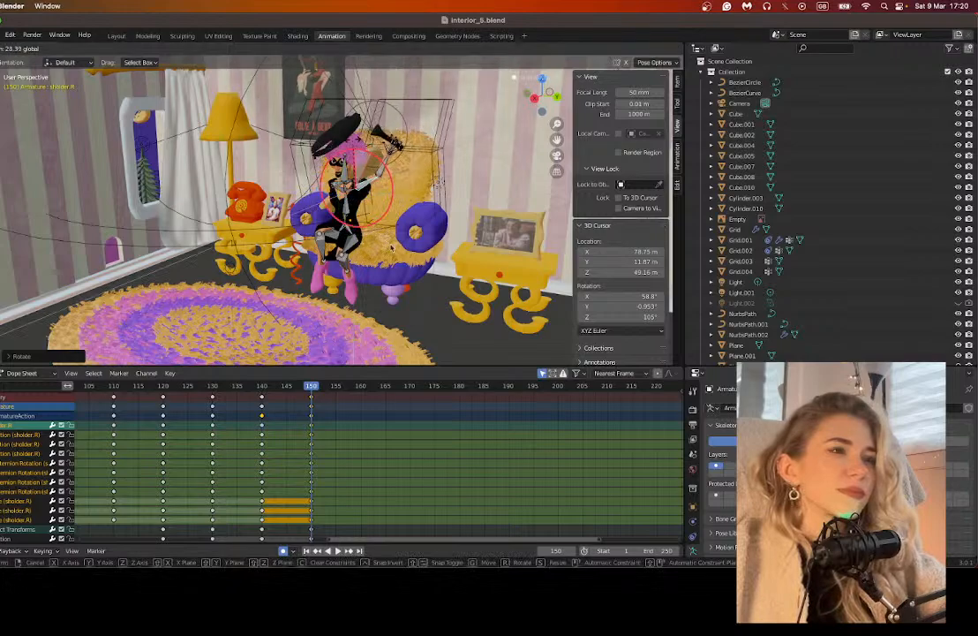
{"action": "left_click_drag", "start_coordinate": [391, 247], "coordinate": [391, 248]}
{"action": "middle_click_drag", "start_coordinate": [391, 247], "coordinate": [365, 202]}
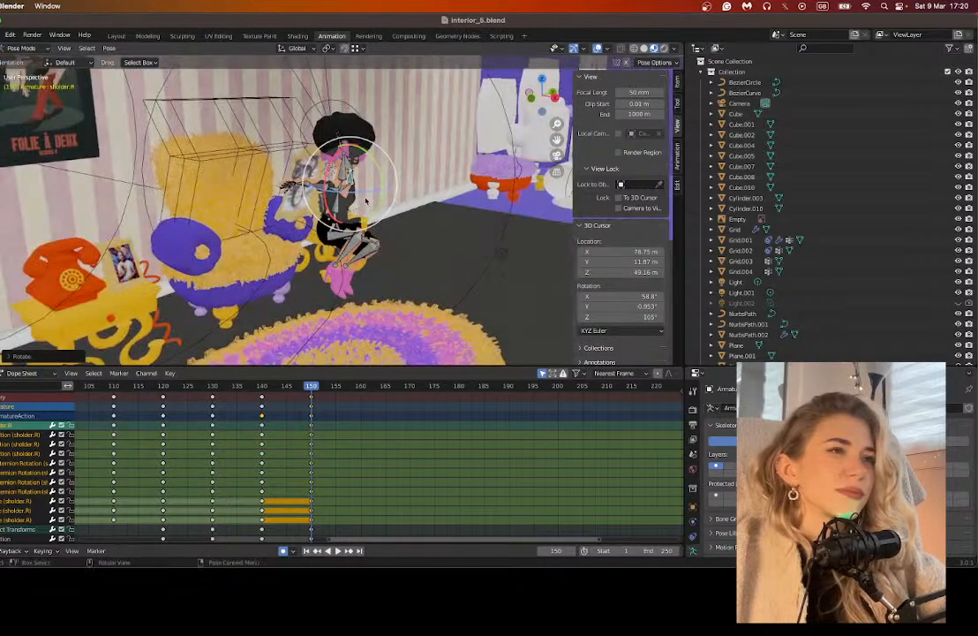
Step: Select the opposite arm's bone Bone.030.L.002 at frame 150 and swing the arm with axis and trackball rotations
{"action": "left_click", "coordinate": [318, 187]}
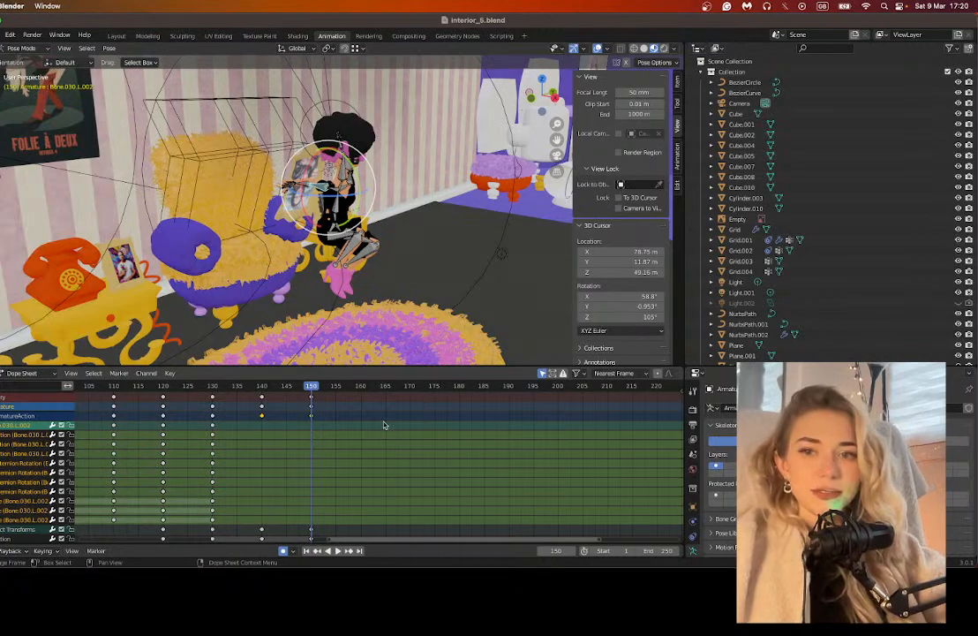
{"action": "middle_click_drag", "start_coordinate": [331, 231], "coordinate": [310, 225]}
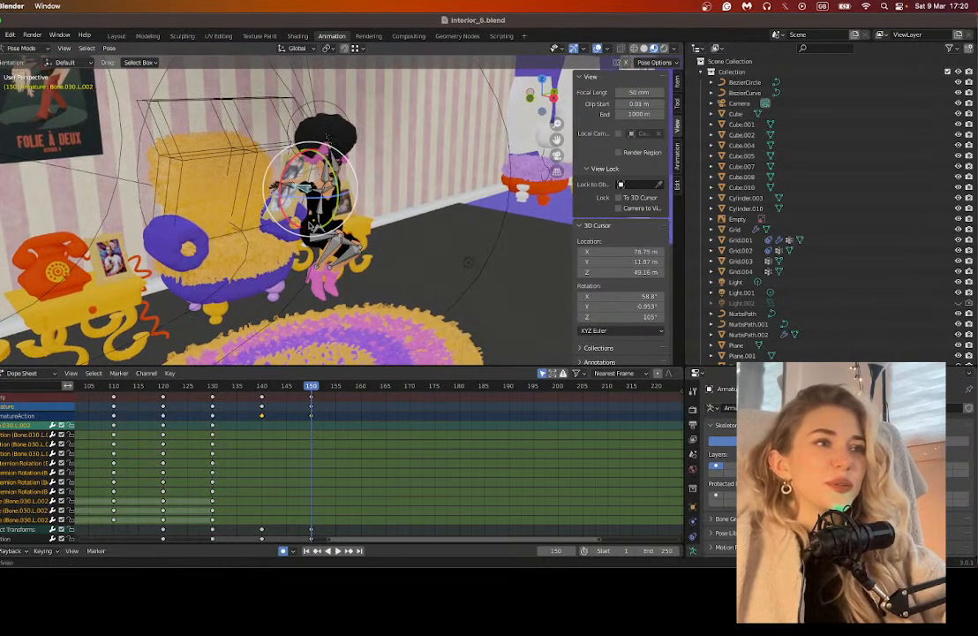
{"action": "left_click_drag", "start_coordinate": [311, 225], "coordinate": [296, 212]}
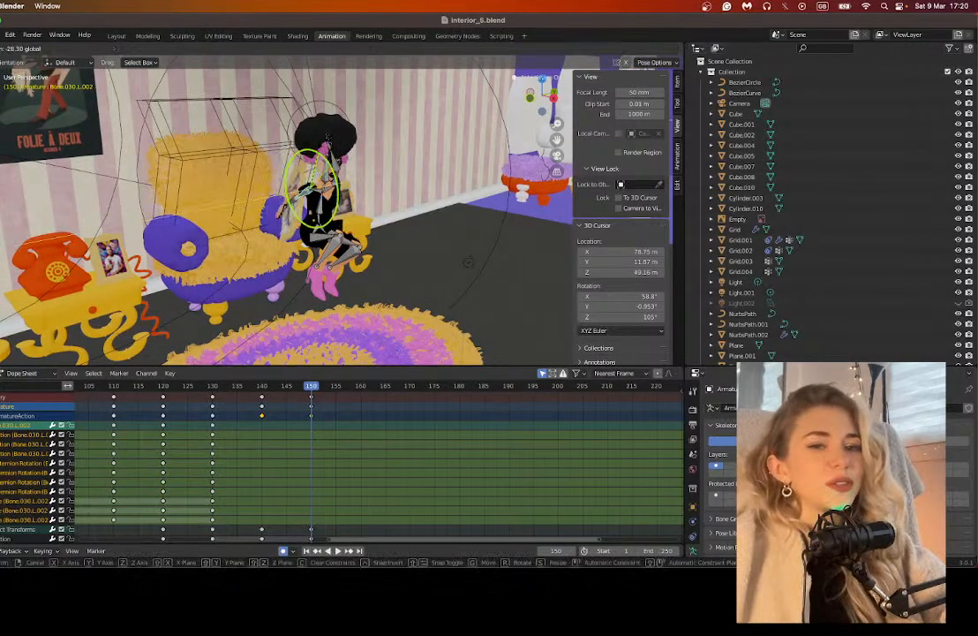
{"action": "left_click_drag", "start_coordinate": [296, 150], "coordinate": [281, 166]}
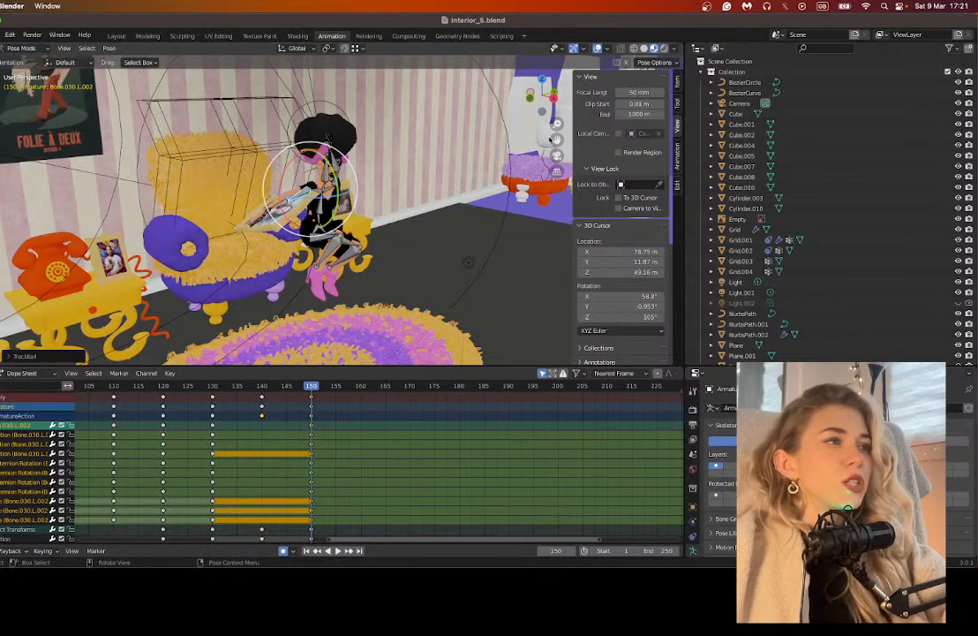
{"action": "left_click_drag", "start_coordinate": [553, 140], "coordinate": [519, 146]}
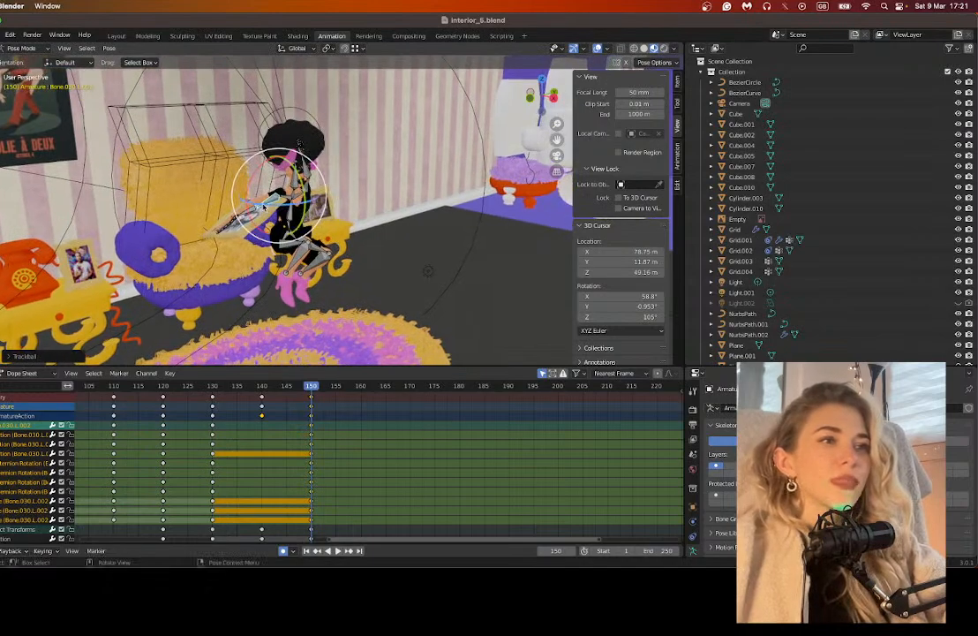
Step: Refine the rotation of arm bone Bone.030.L.002 at frame 150 until the arm stretches outward and upward
{"action": "left_click_drag", "start_coordinate": [263, 205], "coordinate": [256, 200]}
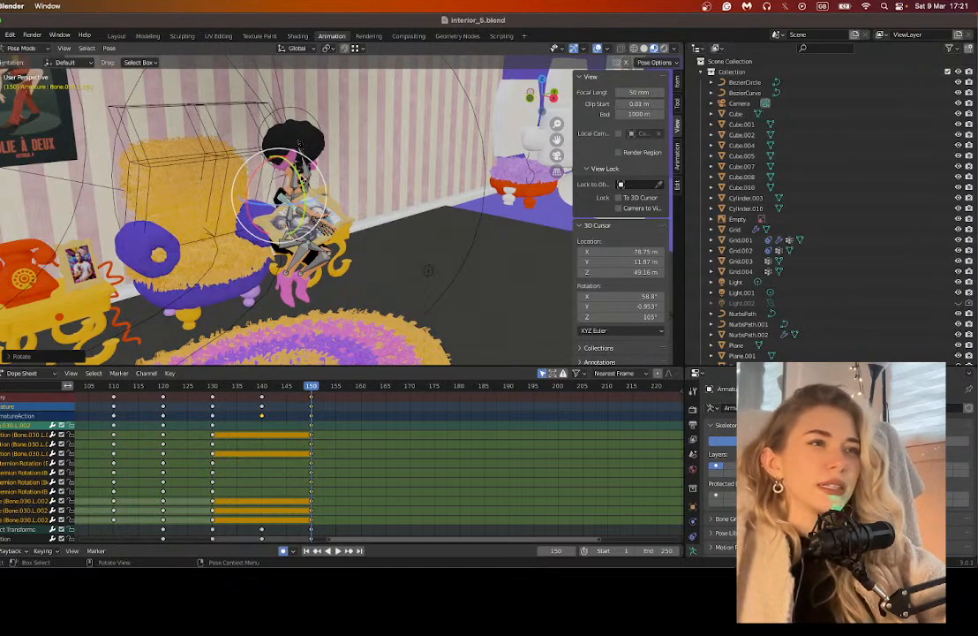
{"action": "key", "text": "r"}
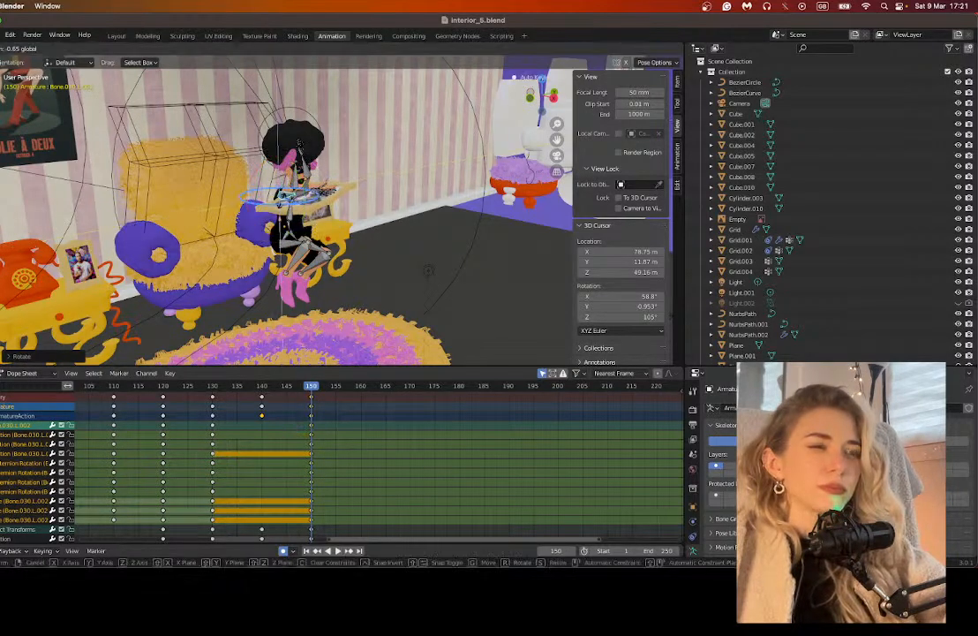
{"action": "left_click", "coordinate": [278, 177]}
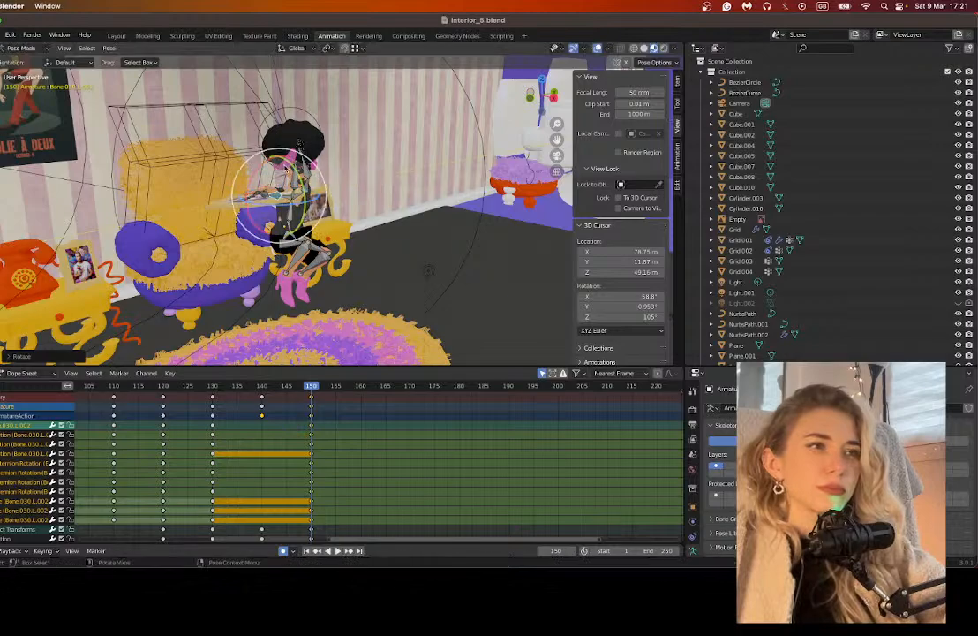
{"action": "key", "text": "g"}
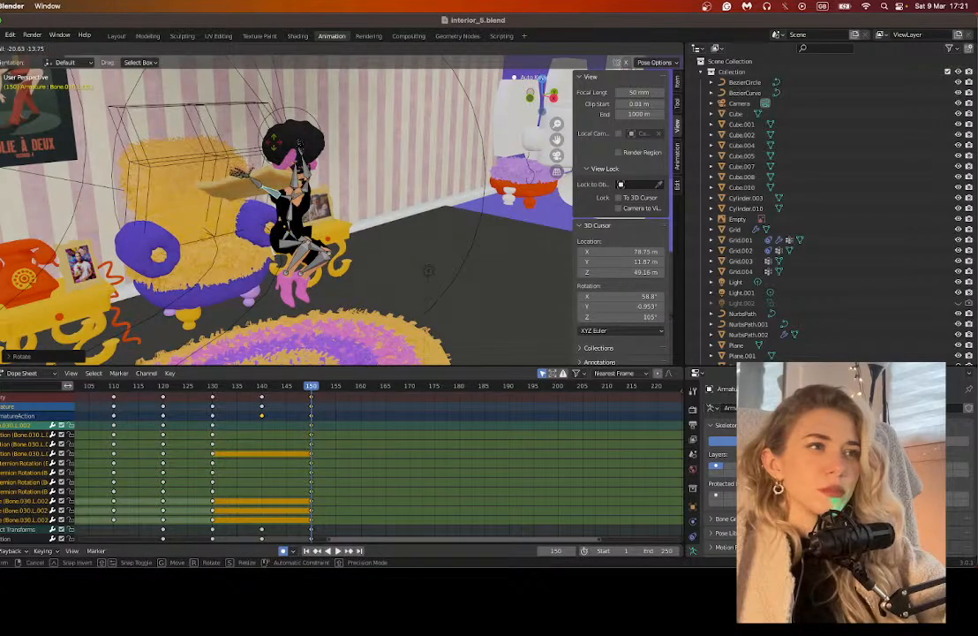
{"action": "left_click", "coordinate": [274, 142]}
{"action": "middle_click_drag", "start_coordinate": [309, 223], "coordinate": [260, 244]}
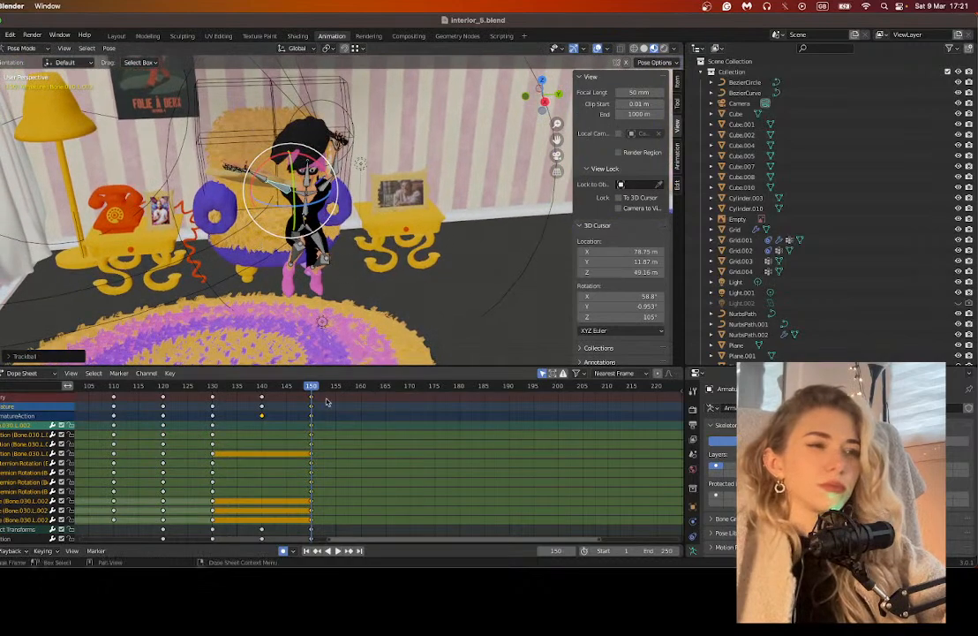
Step: Go to frame 160 and rotate shin bone edwede.L forward so the lower leg kicks out nearly straight
{"action": "left_click", "coordinate": [360, 385]}
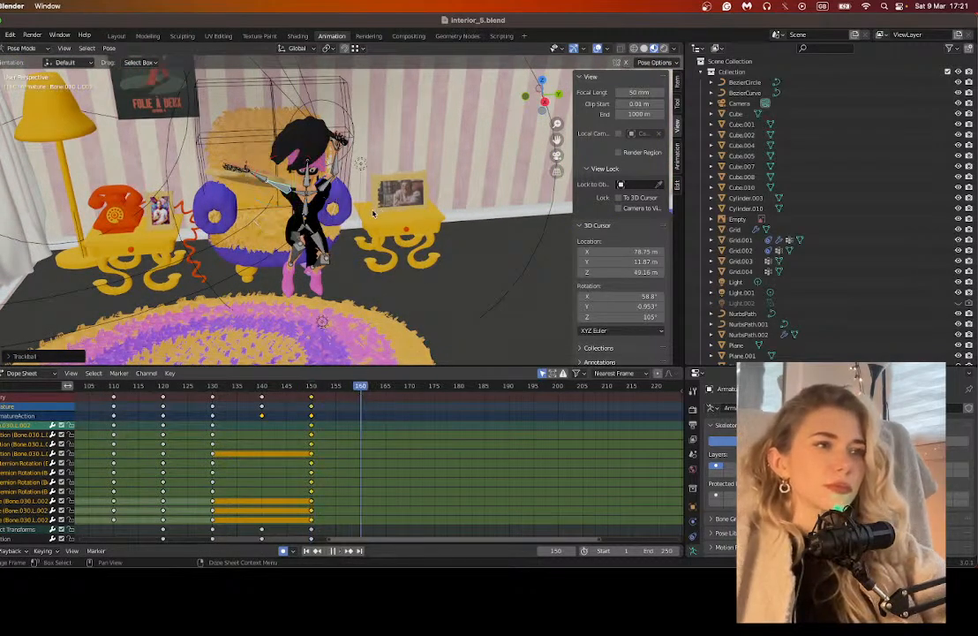
{"action": "middle_click_drag", "start_coordinate": [292, 221], "coordinate": [311, 204]}
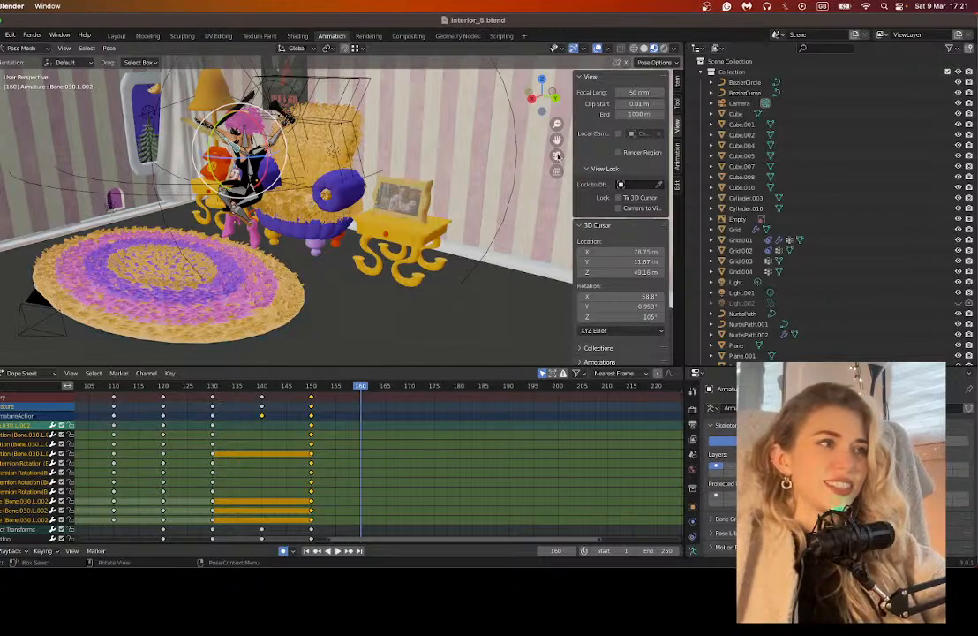
{"action": "middle_click_drag", "start_coordinate": [280, 167], "coordinate": [342, 194], "text": "shift"}
{"action": "scroll", "coordinate": [343, 193], "scroll_direction": "up", "scroll_amount": 3}
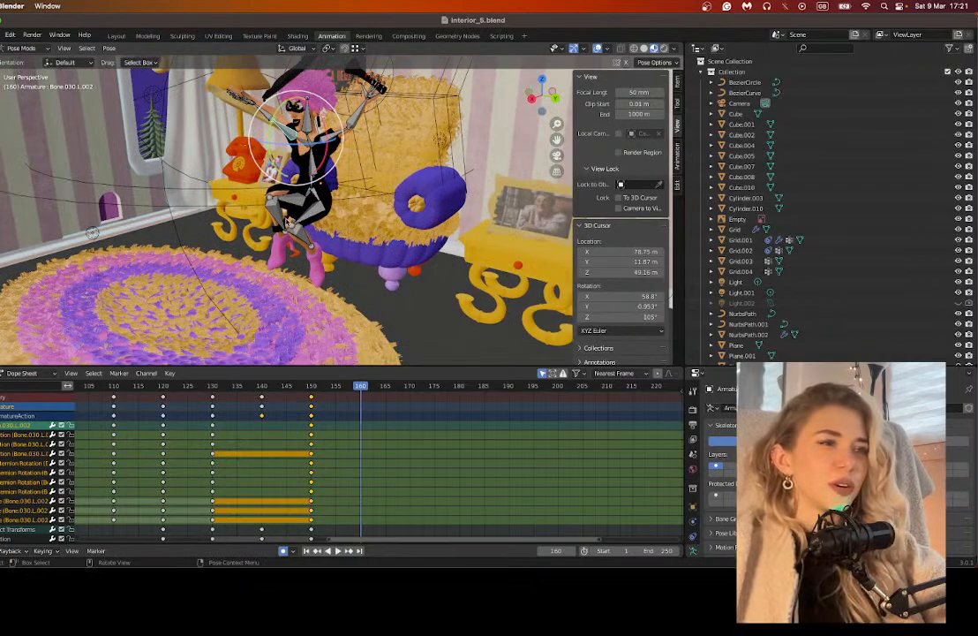
{"action": "left_click", "coordinate": [278, 212]}
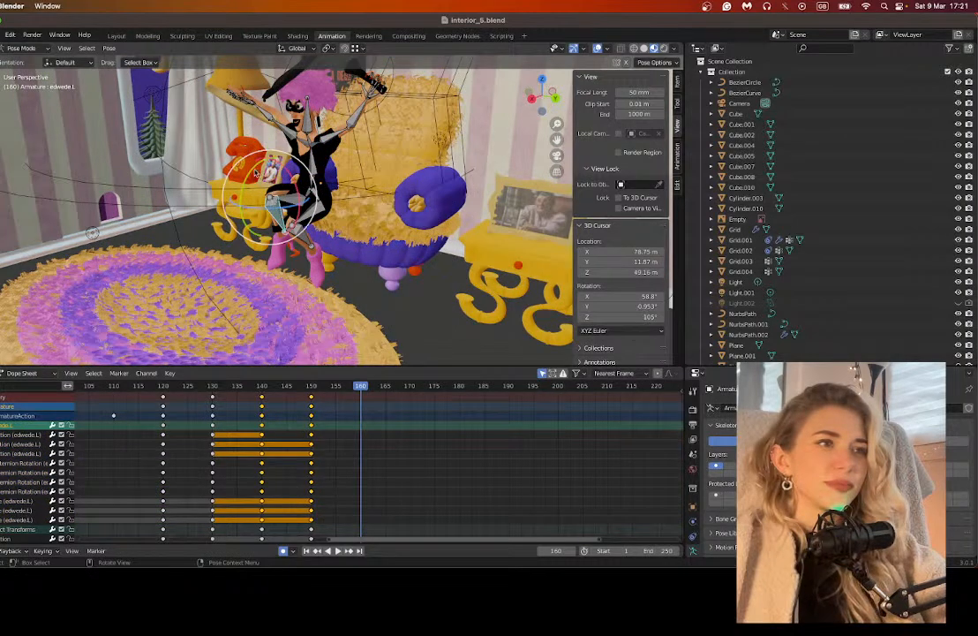
{"action": "left_click_drag", "start_coordinate": [252, 165], "coordinate": [367, 209]}
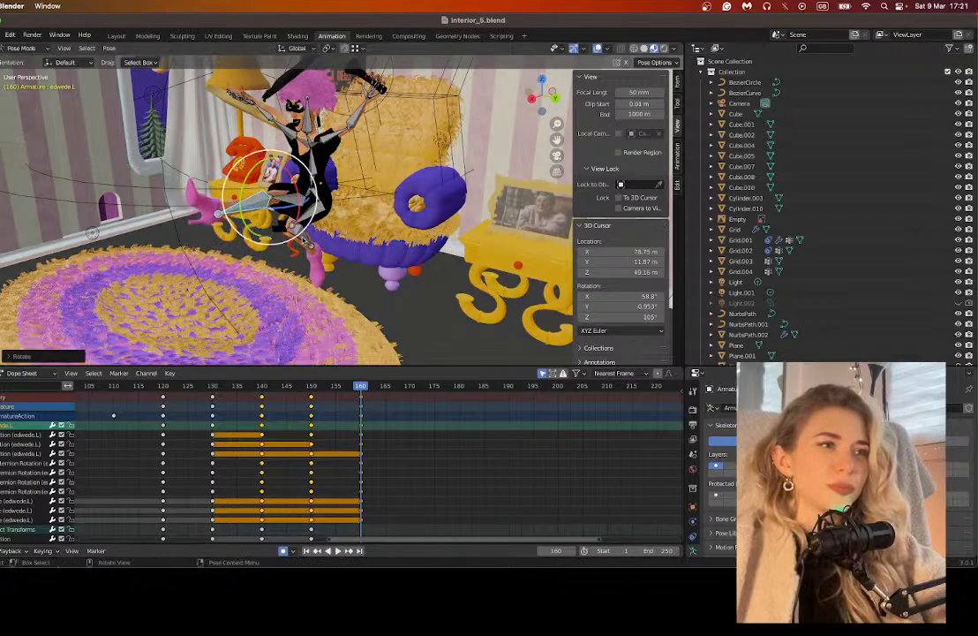
Step: Undo a trial rotation of shin bone edwede.R and rotate it forward and outward to extend the lower leg at frame 160
{"action": "left_click", "coordinate": [303, 240]}
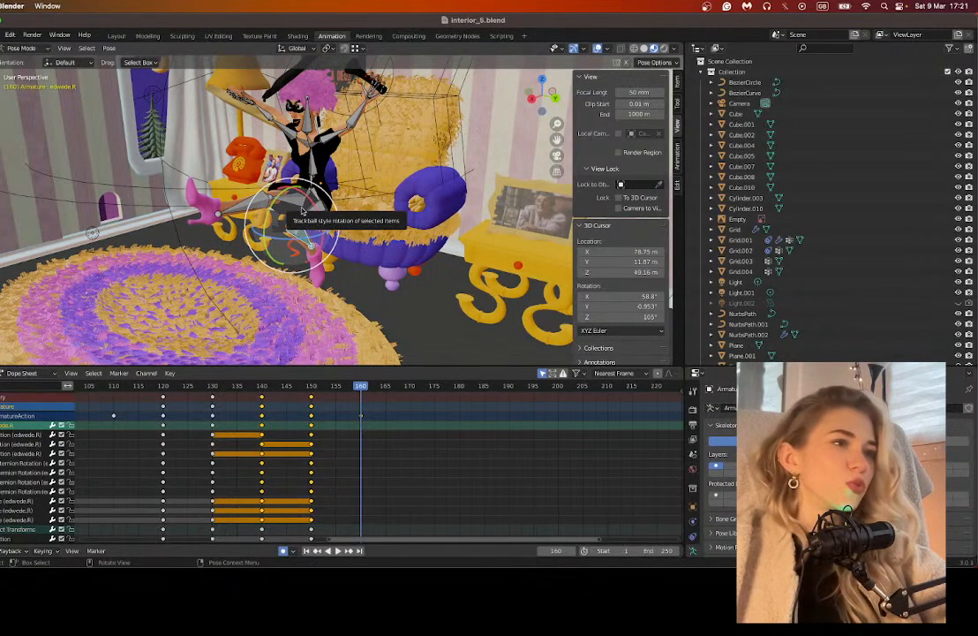
{"action": "left_click_drag", "start_coordinate": [293, 204], "coordinate": [320, 257]}
{"action": "key", "text": "super+z"}
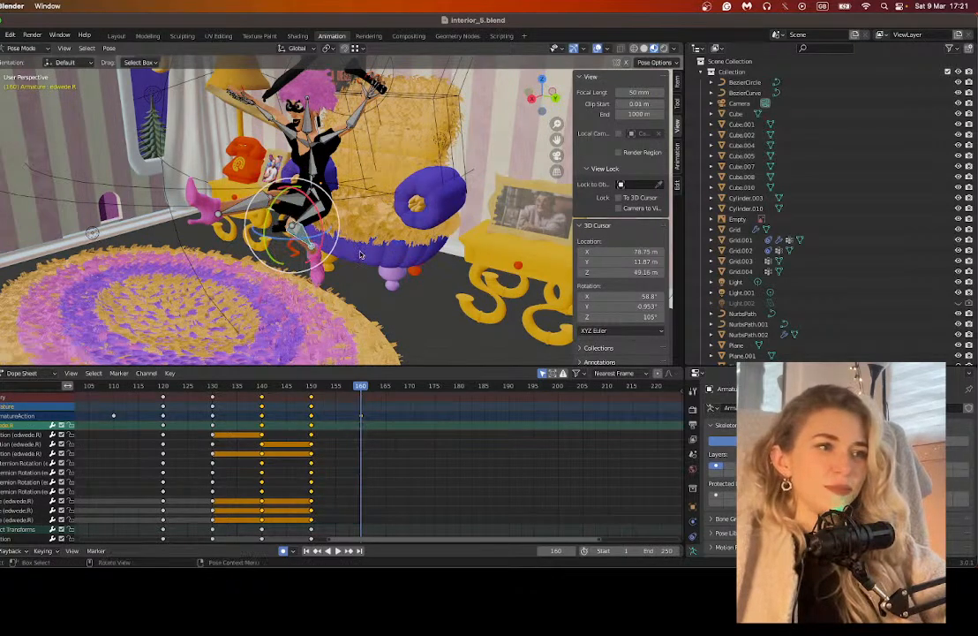
{"action": "middle_click_drag", "start_coordinate": [320, 257], "coordinate": [422, 234]}
{"action": "left_click_drag", "start_coordinate": [424, 224], "coordinate": [389, 256]}
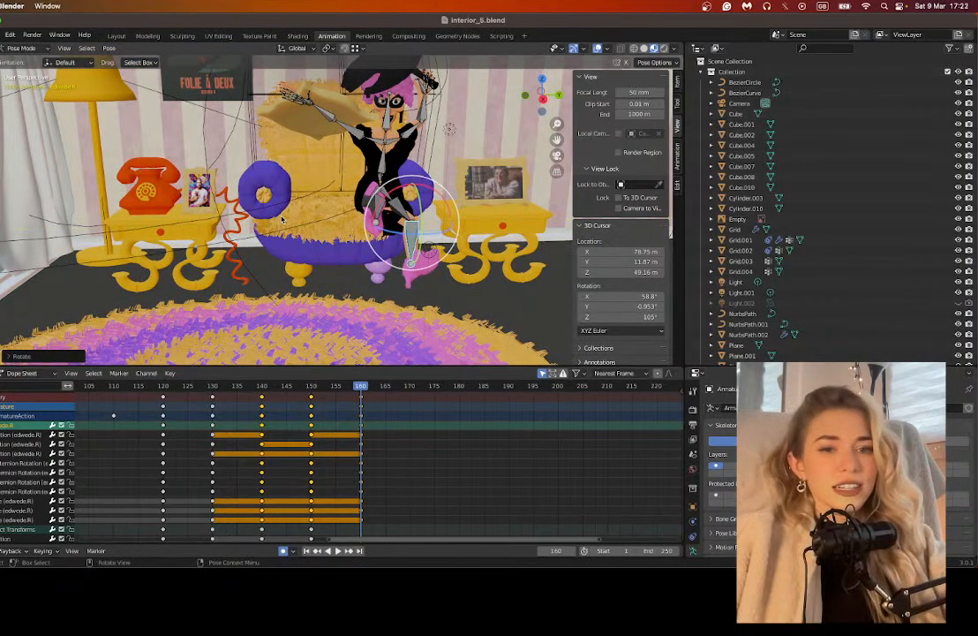
{"action": "left_click_drag", "start_coordinate": [542, 95], "coordinate": [529, 100]}
{"action": "left_click_drag", "start_coordinate": [305, 210], "coordinate": [339, 252]}
{"action": "scroll", "coordinate": [316, 255], "scroll_direction": "left", "scroll_amount": 10}
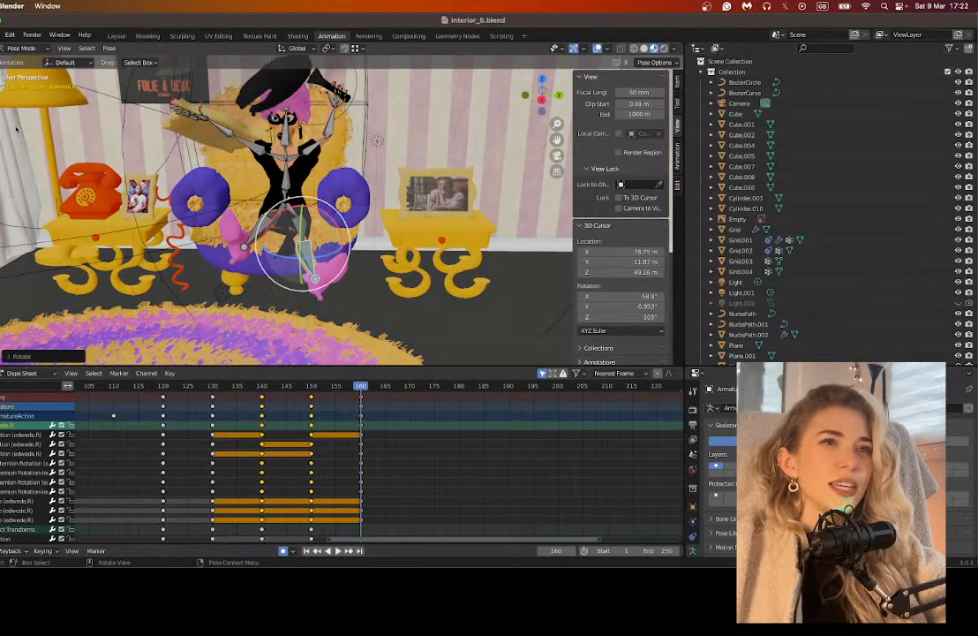
Step: Switch to Object Mode and move the whole armature along X toward the armchair at frame 160
{"action": "left_click", "coordinate": [43, 49]}
{"action": "left_click", "coordinate": [26, 61]}
{"action": "middle_click_drag", "start_coordinate": [345, 212], "coordinate": [291, 225]}
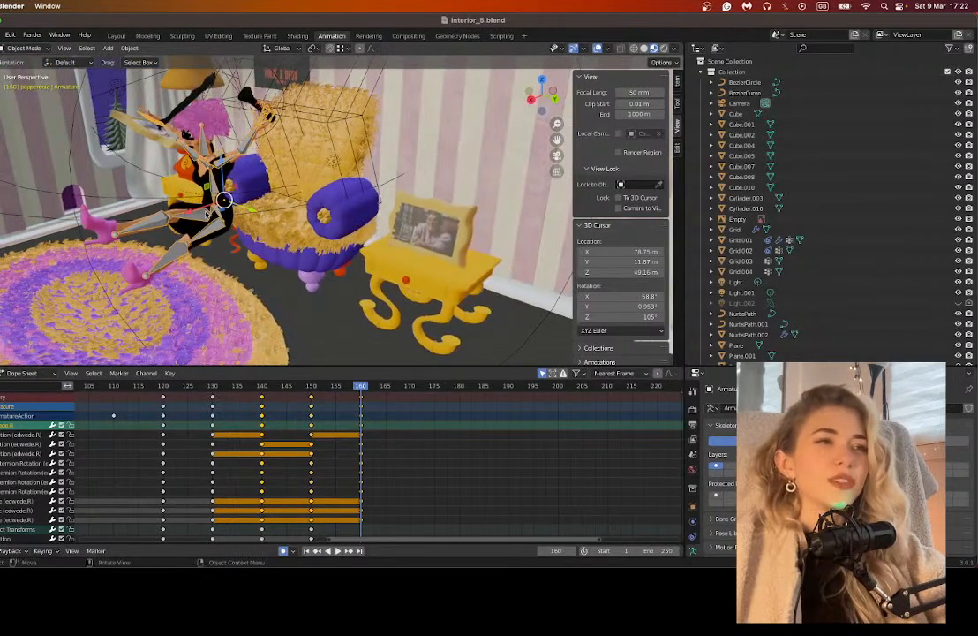
{"action": "key", "text": "g"}
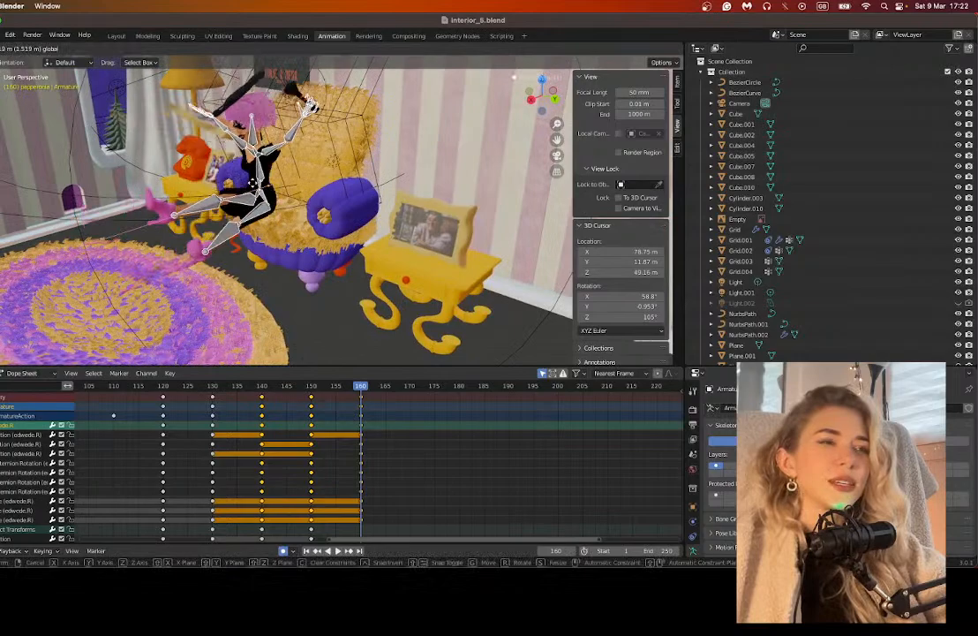
{"action": "left_click", "coordinate": [310, 233]}
Step: Move the armature along Y in line with the armchair and push it farther toward the seat at frame 160
{"action": "middle_click_drag", "start_coordinate": [311, 232], "coordinate": [356, 179]}
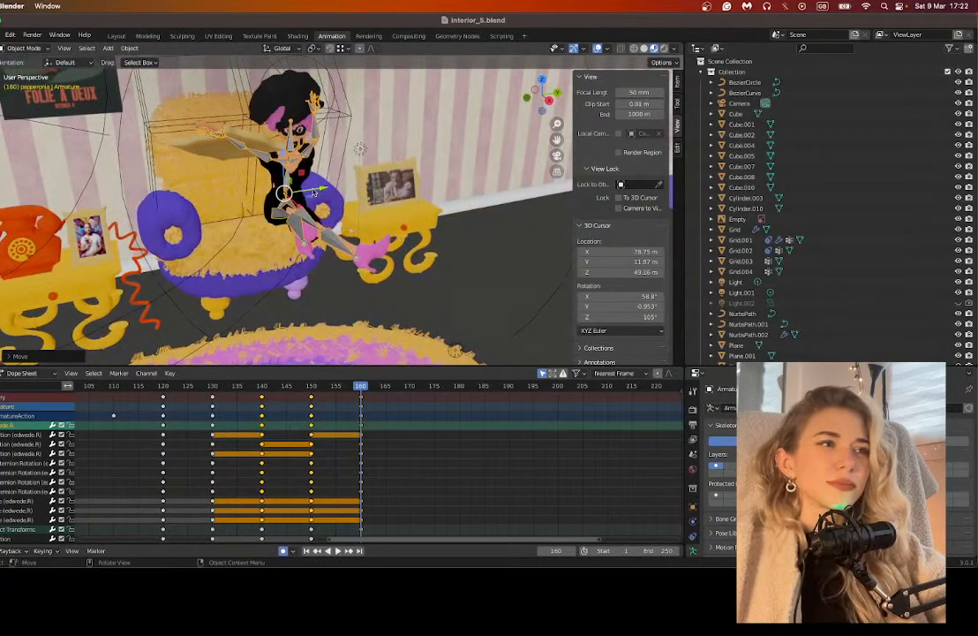
{"action": "left_click_drag", "start_coordinate": [314, 191], "coordinate": [287, 194]}
{"action": "middle_click_drag", "start_coordinate": [287, 196], "coordinate": [222, 200]}
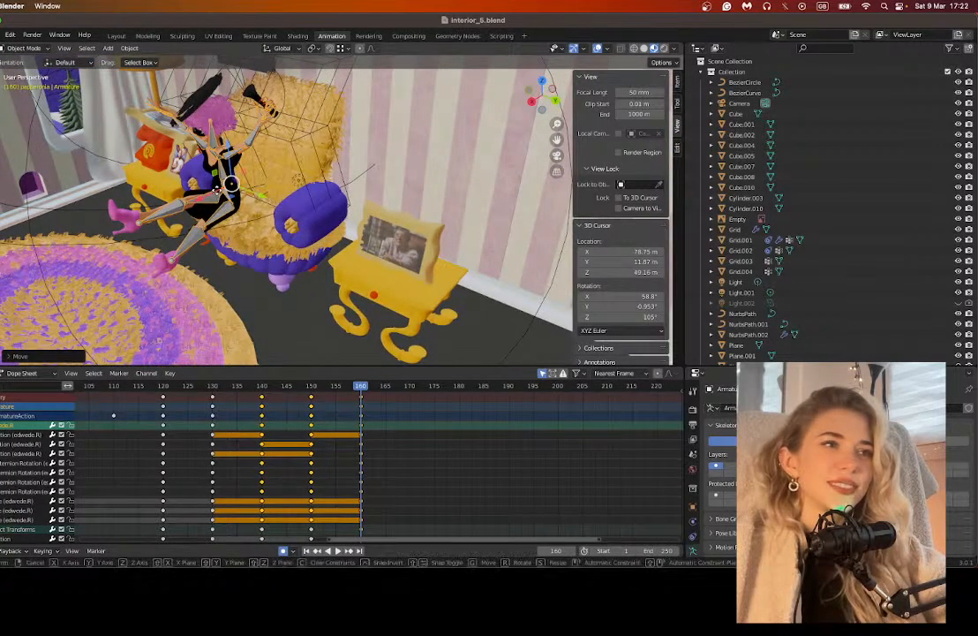
{"action": "key", "text": "g"}
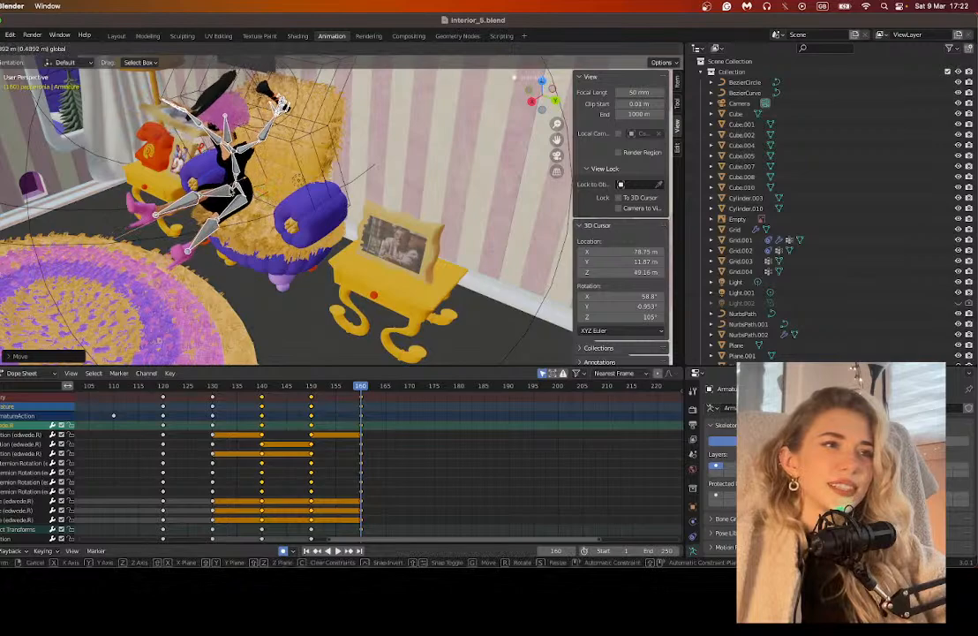
{"action": "left_click", "coordinate": [249, 209]}
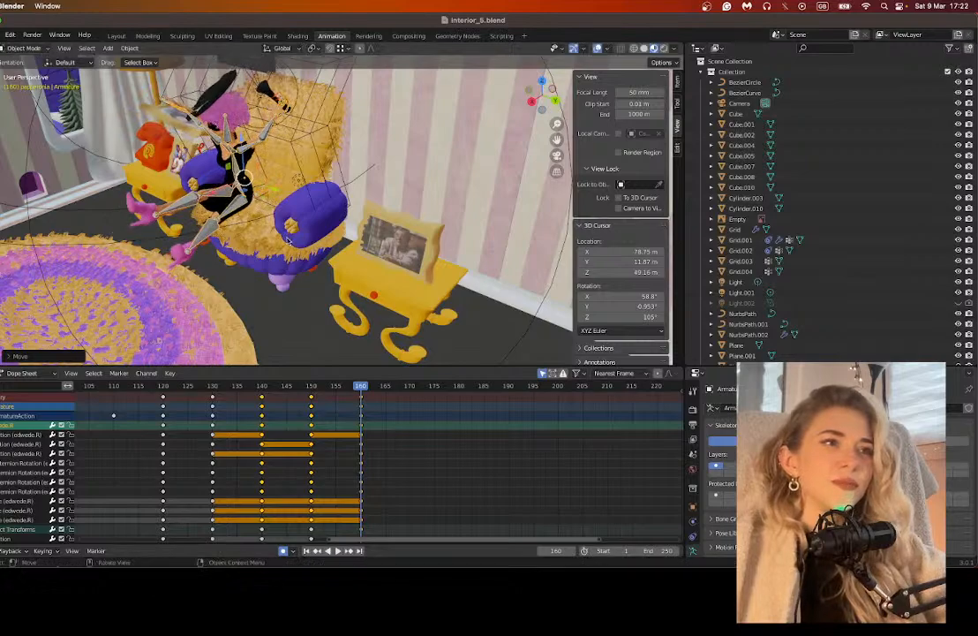
Step: Go to frame 170, lower the armature toward the seat, and move it farther back into the armchair
{"action": "left_click", "coordinate": [409, 386]}
{"action": "left_click_drag", "start_coordinate": [557, 139], "coordinate": [556, 160]}
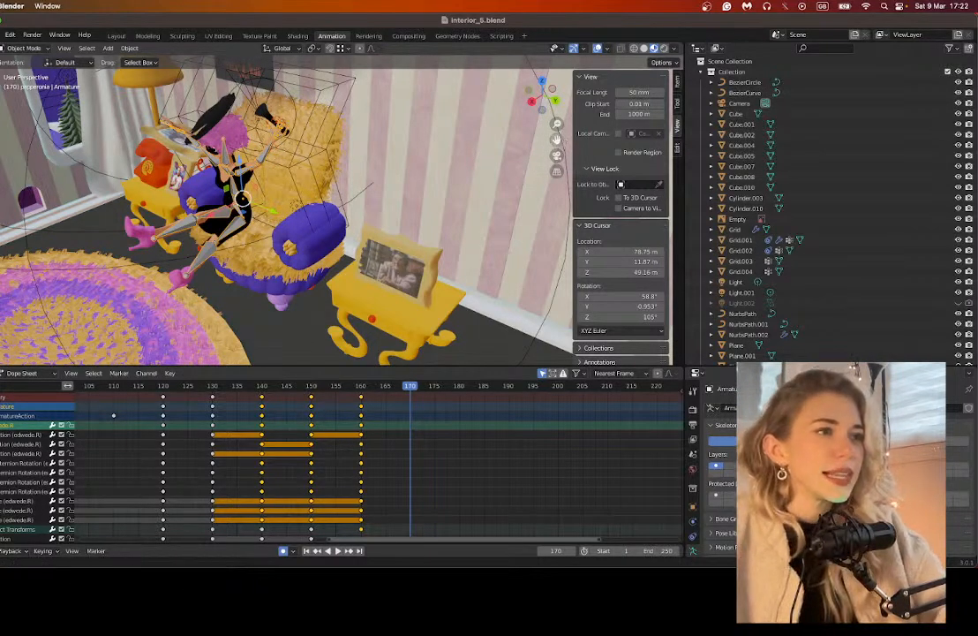
{"action": "left_click_drag", "start_coordinate": [557, 139], "coordinate": [566, 99]}
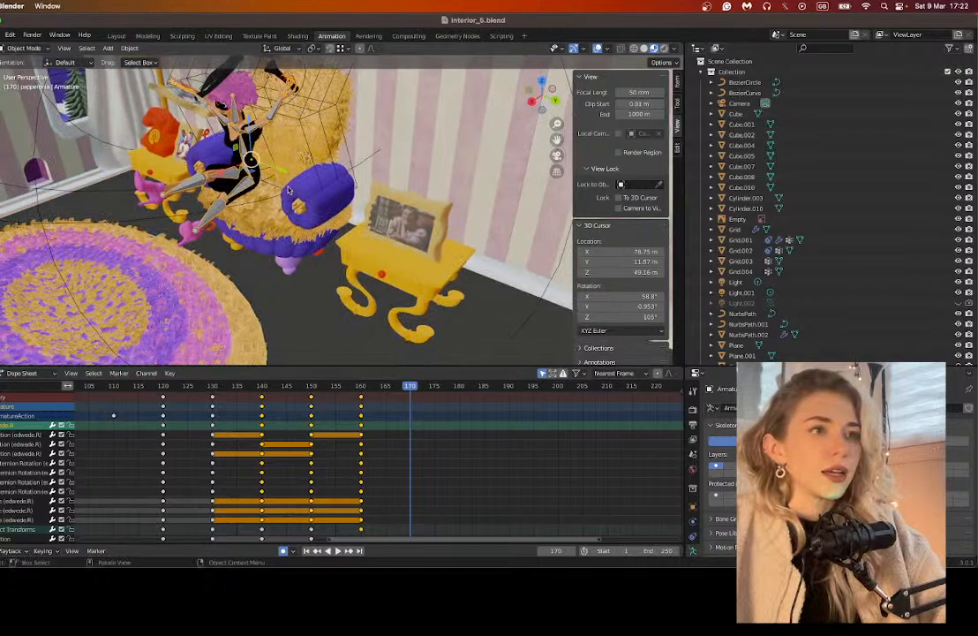
{"action": "key", "text": "g"}
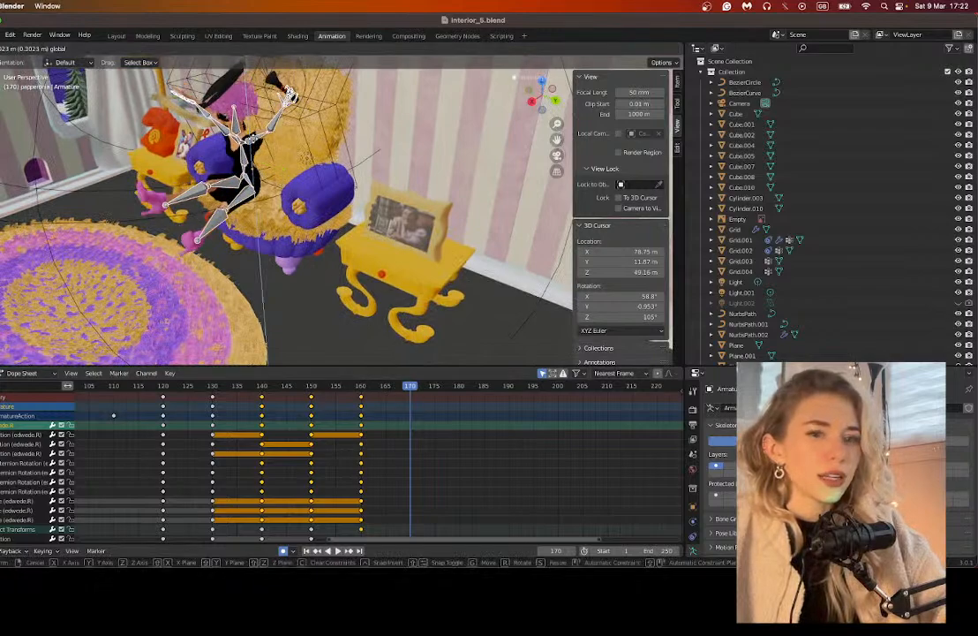
{"action": "left_click_drag", "start_coordinate": [245, 147], "coordinate": [247, 151]}
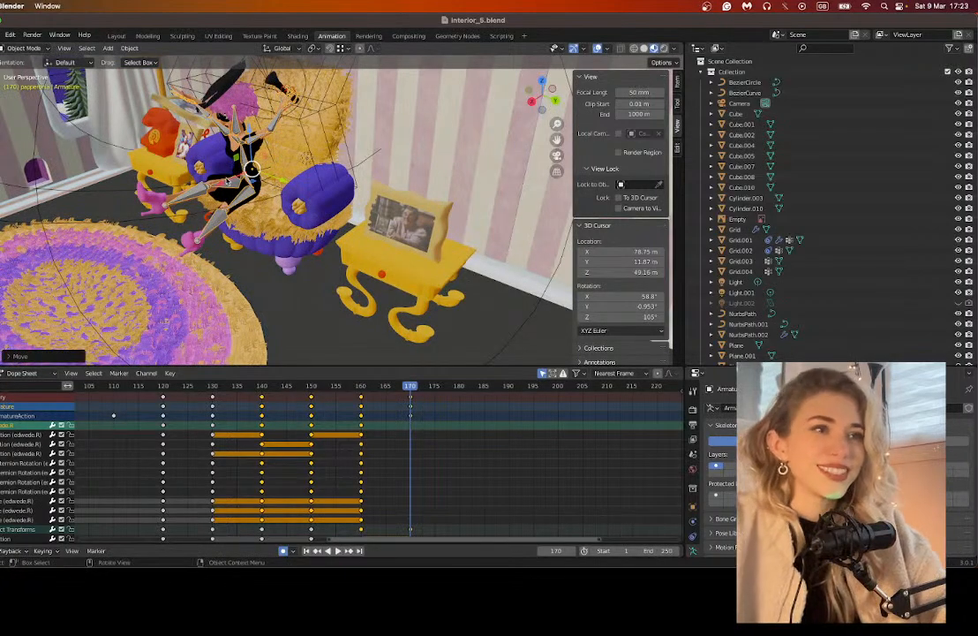
{"action": "key", "text": "g"}
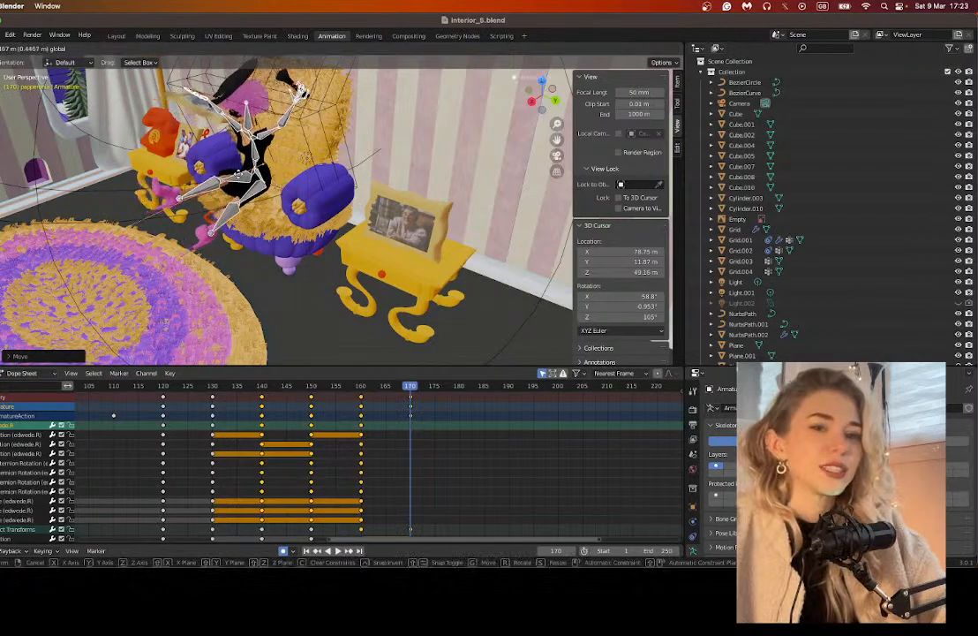
{"action": "left_click", "coordinate": [248, 167]}
{"action": "left_click_drag", "start_coordinate": [557, 140], "coordinate": [609, 168]}
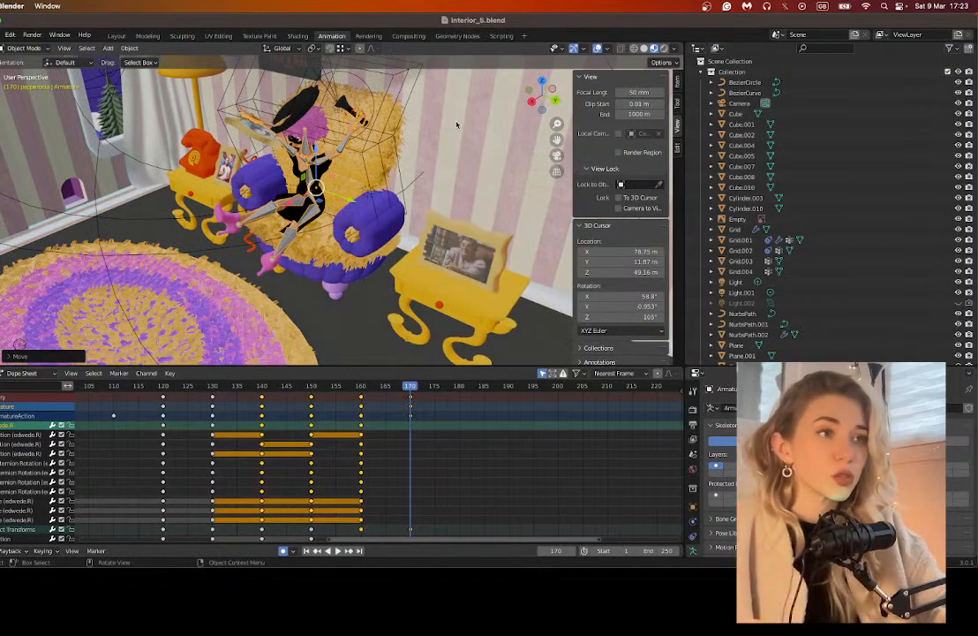
Step: Switch the armature to Pose Mode and save interior_5.blend
{"action": "middle_click_drag", "start_coordinate": [321, 156], "coordinate": [338, 140]}
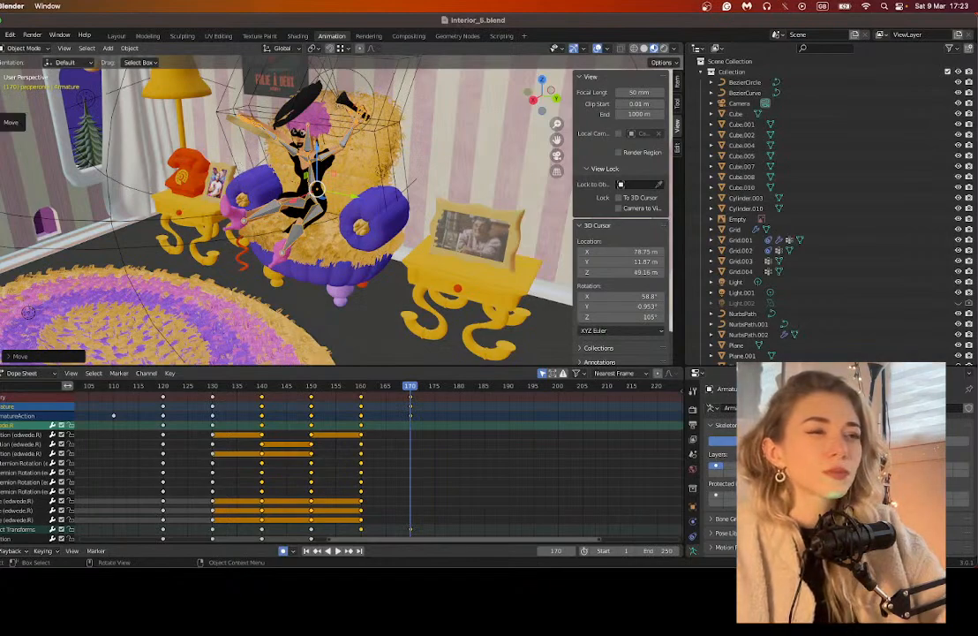
{"action": "left_click", "coordinate": [25, 48]}
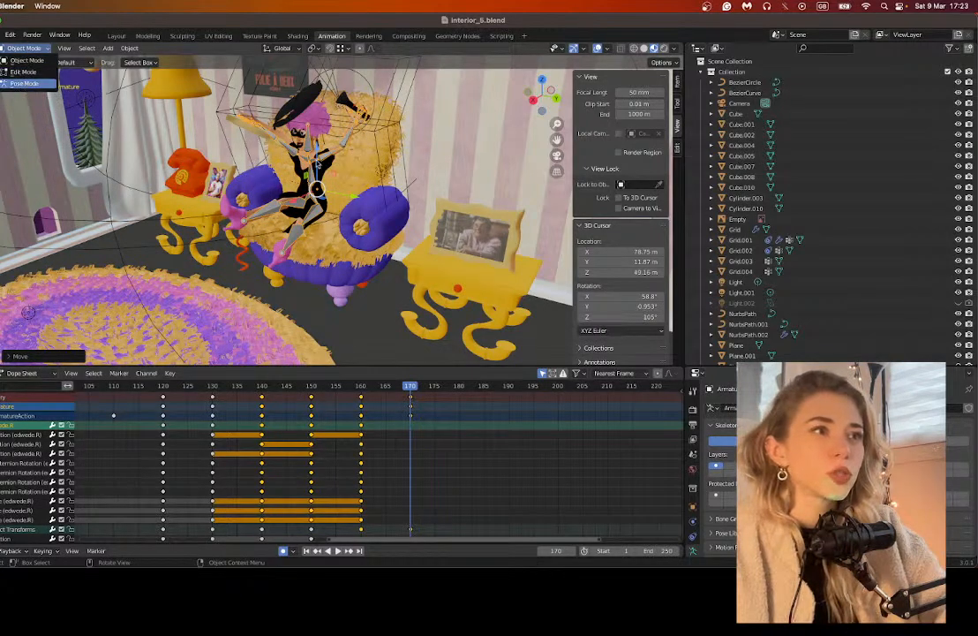
{"action": "left_click", "coordinate": [23, 83]}
{"action": "middle_click_drag", "start_coordinate": [383, 175], "coordinate": [318, 204], "text": "shift"}
{"action": "scroll", "coordinate": [325, 203], "scroll_direction": "up", "scroll_amount": 1}
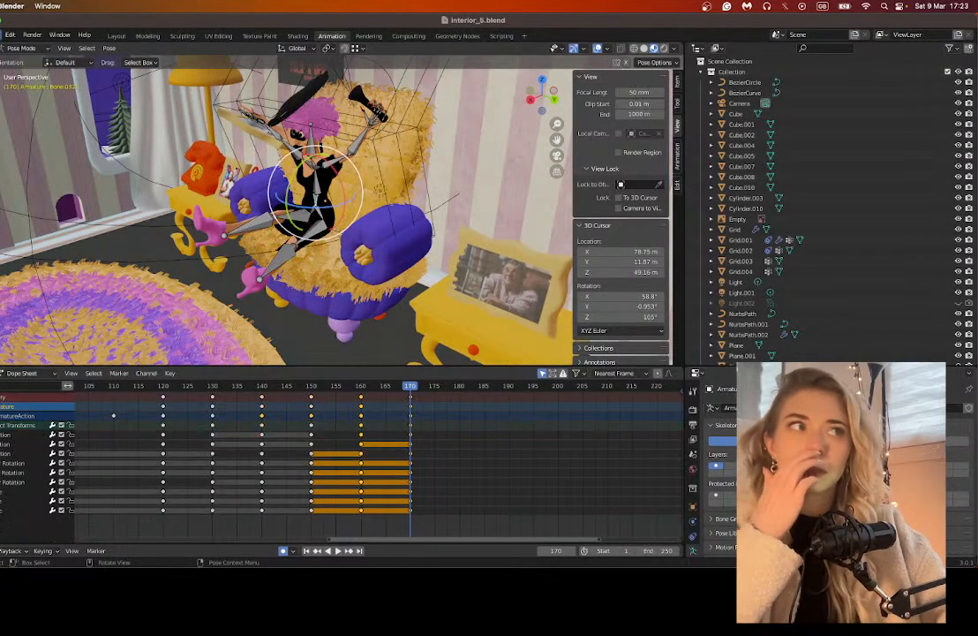
{"action": "left_click", "coordinate": [1, 35]}
{"action": "left_click", "coordinate": [8, 107]}
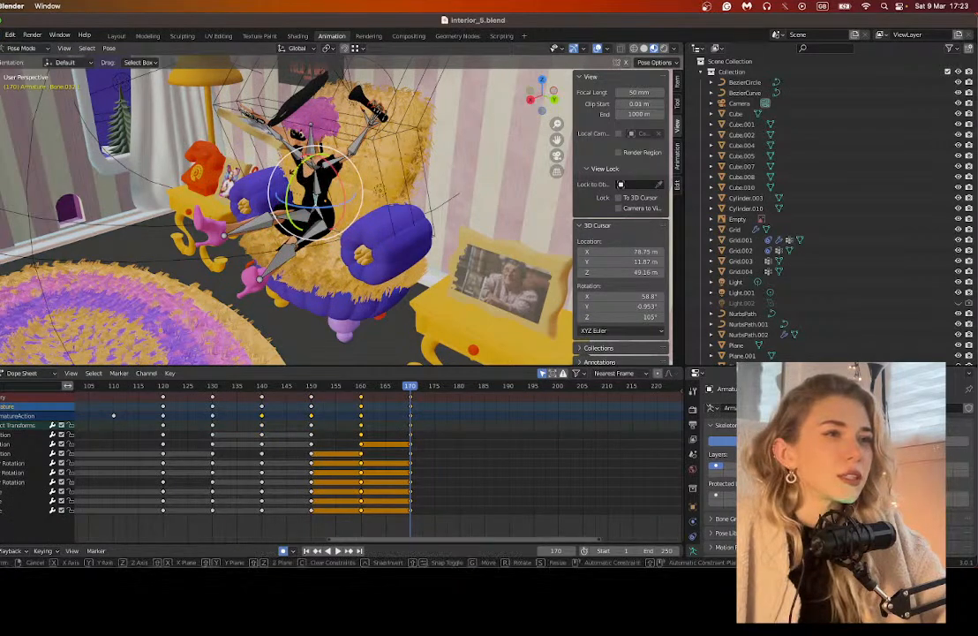
Step: Rotate the hip bone about Y to lift both legs, and tilt torso bone Bone.032.L.001 forward at frame 170
{"action": "key", "text": "r"}
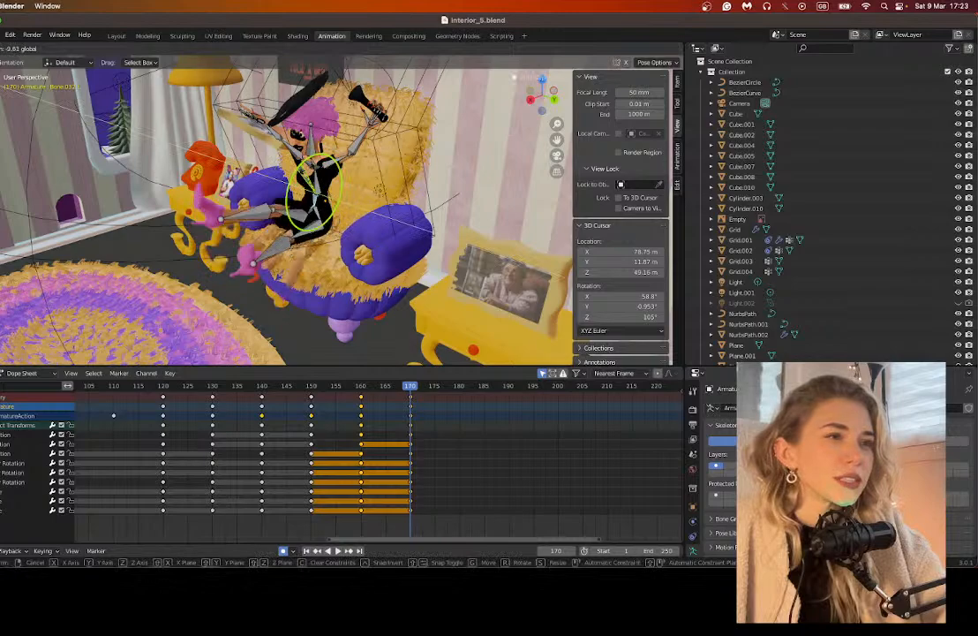
{"action": "left_click", "coordinate": [320, 193]}
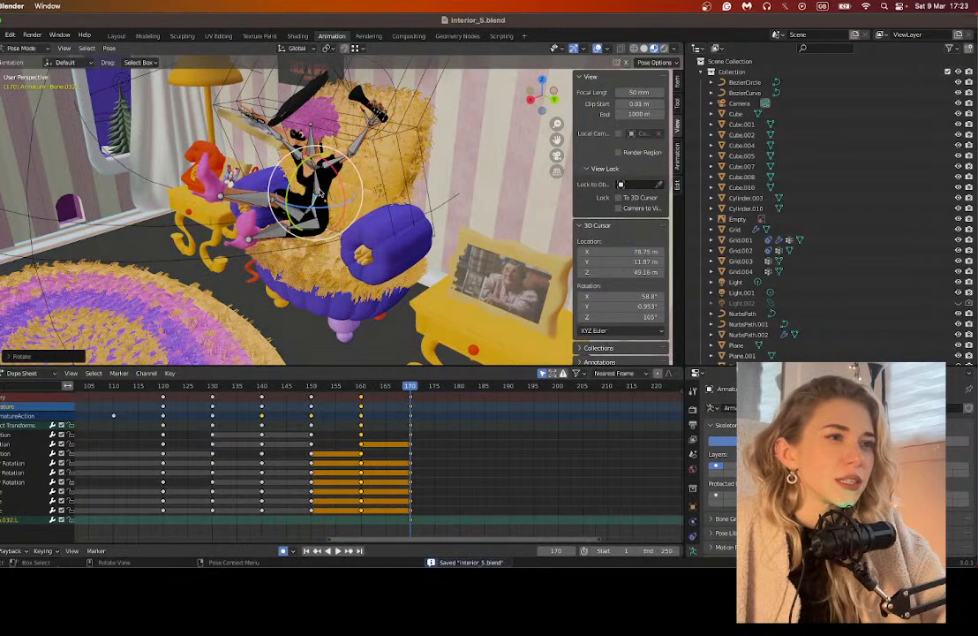
{"action": "left_click", "coordinate": [316, 181]}
{"action": "left_click_drag", "start_coordinate": [332, 162], "coordinate": [325, 168]}
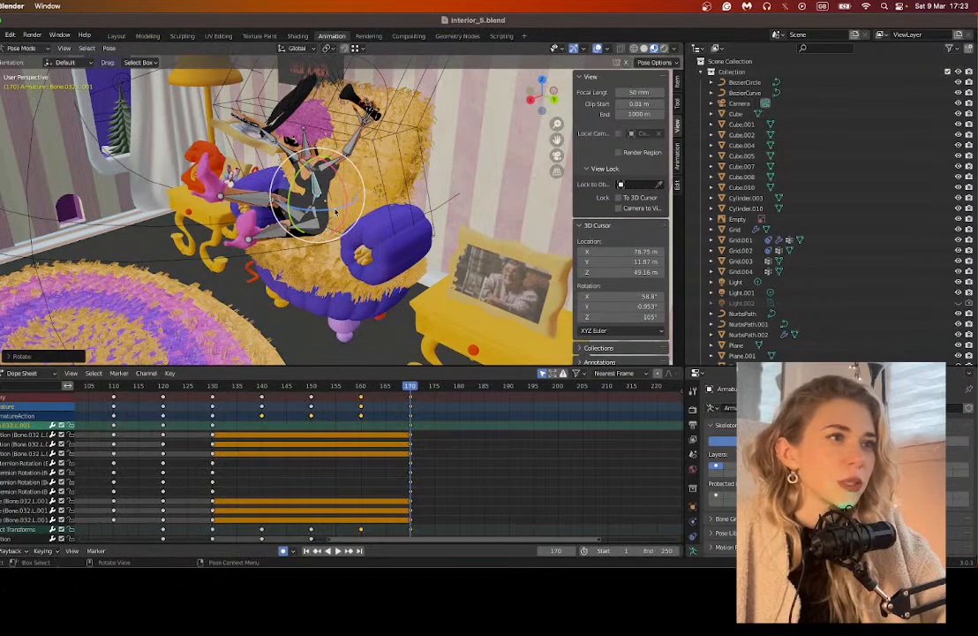
Step: Rotate shoulder bone sholder.R and arm bone Bone.030.L.002 to bring the arms down and forward at frame 170
{"action": "left_click", "coordinate": [330, 166]}
{"action": "left_click_drag", "start_coordinate": [333, 181], "coordinate": [297, 188]}
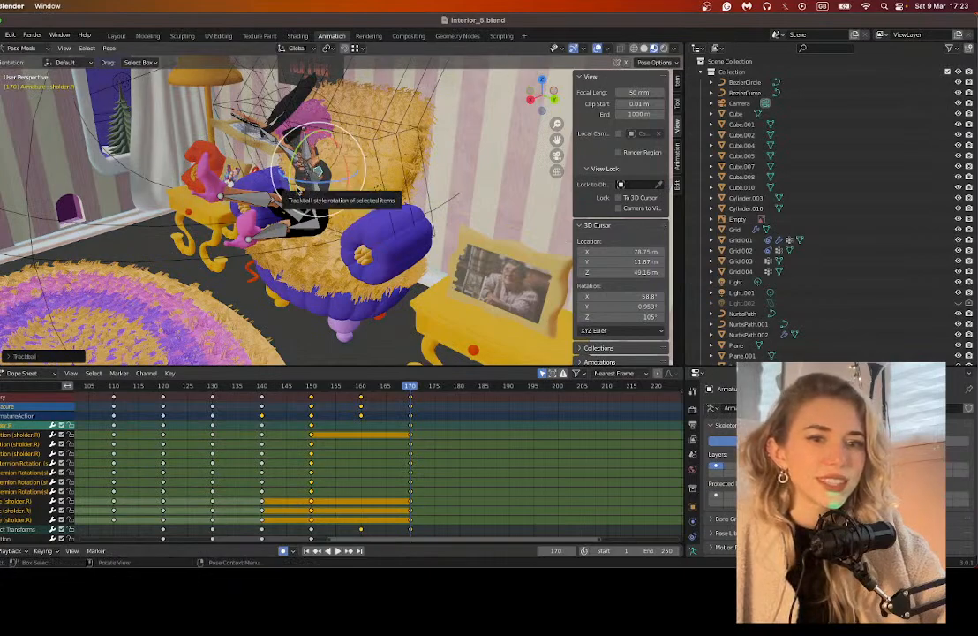
{"action": "middle_click_drag", "start_coordinate": [298, 189], "coordinate": [312, 210]}
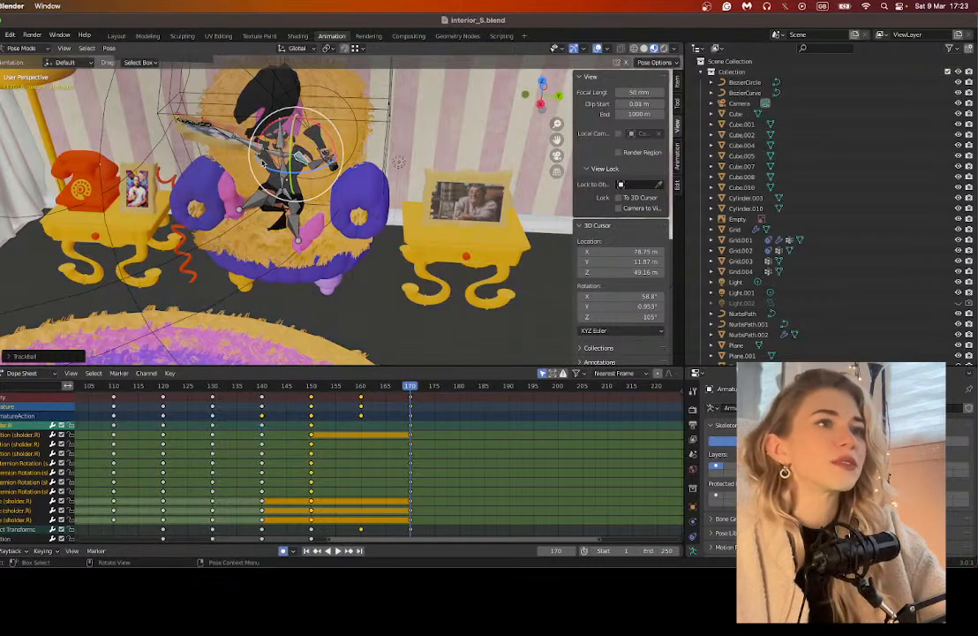
{"action": "left_click", "coordinate": [261, 153]}
{"action": "left_click_drag", "start_coordinate": [263, 157], "coordinate": [305, 205]}
{"action": "middle_click_drag", "start_coordinate": [305, 204], "coordinate": [291, 124]}
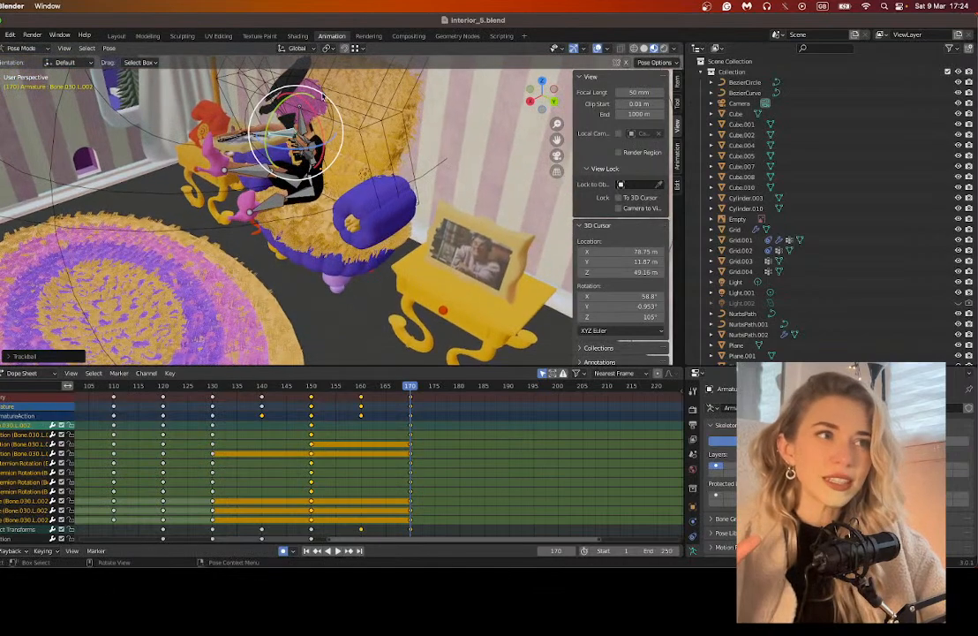
{"action": "left_click_drag", "start_coordinate": [291, 123], "coordinate": [309, 108]}
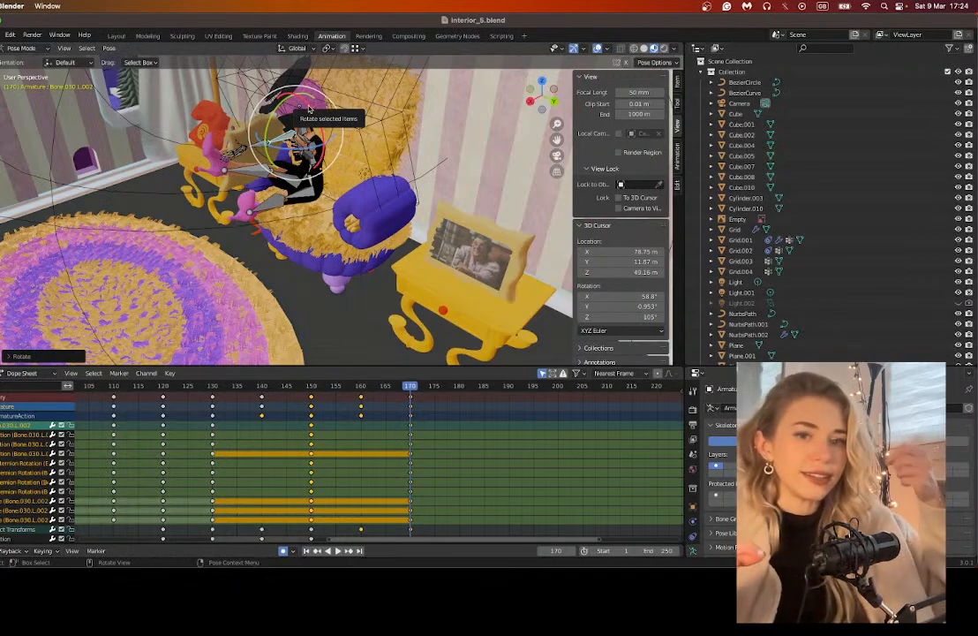
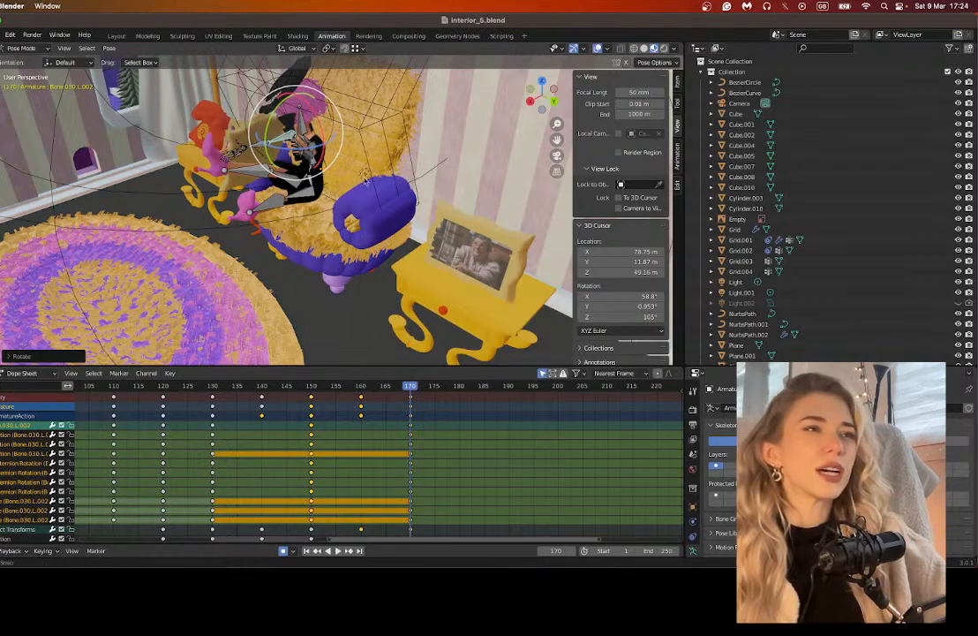
Step: Rotate thigh bone Bone.034.R about Y to raise the leg at frame 170
{"action": "middle_click_drag", "start_coordinate": [311, 167], "coordinate": [472, 212]}
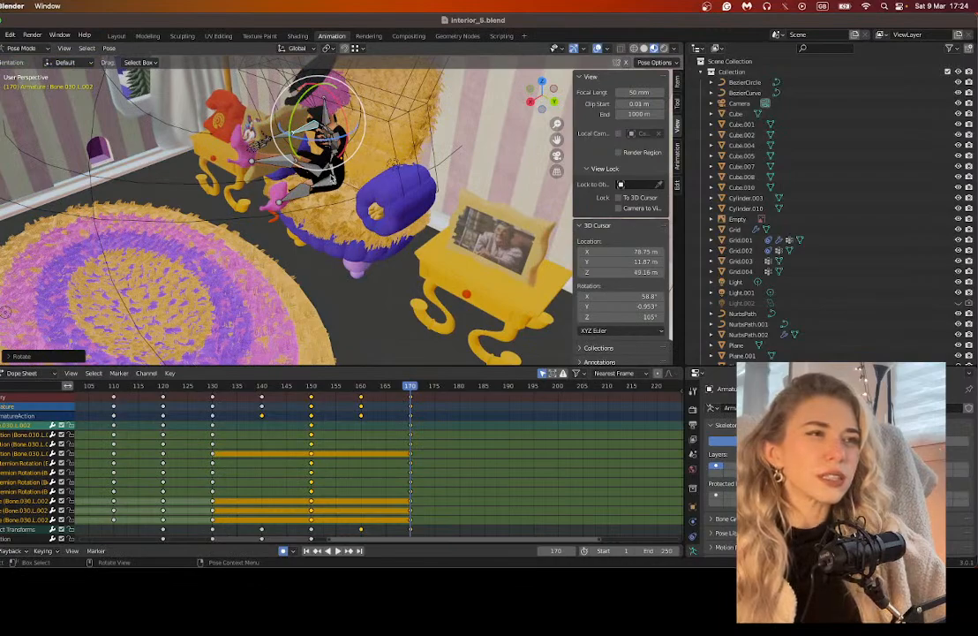
{"action": "left_click", "coordinate": [284, 159]}
{"action": "key", "text": "r"}
{"action": "key", "text": "y"}
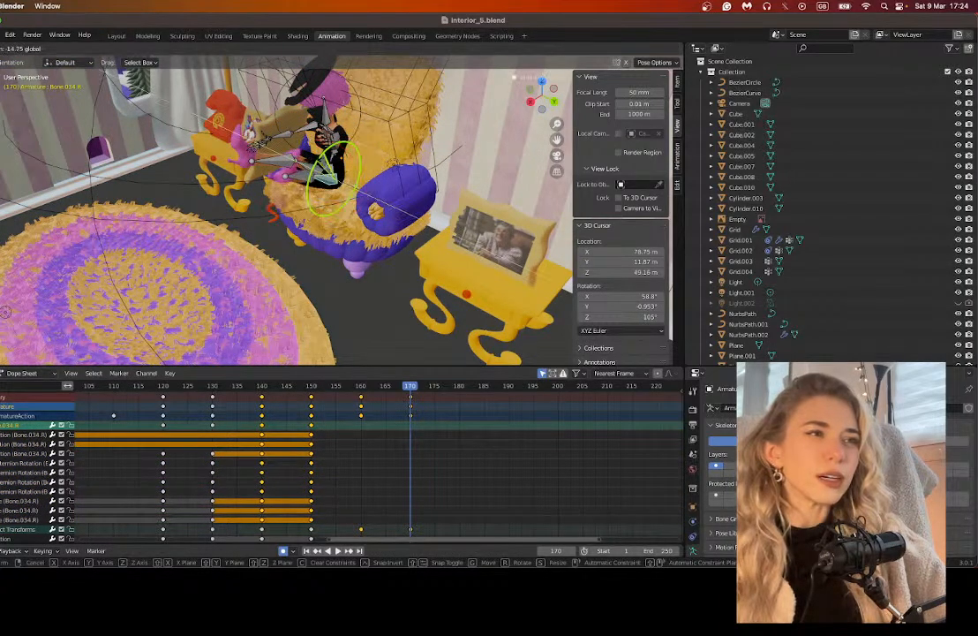
{"action": "left_click_drag", "start_coordinate": [358, 163], "coordinate": [354, 179]}
Step: Adjust the rotation of thigh bone Bone.034.L freely at frame 170, working from behind the armchair's other side
{"action": "mouse_move", "coordinate": [354, 179]}
{"action": "middle_mouse_down"}
{"action": "mouse_move", "coordinate": [449, 208]}
{"action": "mouse_move", "coordinate": [362, 189]}
{"action": "middle_mouse_up"}
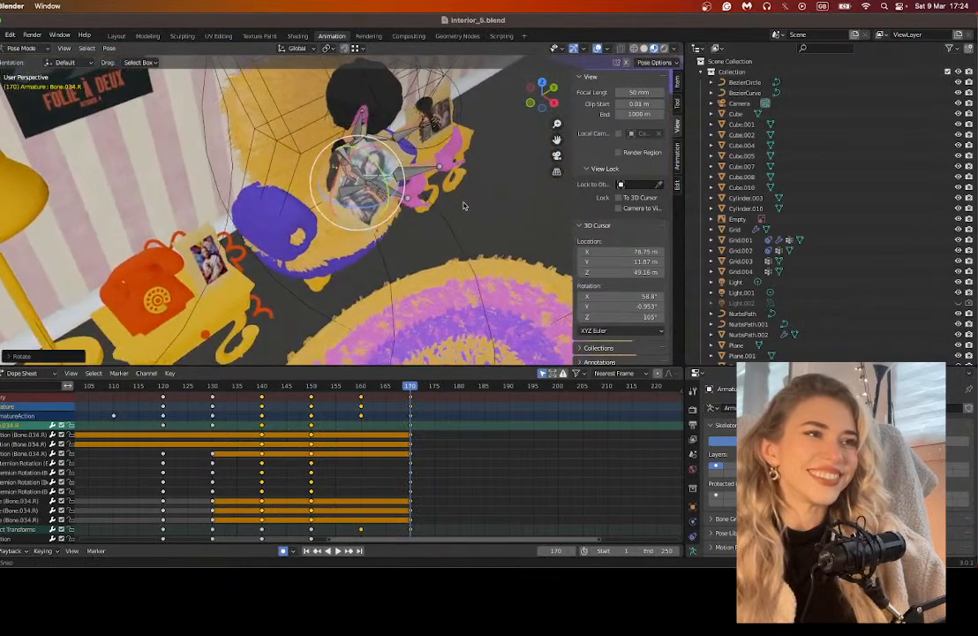
{"action": "left_click", "coordinate": [372, 164]}
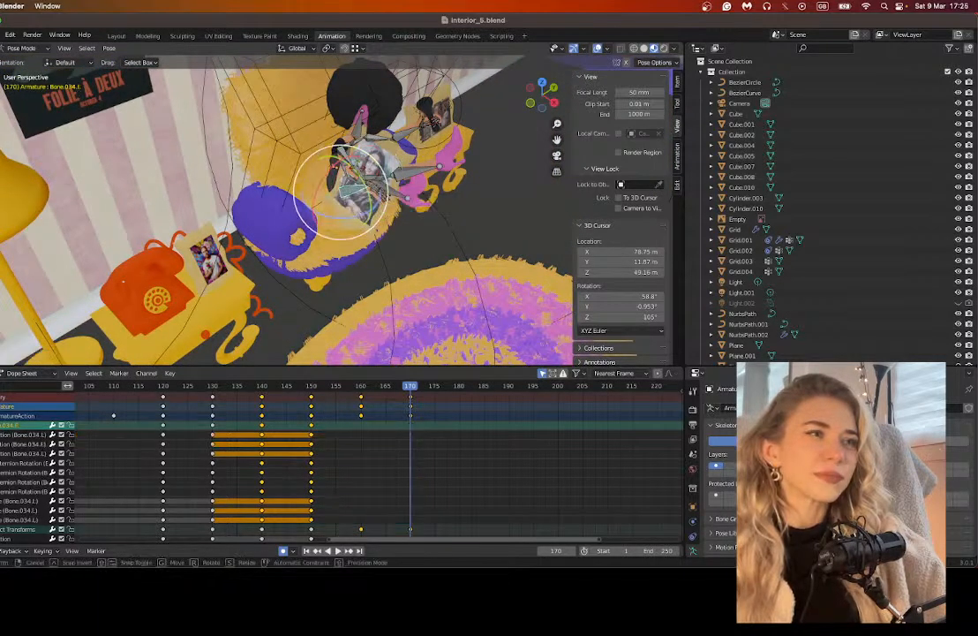
{"action": "key", "text": "r"}
{"action": "key", "text": "r"}
{"action": "left_click", "coordinate": [427, 167]}
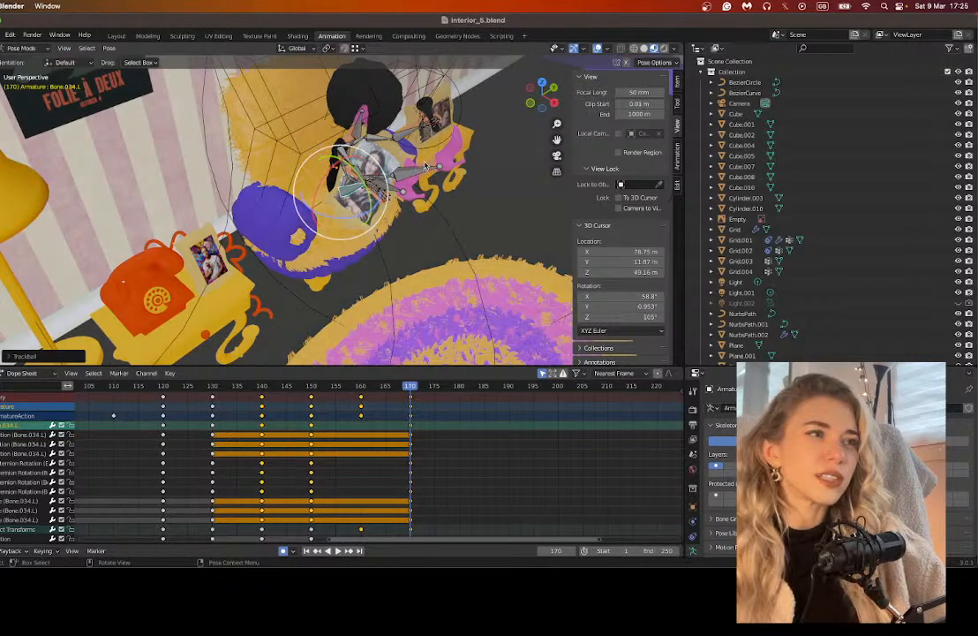
Step: Rotate the right lower leg to reposition its foot at frame 170, and try to rotate bone Bone.030.L.021
{"action": "left_click", "coordinate": [422, 168]}
{"action": "left_click_drag", "start_coordinate": [418, 157], "coordinate": [381, 184]}
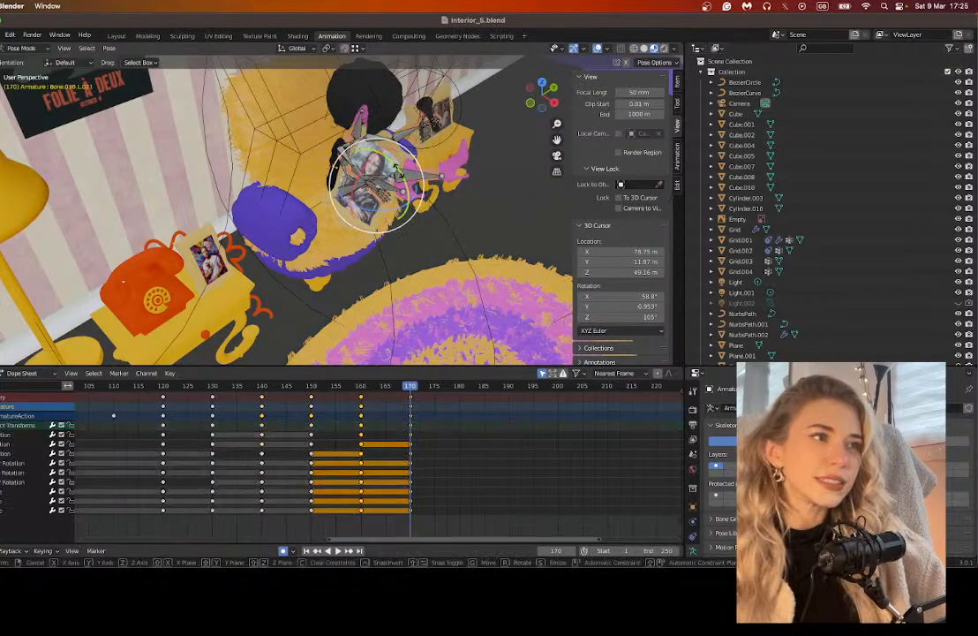
{"action": "left_click", "coordinate": [395, 175]}
{"action": "left_click_drag", "start_coordinate": [397, 174], "coordinate": [402, 176]}
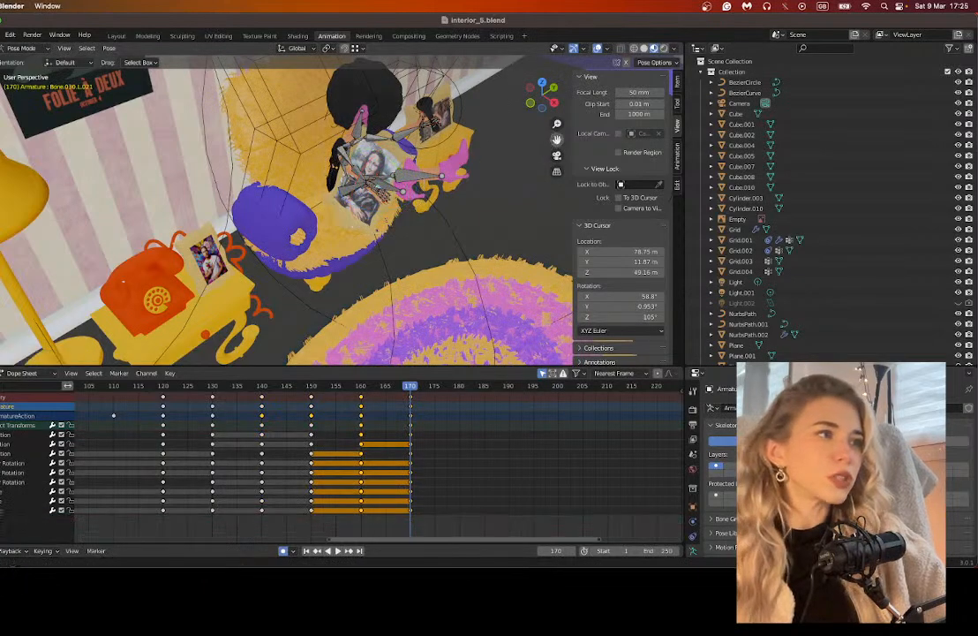
Step: Rotate shin bone edwede.L about Y by about 15 degrees at frame 170
{"action": "middle_click_drag", "start_coordinate": [402, 176], "coordinate": [348, 232]}
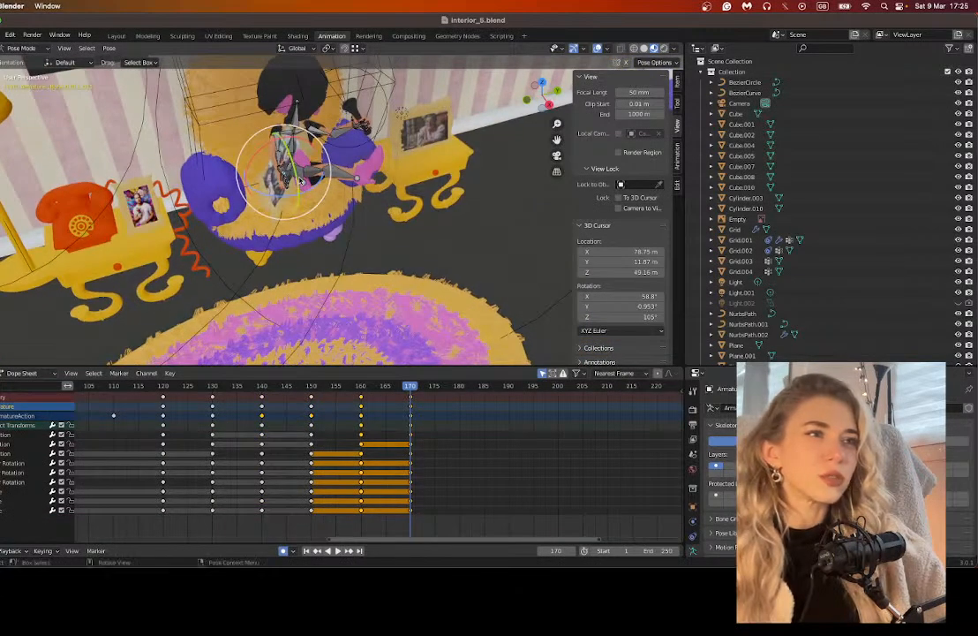
{"action": "left_click", "coordinate": [262, 152]}
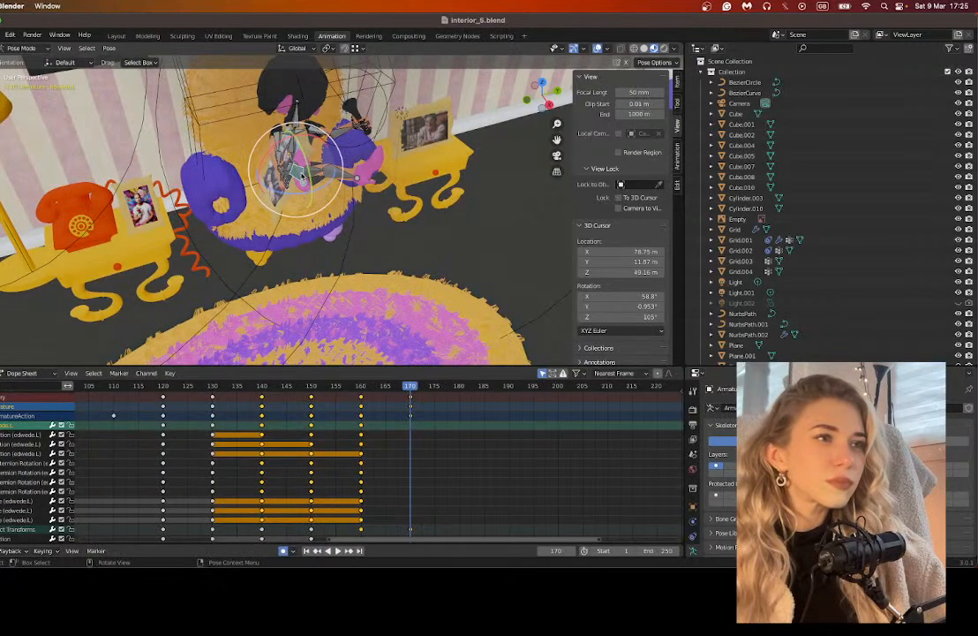
{"action": "key", "text": "g"}
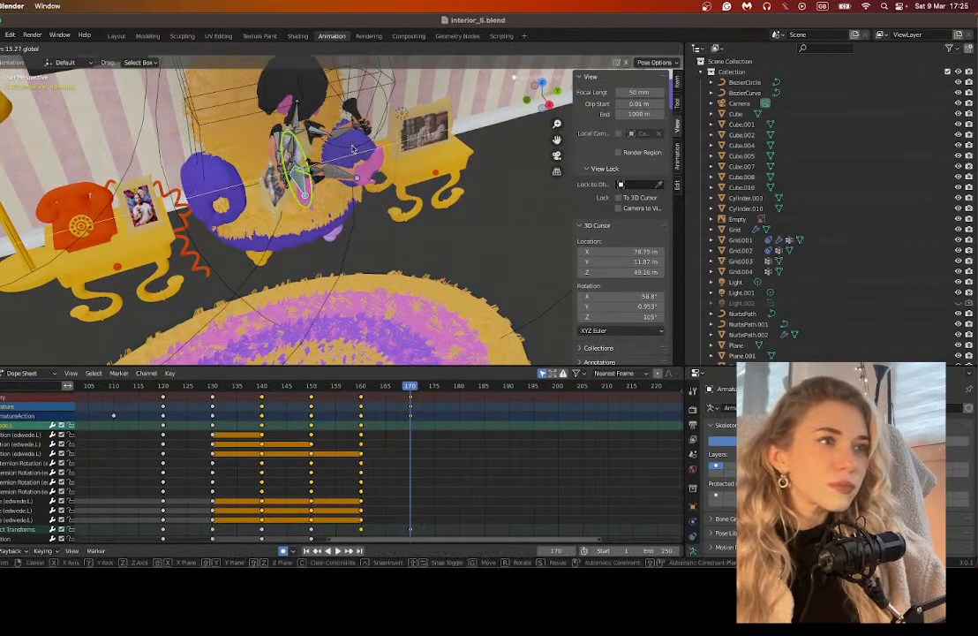
{"action": "left_click_drag", "start_coordinate": [353, 148], "coordinate": [355, 148]}
{"action": "middle_click_drag", "start_coordinate": [401, 112], "coordinate": [506, 436]}
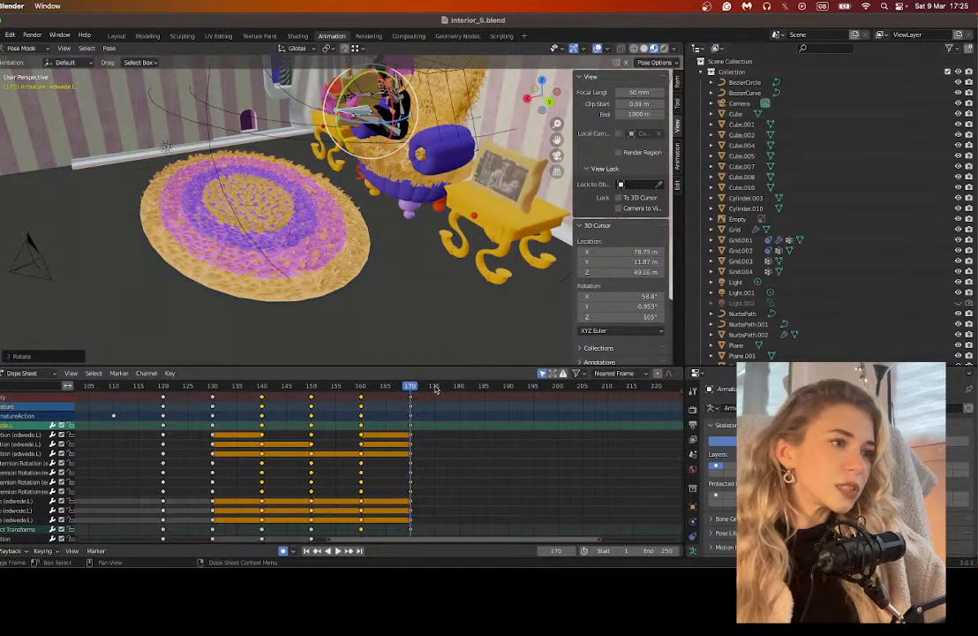
Step: At frame 175, move the whole armature in Object Mode back and down deeper into the armchair seat
{"action": "left_click", "coordinate": [434, 386]}
{"action": "middle_click_drag", "start_coordinate": [353, 221], "coordinate": [318, 229]}
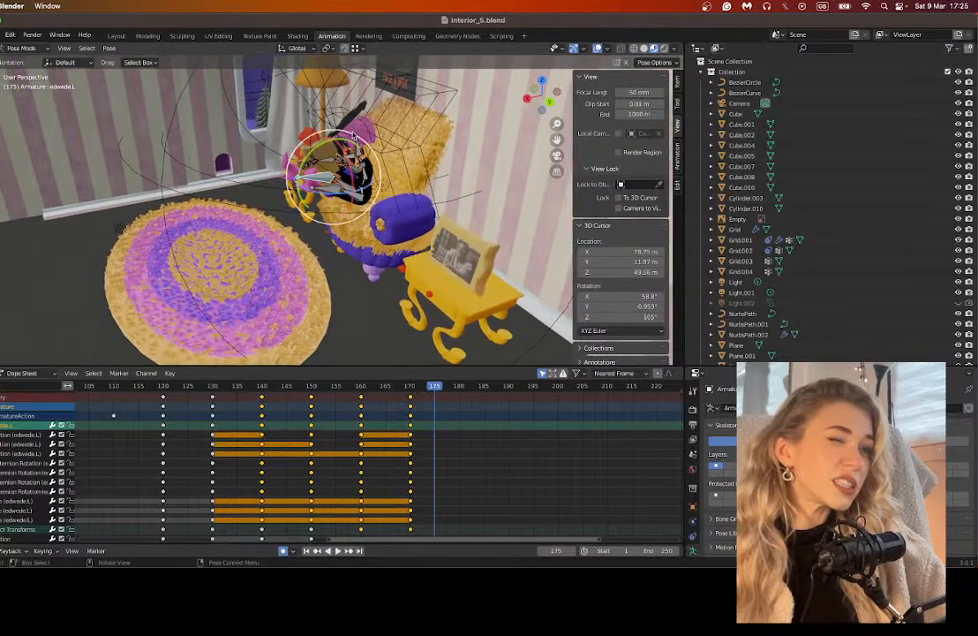
{"action": "scroll", "coordinate": [320, 146], "scroll_direction": "up", "scroll_amount": 2}
{"action": "middle_click_drag", "start_coordinate": [113, 160], "coordinate": [62, 195], "text": "shift"}
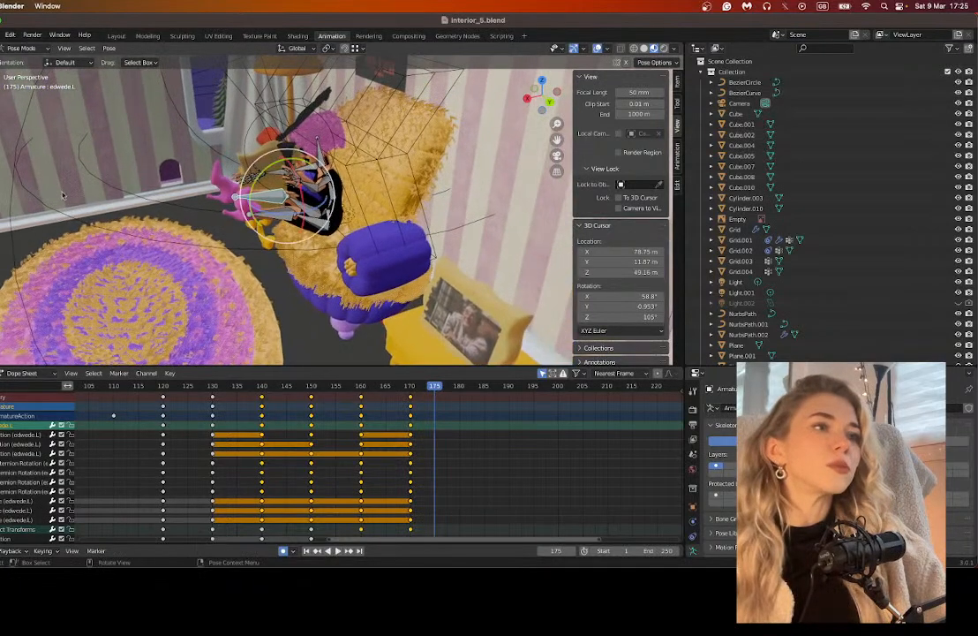
{"action": "left_click", "coordinate": [22, 49]}
{"action": "left_click", "coordinate": [22, 60]}
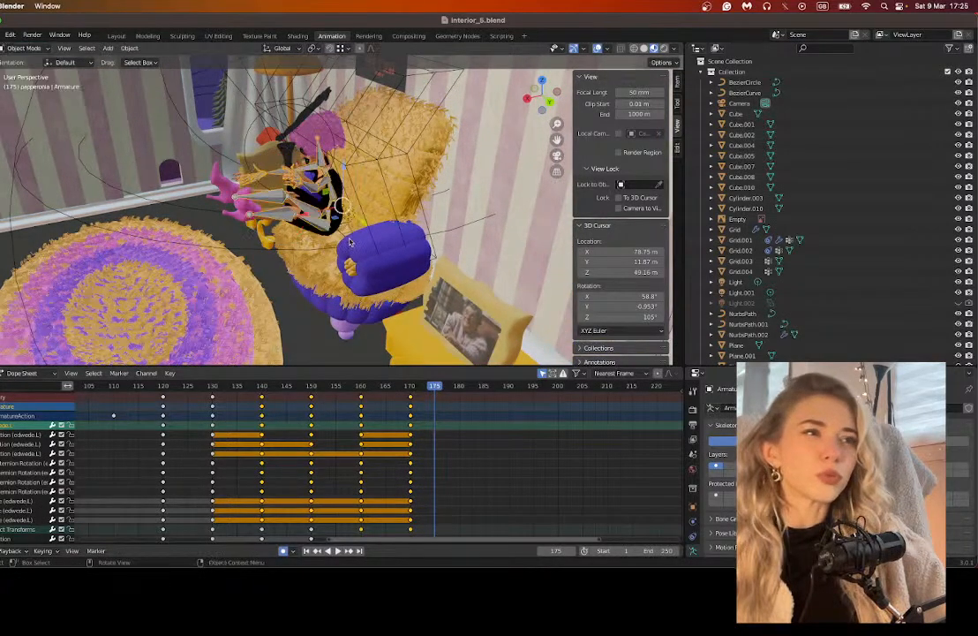
{"action": "key", "text": "g"}
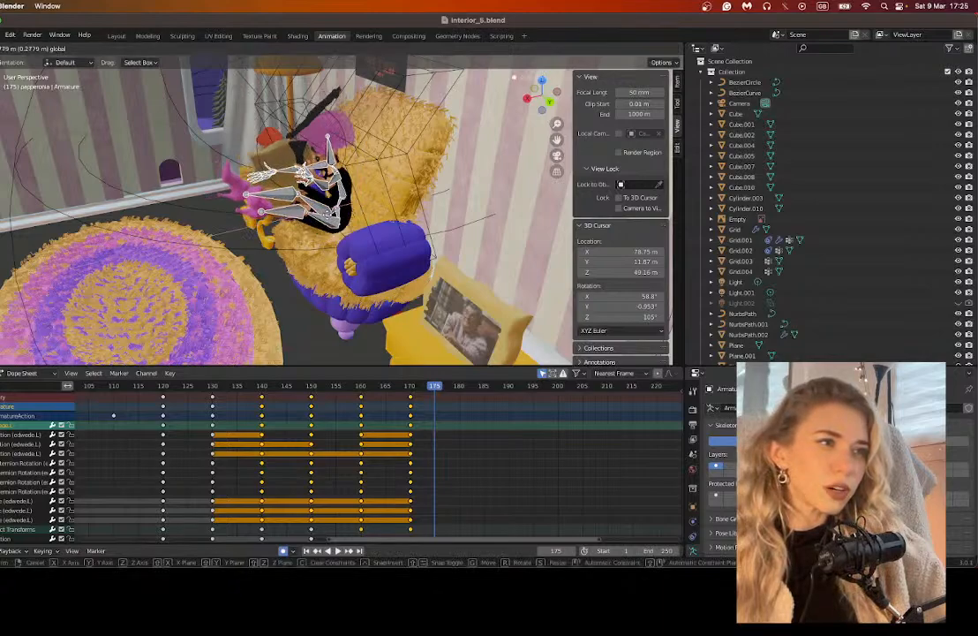
{"action": "left_click", "coordinate": [357, 166]}
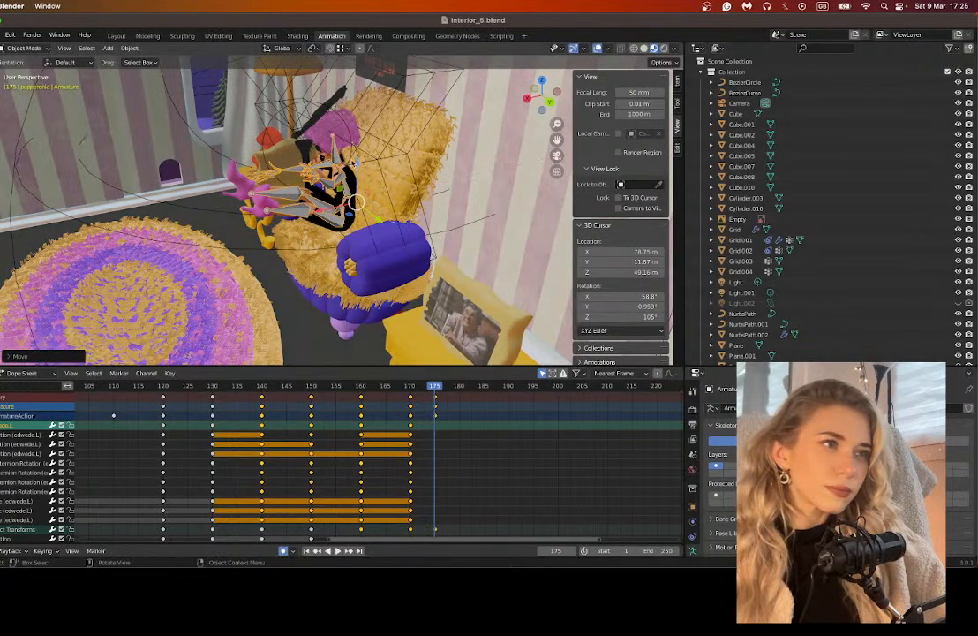
{"action": "left_click_drag", "start_coordinate": [357, 166], "coordinate": [357, 177]}
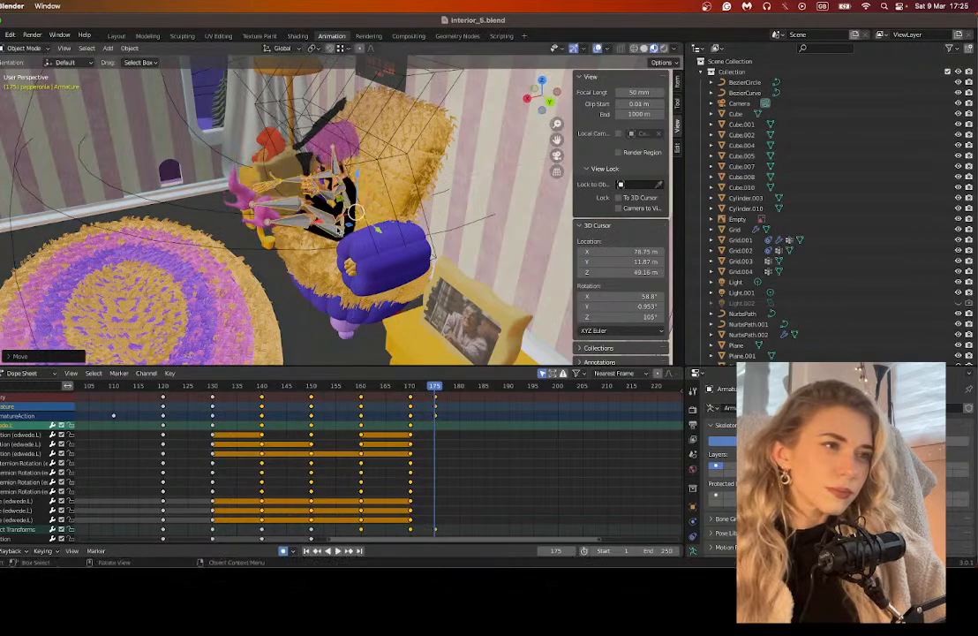
{"action": "left_click_drag", "start_coordinate": [327, 226], "coordinate": [334, 225]}
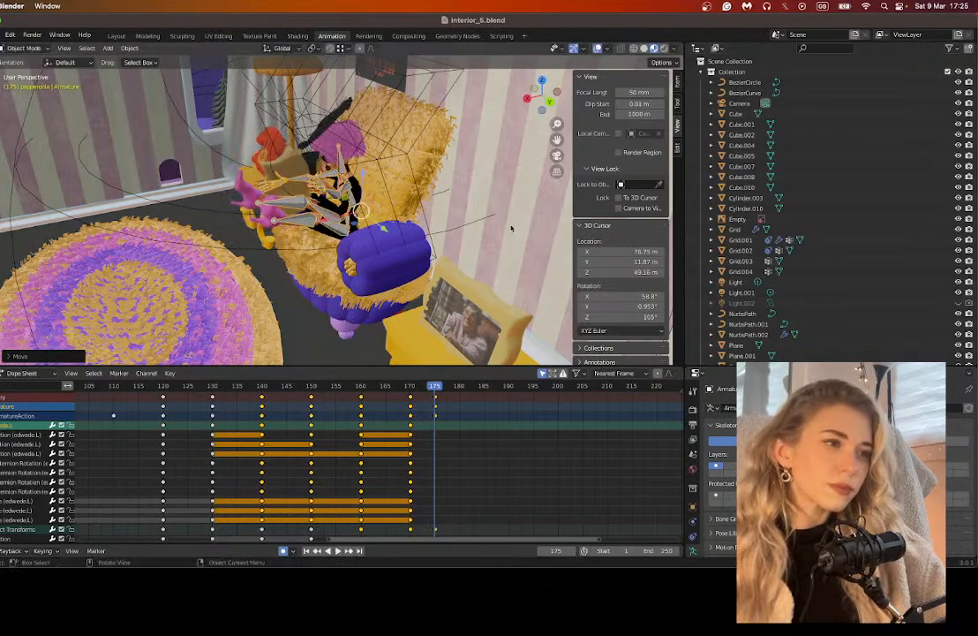
Step: Return to Pose Mode and freely rotate thigh bone Bone.034.L at frame 175 to lower the leg over the seat's front edge
{"action": "middle_click_drag", "start_coordinate": [245, 133], "coordinate": [288, 119]}
{"action": "mouse_move", "coordinate": [274, 198]}
{"action": "middle_mouse_down"}
{"action": "mouse_move", "coordinate": [322, 205]}
{"action": "mouse_move", "coordinate": [335, 196]}
{"action": "middle_mouse_up"}
{"action": "middle_click_drag", "start_coordinate": [418, 194], "coordinate": [412, 203]}
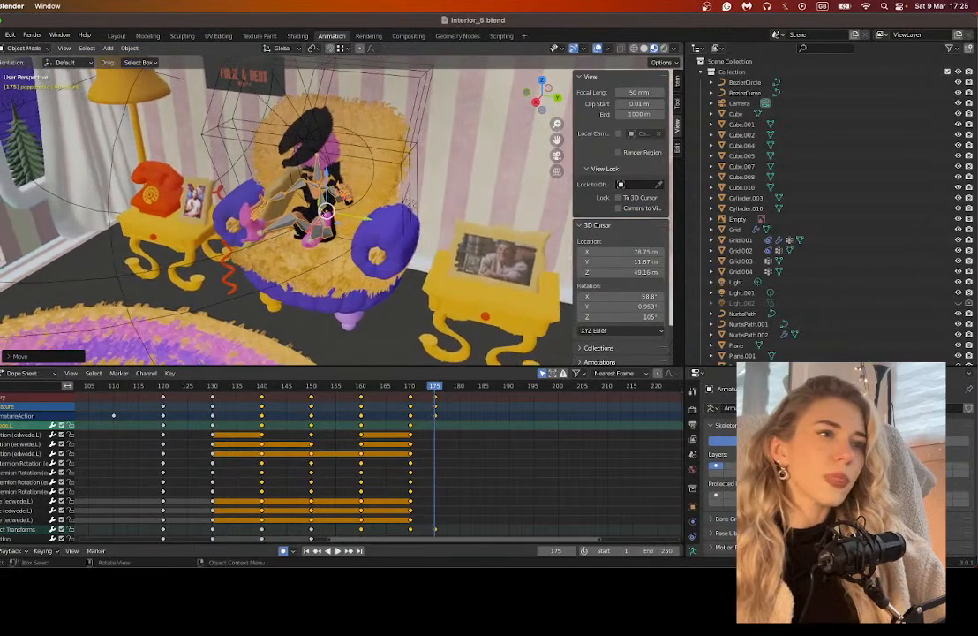
{"action": "left_click", "coordinate": [24, 47]}
{"action": "left_click", "coordinate": [23, 72]}
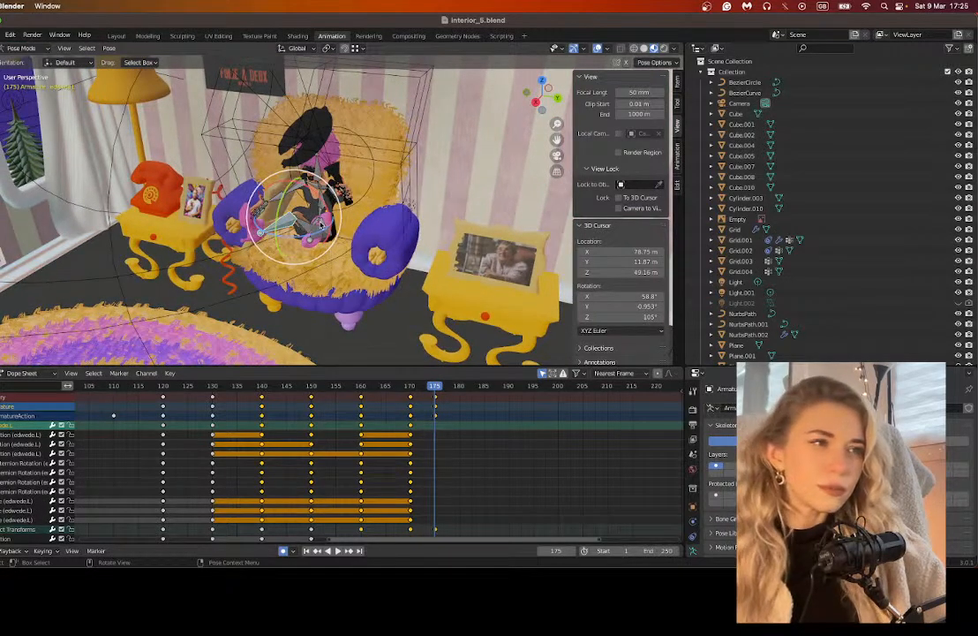
{"action": "left_click", "coordinate": [307, 228]}
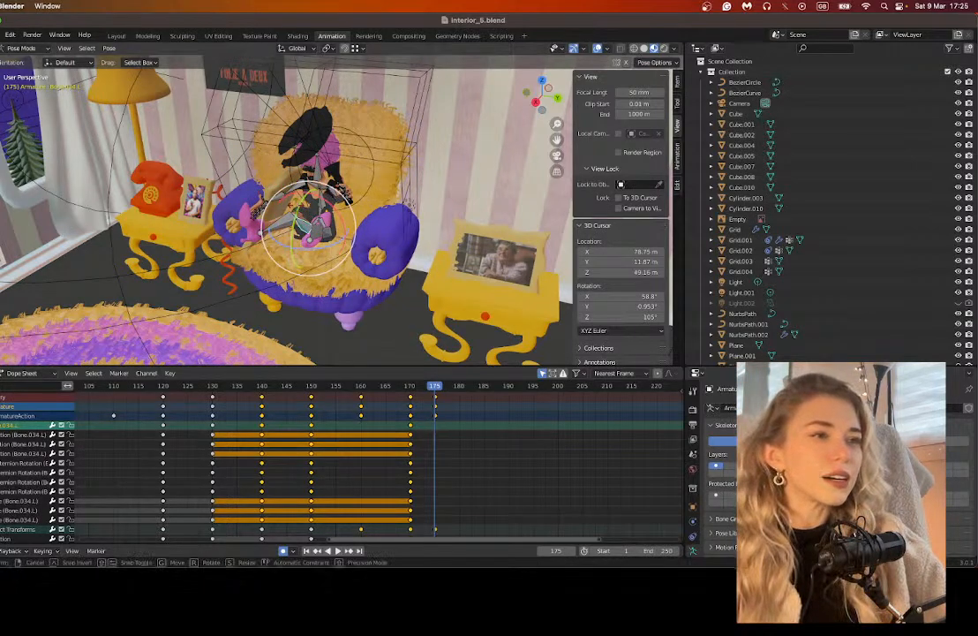
{"action": "key", "text": "g"}
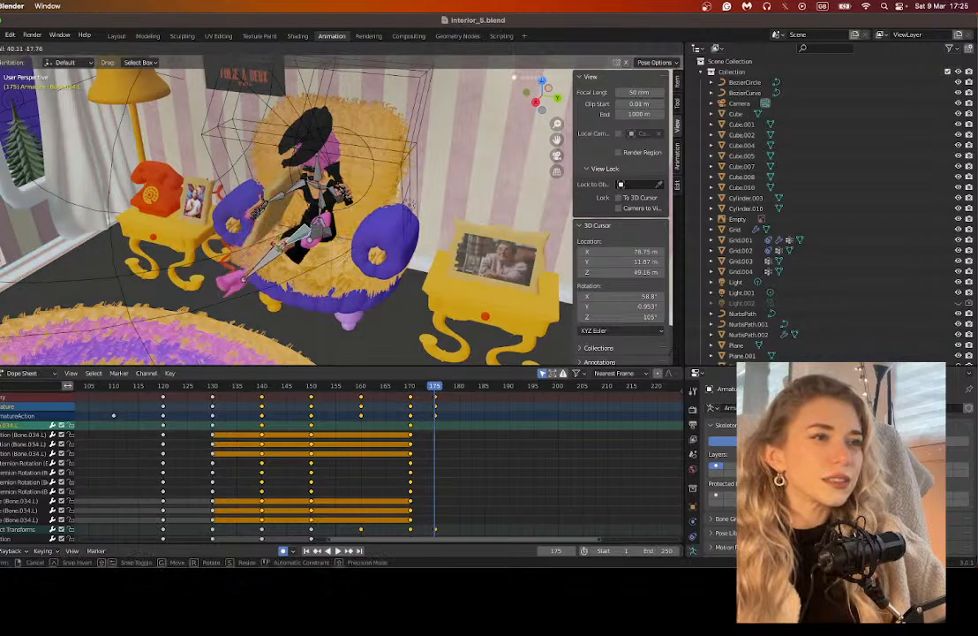
{"action": "mouse_move", "coordinate": [251, 214]}
{"action": "left_mouse_down"}
{"action": "mouse_move", "coordinate": [244, 220]}
{"action": "mouse_move", "coordinate": [261, 203]}
{"action": "left_mouse_up"}
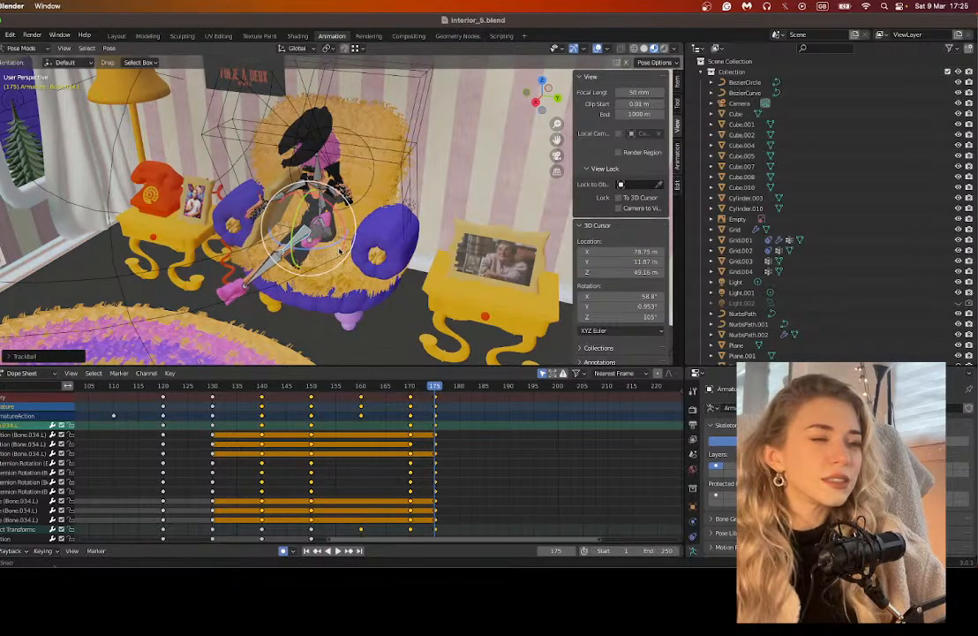
Step: Rotate thigh bone Bone.034.R about Y at frame 175 to bring the raised leg down in front of the armchair
{"action": "middle_click_drag", "start_coordinate": [291, 233], "coordinate": [338, 243]}
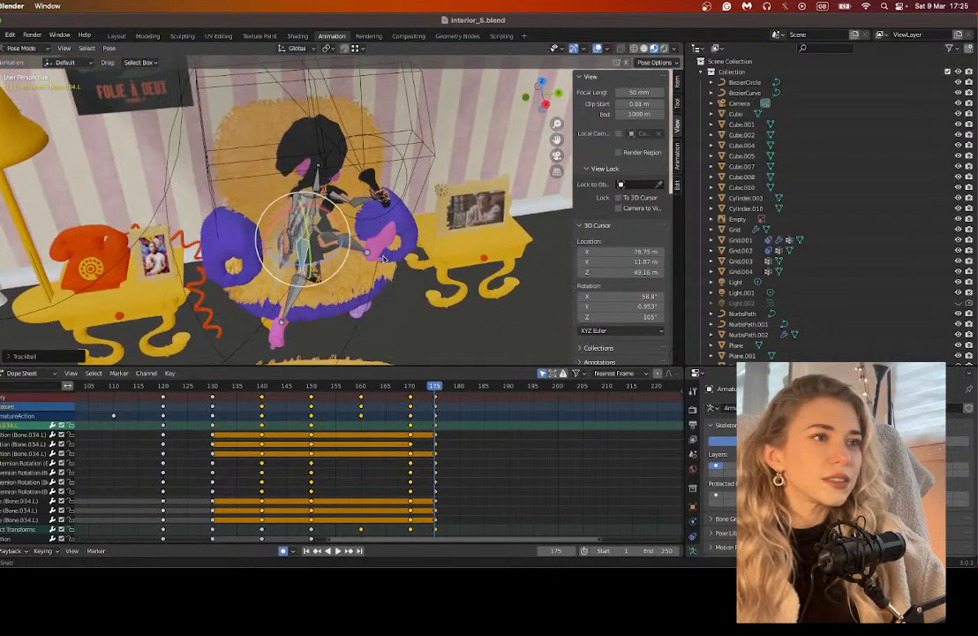
{"action": "left_click", "coordinate": [330, 236]}
{"action": "mouse_move", "coordinate": [330, 218]}
{"action": "left_mouse_down"}
{"action": "mouse_move", "coordinate": [342, 245]}
{"action": "mouse_move", "coordinate": [328, 265]}
{"action": "mouse_move", "coordinate": [337, 223]}
{"action": "left_mouse_up"}
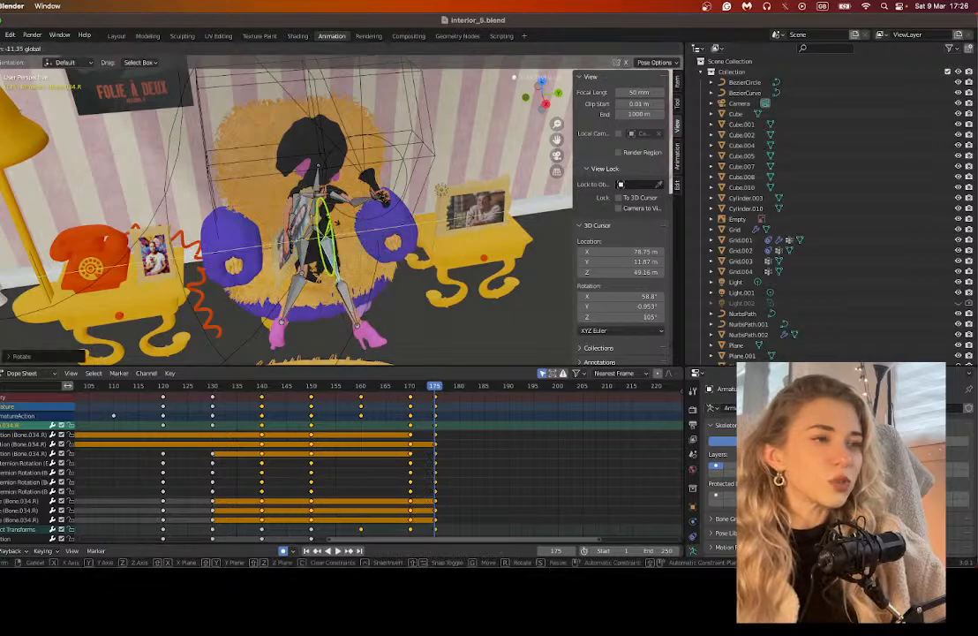
{"action": "left_click_drag", "start_coordinate": [358, 305], "coordinate": [348, 302]}
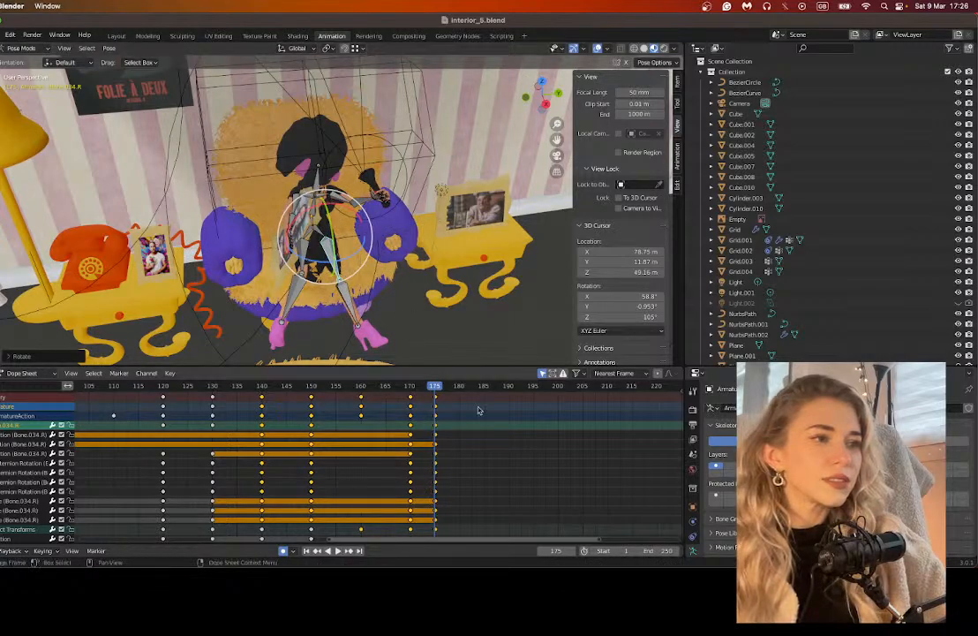
Step: Rotate shin bone edwede.R slightly about Y at frame 180
{"action": "left_click", "coordinate": [460, 390]}
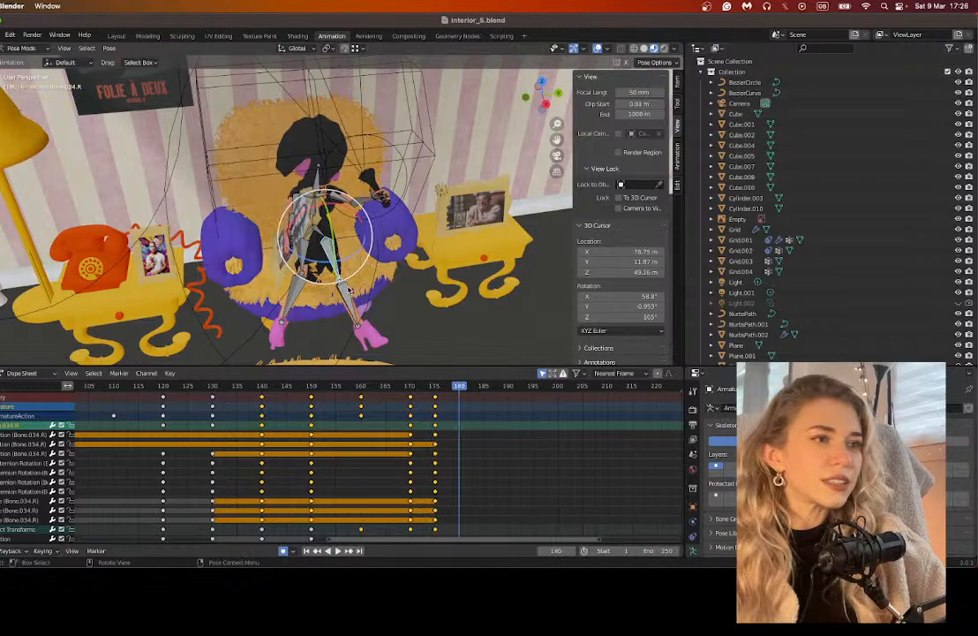
{"action": "left_click", "coordinate": [345, 268]}
{"action": "left_click_drag", "start_coordinate": [345, 267], "coordinate": [350, 258]}
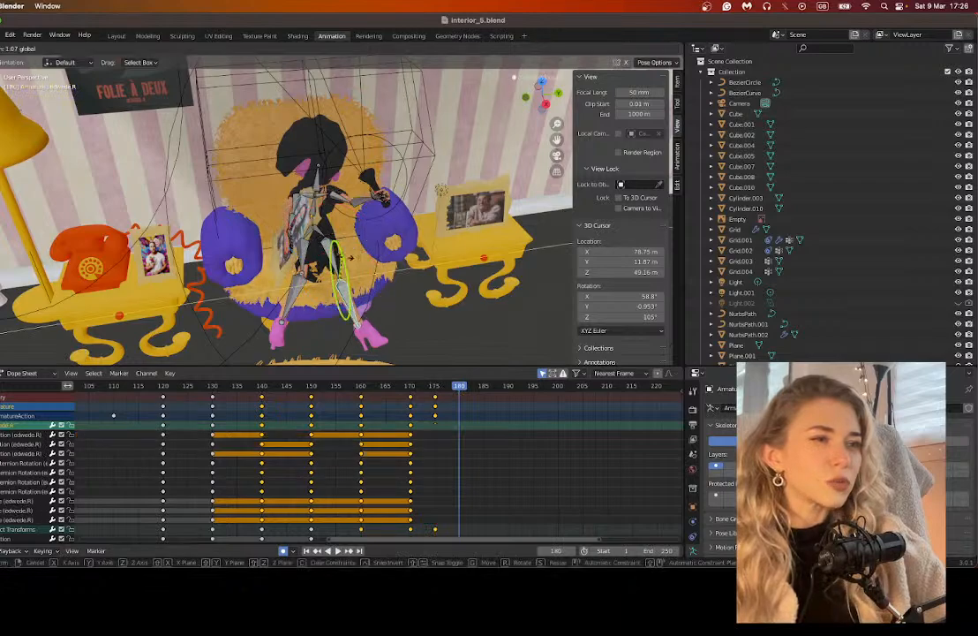
{"action": "left_click", "coordinate": [338, 281]}
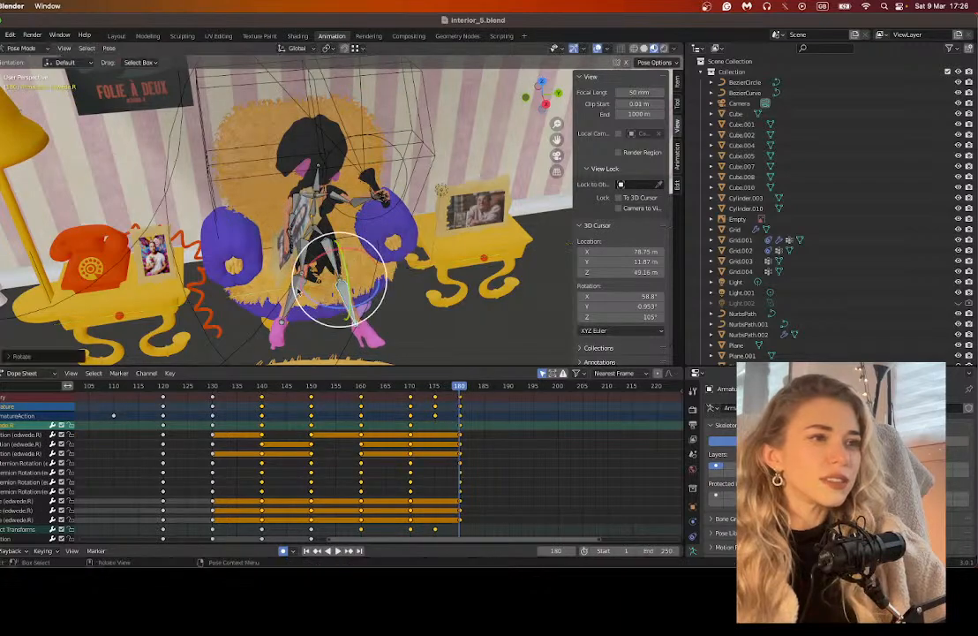
Step: Rotate shin bone edwede.L at frame 180, refining it from the right orthographic view until the lower leg hangs down from the knee
{"action": "left_click", "coordinate": [299, 265]}
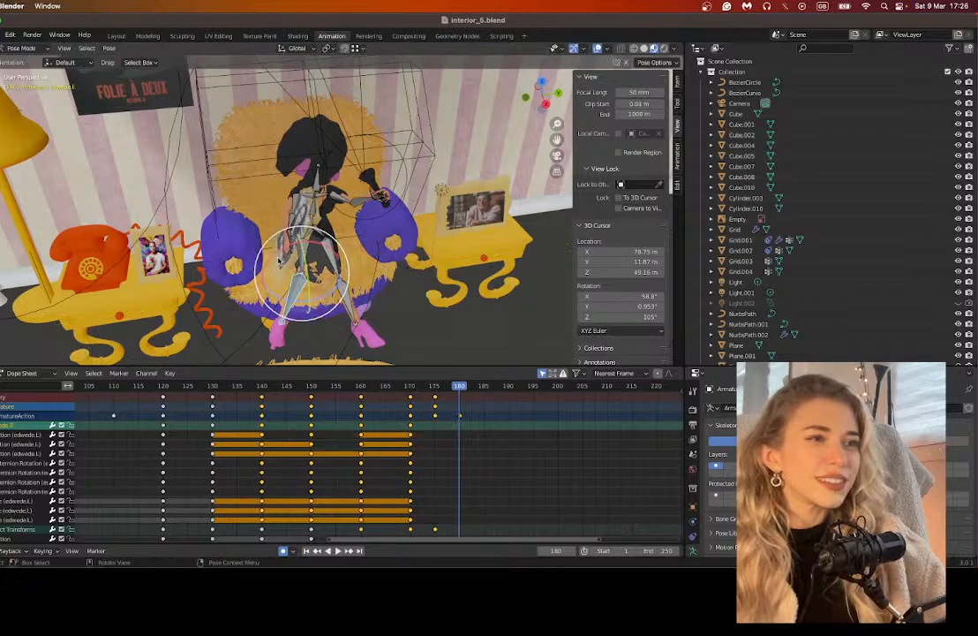
{"action": "key", "text": "g"}
{"action": "left_click", "coordinate": [301, 275]}
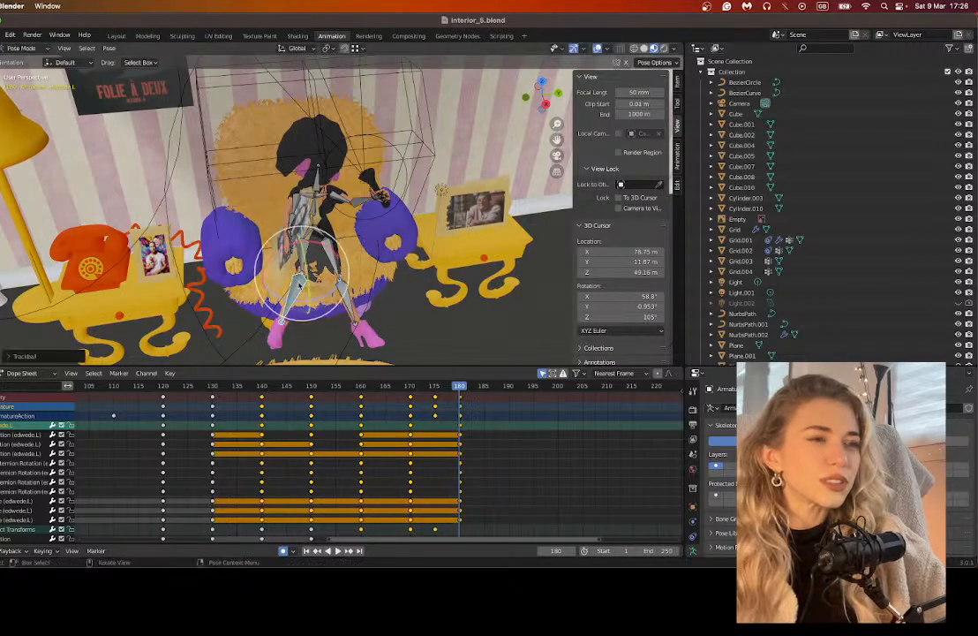
{"action": "left_click_drag", "start_coordinate": [298, 300], "coordinate": [312, 298]}
{"action": "left_click", "coordinate": [546, 105]}
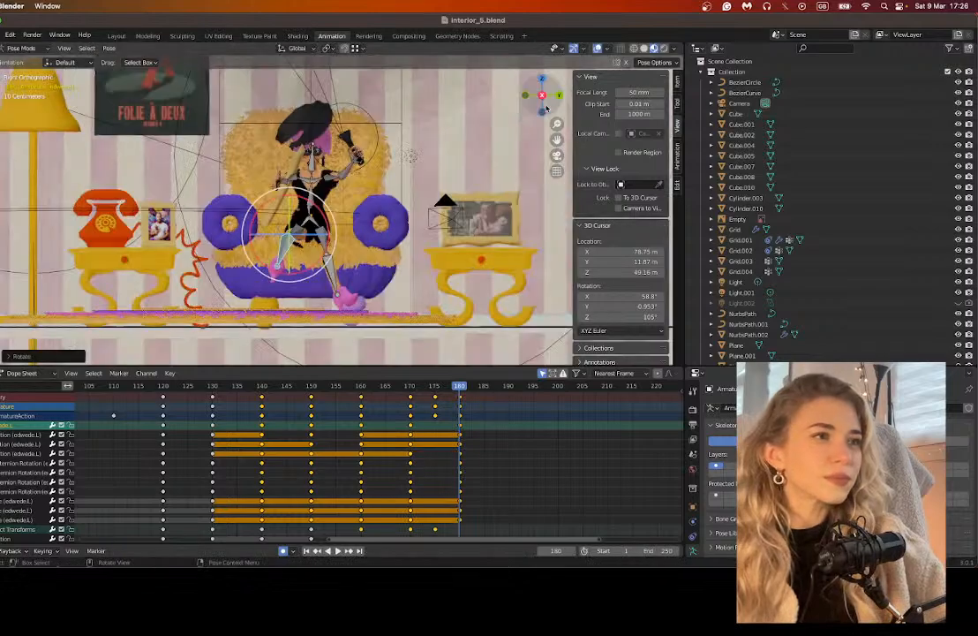
{"action": "scroll", "coordinate": [299, 225], "scroll_direction": "up", "scroll_amount": 2}
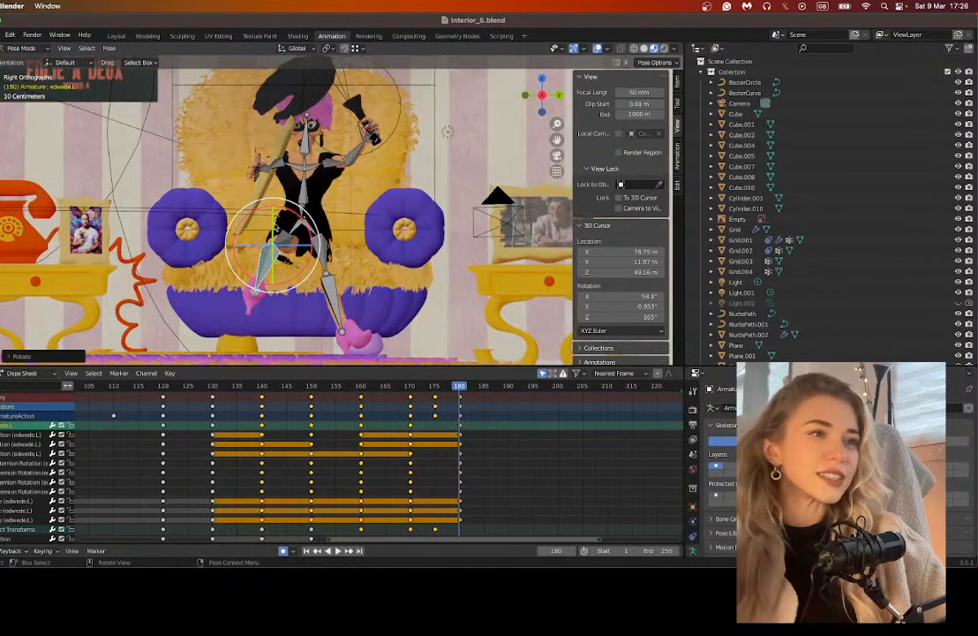
{"action": "left_click_drag", "start_coordinate": [272, 227], "coordinate": [262, 237]}
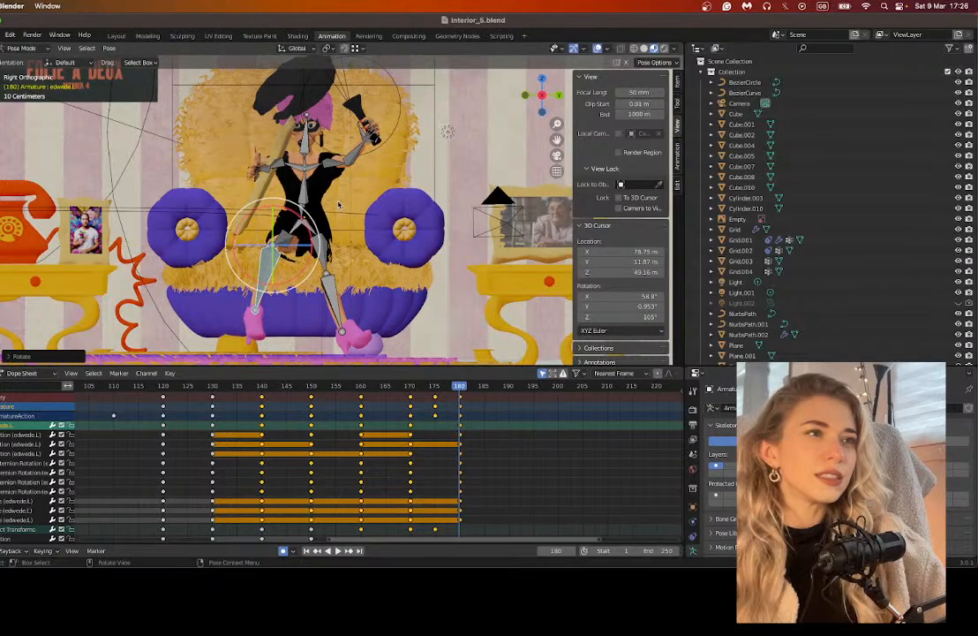
Step: Rotate bone sholder.R at frame 180 to bring the raised arm down
{"action": "middle_click_drag", "start_coordinate": [338, 205], "coordinate": [332, 179]}
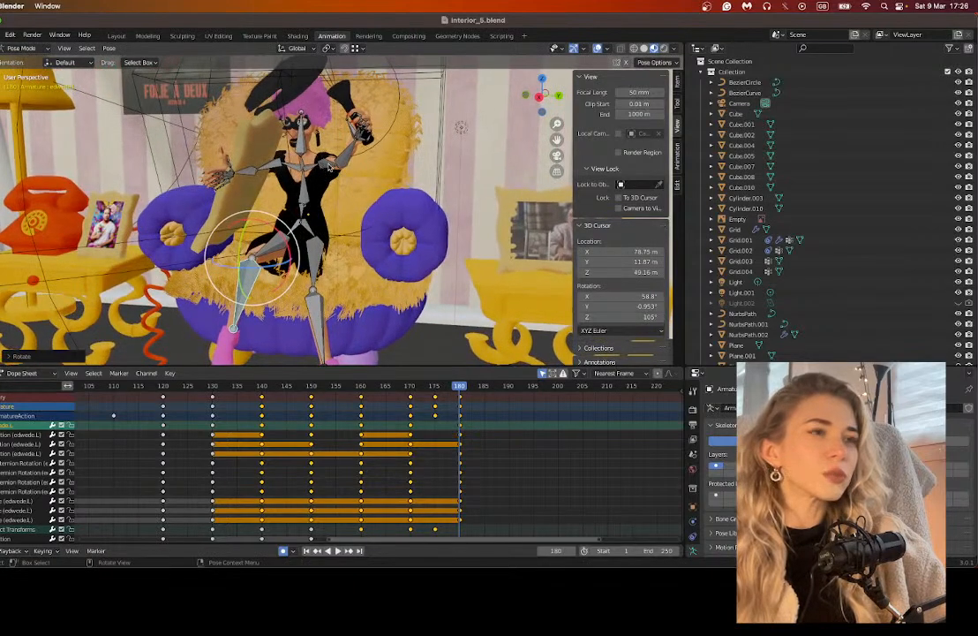
{"action": "left_click", "coordinate": [328, 163]}
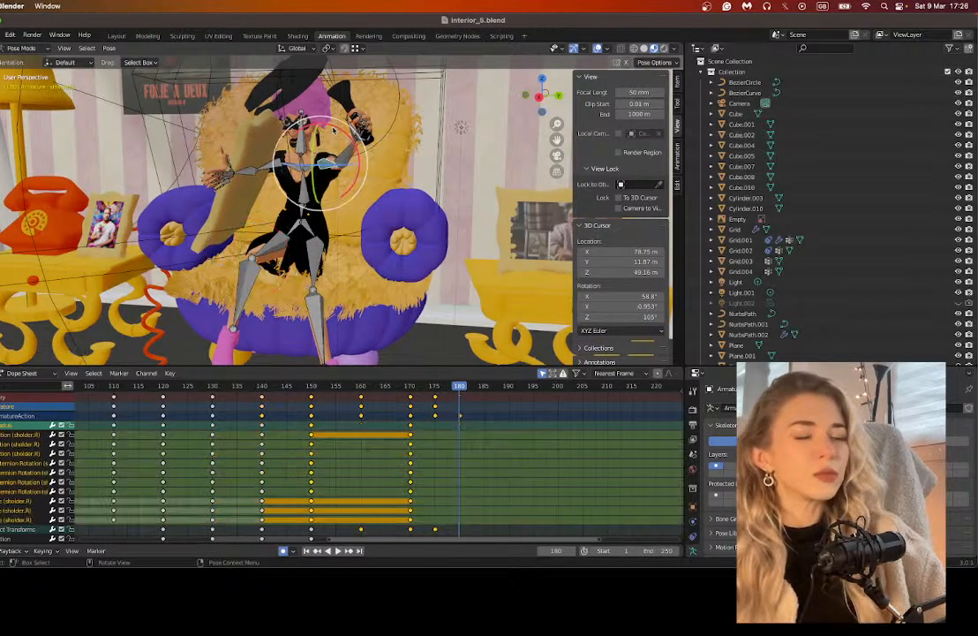
{"action": "left_click_drag", "start_coordinate": [332, 133], "coordinate": [319, 150]}
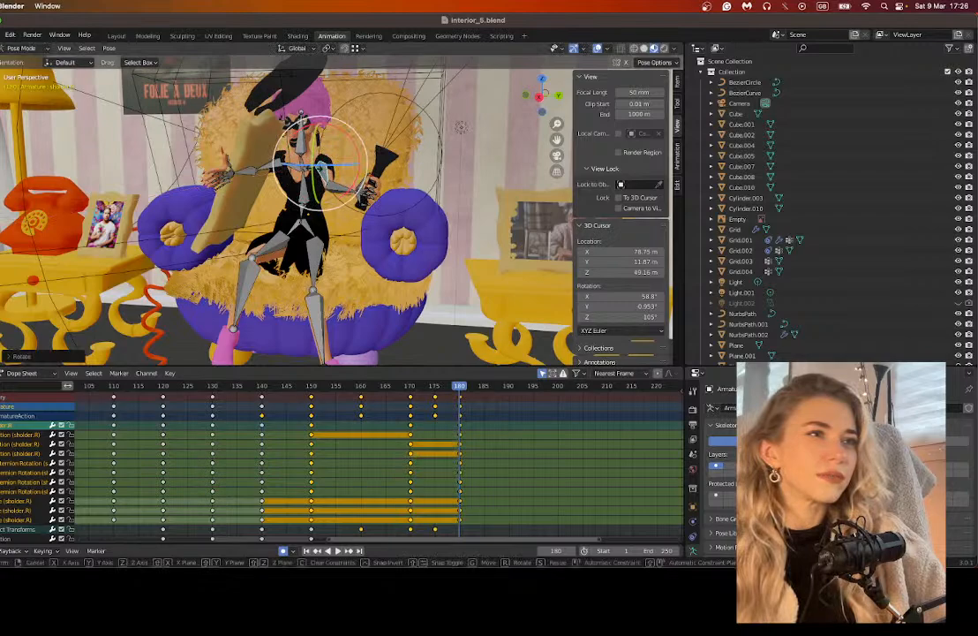
{"action": "key", "text": "r"}
{"action": "left_click", "coordinate": [309, 189]}
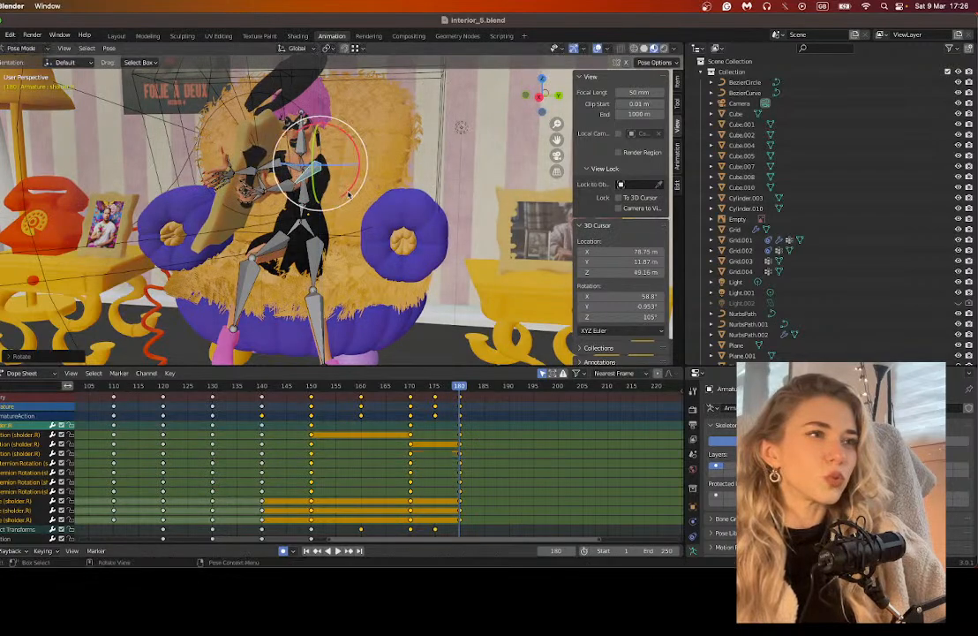
{"action": "left_click_drag", "start_coordinate": [349, 196], "coordinate": [316, 203]}
Step: Swing bone sholder.R outward about Z at frame 180 and raise the forearm to the level of the armrest
{"action": "middle_click_drag", "start_coordinate": [338, 203], "coordinate": [353, 181]}
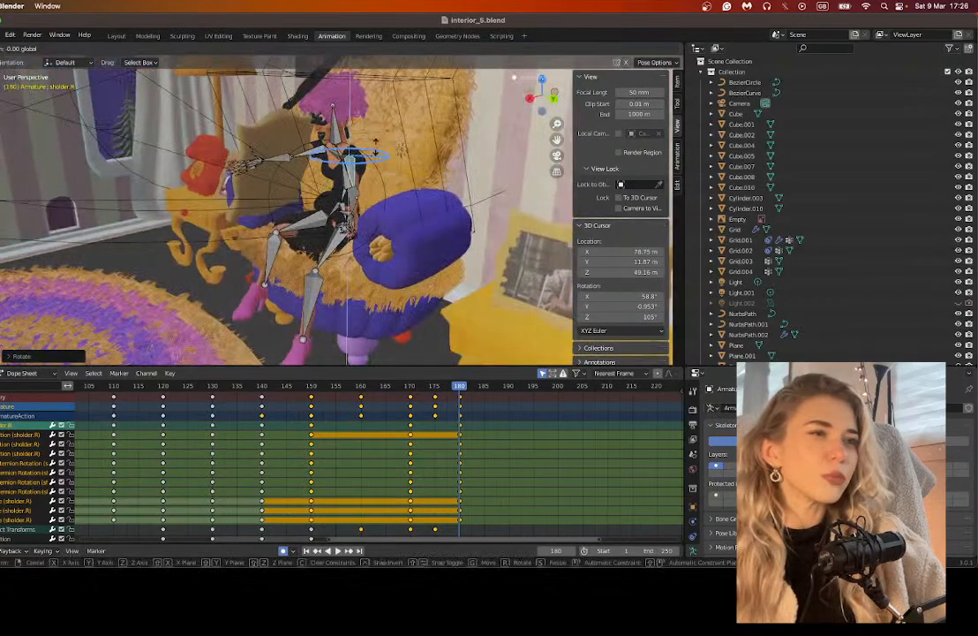
{"action": "left_click_drag", "start_coordinate": [379, 164], "coordinate": [408, 216]}
{"action": "middle_click_drag", "start_coordinate": [408, 216], "coordinate": [425, 234]}
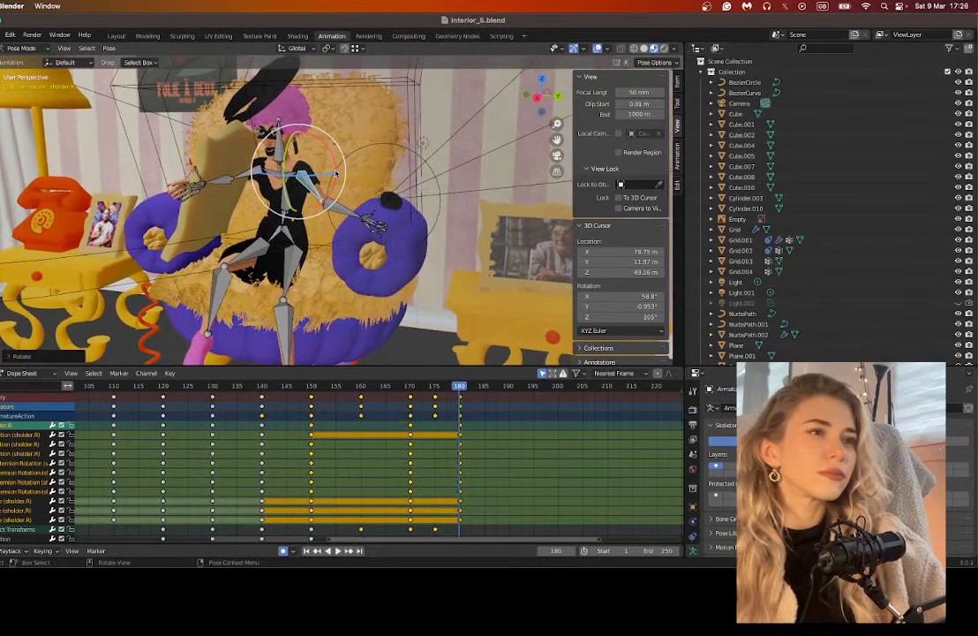
{"action": "left_click_drag", "start_coordinate": [336, 173], "coordinate": [318, 135]}
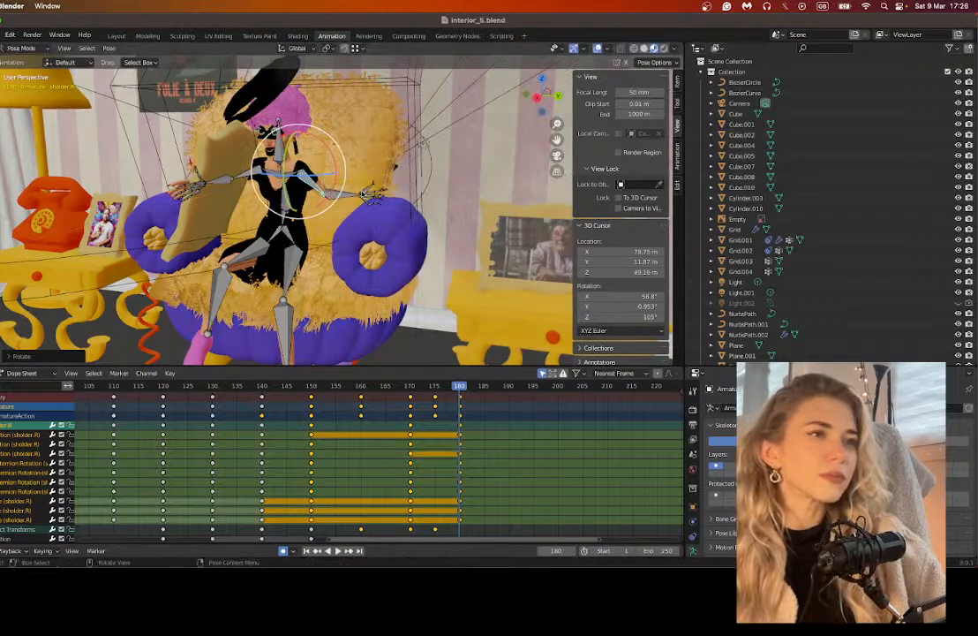
Step: Refine bone sholder.R with a free rotation and a small X-axis rotation at frame 180 so the hand rests over the armrest
{"action": "middle_click_drag", "start_coordinate": [363, 193], "coordinate": [481, 200]}
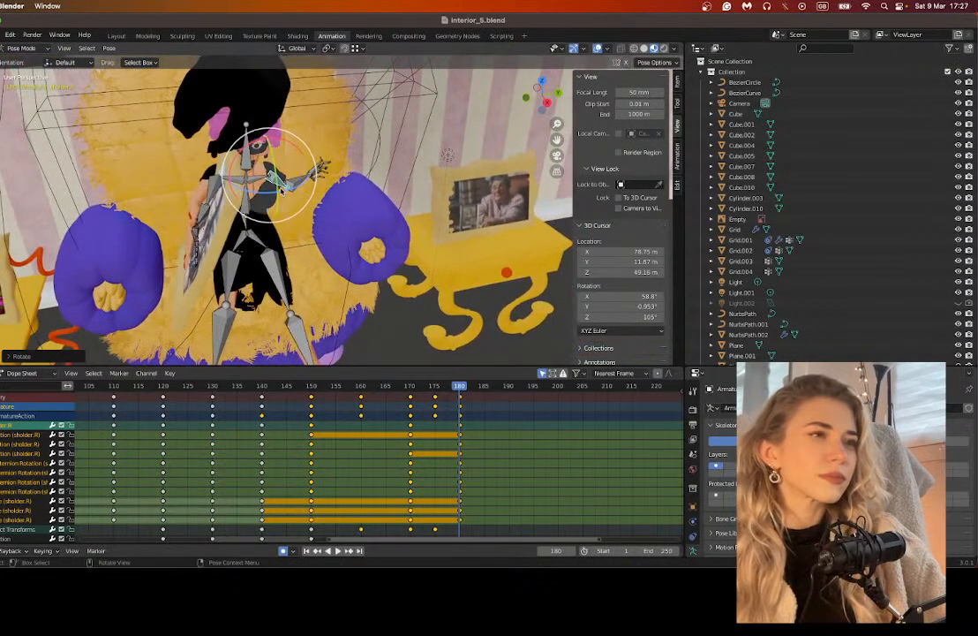
{"action": "key", "text": "g"}
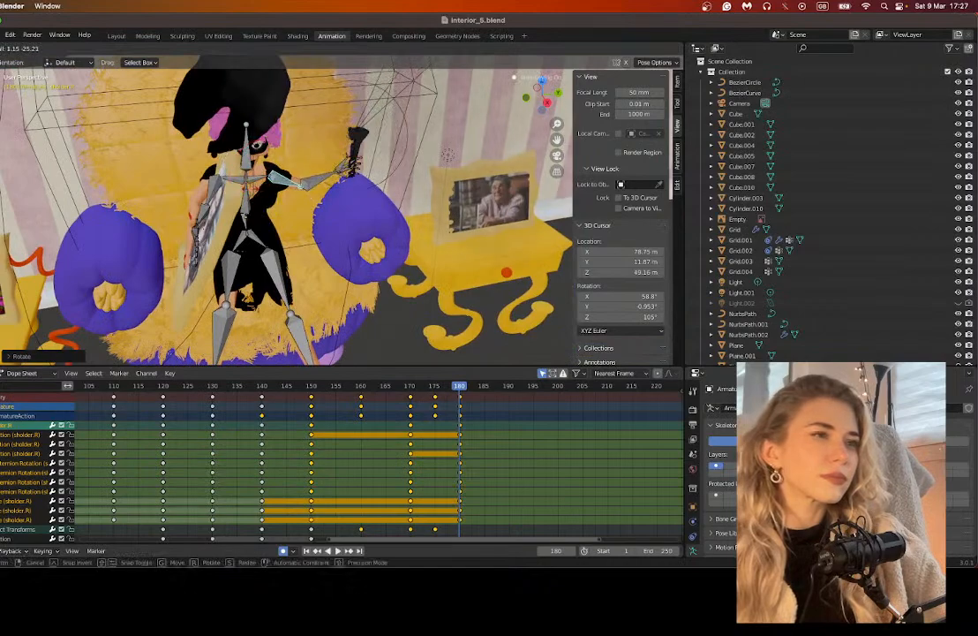
{"action": "left_click", "coordinate": [306, 138]}
{"action": "key", "text": "r"}
{"action": "key", "text": "x"}
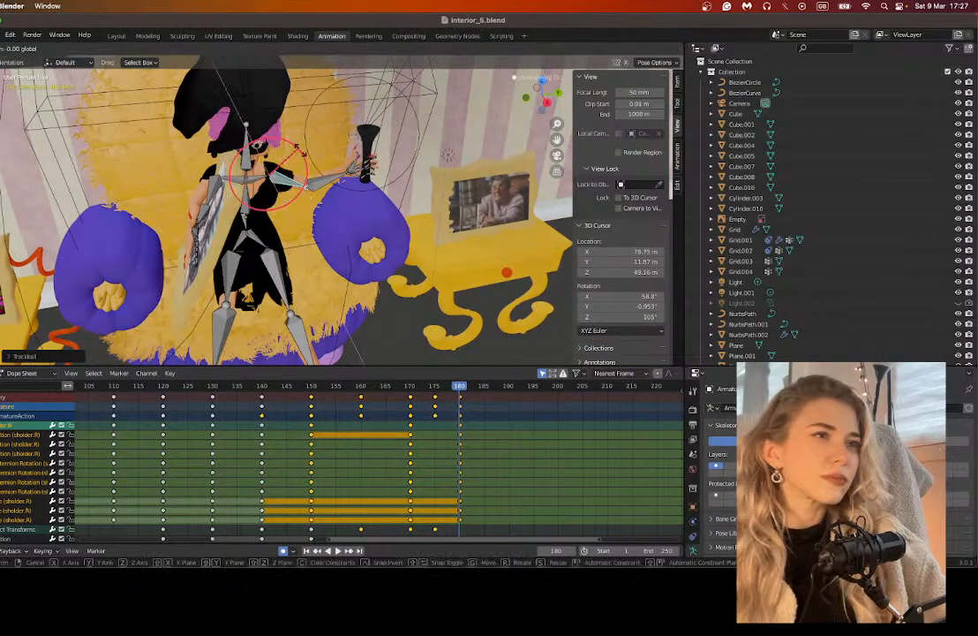
{"action": "left_click_drag", "start_coordinate": [301, 151], "coordinate": [302, 156]}
{"action": "left_click_drag", "start_coordinate": [542, 92], "coordinate": [538, 55]}
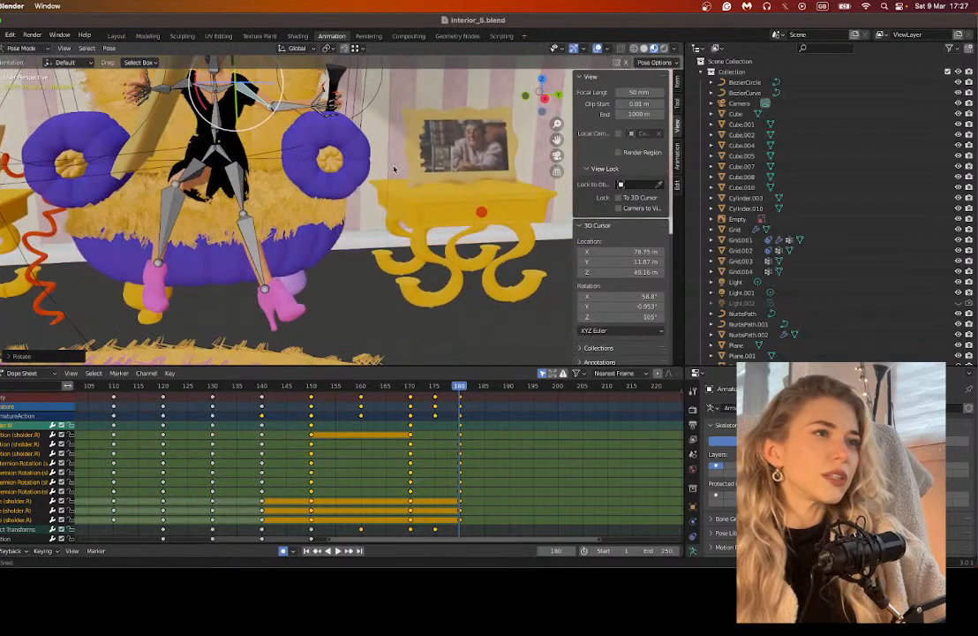
{"action": "left_click_drag", "start_coordinate": [553, 139], "coordinate": [719, 264]}
{"action": "left_click_drag", "start_coordinate": [542, 93], "coordinate": [528, 85]}
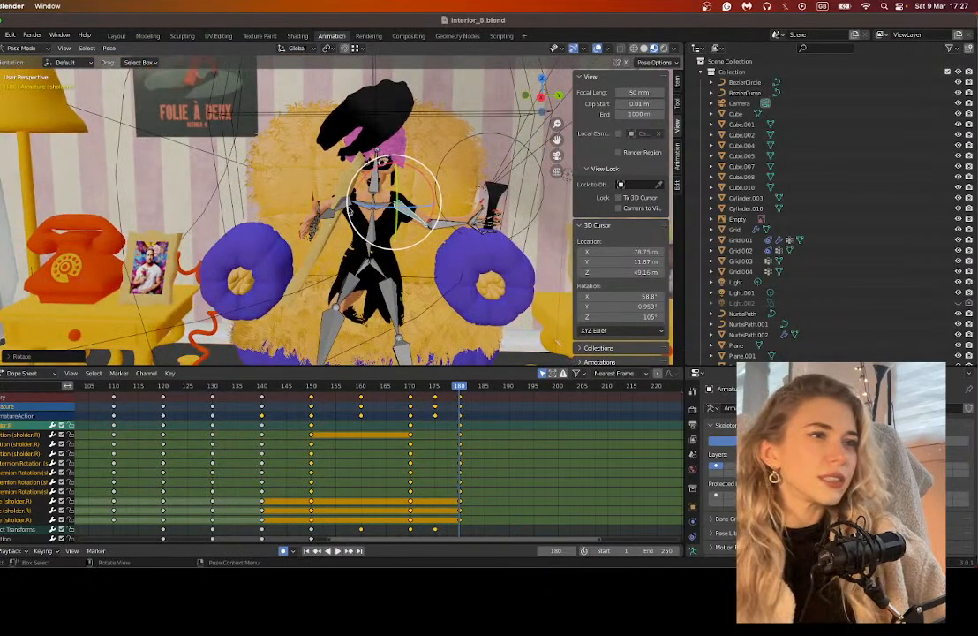
Step: Rotate arm bone Bone.030.L.002 at frame 180 so the bent arm hangs down beside the body toward the seat
{"action": "left_click", "coordinate": [344, 208]}
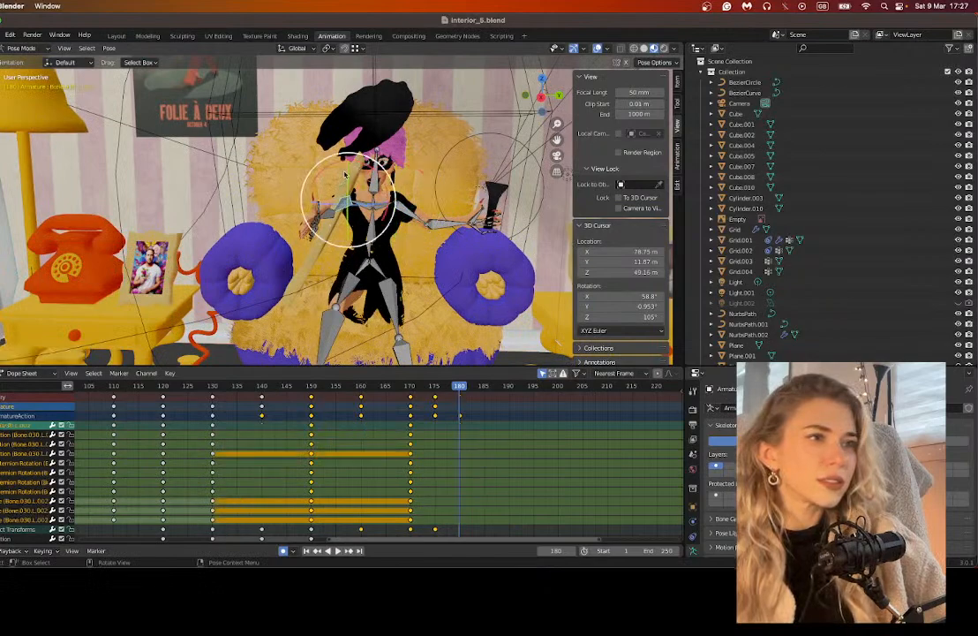
{"action": "left_click_drag", "start_coordinate": [343, 209], "coordinate": [325, 251]}
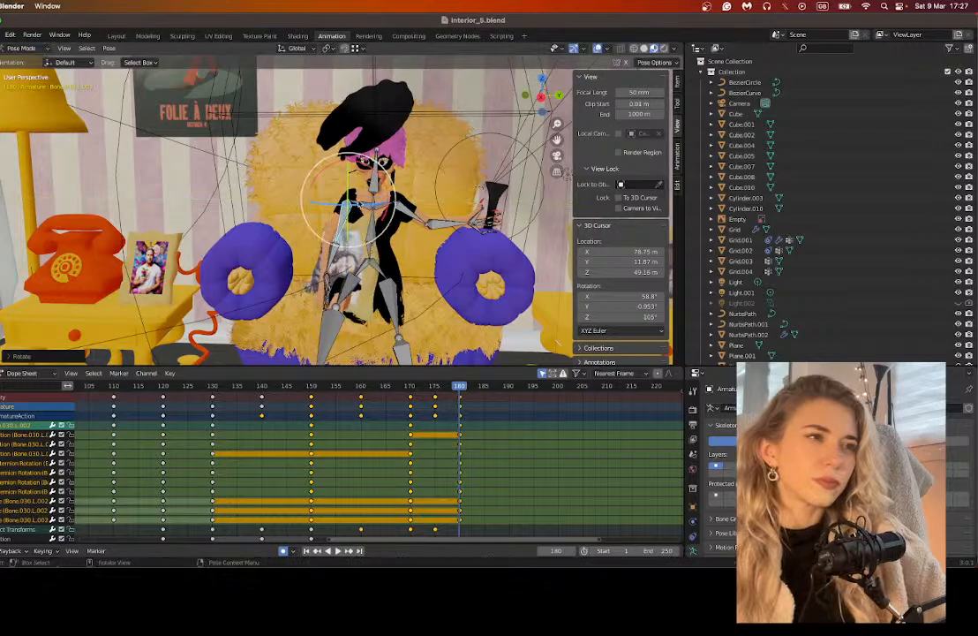
{"action": "mouse_move", "coordinate": [372, 175]}
{"action": "left_mouse_down"}
{"action": "mouse_move", "coordinate": [379, 161]}
{"action": "mouse_move", "coordinate": [362, 189]}
{"action": "left_mouse_up"}
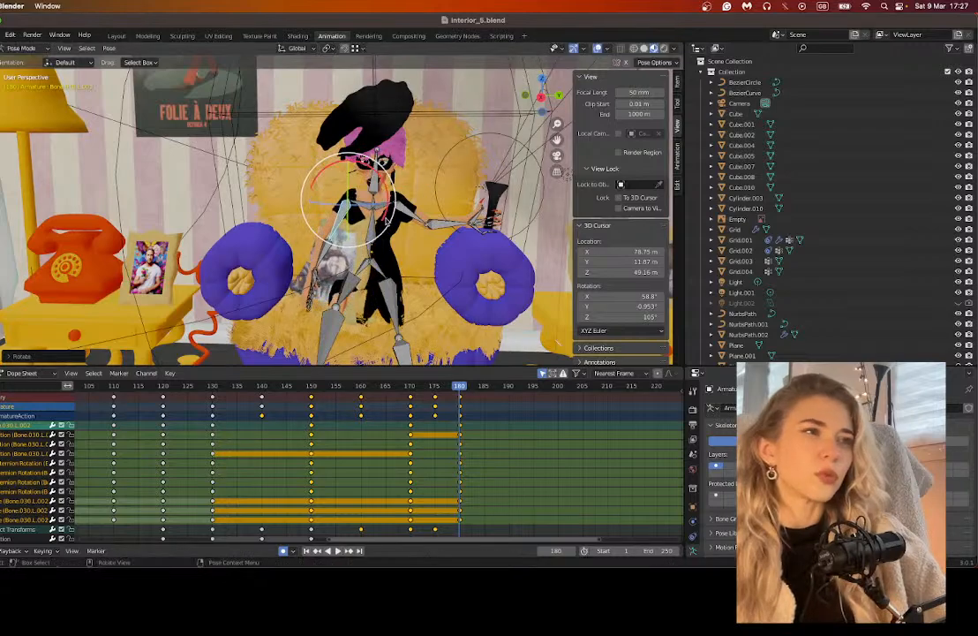
Step: Rotate spine bone Bone.032.L.001 about the global Y axis by about -20° at frame 180 to lean the torso back into the armchair
{"action": "middle_click_drag", "start_coordinate": [362, 189], "coordinate": [415, 291]}
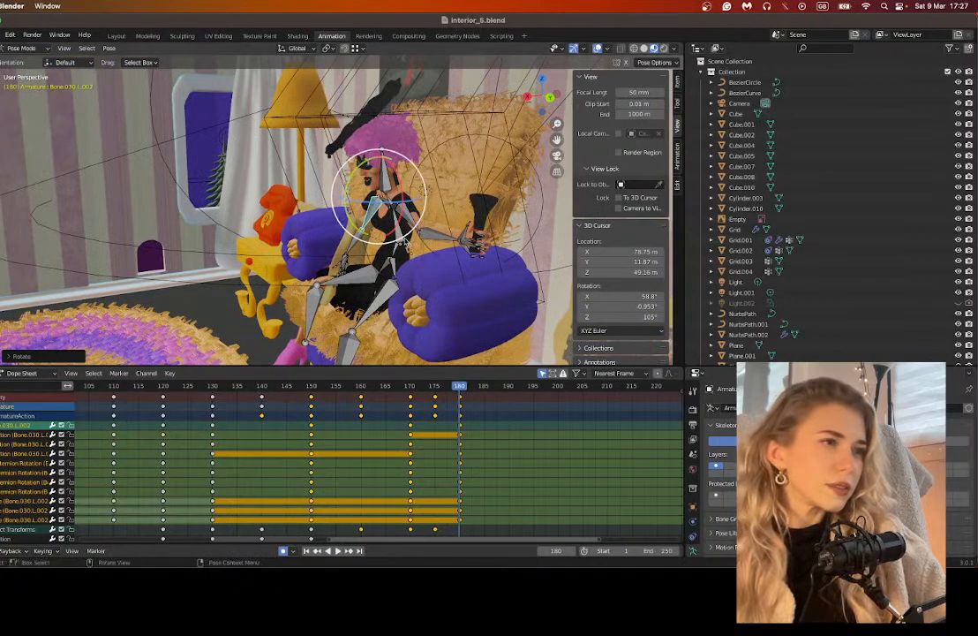
{"action": "left_click", "coordinate": [399, 237]}
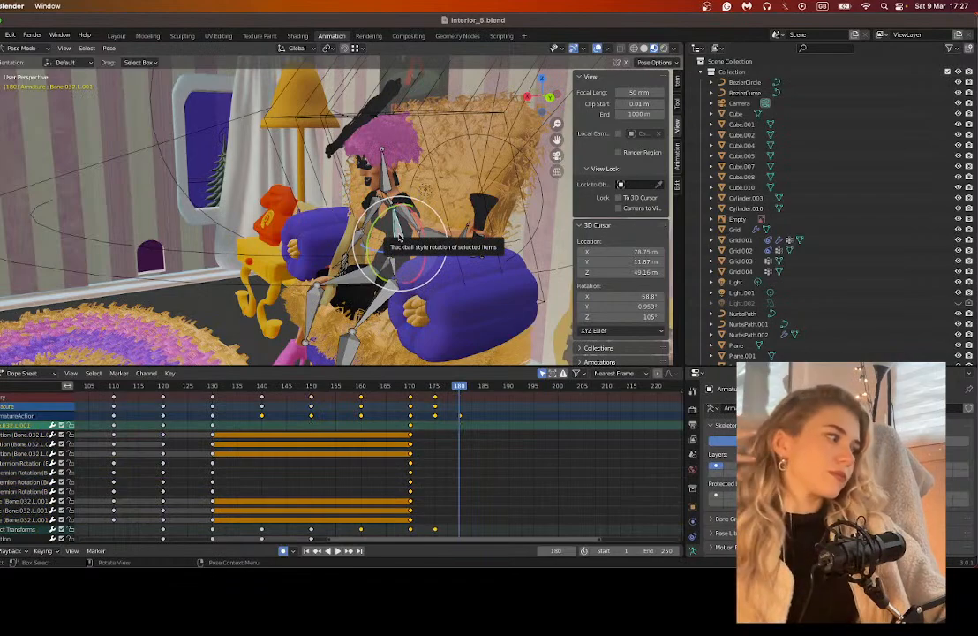
{"action": "key", "text": "g"}
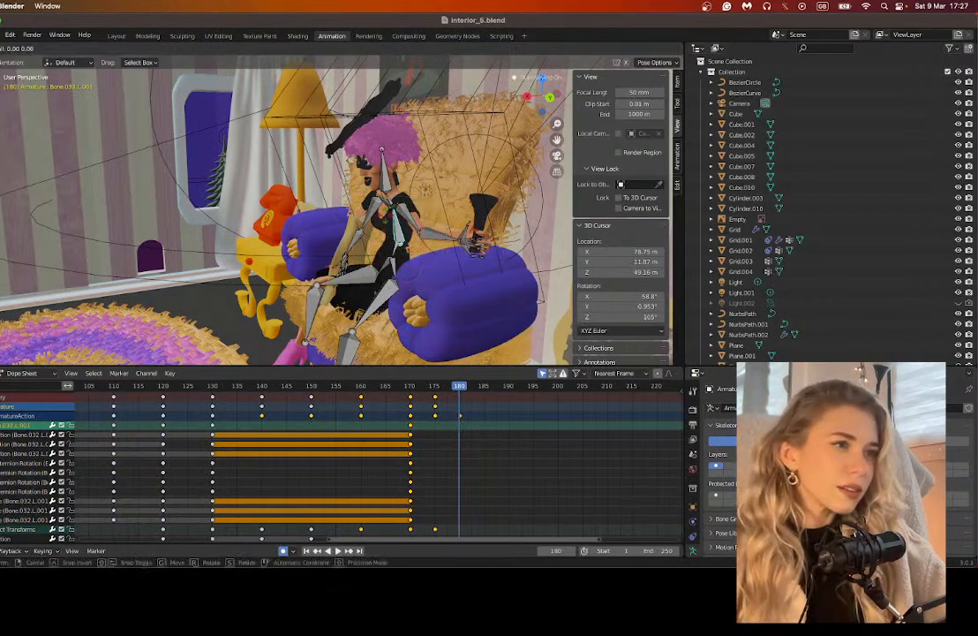
{"action": "left_click_drag", "start_coordinate": [398, 235], "coordinate": [393, 221]}
{"action": "key", "text": "ctrl+z"}
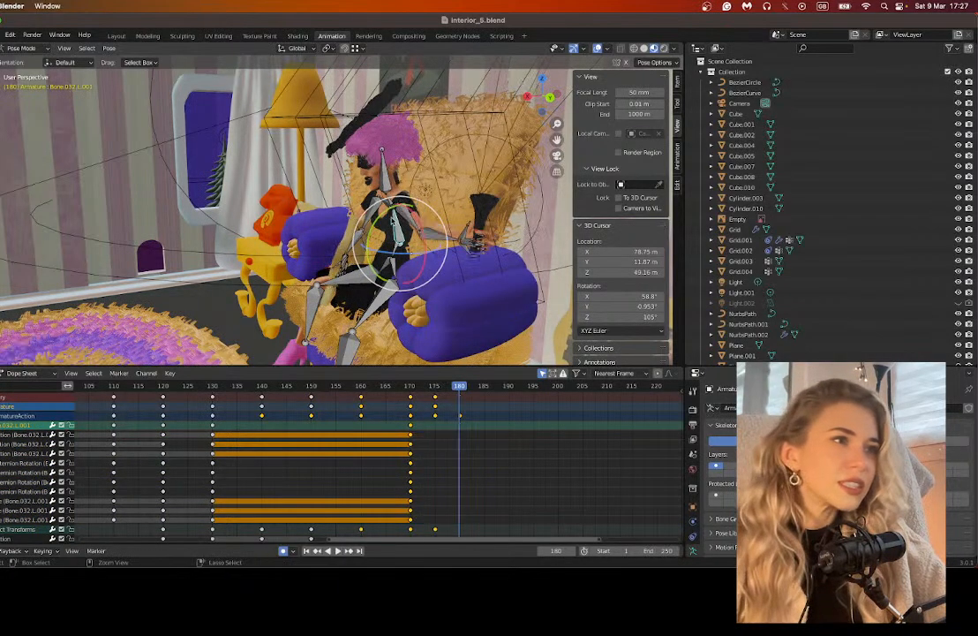
{"action": "key", "text": "r"}
{"action": "key", "text": "y"}
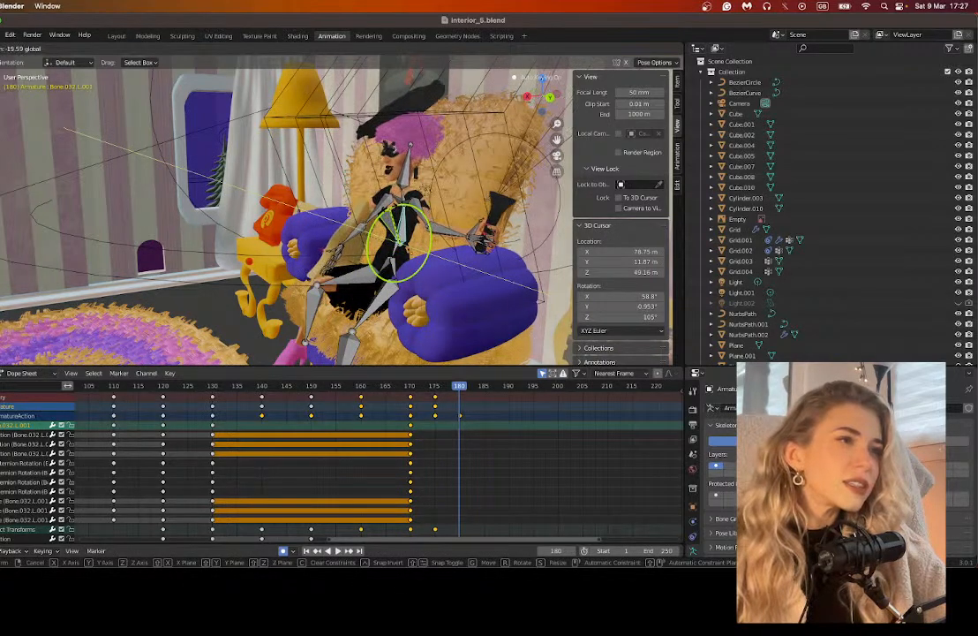
{"action": "left_click", "coordinate": [395, 159]}
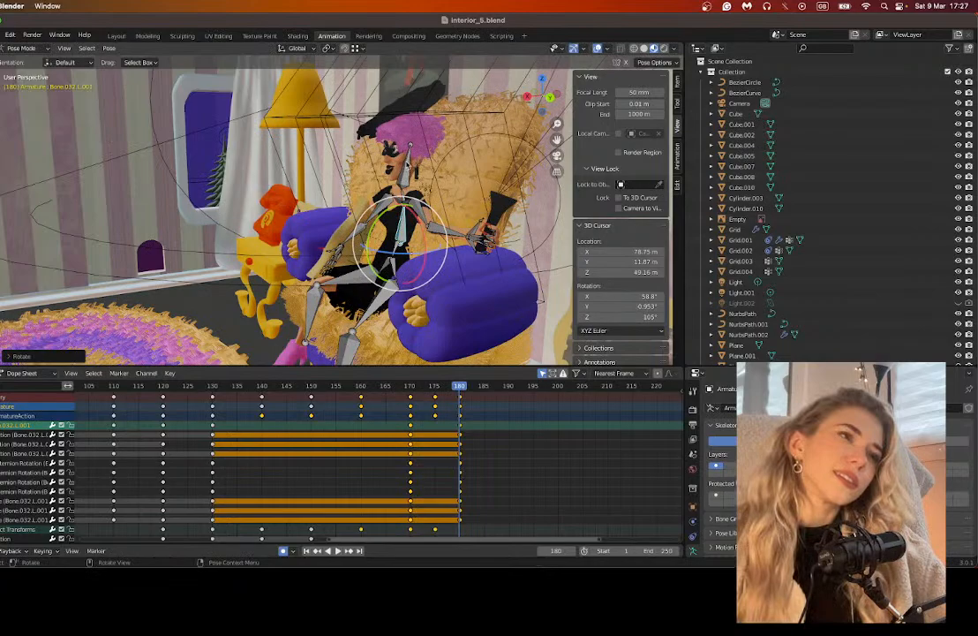
Step: Rotate head bone Bone.003.L slightly at frame 180 and turn off automatic keyframing
{"action": "left_click", "coordinate": [407, 166]}
{"action": "left_click_drag", "start_coordinate": [393, 156], "coordinate": [396, 155]}
{"action": "middle_click_drag", "start_coordinate": [396, 155], "coordinate": [482, 231]}
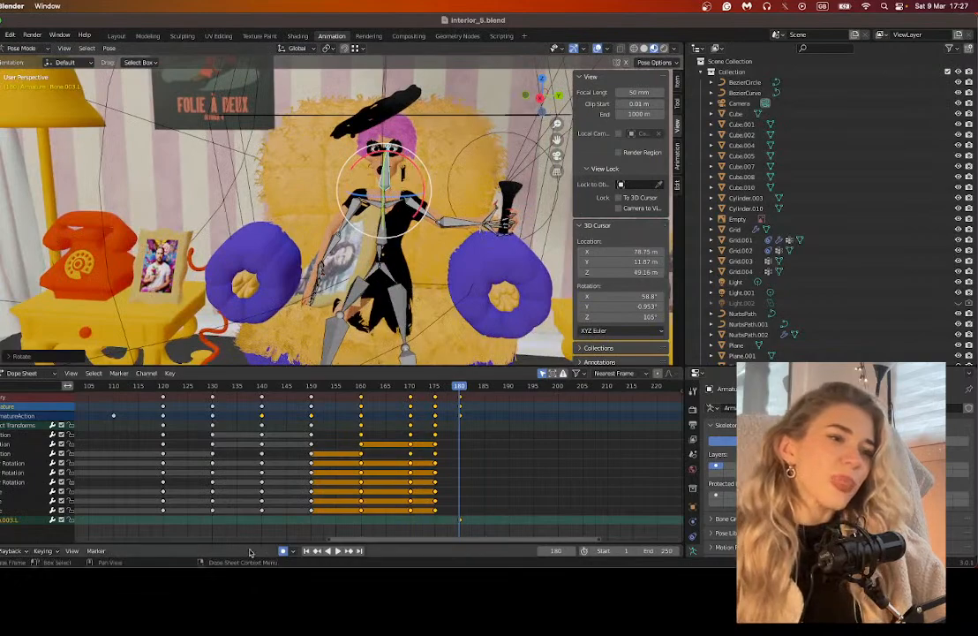
{"action": "scroll", "coordinate": [422, 415], "scroll_direction": "down", "scroll_amount": 3}
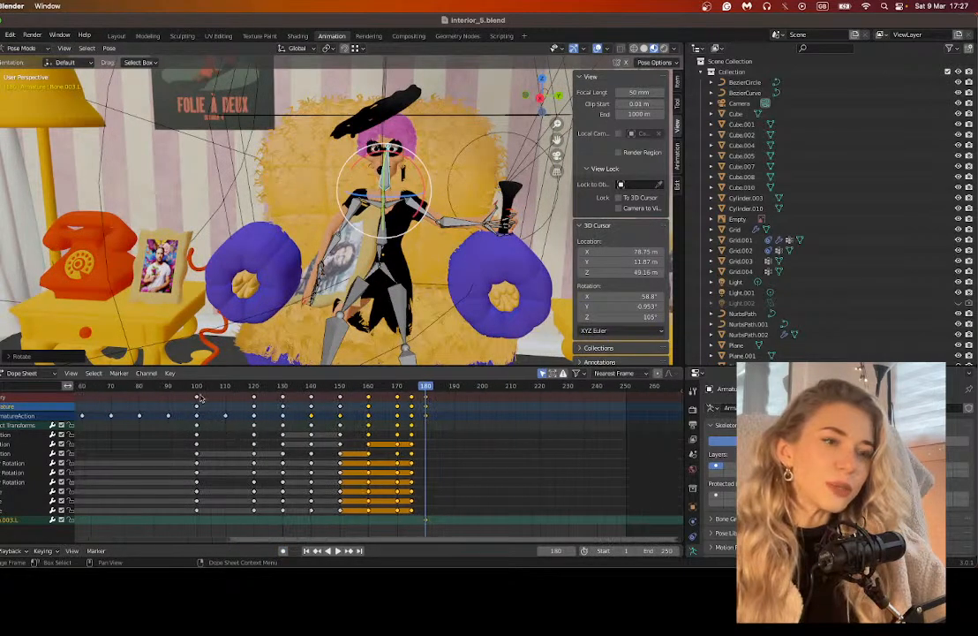
Step: Play the animation from frame 2 through the camera, first in rendered shading and then in material preview, stopping at frame 194
{"action": "scroll", "coordinate": [559, 157], "scroll_direction": "down", "scroll_amount": 4}
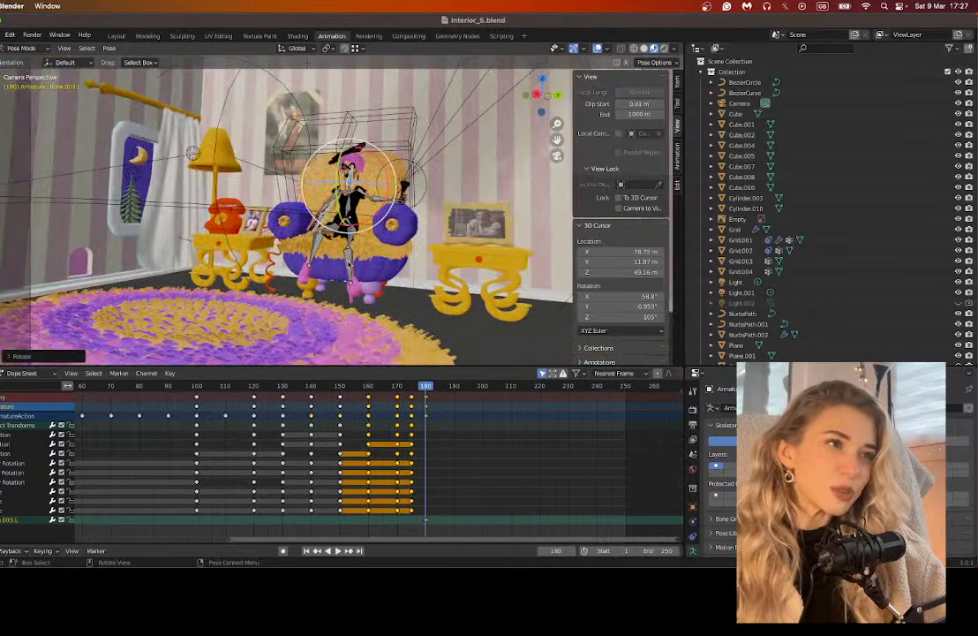
{"action": "scroll", "coordinate": [330, 355], "scroll_direction": "down", "scroll_amount": 5}
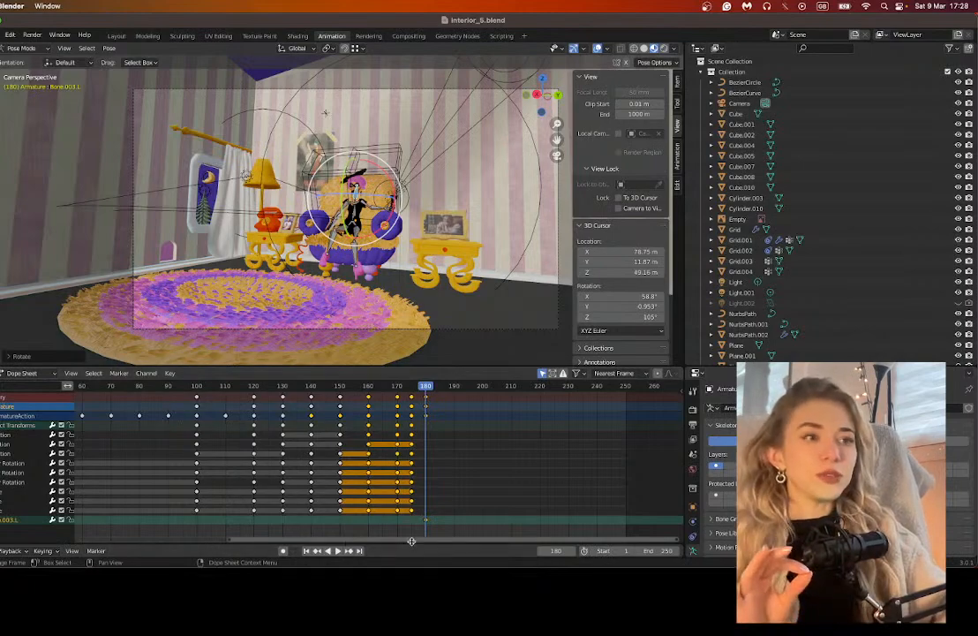
{"action": "left_click_drag", "start_coordinate": [411, 540], "coordinate": [266, 540]}
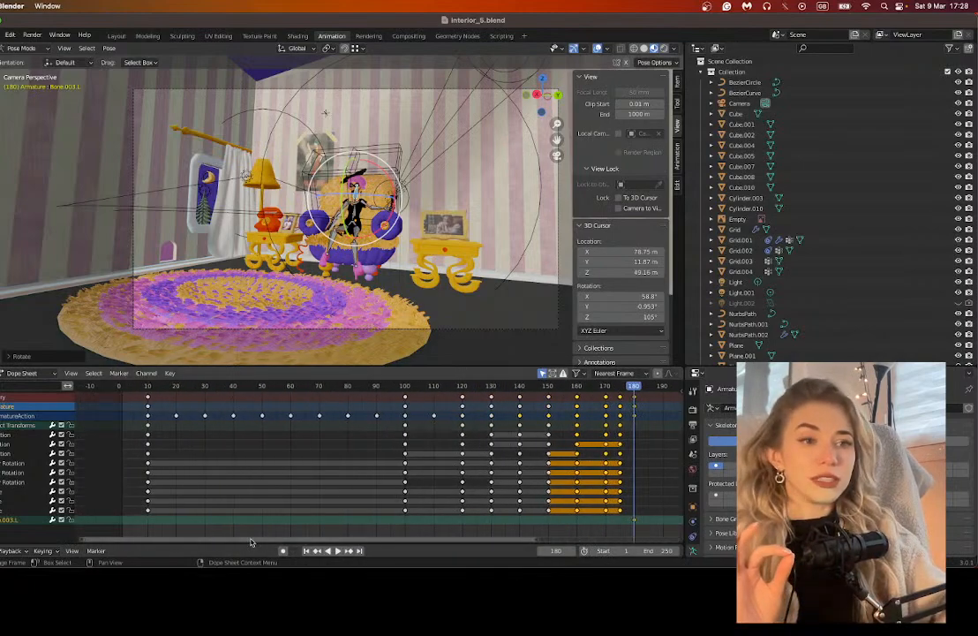
{"action": "left_click", "coordinate": [124, 385]}
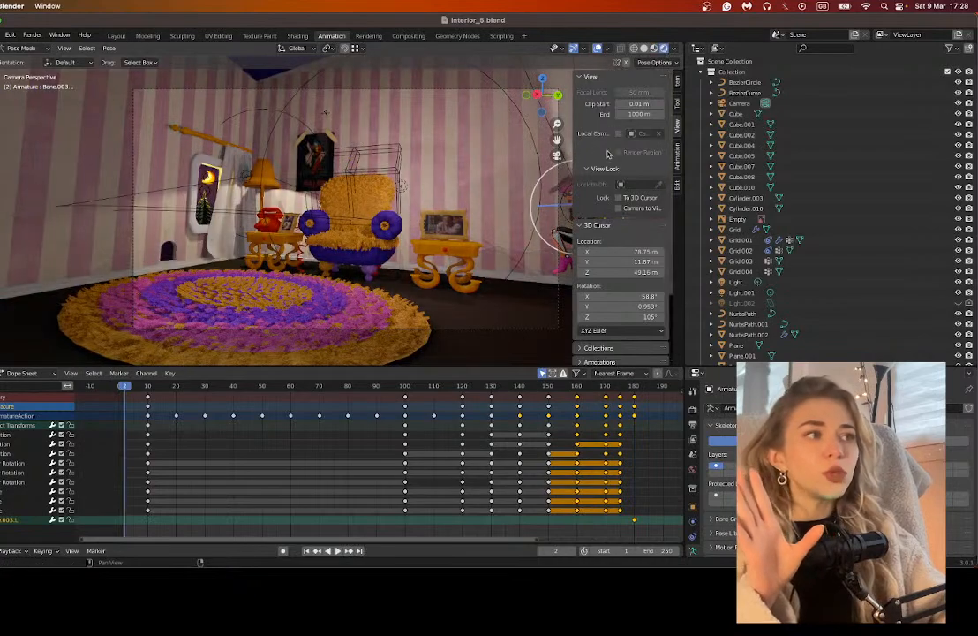
{"action": "middle_click_drag", "start_coordinate": [495, 292], "coordinate": [454, 345]}
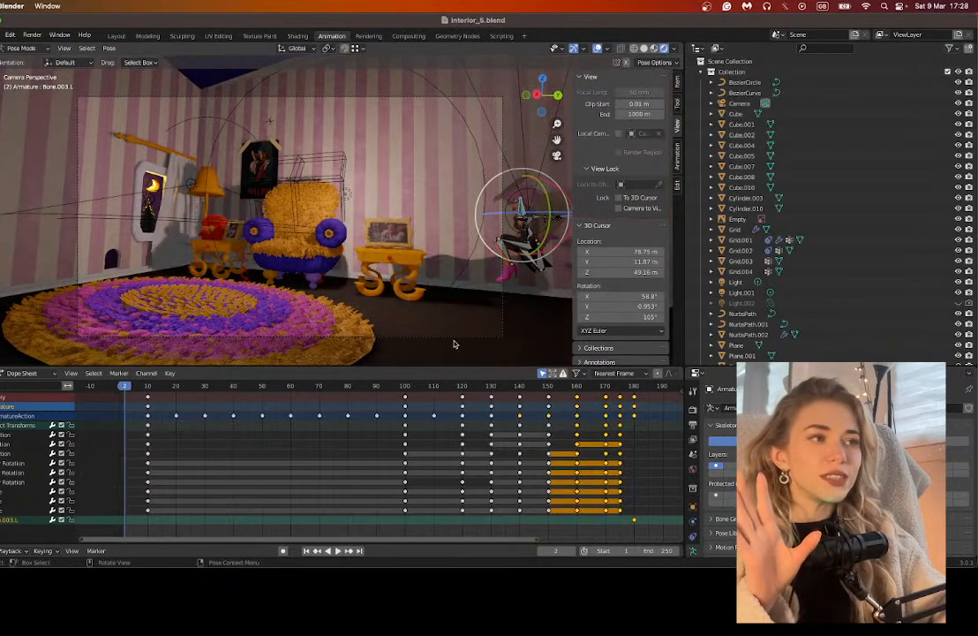
{"action": "left_click", "coordinate": [341, 552]}
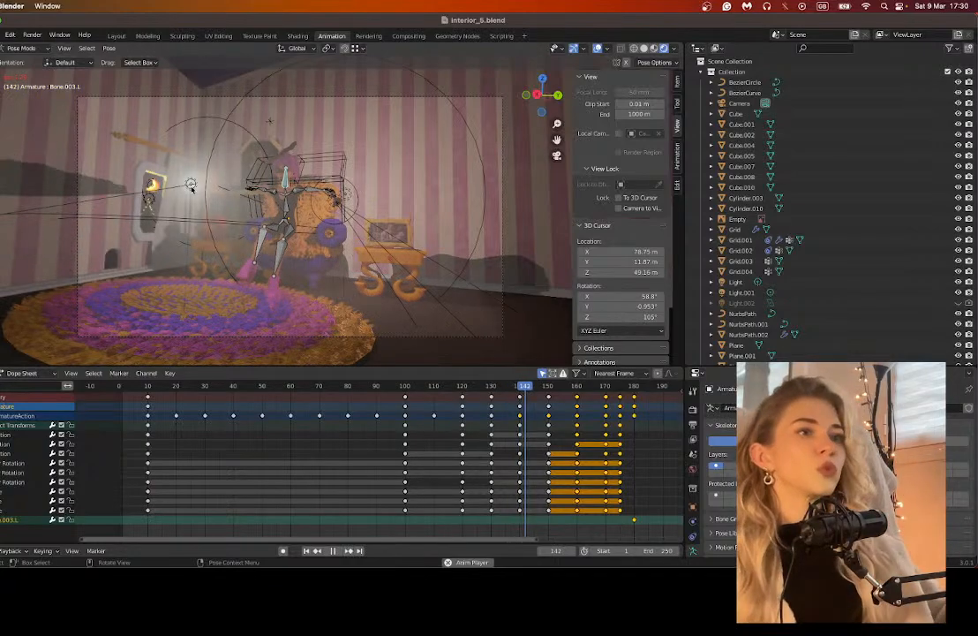
{"action": "left_click", "coordinate": [653, 49]}
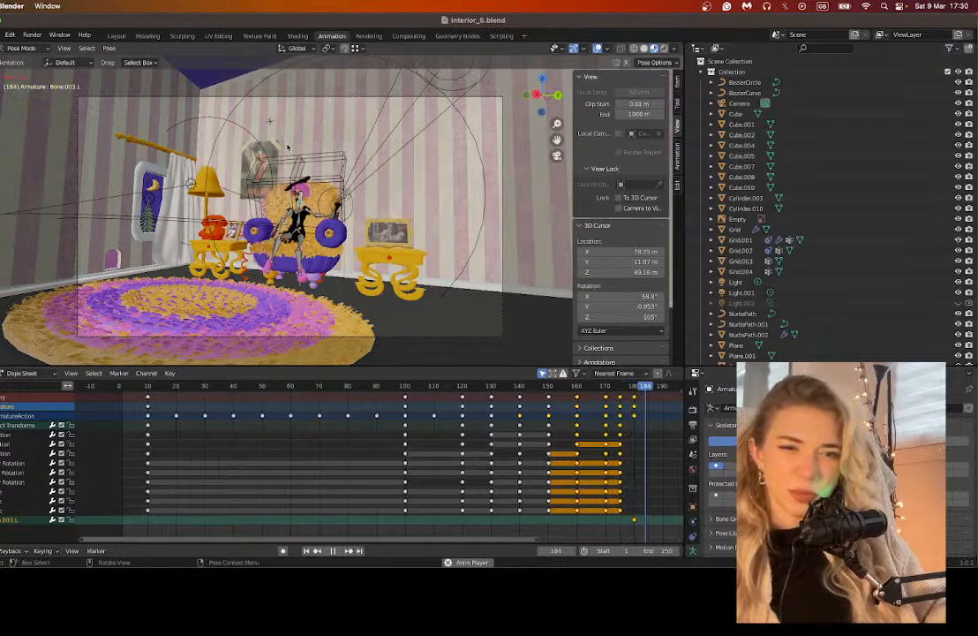
{"action": "left_click", "coordinate": [333, 550]}
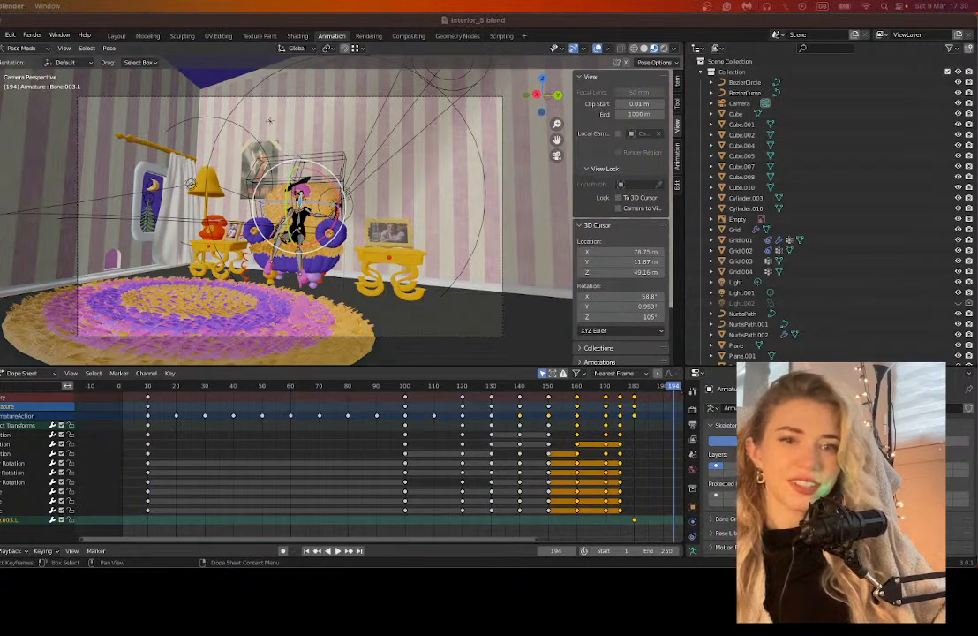
Step: Switch to Chrome and run a Google image search for "blue's clues" in the rightmost open page
{"action": "key", "text": "super+Tab"}
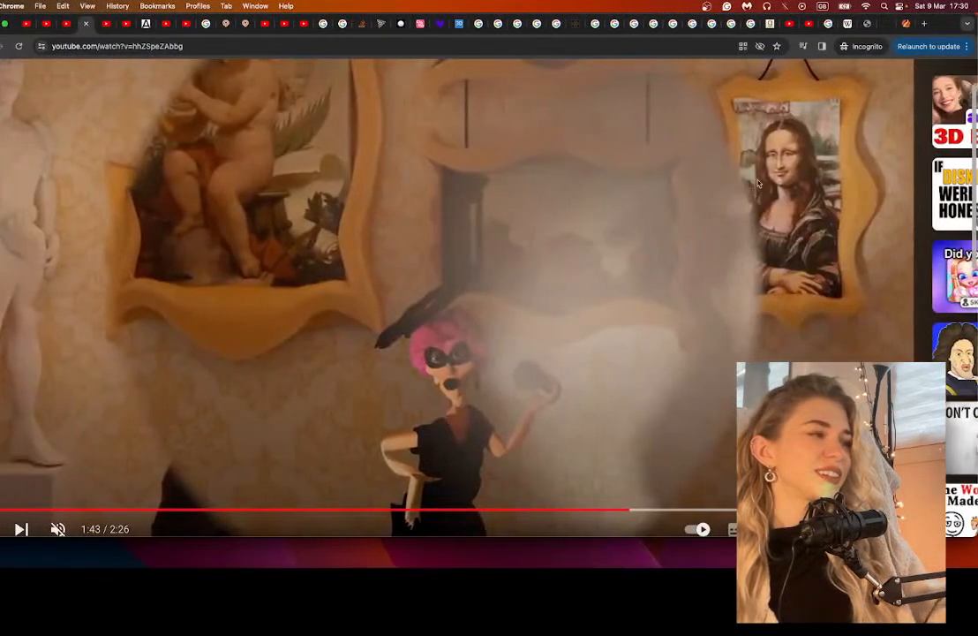
{"action": "left_click", "coordinate": [889, 23]}
{"action": "left_click", "coordinate": [541, 42]}
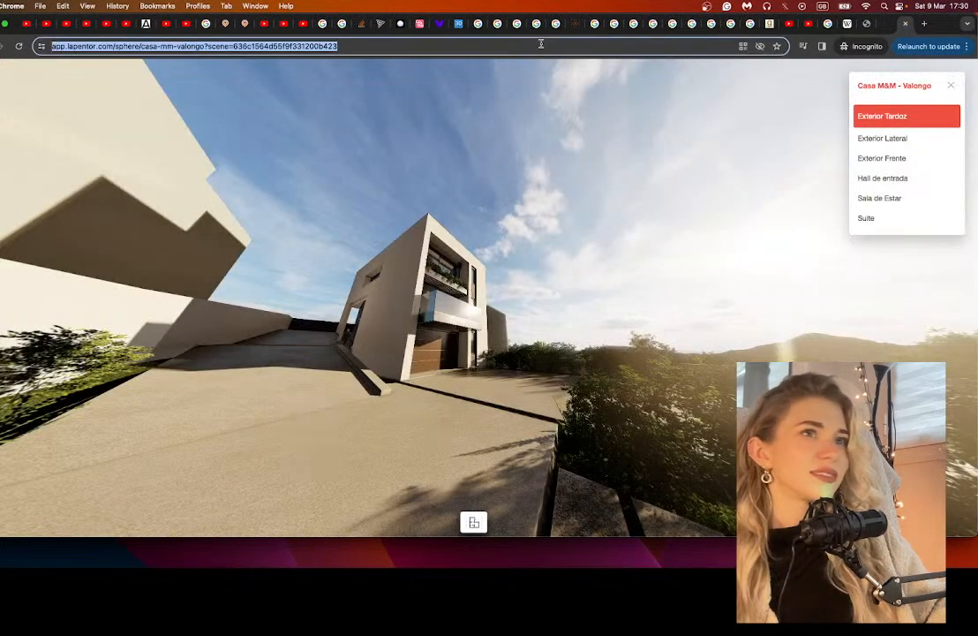
{"action": "type", "text": "blues clues"}
{"action": "key", "text": "Return"}
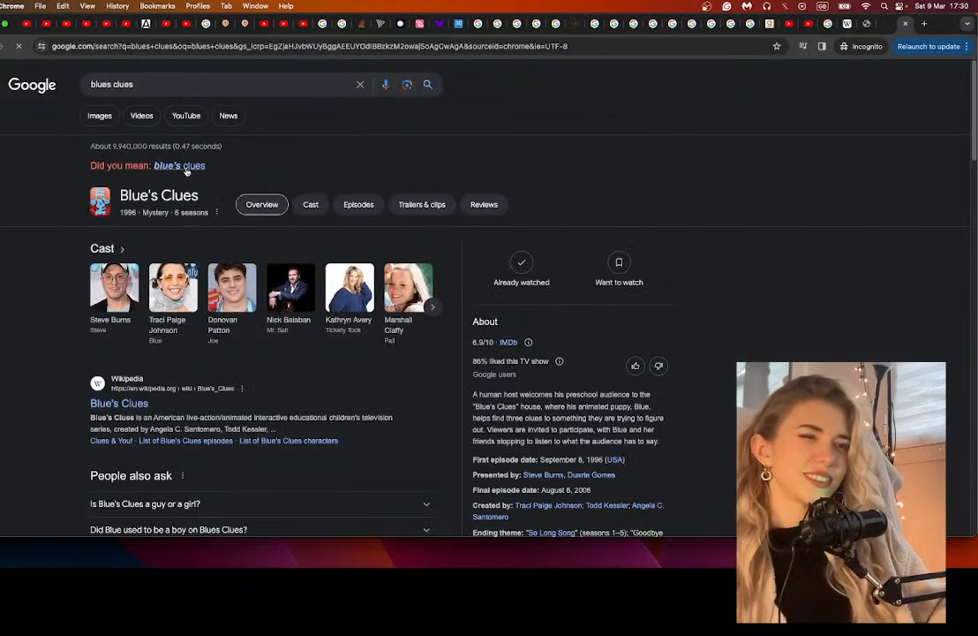
{"action": "left_click", "coordinate": [177, 166]}
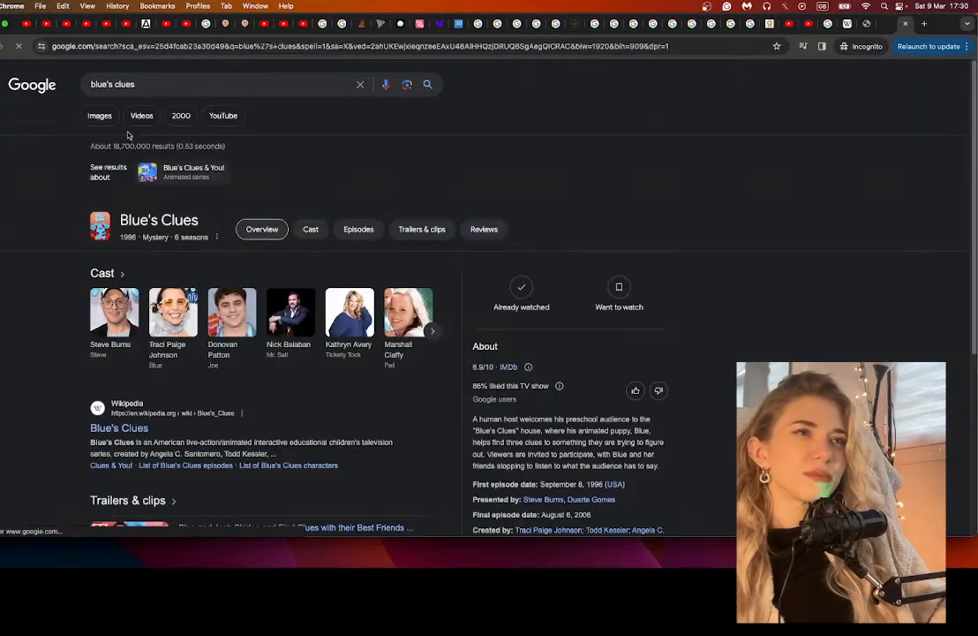
{"action": "left_click", "coordinate": [101, 118]}
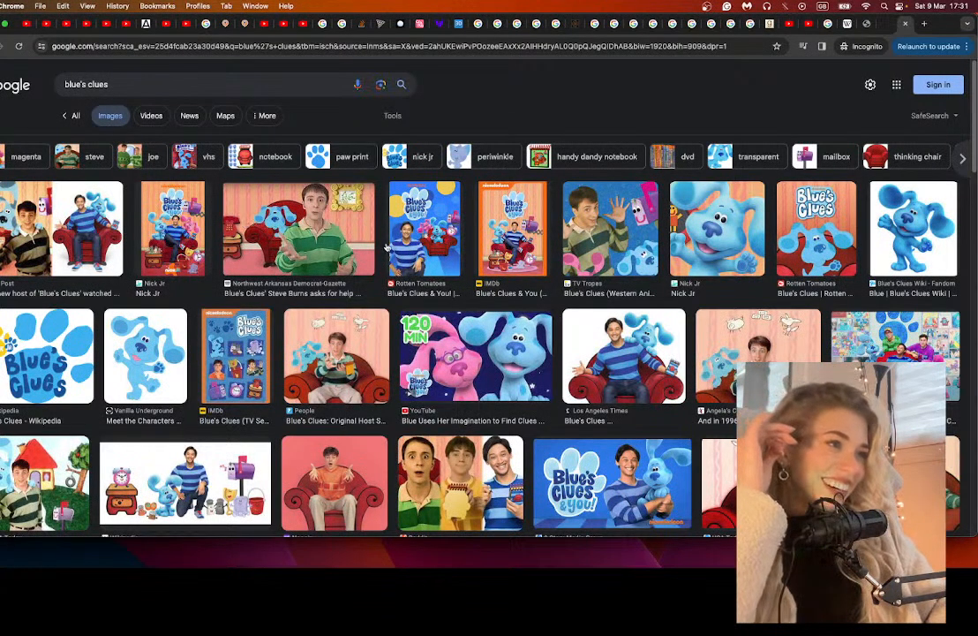
Step: Examine several Blue's Clues images for the room, armchair and side-table design, enlarging the Northwest Arkansas Democrat-Gazette, Rotten Tomatoes, USA Today and Nick Jr results
{"action": "left_click", "coordinate": [225, 211]}
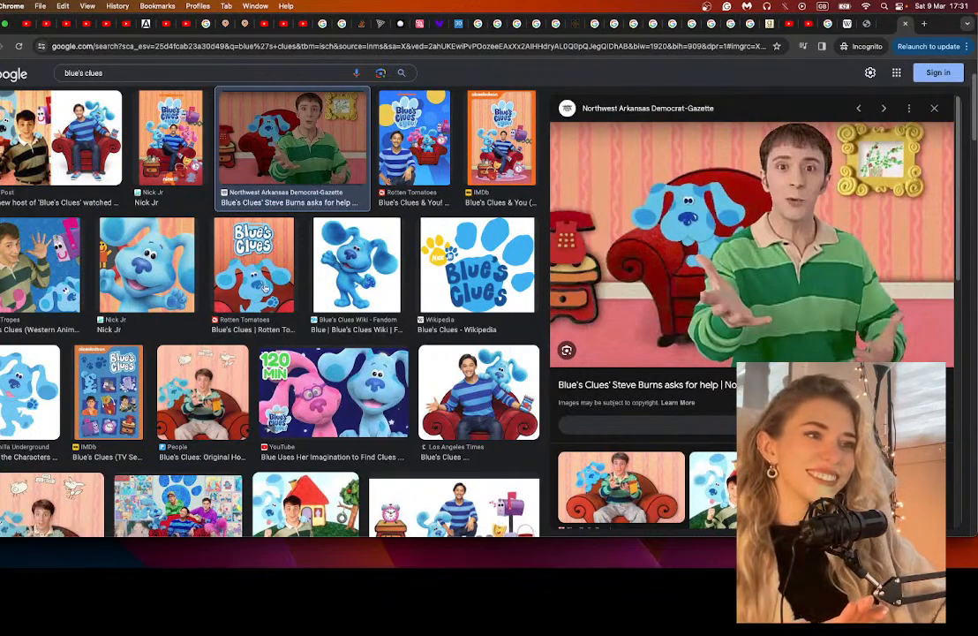
{"action": "scroll", "coordinate": [291, 371], "scroll_direction": "down", "scroll_amount": 3}
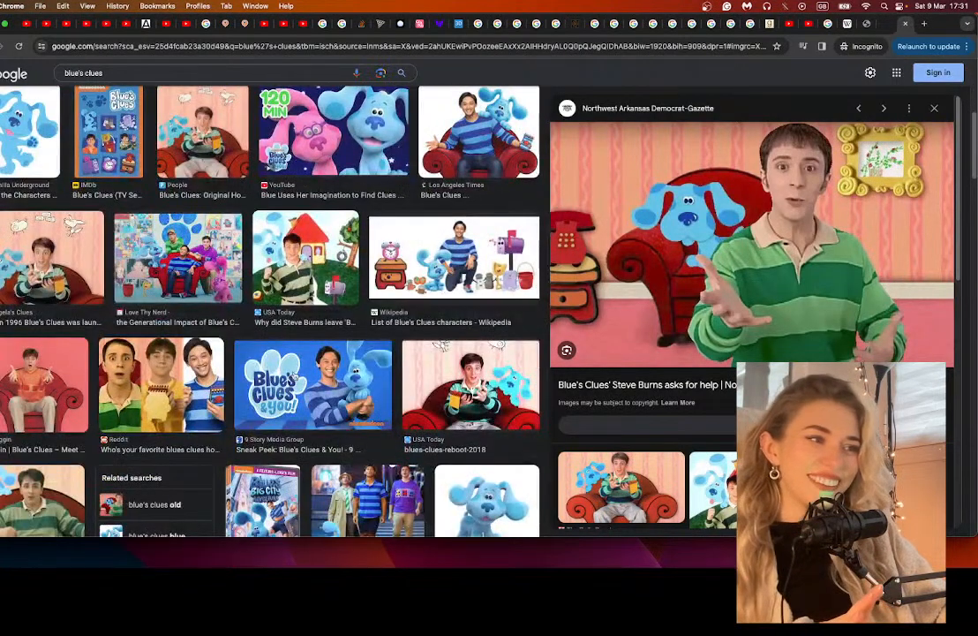
{"action": "scroll", "coordinate": [340, 406], "scroll_direction": "up", "scroll_amount": 3}
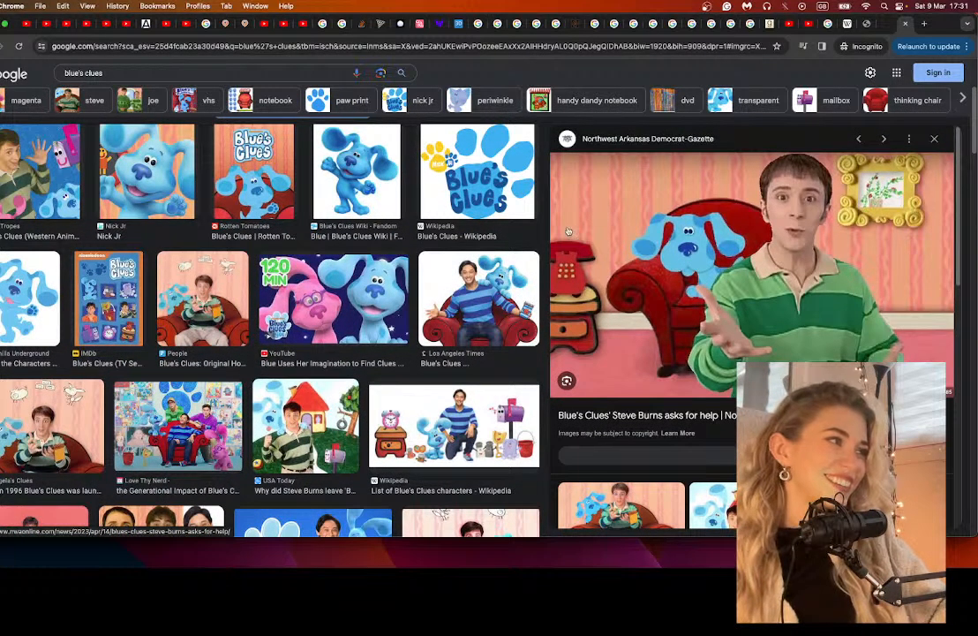
{"action": "scroll", "coordinate": [379, 237], "scroll_direction": "up", "scroll_amount": 3}
{"action": "left_click", "coordinate": [385, 239]}
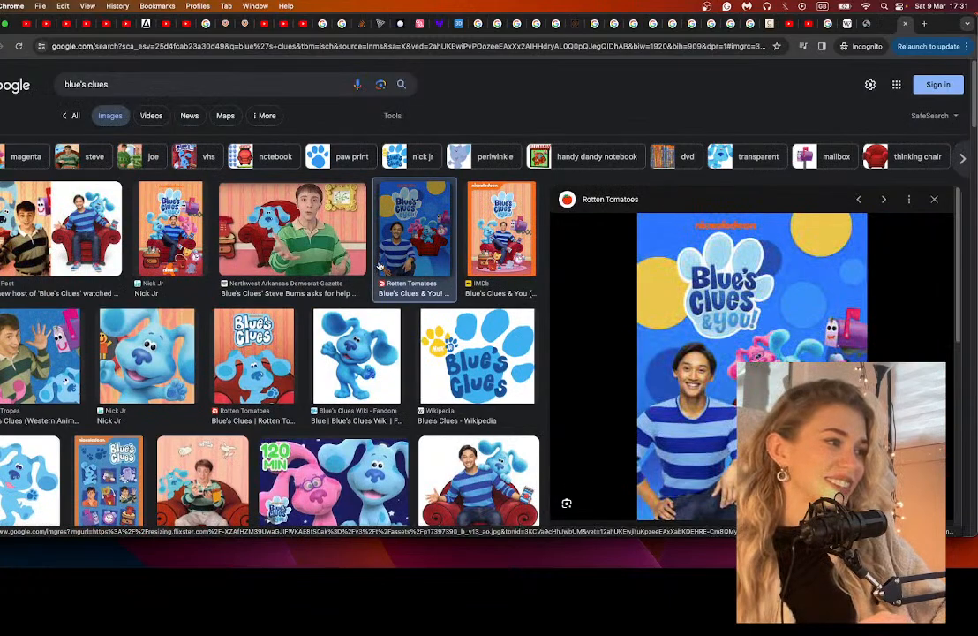
{"action": "scroll", "coordinate": [379, 265], "scroll_direction": "down", "scroll_amount": 5}
{"action": "left_click", "coordinate": [440, 294]}
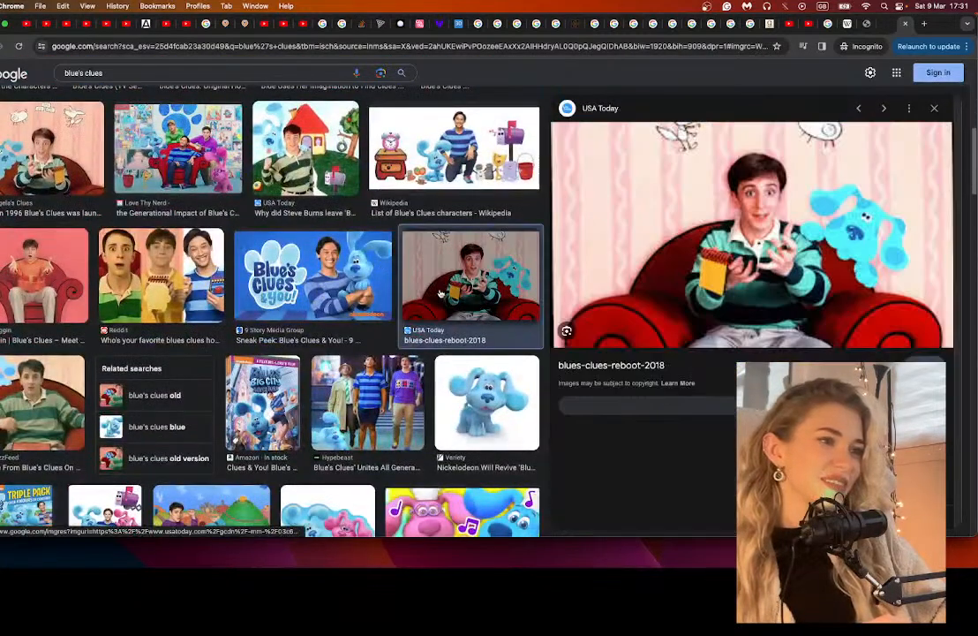
{"action": "scroll", "coordinate": [437, 295], "scroll_direction": "down", "scroll_amount": 5}
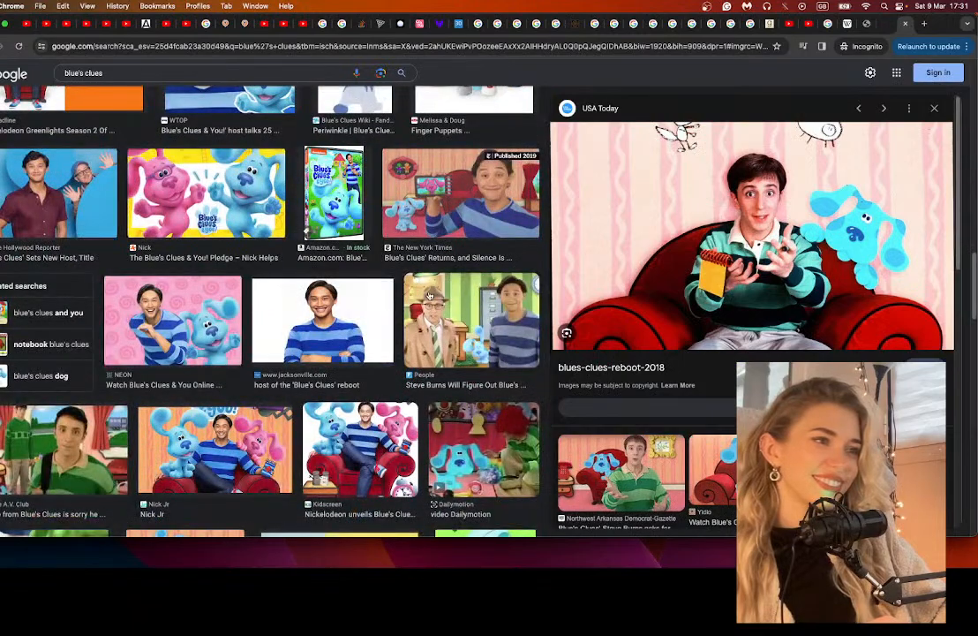
{"action": "scroll", "coordinate": [132, 303], "scroll_direction": "up", "scroll_amount": 5}
{"action": "left_click", "coordinate": [177, 247]}
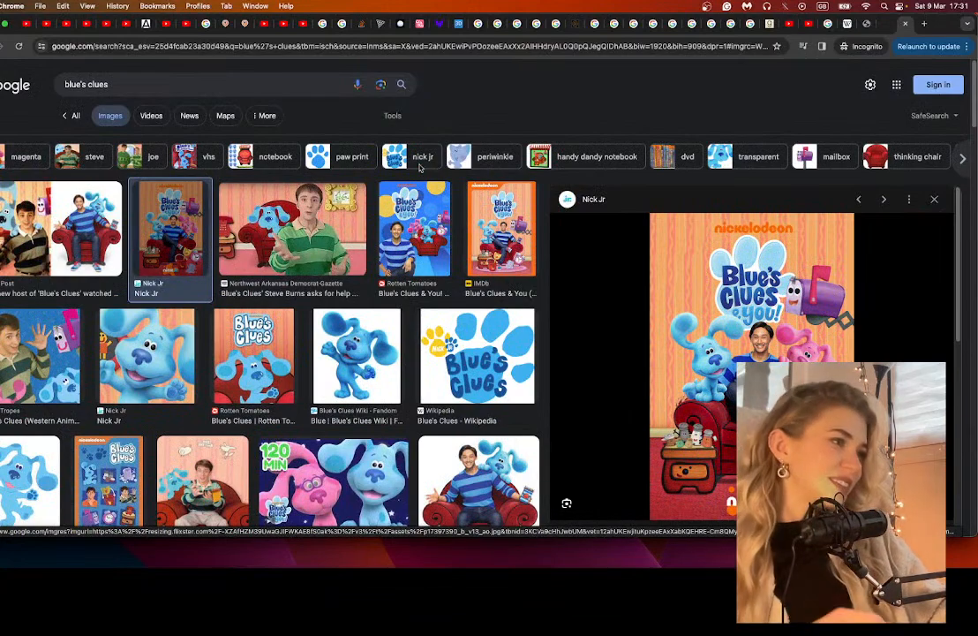
{"action": "scroll", "coordinate": [710, 306], "scroll_direction": "down", "scroll_amount": 3}
{"action": "scroll", "coordinate": [710, 307], "scroll_direction": "up", "scroll_amount": 2}
{"action": "scroll", "coordinate": [710, 306], "scroll_direction": "up", "scroll_amount": 1}
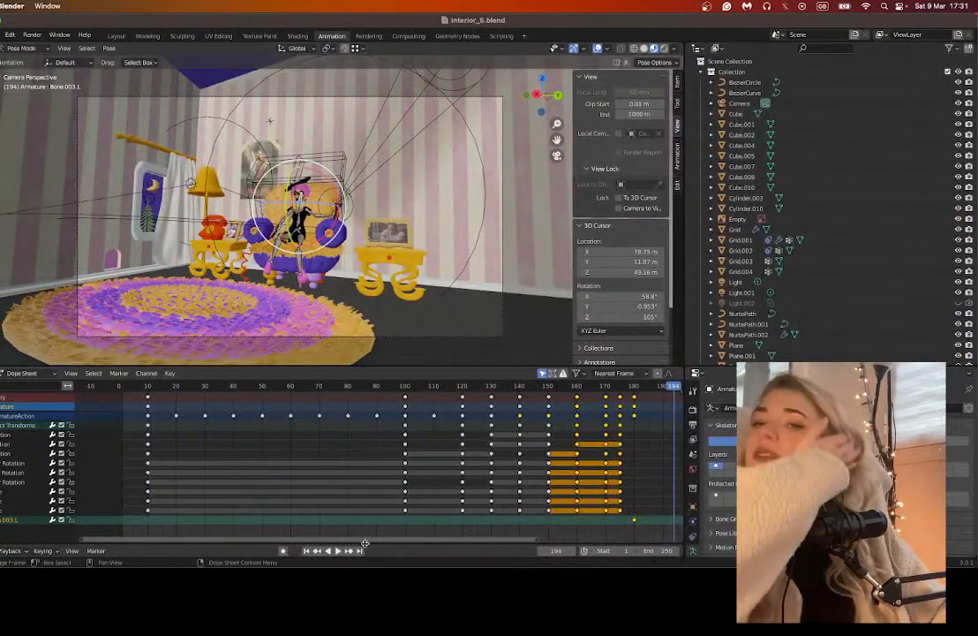
Step: Switch back to Blender and continue playing the animation from frame 194, stopping at frame 223 with the whole keyframe range in view
{"action": "left_click", "coordinate": [337, 553]}
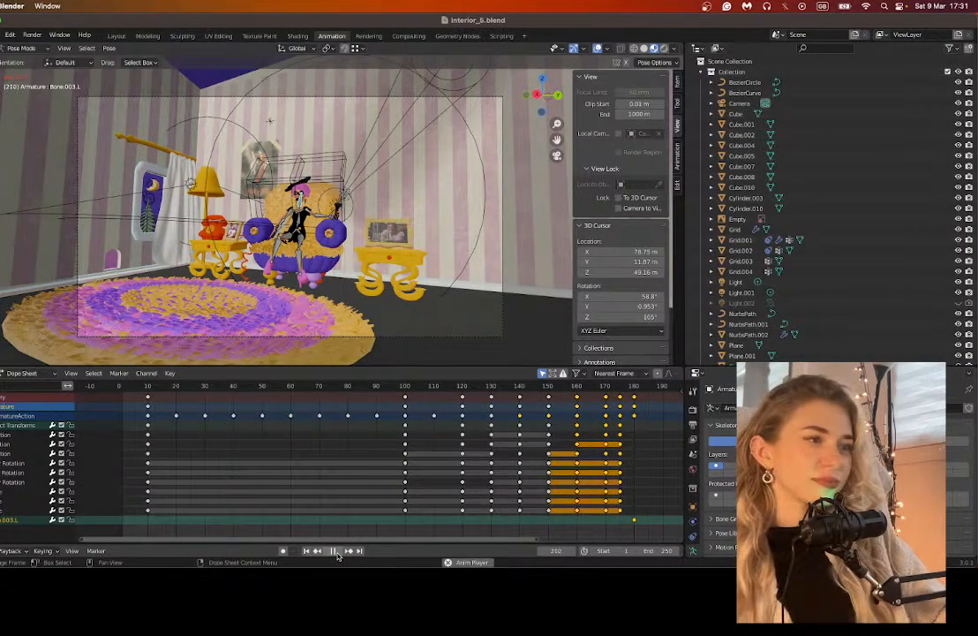
{"action": "scroll", "coordinate": [446, 479], "scroll_direction": "down", "scroll_amount": 3}
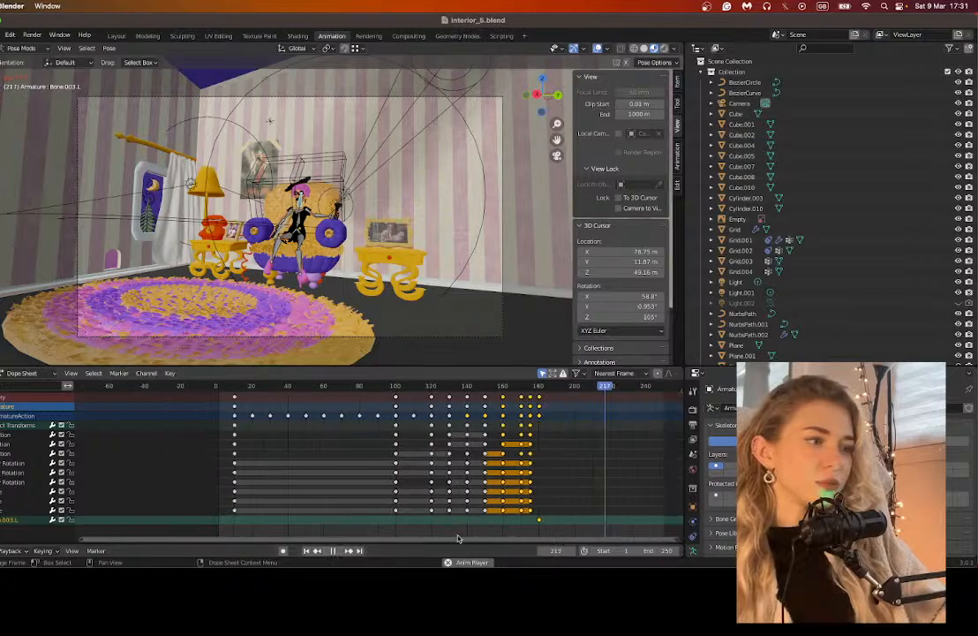
{"action": "left_click", "coordinate": [334, 551]}
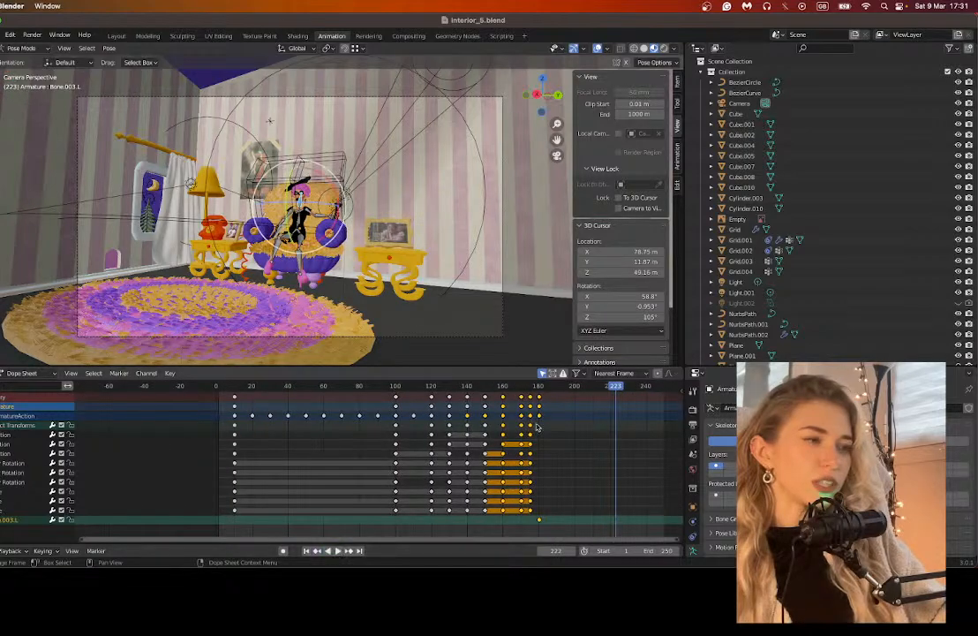
Step: Go to frame 140 and review the character's pose in the camera view, leaving no bone selected
{"action": "scroll", "coordinate": [318, 249], "scroll_direction": "up", "scroll_amount": 5}
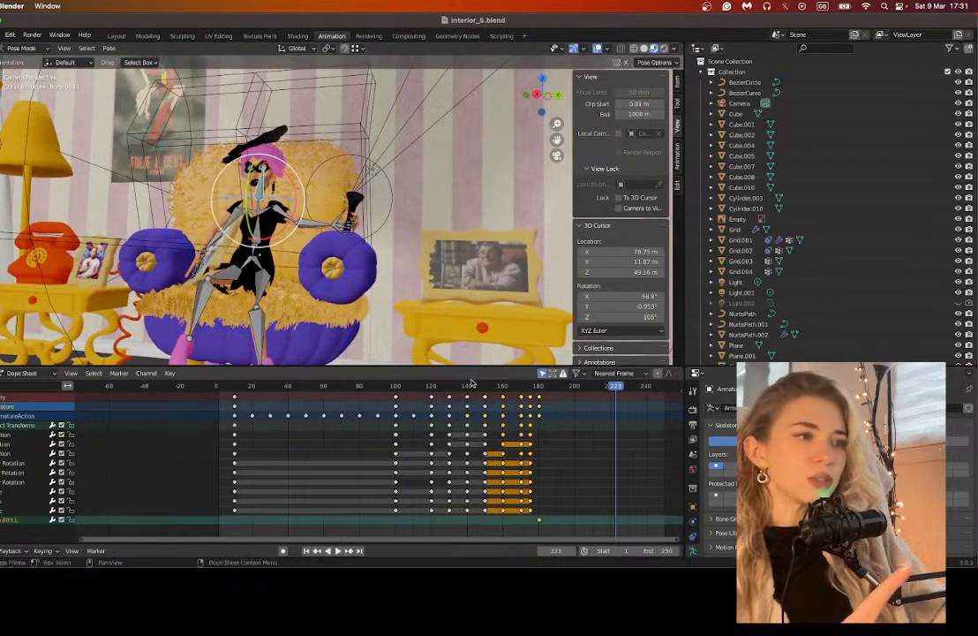
{"action": "left_click", "coordinate": [467, 388]}
{"action": "key", "text": "space"}
{"action": "scroll", "coordinate": [152, 237], "scroll_direction": "down", "scroll_amount": 7}
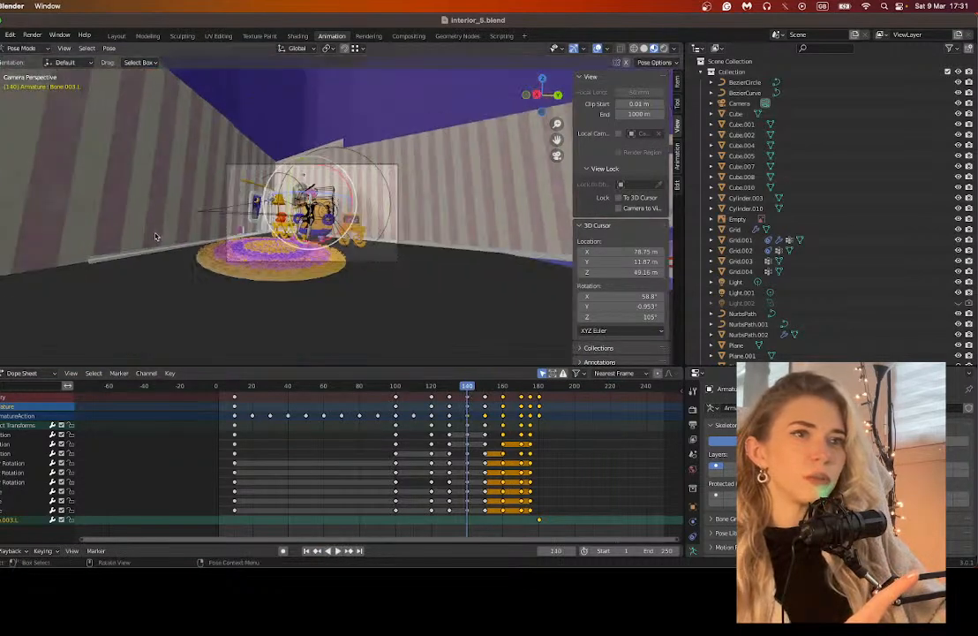
{"action": "scroll", "coordinate": [262, 223], "scroll_direction": "up", "scroll_amount": 2}
{"action": "left_click", "coordinate": [279, 136]}
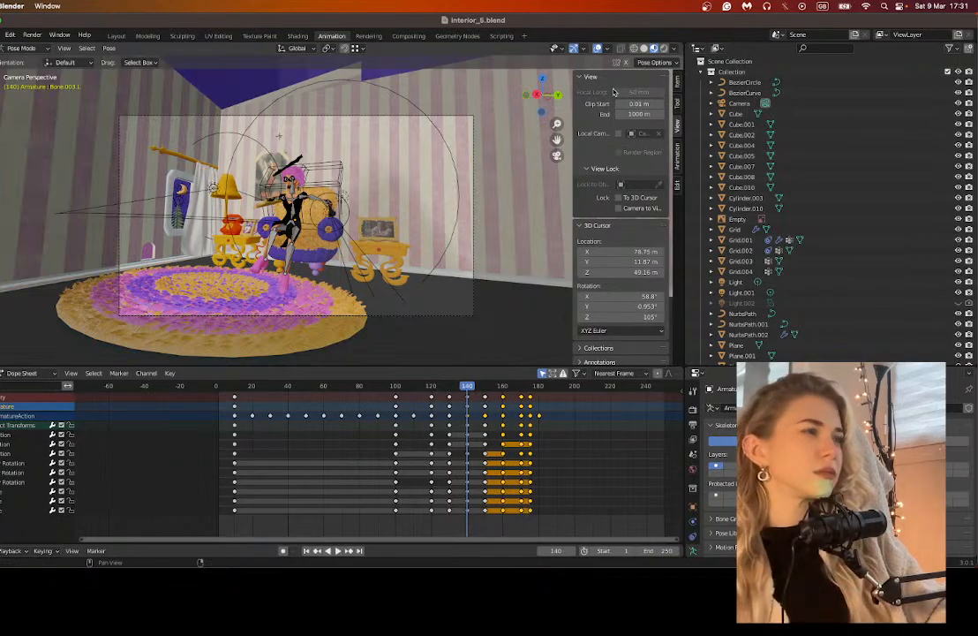
Step: Switch to Object Mode, select the point light at the table lamp and show the scene in rendered shading
{"action": "left_click", "coordinate": [26, 47]}
{"action": "left_click", "coordinate": [26, 61]}
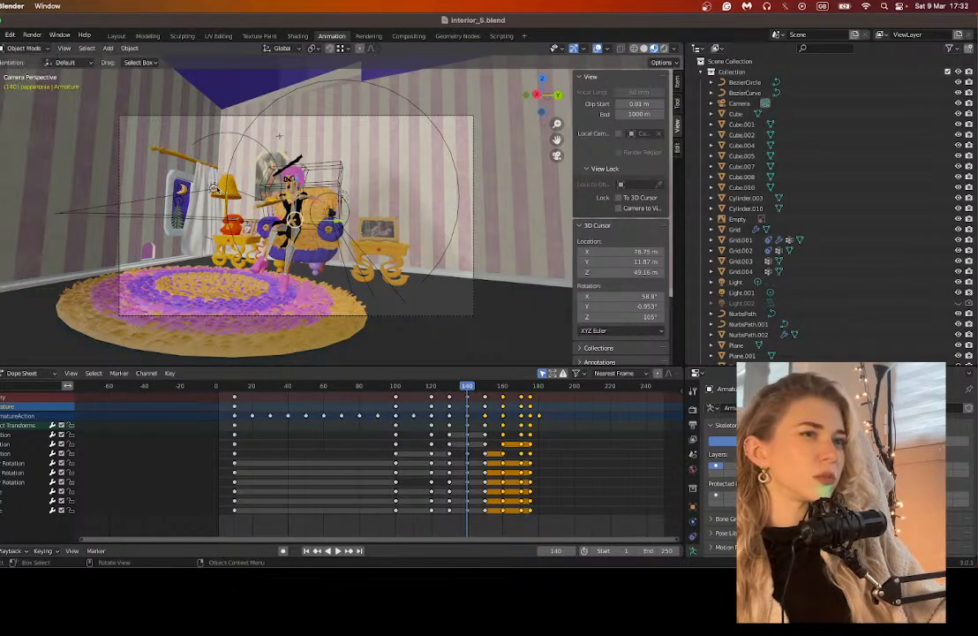
{"action": "left_click", "coordinate": [214, 188]}
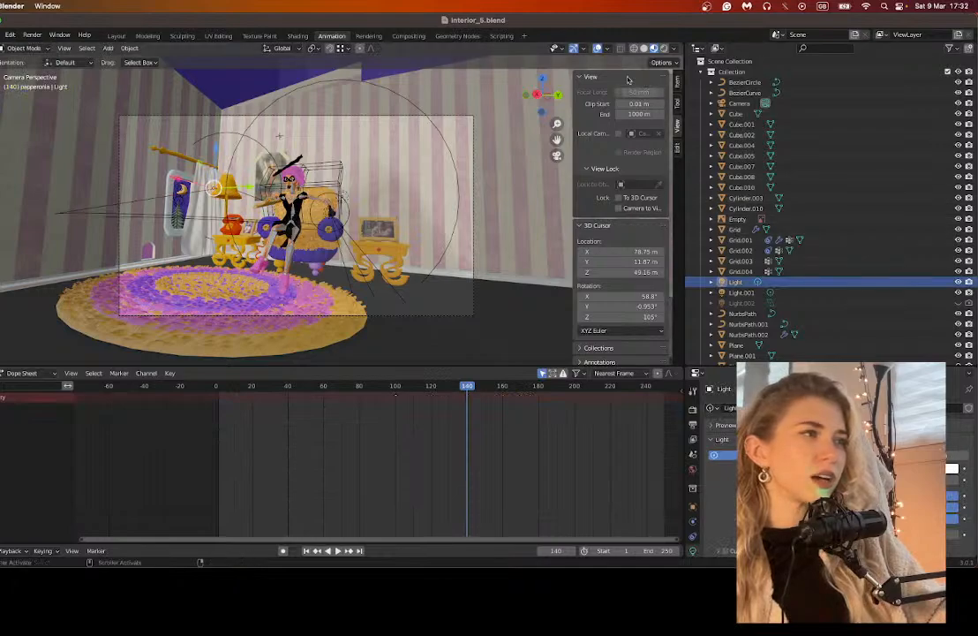
{"action": "left_click", "coordinate": [664, 48]}
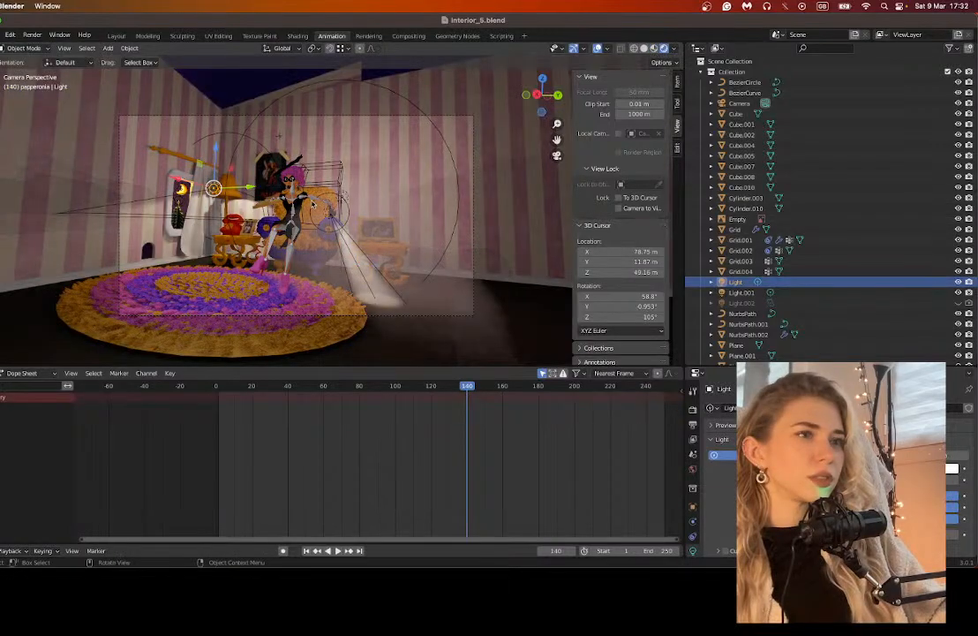
Step: Check the lamp light's effect by hiding and showing it again, and compare the lighting at frames 95 and 151
{"action": "left_click", "coordinate": [960, 282]}
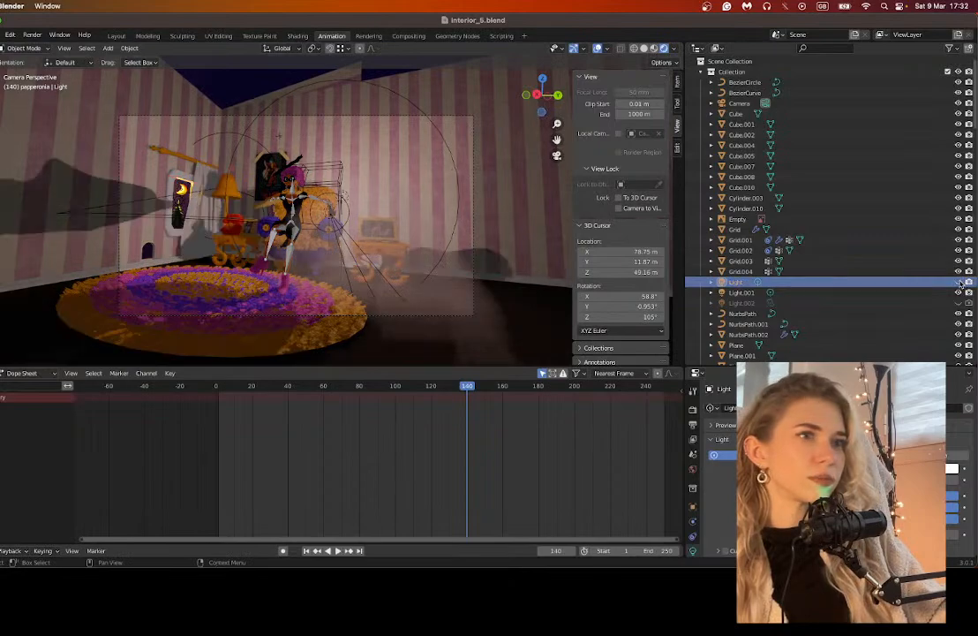
{"action": "left_click", "coordinate": [960, 283]}
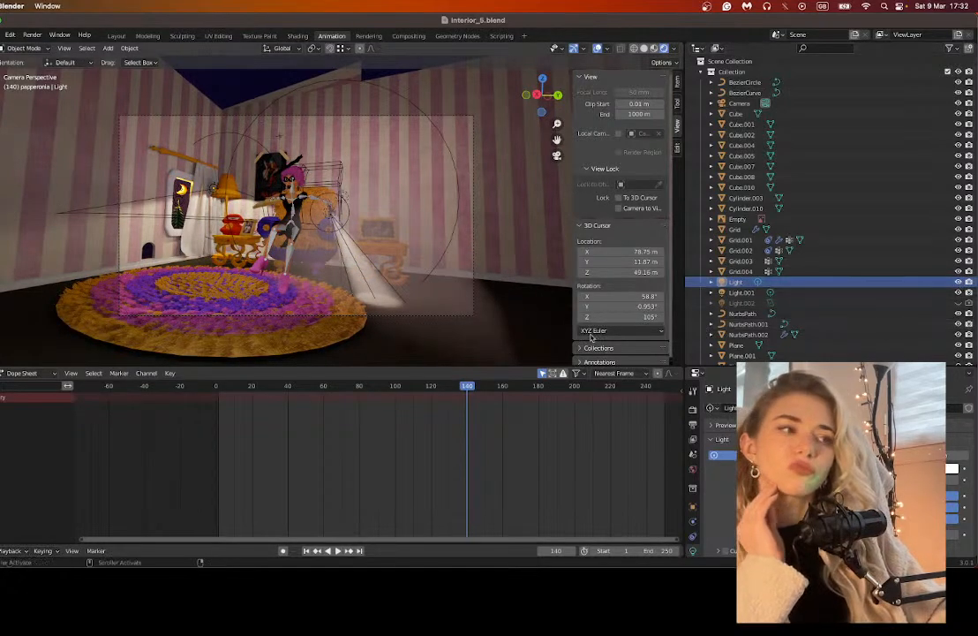
{"action": "left_click", "coordinate": [387, 390]}
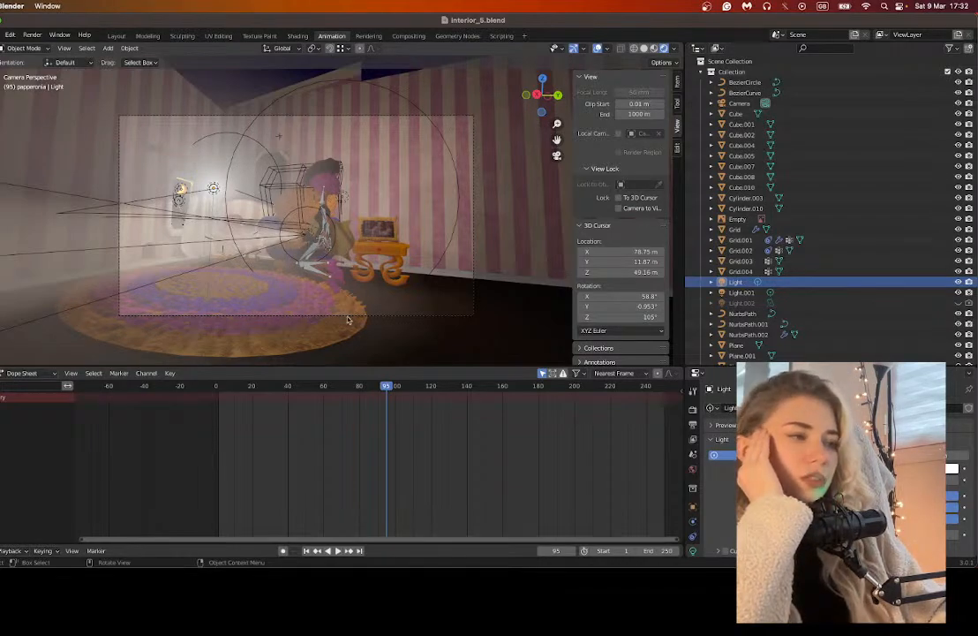
{"action": "left_click_drag", "start_coordinate": [432, 388], "coordinate": [486, 393]}
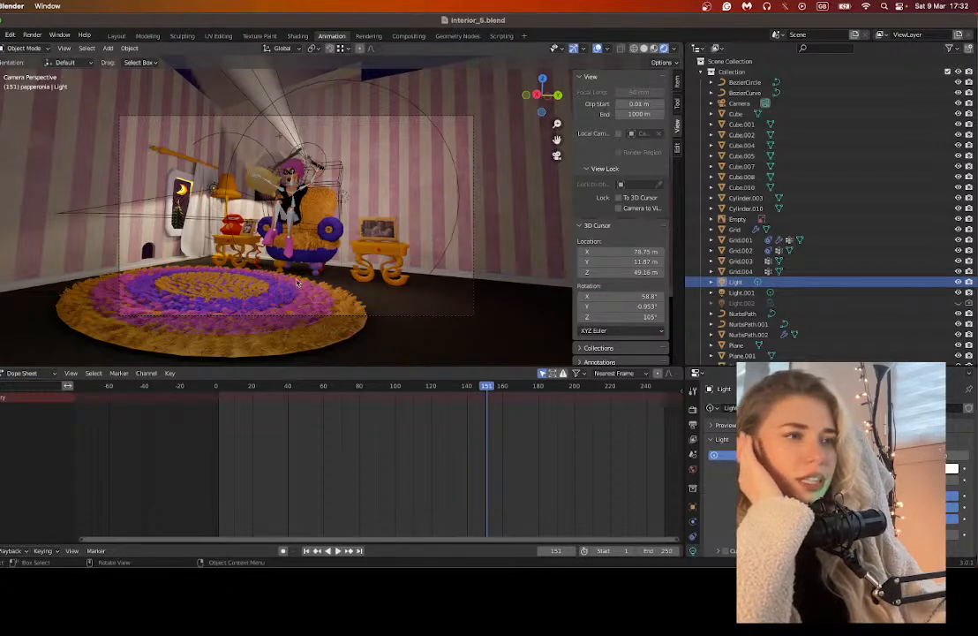
{"action": "scroll", "coordinate": [311, 169], "scroll_direction": "up", "scroll_amount": 2}
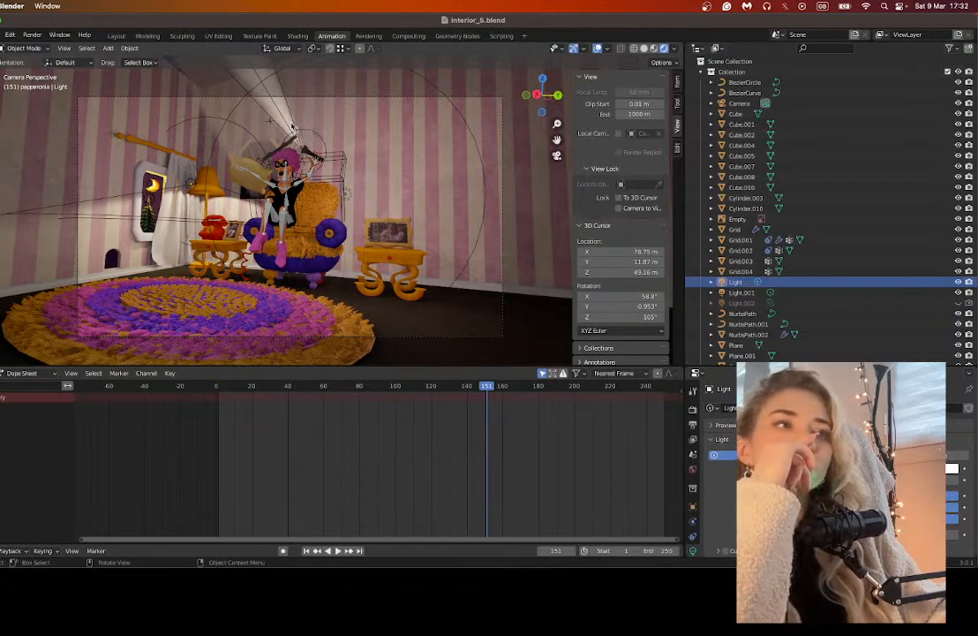
Step: Select the LIGHT beam mesh above the character's head and look for it through the outliner
{"action": "left_click", "coordinate": [287, 123]}
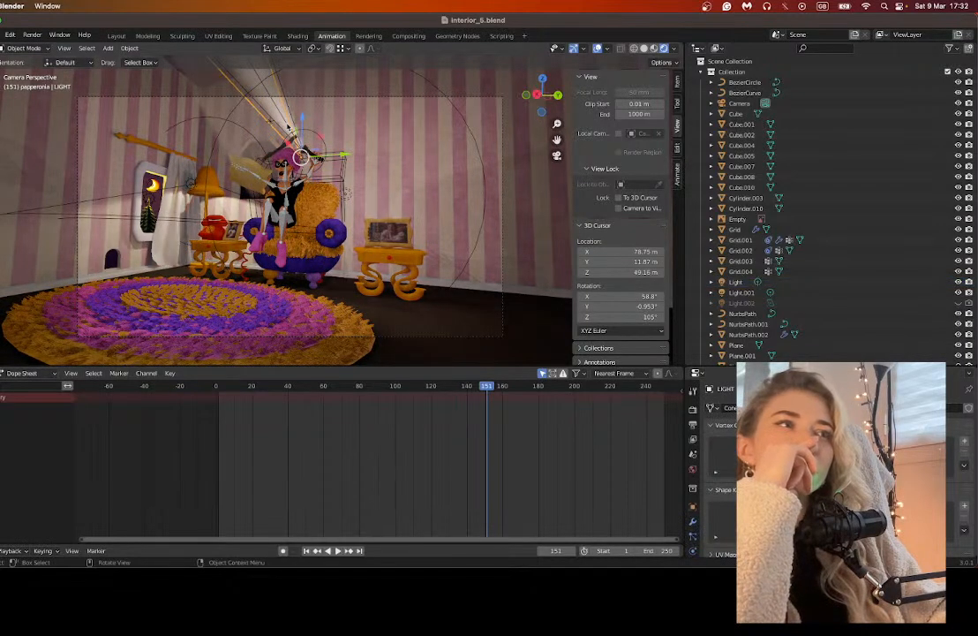
{"action": "scroll", "coordinate": [845, 284], "scroll_direction": "down", "scroll_amount": 5}
{"action": "scroll", "coordinate": [846, 285], "scroll_direction": "down", "scroll_amount": 15}
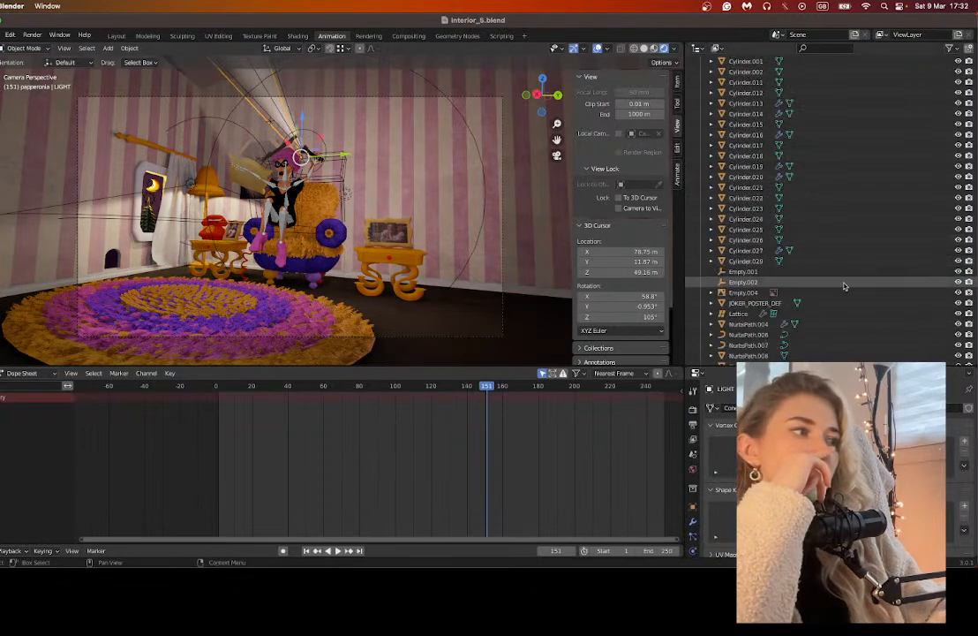
{"action": "scroll", "coordinate": [835, 286], "scroll_direction": "down", "scroll_amount": 10}
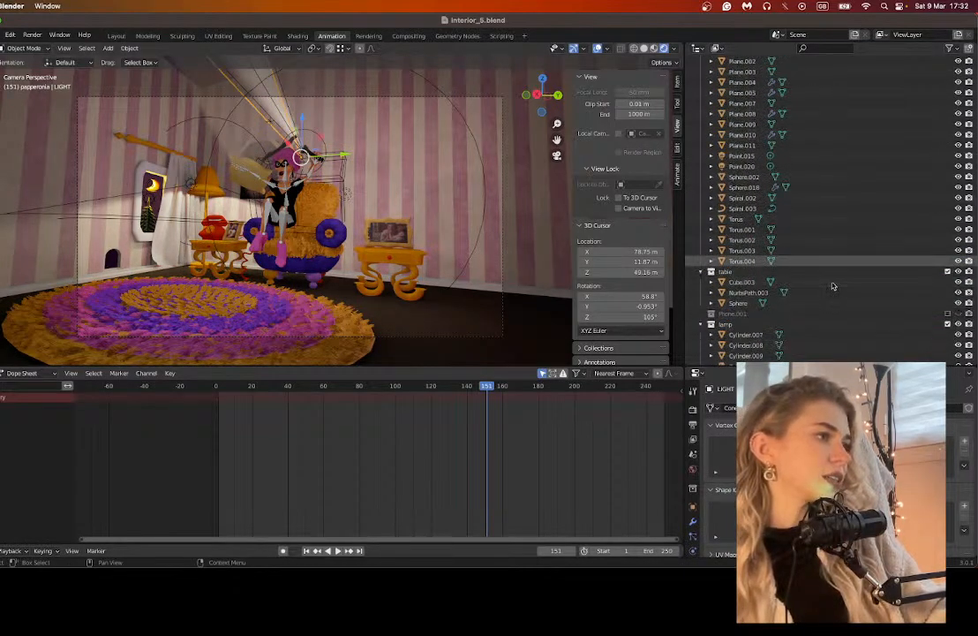
{"action": "scroll", "coordinate": [847, 309], "scroll_direction": "up", "scroll_amount": 15}
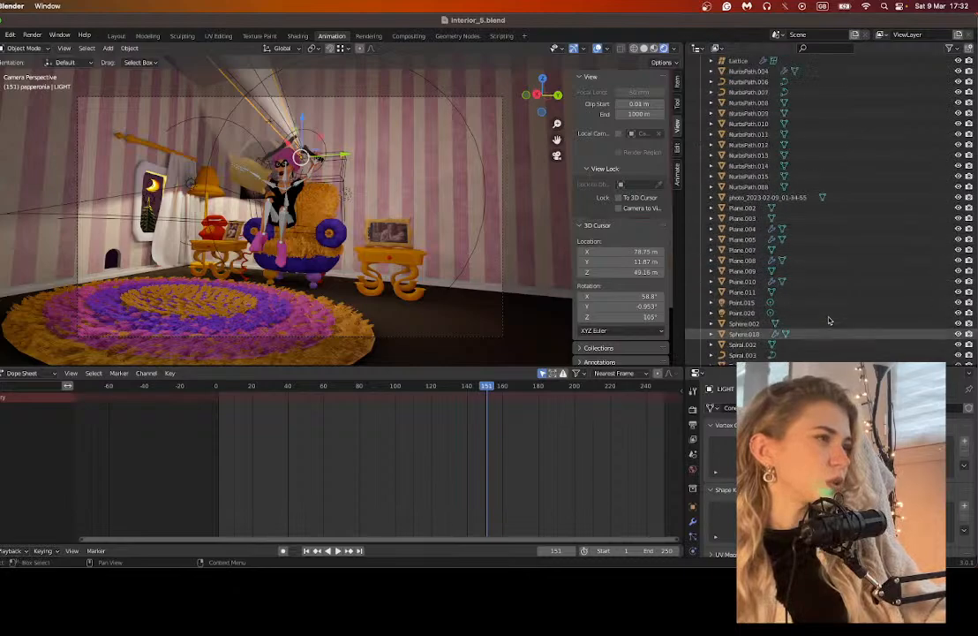
{"action": "scroll", "coordinate": [830, 323], "scroll_direction": "up", "scroll_amount": 10}
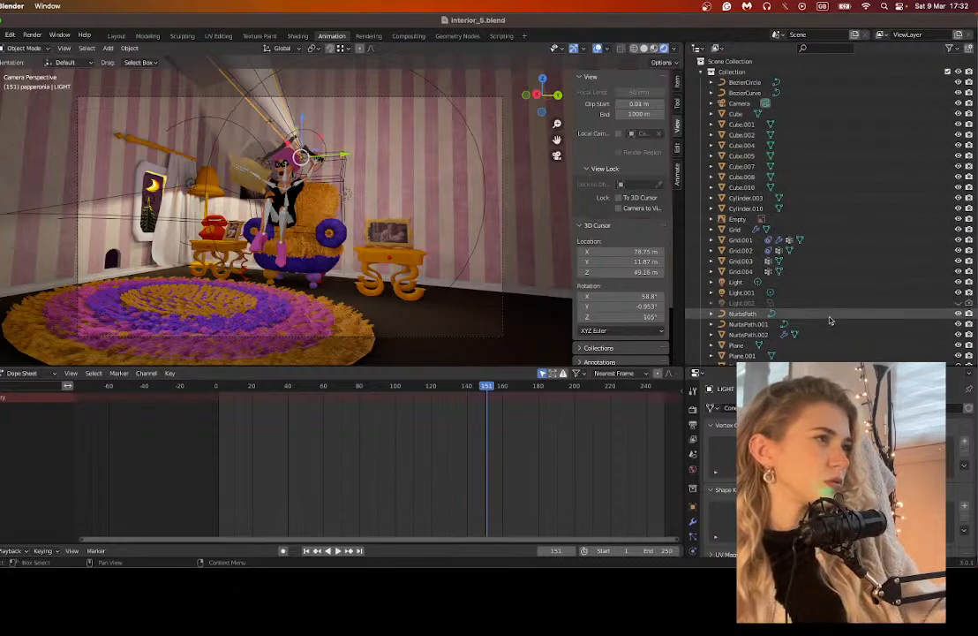
{"action": "scroll", "coordinate": [265, 130], "scroll_direction": "up", "scroll_amount": 2}
Step: Select the Spot.001 spotlight inside the beam and look for its entry through the outliner
{"action": "left_click", "coordinate": [257, 104]}
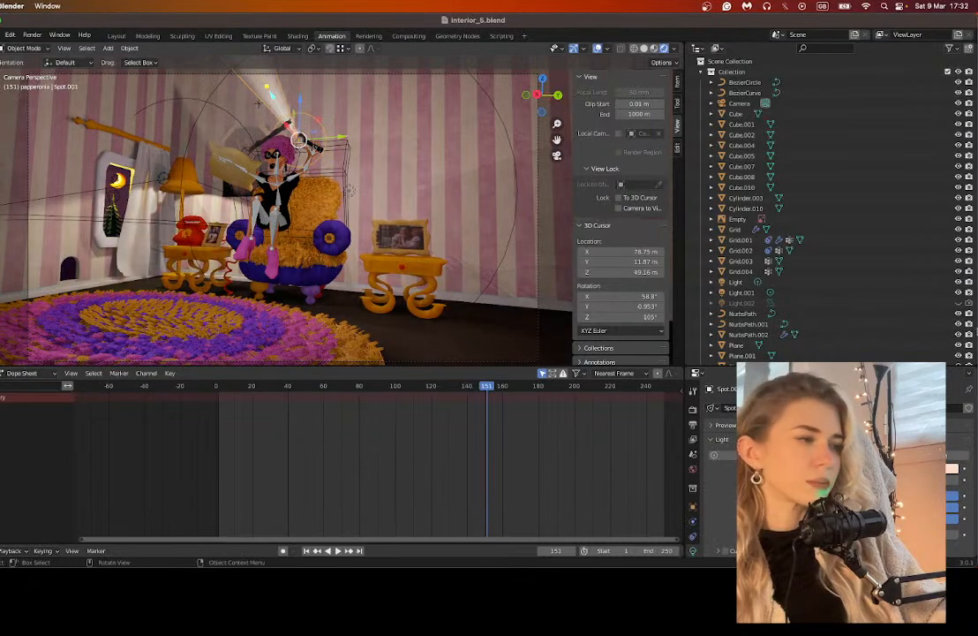
{"action": "scroll", "coordinate": [874, 265], "scroll_direction": "down", "scroll_amount": 15}
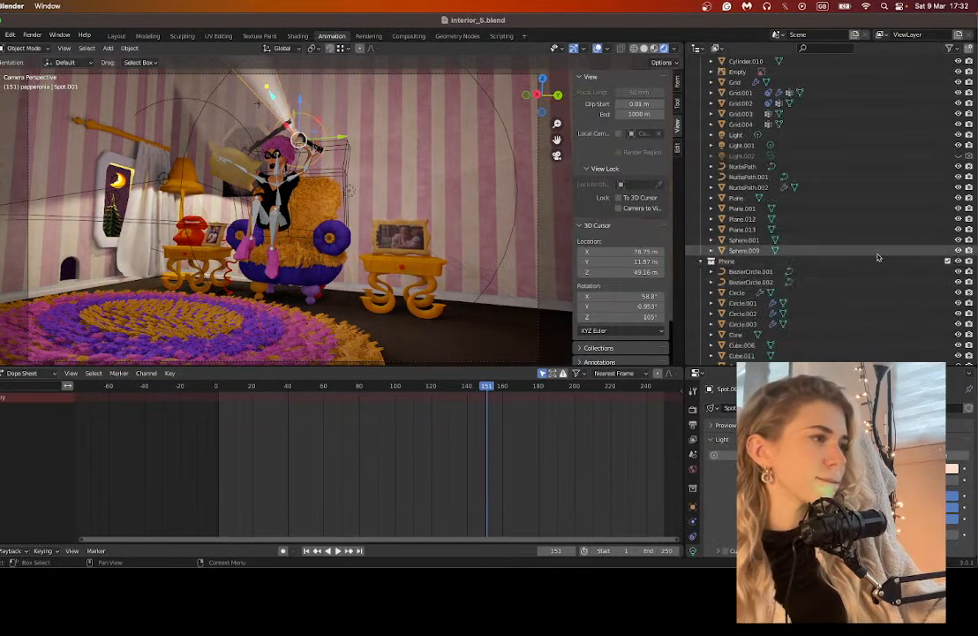
{"action": "scroll", "coordinate": [860, 256], "scroll_direction": "down", "scroll_amount": 10}
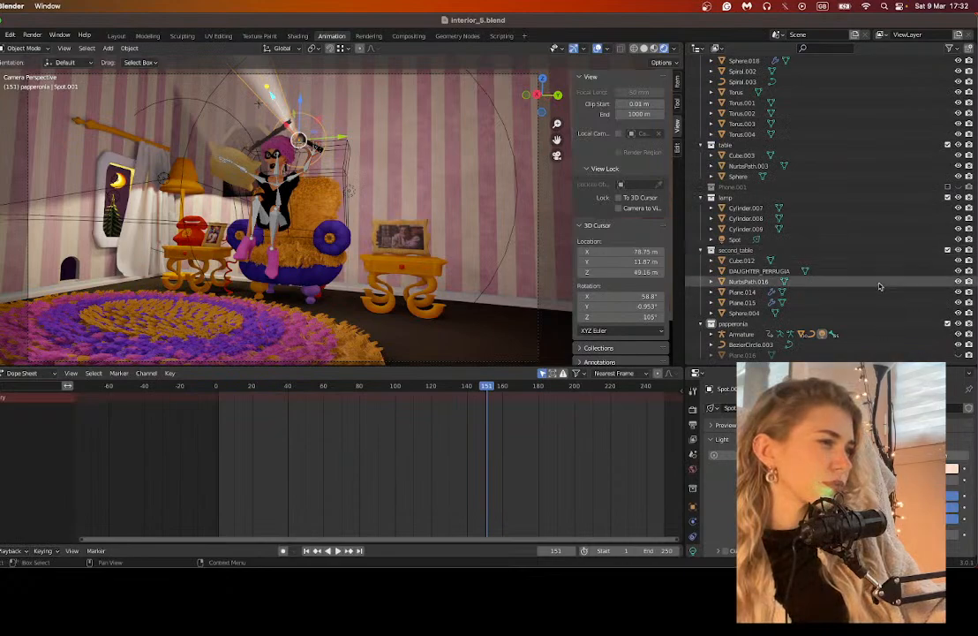
{"action": "scroll", "coordinate": [870, 281], "scroll_direction": "up", "scroll_amount": 6}
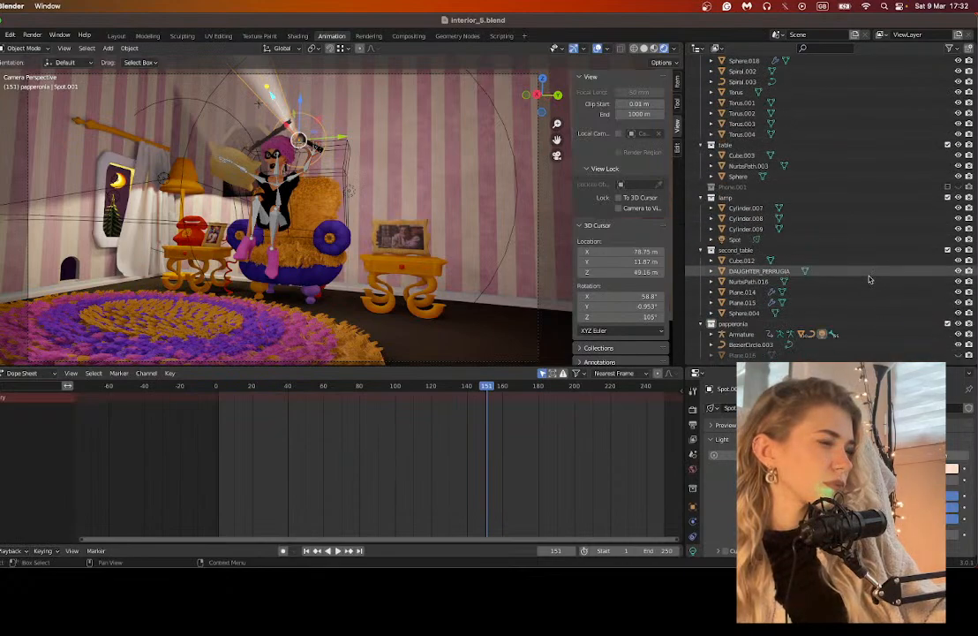
{"action": "scroll", "coordinate": [873, 315], "scroll_direction": "up", "scroll_amount": 15}
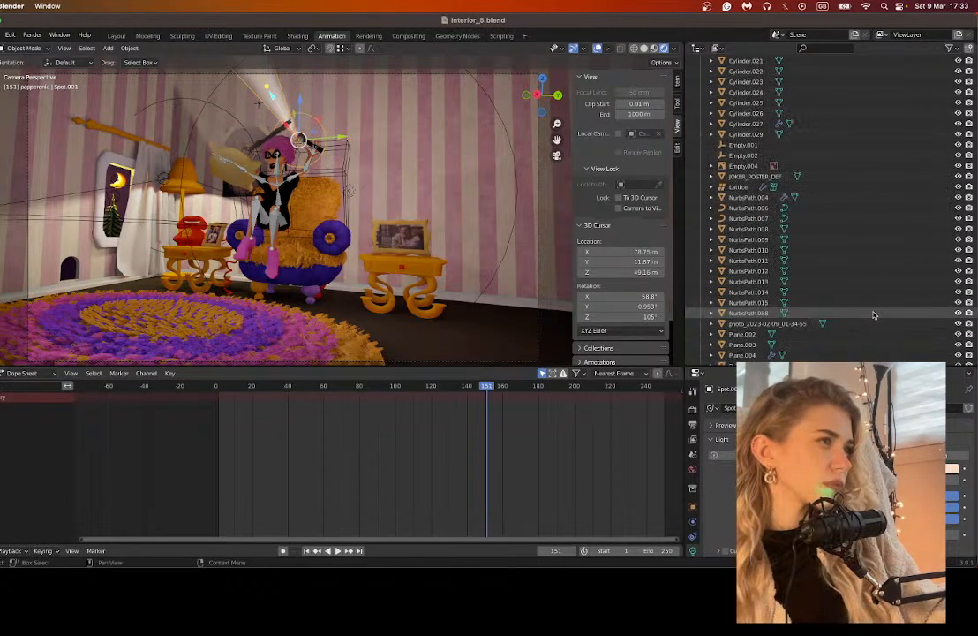
{"action": "scroll", "coordinate": [873, 315], "scroll_direction": "up", "scroll_amount": 10}
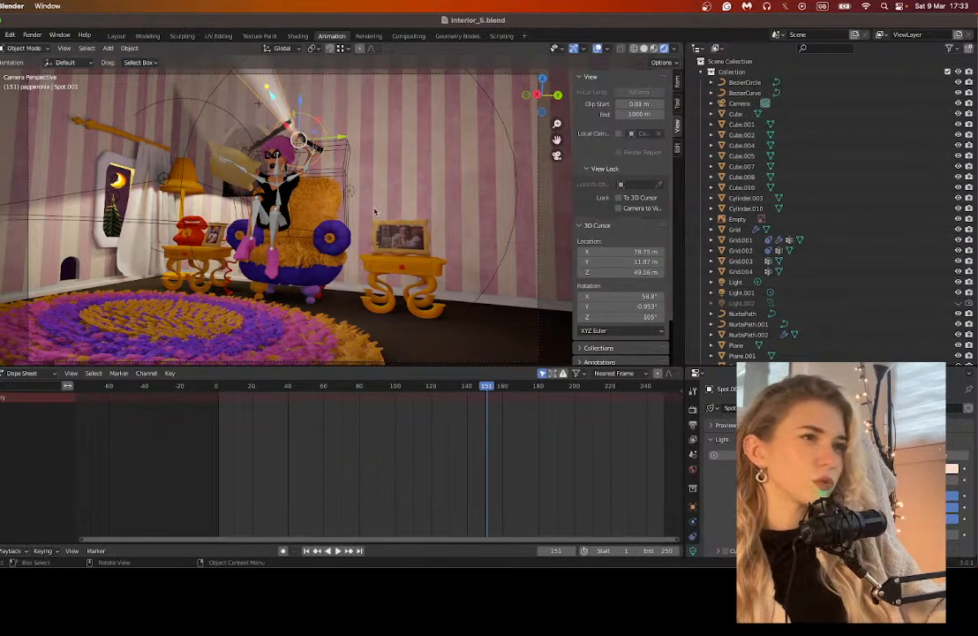
{"action": "scroll", "coordinate": [730, 250], "scroll_direction": "down", "scroll_amount": 5}
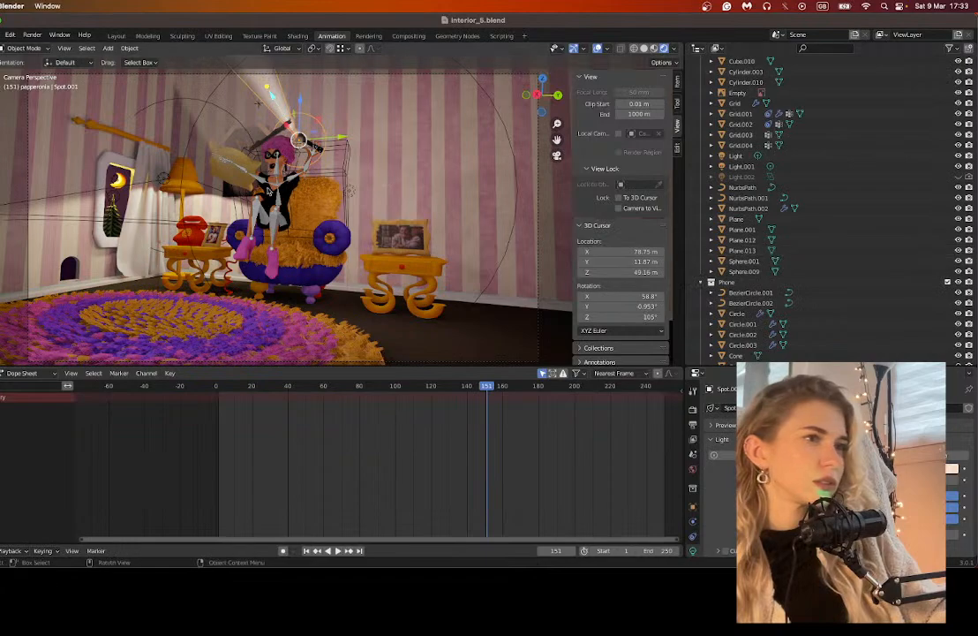
Step: Select the character's armature, locate it in the papperonia collection and expand BezierCircle.003 beneath it
{"action": "left_click", "coordinate": [276, 190]}
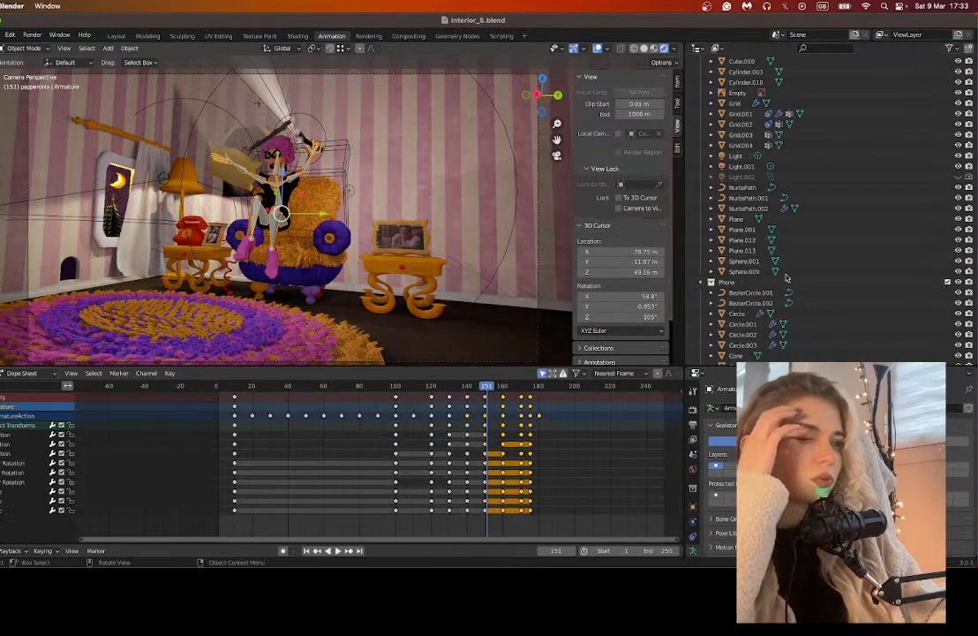
{"action": "scroll", "coordinate": [803, 279], "scroll_direction": "down", "scroll_amount": 4}
{"action": "scroll", "coordinate": [803, 279], "scroll_direction": "down", "scroll_amount": 3}
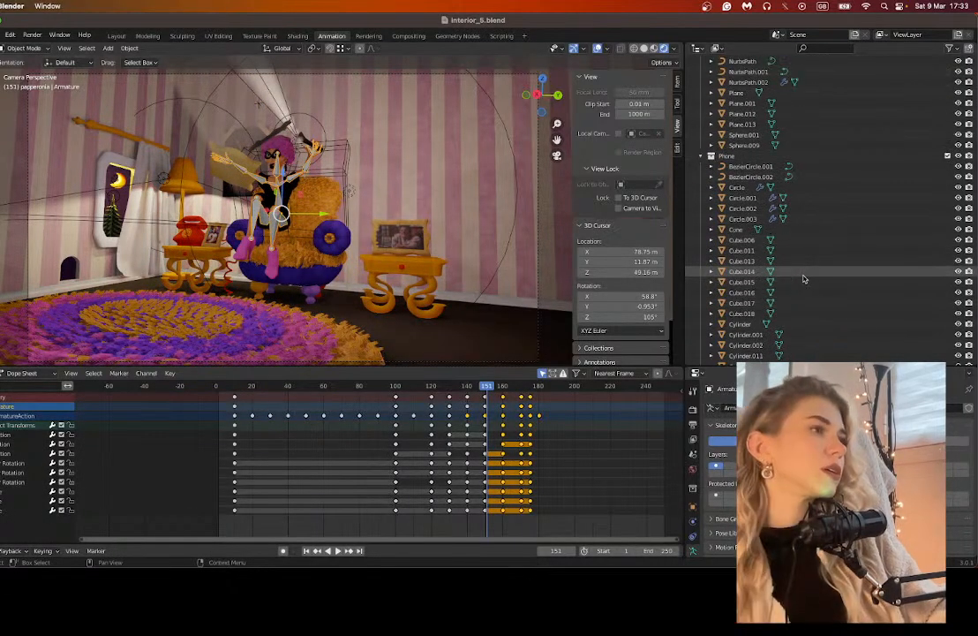
{"action": "scroll", "coordinate": [803, 279], "scroll_direction": "down", "scroll_amount": 12}
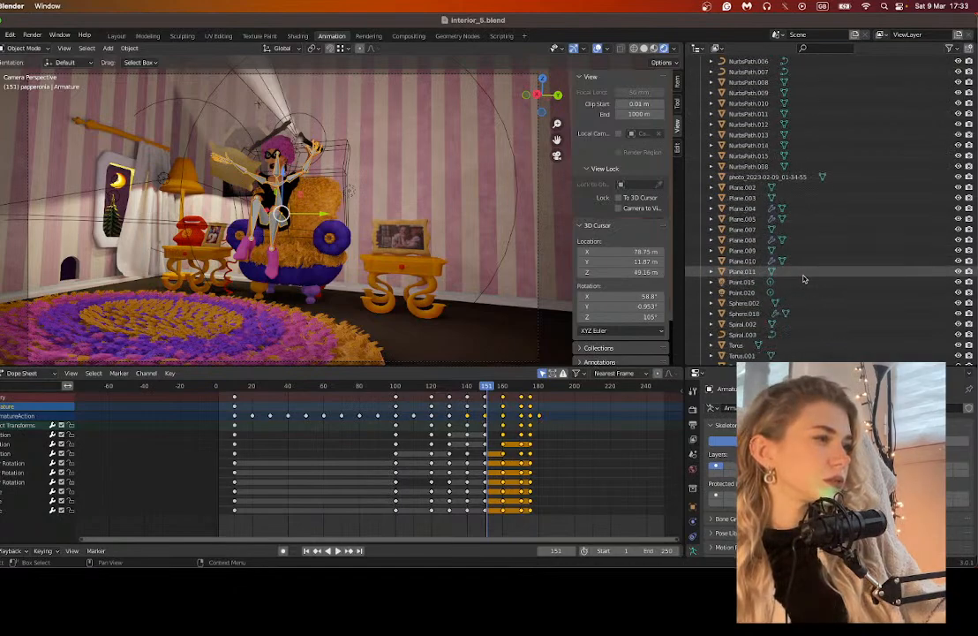
{"action": "scroll", "coordinate": [804, 279], "scroll_direction": "down", "scroll_amount": 2}
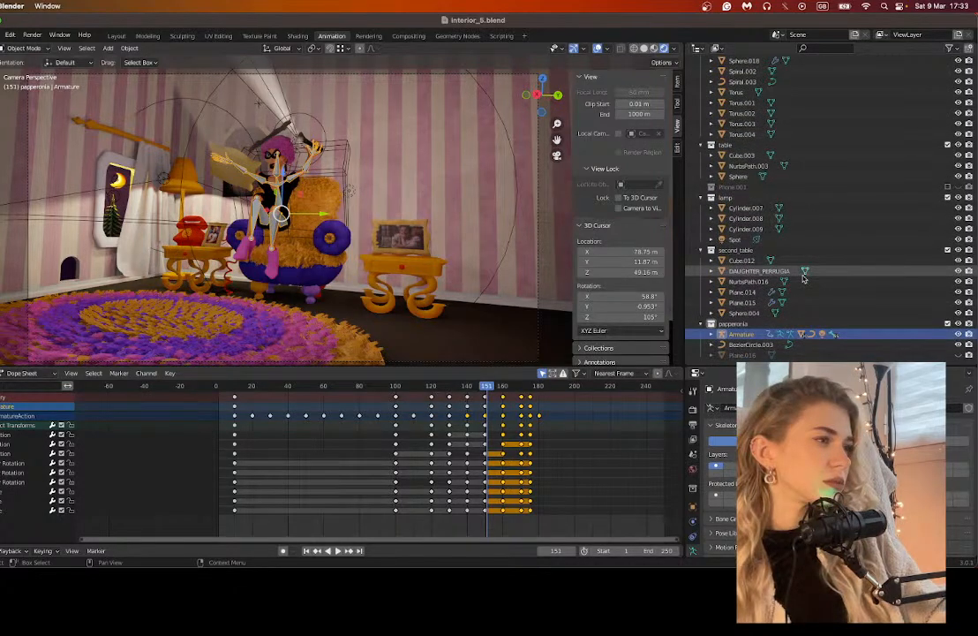
{"action": "left_click", "coordinate": [714, 344]}
{"action": "scroll", "coordinate": [712, 345], "scroll_direction": "down", "scroll_amount": 1}
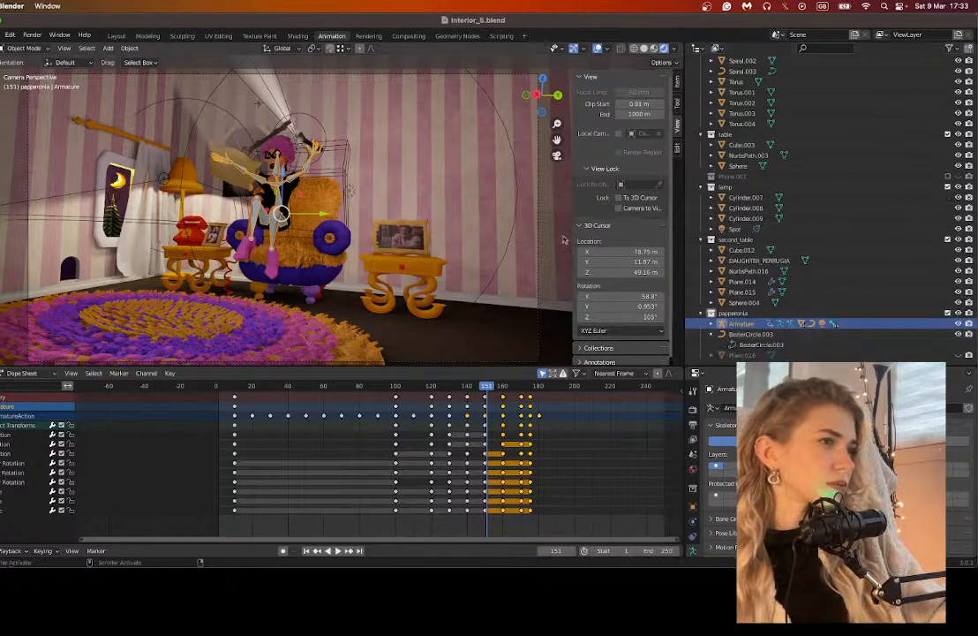
Step: Select the Spot.001 spotlight in the beam again and filter the outliner by "spot" to locate it
{"action": "left_click", "coordinate": [279, 118]}
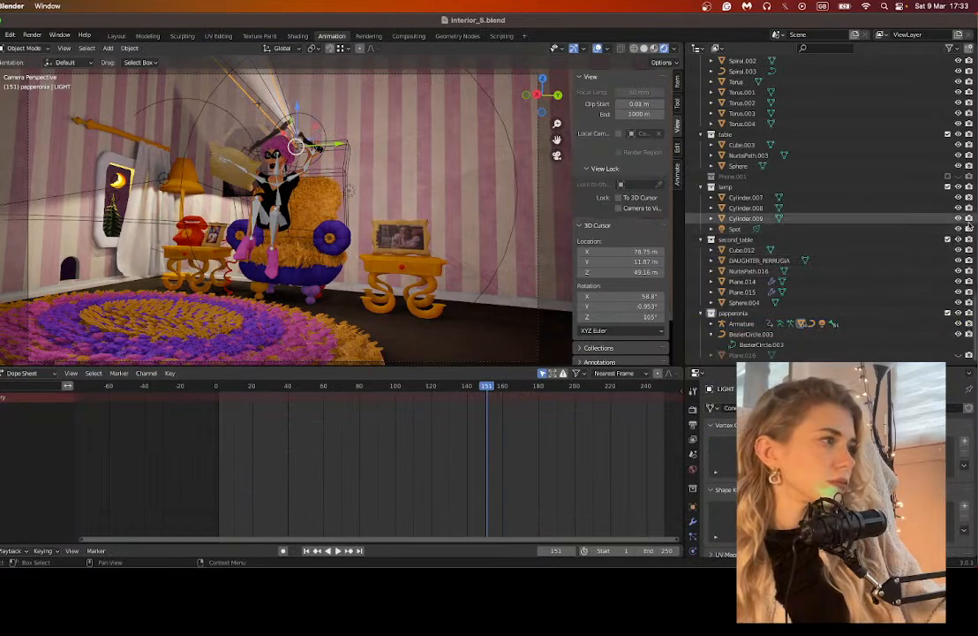
{"action": "scroll", "coordinate": [975, 314], "scroll_direction": "up", "scroll_amount": 8}
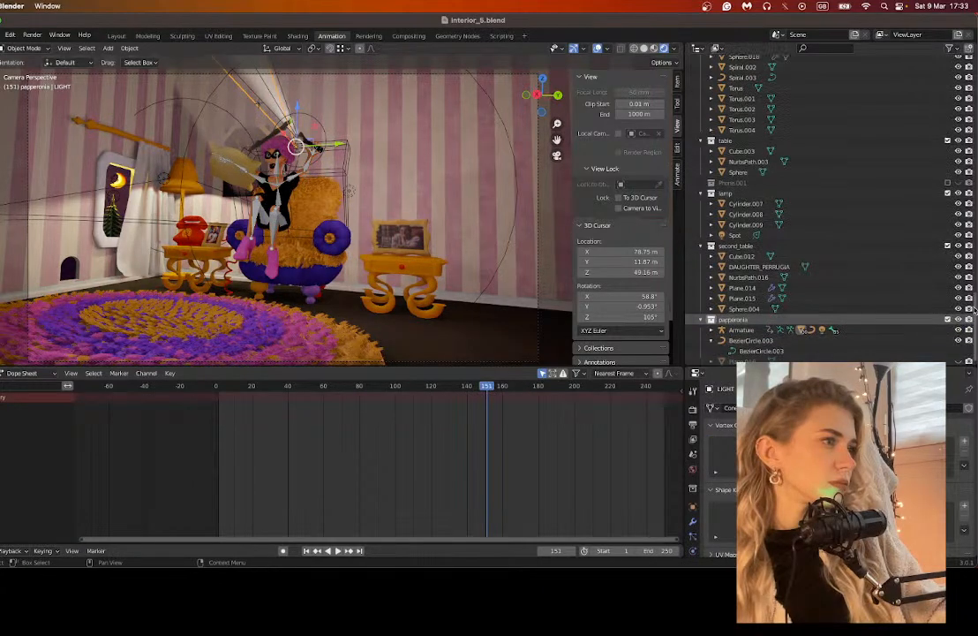
{"action": "scroll", "coordinate": [955, 256], "scroll_direction": "up", "scroll_amount": 10}
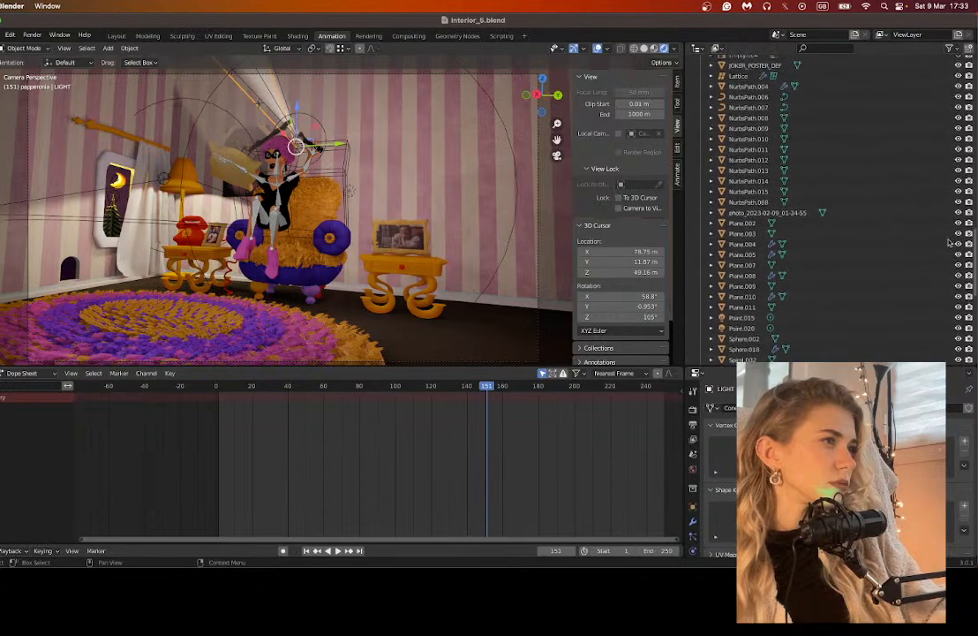
{"action": "scroll", "coordinate": [945, 187], "scroll_direction": "up", "scroll_amount": 10}
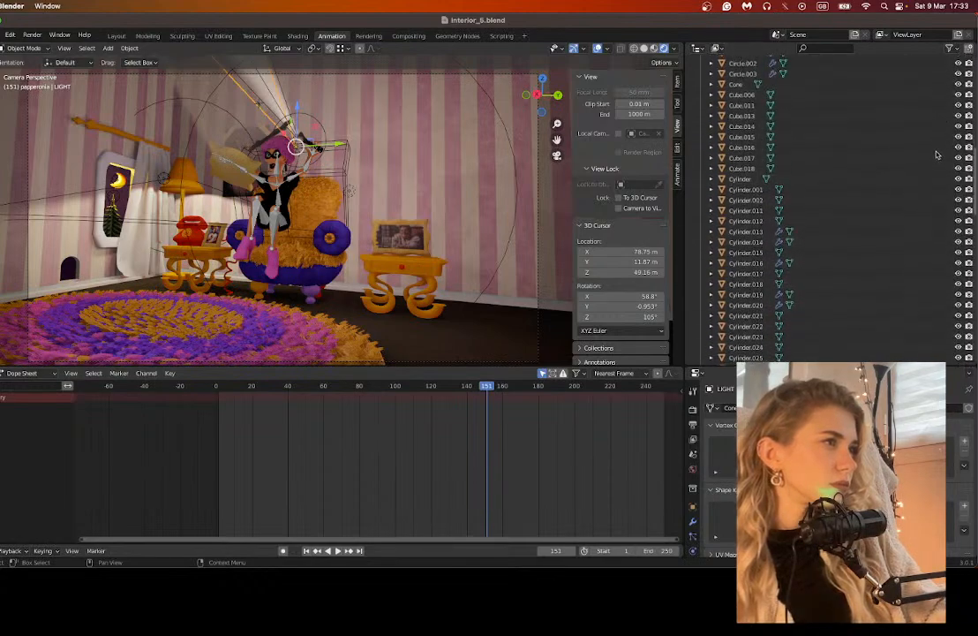
{"action": "scroll", "coordinate": [918, 83], "scroll_direction": "up", "scroll_amount": 5}
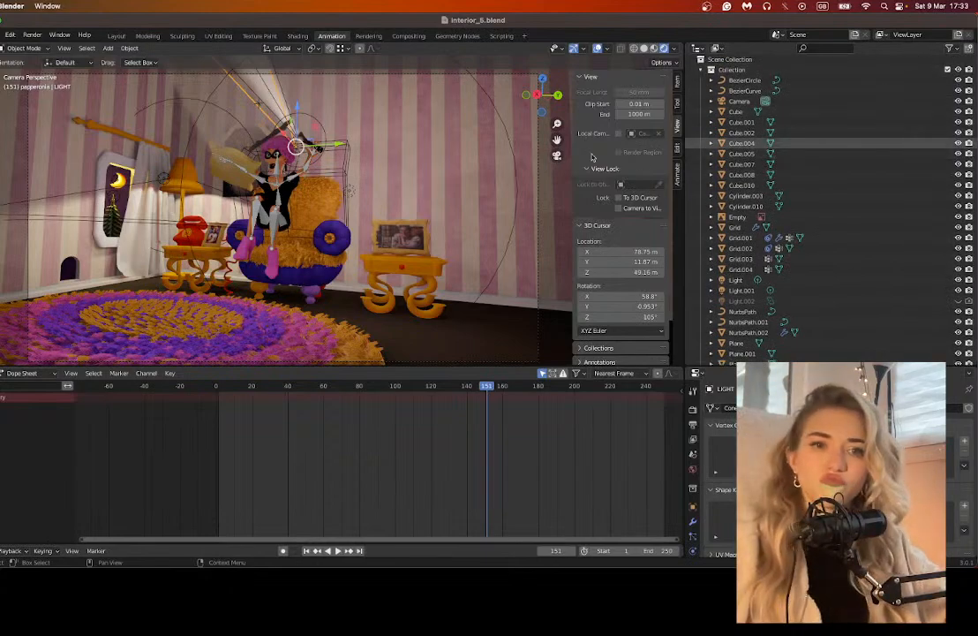
{"action": "left_click", "coordinate": [272, 104]}
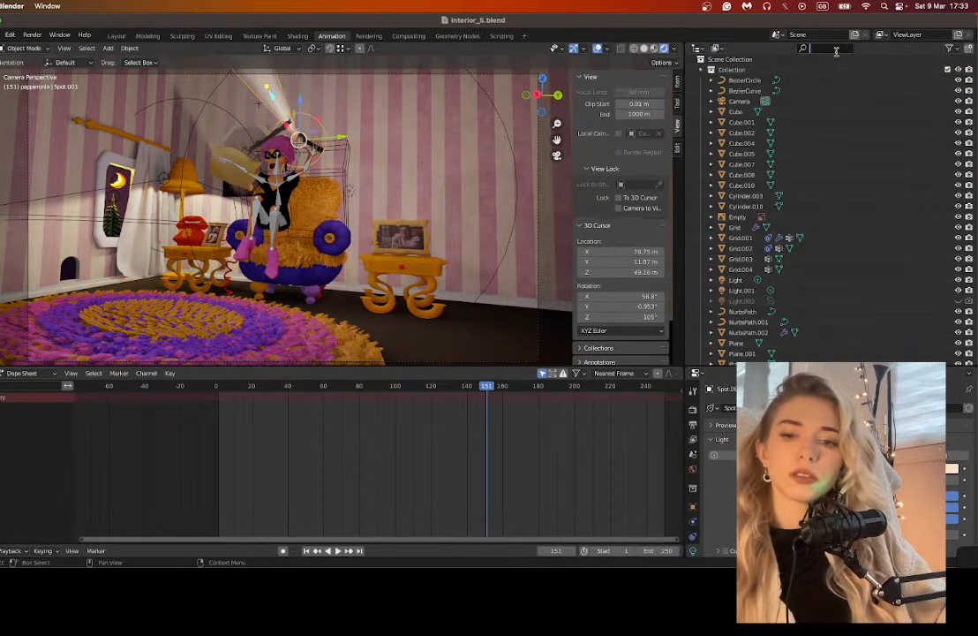
{"action": "type", "text": "spot"}
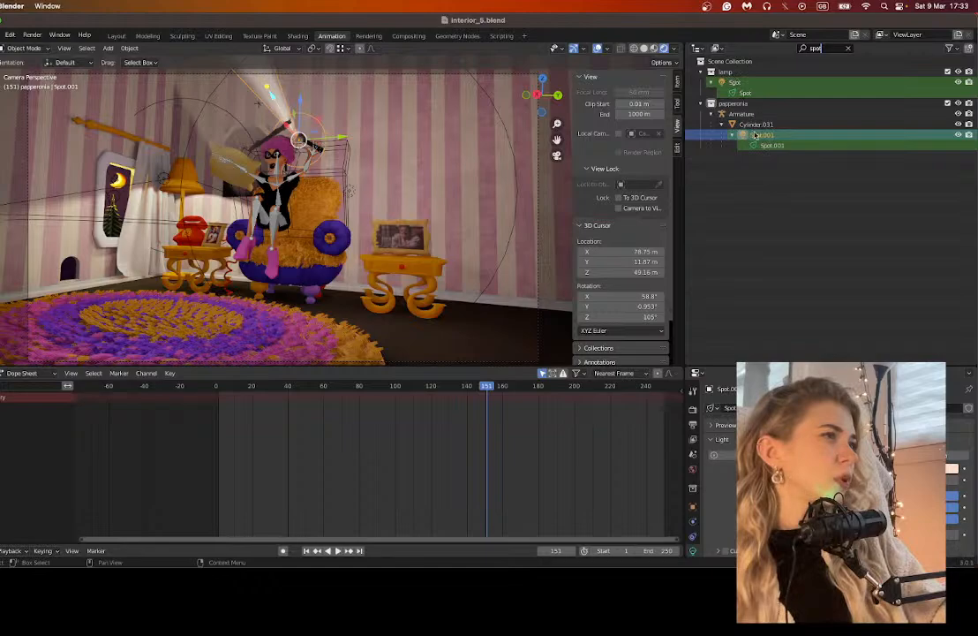
Step: Hide the Spot.001 spotlight in the viewport and select the LIGHT beam mesh above the character's head
{"action": "left_click", "coordinate": [968, 135]}
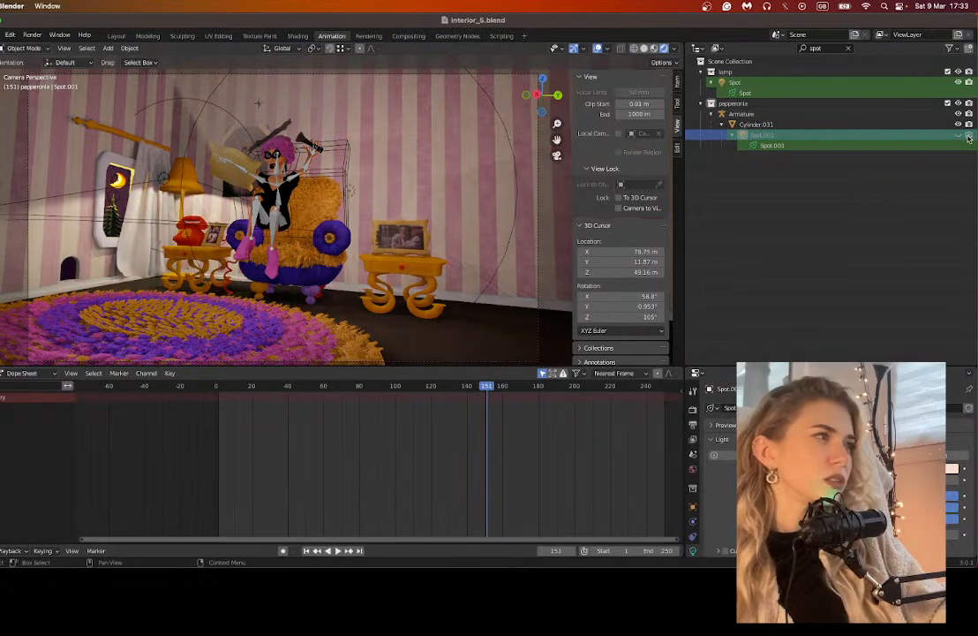
{"action": "left_click", "coordinate": [280, 123]}
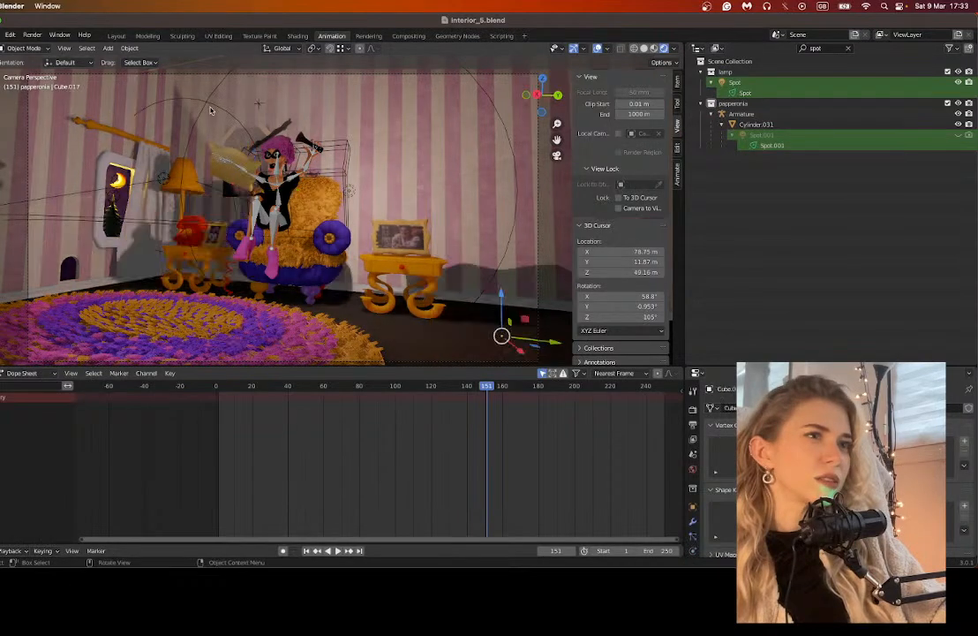
{"action": "left_click", "coordinate": [281, 124]}
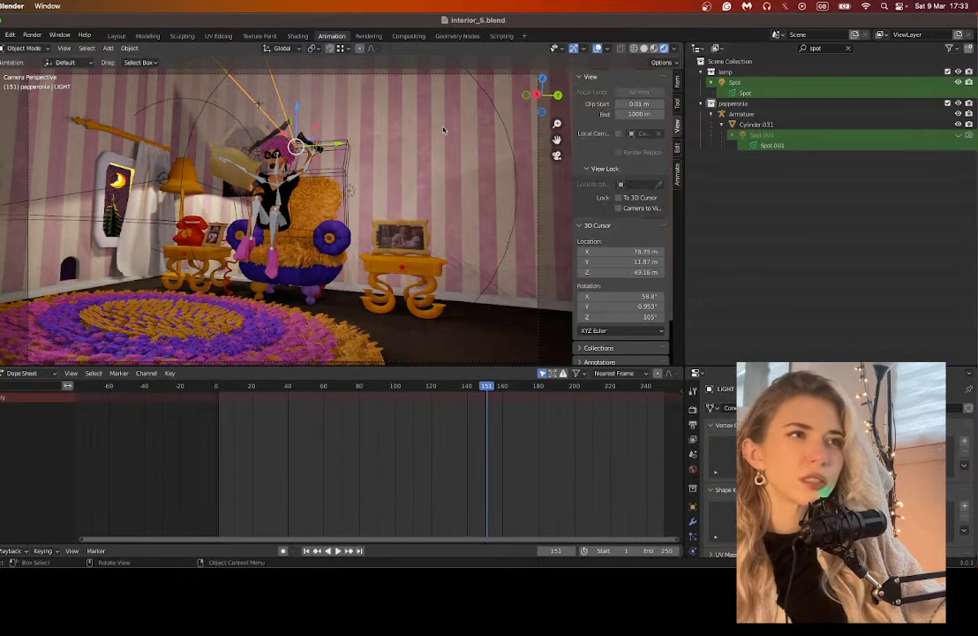
{"action": "middle_click_drag", "start_coordinate": [283, 135], "coordinate": [373, 137]}
{"action": "scroll", "coordinate": [373, 136], "scroll_direction": "down", "scroll_amount": 3}
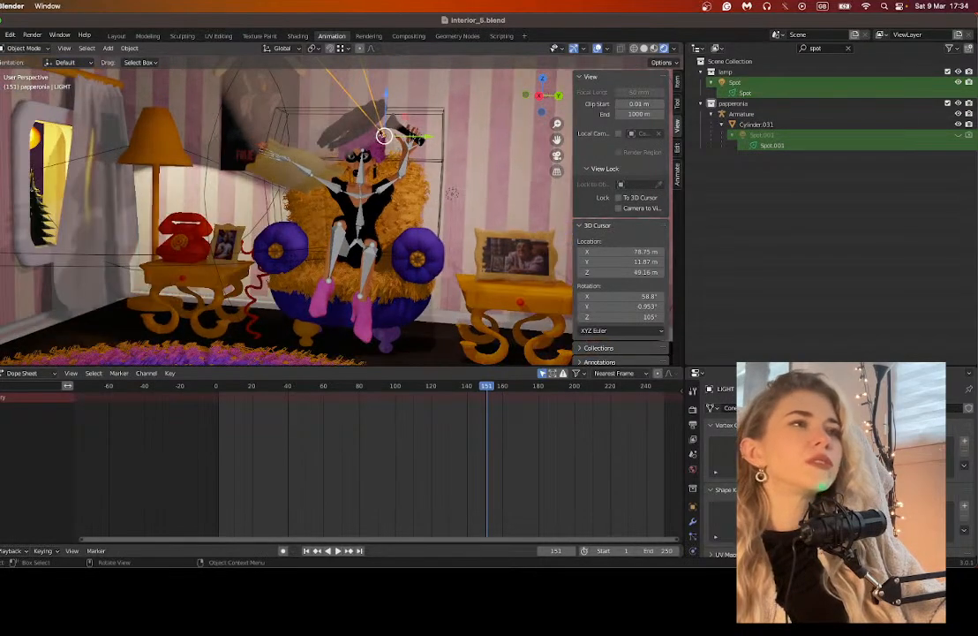
Step: Select the flashlight mesh Cylinder.031 and its parent Armature in the filtered outliner, checking each in the room
{"action": "left_click", "coordinate": [755, 125]}
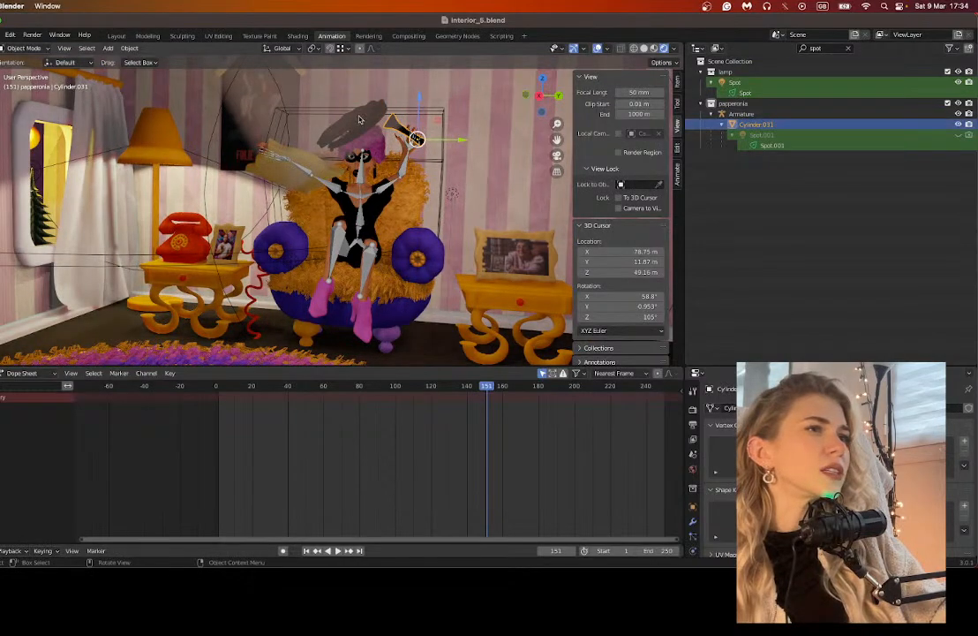
{"action": "scroll", "coordinate": [358, 119], "scroll_direction": "down", "scroll_amount": 6}
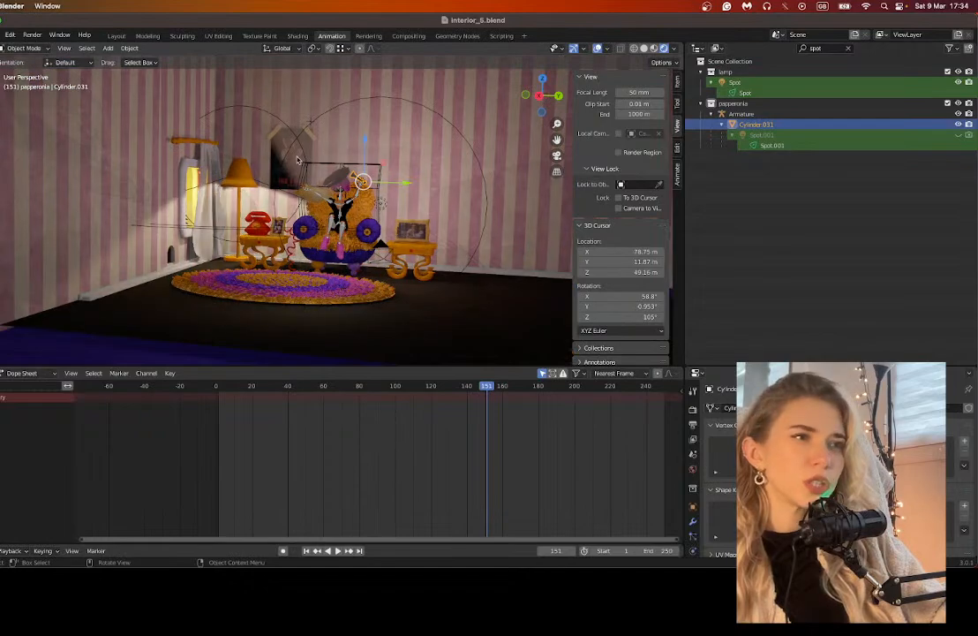
{"action": "scroll", "coordinate": [298, 160], "scroll_direction": "up", "scroll_amount": 3}
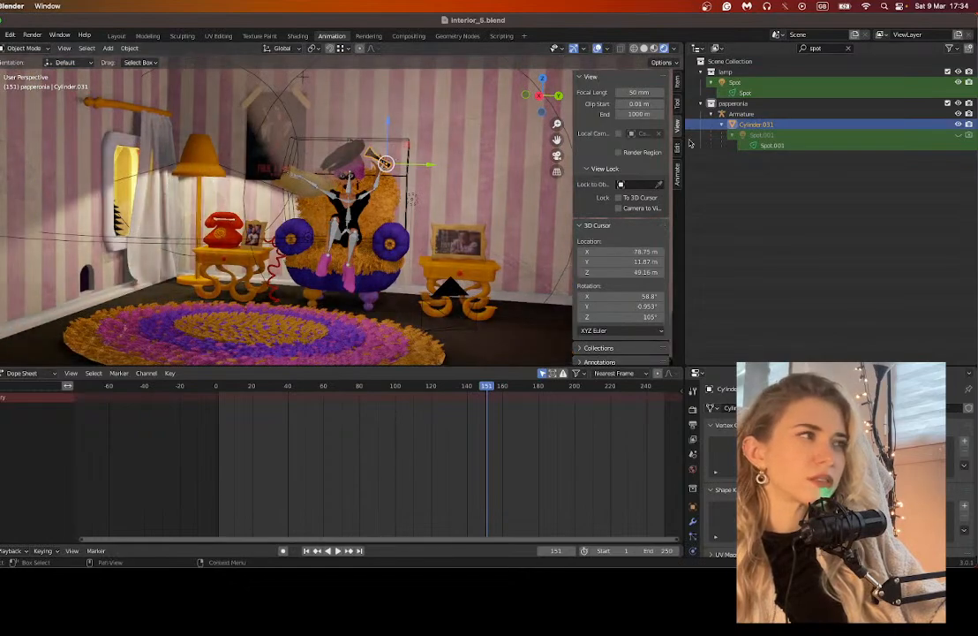
{"action": "left_click", "coordinate": [739, 115]}
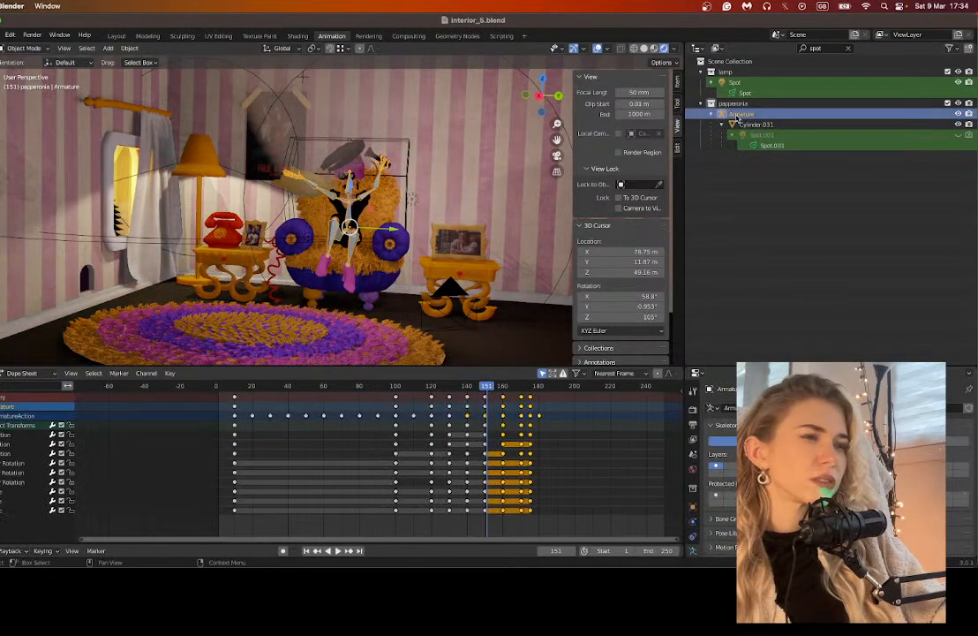
Step: Clear the outliner filter and look through the Armature's children in the papperonia collection, checking Circle.004
{"action": "left_click", "coordinate": [848, 49]}
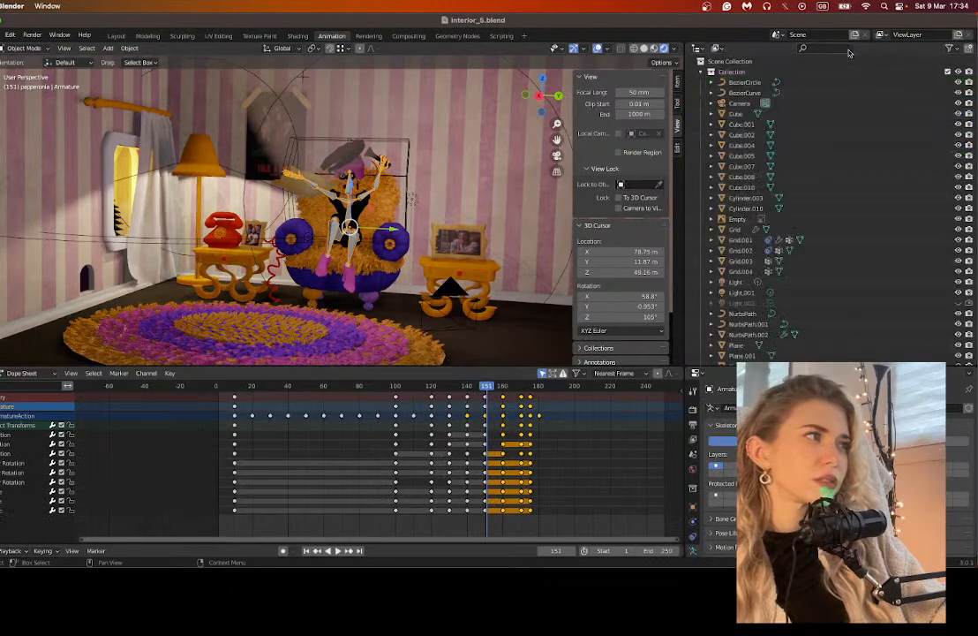
{"action": "scroll", "coordinate": [839, 280], "scroll_direction": "down", "scroll_amount": 10}
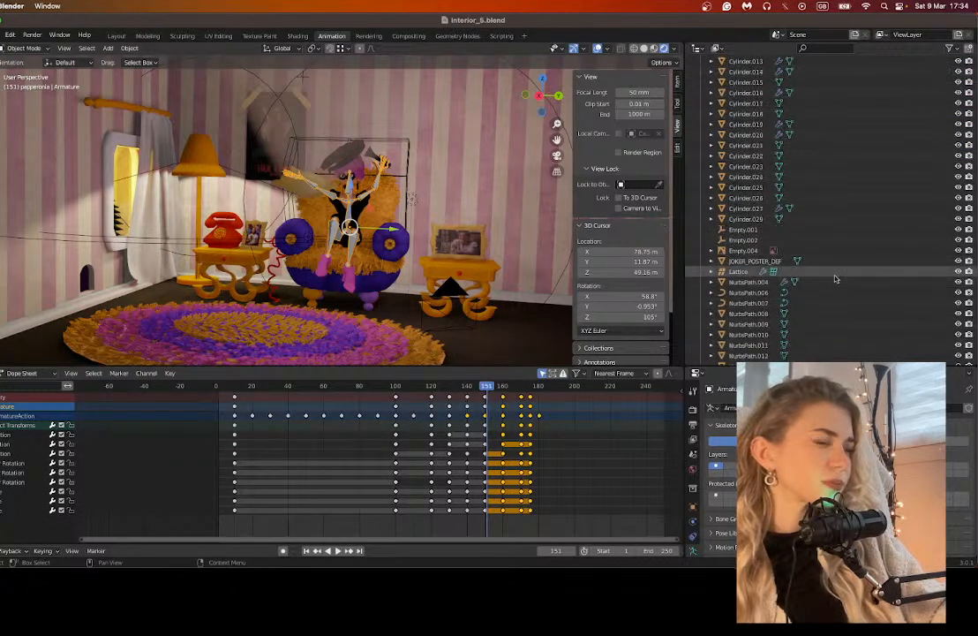
{"action": "scroll", "coordinate": [835, 280], "scroll_direction": "down", "scroll_amount": 15}
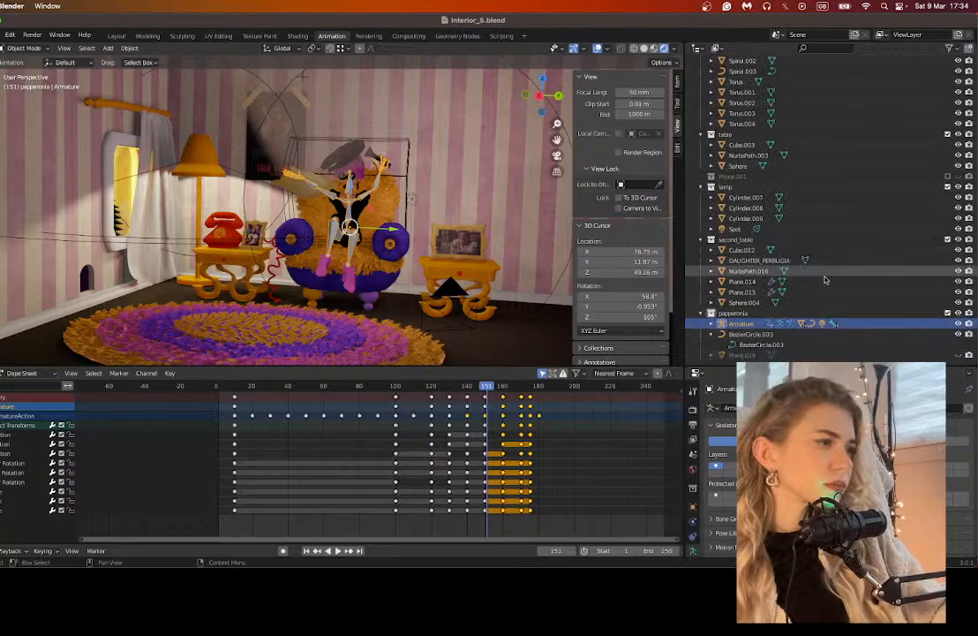
{"action": "left_click", "coordinate": [721, 323]}
{"action": "scroll", "coordinate": [755, 335], "scroll_direction": "down", "scroll_amount": 4}
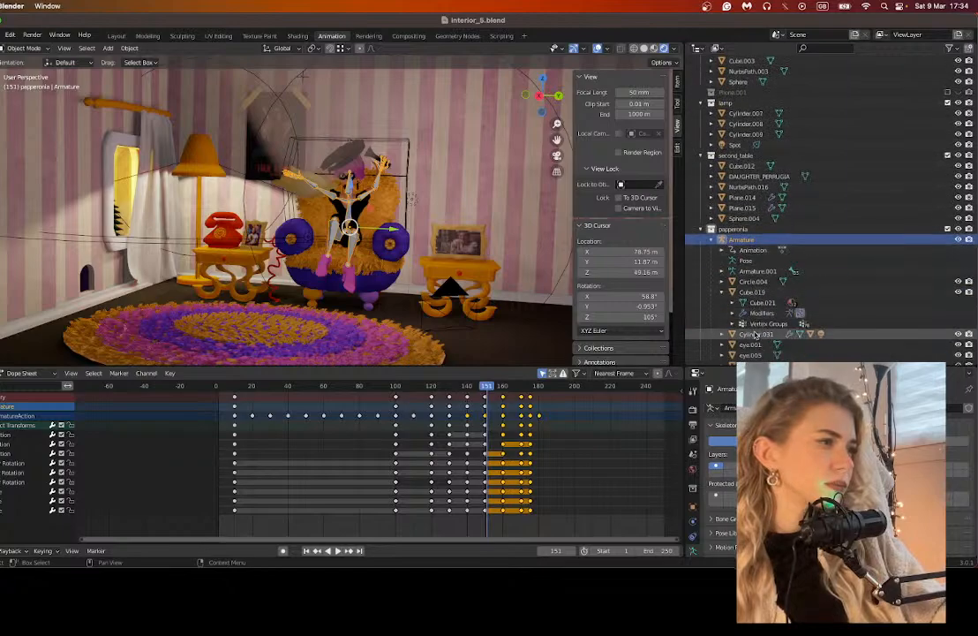
{"action": "left_click", "coordinate": [749, 281]}
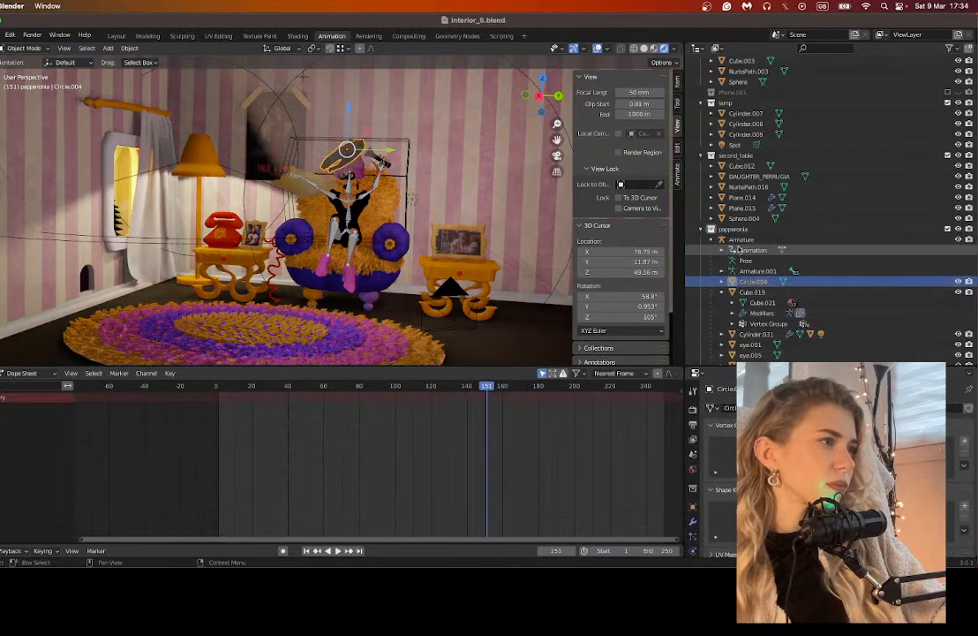
{"action": "left_click", "coordinate": [741, 239]}
{"action": "left_click", "coordinate": [714, 240]}
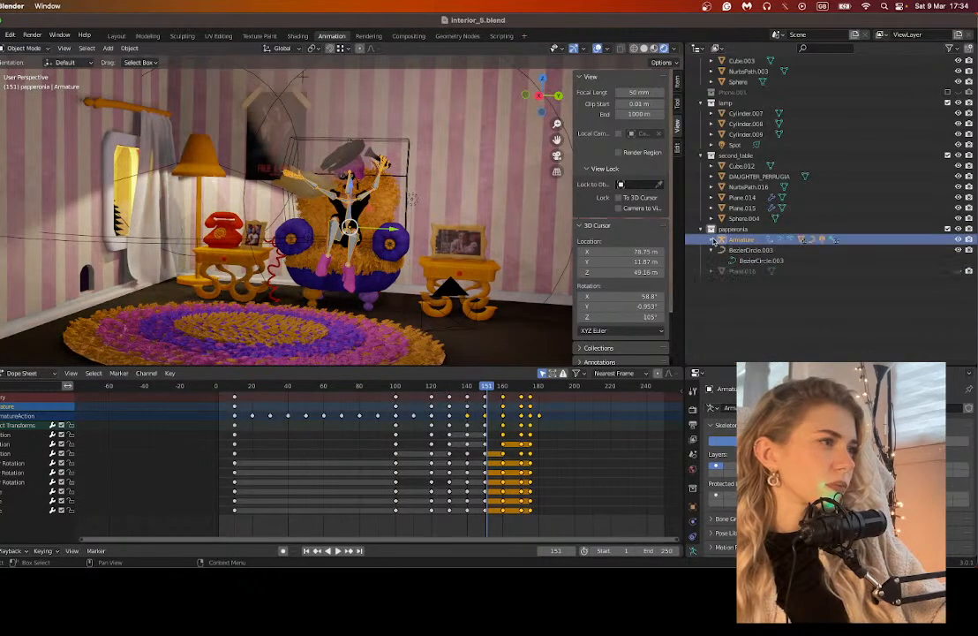
Step: Select BezierCircle.003 in the papperonia collection and examine the character and armchair from several angles
{"action": "scroll", "coordinate": [715, 252], "scroll_direction": "up", "scroll_amount": 4}
{"action": "left_click", "coordinate": [748, 335]}
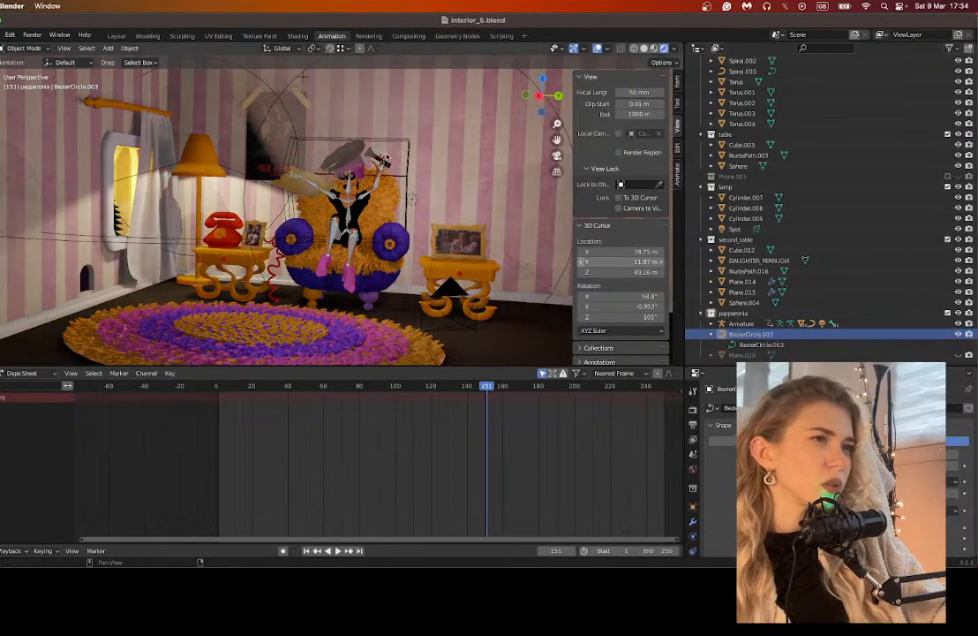
{"action": "scroll", "coordinate": [357, 181], "scroll_direction": "up", "scroll_amount": 3}
{"action": "middle_click_drag", "start_coordinate": [333, 168], "coordinate": [354, 168]}
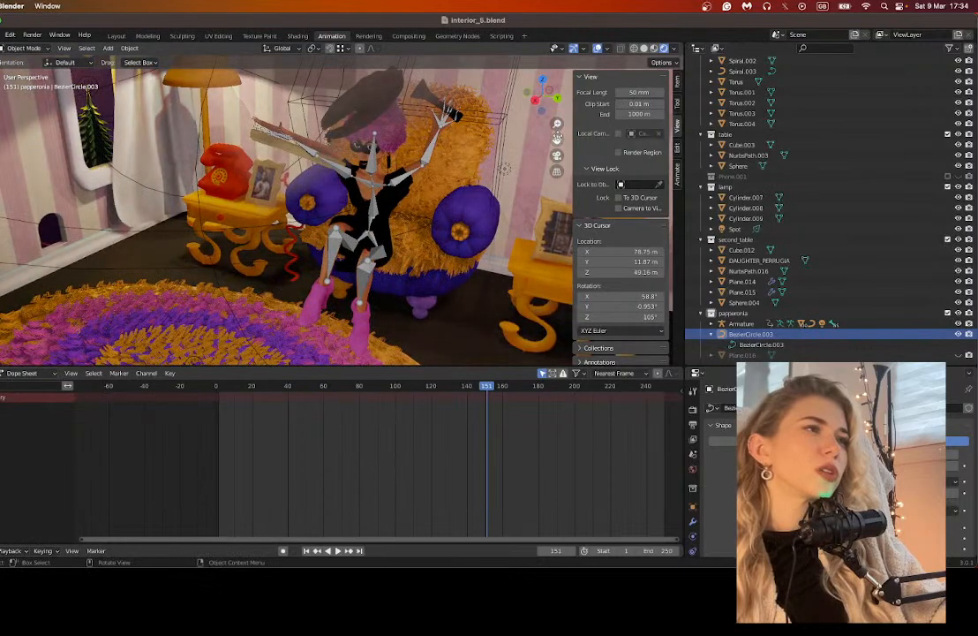
{"action": "middle_click_drag", "start_coordinate": [516, 134], "coordinate": [259, 163]}
{"action": "scroll", "coordinate": [271, 206], "scroll_direction": "down", "scroll_amount": 5}
{"action": "scroll", "coordinate": [348, 217], "scroll_direction": "up", "scroll_amount": 8}
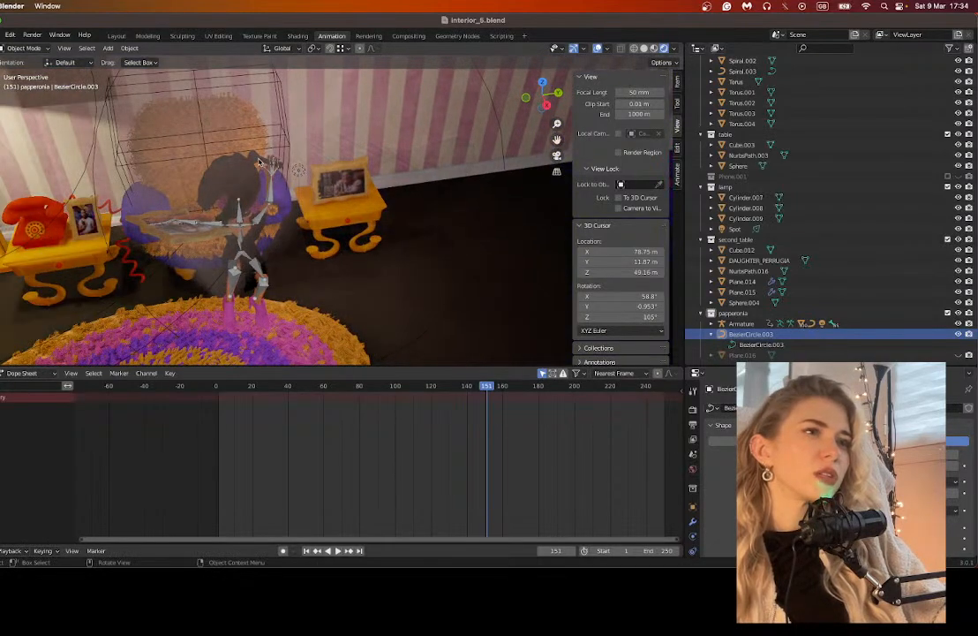
Step: Select the flashlight in the character's raised hand and filter the outliner by "cylinder" to locate it
{"action": "left_click", "coordinate": [261, 162]}
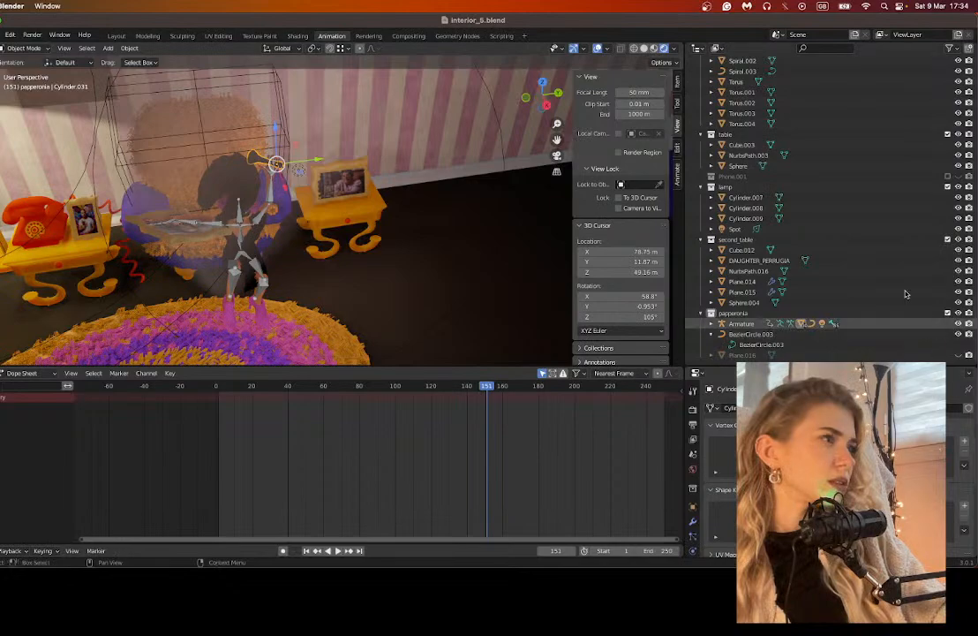
{"action": "left_click", "coordinate": [820, 50]}
{"action": "type", "text": "cylind"}
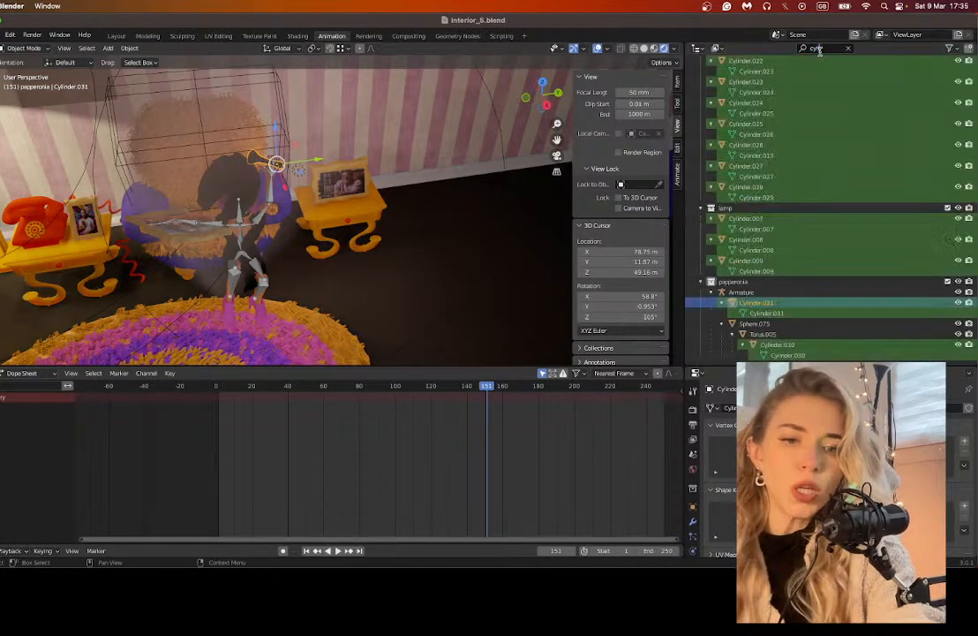
{"action": "type", "text": "er"}
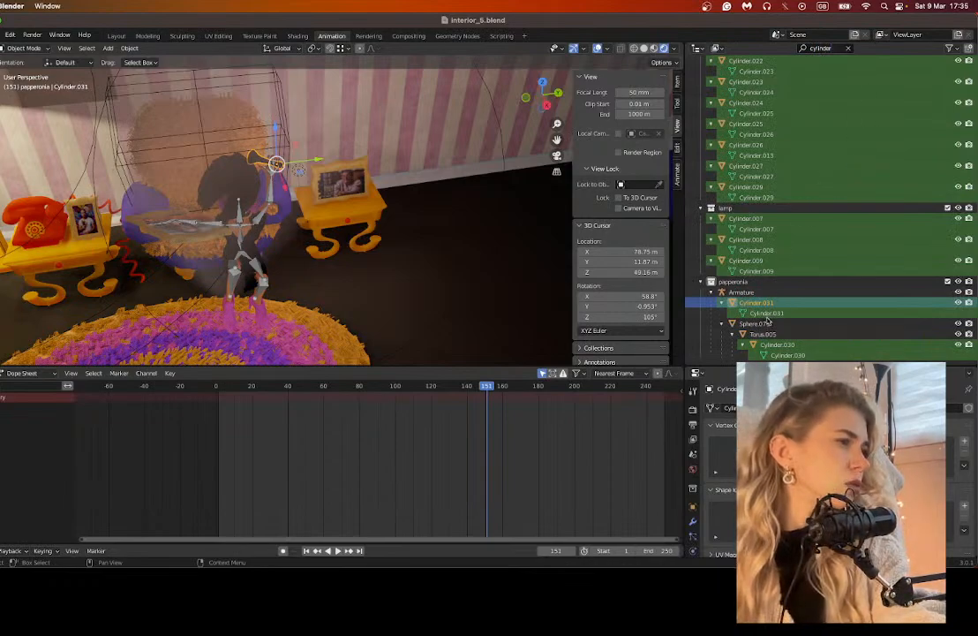
Step: Hide the Cylinder.031 flashlight in the viewport and show it again to check which object it is
{"action": "left_click", "coordinate": [959, 303]}
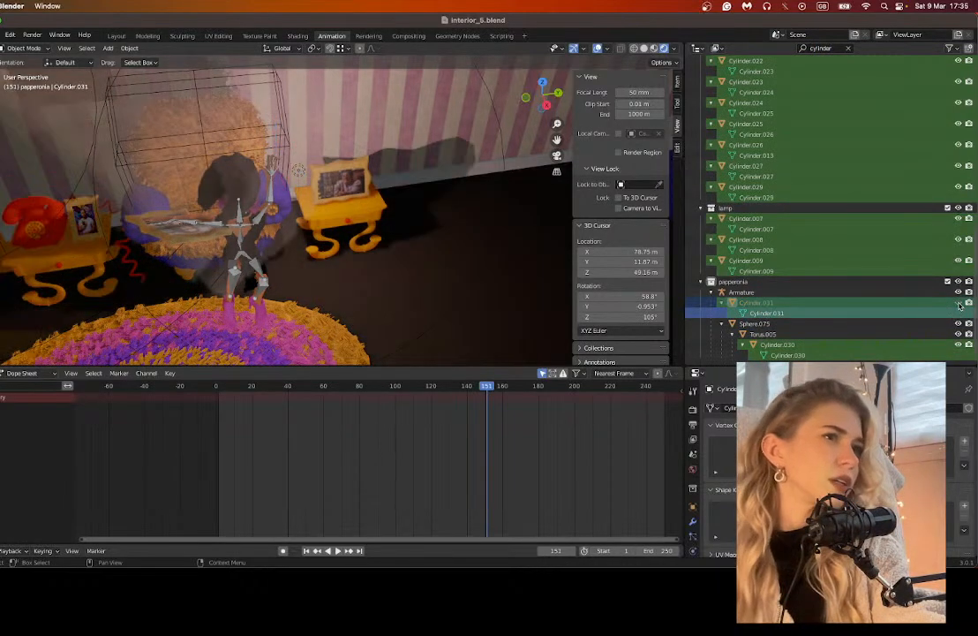
{"action": "left_click", "coordinate": [958, 303]}
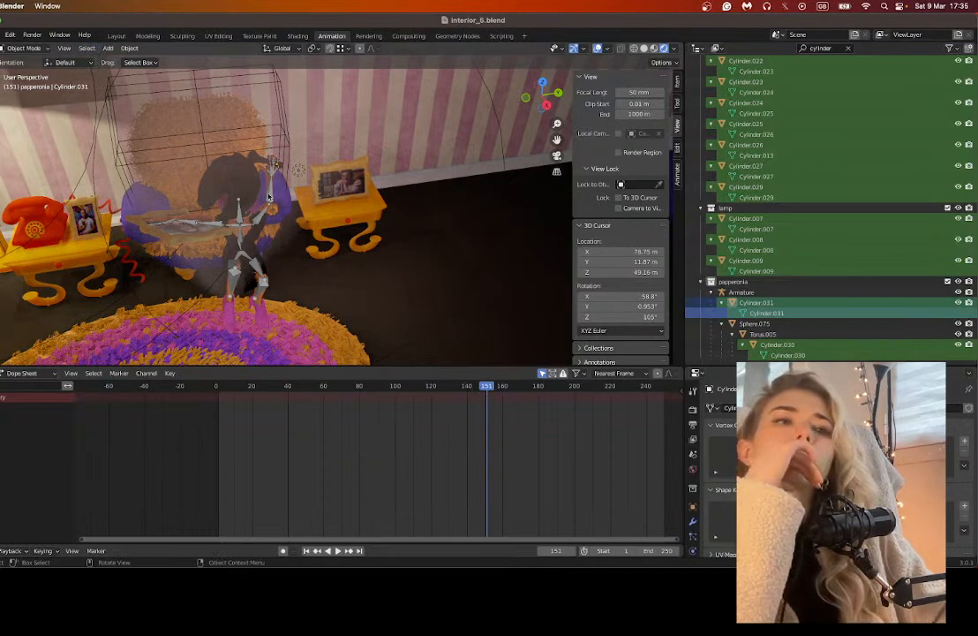
{"action": "scroll", "coordinate": [289, 251], "scroll_direction": "down", "scroll_amount": 3}
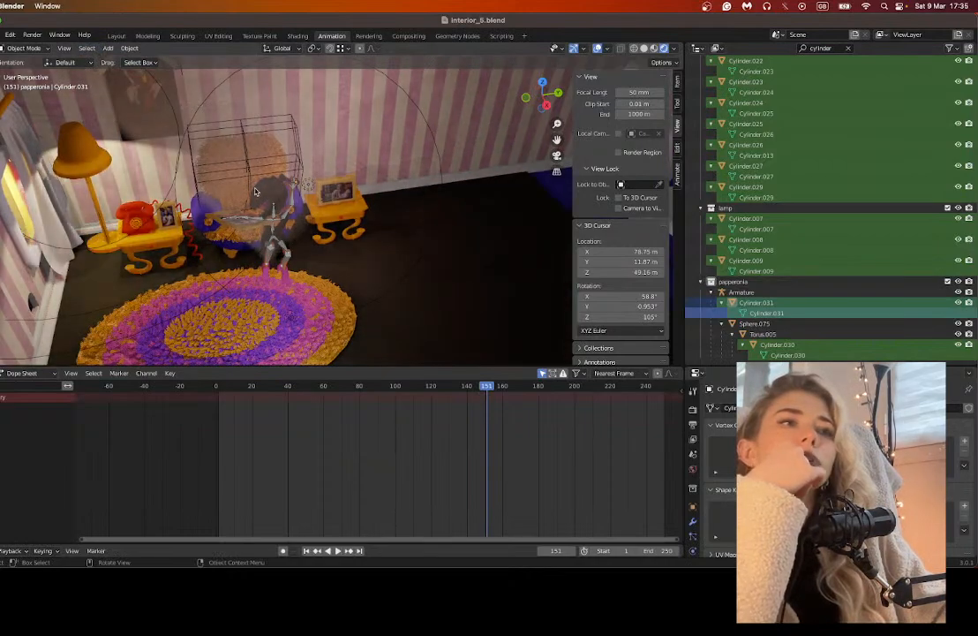
{"action": "middle_click_drag", "start_coordinate": [256, 192], "coordinate": [214, 188]}
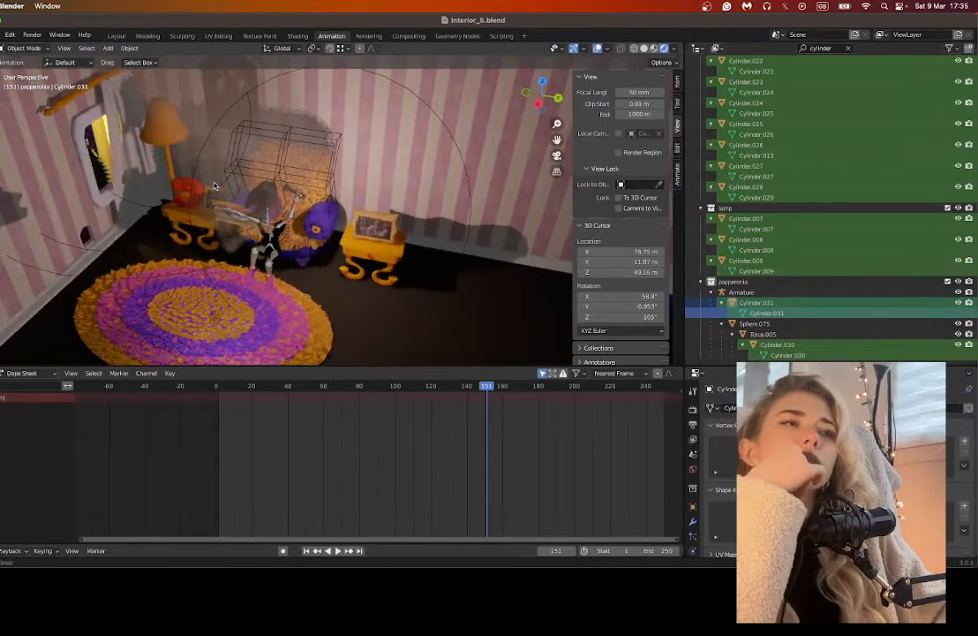
Step: Switch the viewport to Material Preview shading and select the LIGHT beam mesh above the character
{"action": "left_click", "coordinate": [654, 49]}
{"action": "mouse_move", "coordinate": [272, 157]}
{"action": "middle_mouse_down"}
{"action": "mouse_move", "coordinate": [275, 167]}
{"action": "mouse_move", "coordinate": [344, 185]}
{"action": "mouse_move", "coordinate": [214, 99]}
{"action": "mouse_move", "coordinate": [353, 176]}
{"action": "mouse_move", "coordinate": [481, 148]}
{"action": "middle_mouse_up"}
{"action": "left_click", "coordinate": [226, 108]}
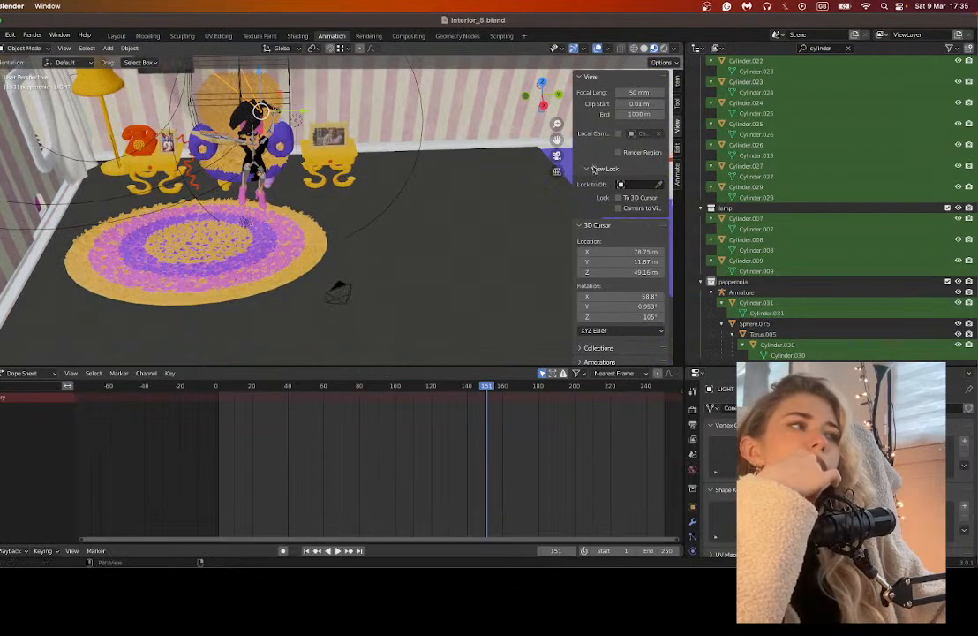
Step: Replace the outliner filter with the LIGHT object's mesh name, Cone.002, to locate the beam
{"action": "left_click", "coordinate": [848, 50]}
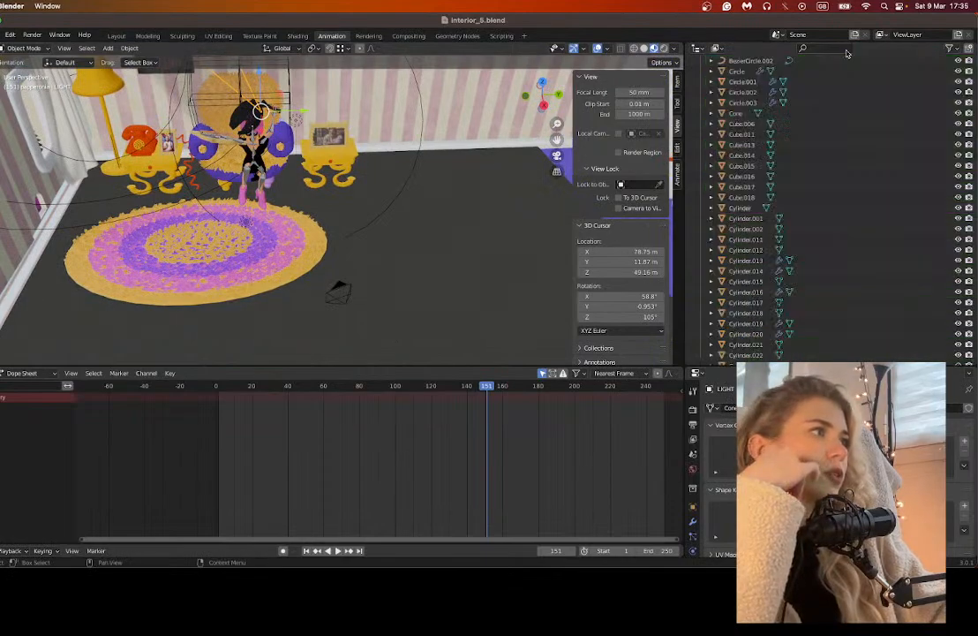
{"action": "scroll", "coordinate": [709, 253], "scroll_direction": "down", "scroll_amount": 4}
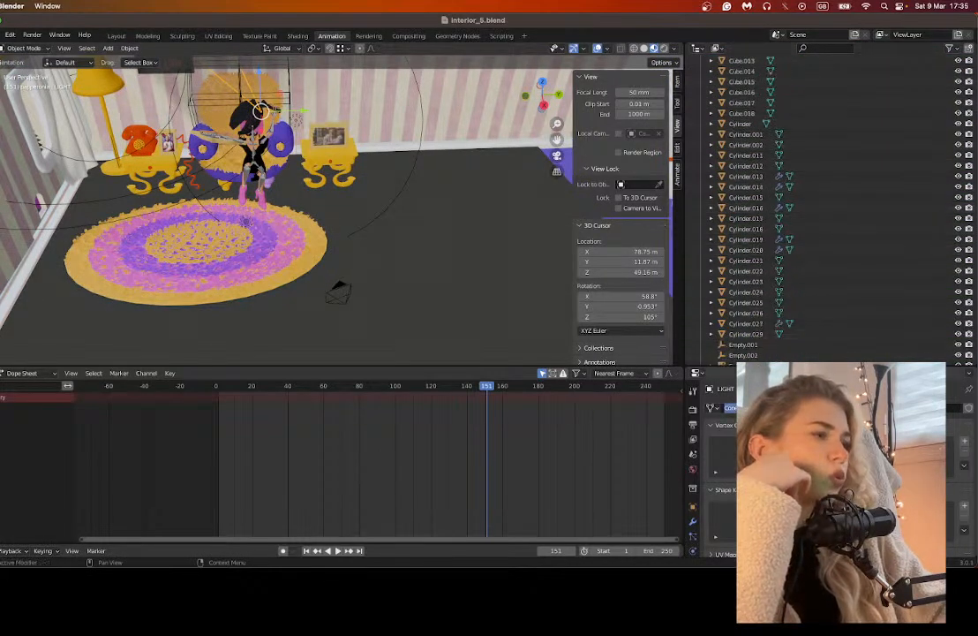
{"action": "left_click", "coordinate": [786, 408]}
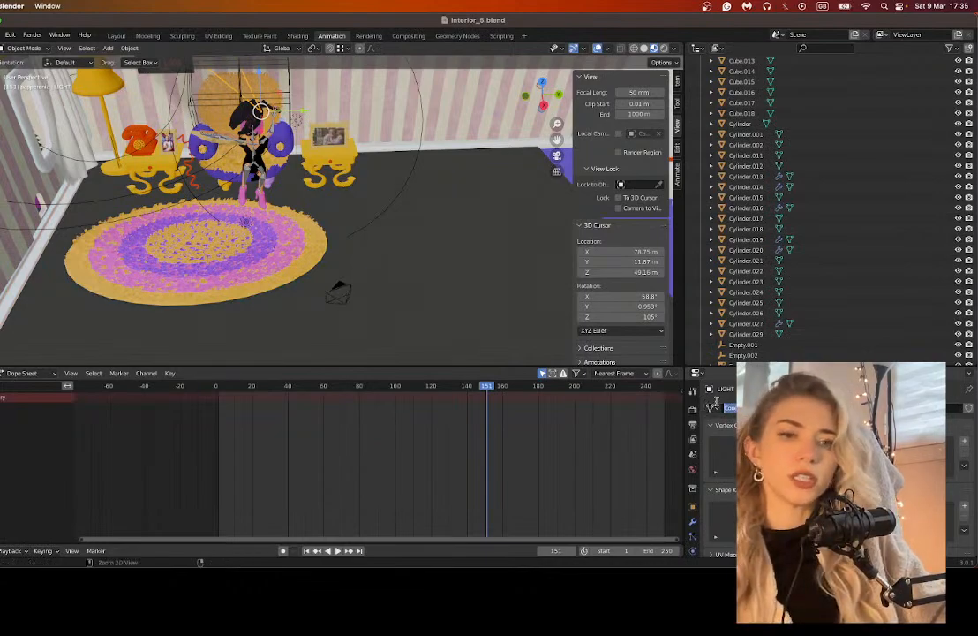
{"action": "left_click", "coordinate": [820, 49]}
{"action": "type", "text": "Cone.002"}
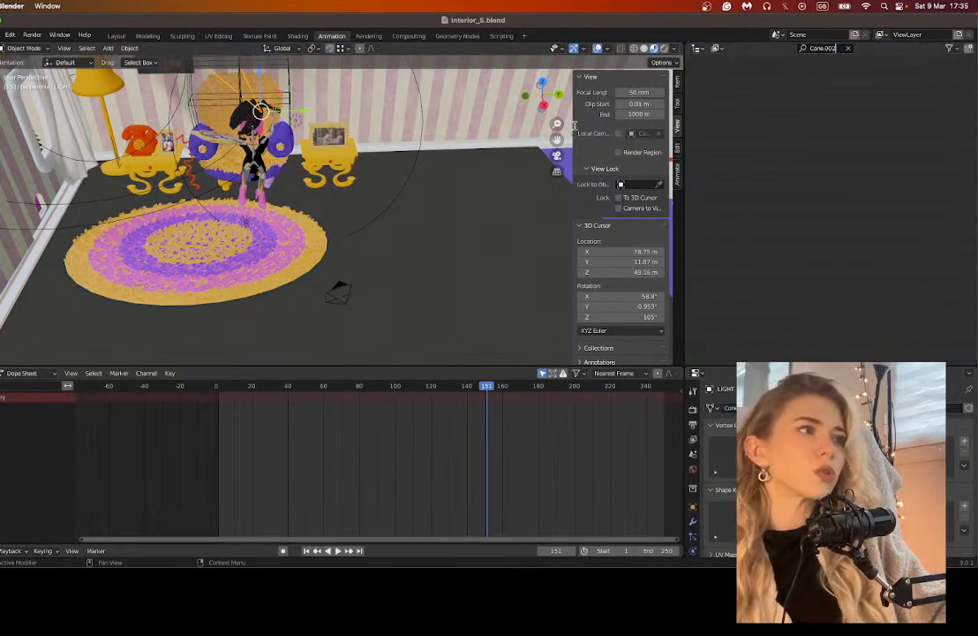
Step: Delete the LIGHT beam mesh attached to the flashlight
{"action": "left_click", "coordinate": [557, 139]}
{"action": "left_click_drag", "start_coordinate": [556, 140], "coordinate": [578, 264]}
{"action": "key", "text": "x"}
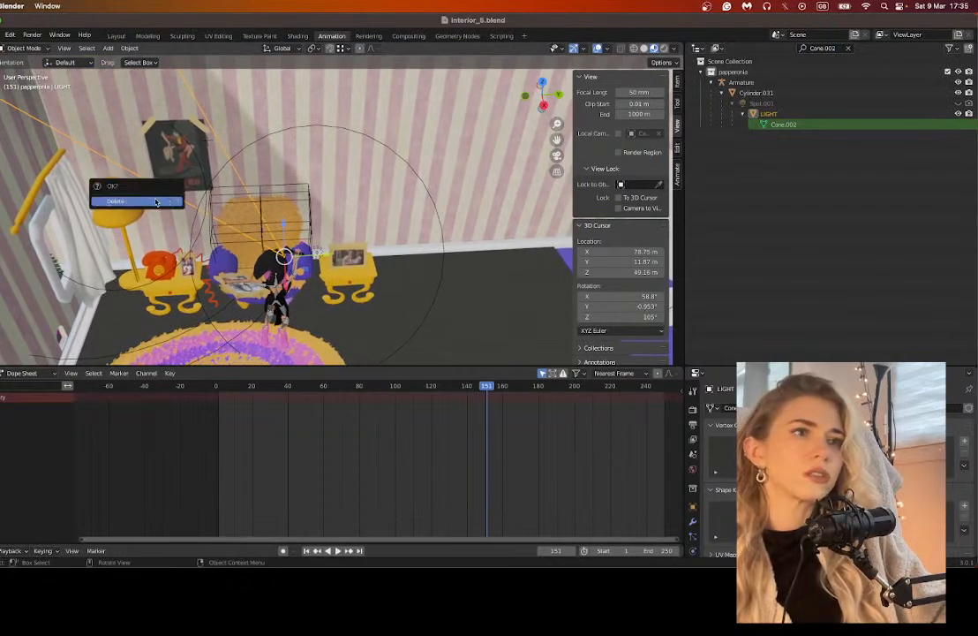
{"action": "left_click", "coordinate": [148, 171]}
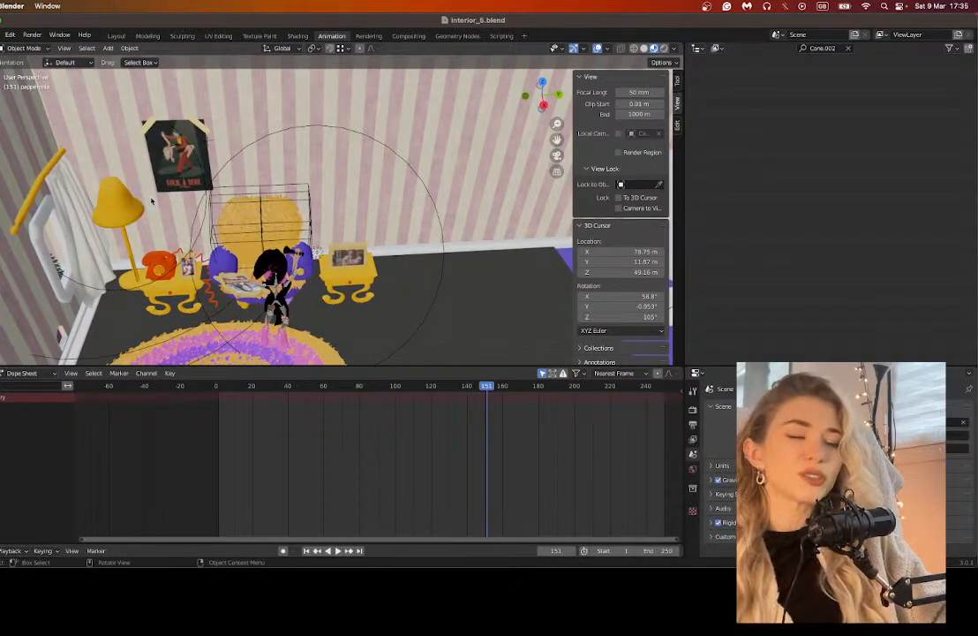
{"action": "middle_click_drag", "start_coordinate": [369, 218], "coordinate": [353, 193]}
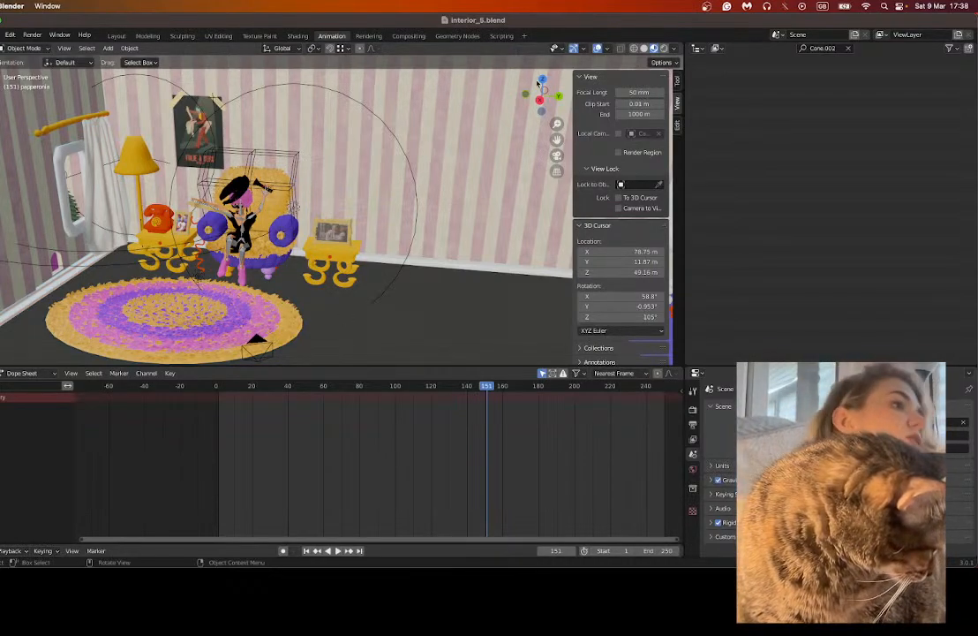
{"action": "middle_click_drag", "start_coordinate": [539, 88], "coordinate": [698, 53], "text": "shift"}
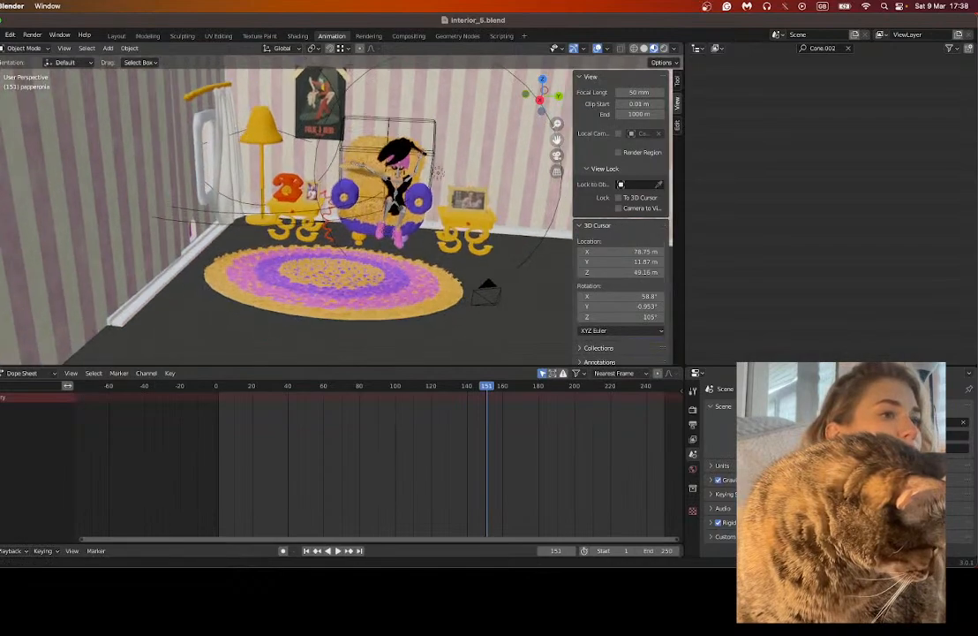
{"action": "middle_click_drag", "start_coordinate": [334, 171], "coordinate": [286, 173], "text": "shift"}
{"action": "scroll", "coordinate": [262, 192], "scroll_direction": "up", "scroll_amount": 2}
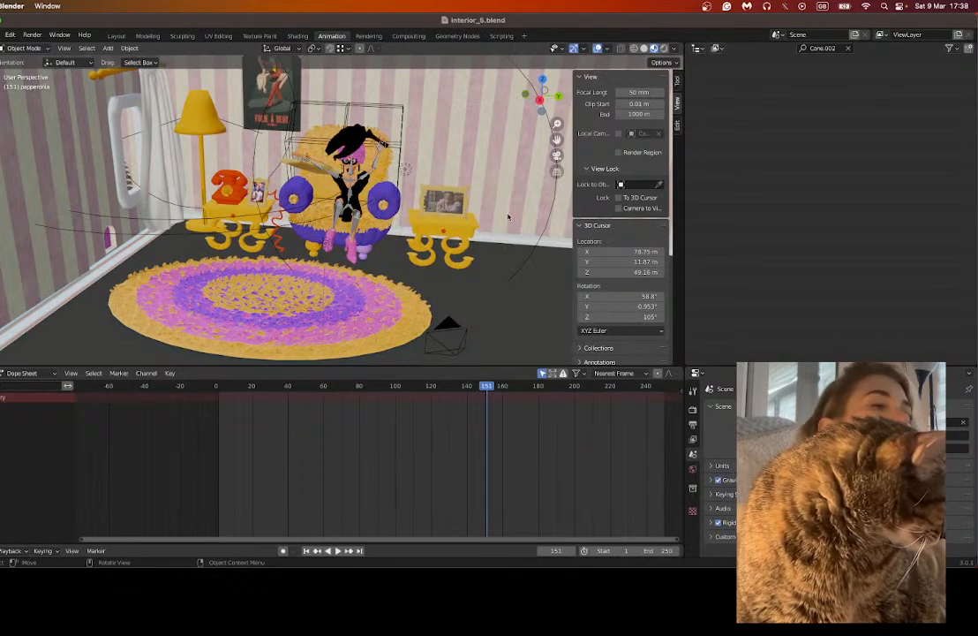
{"action": "middle_click_drag", "start_coordinate": [482, 136], "coordinate": [483, 145], "text": "shift"}
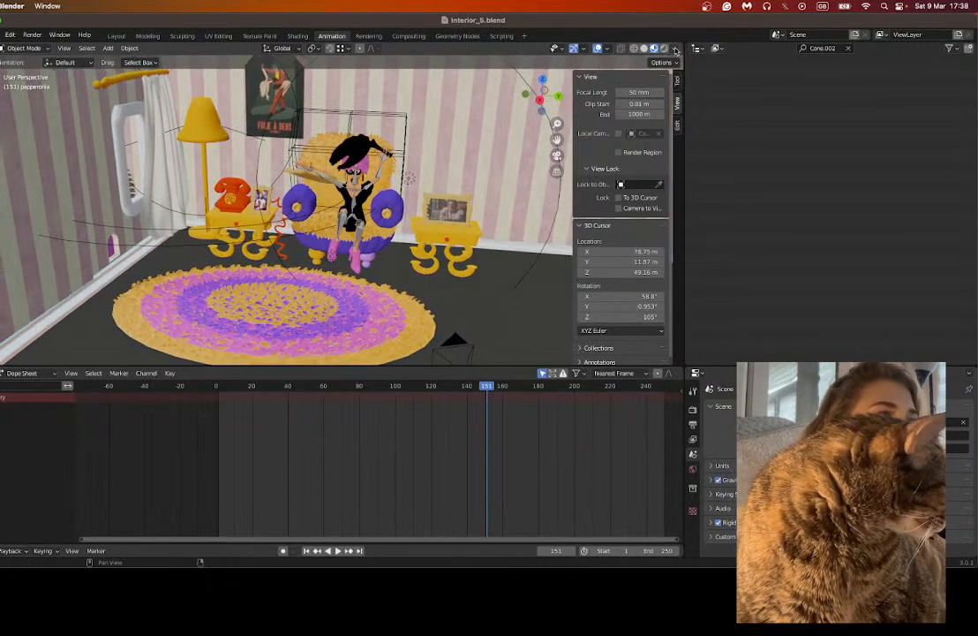
Step: Switch the viewport to Rendered shading and review the character's walk to the armchair through the camera at frames 45, 81 and 94
{"action": "left_click", "coordinate": [664, 49]}
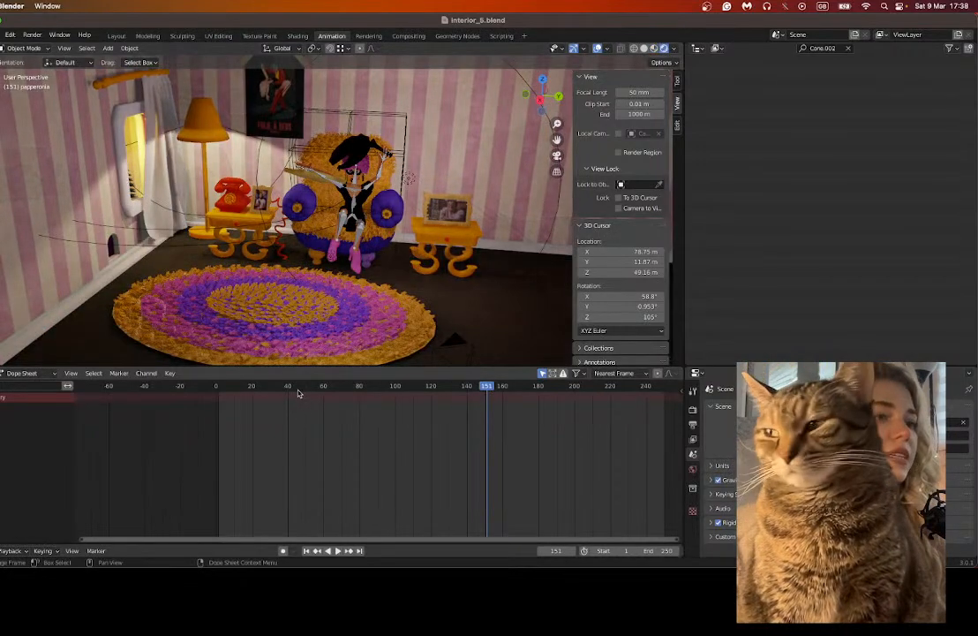
{"action": "left_click", "coordinate": [296, 391]}
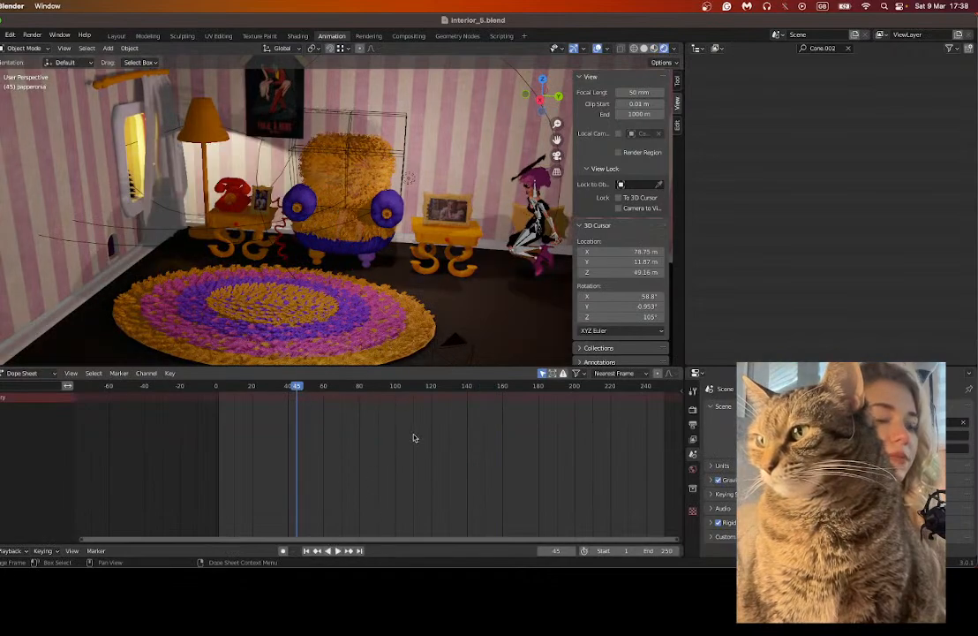
{"action": "key", "text": "KP_0"}
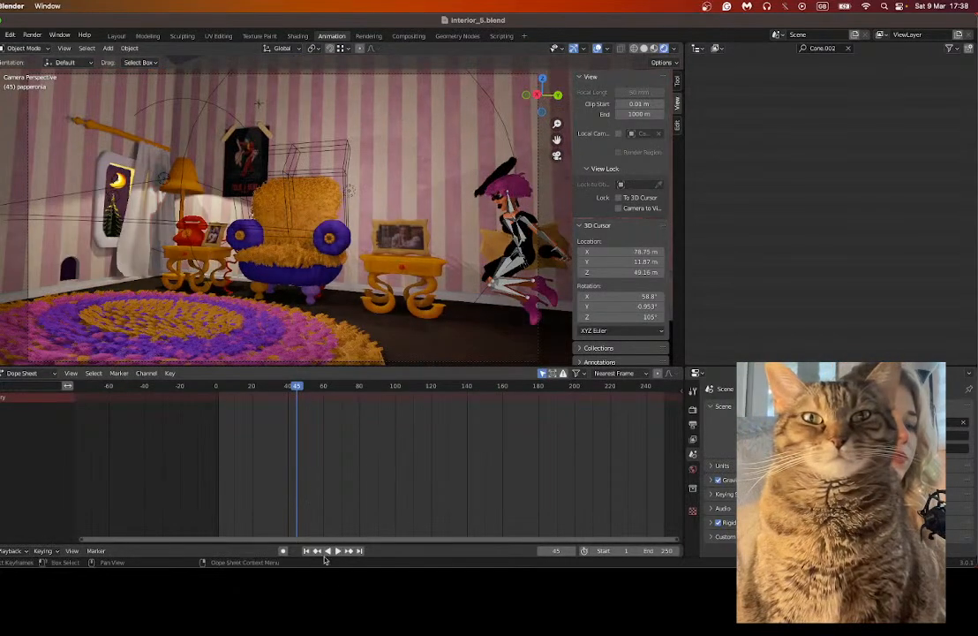
{"action": "left_click", "coordinate": [342, 386]}
{"action": "left_click", "coordinate": [361, 386]}
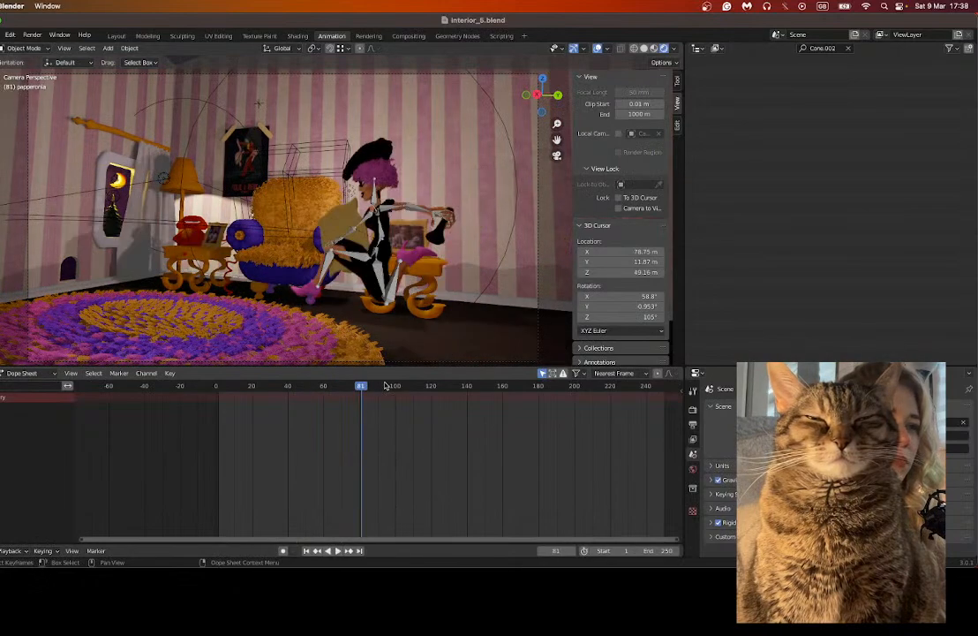
{"action": "left_click", "coordinate": [385, 386]}
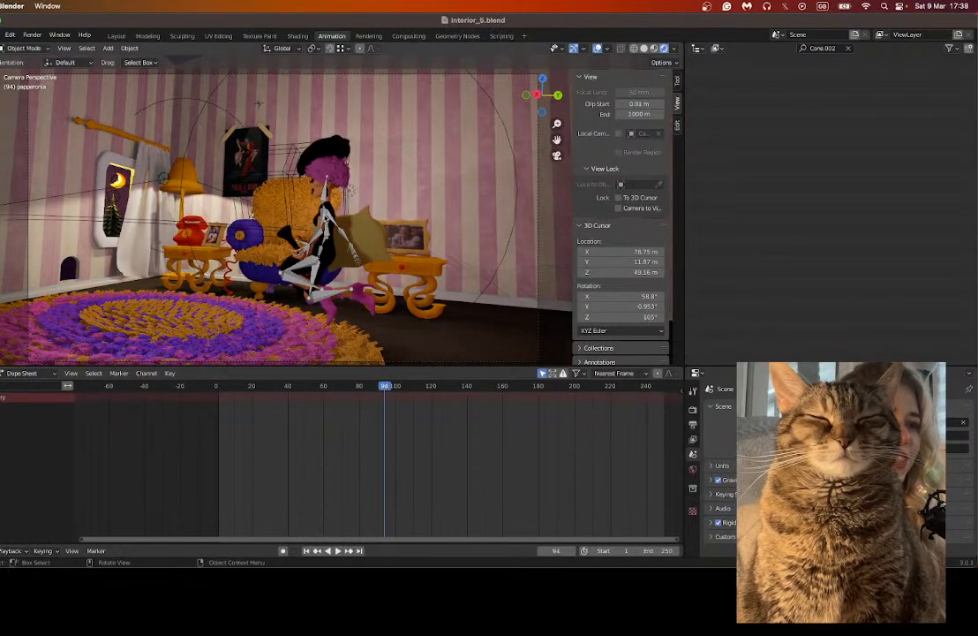
Step: Select the character's armature, enlarge the 3D viewport slightly, and clear the Cone.002 outliner filter to list all scene objects
{"action": "left_click", "coordinate": [325, 217]}
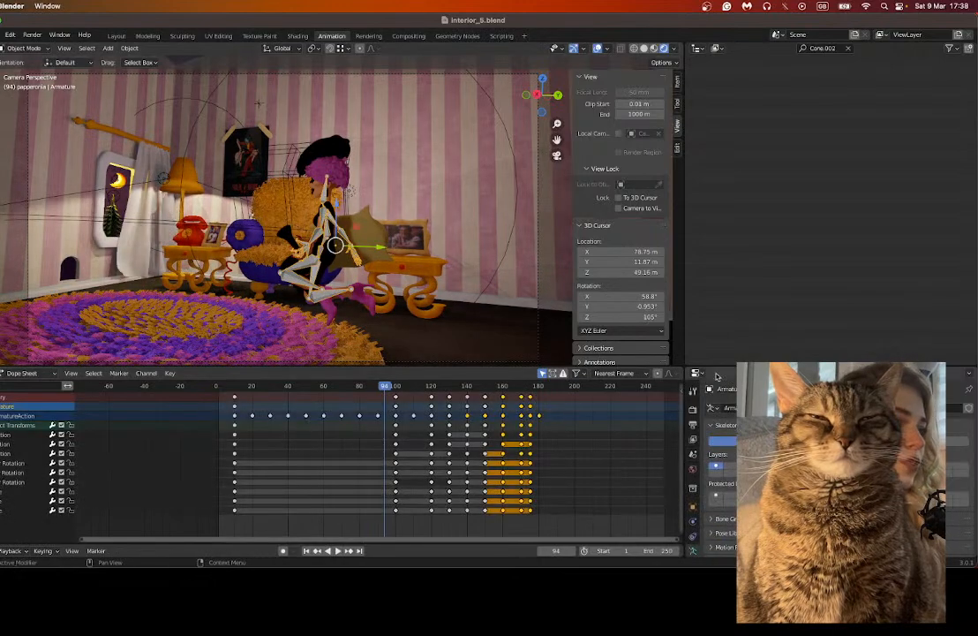
{"action": "left_click_drag", "start_coordinate": [715, 363], "coordinate": [676, 137]}
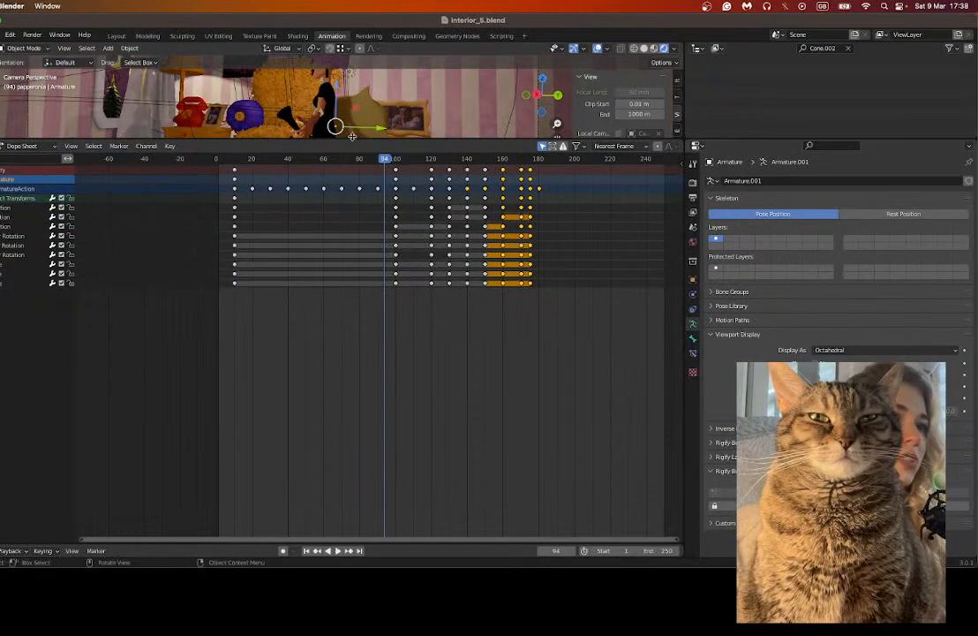
{"action": "left_click_drag", "start_coordinate": [397, 141], "coordinate": [397, 394]}
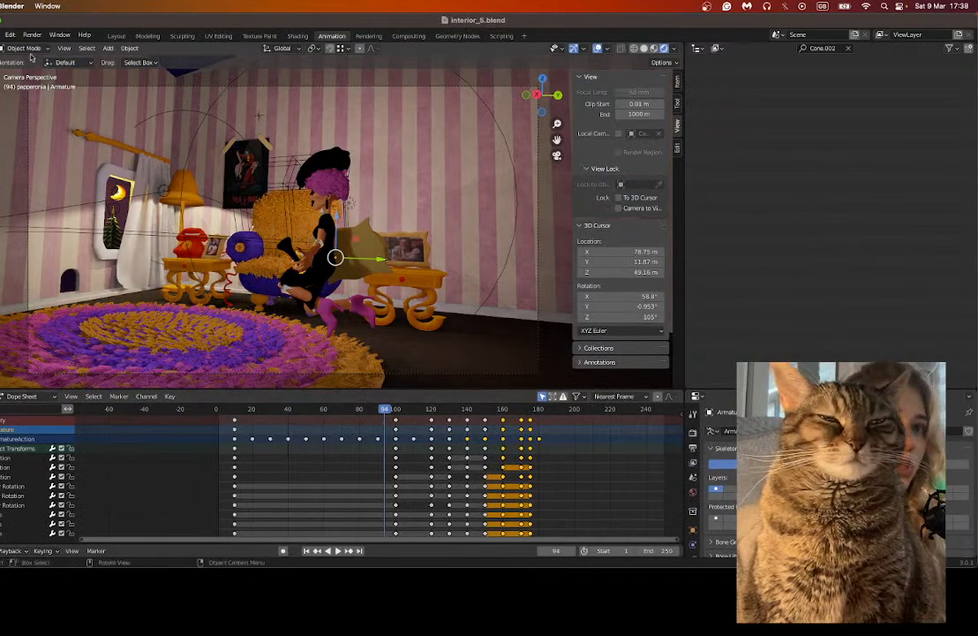
{"action": "left_click", "coordinate": [848, 48]}
{"action": "scroll", "coordinate": [928, 214], "scroll_direction": "down", "scroll_amount": 15}
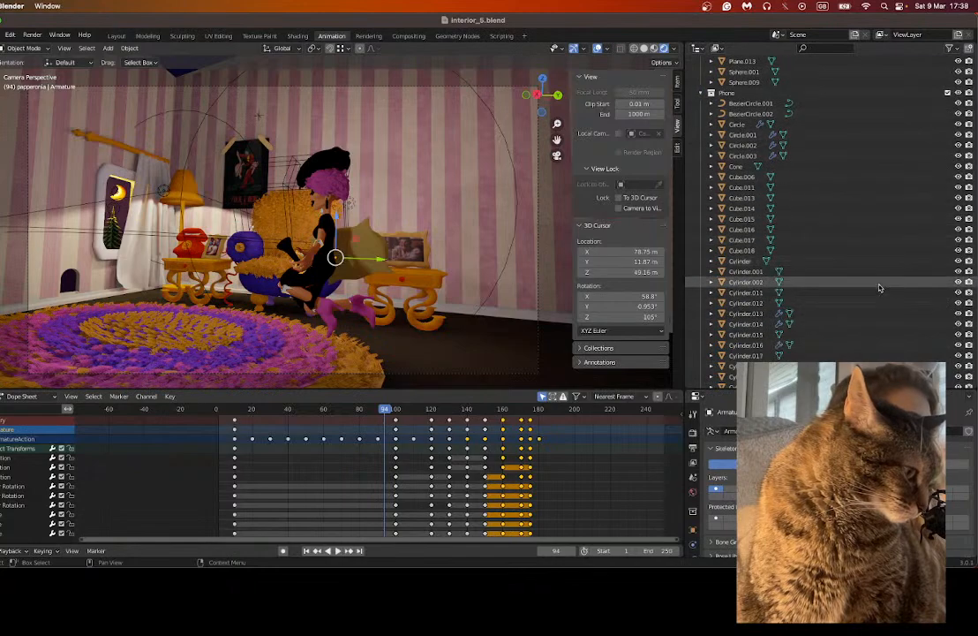
{"action": "scroll", "coordinate": [872, 295], "scroll_direction": "down", "scroll_amount": 10}
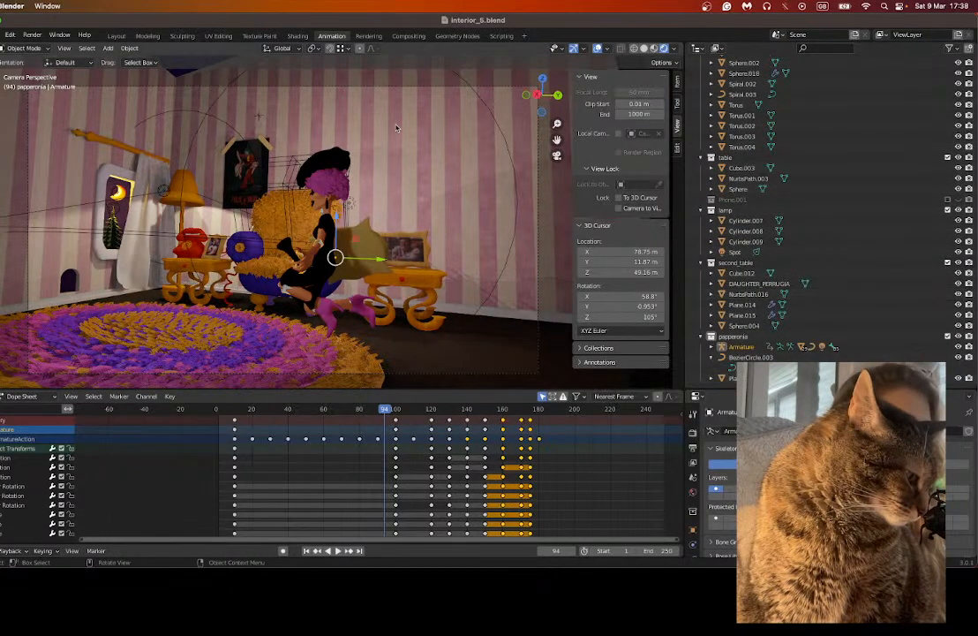
Step: Play the animation through the camera from frame 1 and stop it at frame 197 to review the seated pose
{"action": "left_click", "coordinate": [220, 410]}
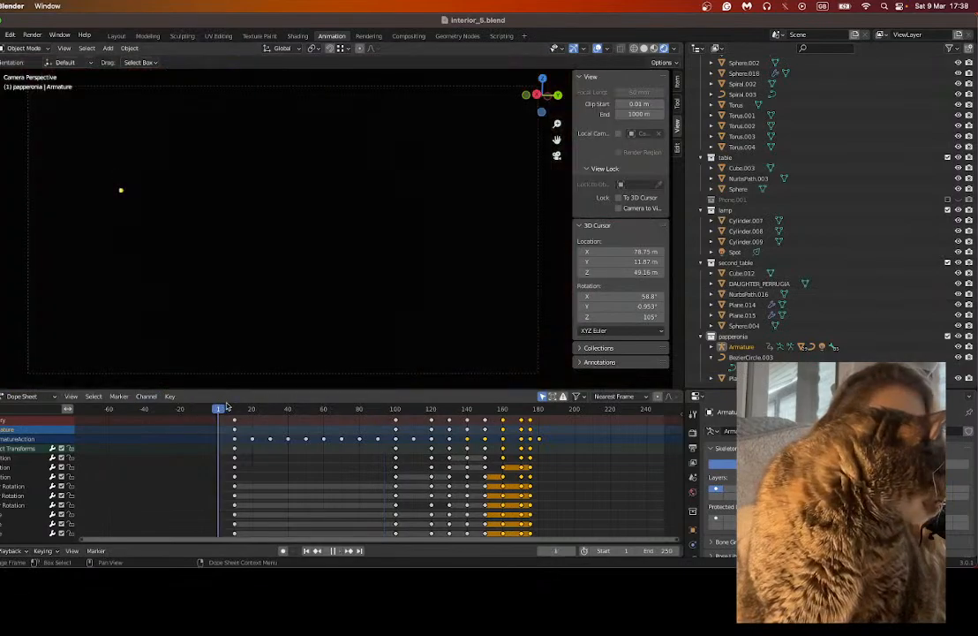
{"action": "left_click", "coordinate": [556, 157]}
{"action": "left_click", "coordinate": [556, 157]}
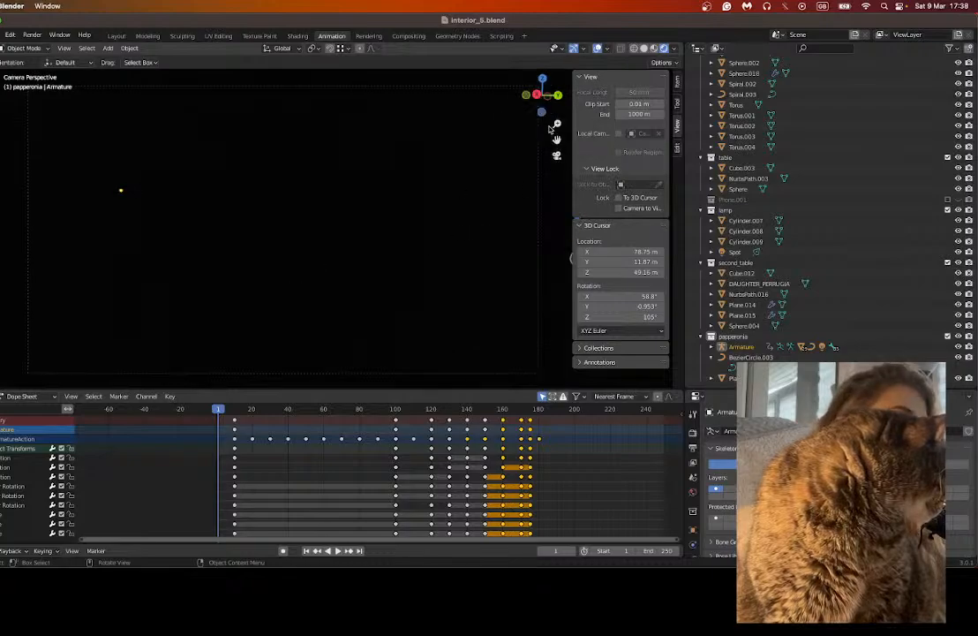
{"action": "left_click_drag", "start_coordinate": [556, 139], "coordinate": [578, 139]}
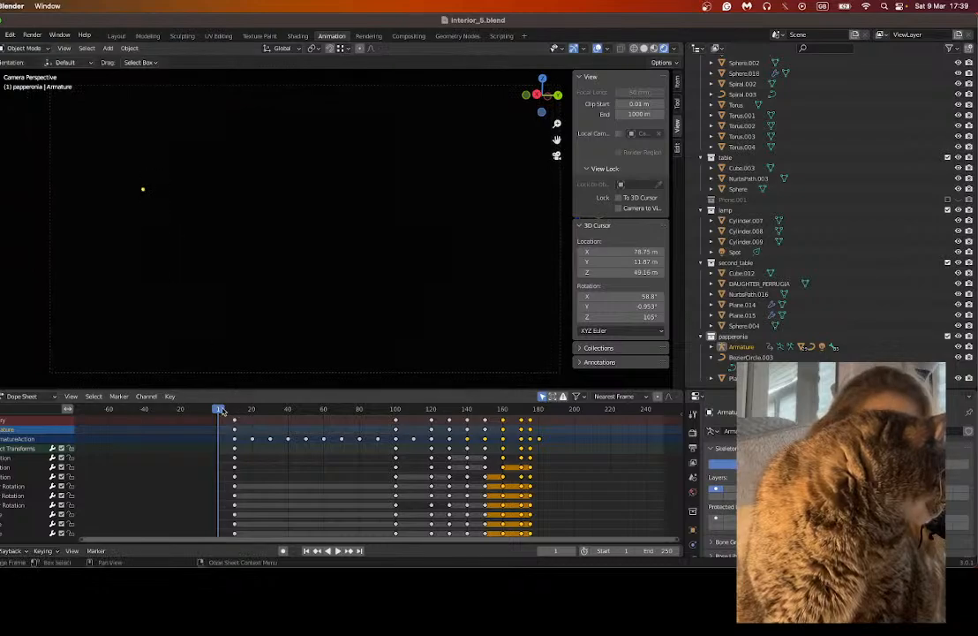
{"action": "left_click", "coordinate": [338, 550]}
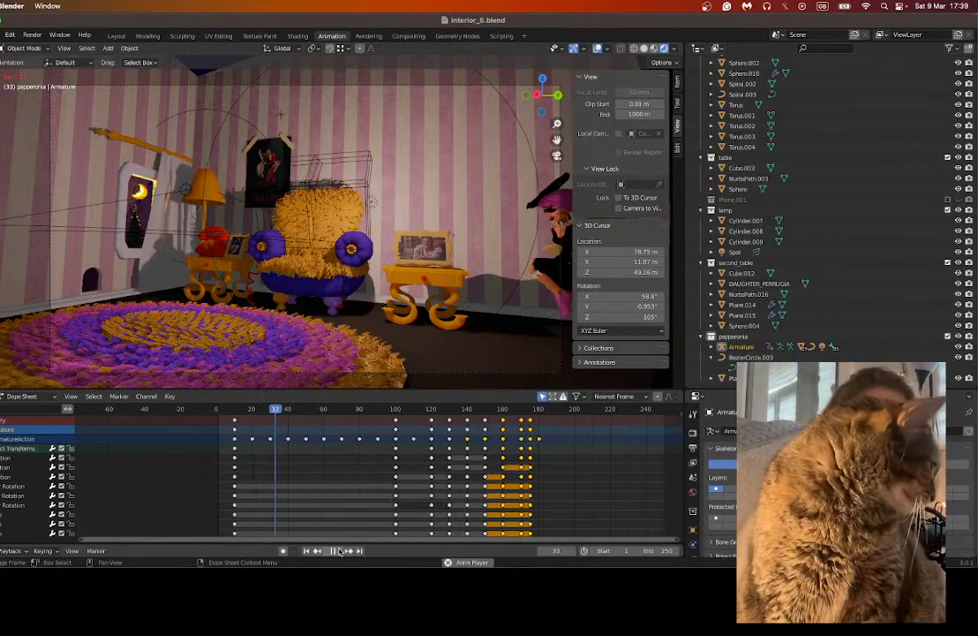
{"action": "left_click", "coordinate": [219, 414]}
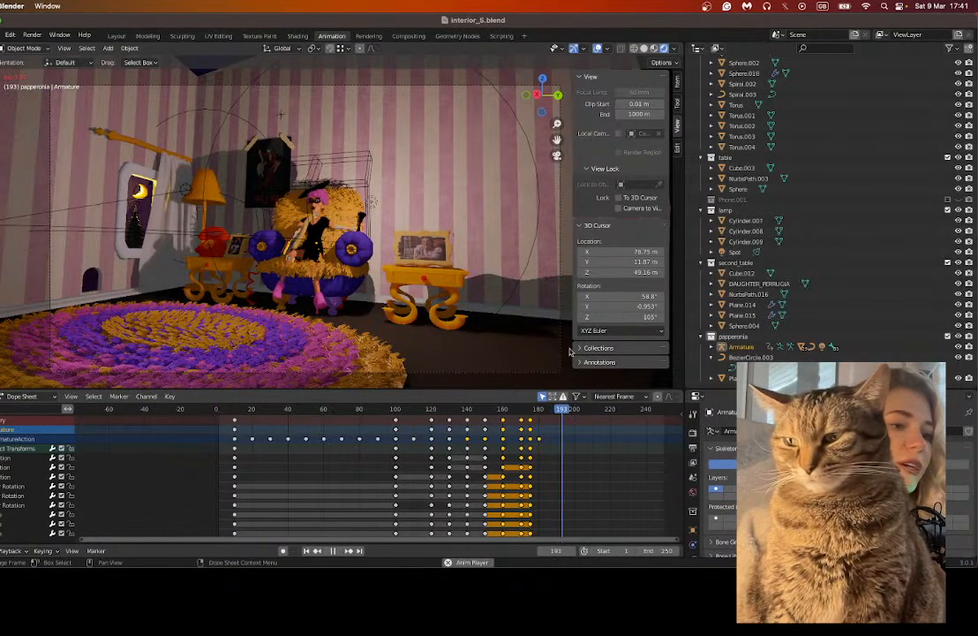
{"action": "key", "text": "space"}
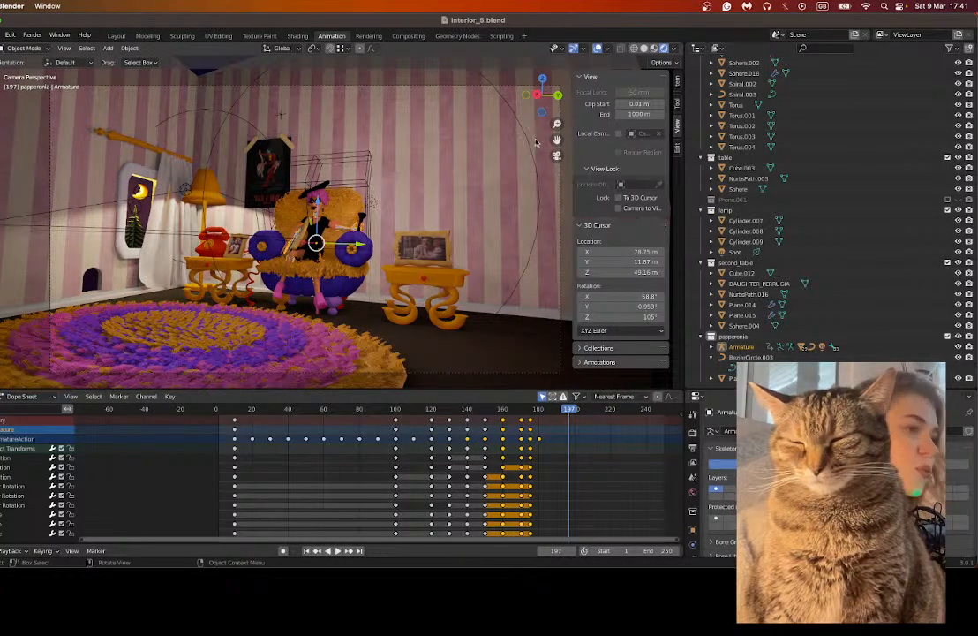
{"action": "left_click_drag", "start_coordinate": [556, 141], "coordinate": [607, 135]}
{"action": "scroll", "coordinate": [457, 181], "scroll_direction": "up", "scroll_amount": 4}
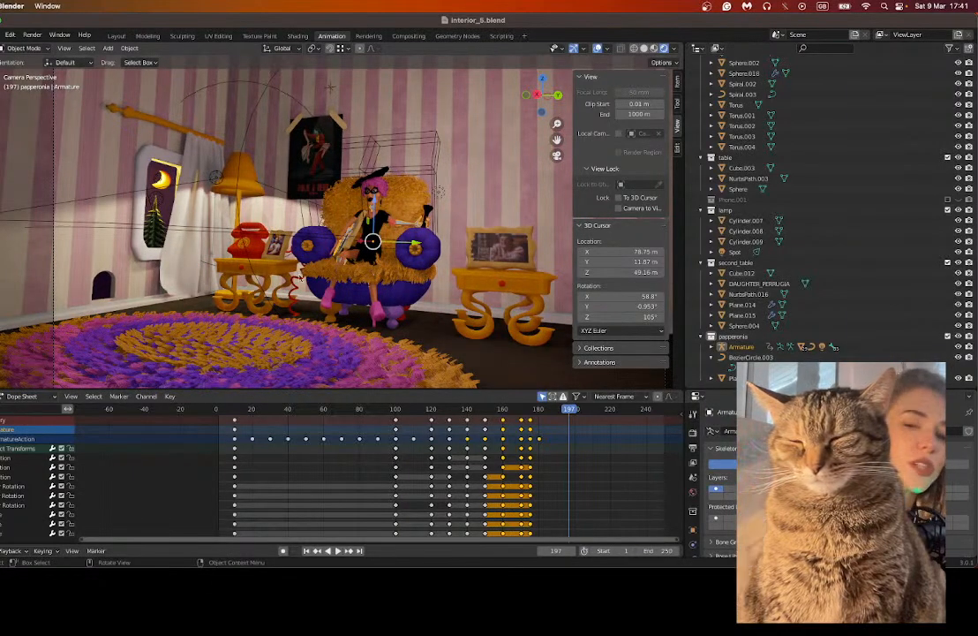
Step: Switch to Chrome and browse the blue's clues image results, opening the Northwest Arkansas Democrat-Gazette picture as a room reference
{"action": "key", "text": "ctrl+Right"}
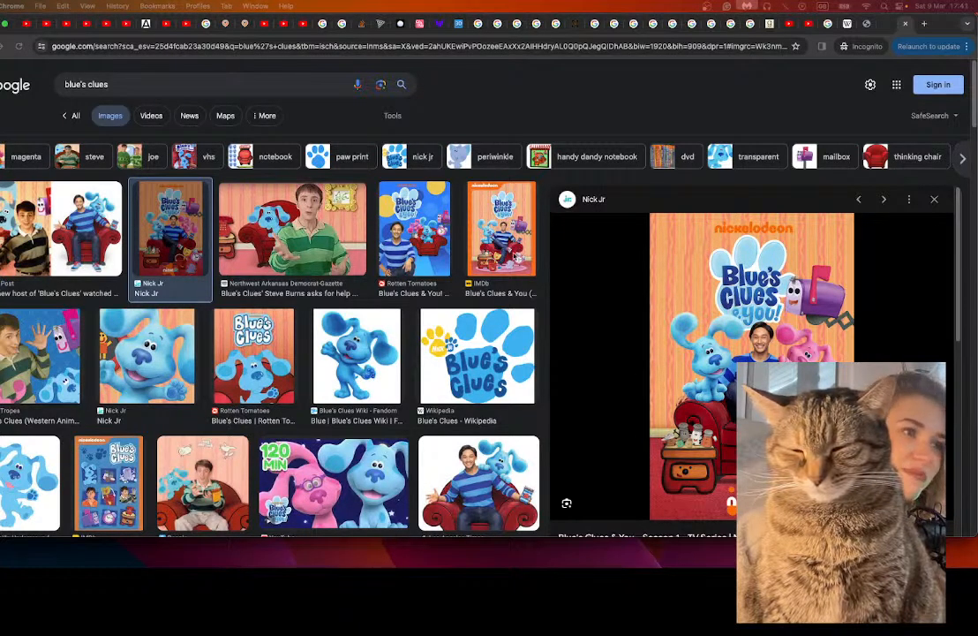
{"action": "left_click", "coordinate": [252, 228]}
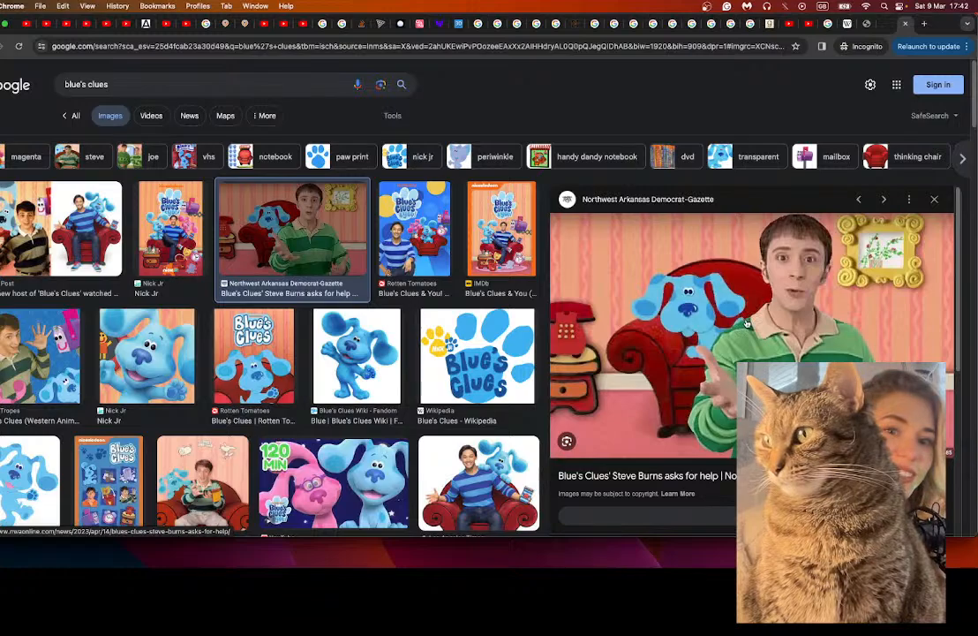
{"action": "scroll", "coordinate": [406, 296], "scroll_direction": "down", "scroll_amount": 4}
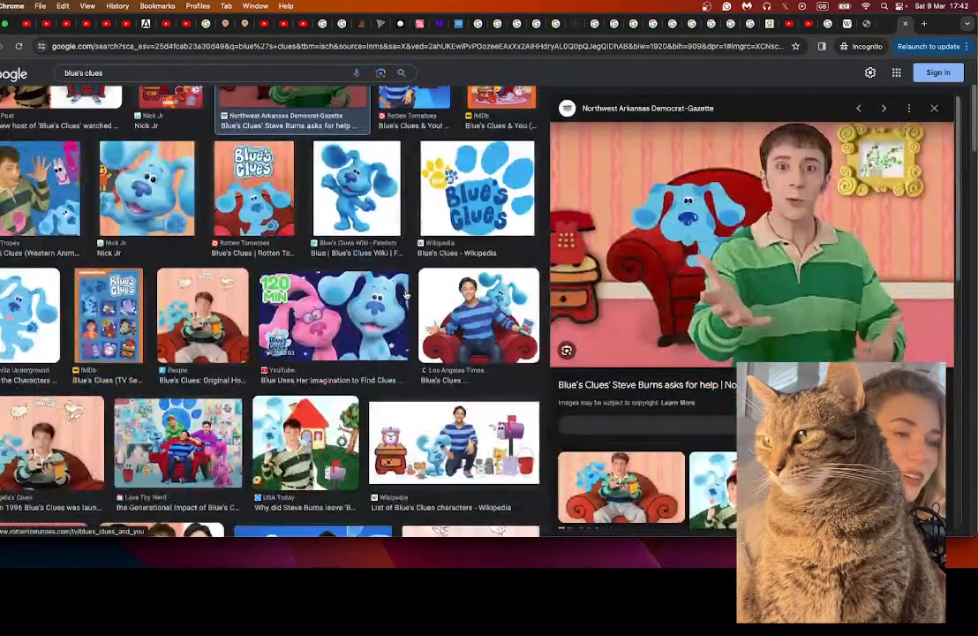
{"action": "scroll", "coordinate": [406, 293], "scroll_direction": "down", "scroll_amount": 4}
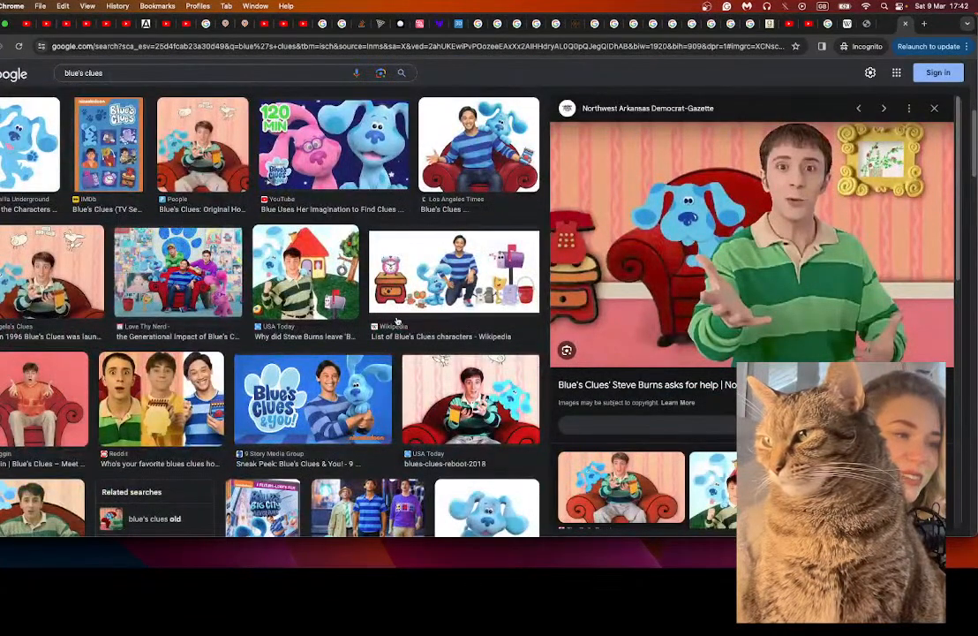
{"action": "scroll", "coordinate": [397, 322], "scroll_direction": "down", "scroll_amount": 3}
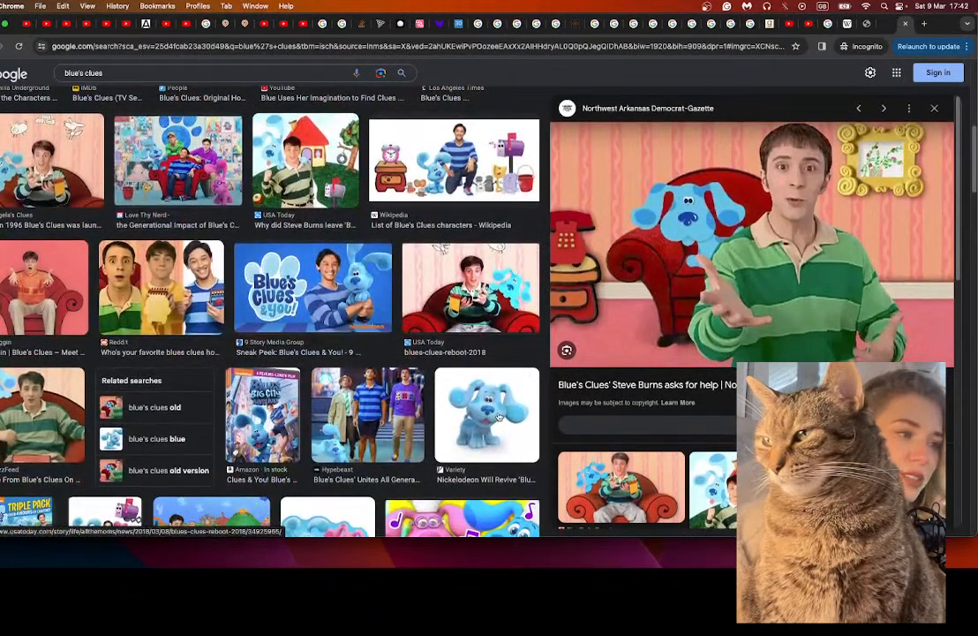
{"action": "scroll", "coordinate": [282, 323], "scroll_direction": "down", "scroll_amount": 5}
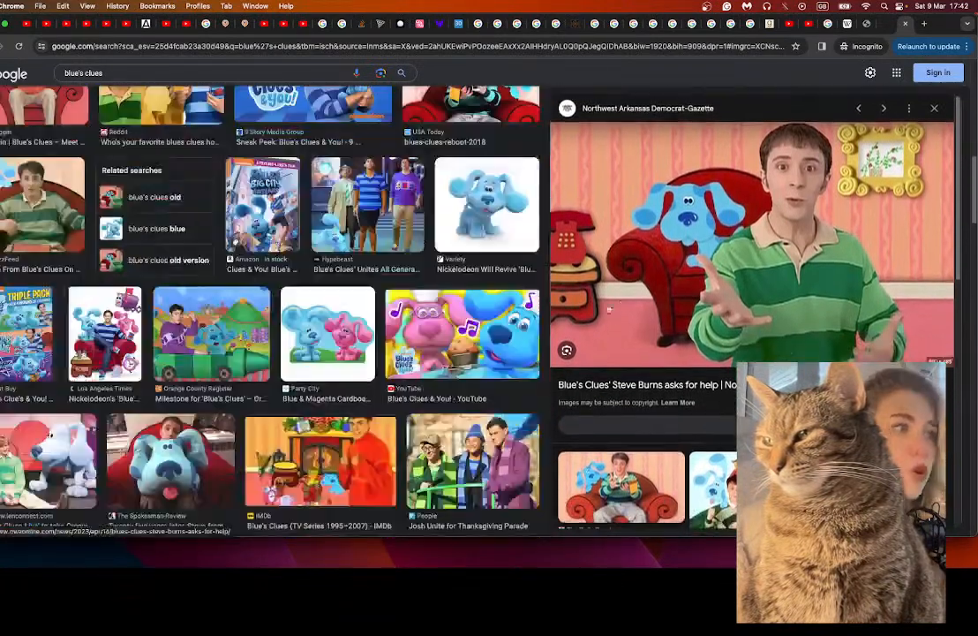
{"action": "scroll", "coordinate": [371, 426], "scroll_direction": "up", "scroll_amount": 5}
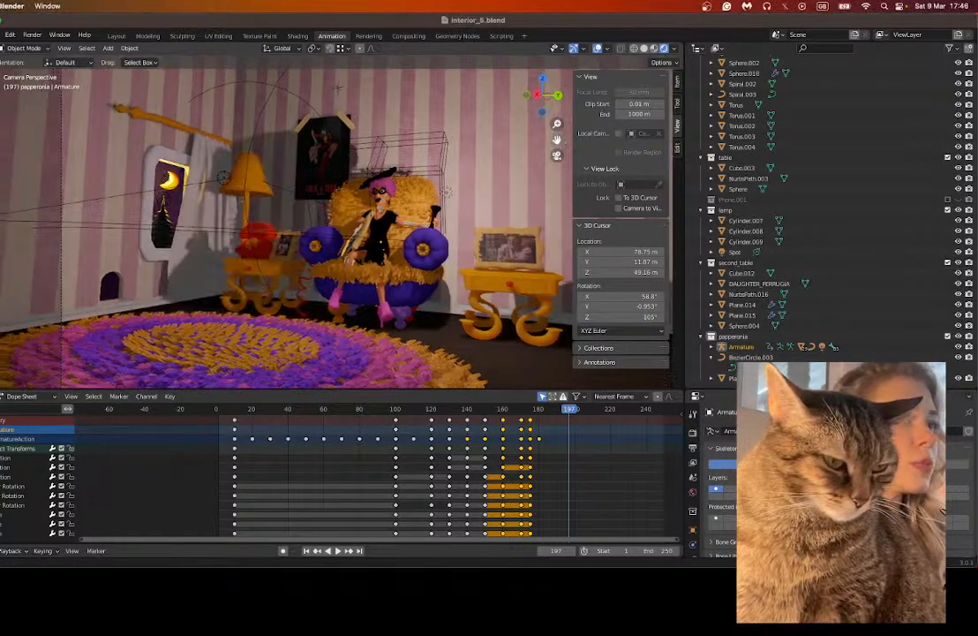
Step: Save the Blender scene as a new file named interior_6.blend
{"action": "left_click", "coordinate": [1, 34]}
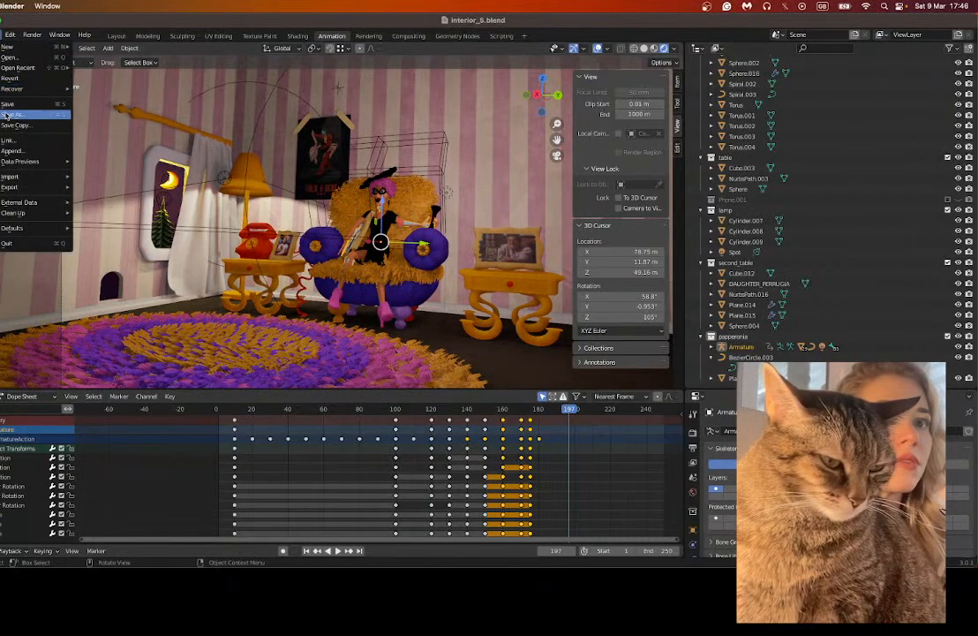
{"action": "left_click", "coordinate": [9, 114]}
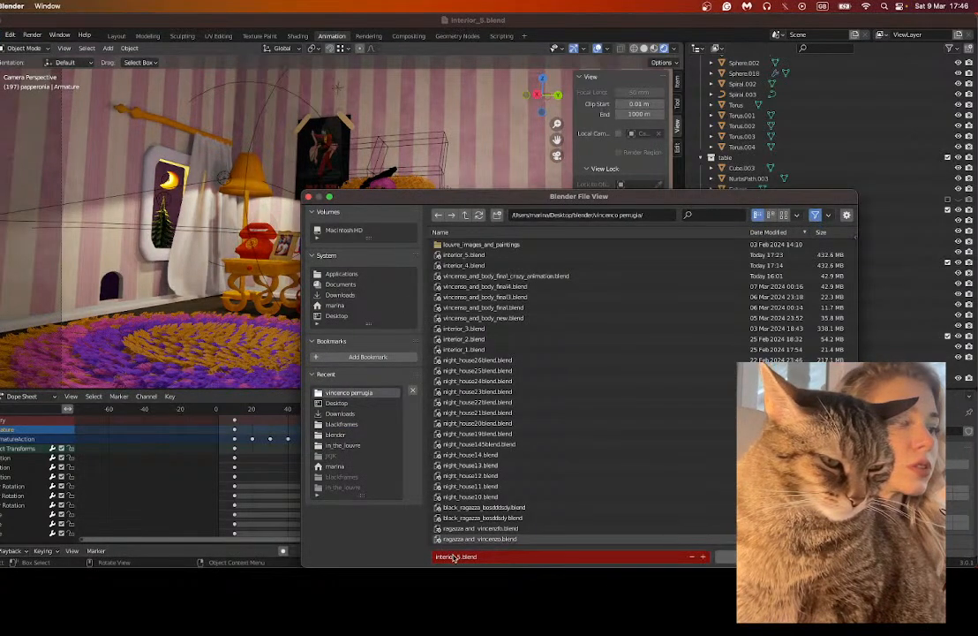
{"action": "left_click", "coordinate": [458, 556]}
{"action": "left_click", "coordinate": [459, 556]}
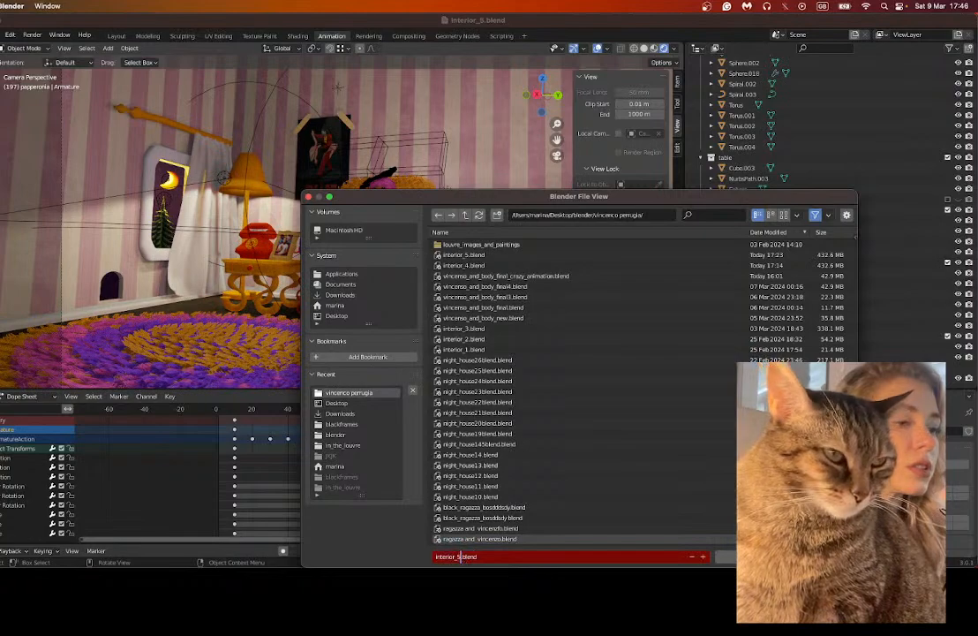
{"action": "key", "text": "BackSpace"}
{"action": "type", "text": "6"}
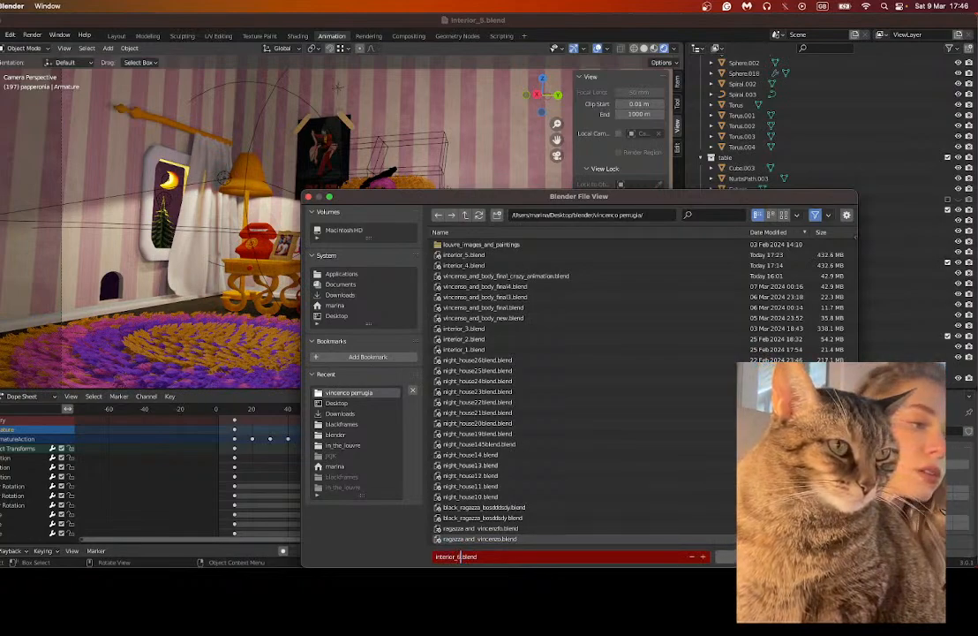
{"action": "key", "text": "Return"}
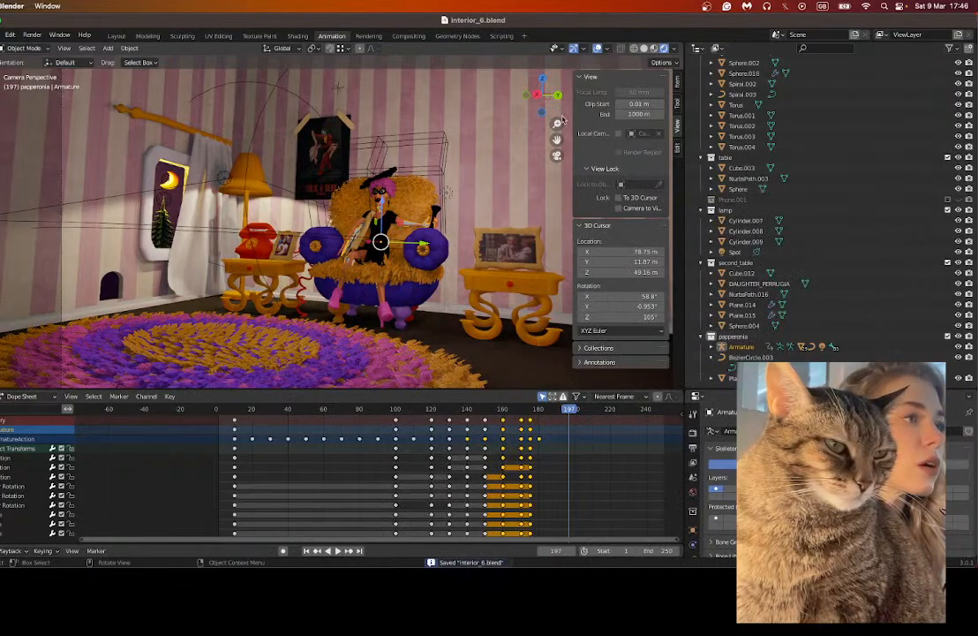
Step: Enlarge the 3D viewport, select the painting under the seated character's arm, and examine it up close from several angles
{"action": "scroll", "coordinate": [459, 261], "scroll_direction": "up", "scroll_amount": 3}
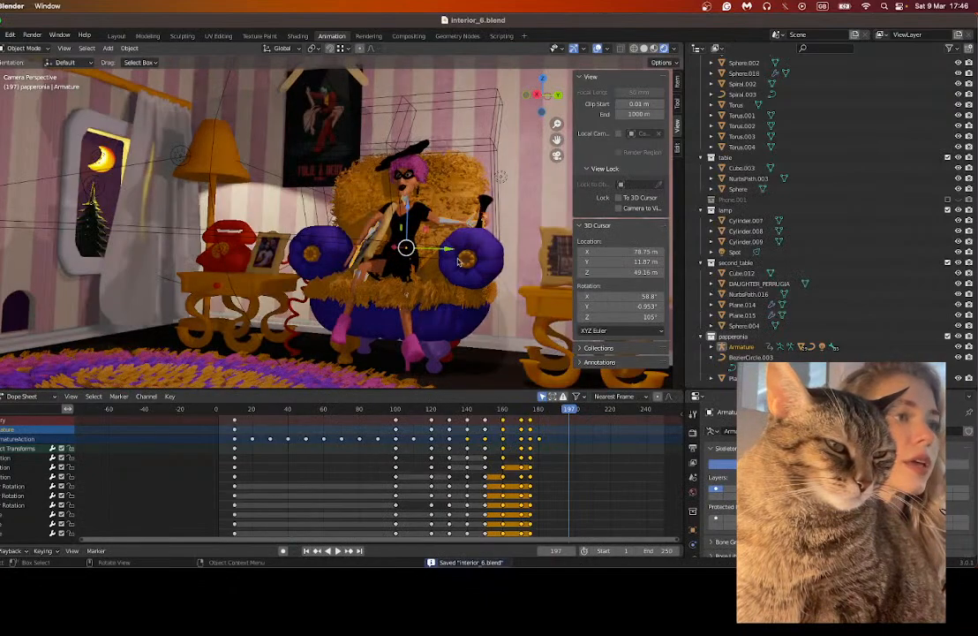
{"action": "left_click_drag", "start_coordinate": [466, 390], "coordinate": [467, 429]}
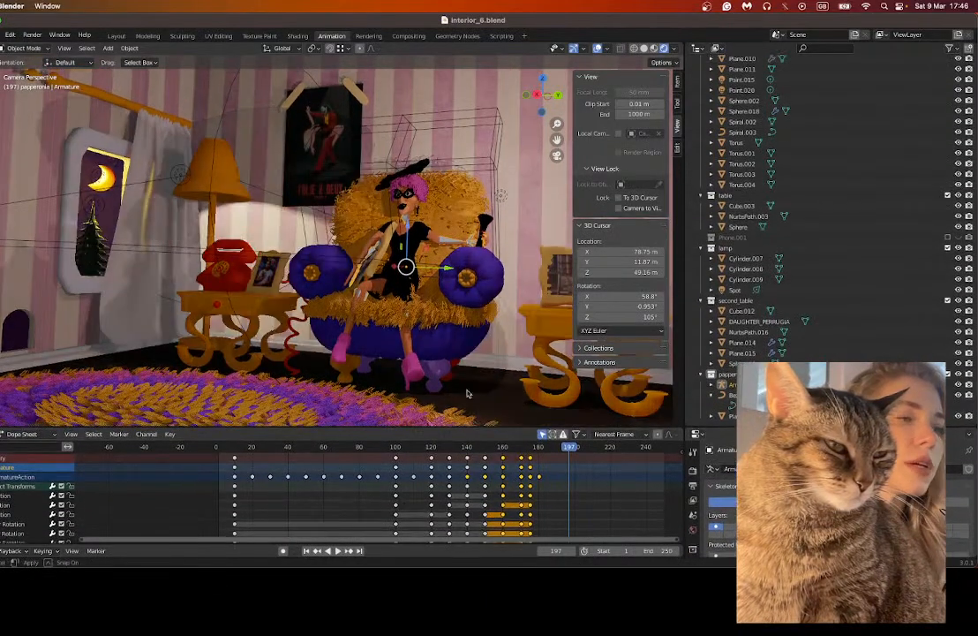
{"action": "mouse_move", "coordinate": [361, 251]}
{"action": "middle_mouse_down"}
{"action": "mouse_move", "coordinate": [392, 262]}
{"action": "mouse_move", "coordinate": [304, 279]}
{"action": "middle_mouse_up"}
{"action": "left_click", "coordinate": [300, 275]}
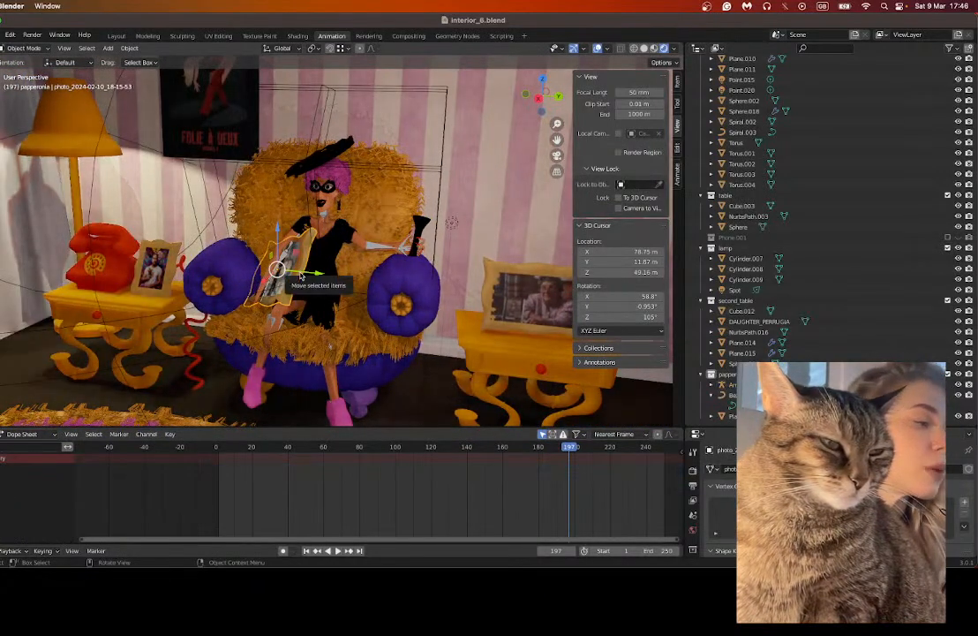
{"action": "scroll", "coordinate": [748, 309], "scroll_direction": "down", "scroll_amount": 10}
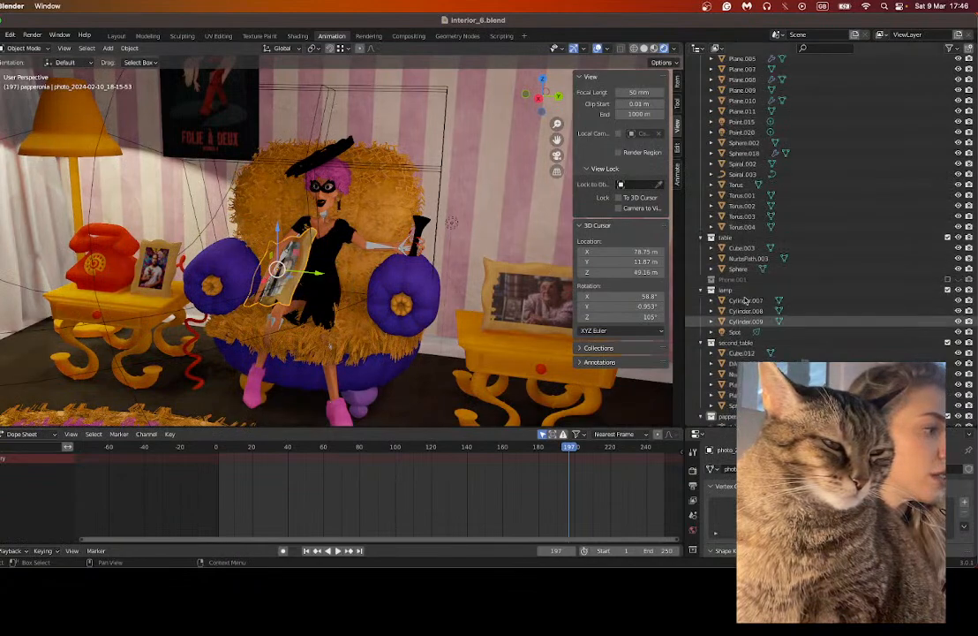
{"action": "scroll", "coordinate": [746, 300], "scroll_direction": "down", "scroll_amount": 15}
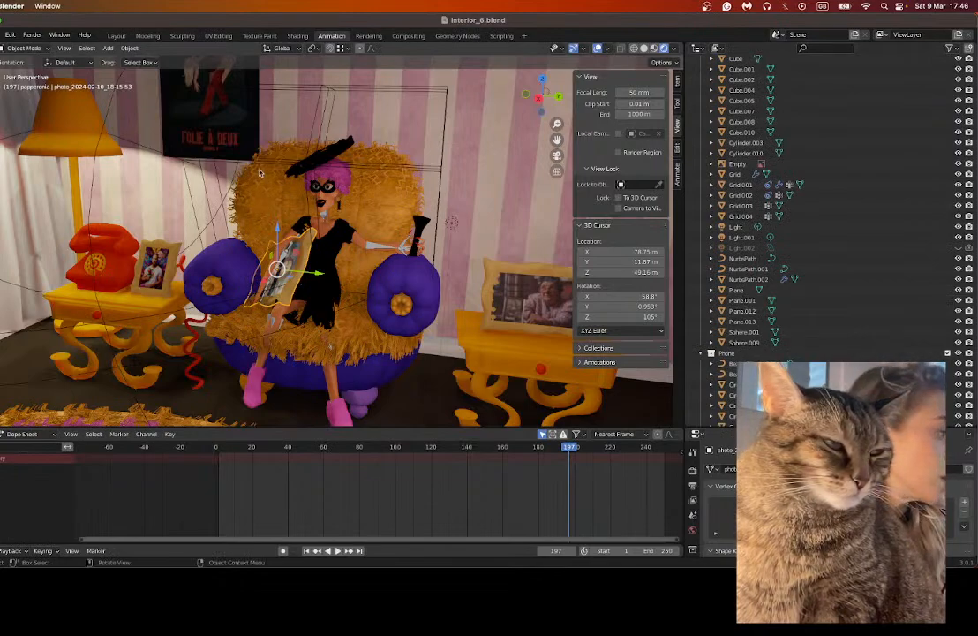
{"action": "middle_click_drag", "start_coordinate": [280, 212], "coordinate": [323, 281]}
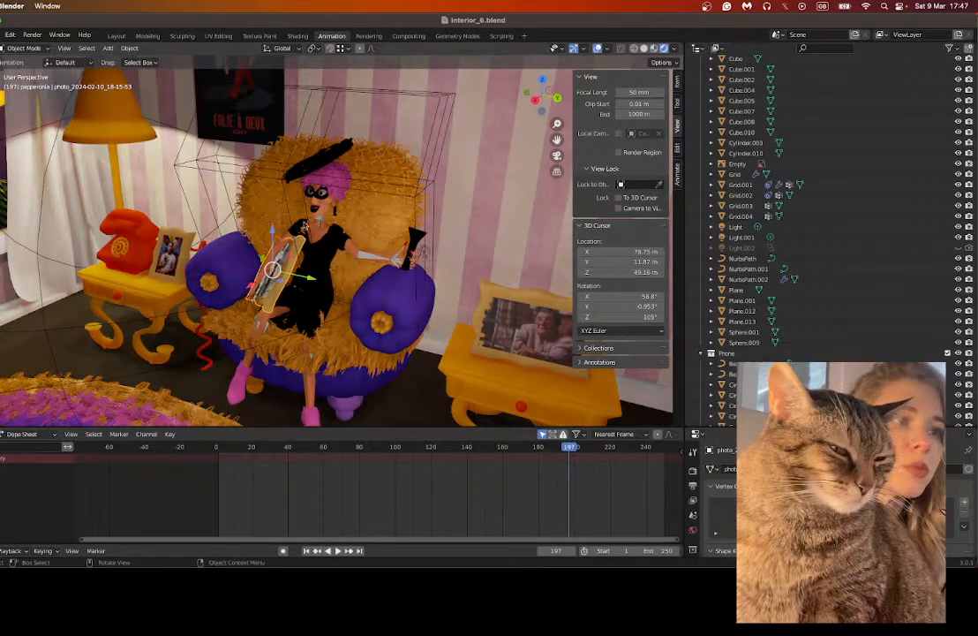
Step: Copy the selected painting under the seated character's arm and enlarge the timeline area below the viewport
{"action": "middle_click_drag", "start_coordinate": [279, 210], "coordinate": [354, 235]}
{"action": "scroll", "coordinate": [785, 262], "scroll_direction": "down", "scroll_amount": 10}
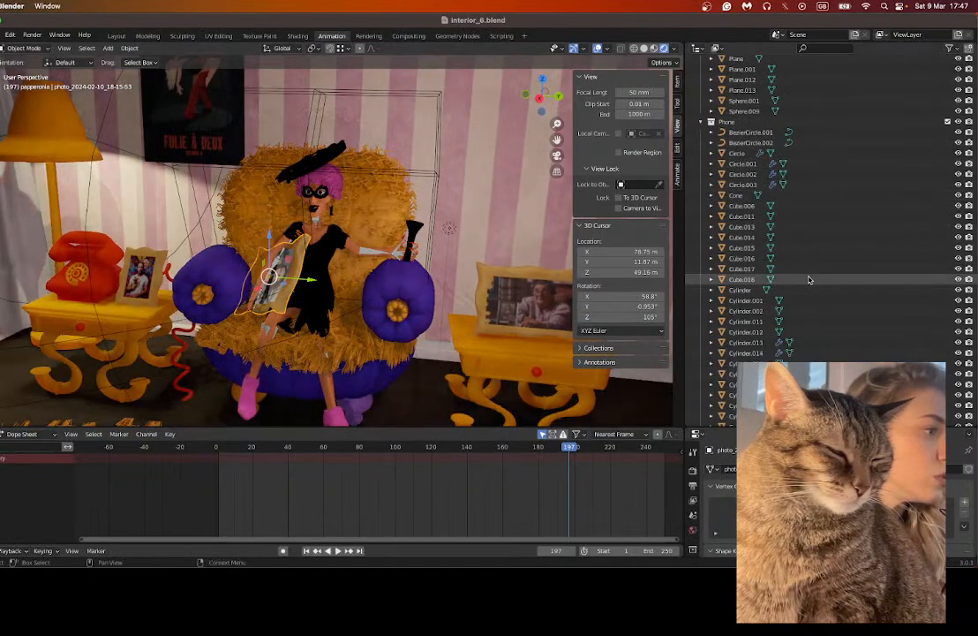
{"action": "scroll", "coordinate": [786, 261], "scroll_direction": "down", "scroll_amount": 8}
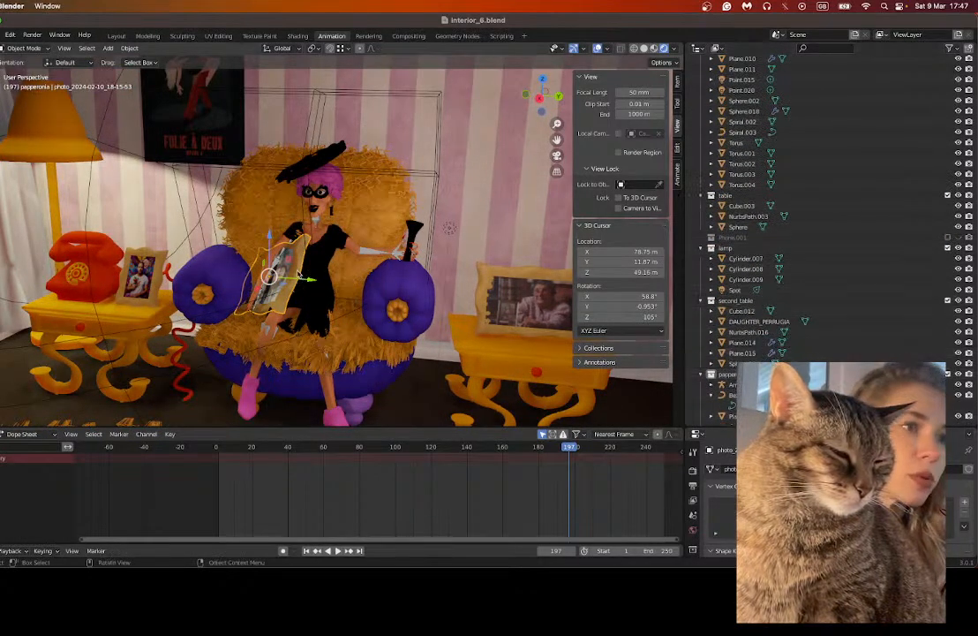
{"action": "right_click", "coordinate": [280, 271]}
{"action": "left_click", "coordinate": [280, 271]}
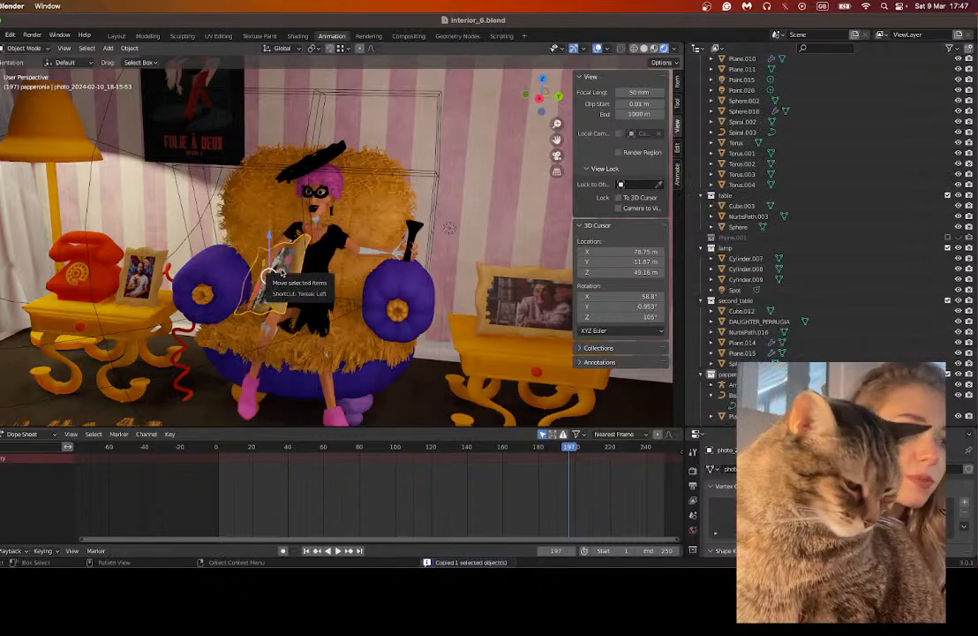
{"action": "left_click_drag", "start_coordinate": [309, 427], "coordinate": [309, 369]}
{"action": "scroll", "coordinate": [794, 221], "scroll_direction": "down", "scroll_amount": 5}
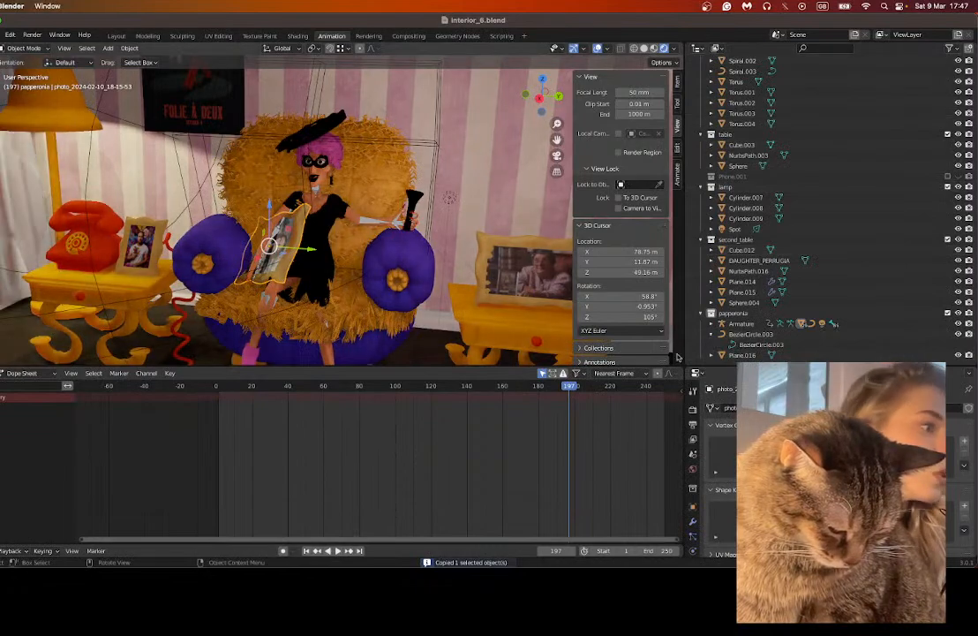
{"action": "left_click_drag", "start_coordinate": [718, 373], "coordinate": [718, 369]}
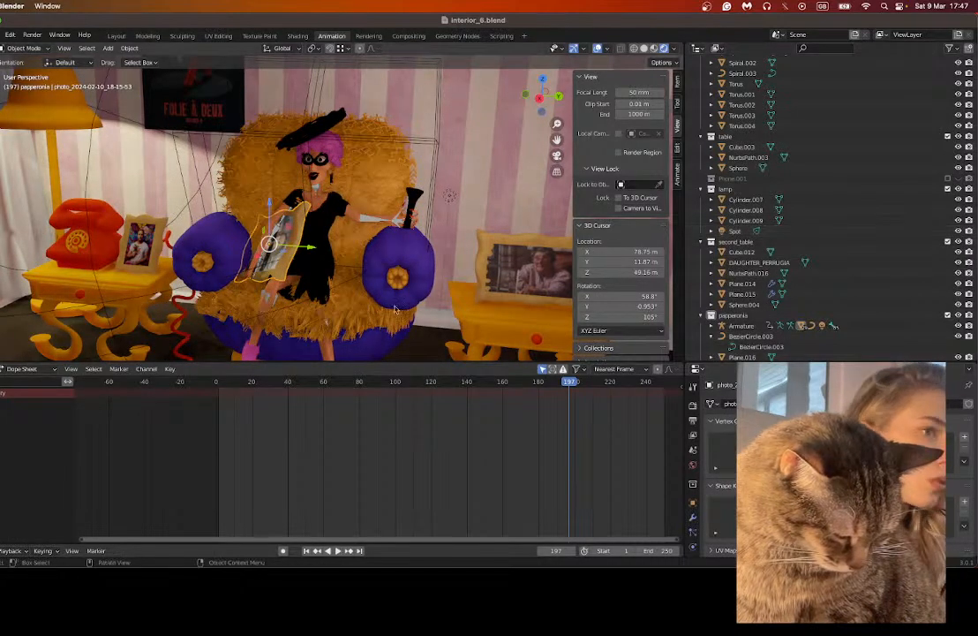
Step: Try moving the painting away from the seated character and check the armchair scene without it
{"action": "middle_click_drag", "start_coordinate": [449, 195], "coordinate": [275, 265]}
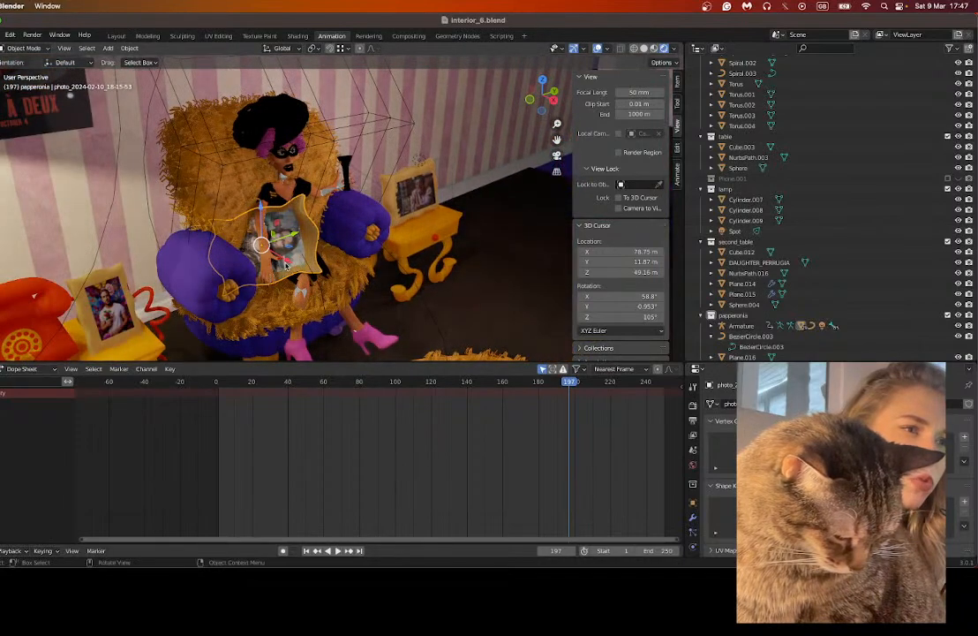
{"action": "key", "text": "g"}
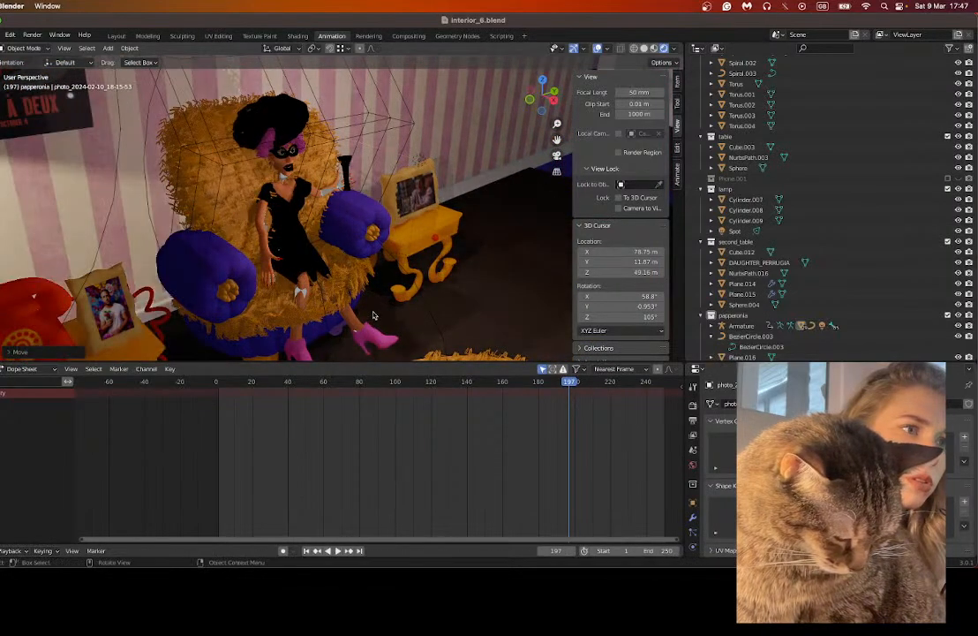
{"action": "left_click", "coordinate": [317, 302]}
{"action": "scroll", "coordinate": [317, 302], "scroll_direction": "down", "scroll_amount": 5}
{"action": "middle_click_drag", "start_coordinate": [317, 302], "coordinate": [274, 296]}
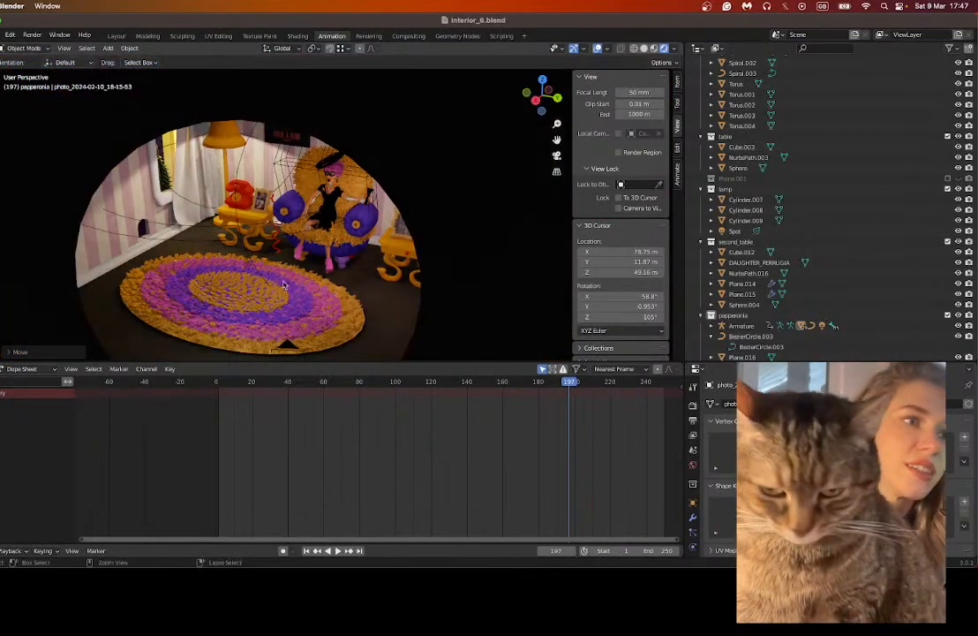
{"action": "scroll", "coordinate": [299, 261], "scroll_direction": "up", "scroll_amount": 5}
{"action": "middle_click_drag", "start_coordinate": [298, 260], "coordinate": [332, 213]}
{"action": "left_click_drag", "start_coordinate": [332, 213], "coordinate": [565, 257]}
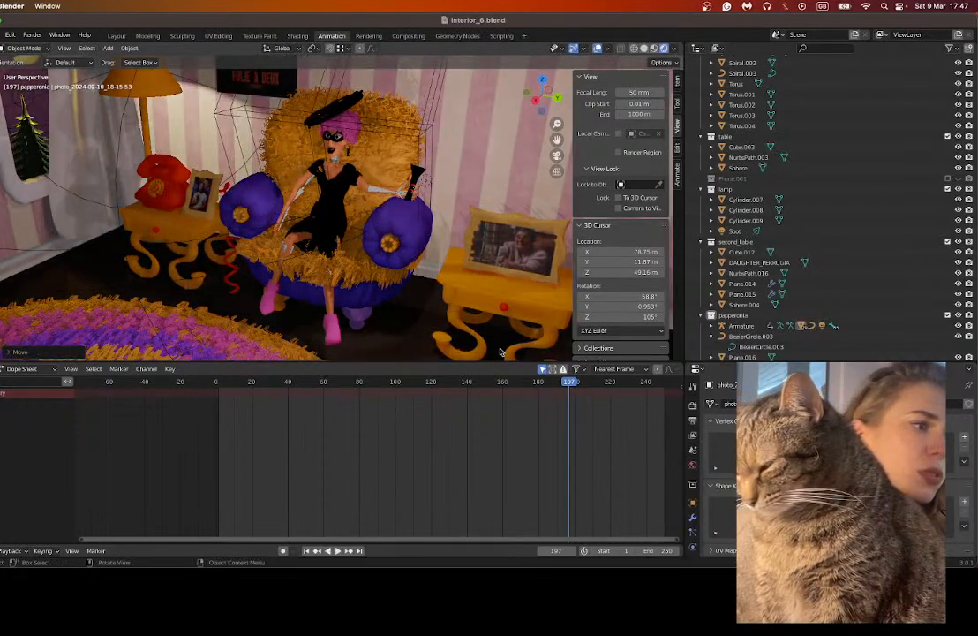
Step: Go to frame 2 and hide Plane.016 in the viewport
{"action": "left_click", "coordinate": [220, 381]}
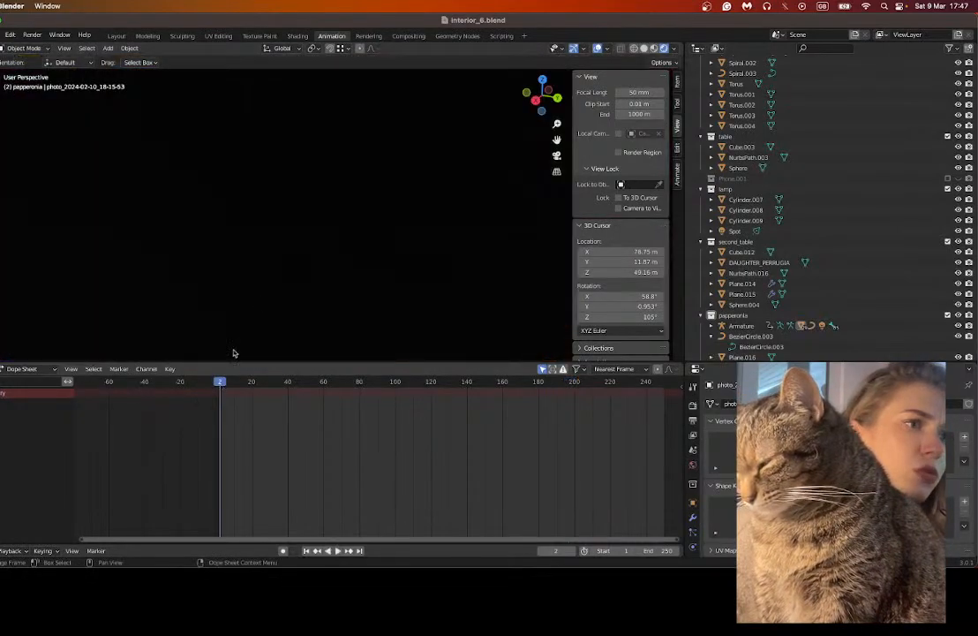
{"action": "scroll", "coordinate": [830, 297], "scroll_direction": "down", "scroll_amount": 1}
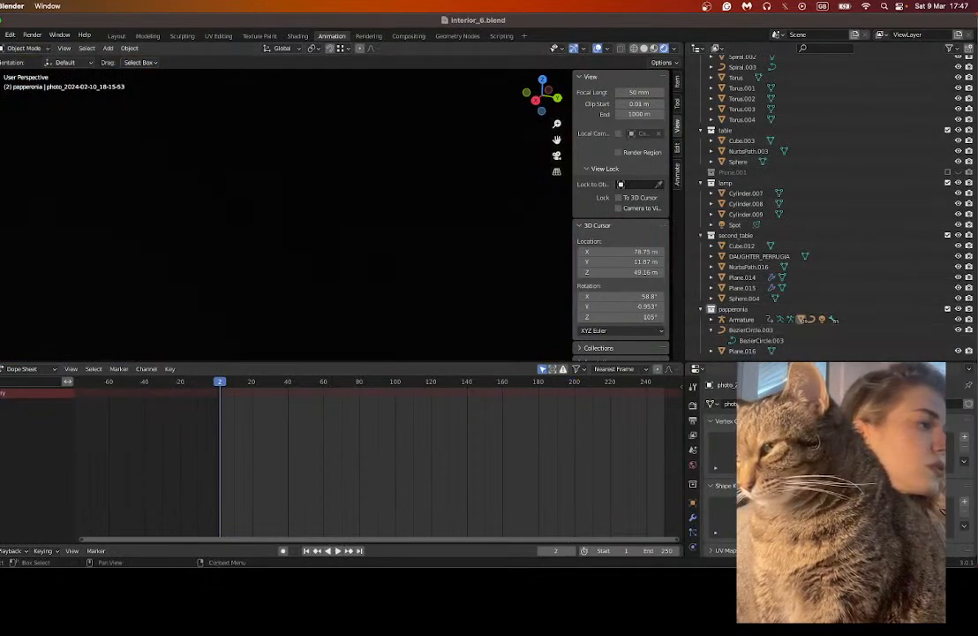
{"action": "left_click", "coordinate": [958, 351]}
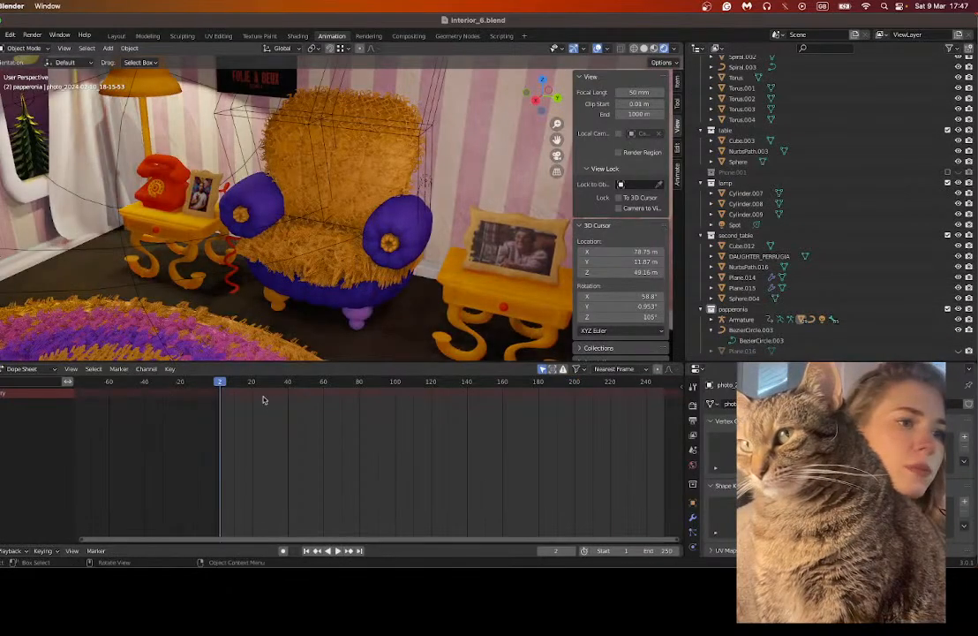
Step: Scrub the sit-down motion between frames 188 and 139 and examine the painting beside the character from several angles
{"action": "left_click", "coordinate": [518, 381]}
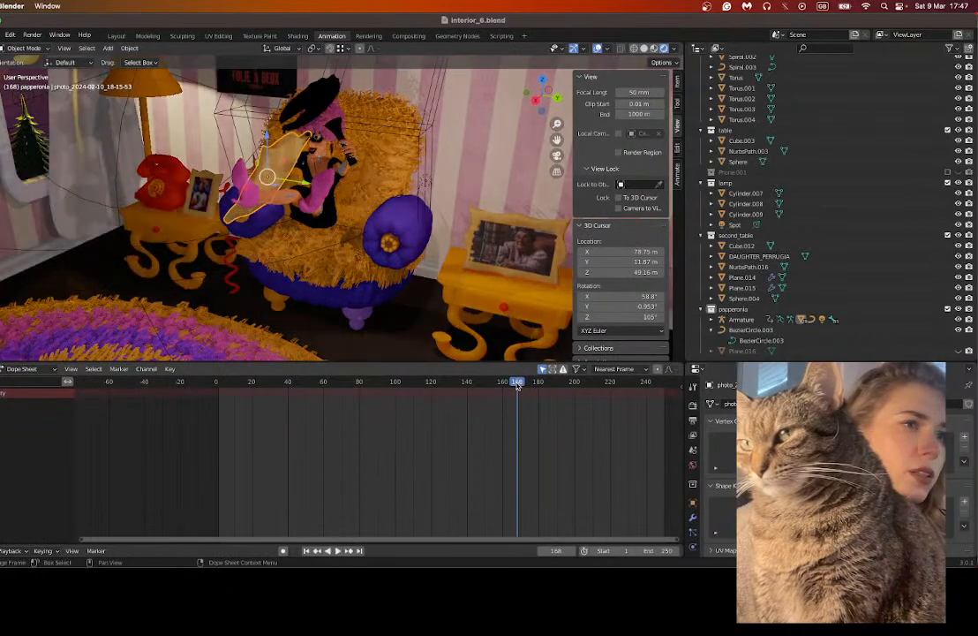
{"action": "left_click", "coordinate": [553, 383]}
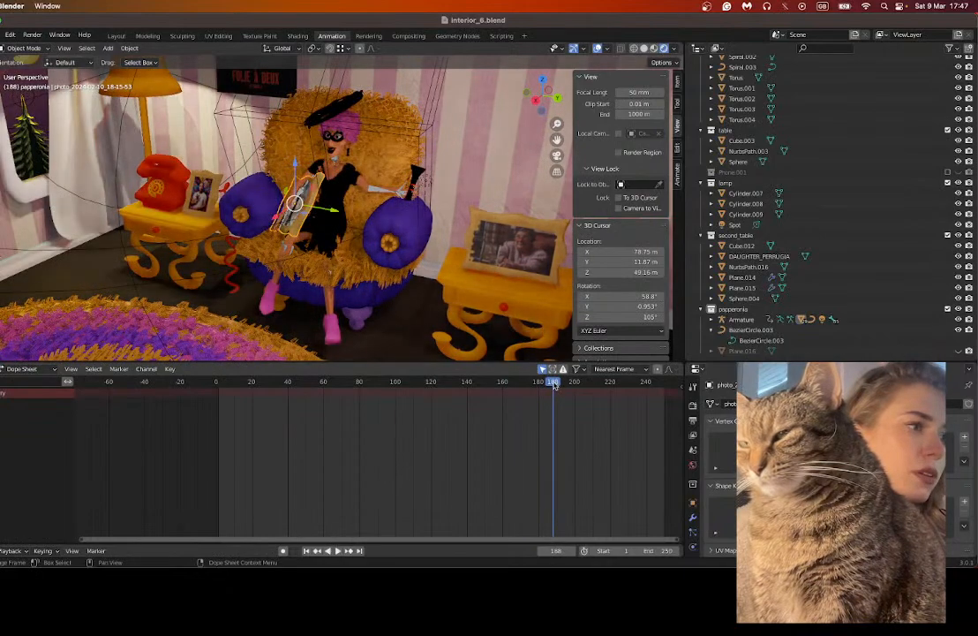
{"action": "left_click", "coordinate": [539, 383]}
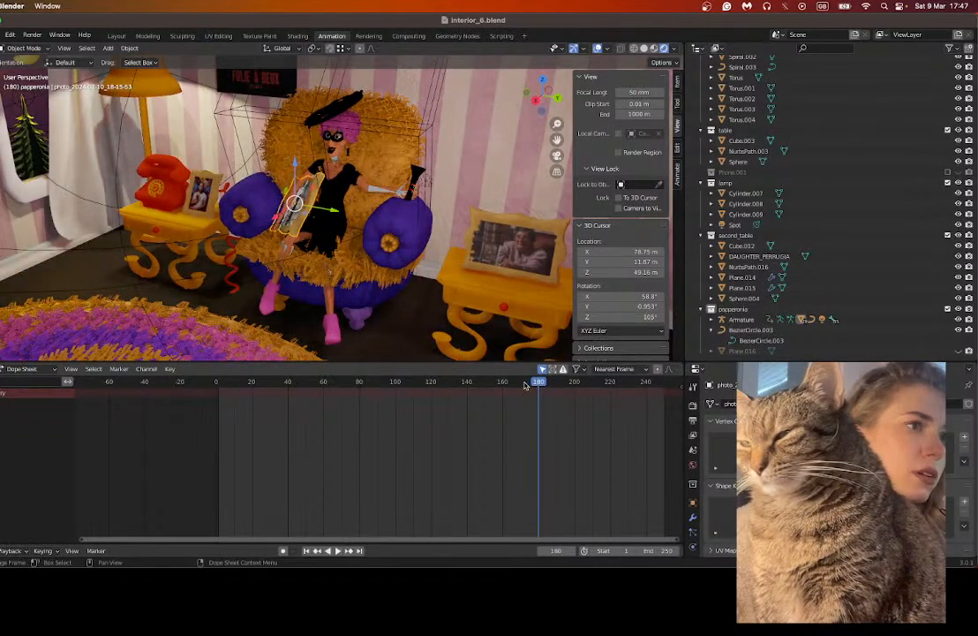
{"action": "left_click", "coordinate": [525, 384]}
{"action": "left_click", "coordinate": [510, 384]}
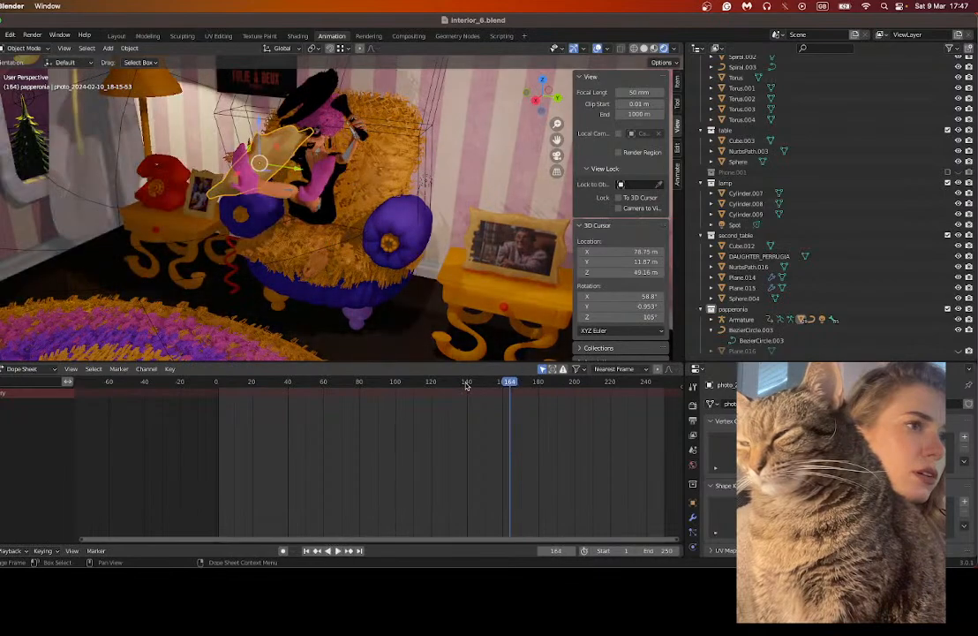
{"action": "left_click", "coordinate": [466, 384]}
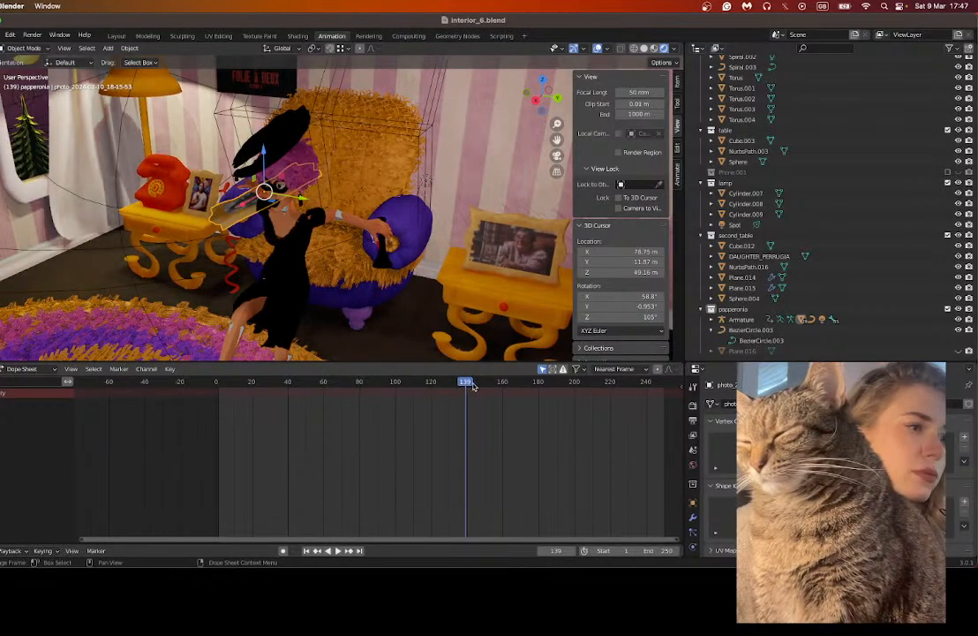
{"action": "left_click_drag", "start_coordinate": [556, 141], "coordinate": [592, 150]}
{"action": "middle_click_drag", "start_coordinate": [380, 187], "coordinate": [402, 181]}
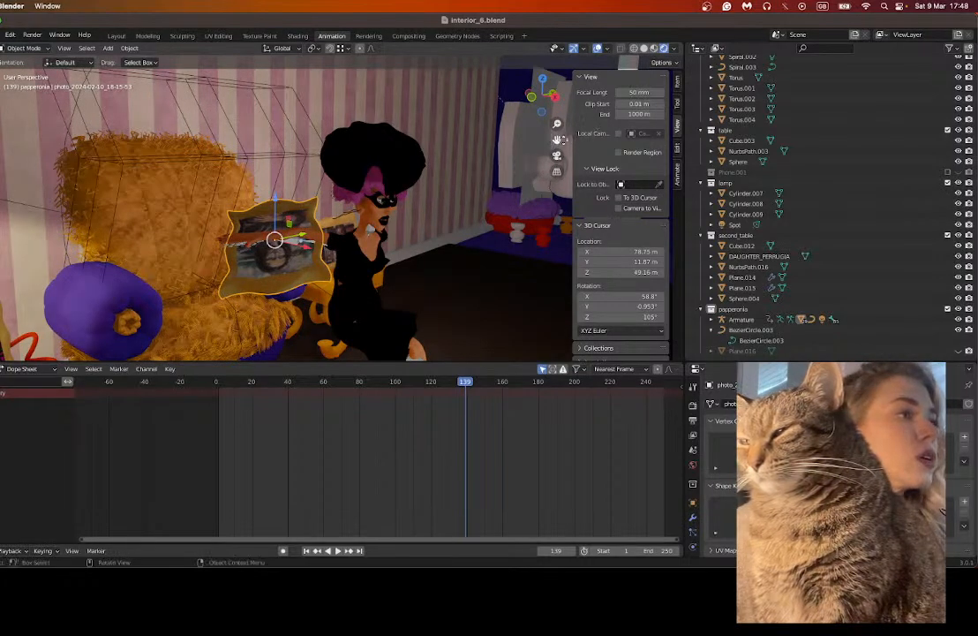
{"action": "middle_click_drag", "start_coordinate": [479, 178], "coordinate": [350, 133]}
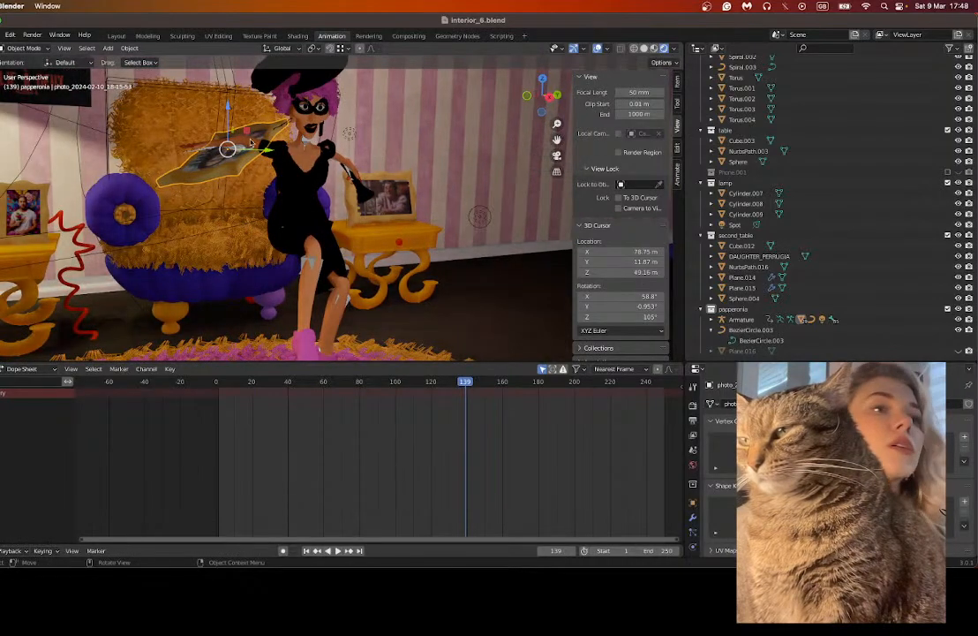
Step: Copy the painting at frame 139 and locate its entry inside the papperonia collection's expanded Armature
{"action": "left_click_drag", "start_coordinate": [230, 111], "coordinate": [230, 115]}
{"action": "key", "text": "ctrl+z"}
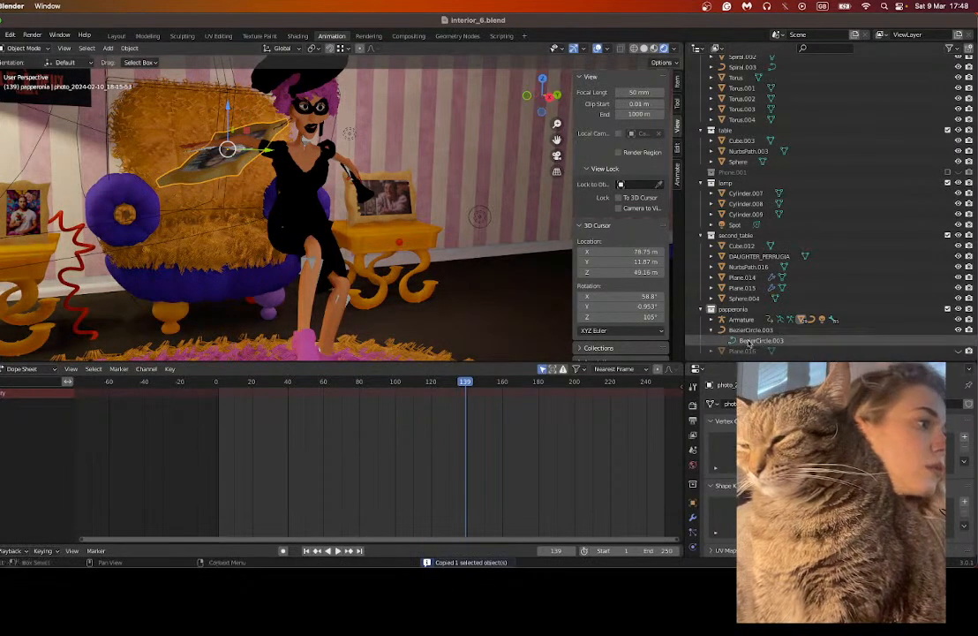
{"action": "key", "text": "ctrl+c"}
{"action": "left_click", "coordinate": [712, 319]}
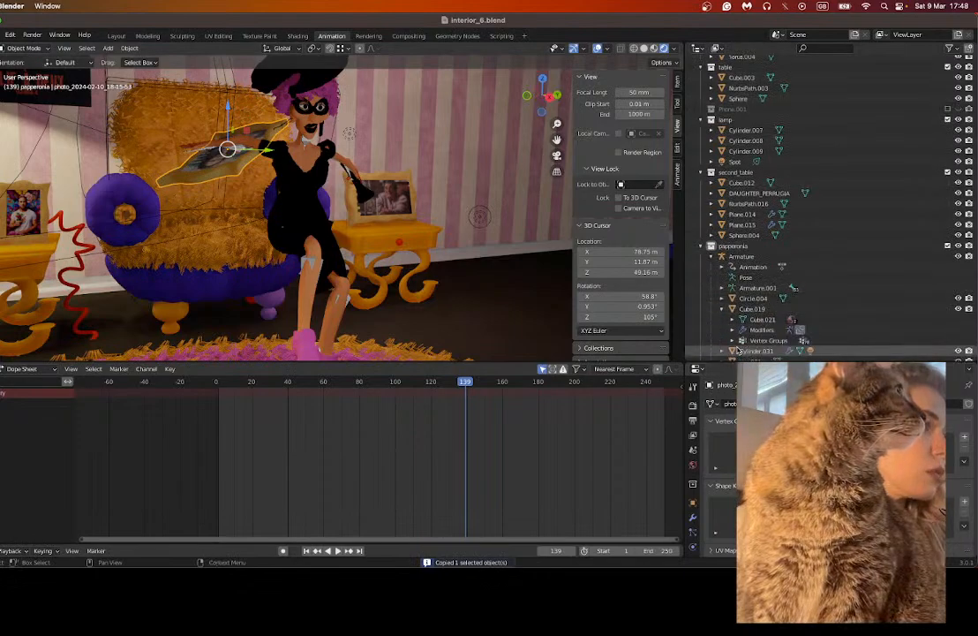
{"action": "scroll", "coordinate": [738, 350], "scroll_direction": "down", "scroll_amount": 5}
{"action": "scroll", "coordinate": [738, 351], "scroll_direction": "down", "scroll_amount": 9}
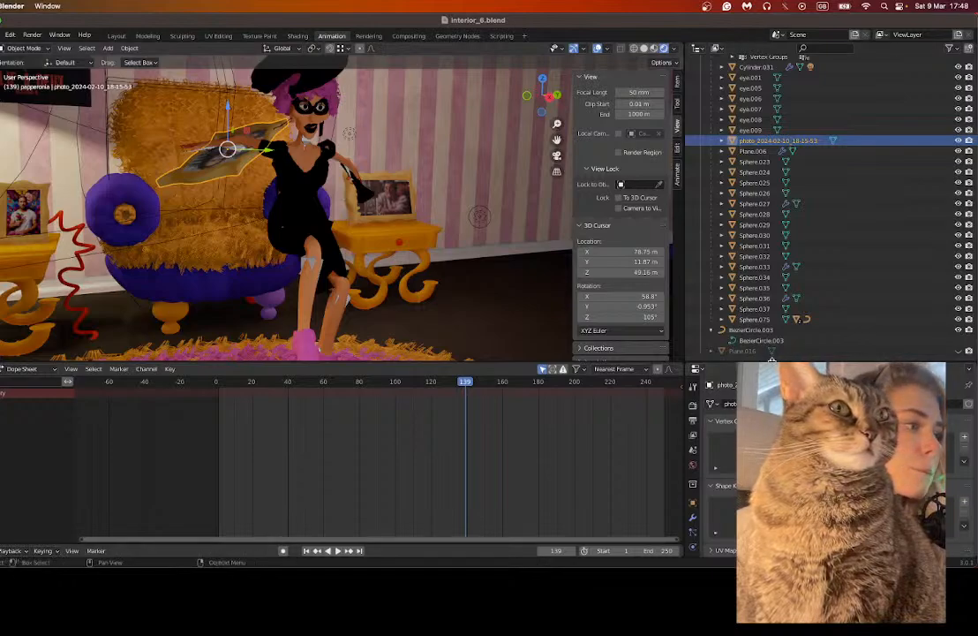
{"action": "left_click_drag", "start_coordinate": [771, 360], "coordinate": [771, 248]}
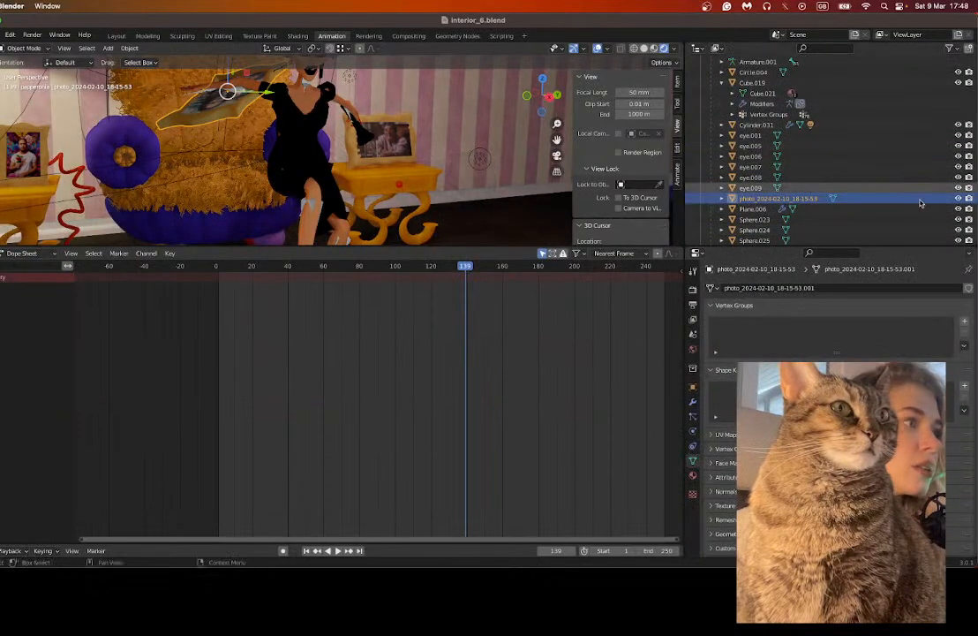
Step: Toggle the painting's viewport visibility off and on, and set the current frame to 140
{"action": "left_click", "coordinate": [958, 199]}
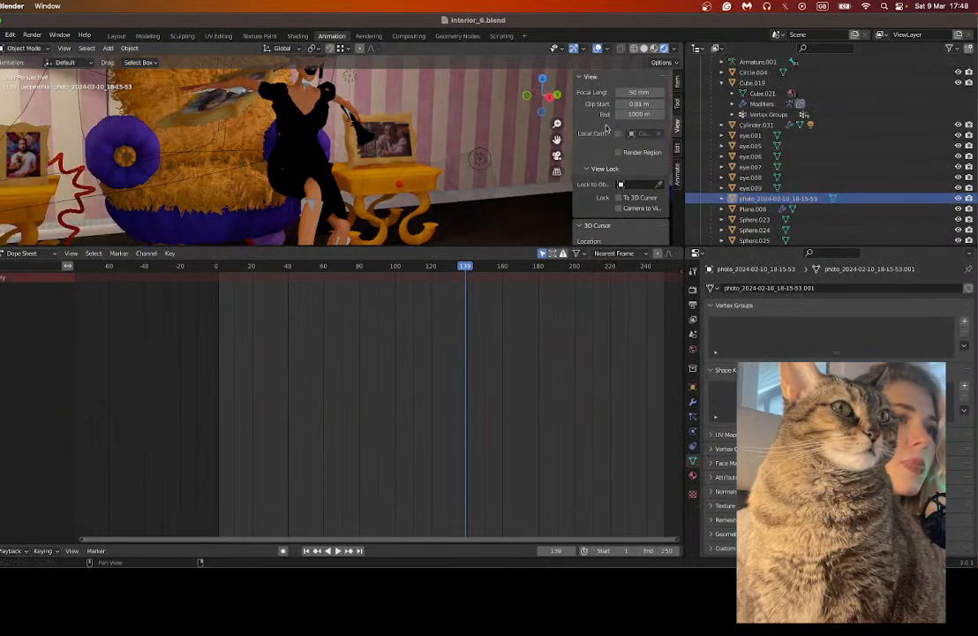
{"action": "left_click_drag", "start_coordinate": [557, 140], "coordinate": [590, 189]}
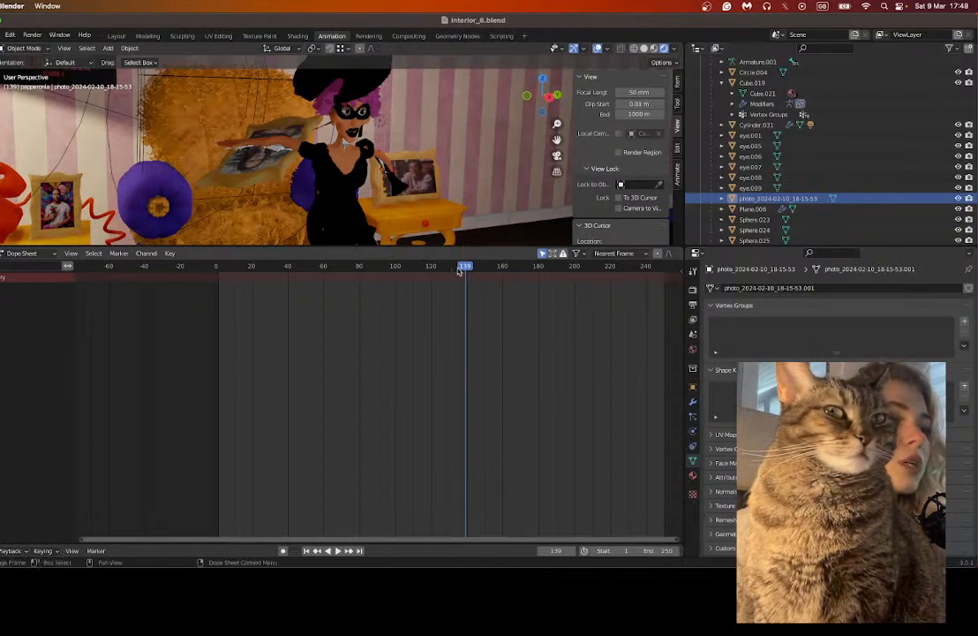
{"action": "key", "text": "space"}
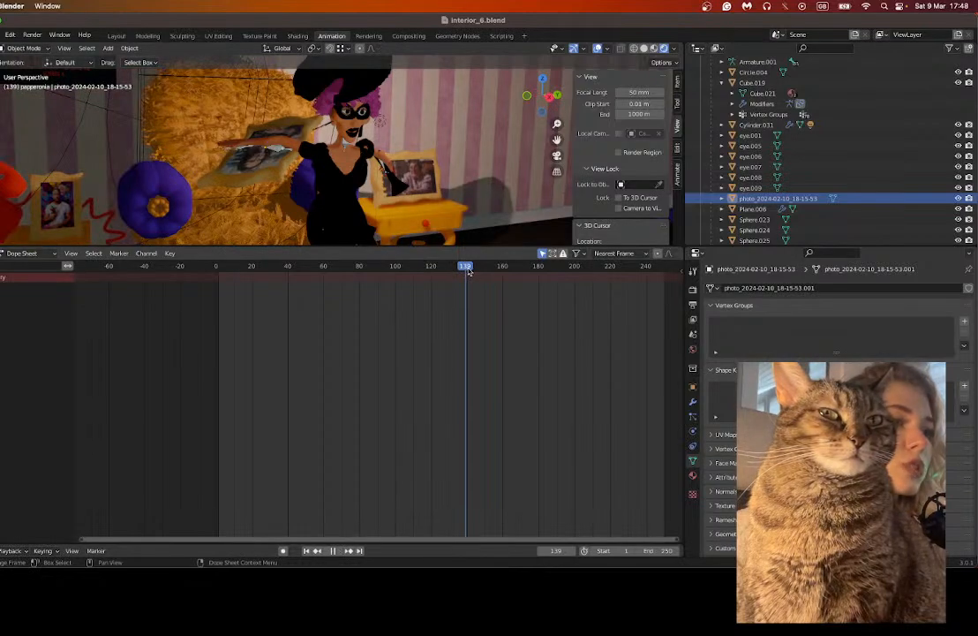
{"action": "key", "text": "space"}
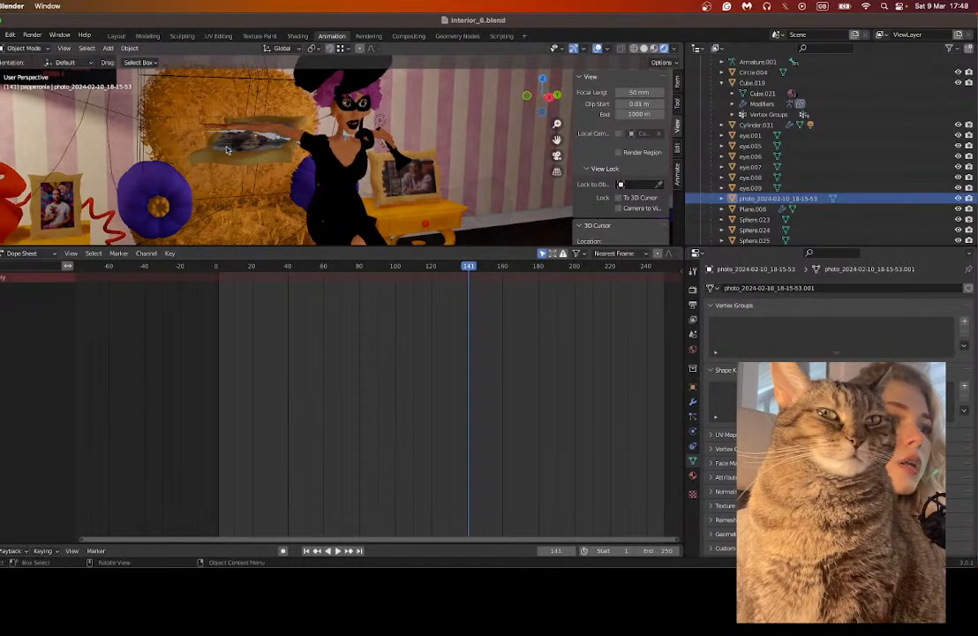
{"action": "scroll", "coordinate": [471, 290], "scroll_direction": "up", "scroll_amount": 2}
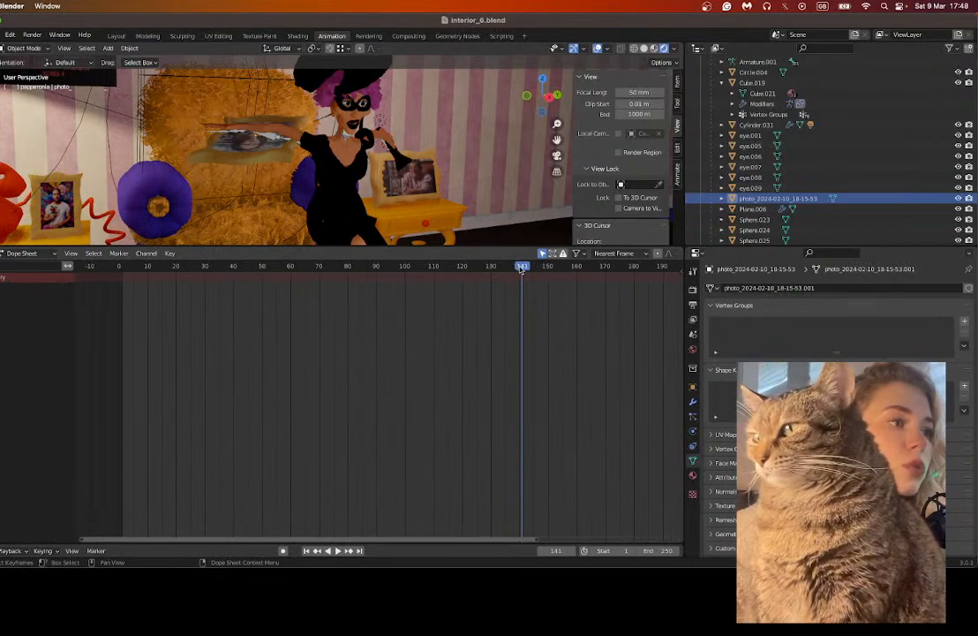
{"action": "left_click_drag", "start_coordinate": [522, 269], "coordinate": [521, 269]}
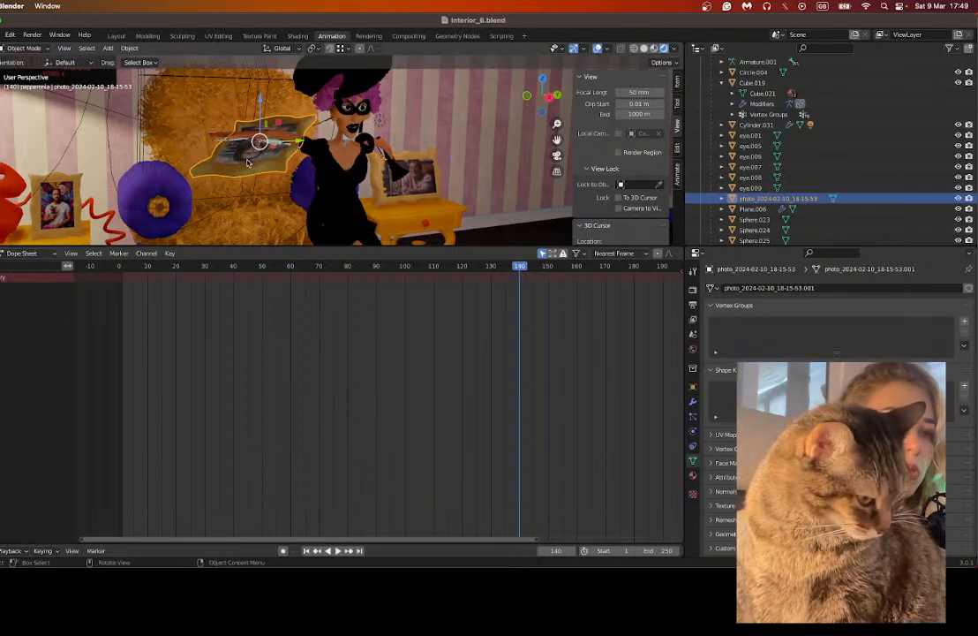
Step: Try to paste the painting together with its armature and move the copies beside the character
{"action": "key", "text": "ctrl+v"}
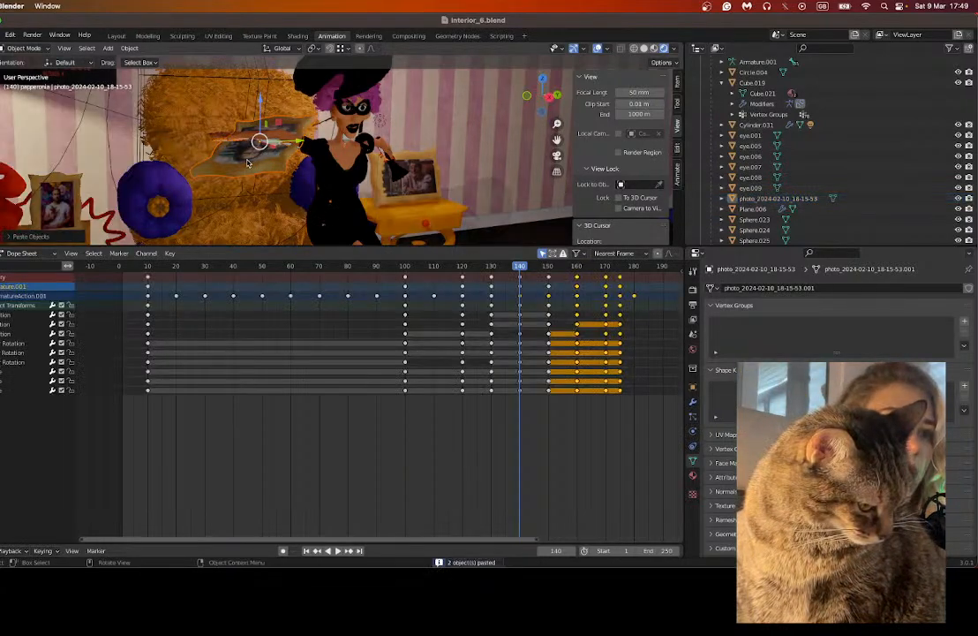
{"action": "middle_click_drag", "start_coordinate": [311, 187], "coordinate": [284, 178]}
{"action": "key", "text": "g"}
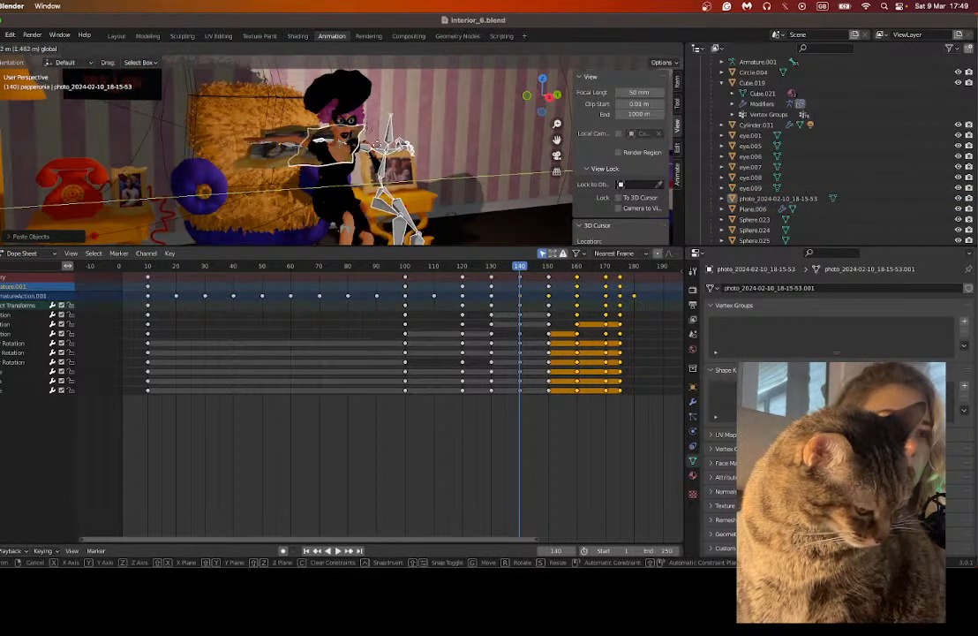
{"action": "left_click", "coordinate": [393, 149]}
{"action": "key", "text": "ctrl+z"}
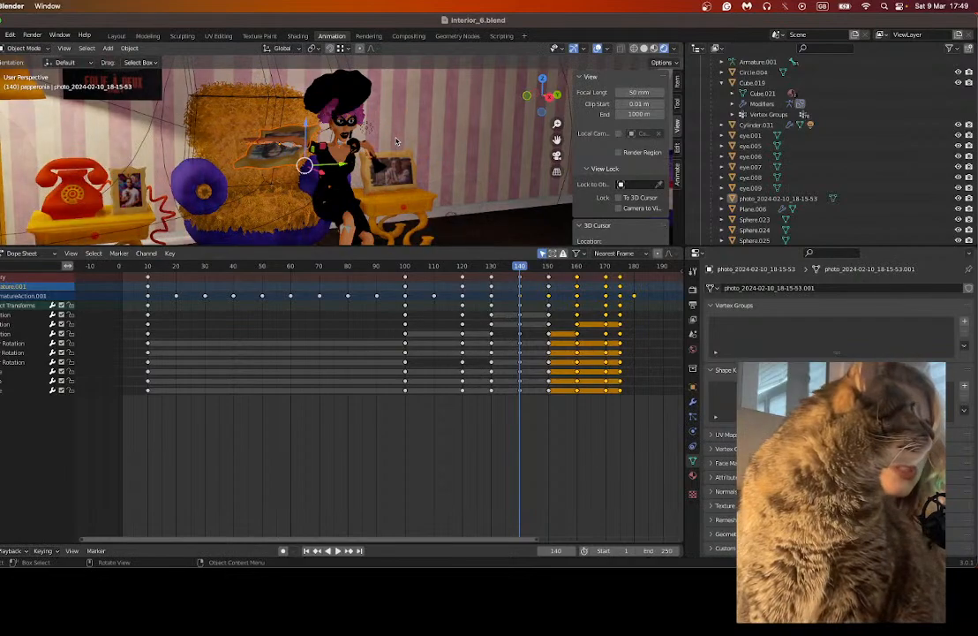
{"action": "left_click", "coordinate": [281, 146]}
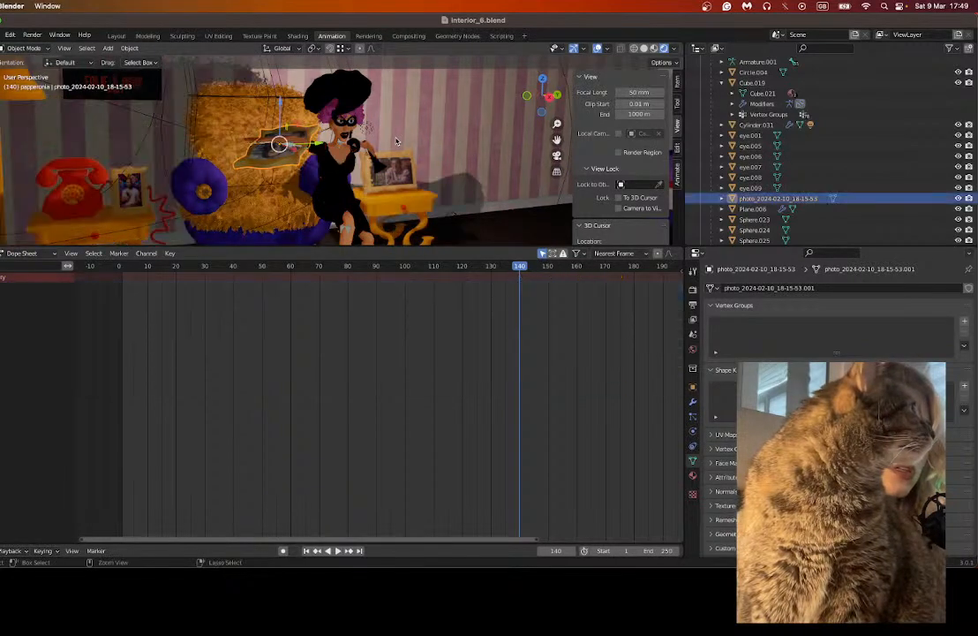
Step: Reselect the painting at frame 140 and copy it again
{"action": "left_click", "coordinate": [296, 161]}
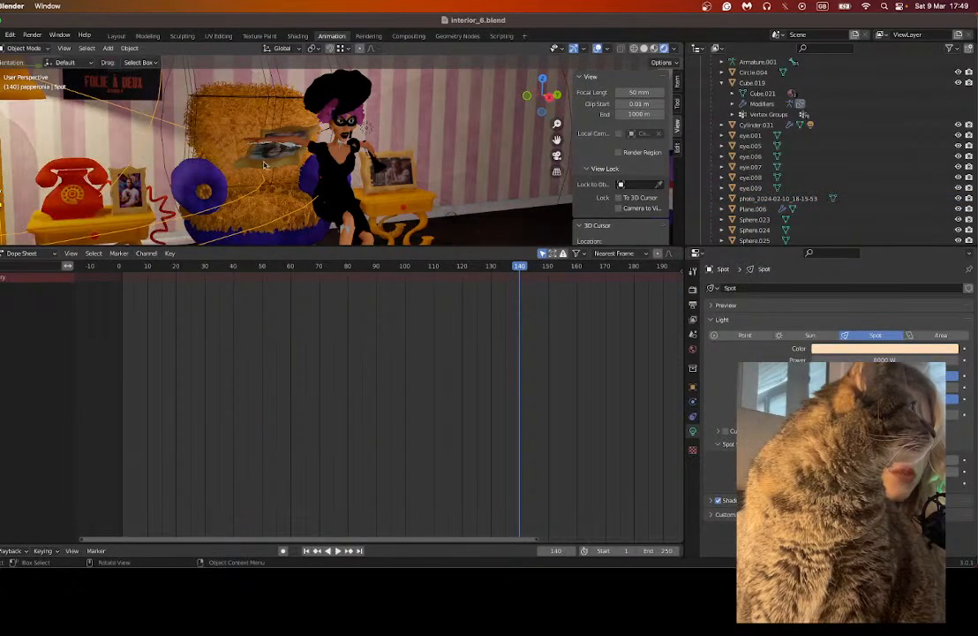
{"action": "left_click", "coordinate": [279, 143]}
{"action": "right_click", "coordinate": [263, 165]}
{"action": "left_click", "coordinate": [260, 163]}
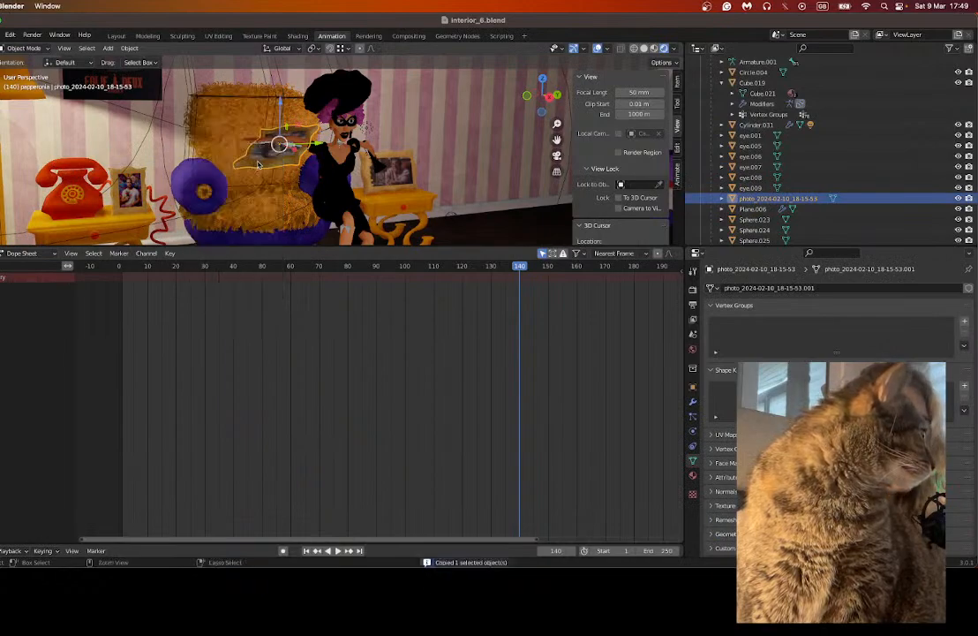
Step: Paste the painting with its armature, shift the copies beside the character, and isolate them in local view
{"action": "key", "text": "ctrl+v"}
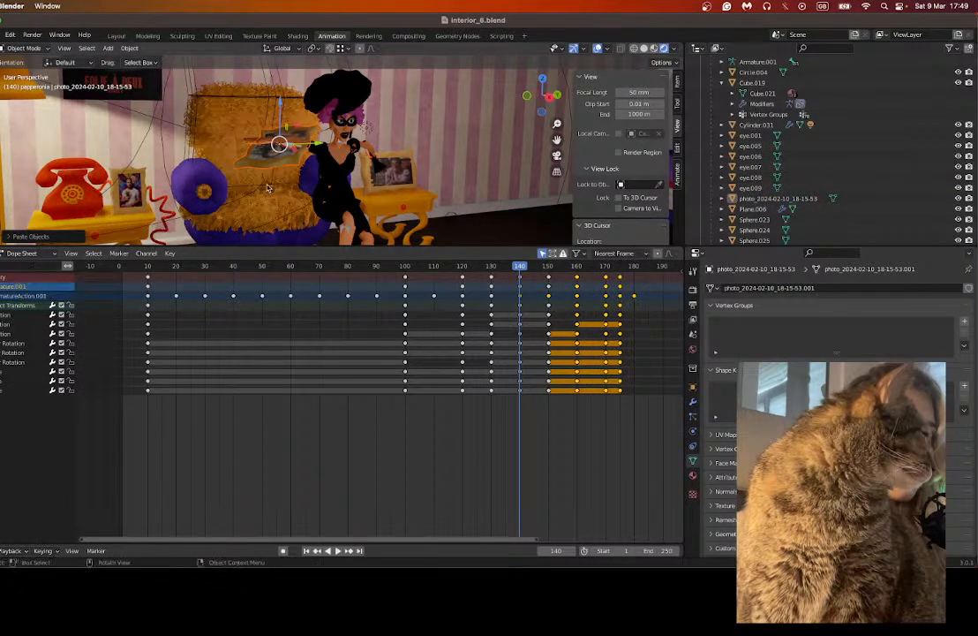
{"action": "left_click_drag", "start_coordinate": [303, 147], "coordinate": [353, 168]}
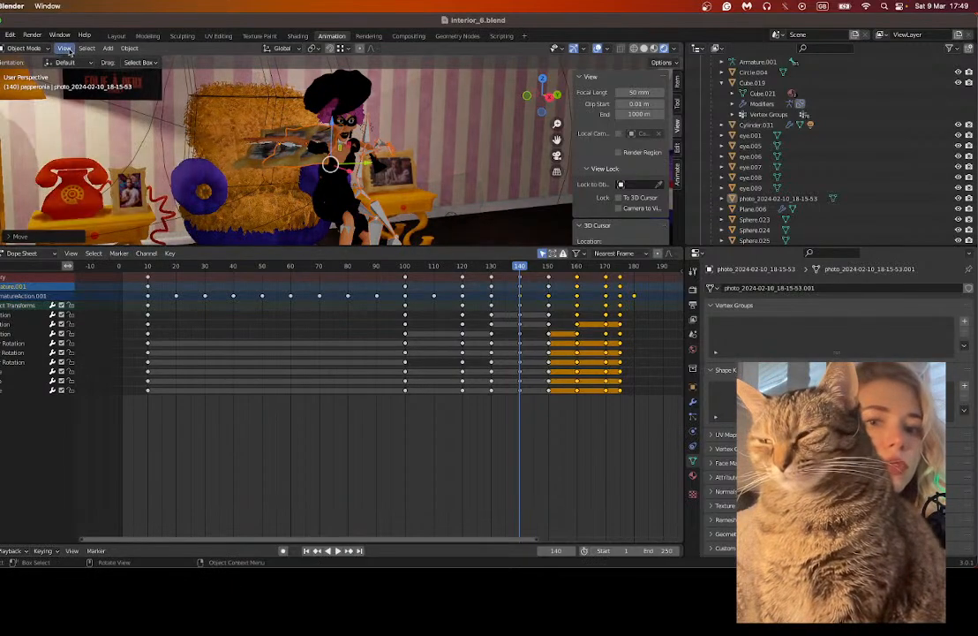
{"action": "left_click", "coordinate": [64, 47]}
{"action": "mouse_move", "coordinate": [89, 139]}
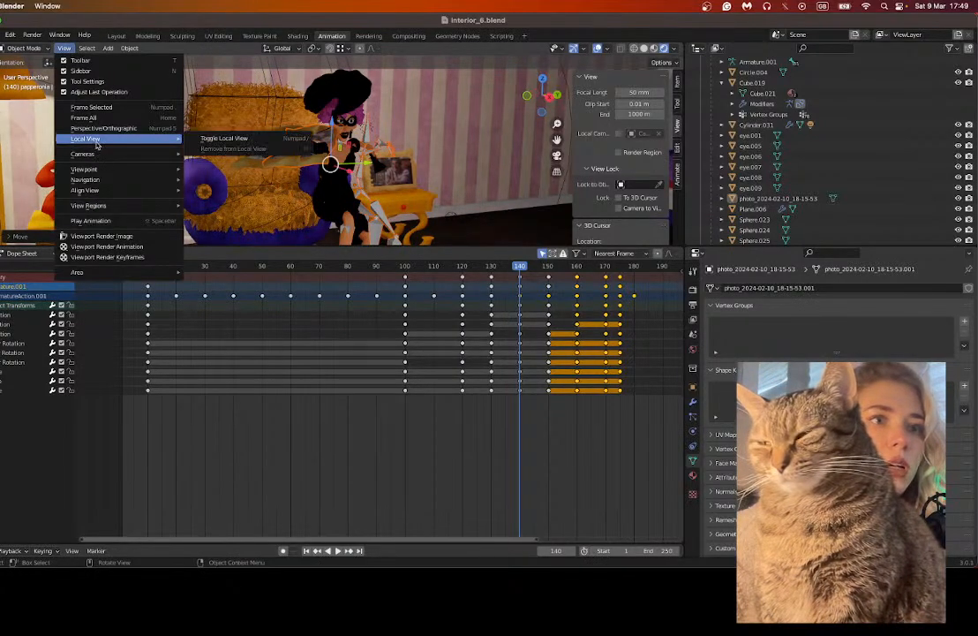
{"action": "left_click", "coordinate": [231, 139]}
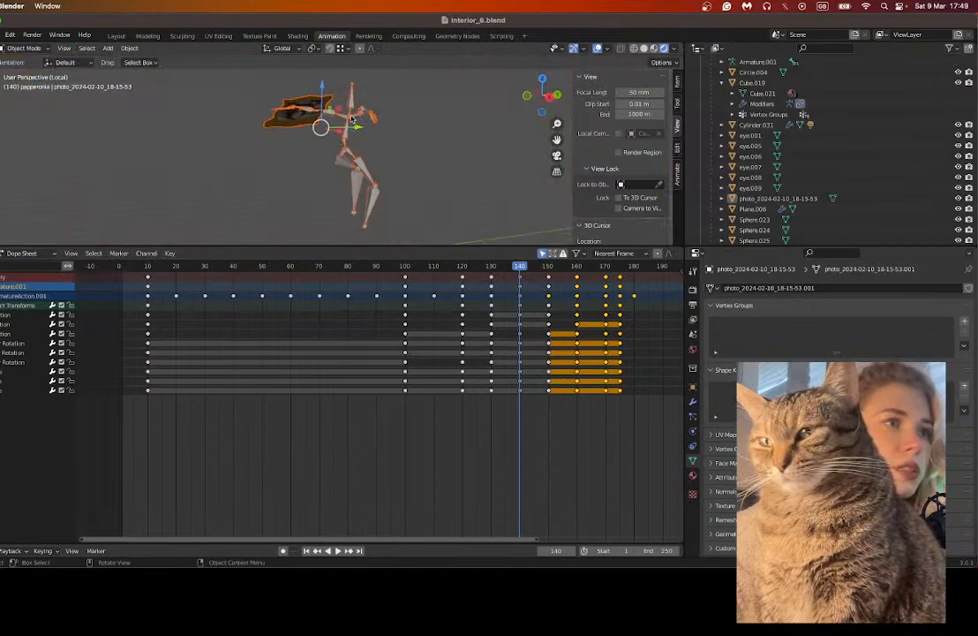
Step: Try to delete the pasted armature while keeping the painting, and undo the deletion
{"action": "left_click", "coordinate": [350, 119]}
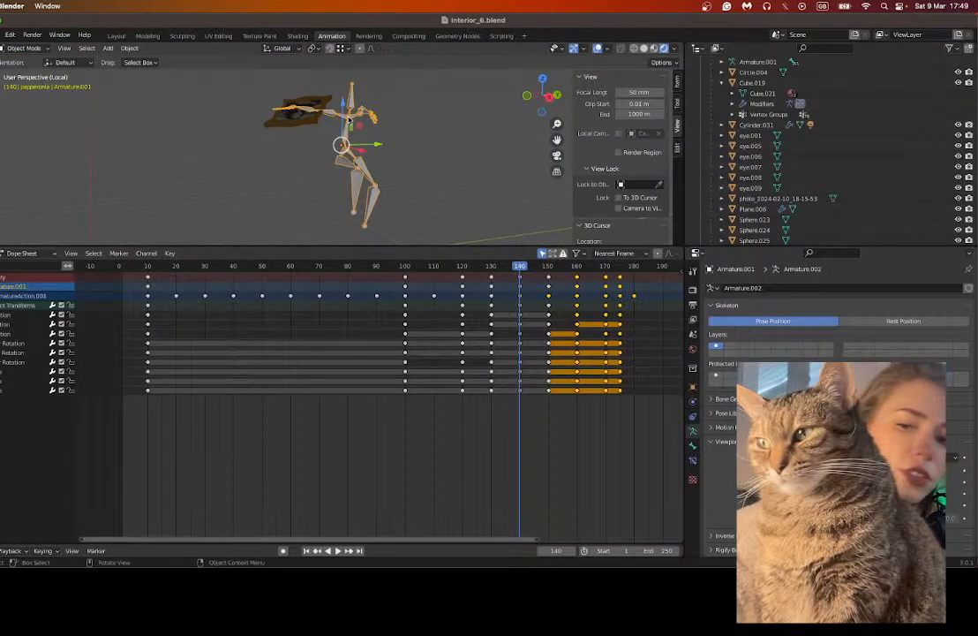
{"action": "key", "text": "x"}
{"action": "left_click", "coordinate": [349, 119]}
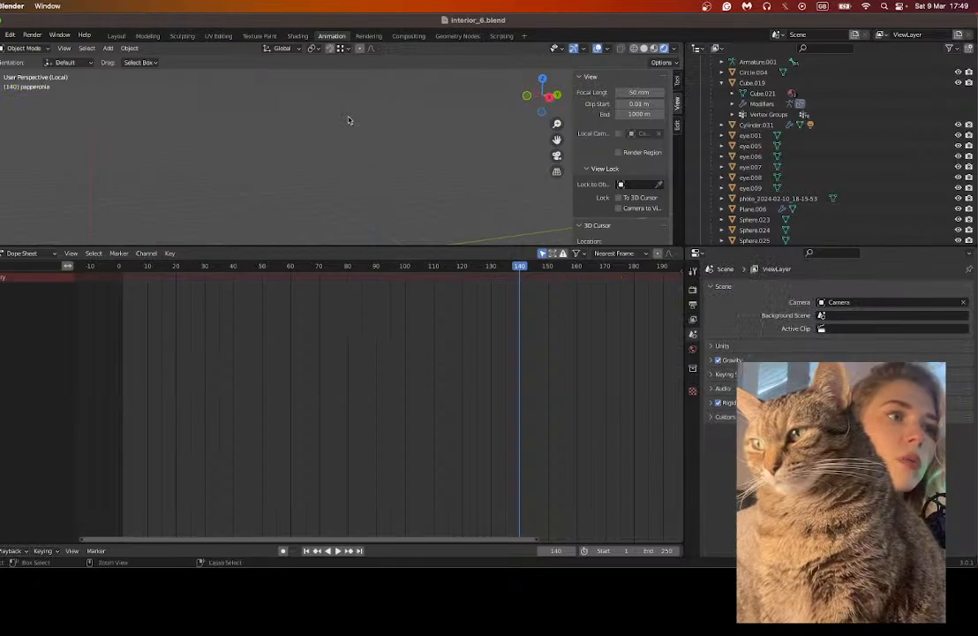
{"action": "key", "text": "super+z"}
{"action": "right_click", "coordinate": [330, 117]}
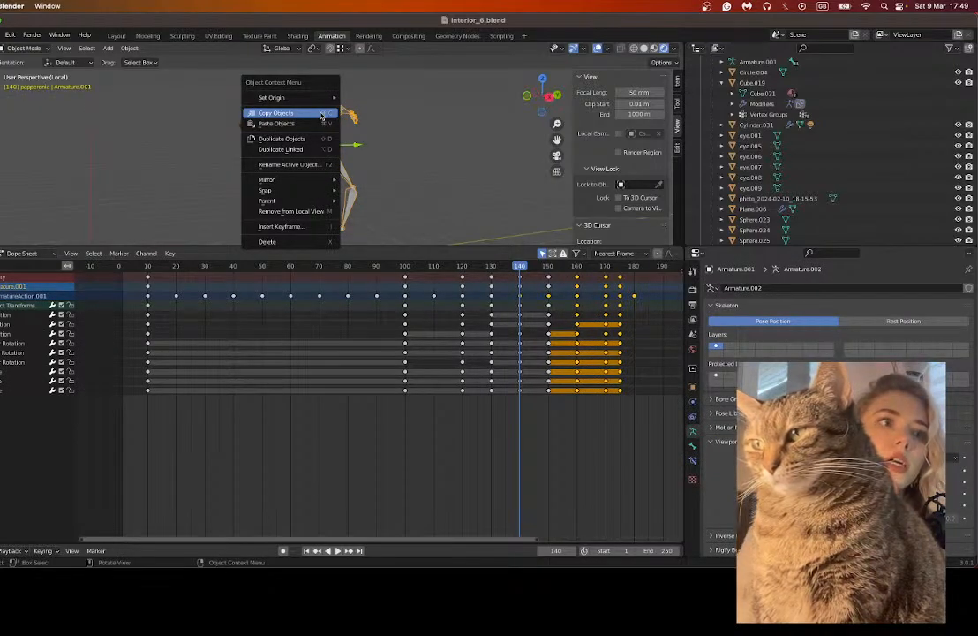
{"action": "key", "text": "Escape"}
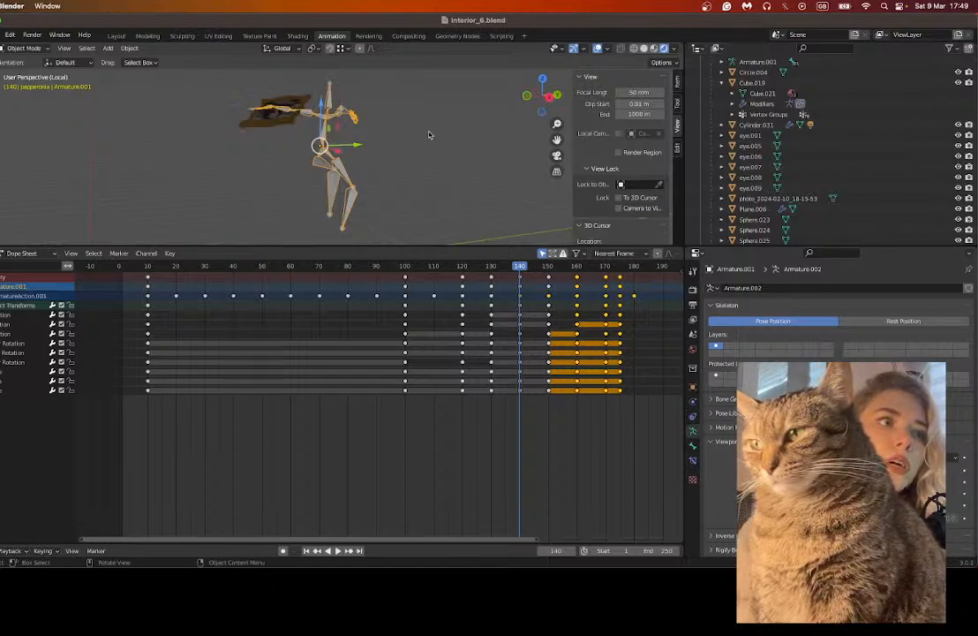
Step: Try to move the pasted painting separately from the armature, and undo the move
{"action": "left_click", "coordinate": [273, 113]}
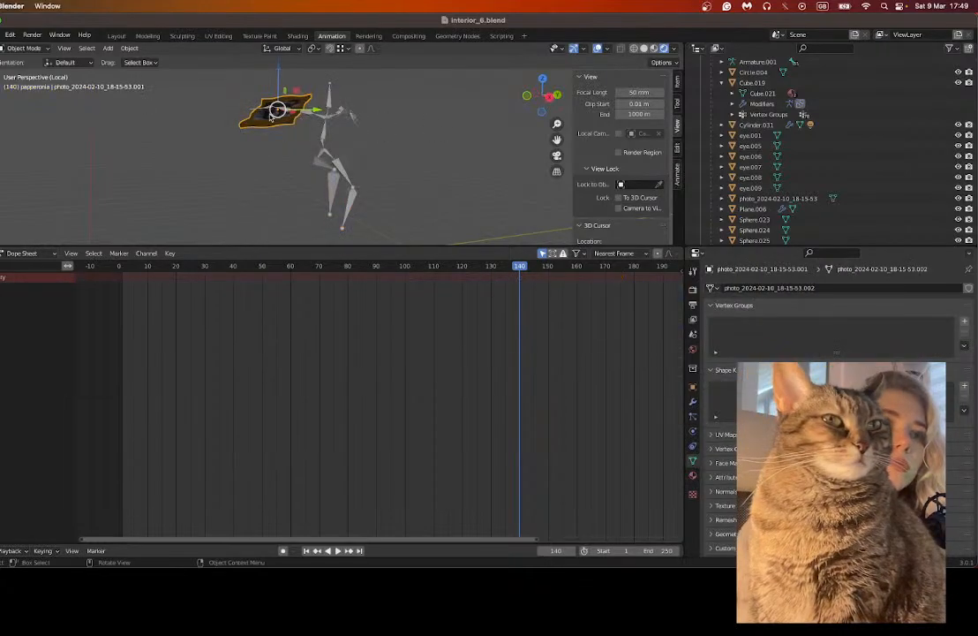
{"action": "key", "text": "g"}
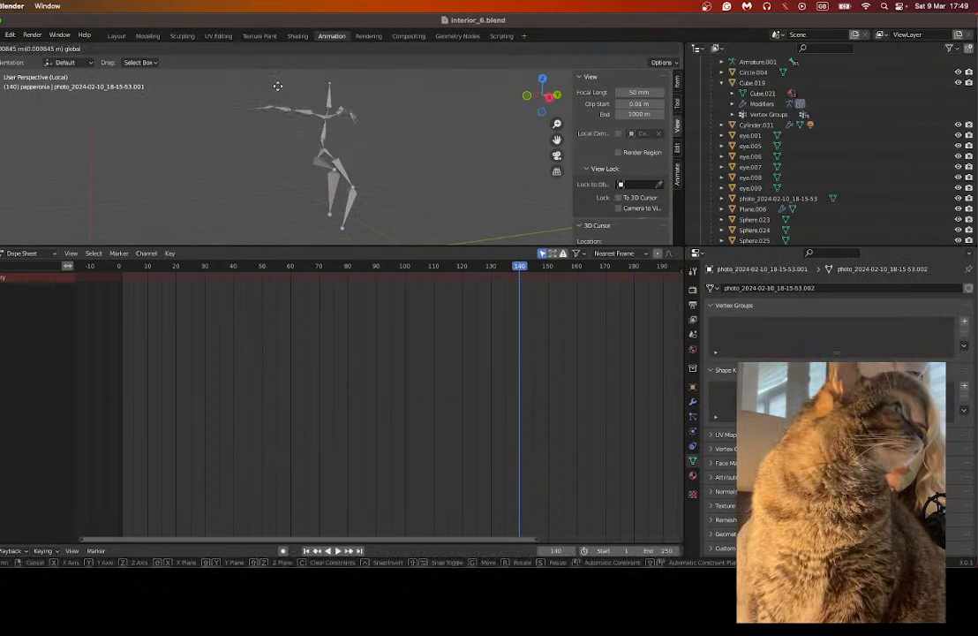
{"action": "left_click", "coordinate": [277, 86]}
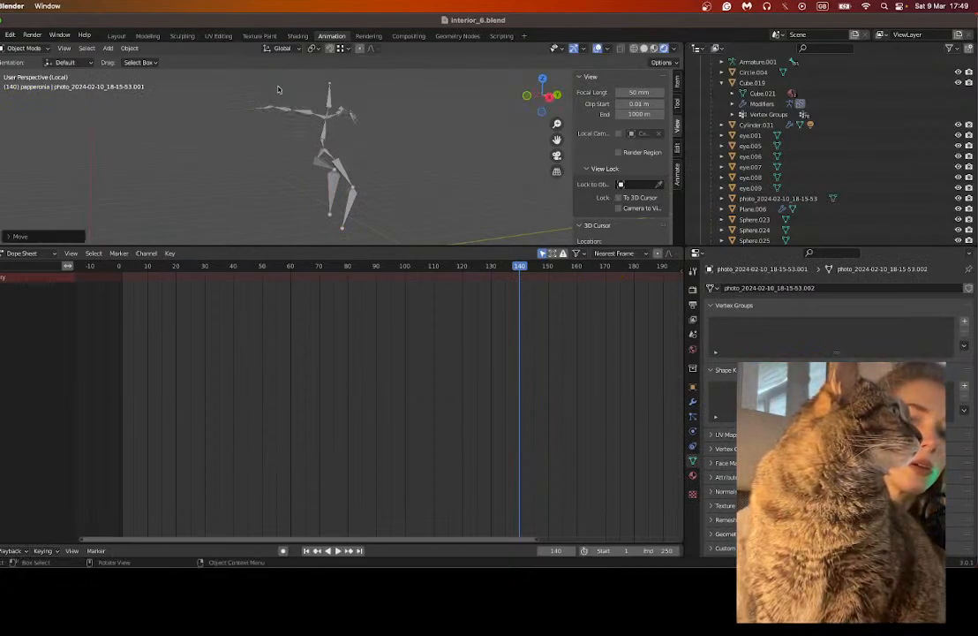
{"action": "key", "text": "ctrl+z"}
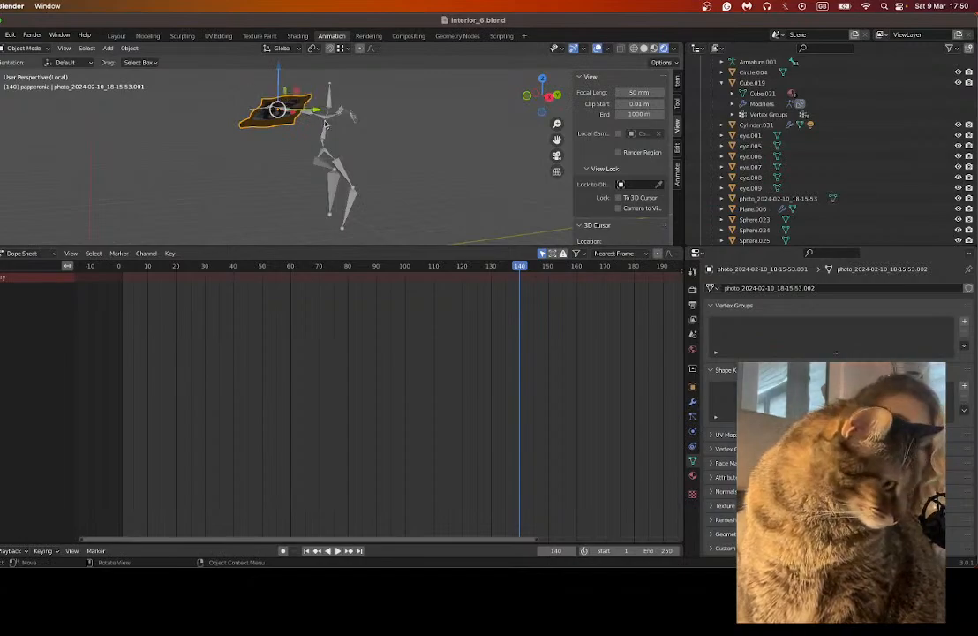
Step: Switch to the browser and search Google for "how to unpair object from the bones blender", showing all result types
{"action": "key", "text": "ctrl+Right"}
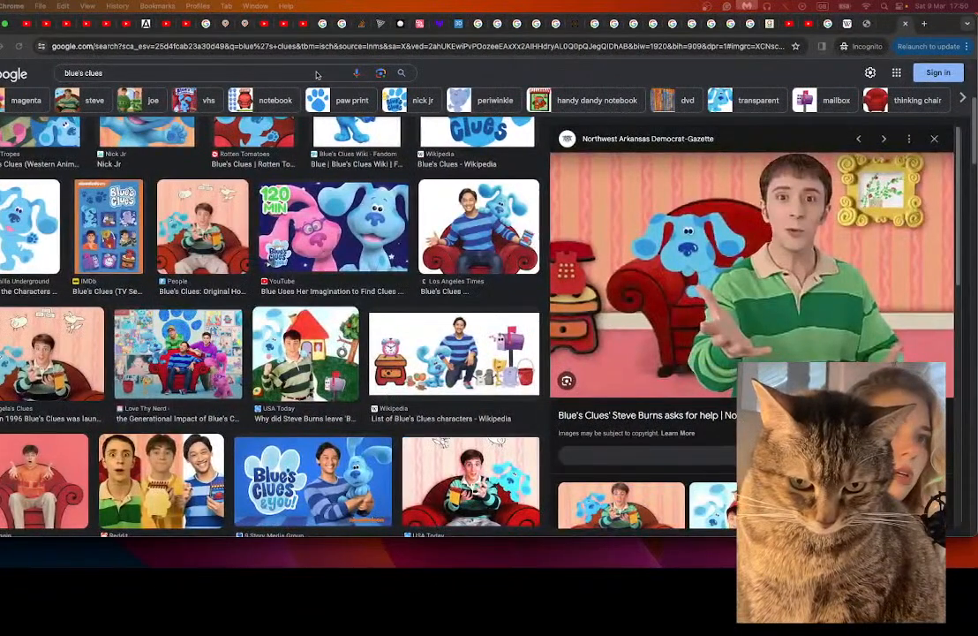
{"action": "triple_click", "coordinate": [314, 70]}
{"action": "type", "text": "how to"}
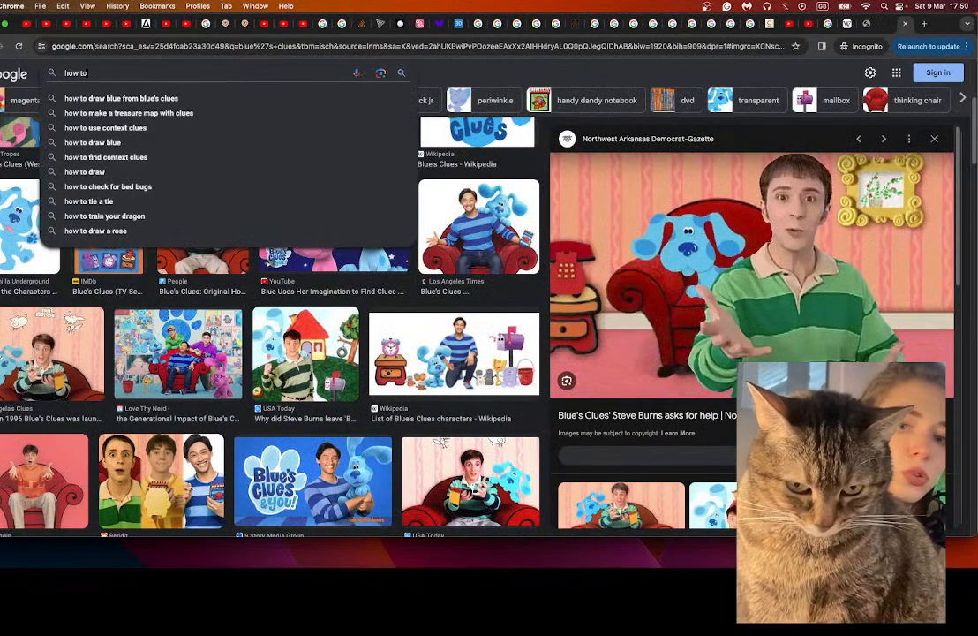
{"action": "type", "text": " unpair object from the bones"}
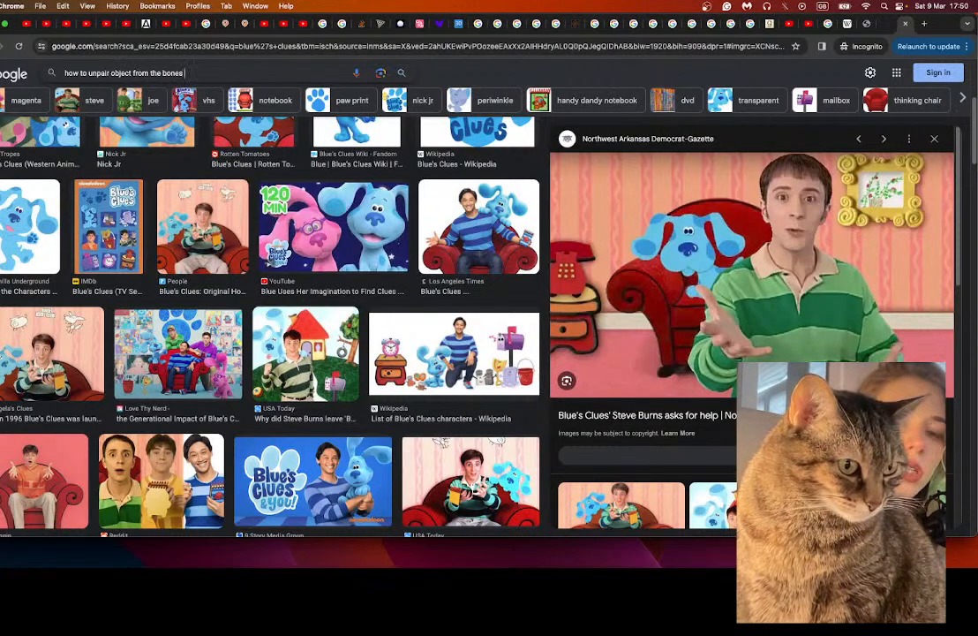
{"action": "type", "text": "nder"}
{"action": "key", "text": "Return"}
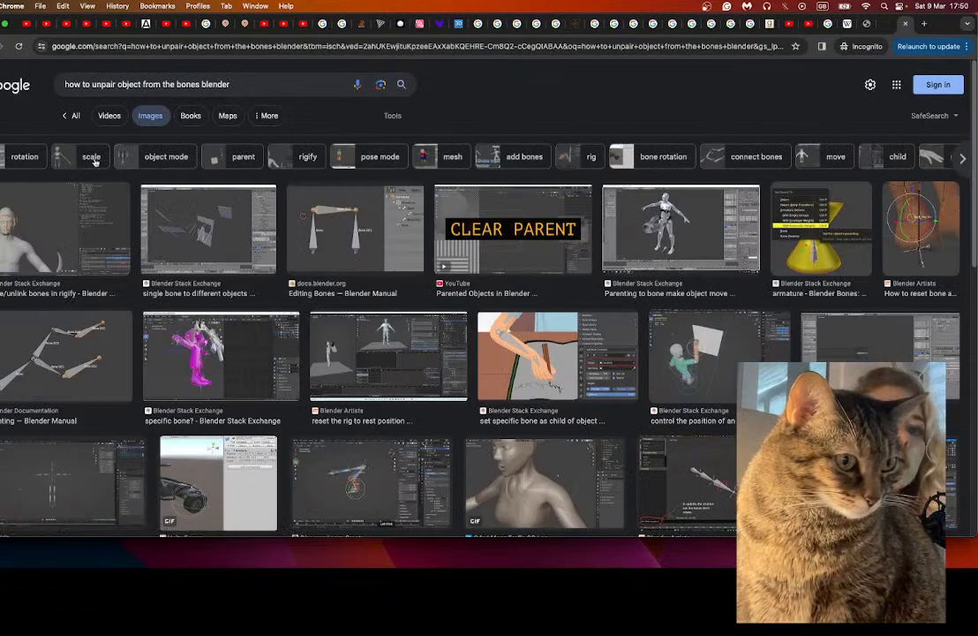
{"action": "left_click", "coordinate": [71, 116]}
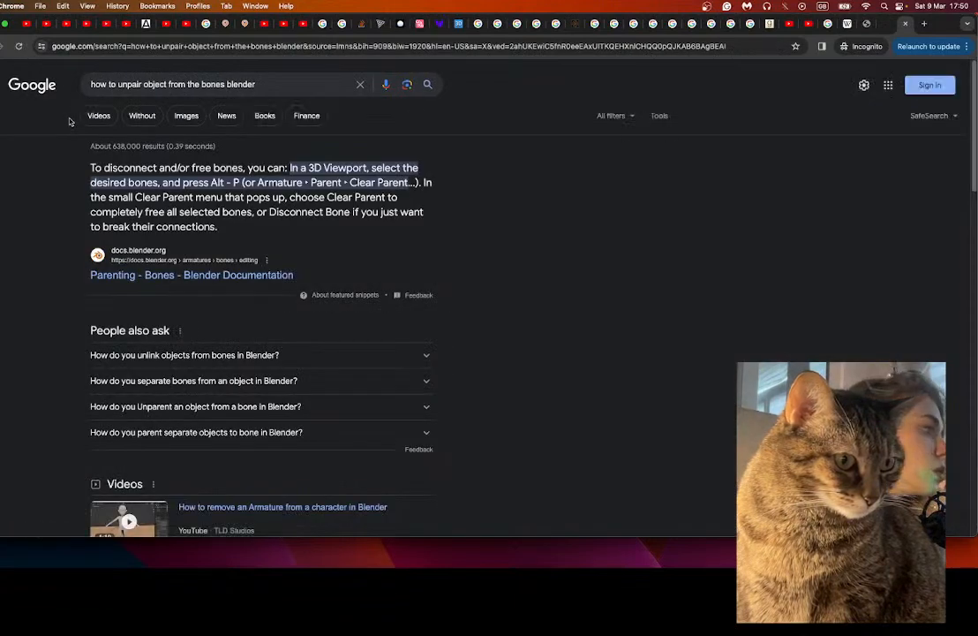
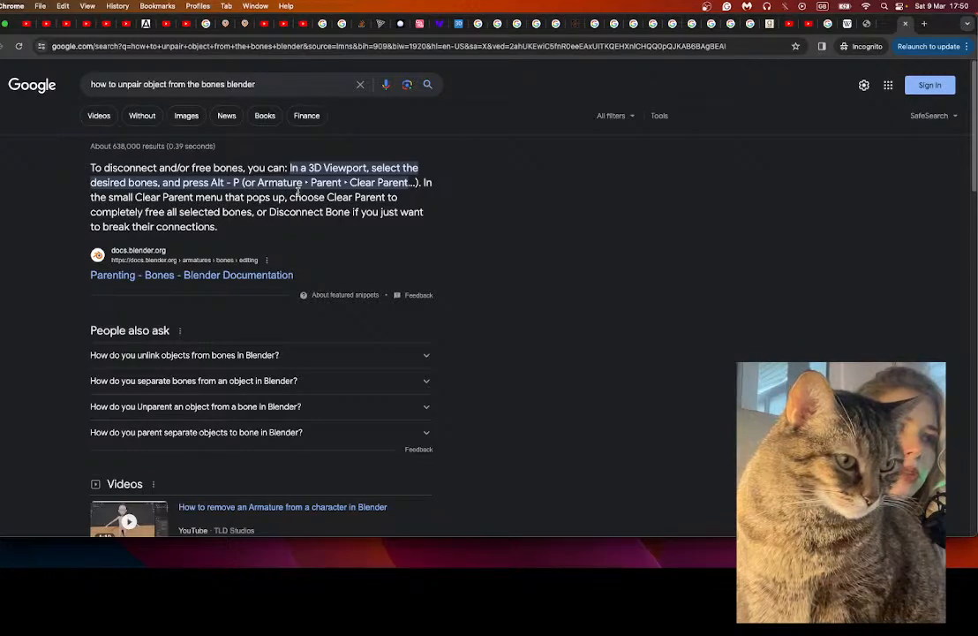
Step: Switch back to Blender, select the pasted armature, and check the Armature commands available in the Modeling workspace
{"action": "key", "text": "ctrl+Left"}
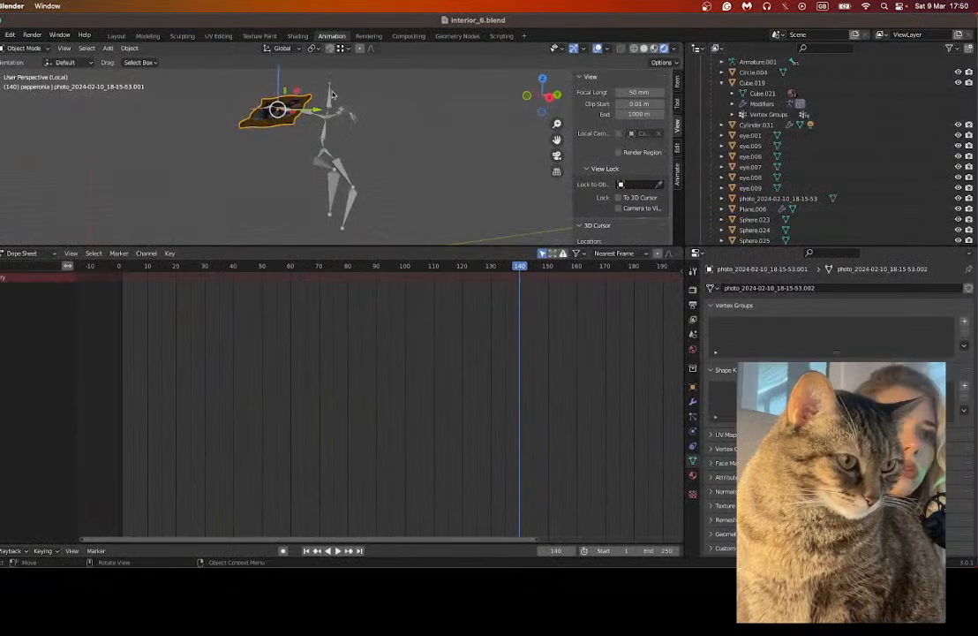
{"action": "left_click", "coordinate": [333, 94]}
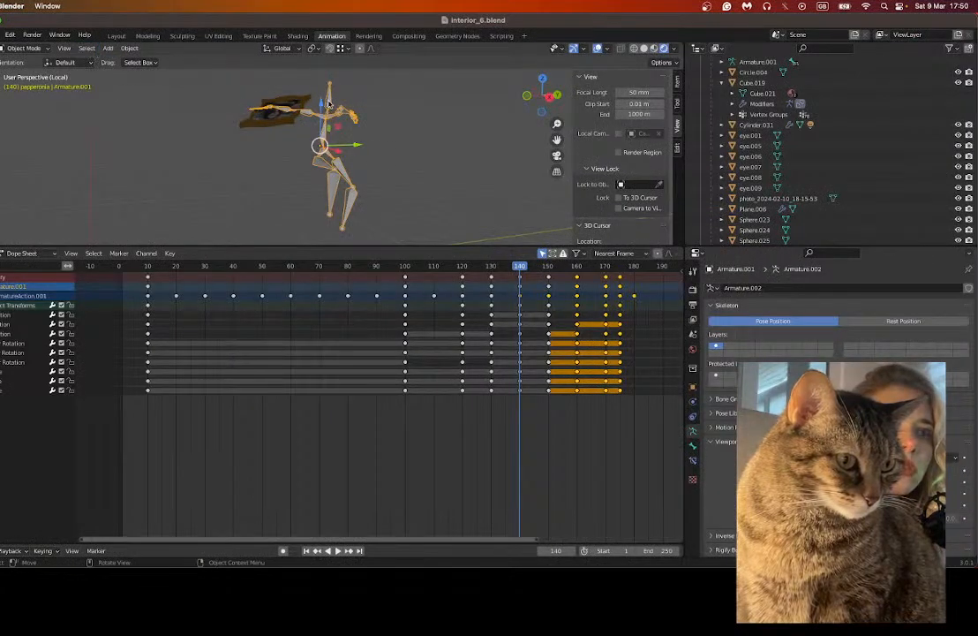
{"action": "left_click", "coordinate": [146, 35]}
{"action": "left_click", "coordinate": [134, 47]}
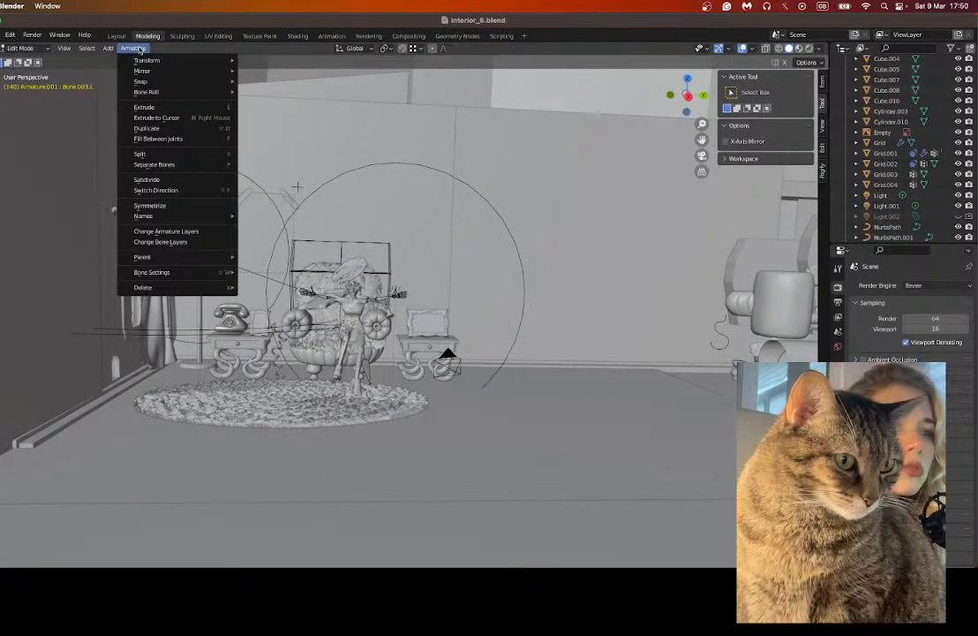
Step: Return to the Animation workspace, select the armature's head bone in Pose Mode, and go back to Object Mode
{"action": "left_click", "coordinate": [306, 37]}
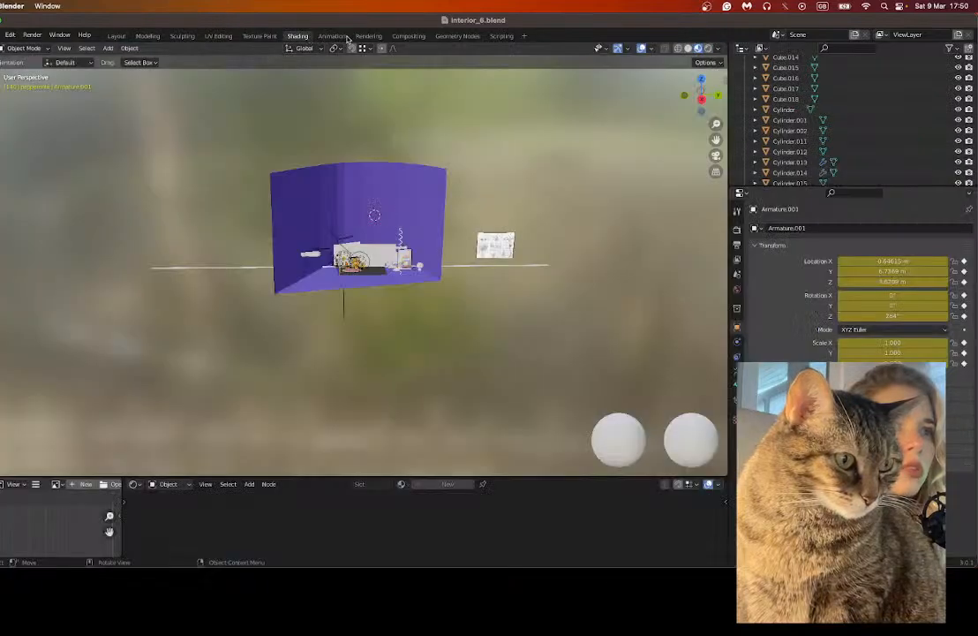
{"action": "left_click", "coordinate": [335, 36]}
{"action": "left_click", "coordinate": [182, 36]}
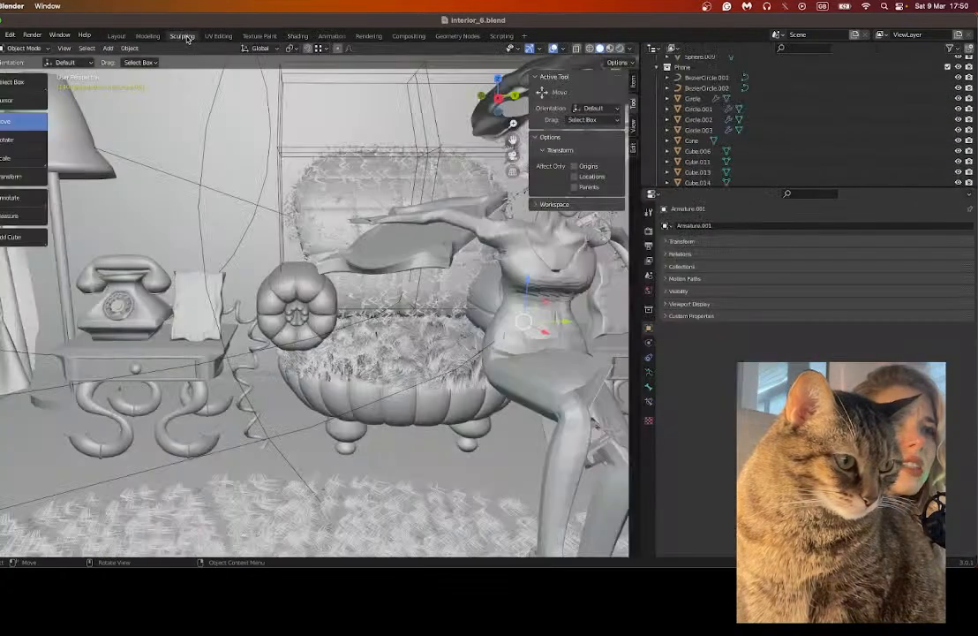
{"action": "left_click", "coordinate": [325, 37]}
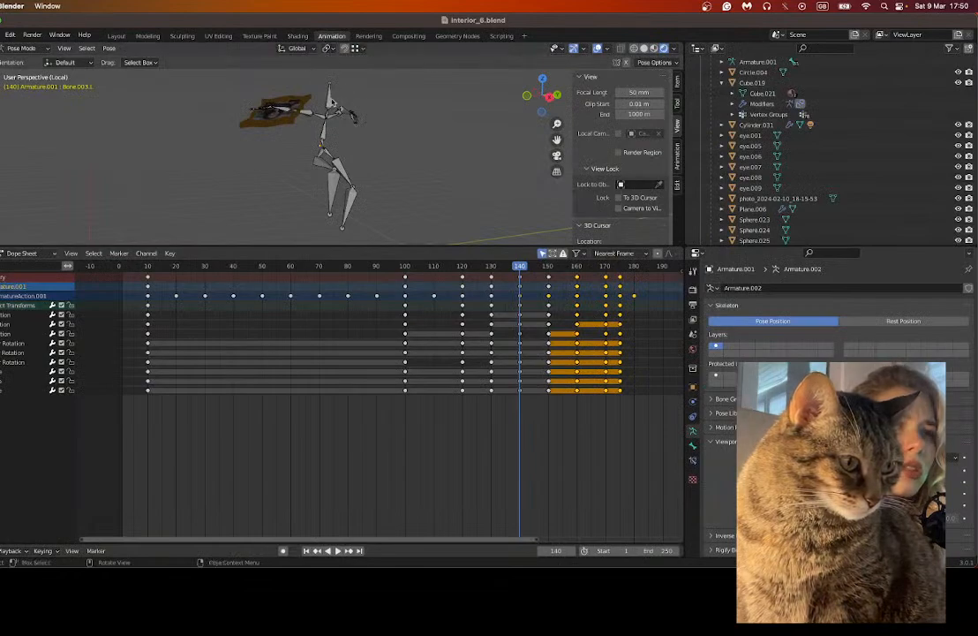
{"action": "left_click", "coordinate": [331, 104]}
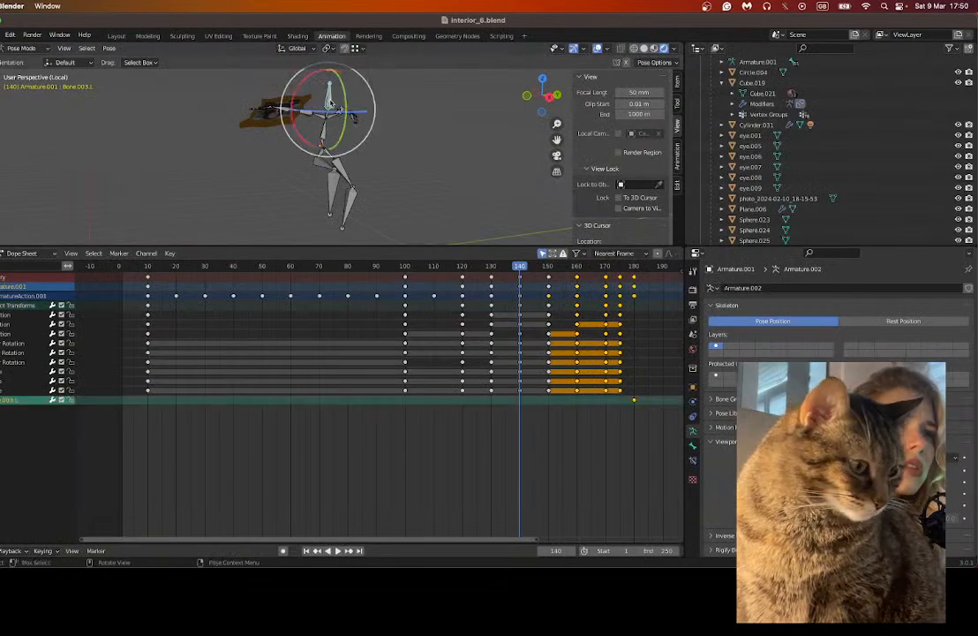
{"action": "left_click", "coordinate": [26, 51]}
{"action": "left_click", "coordinate": [26, 68]}
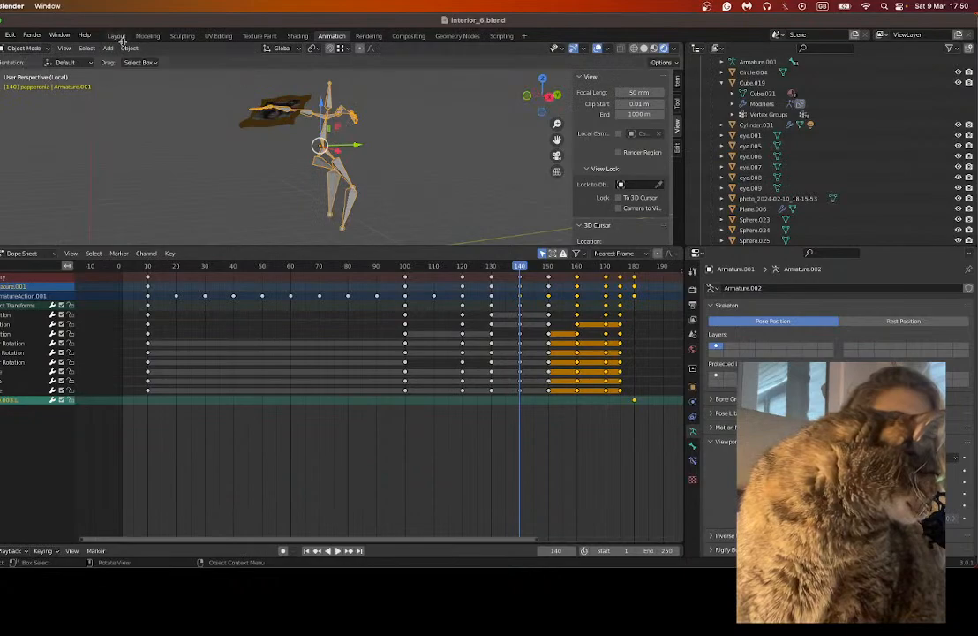
Step: Select the pasted painting and armature, and turn on local view in the Modeling workspace
{"action": "left_click_drag", "start_coordinate": [266, 83], "coordinate": [389, 135]}
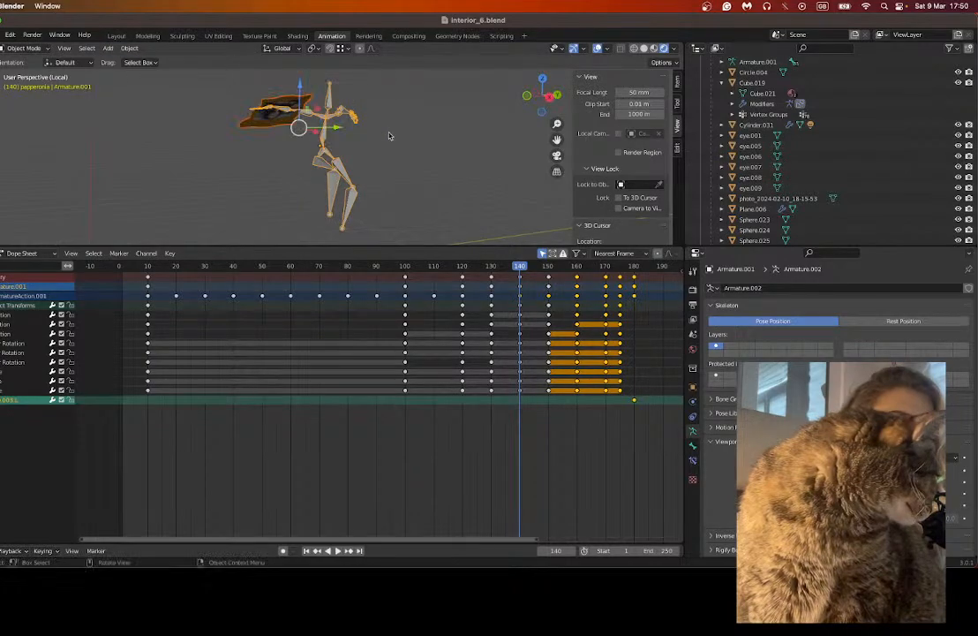
{"action": "left_click", "coordinate": [145, 36]}
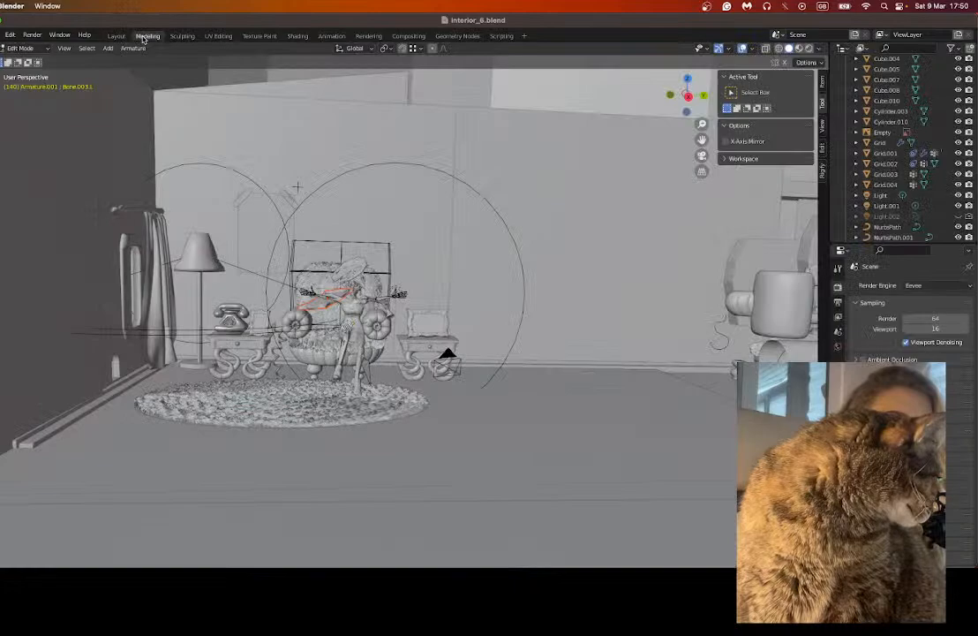
{"action": "left_click", "coordinate": [63, 48]}
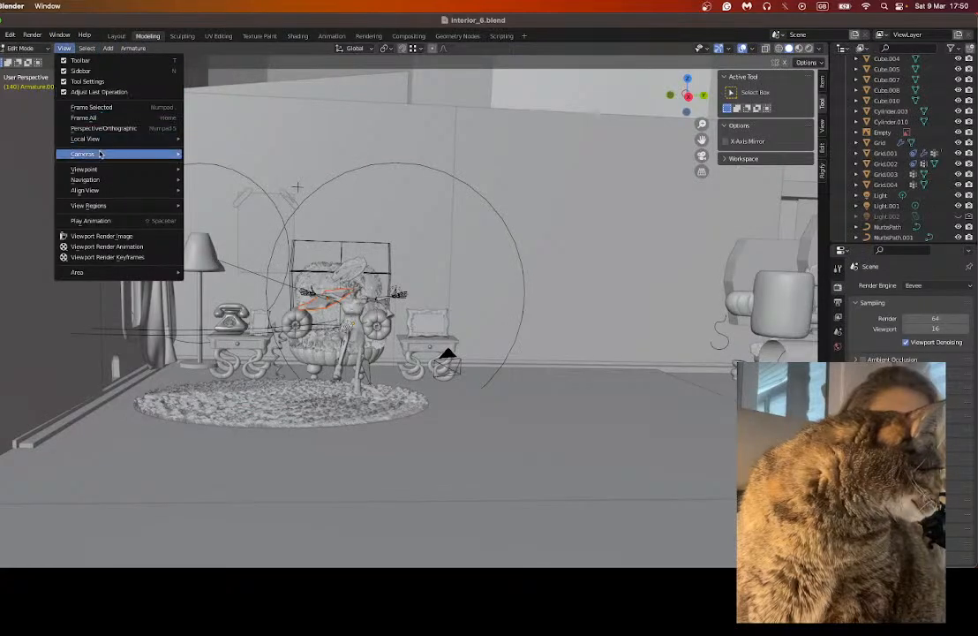
{"action": "mouse_move", "coordinate": [98, 139]}
{"action": "left_click", "coordinate": [208, 140]}
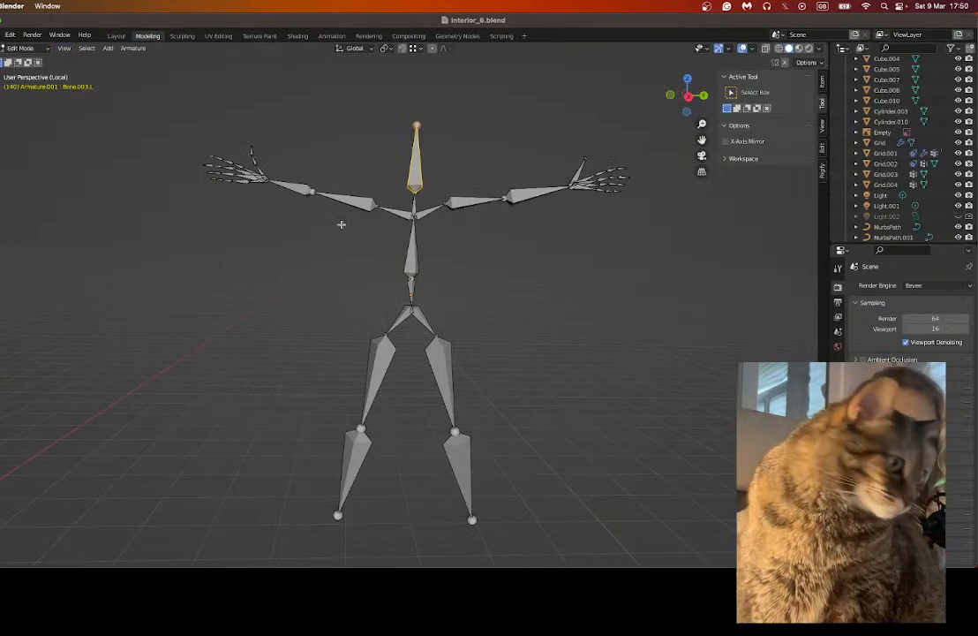
Step: Switch the Modeling workspace to Object Mode and exit local view to show the whole room
{"action": "left_click", "coordinate": [19, 49]}
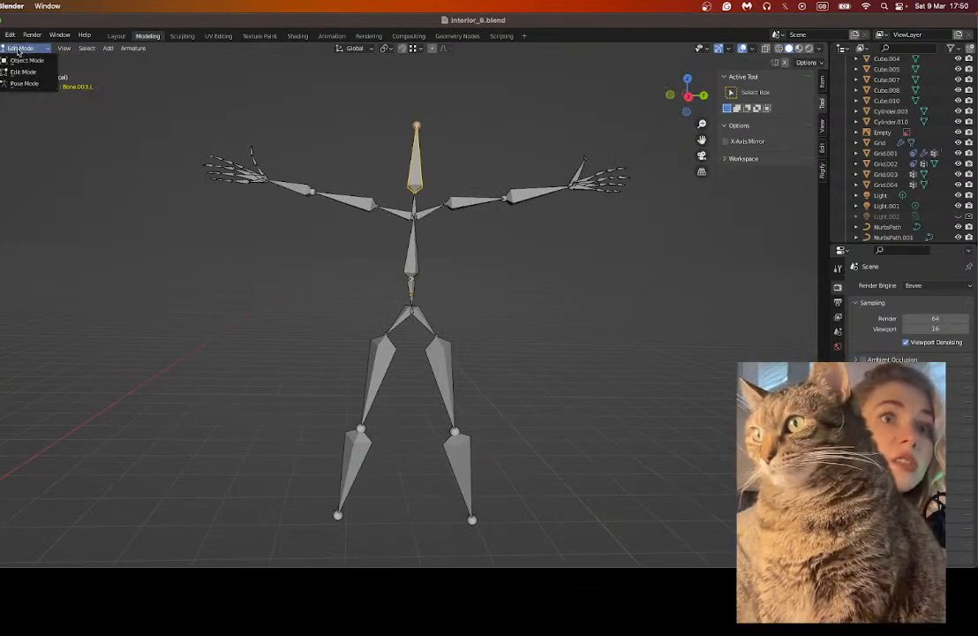
{"action": "left_click", "coordinate": [27, 60]}
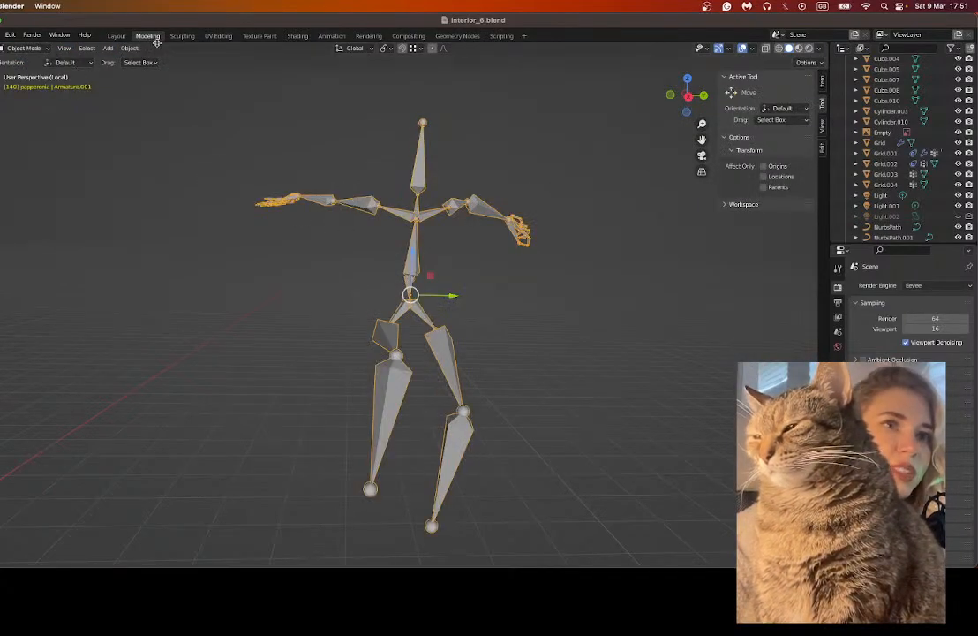
{"action": "left_click", "coordinate": [63, 47]}
{"action": "mouse_move", "coordinate": [92, 140]}
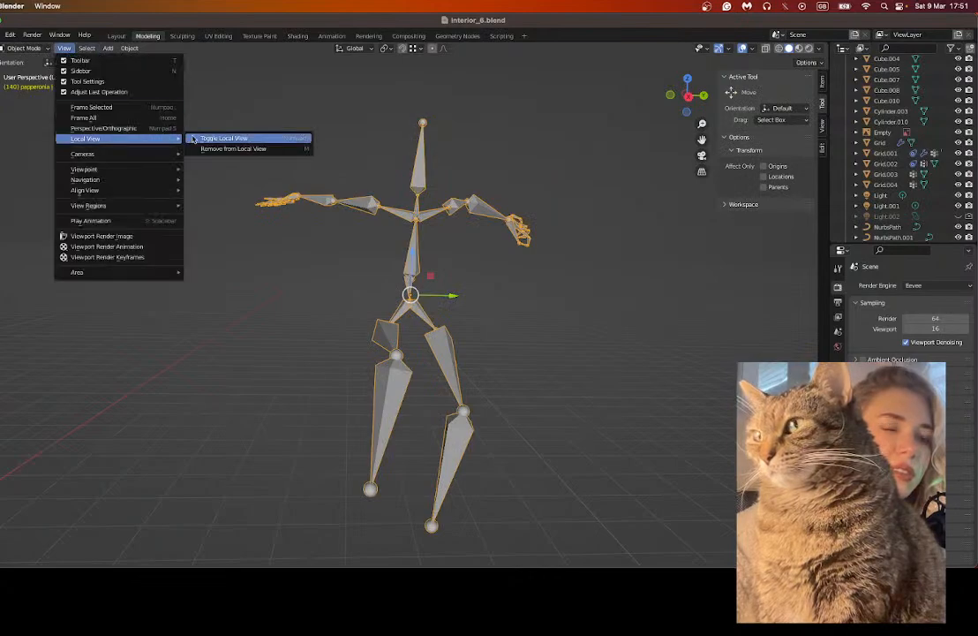
{"action": "left_click", "coordinate": [207, 140]}
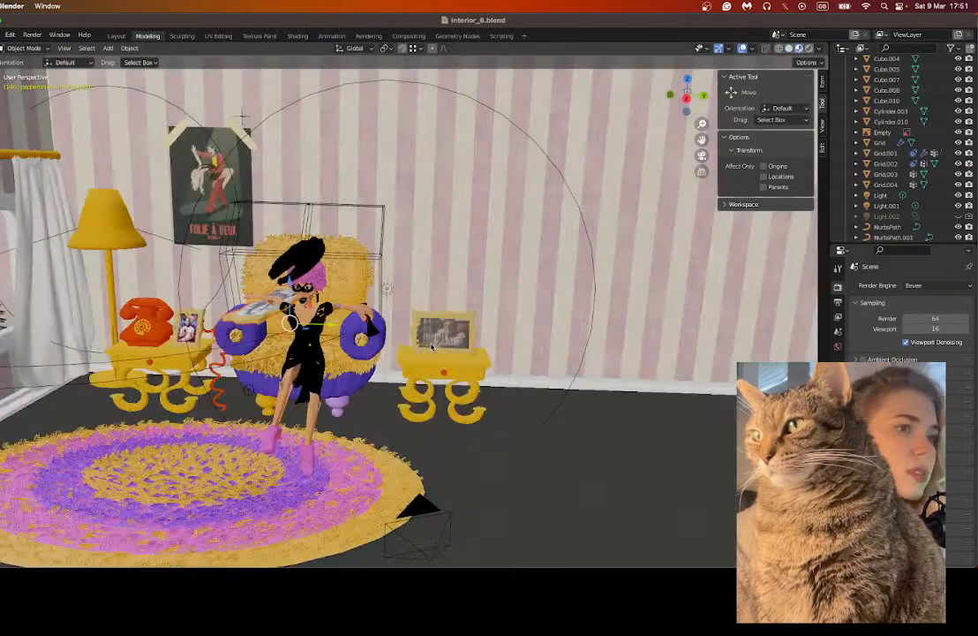
Step: Select the pasted painting beside the character and move it about 0.078 m along the global Y axis
{"action": "middle_click_drag", "start_coordinate": [431, 347], "coordinate": [274, 331]}
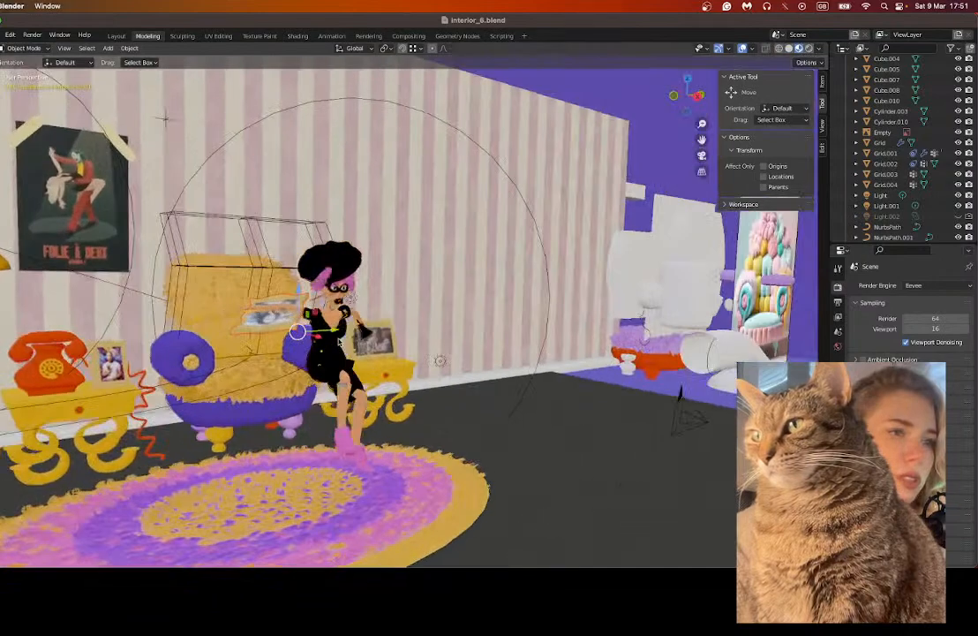
{"action": "right_click", "coordinate": [272, 312], "text": "shift"}
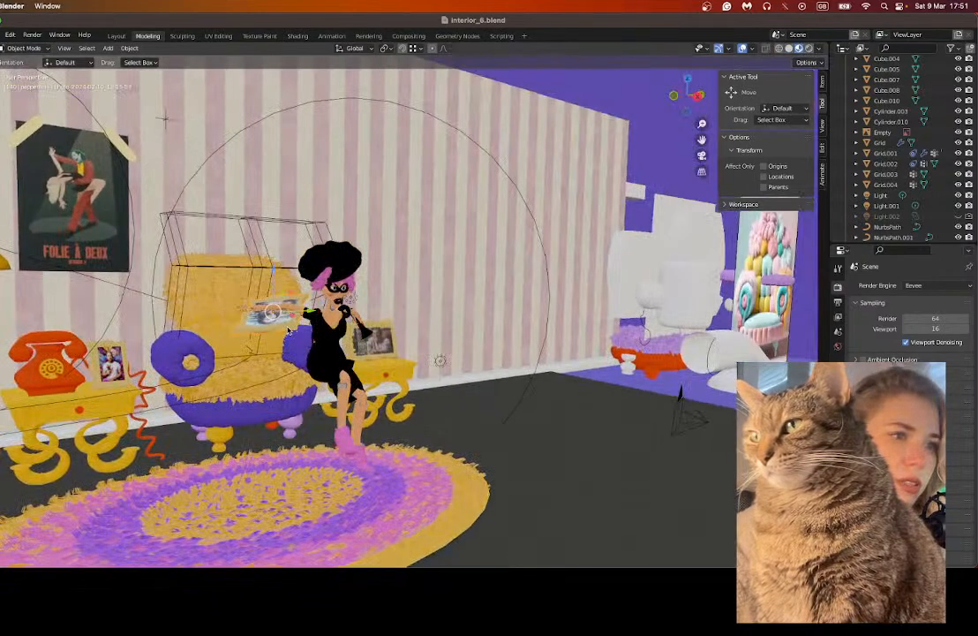
{"action": "key", "text": "g"}
{"action": "key", "text": "y"}
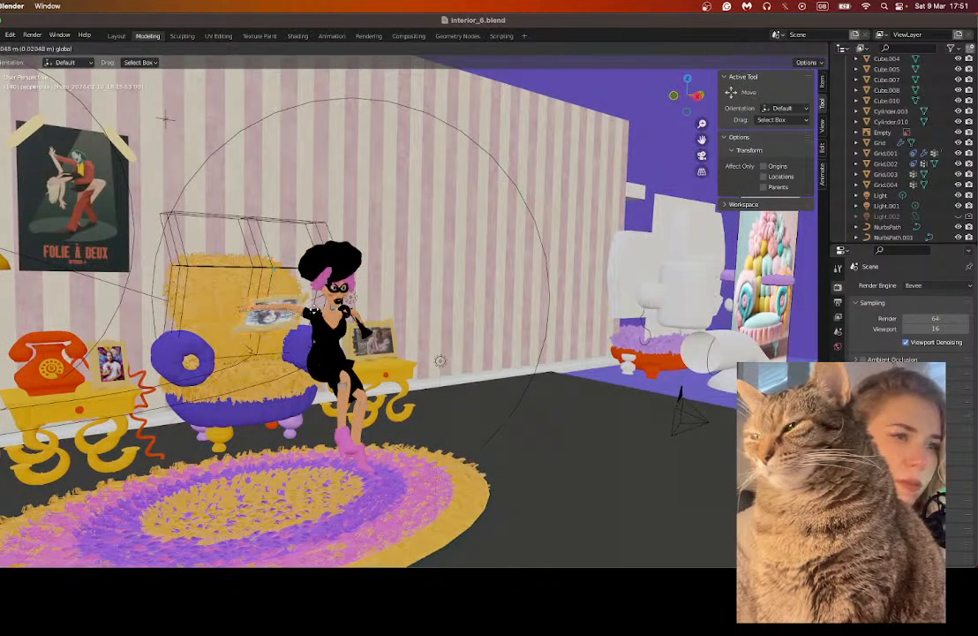
{"action": "left_click", "coordinate": [299, 264]}
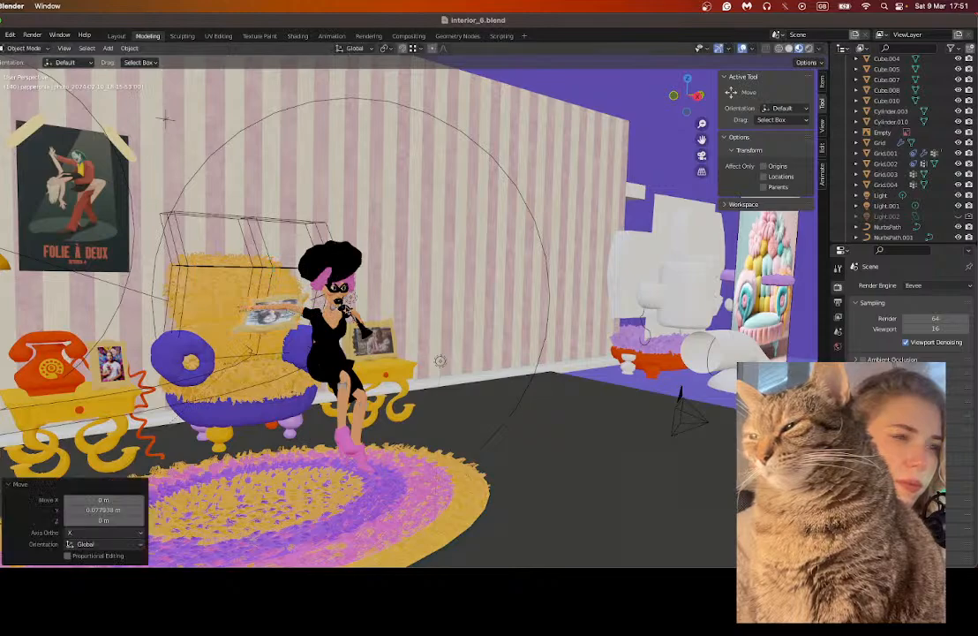
Step: Select the original painting under the character's arm and move it along the global Y axis
{"action": "left_click", "coordinate": [268, 327]}
{"action": "key", "text": "g"}
{"action": "key", "text": "y"}
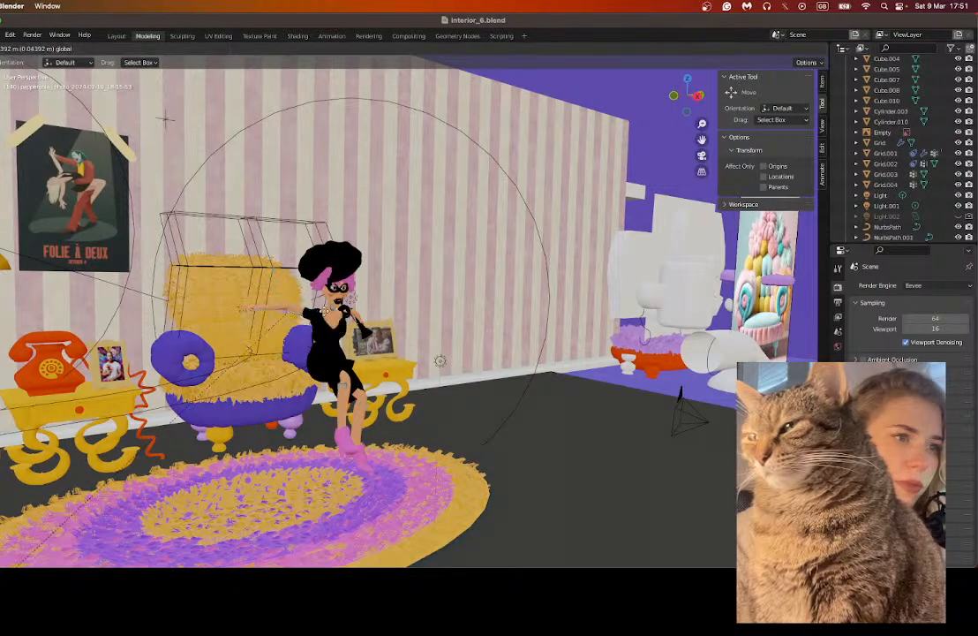
Step: Try to move the framed picture about 0.047 m along the Y axis and delete it
{"action": "left_click", "coordinate": [326, 316]}
{"action": "key", "text": "x"}
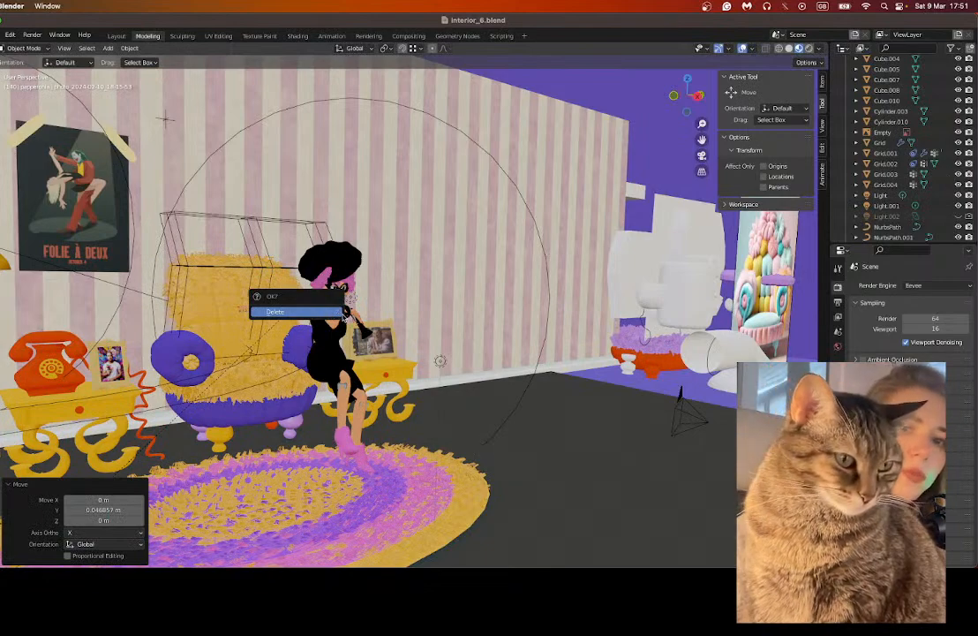
{"action": "left_click", "coordinate": [372, 313]}
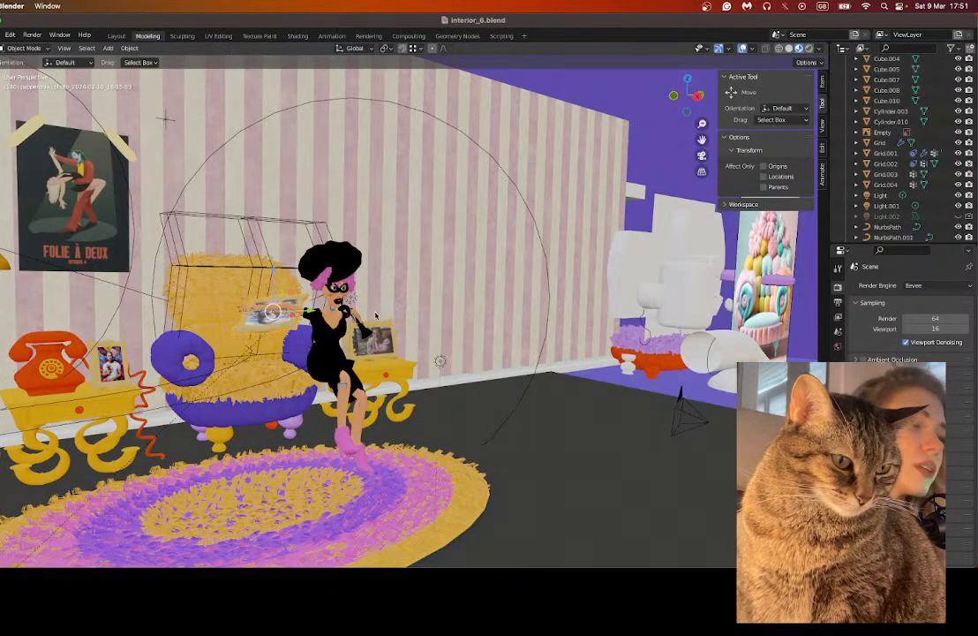
{"action": "key", "text": "super+z"}
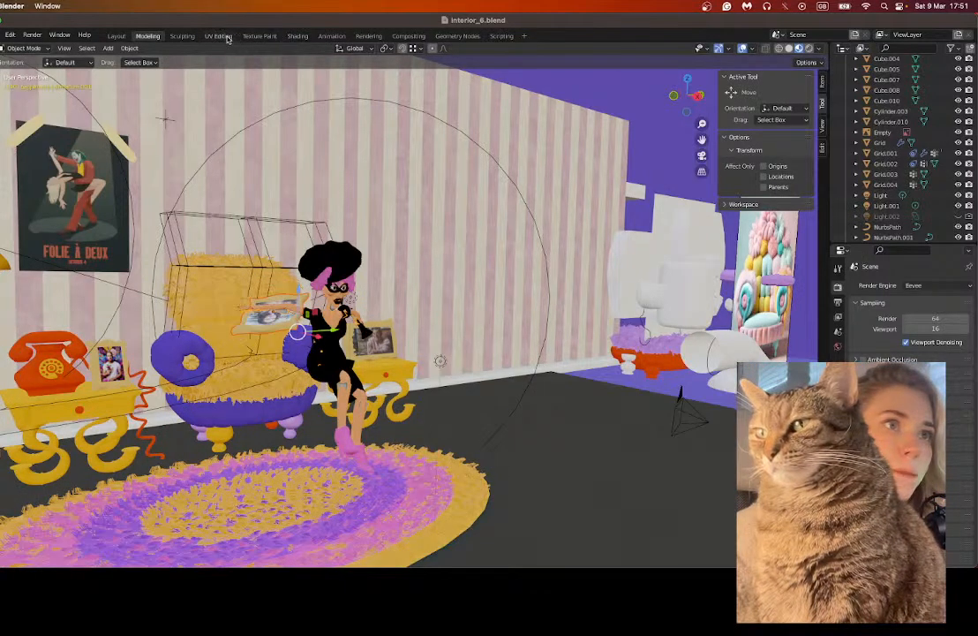
Step: Put the armature in Pose Mode in the Animation workspace and exit local view to show the whole scene
{"action": "left_click", "coordinate": [332, 37]}
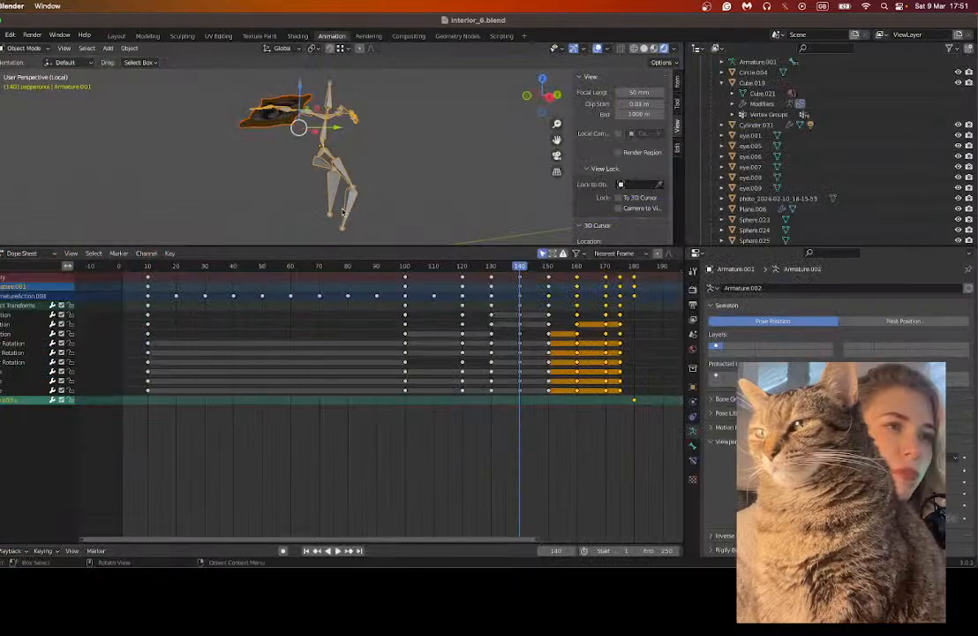
{"action": "key", "text": "Tab"}
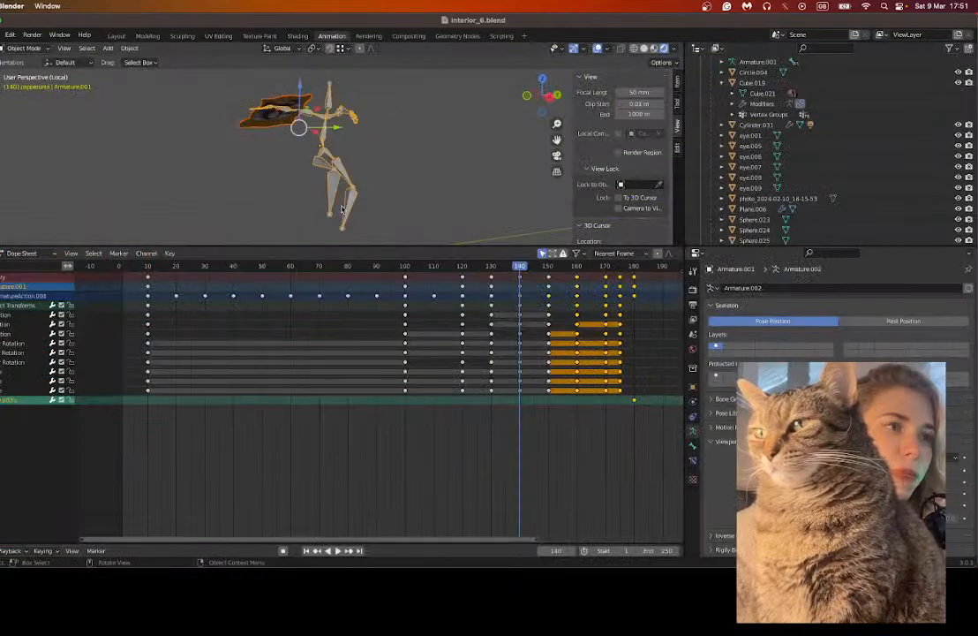
{"action": "key", "text": "ctrl+Tab"}
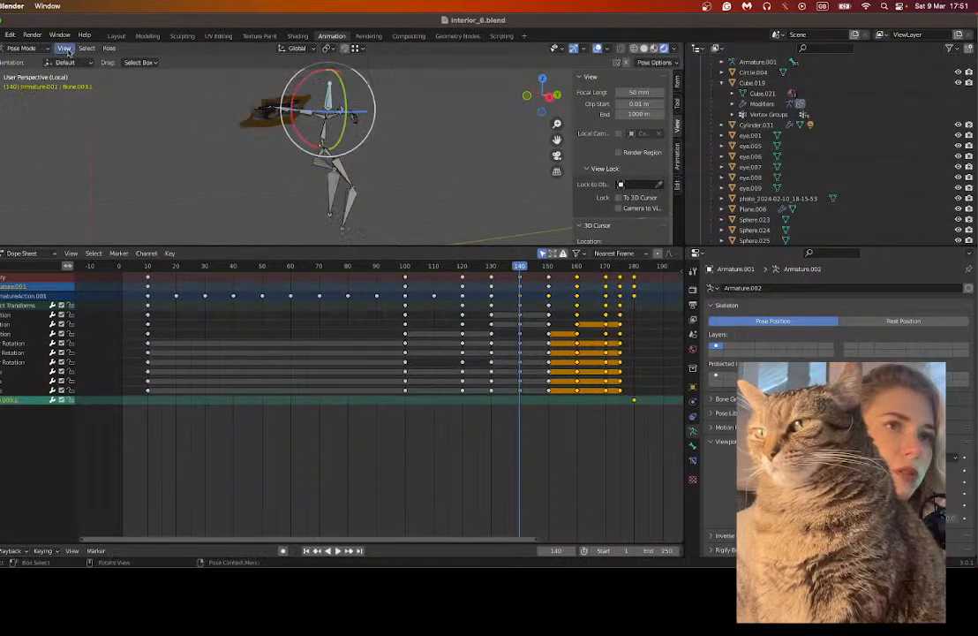
{"action": "left_click", "coordinate": [65, 48]}
{"action": "mouse_move", "coordinate": [85, 139]}
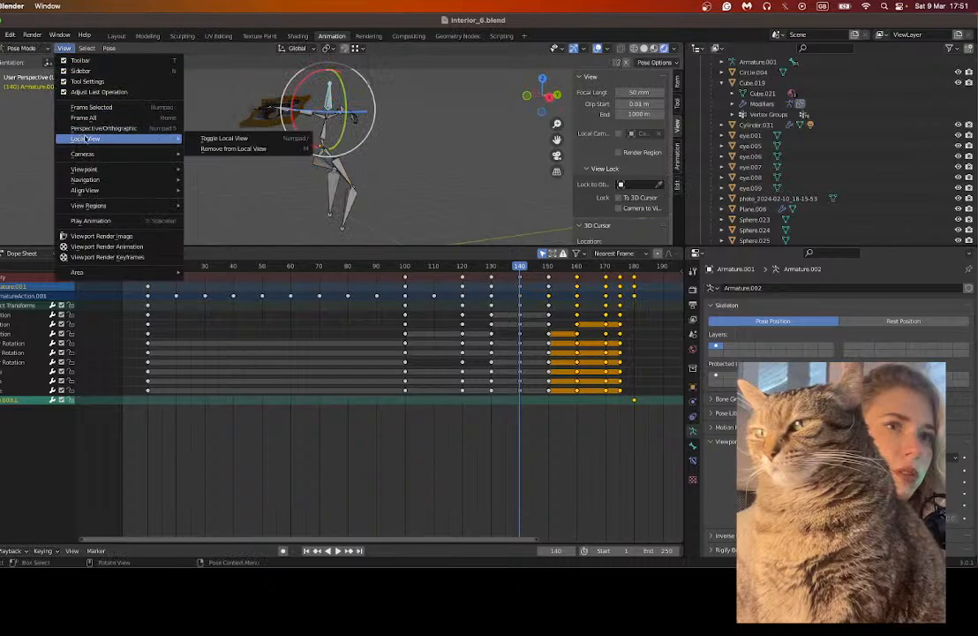
{"action": "left_click", "coordinate": [200, 139]}
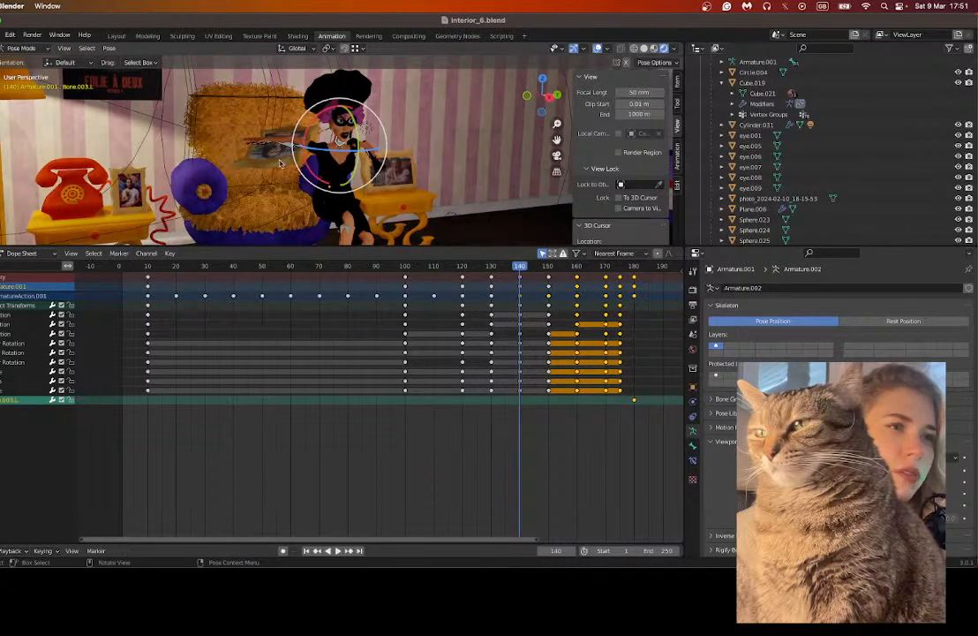
Step: Toggle the armature between Pose Mode and Object Mode with its bones deselected, and undo back to the framed picture's selection
{"action": "key", "text": "ctrl+Tab"}
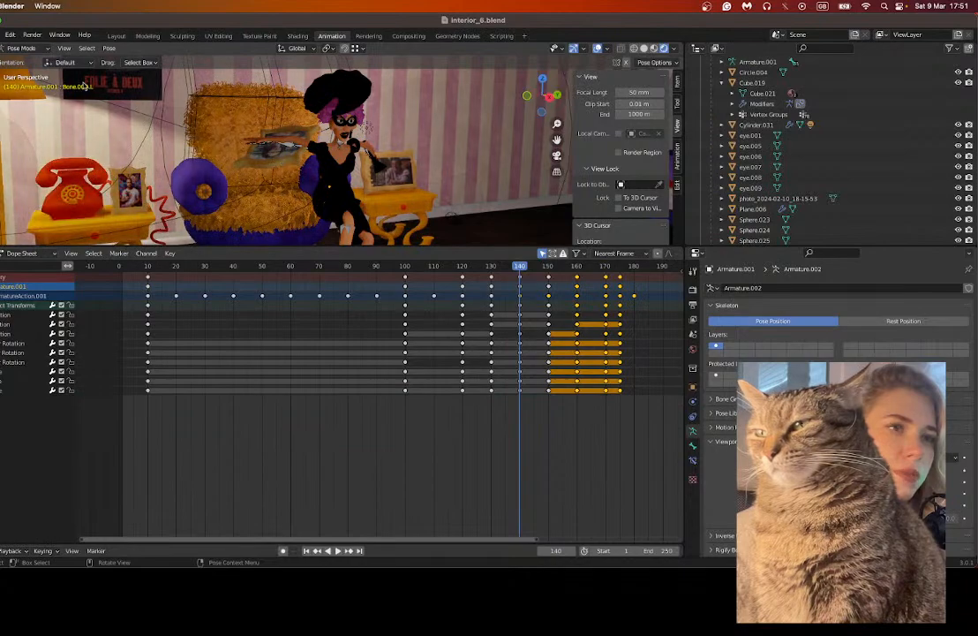
{"action": "key", "text": "ctrl+Tab"}
{"action": "key", "text": "alt+a"}
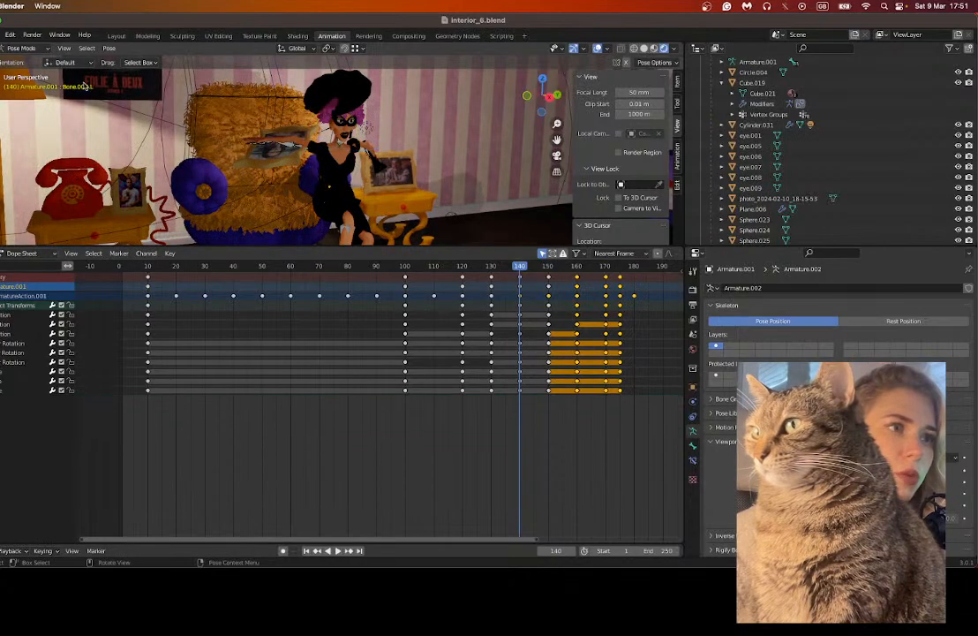
{"action": "key", "text": "ctrl+Tab"}
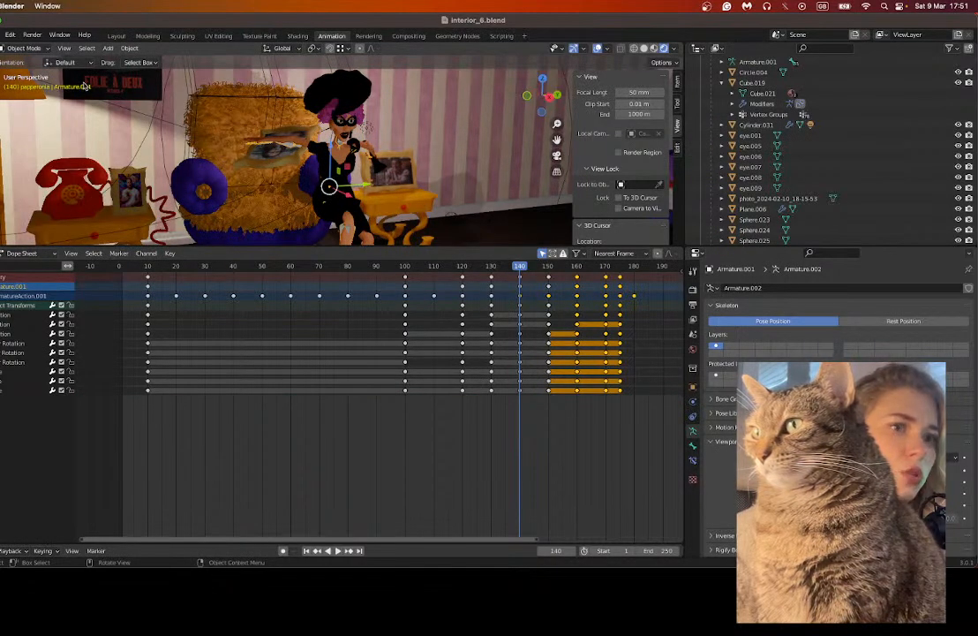
{"action": "key", "text": "ctrl+Tab"}
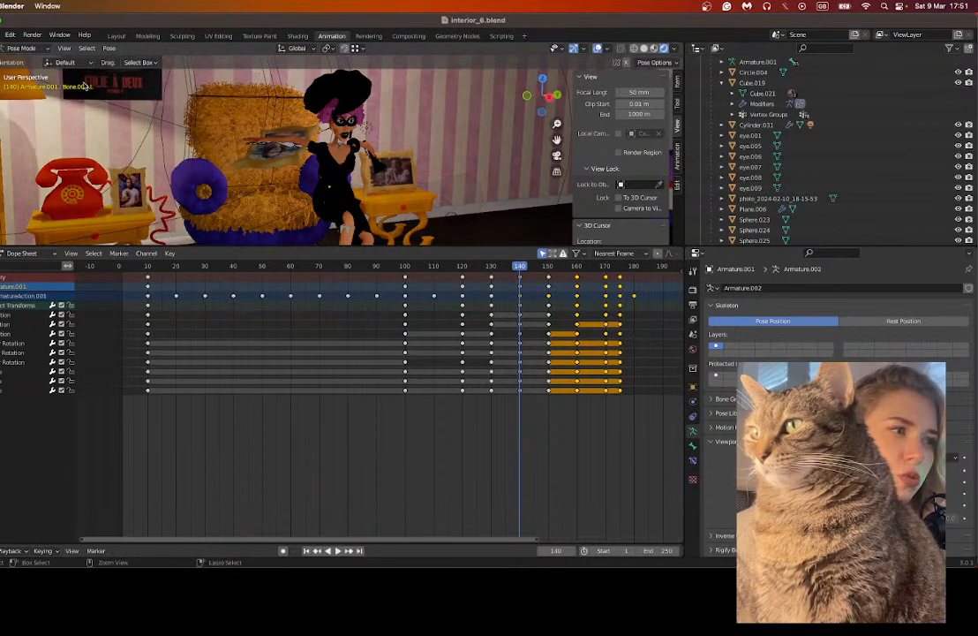
{"action": "key", "text": "ctrl+Tab"}
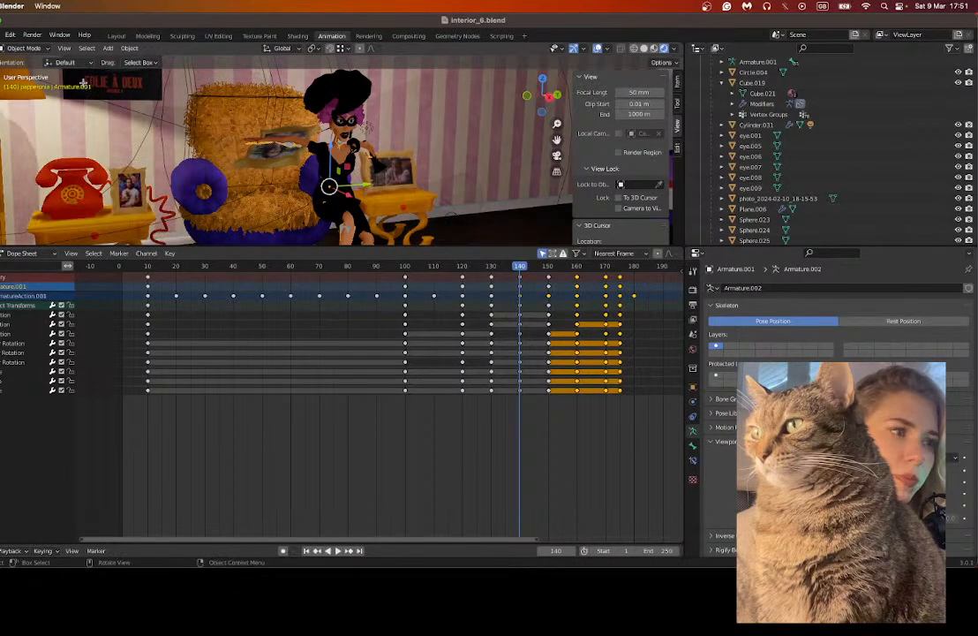
{"action": "key", "text": "super+z"}
{"action": "key", "text": "super+z"}
{"action": "key", "text": "super+z"}
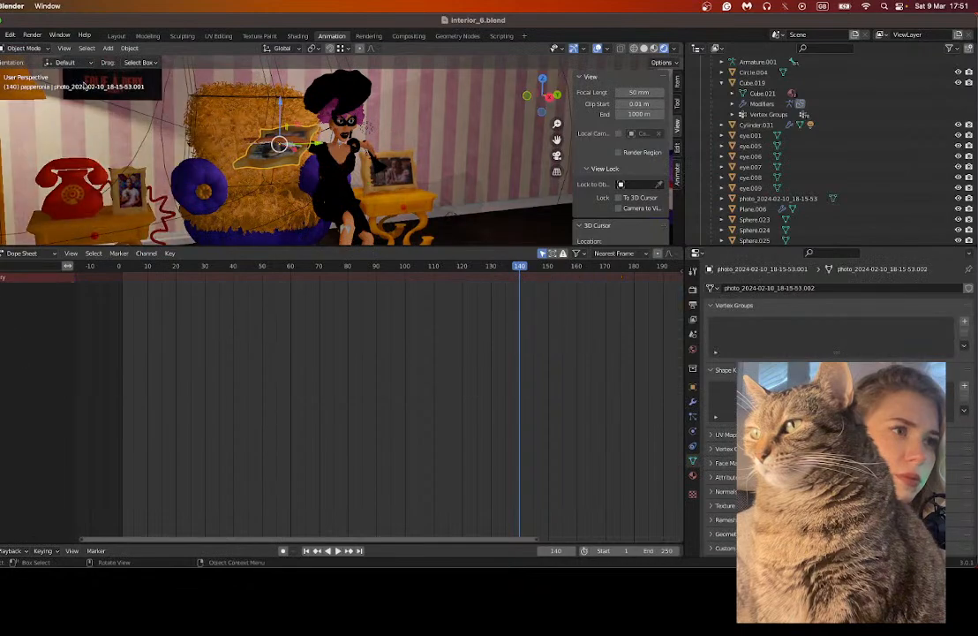
Step: Return to the Modeling workspace and set the framed picture to Object Mode
{"action": "left_click", "coordinate": [146, 36]}
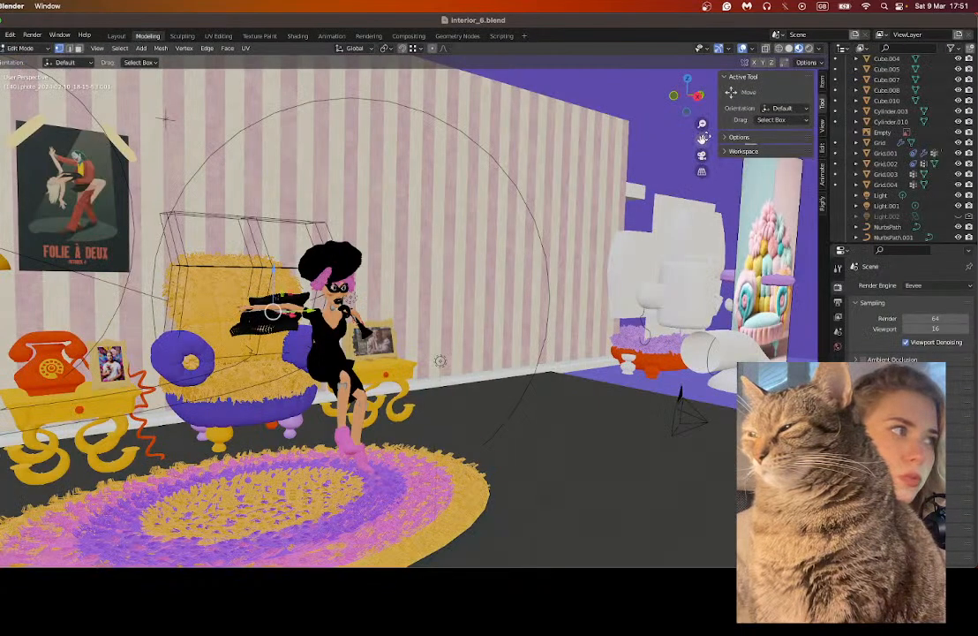
{"action": "middle_click_drag", "start_coordinate": [406, 353], "coordinate": [406, 296], "text": "shift"}
{"action": "left_click", "coordinate": [27, 48]}
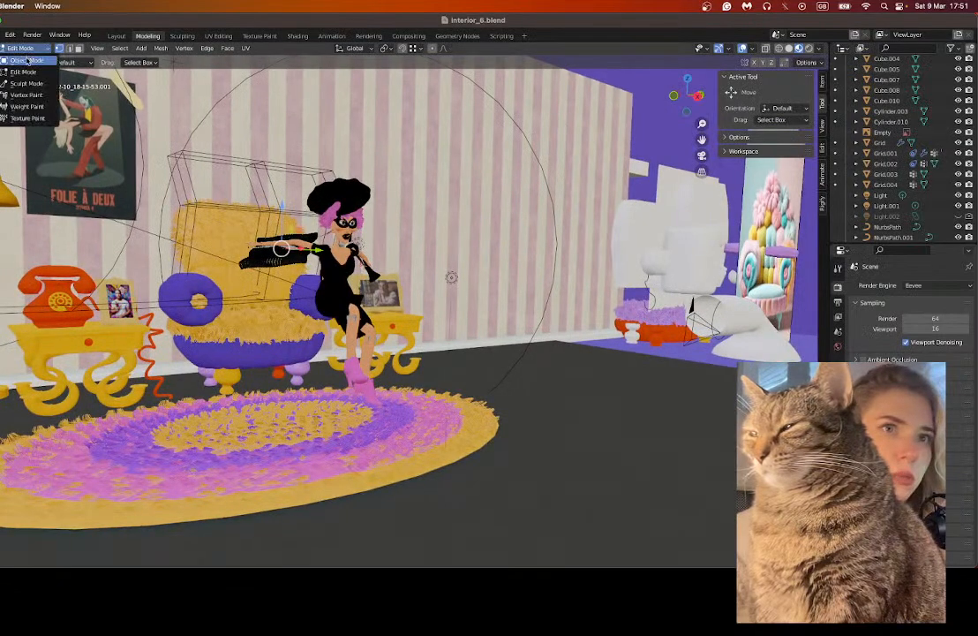
{"action": "left_click", "coordinate": [24, 64]}
Step: Try moving the framed picture along the Y axis by about 0.083 m and by about another 0.054 m
{"action": "scroll", "coordinate": [282, 243], "scroll_direction": "up", "scroll_amount": 3}
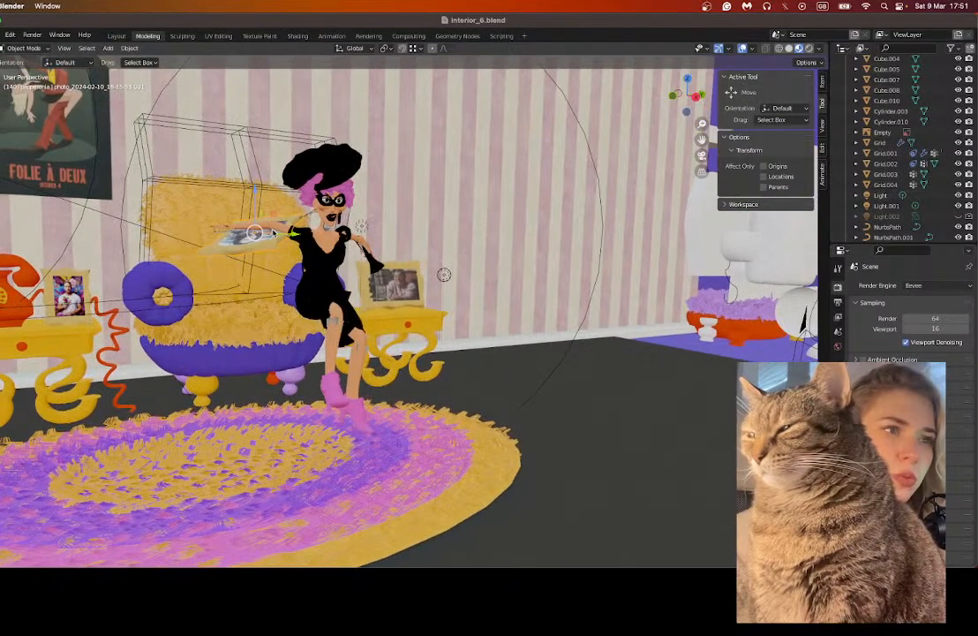
{"action": "key", "text": "g"}
{"action": "left_click", "coordinate": [279, 236]}
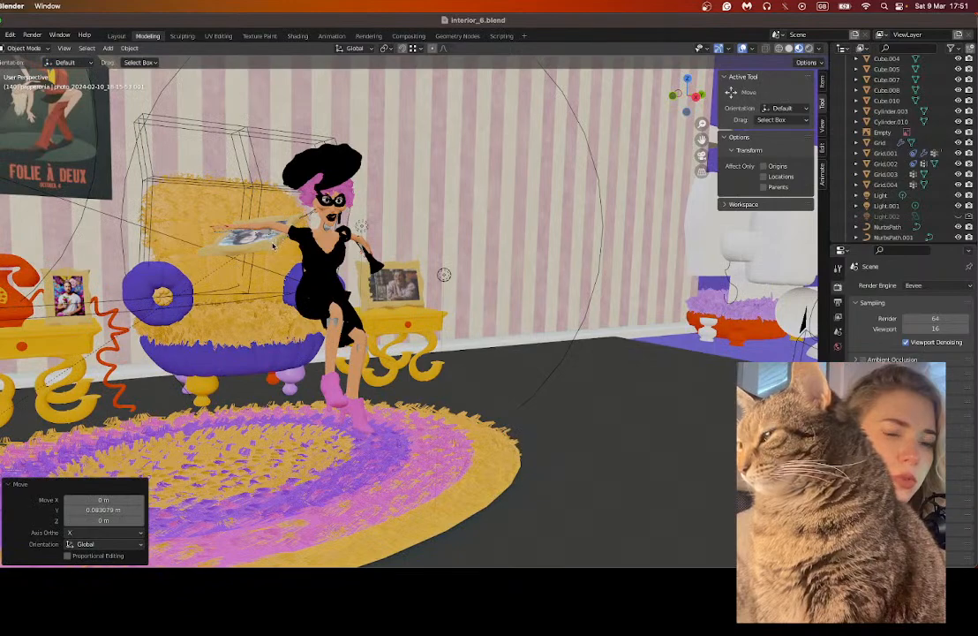
{"action": "key", "text": "g"}
{"action": "left_click", "coordinate": [300, 237]}
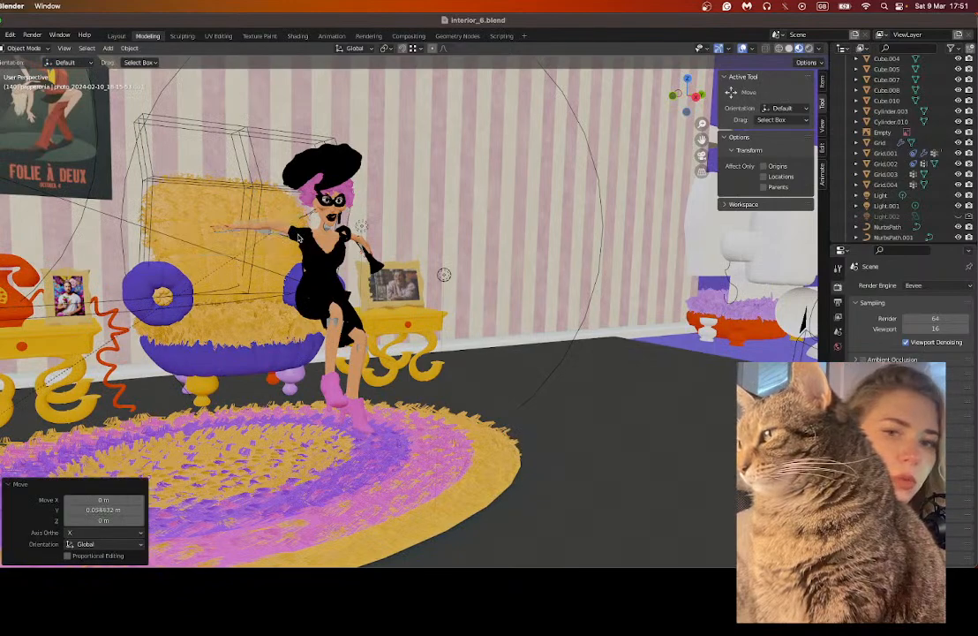
{"action": "key", "text": "super+z"}
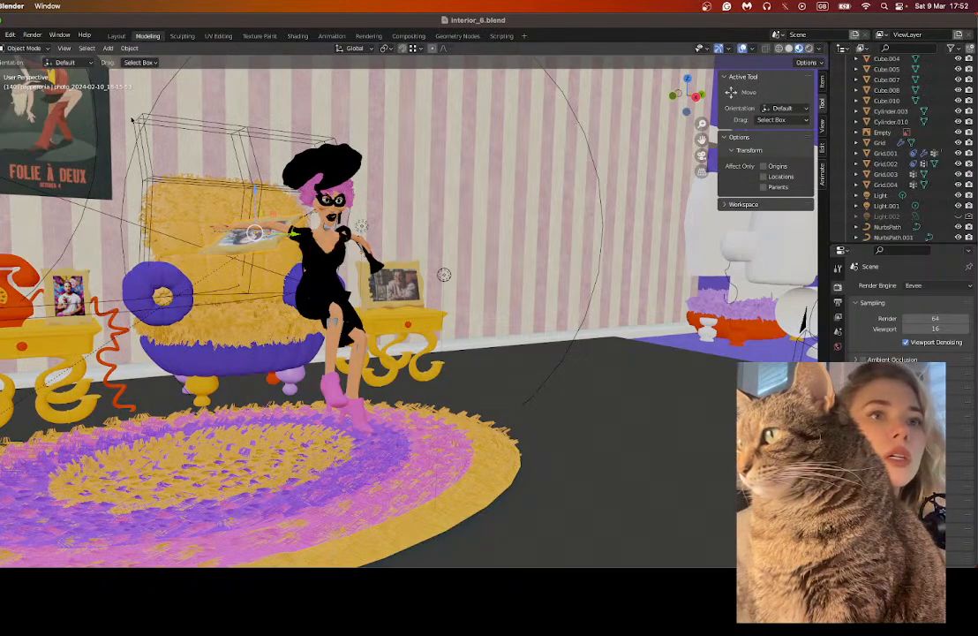
Step: Paste the copied framed picture and armature into the scene and isolate them in local view
{"action": "key", "text": "super+v"}
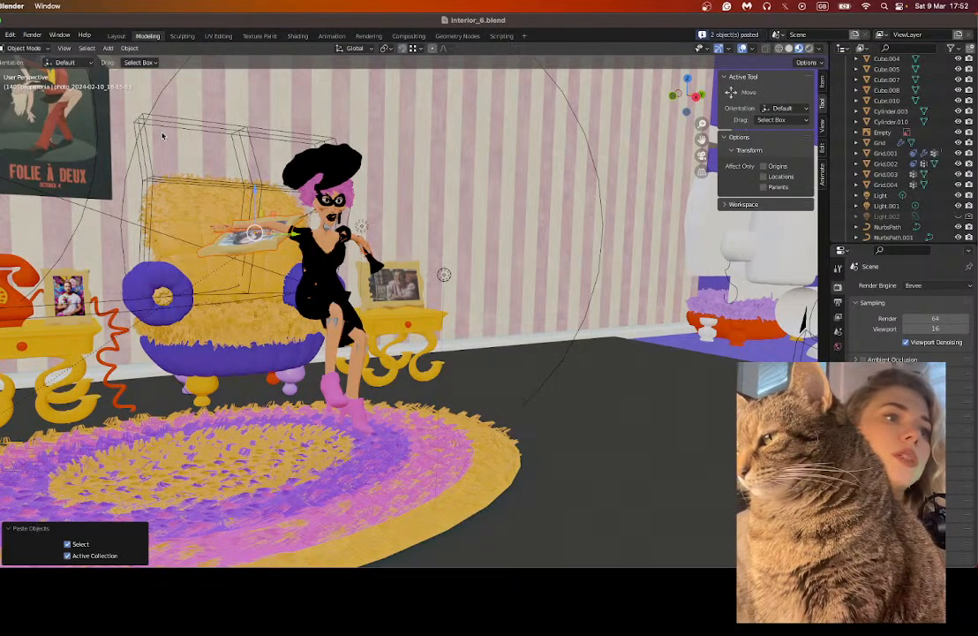
{"action": "left_click", "coordinate": [64, 47]}
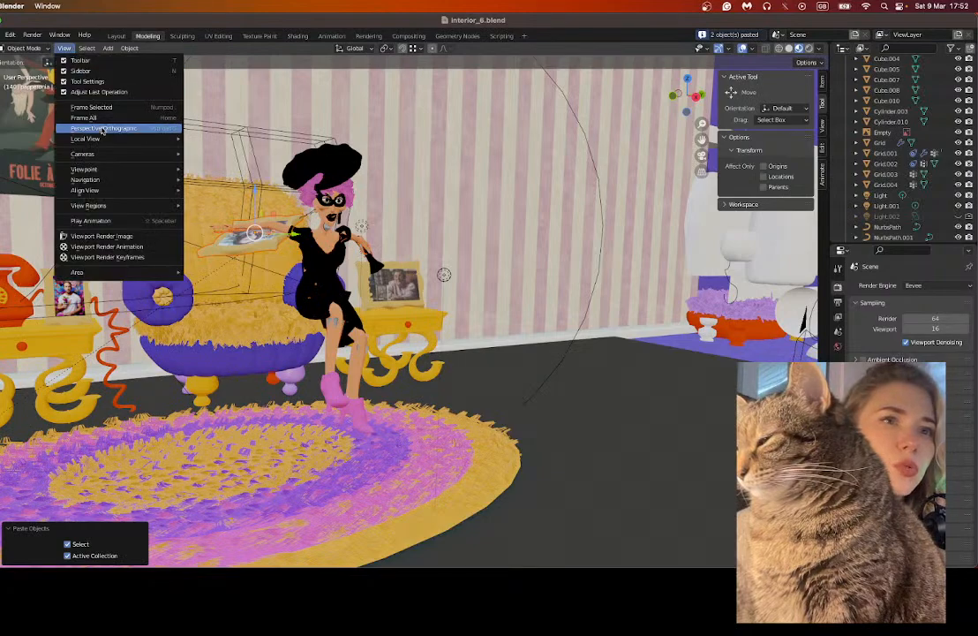
{"action": "mouse_move", "coordinate": [97, 138]}
{"action": "left_click", "coordinate": [231, 139]}
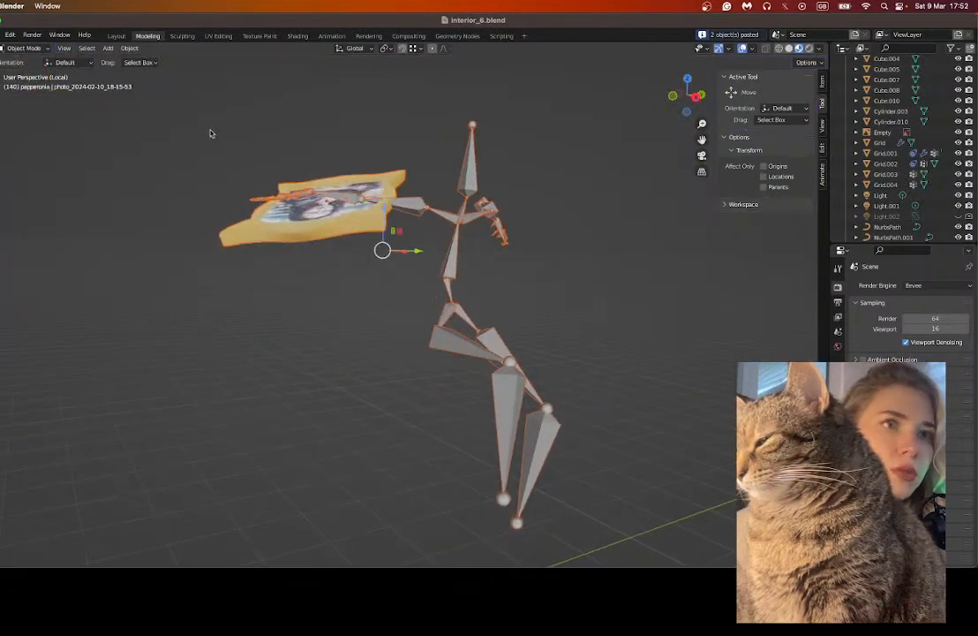
Step: Check the object operations available for the pasted armature, and select the pasted framed picture
{"action": "left_click", "coordinate": [468, 218]}
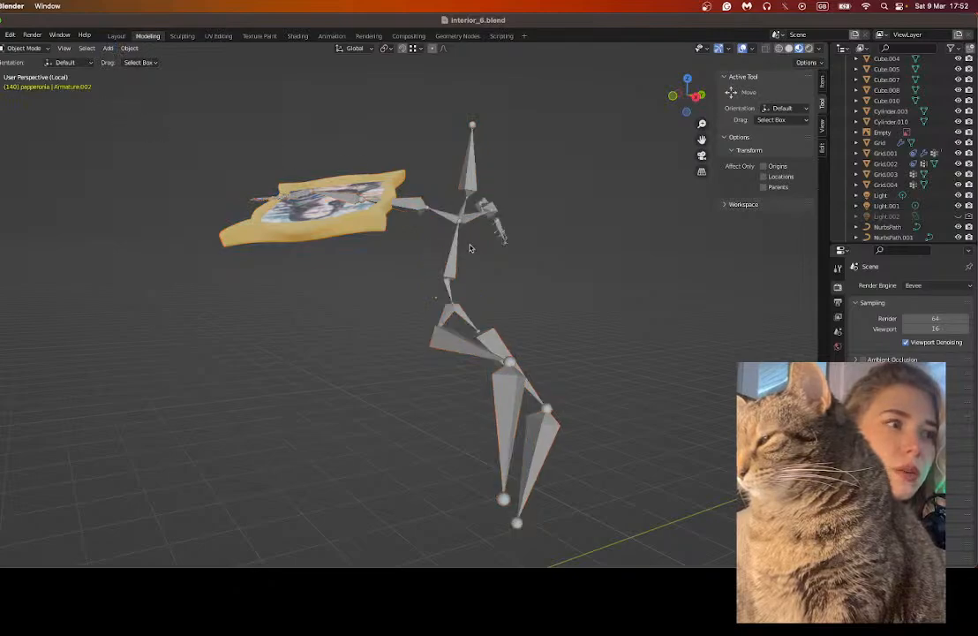
{"action": "left_click", "coordinate": [129, 48]}
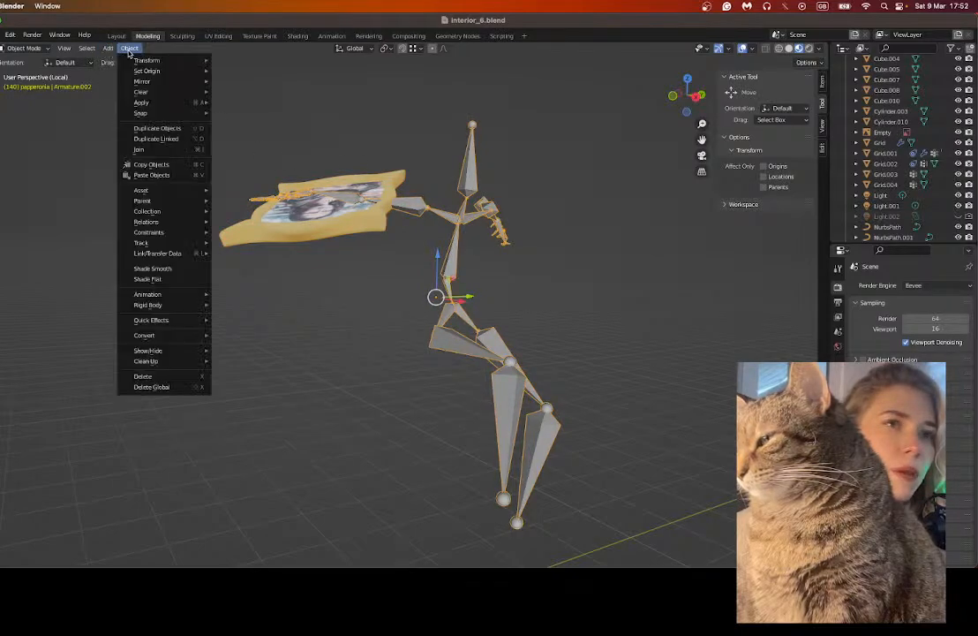
{"action": "mouse_move", "coordinate": [155, 76]}
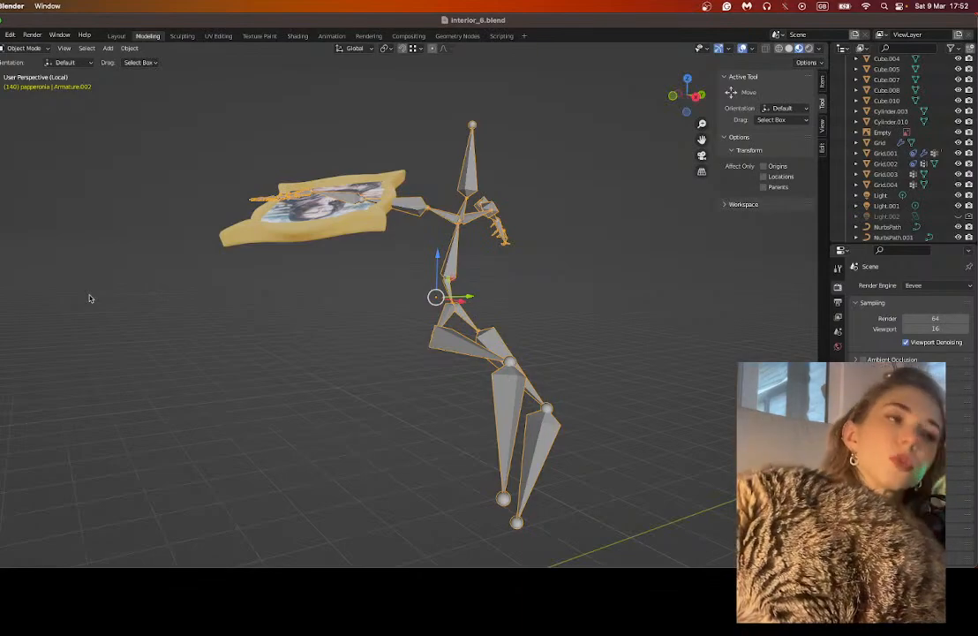
{"action": "left_click", "coordinate": [267, 225]}
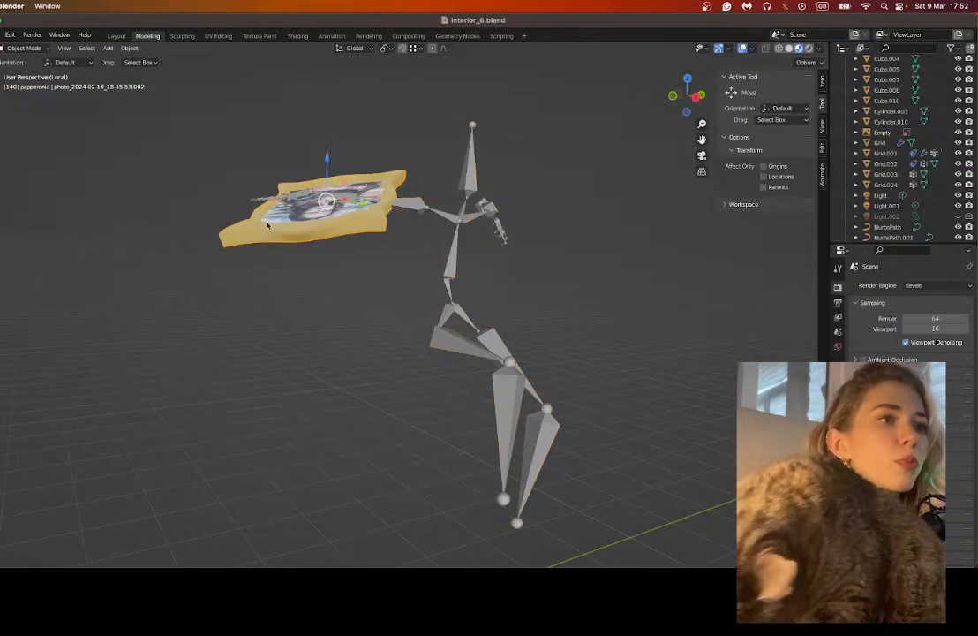
{"action": "right_click", "coordinate": [291, 235]}
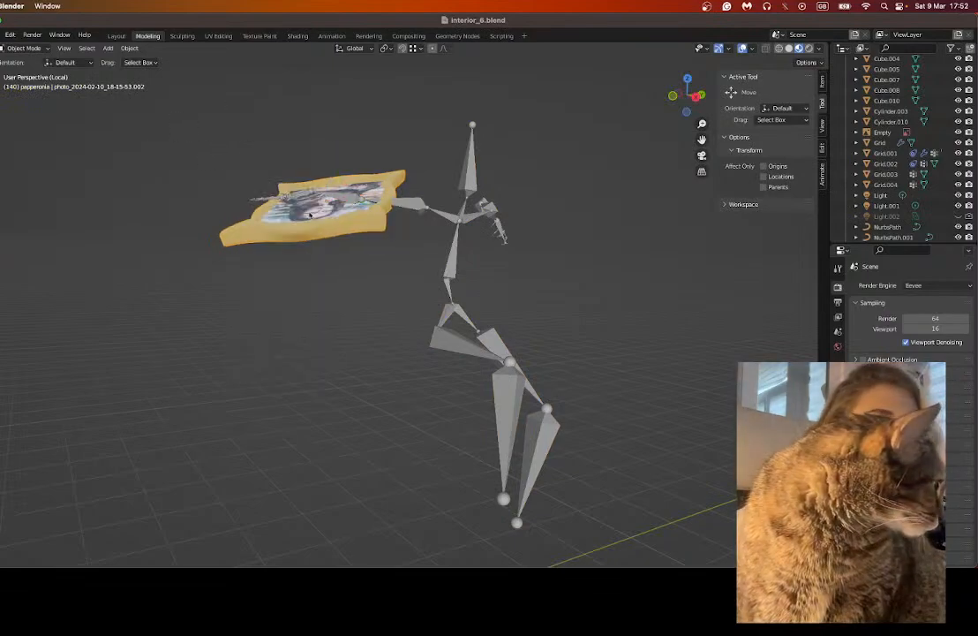
Step: Switch to Chrome to read the Google answer on unpairing an object from bones, and return to Blender
{"action": "key", "text": "super+Tab"}
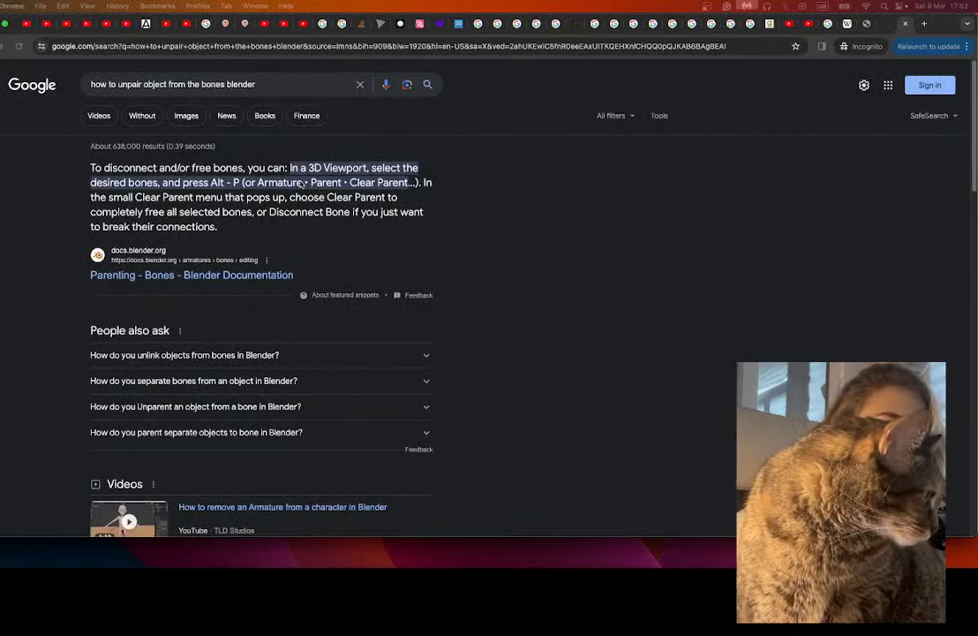
{"action": "key", "text": "super+Tab"}
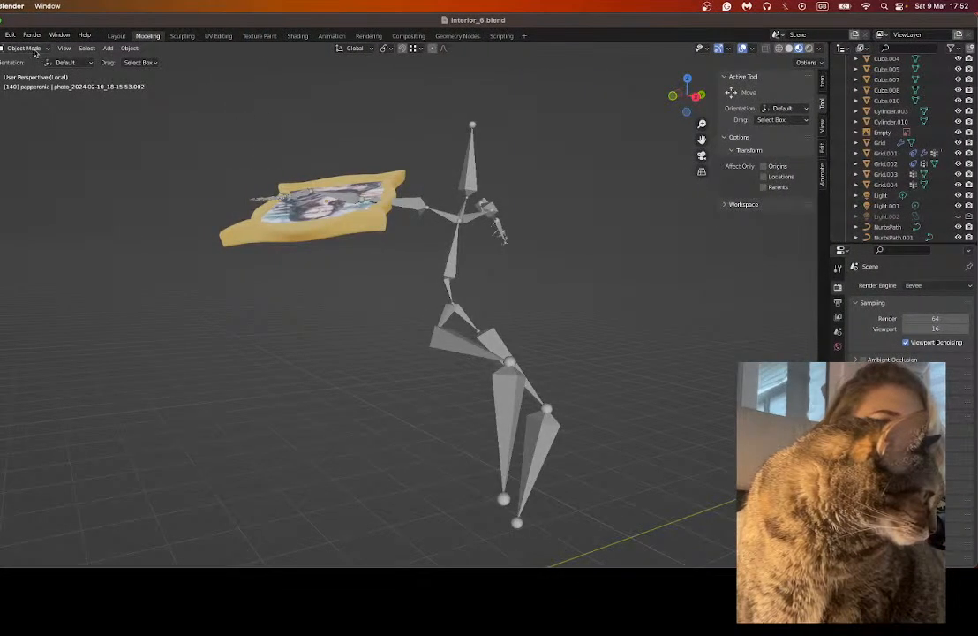
Step: Look through the UV Editing, Texture Paint and Animation workspaces and the picture's interaction modes, ending in the Modeling workspace in Object Mode
{"action": "left_click", "coordinate": [32, 50]}
{"action": "left_click", "coordinate": [33, 55]}
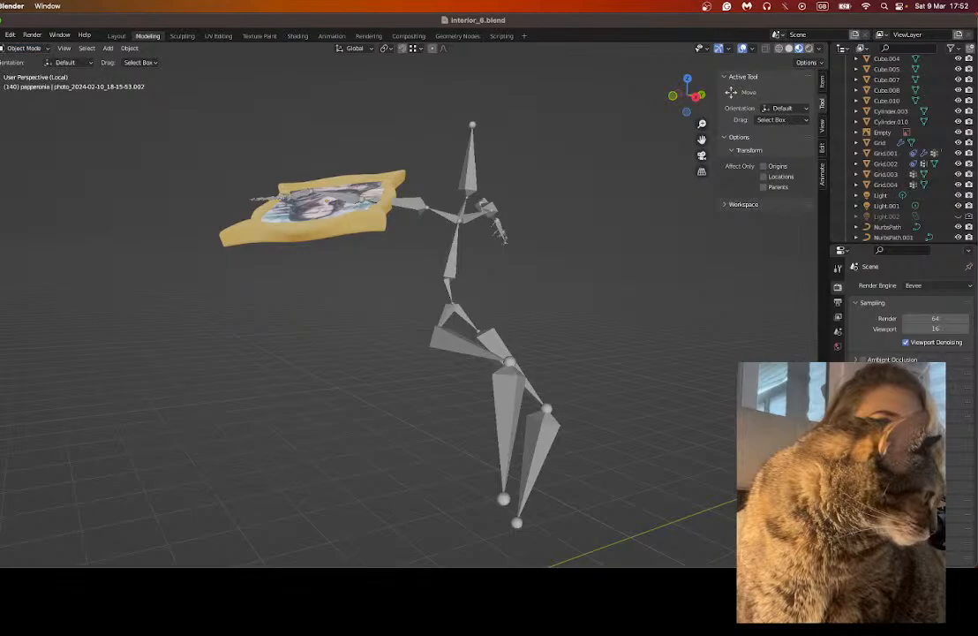
{"action": "left_click", "coordinate": [182, 36]}
{"action": "left_click", "coordinate": [211, 36]}
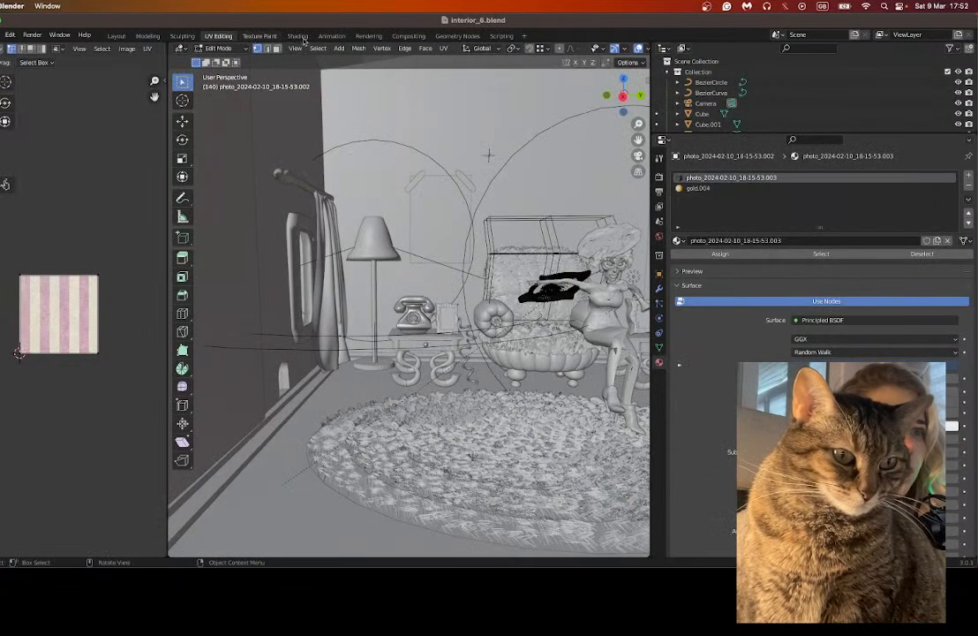
{"action": "left_click", "coordinate": [260, 37]}
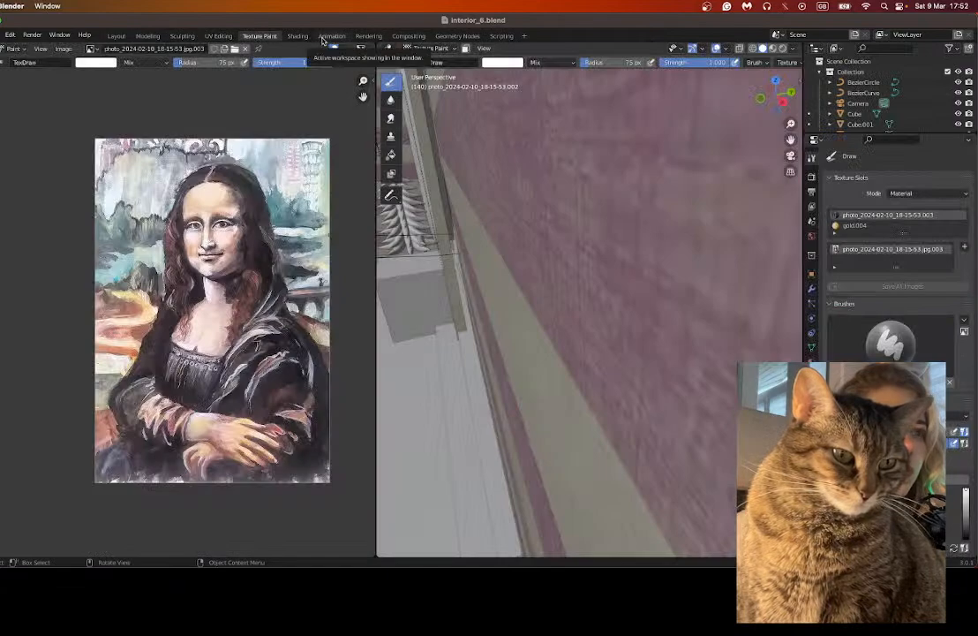
{"action": "left_click", "coordinate": [328, 36]}
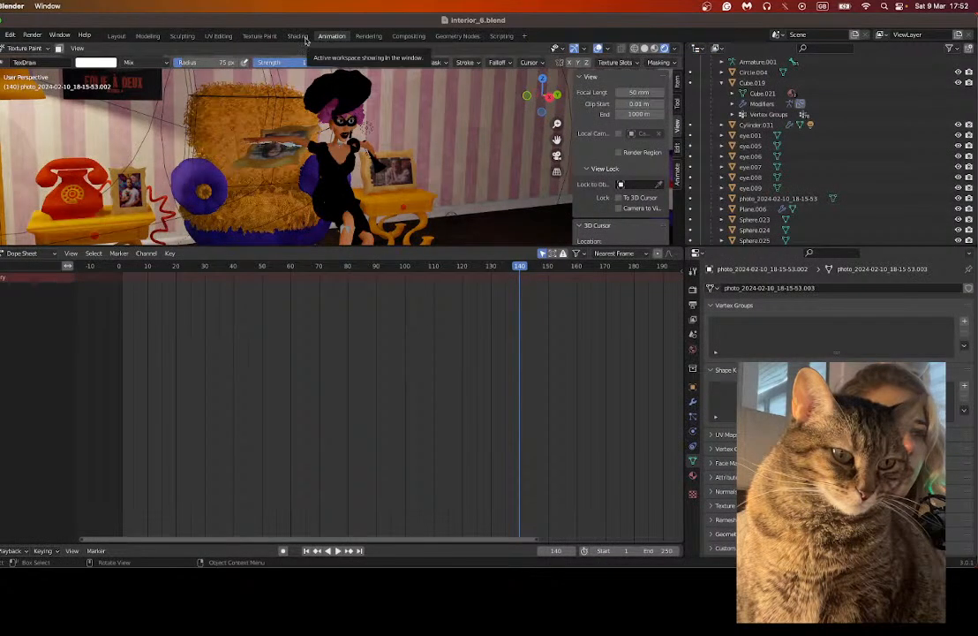
{"action": "left_click", "coordinate": [146, 36]}
{"action": "left_click", "coordinate": [22, 47]}
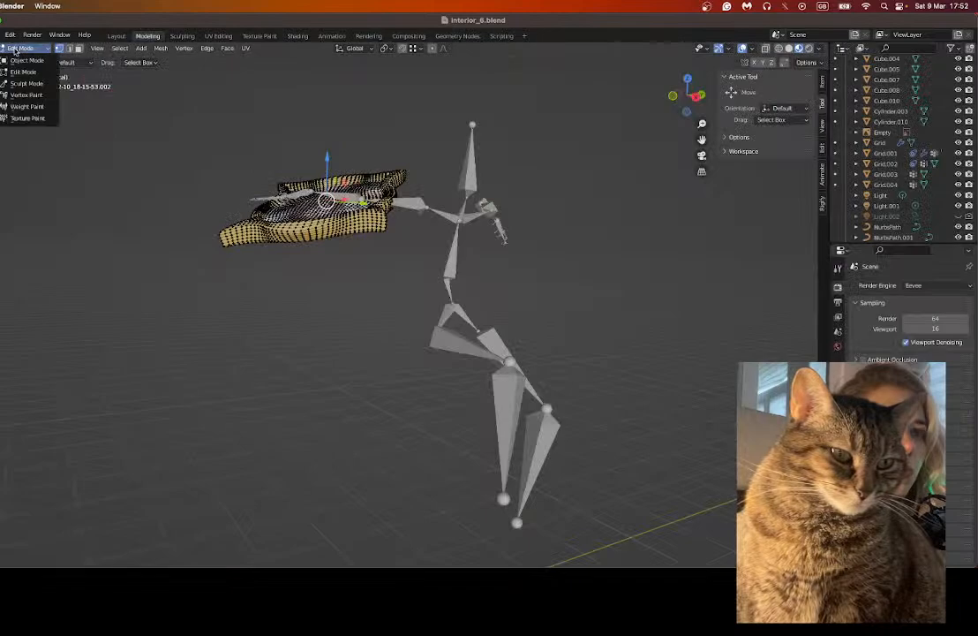
{"action": "left_click", "coordinate": [19, 43]}
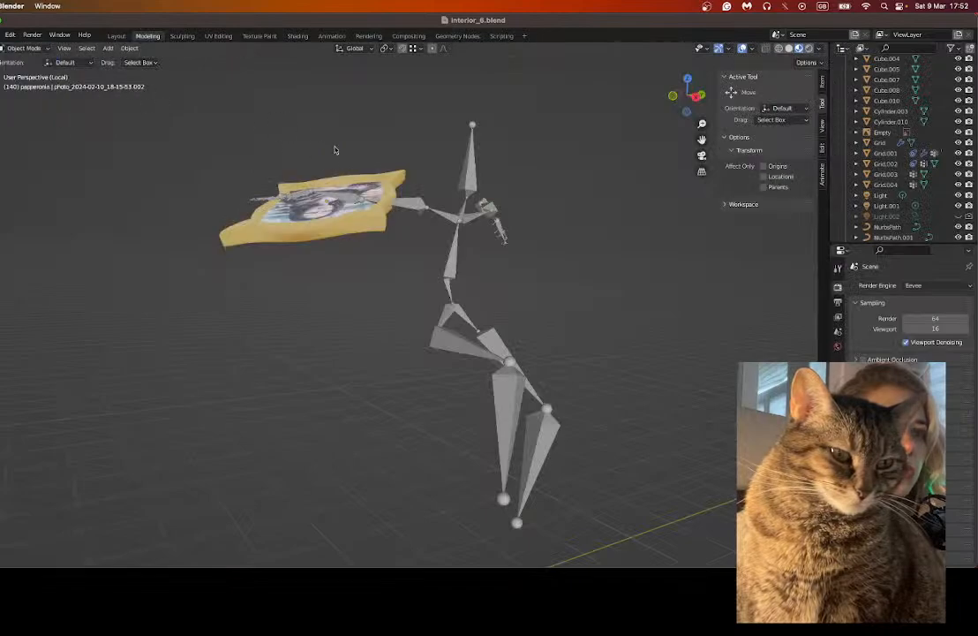
Step: Select the pasted armature, leave local view, and move it with its framed picture about 5.01 m along the Y axis
{"action": "left_click", "coordinate": [435, 213], "text": "shift"}
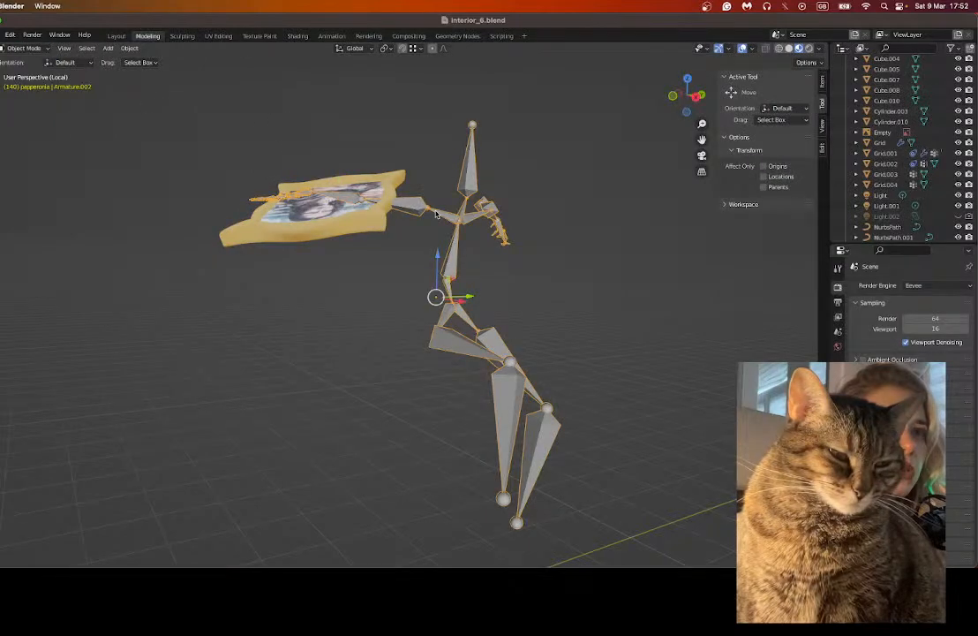
{"action": "left_click", "coordinate": [64, 47]}
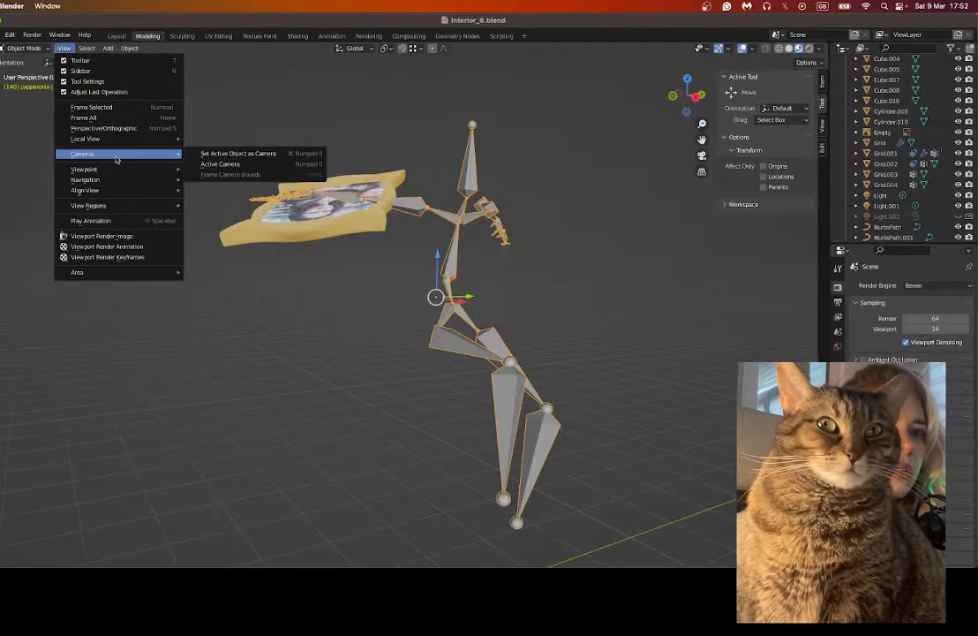
{"action": "mouse_move", "coordinate": [115, 139]}
{"action": "left_click", "coordinate": [201, 143]}
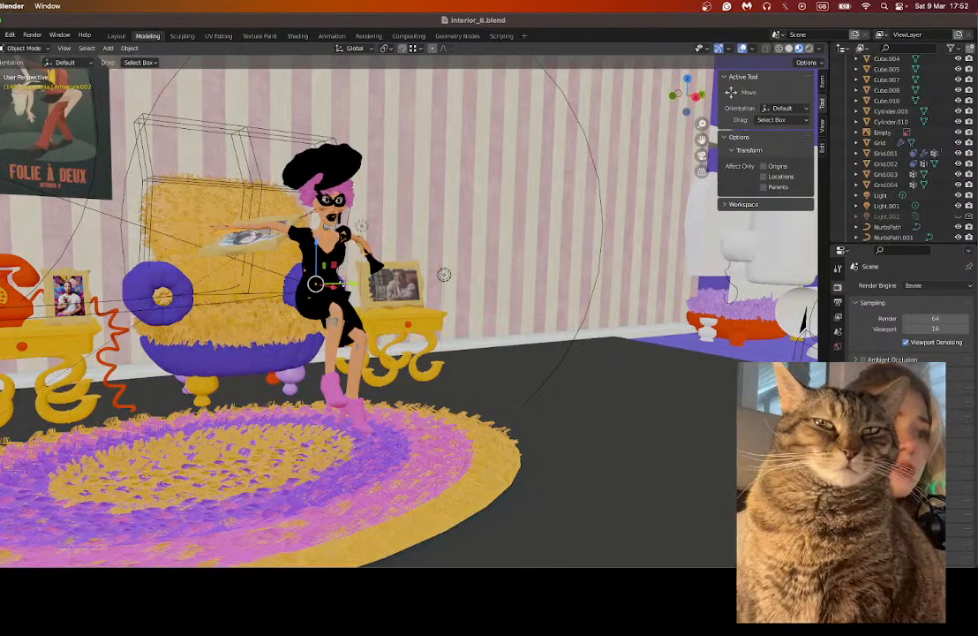
{"action": "left_click_drag", "start_coordinate": [343, 282], "coordinate": [515, 283]}
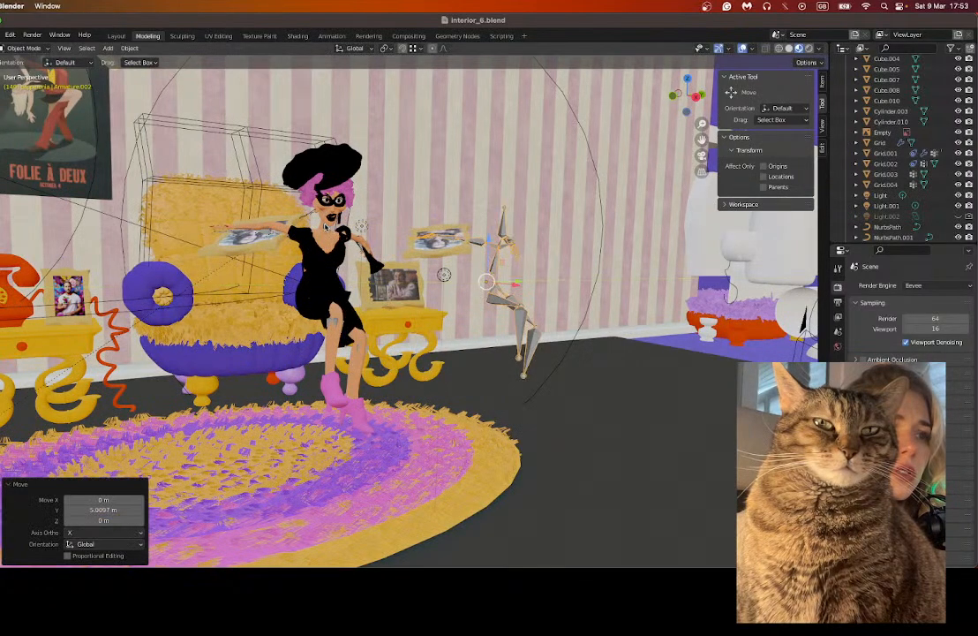
{"action": "key", "text": "super+z"}
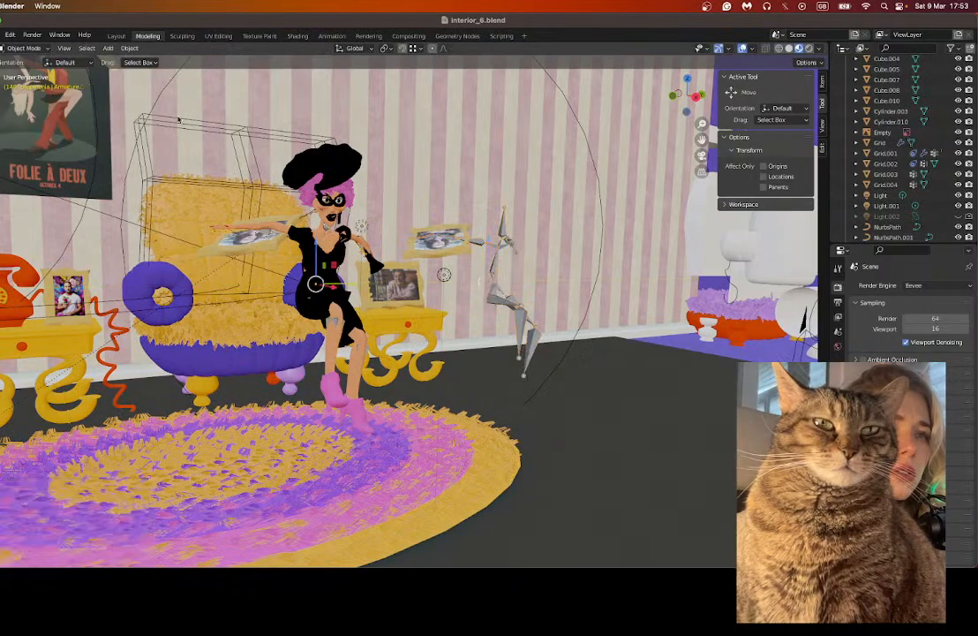
Step: Put the character's original armature in Pose Mode, apply Clear and Keep Transformation to its parenting, and return to Object Mode
{"action": "left_click", "coordinate": [24, 47]}
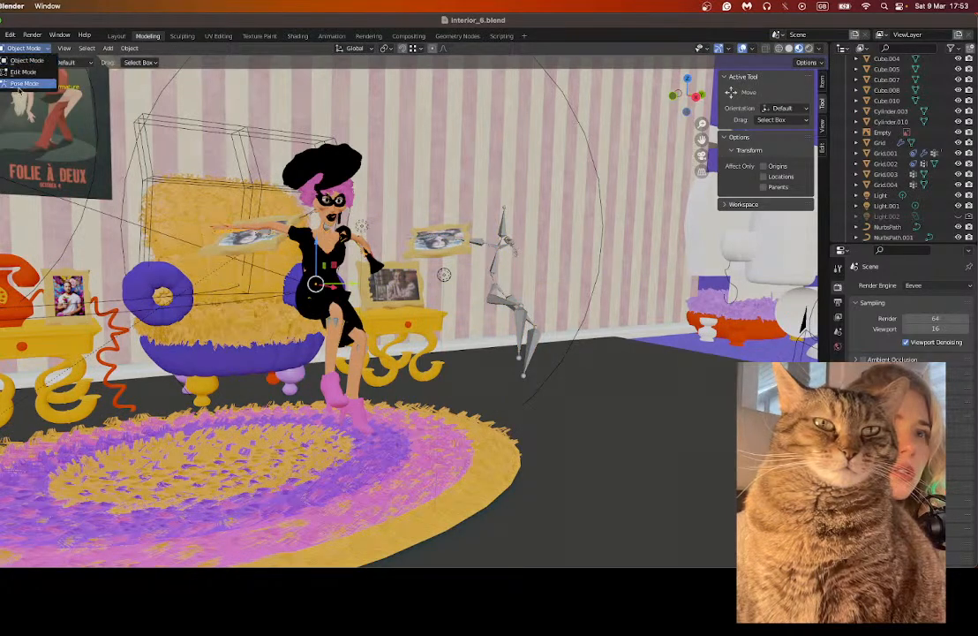
{"action": "left_click", "coordinate": [21, 83]}
{"action": "left_click", "coordinate": [108, 48]}
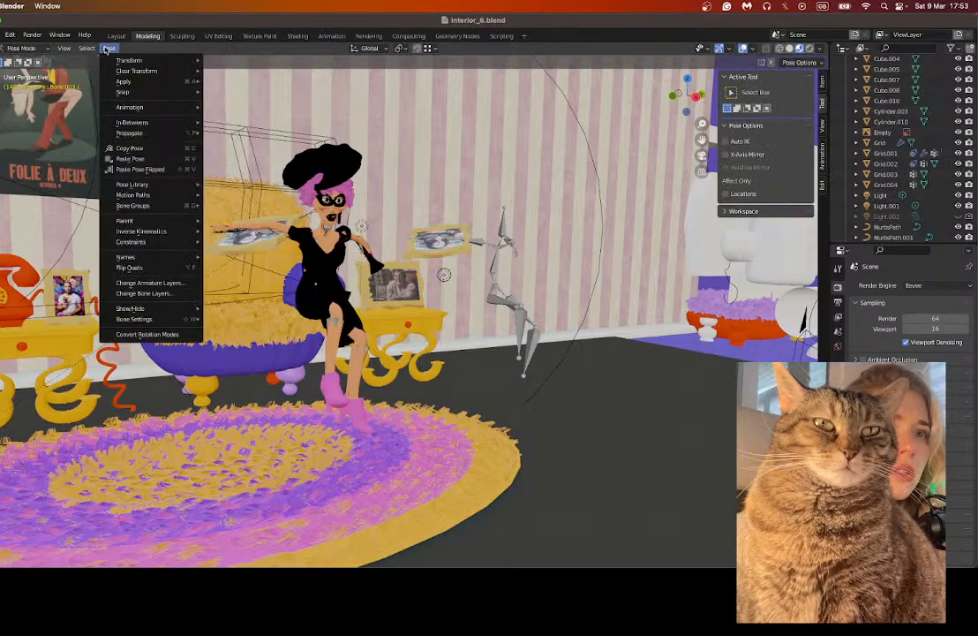
{"action": "mouse_move", "coordinate": [124, 64]}
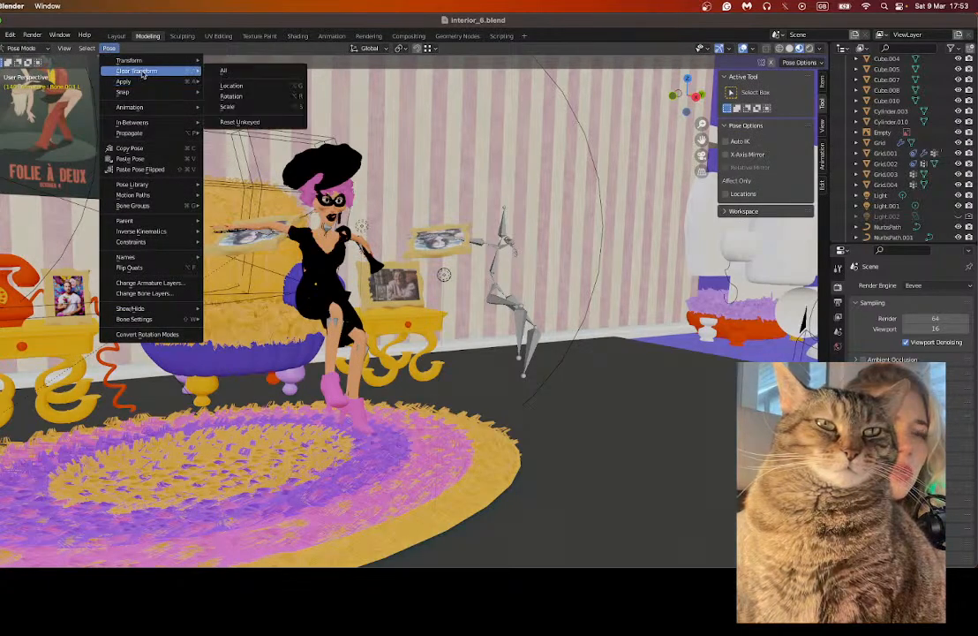
{"action": "mouse_move", "coordinate": [143, 107]}
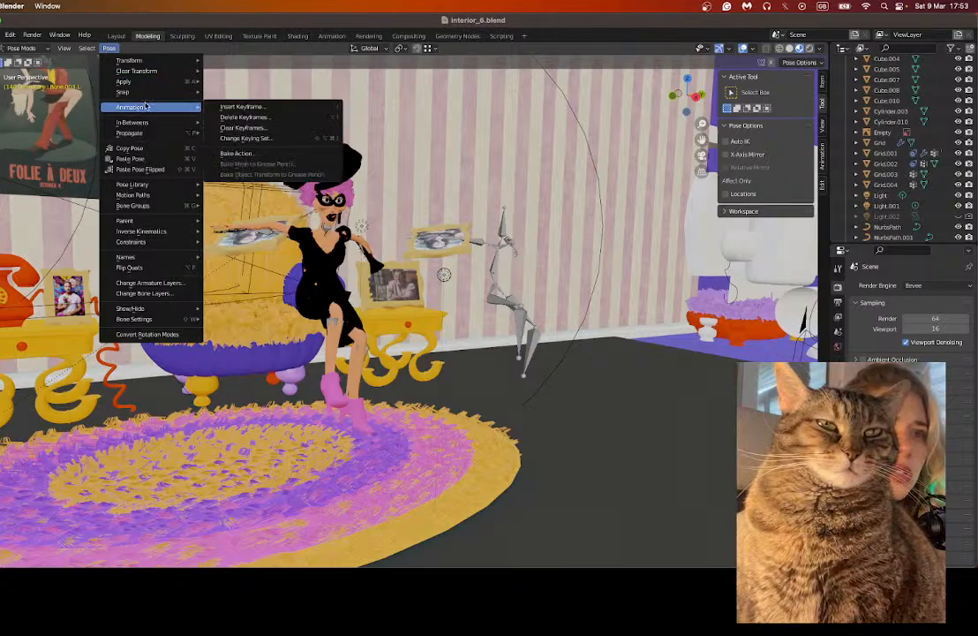
{"action": "mouse_move", "coordinate": [150, 220]}
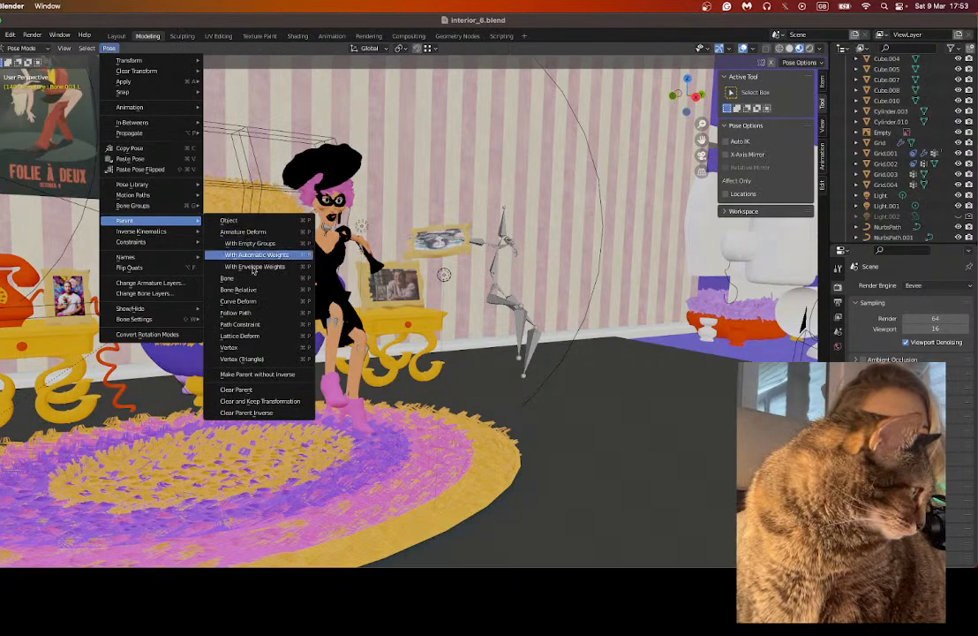
{"action": "left_click", "coordinate": [263, 405]}
{"action": "left_click", "coordinate": [19, 48]}
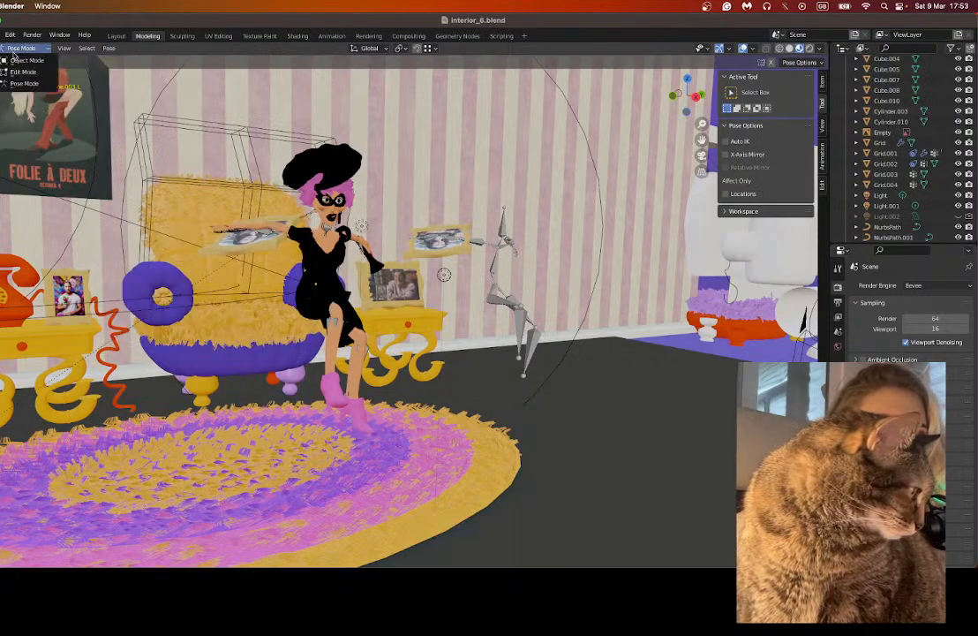
{"action": "left_click", "coordinate": [26, 60]}
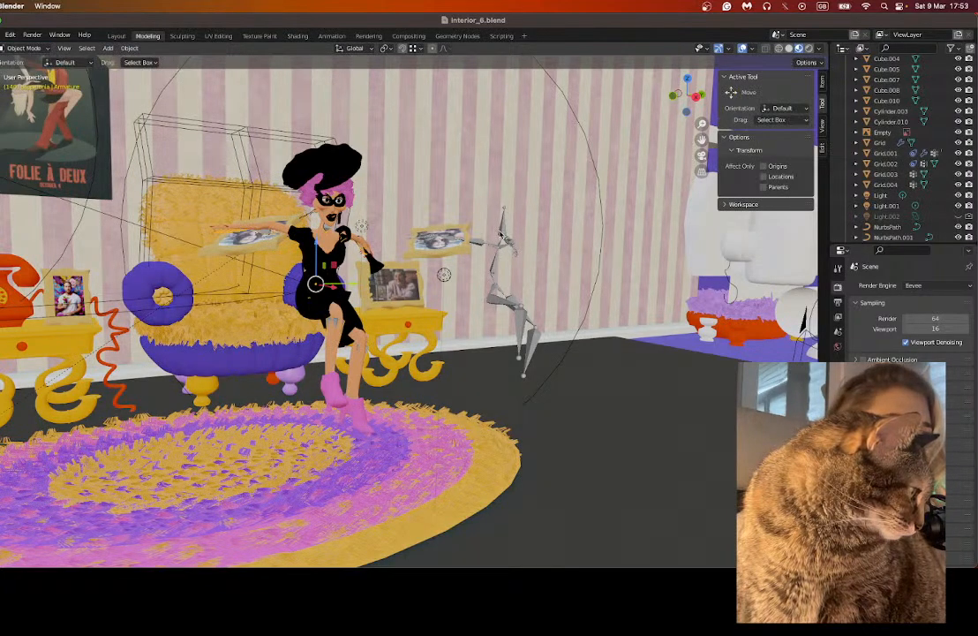
Step: Clear the parent of the pasted armature and nudge the armature slightly along the Y axis
{"action": "left_click", "coordinate": [500, 236]}
{"action": "left_click", "coordinate": [129, 48]}
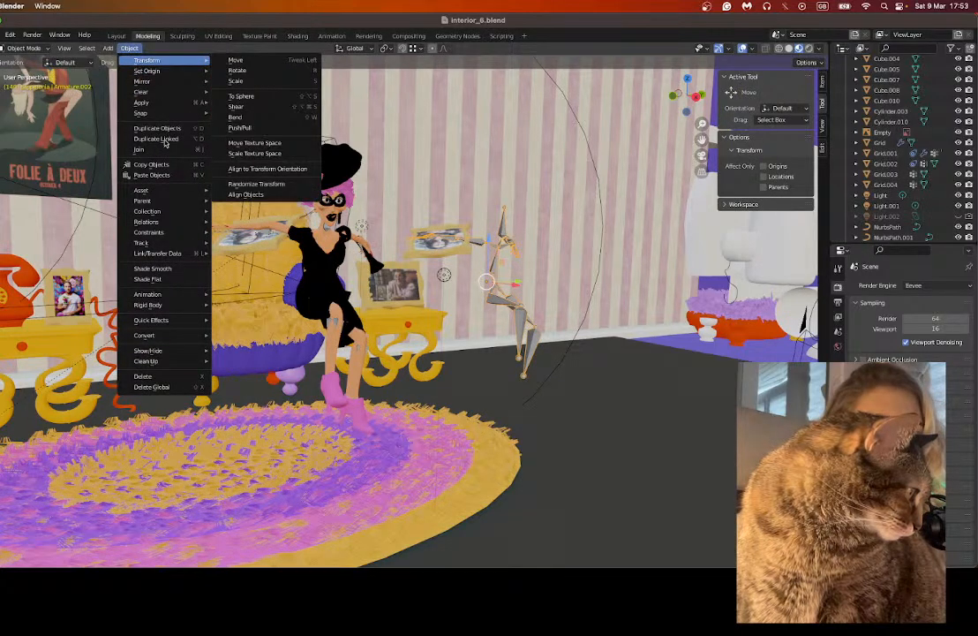
{"action": "mouse_move", "coordinate": [146, 200]}
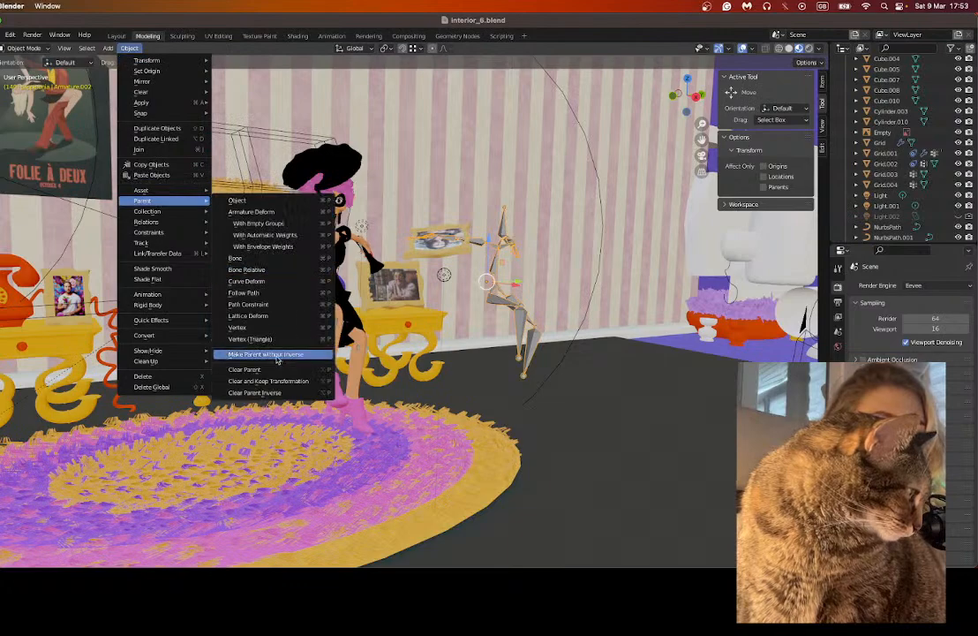
{"action": "left_click", "coordinate": [255, 372]}
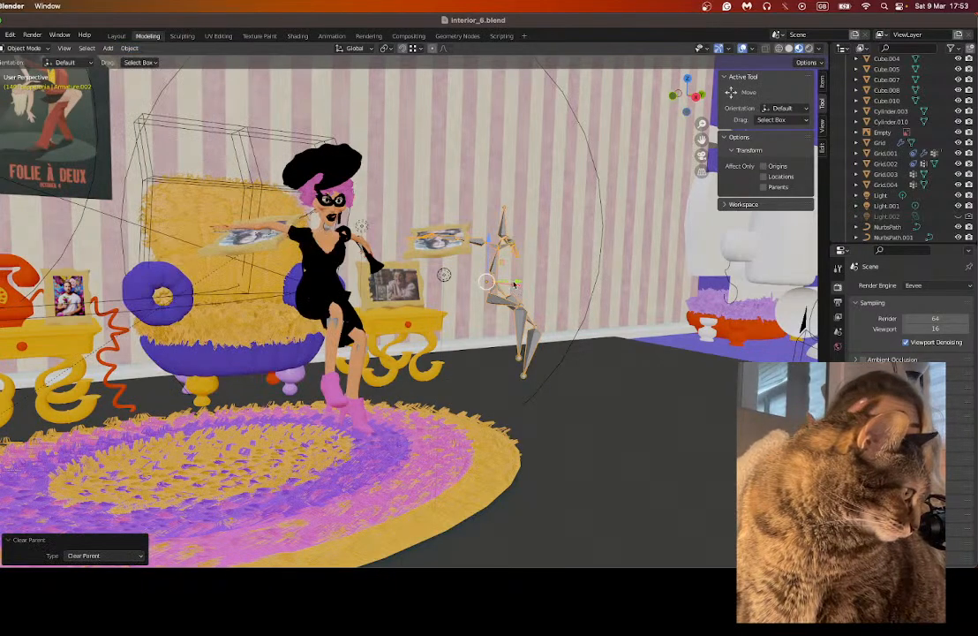
{"action": "left_click_drag", "start_coordinate": [520, 283], "coordinate": [525, 281]}
Step: Select the pasted framed picture, enlarge the properties area, and examine its vertex group, constraint, physics, particle, modifier and material settings
{"action": "left_click", "coordinate": [432, 247]}
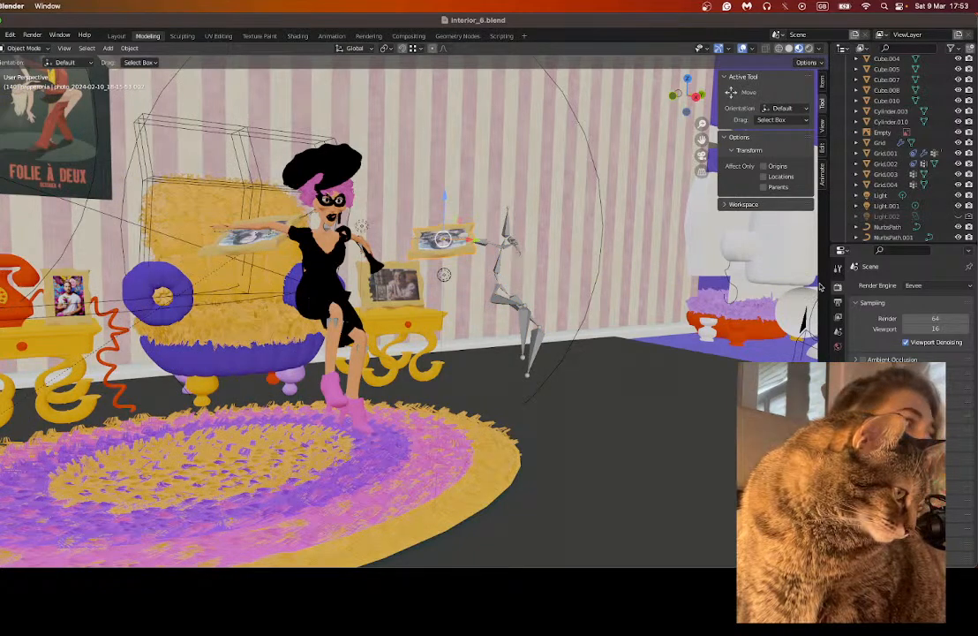
{"action": "left_click_drag", "start_coordinate": [831, 281], "coordinate": [712, 282]}
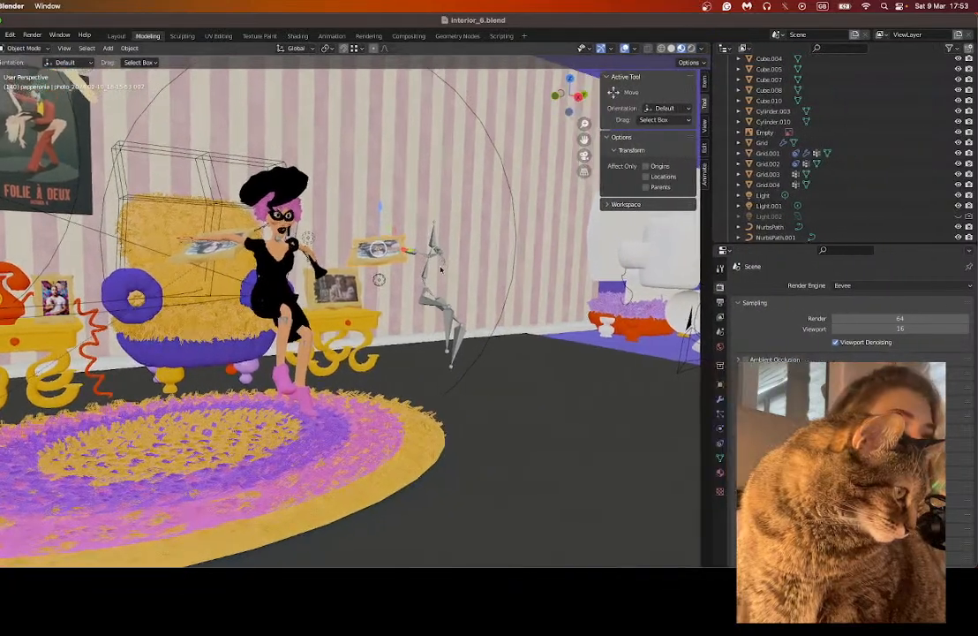
{"action": "scroll", "coordinate": [404, 283], "scroll_direction": "up", "scroll_amount": 10}
{"action": "scroll", "coordinate": [407, 283], "scroll_direction": "down", "scroll_amount": 11}
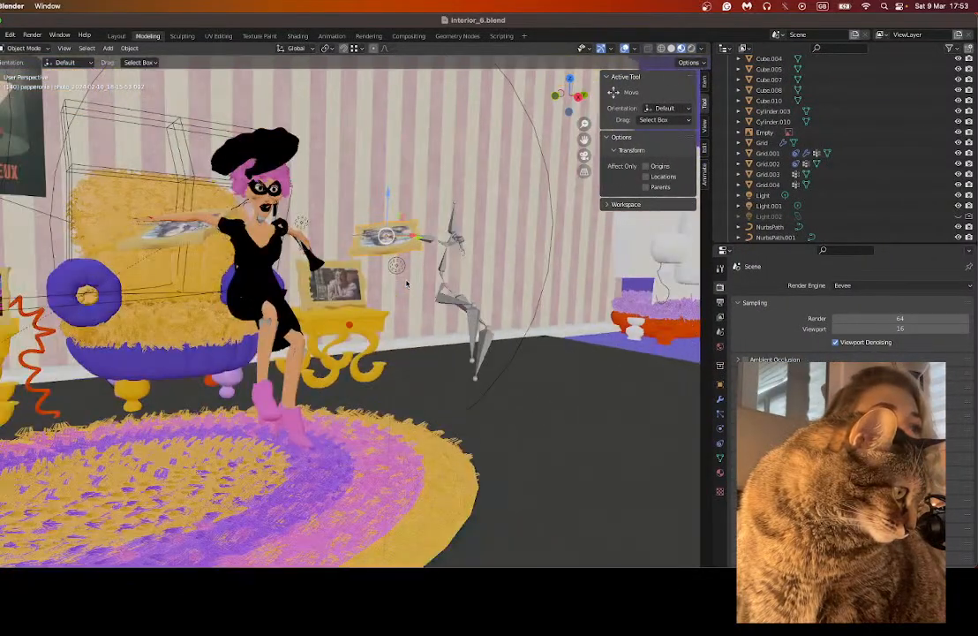
{"action": "scroll", "coordinate": [409, 281], "scroll_direction": "up", "scroll_amount": 6}
{"action": "scroll", "coordinate": [415, 260], "scroll_direction": "down", "scroll_amount": 3}
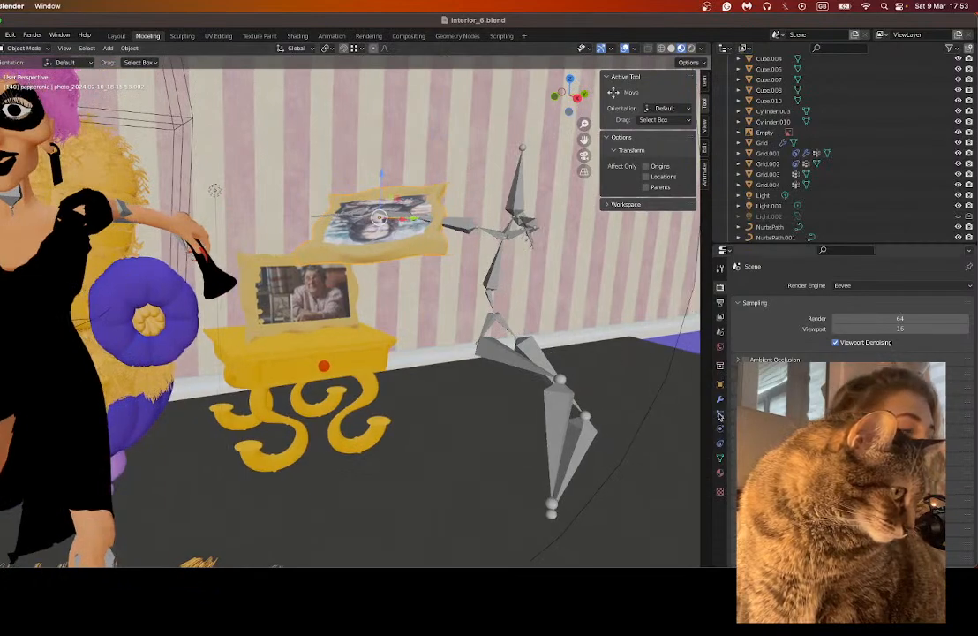
{"action": "left_click", "coordinate": [719, 457]}
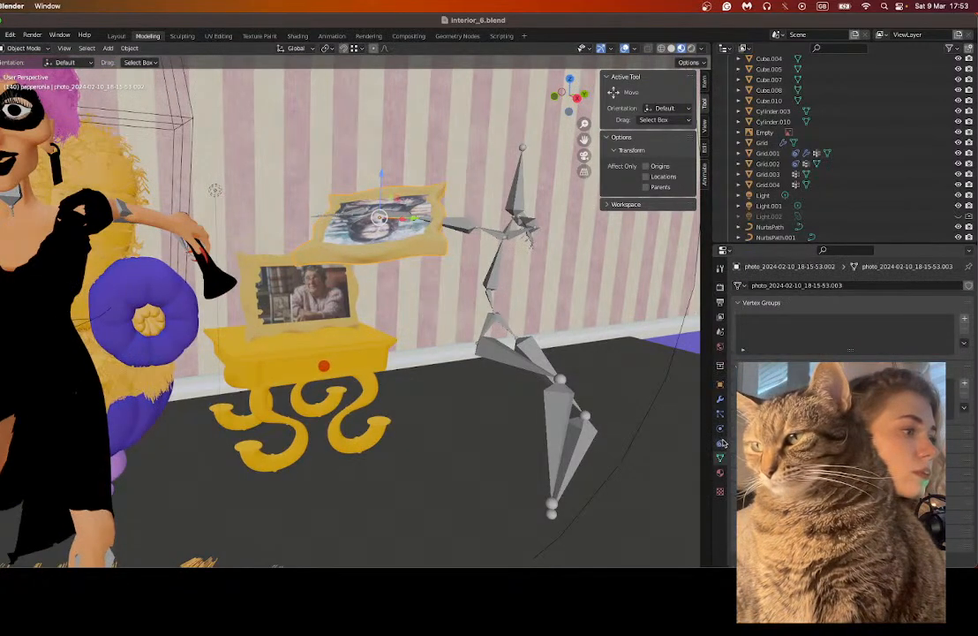
{"action": "left_click", "coordinate": [721, 443]}
{"action": "left_click", "coordinate": [720, 429]}
{"action": "left_click", "coordinate": [720, 414]}
{"action": "left_click", "coordinate": [720, 399]}
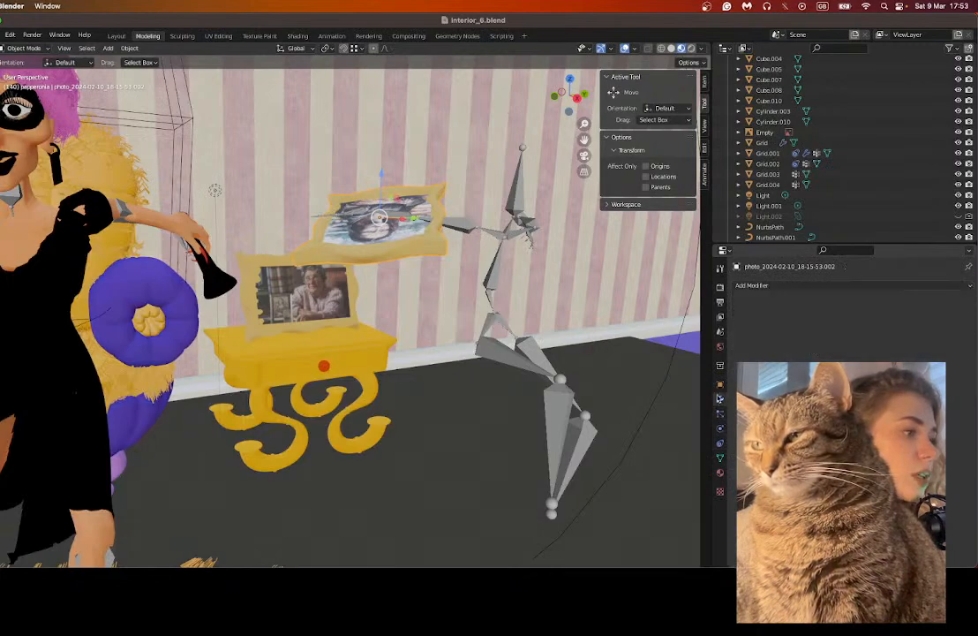
{"action": "left_click", "coordinate": [720, 473]}
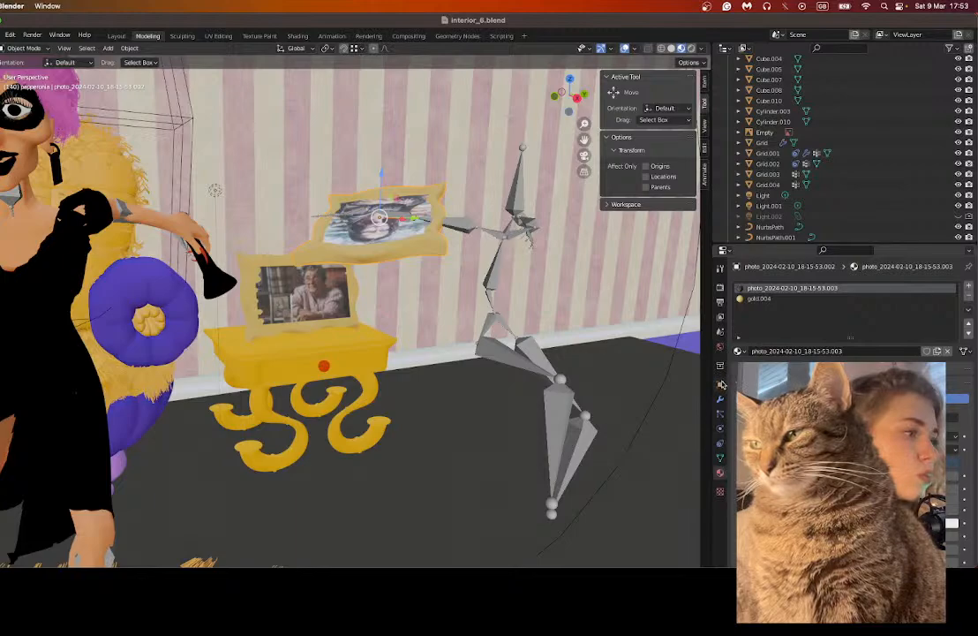
Step: Select the pasted armature, enter Edit Mode and isolate its bones in local view
{"action": "left_click", "coordinate": [511, 202]}
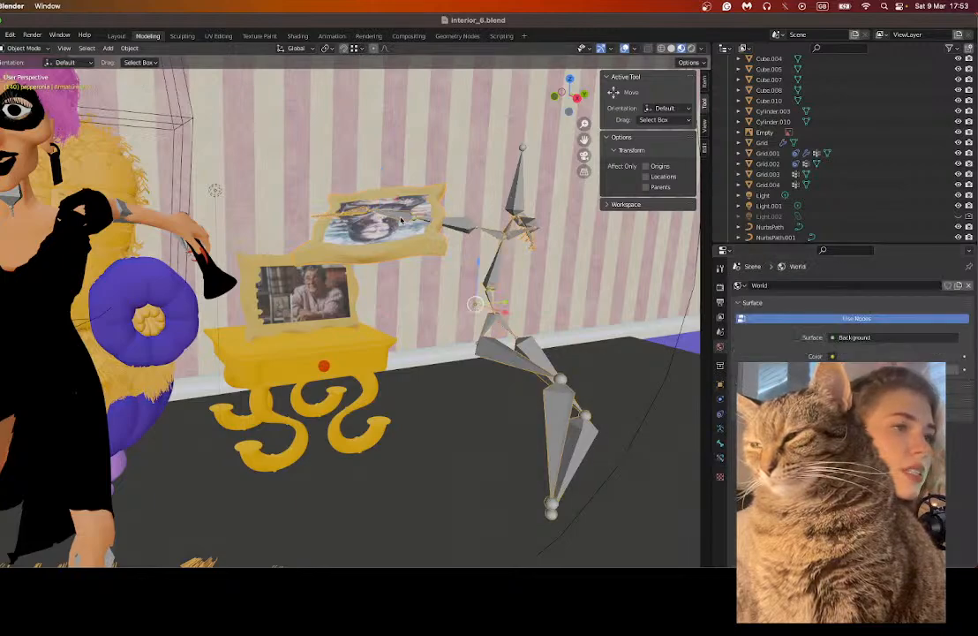
{"action": "left_click", "coordinate": [401, 219]}
{"action": "left_click", "coordinate": [454, 222]}
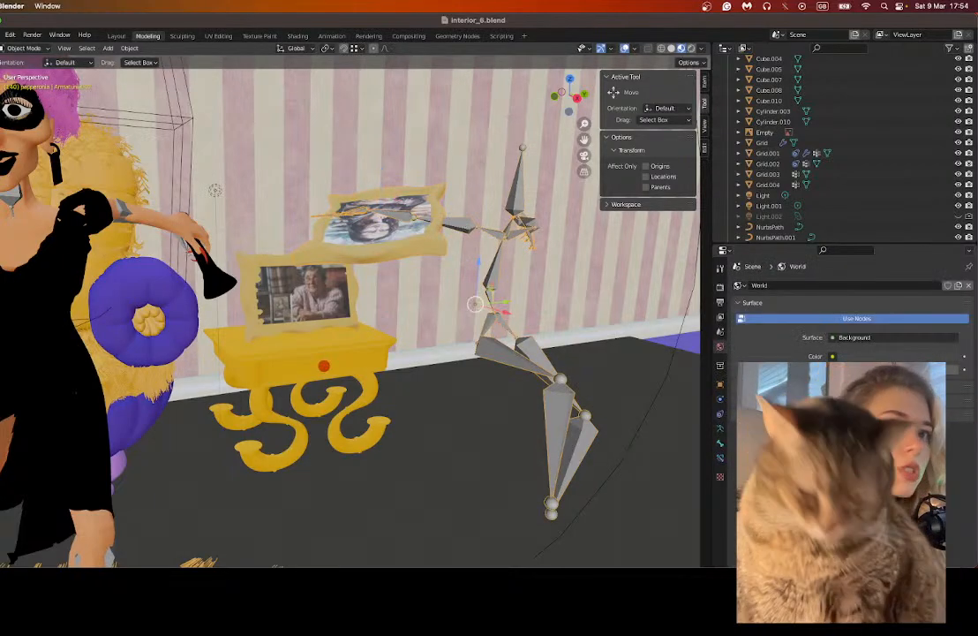
{"action": "left_click", "coordinate": [24, 49]}
{"action": "left_click", "coordinate": [19, 71]}
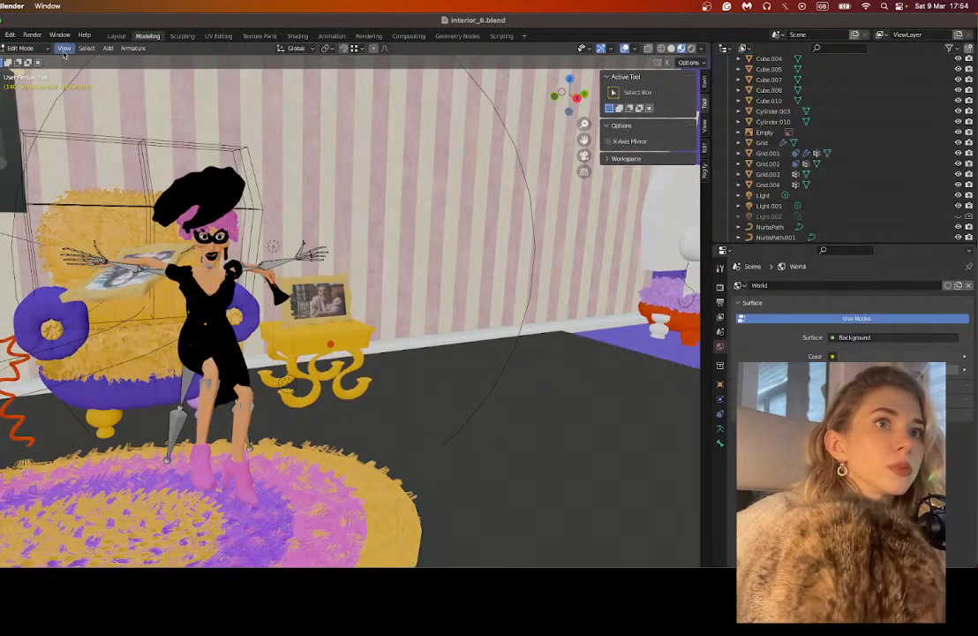
{"action": "left_click", "coordinate": [64, 47]}
{"action": "mouse_move", "coordinate": [84, 139]}
{"action": "left_click", "coordinate": [226, 138]}
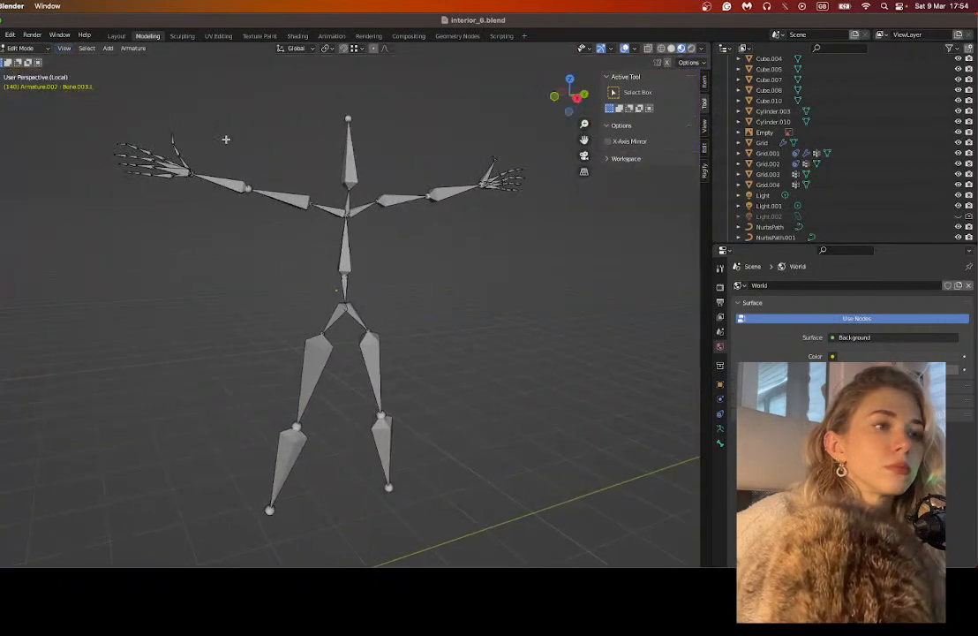
Step: Select the upper-arm bone Bone.030.L.002 and check the armature's constraint and skeleton properties
{"action": "left_click", "coordinate": [290, 202]}
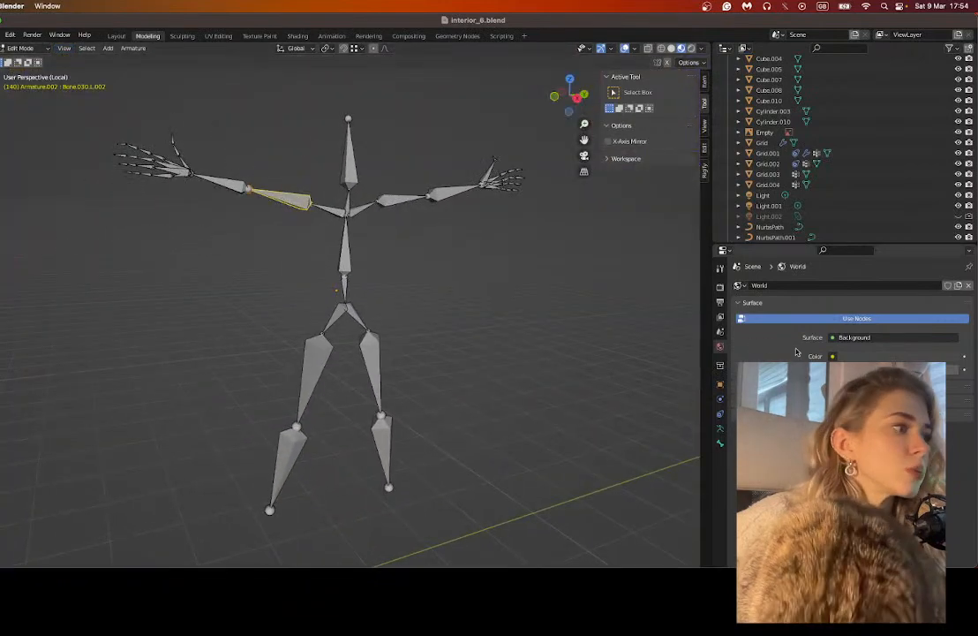
{"action": "left_click", "coordinate": [720, 413]}
{"action": "left_click", "coordinate": [720, 427]}
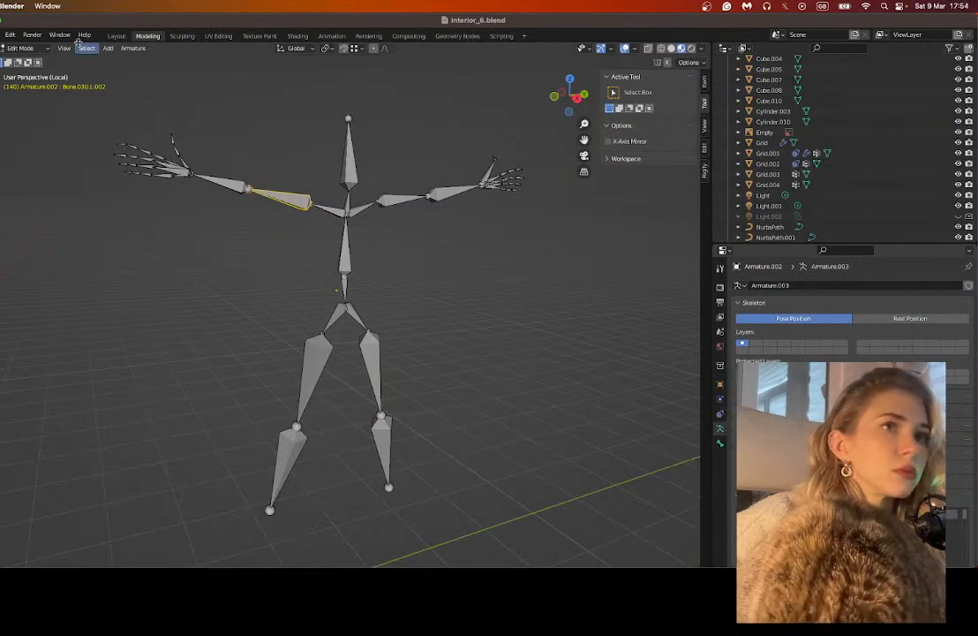
{"action": "left_click", "coordinate": [21, 48]}
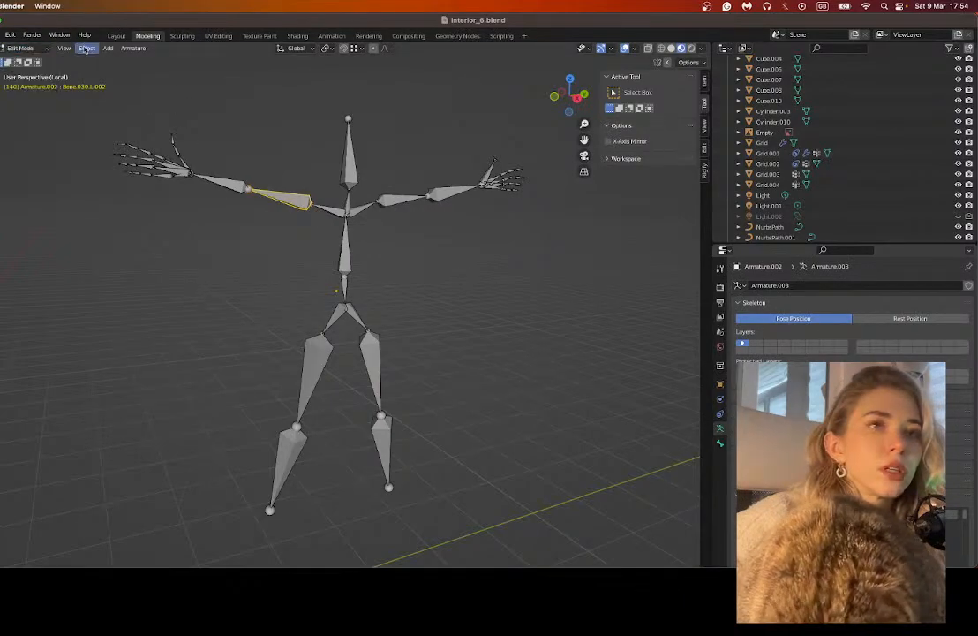
Step: Leave local view and return the pasted armature to Object Mode
{"action": "left_click", "coordinate": [64, 48]}
{"action": "mouse_move", "coordinate": [88, 139]}
{"action": "left_click", "coordinate": [189, 140]}
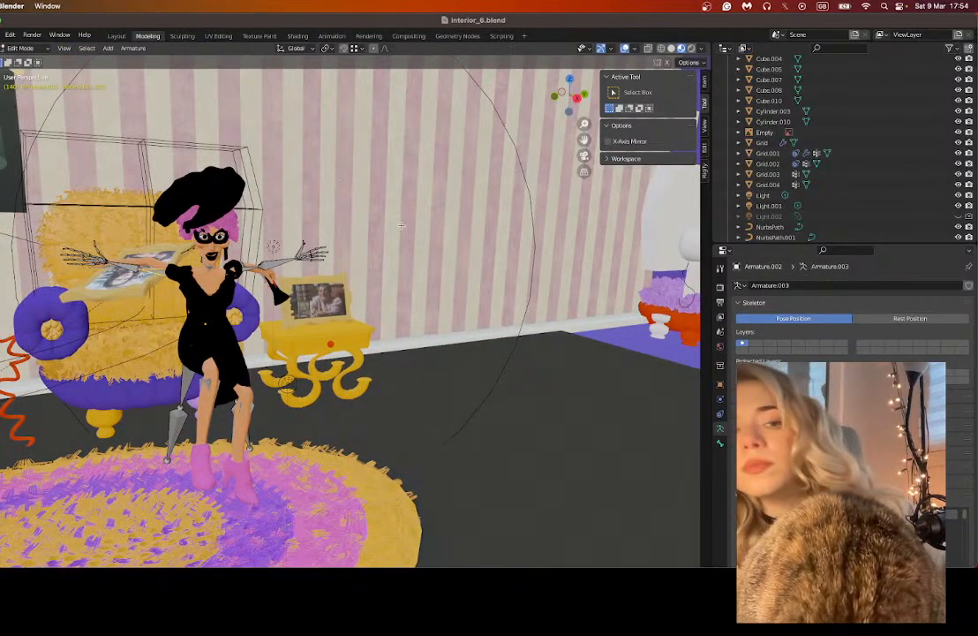
{"action": "key", "text": "Tab"}
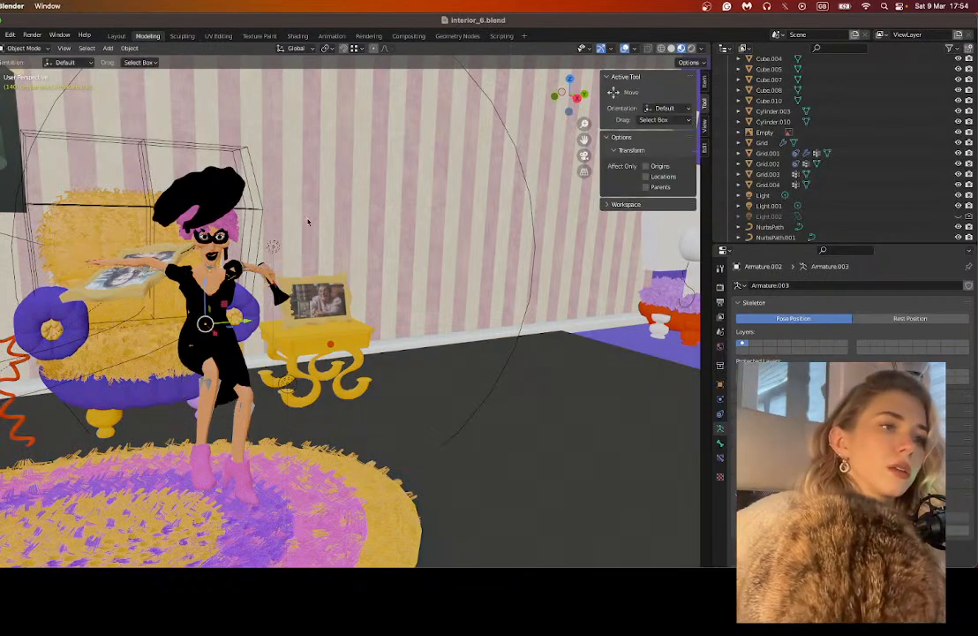
Step: Select the pasted framed picture beside its armature and clear its parent
{"action": "scroll", "coordinate": [372, 230], "scroll_direction": "up", "scroll_amount": 4}
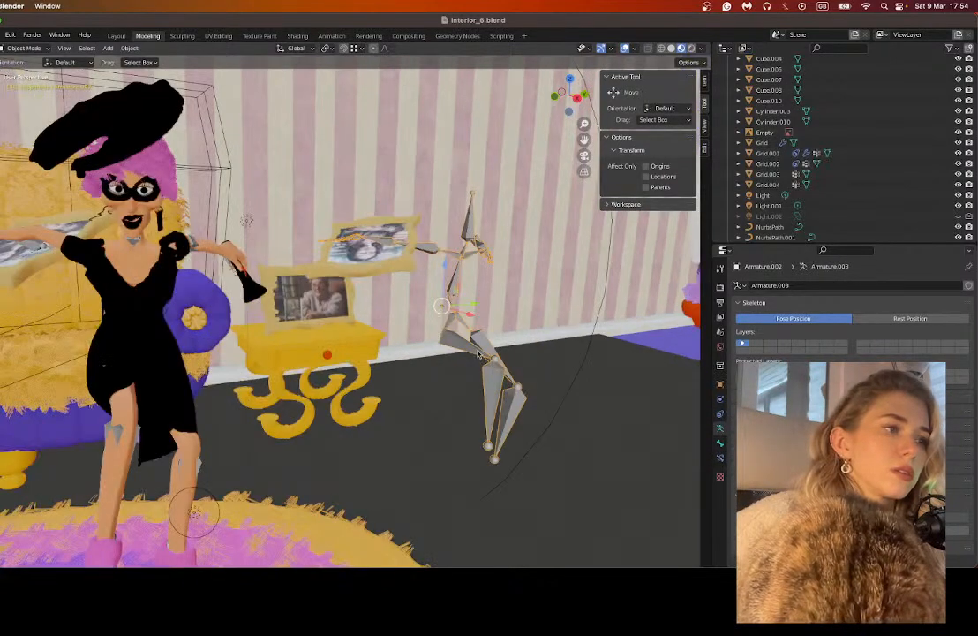
{"action": "left_click", "coordinate": [366, 239]}
{"action": "right_click", "coordinate": [380, 252]}
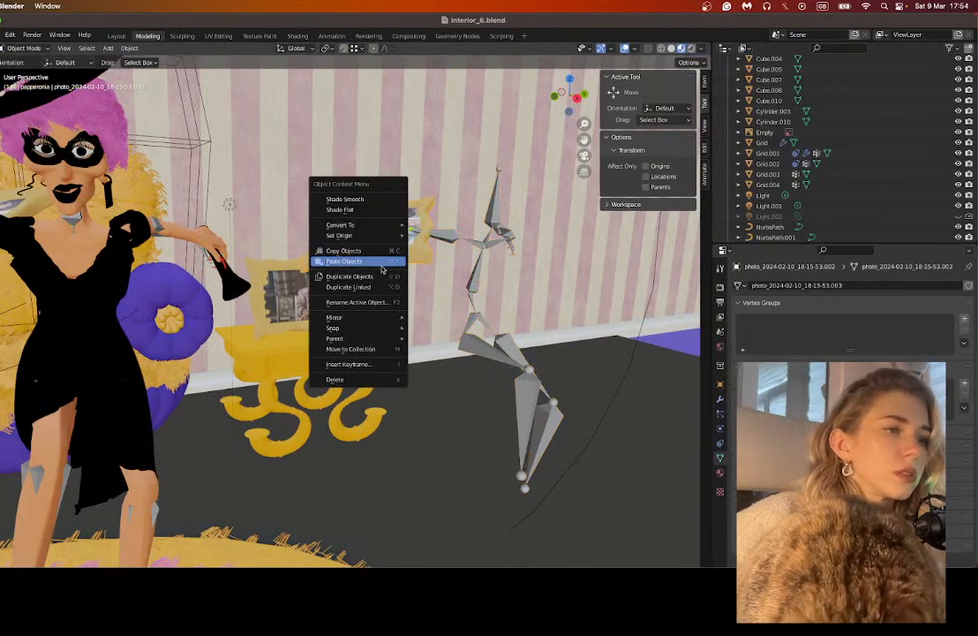
{"action": "mouse_move", "coordinate": [375, 338]}
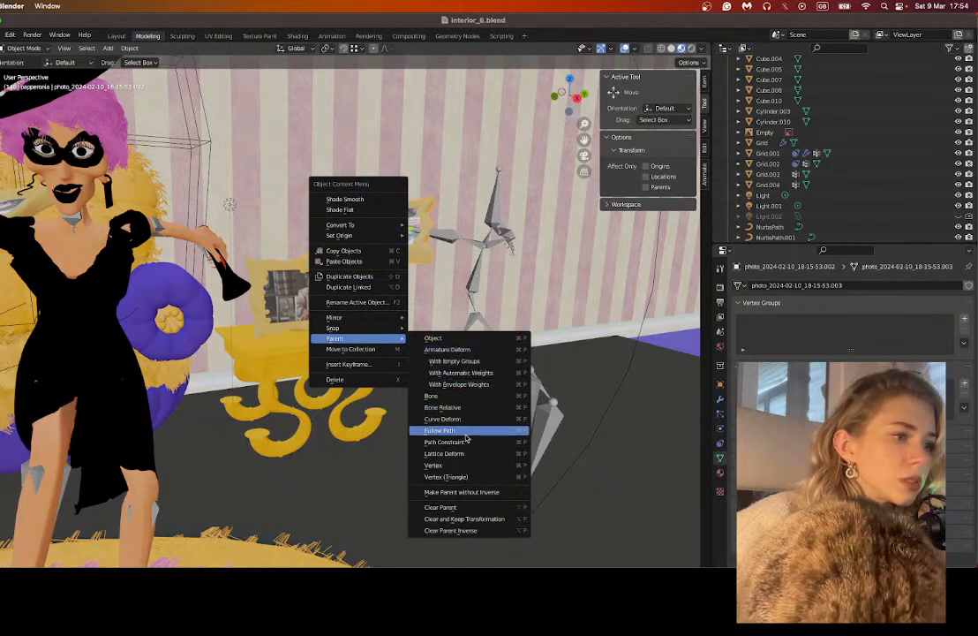
{"action": "left_click", "coordinate": [467, 508]}
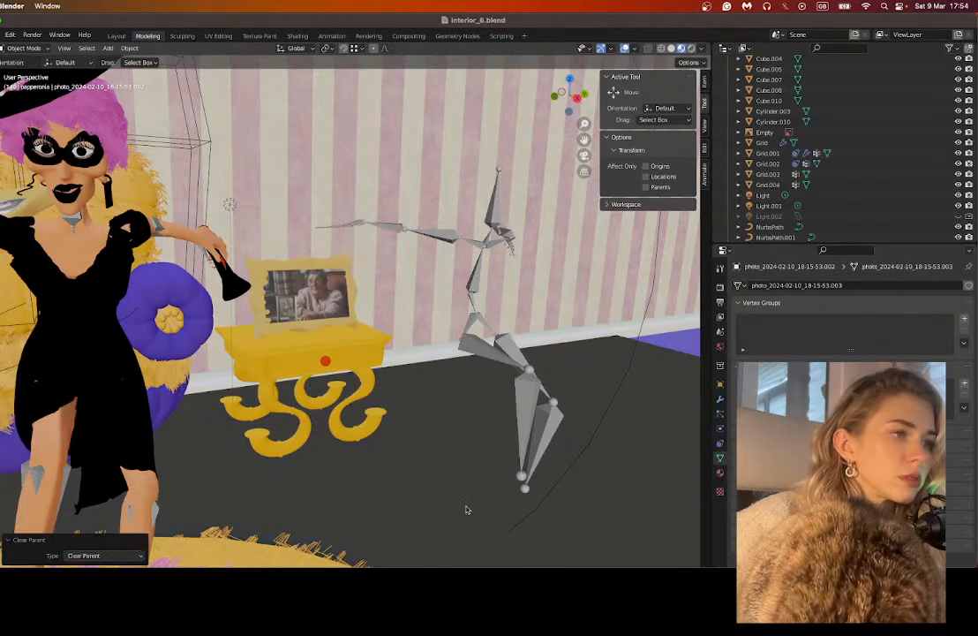
Step: Find the detached picture below the room, raise it about 6.65 m and shift it about 2.92 m along Y
{"action": "scroll", "coordinate": [347, 350], "scroll_direction": "up", "scroll_amount": 2}
{"action": "scroll", "coordinate": [362, 334], "scroll_direction": "down", "scroll_amount": 10}
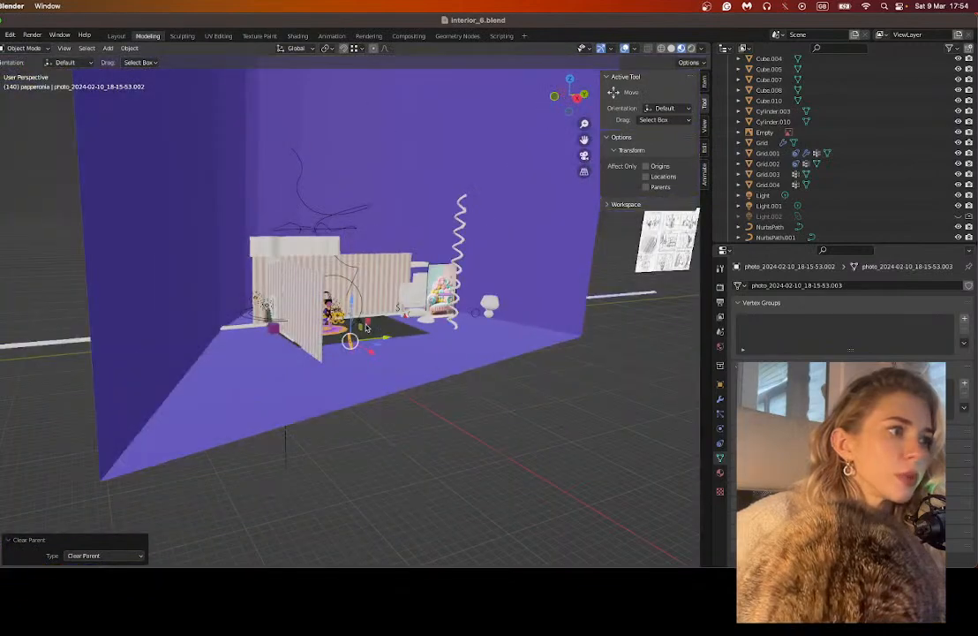
{"action": "scroll", "coordinate": [363, 333], "scroll_direction": "up", "scroll_amount": 10}
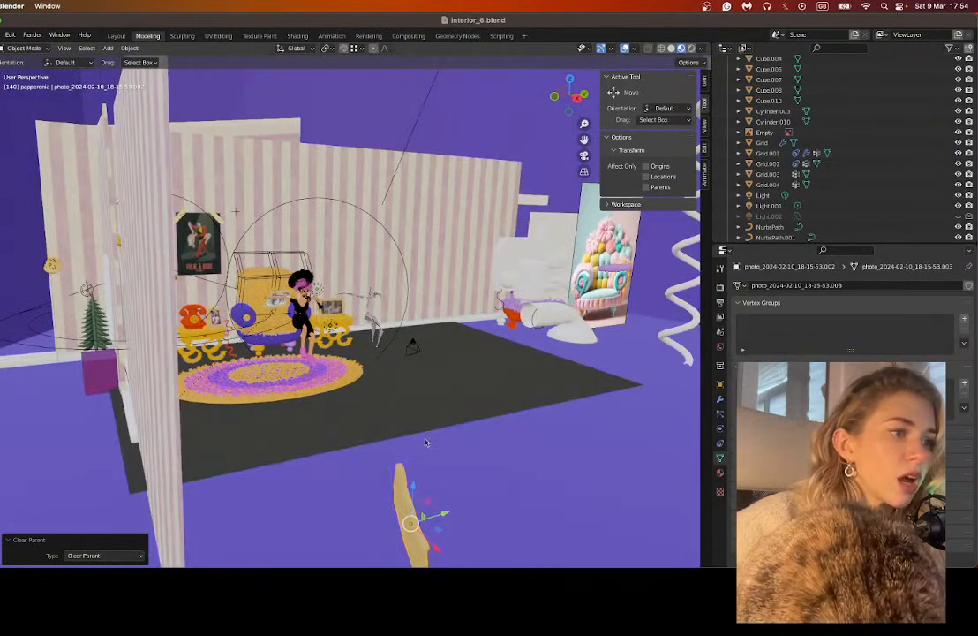
{"action": "left_click_drag", "start_coordinate": [406, 472], "coordinate": [393, 242]}
{"action": "mouse_move", "coordinate": [393, 243]}
{"action": "middle_mouse_down"}
{"action": "mouse_move", "coordinate": [355, 247]}
{"action": "mouse_move", "coordinate": [383, 243]}
{"action": "middle_mouse_up"}
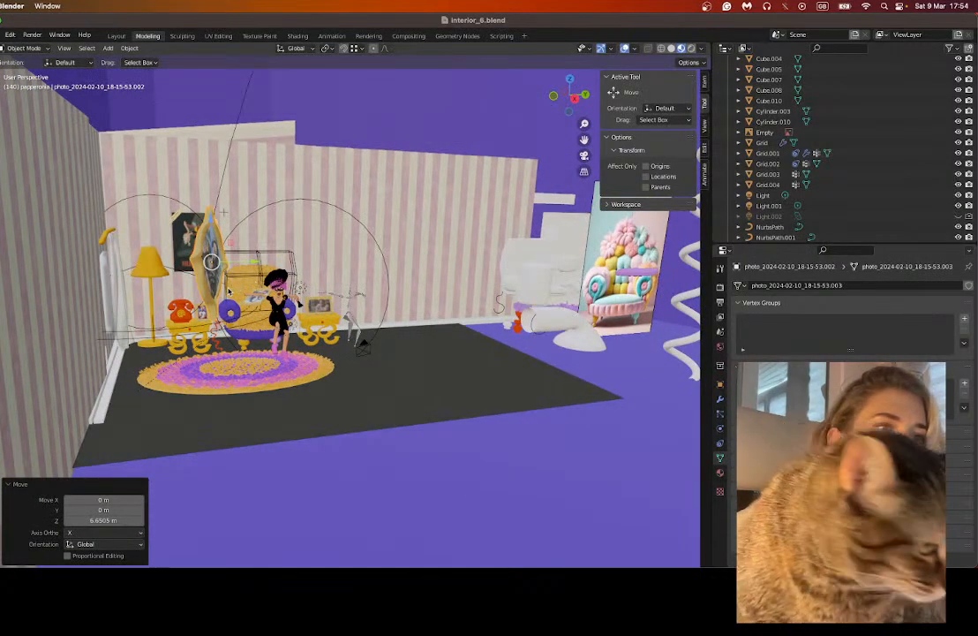
{"action": "middle_click_drag", "start_coordinate": [229, 292], "coordinate": [169, 293]}
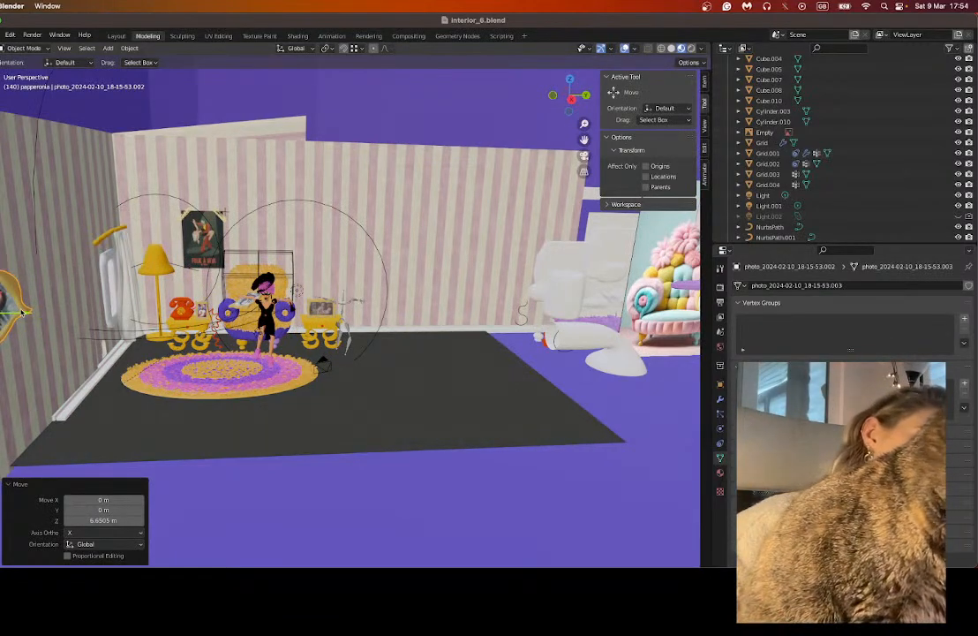
{"action": "left_click_drag", "start_coordinate": [27, 312], "coordinate": [148, 318]}
{"action": "middle_click_drag", "start_coordinate": [155, 332], "coordinate": [133, 355]}
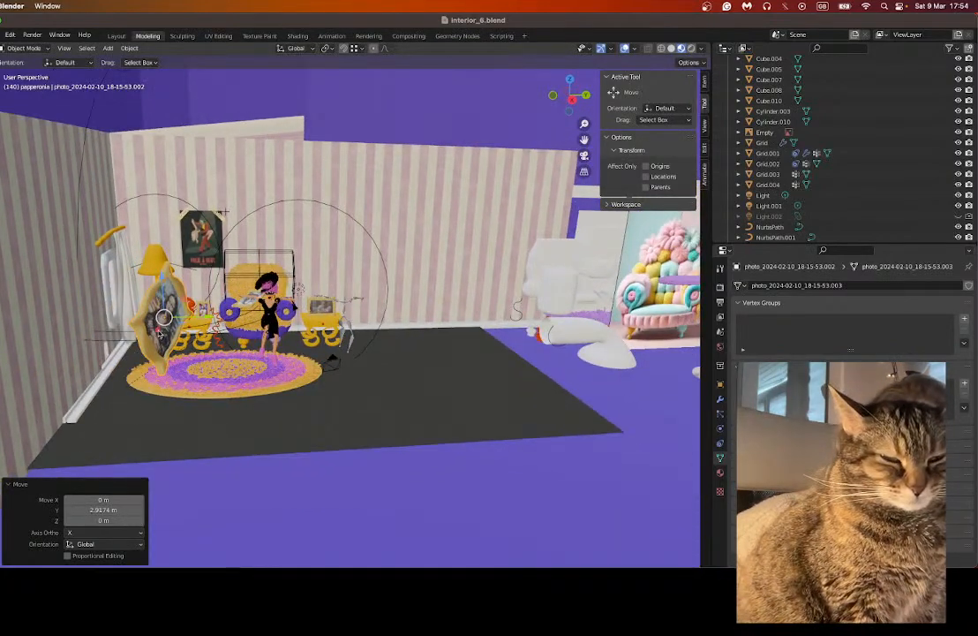
Step: Lower the detached picture about 5.25 m, then shift it along Y and about -1.88 m along X to reach the seated character
{"action": "left_click_drag", "start_coordinate": [160, 333], "coordinate": [195, 268]}
{"action": "scroll", "coordinate": [219, 335], "scroll_direction": "up", "scroll_amount": 3}
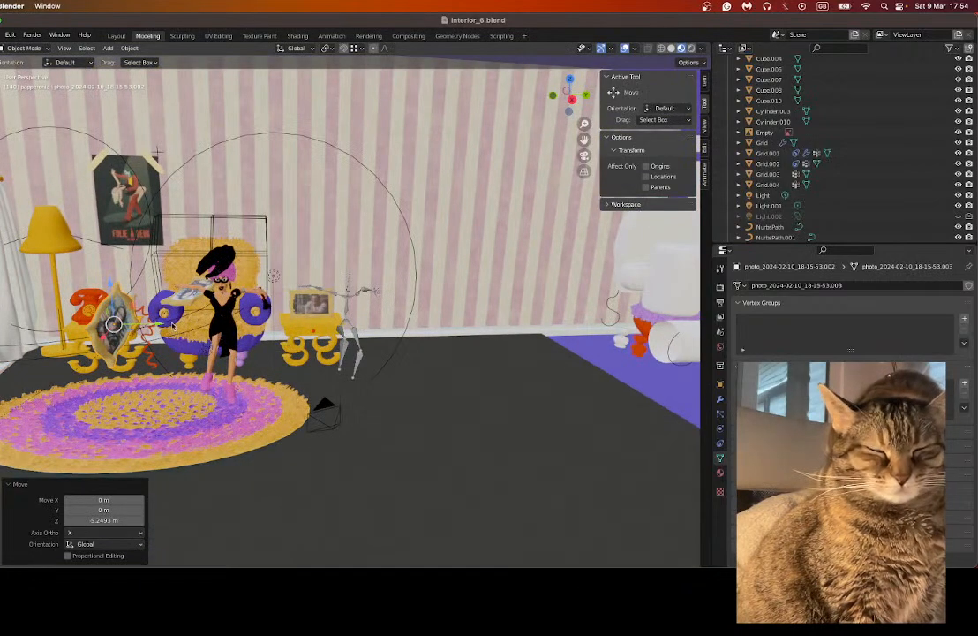
{"action": "left_click_drag", "start_coordinate": [171, 323], "coordinate": [237, 321]}
{"action": "scroll", "coordinate": [233, 323], "scroll_direction": "up", "scroll_amount": 3}
{"action": "middle_click_drag", "start_coordinate": [177, 320], "coordinate": [236, 328]}
{"action": "left_click_drag", "start_coordinate": [359, 317], "coordinate": [296, 297]}
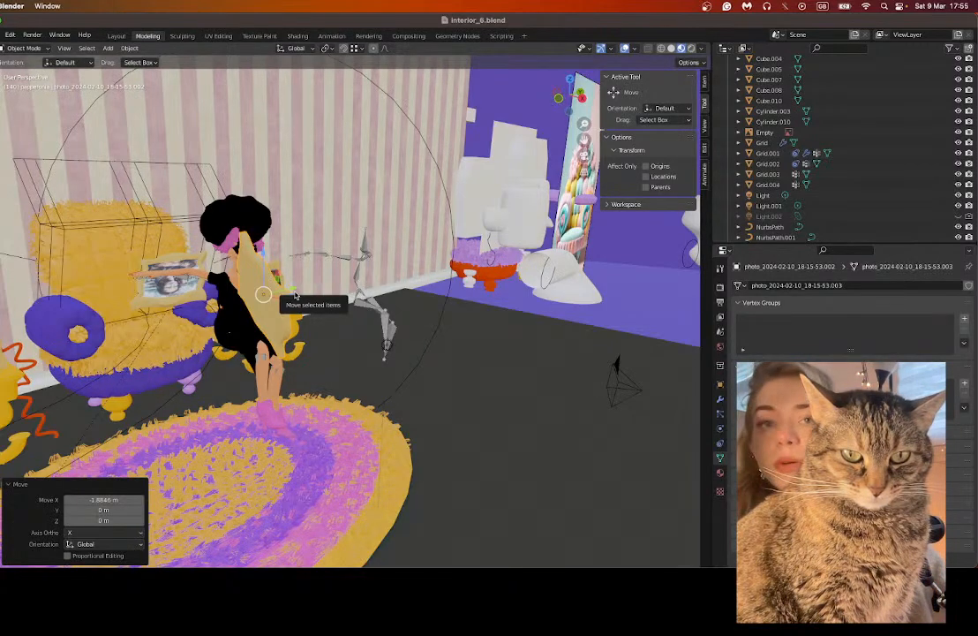
{"action": "left_click_drag", "start_coordinate": [285, 293], "coordinate": [271, 295]}
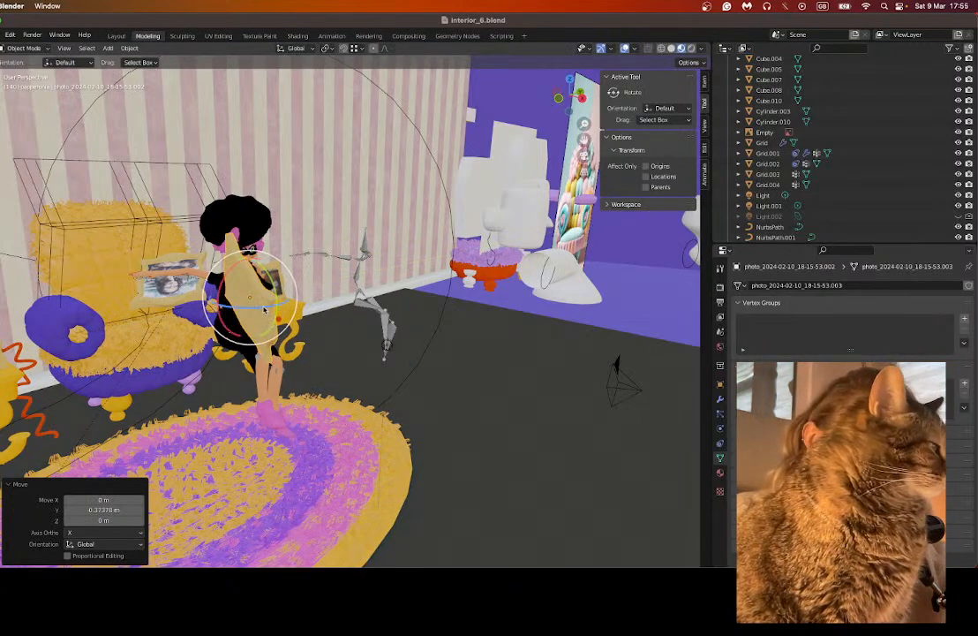
Step: Rotate the detached picture about the Z axis so that it faces away from the armchair
{"action": "key", "text": "r"}
{"action": "key", "text": "z"}
{"action": "left_click_drag", "start_coordinate": [209, 291], "coordinate": [290, 303]}
Step: Switch to the Animation workspace, enlarge the 3D viewport, and move the detached picture over the original at the character's hand
{"action": "left_click", "coordinate": [331, 37]}
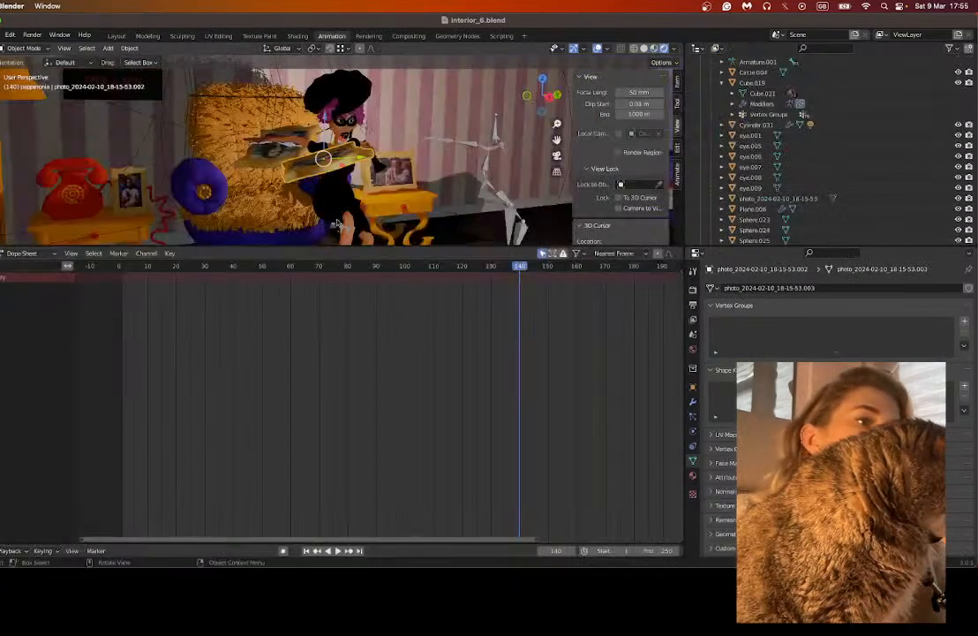
{"action": "left_click_drag", "start_coordinate": [350, 252], "coordinate": [354, 330]}
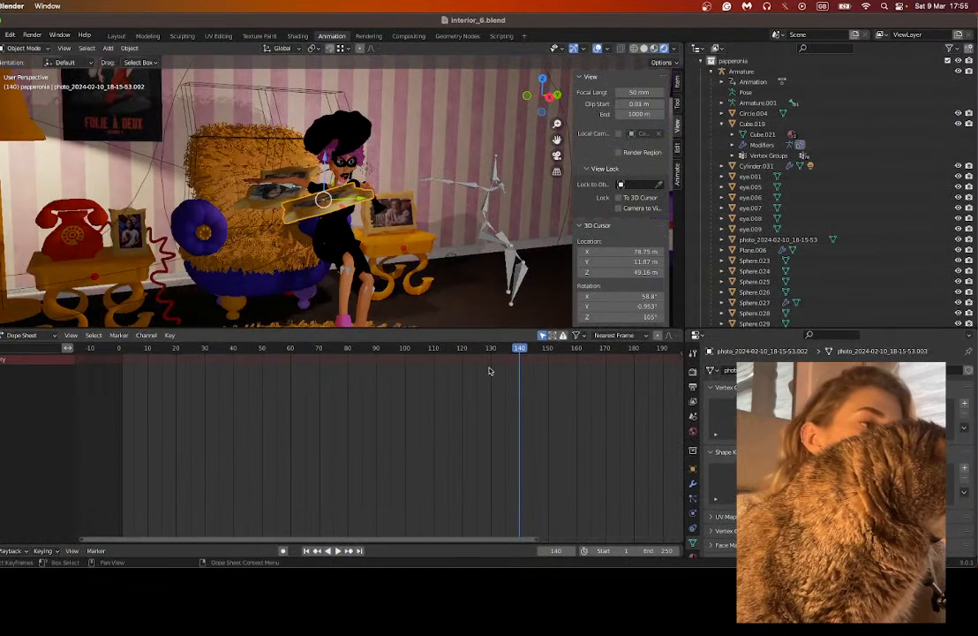
{"action": "scroll", "coordinate": [475, 237], "scroll_direction": "up", "scroll_amount": 6}
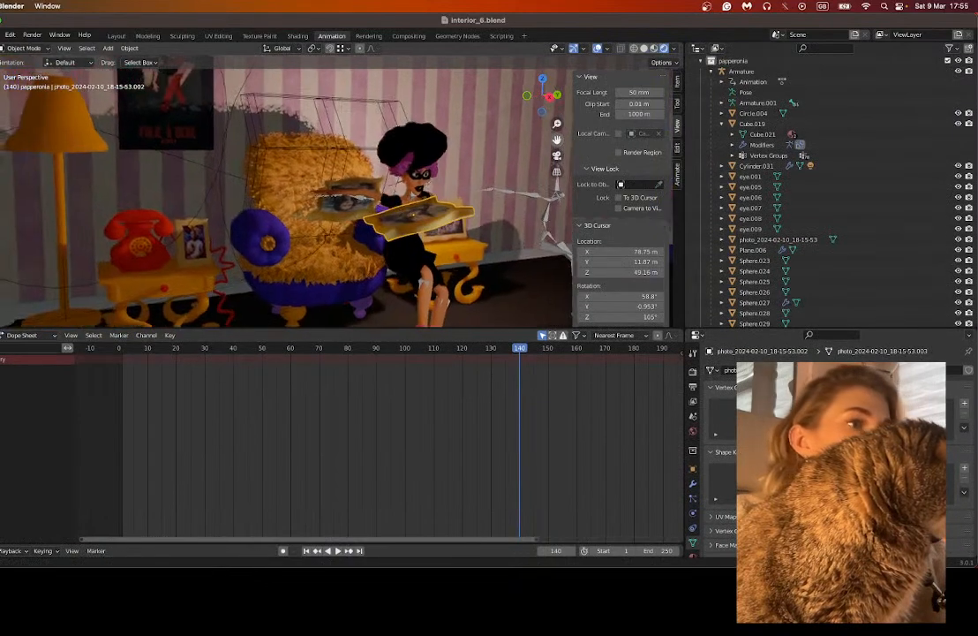
{"action": "key", "text": "g"}
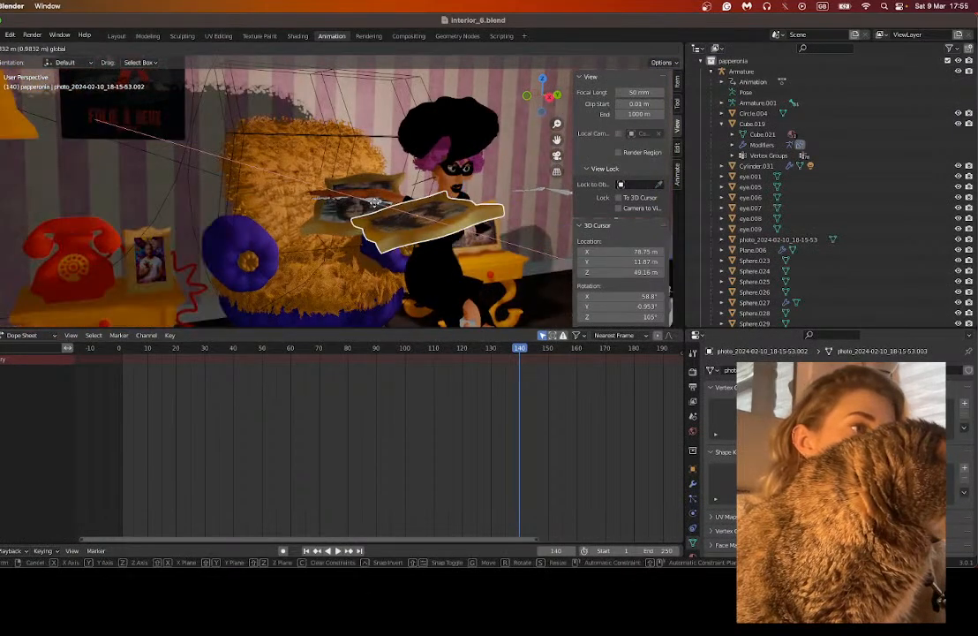
{"action": "left_click", "coordinate": [338, 186]}
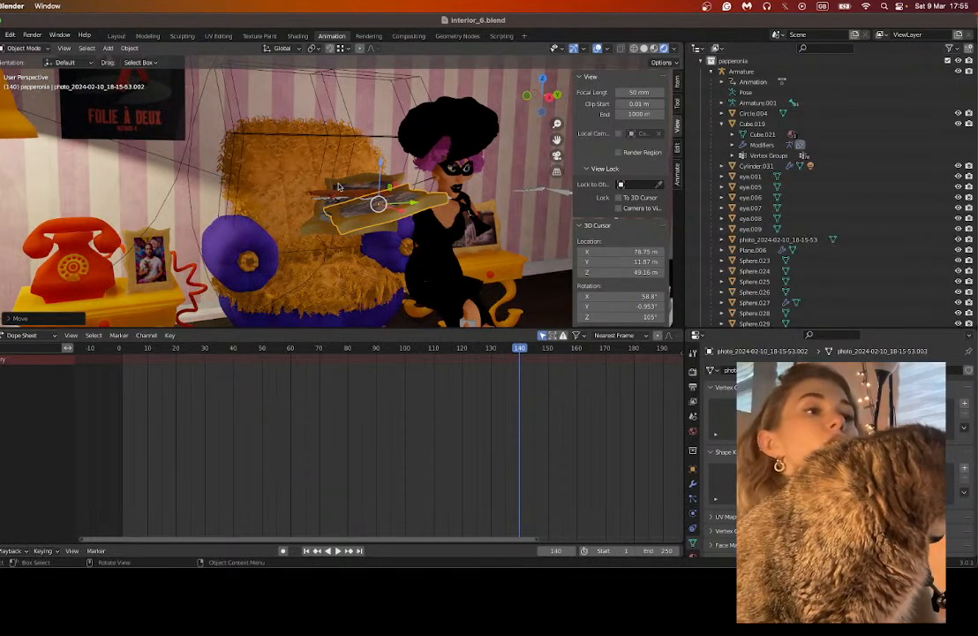
{"action": "middle_click_drag", "start_coordinate": [349, 205], "coordinate": [470, 167]}
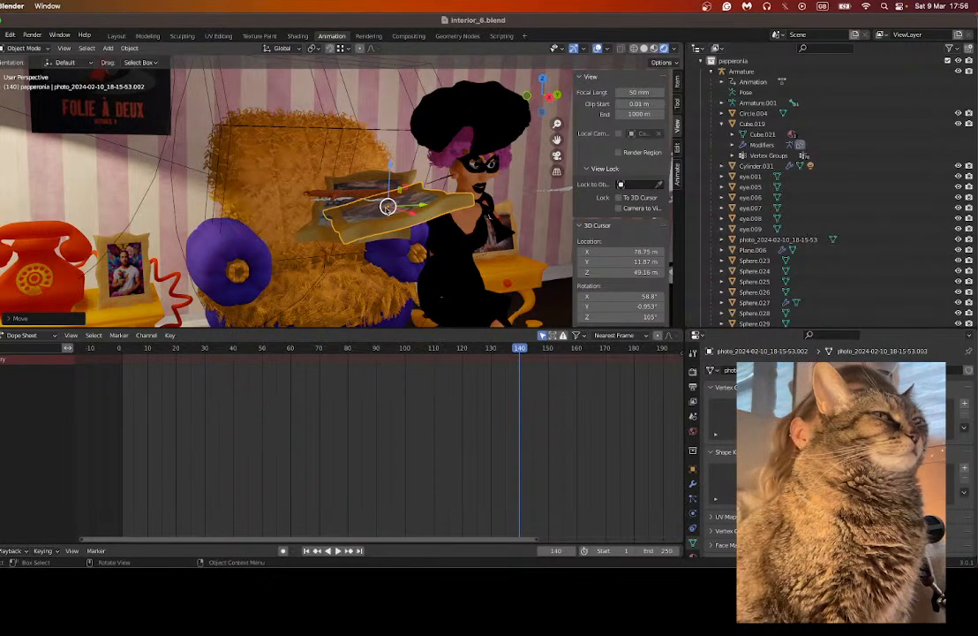
{"action": "left_click_drag", "start_coordinate": [555, 141], "coordinate": [560, 152]}
{"action": "scroll", "coordinate": [459, 247], "scroll_direction": "up", "scroll_amount": 3}
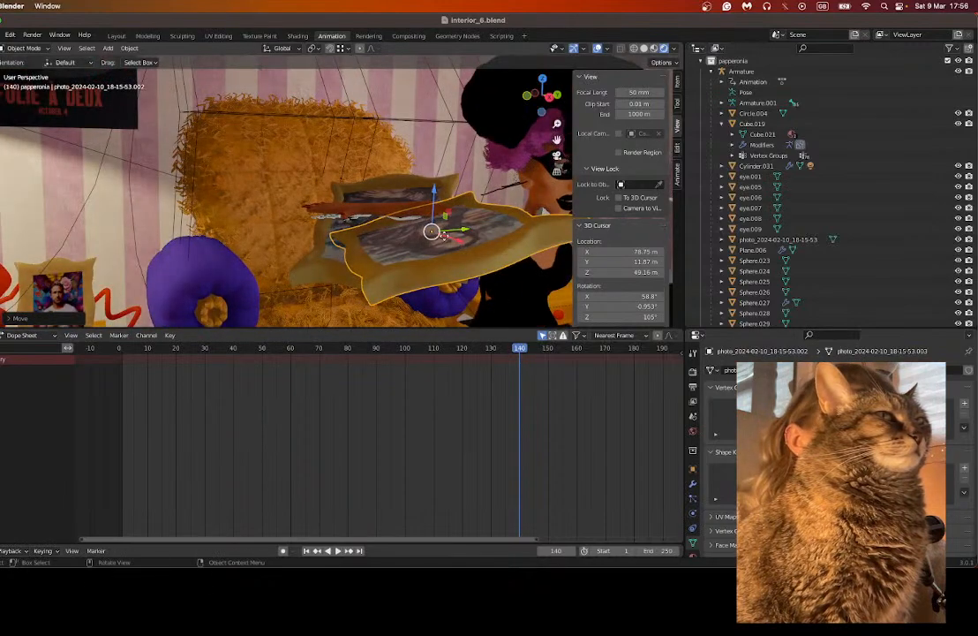
{"action": "left_click_drag", "start_coordinate": [460, 246], "coordinate": [410, 229]}
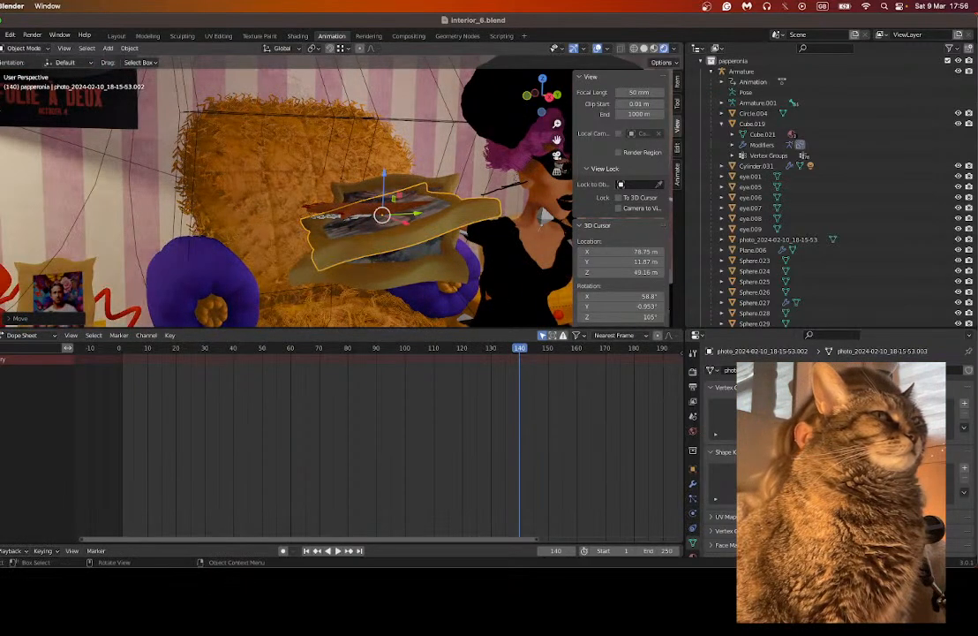
Step: Rotate the detached picture to match the tilt of the original picture in the character's hand
{"action": "left_click", "coordinate": [0, 140]}
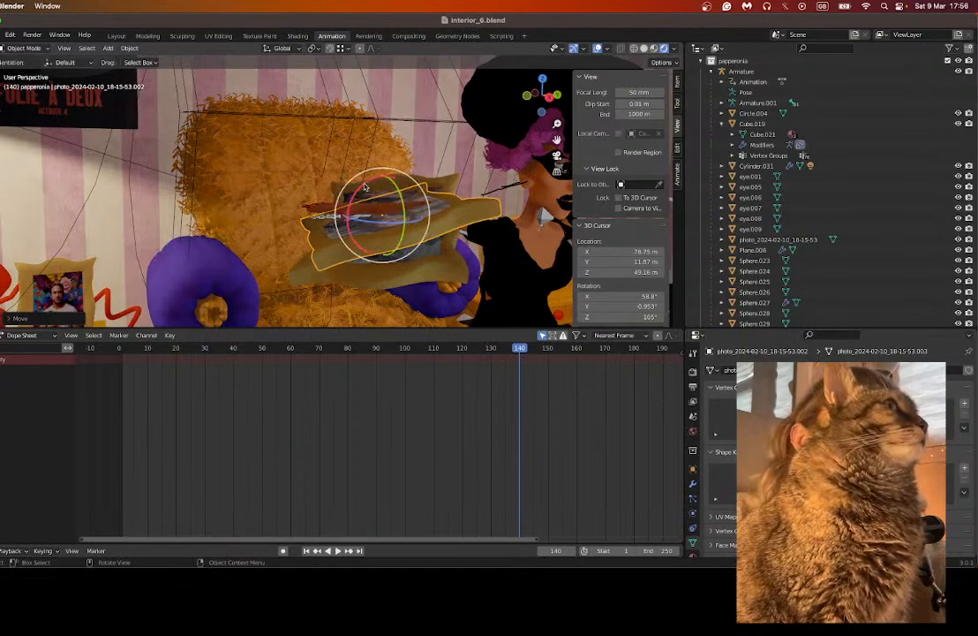
{"action": "left_click_drag", "start_coordinate": [370, 187], "coordinate": [404, 227]}
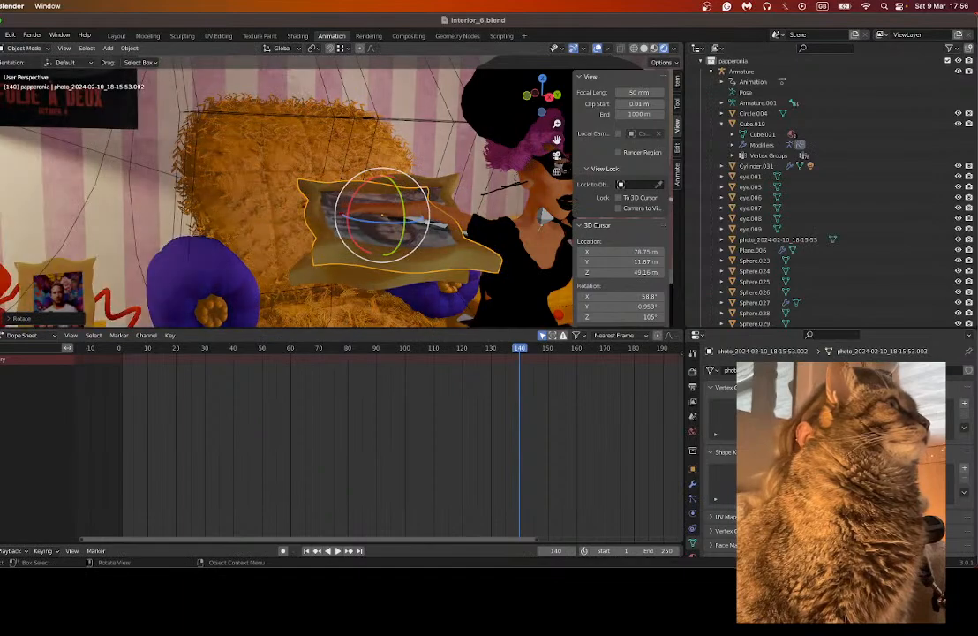
{"action": "left_click", "coordinate": [0, 122]}
Step: Select the original picture photo_2024-02-10_18-15-53, enlarge the properties area, and copy its X location value
{"action": "left_click", "coordinate": [777, 239]}
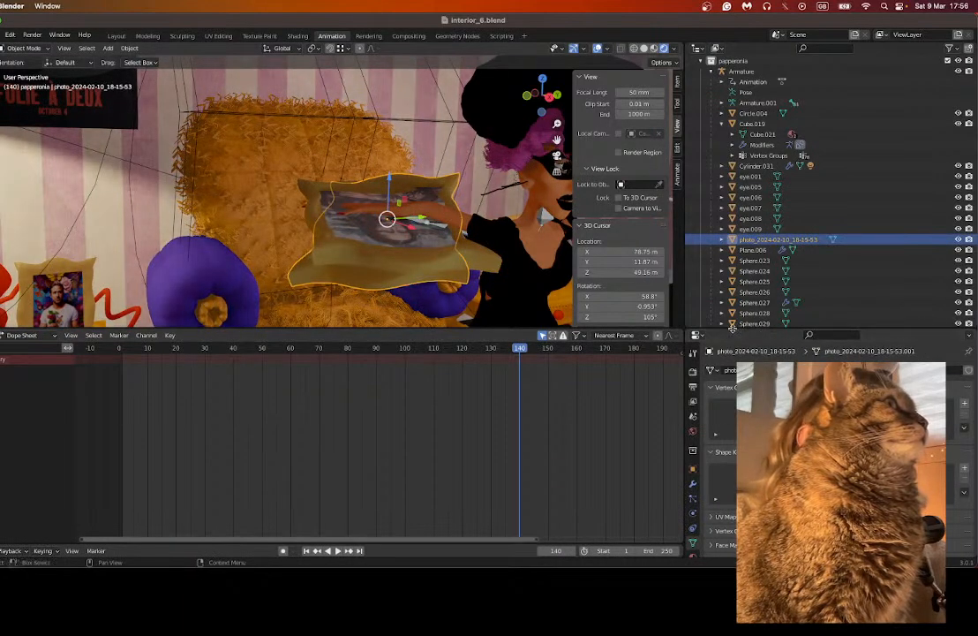
{"action": "left_click_drag", "start_coordinate": [732, 329], "coordinate": [731, 283]}
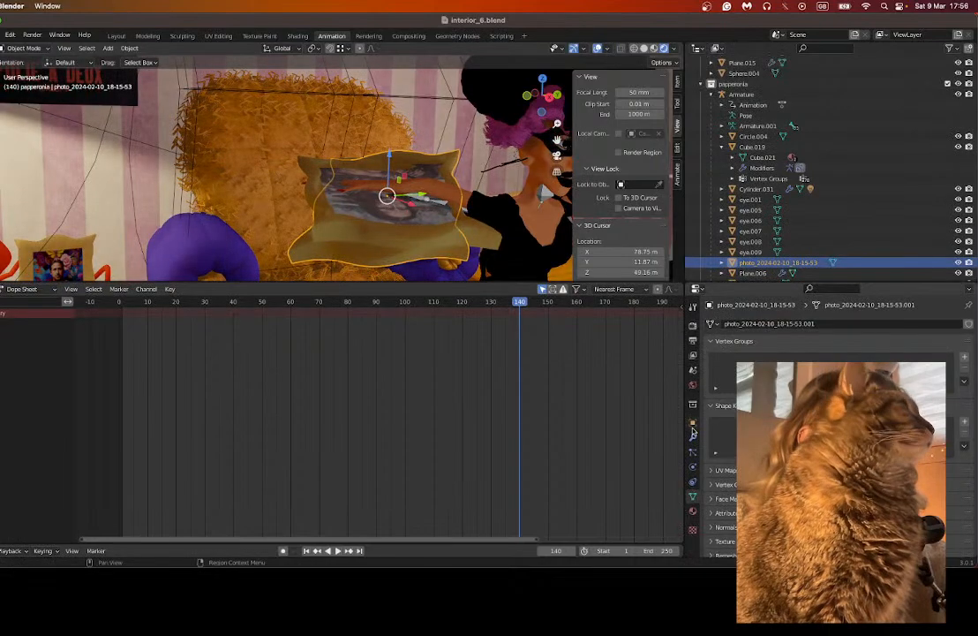
{"action": "left_click", "coordinate": [693, 423]}
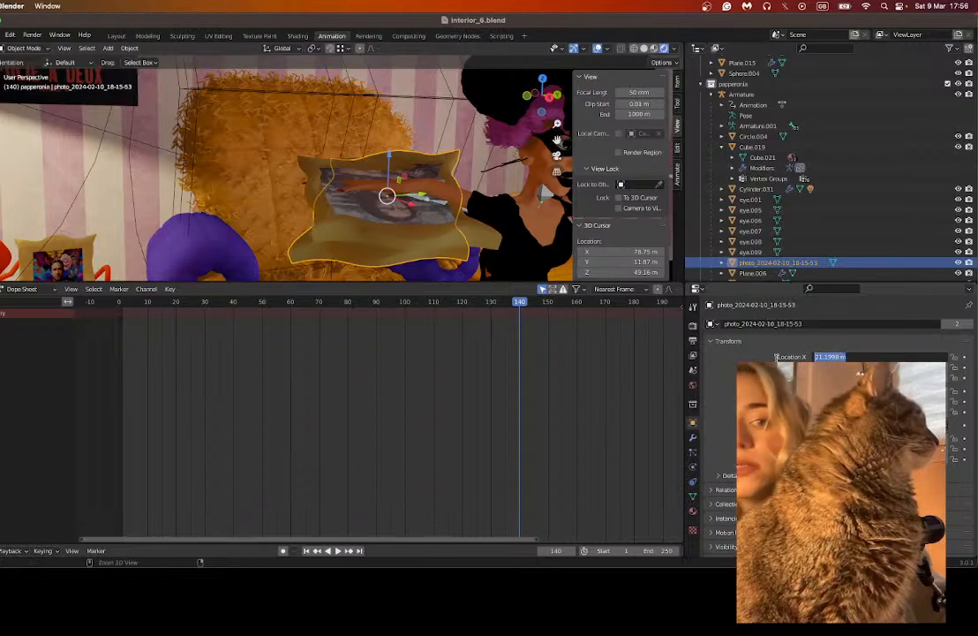
{"action": "left_click", "coordinate": [480, 239]}
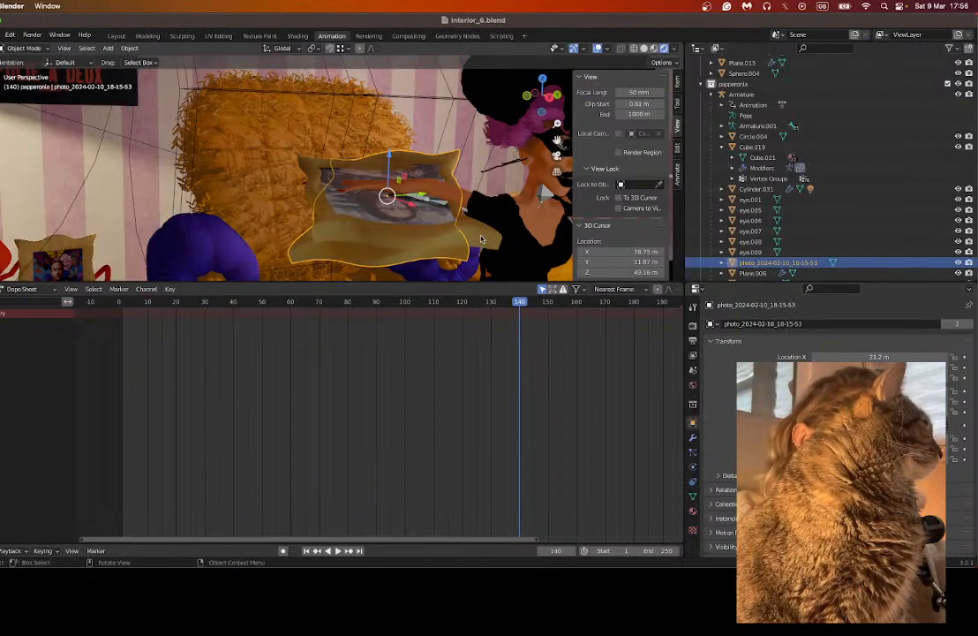
Step: Select the detached picture copy and rename it mona_flying
{"action": "left_click", "coordinate": [480, 239]}
{"action": "scroll", "coordinate": [726, 218], "scroll_direction": "down", "scroll_amount": 15}
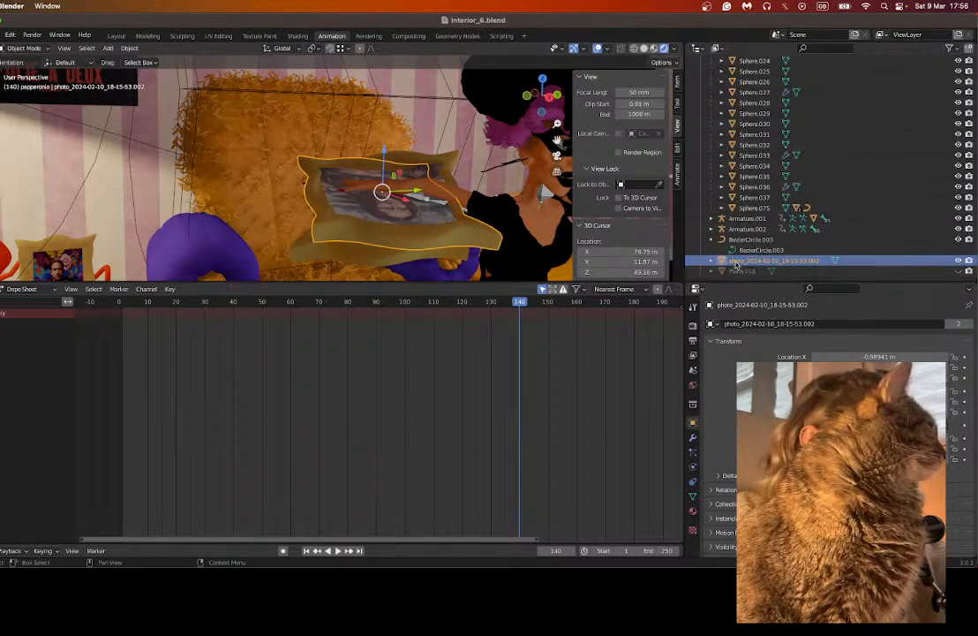
{"action": "double_click", "coordinate": [740, 261]}
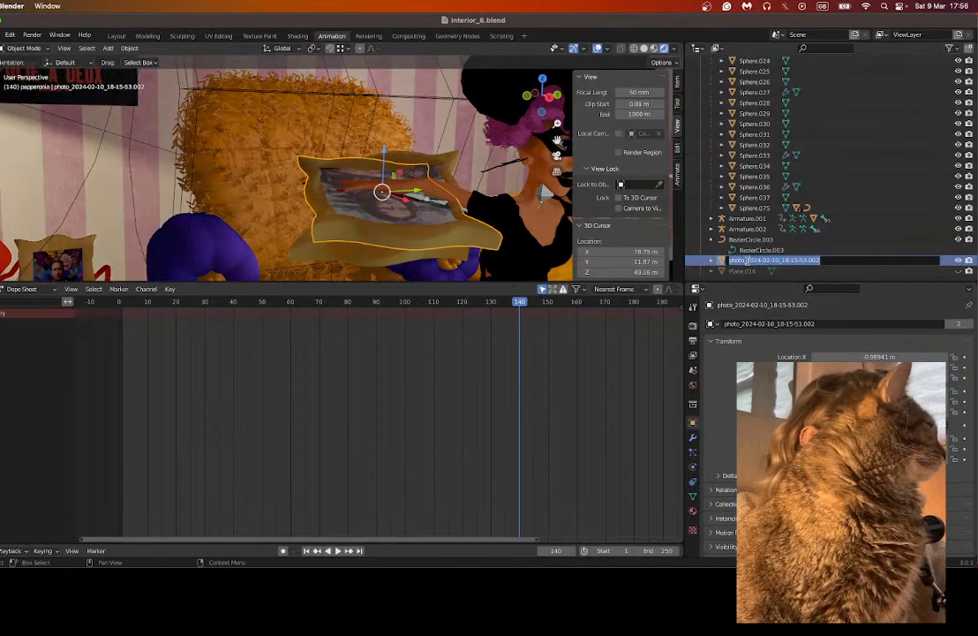
{"action": "type", "text": "mona"}
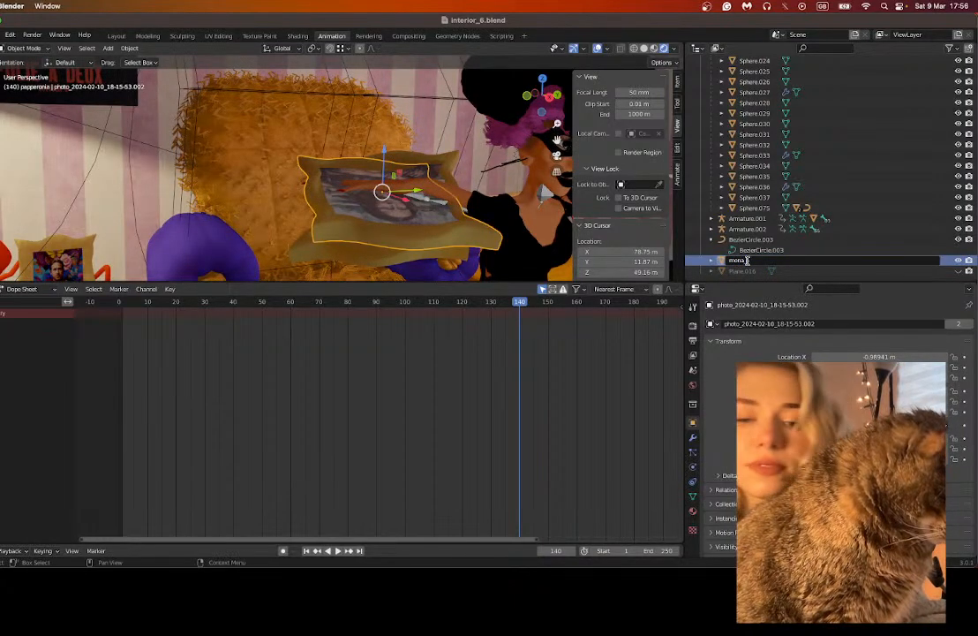
{"action": "type", "text": "_flying"}
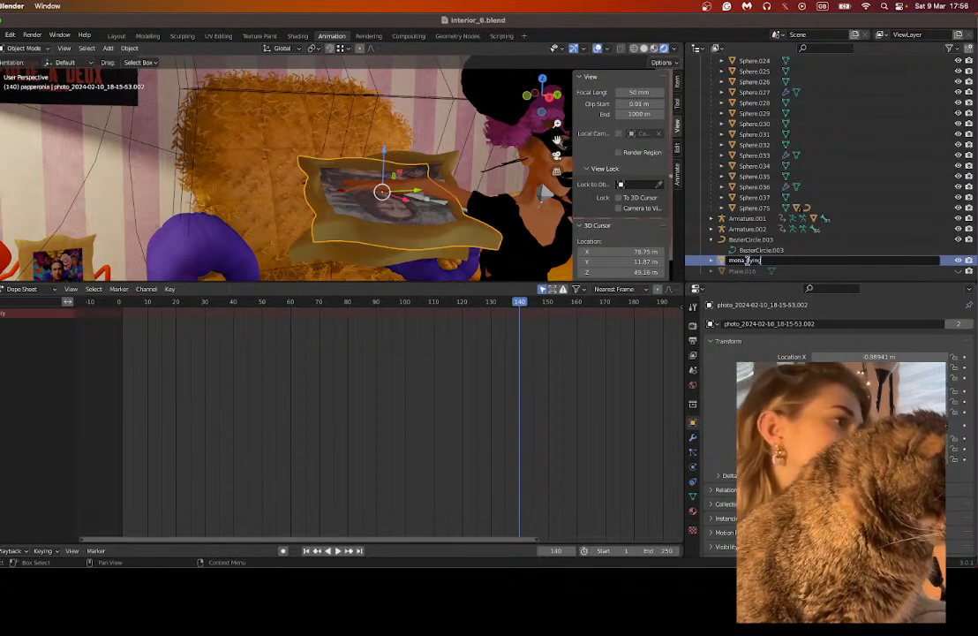
{"action": "key", "text": "Return"}
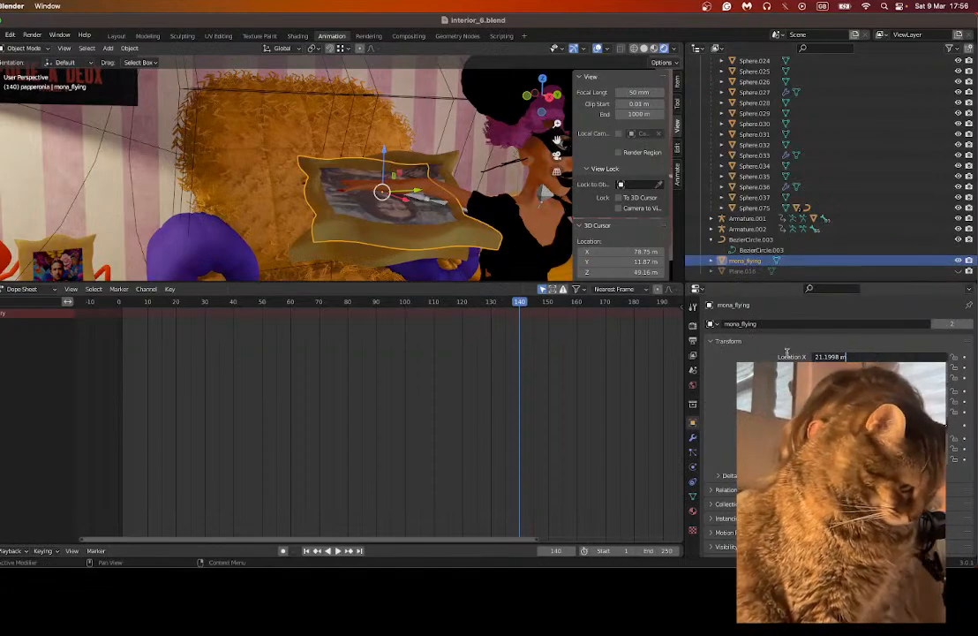
Step: Set the X location of mona_flying to 21.1998 m and reselect the original picture
{"action": "key", "text": "Return"}
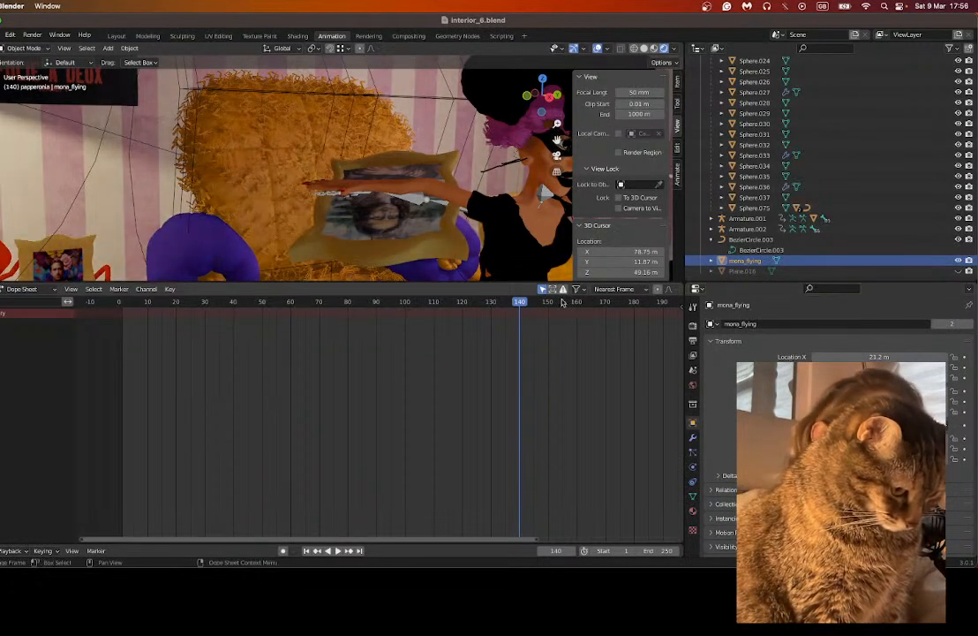
{"action": "left_click", "coordinate": [459, 262]}
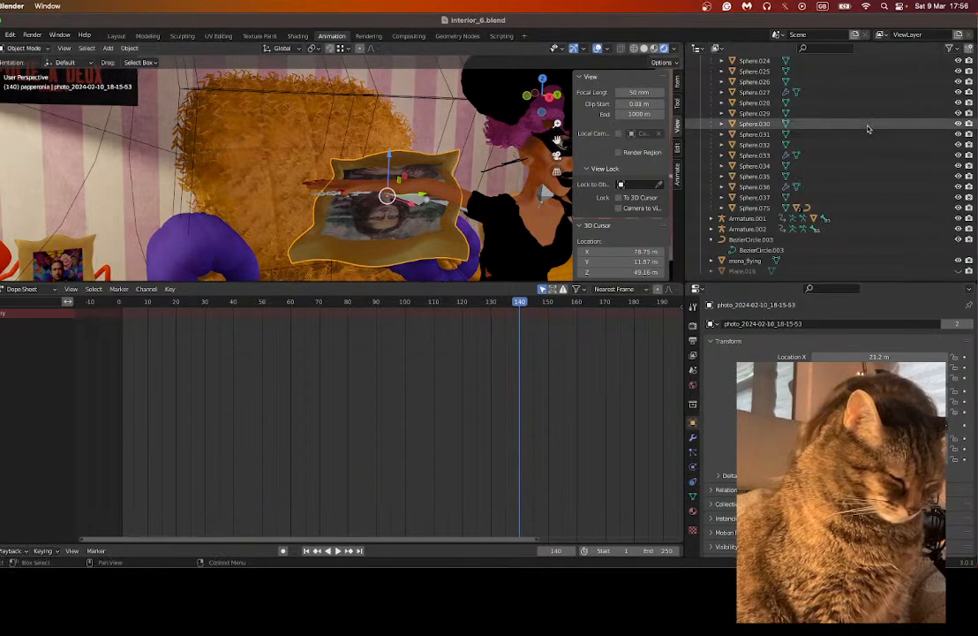
Step: Compare the X locations of the original picture photo_2024-02-10_18-15-53 and mona_flying by selecting each in turn
{"action": "scroll", "coordinate": [868, 129], "scroll_direction": "up", "scroll_amount": 6}
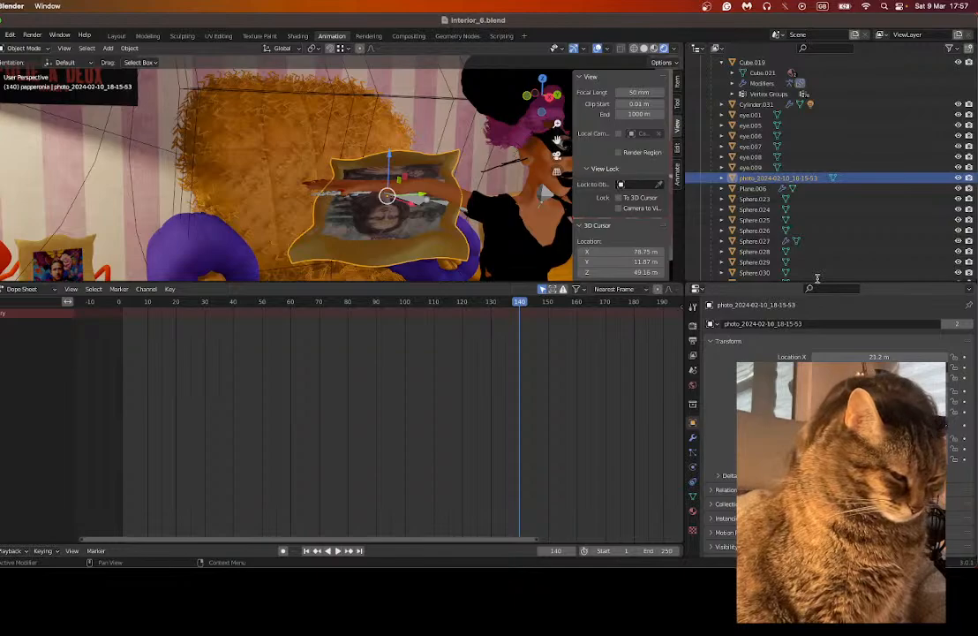
{"action": "scroll", "coordinate": [768, 198], "scroll_direction": "down", "scroll_amount": 5}
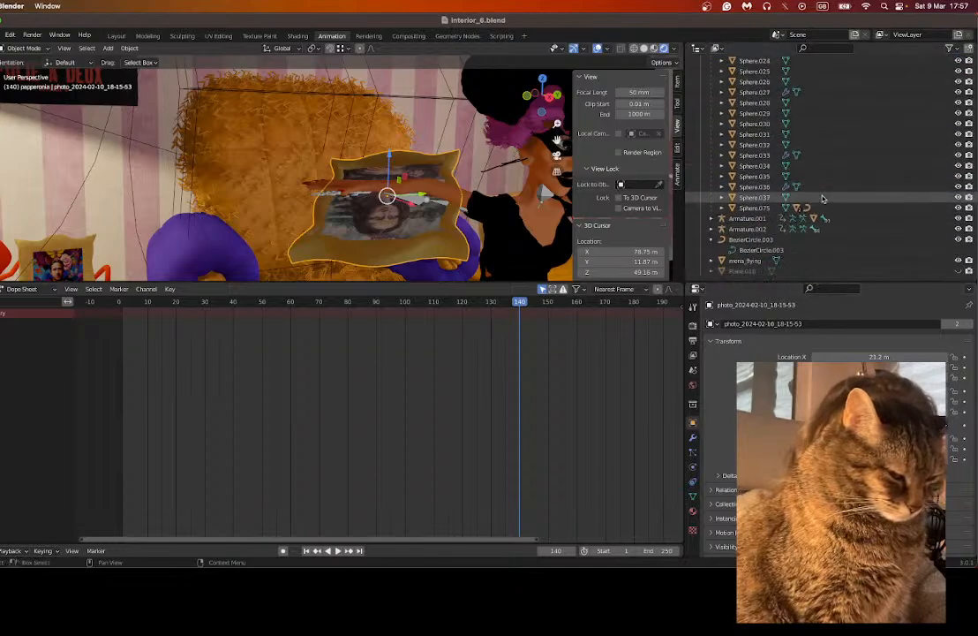
{"action": "left_click", "coordinate": [746, 261]}
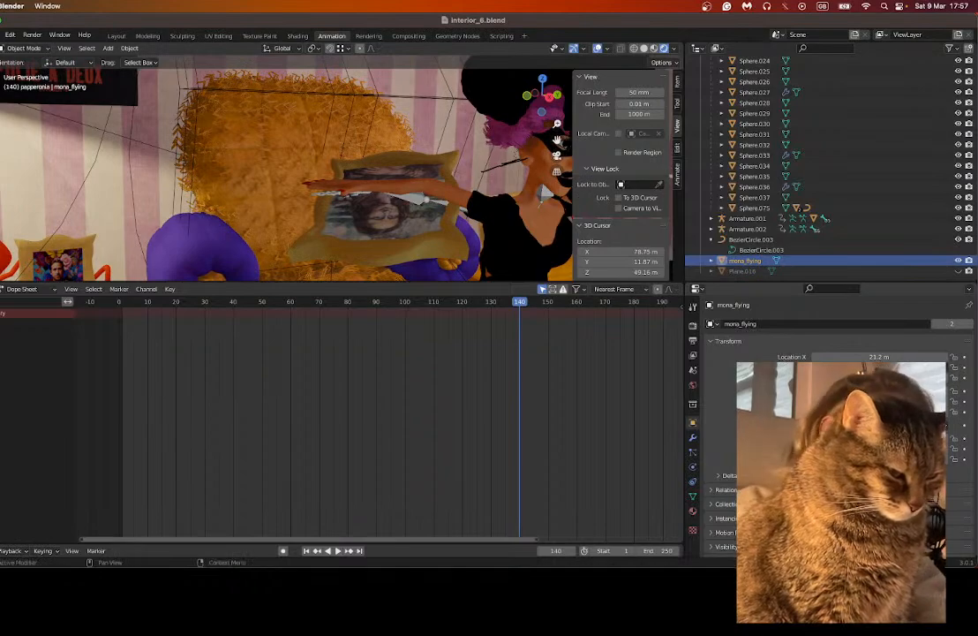
{"action": "scroll", "coordinate": [799, 187], "scroll_direction": "up", "scroll_amount": 5}
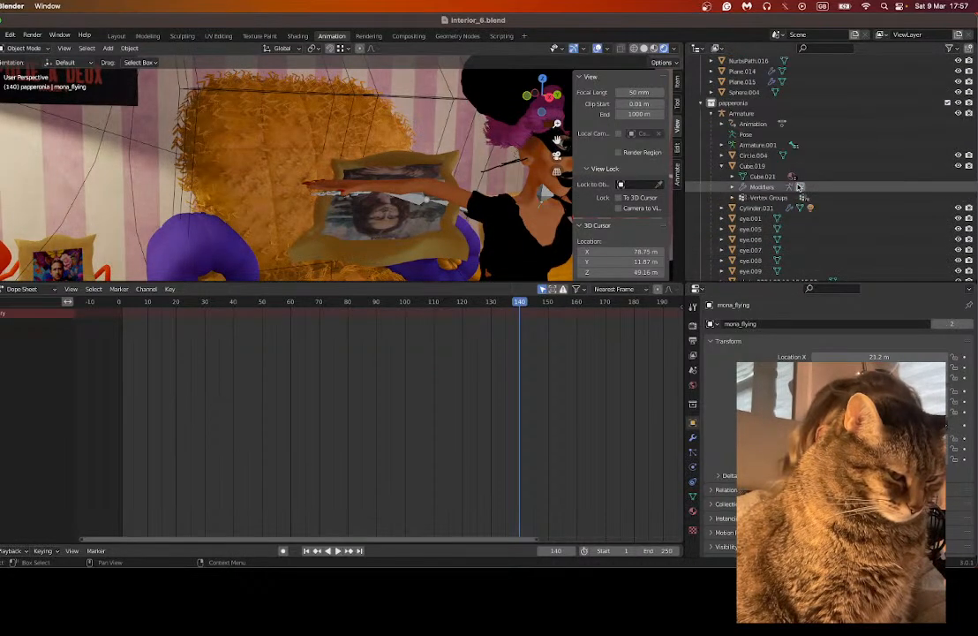
{"action": "scroll", "coordinate": [799, 187], "scroll_direction": "down", "scroll_amount": 5}
{"action": "left_click", "coordinate": [798, 186]}
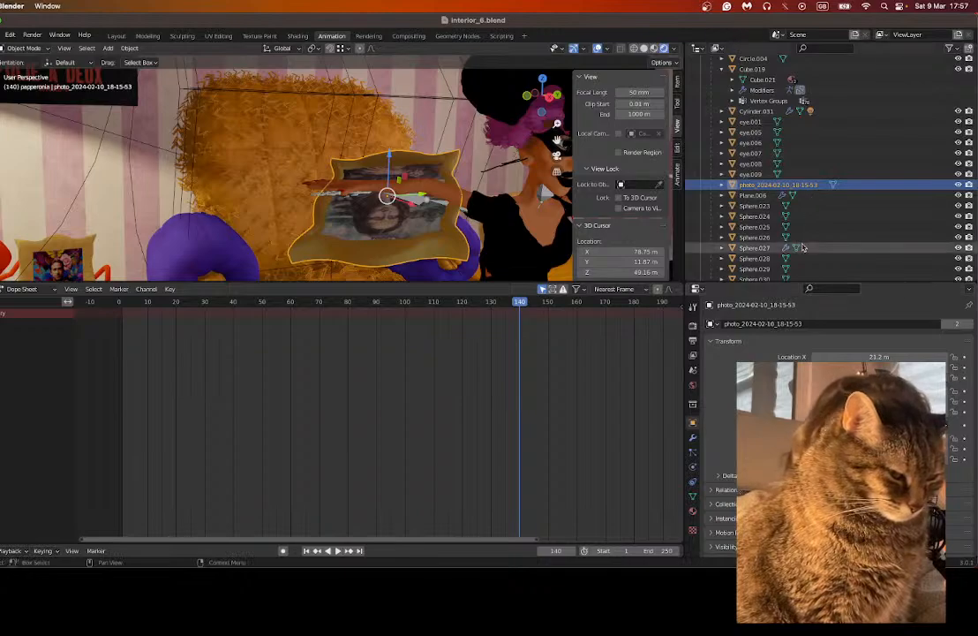
{"action": "scroll", "coordinate": [794, 247], "scroll_direction": "down", "scroll_amount": 6}
{"action": "left_click", "coordinate": [750, 261]}
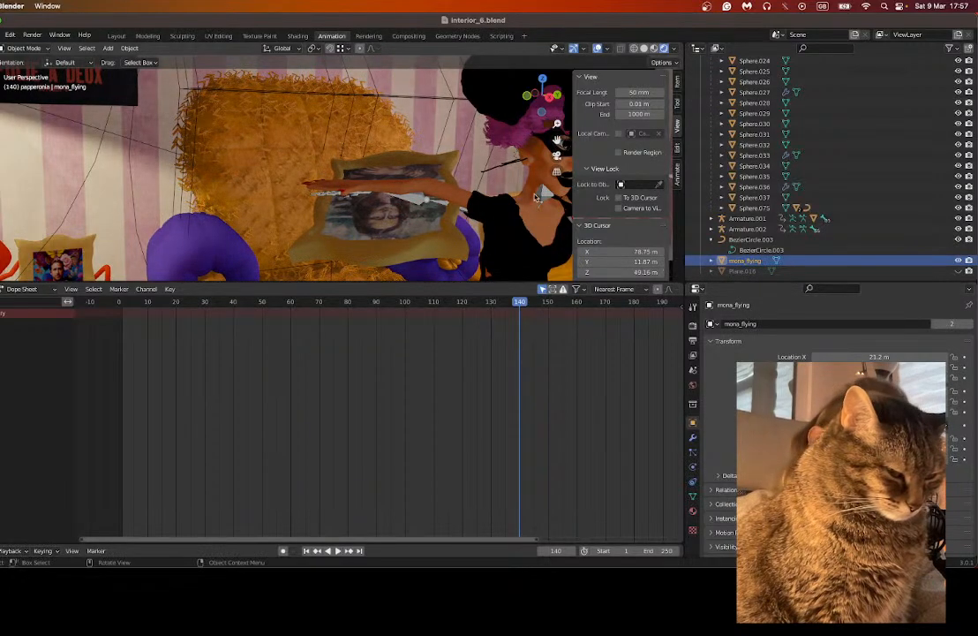
Step: Enlarge the 3D viewport and examine the character and pictures at frames 109 and 141
{"action": "left_click_drag", "start_coordinate": [557, 140], "coordinate": [543, 129]}
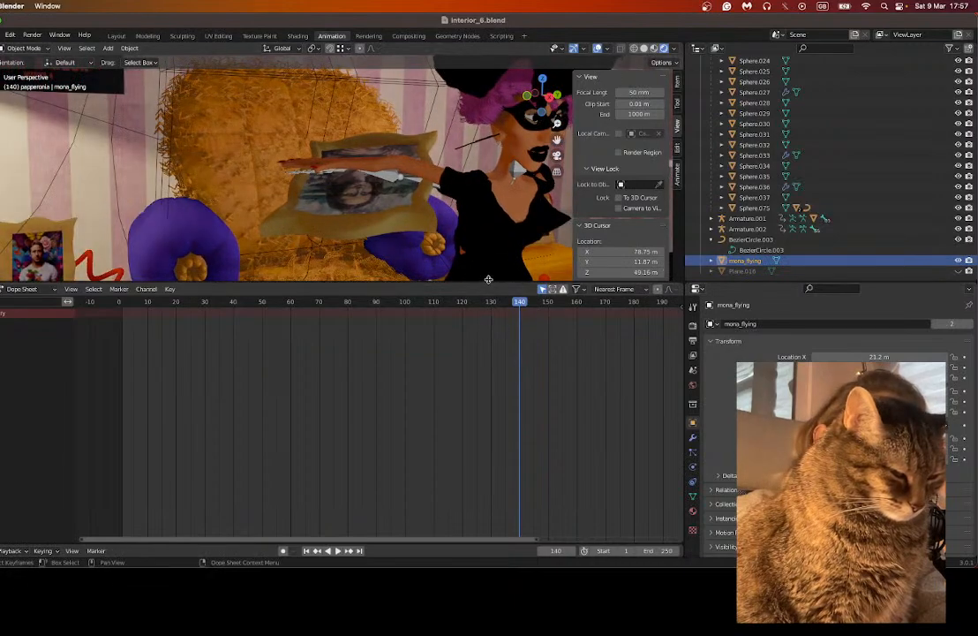
{"action": "left_click_drag", "start_coordinate": [487, 282], "coordinate": [488, 417]}
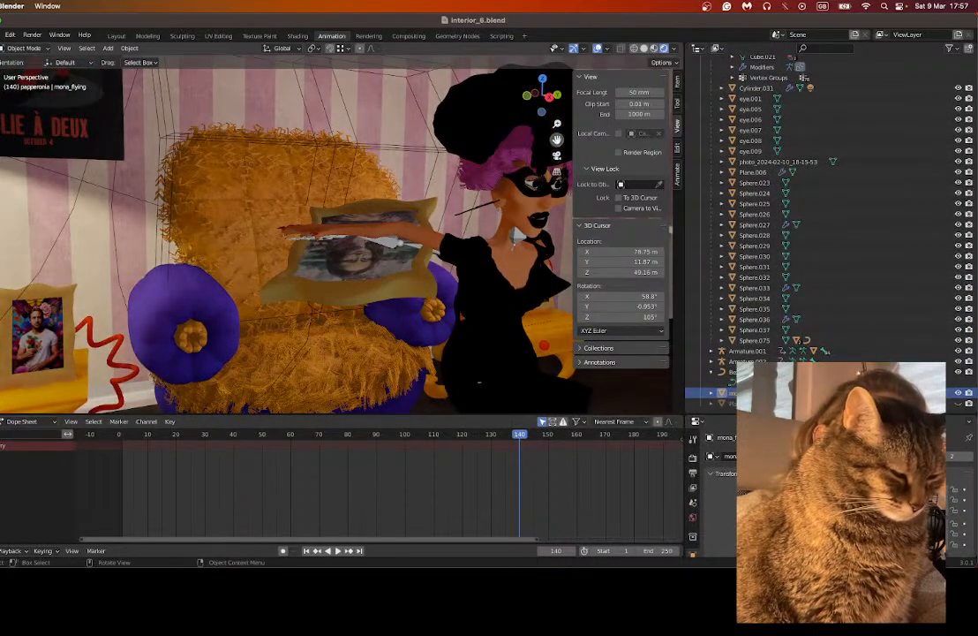
{"action": "scroll", "coordinate": [486, 210], "scroll_direction": "down", "scroll_amount": 5}
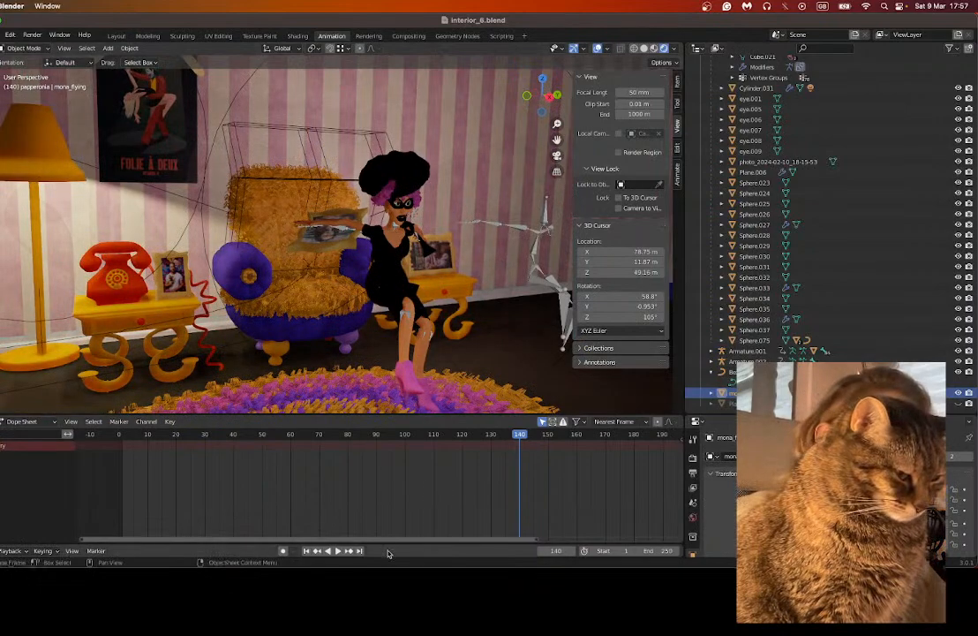
{"action": "left_click", "coordinate": [430, 434]}
{"action": "middle_click_drag", "start_coordinate": [379, 292], "coordinate": [388, 318]}
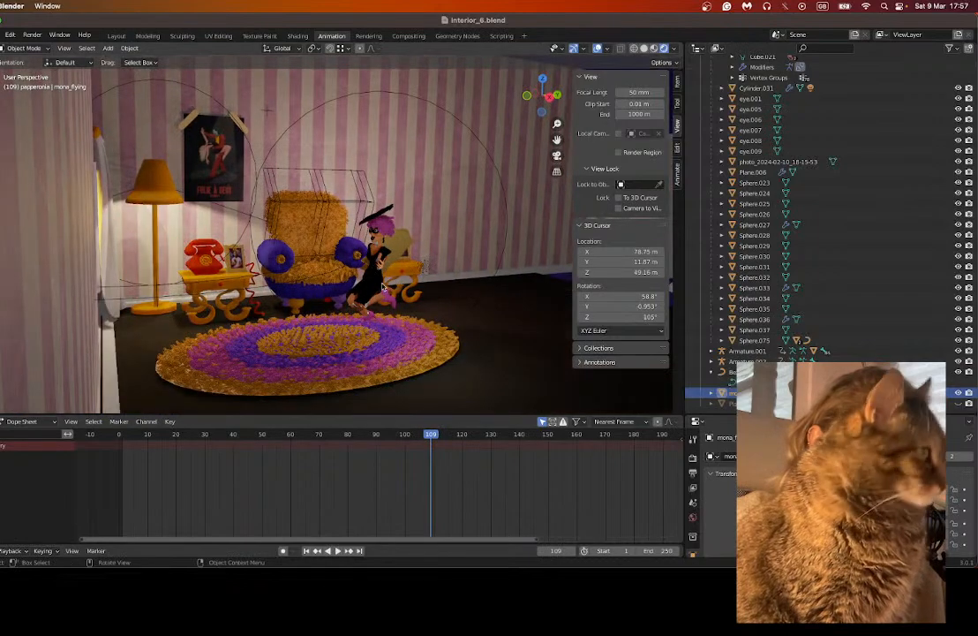
{"action": "left_click", "coordinate": [520, 434]}
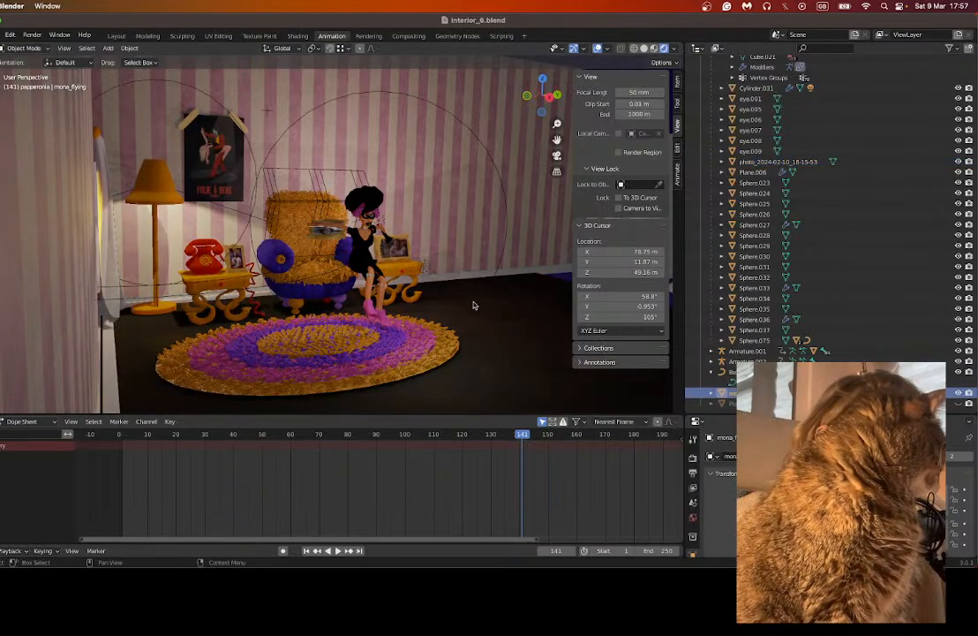
Step: Locate mona_flying outside the room and check its position against the character at frames 119 and 140
{"action": "middle_click_drag", "start_coordinate": [409, 261], "coordinate": [455, 314]}
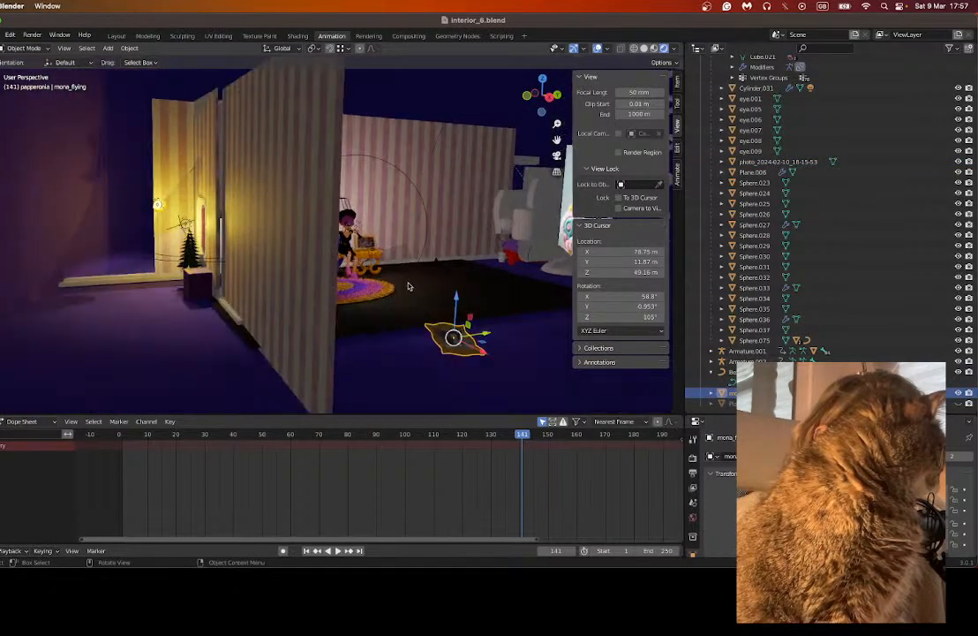
{"action": "left_click", "coordinate": [461, 435]}
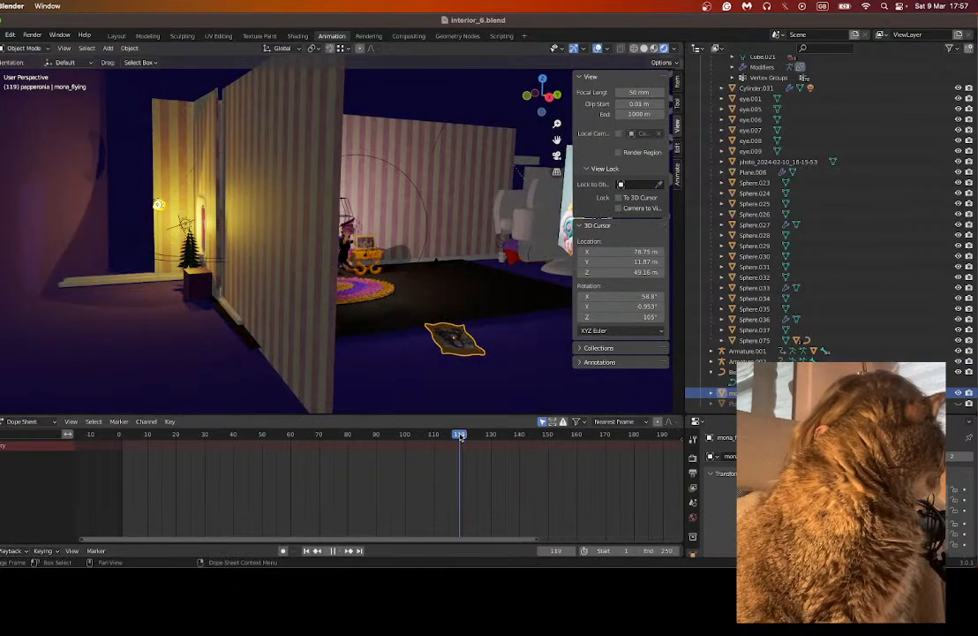
{"action": "left_click", "coordinate": [521, 440]}
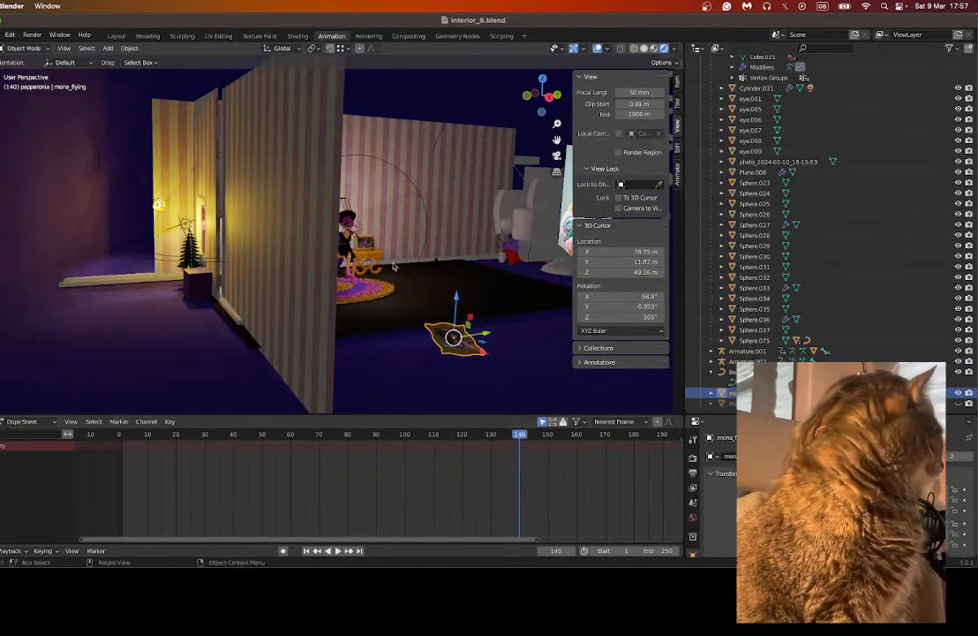
{"action": "scroll", "coordinate": [456, 299], "scroll_direction": "up", "scroll_amount": 4}
{"action": "middle_click_drag", "start_coordinate": [457, 300], "coordinate": [531, 258]}
{"action": "scroll", "coordinate": [562, 132], "scroll_direction": "down", "scroll_amount": 6}
{"action": "scroll", "coordinate": [531, 258], "scroll_direction": "down", "scroll_amount": 3}
{"action": "scroll", "coordinate": [394, 304], "scroll_direction": "up", "scroll_amount": 4}
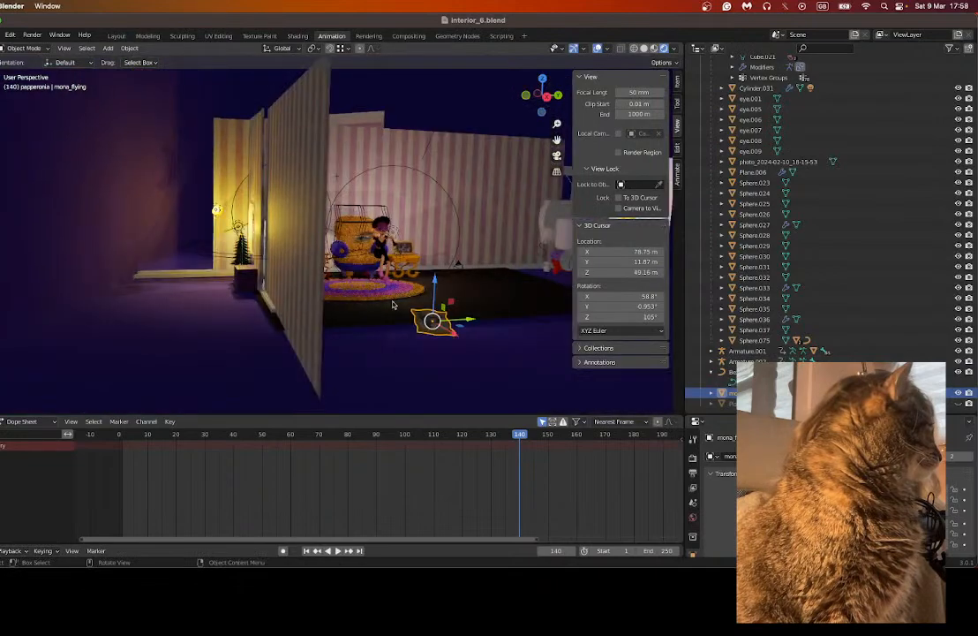
Step: Compare the placements of photo_2024-02-10_18-15-53 and mona_flying by selecting them alternately, ending on mona_flying
{"action": "left_click", "coordinate": [361, 242]}
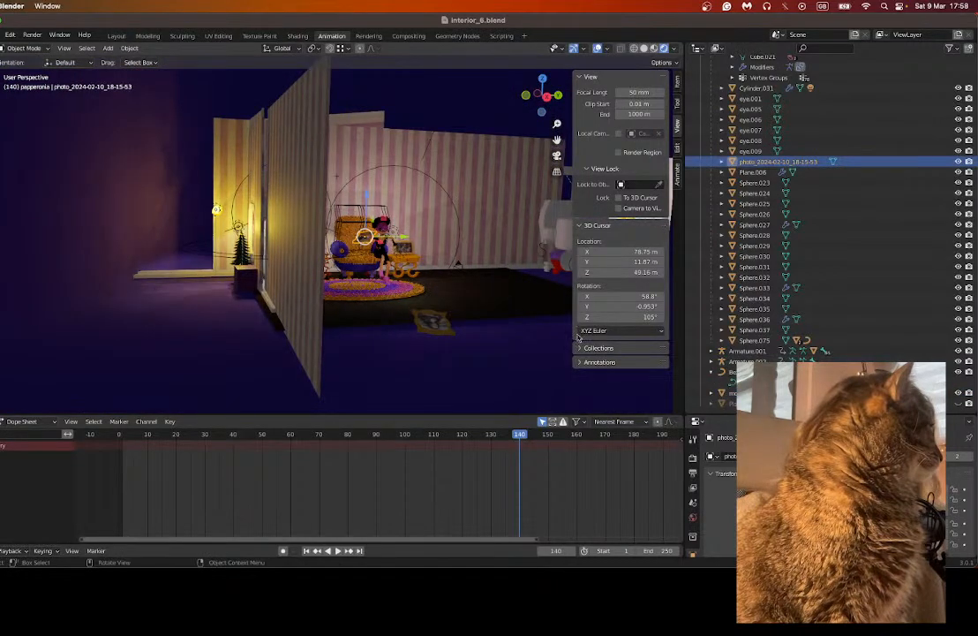
{"action": "left_click_drag", "start_coordinate": [863, 412], "coordinate": [864, 314]}
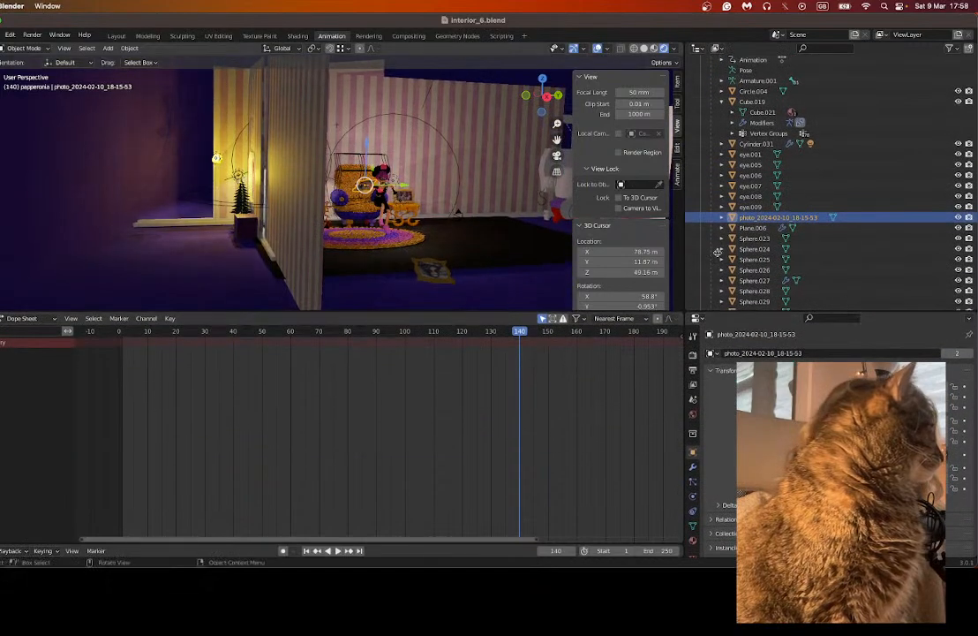
{"action": "scroll", "coordinate": [718, 252], "scroll_direction": "down", "scroll_amount": 5}
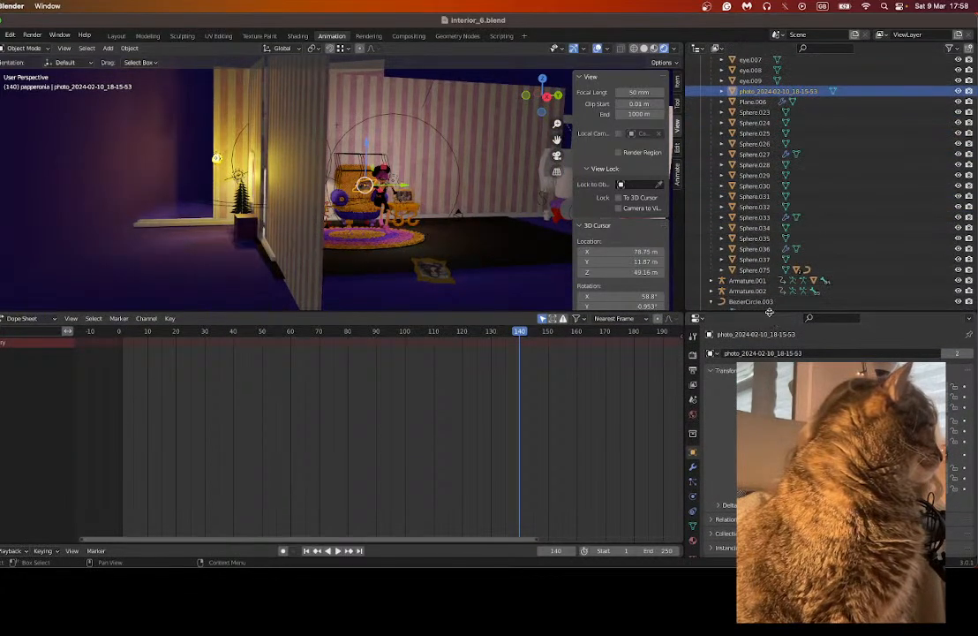
{"action": "left_click_drag", "start_coordinate": [768, 312], "coordinate": [769, 386]}
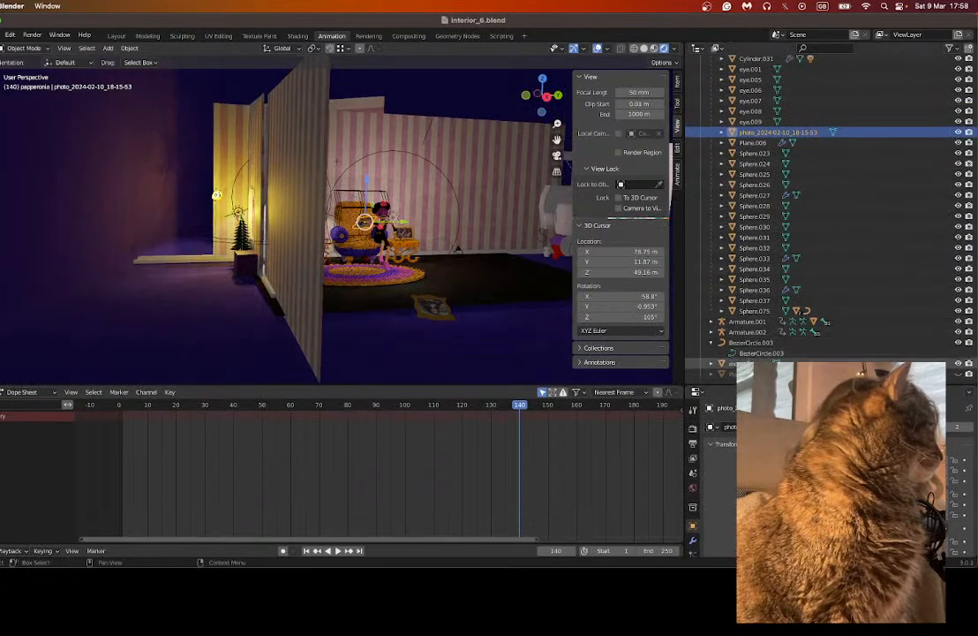
{"action": "left_click", "coordinate": [748, 364]}
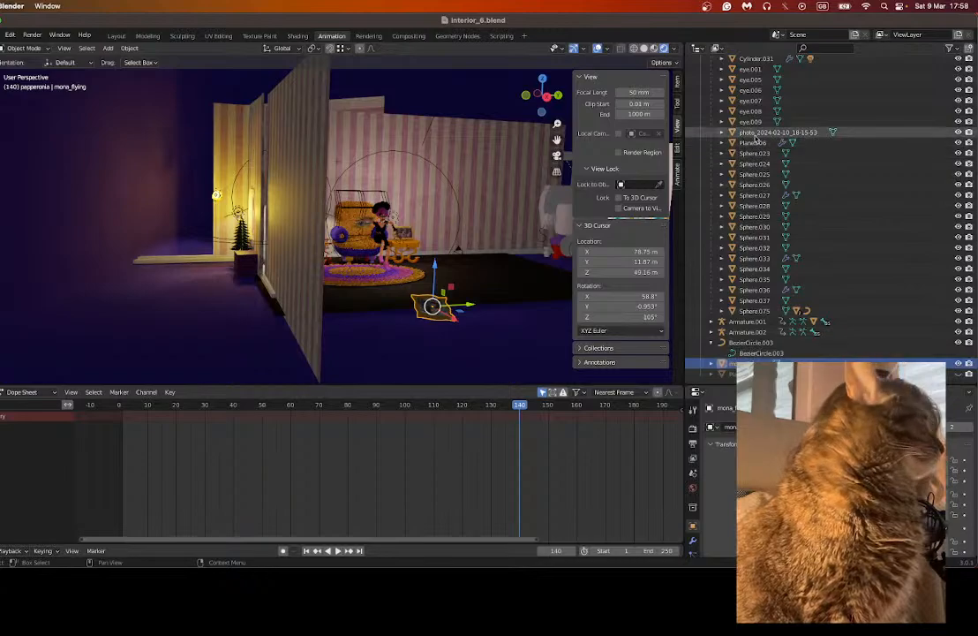
{"action": "left_click", "coordinate": [755, 133]}
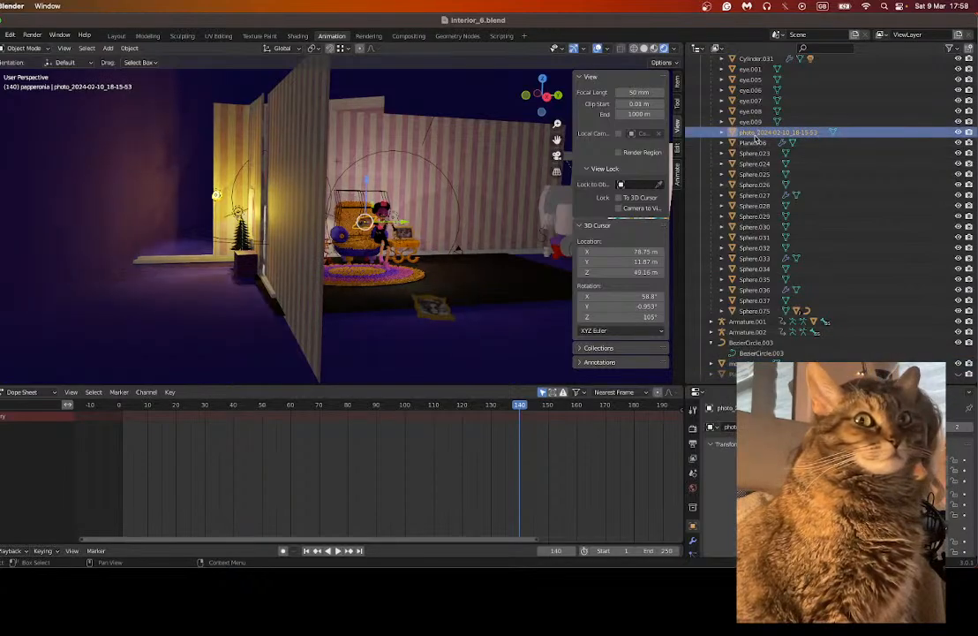
{"action": "left_click", "coordinate": [749, 362]}
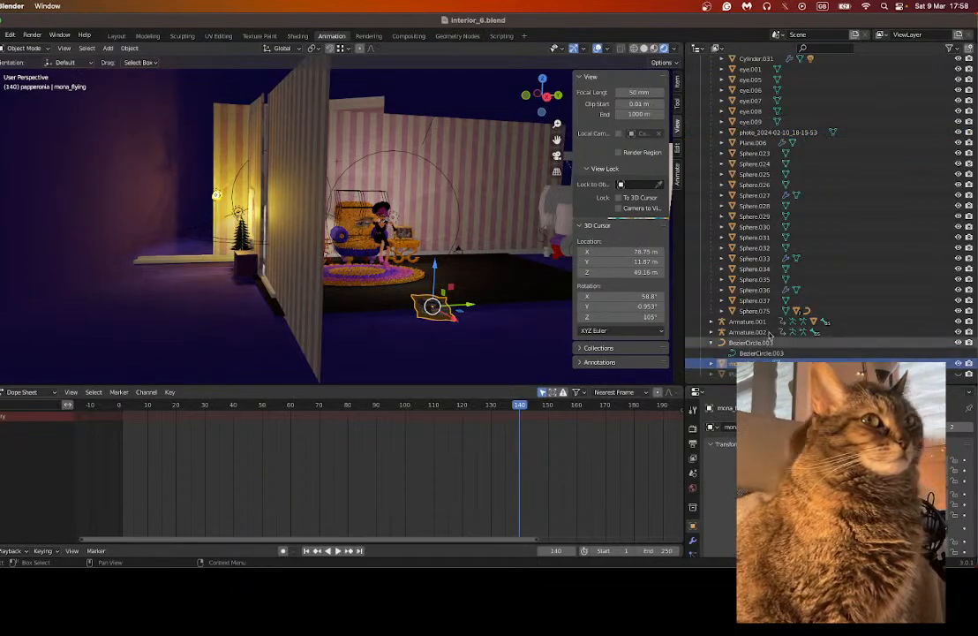
{"action": "left_click", "coordinate": [759, 133]}
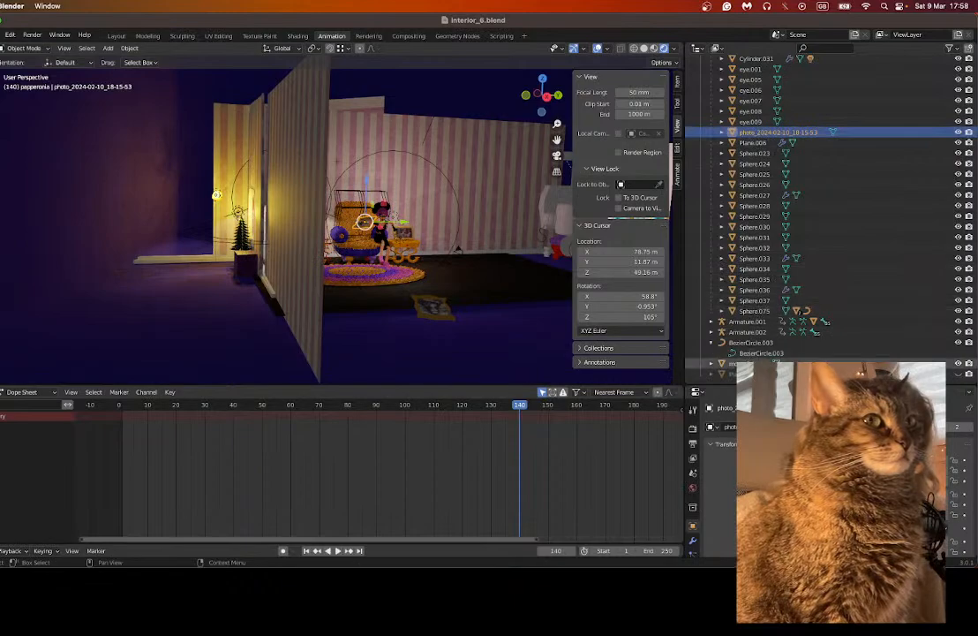
{"action": "left_click", "coordinate": [726, 363]}
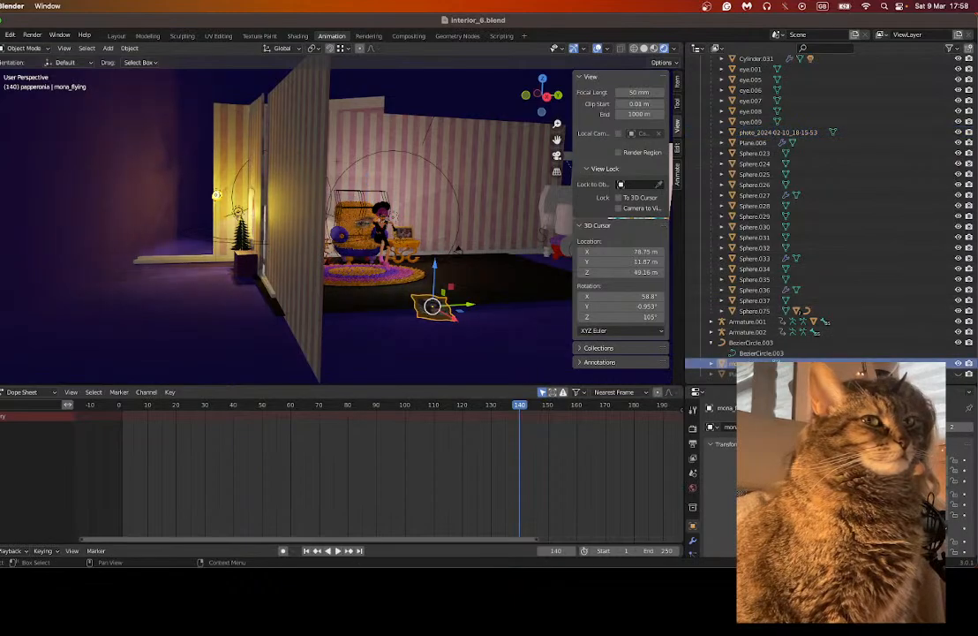
Step: Move mona_flying from outside the room to the area above the rug, near the armchair
{"action": "scroll", "coordinate": [467, 334], "scroll_direction": "up", "scroll_amount": 5}
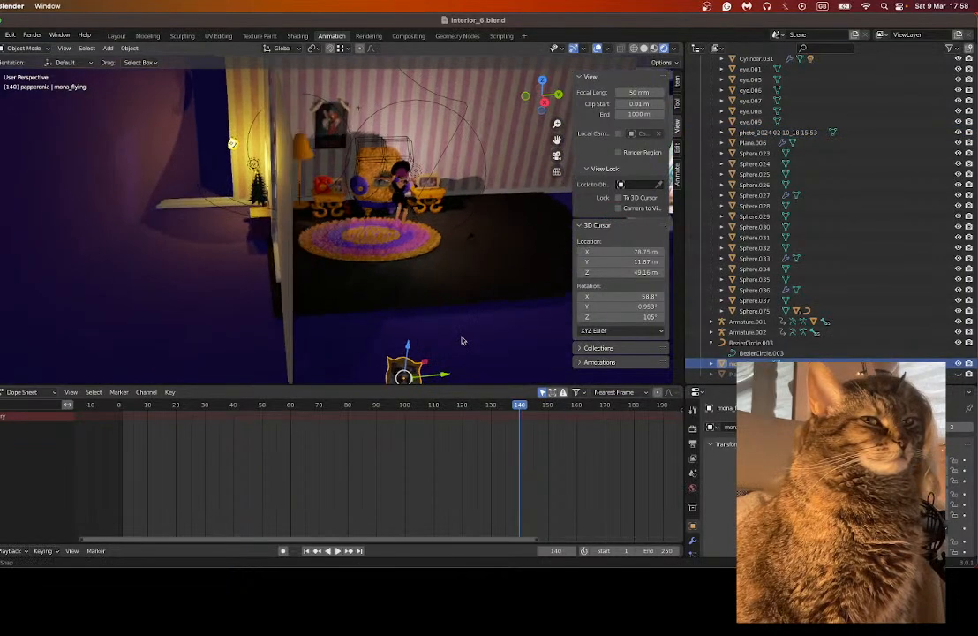
{"action": "middle_click_drag", "start_coordinate": [461, 339], "coordinate": [474, 333]}
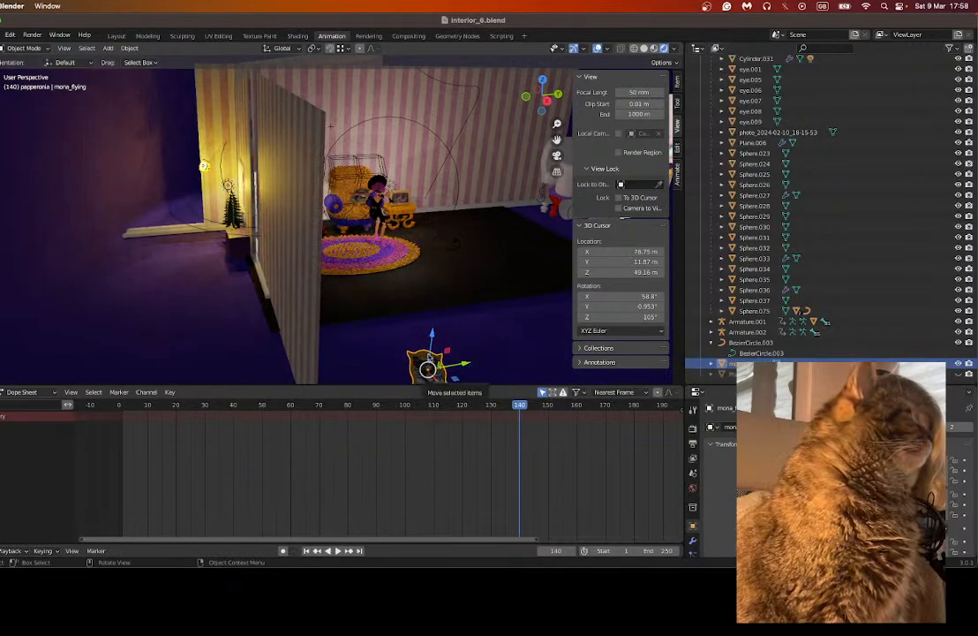
{"action": "key", "text": "g"}
{"action": "left_click", "coordinate": [344, 211]}
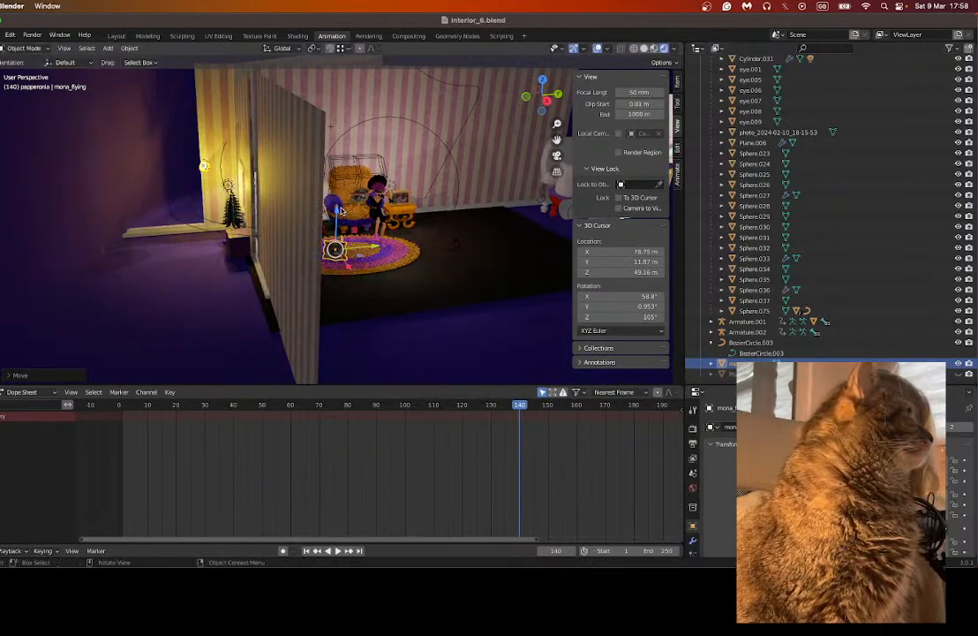
{"action": "left_click_drag", "start_coordinate": [337, 208], "coordinate": [345, 156]}
{"action": "left_click_drag", "start_coordinate": [351, 252], "coordinate": [352, 252]}
{"action": "scroll", "coordinate": [353, 252], "scroll_direction": "up", "scroll_amount": 6}
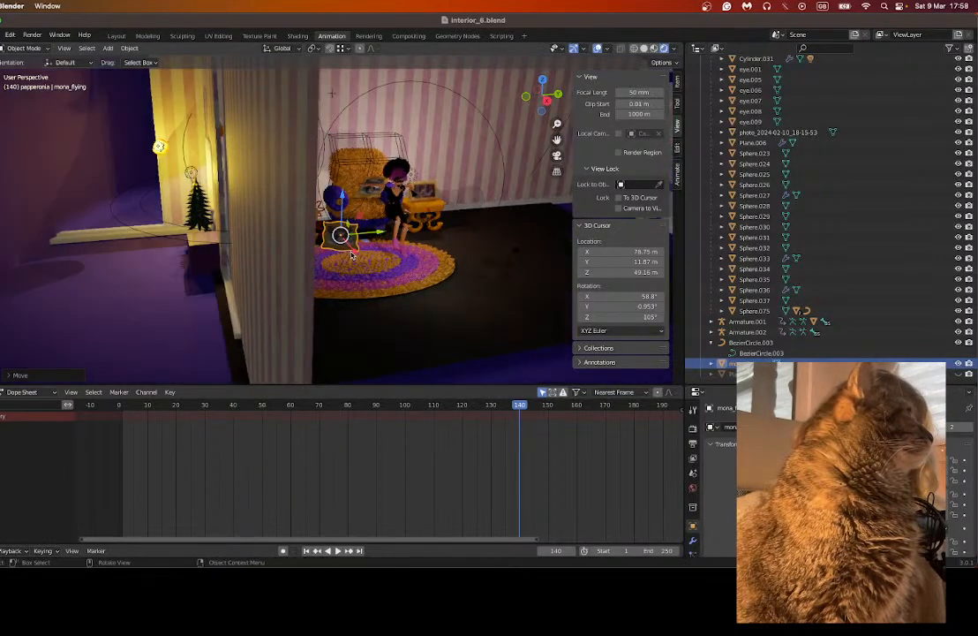
{"action": "left_click_drag", "start_coordinate": [408, 234], "coordinate": [428, 231]}
Step: Shift mona_flying across the room towards the picture in the character's hand
{"action": "scroll", "coordinate": [428, 232], "scroll_direction": "up", "scroll_amount": 5}
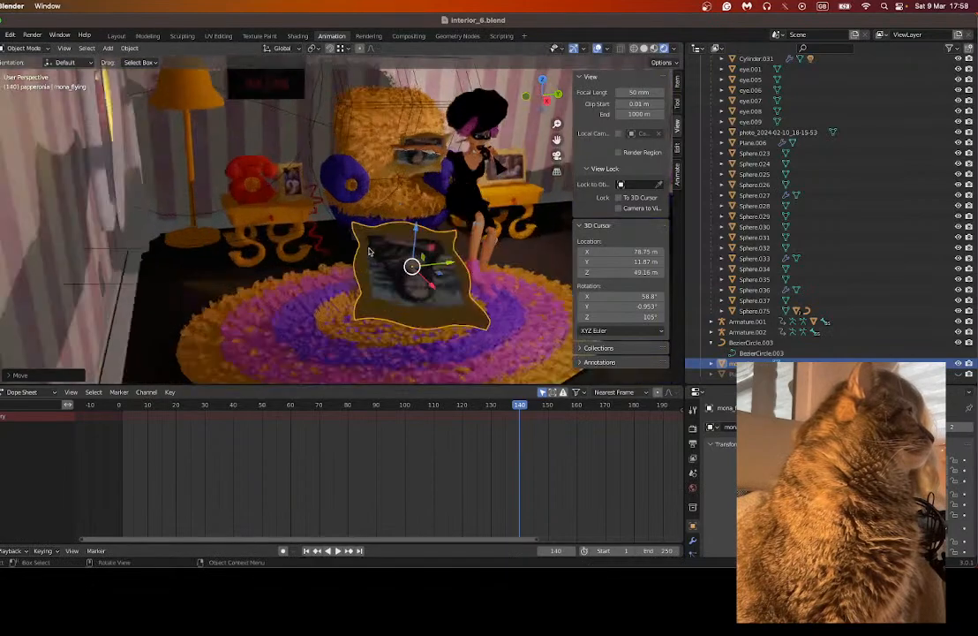
{"action": "middle_click_drag", "start_coordinate": [463, 287], "coordinate": [410, 294]}
{"action": "scroll", "coordinate": [409, 295], "scroll_direction": "up", "scroll_amount": 1}
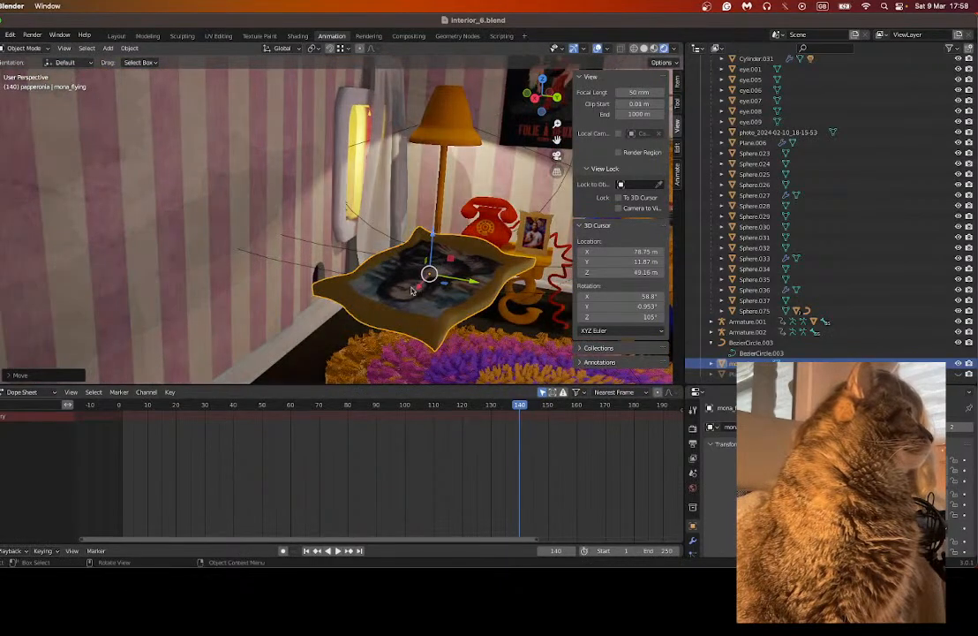
{"action": "left_click_drag", "start_coordinate": [418, 286], "coordinate": [484, 212]}
{"action": "middle_click_drag", "start_coordinate": [553, 139], "coordinate": [519, 161]}
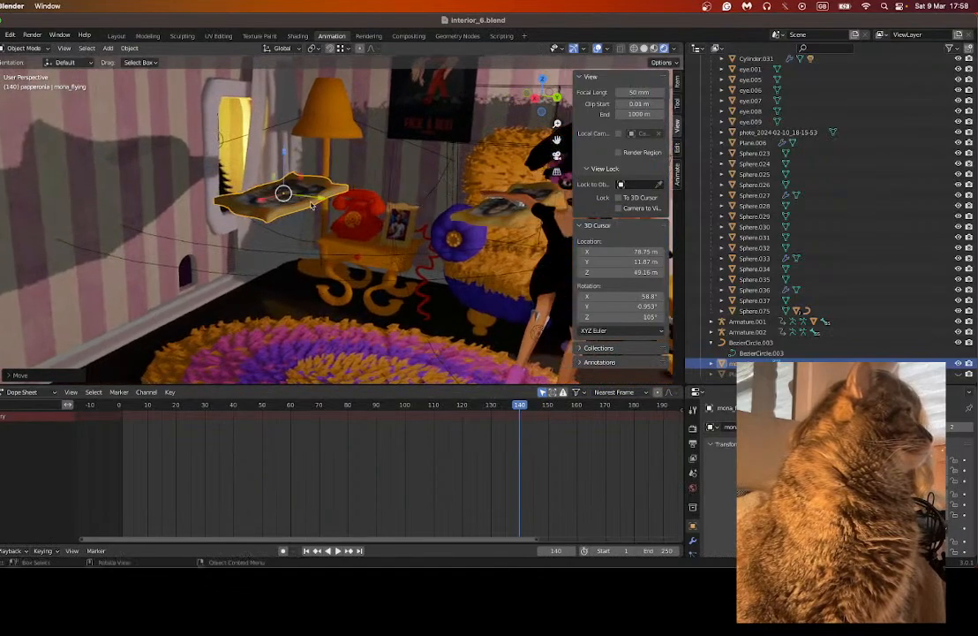
{"action": "key", "text": "g"}
{"action": "key", "text": "x"}
{"action": "left_click", "coordinate": [500, 233]}
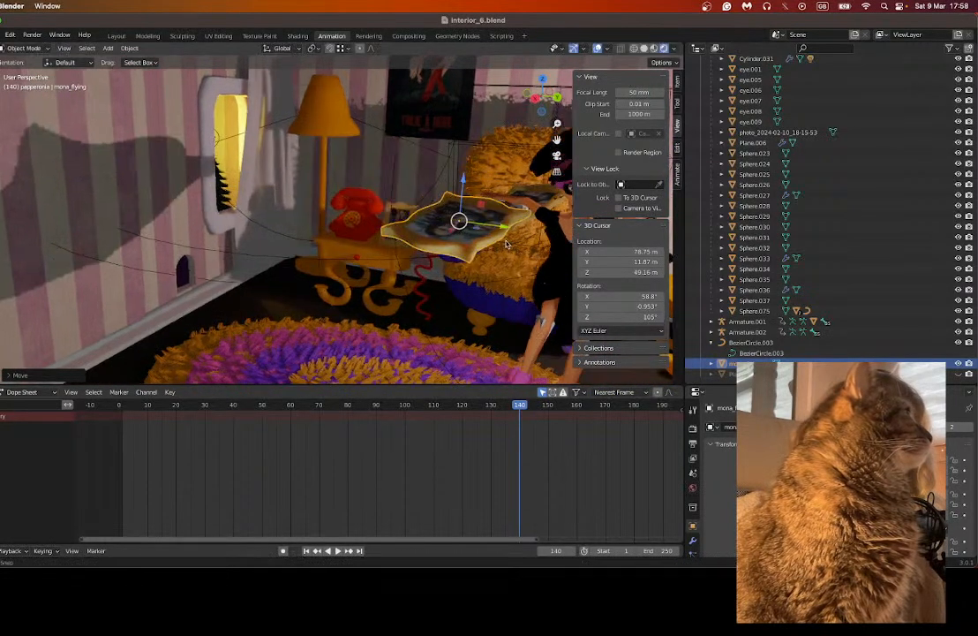
Step: Slide mona_flying along the X axis until it overlaps the original picture in the character's hand
{"action": "middle_click_drag", "start_coordinate": [530, 93], "coordinate": [527, 264]}
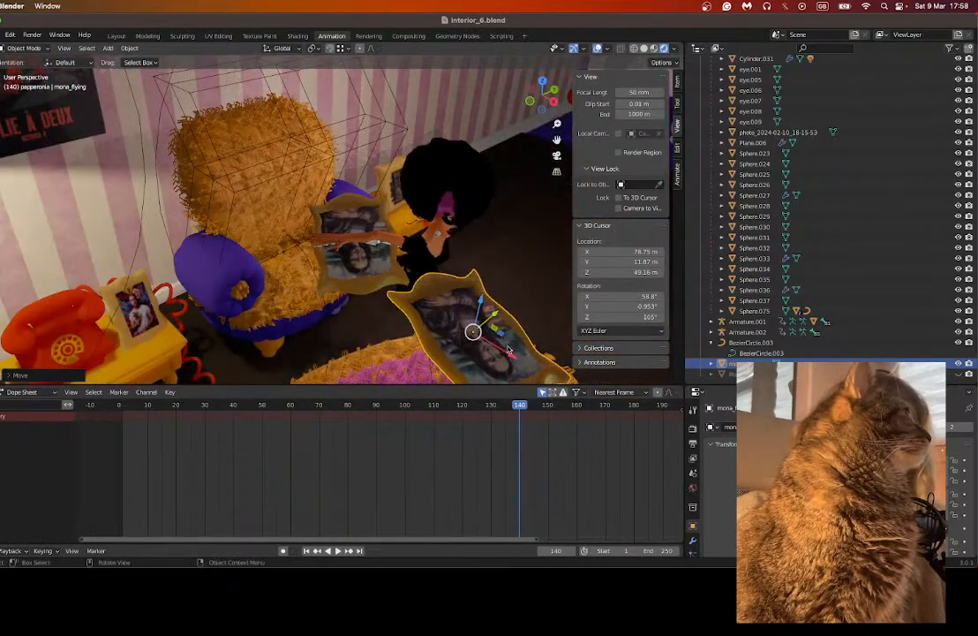
{"action": "key", "text": "g"}
{"action": "key", "text": "x"}
{"action": "left_click", "coordinate": [345, 249]}
{"action": "middle_click_drag", "start_coordinate": [345, 249], "coordinate": [481, 294]}
{"action": "key", "text": "g"}
{"action": "key", "text": "x"}
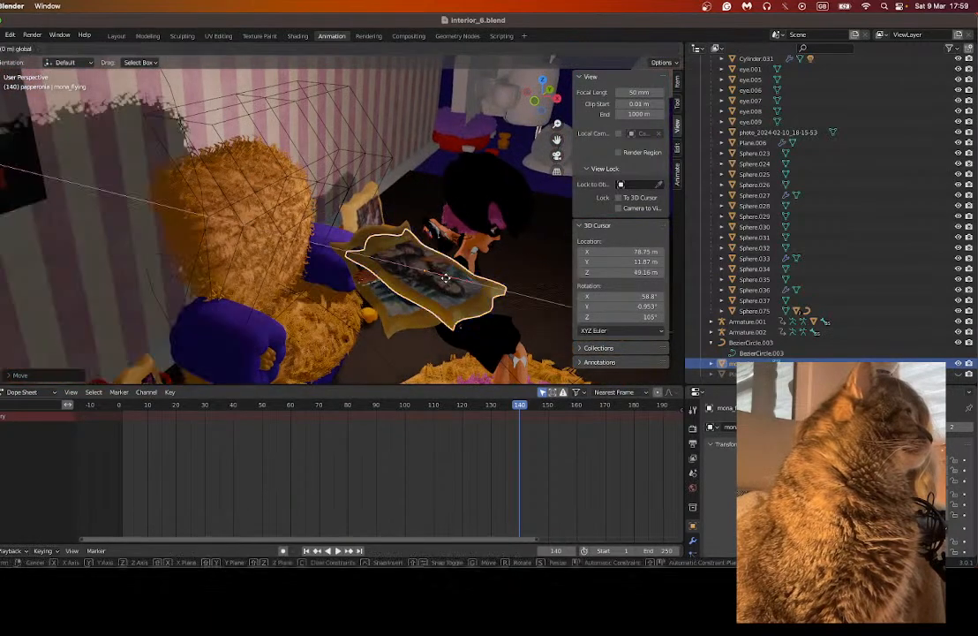
{"action": "left_click", "coordinate": [434, 274]}
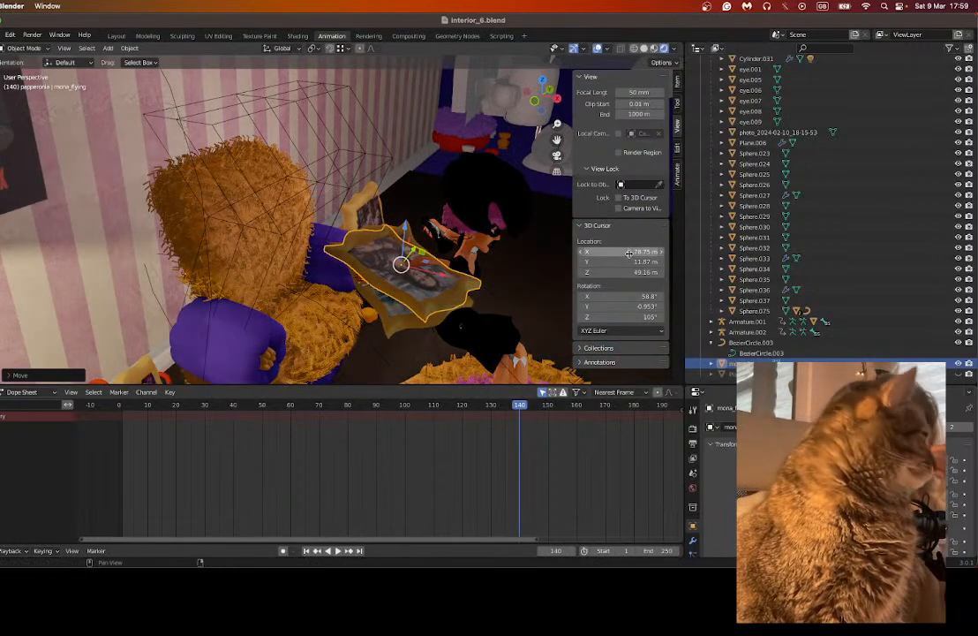
Step: Try to match mona_flying's rotation to photo_2024-02-10_18-15-53 by alternating between the two pictures and changing mona_flying's rotation axis by axis
{"action": "left_click", "coordinate": [777, 132]}
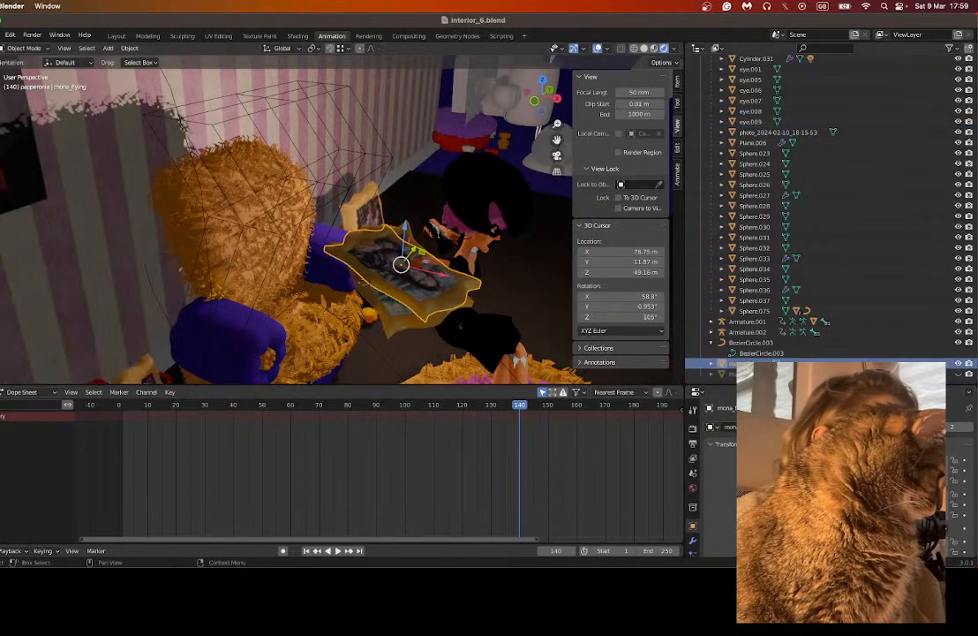
{"action": "left_click", "coordinate": [724, 362]}
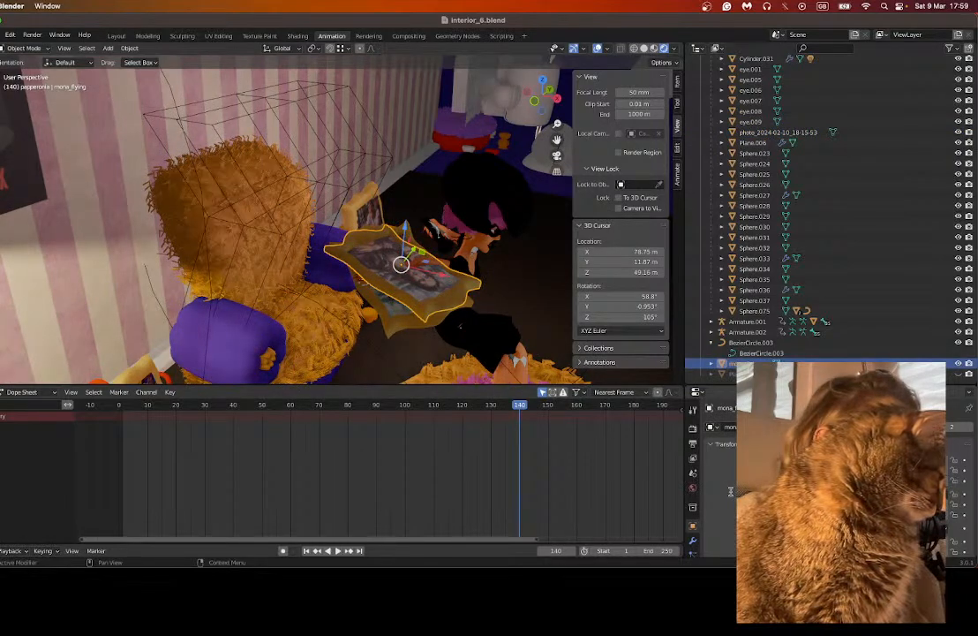
{"action": "left_click", "coordinate": [770, 133]}
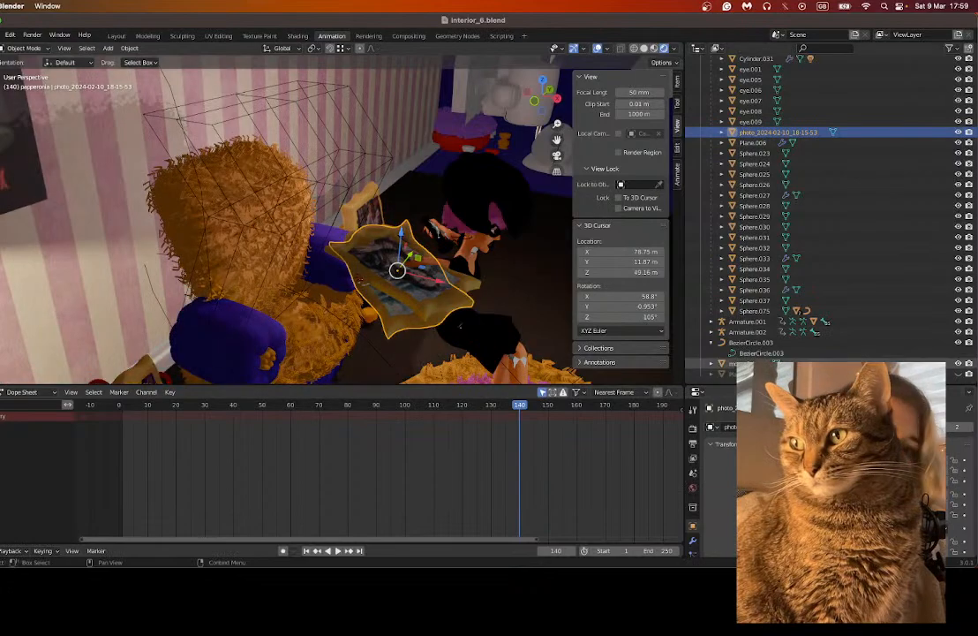
{"action": "left_click", "coordinate": [748, 363]}
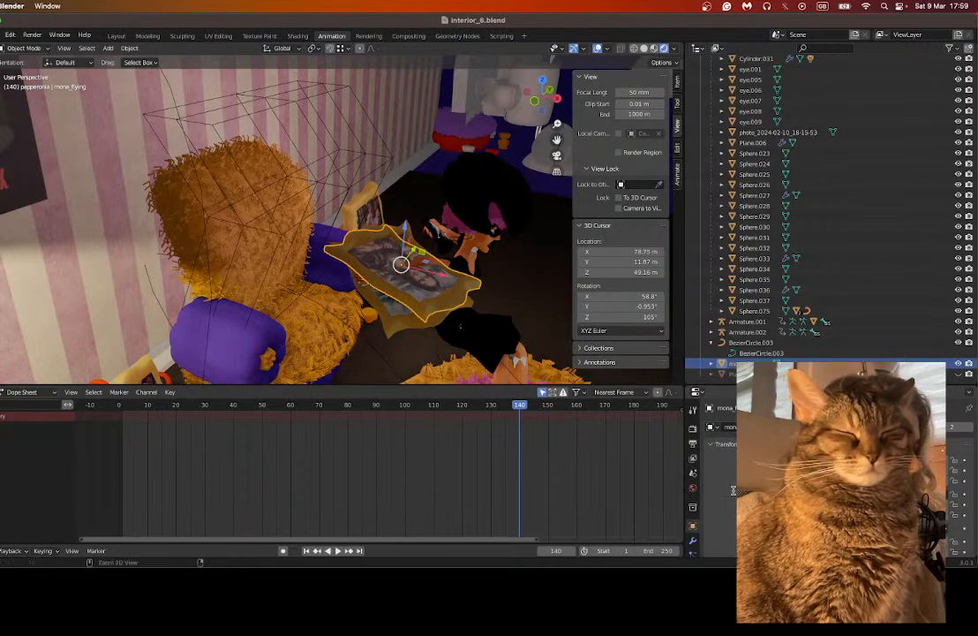
{"action": "key", "text": "super+z"}
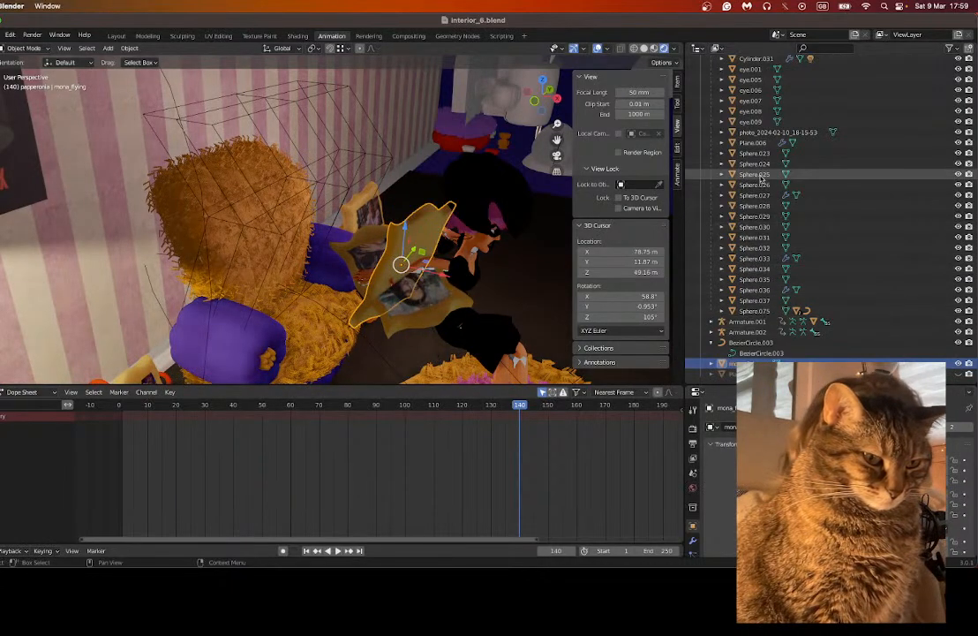
{"action": "left_click", "coordinate": [759, 131]}
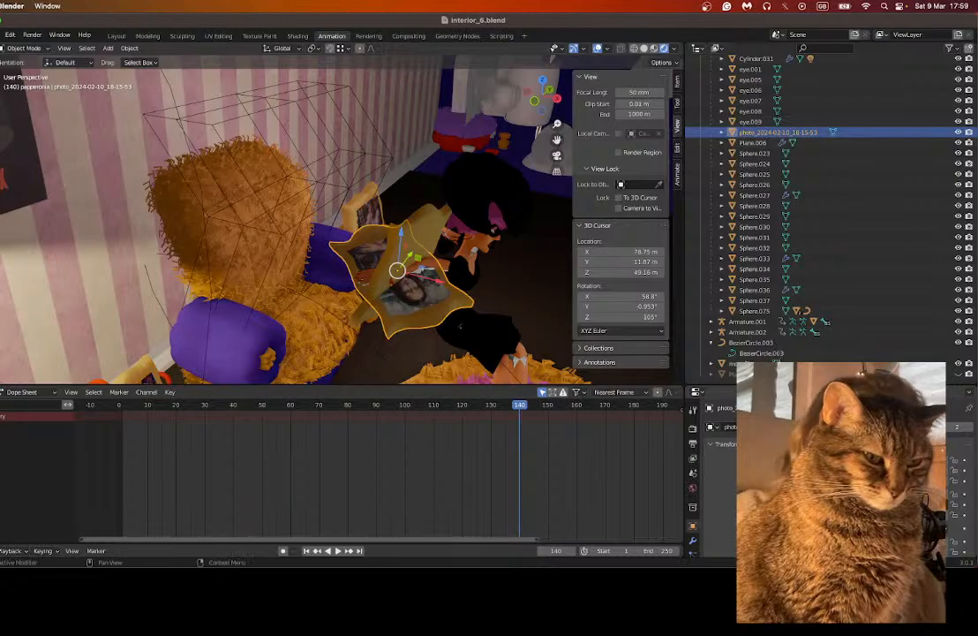
{"action": "left_click", "coordinate": [722, 363]}
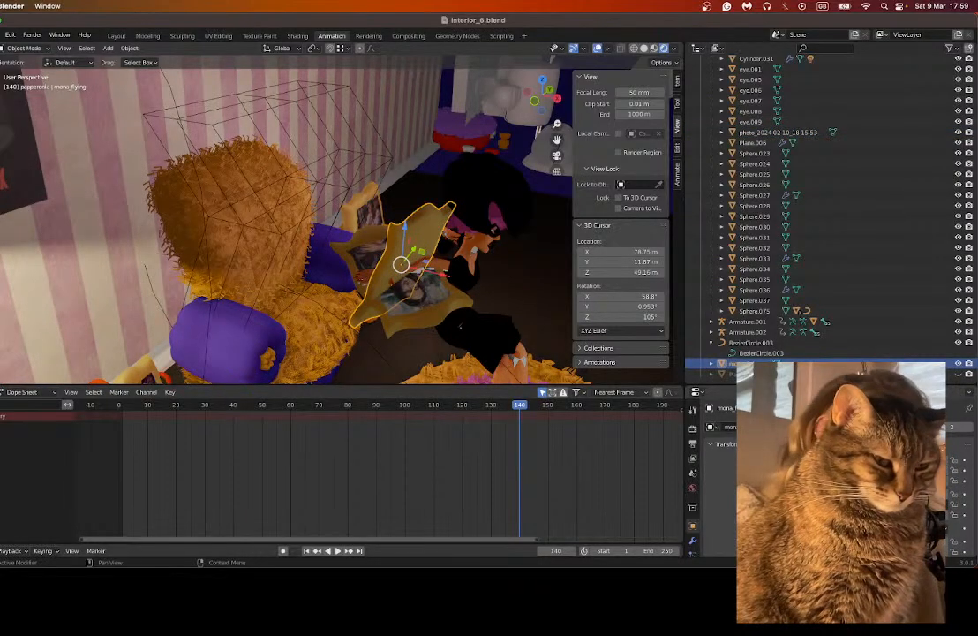
{"action": "left_click", "coordinate": [756, 133]}
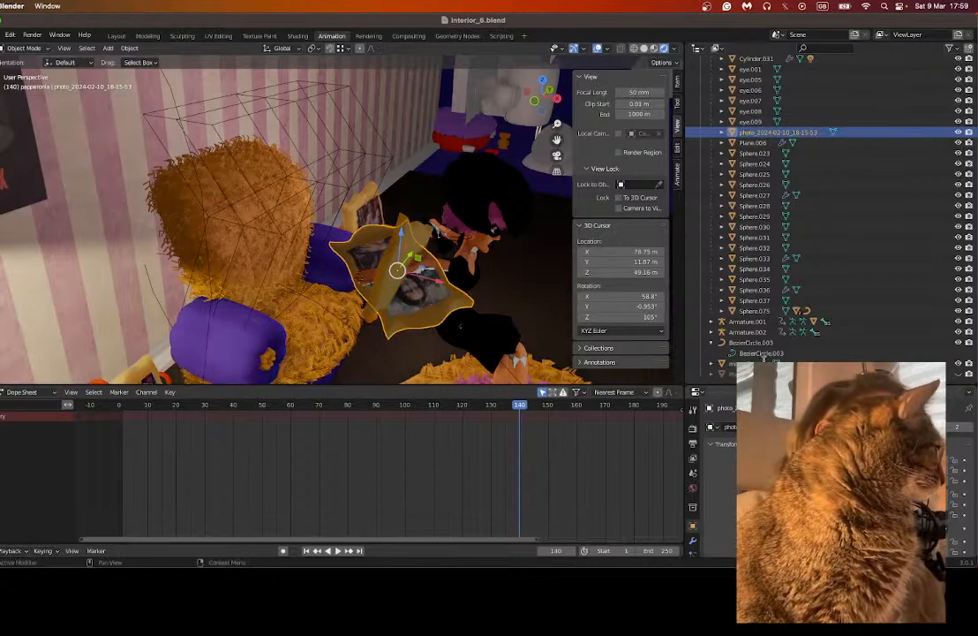
{"action": "left_click", "coordinate": [748, 363]}
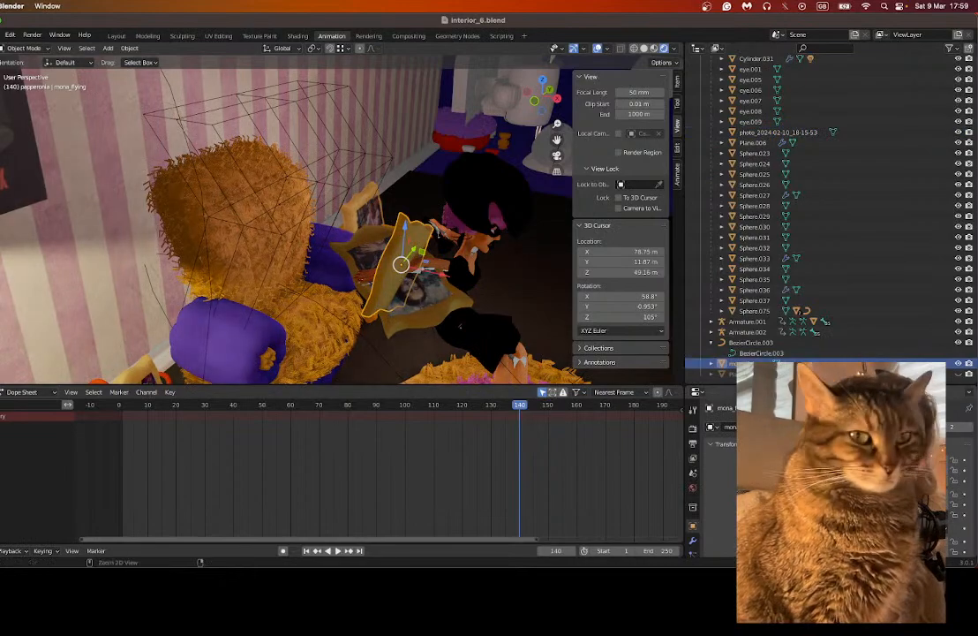
{"action": "key", "text": "Return"}
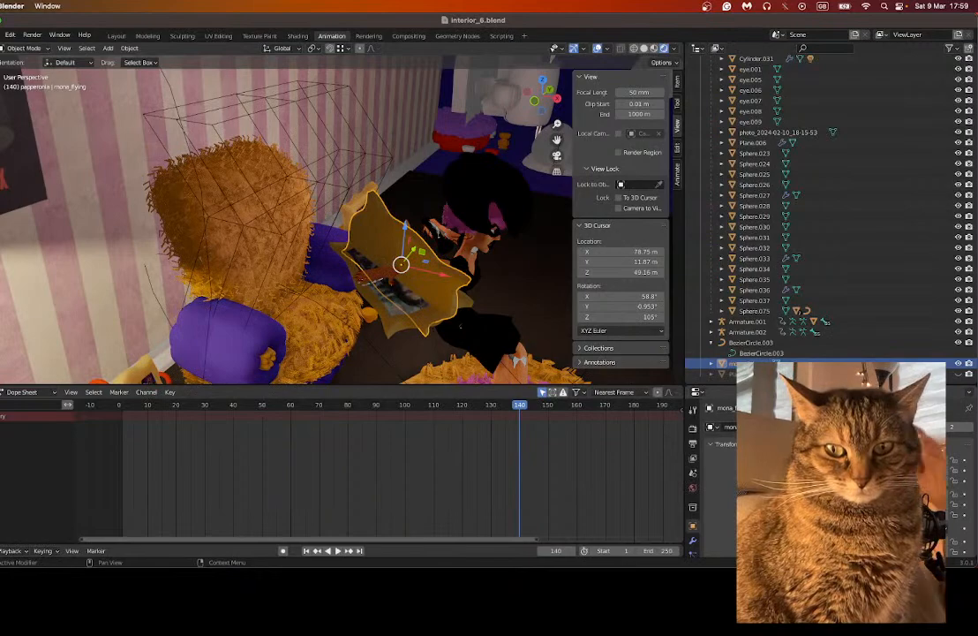
{"action": "middle_click_drag", "start_coordinate": [501, 326], "coordinate": [390, 296]}
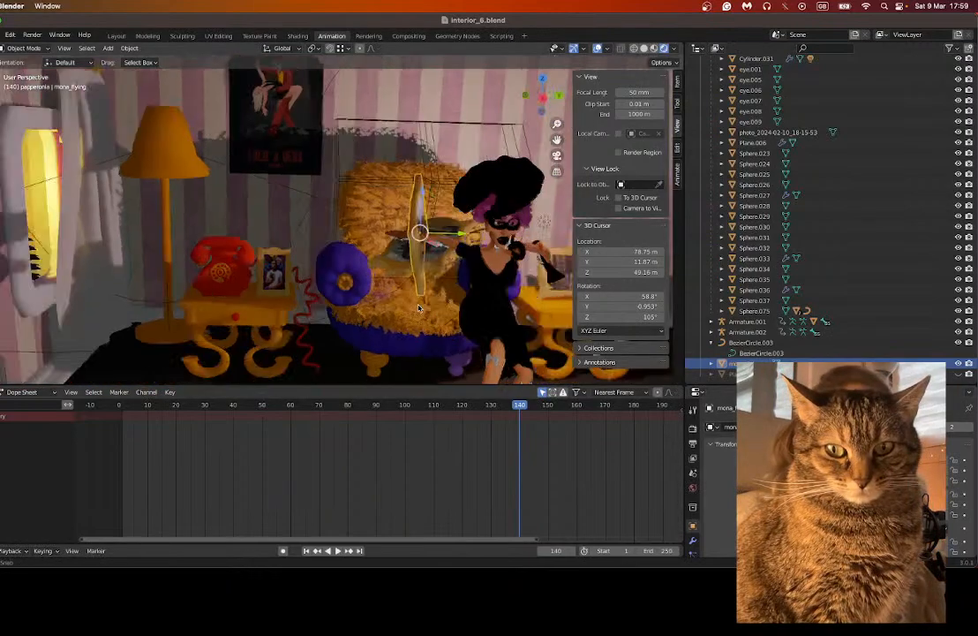
{"action": "scroll", "coordinate": [532, 198], "scroll_direction": "up", "scroll_amount": 3}
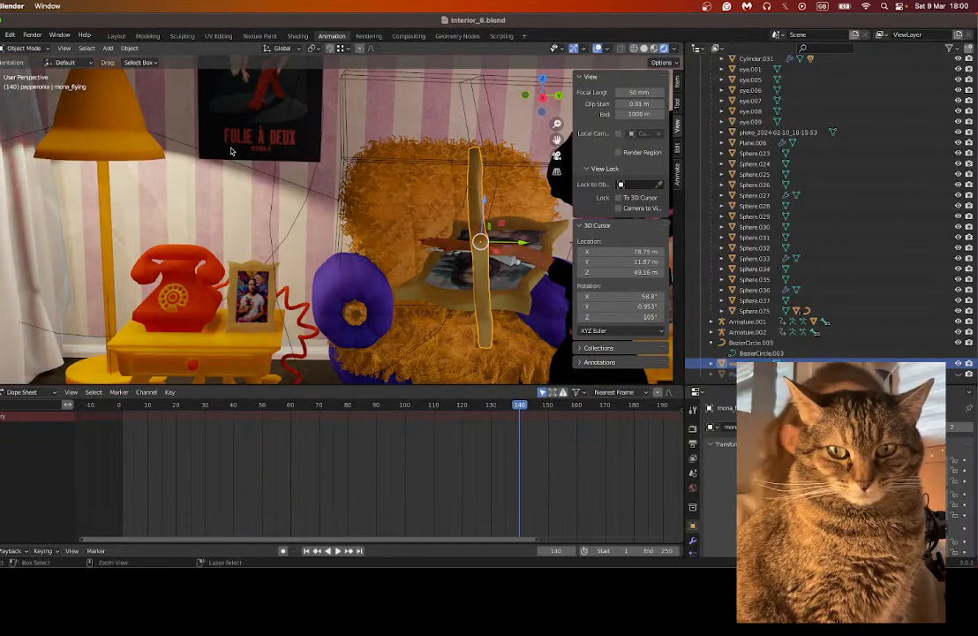
Step: Undo the rotation changes made to mona_flying
{"action": "key", "text": "ctrl+z"}
{"action": "key", "text": "z"}
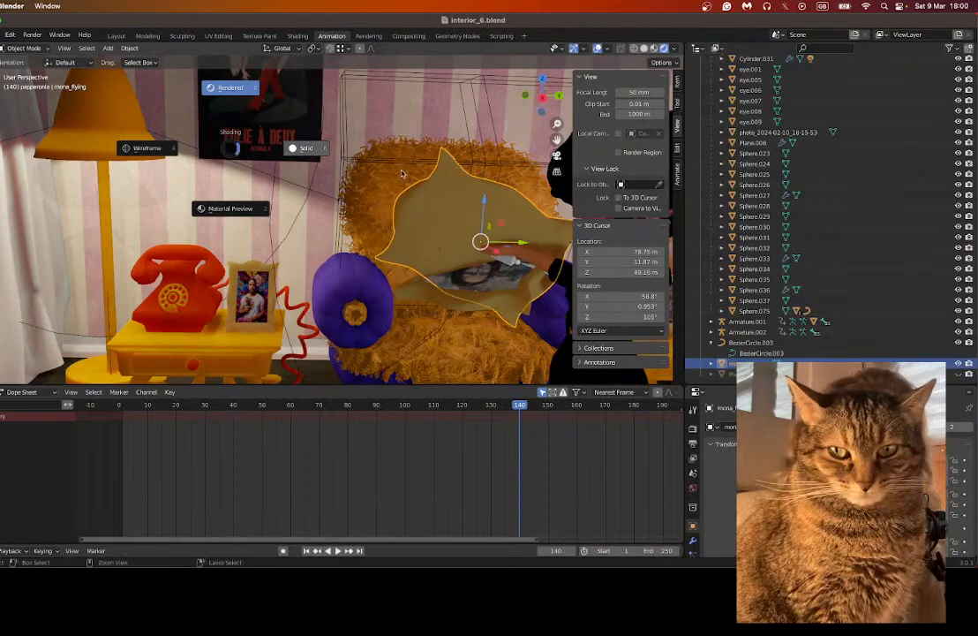
{"action": "key", "text": "Escape"}
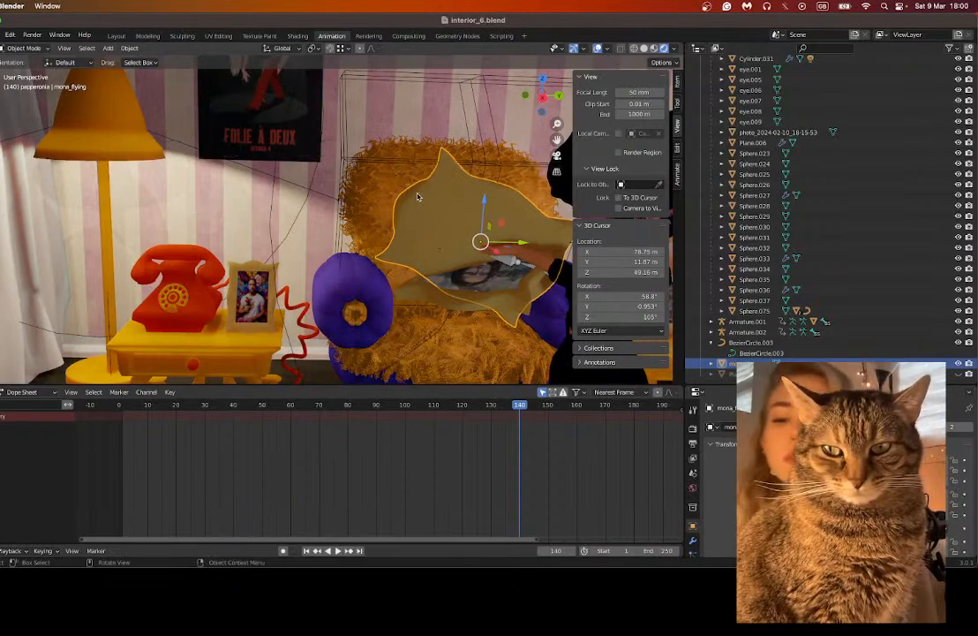
{"action": "key", "text": "z"}
{"action": "key", "text": "Escape"}
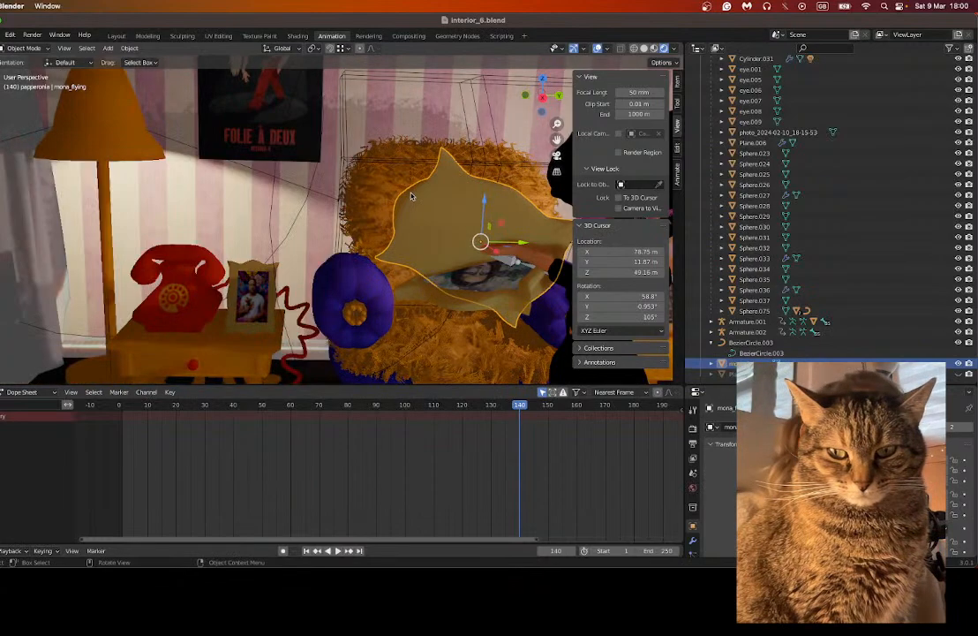
{"action": "left_click", "coordinate": [412, 196]}
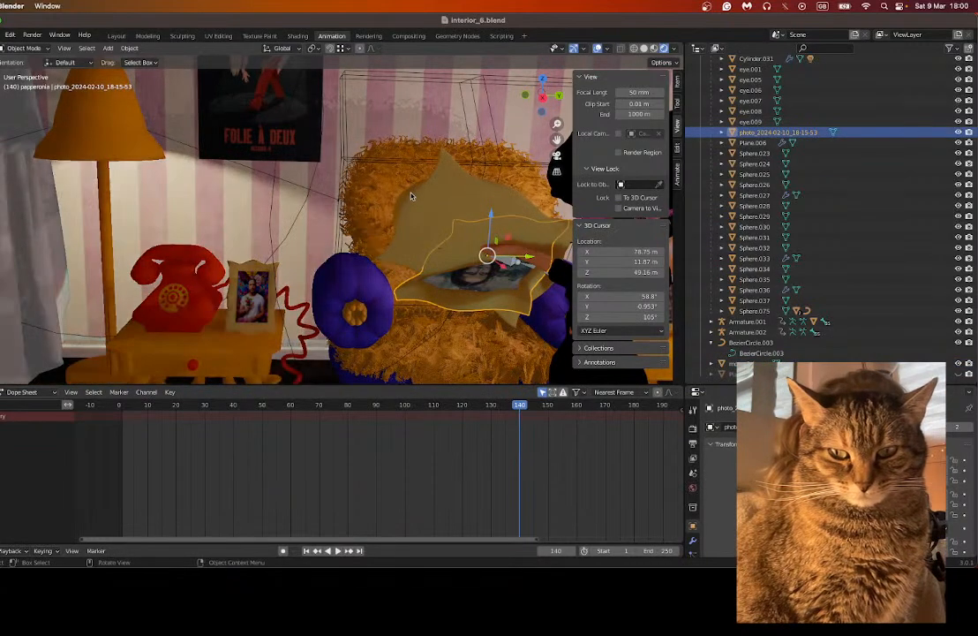
{"action": "left_click", "coordinate": [410, 196]}
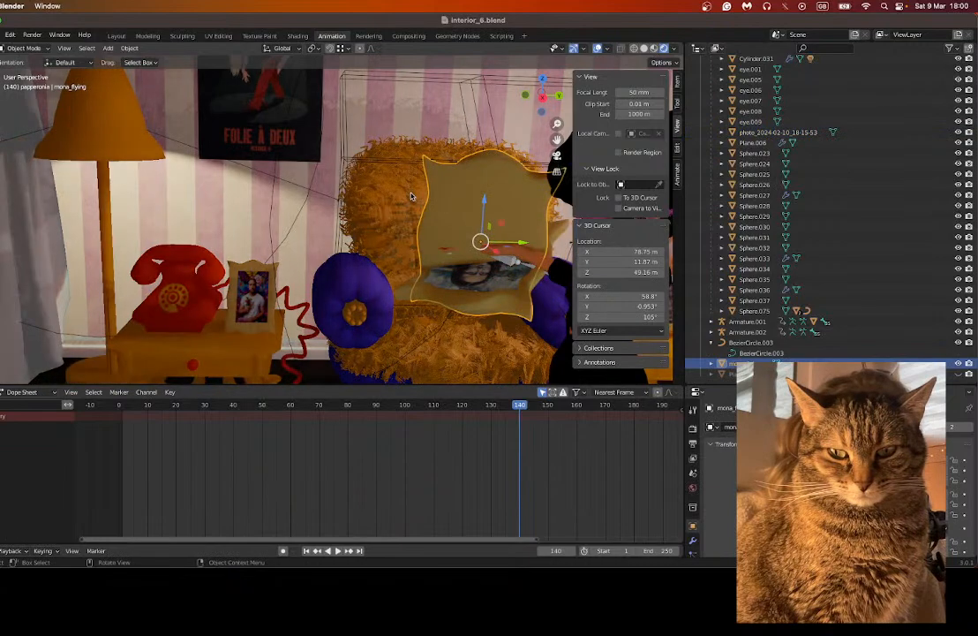
{"action": "left_click", "coordinate": [411, 196]}
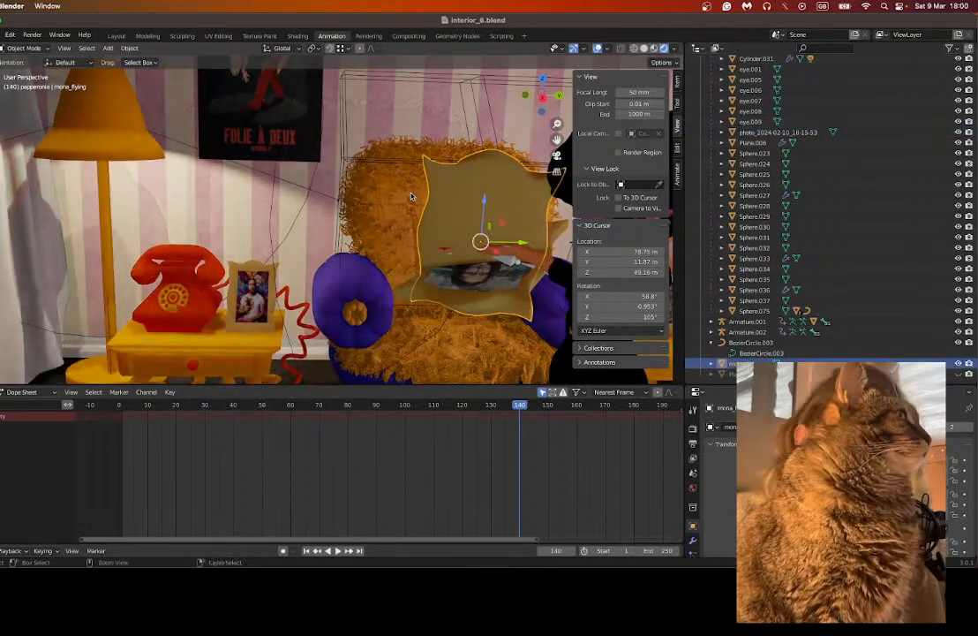
{"action": "left_click", "coordinate": [410, 196]}
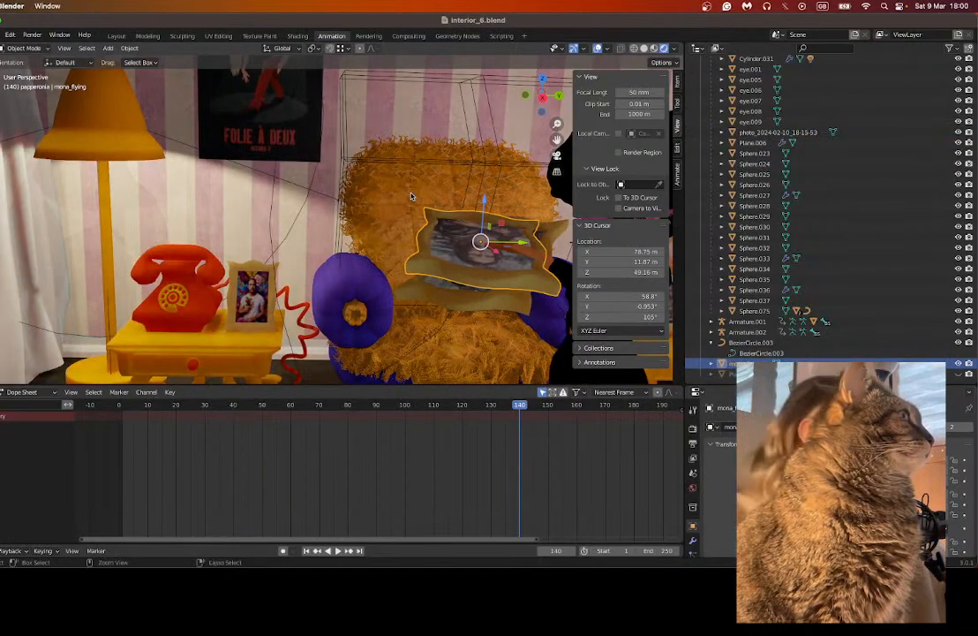
{"action": "key", "text": "ctrl+z"}
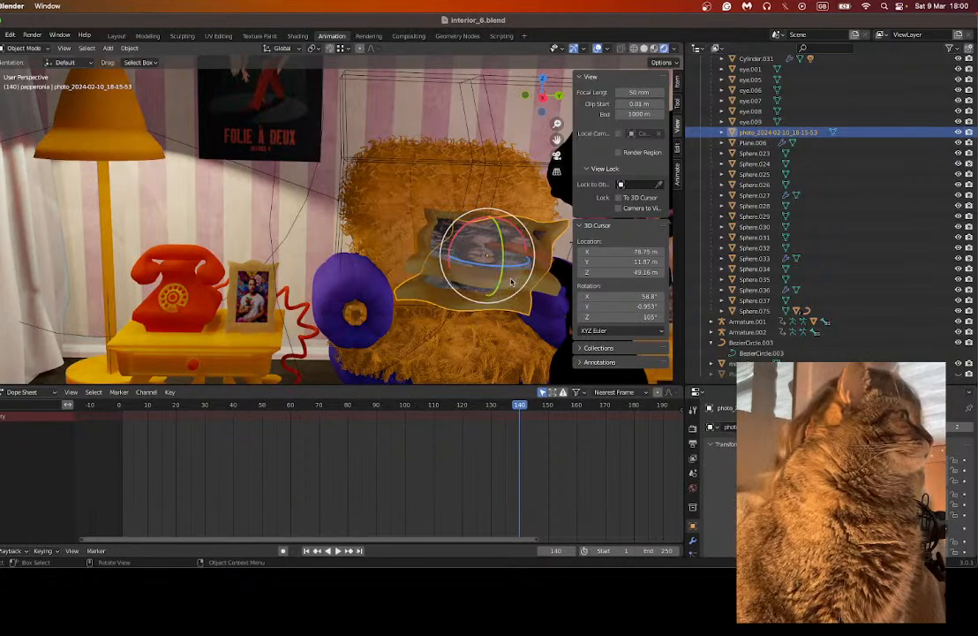
{"action": "key", "text": "g"}
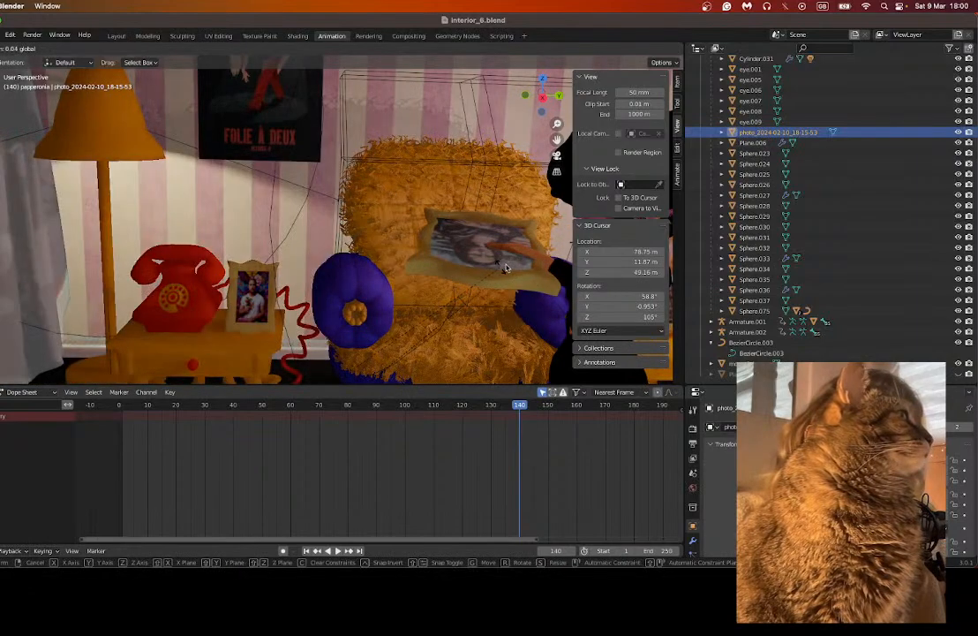
{"action": "left_click", "coordinate": [507, 267]}
{"action": "middle_click_drag", "start_coordinate": [507, 268], "coordinate": [537, 291]}
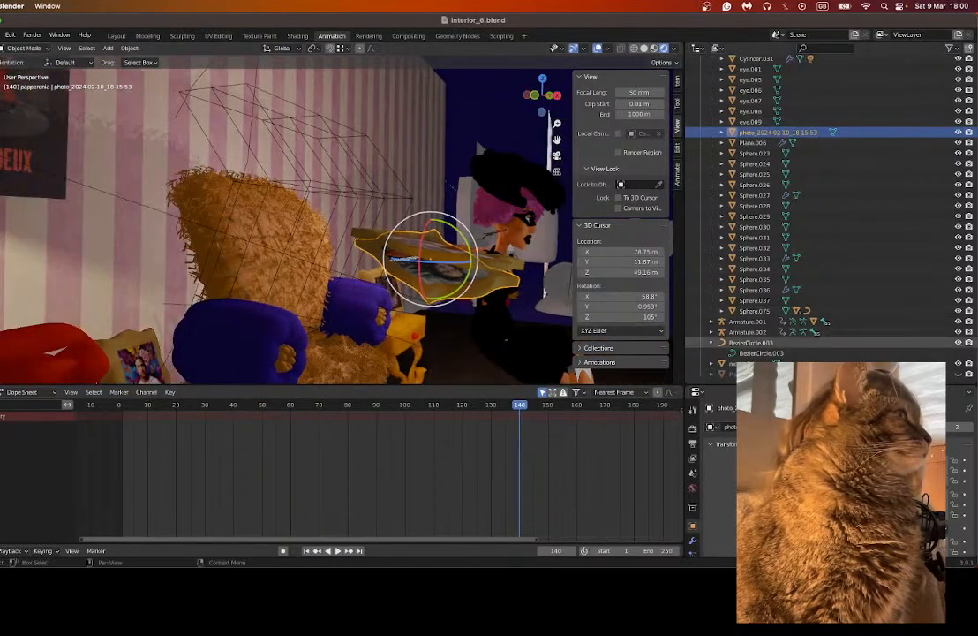
Step: Select mona_flying and rotate it around individual axes to bring its tilt closer to the original picture in the character's hand
{"action": "left_click", "coordinate": [452, 279]}
{"action": "middle_click_drag", "start_coordinate": [451, 279], "coordinate": [436, 208]}
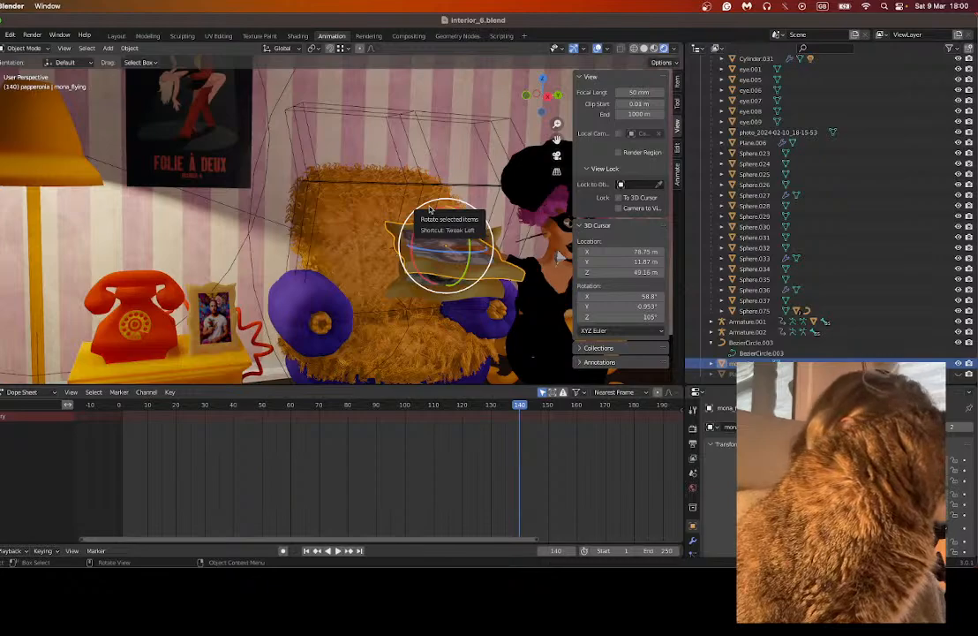
{"action": "left_click_drag", "start_coordinate": [465, 222], "coordinate": [556, 255]}
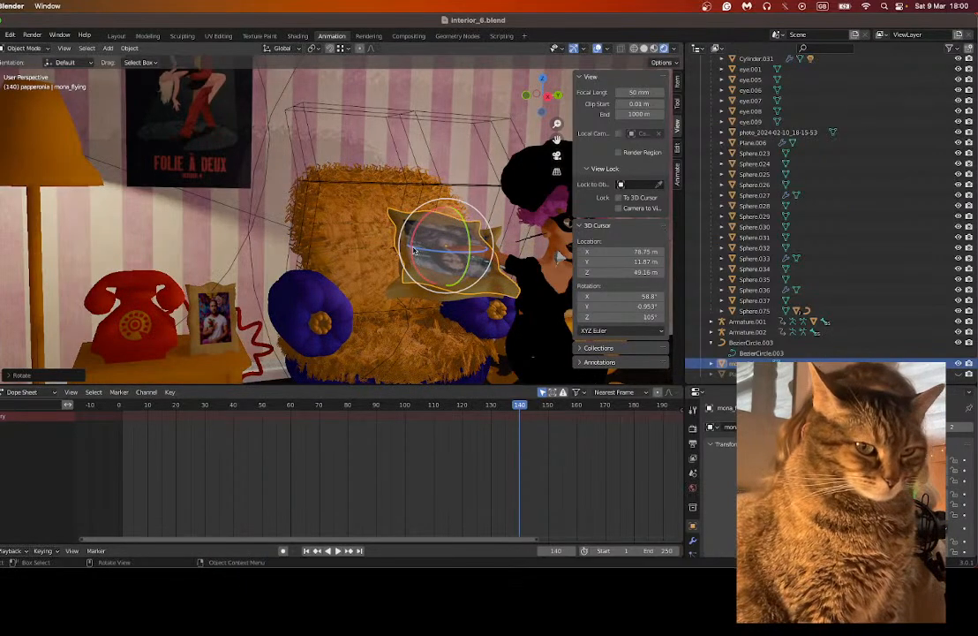
{"action": "left_click_drag", "start_coordinate": [414, 250], "coordinate": [460, 215]}
{"action": "key", "text": "y"}
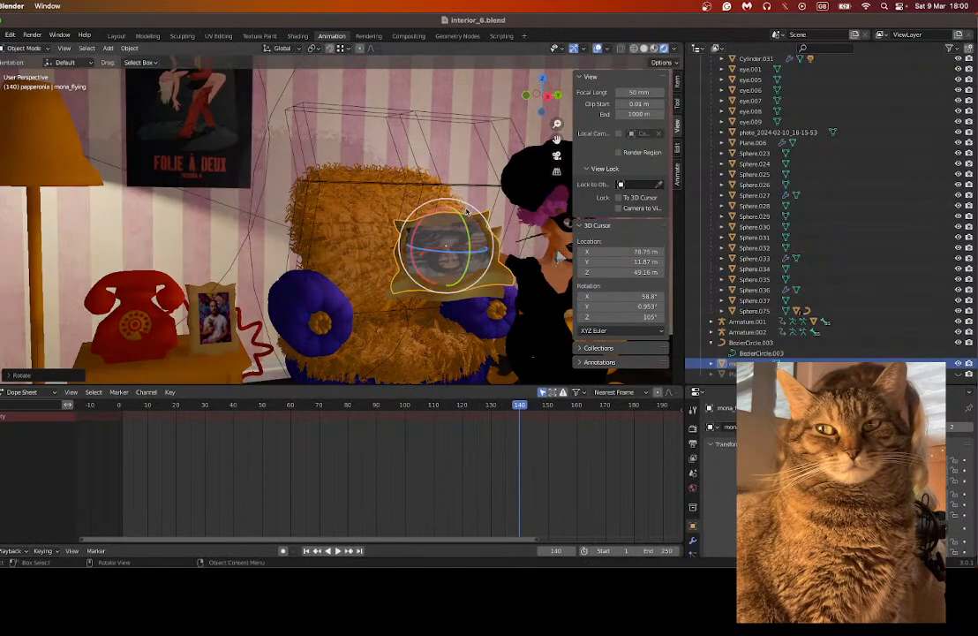
Step: Fine-tune mona_flying's orientation with a free trackball rotation so it lies parallel to the original picture
{"action": "middle_click_drag", "start_coordinate": [482, 274], "coordinate": [393, 293]}
{"action": "key", "text": "r"}
{"action": "key", "text": "r"}
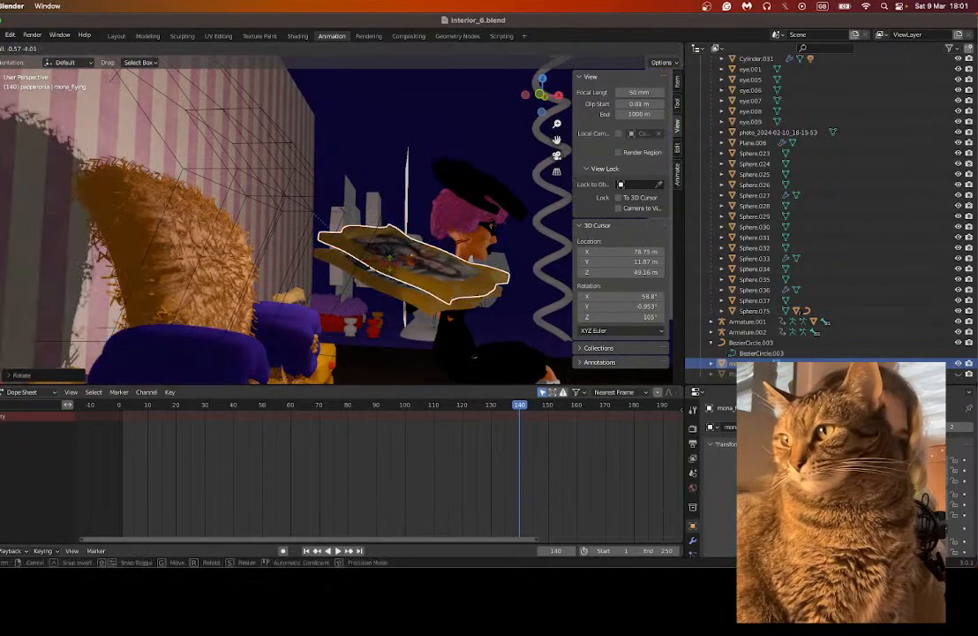
{"action": "key", "text": "Return"}
Step: Lower mona_flying about 0.23 m along the global Z axis onto the original picture
{"action": "middle_click_drag", "start_coordinate": [371, 256], "coordinate": [268, 272]}
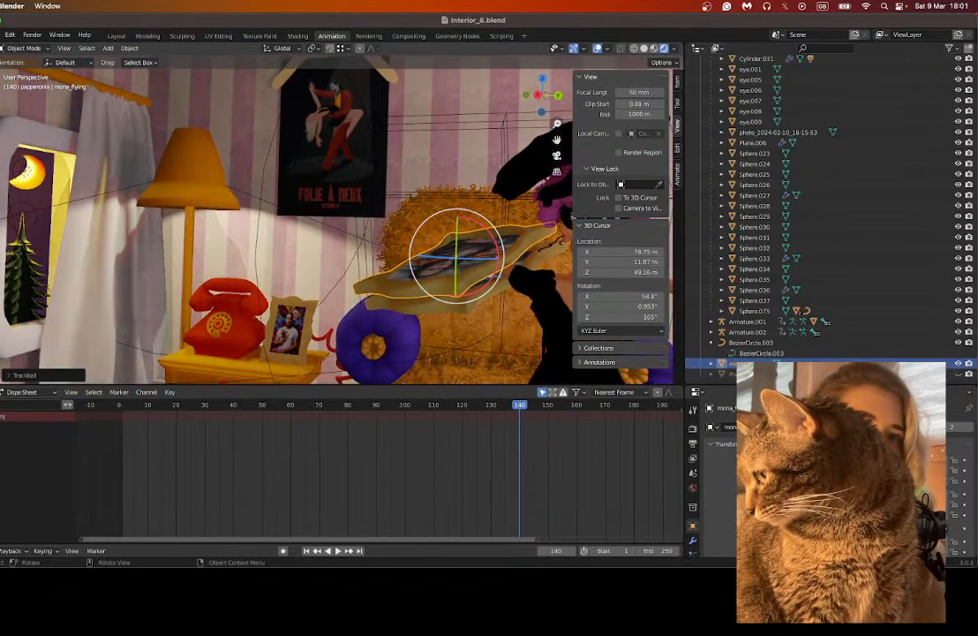
{"action": "key", "text": "g"}
{"action": "key", "text": "z"}
{"action": "left_click", "coordinate": [454, 228]}
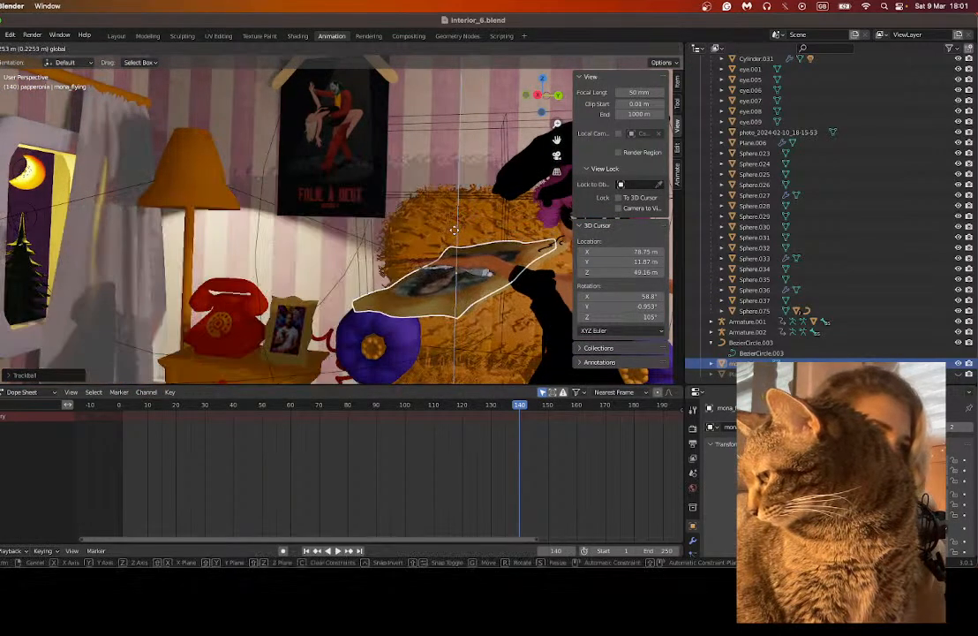
Step: Nudge mona_flying slightly along the X and Y axes to line it up with the original picture
{"action": "scroll", "coordinate": [509, 311], "scroll_direction": "up", "scroll_amount": 2}
{"action": "scroll", "coordinate": [509, 311], "scroll_direction": "up", "scroll_amount": 2}
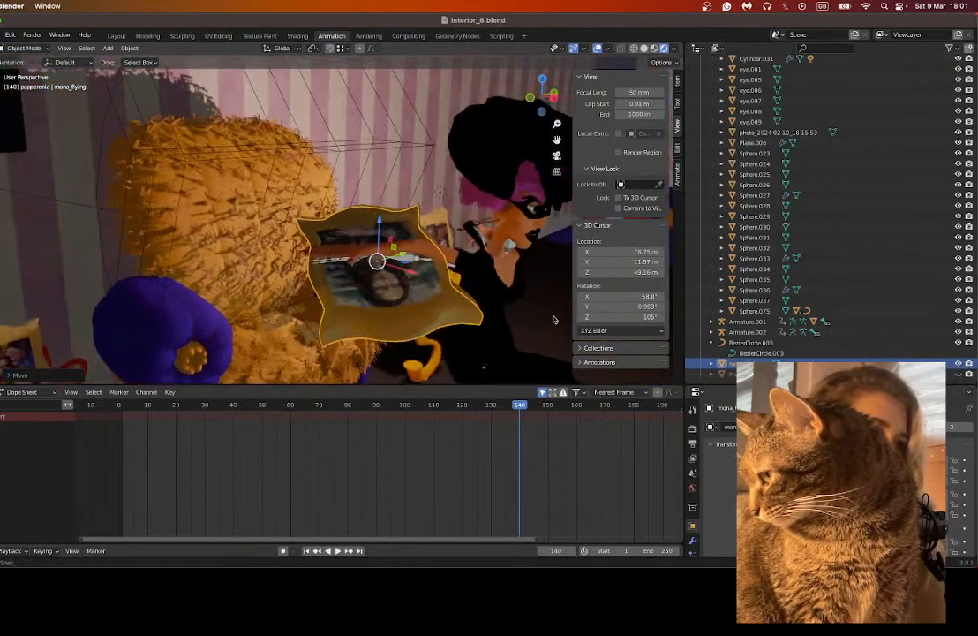
{"action": "key", "text": "g"}
{"action": "key", "text": "x"}
{"action": "left_click", "coordinate": [399, 269]}
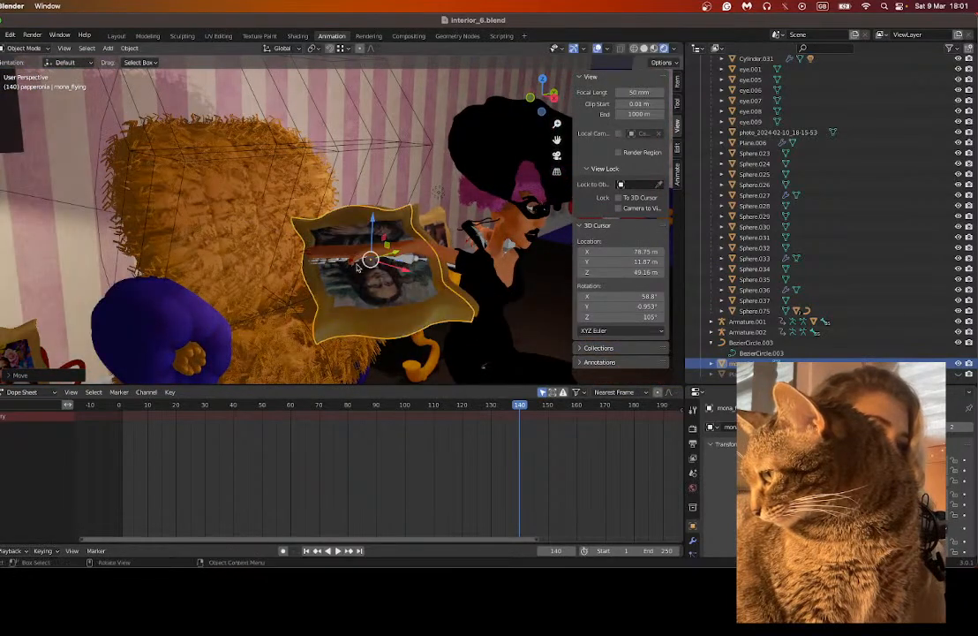
{"action": "key", "text": "g"}
{"action": "key", "text": "y"}
{"action": "left_click_drag", "start_coordinate": [401, 249], "coordinate": [404, 249]}
Step: Enlarge the Dope Sheet and Properties areas upward and select photo_2024-02-10_18-15-53 to check it against mona_flying
{"action": "middle_click_drag", "start_coordinate": [477, 266], "coordinate": [408, 241]}
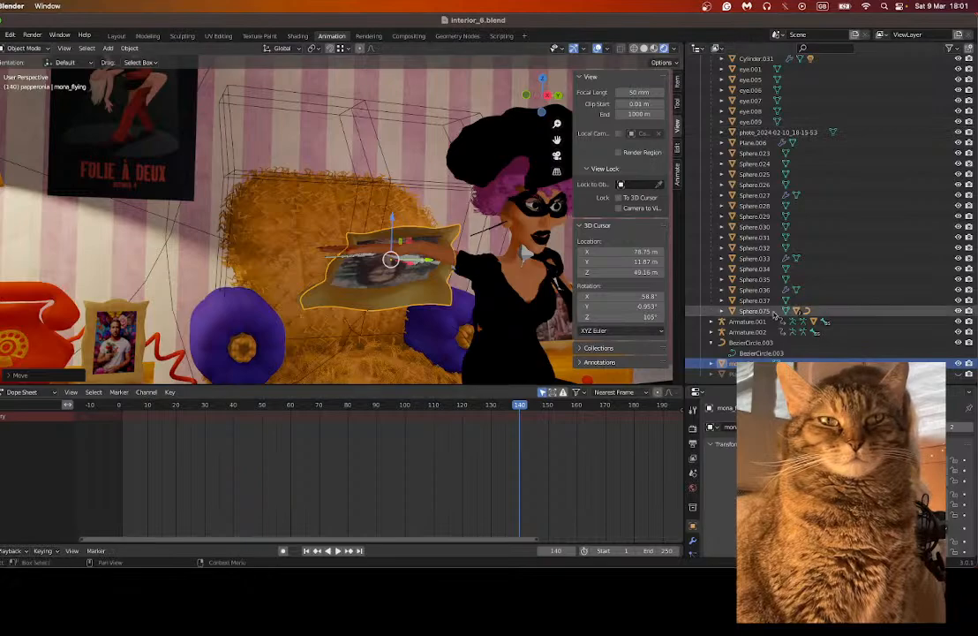
{"action": "left_click_drag", "start_coordinate": [362, 386], "coordinate": [774, 306]}
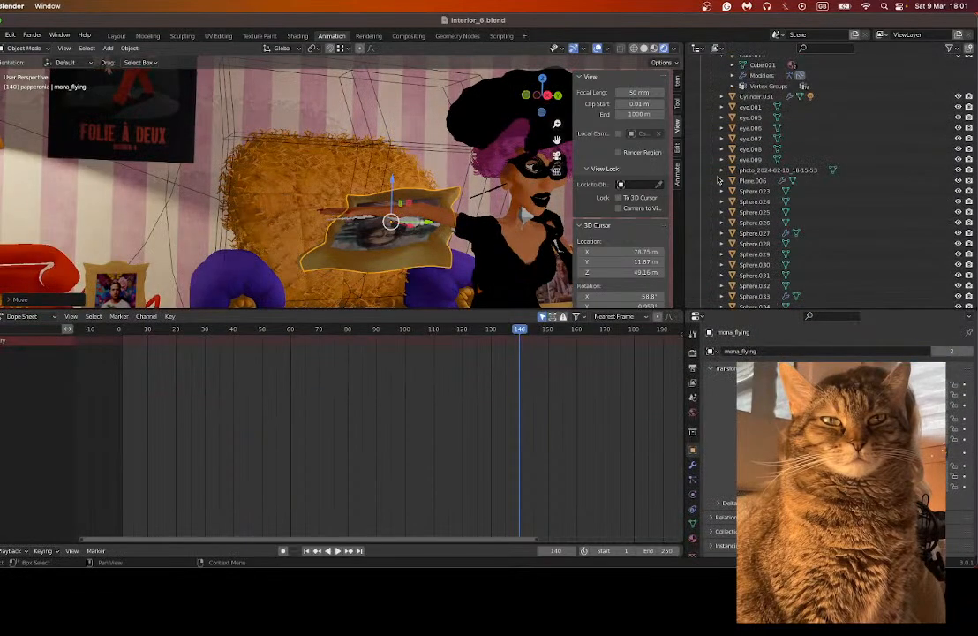
{"action": "scroll", "coordinate": [774, 300], "scroll_direction": "down", "scroll_amount": 4}
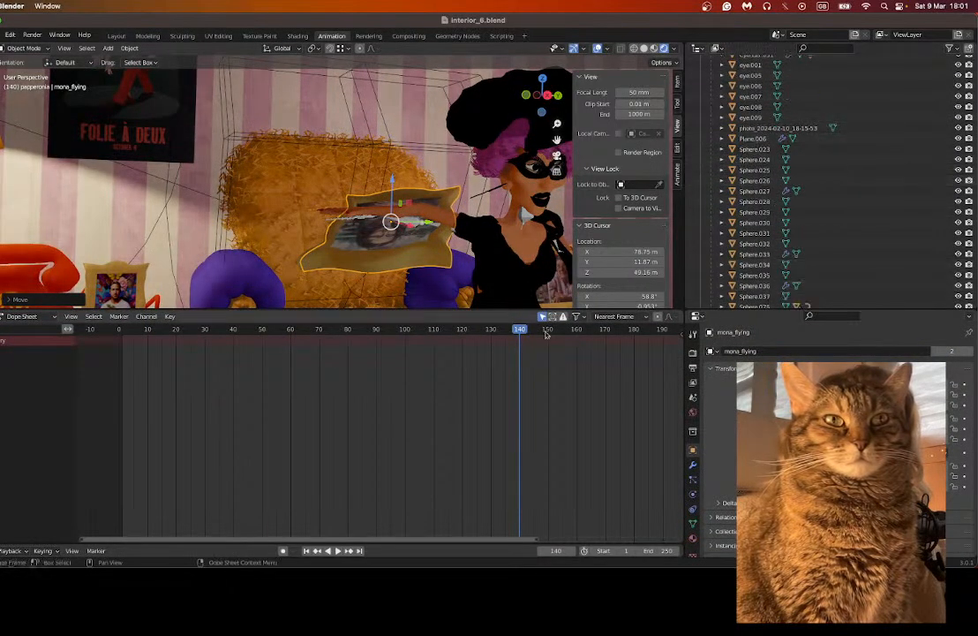
{"action": "scroll", "coordinate": [820, 268], "scroll_direction": "down", "scroll_amount": 2}
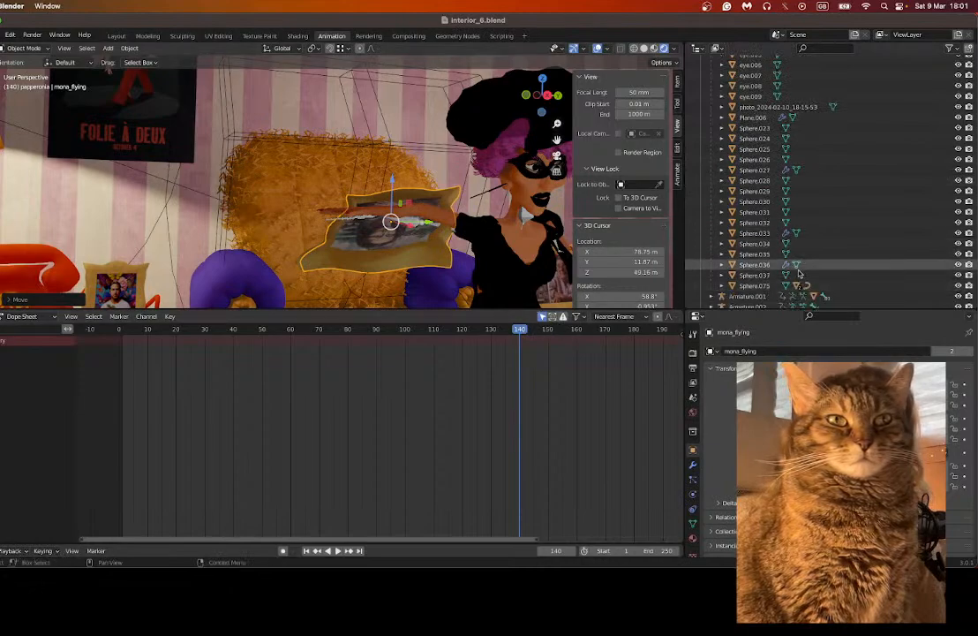
{"action": "left_click", "coordinate": [770, 106]}
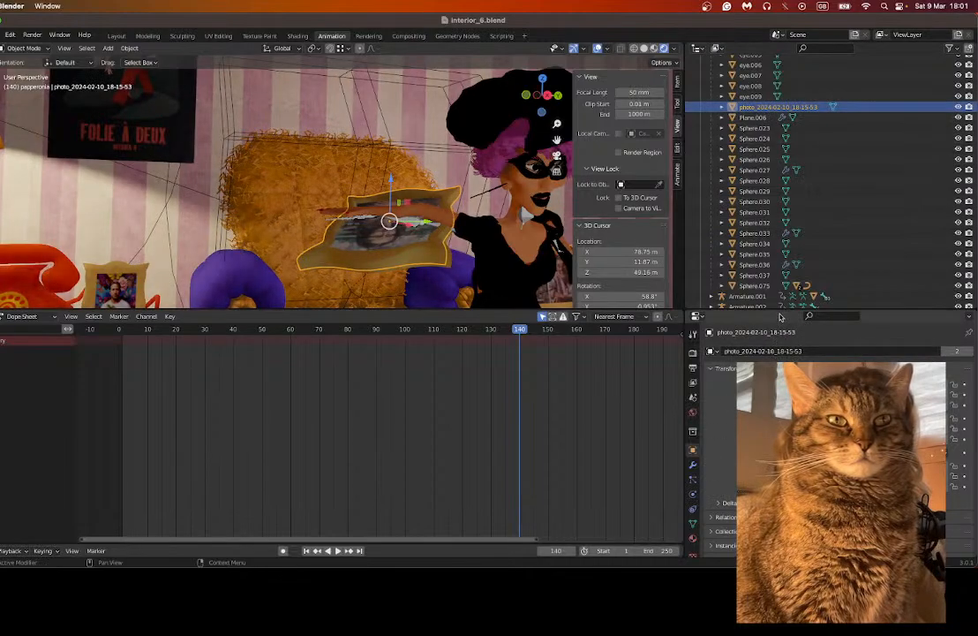
Step: Keyframe photo_2024-02-10_18-15-53 as visible in both viewports and renders at frame 140
{"action": "left_click_drag", "start_coordinate": [780, 310], "coordinate": [768, 248]}
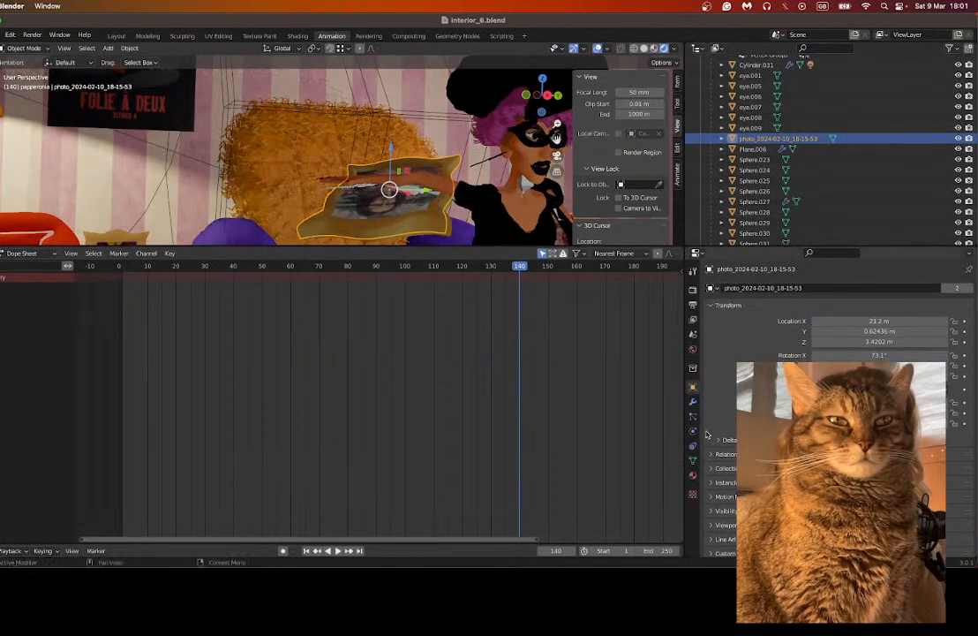
{"action": "scroll", "coordinate": [821, 406], "scroll_direction": "down", "scroll_amount": 1}
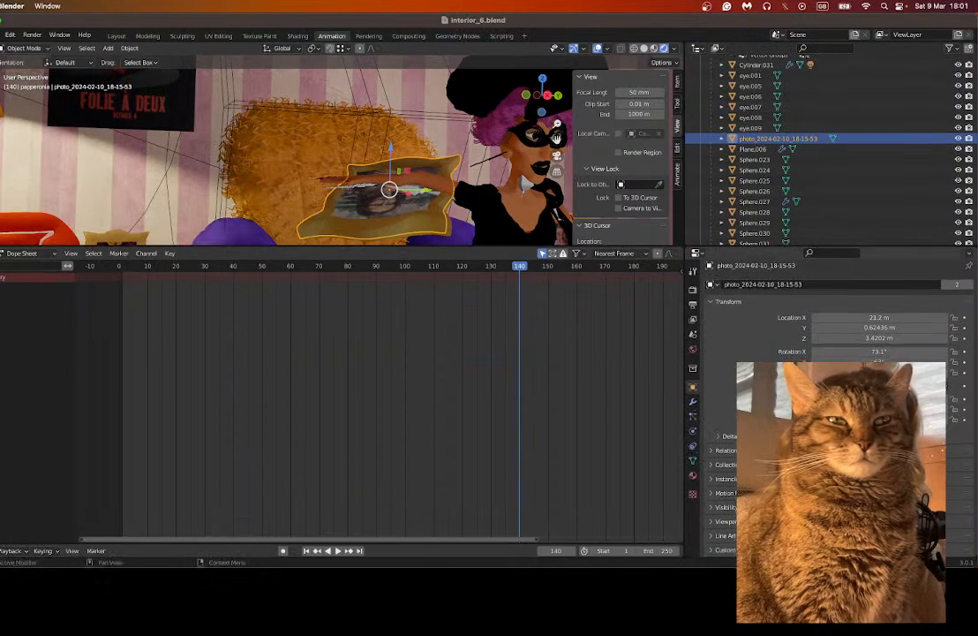
{"action": "scroll", "coordinate": [724, 507], "scroll_direction": "down", "scroll_amount": 3}
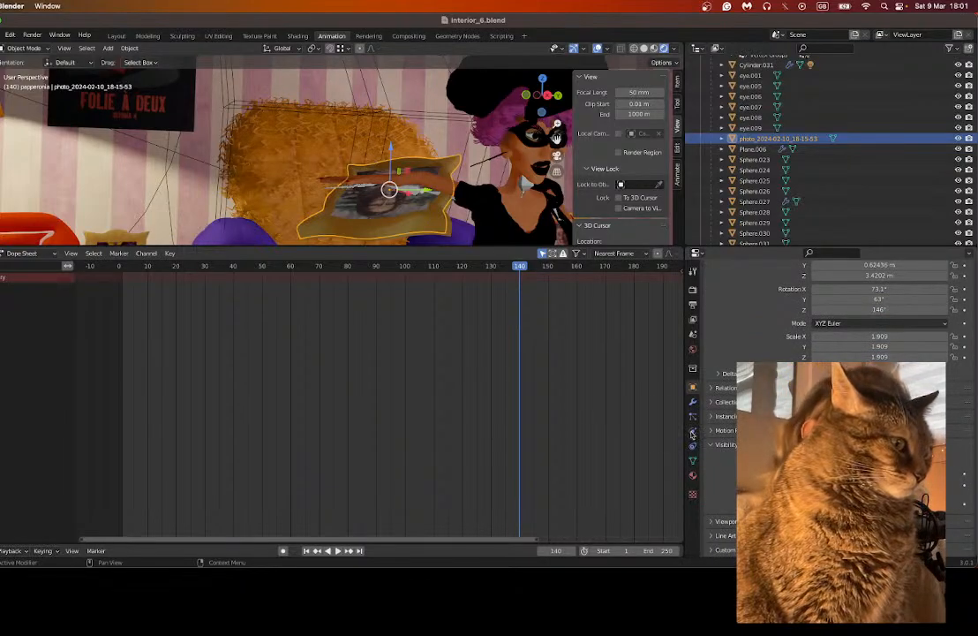
{"action": "left_click", "coordinate": [964, 486]}
{"action": "left_click", "coordinate": [964, 484]}
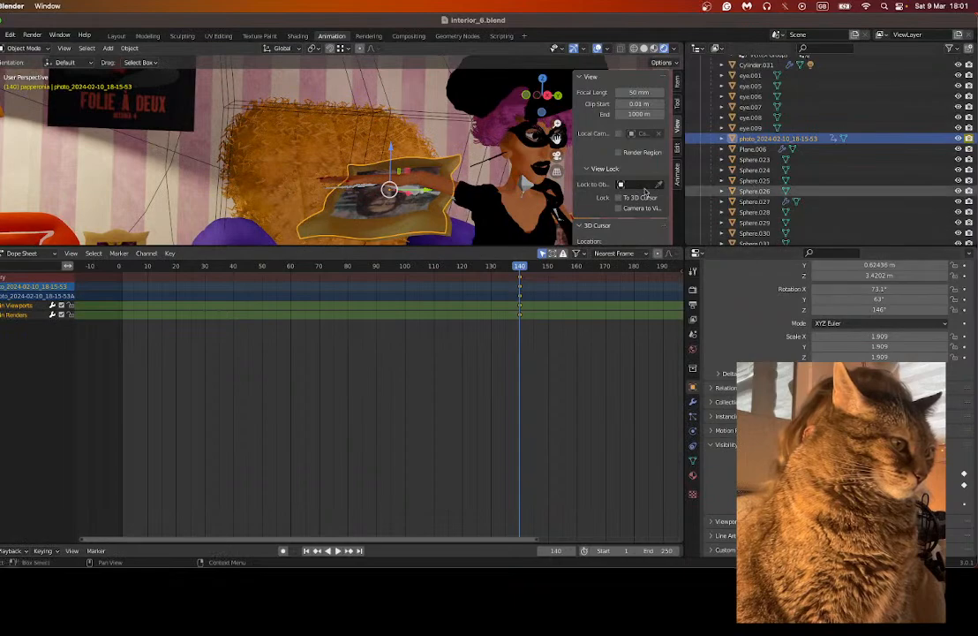
Step: Hide mona_flying in viewports and renders at frame 140, keyframing both visibility settings
{"action": "scroll", "coordinate": [782, 215], "scroll_direction": "down", "scroll_amount": 6}
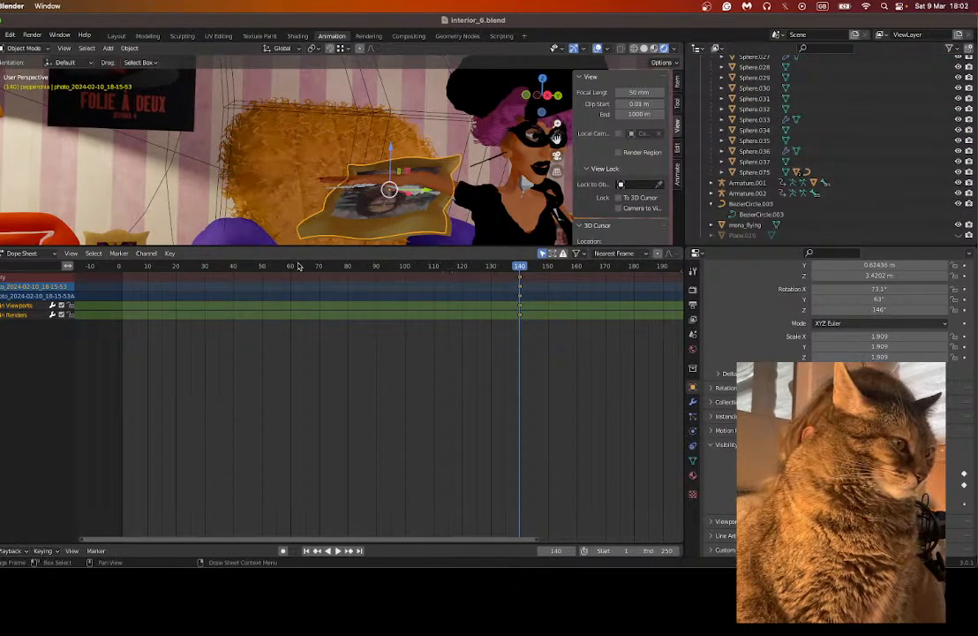
{"action": "left_click", "coordinate": [300, 266]}
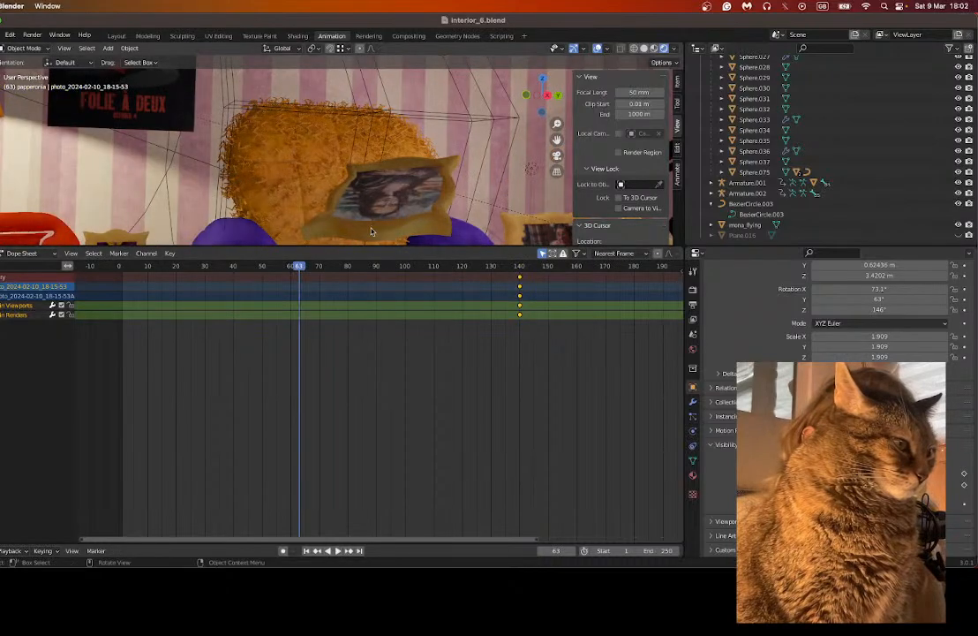
{"action": "left_click", "coordinate": [366, 226]}
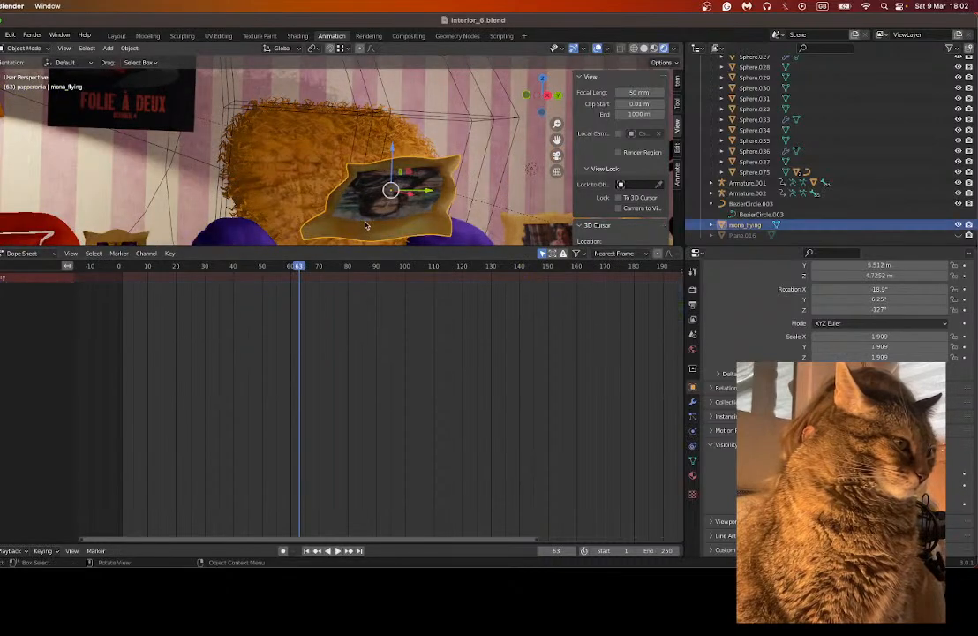
{"action": "left_click", "coordinate": [520, 267]}
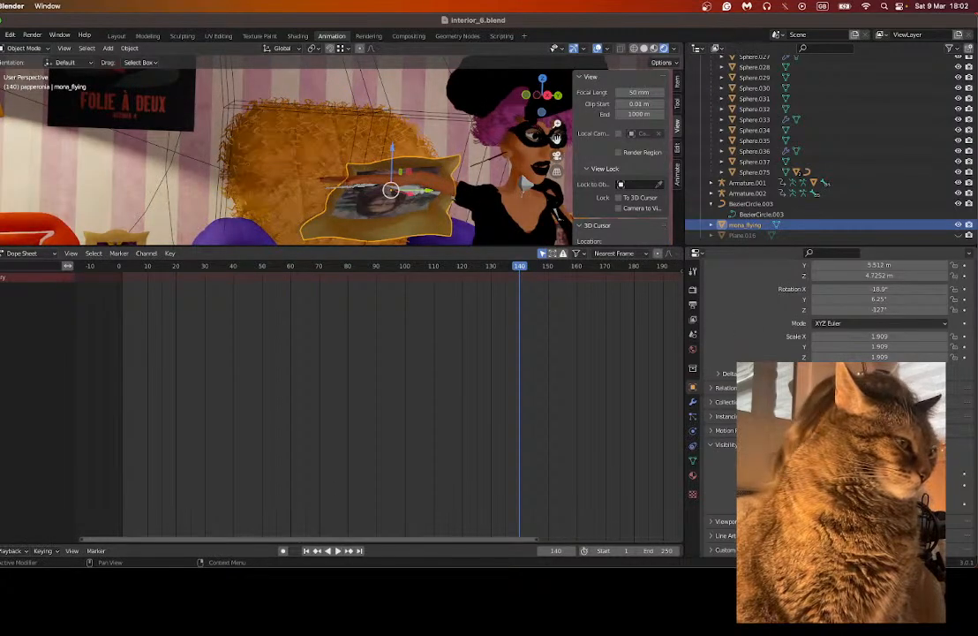
{"action": "left_click", "coordinate": [817, 473]}
{"action": "left_click", "coordinate": [817, 484]}
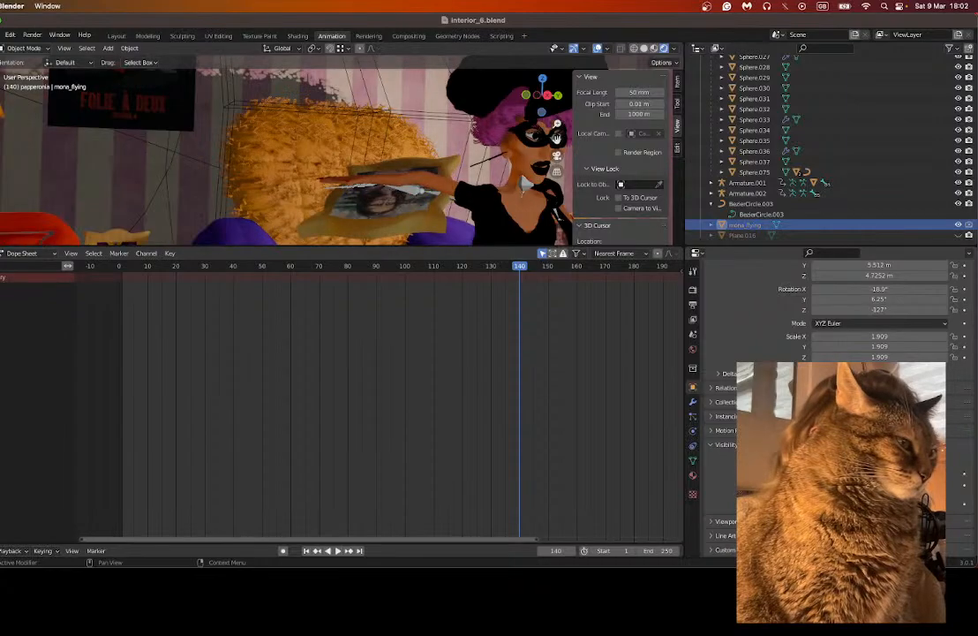
{"action": "left_click", "coordinate": [964, 474]}
{"action": "left_click", "coordinate": [964, 485]}
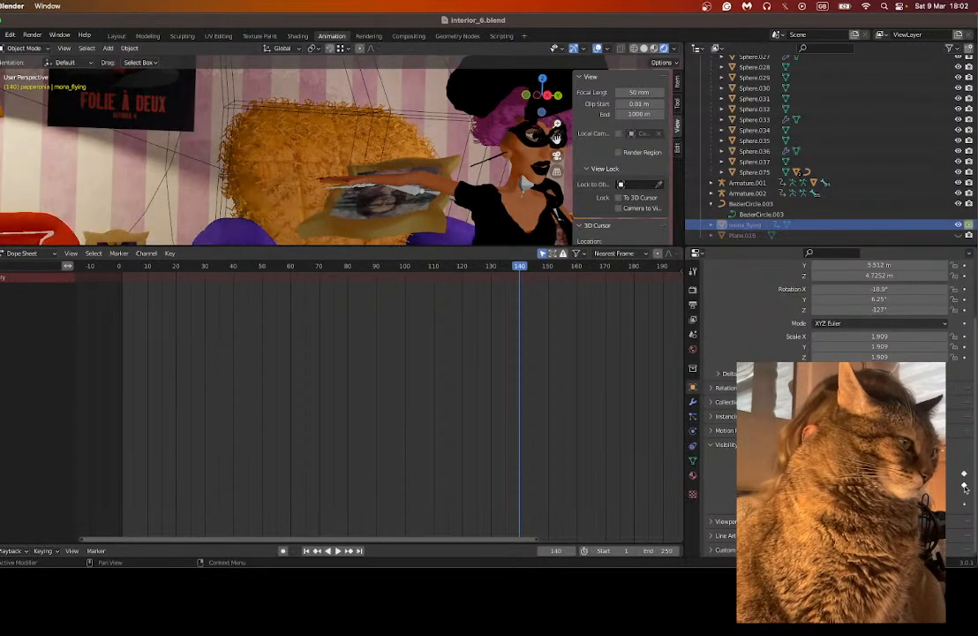
{"action": "left_click", "coordinate": [491, 265]}
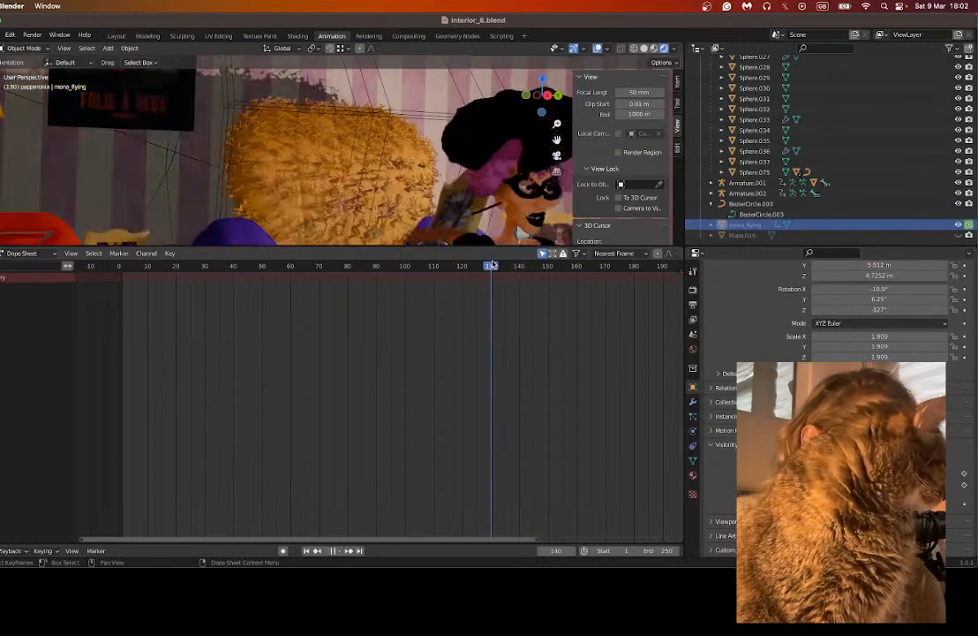
{"action": "left_click_drag", "start_coordinate": [506, 272], "coordinate": [520, 271]}
Step: Hide photo_2024-02-10_18-15-53 in viewports and renders at frame 145, keyframing both visibility settings
{"action": "scroll", "coordinate": [836, 144], "scroll_direction": "up", "scroll_amount": 6}
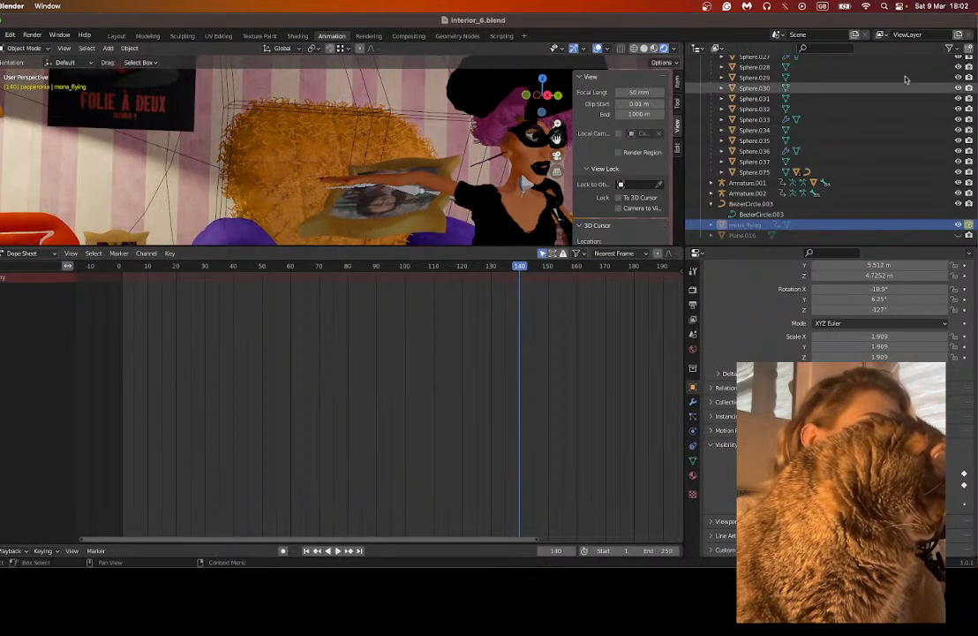
{"action": "scroll", "coordinate": [813, 177], "scroll_direction": "up", "scroll_amount": 3}
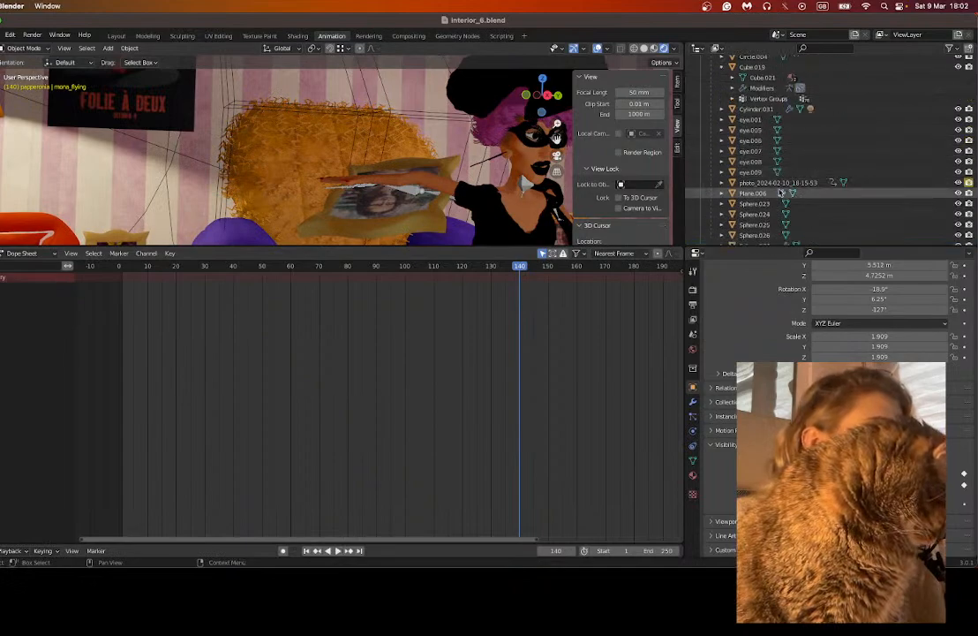
{"action": "left_click", "coordinate": [771, 183]}
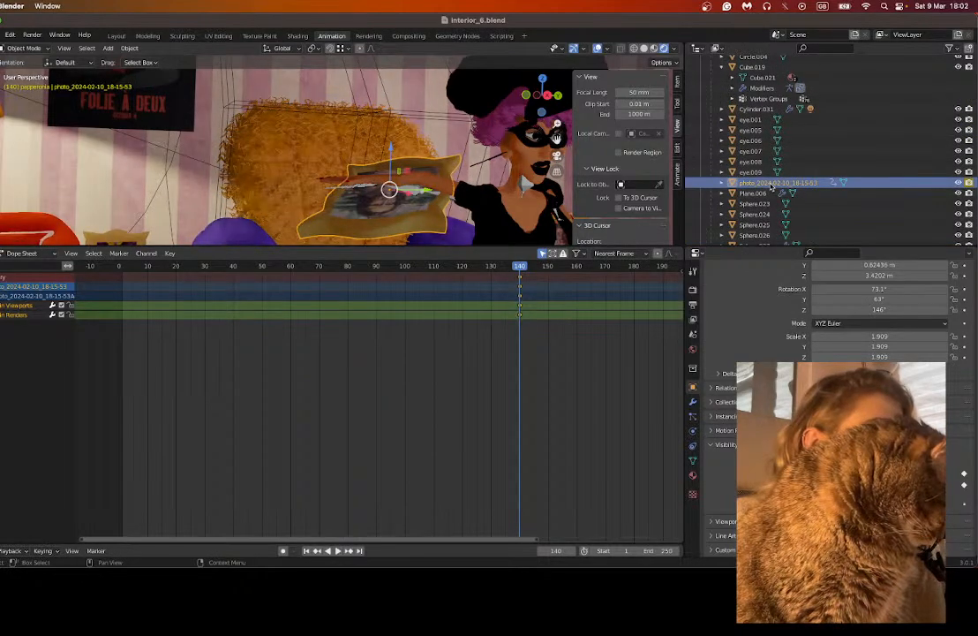
{"action": "scroll", "coordinate": [470, 342], "scroll_direction": "up", "scroll_amount": 4}
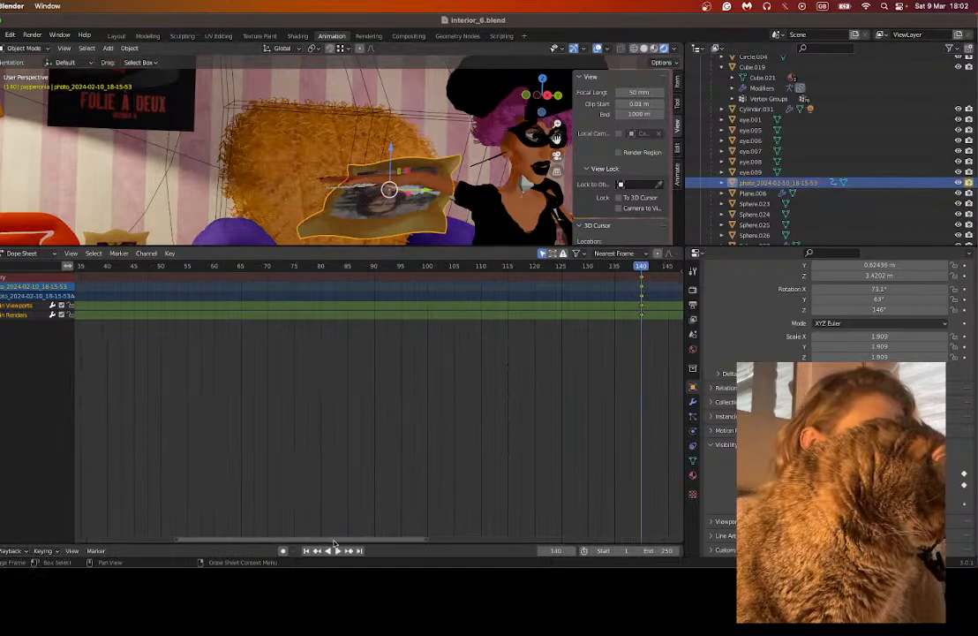
{"action": "left_click_drag", "start_coordinate": [333, 543], "coordinate": [445, 540]}
{"action": "left_click", "coordinate": [429, 271]}
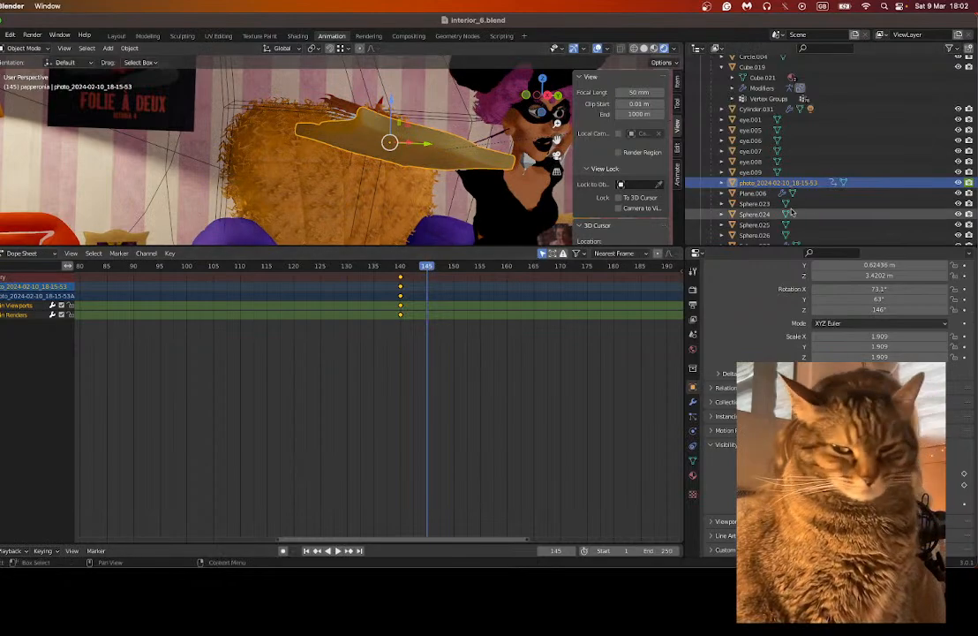
{"action": "scroll", "coordinate": [805, 208], "scroll_direction": "down", "scroll_amount": 6}
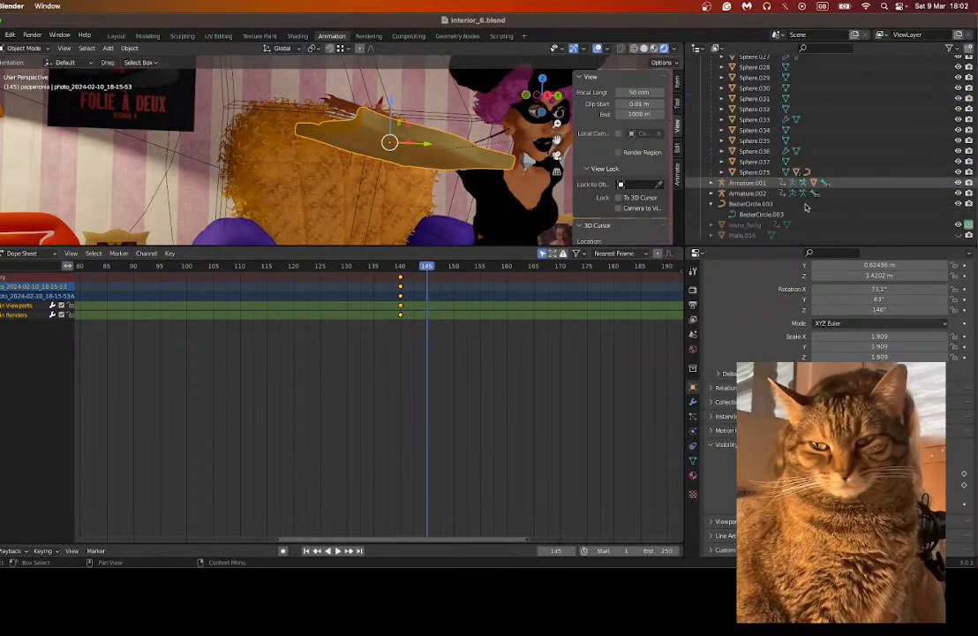
{"action": "left_click", "coordinate": [958, 226]}
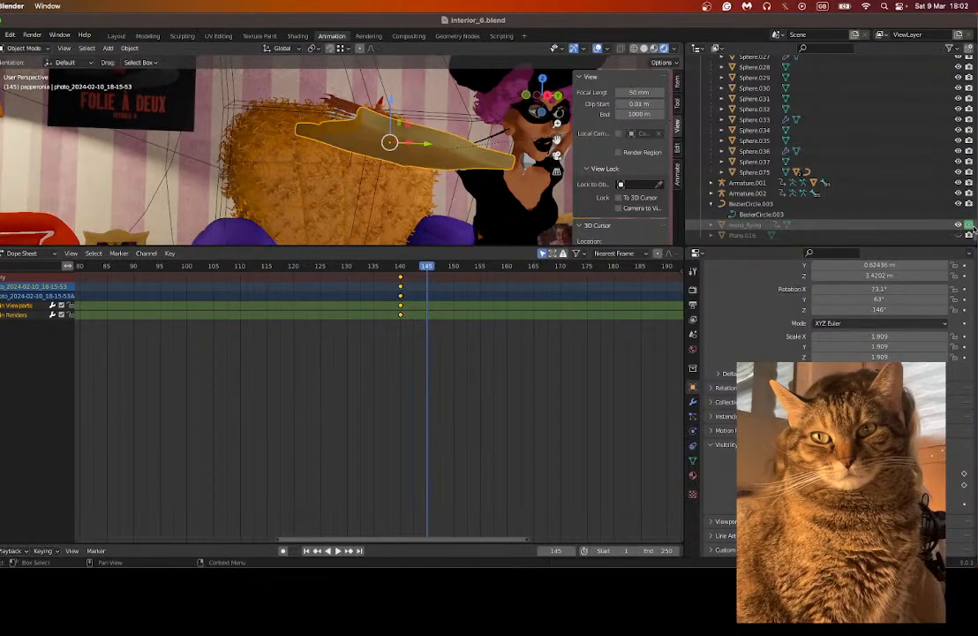
{"action": "scroll", "coordinate": [856, 163], "scroll_direction": "up", "scroll_amount": 2}
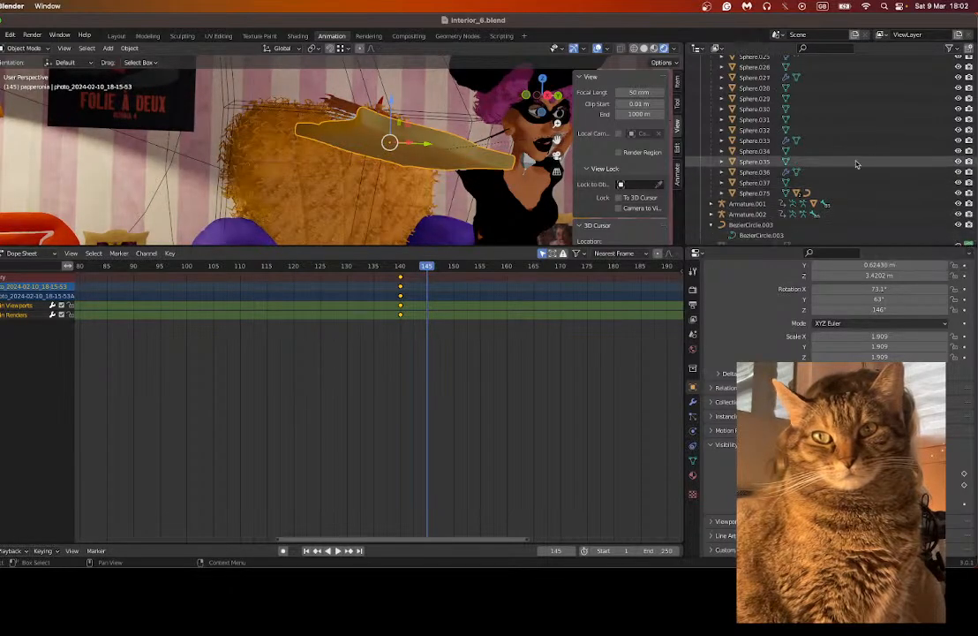
{"action": "scroll", "coordinate": [855, 164], "scroll_direction": "up", "scroll_amount": 5}
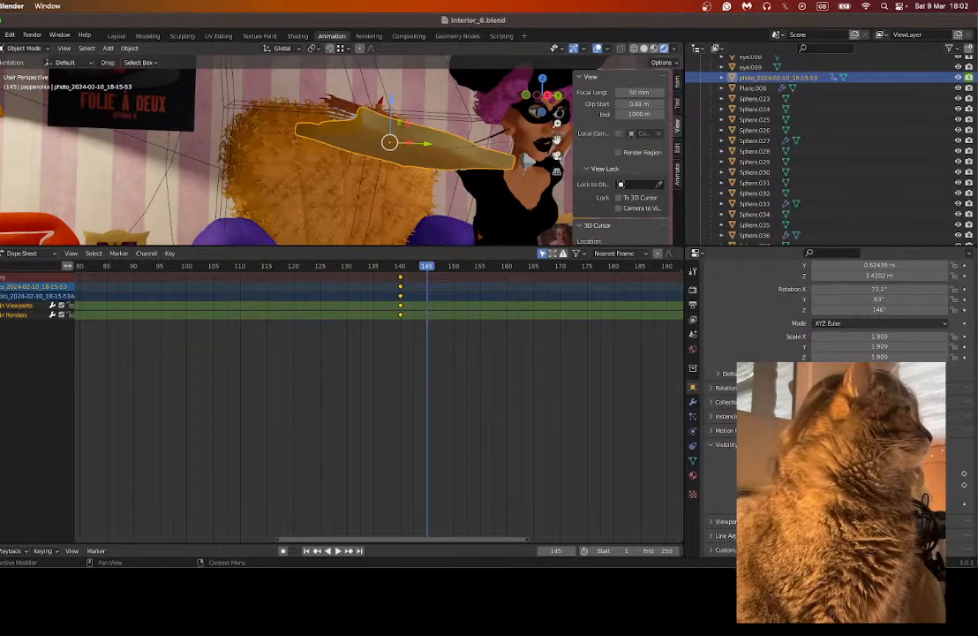
{"action": "left_click", "coordinate": [817, 474]}
{"action": "left_click", "coordinate": [816, 484]}
{"action": "left_click", "coordinate": [964, 474]}
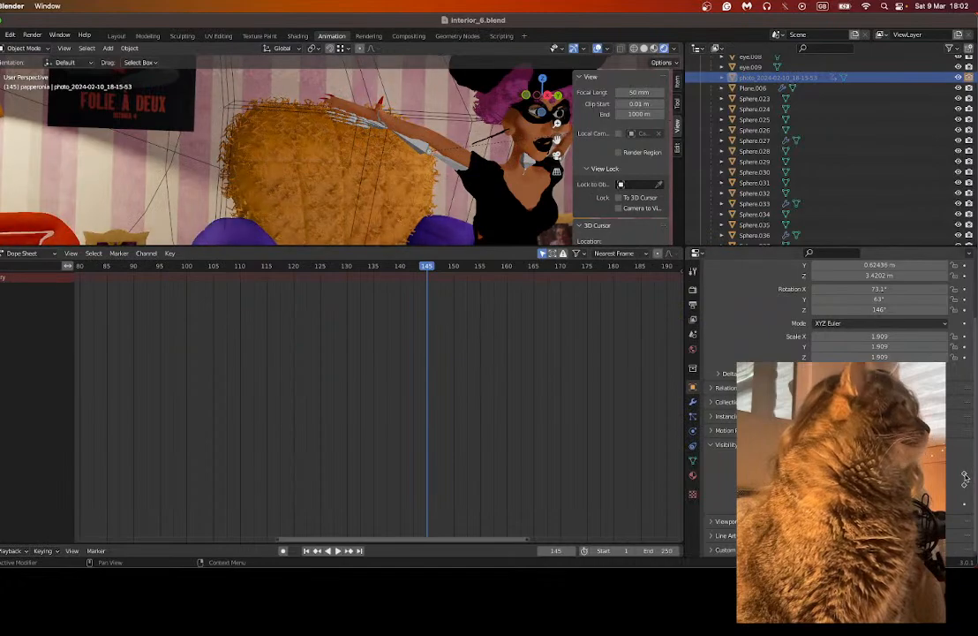
Step: Make mona_flying visible in viewports and renders at frame 145, keyframing both visibility settings
{"action": "scroll", "coordinate": [830, 214], "scroll_direction": "down", "scroll_amount": 4}
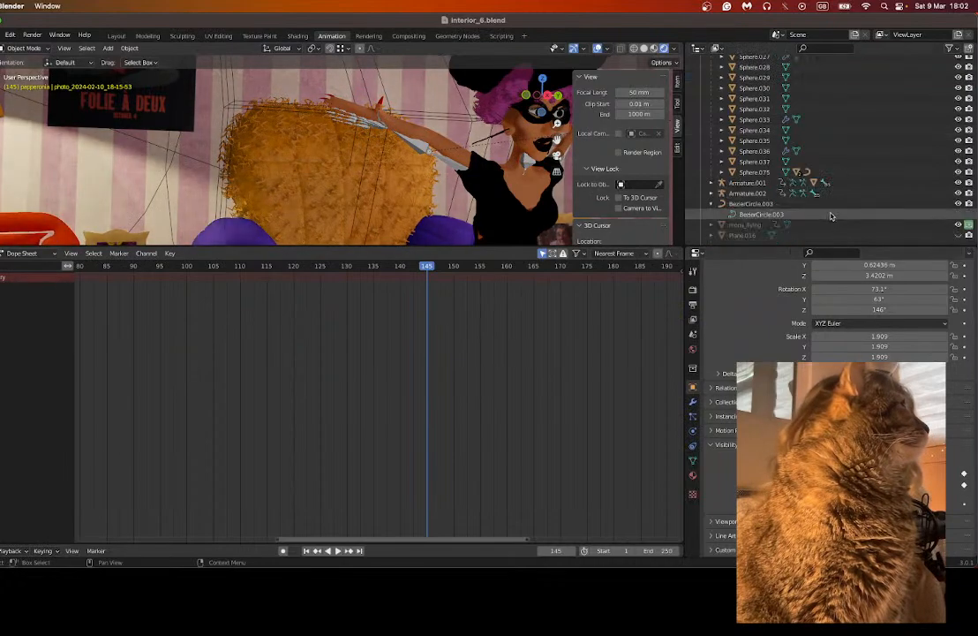
{"action": "left_click", "coordinate": [745, 225]}
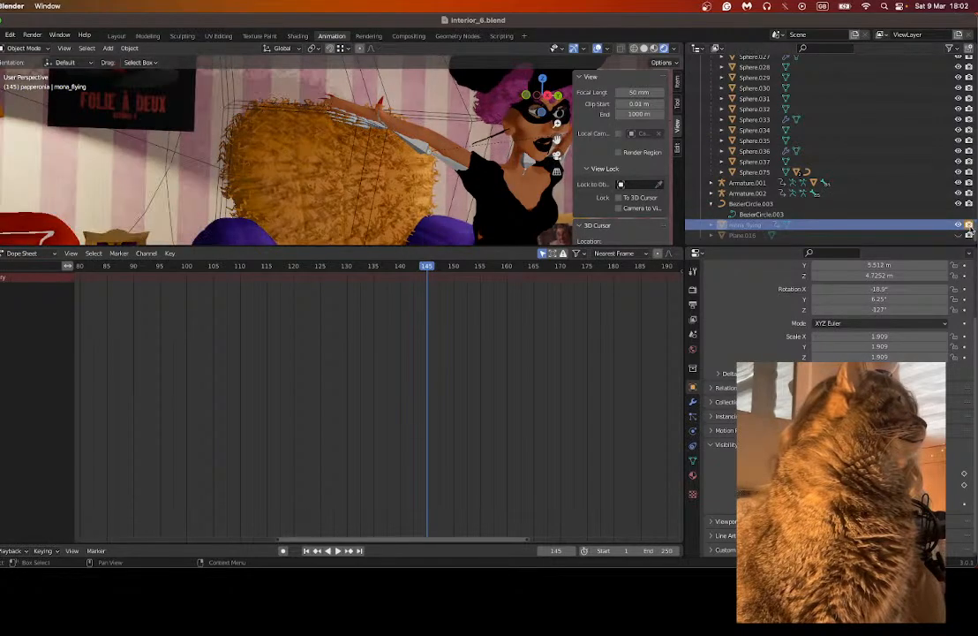
{"action": "left_click", "coordinate": [400, 266]}
{"action": "left_click", "coordinate": [429, 266]}
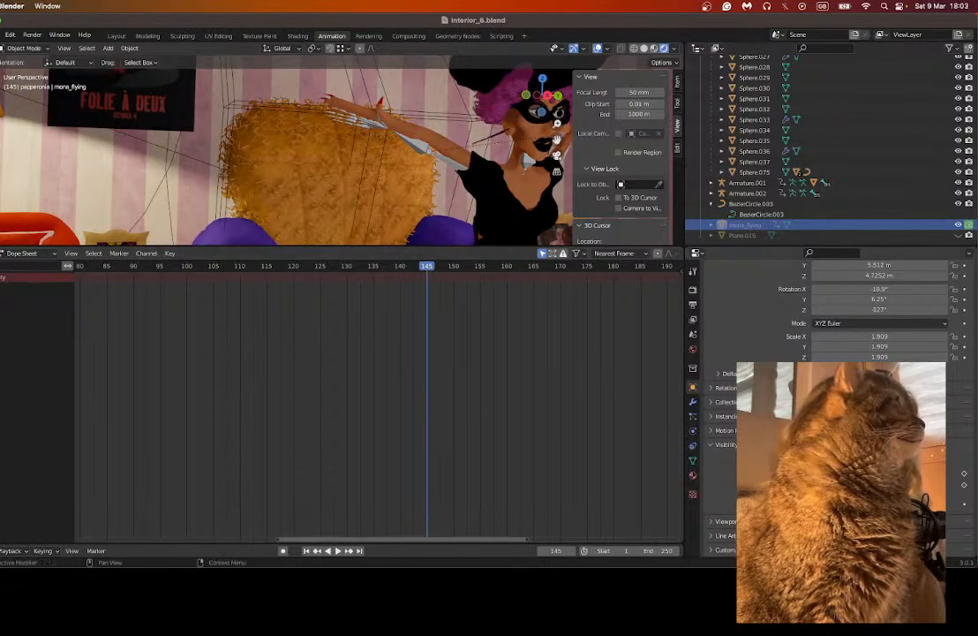
{"action": "left_click", "coordinate": [816, 473]}
{"action": "left_click", "coordinate": [817, 485]}
{"action": "left_click", "coordinate": [964, 474]}
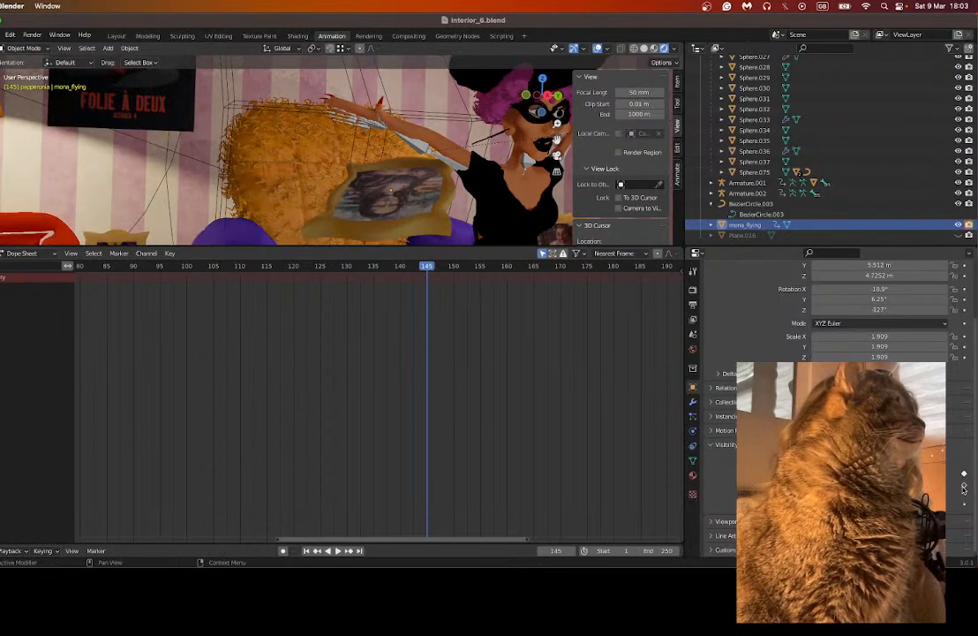
Step: Enlarge the 3D viewport and play the animation from frame 128 to check the swap between the two pictures
{"action": "left_click", "coordinate": [372, 266]}
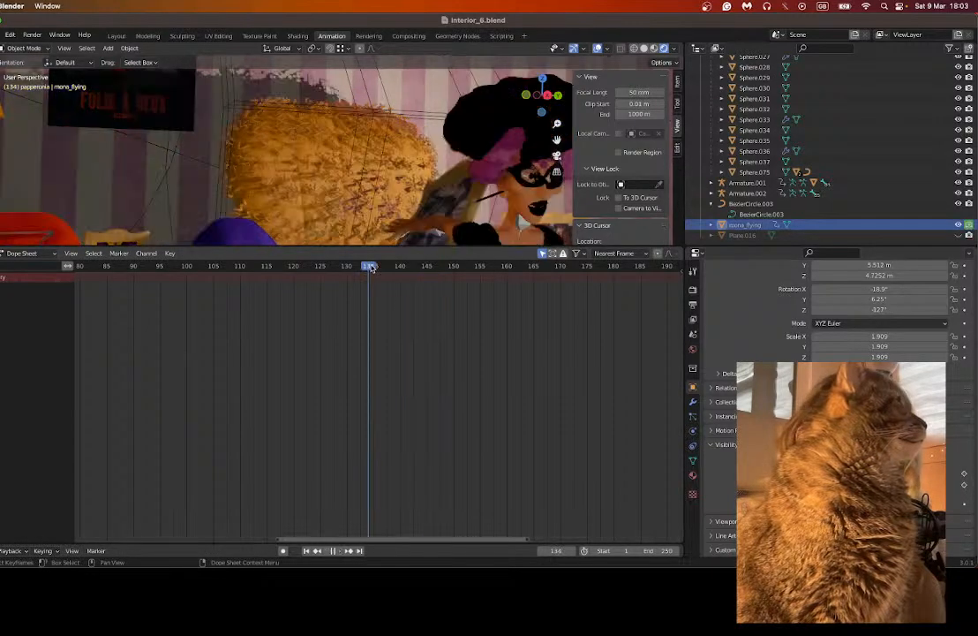
{"action": "left_click", "coordinate": [337, 267]}
{"action": "scroll", "coordinate": [417, 186], "scroll_direction": "down", "scroll_amount": 5}
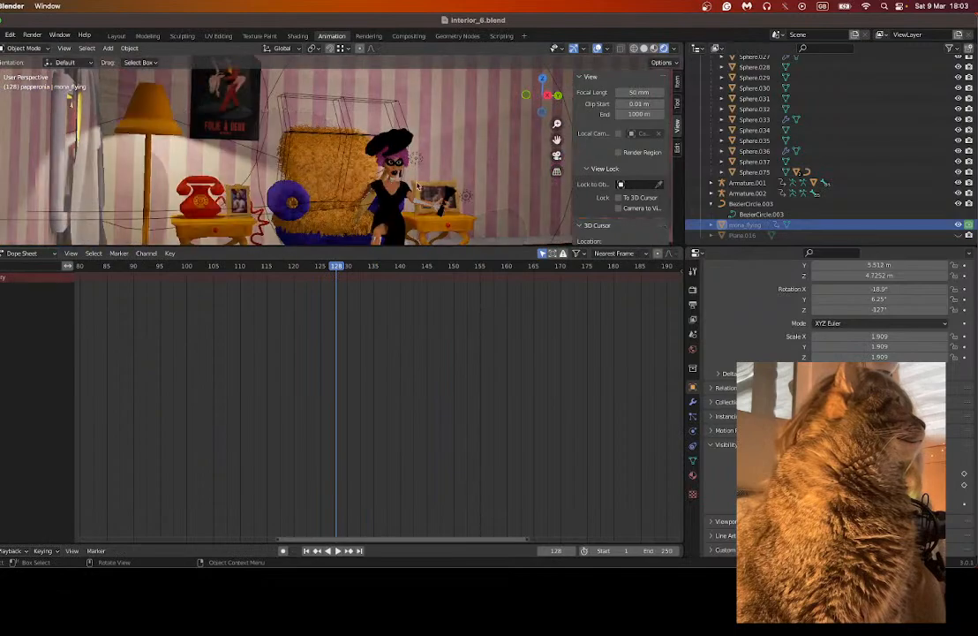
{"action": "left_click_drag", "start_coordinate": [404, 246], "coordinate": [405, 299]}
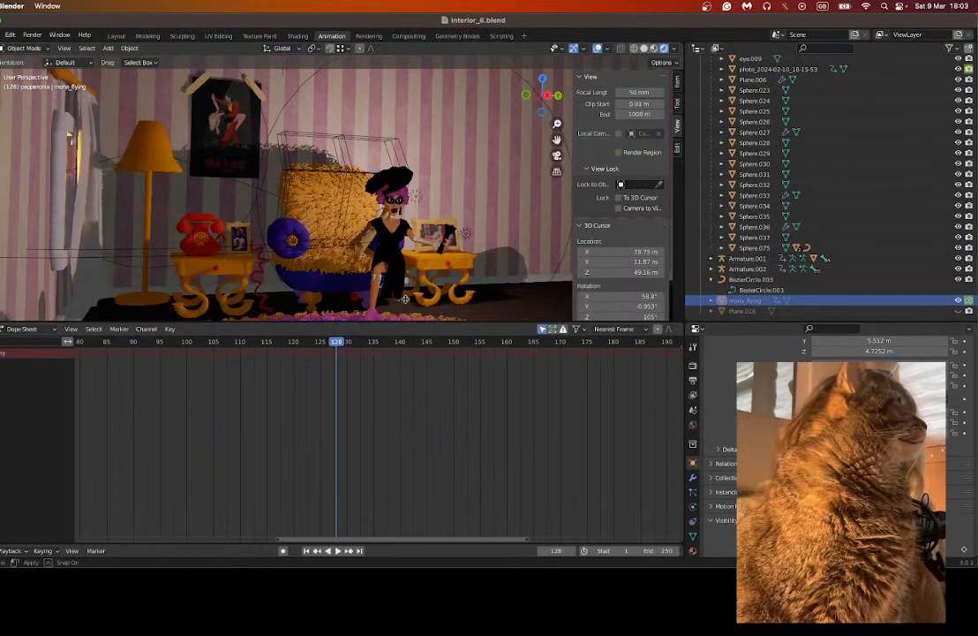
{"action": "left_click", "coordinate": [336, 552]}
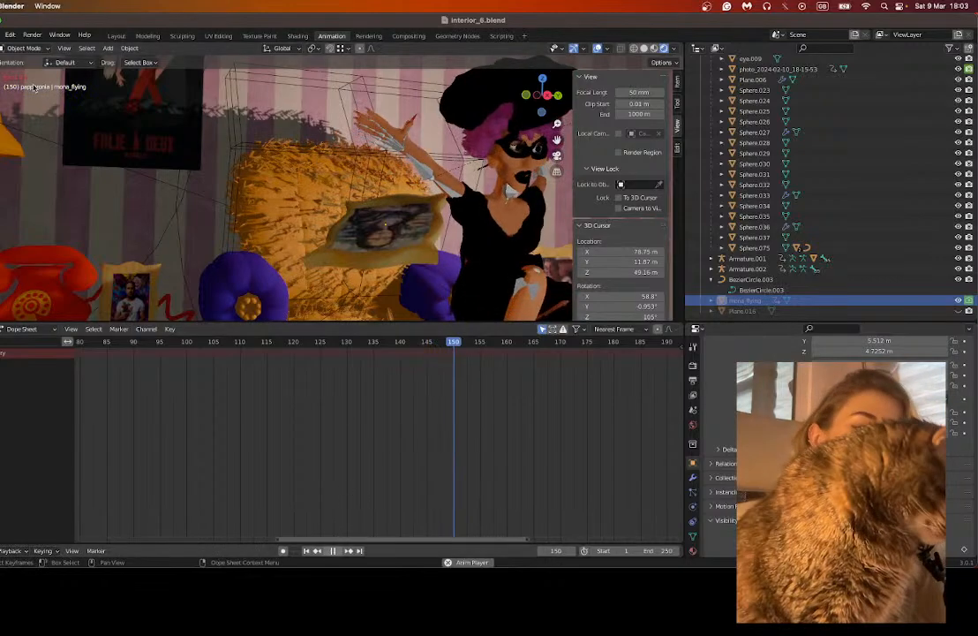
Step: Stop playback at frame 150 and save interior_6.blend
{"action": "left_click", "coordinate": [332, 550]}
{"action": "left_click", "coordinate": [1, 34]}
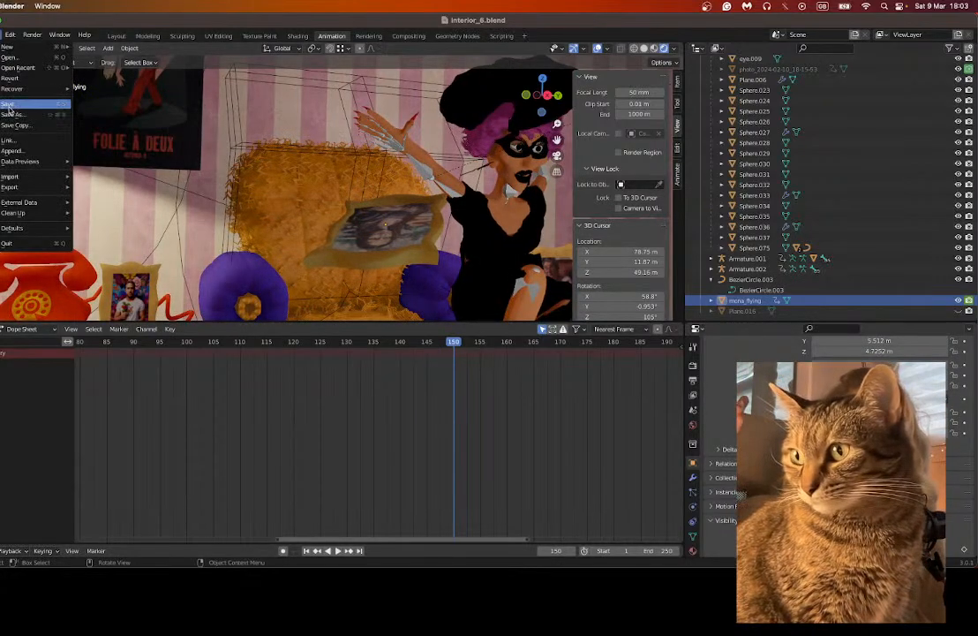
{"action": "left_click", "coordinate": [9, 106]}
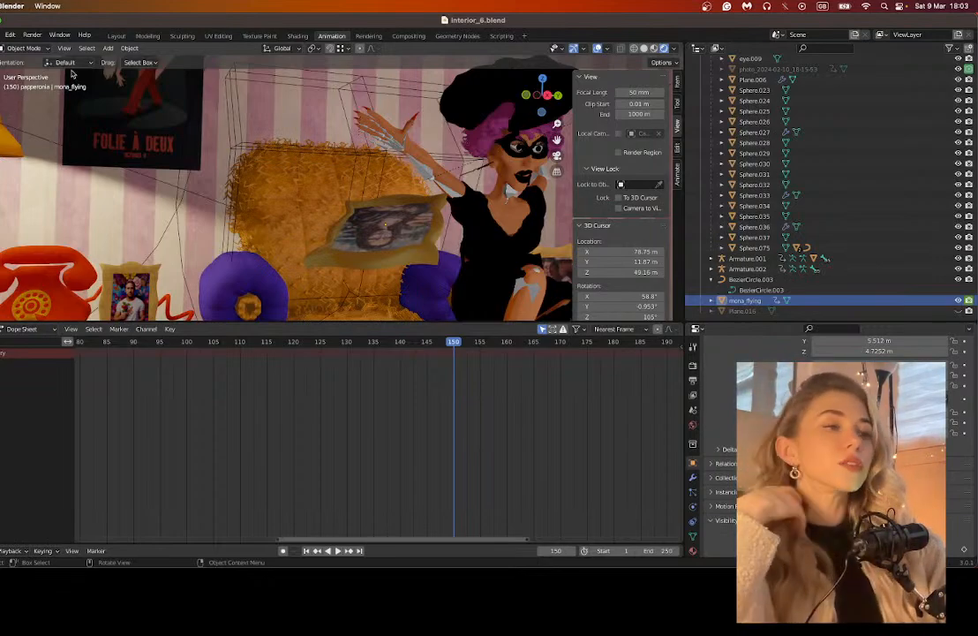
Step: With auto keying on, move mona_flying along Y to about 4.02 m at frame 160 and rotate its picture upright toward the camera
{"action": "left_click", "coordinate": [333, 252]}
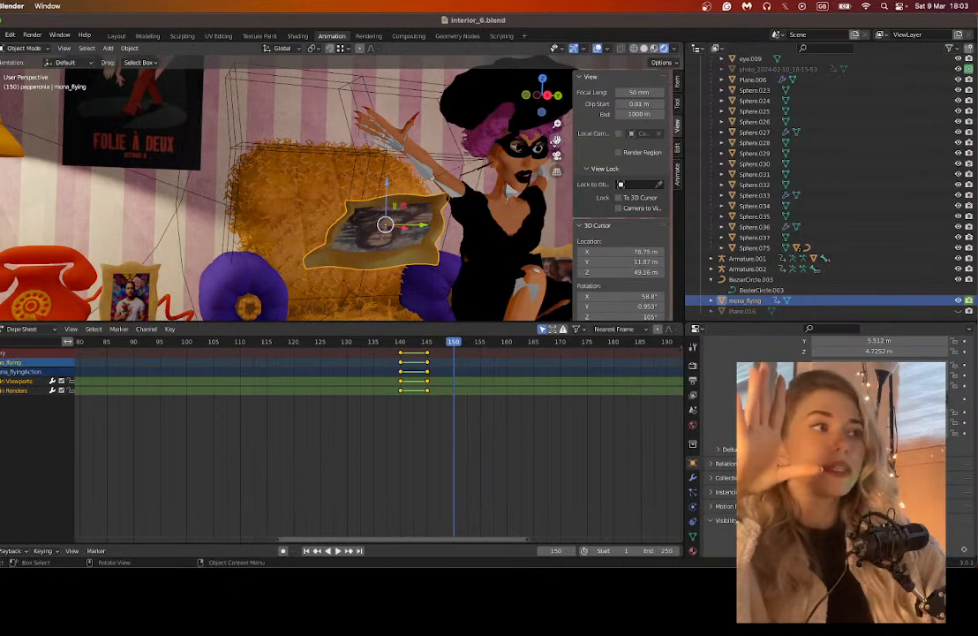
{"action": "left_click", "coordinate": [556, 156]}
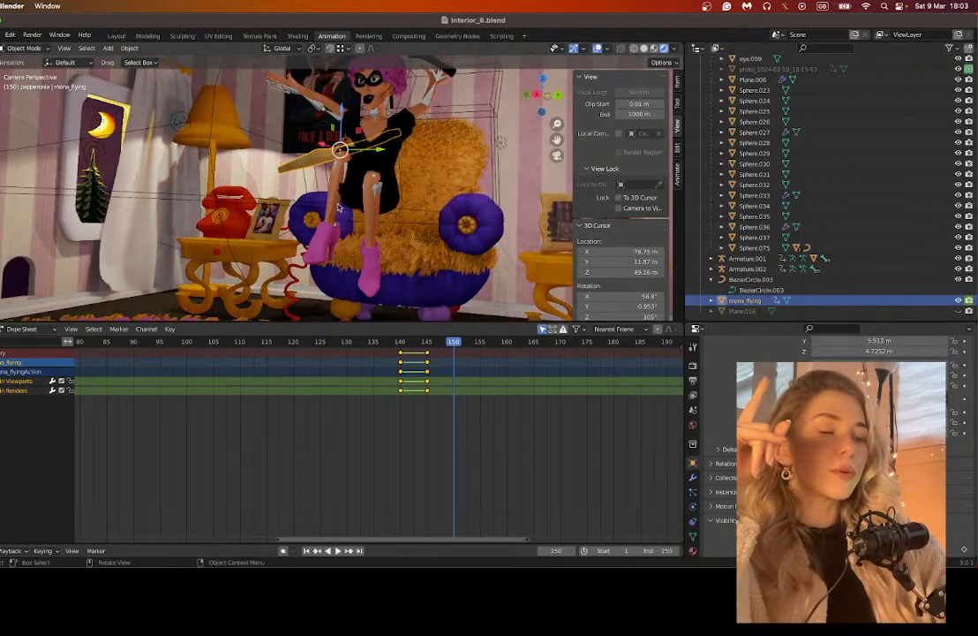
{"action": "scroll", "coordinate": [338, 208], "scroll_direction": "down", "scroll_amount": 1}
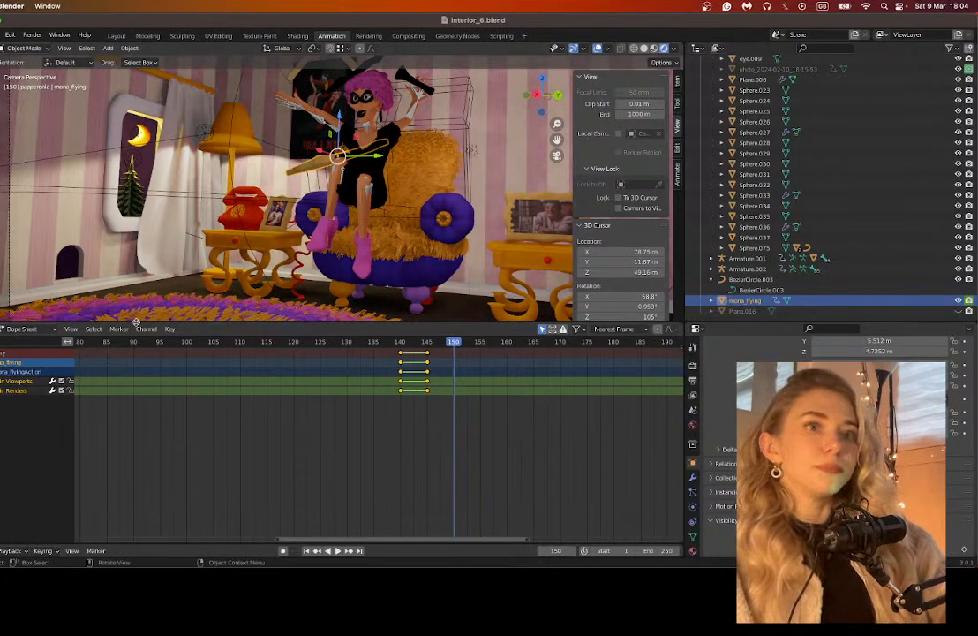
{"action": "left_click", "coordinate": [506, 345]}
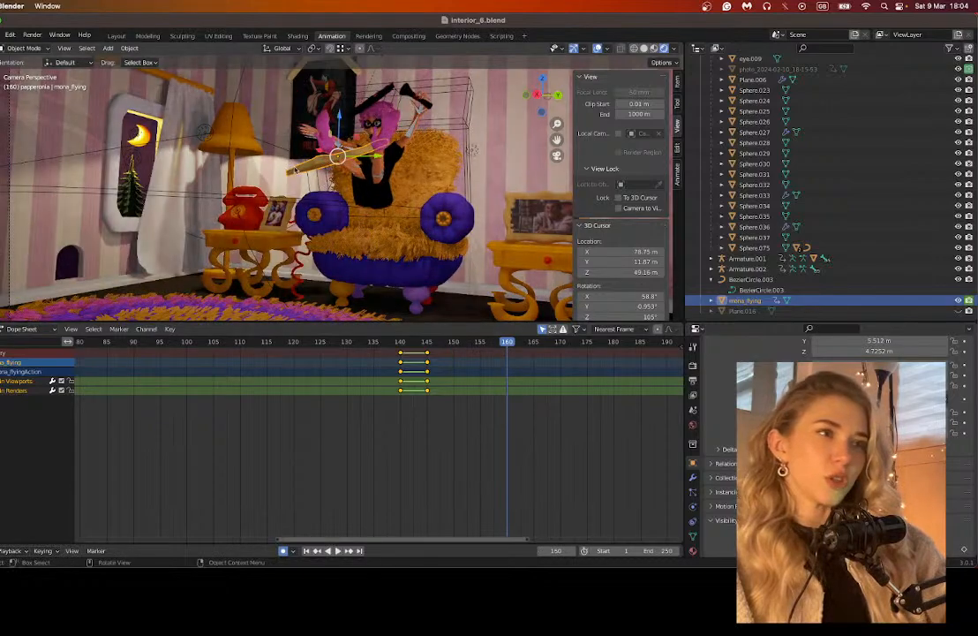
{"action": "left_click_drag", "start_coordinate": [356, 162], "coordinate": [270, 120]}
{"action": "left_click", "coordinate": [0, 141]}
{"action": "left_click_drag", "start_coordinate": [307, 124], "coordinate": [327, 161]}
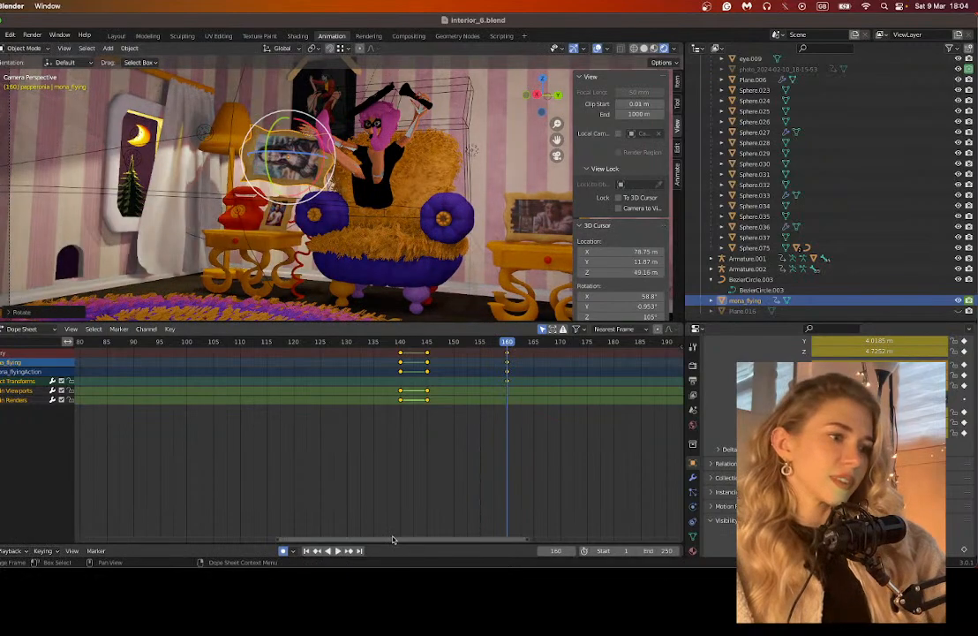
Step: Lower mona_flying along Z to about 2.52 m at frame 170, beside the armchair
{"action": "left_click_drag", "start_coordinate": [400, 539], "coordinate": [476, 548]}
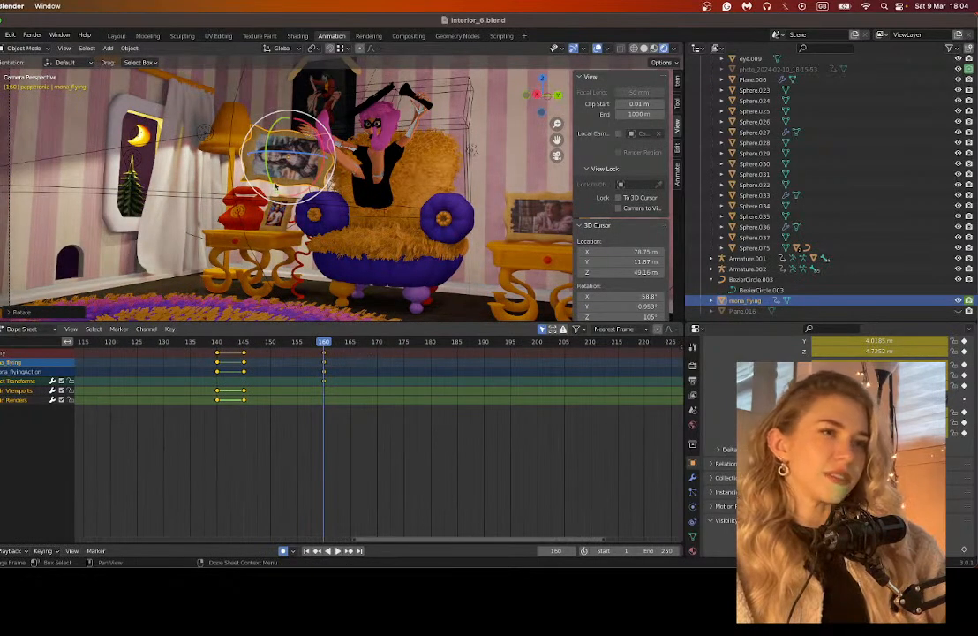
{"action": "left_click", "coordinate": [377, 342]}
{"action": "key", "text": "shift+space"}
{"action": "key", "text": "g"}
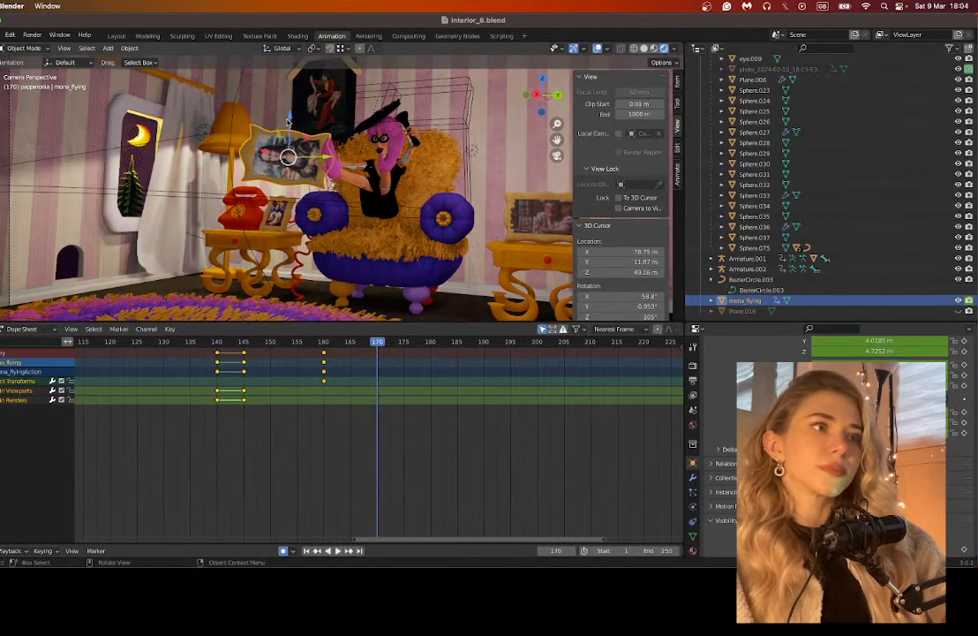
{"action": "left_click_drag", "start_coordinate": [288, 123], "coordinate": [283, 206]}
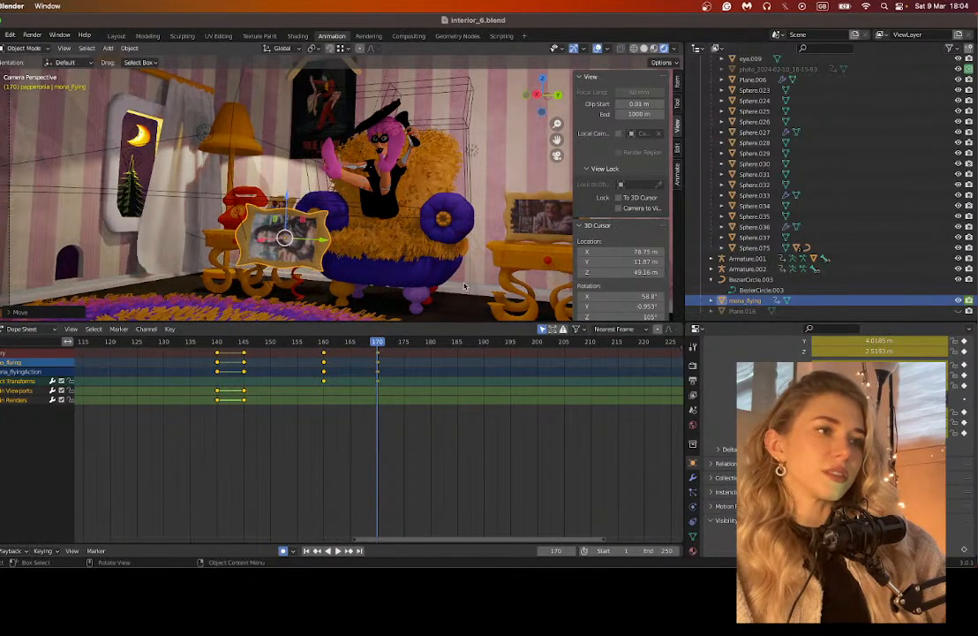
Step: Rotate mona_flying at frame 170 so the picture frame tilts diagonally in mid-air
{"action": "middle_click_drag", "start_coordinate": [330, 254], "coordinate": [299, 212]}
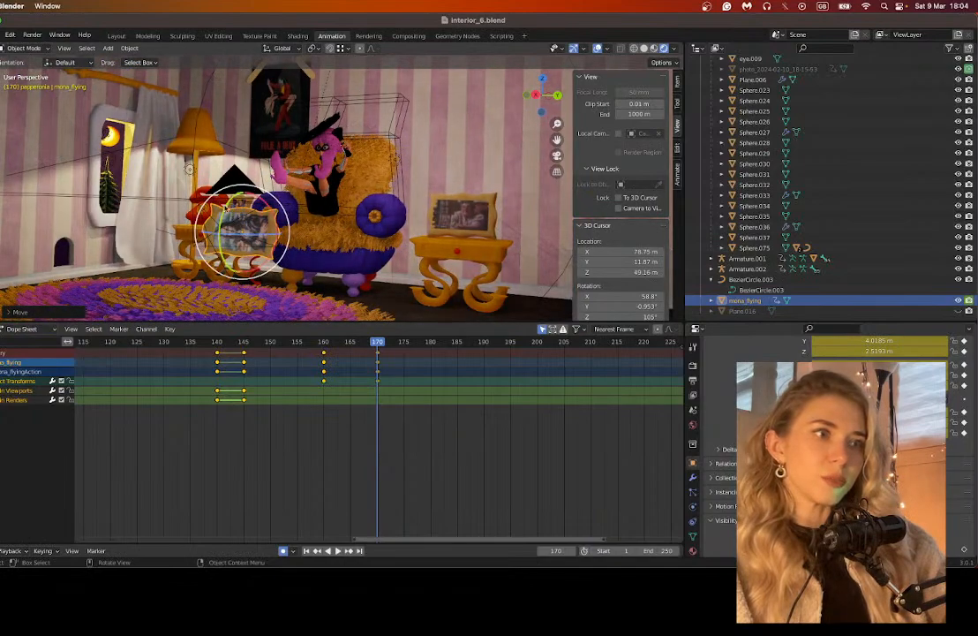
{"action": "left_click_drag", "start_coordinate": [226, 209], "coordinate": [252, 202]}
{"action": "left_click_drag", "start_coordinate": [239, 263], "coordinate": [217, 267]}
{"action": "left_click_drag", "start_coordinate": [247, 194], "coordinate": [226, 228]}
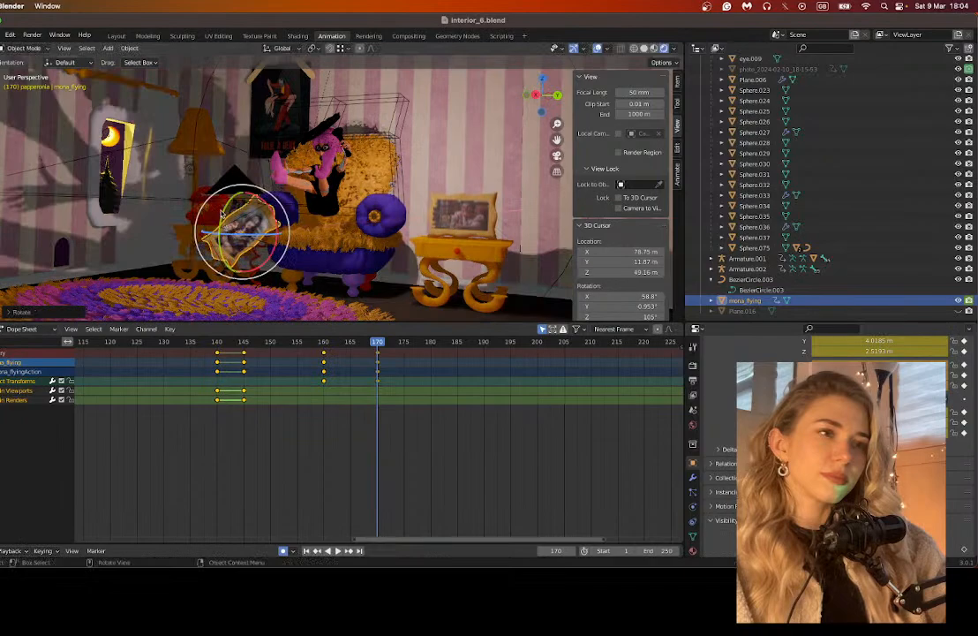
{"action": "middle_click_drag", "start_coordinate": [224, 214], "coordinate": [252, 228]}
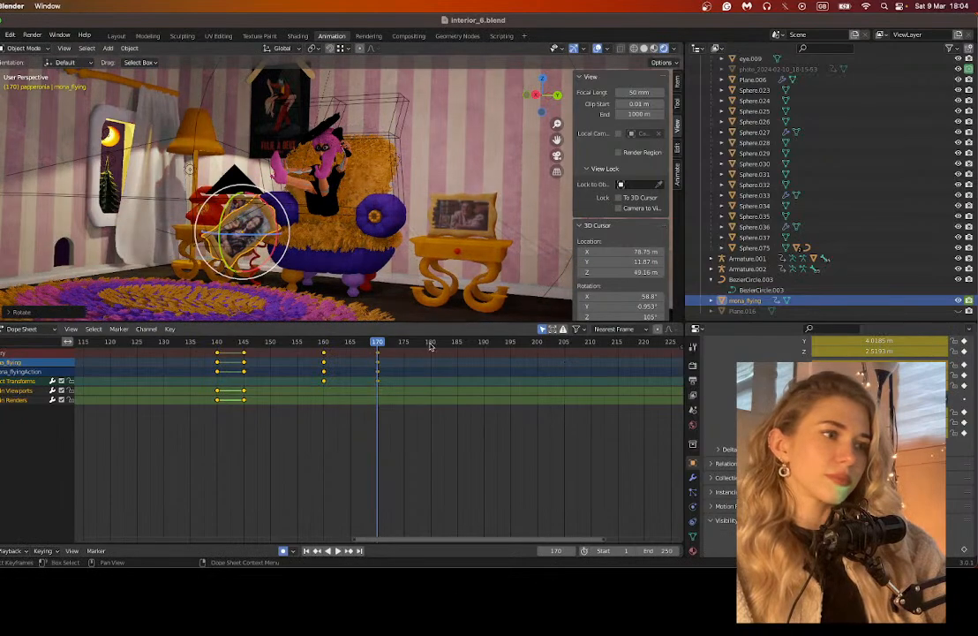
Step: Lower mona_flying along Z to about 1.63 m at frame 180
{"action": "left_click", "coordinate": [430, 346]}
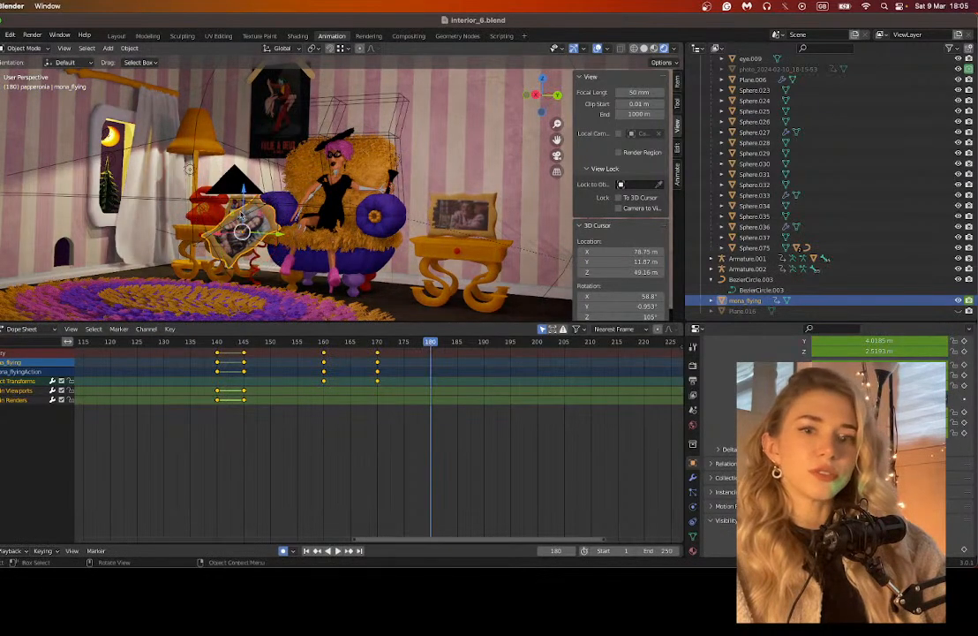
{"action": "key", "text": "g"}
{"action": "key", "text": "z"}
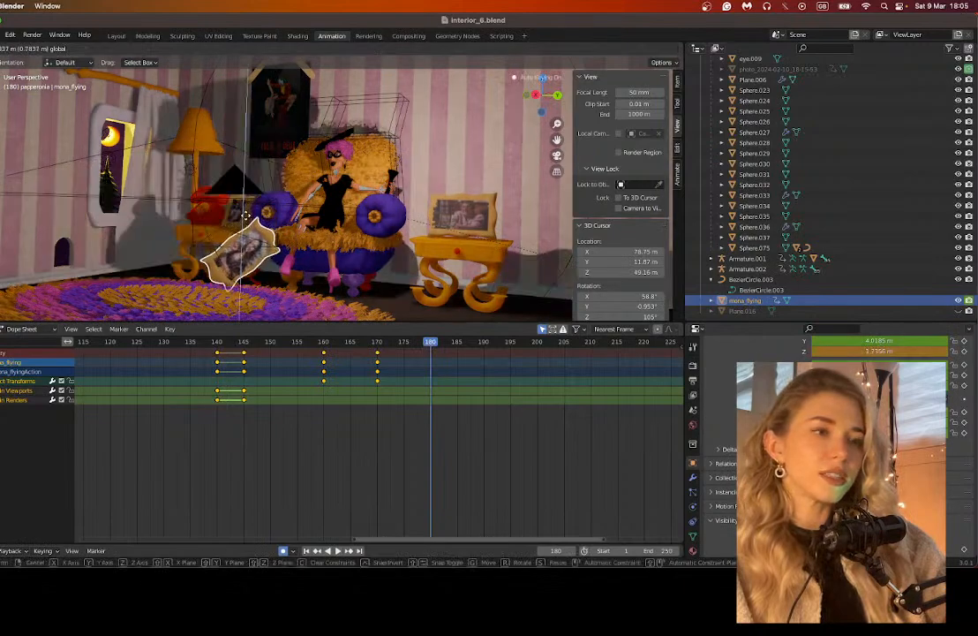
{"action": "left_click", "coordinate": [249, 240]}
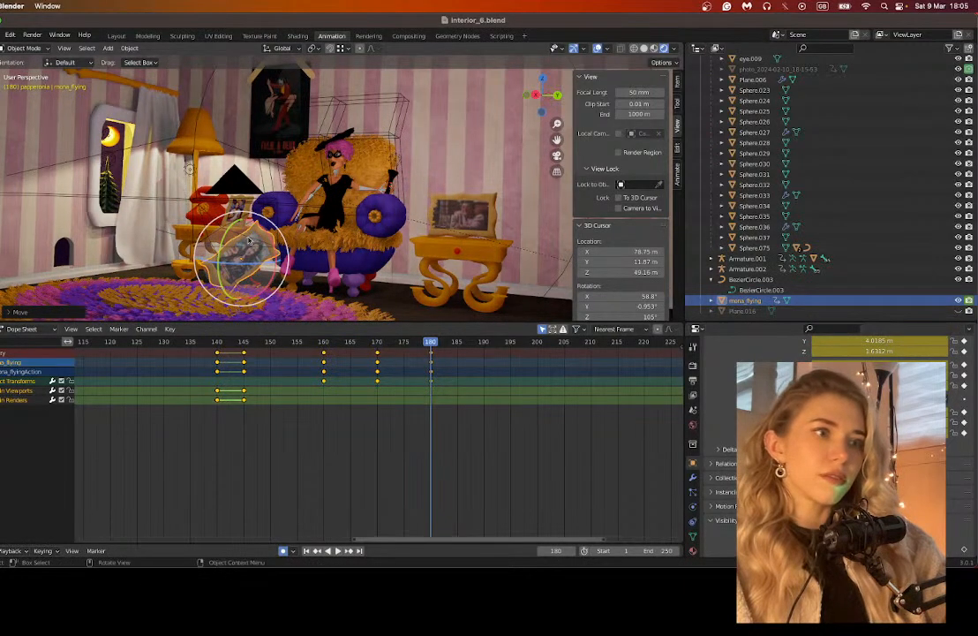
Step: Rotate mona_flying about its Z and Y axes at frame 180 until the frame lies roughly flat above the rug
{"action": "key", "text": "r"}
{"action": "key", "text": "z"}
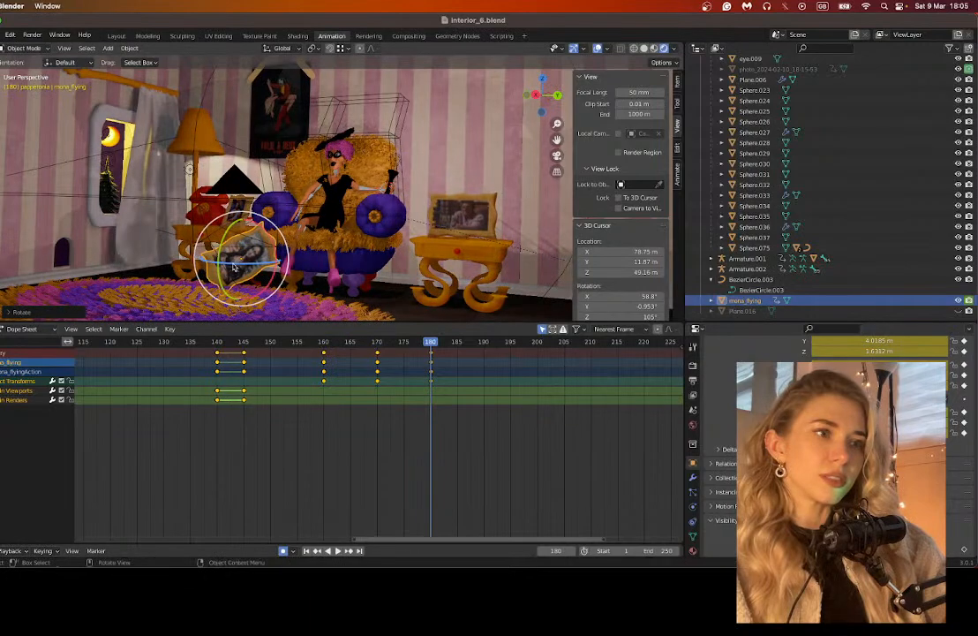
{"action": "key", "text": "y"}
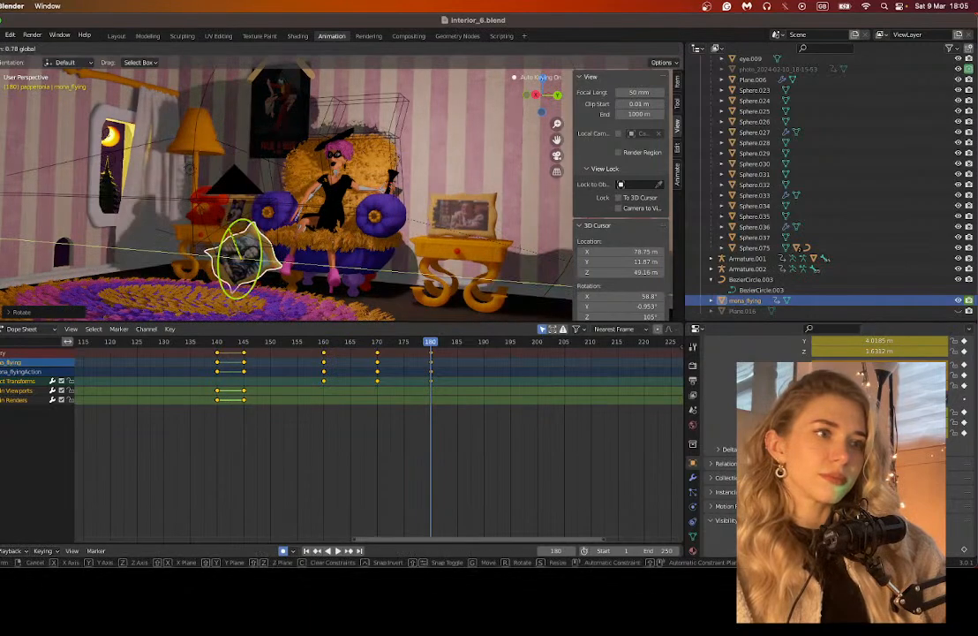
{"action": "left_click_drag", "start_coordinate": [233, 233], "coordinate": [231, 234]}
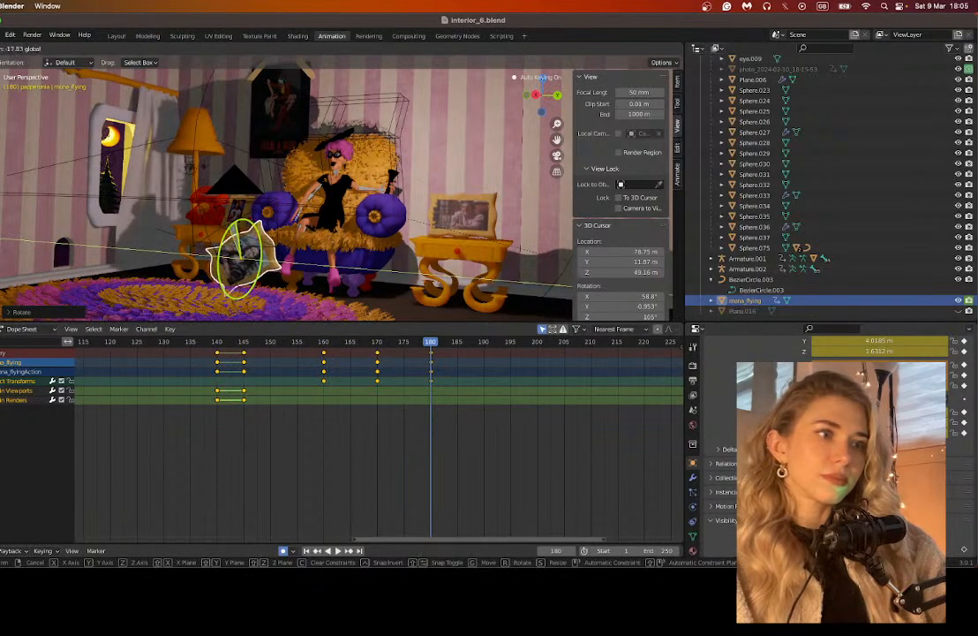
{"action": "key", "text": "Return"}
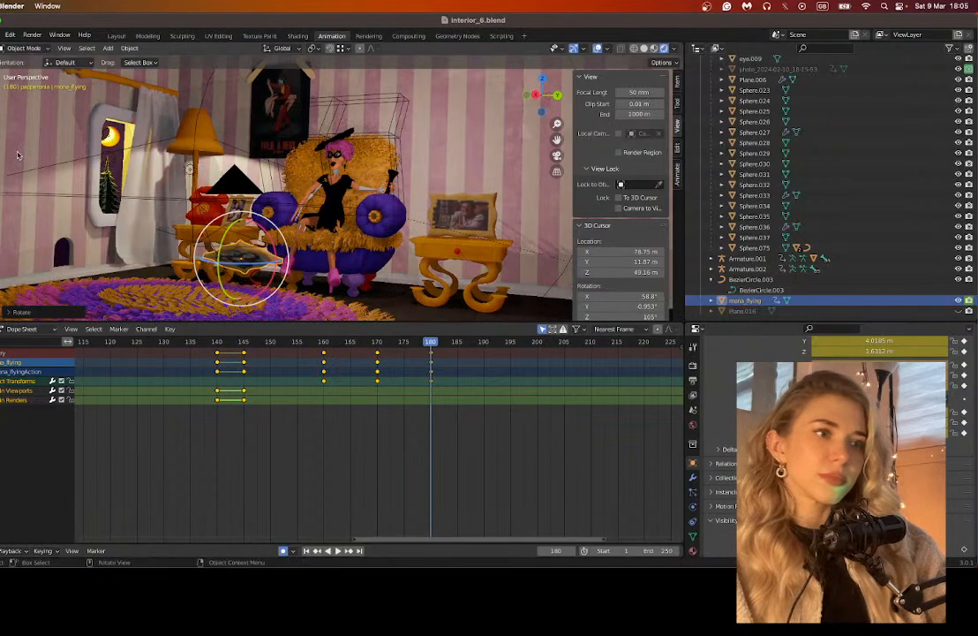
Step: Lower mona_flying to about 1 m in Z at frame 180 and rotate it about Y so the picture faces up
{"action": "key", "text": "g"}
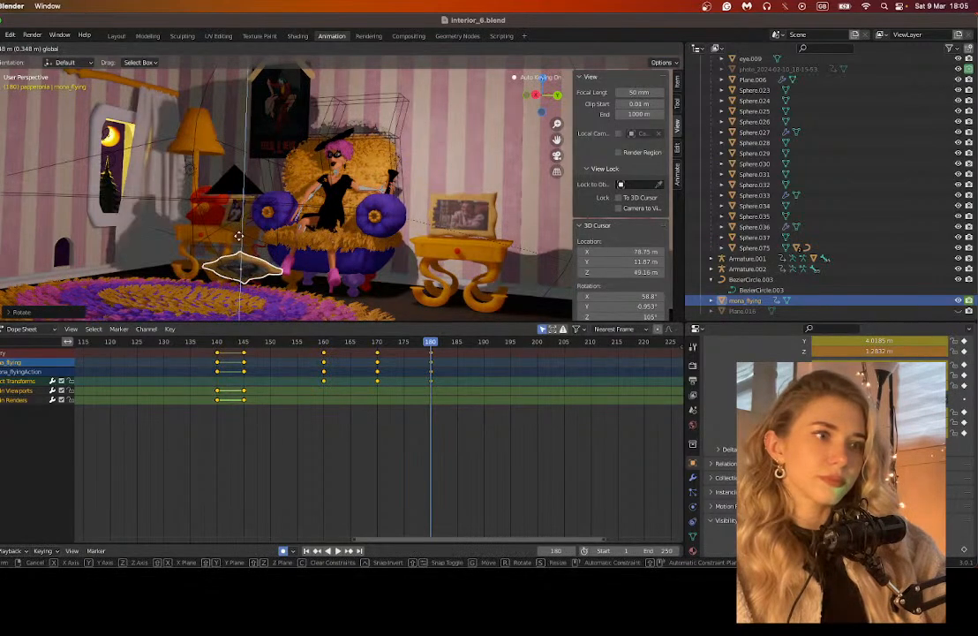
{"action": "left_click", "coordinate": [279, 262]}
{"action": "middle_click_drag", "start_coordinate": [279, 262], "coordinate": [181, 205]}
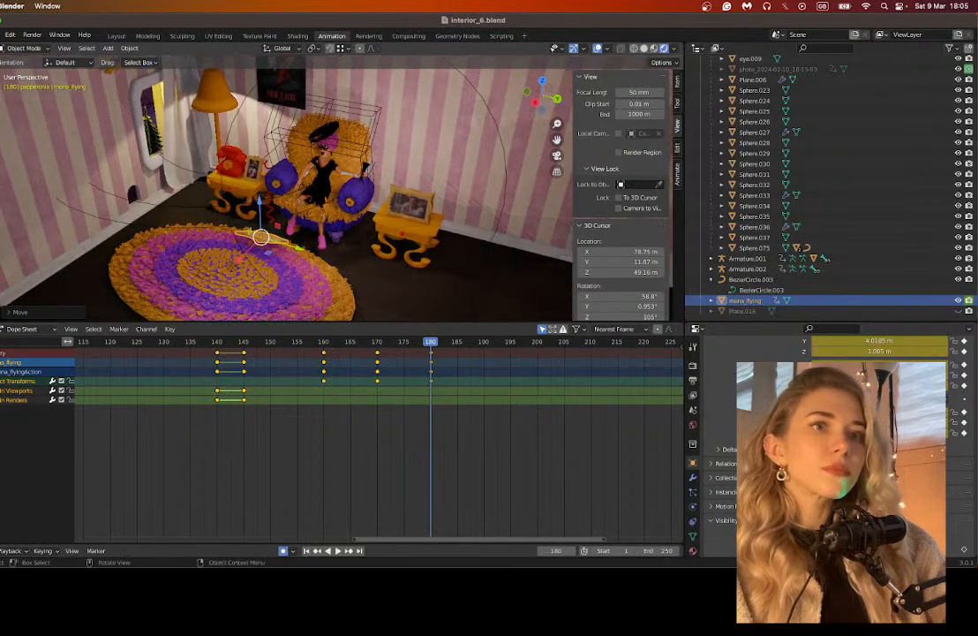
{"action": "left_click", "coordinate": [2, 142]}
{"action": "scroll", "coordinate": [221, 232], "scroll_direction": "up", "scroll_amount": 2}
{"action": "left_click_drag", "start_coordinate": [232, 238], "coordinate": [282, 252]}
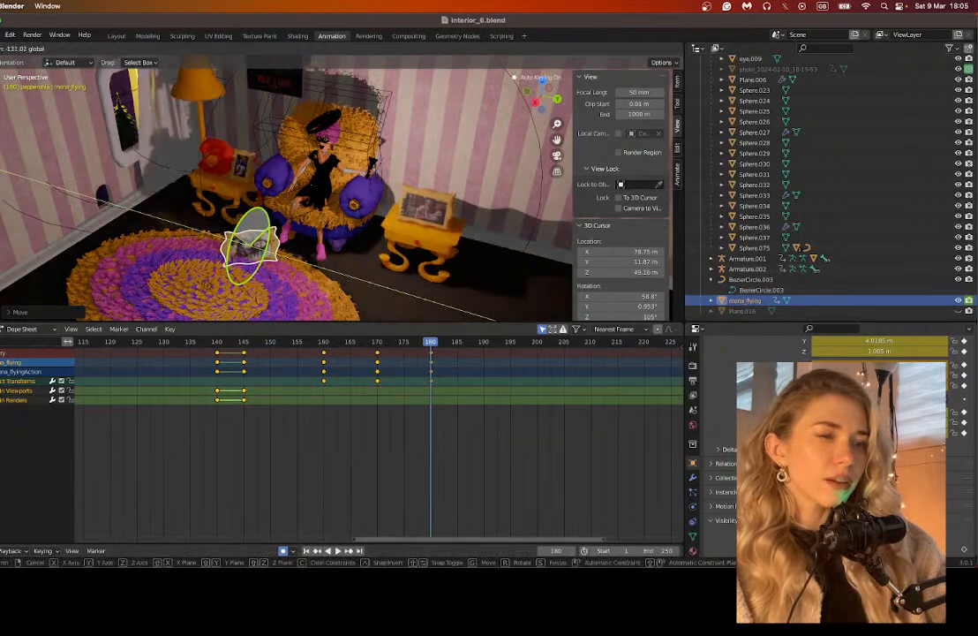
{"action": "left_click_drag", "start_coordinate": [357, 260], "coordinate": [357, 260]}
{"action": "scroll", "coordinate": [356, 260], "scroll_direction": "down", "scroll_amount": 1}
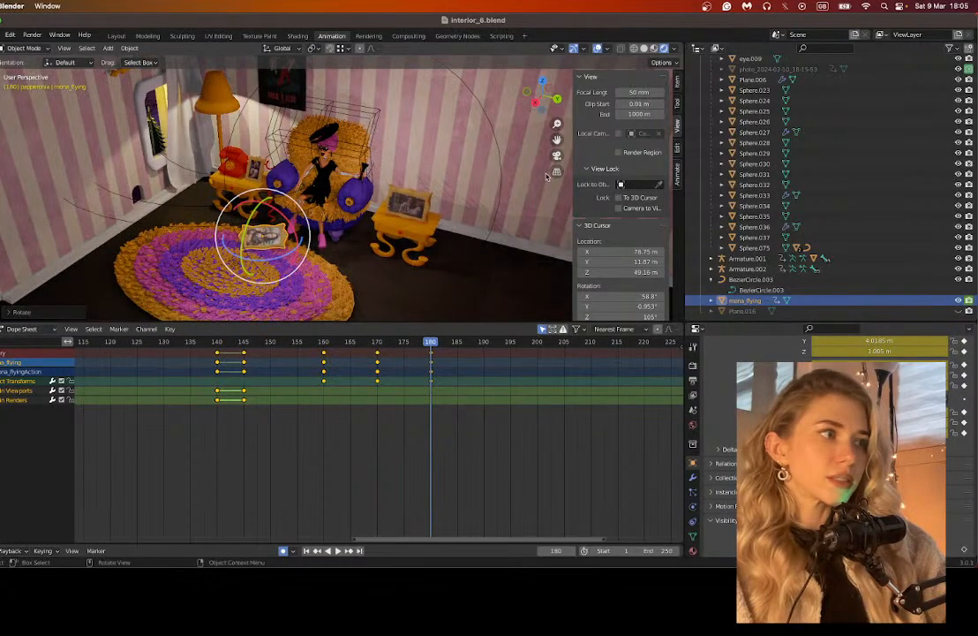
Step: Move mona_flying forward along X at frame 180, away from the armchair and onto the rug
{"action": "left_click", "coordinate": [556, 157]}
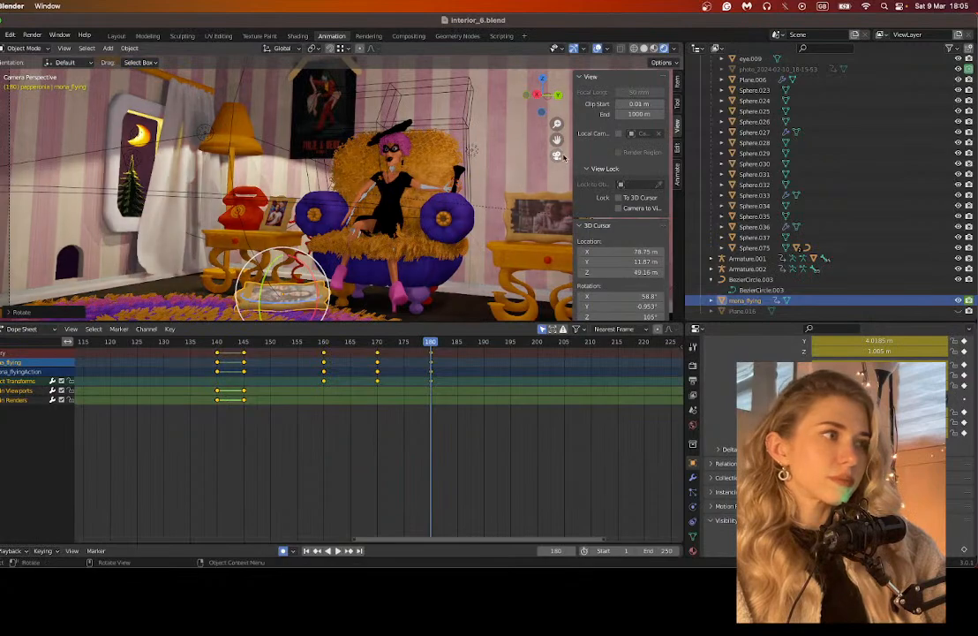
{"action": "left_click_drag", "start_coordinate": [557, 141], "coordinate": [559, 94]}
{"action": "scroll", "coordinate": [559, 95], "scroll_direction": "down", "scroll_amount": 2}
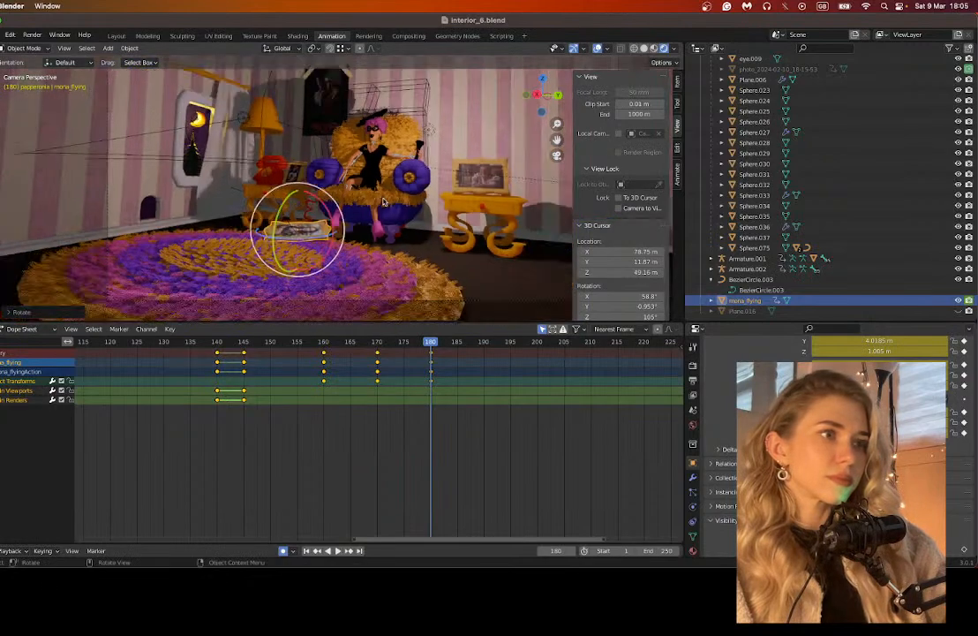
{"action": "middle_click_drag", "start_coordinate": [231, 232], "coordinate": [231, 239]}
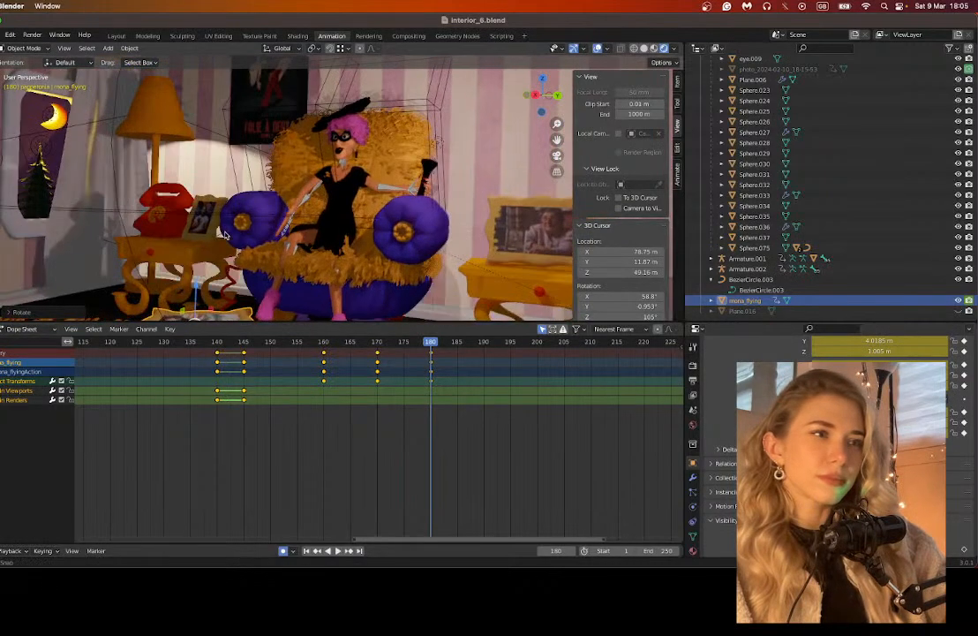
{"action": "scroll", "coordinate": [227, 282], "scroll_direction": "down", "scroll_amount": 4}
{"action": "left_click_drag", "start_coordinate": [225, 287], "coordinate": [195, 294]}
{"action": "middle_click_drag", "start_coordinate": [212, 292], "coordinate": [271, 286]}
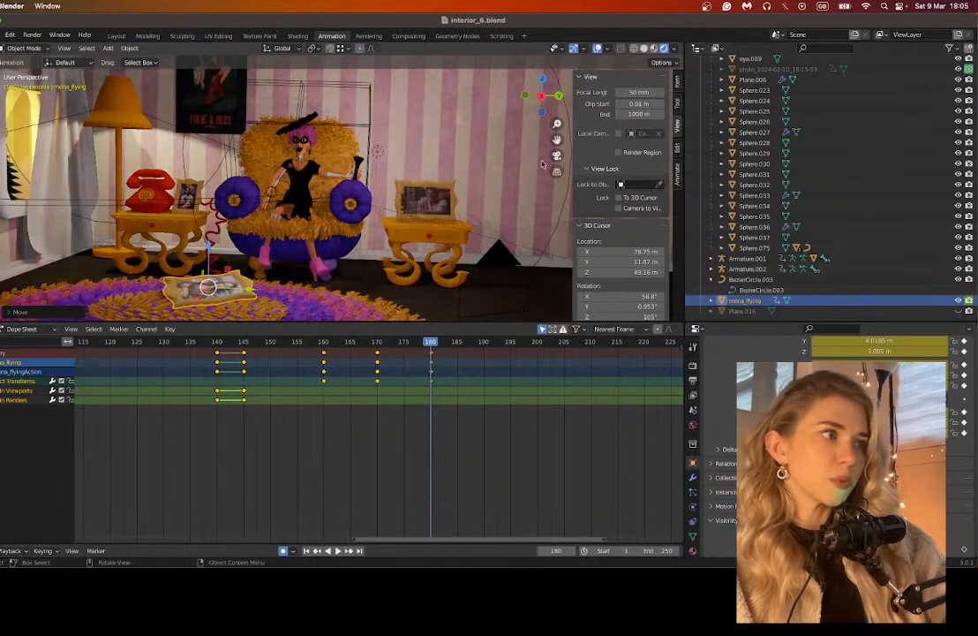
Step: In the camera view, move mona_flying along Y to about 6.38 m and farther forward along X at frame 180
{"action": "key", "text": "KP_0"}
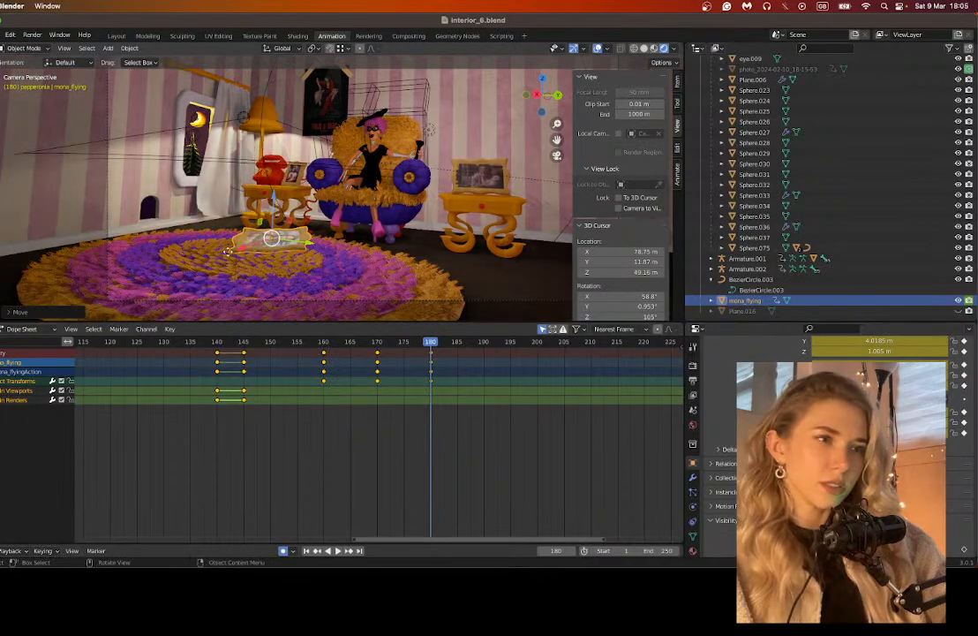
{"action": "key", "text": "g"}
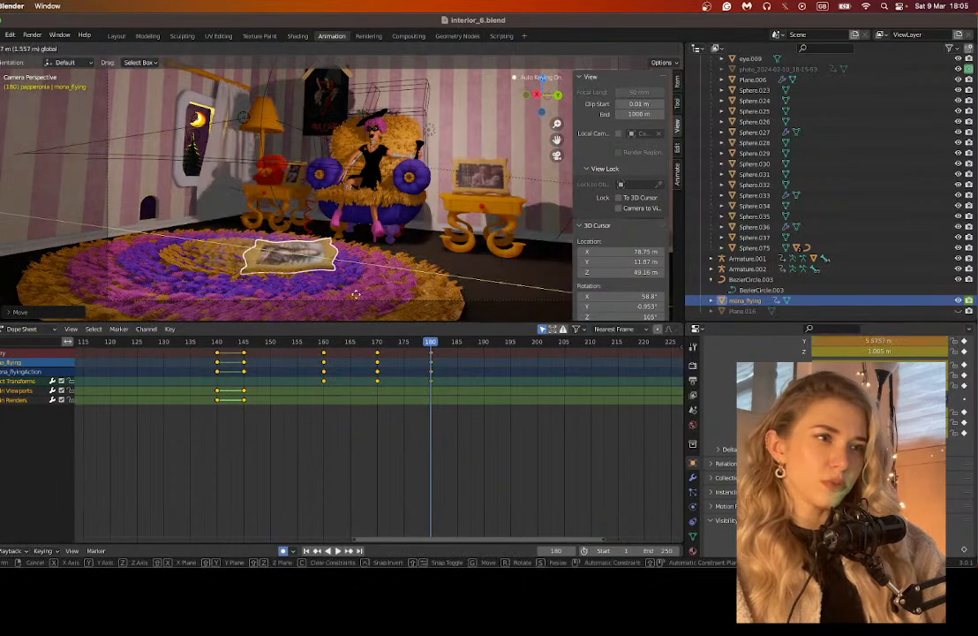
{"action": "left_click", "coordinate": [338, 251]}
{"action": "key", "text": "g"}
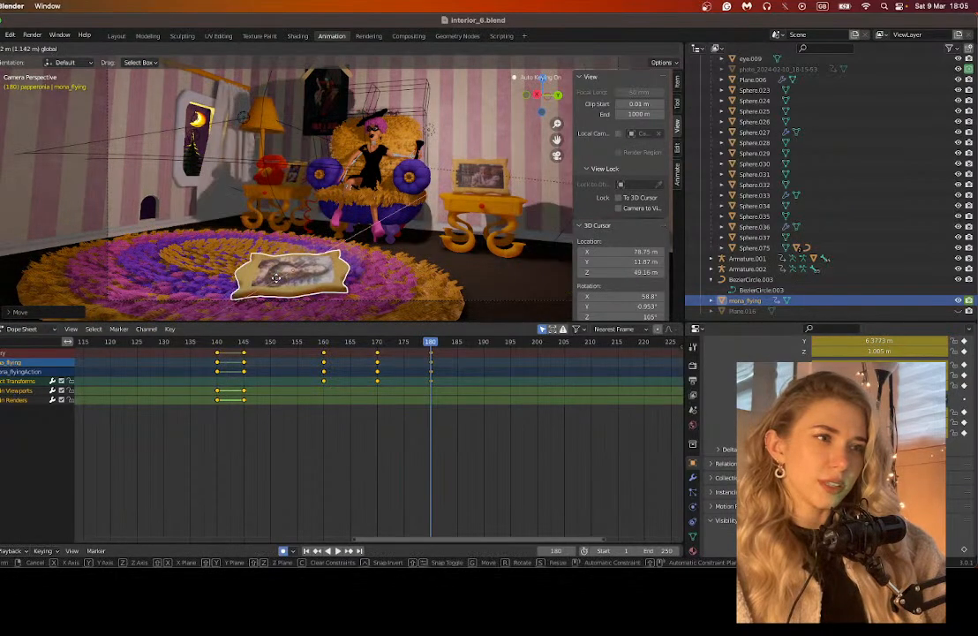
{"action": "left_click", "coordinate": [280, 274]}
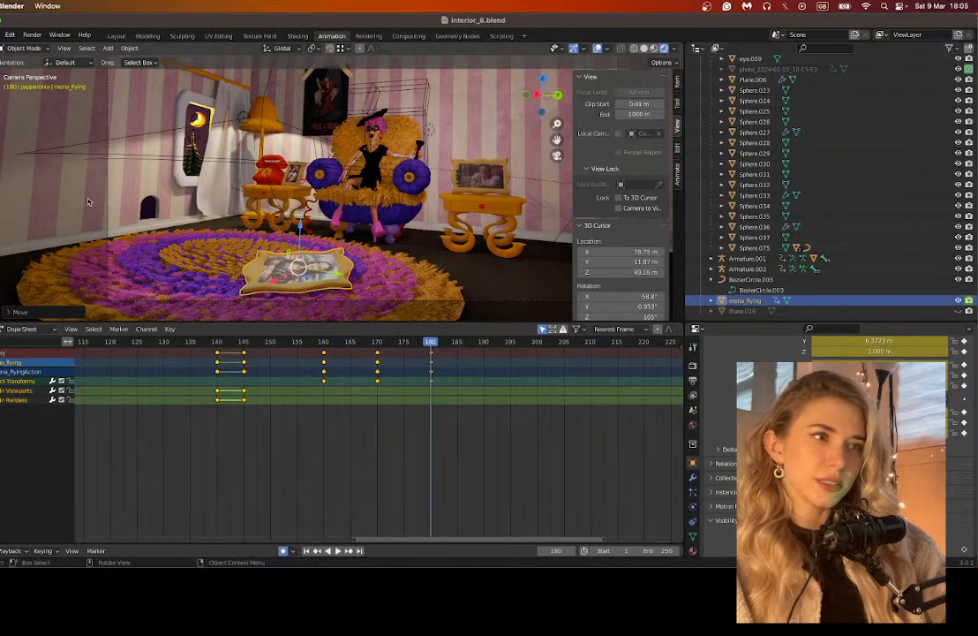
Step: Rotate mona_flying slightly about the Y axis at frame 180 to adjust its tilt on the rug
{"action": "key", "text": "r"}
{"action": "key", "text": "y"}
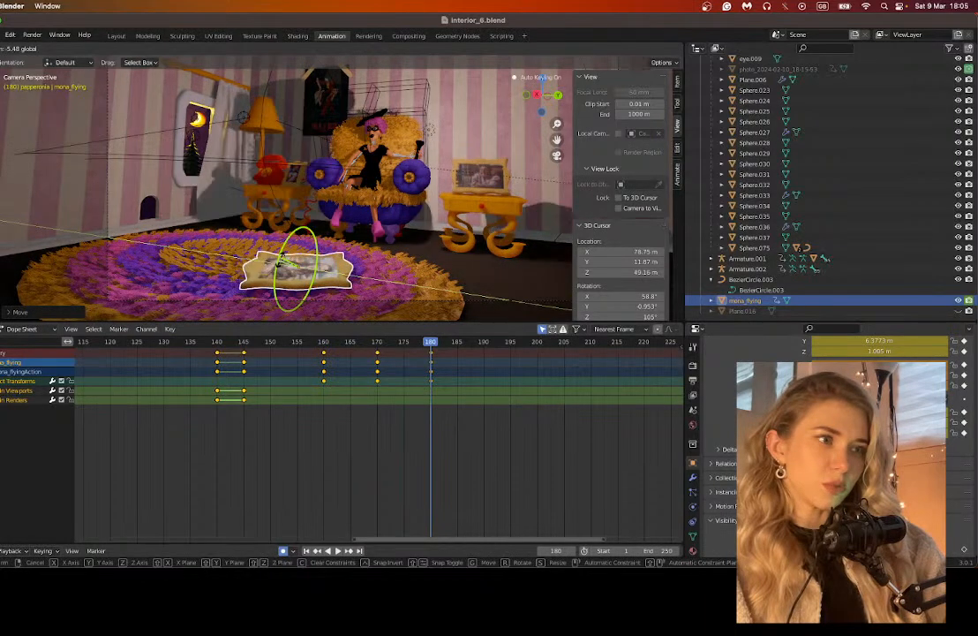
{"action": "left_click", "coordinate": [281, 261]}
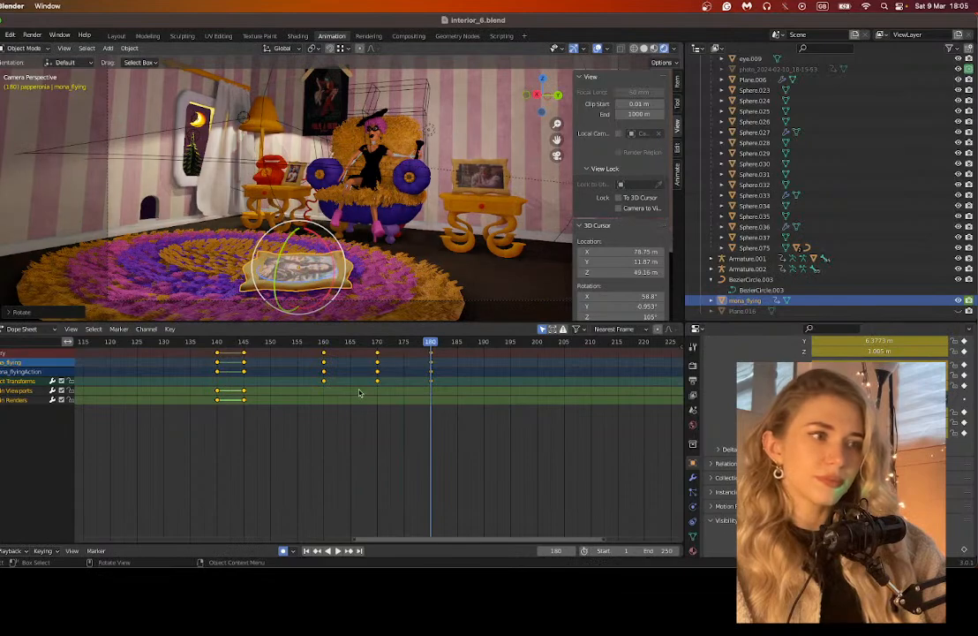
Step: Move mona_flying forward along X toward the camera at frame 170, in front of the telephone table
{"action": "left_click", "coordinate": [377, 342]}
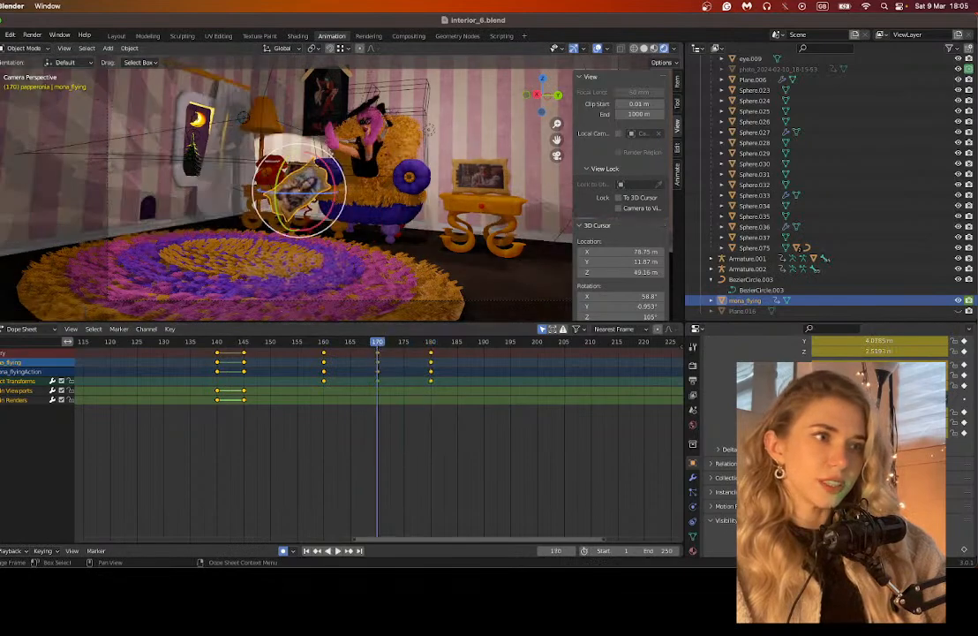
{"action": "key", "text": "g"}
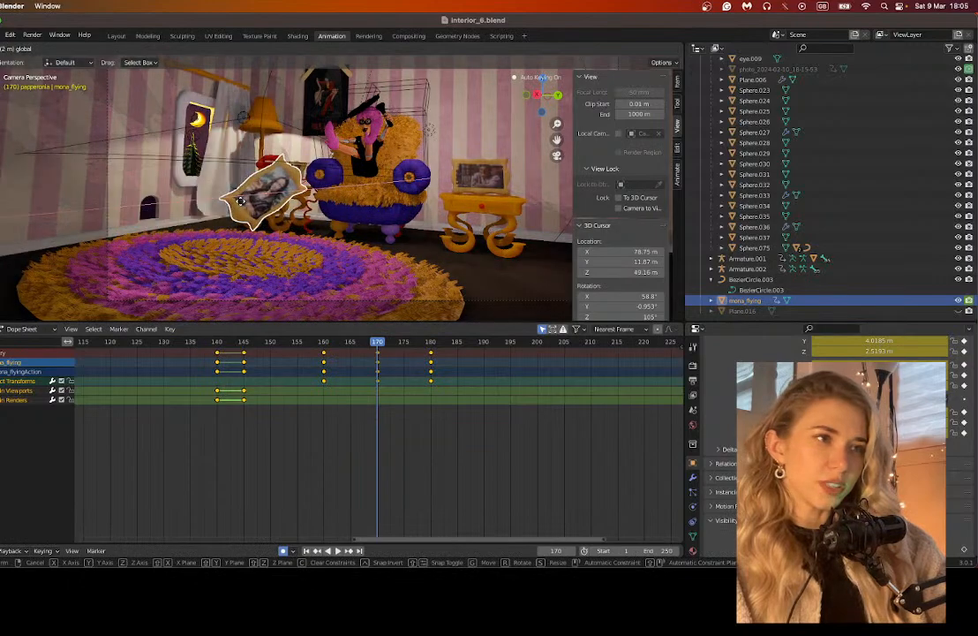
{"action": "left_click", "coordinate": [404, 341]}
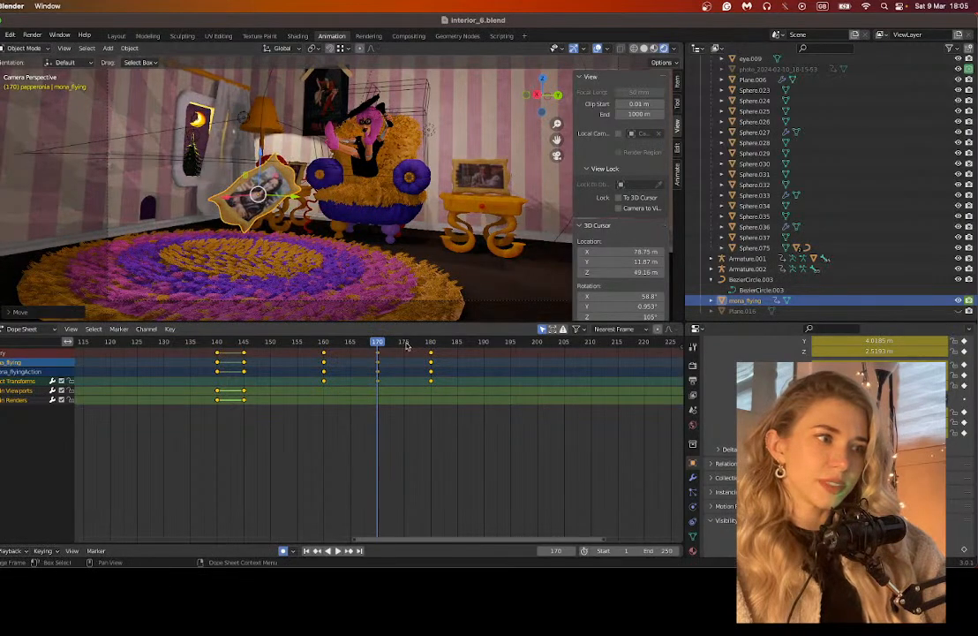
Step: Rotate mona_flying at frame 175 so it tips backward and tilts sideways above the rug
{"action": "left_click", "coordinate": [403, 342]}
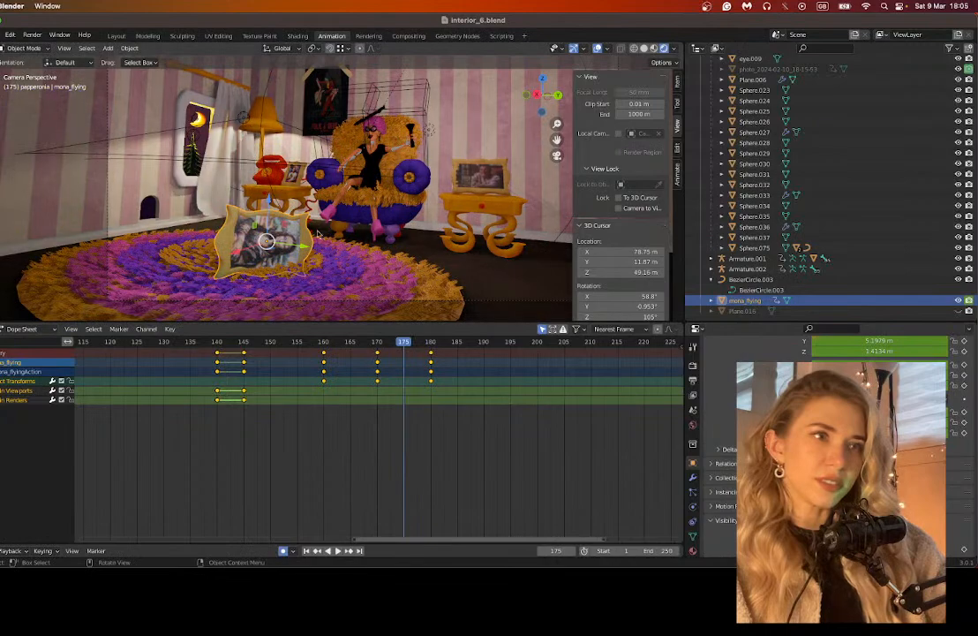
{"action": "key", "text": "r"}
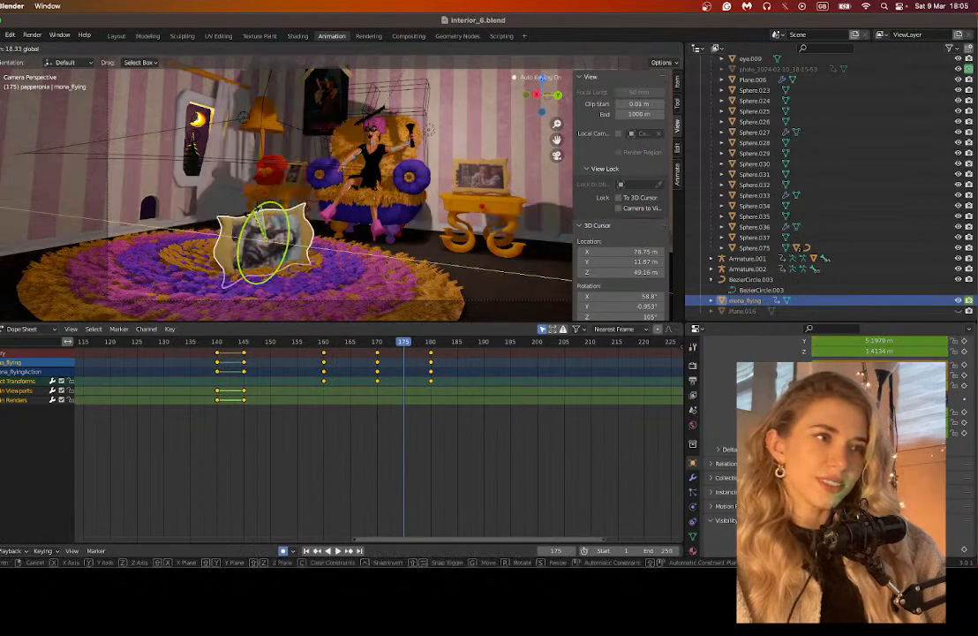
{"action": "left_click", "coordinate": [294, 225]}
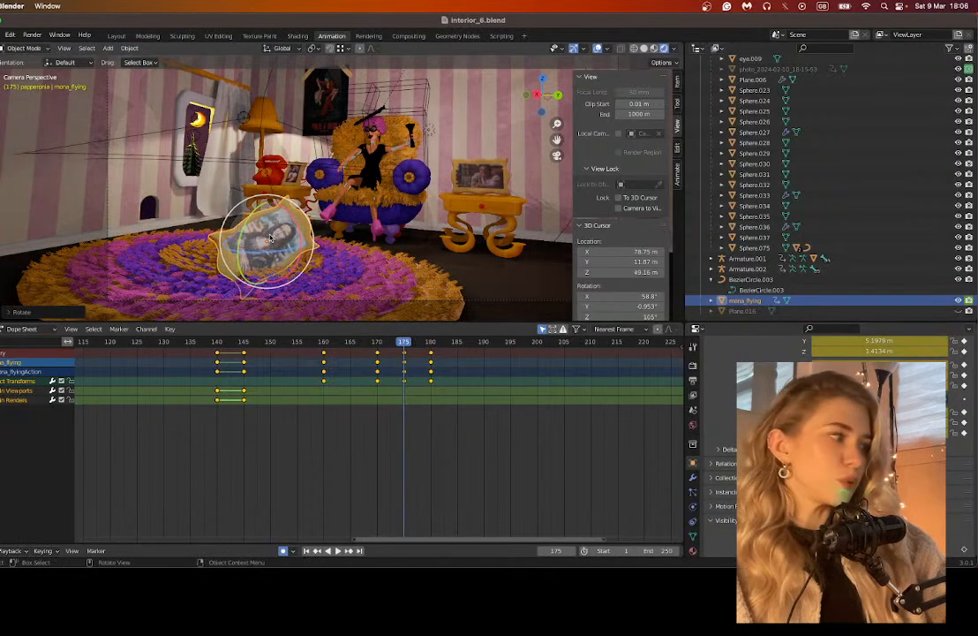
{"action": "key", "text": "g"}
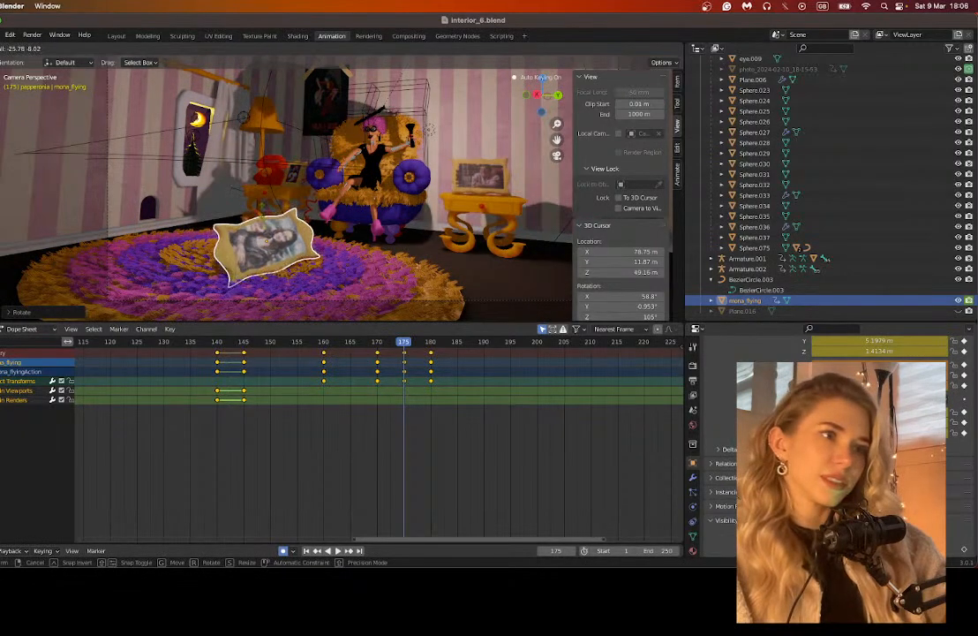
{"action": "left_click_drag", "start_coordinate": [262, 209], "coordinate": [256, 229]}
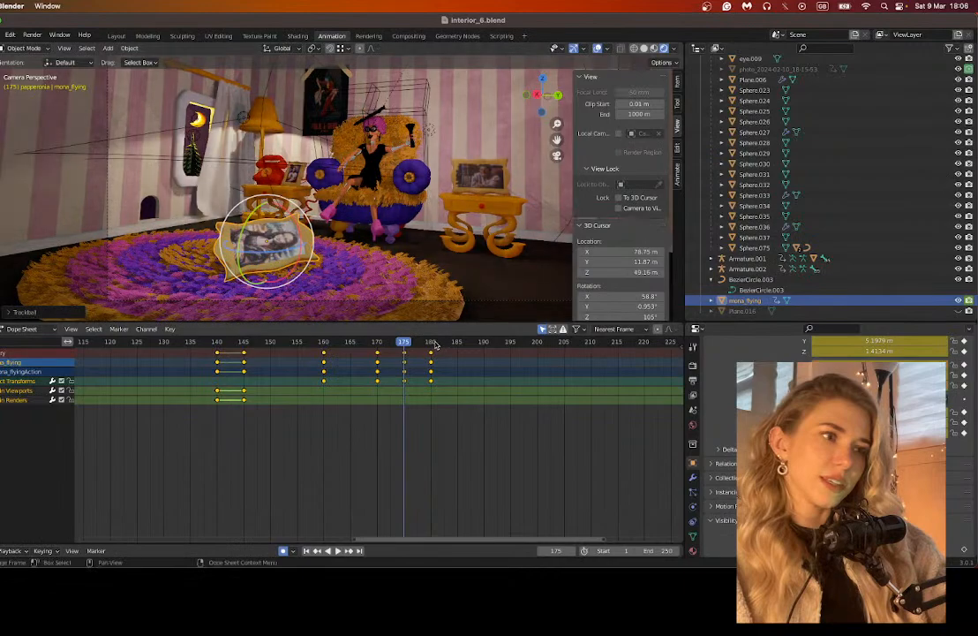
Step: Rotate mona_flying slightly at frame 178 to key a tilted pose just before it lands on the rug
{"action": "left_click", "coordinate": [435, 342]}
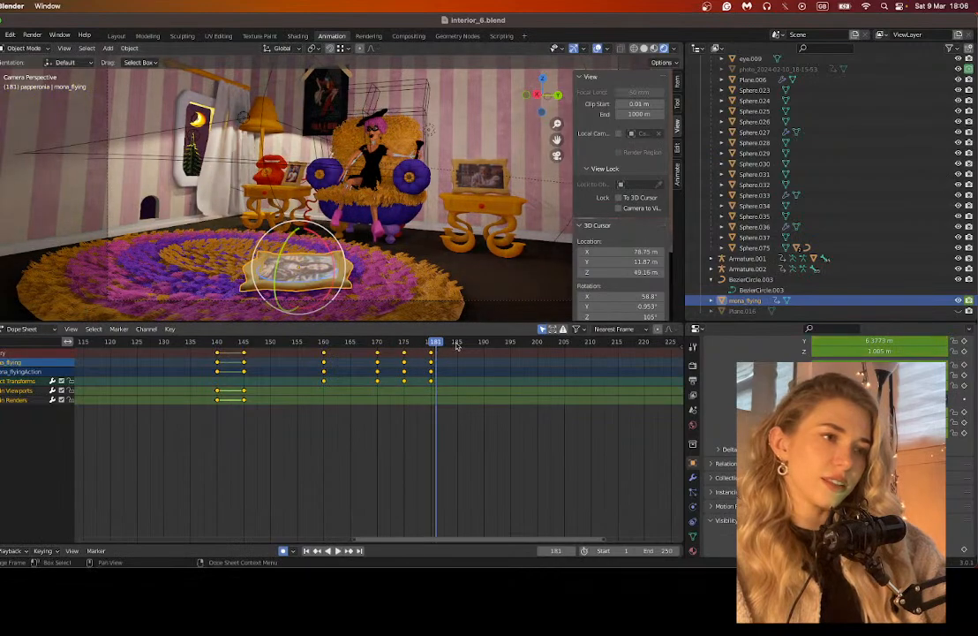
{"action": "left_click", "coordinate": [458, 345]}
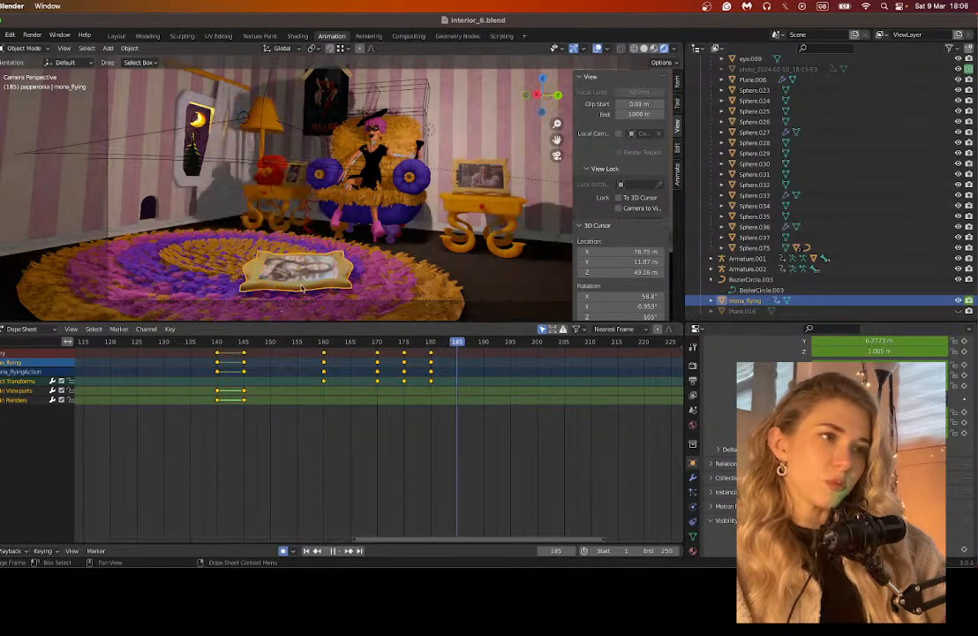
{"action": "scroll", "coordinate": [457, 450], "scroll_direction": "up", "scroll_amount": 2}
{"action": "scroll", "coordinate": [457, 449], "scroll_direction": "up", "scroll_amount": 1}
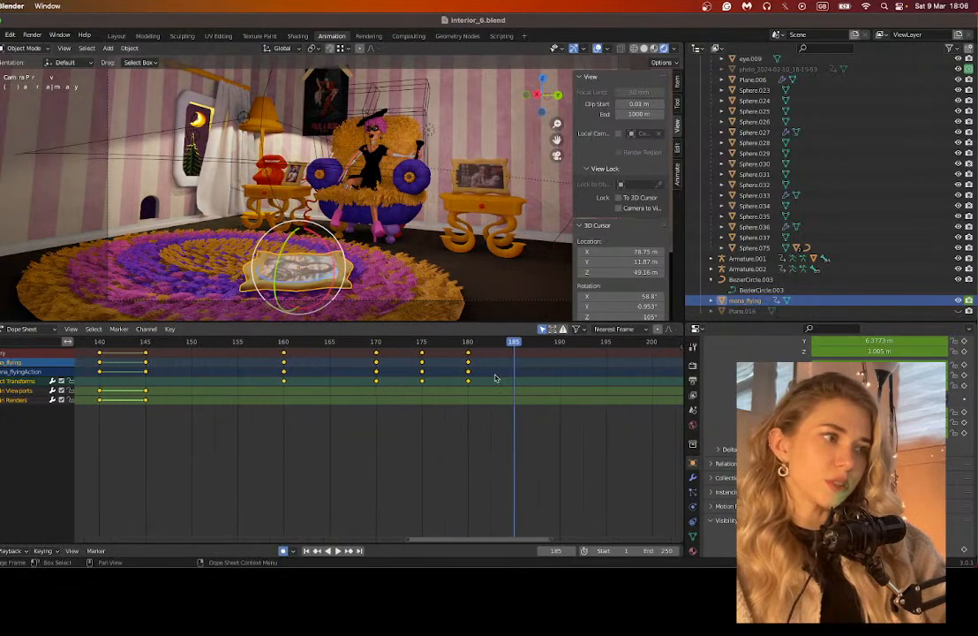
{"action": "left_click_drag", "start_coordinate": [459, 539], "coordinate": [505, 541]}
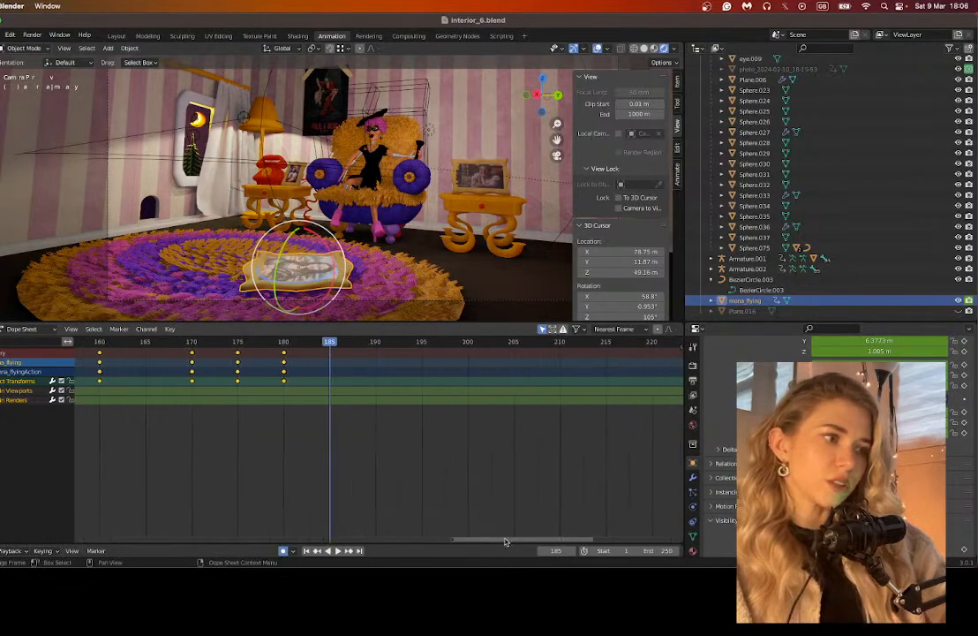
{"action": "left_click", "coordinate": [278, 343]}
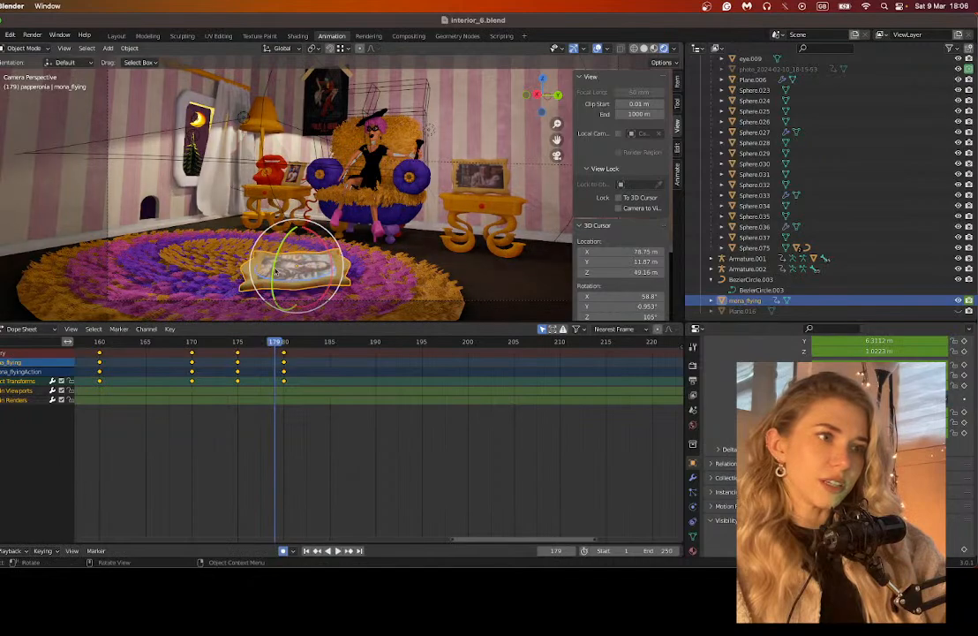
{"action": "left_click", "coordinate": [260, 341]}
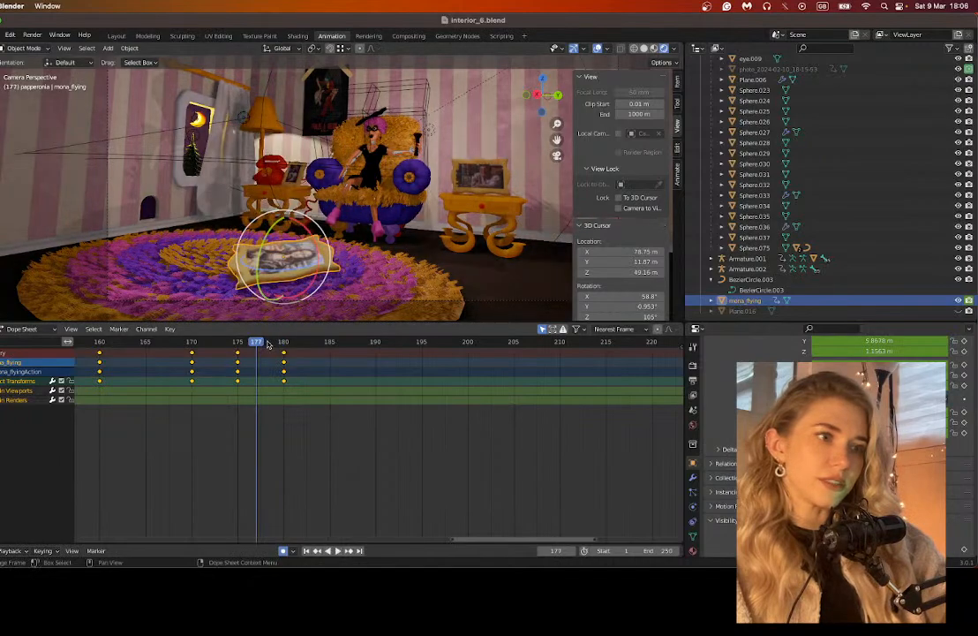
{"action": "left_click", "coordinate": [267, 342]}
{"action": "left_click_drag", "start_coordinate": [267, 268], "coordinate": [271, 250]}
Step: Rotate mona_flying freely at frame 182 to key a small bounce tilt after the landing
{"action": "left_click", "coordinate": [283, 343]}
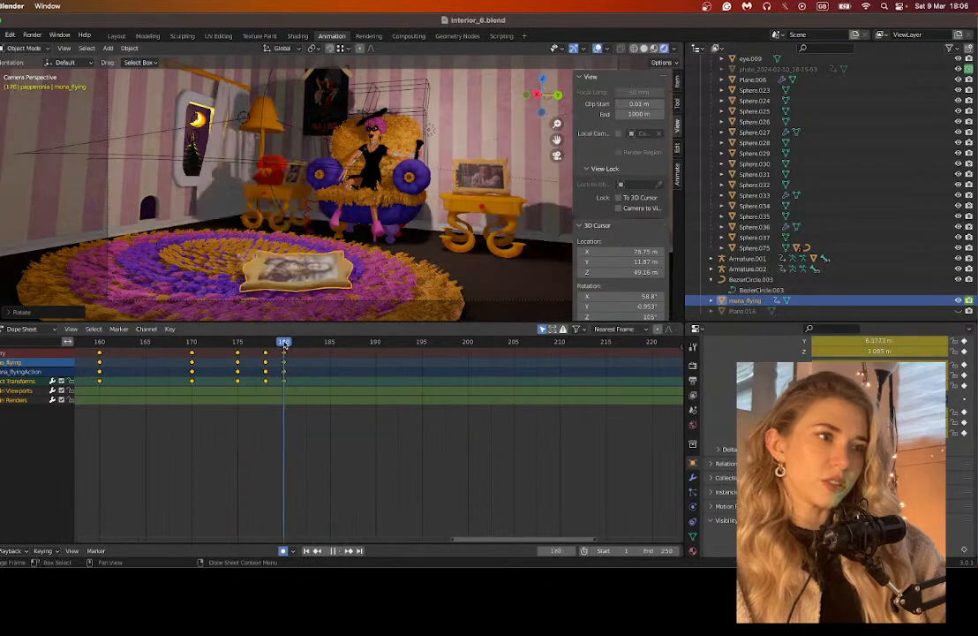
{"action": "left_click", "coordinate": [303, 342]}
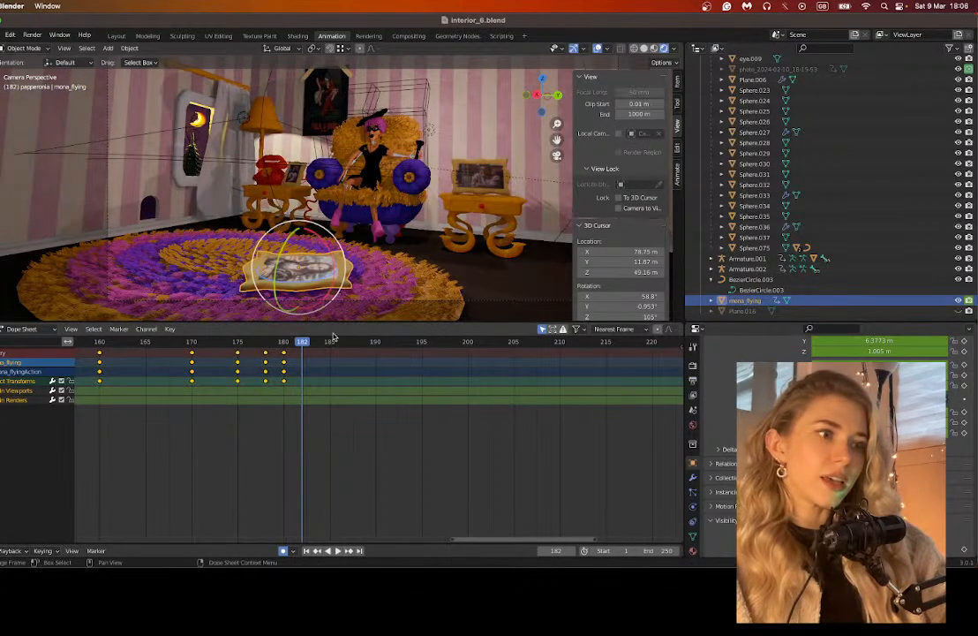
{"action": "key", "text": "g"}
{"action": "left_click_drag", "start_coordinate": [269, 263], "coordinate": [262, 257]}
{"action": "key", "text": "super+z"}
{"action": "left_click", "coordinate": [262, 257]}
{"action": "key", "text": "r"}
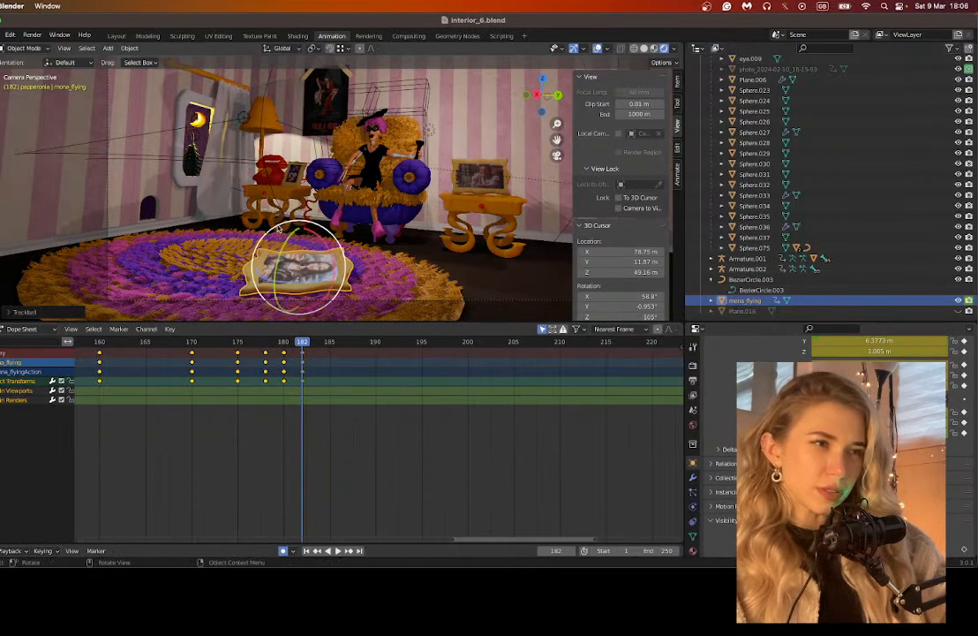
{"action": "left_click_drag", "start_coordinate": [268, 232], "coordinate": [284, 254]}
Step: Rotate mona_flying at frame 185 so it lies back down nearly flat on the rug
{"action": "left_click", "coordinate": [331, 343]}
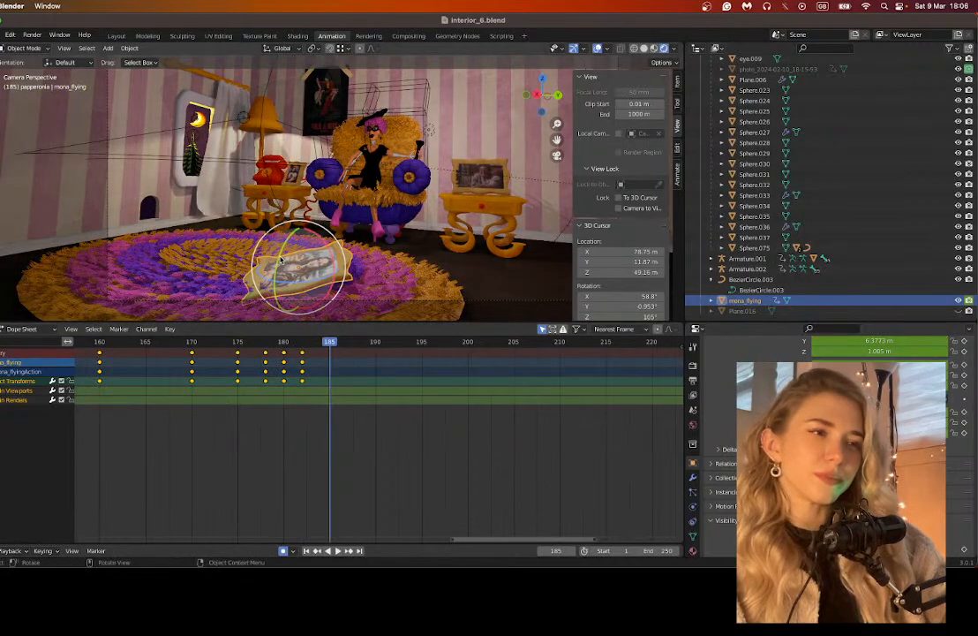
{"action": "key", "text": "g"}
{"action": "left_click", "coordinate": [310, 248]}
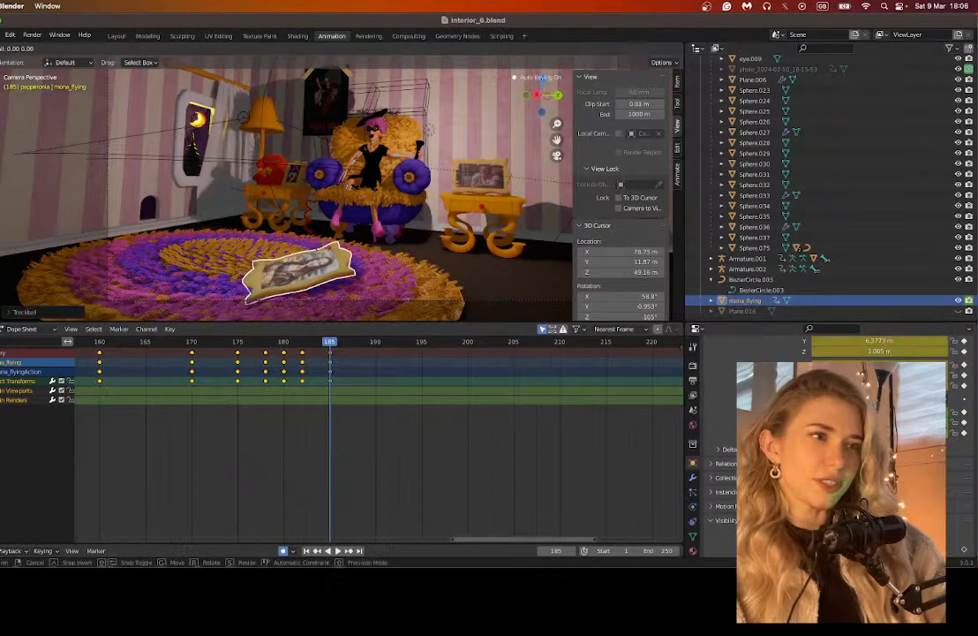
{"action": "key", "text": "r"}
{"action": "key", "text": "r"}
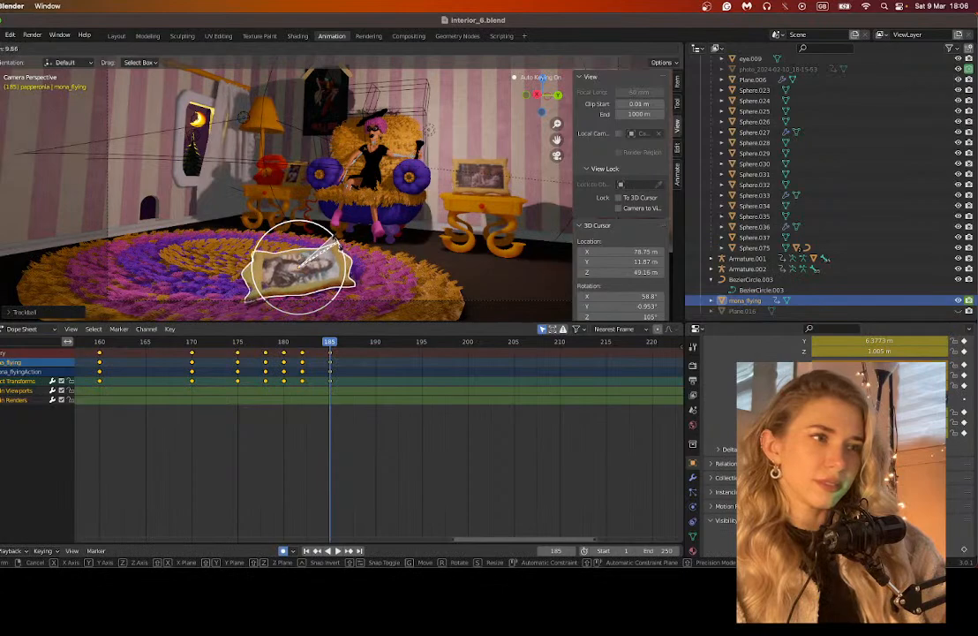
{"action": "left_click_drag", "start_coordinate": [335, 239], "coordinate": [340, 245]}
{"action": "left_click_drag", "start_coordinate": [278, 252], "coordinate": [298, 262]}
{"action": "key", "text": "r"}
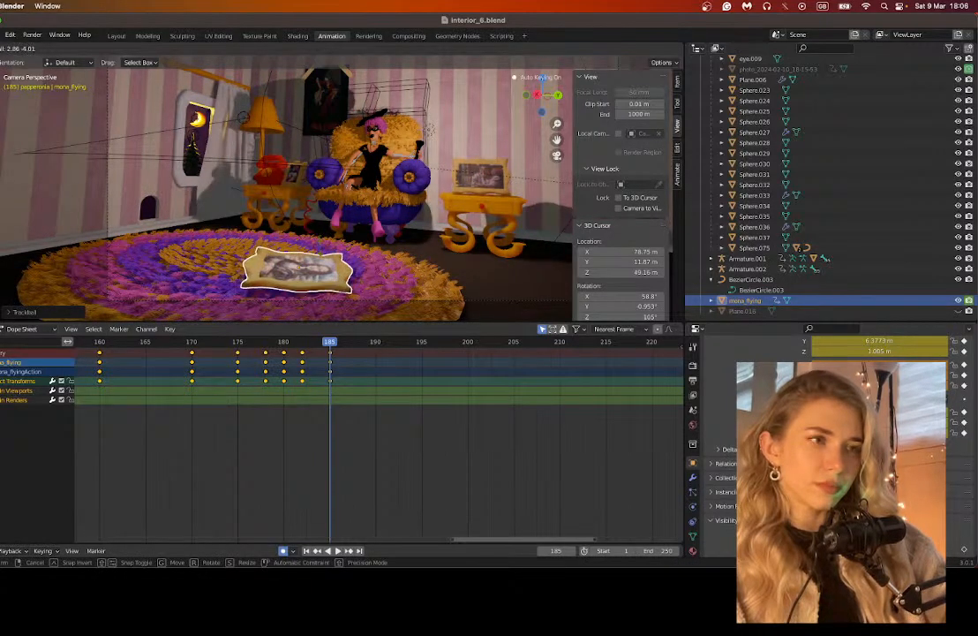
{"action": "left_click", "coordinate": [263, 245]}
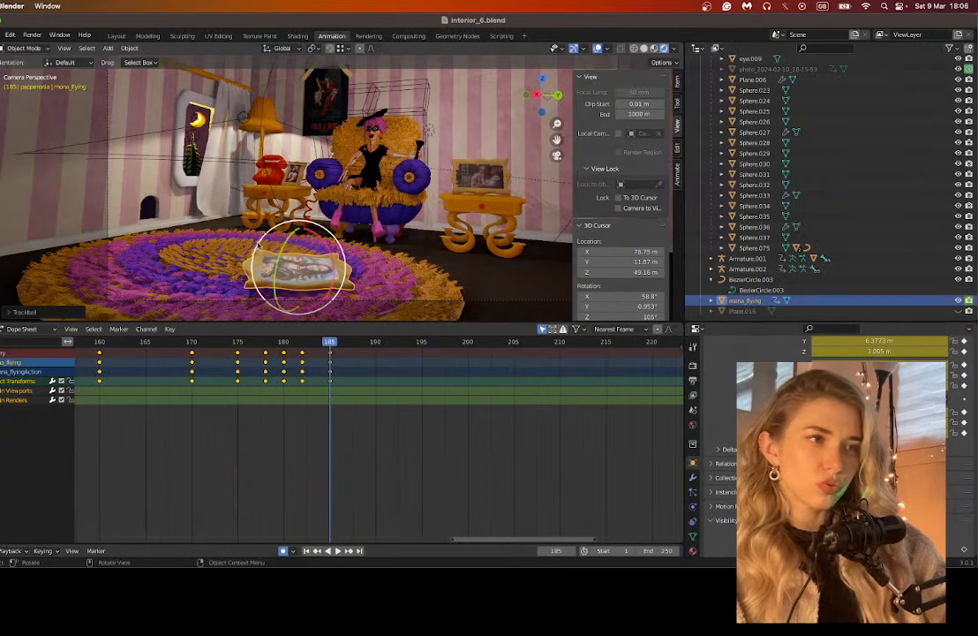
Step: Fine-tune mona_flying's rotation at frame 185 and lower it along Z to about 0.86 m
{"action": "key", "text": "r"}
{"action": "left_click", "coordinate": [276, 254]}
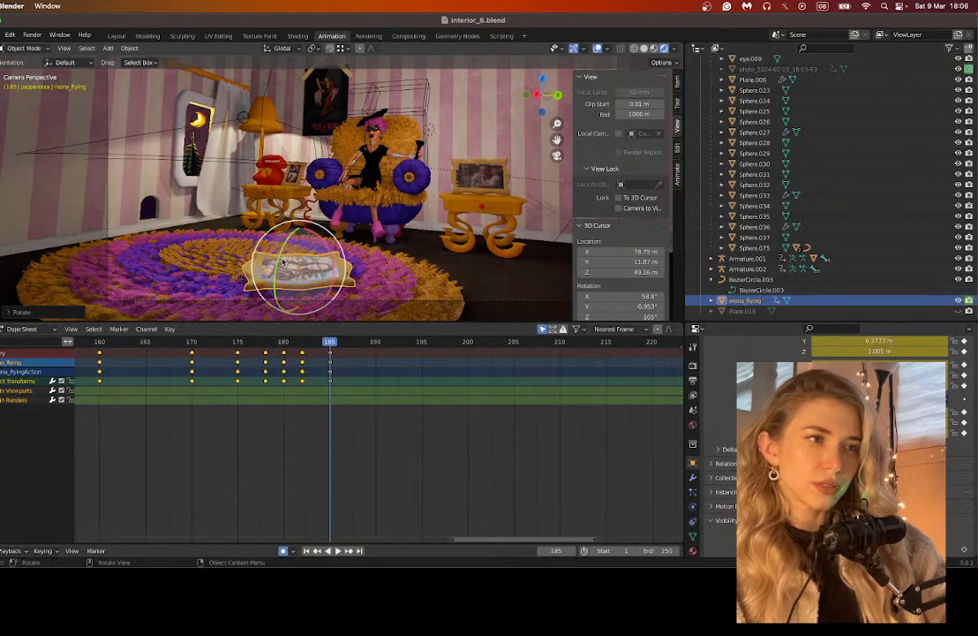
{"action": "key", "text": "r"}
{"action": "key", "text": "r"}
{"action": "left_click", "coordinate": [283, 261]}
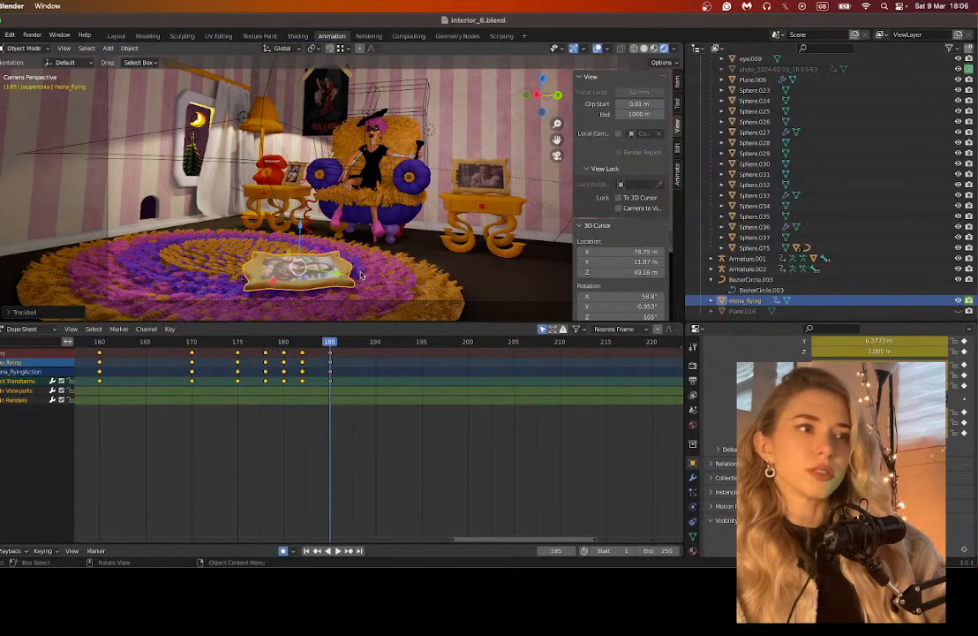
{"action": "left_click_drag", "start_coordinate": [298, 226], "coordinate": [283, 255]}
Step: Play the animation from frame 148 to check the start of the picture's fall
{"action": "scroll", "coordinate": [126, 356], "scroll_direction": "down", "scroll_amount": 2}
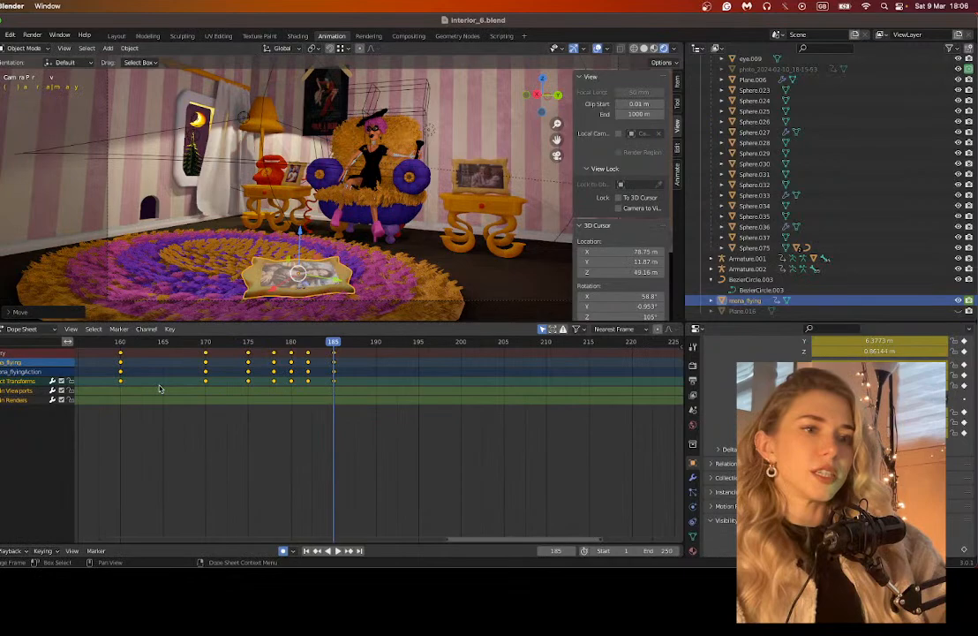
{"action": "left_click", "coordinate": [115, 344]}
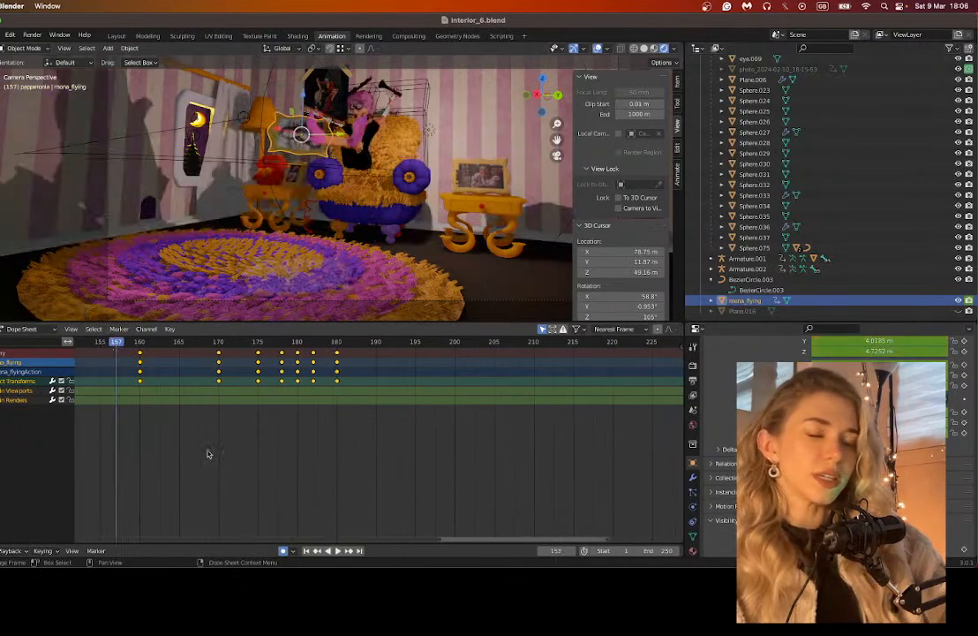
{"action": "scroll", "coordinate": [210, 454], "scroll_direction": "down", "scroll_amount": 2}
{"action": "left_click", "coordinate": [93, 344]}
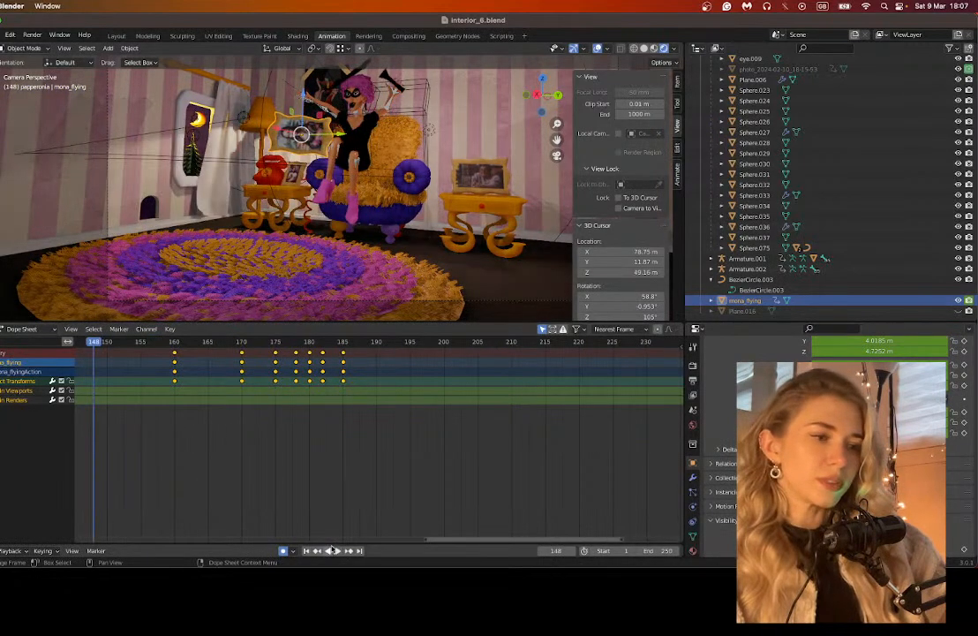
{"action": "left_click", "coordinate": [333, 550]}
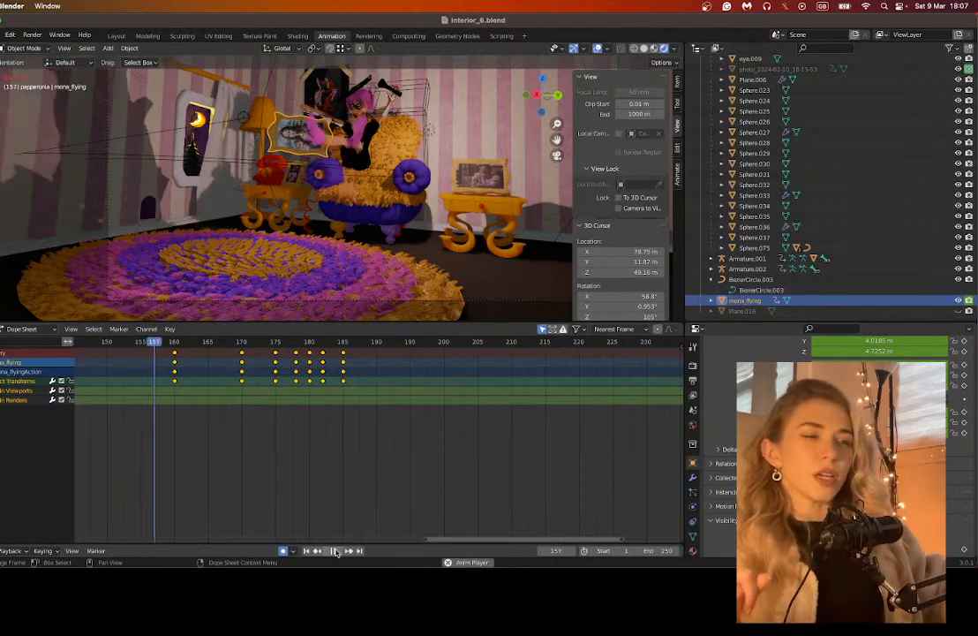
{"action": "left_click", "coordinate": [336, 550]}
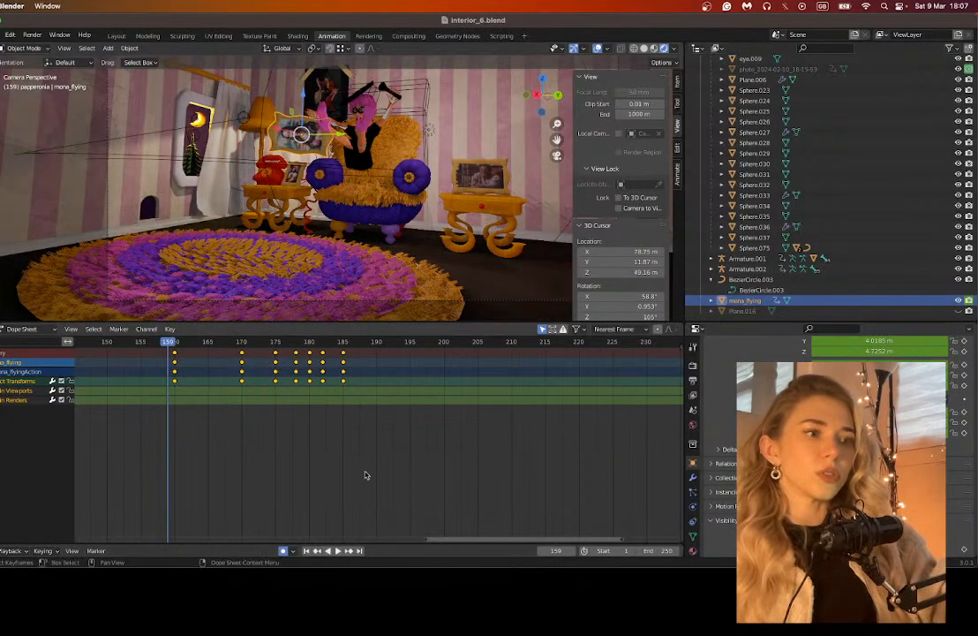
Step: Move mona_flying along Y to about 3.41 m at frame 145, away from the character
{"action": "left_click_drag", "start_coordinate": [448, 539], "coordinate": [349, 542]}
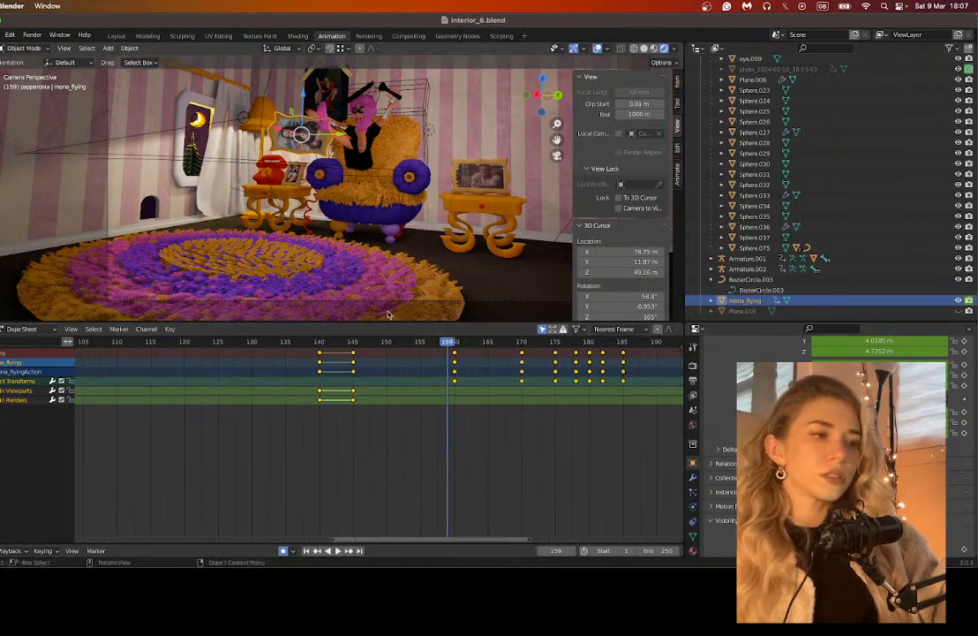
{"action": "left_click", "coordinate": [354, 342]}
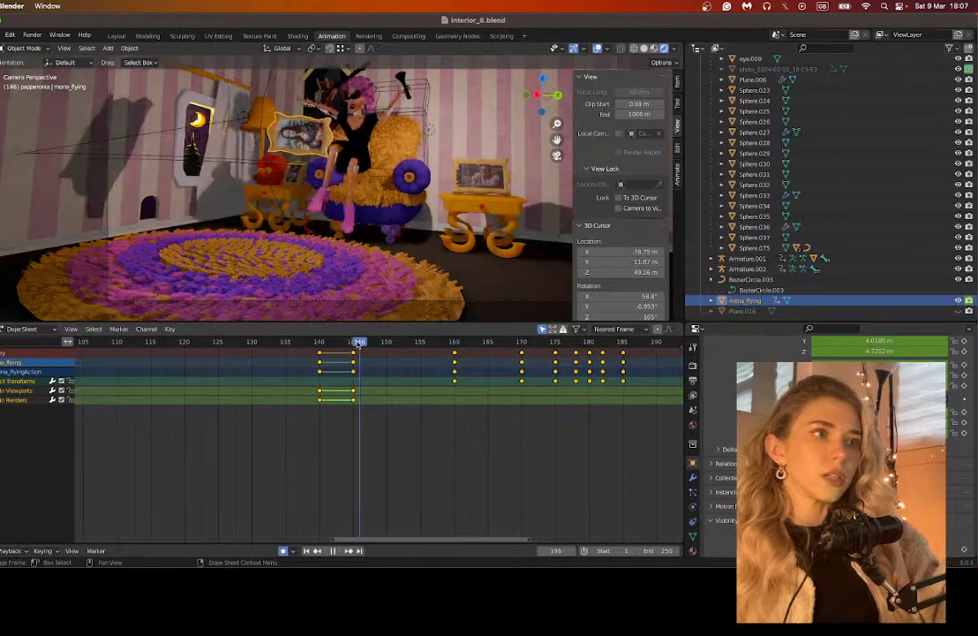
{"action": "key", "text": "space"}
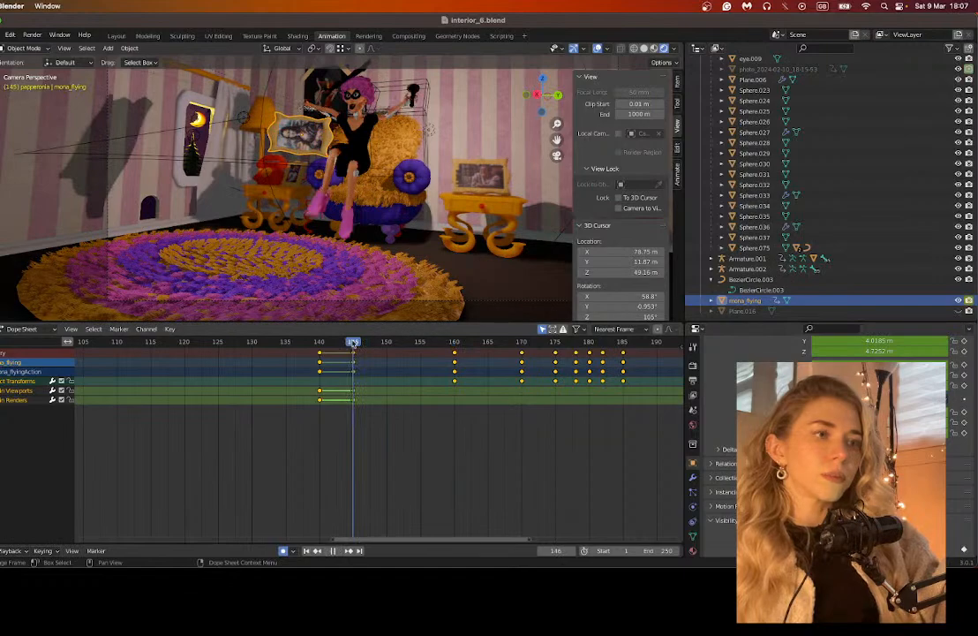
{"action": "key", "text": "Escape"}
{"action": "left_click", "coordinate": [300, 132]}
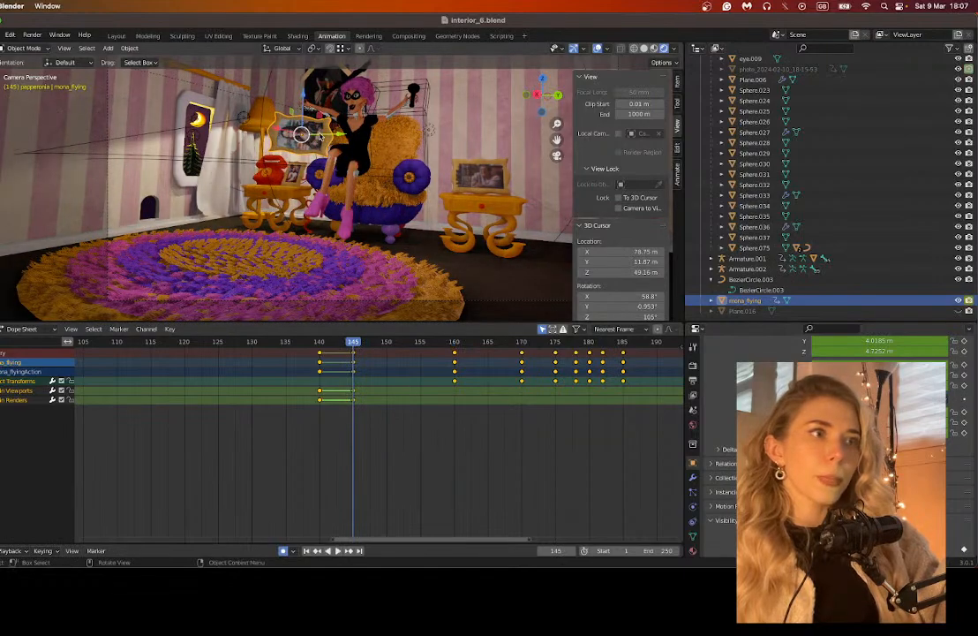
{"action": "key", "text": "g"}
{"action": "left_click", "coordinate": [290, 134]}
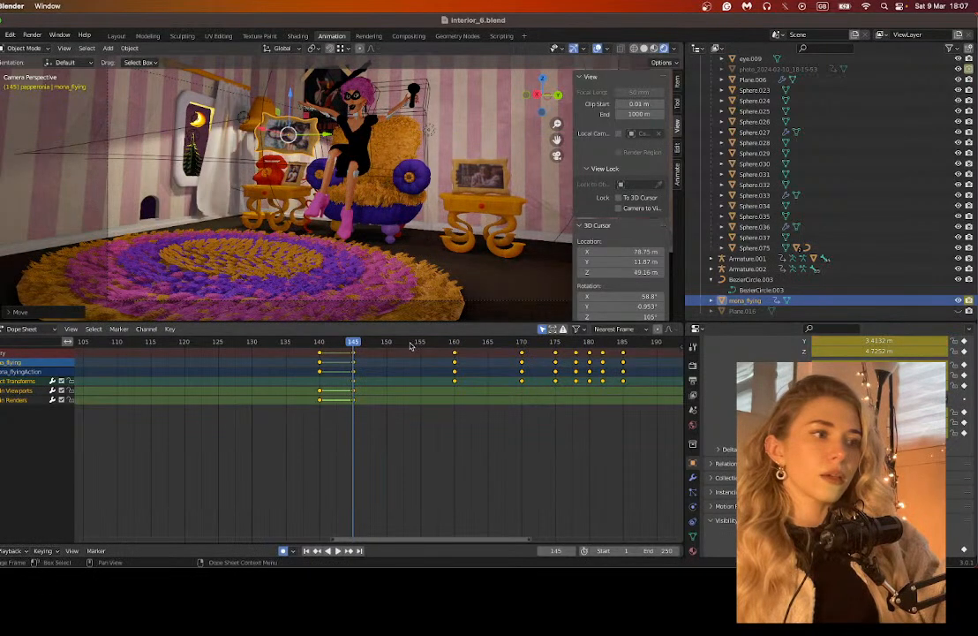
Step: Lower mona_flying along Z to about 4.19 m at frame 150 and rotate it to key a tumbling pose
{"action": "left_click", "coordinate": [387, 341]}
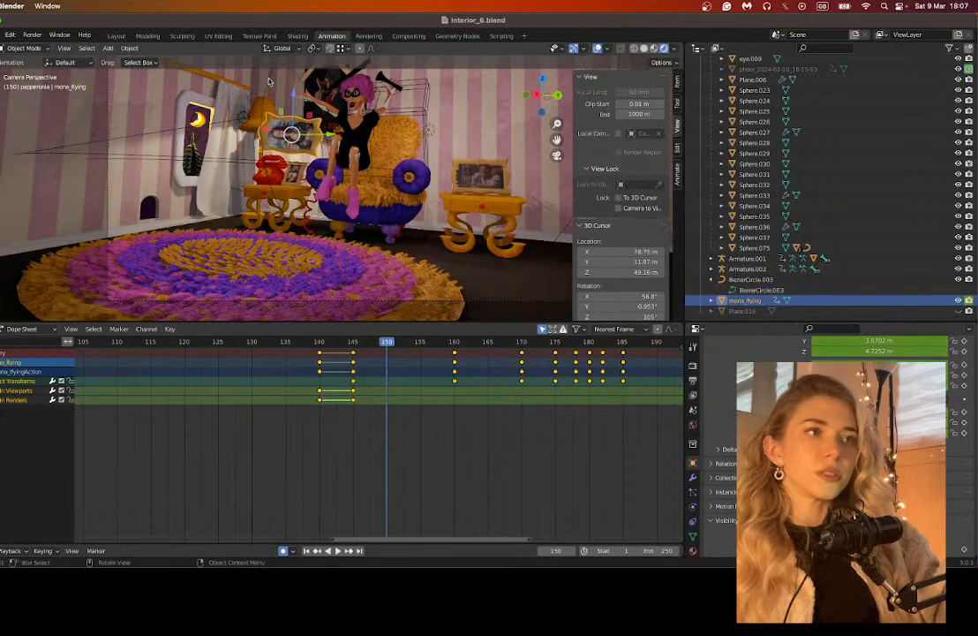
{"action": "key", "text": "g"}
{"action": "left_click", "coordinate": [309, 137]}
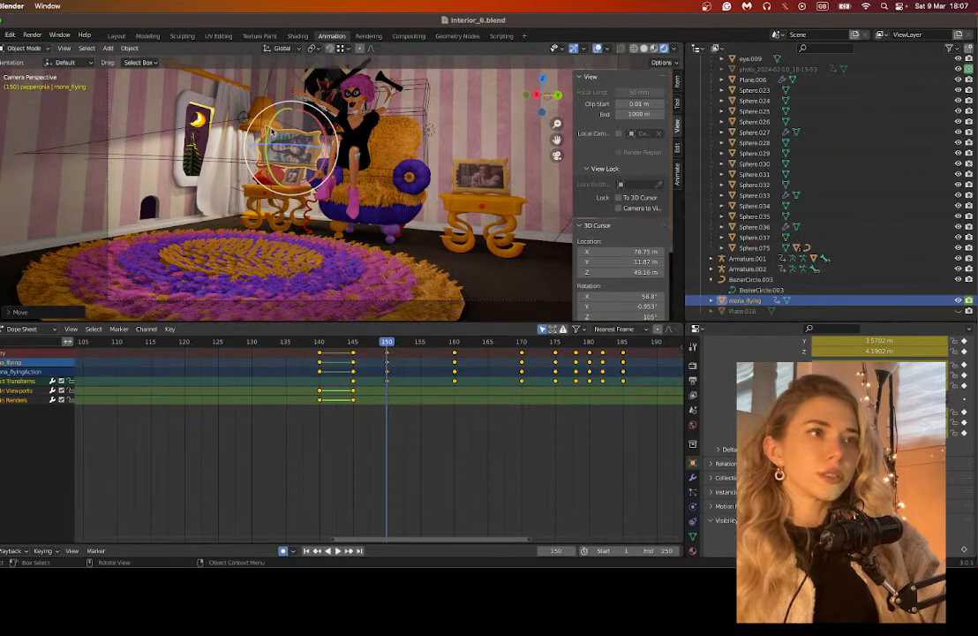
{"action": "mouse_move", "coordinate": [272, 133]}
{"action": "left_mouse_down"}
{"action": "mouse_move", "coordinate": [311, 118]}
{"action": "mouse_move", "coordinate": [269, 129]}
{"action": "mouse_move", "coordinate": [311, 152]}
{"action": "mouse_move", "coordinate": [282, 151]}
{"action": "left_mouse_up"}
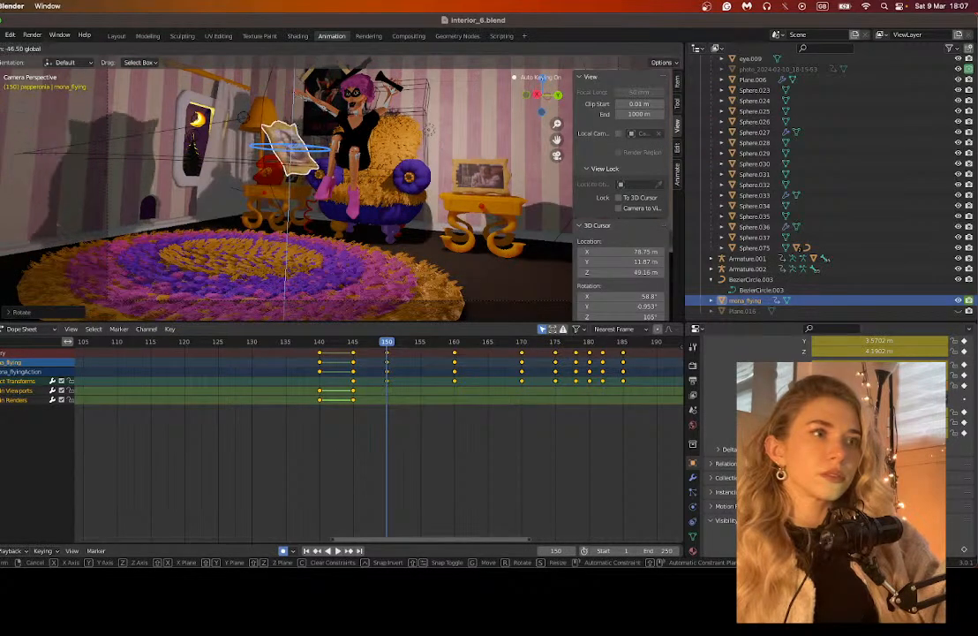
{"action": "left_click_drag", "start_coordinate": [282, 151], "coordinate": [268, 143]}
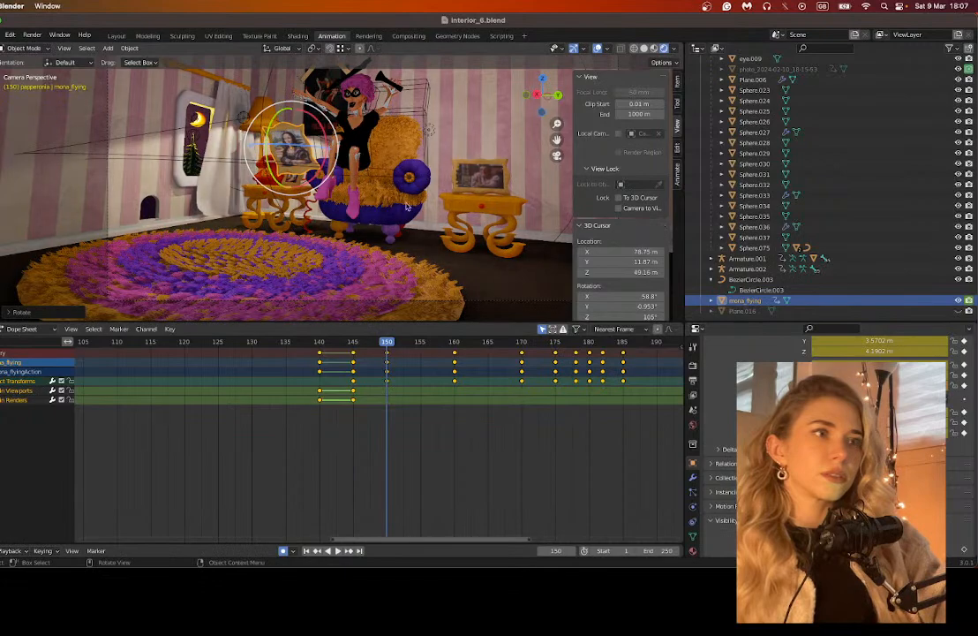
Step: Refine mona_flying's tumbling rotation at frame 150 and check the pose at frame 155
{"action": "middle_click_drag", "start_coordinate": [407, 206], "coordinate": [413, 184]}
{"action": "mouse_move", "coordinate": [185, 152]}
{"action": "left_mouse_down"}
{"action": "mouse_move", "coordinate": [181, 172]}
{"action": "mouse_move", "coordinate": [187, 152]}
{"action": "mouse_move", "coordinate": [196, 166]}
{"action": "left_mouse_up"}
{"action": "left_click", "coordinate": [410, 350]}
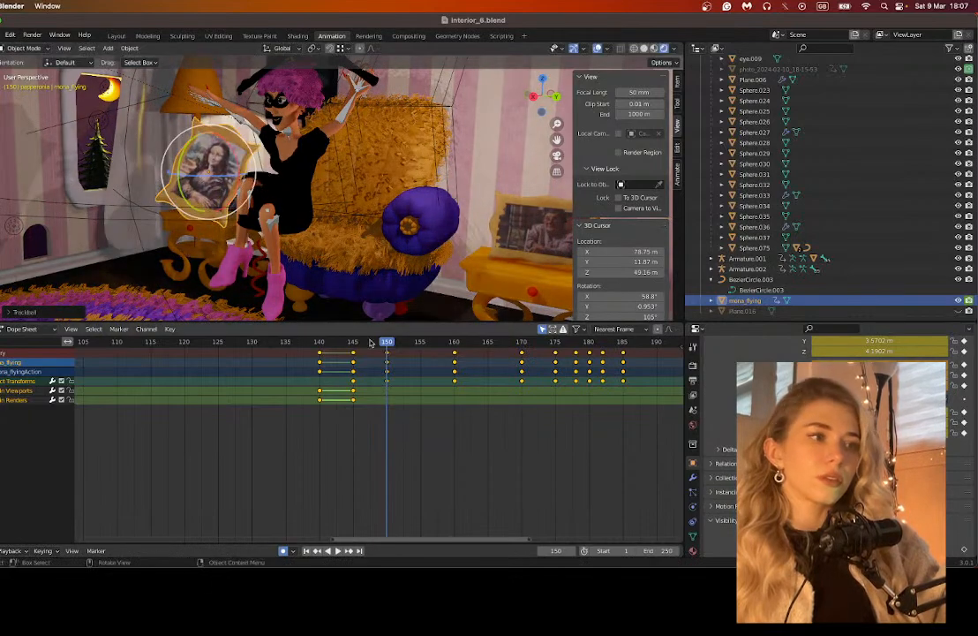
{"action": "left_click", "coordinate": [420, 342]}
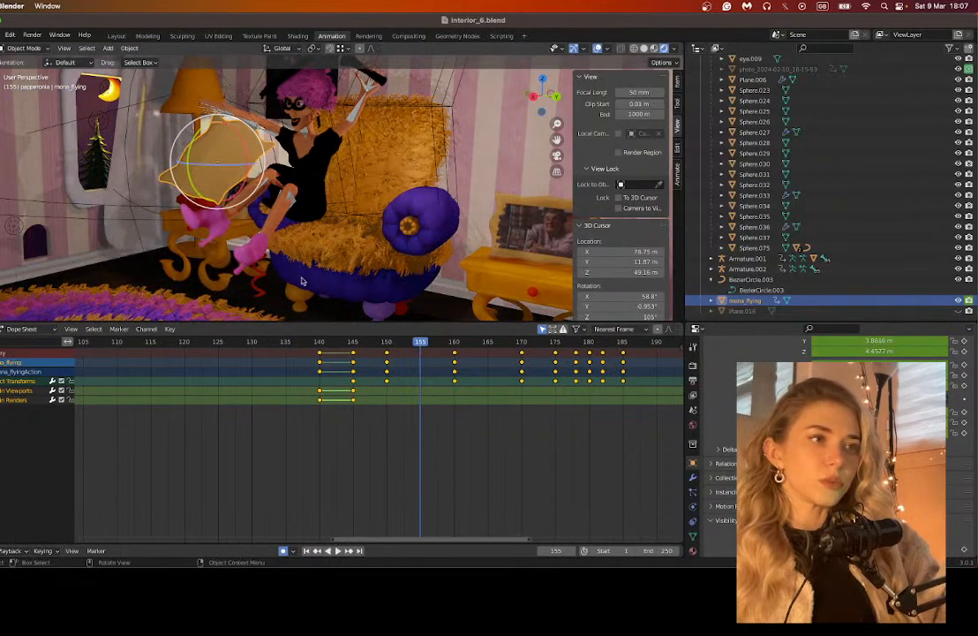
Step: Play the animation from frame 139 and switch to the camera view to review the picture's fall onto the rug
{"action": "scroll", "coordinate": [380, 274], "scroll_direction": "down", "scroll_amount": 5}
{"action": "left_click", "coordinate": [340, 342]}
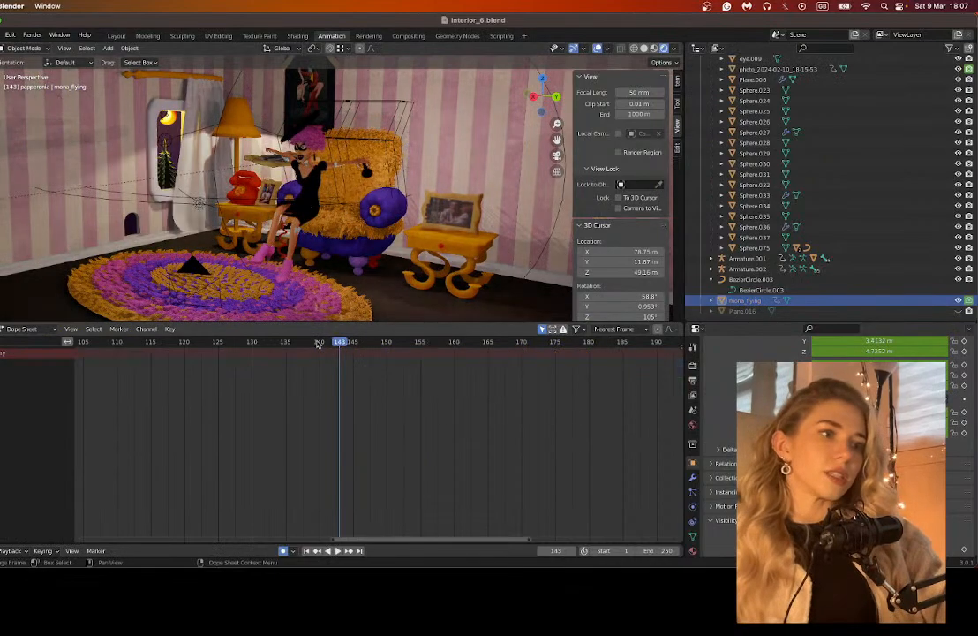
{"action": "left_click", "coordinate": [314, 342]}
{"action": "left_click", "coordinate": [338, 550]}
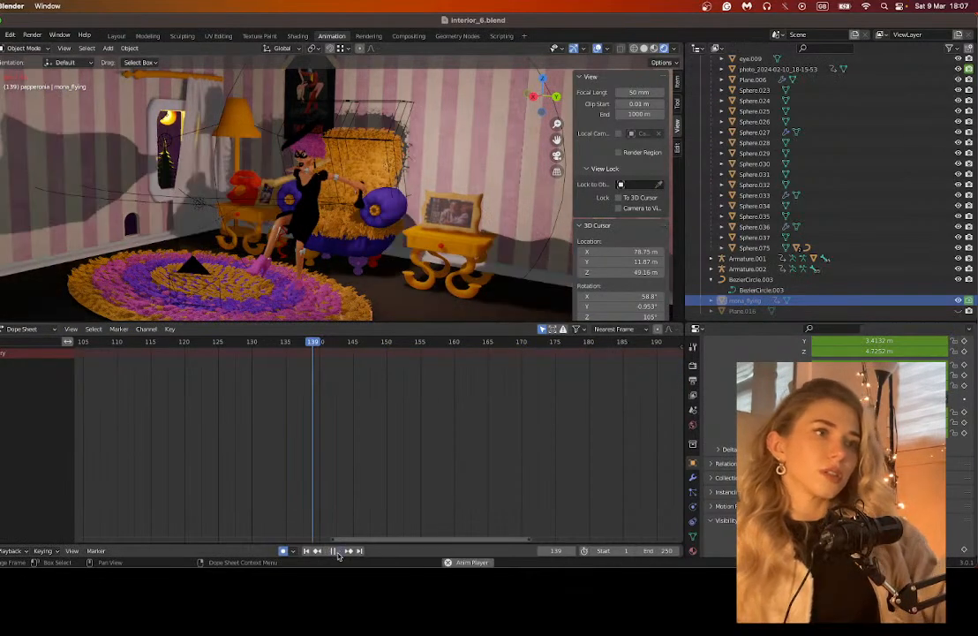
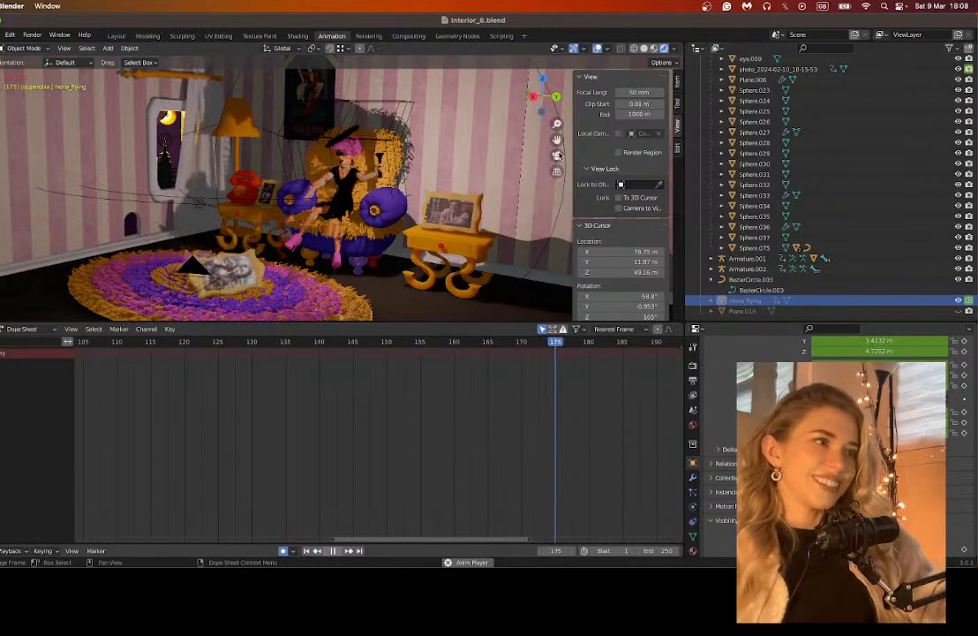
{"action": "left_click", "coordinate": [557, 156]}
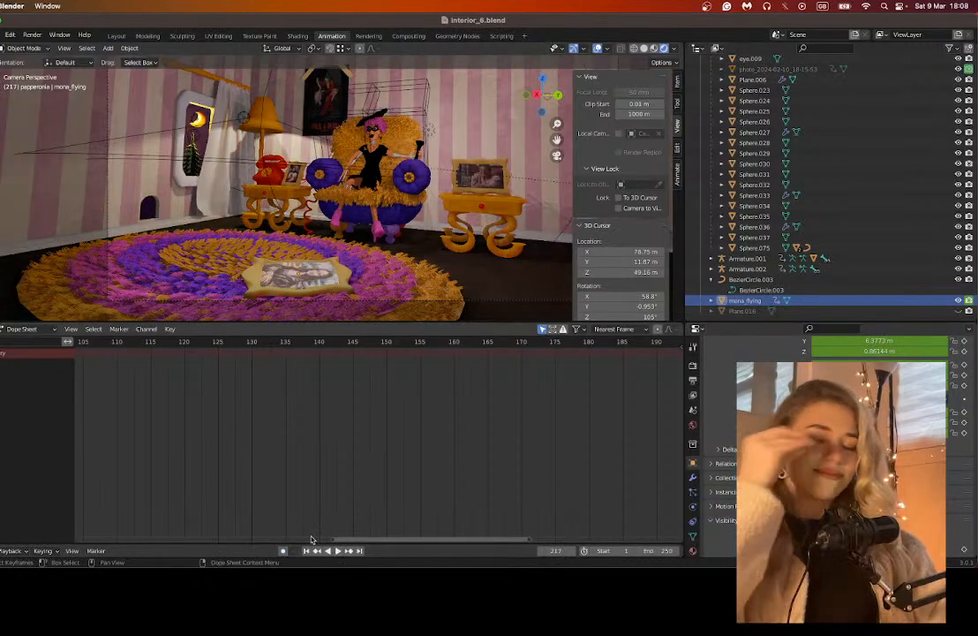
{"action": "key", "text": "space"}
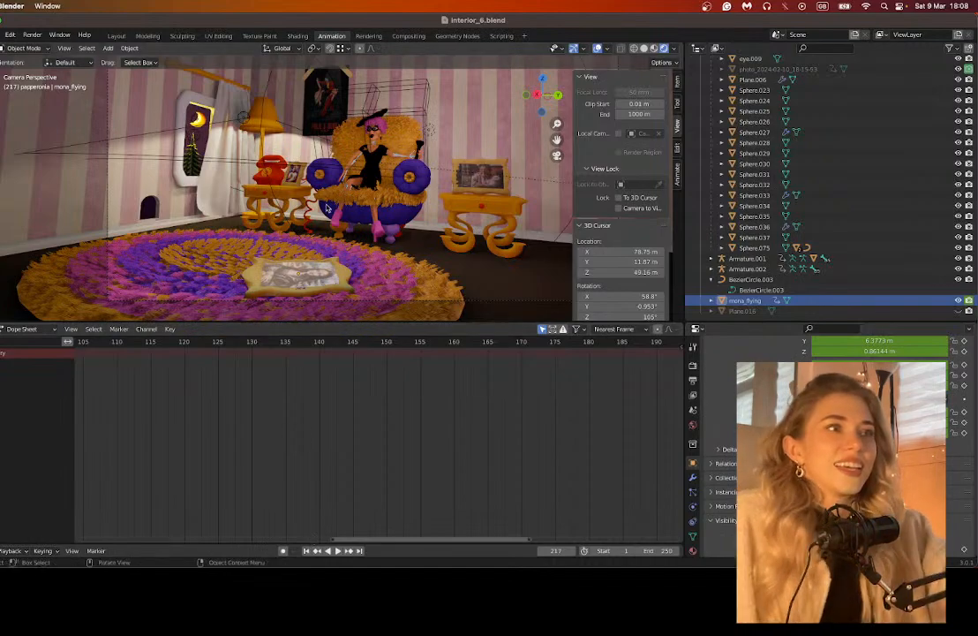
Step: Enlarge the 3D viewport by shrinking the Dope Sheet and save the file
{"action": "left_click_drag", "start_coordinate": [551, 143], "coordinate": [551, 167]}
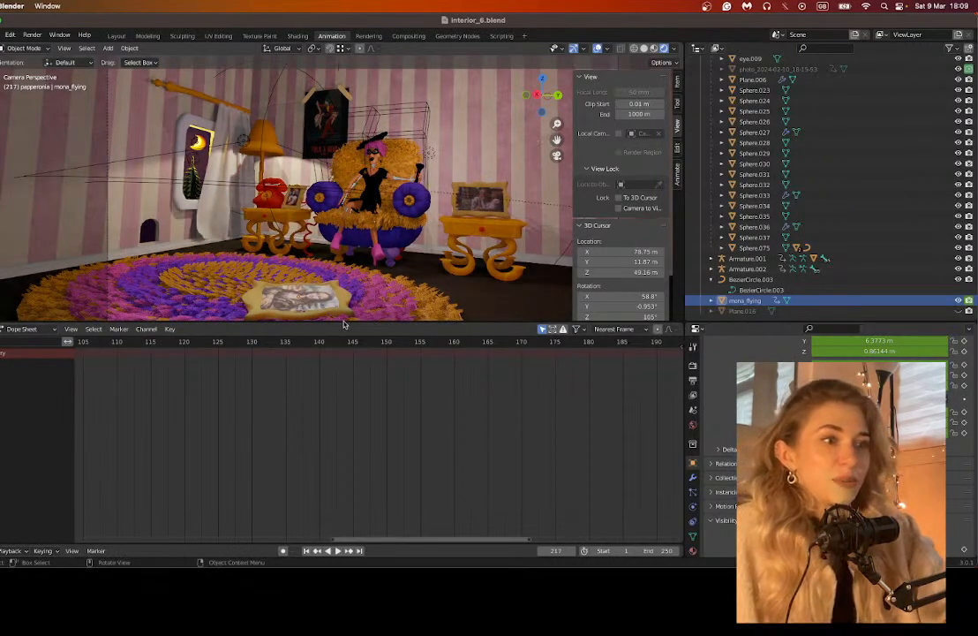
{"action": "left_click_drag", "start_coordinate": [344, 323], "coordinate": [343, 366]}
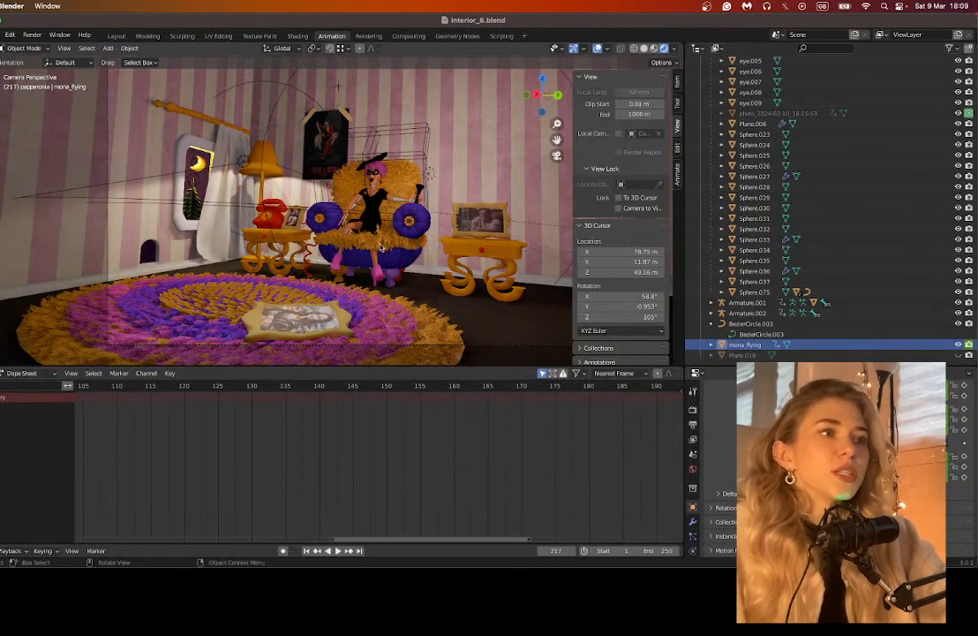
{"action": "scroll", "coordinate": [424, 194], "scroll_direction": "up", "scroll_amount": 3}
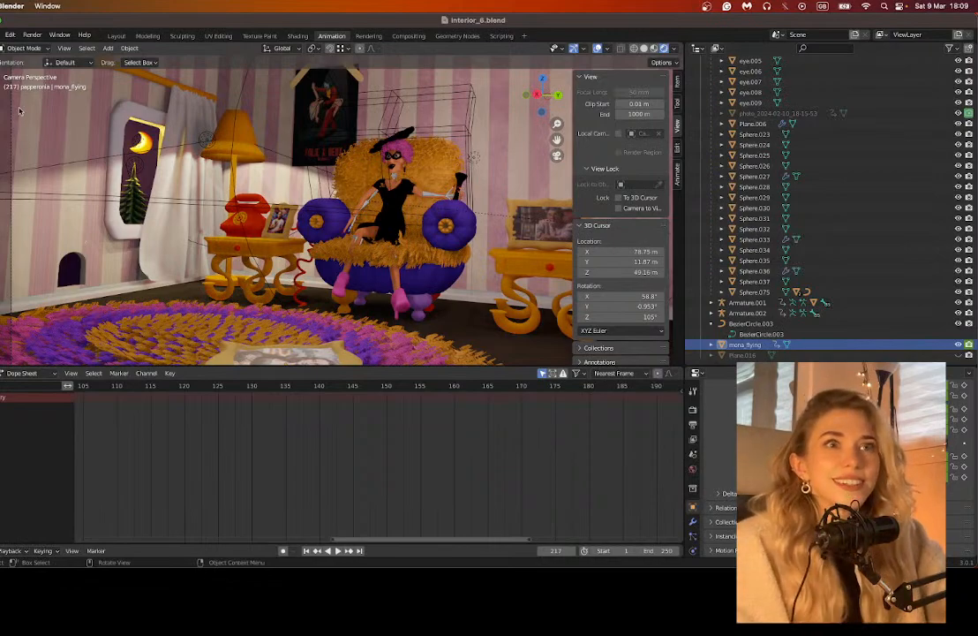
{"action": "left_click", "coordinate": [1, 35]}
{"action": "left_click", "coordinate": [10, 103]}
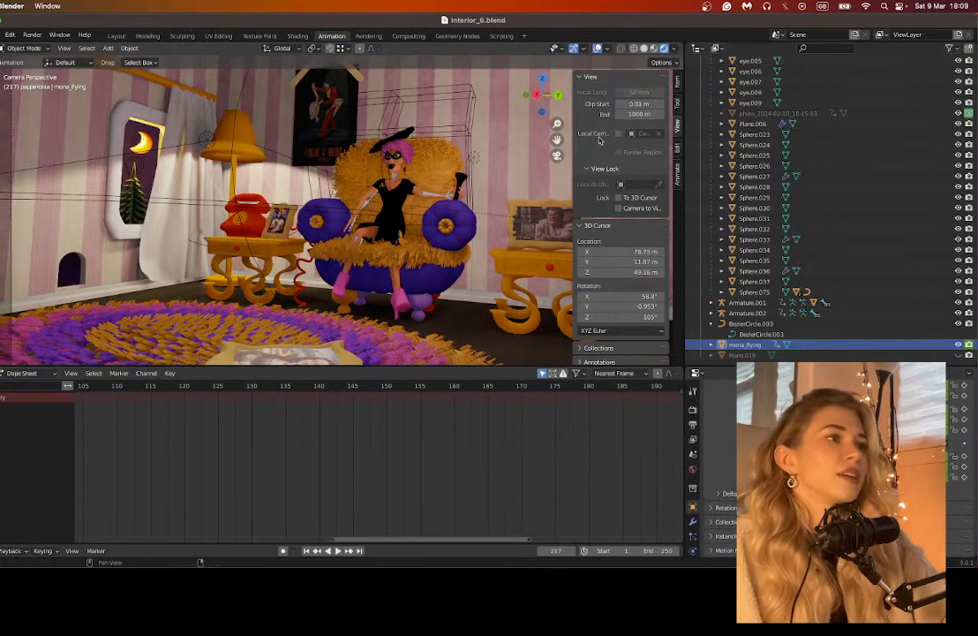
Step: Play the animation from frame 128 in the full camera view to review the complete fall of the picture
{"action": "left_click", "coordinate": [556, 155]}
{"action": "left_click", "coordinate": [556, 155]}
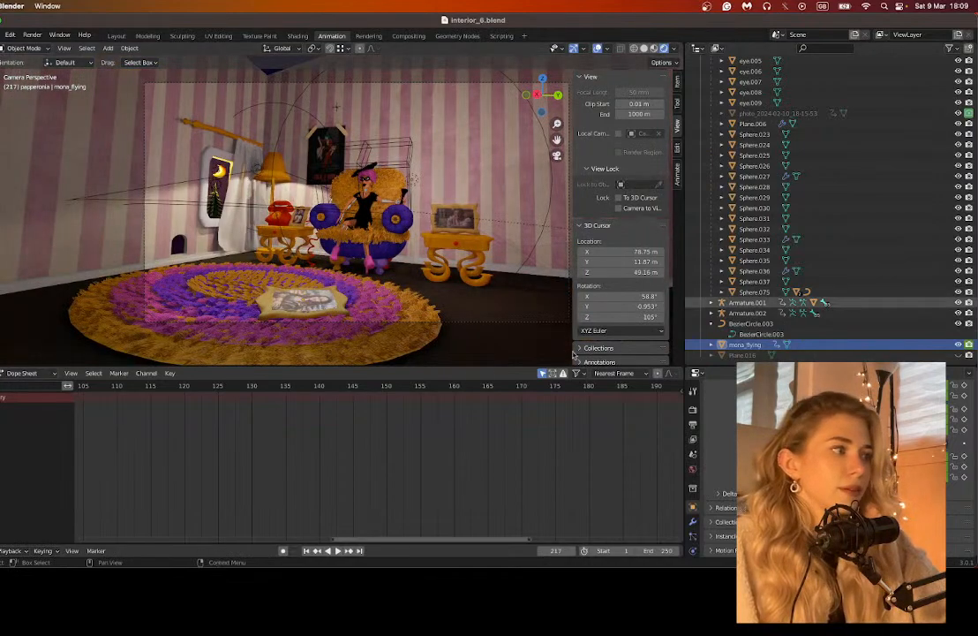
{"action": "left_click", "coordinate": [241, 392]}
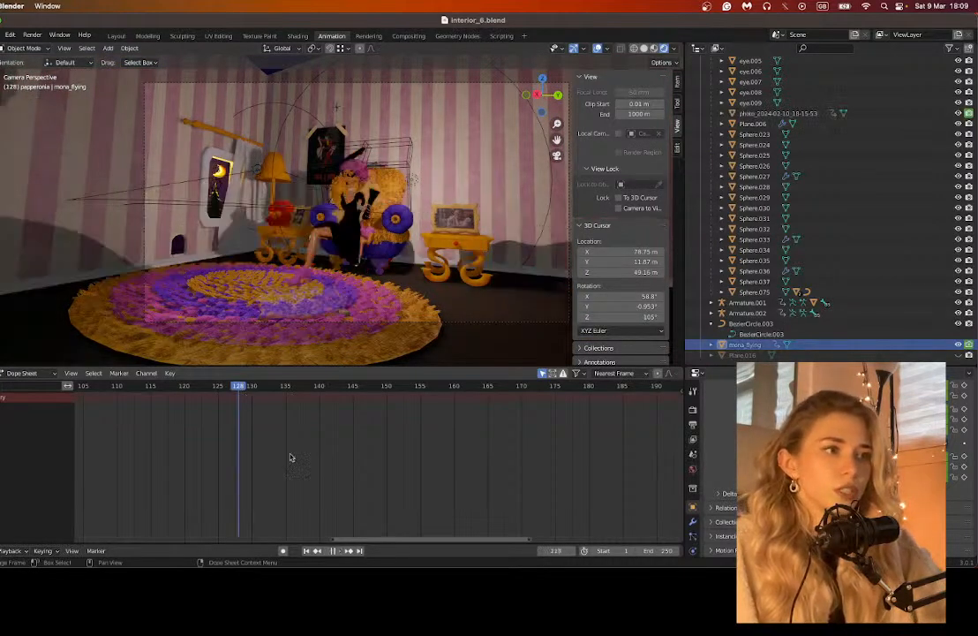
{"action": "left_click", "coordinate": [336, 550]}
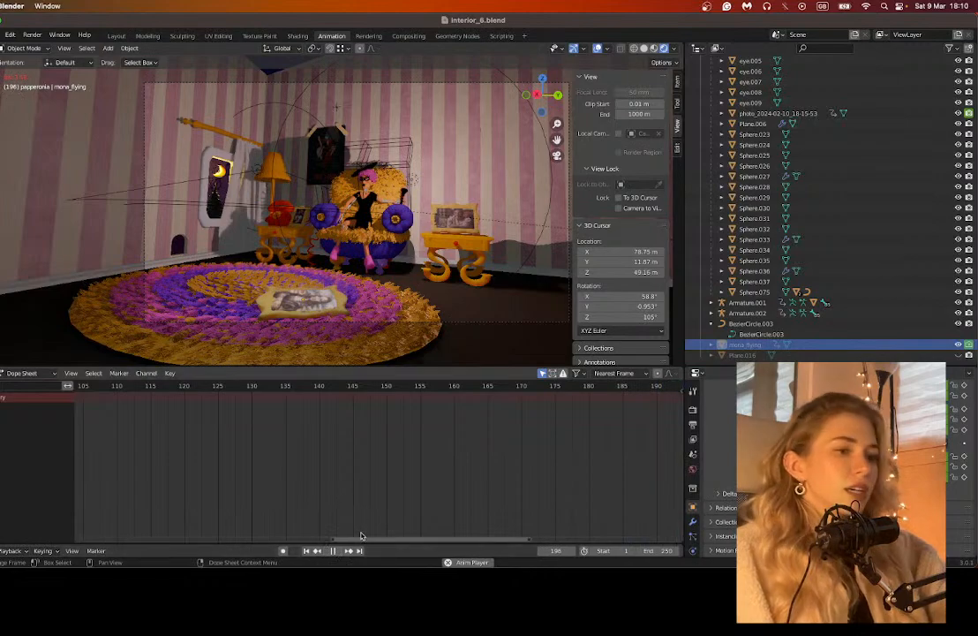
{"action": "left_click", "coordinate": [336, 552]}
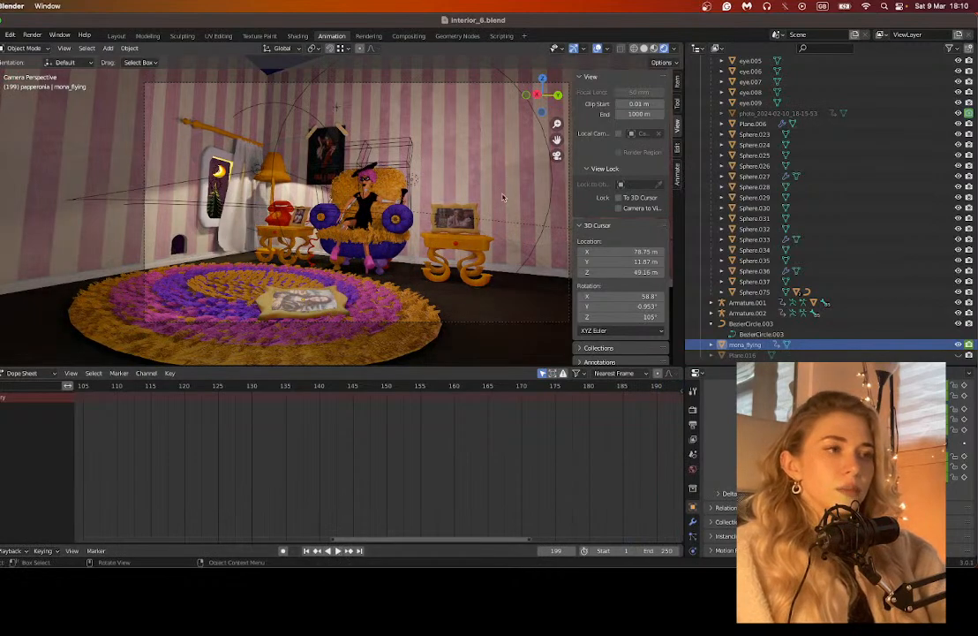
Step: Copy the black Cylinder.031 in the character's hand at frame 140, and show a taller viewport in Material Preview shading
{"action": "scroll", "coordinate": [441, 201], "scroll_direction": "up", "scroll_amount": 3}
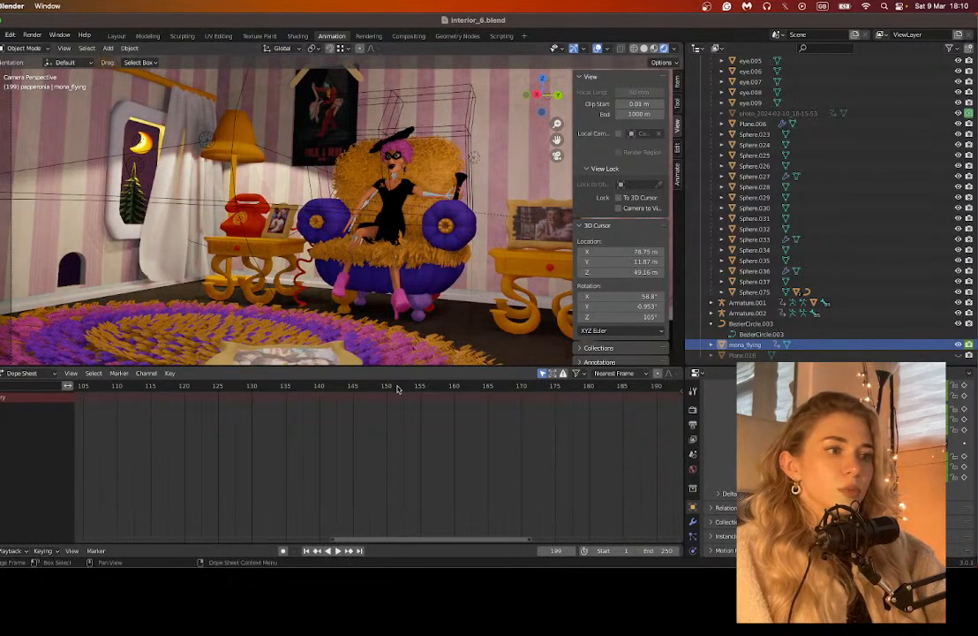
{"action": "left_click", "coordinate": [319, 388]}
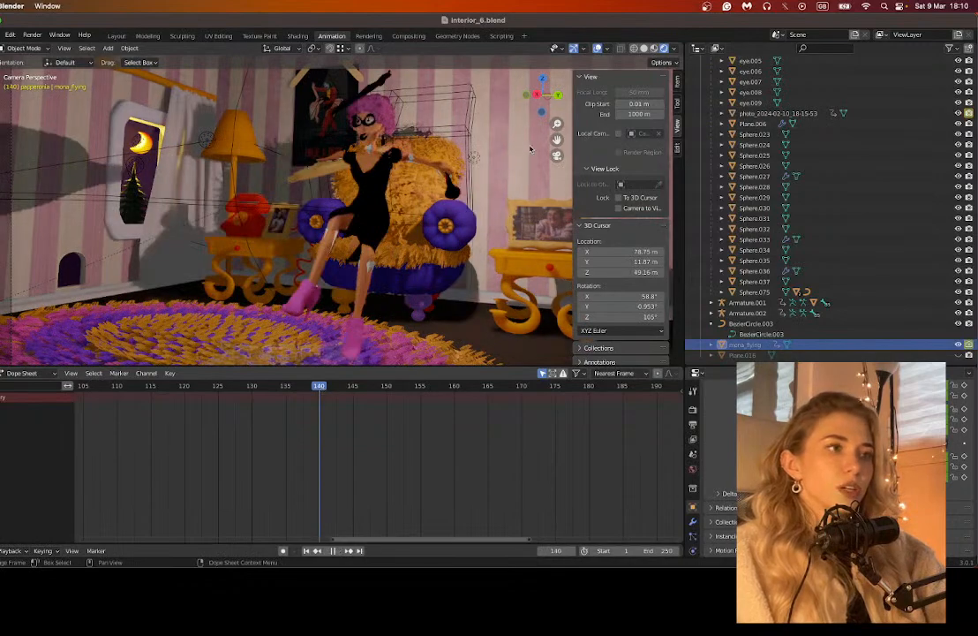
{"action": "scroll", "coordinate": [530, 148], "scroll_direction": "up", "scroll_amount": 5}
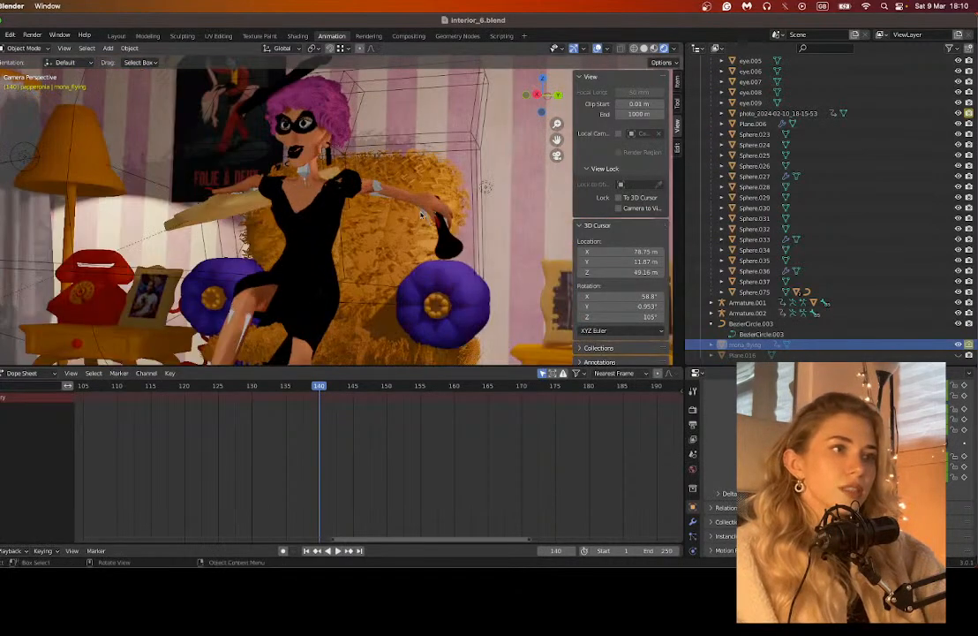
{"action": "left_click", "coordinate": [446, 236]}
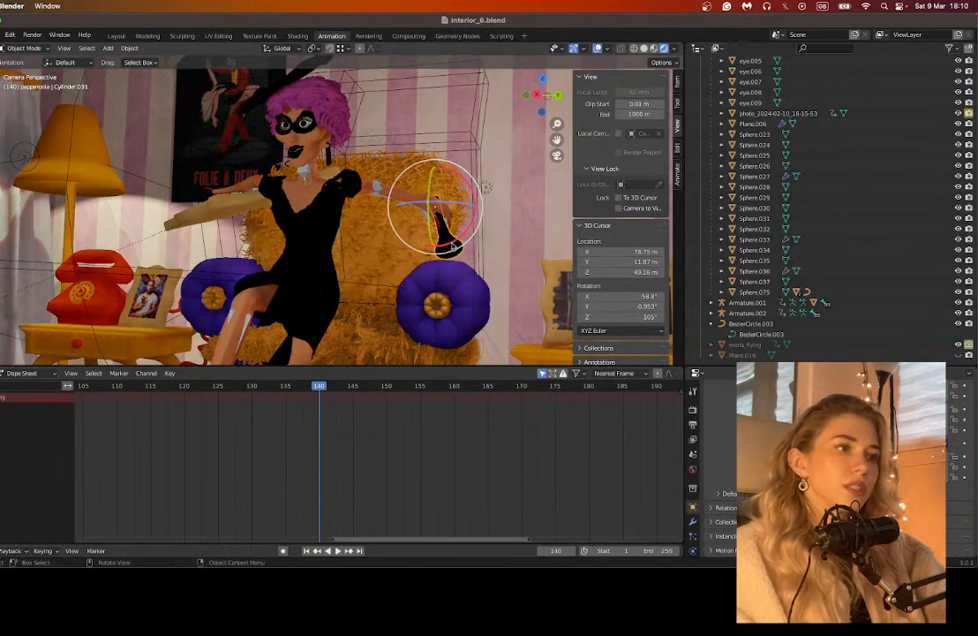
{"action": "right_click", "coordinate": [444, 220]}
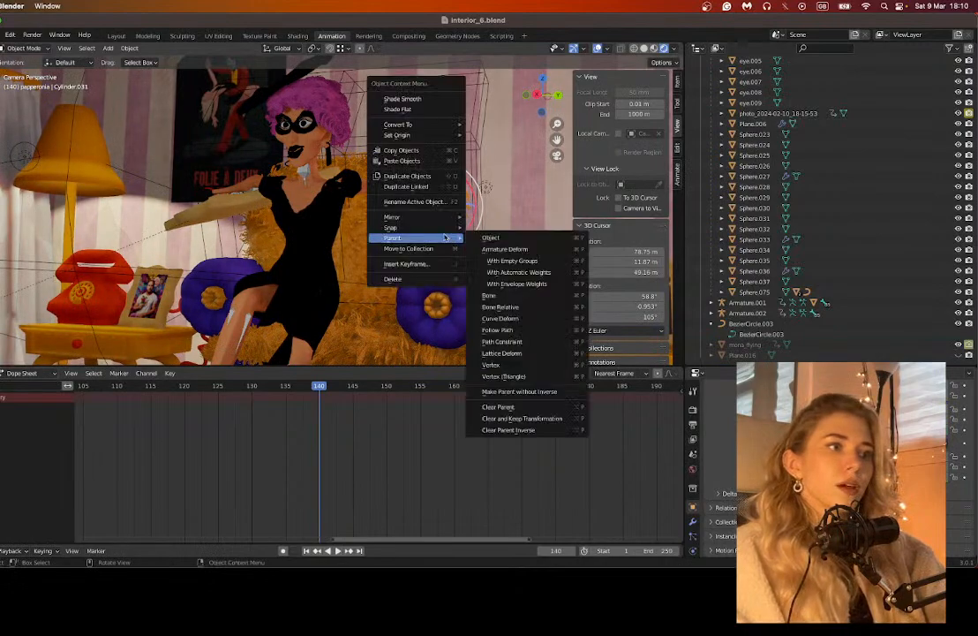
{"action": "left_click", "coordinate": [402, 151]}
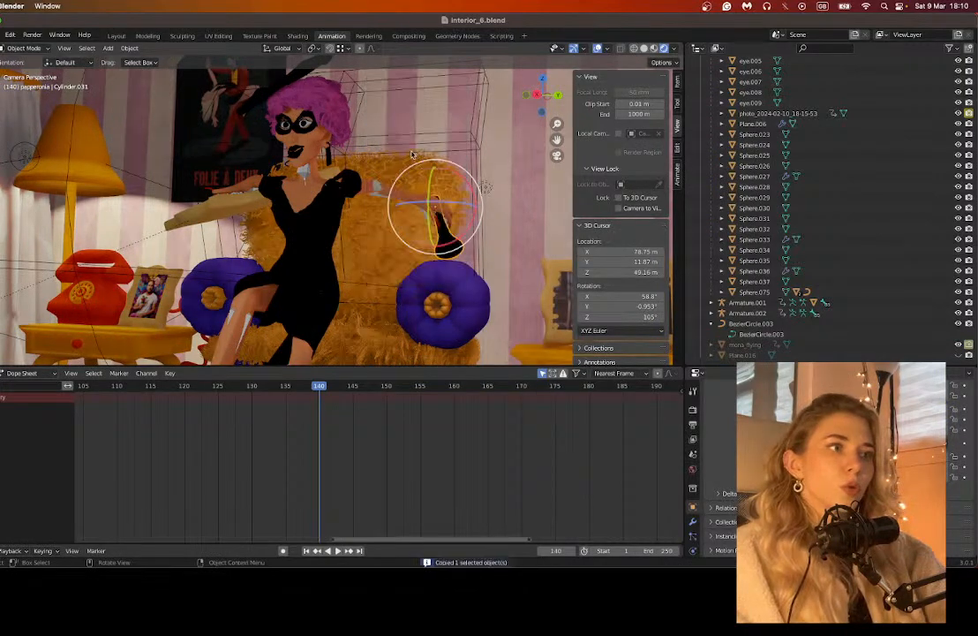
{"action": "left_click", "coordinate": [654, 49]}
{"action": "left_click_drag", "start_coordinate": [395, 366], "coordinate": [386, 412]}
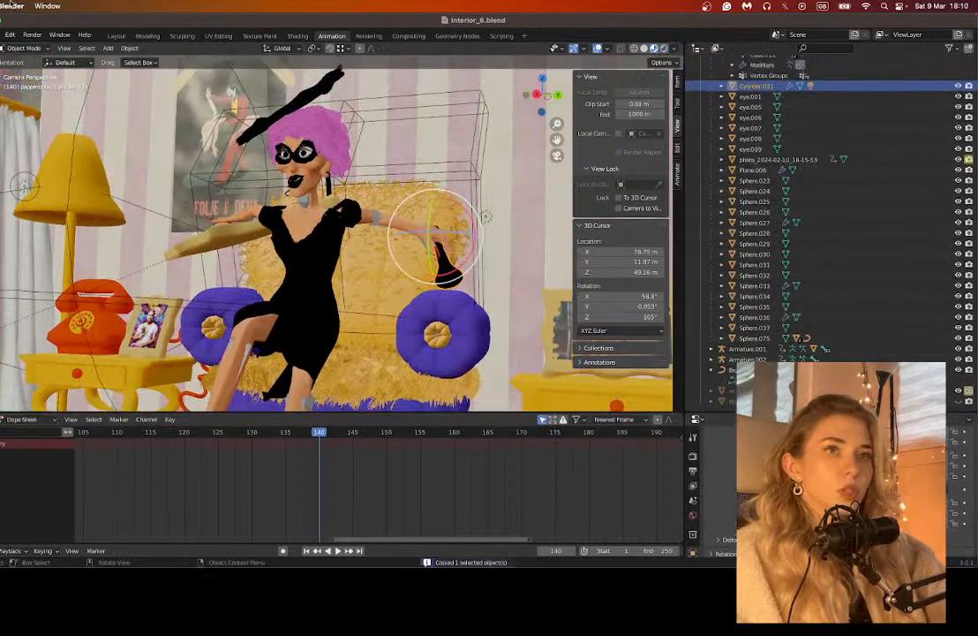
Step: Save the project as a new version named interior_7.blend
{"action": "left_click", "coordinate": [10, 35]}
{"action": "left_click", "coordinate": [8, 115]}
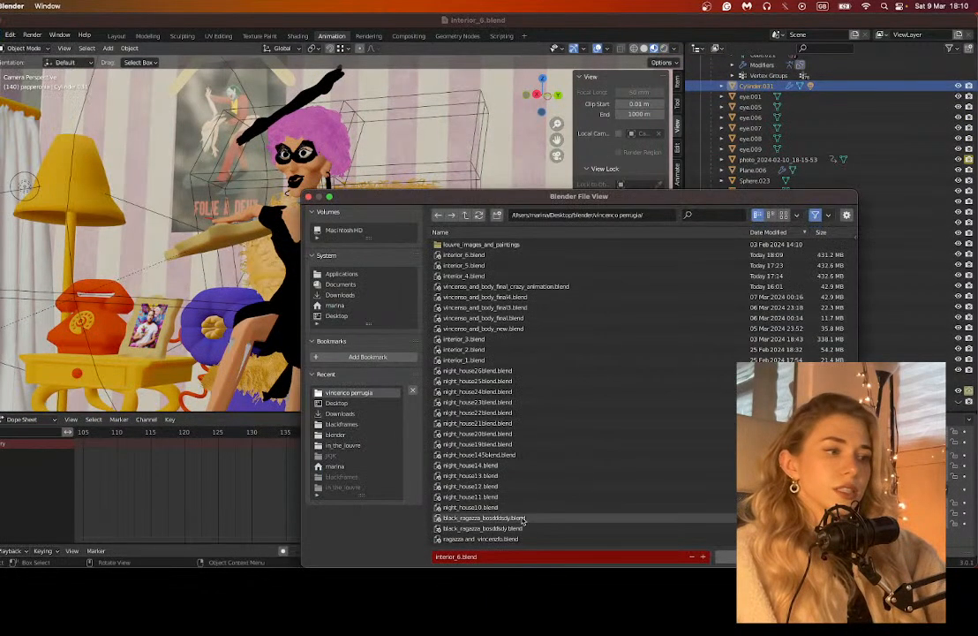
{"action": "left_click", "coordinate": [465, 556]}
{"action": "left_click", "coordinate": [457, 556]}
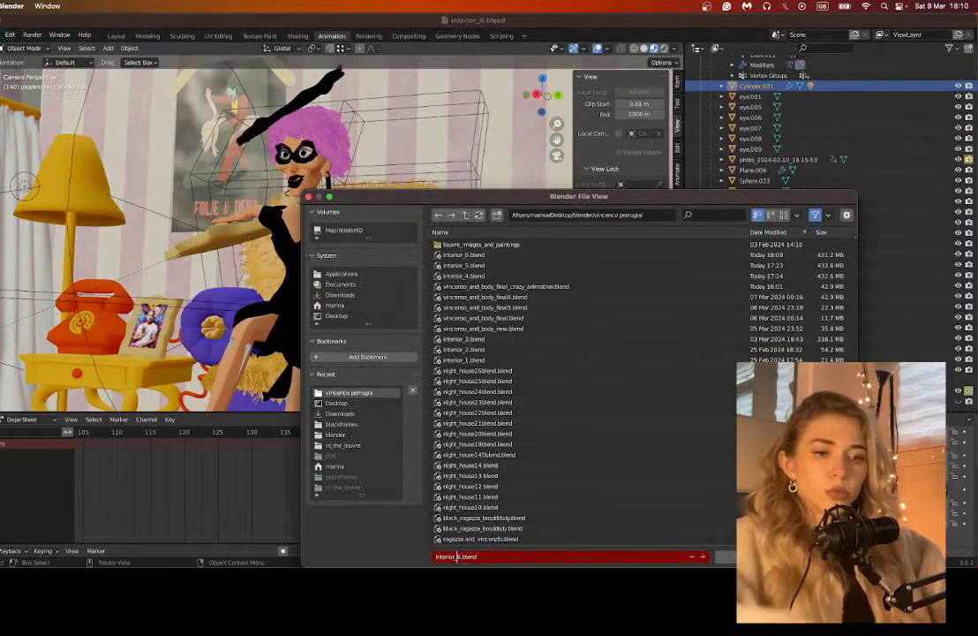
{"action": "key", "text": "BackSpace"}
{"action": "type", "text": "7"}
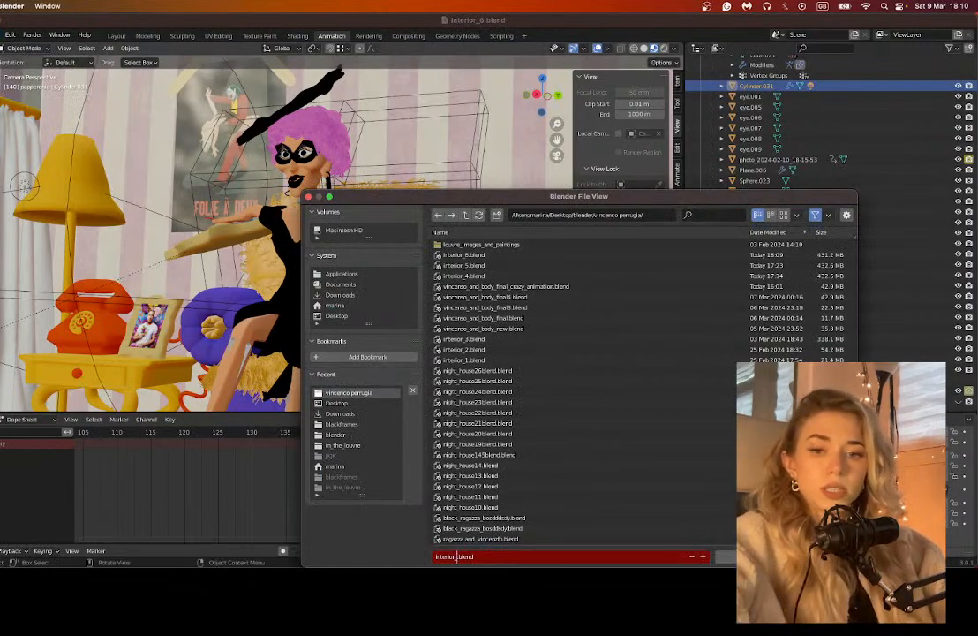
{"action": "key", "text": "Return"}
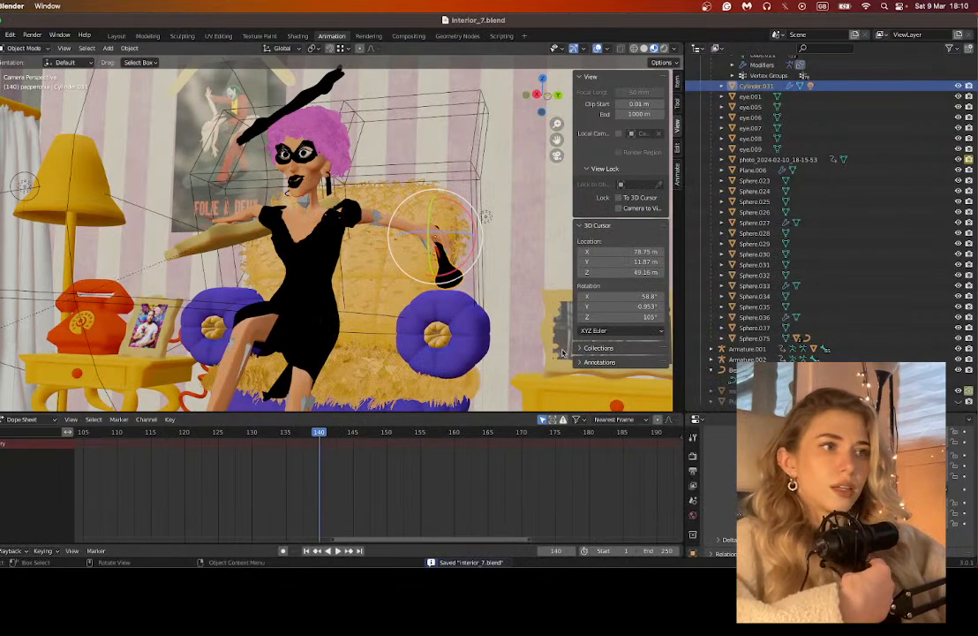
Step: Paste the copied hand-held object with its armature and move them about 3.1 m along Y, beside the armchair
{"action": "middle_click_drag", "start_coordinate": [335, 229], "coordinate": [371, 225]}
{"action": "middle_click_drag", "start_coordinate": [296, 201], "coordinate": [299, 202]}
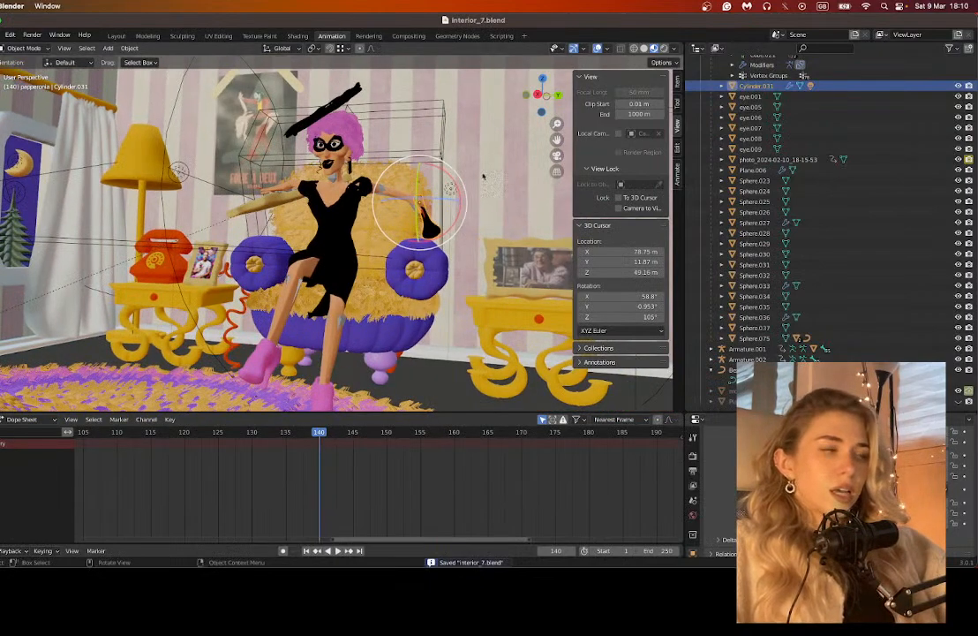
{"action": "middle_click_drag", "start_coordinate": [483, 177], "coordinate": [351, 236]}
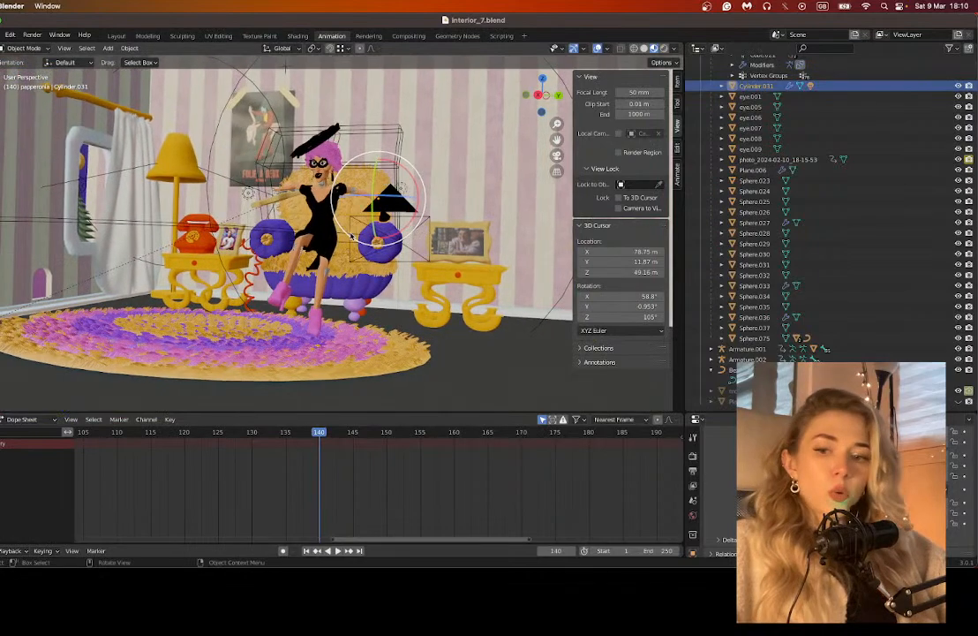
{"action": "key", "text": "ctrl+v"}
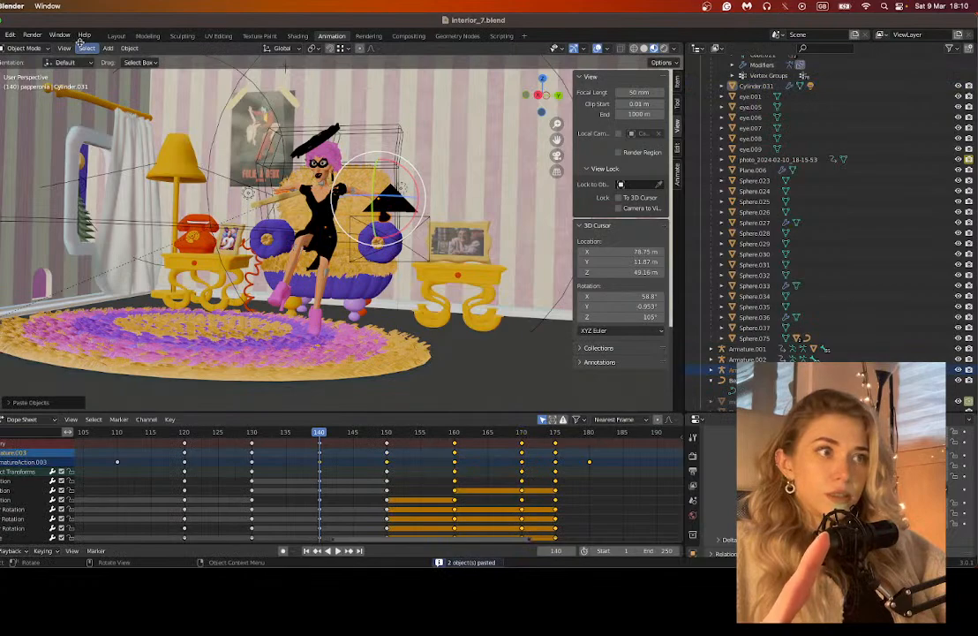
{"action": "key", "text": "g"}
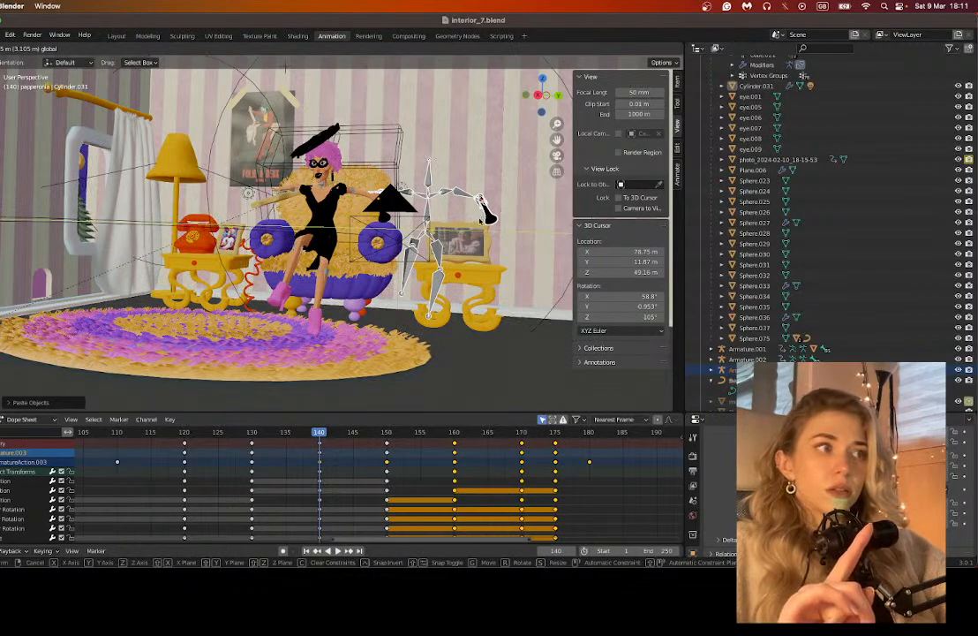
{"action": "left_click", "coordinate": [486, 217]}
Step: Copy the pasted black object and clear its parent to detach it from the duplicated armature
{"action": "left_click", "coordinate": [490, 220]}
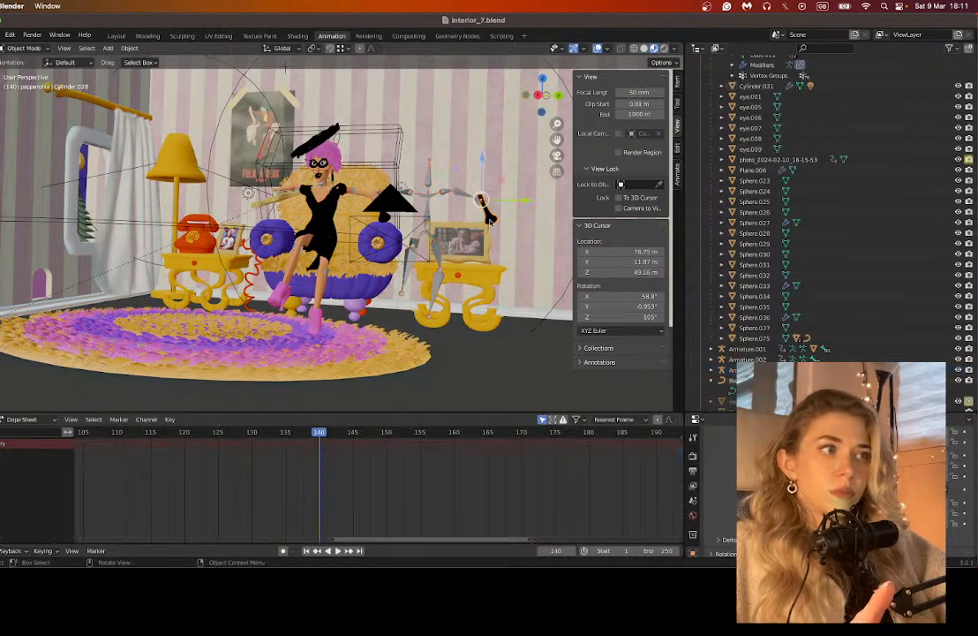
{"action": "right_click", "coordinate": [490, 220]}
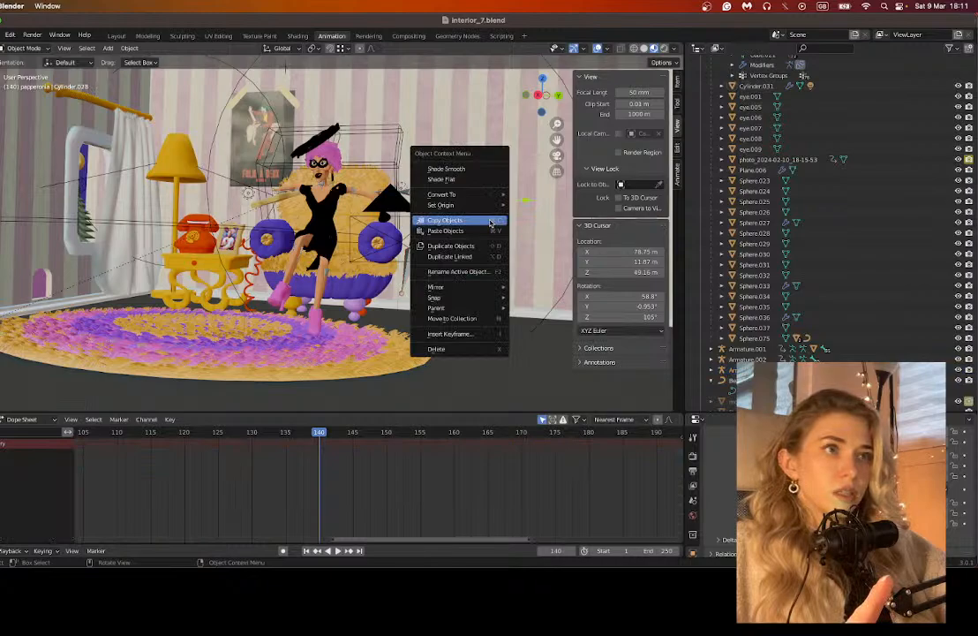
{"action": "left_click", "coordinate": [490, 220]}
{"action": "left_click", "coordinate": [129, 48]}
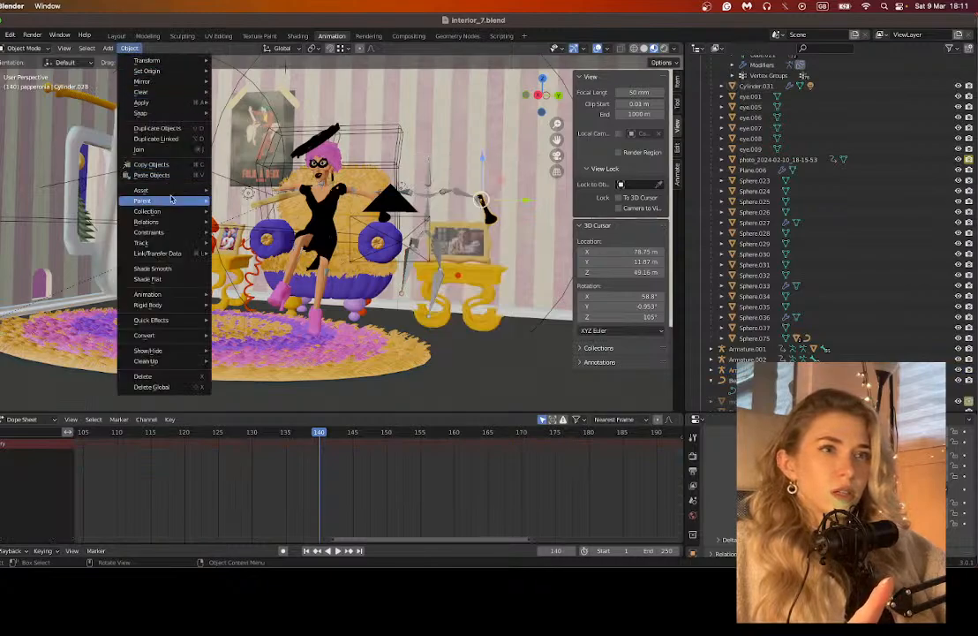
{"action": "mouse_move", "coordinate": [172, 200]}
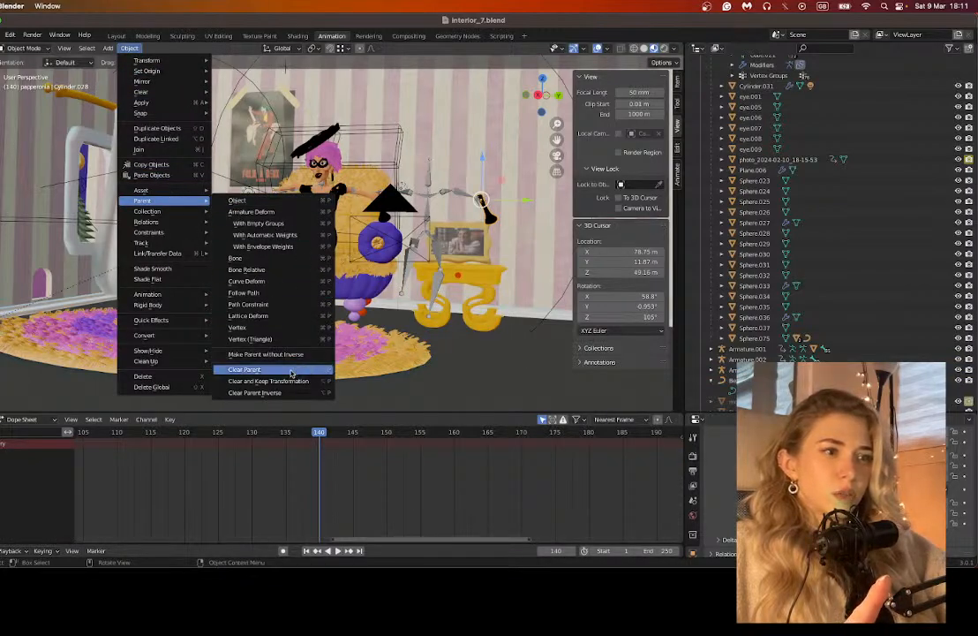
{"action": "left_click", "coordinate": [291, 371]}
{"action": "scroll", "coordinate": [454, 272], "scroll_direction": "down", "scroll_amount": 4}
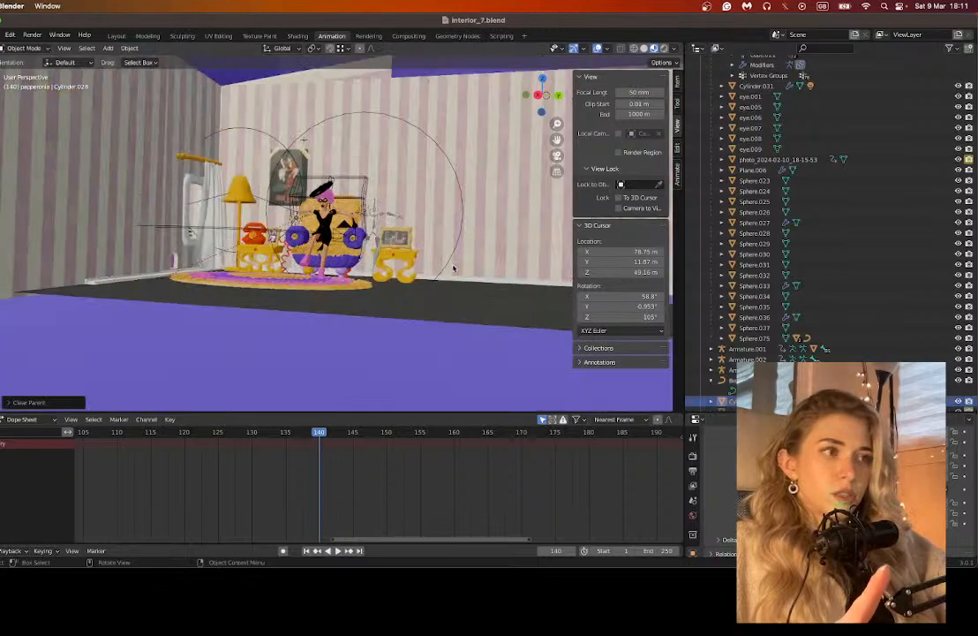
Step: Move the detached black object along Y back into the room, beside the armchair
{"action": "scroll", "coordinate": [288, 214], "scroll_direction": "down", "scroll_amount": 5}
{"action": "scroll", "coordinate": [288, 215], "scroll_direction": "up", "scroll_amount": 6}
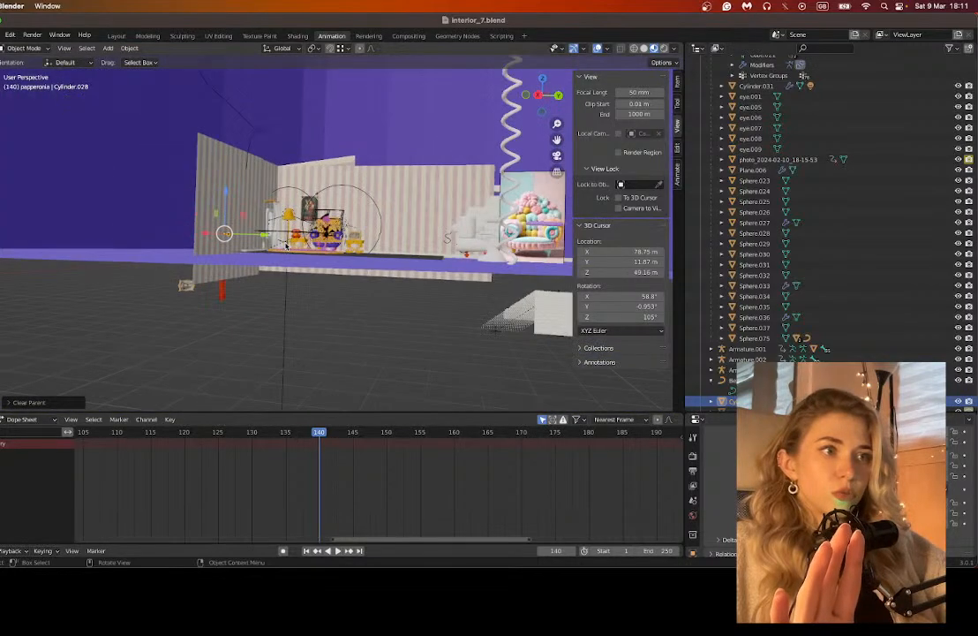
{"action": "scroll", "coordinate": [163, 242], "scroll_direction": "down", "scroll_amount": 2}
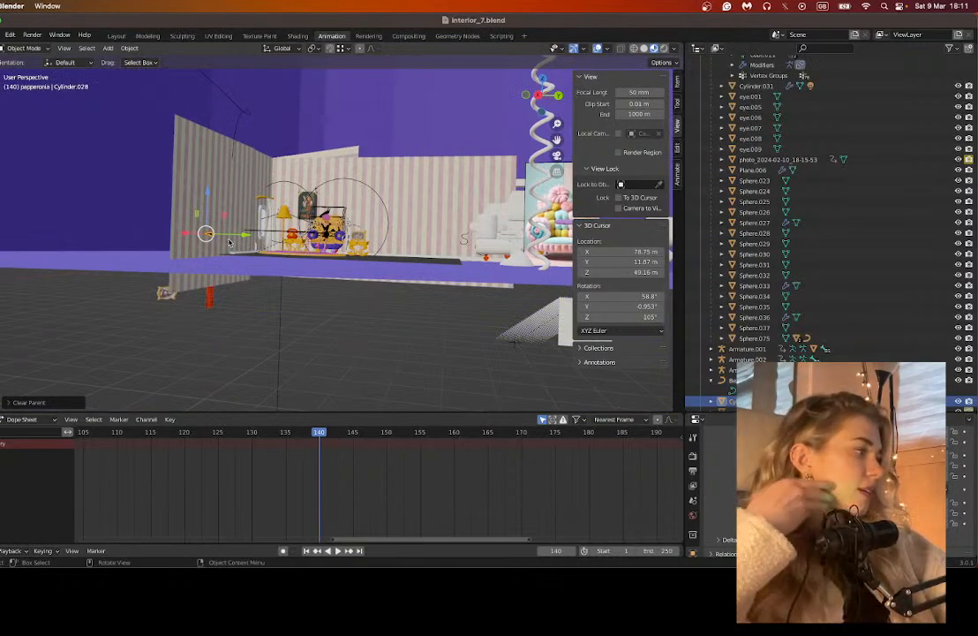
{"action": "left_click_drag", "start_coordinate": [243, 236], "coordinate": [343, 253]}
{"action": "scroll", "coordinate": [342, 252], "scroll_direction": "up", "scroll_amount": 4}
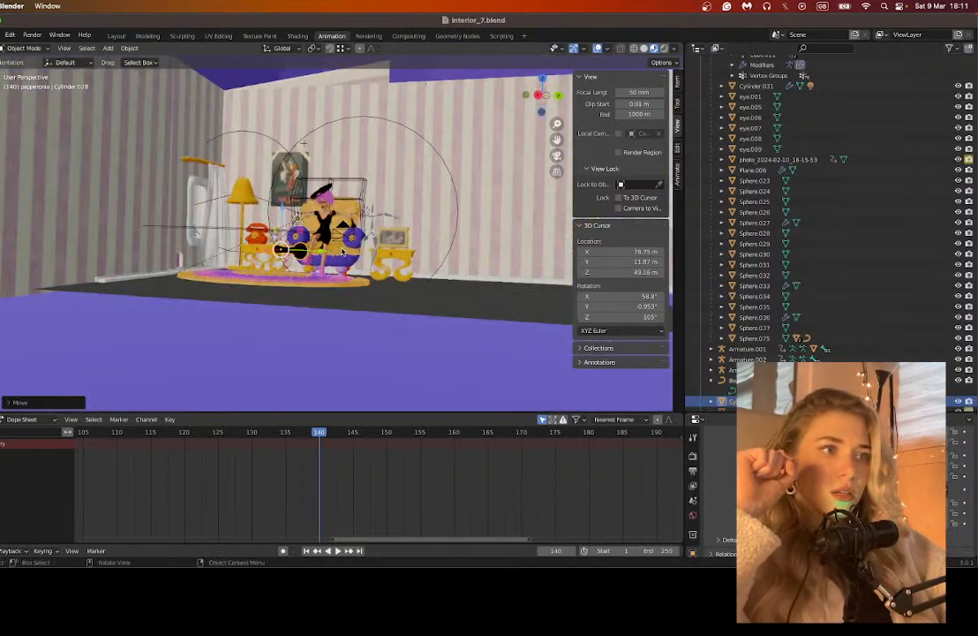
{"action": "scroll", "coordinate": [342, 252], "scroll_direction": "up", "scroll_amount": 2}
{"action": "left_click_drag", "start_coordinate": [214, 270], "coordinate": [355, 231]}
{"action": "scroll", "coordinate": [360, 233], "scroll_direction": "up", "scroll_amount": 5}
{"action": "scroll", "coordinate": [505, 201], "scroll_direction": "down", "scroll_amount": 8}
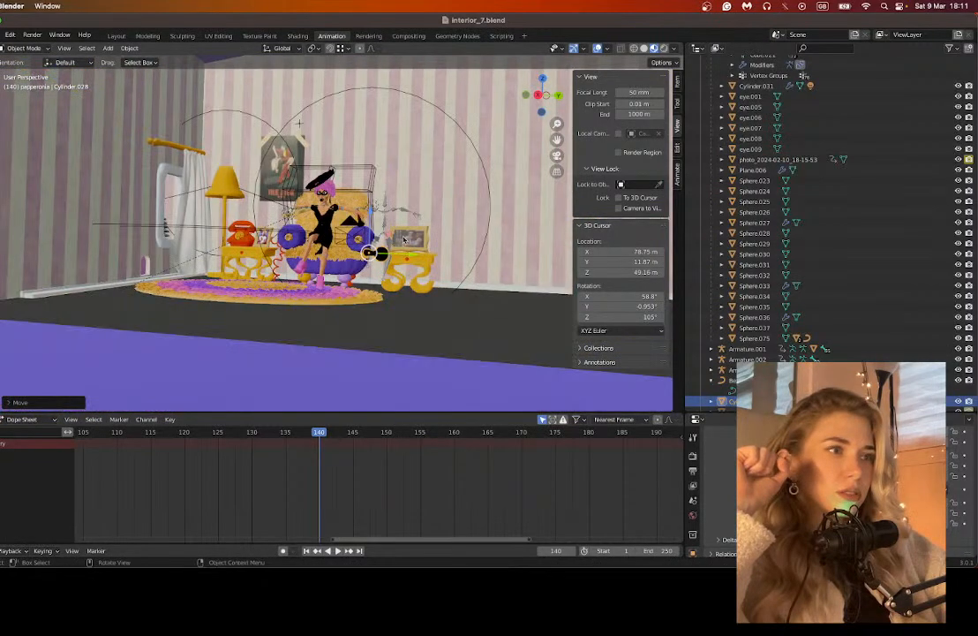
Step: Move the detached object about 3 m back toward the character, in front of the armchair seat
{"action": "middle_click_drag", "start_coordinate": [353, 262], "coordinate": [291, 286]}
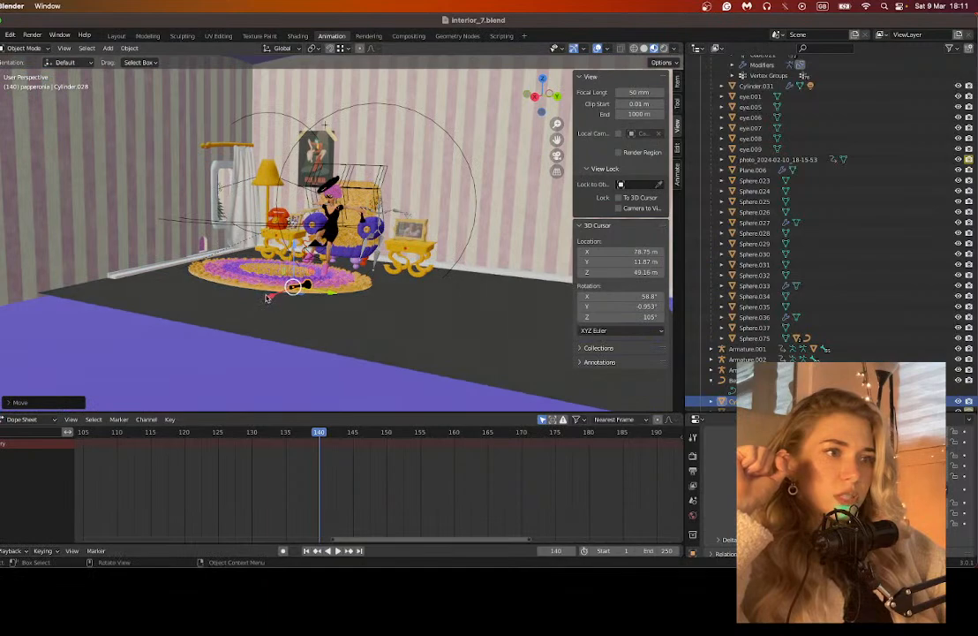
{"action": "key", "text": "g"}
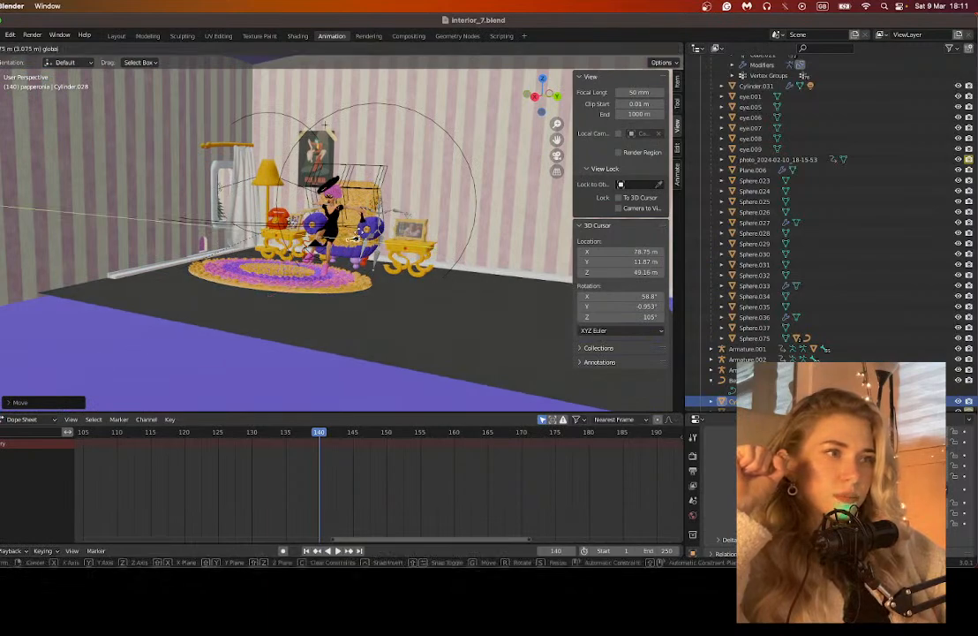
{"action": "left_click", "coordinate": [303, 247]}
{"action": "scroll", "coordinate": [303, 247], "scroll_direction": "up", "scroll_amount": 3}
{"action": "scroll", "coordinate": [302, 246], "scroll_direction": "up", "scroll_amount": 2}
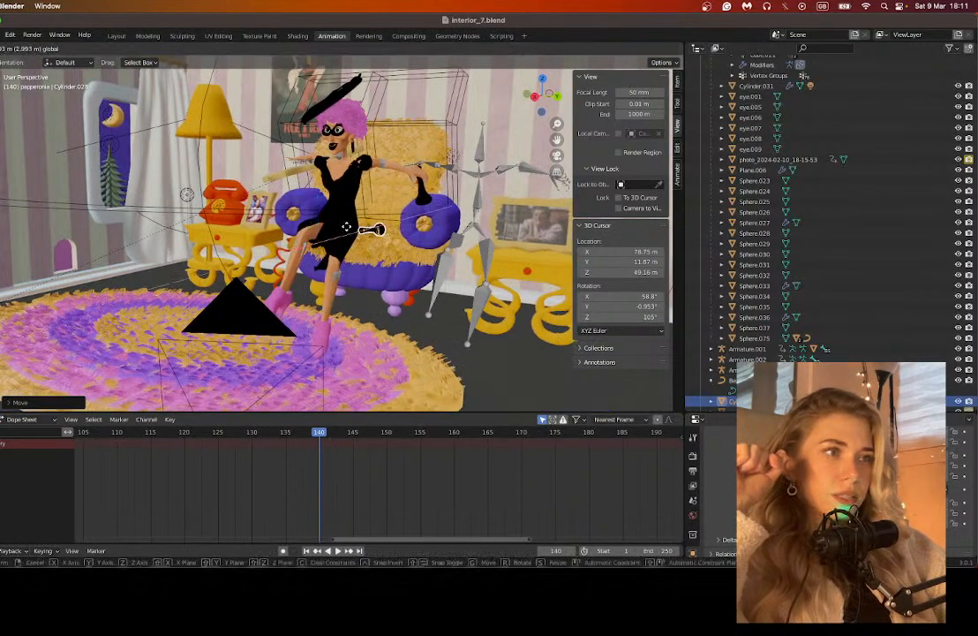
Step: Delete the leftover duplicated armature standing beside the armchair
{"action": "left_click", "coordinate": [478, 154]}
{"action": "key", "text": "x"}
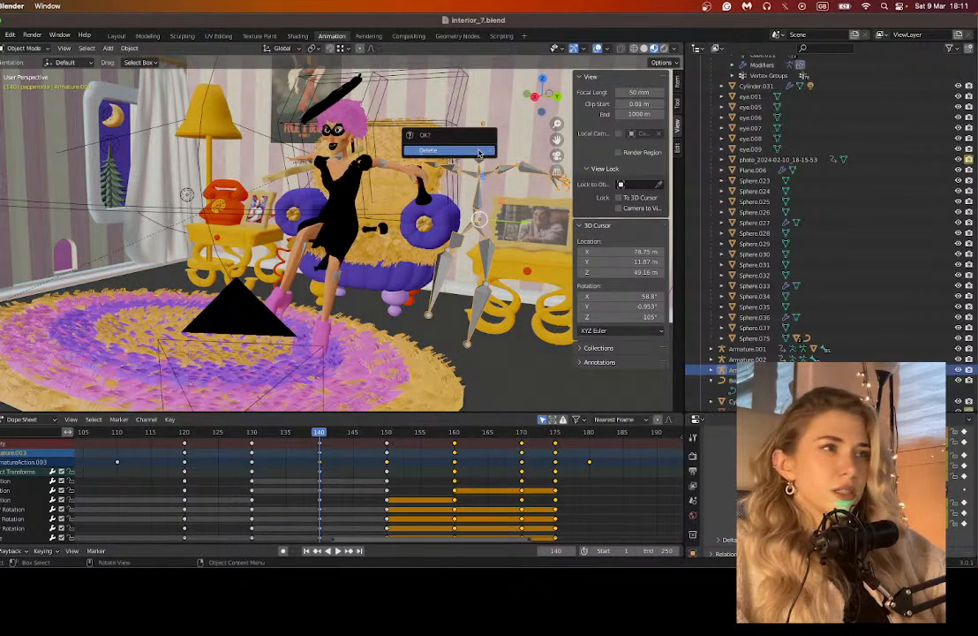
{"action": "left_click", "coordinate": [450, 150]}
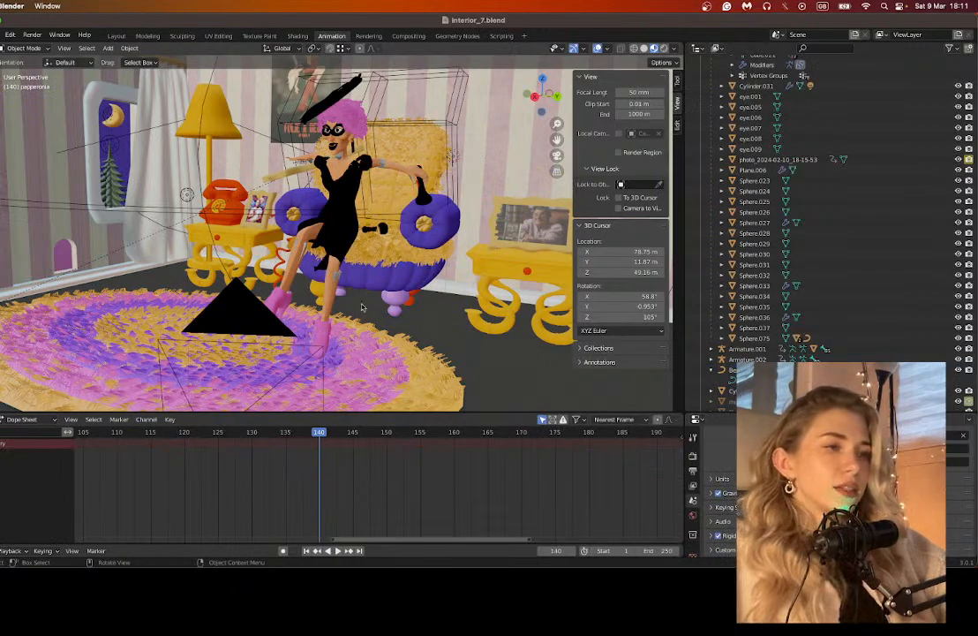
Step: Move the detached black object sideways toward the character's outstretched hand over the armrest
{"action": "scroll", "coordinate": [384, 302], "scroll_direction": "up", "scroll_amount": 3}
{"action": "left_click", "coordinate": [390, 230]}
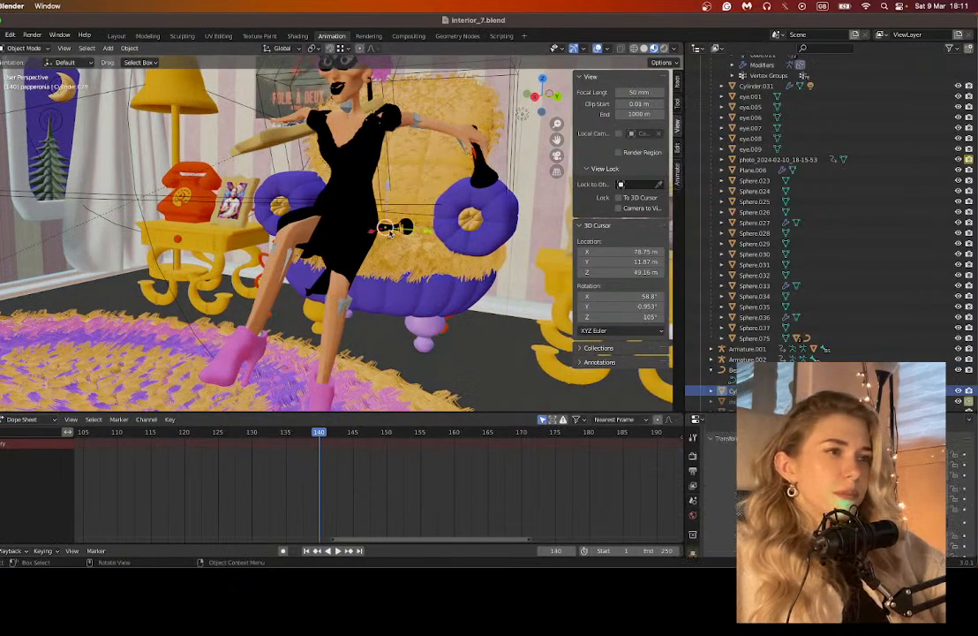
{"action": "middle_click_drag", "start_coordinate": [533, 154], "coordinate": [337, 259]}
{"action": "left_click_drag", "start_coordinate": [336, 259], "coordinate": [426, 269]}
{"action": "scroll", "coordinate": [424, 279], "scroll_direction": "up", "scroll_amount": 3}
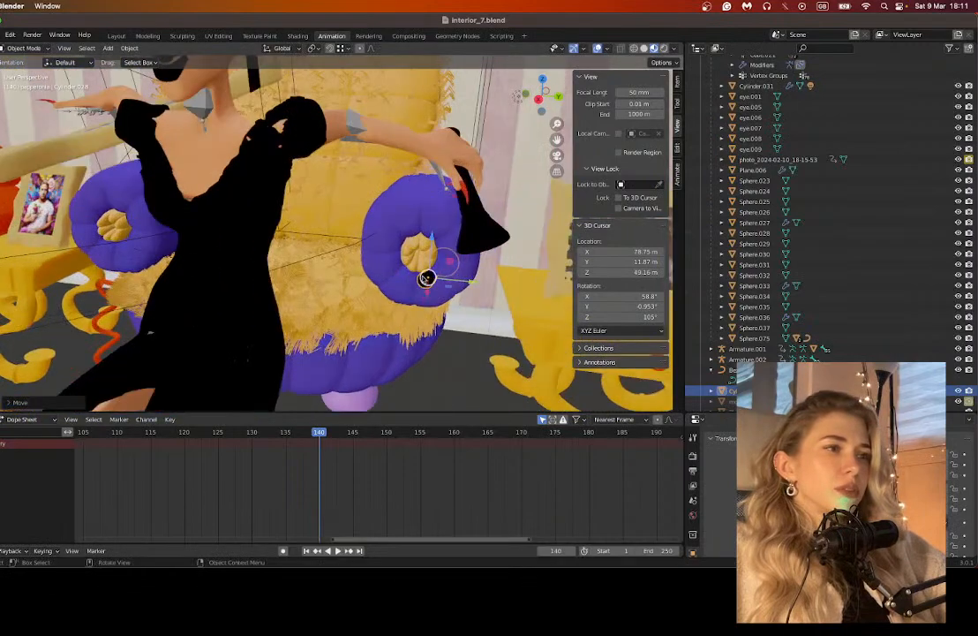
{"action": "middle_click_drag", "start_coordinate": [431, 284], "coordinate": [432, 275]}
{"action": "left_click_drag", "start_coordinate": [433, 276], "coordinate": [599, 400]}
Step: Rotate the detached object so its wide end tilts downward like the original in the hand
{"action": "left_click", "coordinate": [1, 146]}
{"action": "middle_click_drag", "start_coordinate": [418, 232], "coordinate": [496, 236]}
{"action": "left_click_drag", "start_coordinate": [438, 205], "coordinate": [425, 183]}
{"action": "middle_click_drag", "start_coordinate": [492, 233], "coordinate": [256, 284]}
Step: Move the rotated copy up against the original object in the character's hand
{"action": "left_click", "coordinate": [1, 124]}
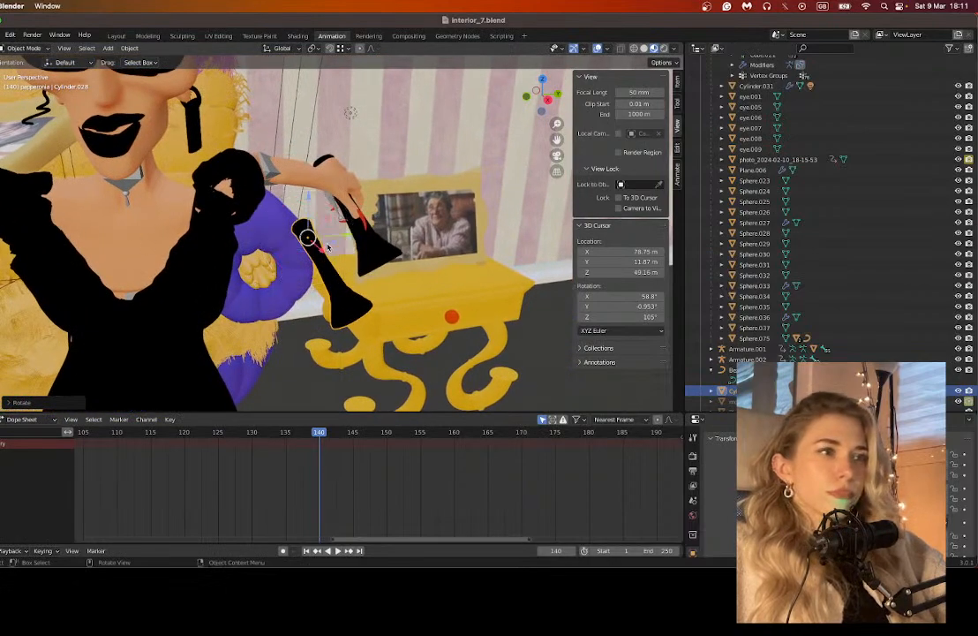
{"action": "left_click_drag", "start_coordinate": [347, 233], "coordinate": [402, 229]}
{"action": "middle_click_drag", "start_coordinate": [402, 231], "coordinate": [356, 247]}
{"action": "left_click_drag", "start_coordinate": [560, 137], "coordinate": [790, 180]}
{"action": "scroll", "coordinate": [270, 234], "scroll_direction": "up", "scroll_amount": 3}
{"action": "middle_click_drag", "start_coordinate": [270, 235], "coordinate": [301, 230]}
{"action": "left_click_drag", "start_coordinate": [557, 139], "coordinate": [652, 130]}
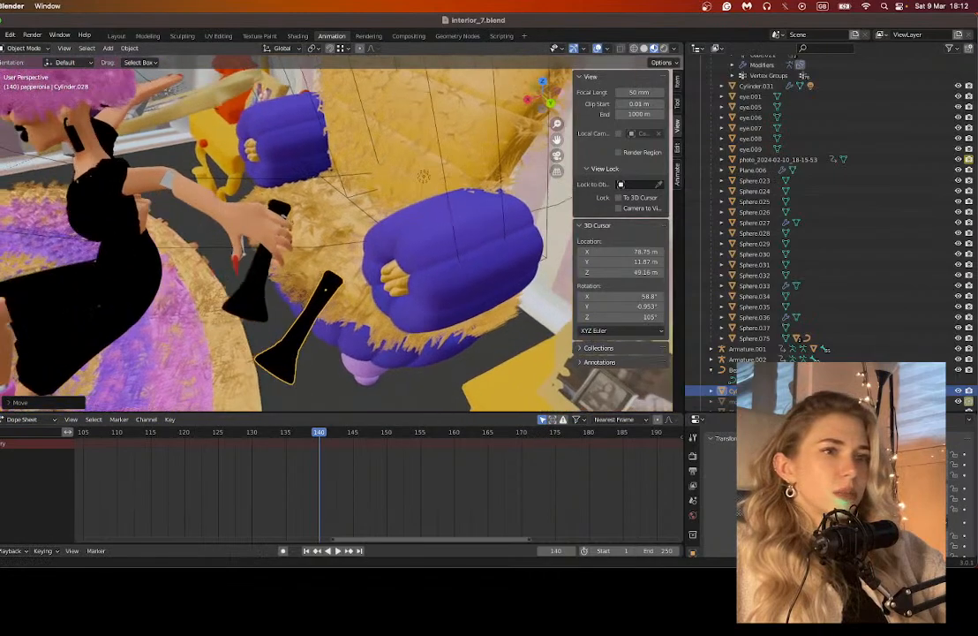
{"action": "left_click_drag", "start_coordinate": [341, 314], "coordinate": [283, 240]}
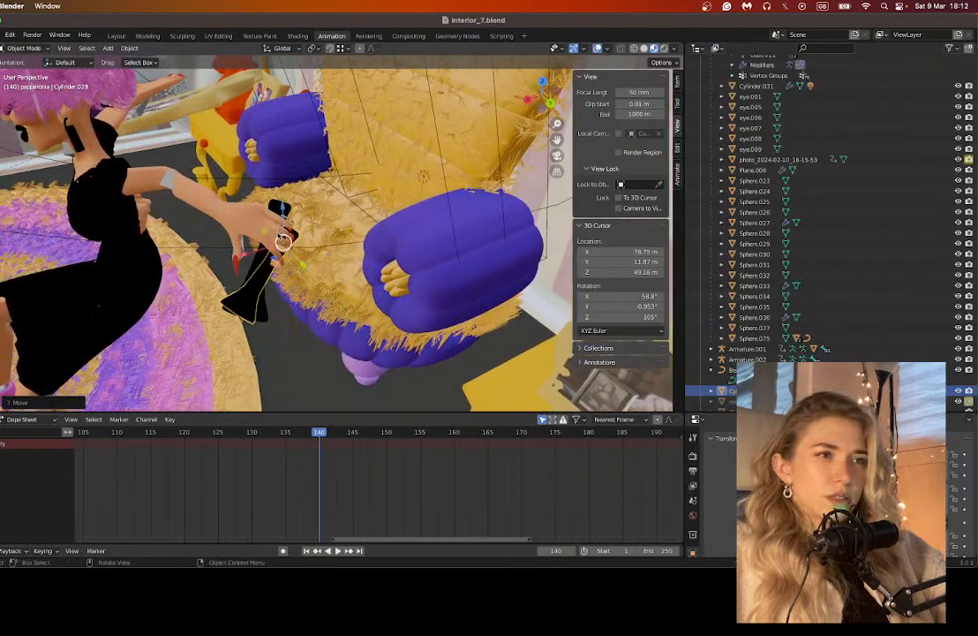
Step: Shift the copy along Y and raise it to line up with the hand-held original
{"action": "middle_click_drag", "start_coordinate": [274, 219], "coordinate": [245, 247]}
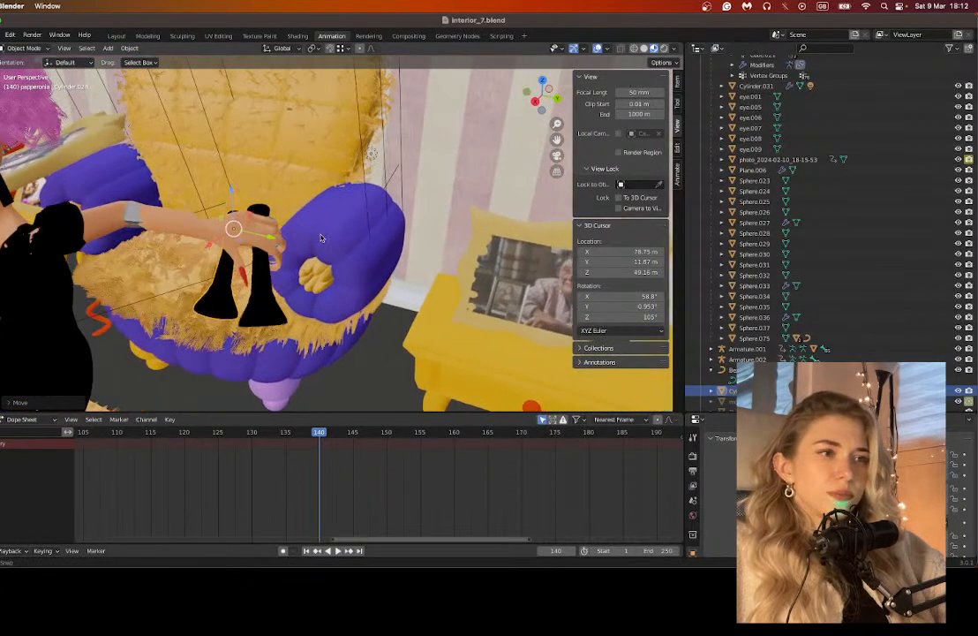
{"action": "left_click_drag", "start_coordinate": [270, 237], "coordinate": [301, 243]}
{"action": "mouse_move", "coordinate": [280, 260]}
{"action": "middle_mouse_down"}
{"action": "mouse_move", "coordinate": [265, 246]}
{"action": "mouse_move", "coordinate": [284, 242]}
{"action": "mouse_move", "coordinate": [272, 248]}
{"action": "middle_mouse_up"}
{"action": "left_click_drag", "start_coordinate": [256, 227], "coordinate": [256, 196]}
Step: Rotate the copy slightly to match the angle of the hand-held original
{"action": "key", "text": "shift+space"}
{"action": "key", "text": "r"}
{"action": "mouse_move", "coordinate": [253, 257]}
{"action": "left_mouse_down"}
{"action": "mouse_move", "coordinate": [254, 272]}
{"action": "mouse_move", "coordinate": [259, 234]}
{"action": "mouse_move", "coordinate": [251, 241]}
{"action": "left_mouse_up"}
{"action": "middle_click_drag", "start_coordinate": [304, 276], "coordinate": [348, 283]}
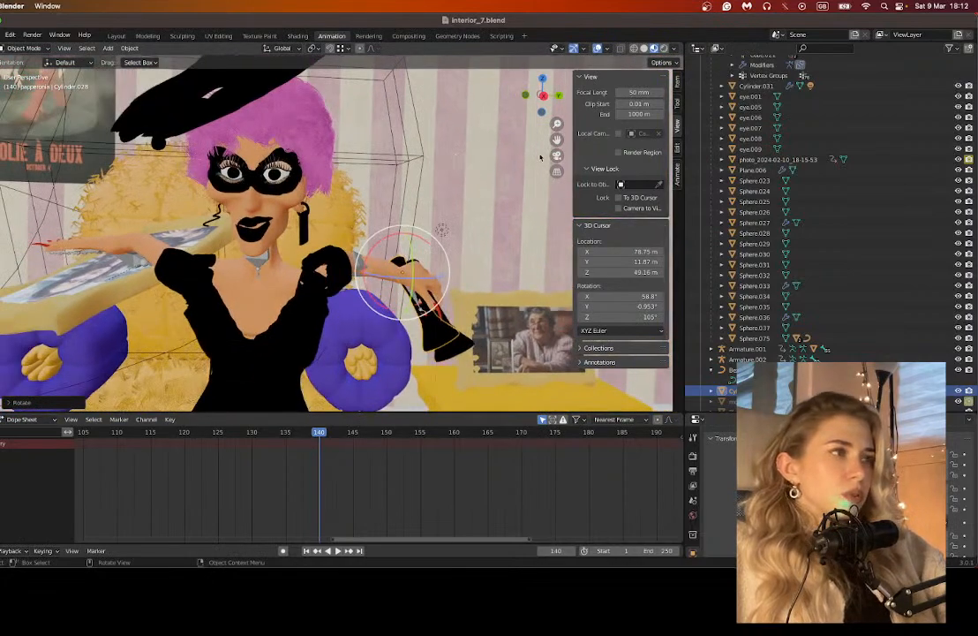
Step: Fine-tune the copy's position from the front and side until it overlaps the hand-held original
{"action": "left_click_drag", "start_coordinate": [556, 141], "coordinate": [327, 147]}
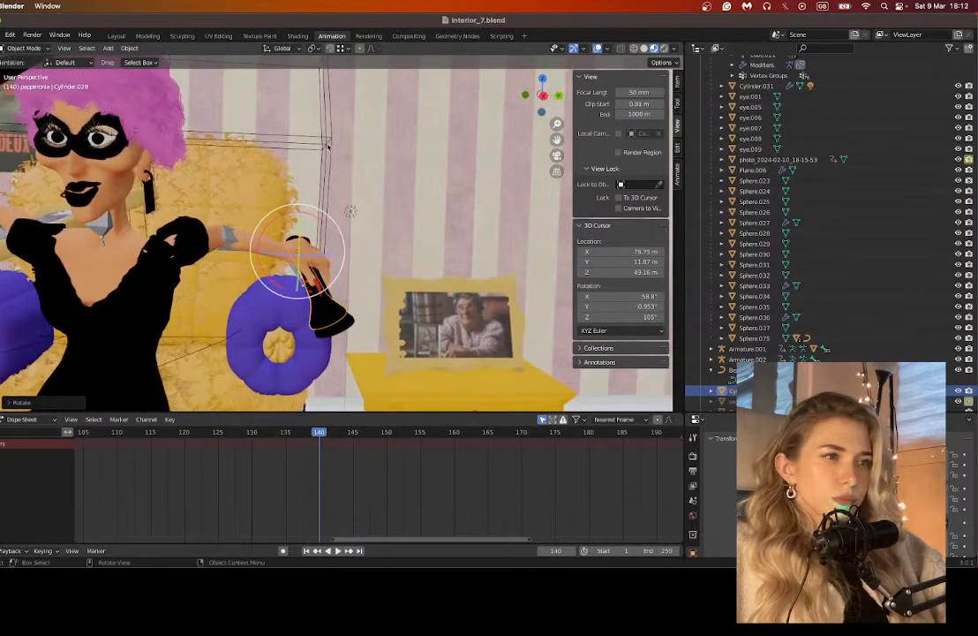
{"action": "left_click", "coordinate": [1, 115]}
{"action": "key", "text": "g"}
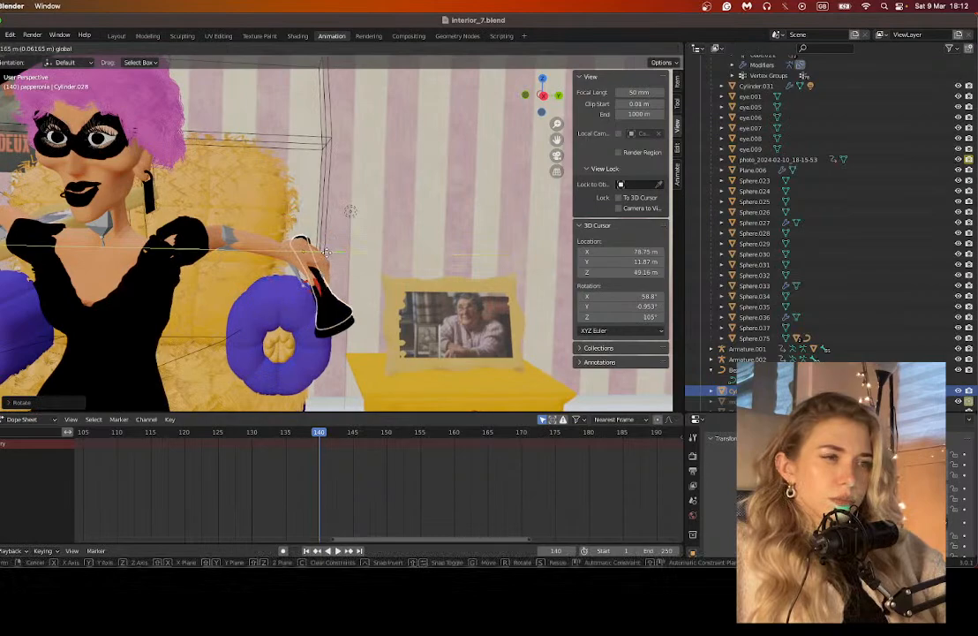
{"action": "left_click", "coordinate": [303, 224]}
{"action": "middle_click_drag", "start_coordinate": [356, 280], "coordinate": [120, 291]}
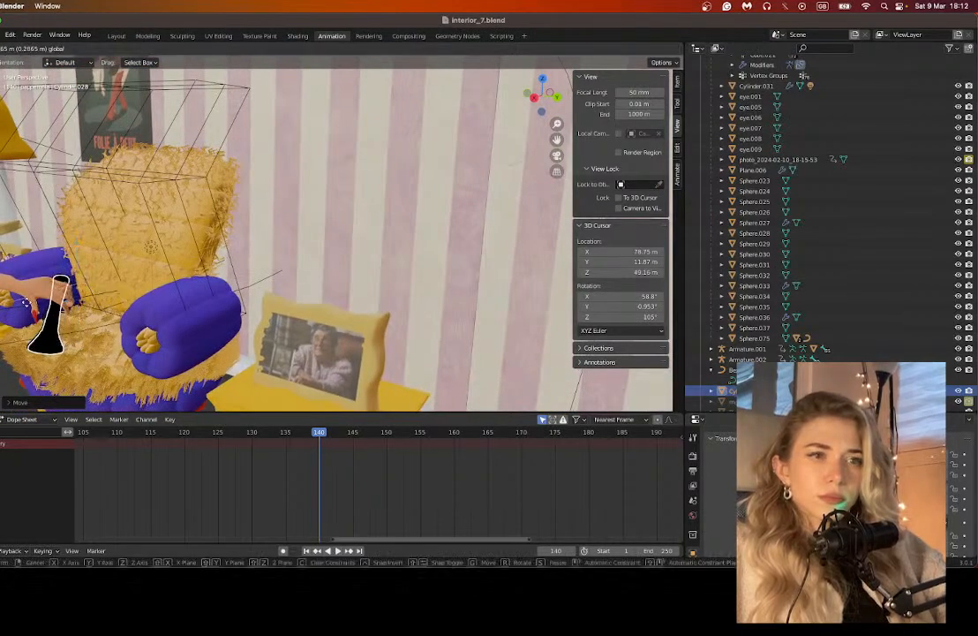
{"action": "middle_click_drag", "start_coordinate": [52, 289], "coordinate": [126, 289]}
{"action": "scroll", "coordinate": [127, 289], "scroll_direction": "up", "scroll_amount": 2}
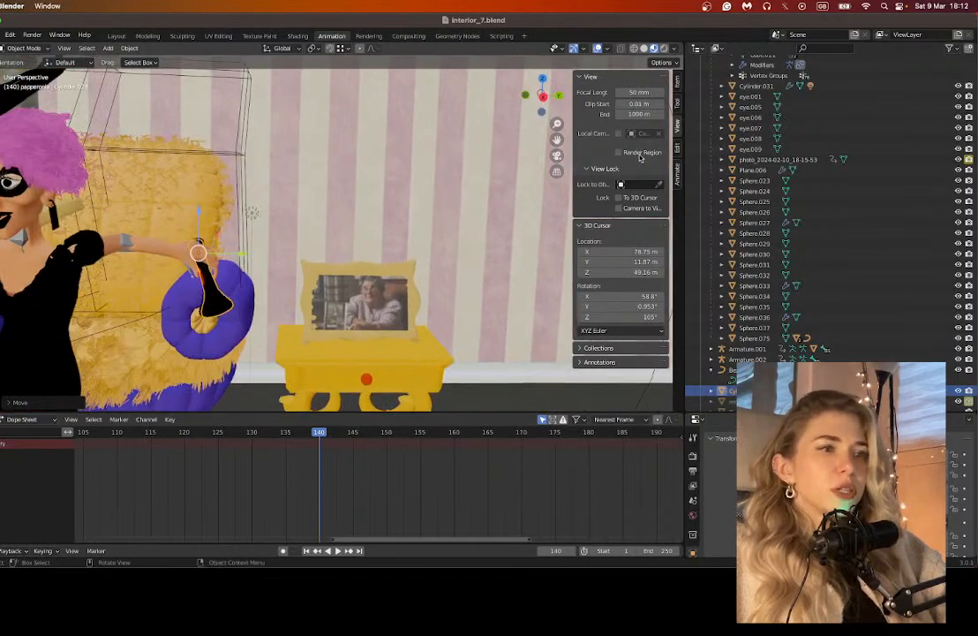
{"action": "scroll", "coordinate": [126, 289], "scroll_direction": "down", "scroll_amount": 3}
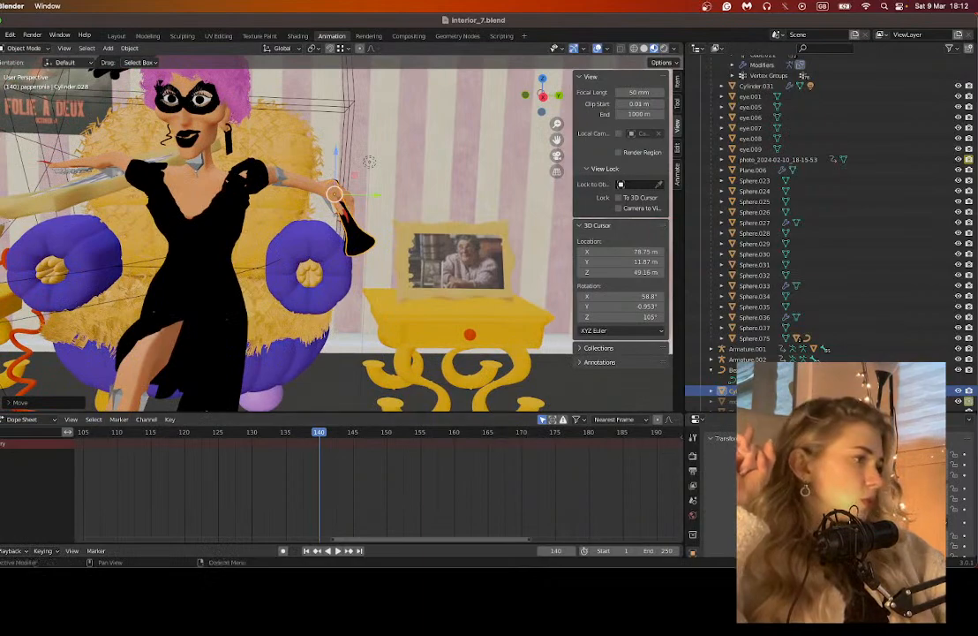
Step: Hide the copy Cylinder.028 in viewports and renders and keyframe both visibility settings at frame 140
{"action": "left_click_drag", "start_coordinate": [772, 411], "coordinate": [771, 291]}
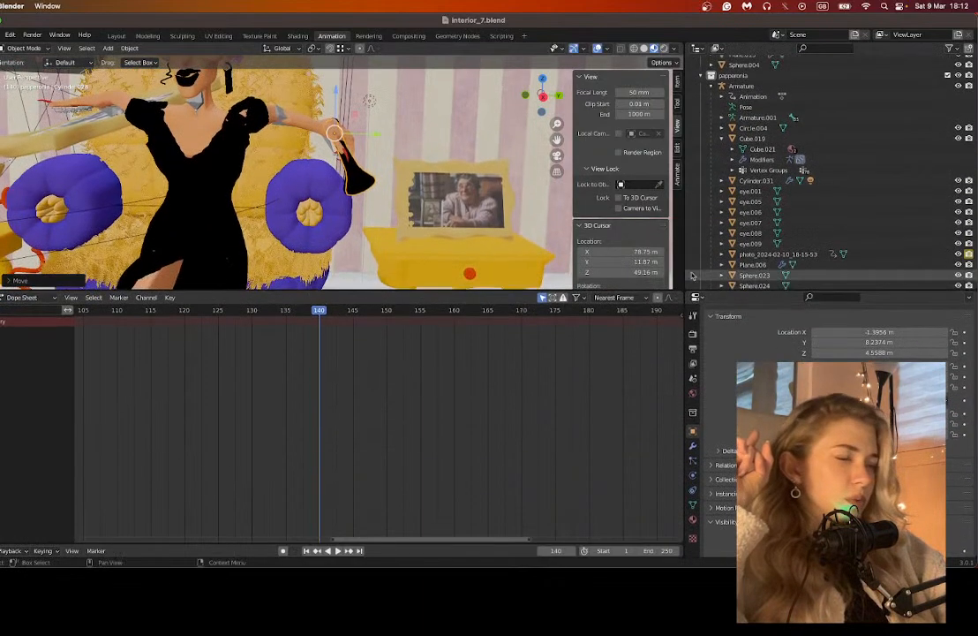
{"action": "scroll", "coordinate": [732, 500], "scroll_direction": "down", "scroll_amount": 2}
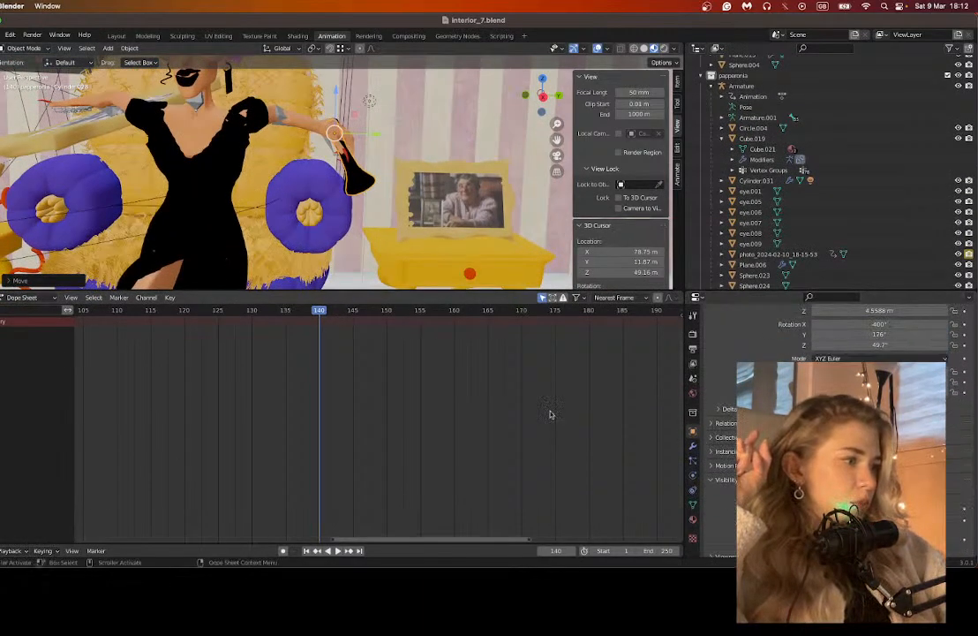
{"action": "scroll", "coordinate": [465, 323], "scroll_direction": "down", "scroll_amount": 2}
{"action": "left_click_drag", "start_coordinate": [406, 292], "coordinate": [405, 324]}
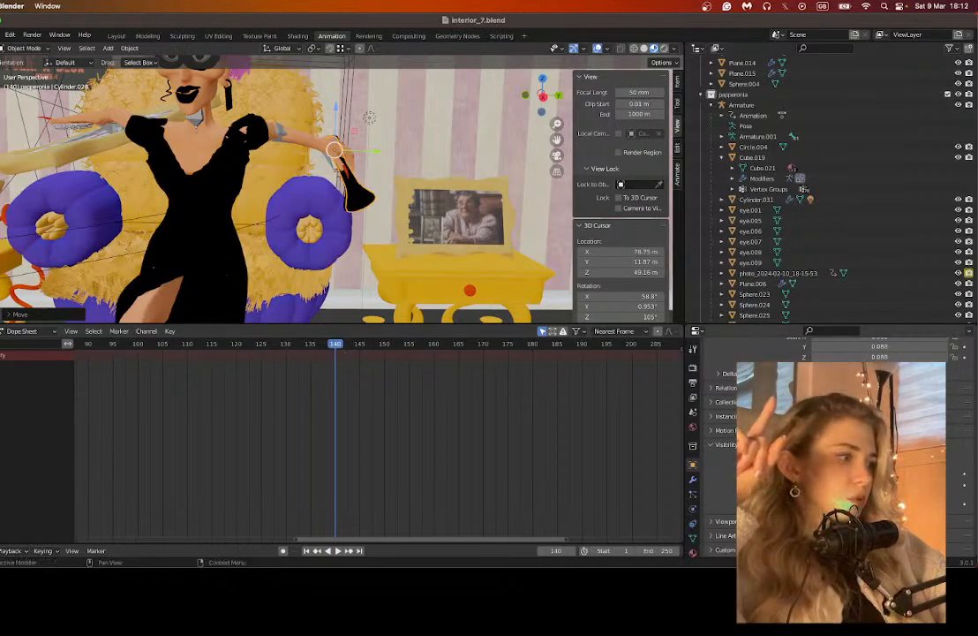
{"action": "left_click", "coordinate": [817, 473]}
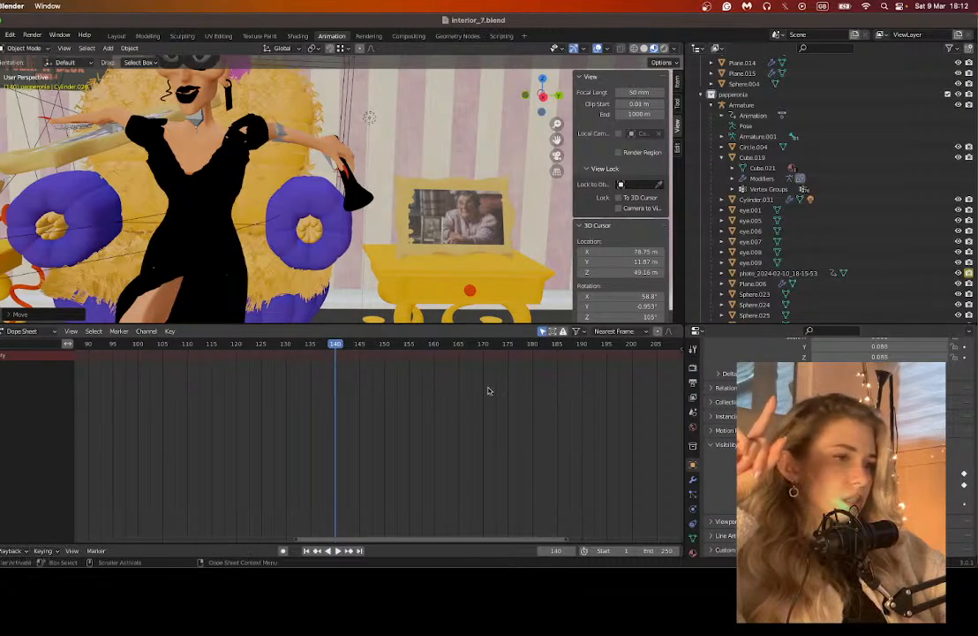
Step: Keyframe Cylinder.028 as visible in viewports and renders at frame 141
{"action": "left_click_drag", "start_coordinate": [349, 349], "coordinate": [339, 363]}
{"action": "scroll", "coordinate": [339, 438], "scroll_direction": "up", "scroll_amount": 5}
{"action": "scroll", "coordinate": [338, 438], "scroll_direction": "up", "scroll_amount": 3}
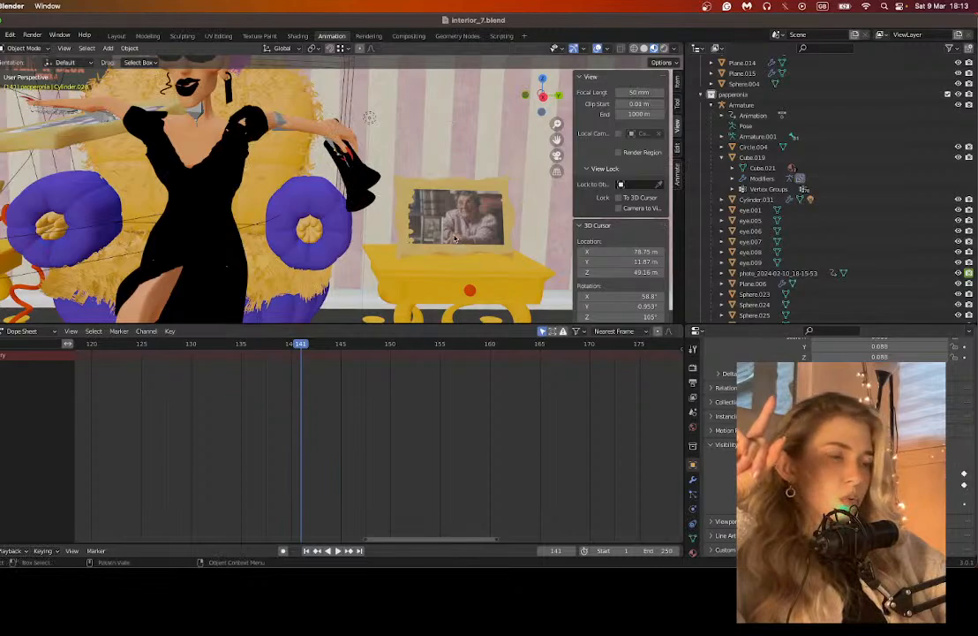
{"action": "left_click", "coordinate": [360, 200]}
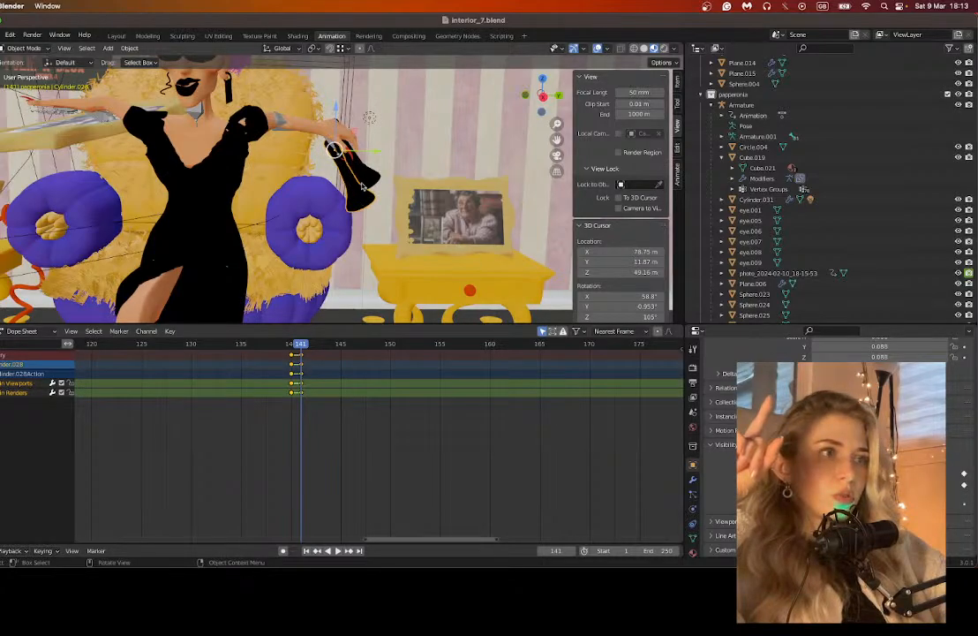
Step: Keyframe the original Cylinder.031 as visible at frame 140 and hidden at frame 141, in viewports and renders
{"action": "left_click", "coordinate": [363, 181]}
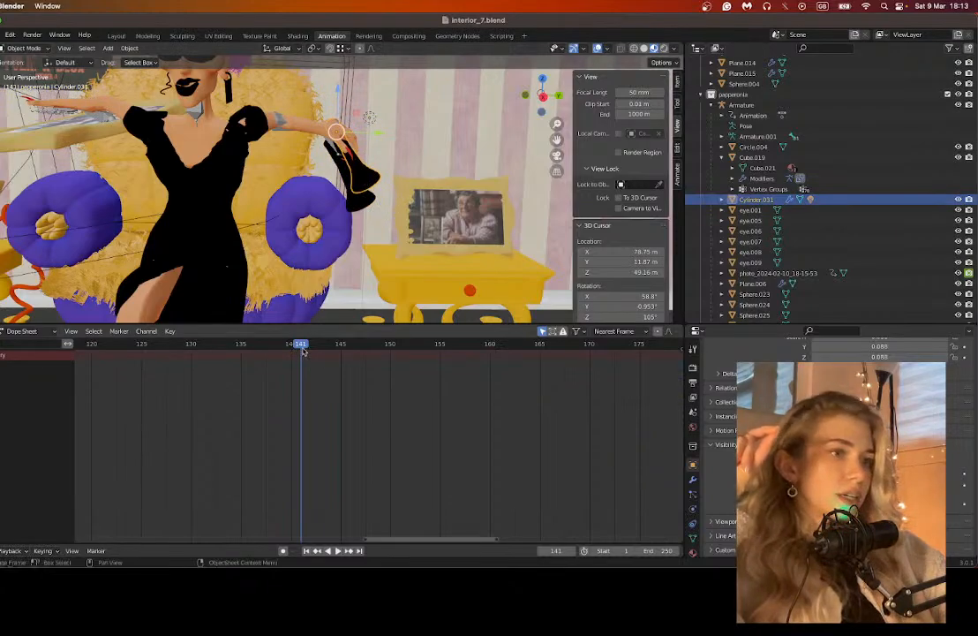
{"action": "key", "text": "Left"}
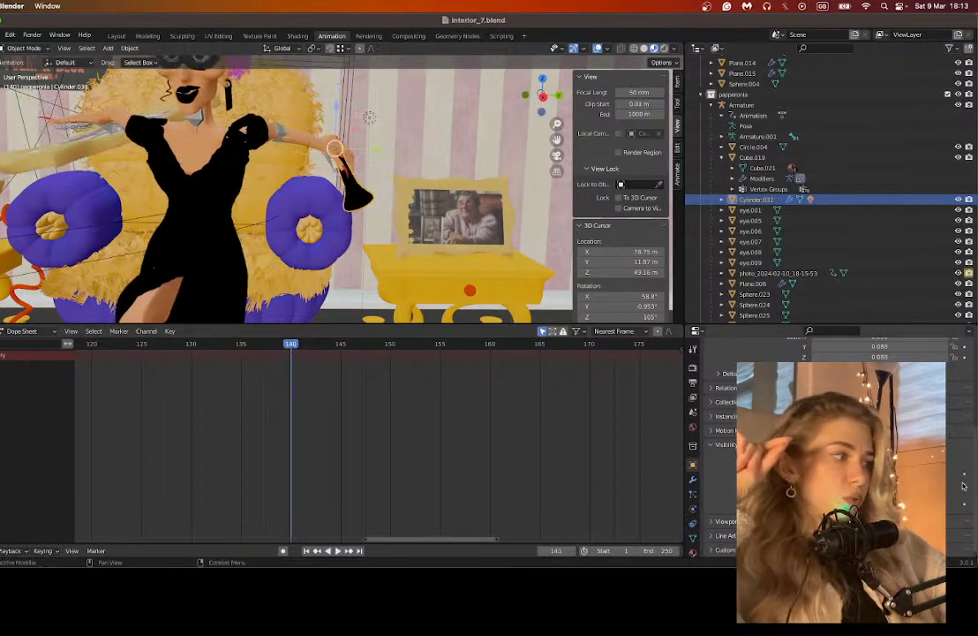
{"action": "key", "text": "i"}
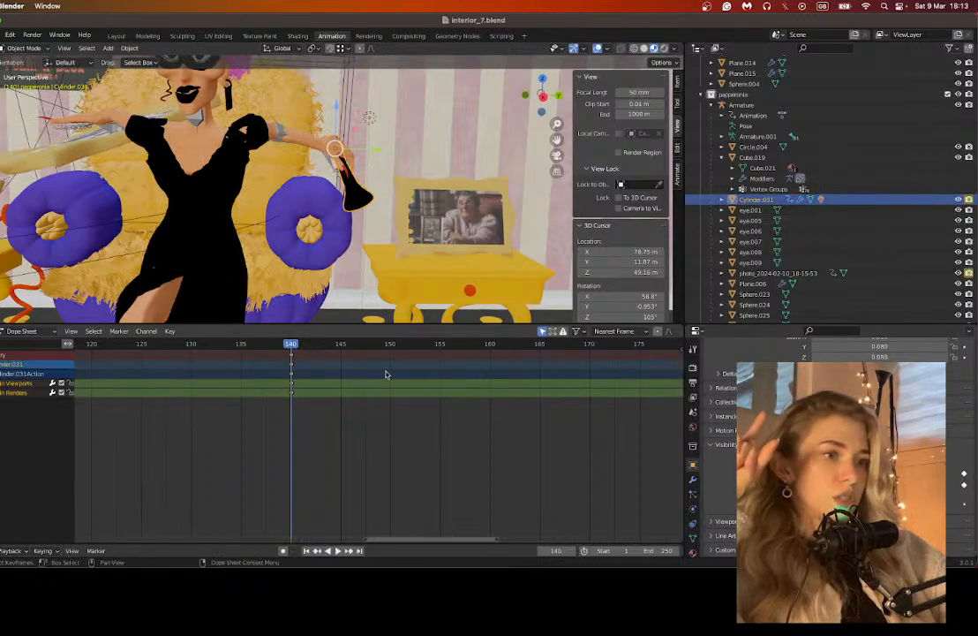
{"action": "left_click", "coordinate": [298, 350]}
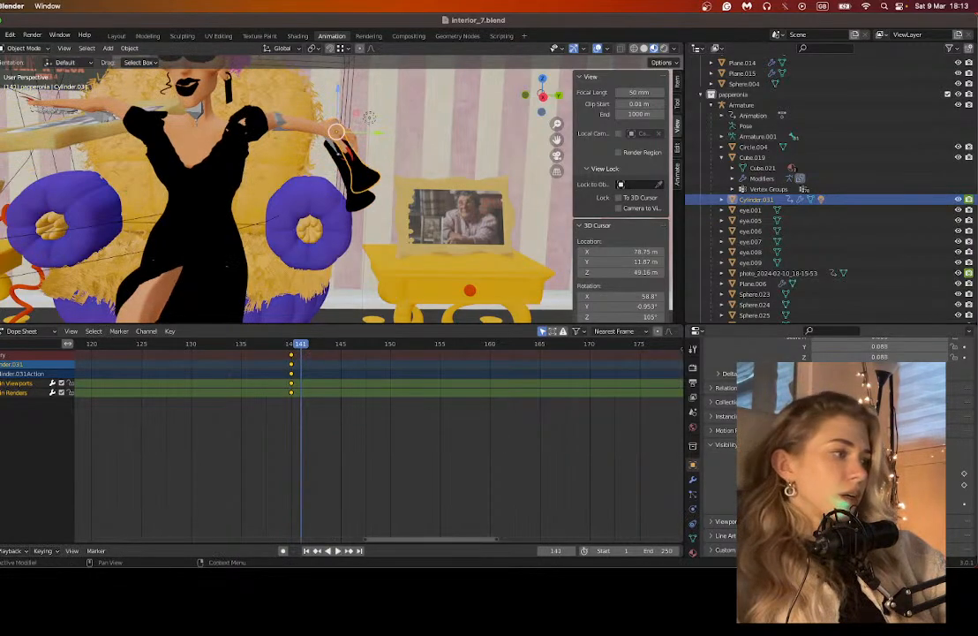
{"action": "left_click", "coordinate": [817, 473]}
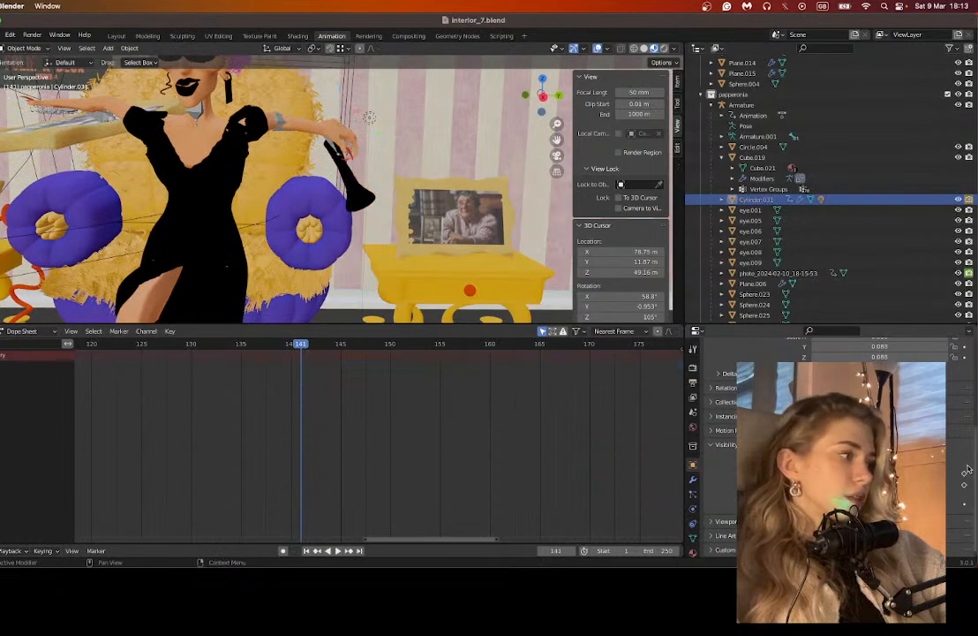
Step: Play the animation from frame 133 to check the swap between the hand-held object and its copy, stopping at frame 150
{"action": "left_click", "coordinate": [222, 352]}
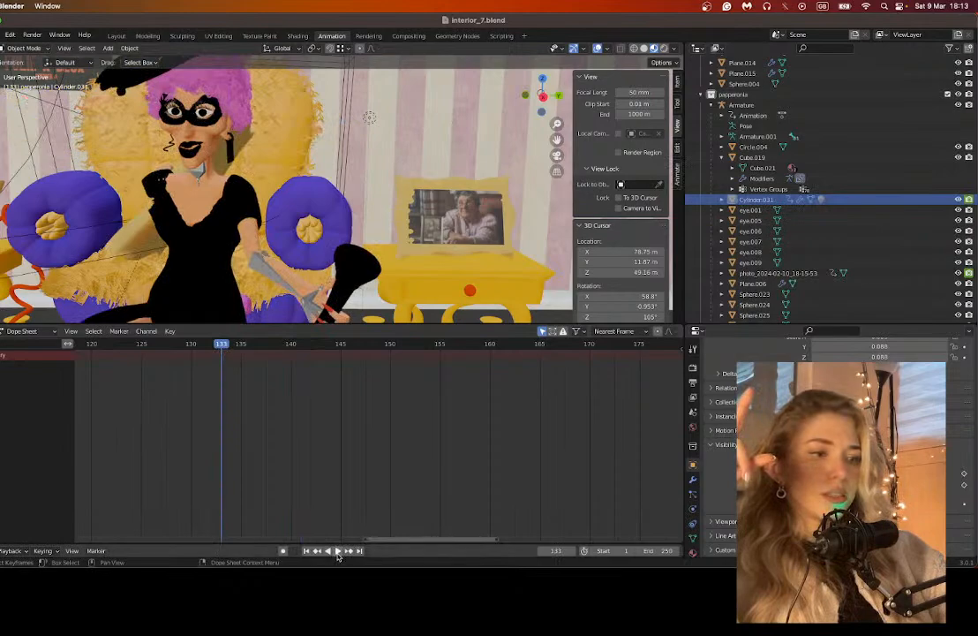
{"action": "left_click", "coordinate": [336, 552]}
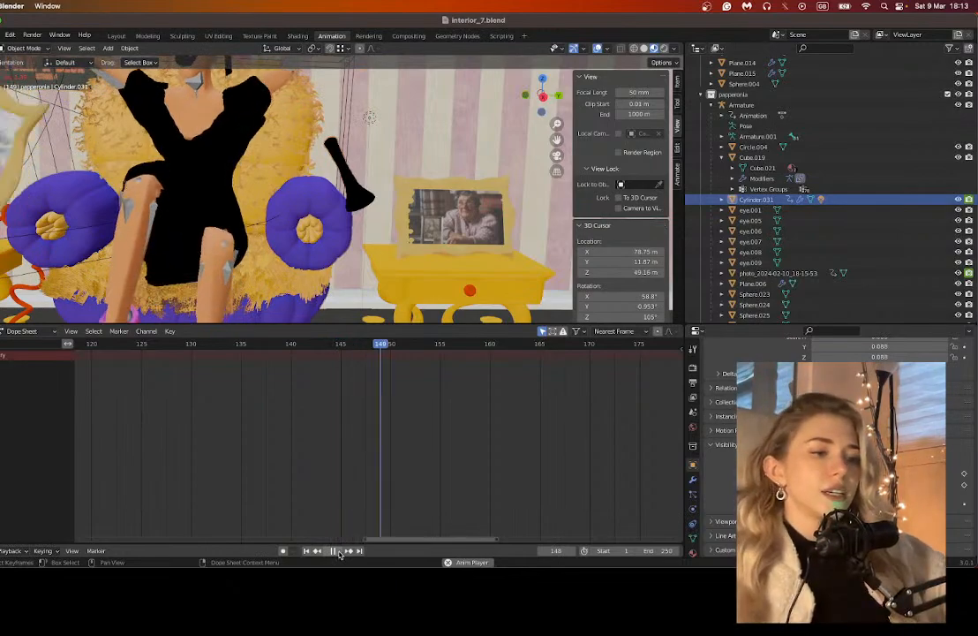
{"action": "left_click", "coordinate": [334, 550]}
{"action": "scroll", "coordinate": [336, 185], "scroll_direction": "down", "scroll_amount": 6}
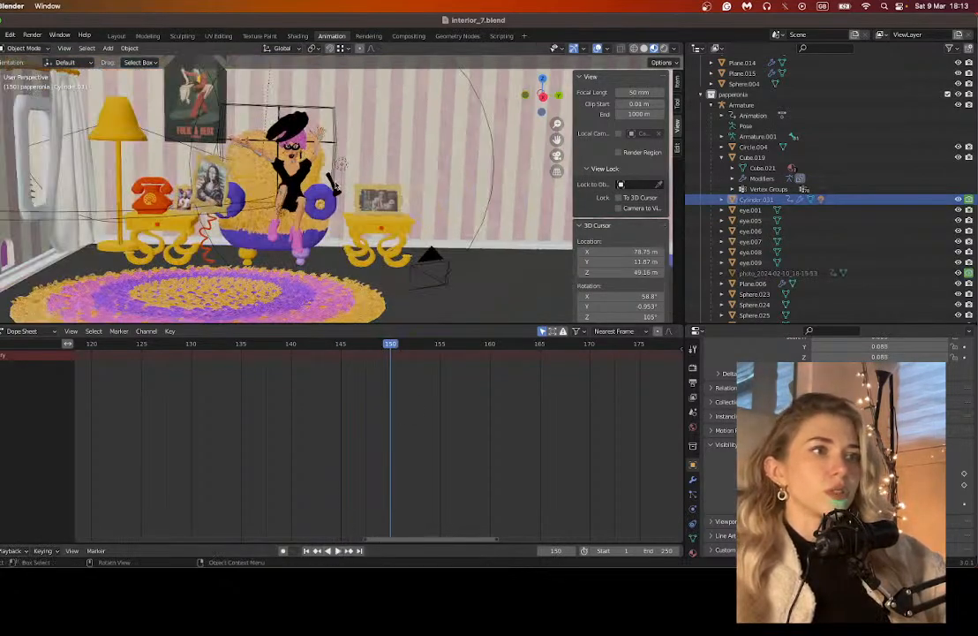
Step: Select the detached copy Cylinder.028 beside the armchair and examine its placement in the room
{"action": "left_click", "coordinate": [334, 184]}
{"action": "scroll", "coordinate": [333, 185], "scroll_direction": "up", "scroll_amount": 4}
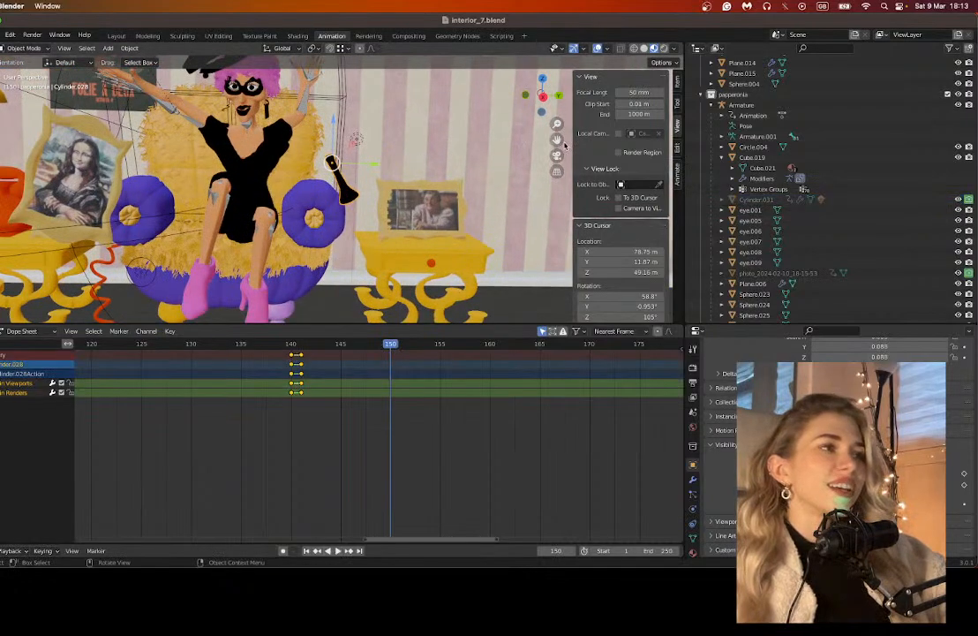
{"action": "left_click", "coordinate": [557, 147]}
{"action": "left_click_drag", "start_coordinate": [557, 141], "coordinate": [521, 197]}
{"action": "left_click", "coordinate": [304, 260]}
{"action": "scroll", "coordinate": [412, 417], "scroll_direction": "down", "scroll_amount": 4}
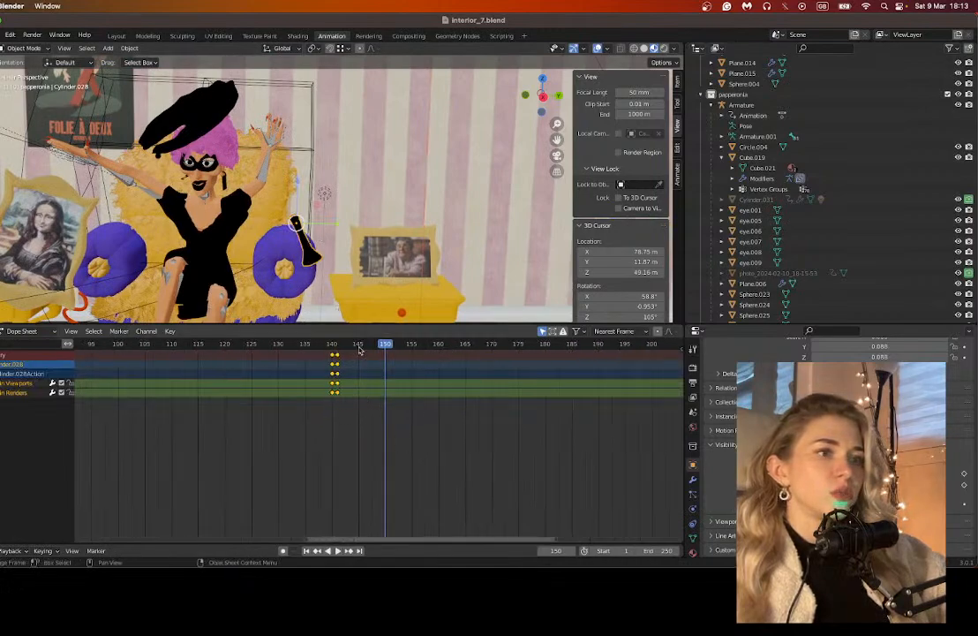
{"action": "scroll", "coordinate": [396, 386], "scroll_direction": "down", "scroll_amount": 1}
{"action": "scroll", "coordinate": [352, 290], "scroll_direction": "down", "scroll_amount": 4}
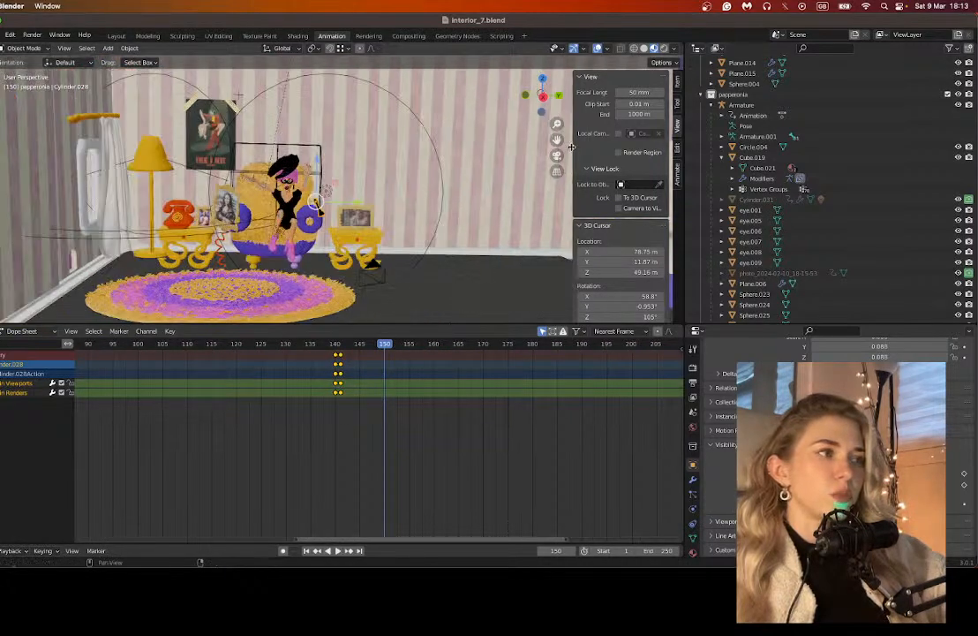
Step: Check the position of Cylinder.028 through the camera and around the armchair at frames 172 and 181
{"action": "key", "text": "KP_0"}
{"action": "left_click", "coordinate": [492, 343]}
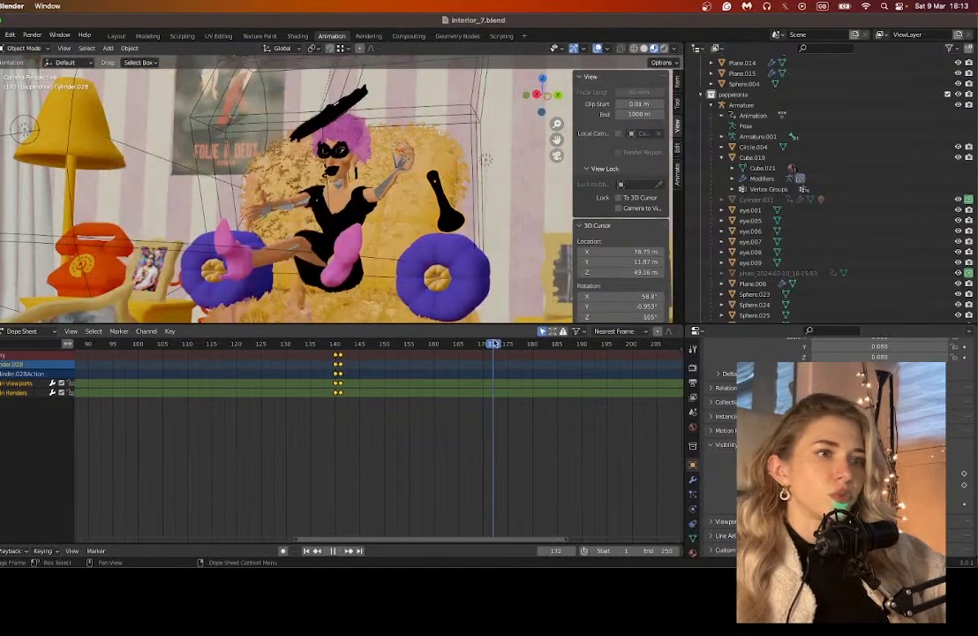
{"action": "left_click", "coordinate": [537, 344]}
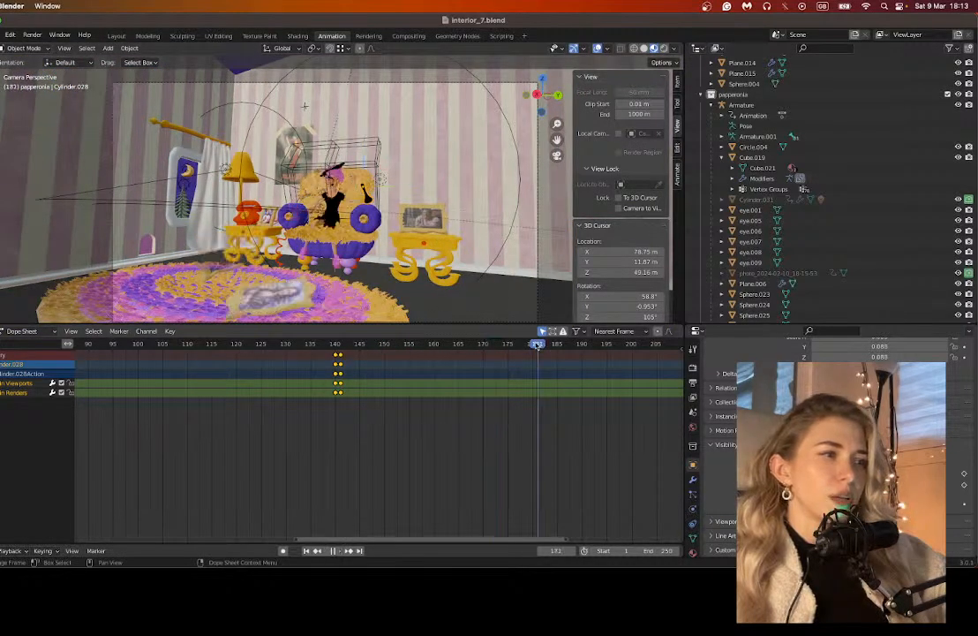
{"action": "scroll", "coordinate": [423, 214], "scroll_direction": "up", "scroll_amount": 5}
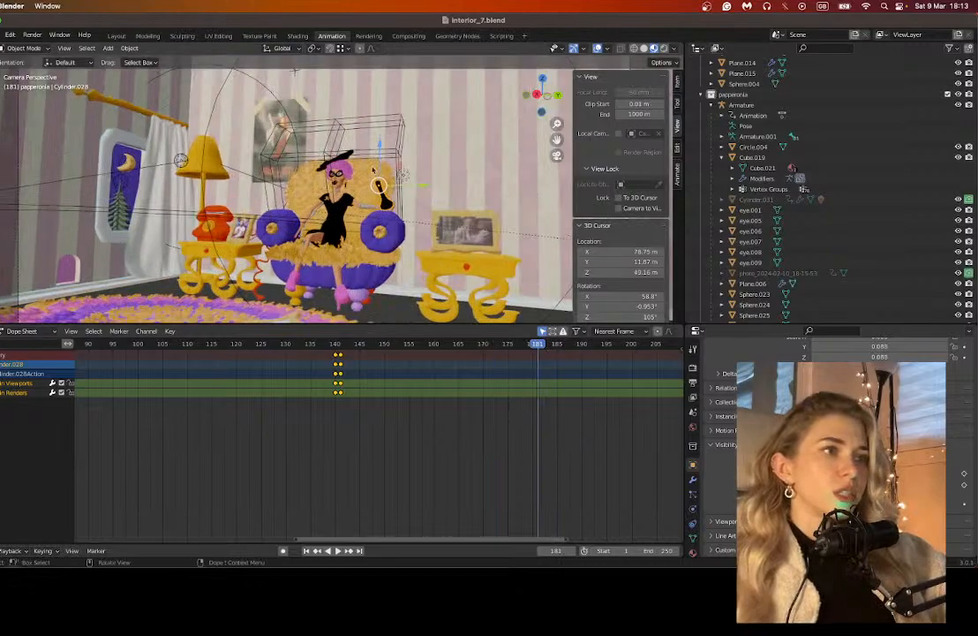
{"action": "middle_click_drag", "start_coordinate": [350, 228], "coordinate": [549, 175]}
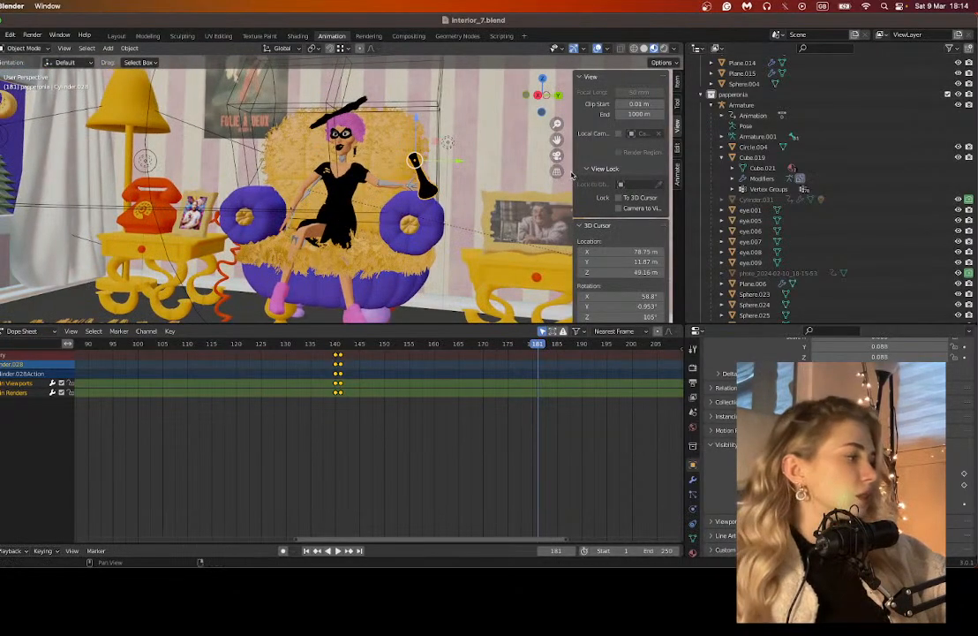
{"action": "scroll", "coordinate": [378, 256], "scroll_direction": "down", "scroll_amount": 4}
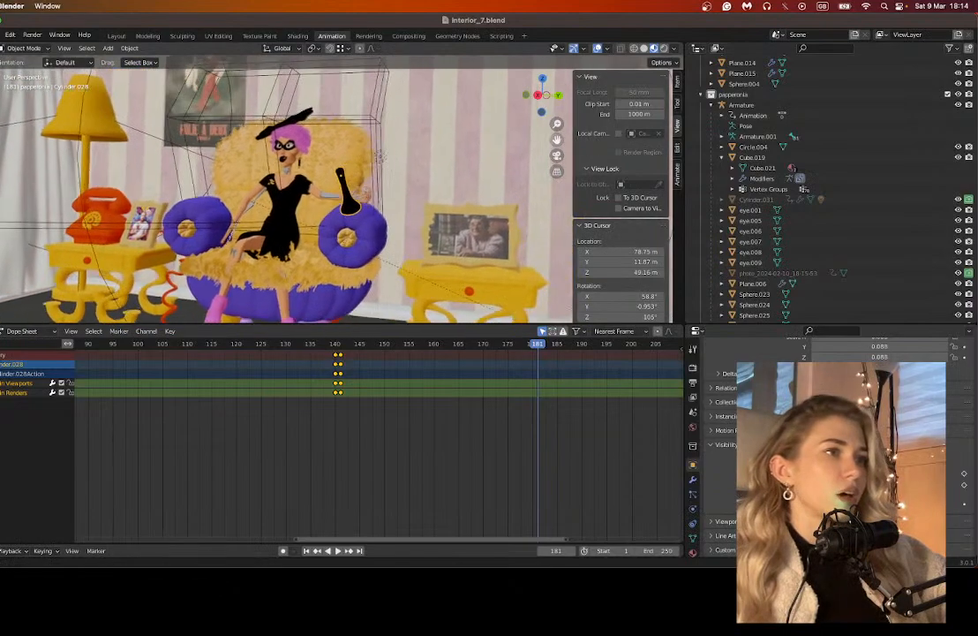
{"action": "middle_click_drag", "start_coordinate": [378, 256], "coordinate": [387, 262]}
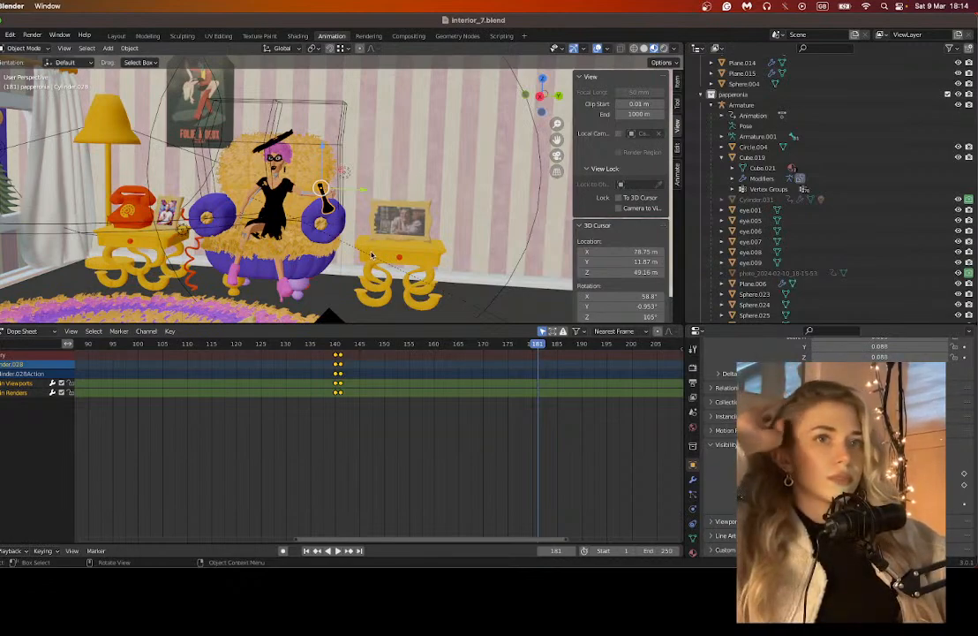
Step: At frame 150, move Cylinder.028 up about 2.61 m above the character's raised hand and rotate it to lie roughly horizontal
{"action": "left_click", "coordinate": [386, 345]}
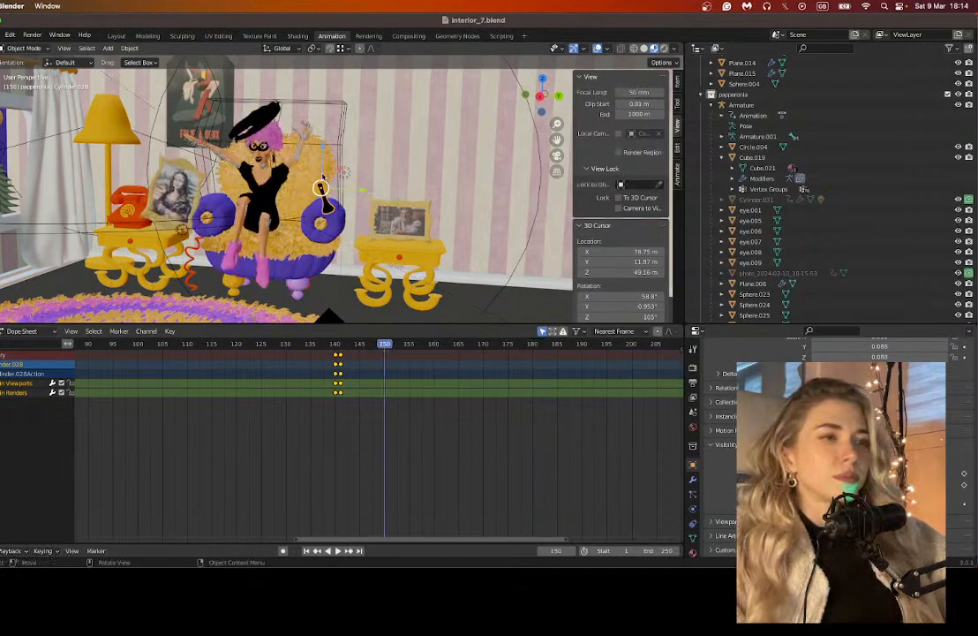
{"action": "key", "text": "g"}
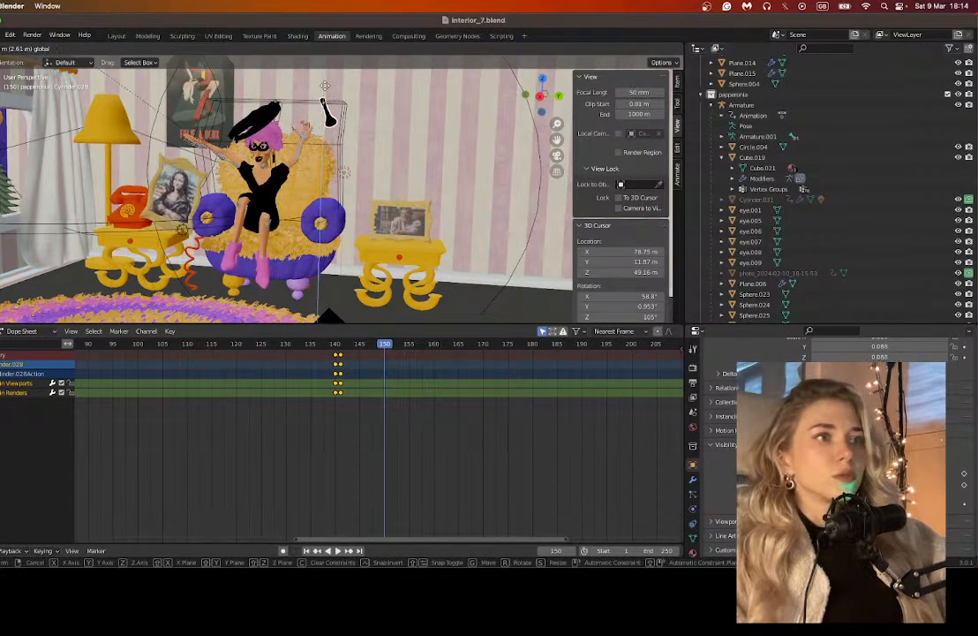
{"action": "left_click", "coordinate": [325, 86]}
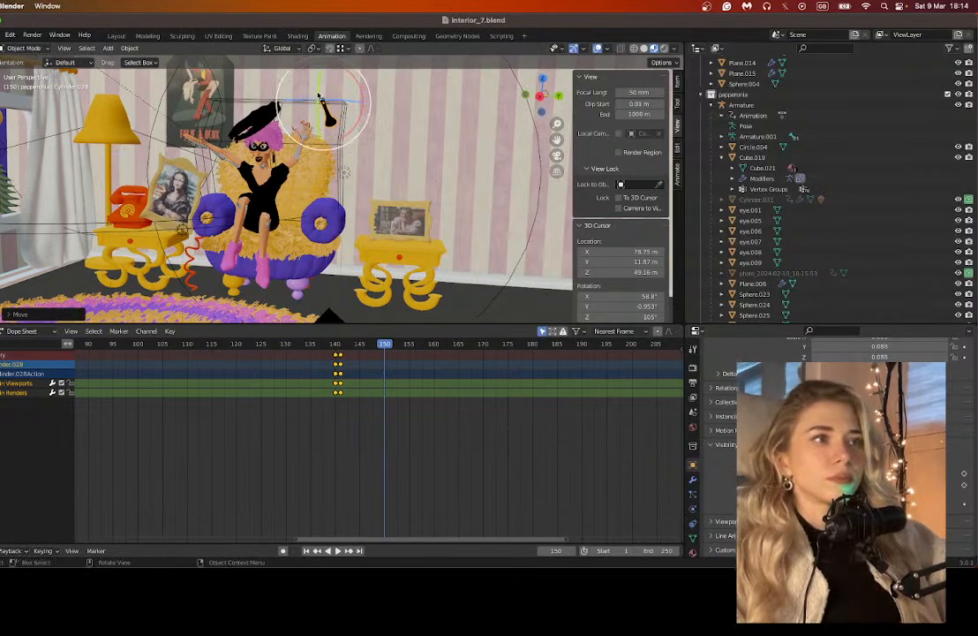
{"action": "key", "text": "r"}
{"action": "left_click", "coordinate": [327, 107]}
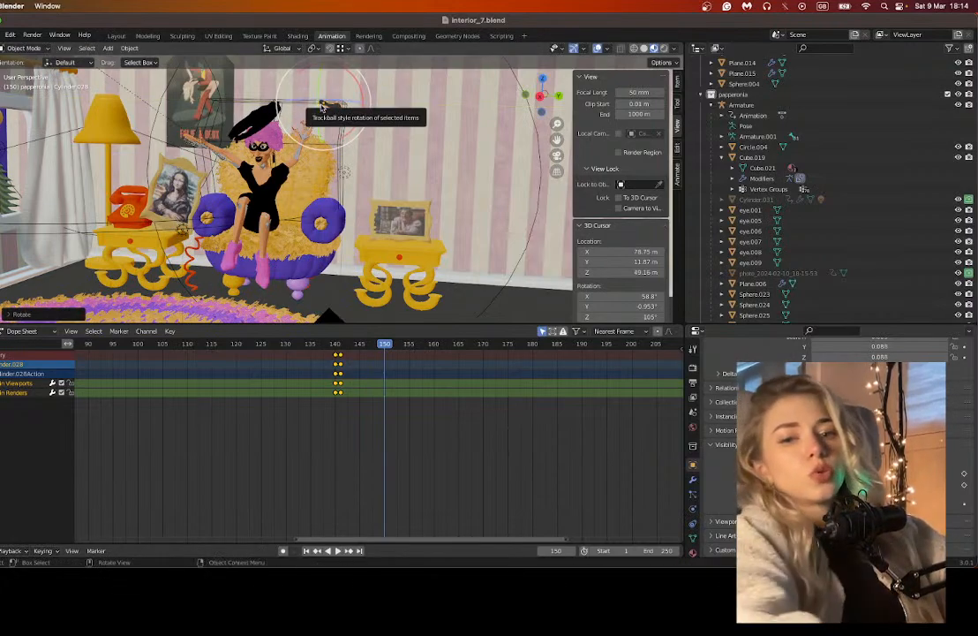
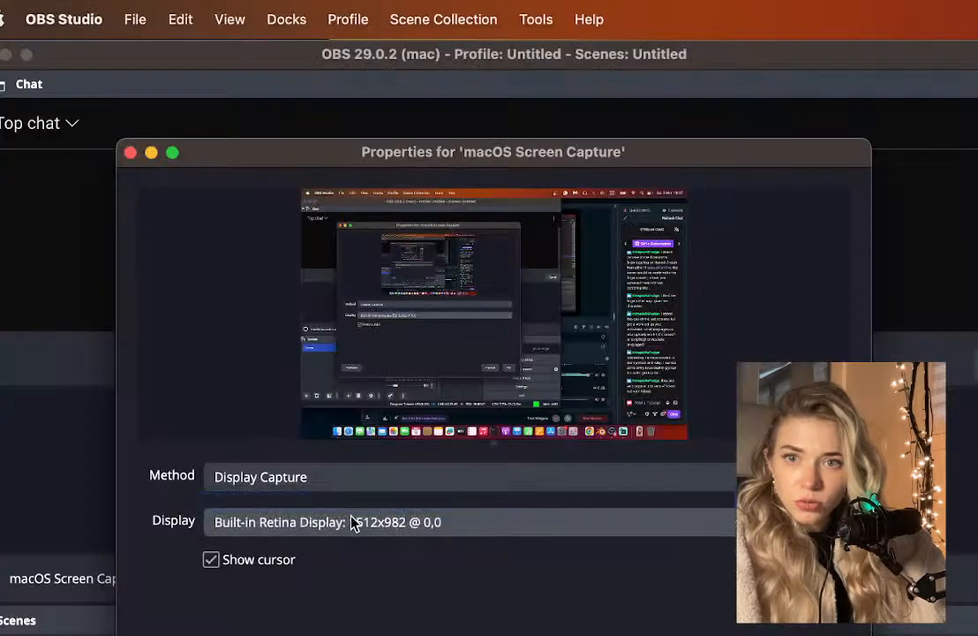
Step: Switch to OBS Studio and open the display choice of the macOS Screen Capture source
{"action": "left_click", "coordinate": [352, 523]}
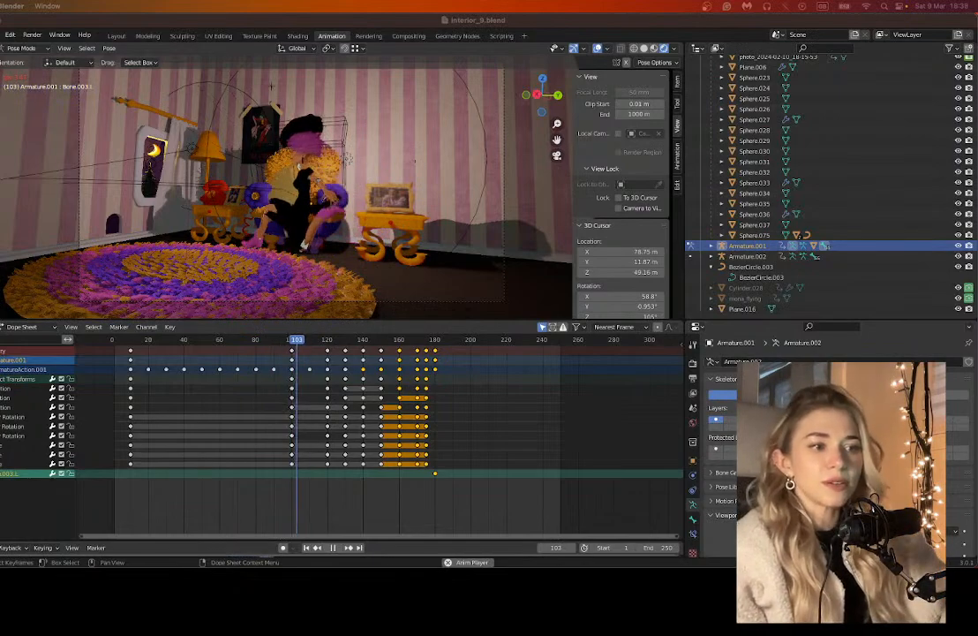
Step: Switch back to Blender and review the animation of interior_9.blend, pausing at frame 110 and stopping at frame 190
{"action": "left_click", "coordinate": [334, 547]}
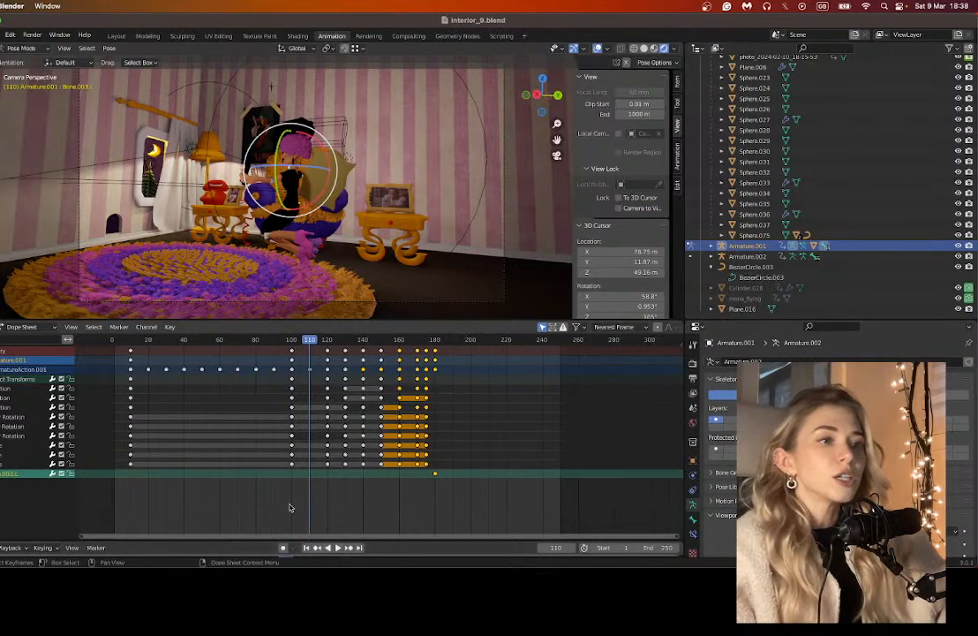
{"action": "left_click", "coordinate": [339, 548]}
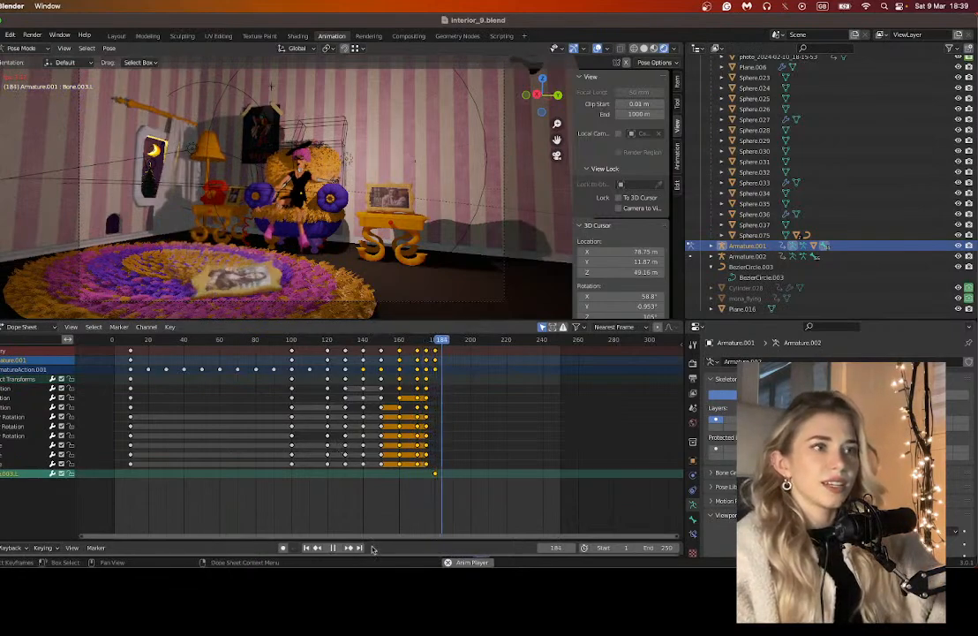
{"action": "left_click", "coordinate": [335, 548]}
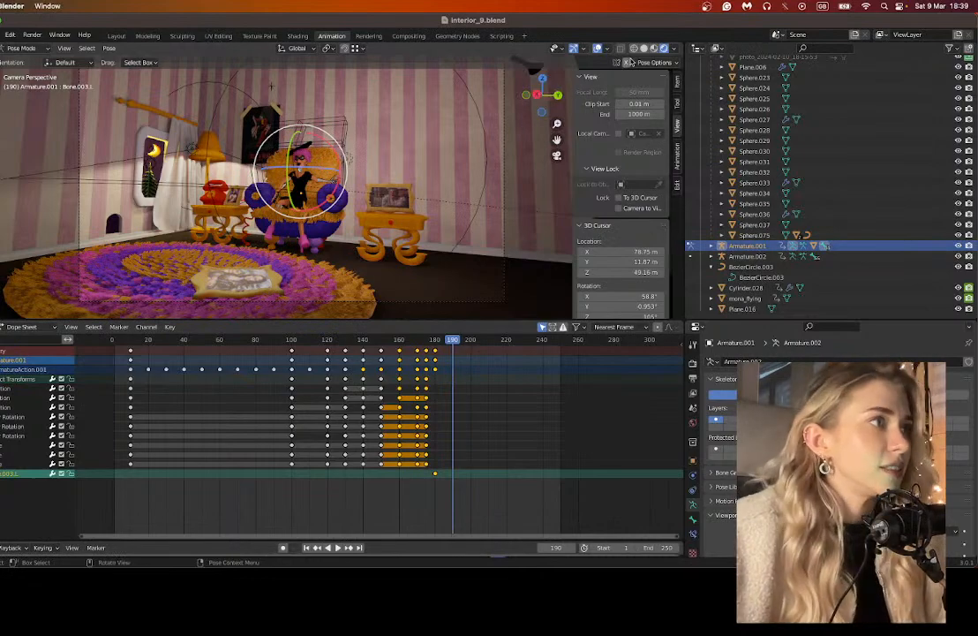
Step: Leave the camera view with Plane.016 hidden in the viewport and save interior_9.blend
{"action": "middle_click_drag", "start_coordinate": [369, 153], "coordinate": [386, 178], "text": "shift"}
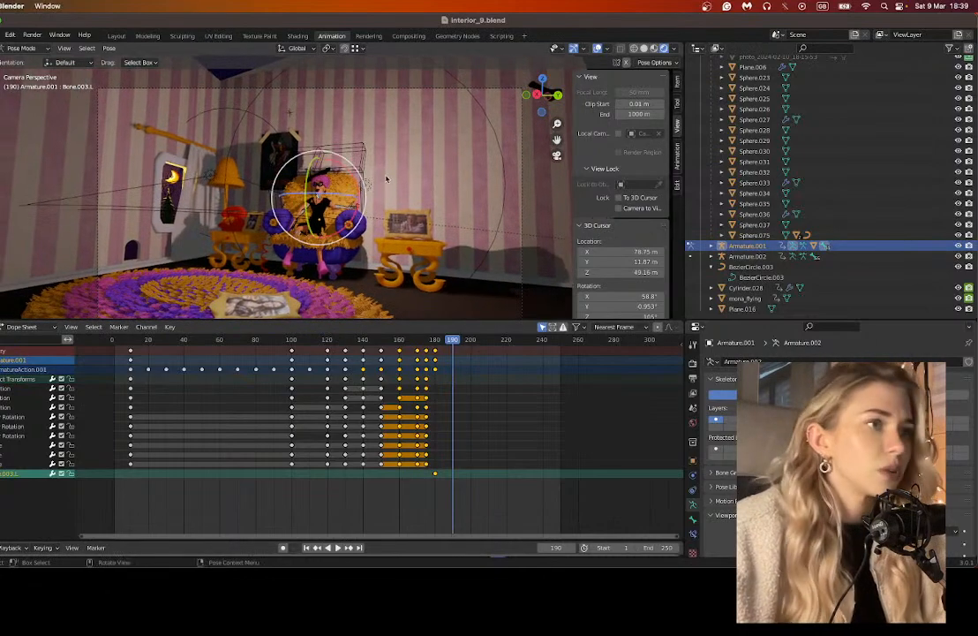
{"action": "scroll", "coordinate": [385, 178], "scroll_direction": "up", "scroll_amount": 3}
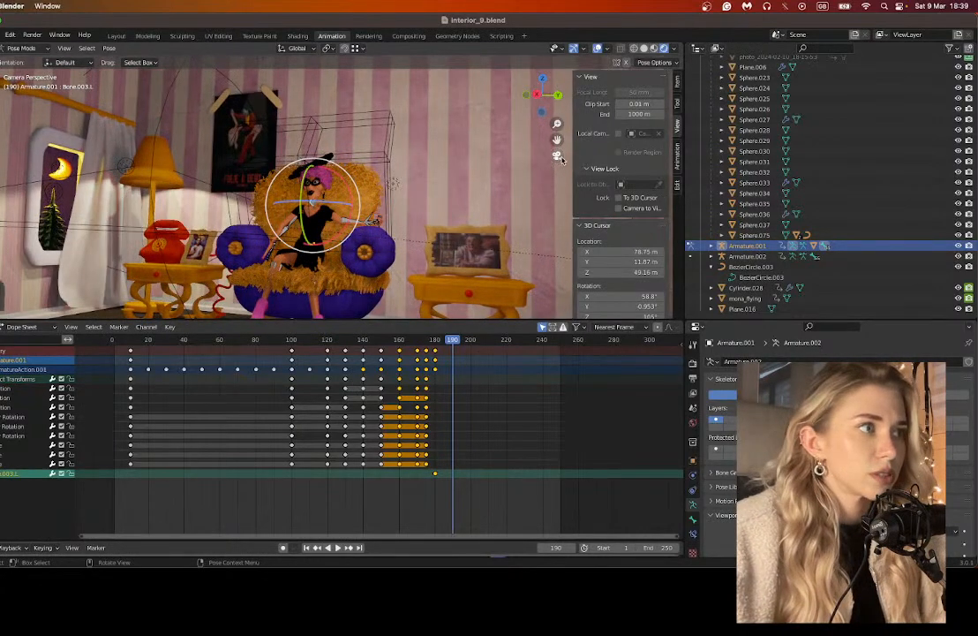
{"action": "left_click", "coordinate": [557, 157]}
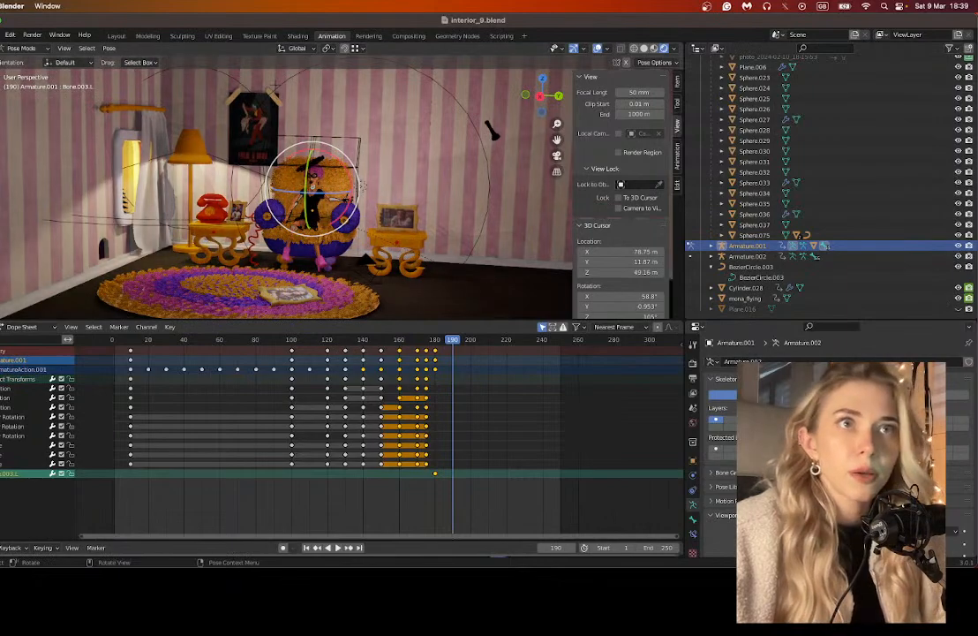
{"action": "left_click", "coordinate": [10, 35]}
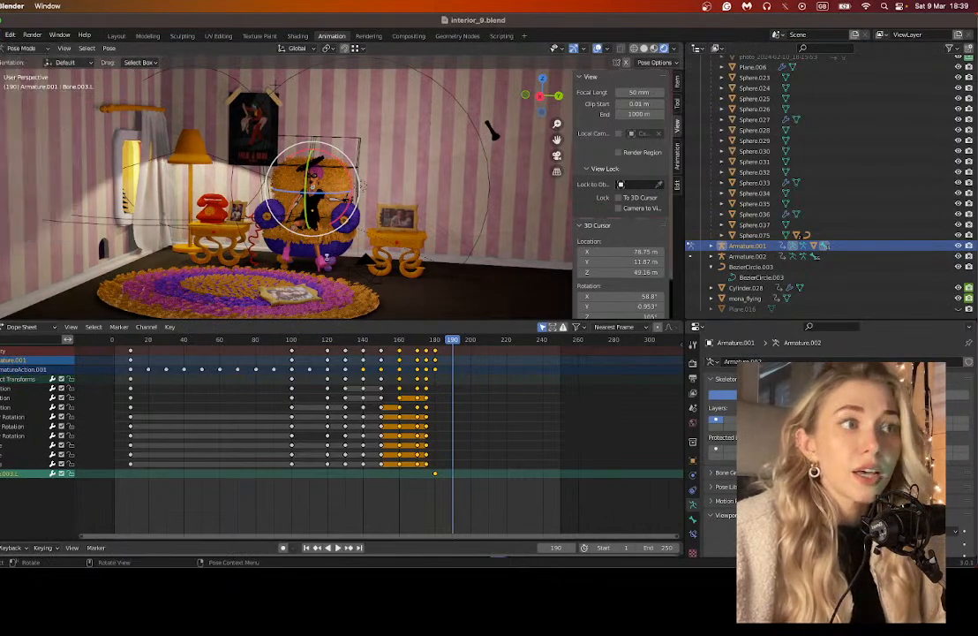
Step: Select the bone handleft.R on the character's arm in Armature.001 and change from Pose Mode to Object Mode
{"action": "scroll", "coordinate": [206, 187], "scroll_direction": "up", "scroll_amount": 5}
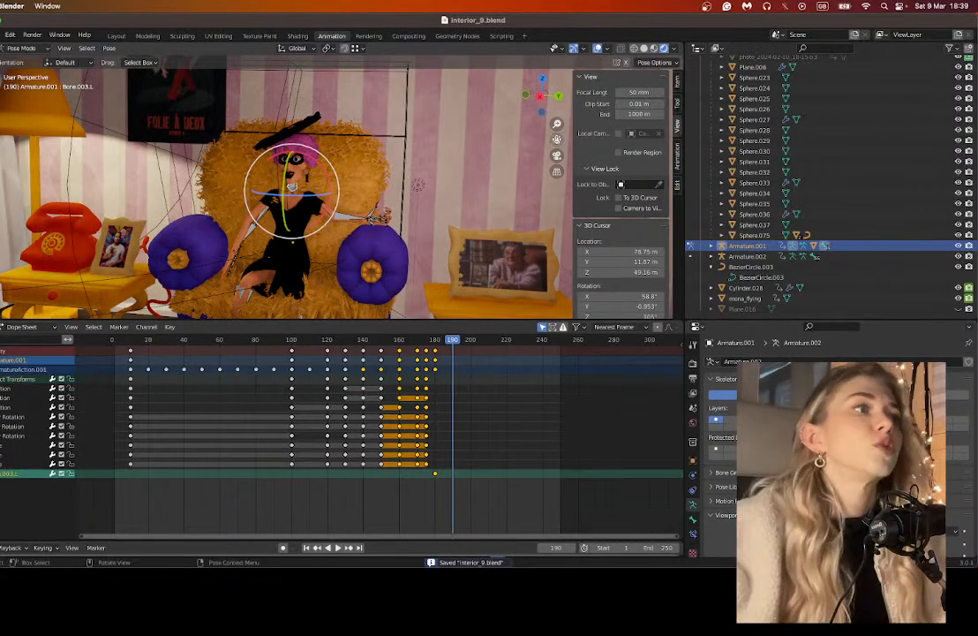
{"action": "middle_click_drag", "start_coordinate": [358, 212], "coordinate": [420, 164]}
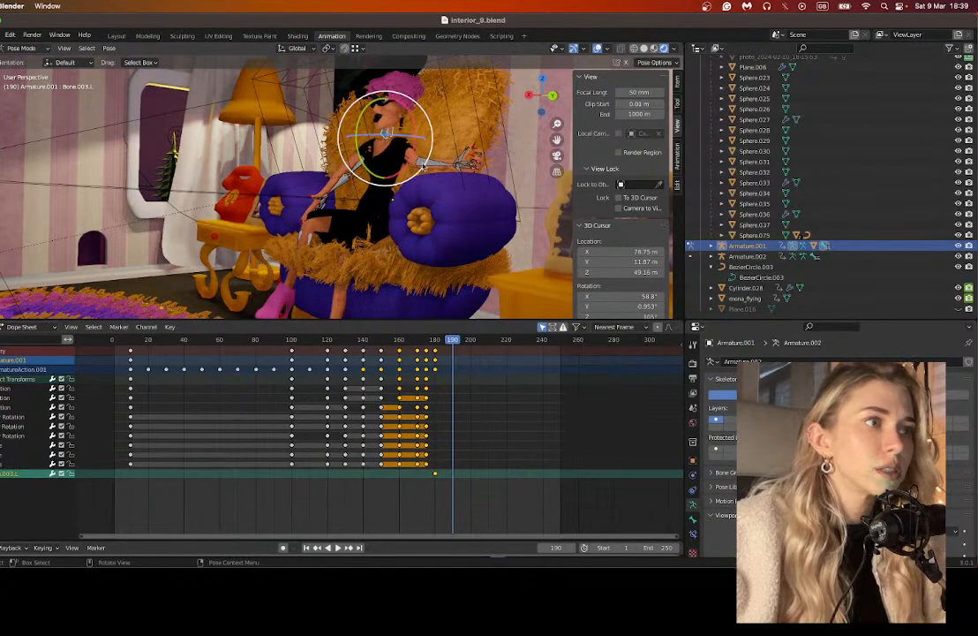
{"action": "left_click", "coordinate": [437, 163]}
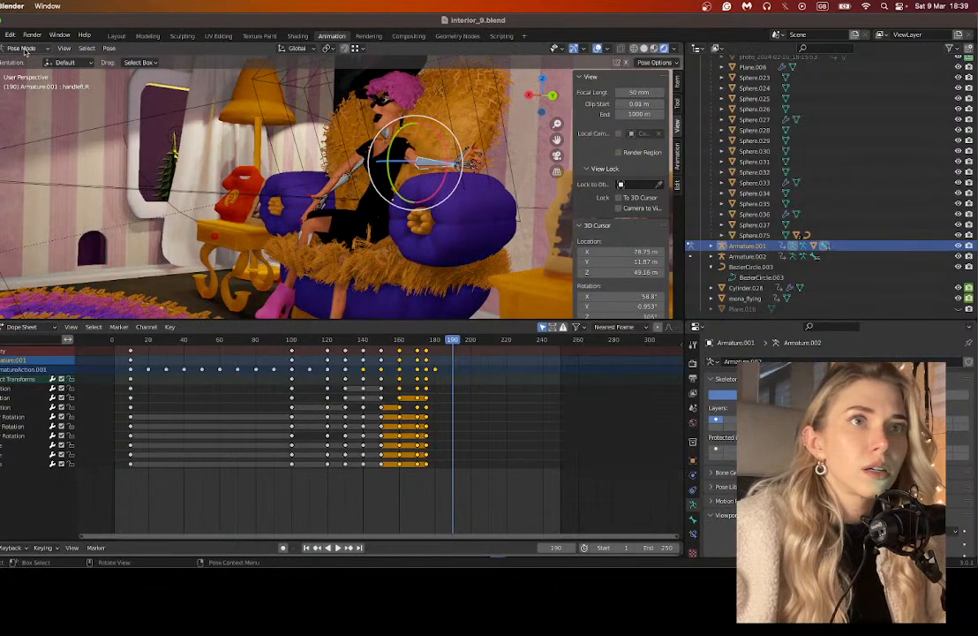
{"action": "left_click", "coordinate": [23, 47]}
{"action": "left_click", "coordinate": [24, 59]}
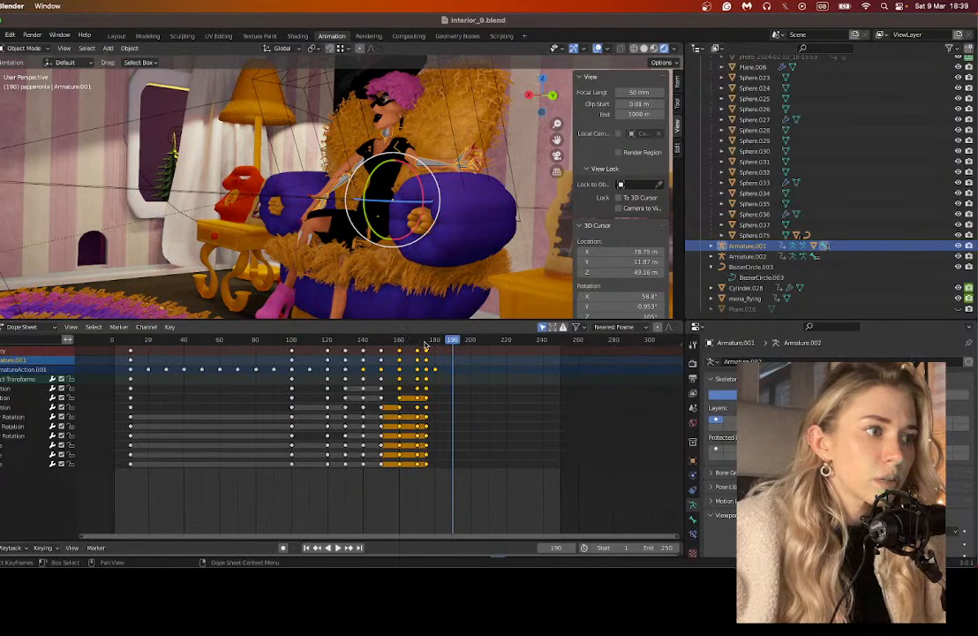
Step: Go to the last object-transform keyframe at frame 175 and turn on automatic keyframing
{"action": "left_click", "coordinate": [425, 341]}
{"action": "scroll", "coordinate": [452, 349], "scroll_direction": "up", "scroll_amount": 2}
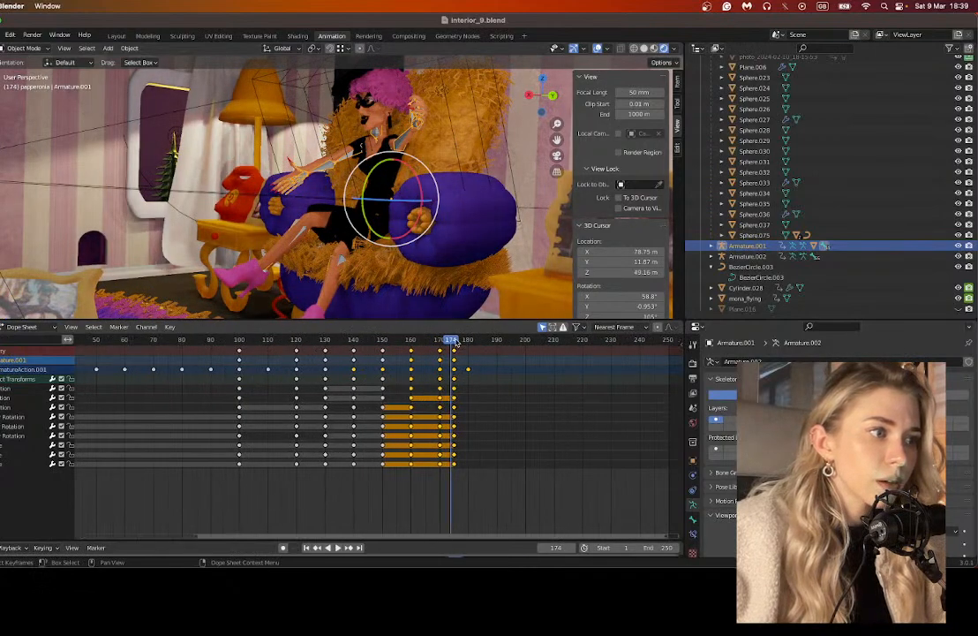
{"action": "scroll", "coordinate": [476, 351], "scroll_direction": "up", "scroll_amount": 2}
{"action": "key", "text": "Right"}
{"action": "key", "text": "Right"}
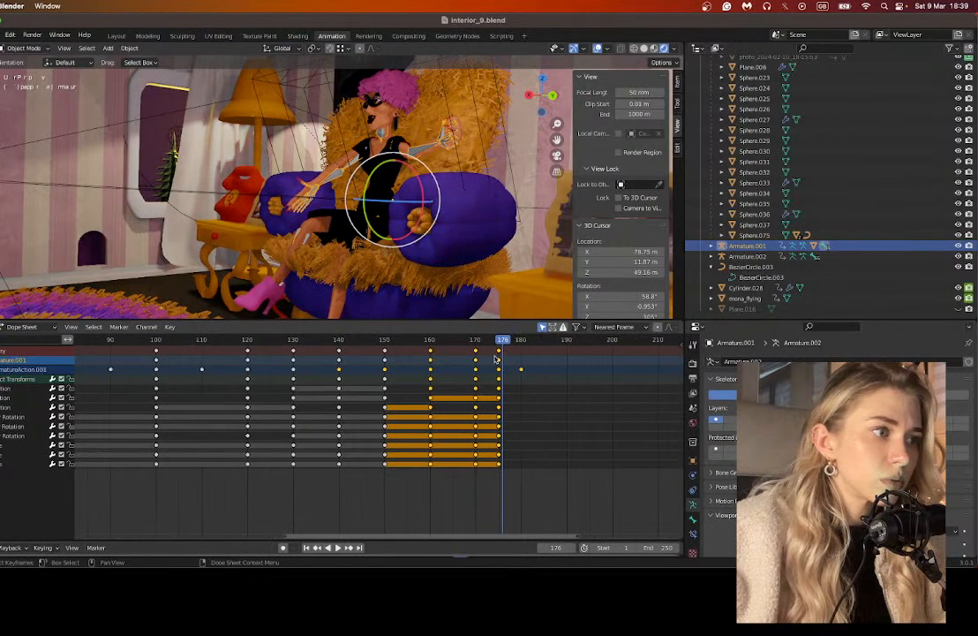
{"action": "key", "text": "Left"}
{"action": "key", "text": "Right"}
{"action": "key", "text": "Left"}
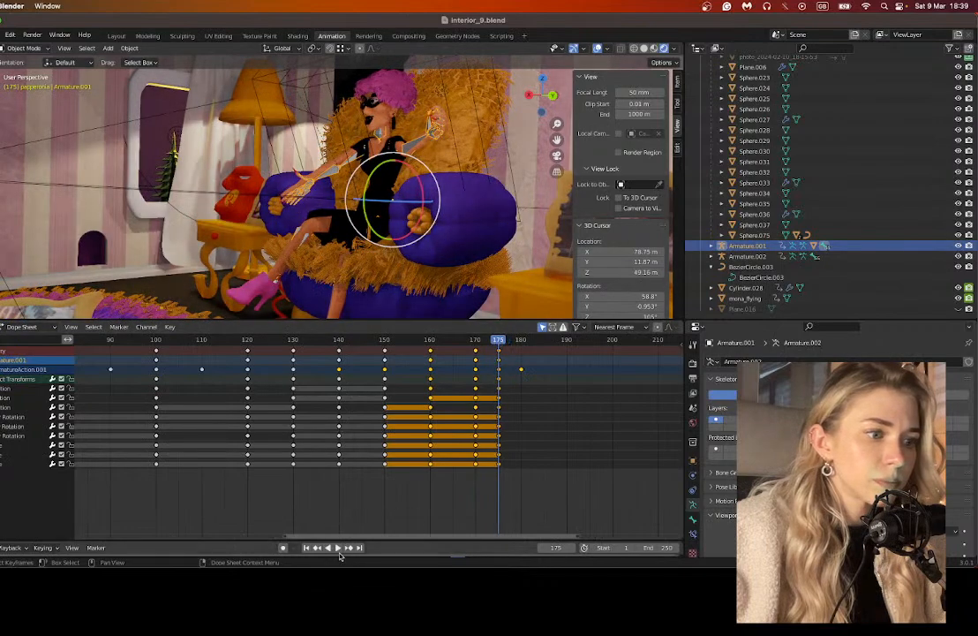
{"action": "left_click", "coordinate": [282, 548]}
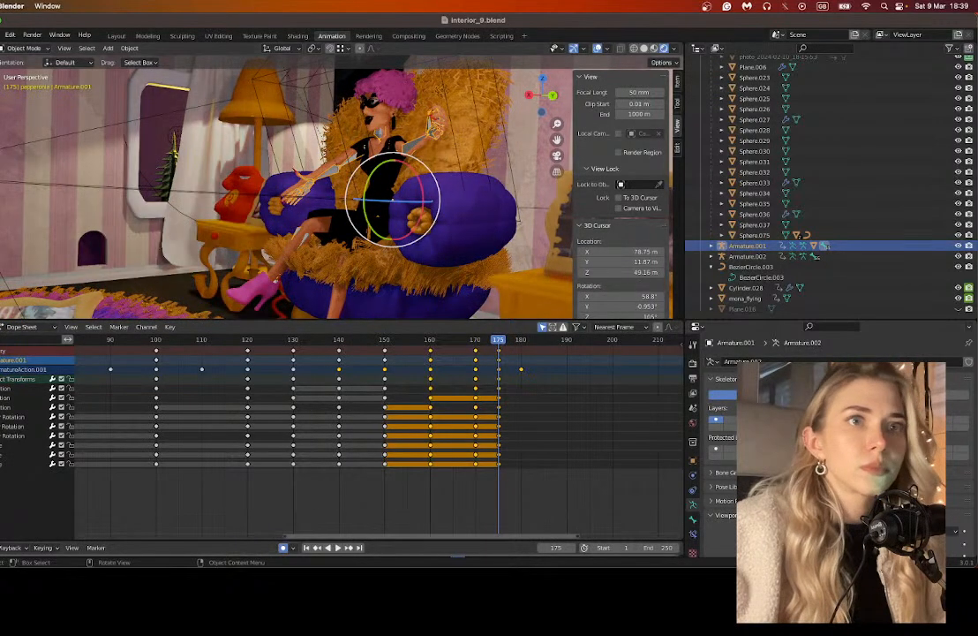
Step: Test-move Armature.001 about 1 m along the X axis with the Move tool and delete this duplicate armature
{"action": "left_click", "coordinate": [1, 124]}
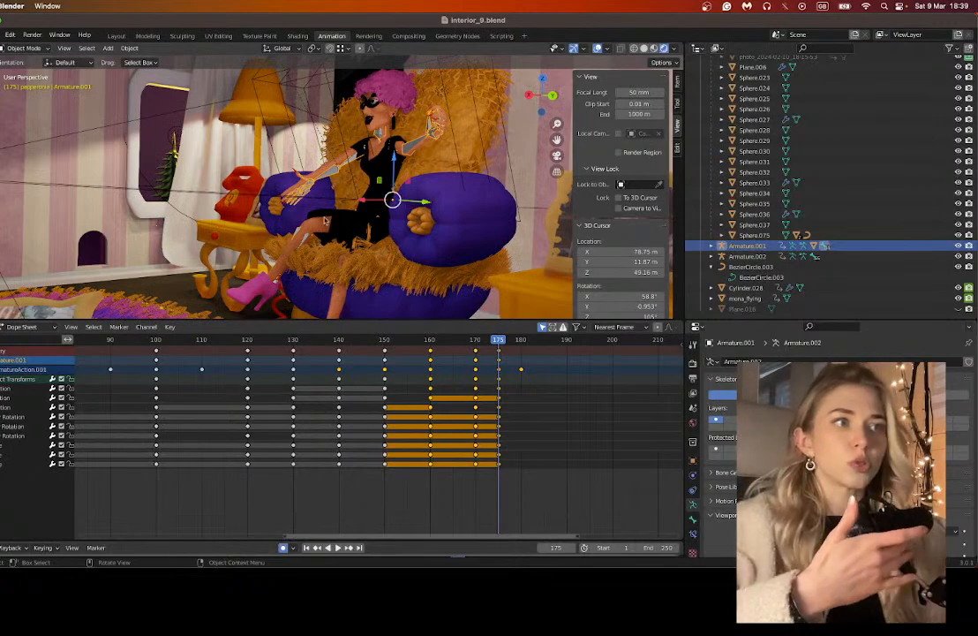
{"action": "key", "text": "g"}
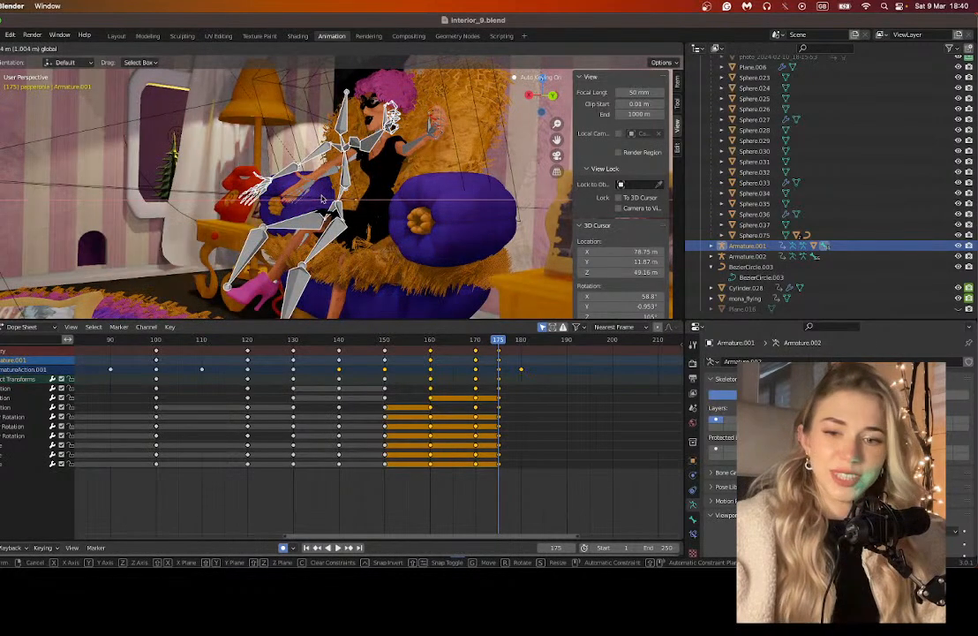
{"action": "right_click", "coordinate": [323, 199]}
{"action": "key", "text": "x"}
{"action": "left_click", "coordinate": [294, 196]}
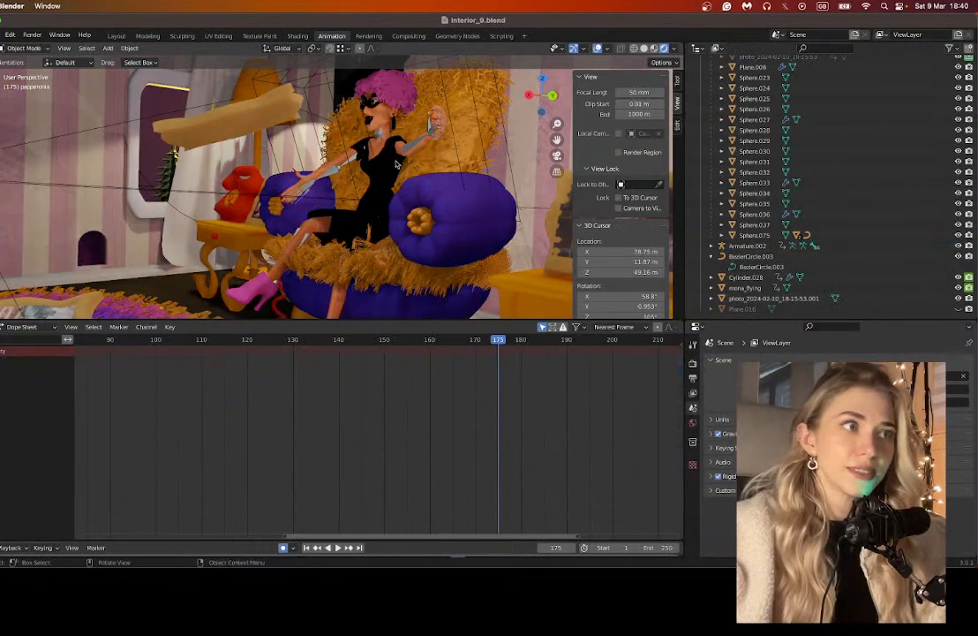
Step: Select Armature.002, test-move it along the X axis and delete this duplicate armature as well
{"action": "left_click", "coordinate": [399, 158]}
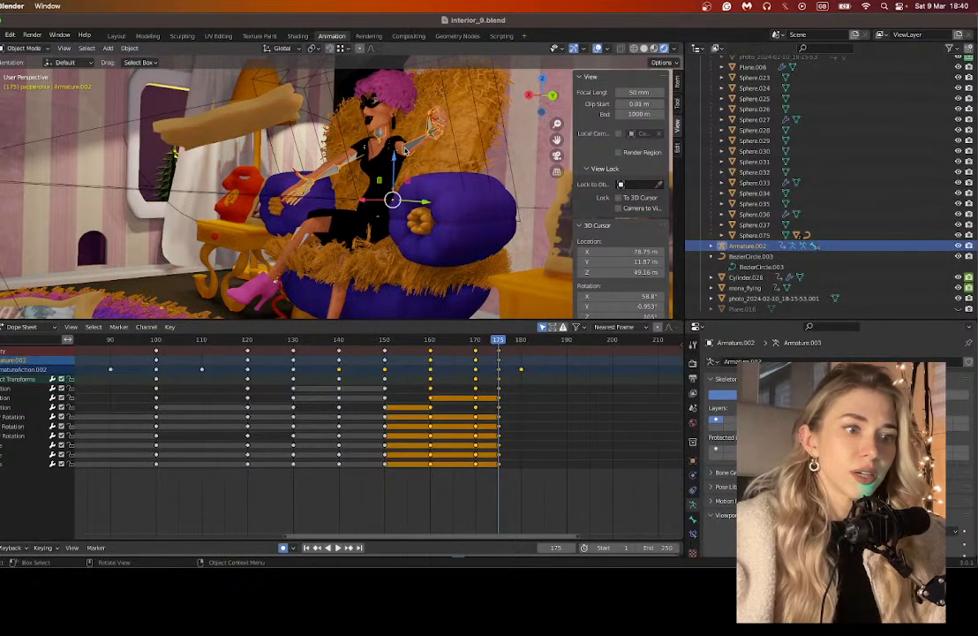
{"action": "key", "text": "g"}
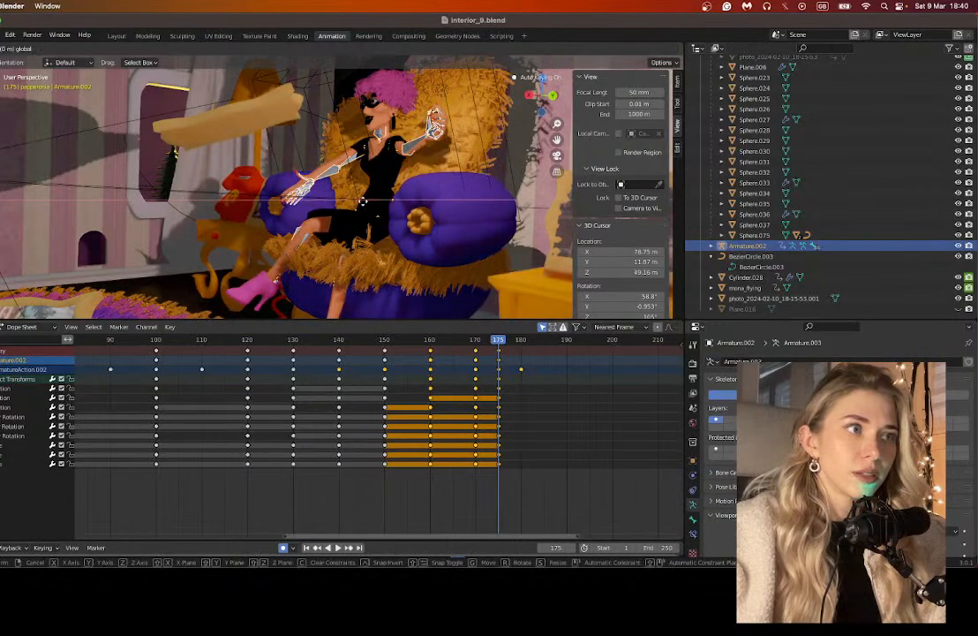
{"action": "right_click", "coordinate": [366, 201]}
{"action": "key", "text": "x"}
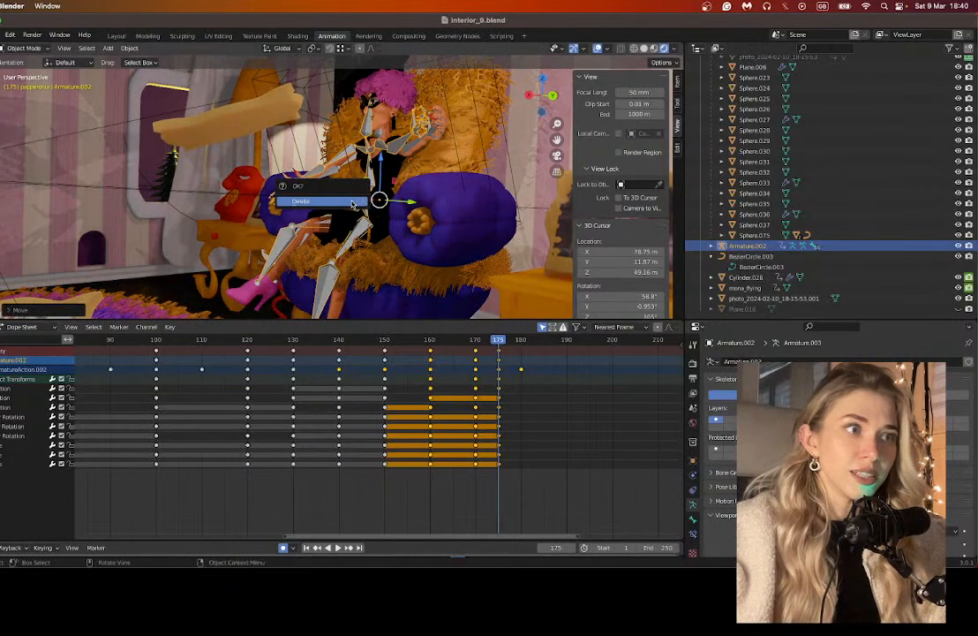
{"action": "left_click", "coordinate": [375, 204]}
Step: Select the character's original Armature and move it slightly along the X axis at frame 175
{"action": "key", "text": "ctrl+z"}
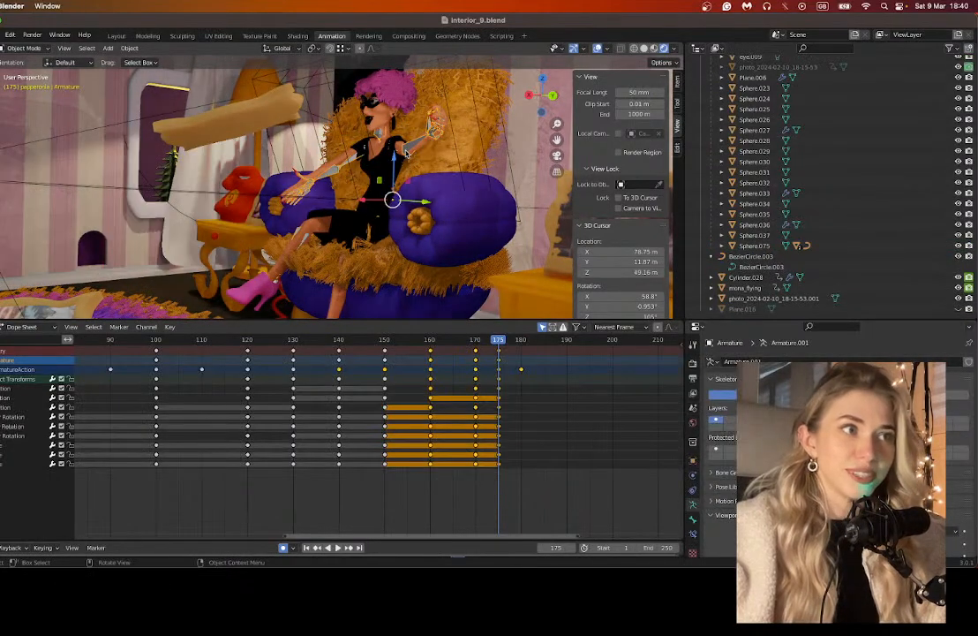
{"action": "key", "text": "g"}
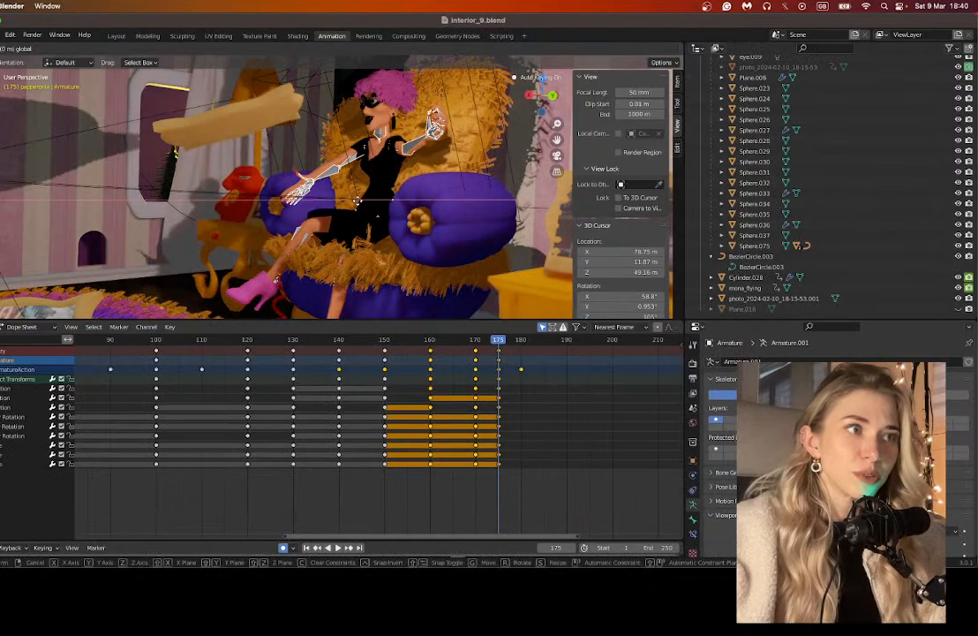
{"action": "left_click", "coordinate": [357, 201]}
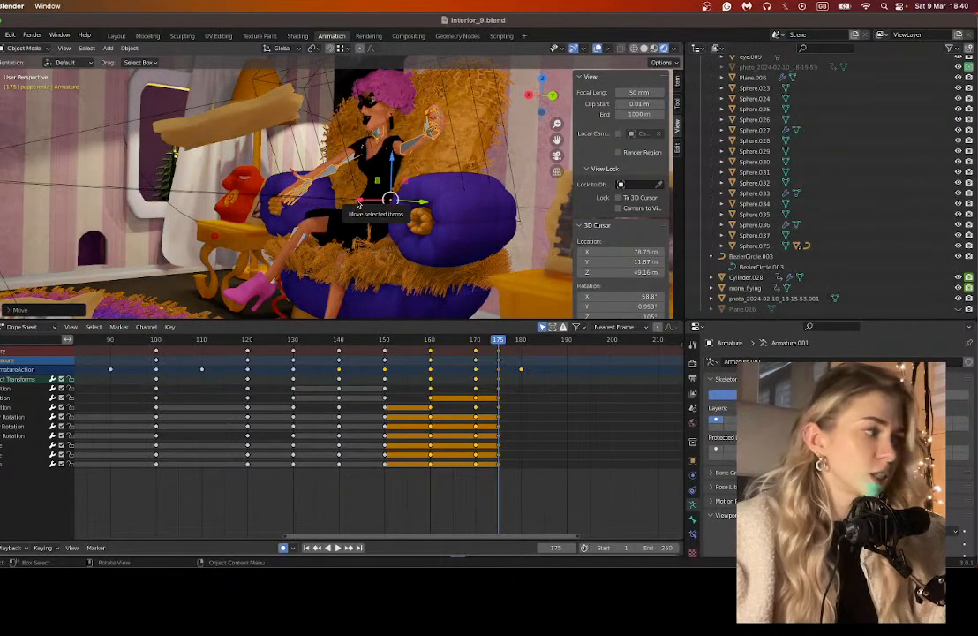